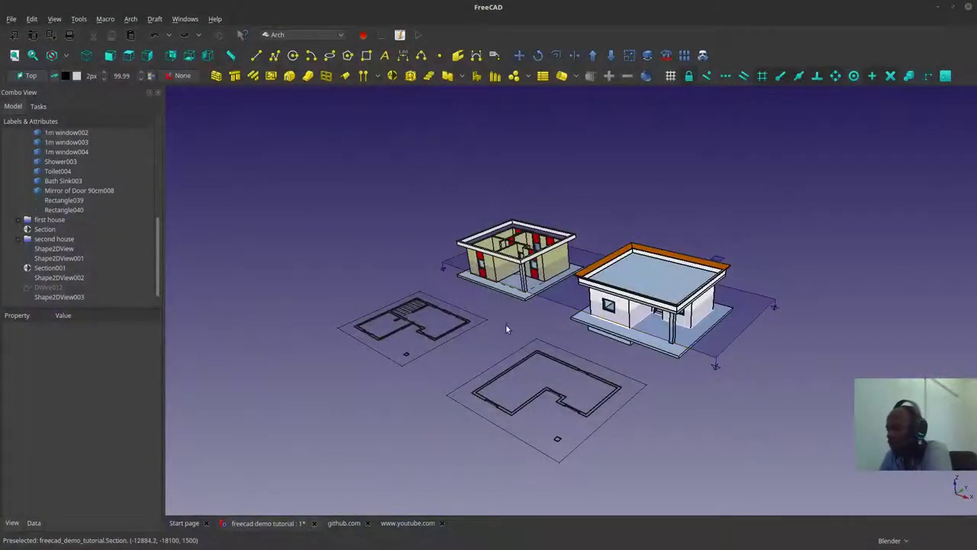
# Step: Examine the two house models, the section plane cutting through them and their projected 2D floor plans
pyautogui.moveTo(545, 302); pyautogui.dragTo(626, 273, button='middle')
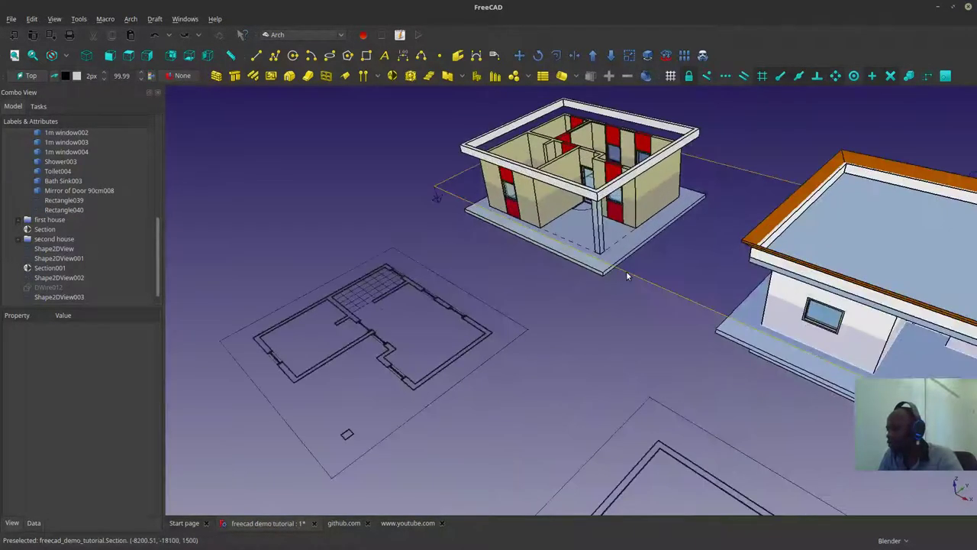
pyautogui.click(511, 290)
pyautogui.moveTo(512, 290)
pyautogui.mouseDown(button='middle')
pyautogui.moveTo(454, 319)
pyautogui.moveTo(485, 351)
pyautogui.moveTo(578, 244)
pyautogui.moveTo(560, 257)
pyautogui.moveTo(566, 244)
pyautogui.moveTo(601, 240)
pyautogui.mouseUp(button='middle')
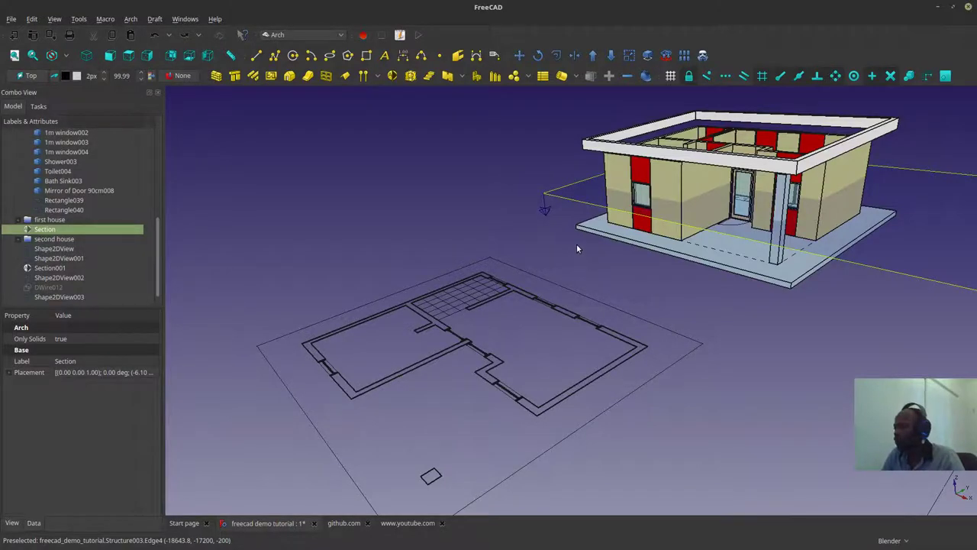
pyautogui.scroll(-2, 577, 243)
pyautogui.moveTo(576, 240); pyautogui.dragTo(493, 250, button='middle')
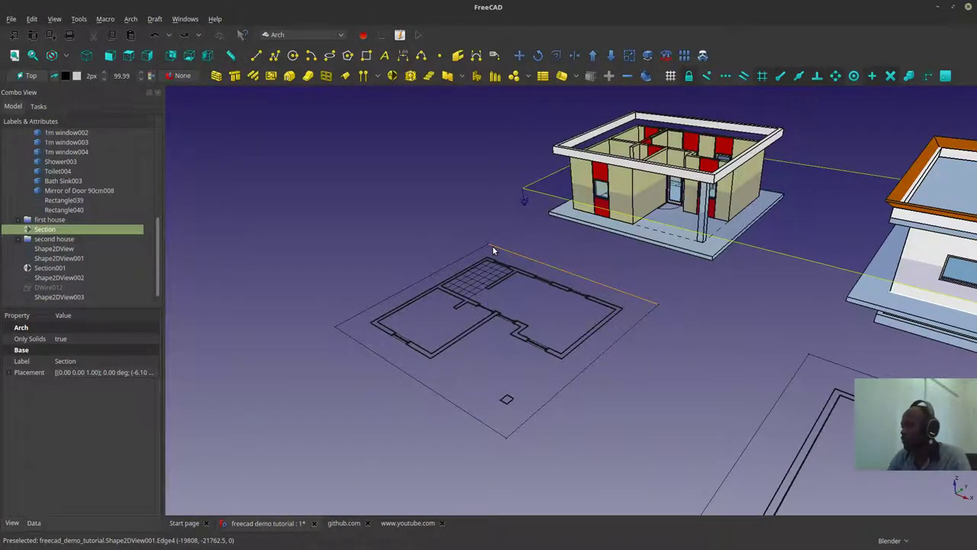
pyautogui.moveTo(574, 271); pyautogui.dragTo(561, 227, button='middle')
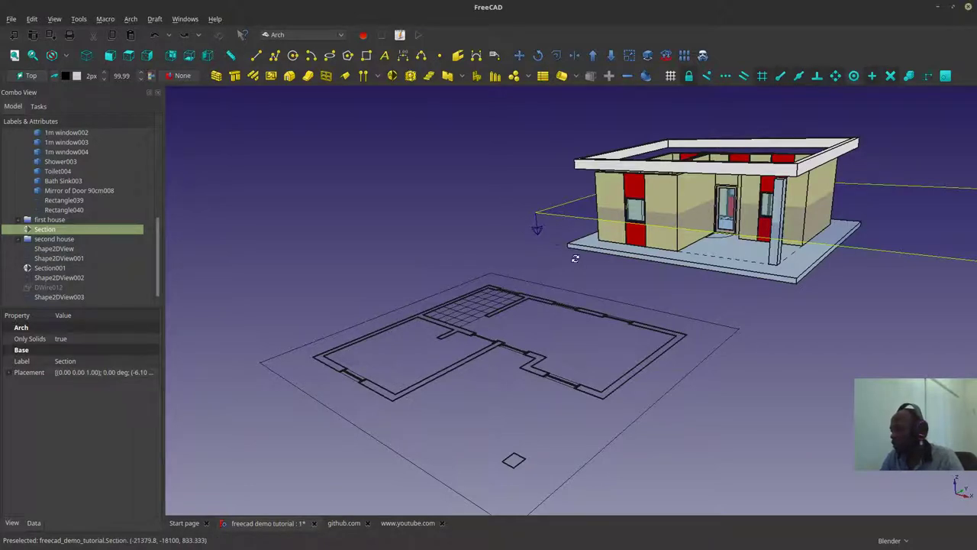
pyautogui.moveTo(576, 258)
pyautogui.mouseDown(button='middle')
pyautogui.moveTo(585, 288)
pyautogui.moveTo(582, 257)
pyautogui.mouseUp(button='middle')
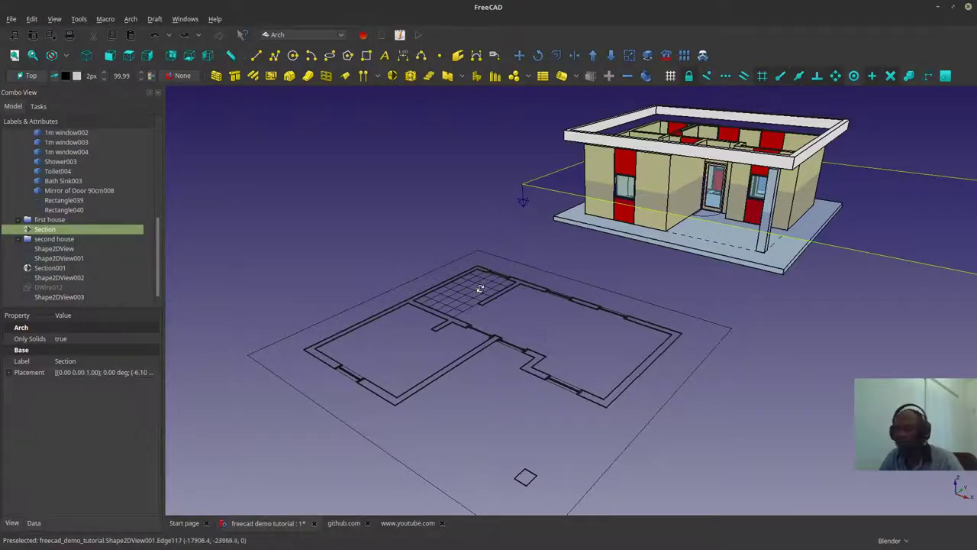
pyautogui.scroll(-5, 479, 288)
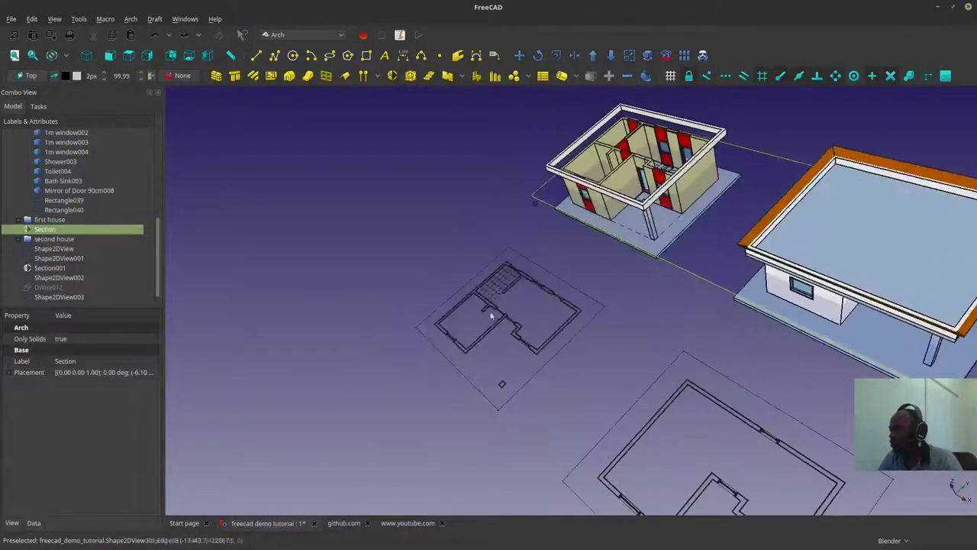
pyautogui.moveTo(617, 298); pyautogui.dragTo(574, 278, button='middle')
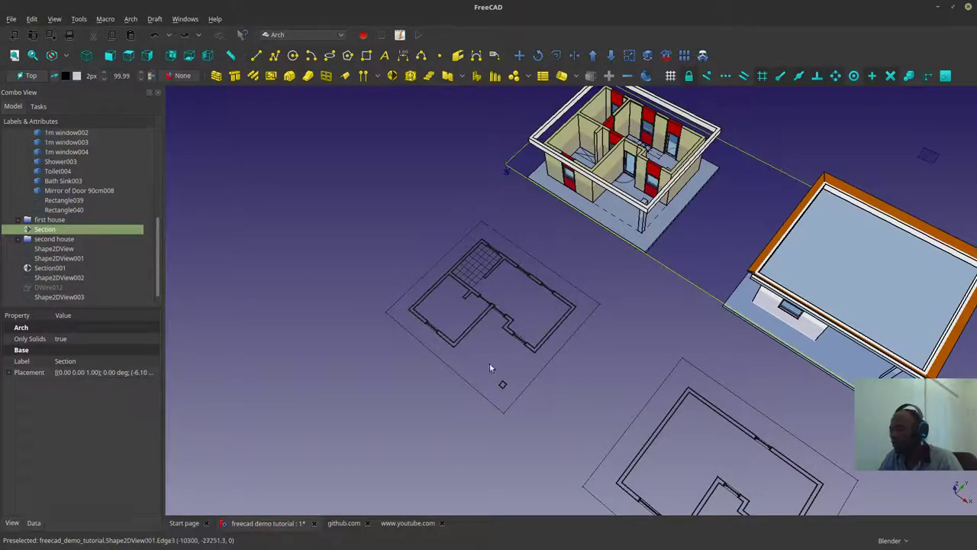
pyautogui.moveTo(545, 361); pyautogui.dragTo(545, 346, button='middle')
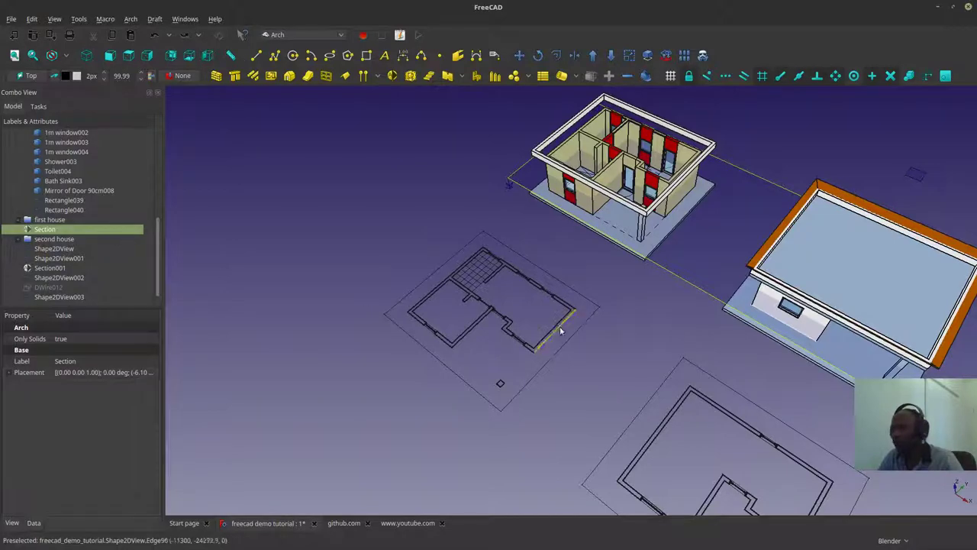
pyautogui.scroll(2, 665, 206)
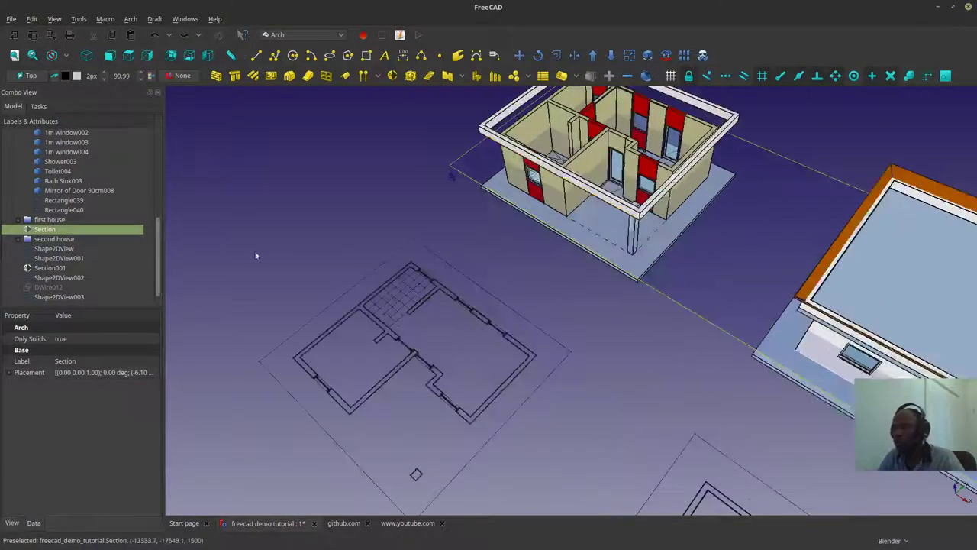
pyautogui.scroll(-2, 484, 312)
pyautogui.moveTo(626, 282); pyautogui.dragTo(640, 313, button='middle')
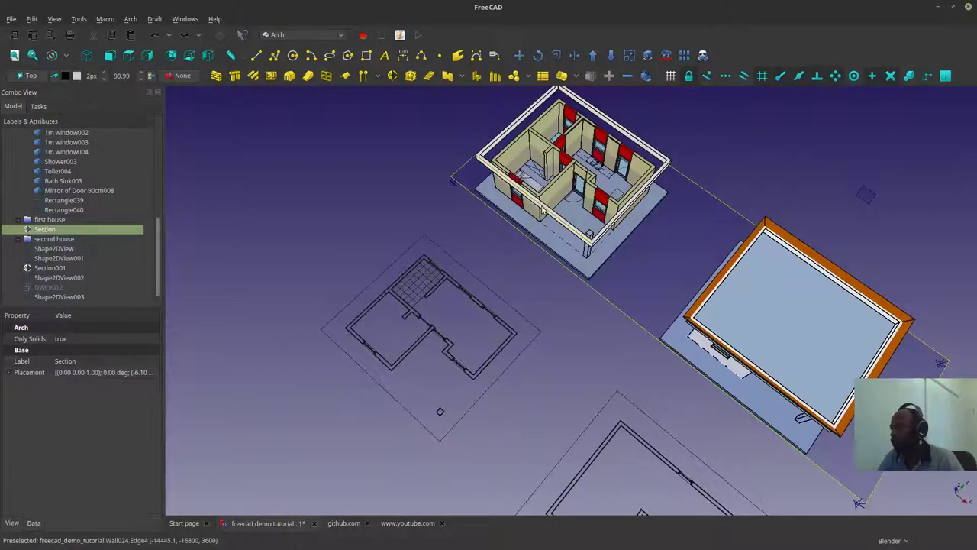
pyautogui.scroll(4, 78, 226)
pyautogui.scroll(3, 77, 226)
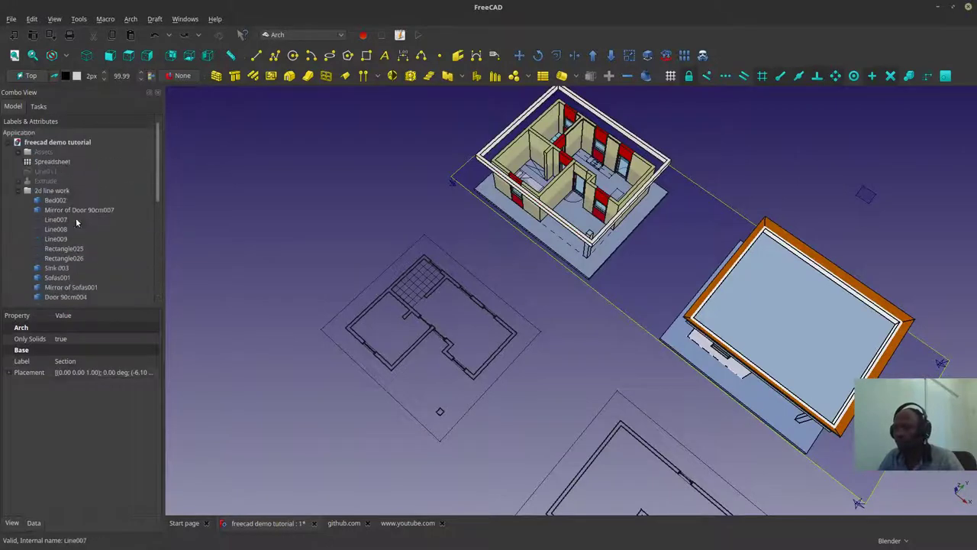
pyautogui.click(55, 200)
pyautogui.scroll(-5, 55, 203)
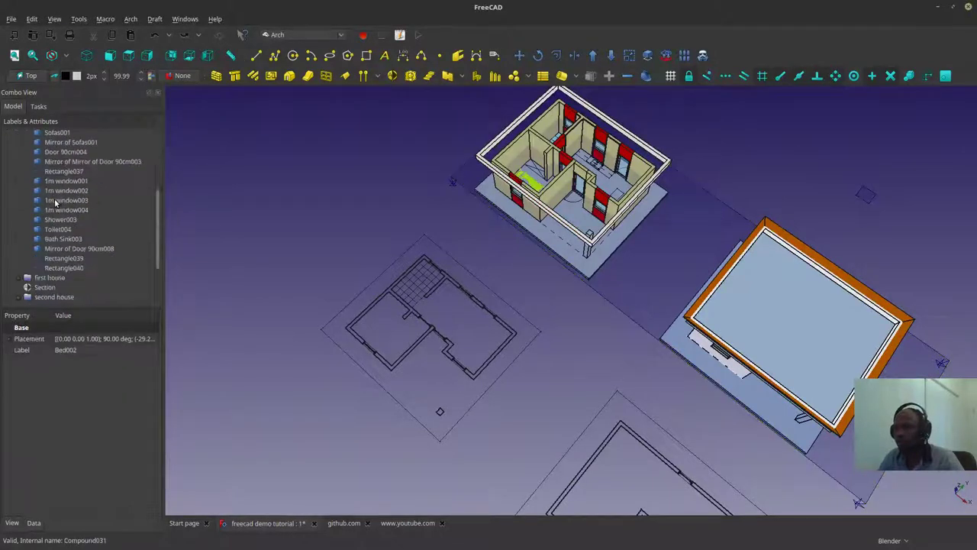
pyautogui.keyDown('shift'); pyautogui.click(61, 268); pyautogui.keyUp('shift')
pyautogui.scroll(3, 612, 189)
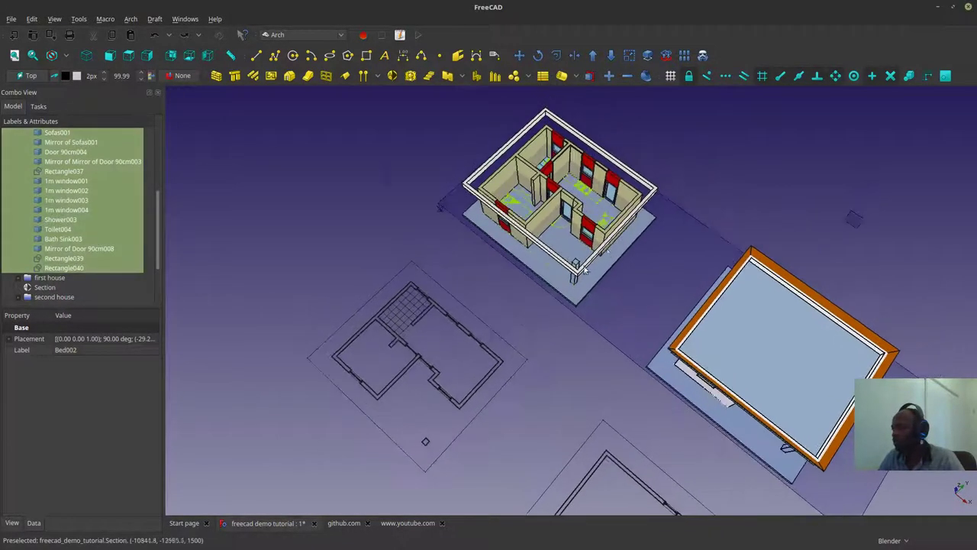
# Step: Hide the section plane that cuts through both houses
pyautogui.click(540, 300)
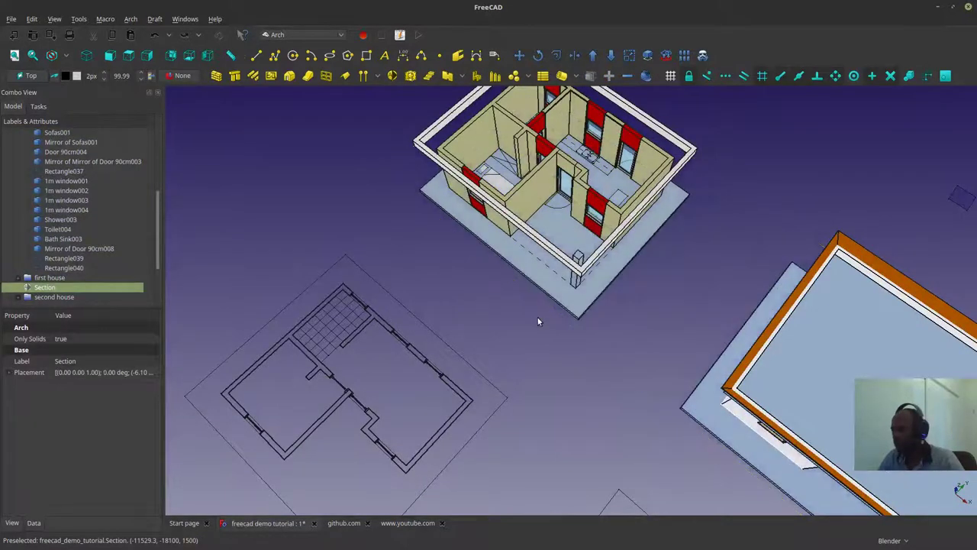
# Step: Show the grid and copy the 2D line work objects Bed002 through Rectangle040 from the first house's slab corner to the matching corner of its floor plan
pyautogui.scroll(5, 63, 243)
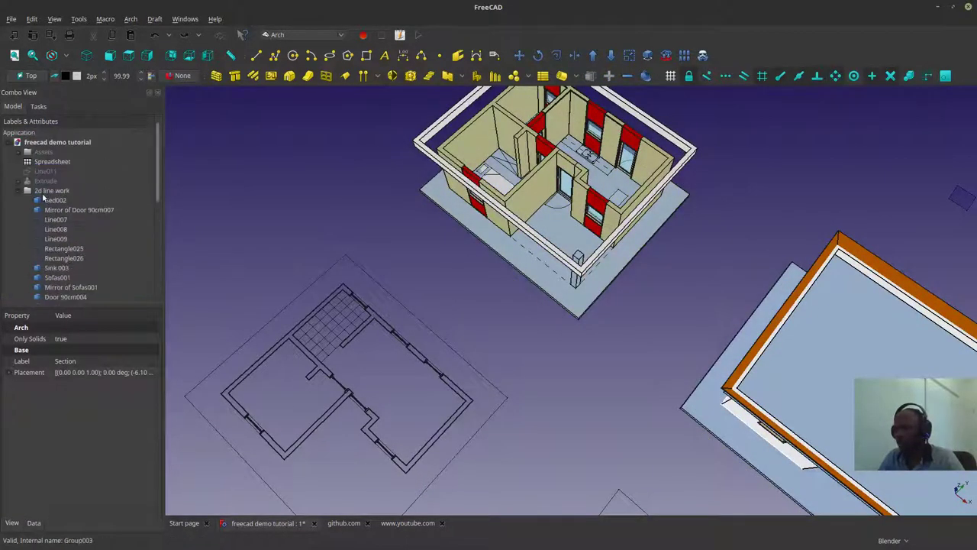
pyautogui.click(46, 200)
pyautogui.scroll(-4, 49, 208)
pyautogui.scroll(-1, 58, 259)
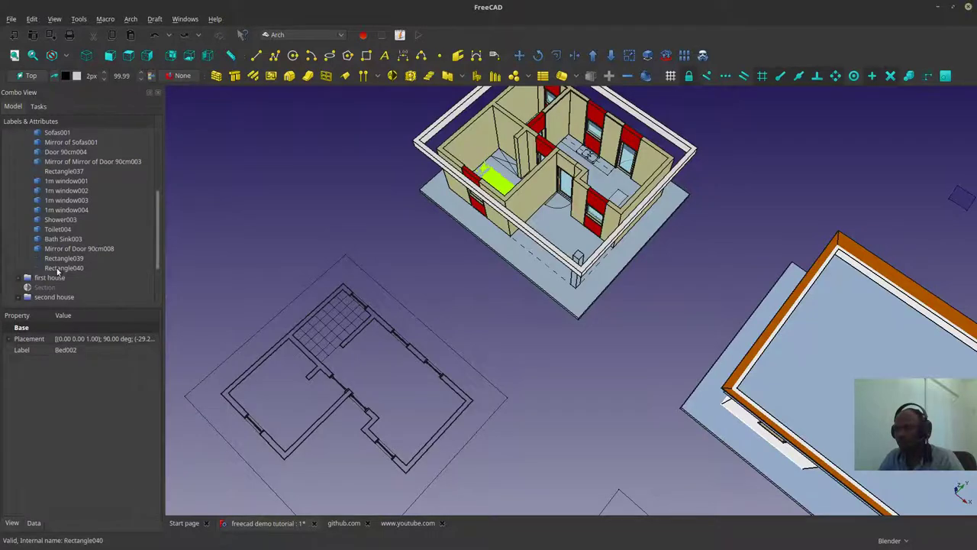
pyautogui.keyDown('shift'); pyautogui.click(57, 268); pyautogui.keyUp('shift')
pyautogui.moveTo(706, 342); pyautogui.dragTo(413, 365, button='middle')
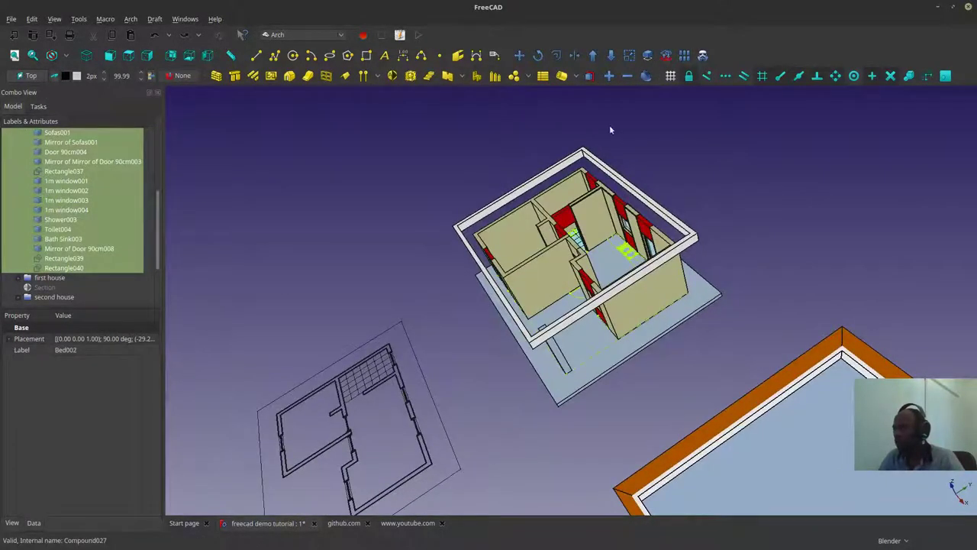
pyautogui.click(670, 75)
pyautogui.moveTo(878, 386); pyautogui.dragTo(729, 334, button='middle')
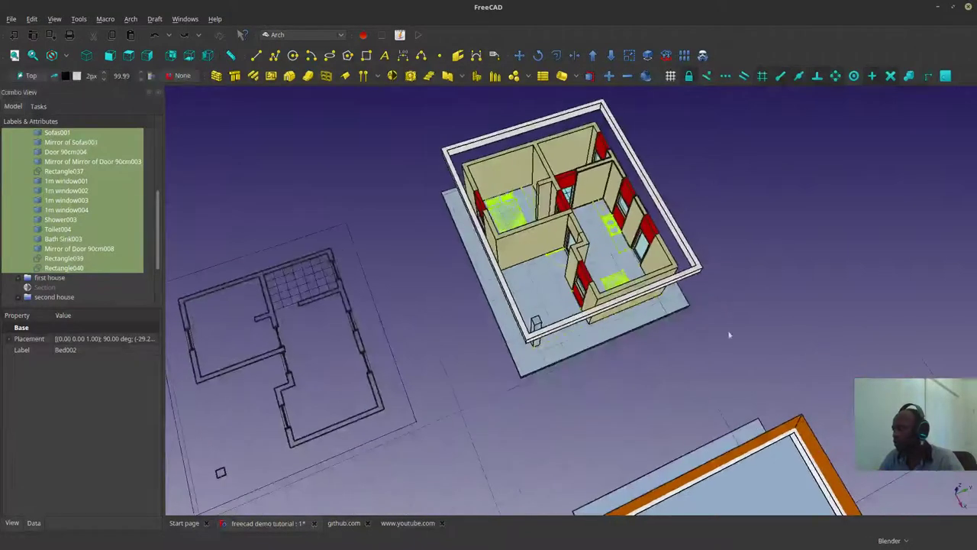
pyautogui.click(519, 55)
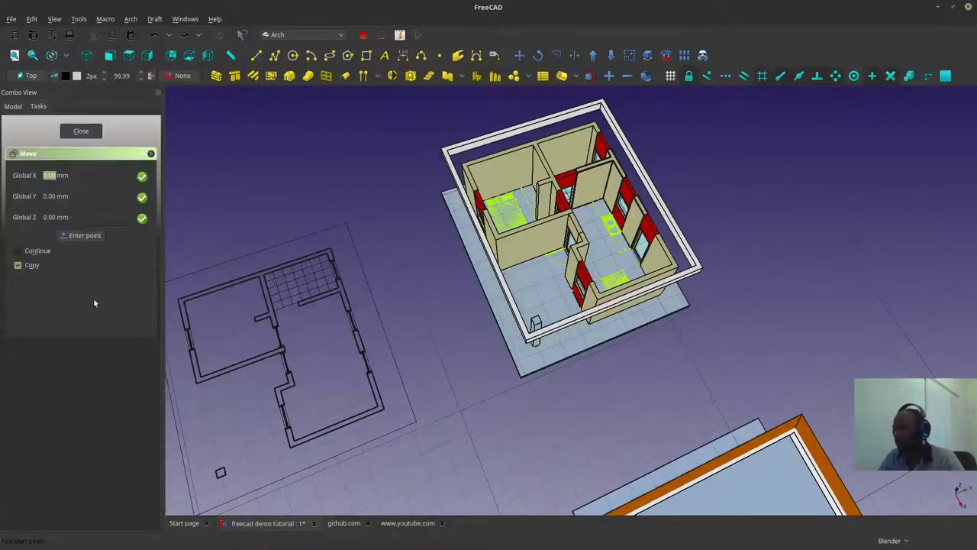
pyautogui.click(685, 305)
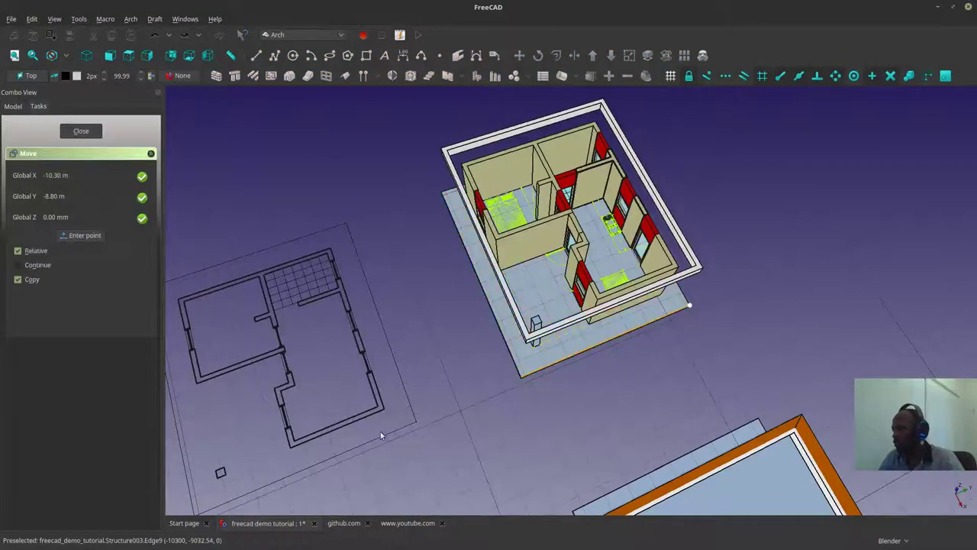
pyautogui.keyDown('shift'); pyautogui.moveTo(384, 435); pyautogui.dragTo(574, 311, button='middle'); pyautogui.keyUp('shift')
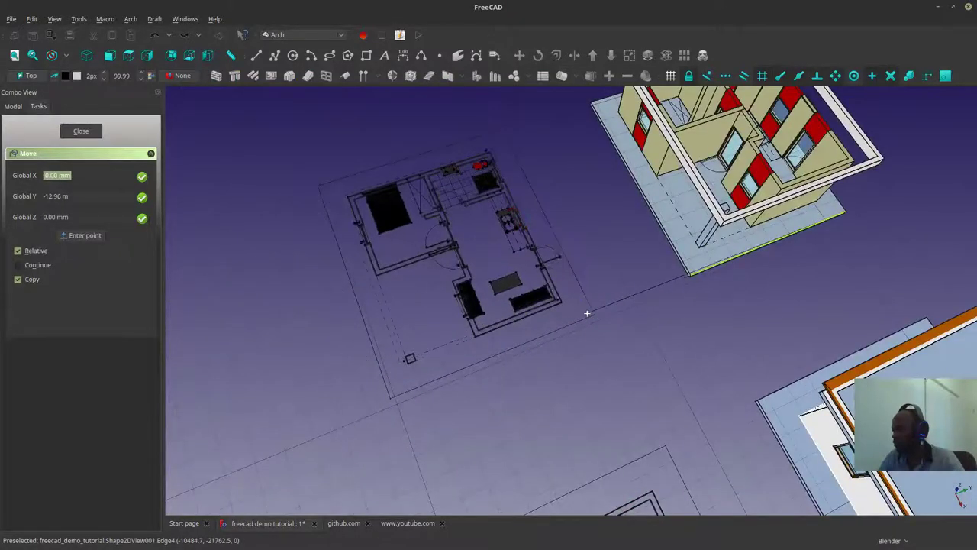
pyautogui.click(622, 384)
# Step: Examine the copied furniture, doors and fixtures on the first house's floor plan in perspective and from above
pyautogui.moveTo(621, 383); pyautogui.dragTo(653, 336, button='middle')
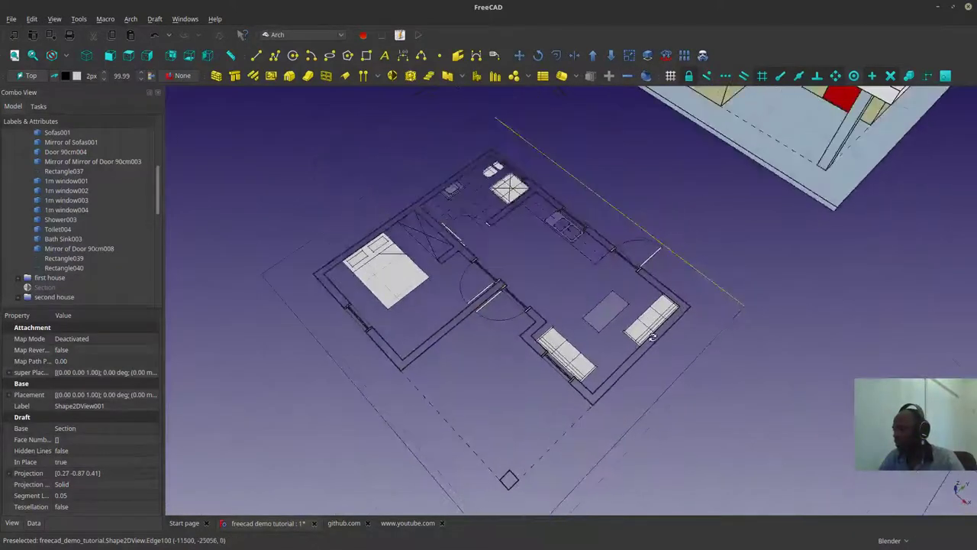
pyautogui.scroll(4, 530, 247)
pyautogui.moveTo(580, 297); pyautogui.dragTo(644, 416, button='middle')
pyautogui.scroll(2, 596, 386)
pyautogui.keyDown('shift'); pyautogui.moveTo(564, 404); pyautogui.dragTo(591, 290, button='middle'); pyautogui.keyUp('shift')
pyautogui.moveTo(399, 416); pyautogui.dragTo(472, 433, button='middle')
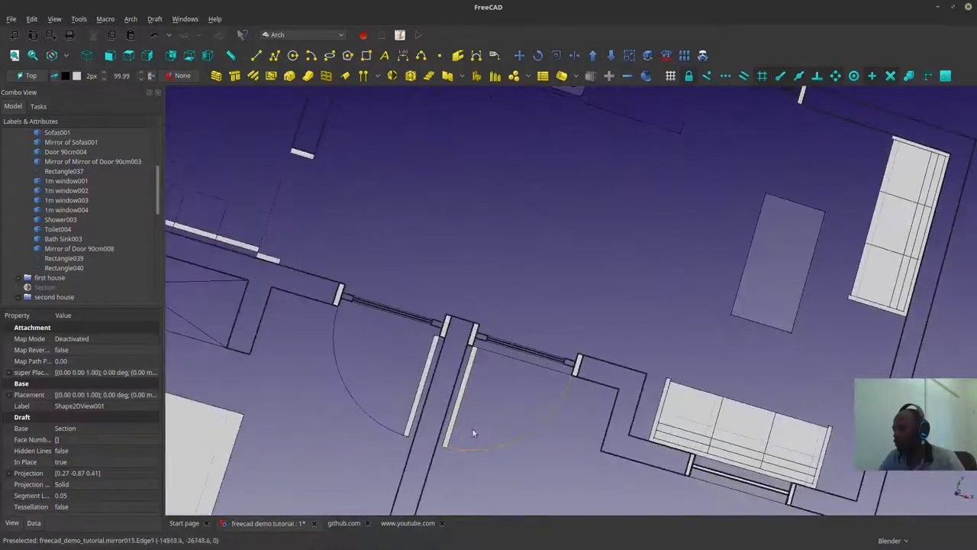
pyautogui.click(129, 57)
pyautogui.scroll(-4, 540, 311)
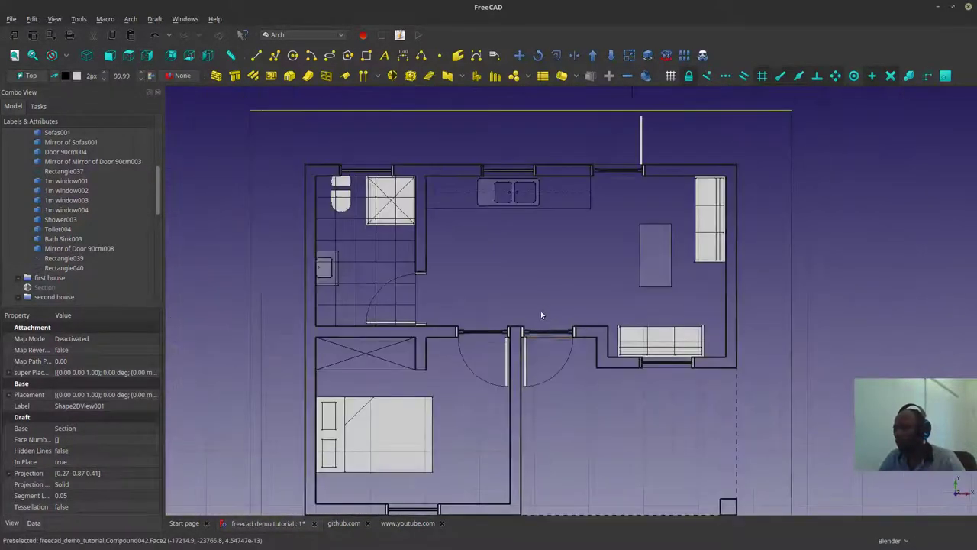
pyautogui.moveTo(529, 303); pyautogui.dragTo(491, 491, button='middle')
pyautogui.keyDown('shift'); pyautogui.moveTo(589, 275); pyautogui.dragTo(576, 186, button='middle'); pyautogui.keyUp('shift')
pyautogui.scroll(-2, 578, 405)
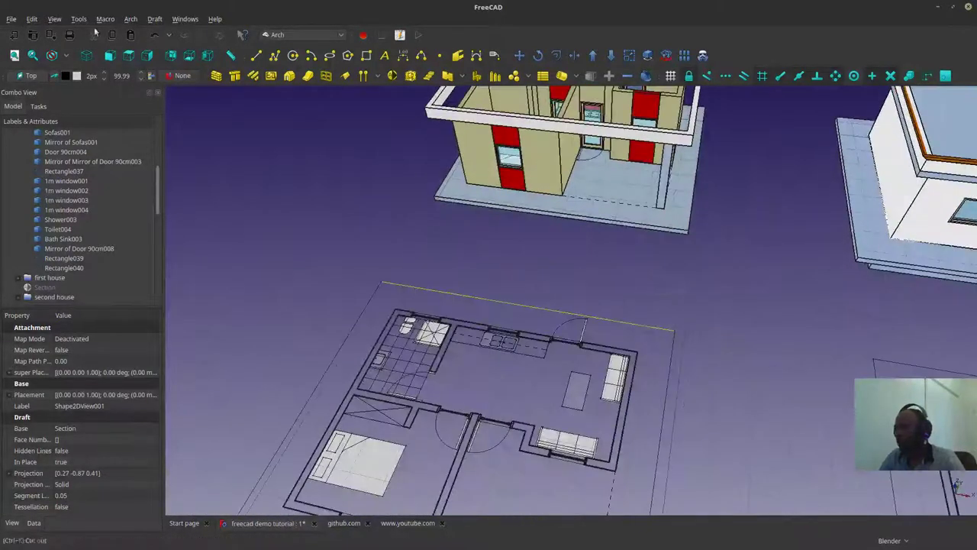
# Step: Show the floor plans from the top in orthographic projection
pyautogui.click(133, 56)
pyautogui.scroll(6, 526, 361)
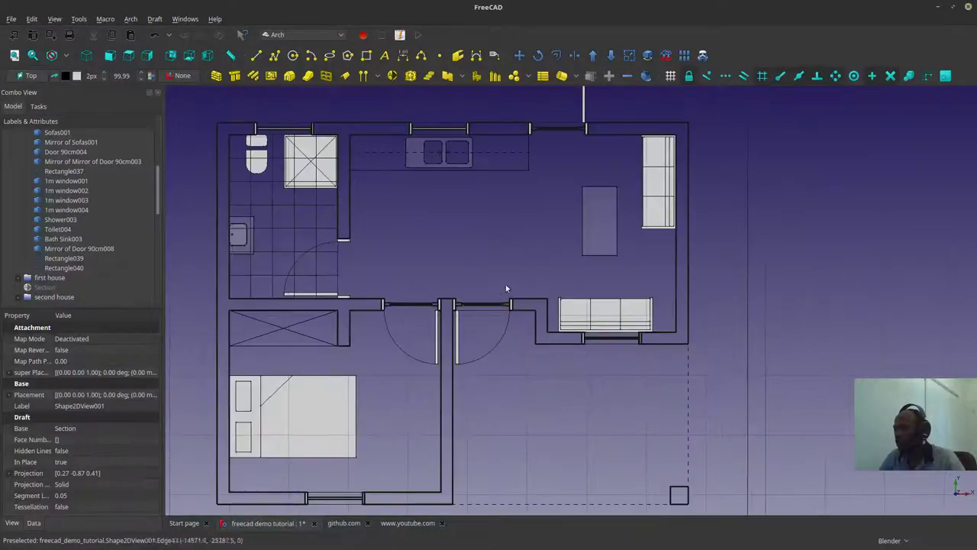
pyautogui.scroll(-4, 509, 312)
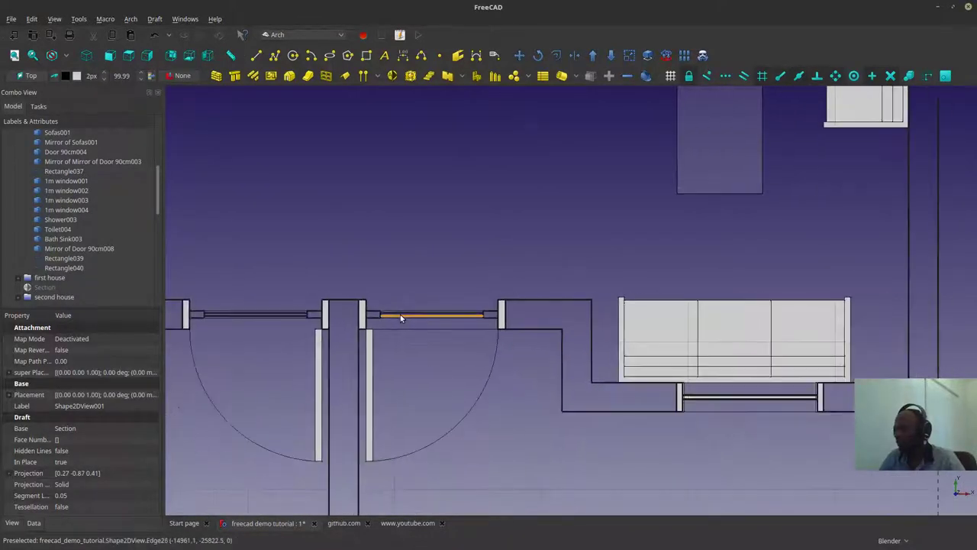
pyautogui.scroll(-5, 400, 317)
pyautogui.scroll(5, 501, 298)
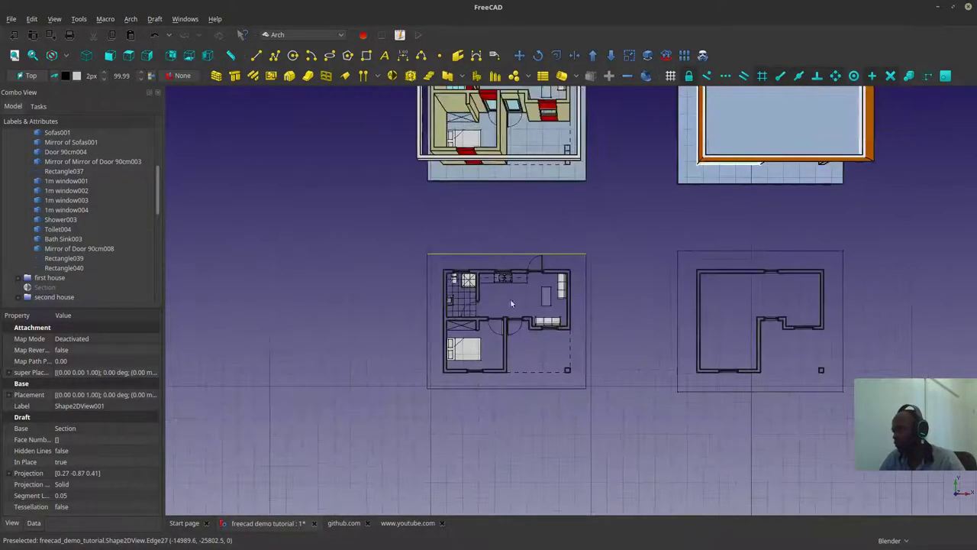
pyautogui.scroll(-2, 501, 298)
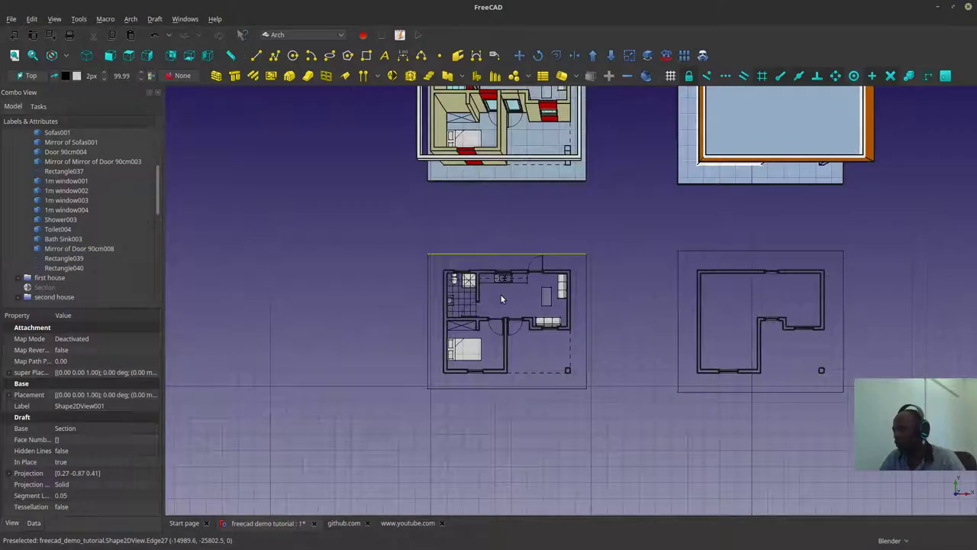
pyautogui.click(54, 19)
pyautogui.click(84, 44)
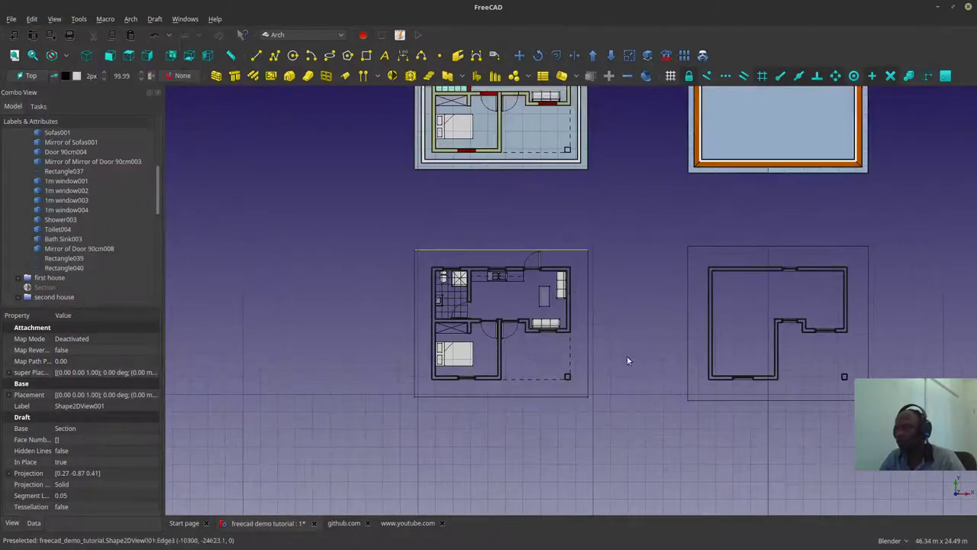
# Step: Inspect the first house's furnished floor plan up close and compare it with the 3D model
pyautogui.scroll(5, 501, 314)
pyautogui.scroll(10, 406, 294)
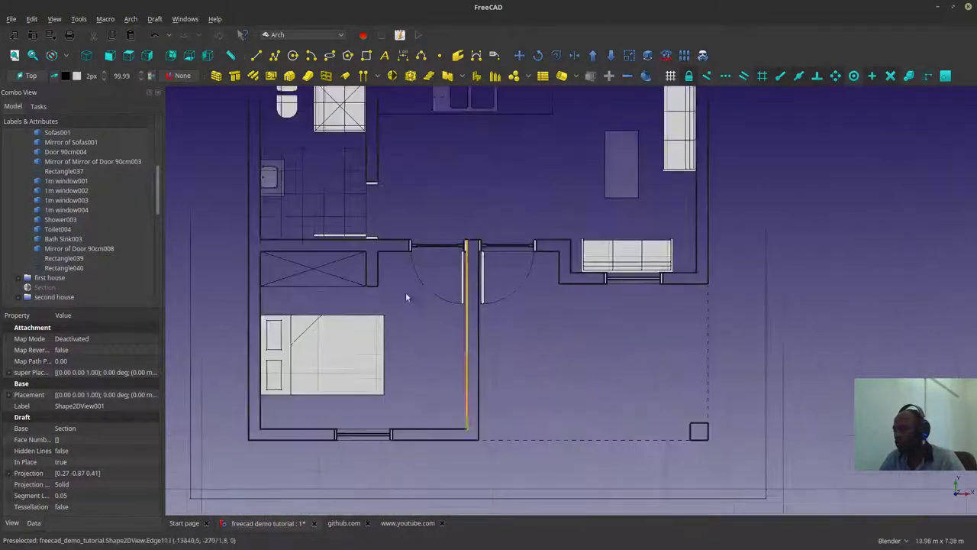
pyautogui.scroll(-10, 548, 229)
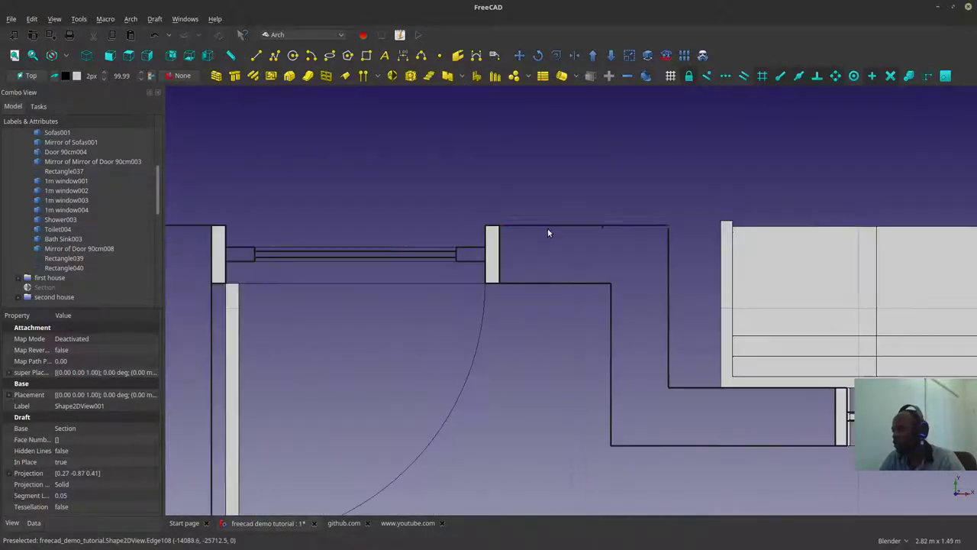
pyautogui.scroll(-2, 648, 336)
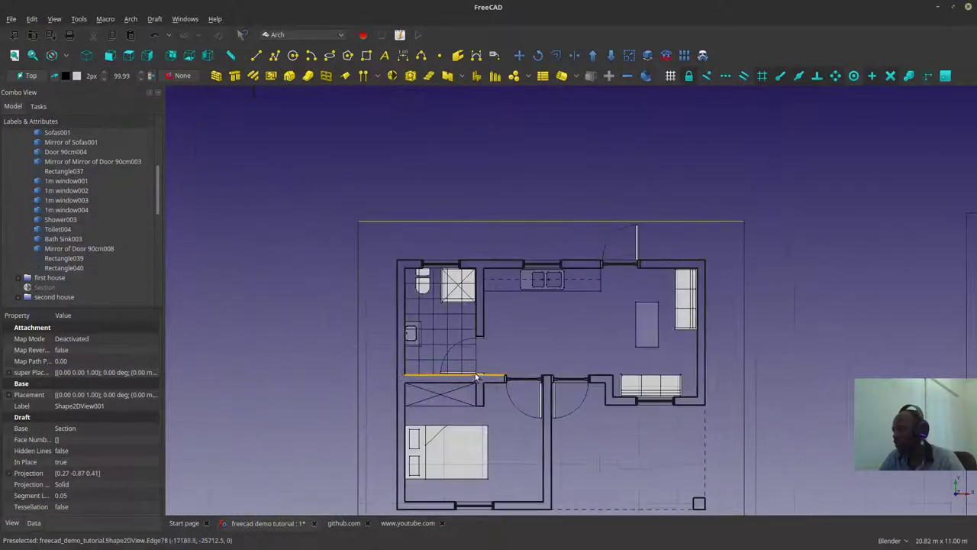
pyautogui.moveTo(475, 375); pyautogui.dragTo(422, 288, button='middle')
pyautogui.keyDown('shift'); pyautogui.moveTo(587, 115); pyautogui.dragTo(559, 215, button='middle'); pyautogui.keyUp('shift')
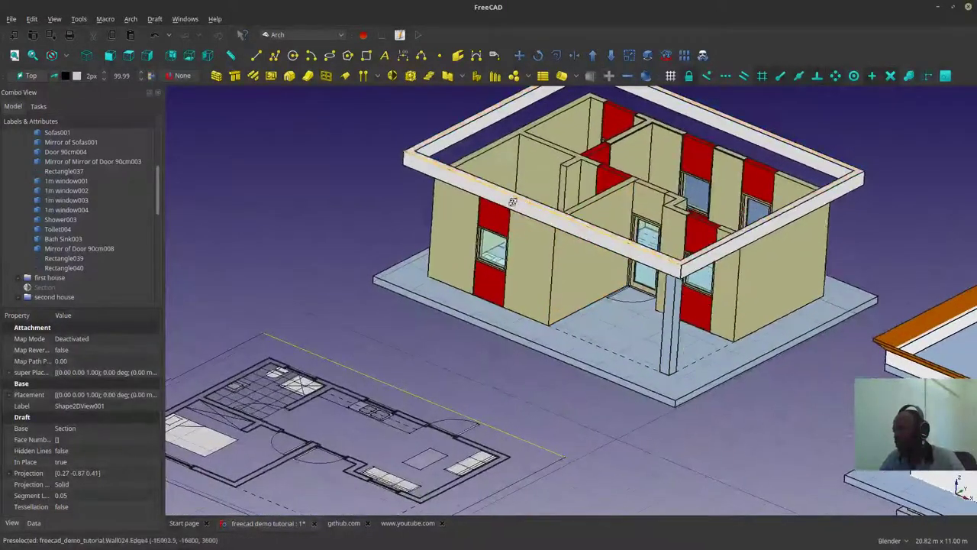
pyautogui.scroll(2, 791, 272)
pyautogui.scroll(-4, 706, 241)
pyautogui.scroll(2, 478, 339)
pyautogui.moveTo(477, 339); pyautogui.dragTo(592, 396, button='middle')
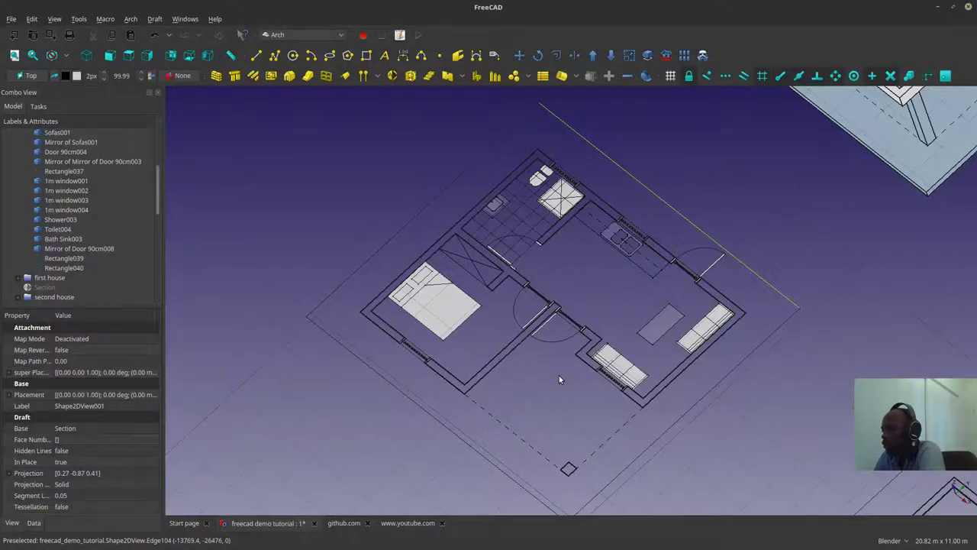
# Step: Compare the first house's furnished floor plan with its 3D model and the neighbouring second house in an angled view
pyautogui.scroll(-4, 559, 375)
pyautogui.scroll(2, 700, 240)
pyautogui.scroll(2, 700, 243)
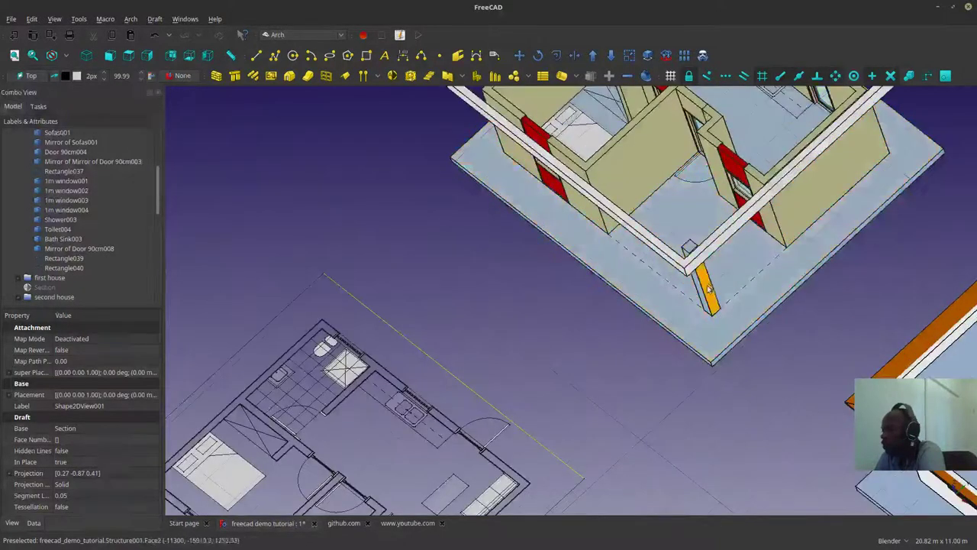
pyautogui.scroll(-3, 710, 267)
pyautogui.scroll(1, 713, 274)
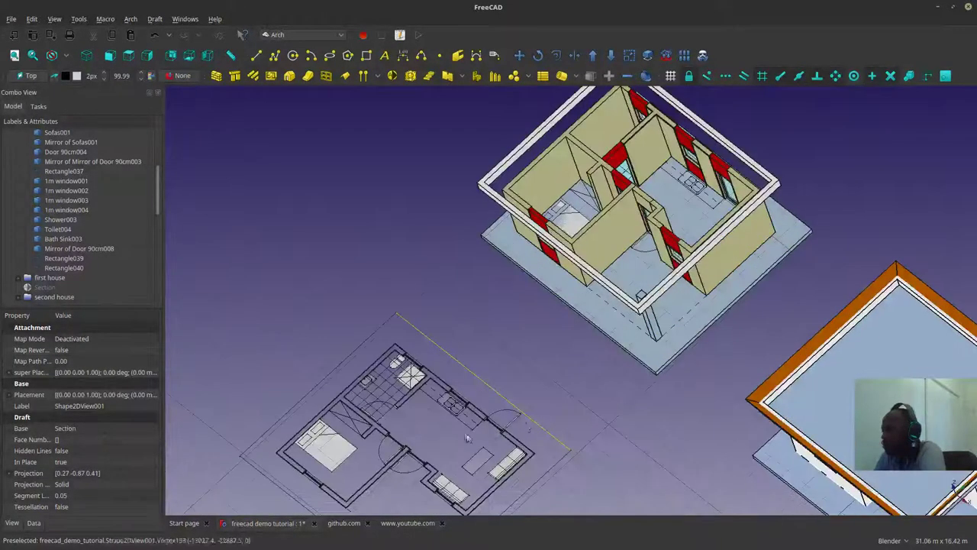
pyautogui.scroll(-4, 559, 262)
pyautogui.scroll(4, 492, 378)
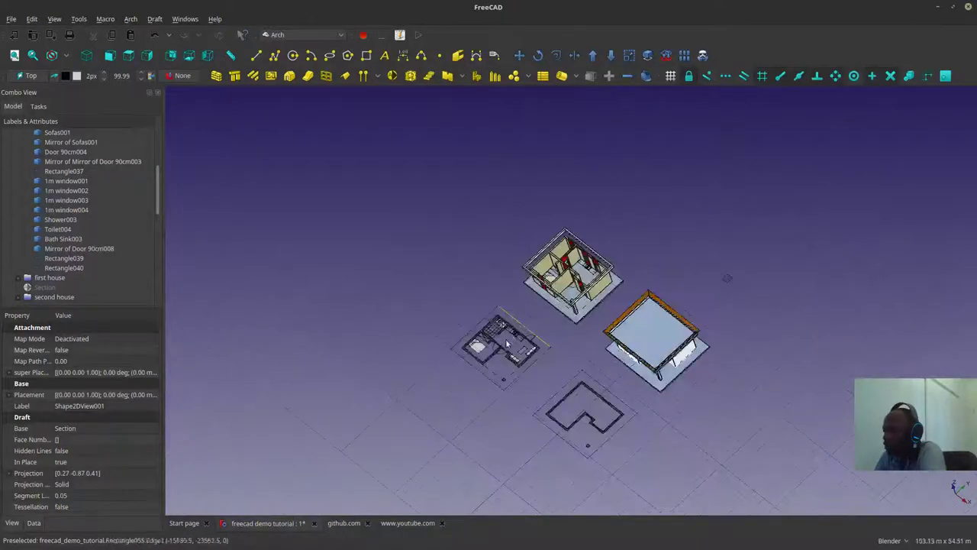
pyautogui.scroll(-3, 655, 287)
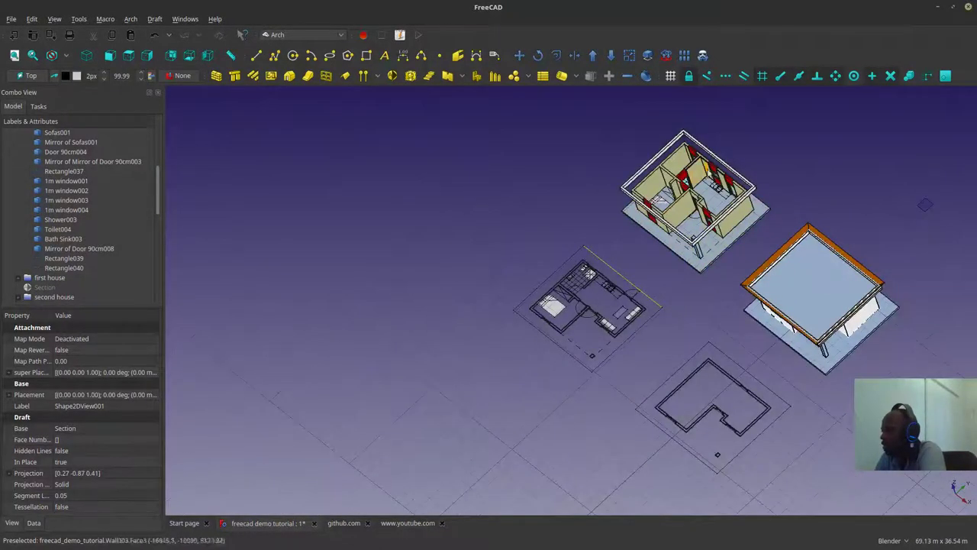
pyautogui.scroll(4, 654, 275)
pyautogui.scroll(-4, 654, 255)
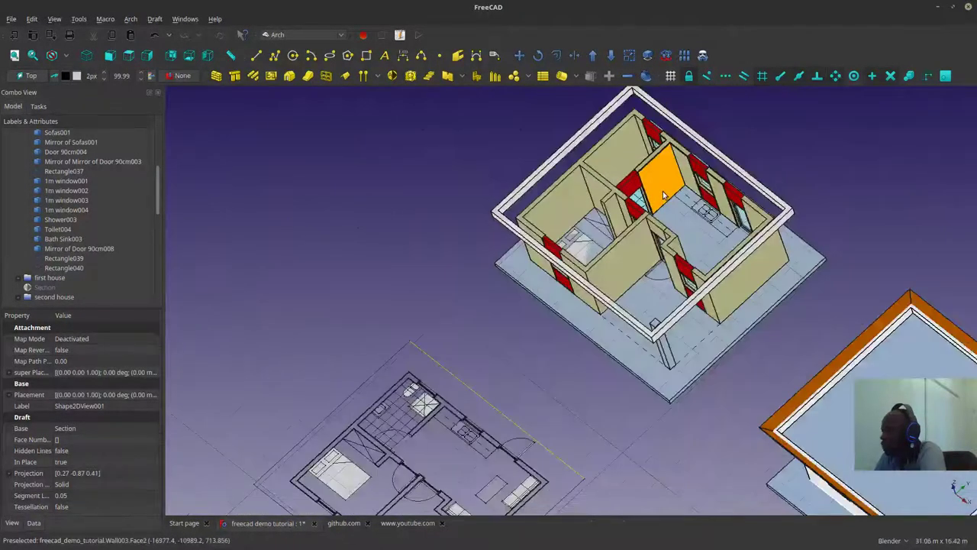
pyautogui.scroll(3, 479, 436)
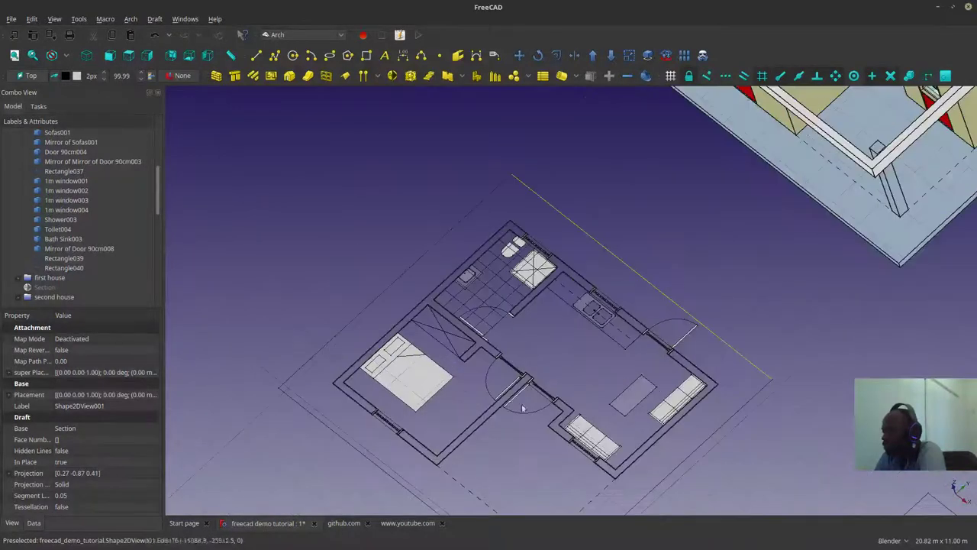
pyautogui.scroll(2, 504, 380)
pyautogui.scroll(-4, 504, 366)
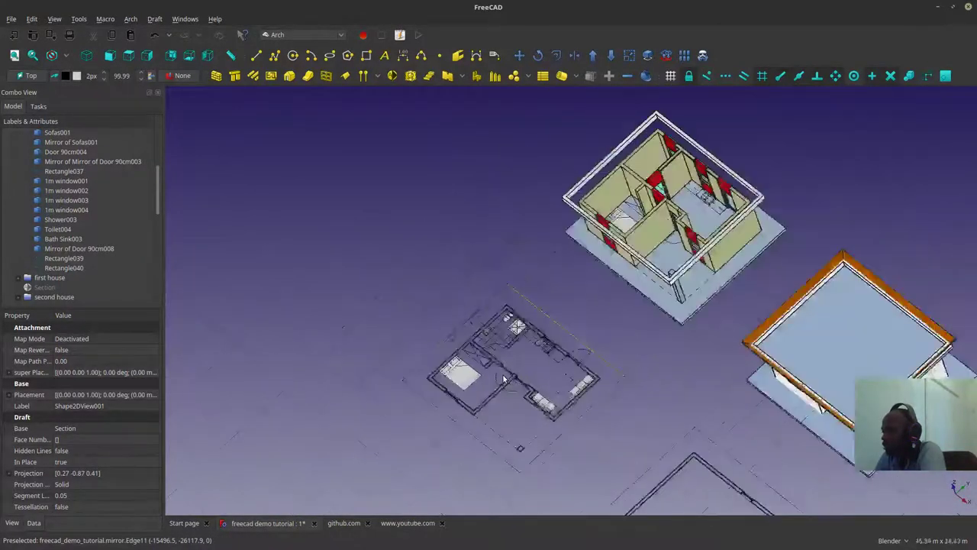
pyautogui.scroll(2, 603, 347)
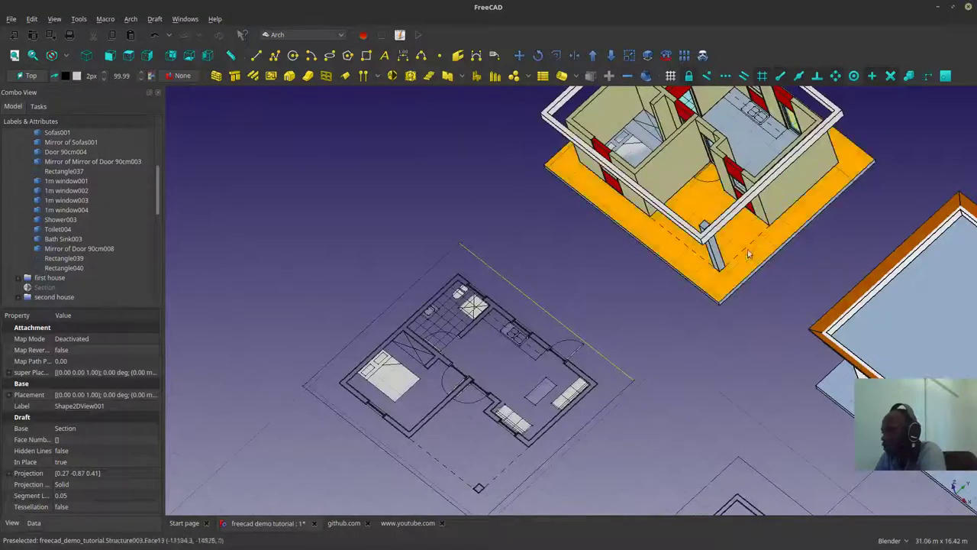
# Step: Locate the first house's porch column in the model tree, expand Structure001 and select its base rectangle, Rectangle051
pyautogui.click(717, 258)
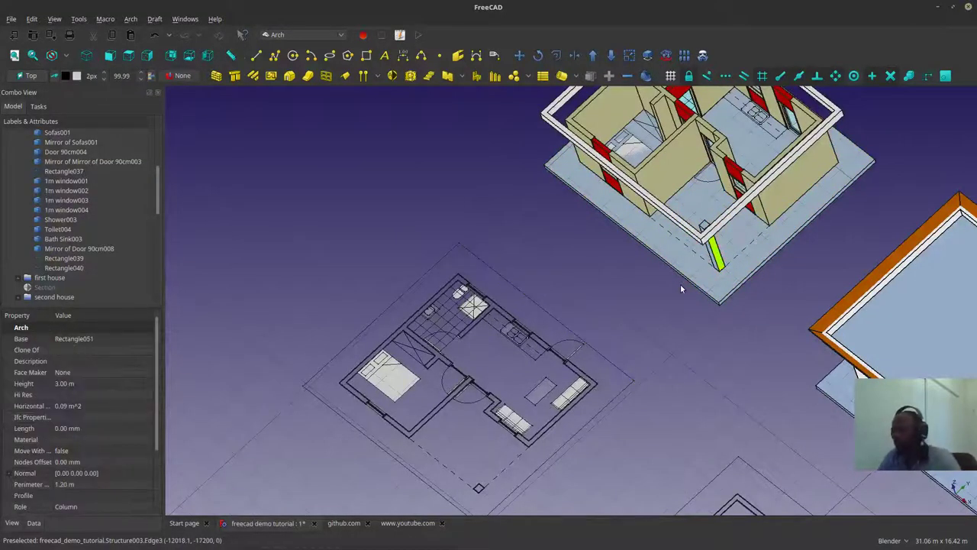
pyautogui.moveTo(660, 319); pyautogui.dragTo(732, 283, button='middle')
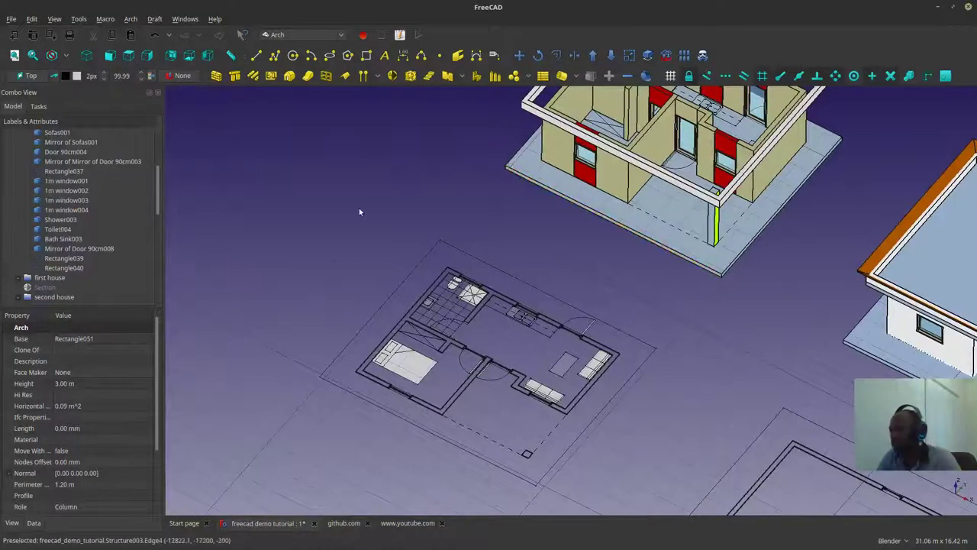
pyautogui.rightClick(431, 170)
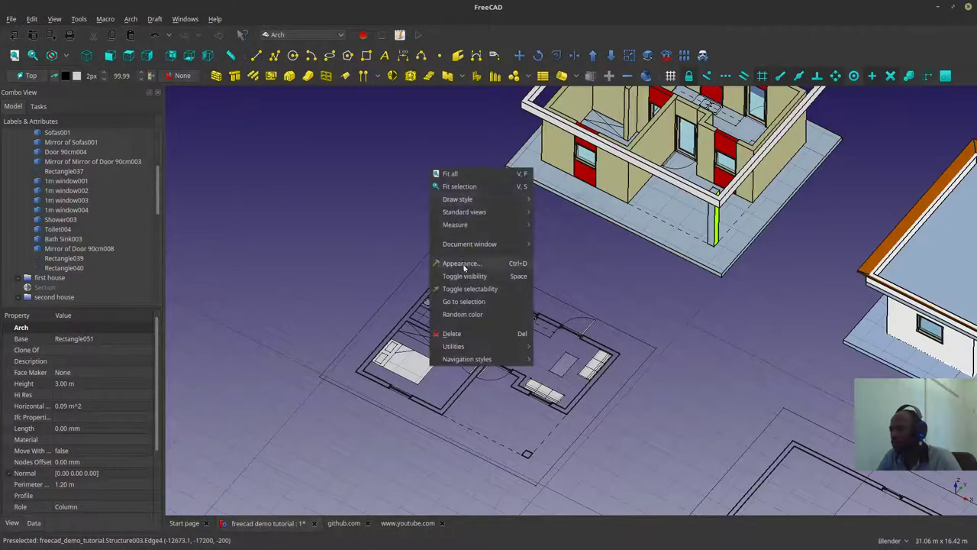
pyautogui.click(467, 305)
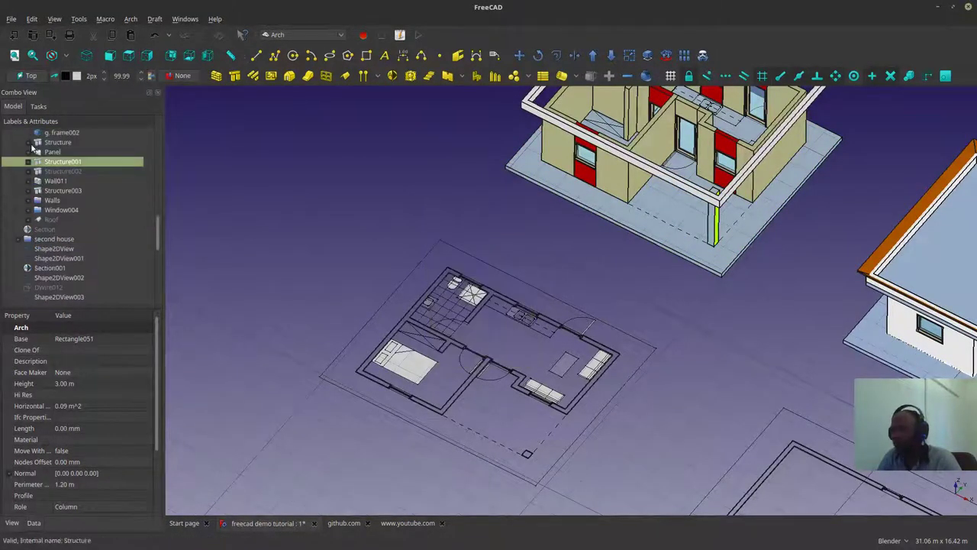
pyautogui.click(28, 162)
pyautogui.click(54, 172)
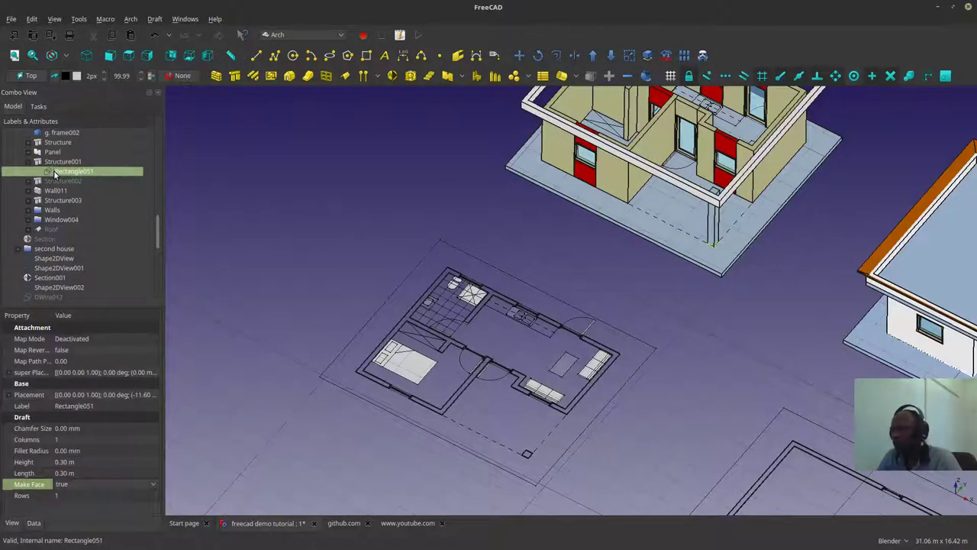
# Step: Try moving Rectangle051 about -1.34 m in X and -2.35 m in Y without copying, check the projected plan, and undo the move
pyautogui.click(519, 57)
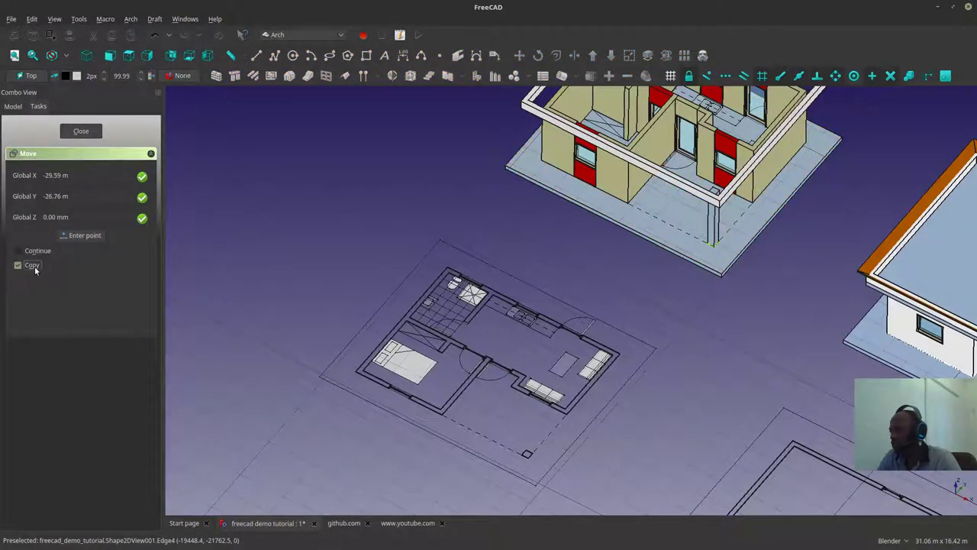
pyautogui.click(711, 247)
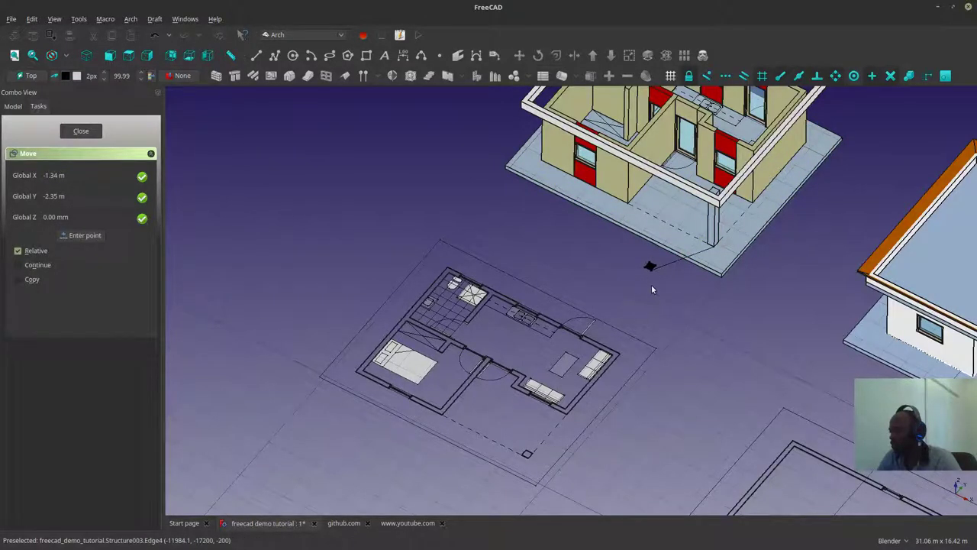
pyautogui.click(651, 288)
pyautogui.keyDown('shift'); pyautogui.moveTo(519, 442); pyautogui.dragTo(516, 342, button='middle'); pyautogui.keyUp('shift')
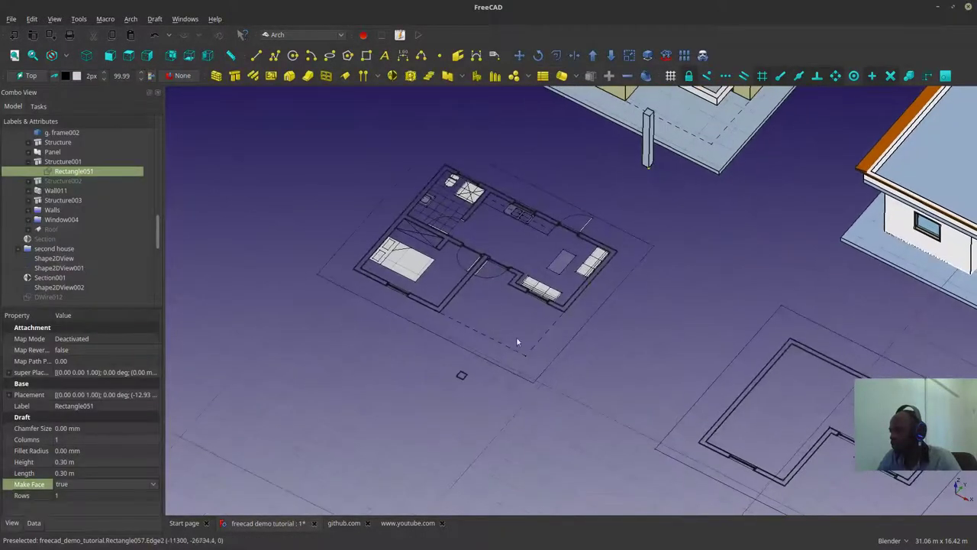
pyautogui.scroll(3, 470, 378)
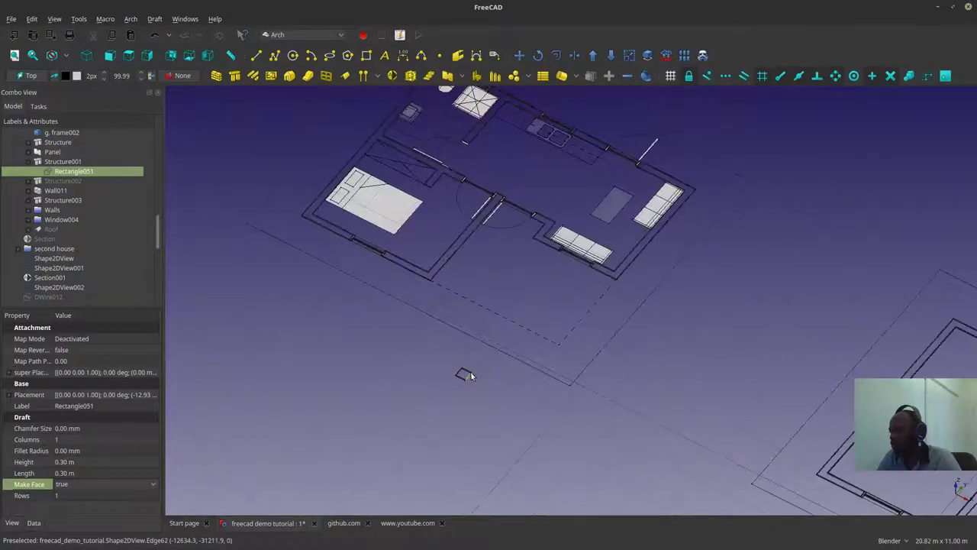
pyautogui.scroll(-3, 471, 375)
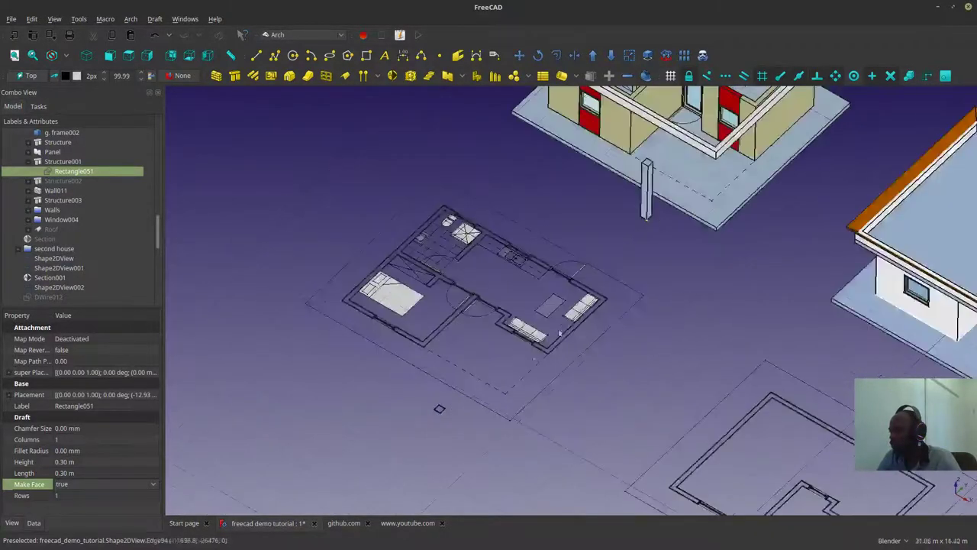
pyautogui.hotkey('ctrl', 'z')
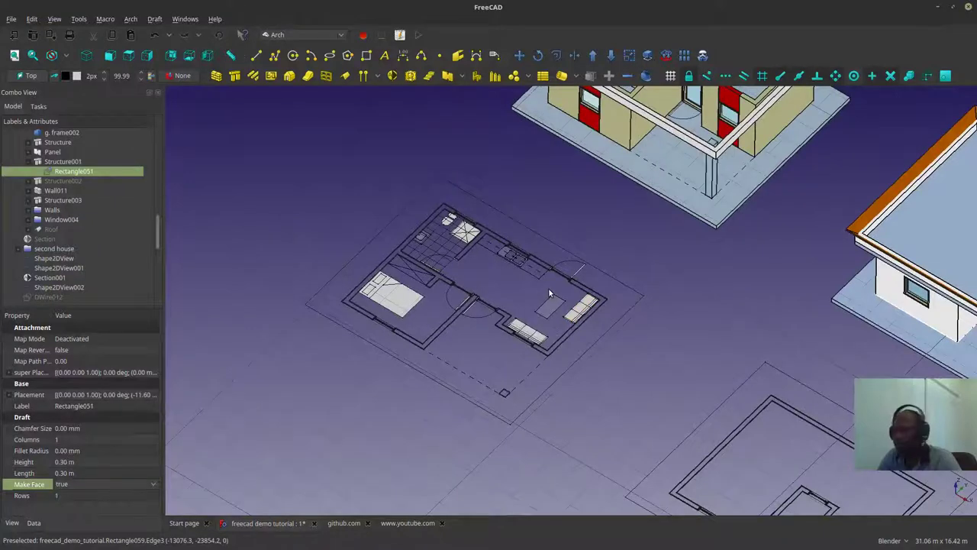
# Step: Examine the rooms, doors, fixtures and porch of the first house's floor plan up close from the top and at an angle
pyautogui.moveTo(724, 393); pyautogui.dragTo(782, 394, button='middle')
pyautogui.moveTo(587, 389); pyautogui.dragTo(604, 458, button='middle')
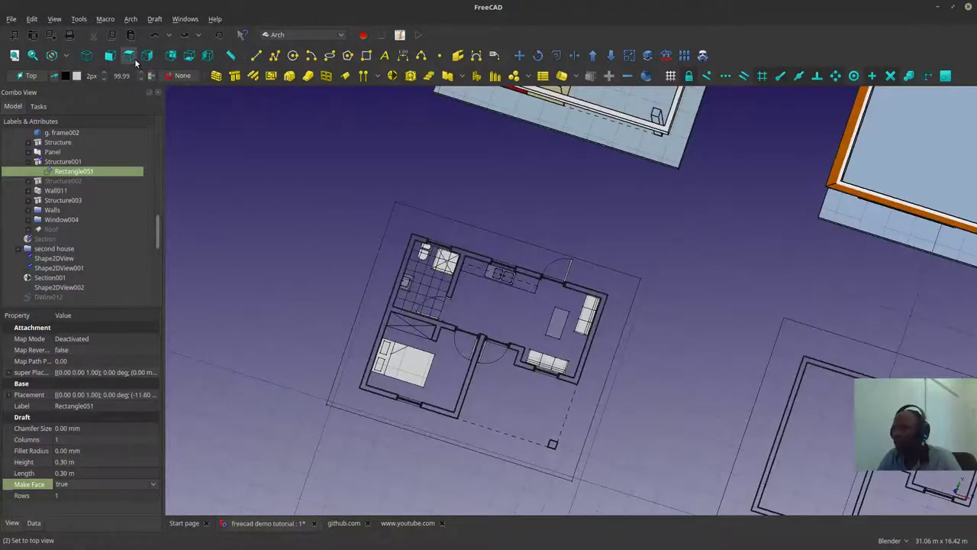
pyautogui.click(133, 58)
pyautogui.scroll(2, 521, 359)
pyautogui.keyDown('shift'); pyautogui.moveTo(521, 358); pyautogui.dragTo(531, 313, button='middle'); pyautogui.keyUp('shift')
pyautogui.scroll(4, 496, 231)
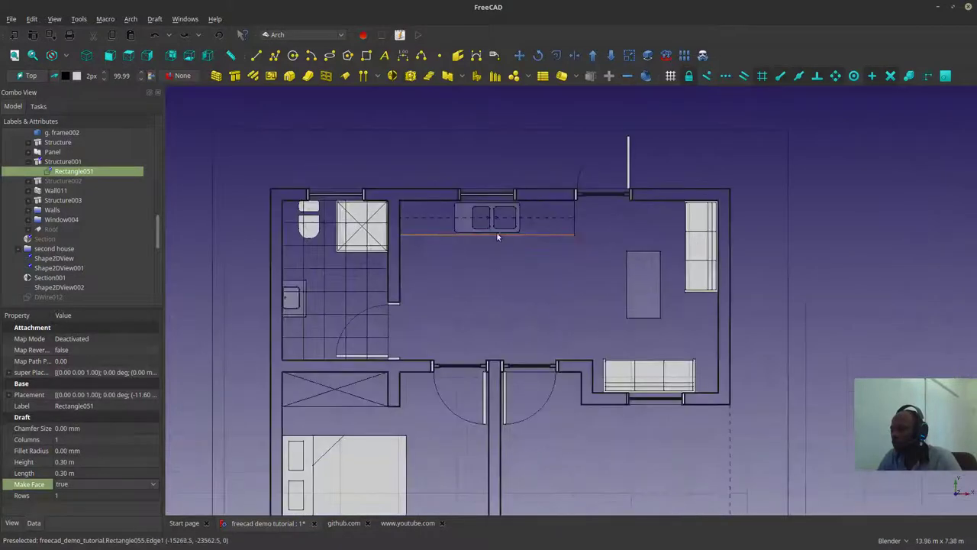
pyautogui.keyDown('shift'); pyautogui.moveTo(639, 233); pyautogui.dragTo(420, 104, button='middle'); pyautogui.keyUp('shift')
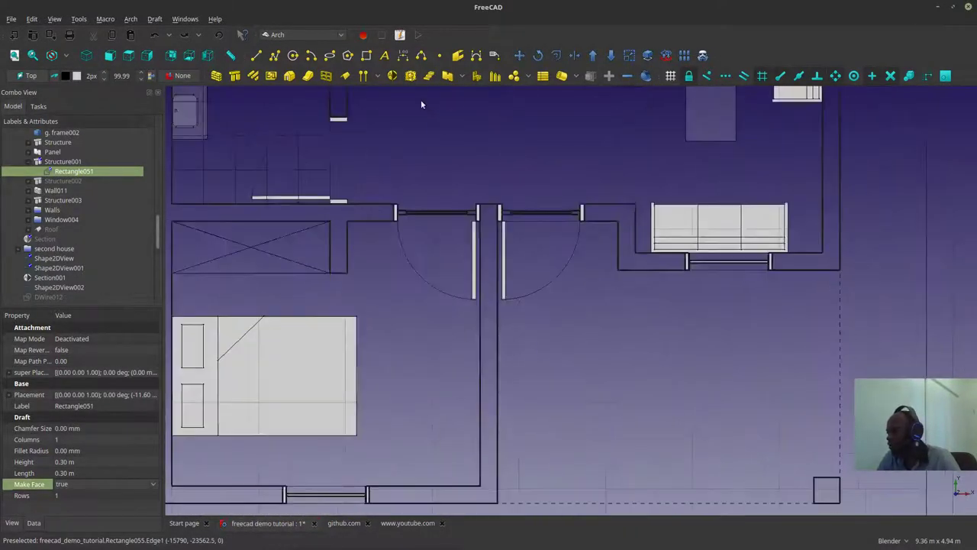
pyautogui.keyDown('shift'); pyautogui.moveTo(542, 313); pyautogui.dragTo(600, 399, button='middle'); pyautogui.keyUp('shift')
pyautogui.scroll(-2, 585, 377)
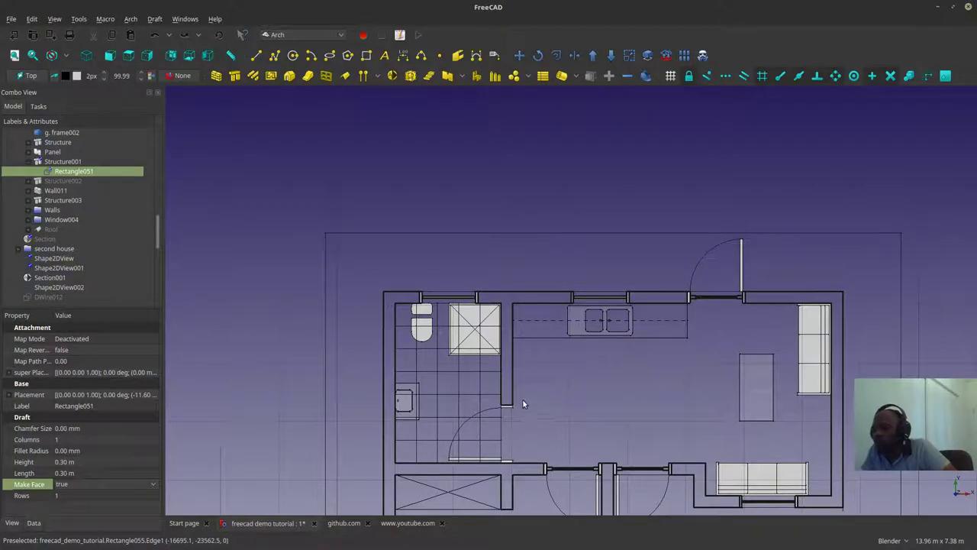
pyautogui.scroll(-2, 522, 403)
pyautogui.moveTo(476, 401); pyautogui.dragTo(576, 396, button='middle')
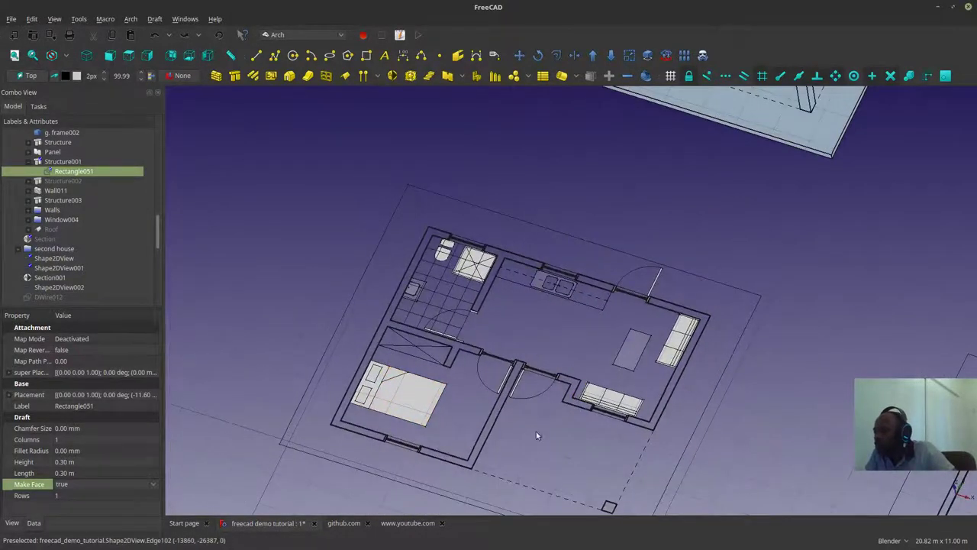
pyautogui.keyDown('shift'); pyautogui.moveTo(536, 433); pyautogui.dragTo(522, 379, button='middle'); pyautogui.keyUp('shift')
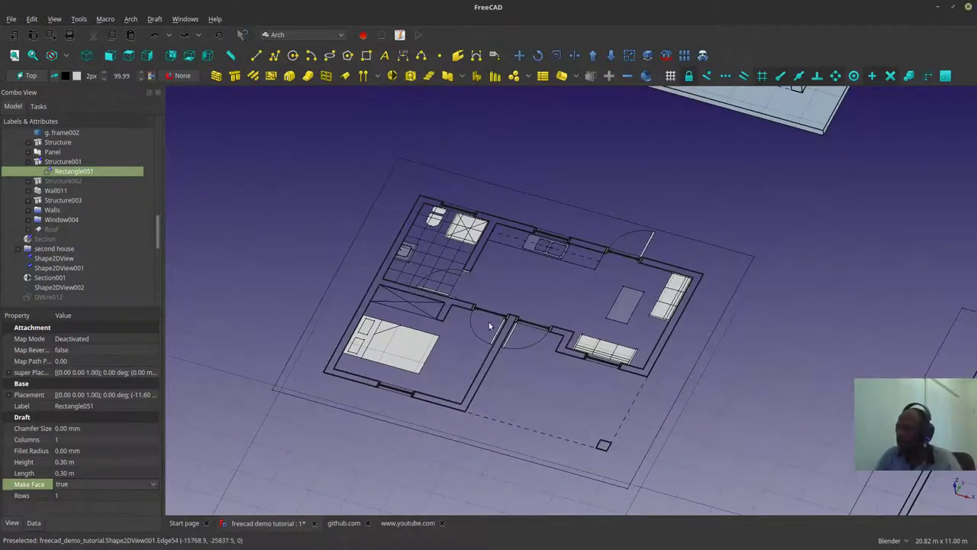
# Step: Inspect the first house's 3D model from several angles, looking at its walls, openings and interior line work
pyautogui.moveTo(490, 326); pyautogui.dragTo(599, 381, button='middle')
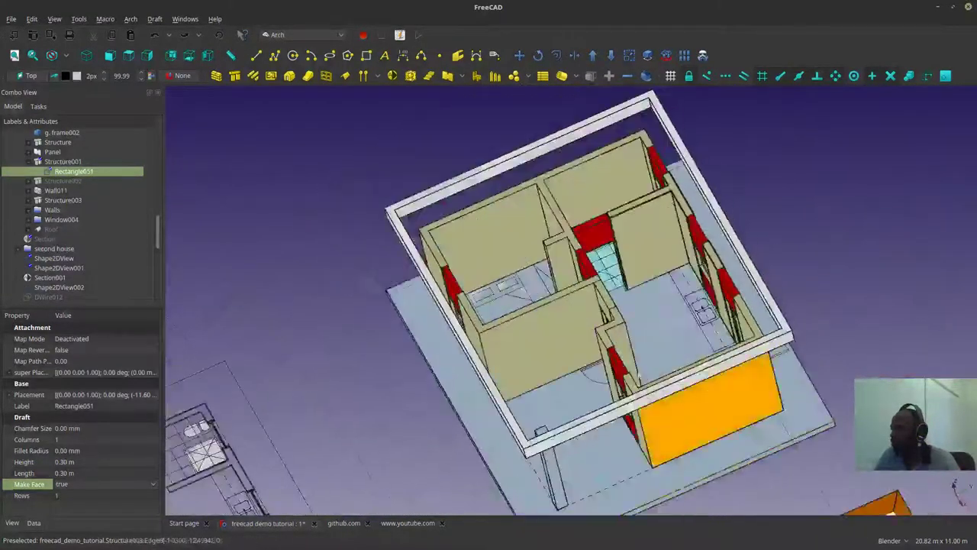
pyautogui.scroll(7, 634, 246)
pyautogui.moveTo(710, 419); pyautogui.dragTo(625, 393, button='middle')
pyautogui.scroll(-1, 650, 378)
pyautogui.scroll(-4, 649, 378)
pyautogui.moveTo(471, 404); pyautogui.dragTo(565, 421, button='middle')
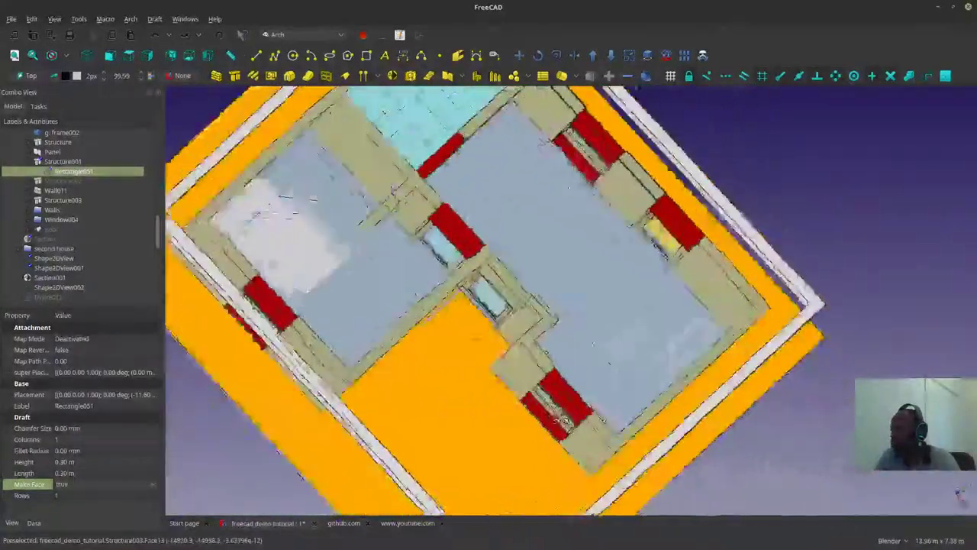
pyautogui.scroll(-5, 565, 420)
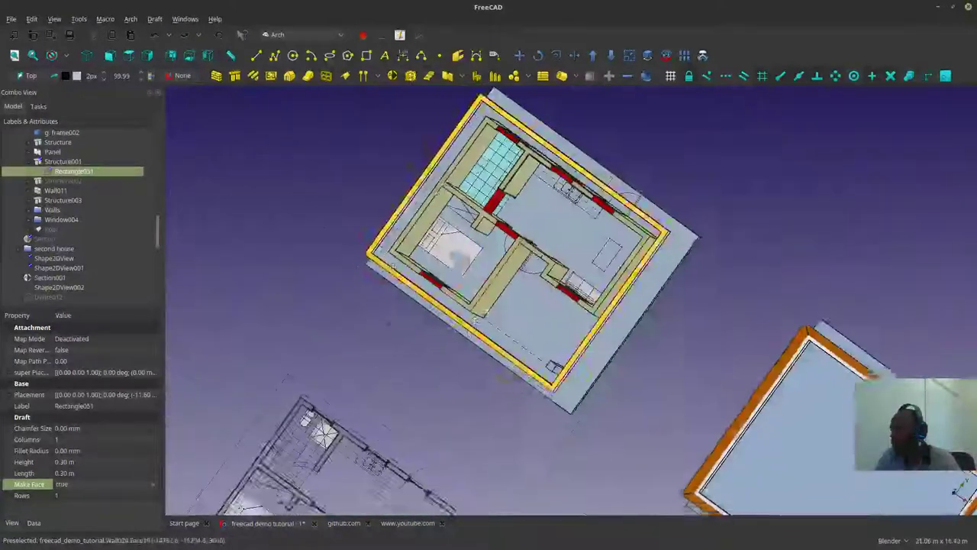
pyautogui.moveTo(488, 305)
pyautogui.mouseDown(button='middle')
pyautogui.moveTo(427, 252)
pyautogui.moveTo(356, 212)
pyautogui.mouseUp(button='middle')
# Step: Show the drawing from the top and review the first house's floor plan against the 3D model above it
pyautogui.click(129, 61)
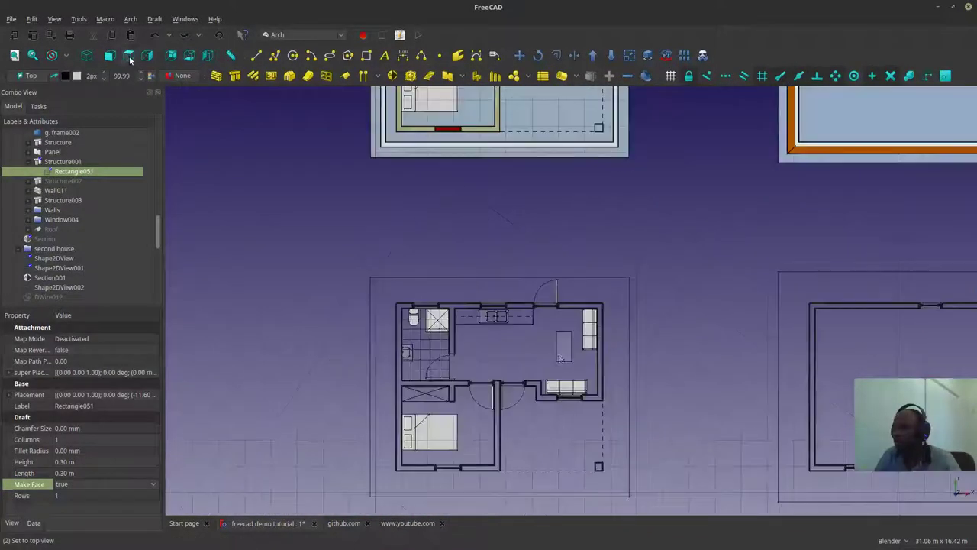
pyautogui.scroll(4, 542, 362)
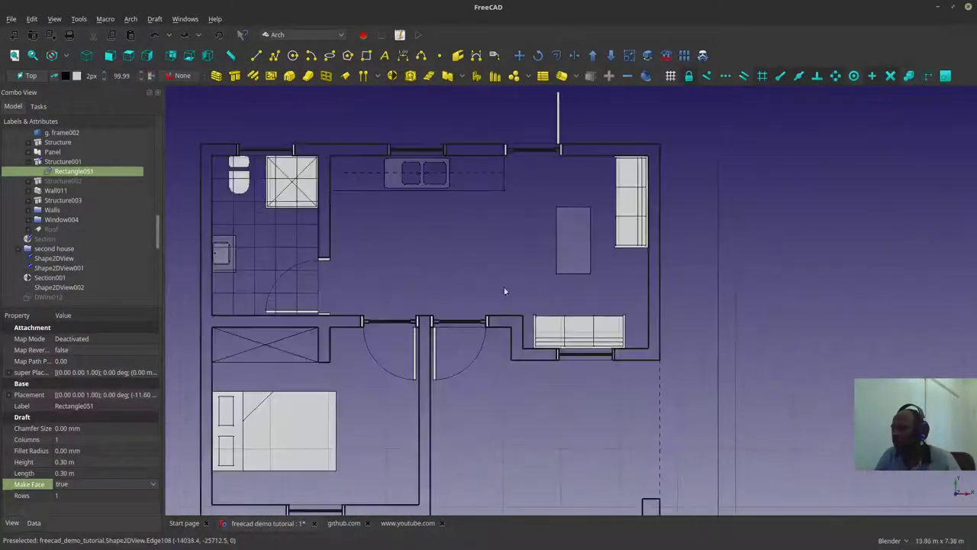
pyautogui.scroll(-2, 458, 290)
pyautogui.scroll(2, 382, 290)
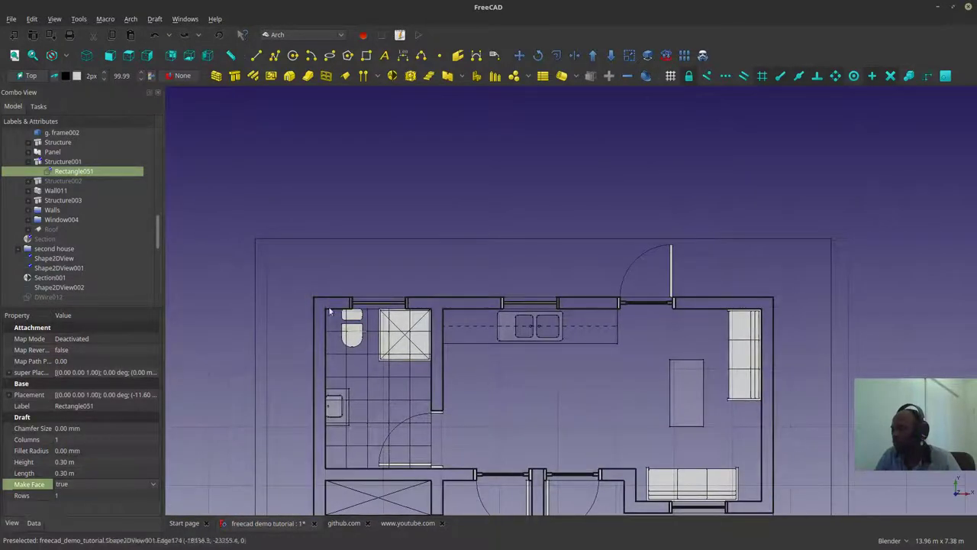
pyautogui.keyDown('shift'); pyautogui.moveTo(513, 341); pyautogui.dragTo(526, 329, button='middle'); pyautogui.keyUp('shift')
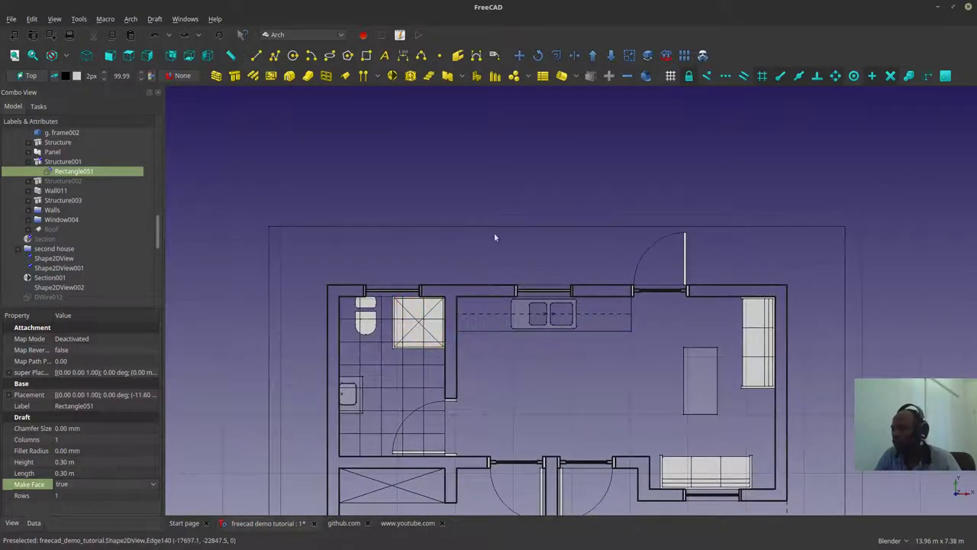
pyautogui.scroll(-5, 604, 306)
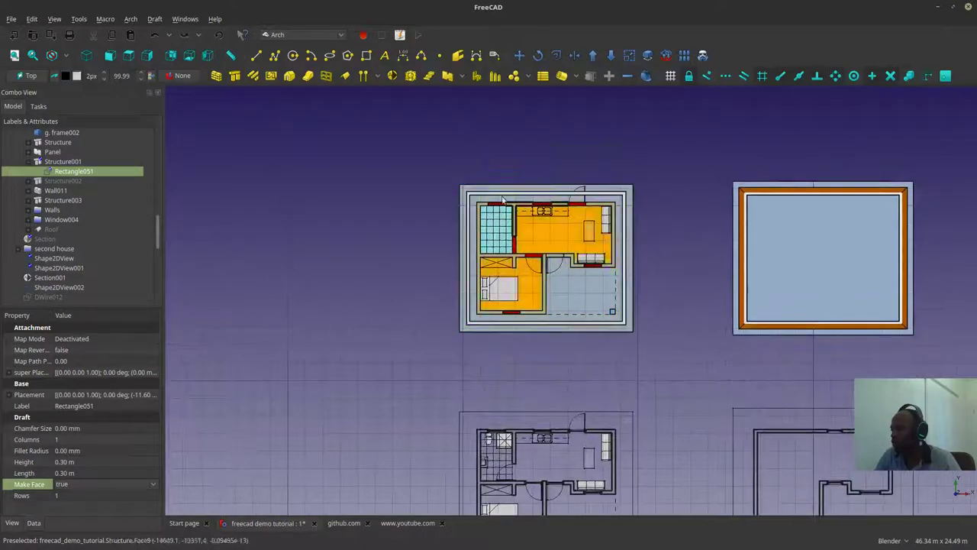
pyautogui.scroll(3, 553, 279)
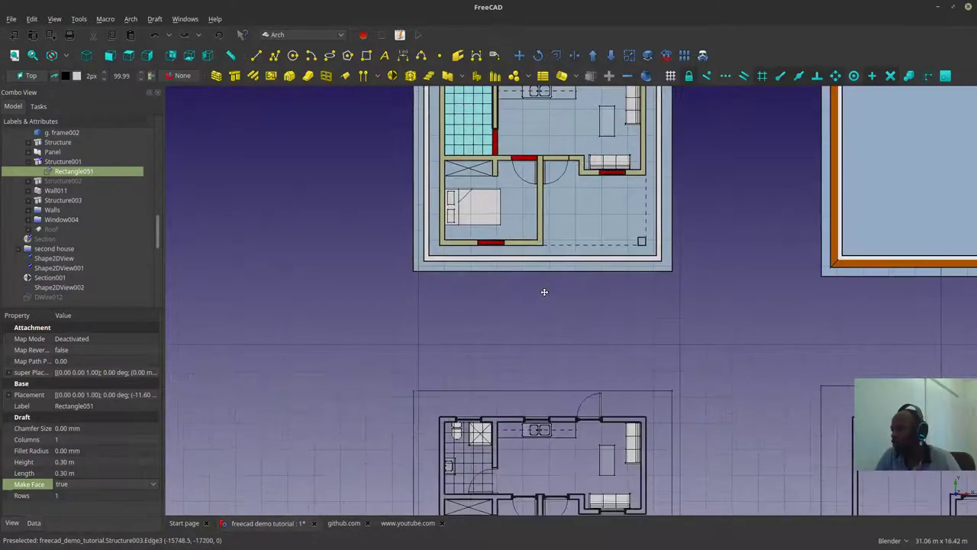
pyautogui.keyDown('shift'); pyautogui.moveTo(512, 375); pyautogui.dragTo(497, 229, button='middle'); pyautogui.keyUp('shift')
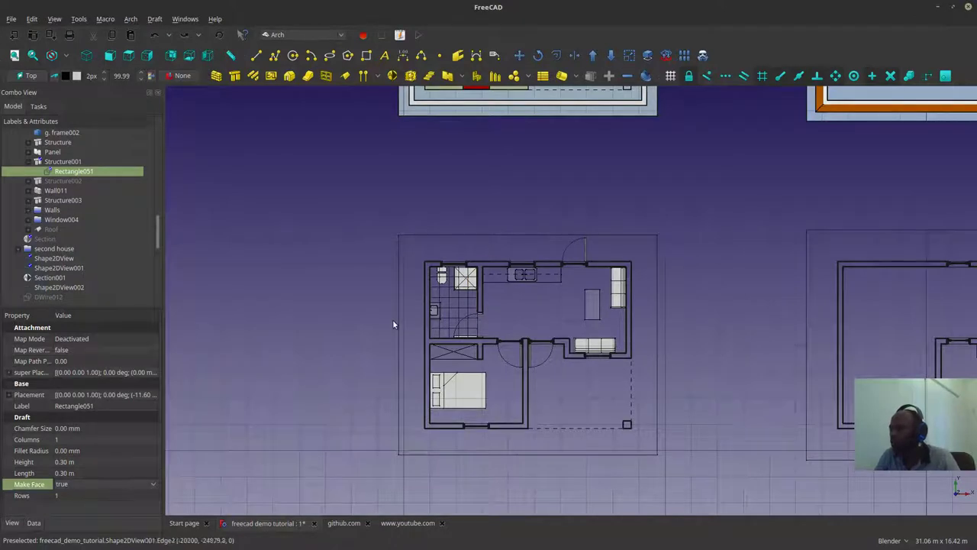
# Step: Draw a filled square about 0.32 m by 0.32 m just outside the upper-left wall corner of the first house's floor plan
pyautogui.moveTo(494, 348)
pyautogui.keyDown('shift'); pyautogui.mouseDown(button='middle')
pyautogui.moveTo(475, 315)
pyautogui.moveTo(480, 337)
pyautogui.mouseUp(button='middle'); pyautogui.keyUp('shift')
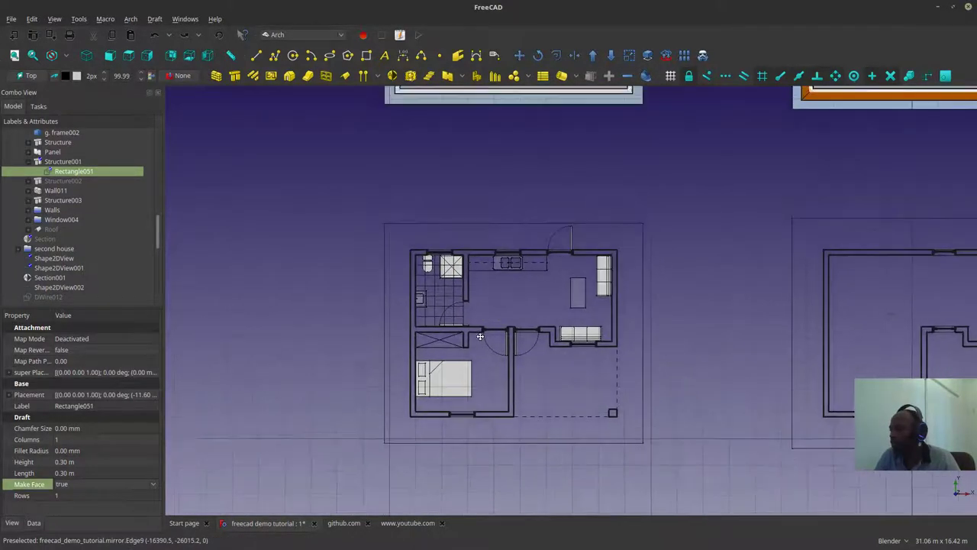
pyautogui.scroll(2, 432, 191)
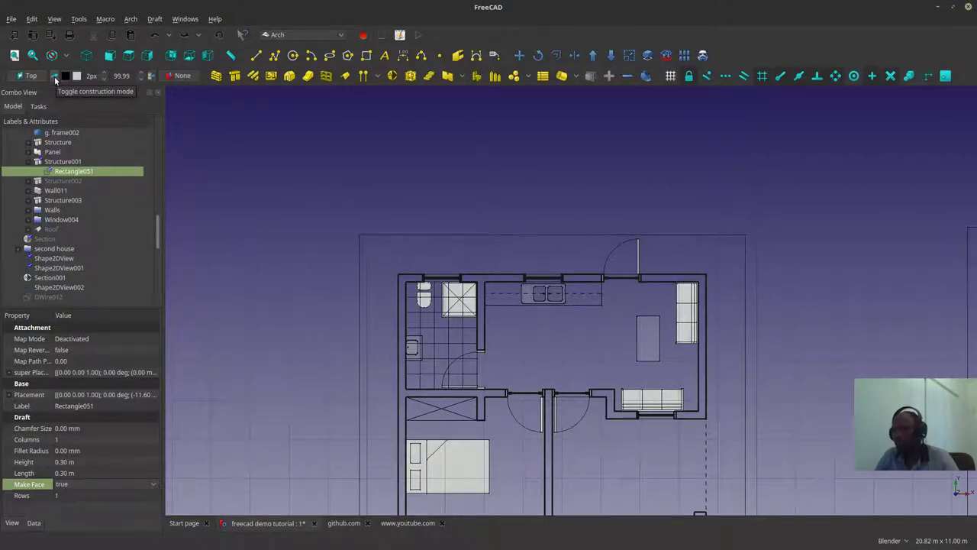
pyautogui.click(367, 55)
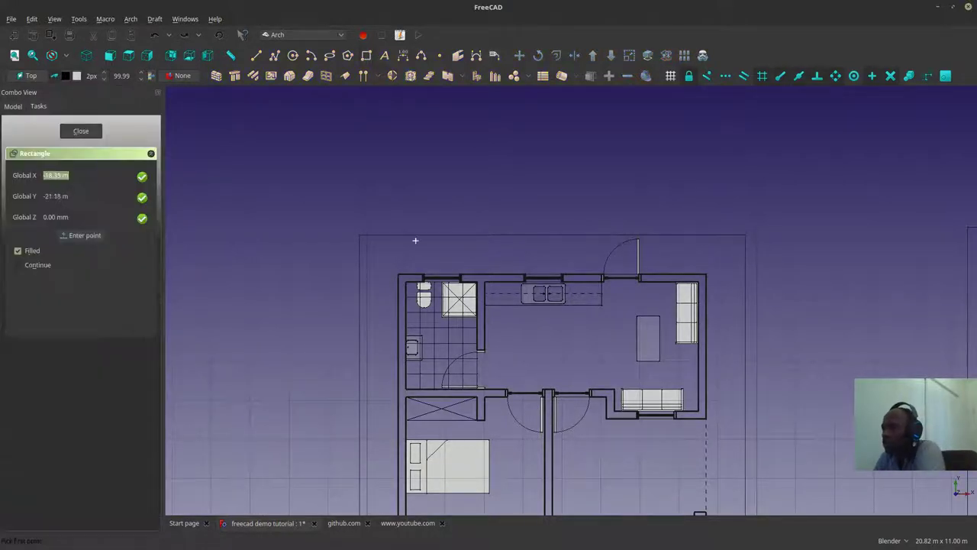
pyautogui.scroll(2, 403, 279)
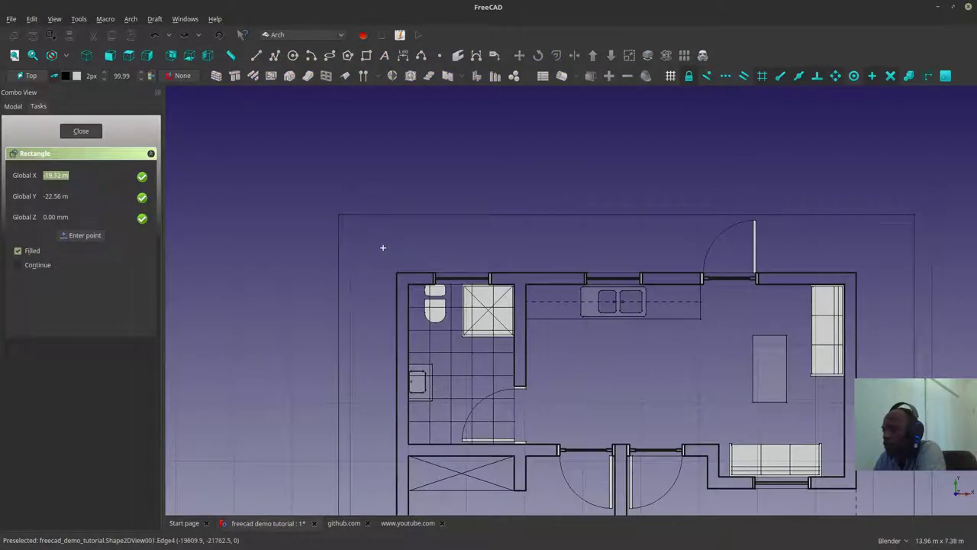
pyautogui.click(404, 266)
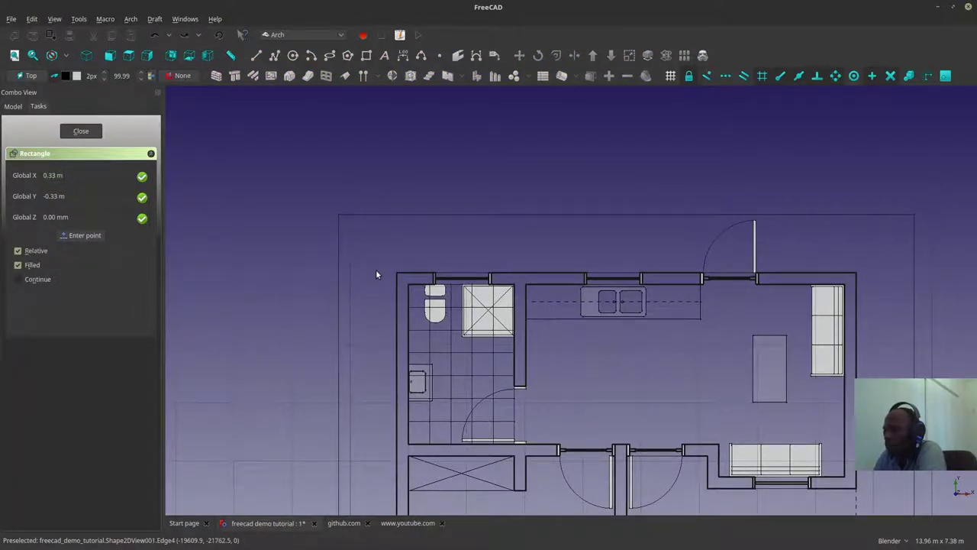
pyautogui.click(375, 275)
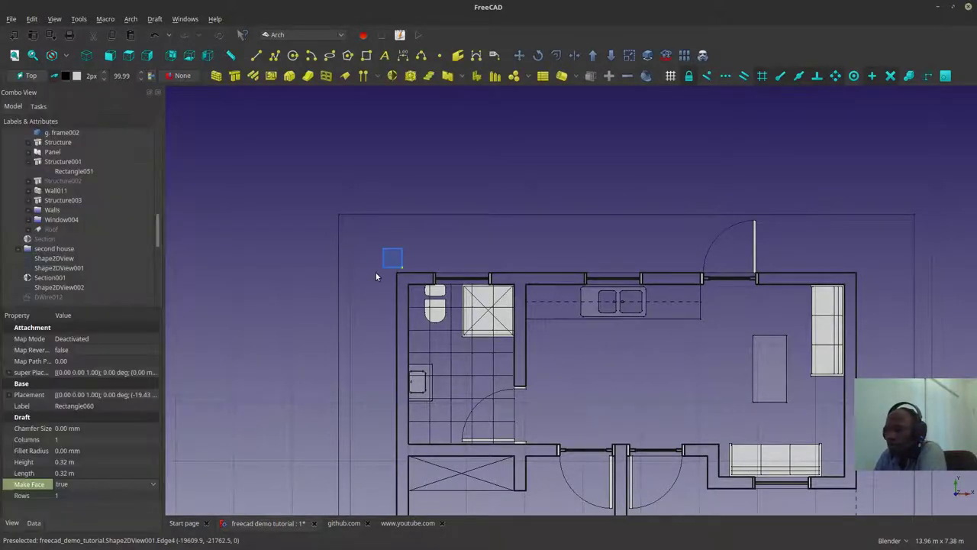
# Step: Move the square so its lower-right corner snaps to the plan's upper-left outer wall corner
pyautogui.scroll(2, 393, 269)
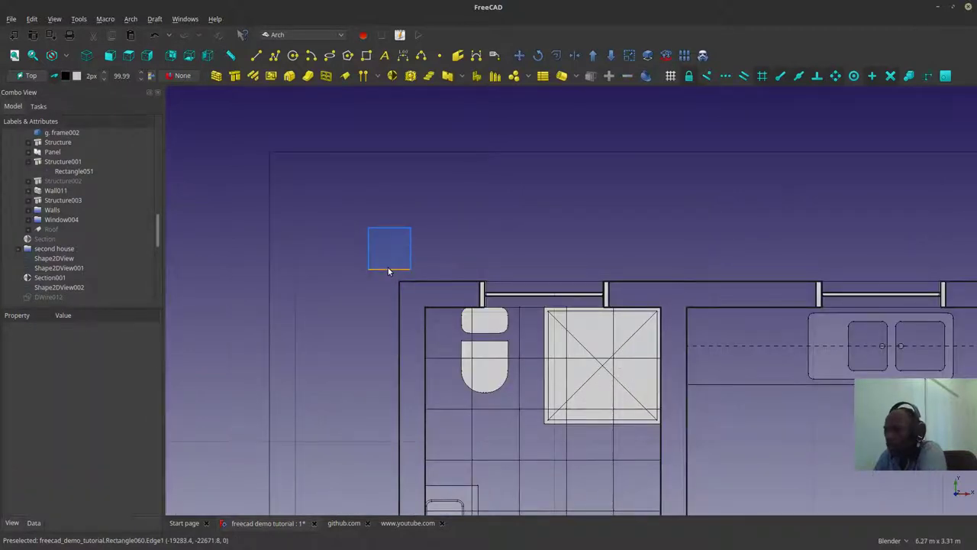
pyautogui.click(388, 269)
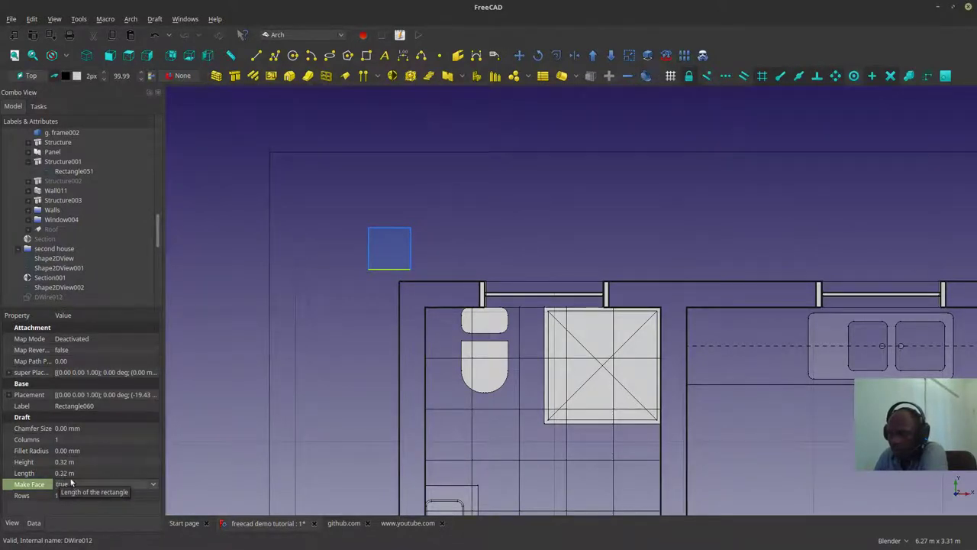
pyautogui.click(372, 336)
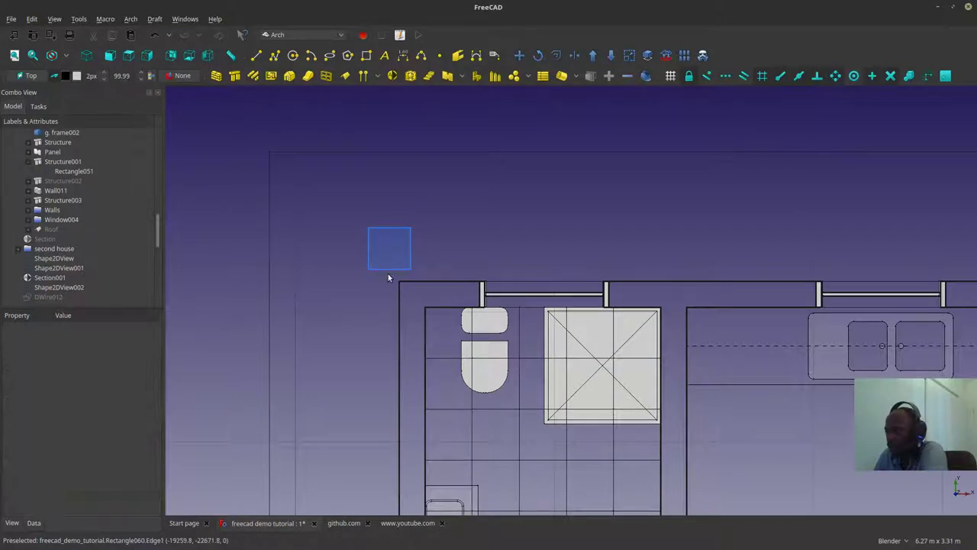
pyautogui.click(387, 277)
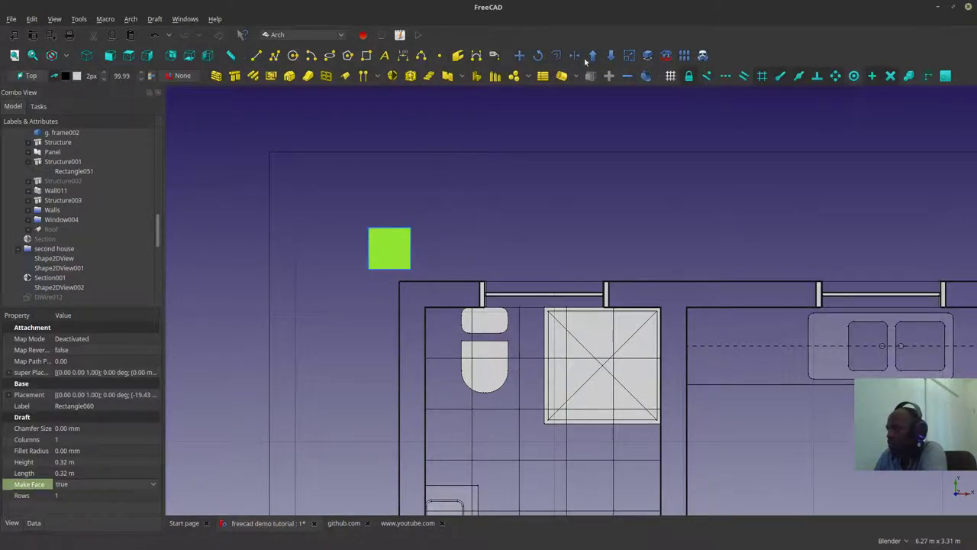
pyautogui.click(520, 55)
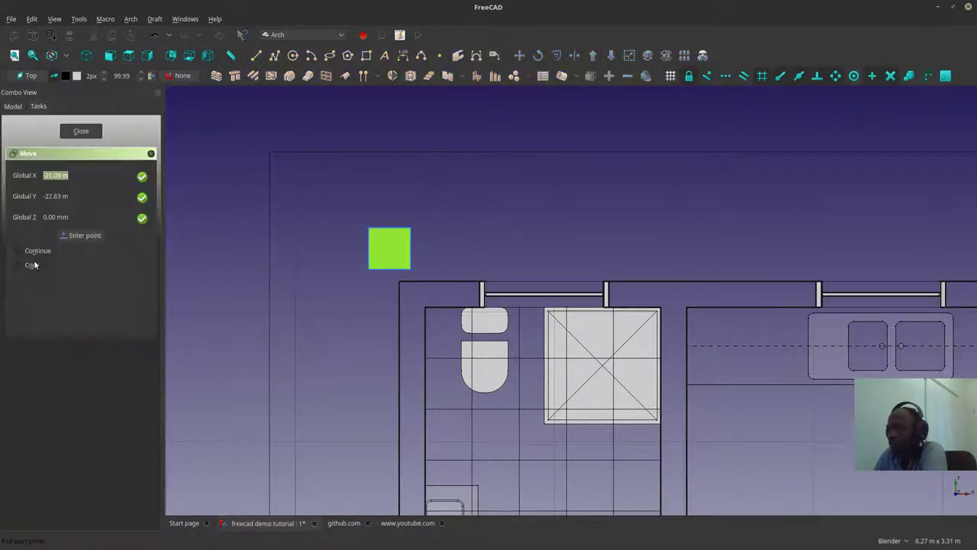
pyautogui.click(411, 268)
pyautogui.click(398, 283)
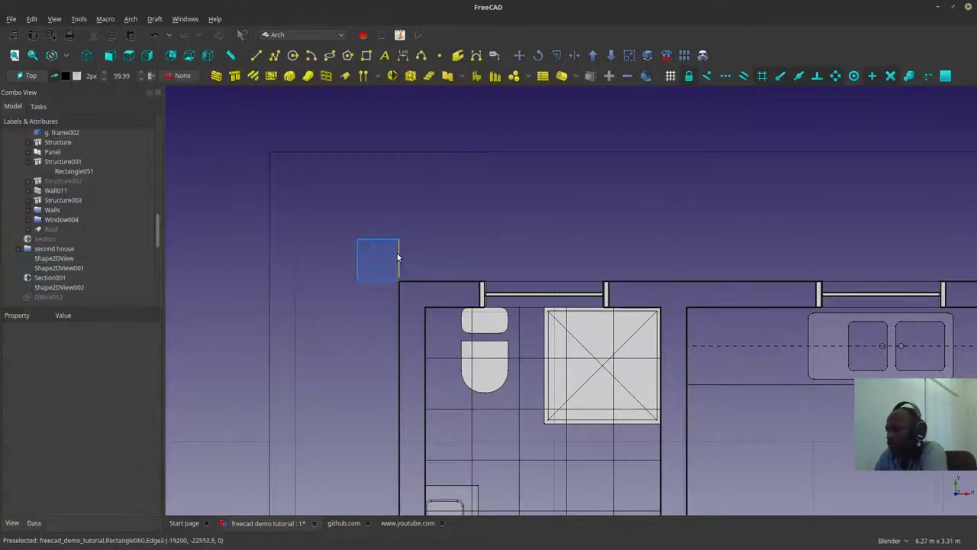
# Step: Copy the square diagonally outward so the copy's lower-right corner meets the original's upper-left corner
pyautogui.scroll(-4, 397, 258)
pyautogui.scroll(3, 345, 261)
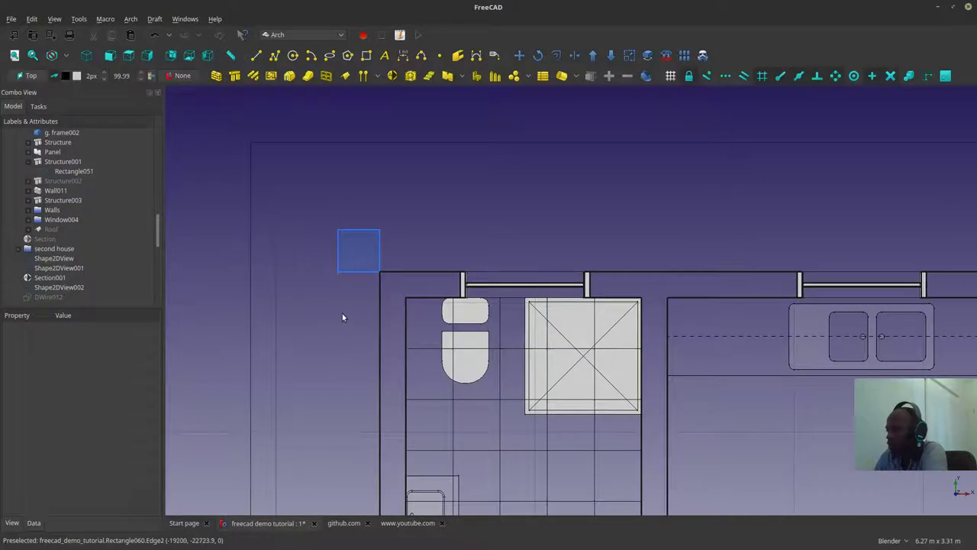
pyautogui.scroll(4, 342, 318)
pyautogui.scroll(-2, 446, 347)
pyautogui.click(440, 254)
pyautogui.scroll(-4, 442, 263)
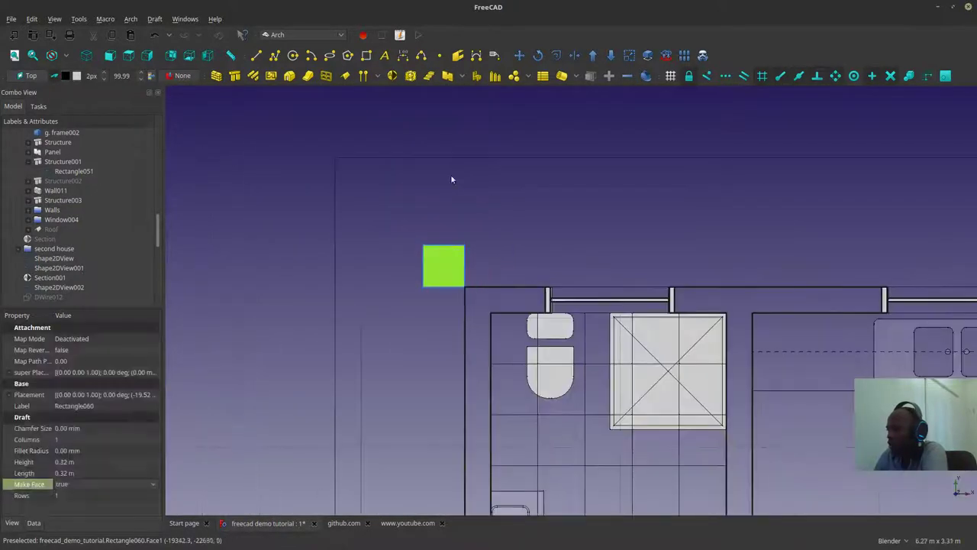
pyautogui.click(519, 55)
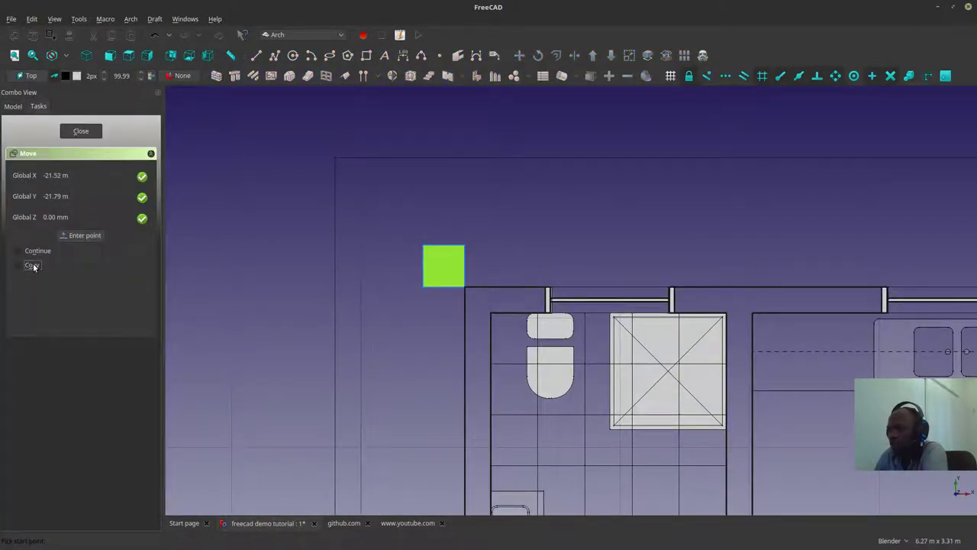
pyautogui.click(34, 266)
pyautogui.click(464, 286)
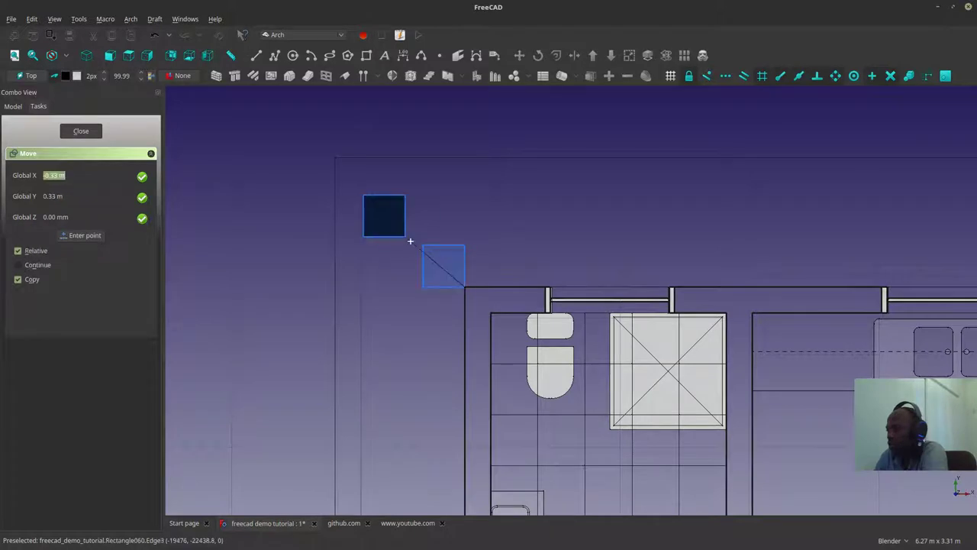
pyautogui.click(422, 245)
# Step: Copy the second square diagonally outward, corner to corner, to add a third square near the plan's outer outline
pyautogui.click(392, 232)
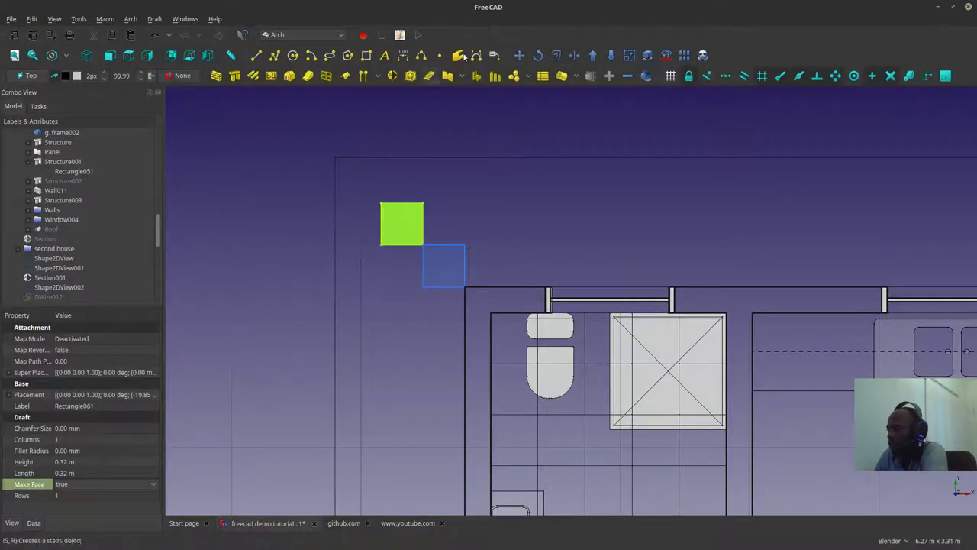
pyautogui.click(519, 55)
pyautogui.click(422, 245)
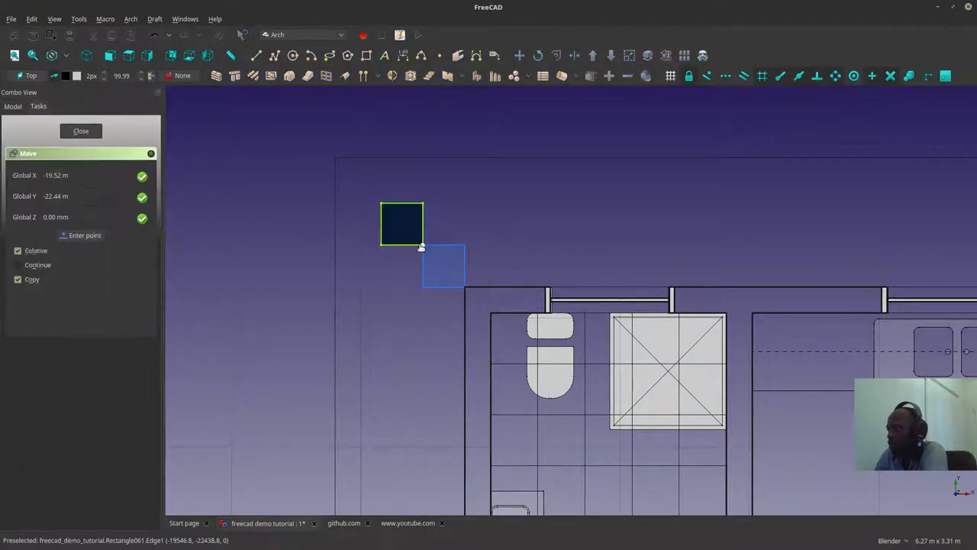
pyautogui.click(381, 202)
pyautogui.click(369, 289)
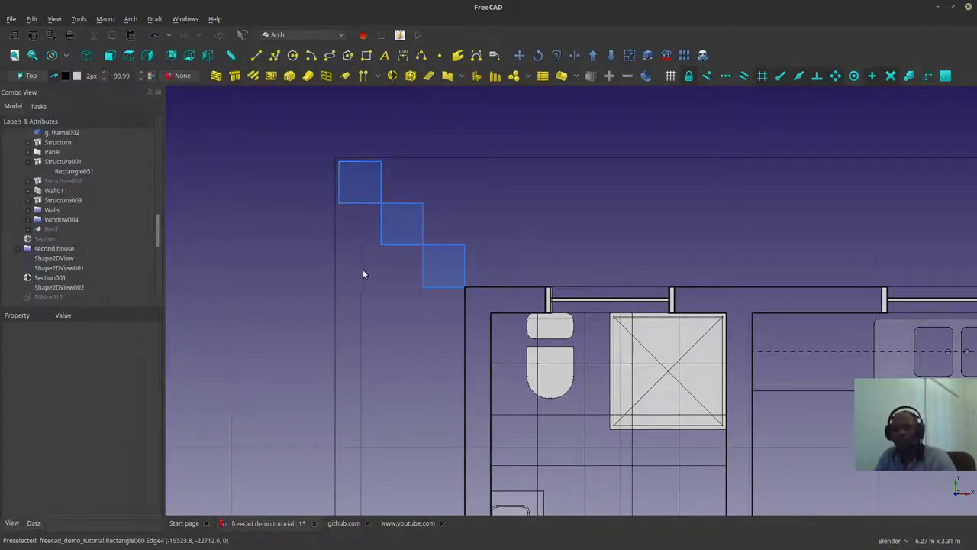
# Step: Copy the square at the wall corner one square width to the right, so the two share an edge
pyautogui.keyDown('shift'); pyautogui.moveTo(395, 290); pyautogui.dragTo(412, 327, button='middle'); pyautogui.keyUp('shift')
pyautogui.click(449, 300)
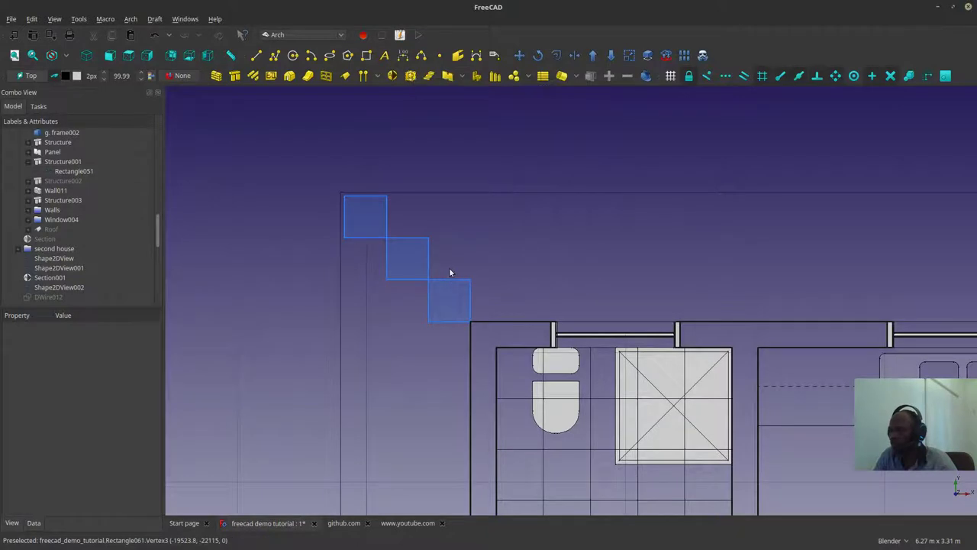
pyautogui.scroll(-2, 382, 248)
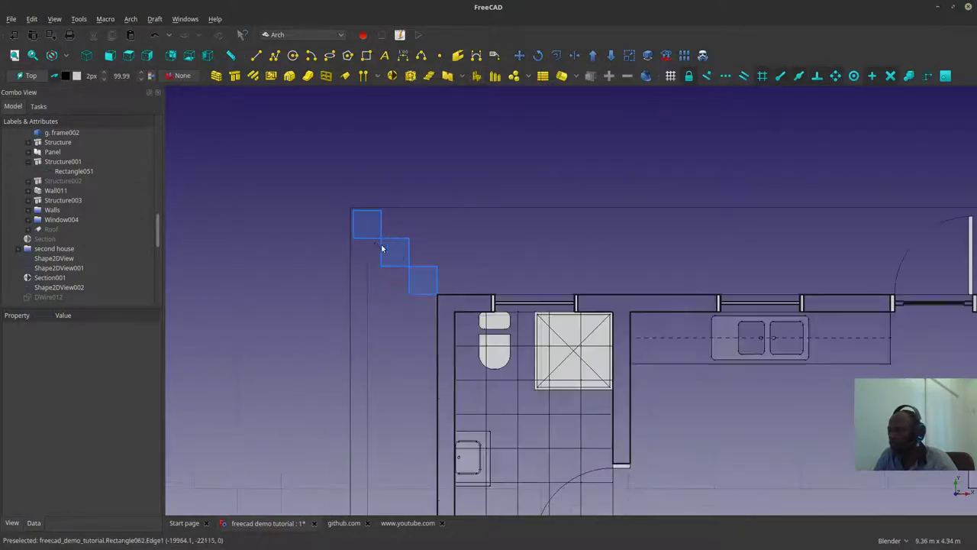
pyautogui.scroll(2, 382, 245)
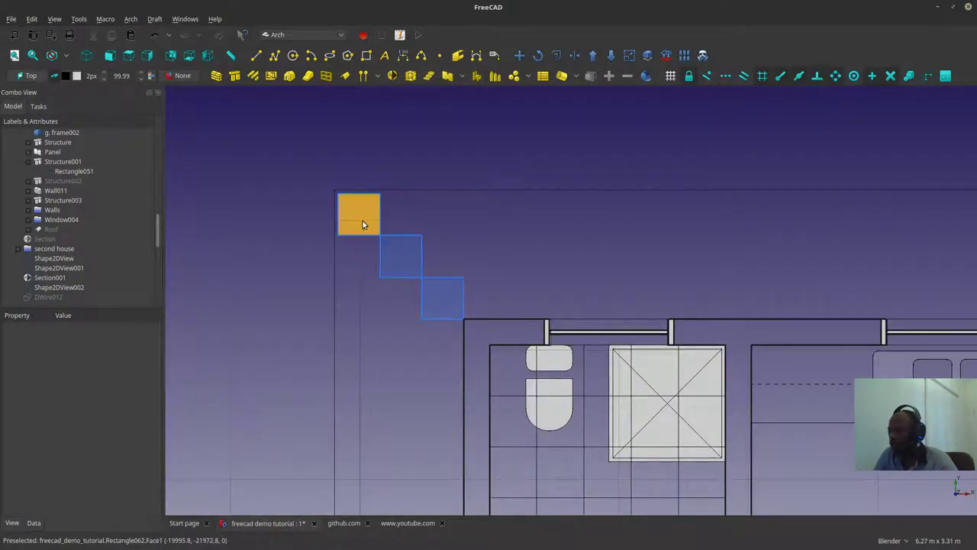
pyautogui.click(440, 302)
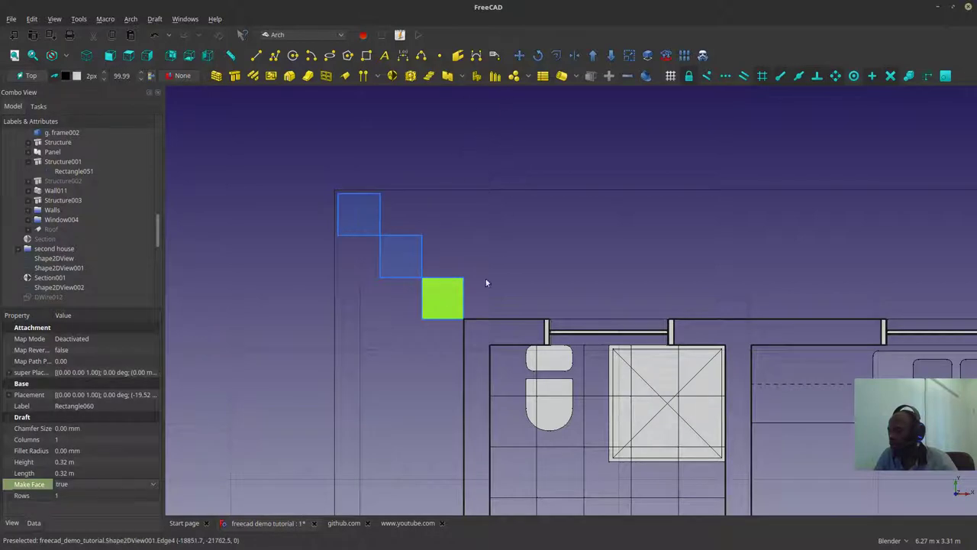
pyautogui.click(520, 55)
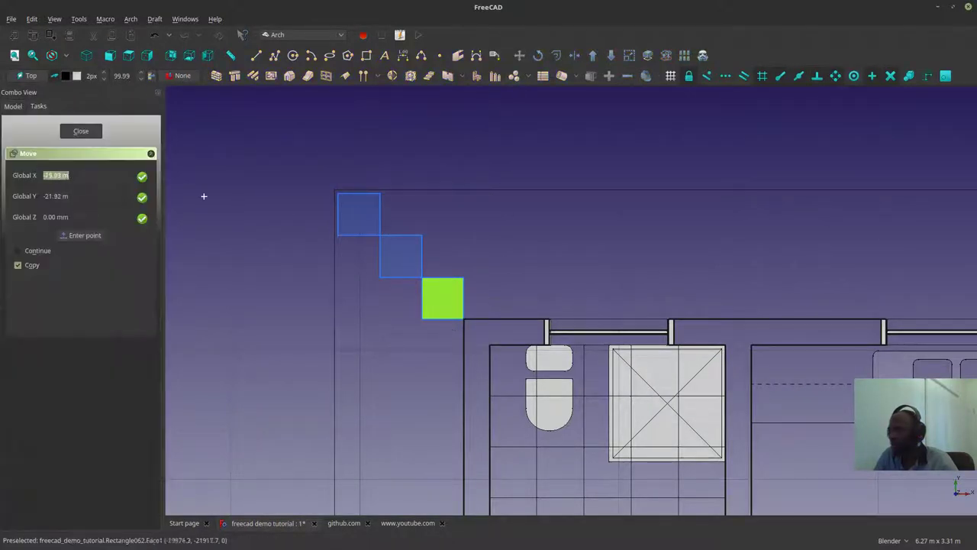
pyautogui.click(420, 316)
pyautogui.click(463, 316)
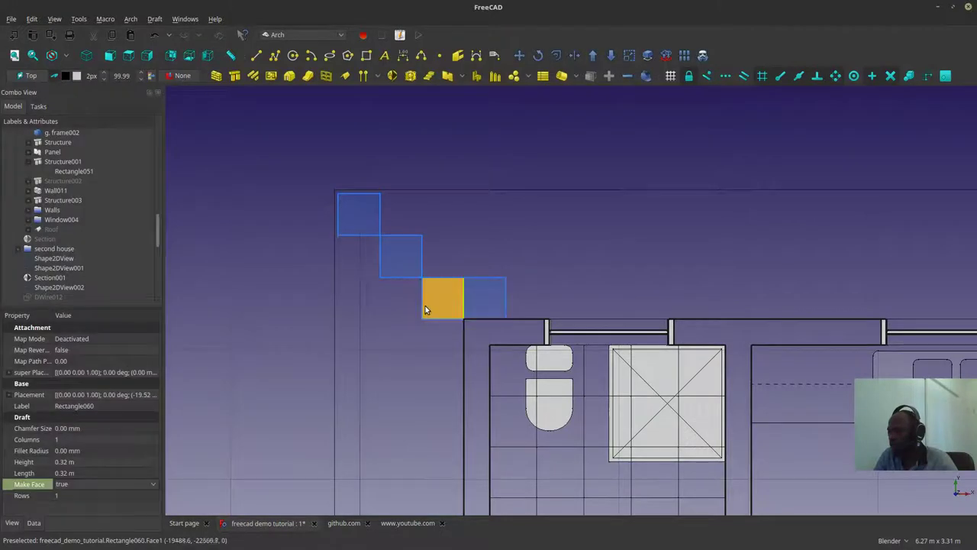
# Step: Copy the middle and outermost squares horizontally so they step up and to the right, corner to corner, from the new square
pyautogui.click(401, 255)
pyautogui.click(519, 55)
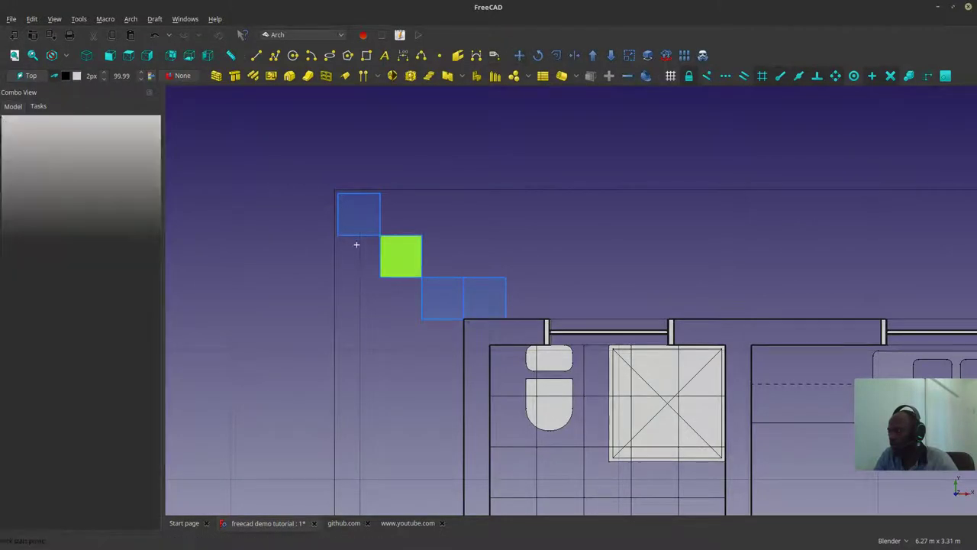
pyautogui.click(380, 276)
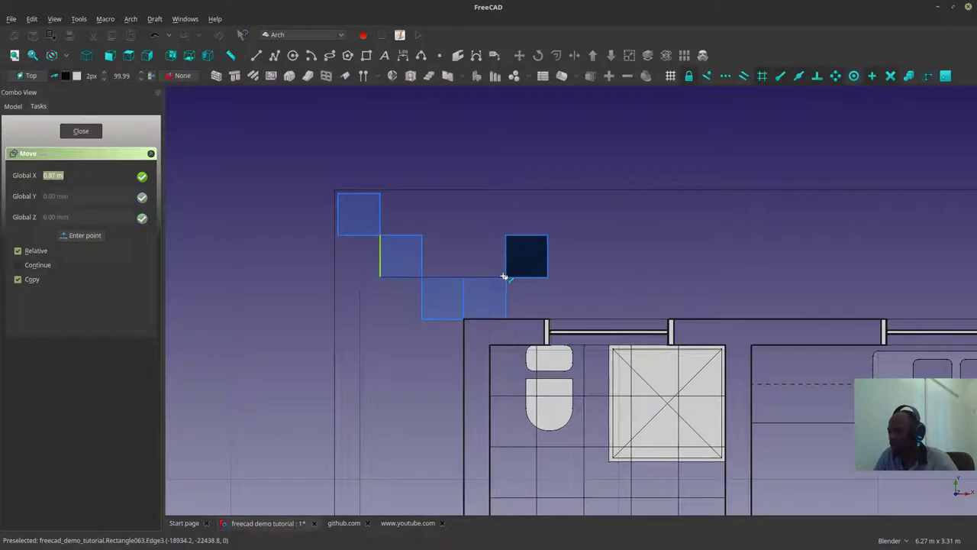
pyautogui.click(504, 276)
pyautogui.click(361, 207)
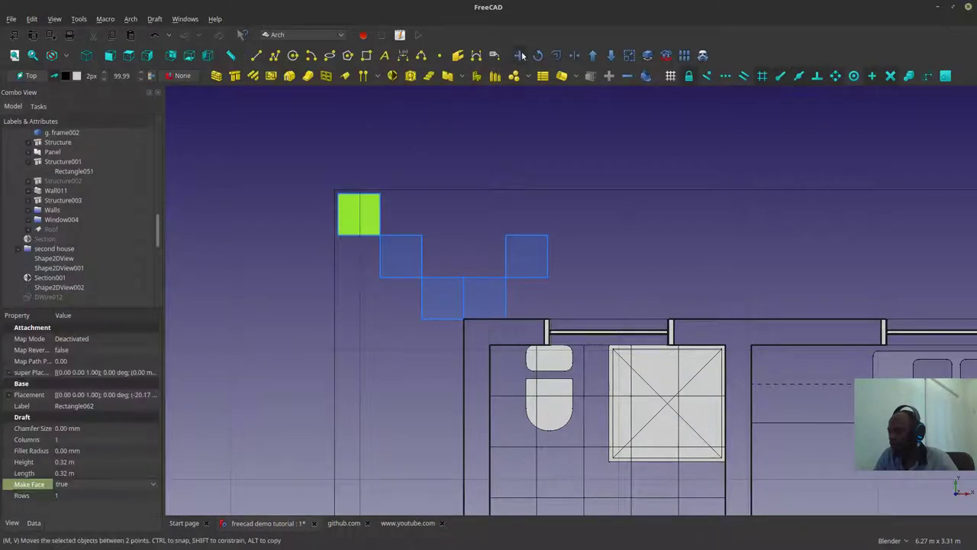
pyautogui.click(521, 55)
pyautogui.click(341, 234)
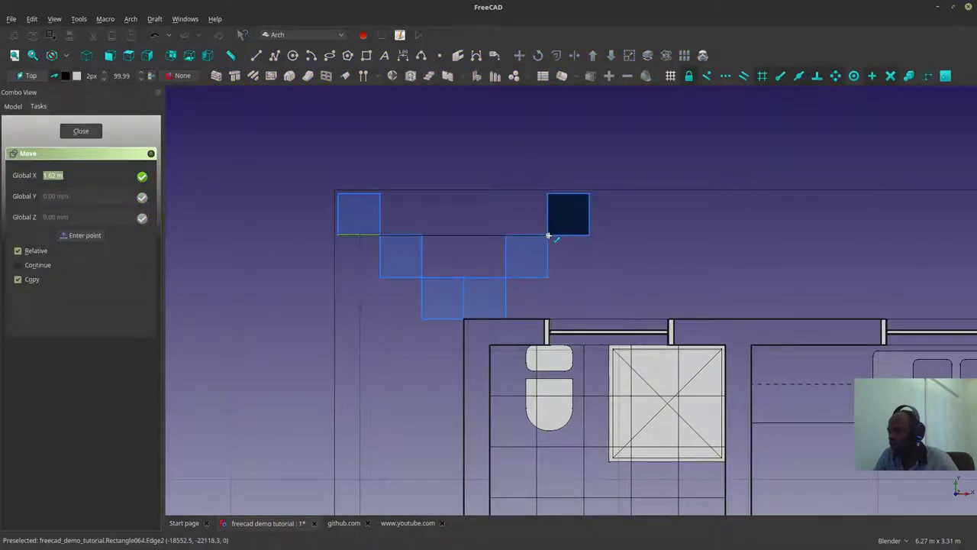
pyautogui.click(548, 236)
# Step: Move the three right-hand squares together, without copying, along X to the plan's upper-right outer wall corner
pyautogui.click(567, 218)
pyautogui.keyDown('ctrl'); pyautogui.click(484, 298); pyautogui.keyUp('ctrl')
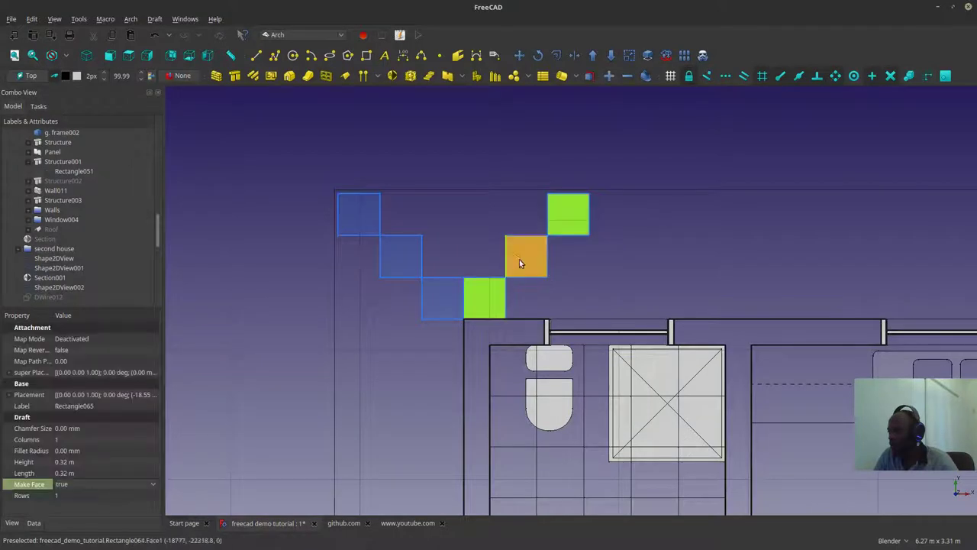
pyautogui.keyDown('ctrl'); pyautogui.click(519, 263); pyautogui.keyUp('ctrl')
pyautogui.click(520, 56)
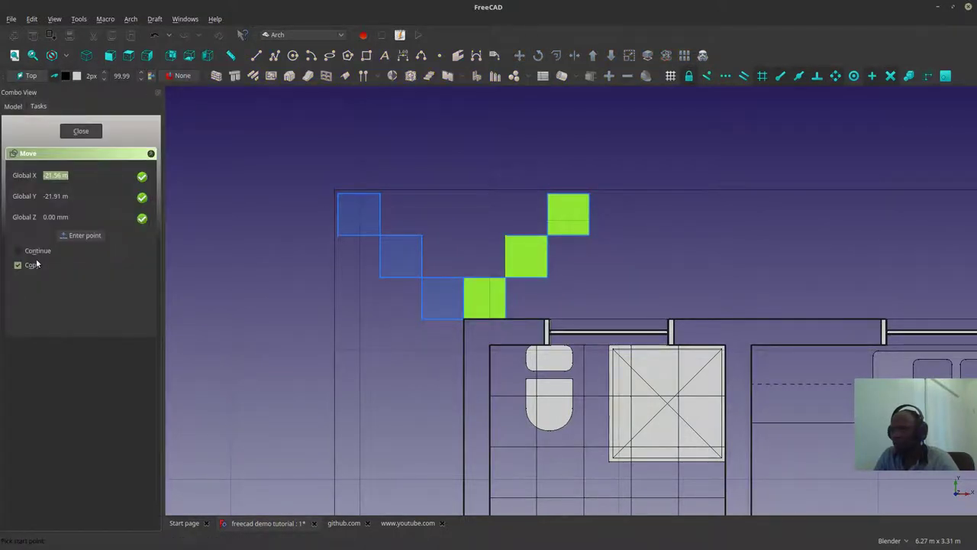
pyautogui.click(465, 310)
pyautogui.scroll(-5, 465, 310)
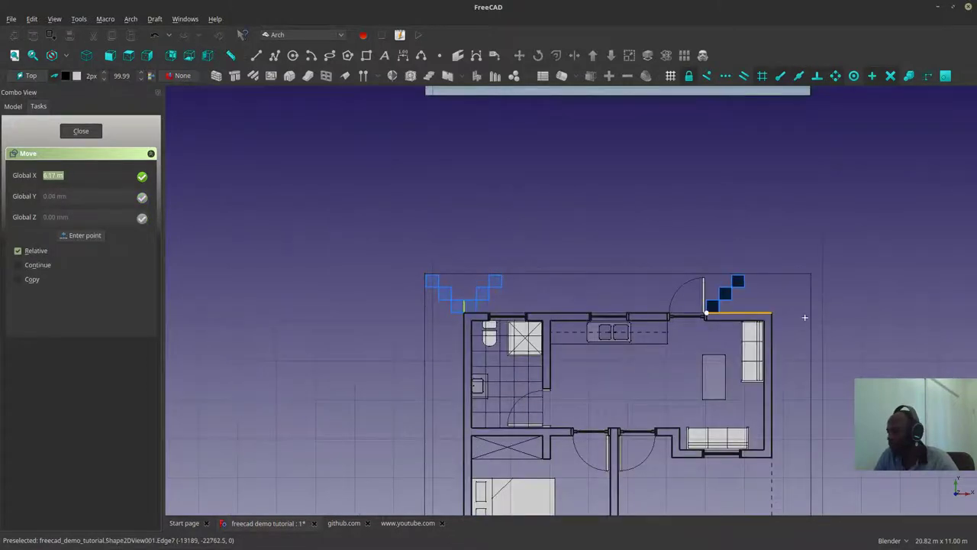
pyautogui.press('x')
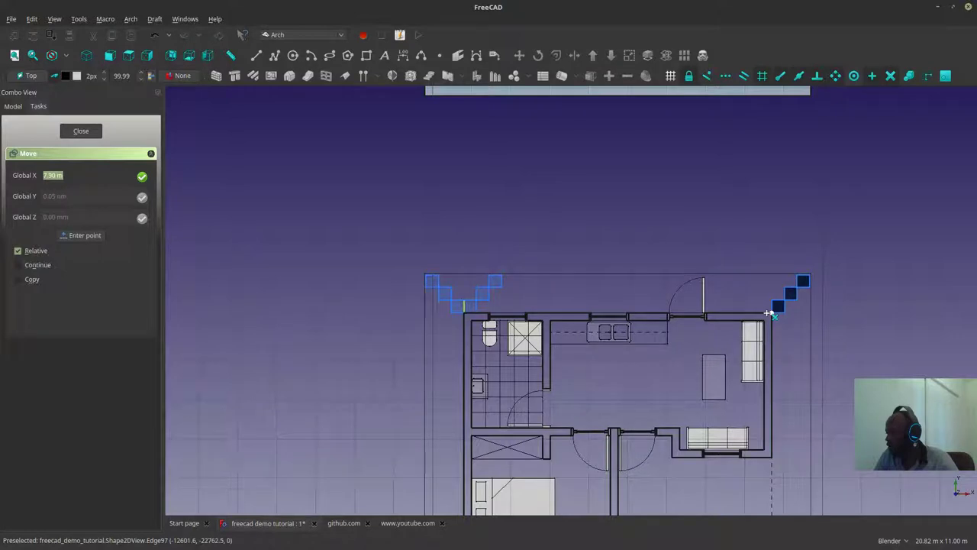
pyautogui.click(770, 313)
# Step: Copy the three upper-left squares together to the porch column, with the outermost square's upper-left corner on the column's outer corner
pyautogui.keyDown('shift'); pyautogui.moveTo(623, 325); pyautogui.dragTo(580, 256, button='middle'); pyautogui.keyUp('shift')
pyautogui.keyDown('shift'); pyautogui.moveTo(455, 397); pyautogui.dragTo(492, 345, button='middle'); pyautogui.keyUp('shift')
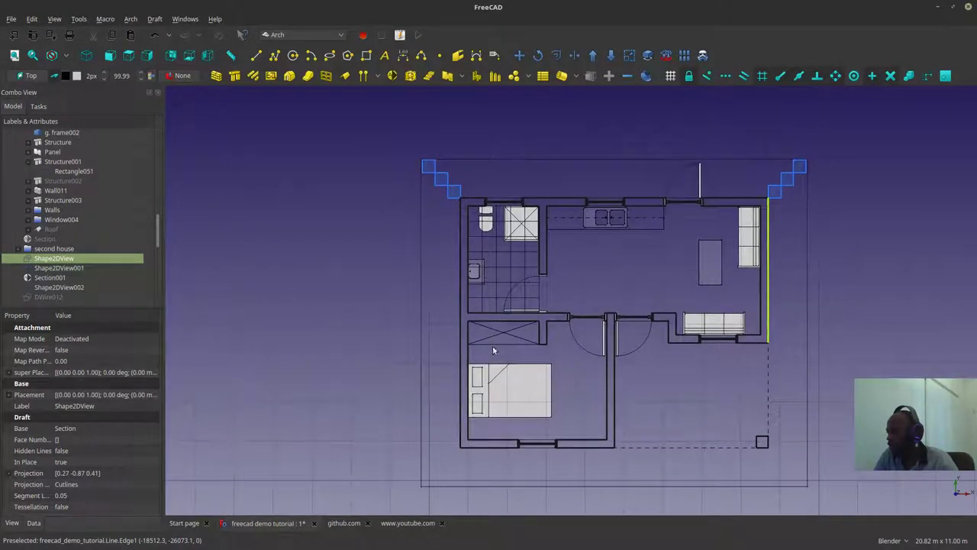
pyautogui.click(449, 260)
pyautogui.scroll(5, 427, 171)
pyautogui.click(412, 161)
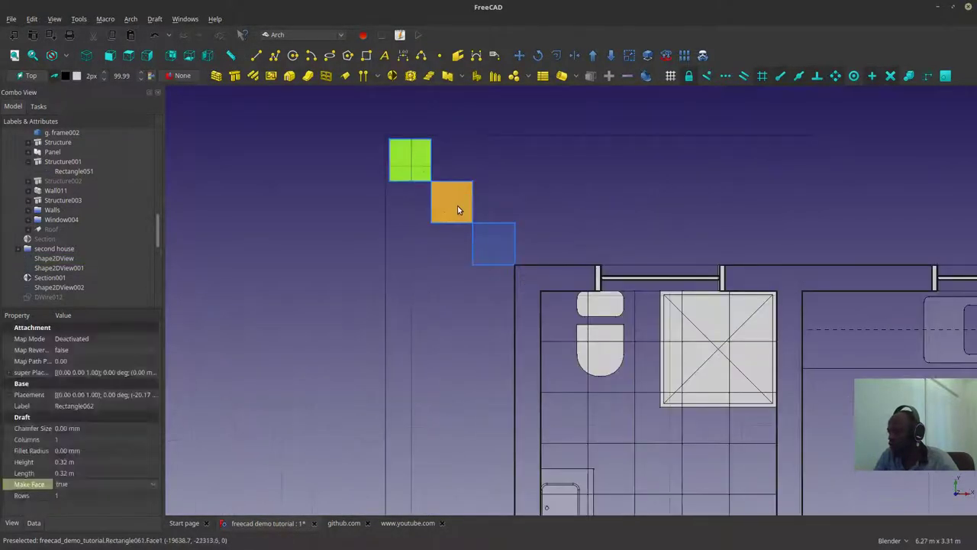
pyautogui.click(519, 55)
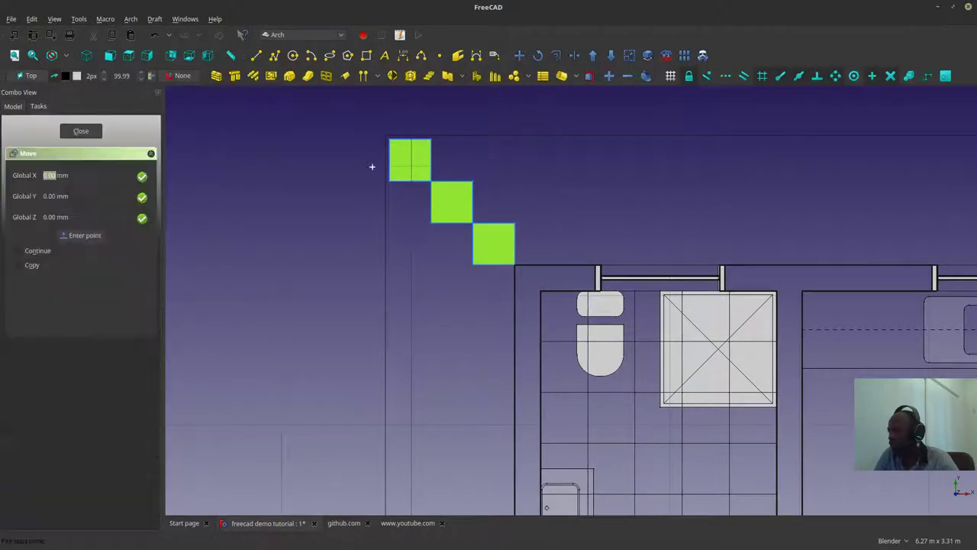
pyautogui.click(390, 141)
pyautogui.scroll(-5, 390, 144)
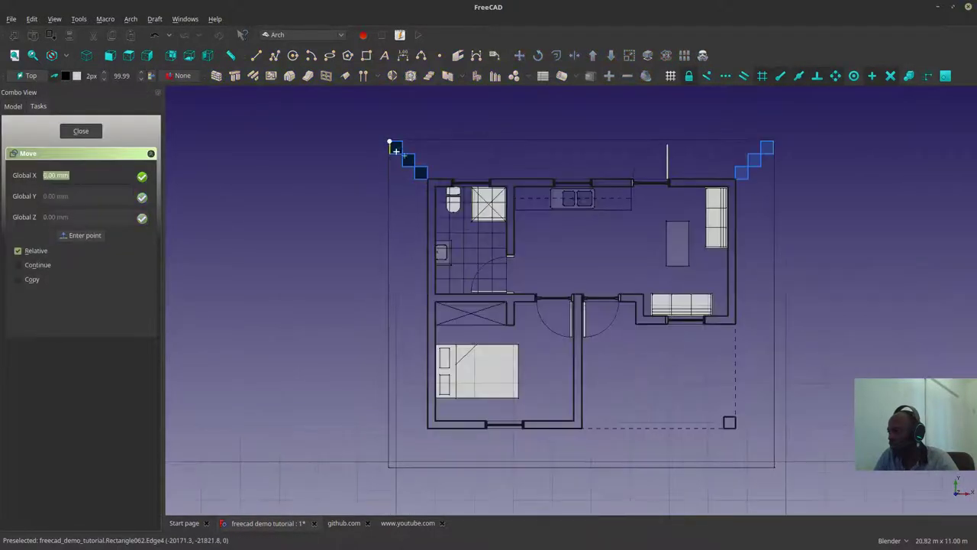
pyautogui.click(36, 279)
pyautogui.scroll(2, 729, 418)
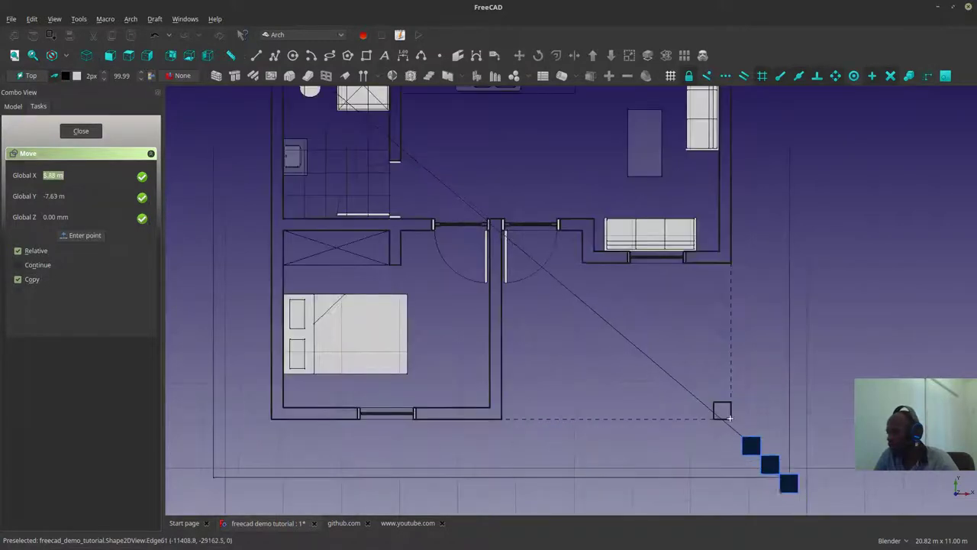
pyautogui.click(729, 419)
pyautogui.scroll(-3, 720, 414)
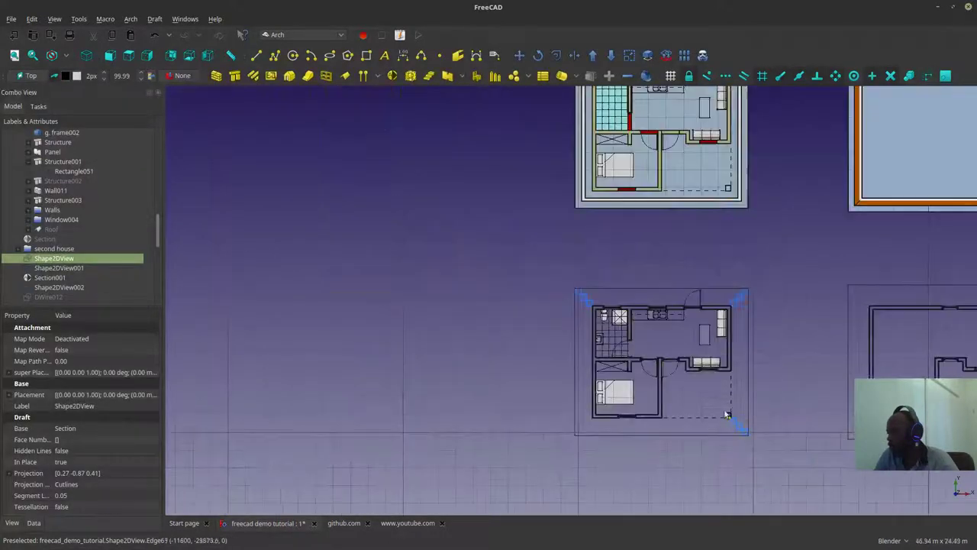
# Step: Copy the three upper-right squares together to the plan's lower-left wall corner, using the outermost square's upper-right corner as base point
pyautogui.scroll(2, 746, 286)
pyautogui.click(722, 320)
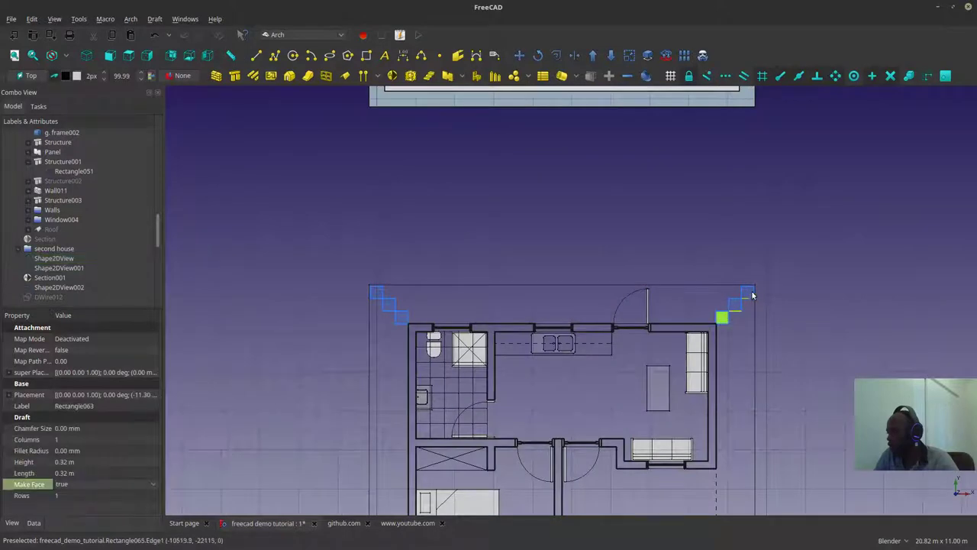
pyautogui.click(519, 55)
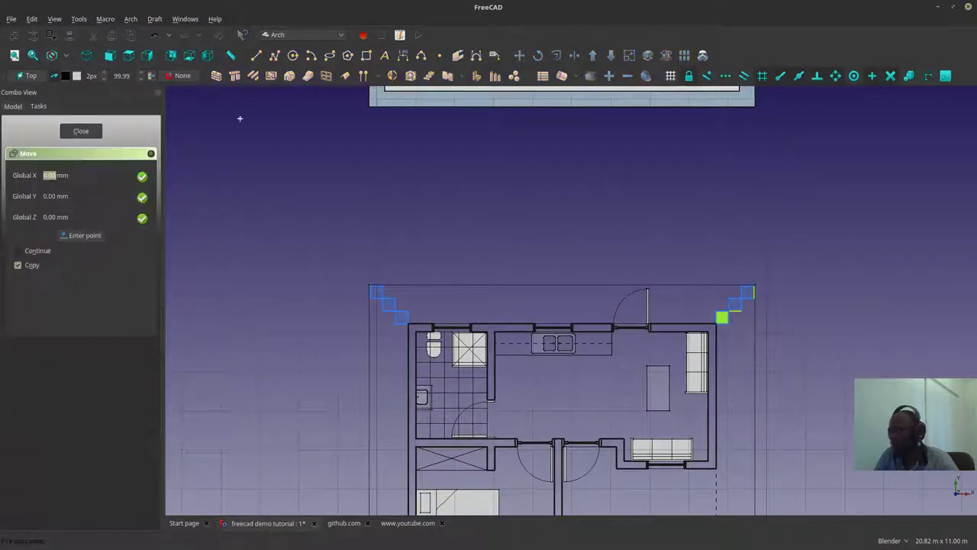
pyautogui.scroll(5, 767, 287)
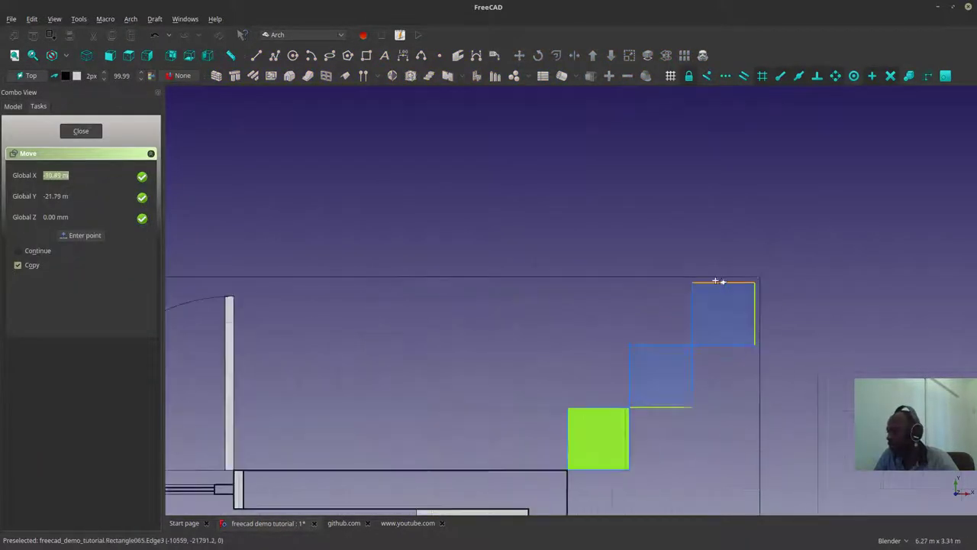
pyautogui.click(754, 283)
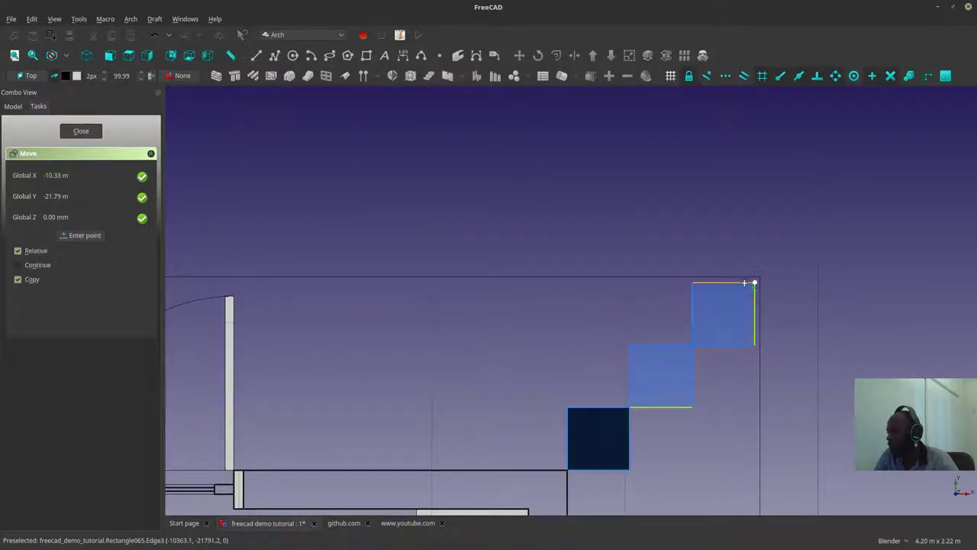
pyautogui.scroll(-10, 745, 283)
pyautogui.scroll(6, 692, 349)
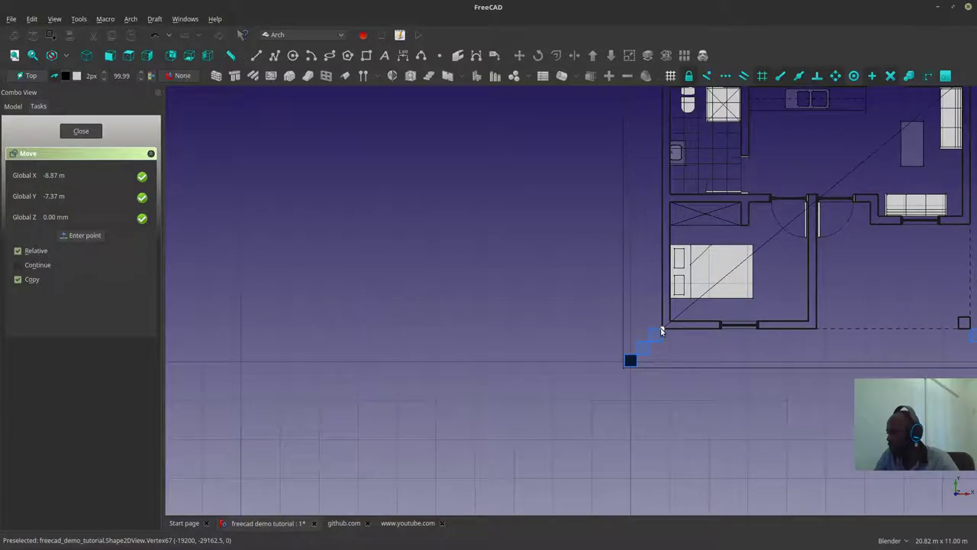
pyautogui.click(661, 329)
pyautogui.scroll(-4, 660, 329)
pyautogui.keyDown('shift'); pyautogui.moveTo(693, 298); pyautogui.dragTo(592, 374, button='middle'); pyautogui.keyUp('shift')
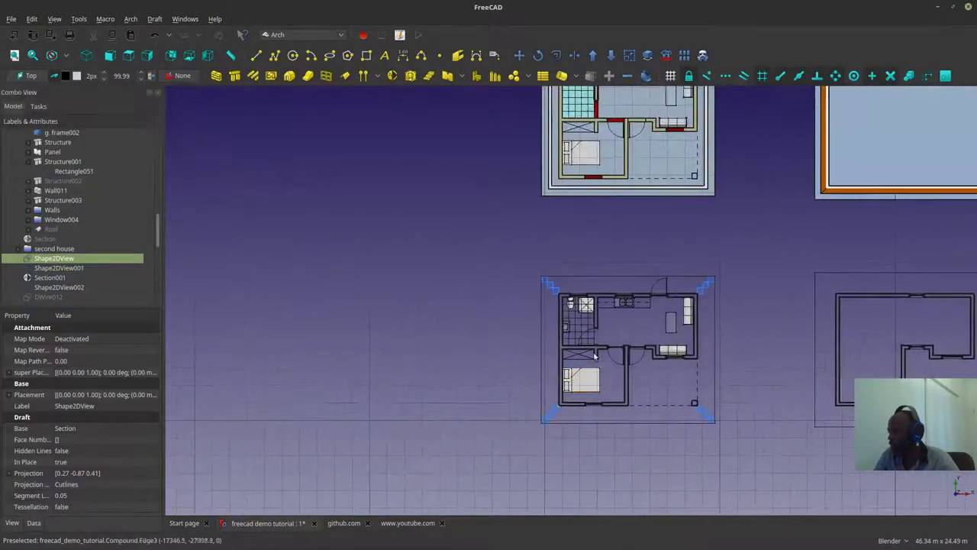
# Step: Restore the top view of the plans and switch the navigation style to CAD
pyautogui.scroll(5, 622, 290)
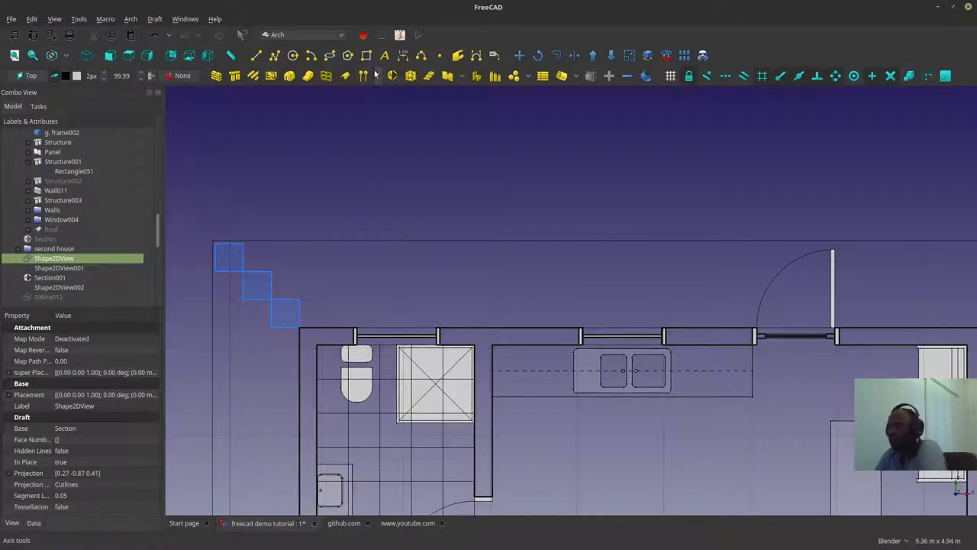
pyautogui.scroll(-4, 388, 217)
pyautogui.moveTo(463, 316); pyautogui.dragTo(452, 287, button='middle')
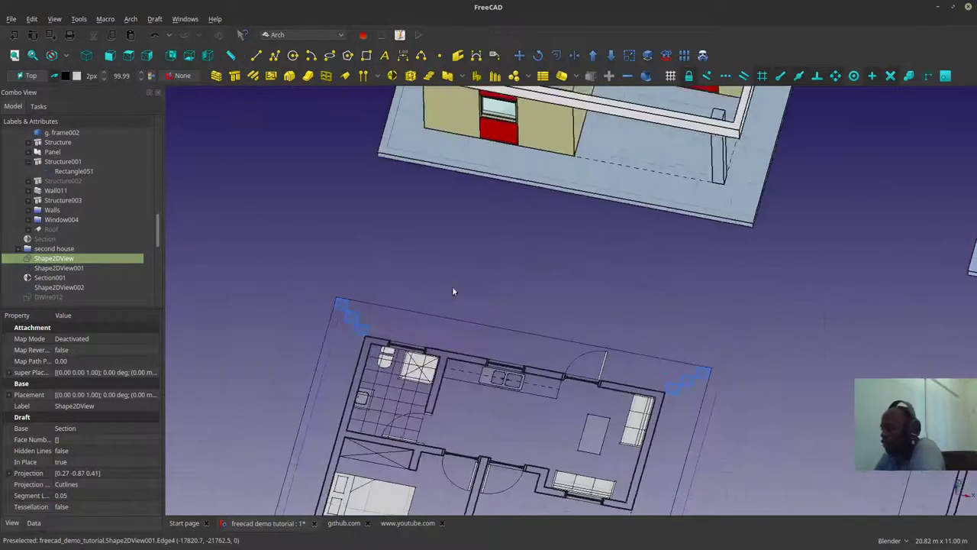
pyautogui.click(141, 62)
pyautogui.scroll(-3, 463, 227)
pyautogui.scroll(3, 471, 254)
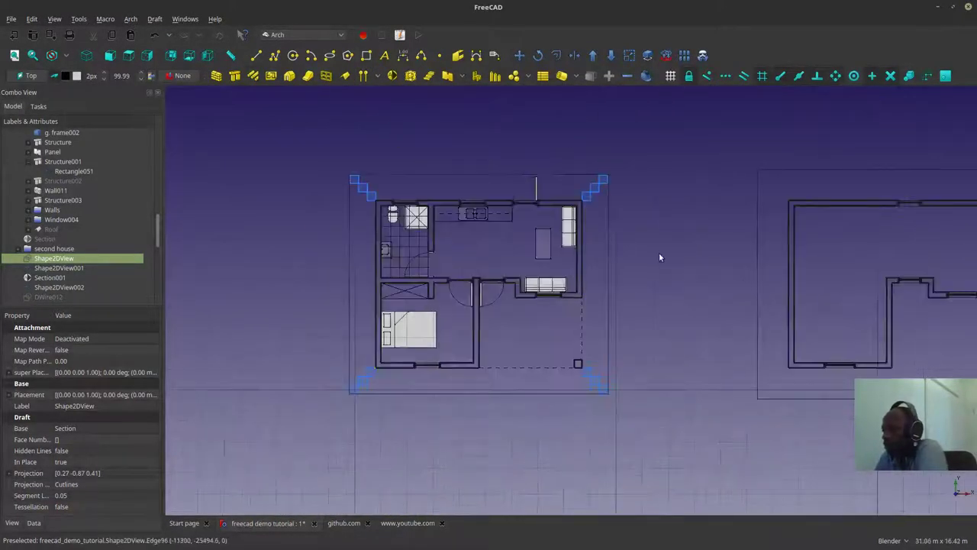
pyautogui.moveTo(735, 447)
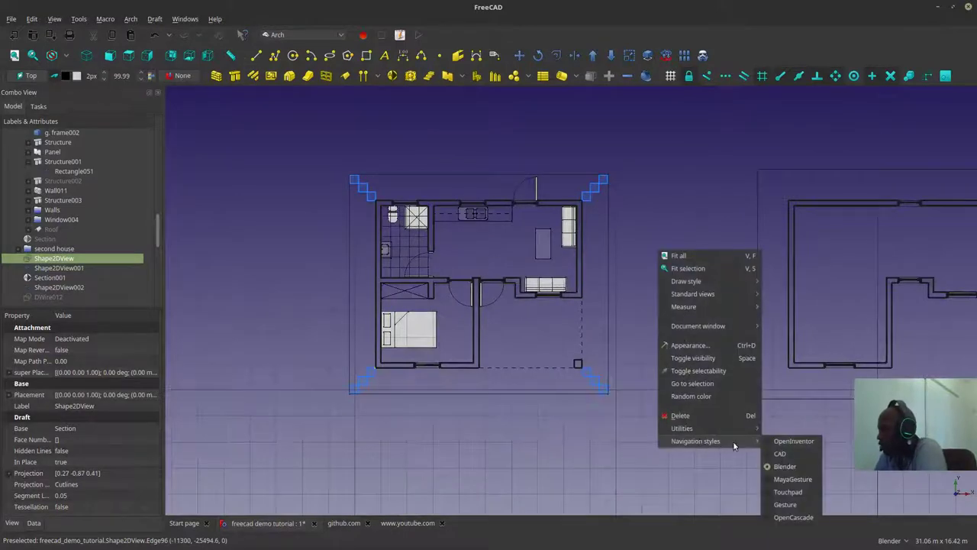
pyautogui.click(775, 462)
pyautogui.keyDown('shift'); pyautogui.moveTo(613, 331); pyautogui.dragTo(628, 327, button='middle'); pyautogui.keyUp('shift')
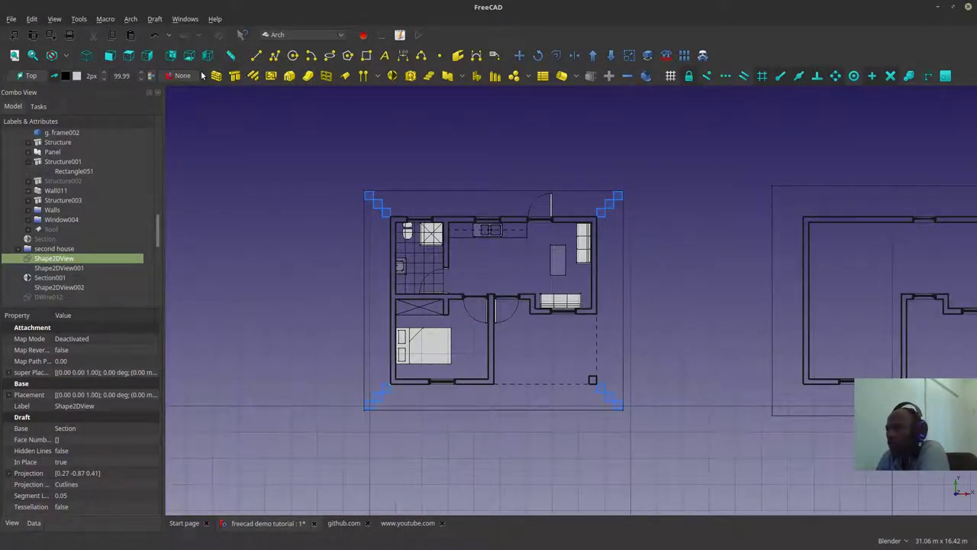
pyautogui.click(54, 19)
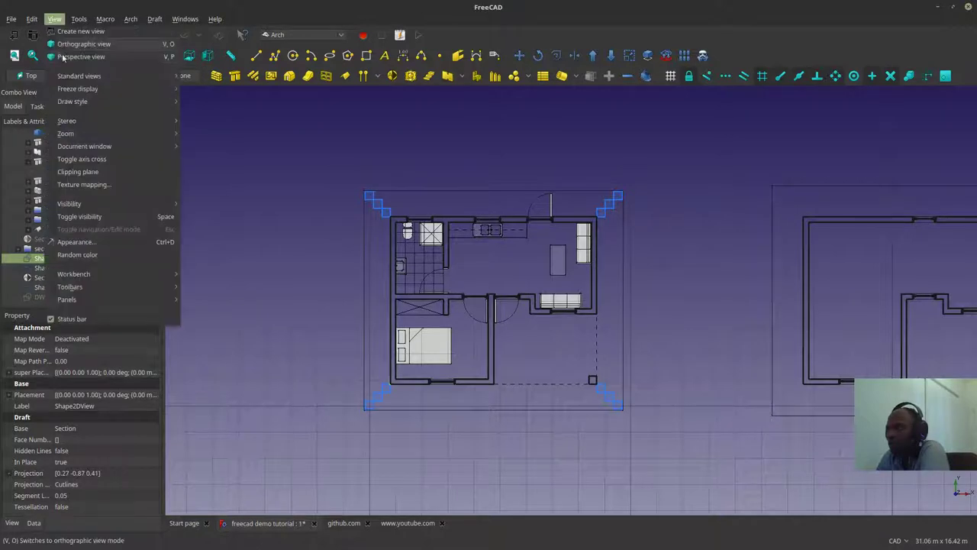
pyautogui.click(503, 161)
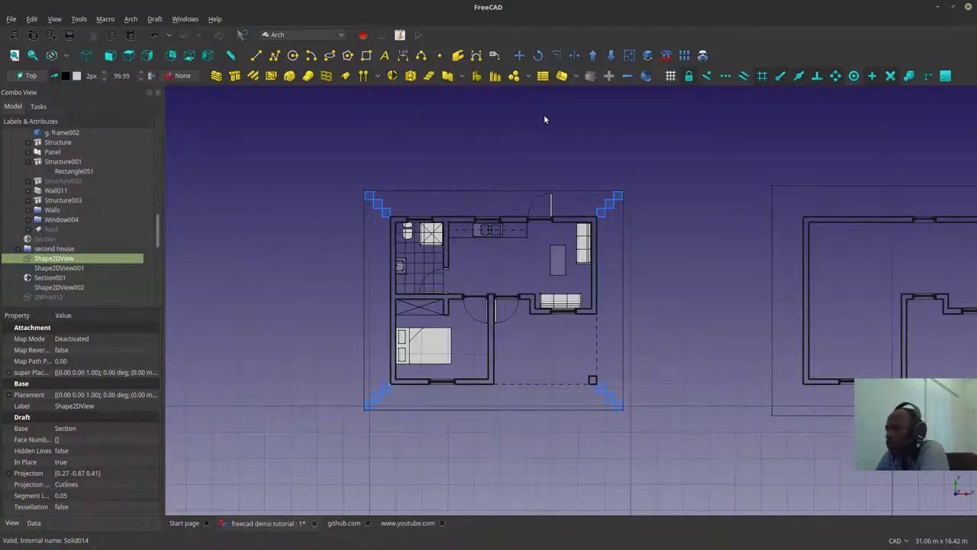
# Step: Dimension the upper outer wall from corner to corner, placing the dimension line level with the top of the outermost squares
pyautogui.click(404, 55)
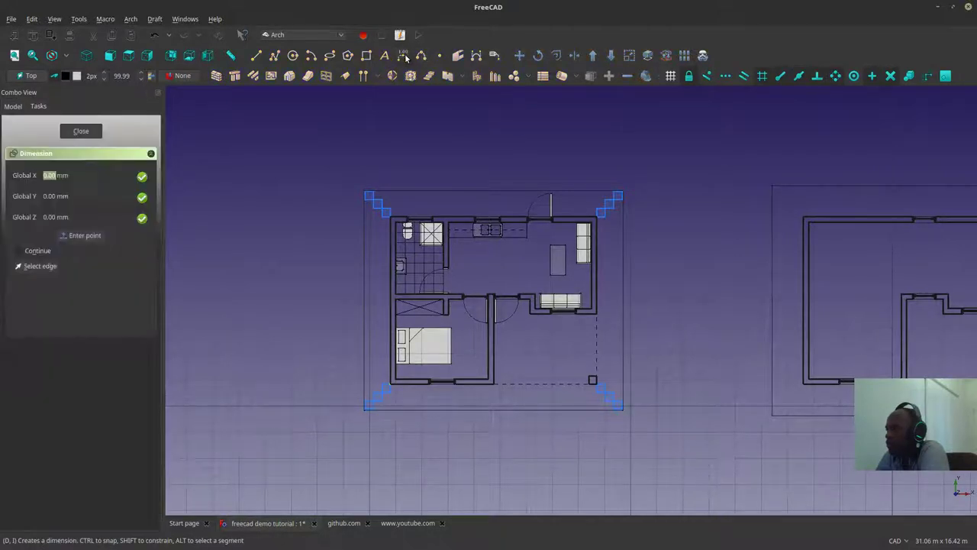
pyautogui.scroll(4, 404, 217)
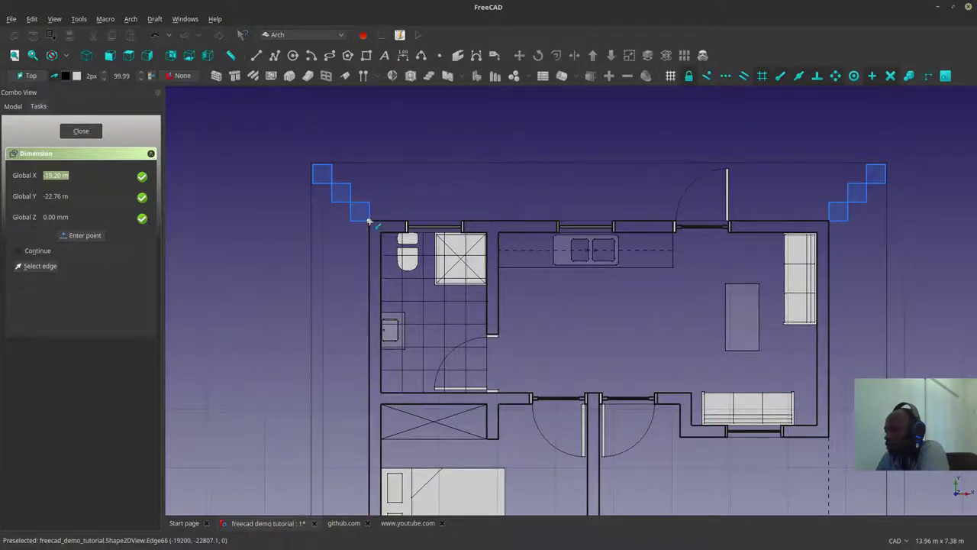
pyautogui.click(369, 215)
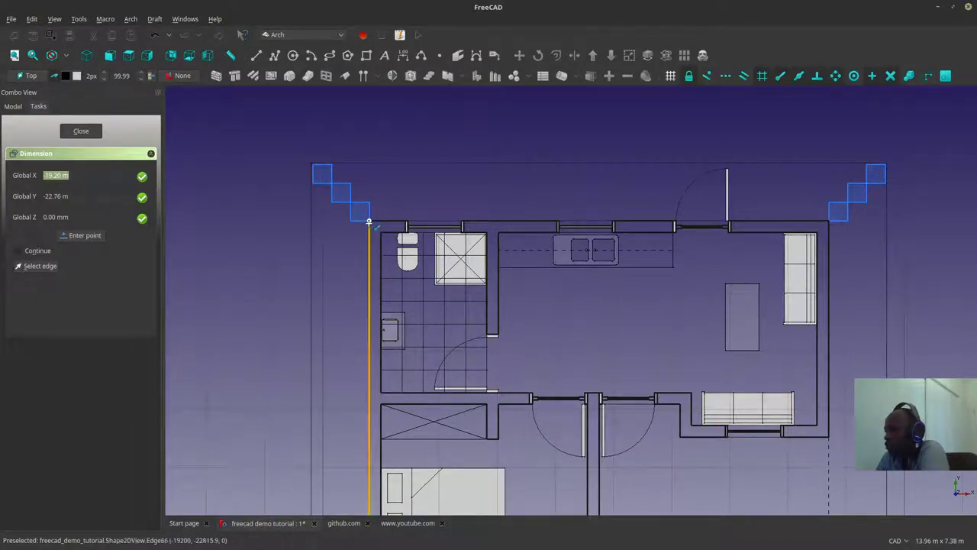
pyautogui.click(830, 222)
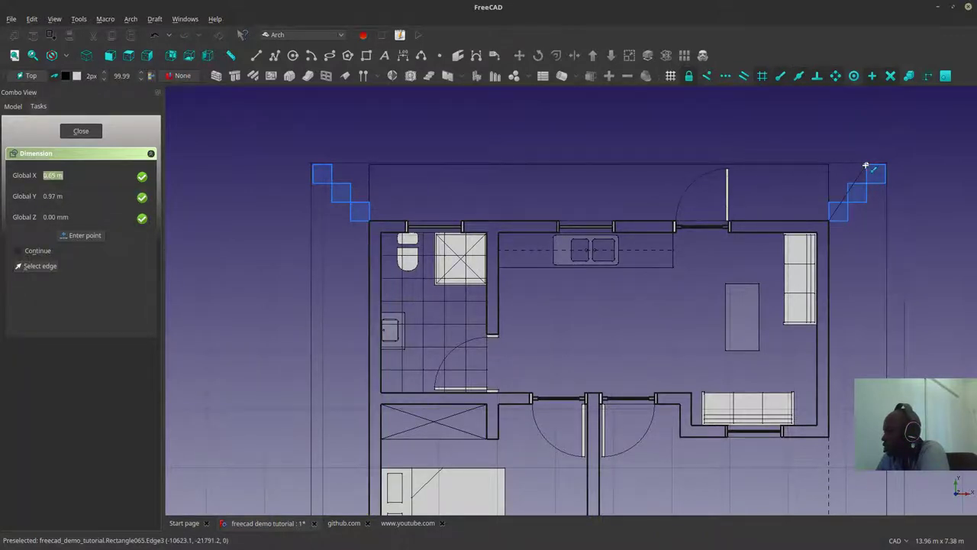
pyautogui.click(865, 165)
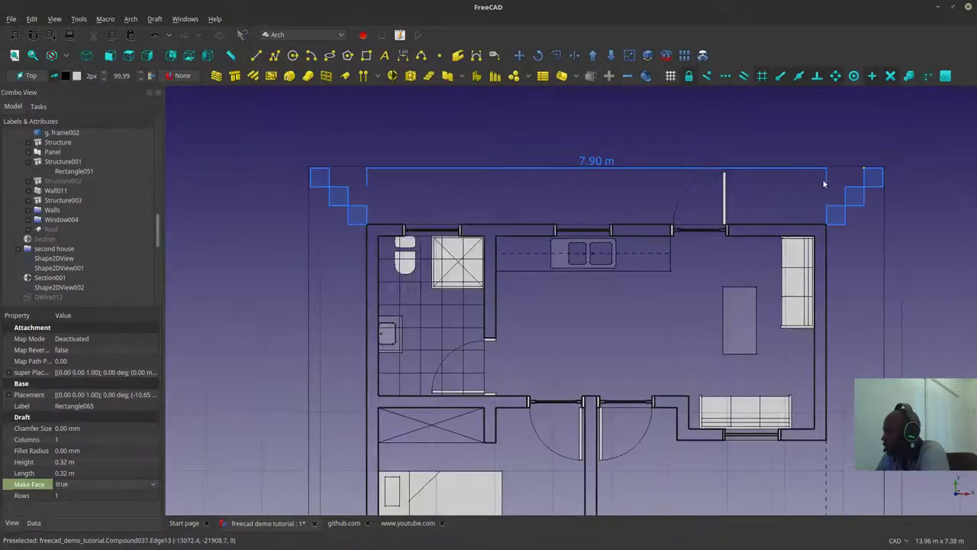
# Step: Delete the overall dimension above the upper wall
pyautogui.scroll(5, 823, 183)
pyautogui.scroll(-3, 775, 200)
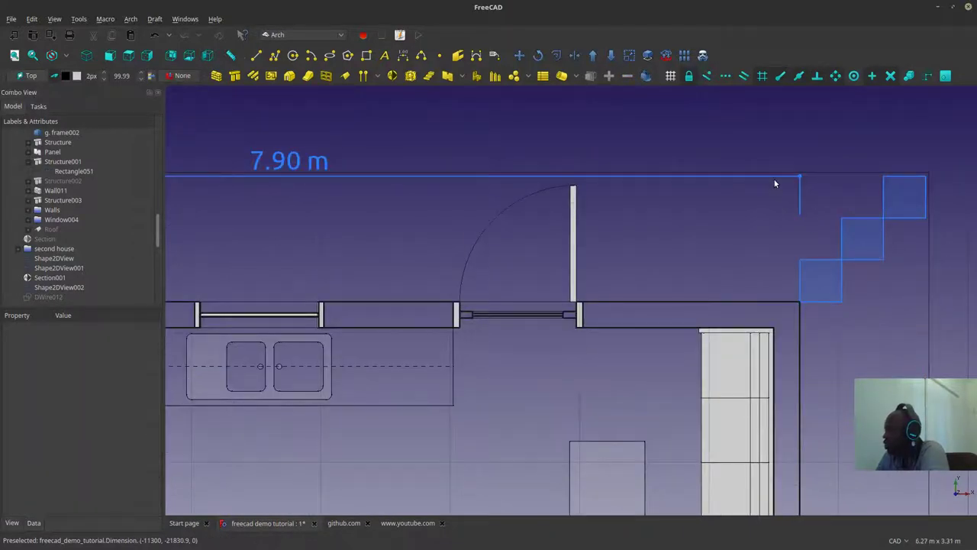
pyautogui.click(778, 177)
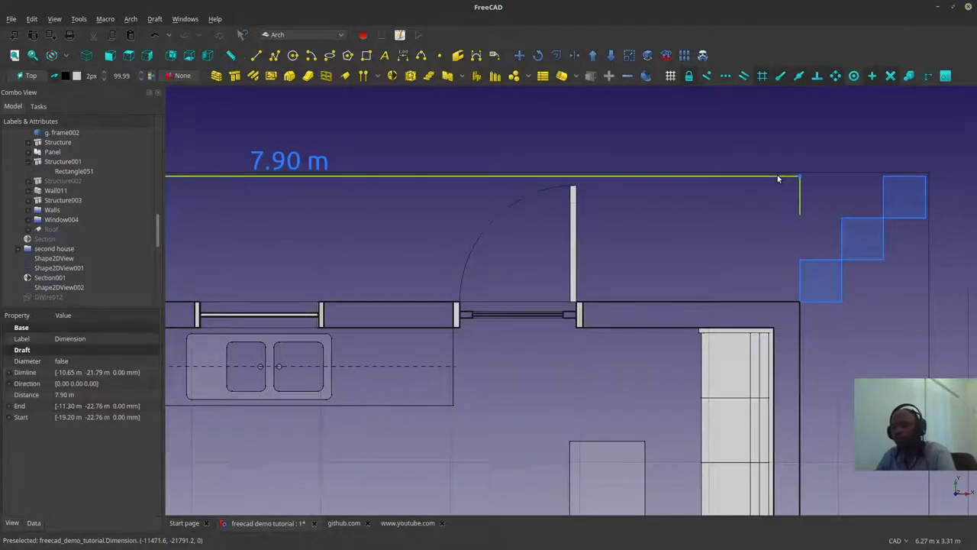
pyautogui.press('Delete')
pyautogui.scroll(-2, 772, 182)
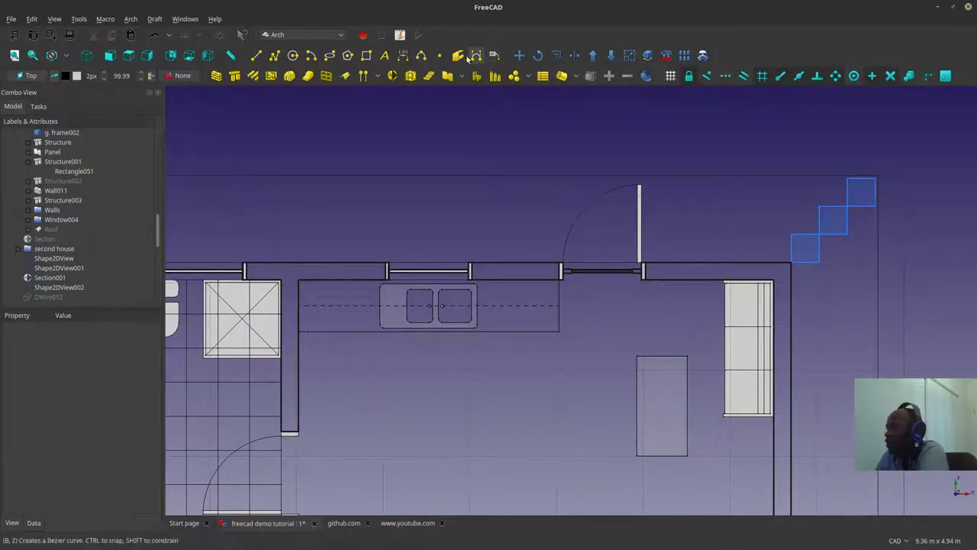
# Step: Dimension the upper outer wall's full length again, aligning the dimension line with the outermost square's top edge
pyautogui.click(404, 55)
pyautogui.scroll(-2, 632, 196)
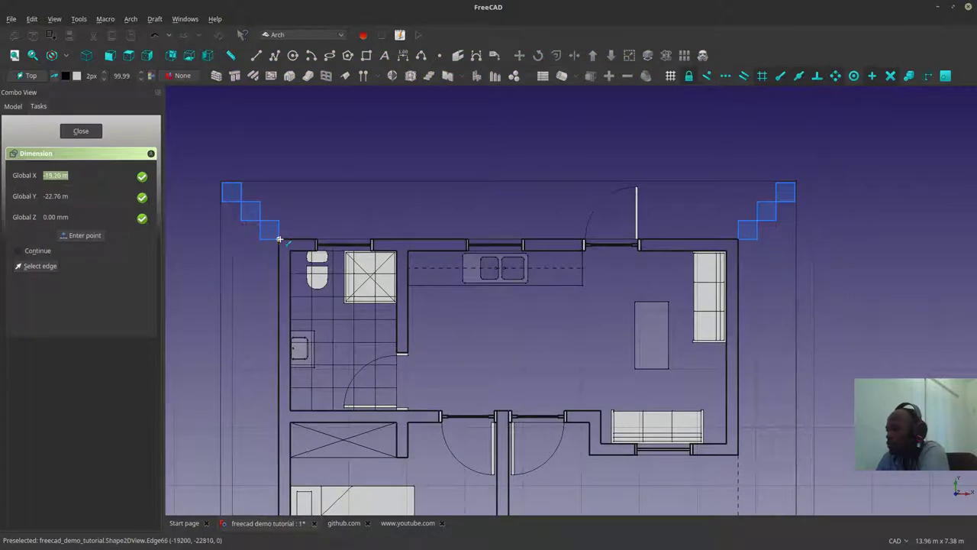
pyautogui.click(361, 238)
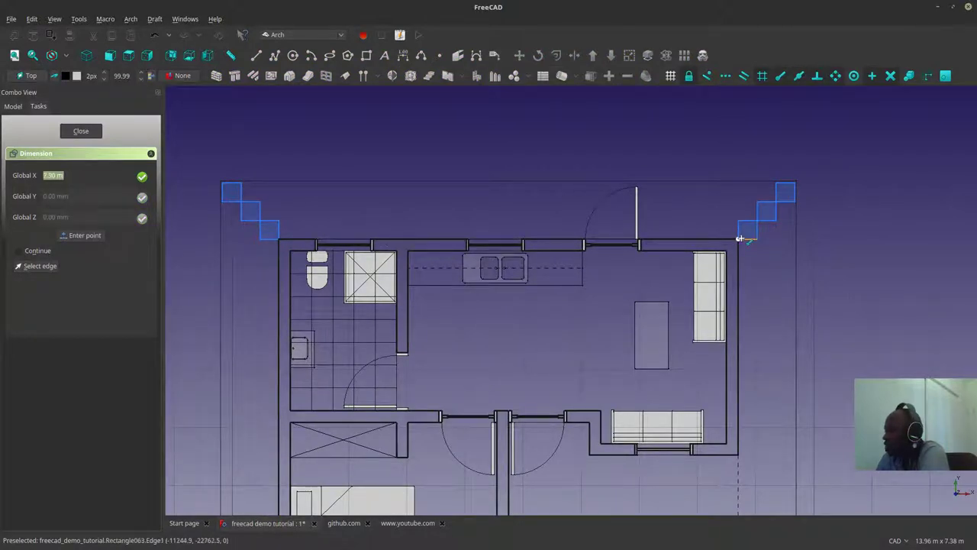
pyautogui.click(779, 187)
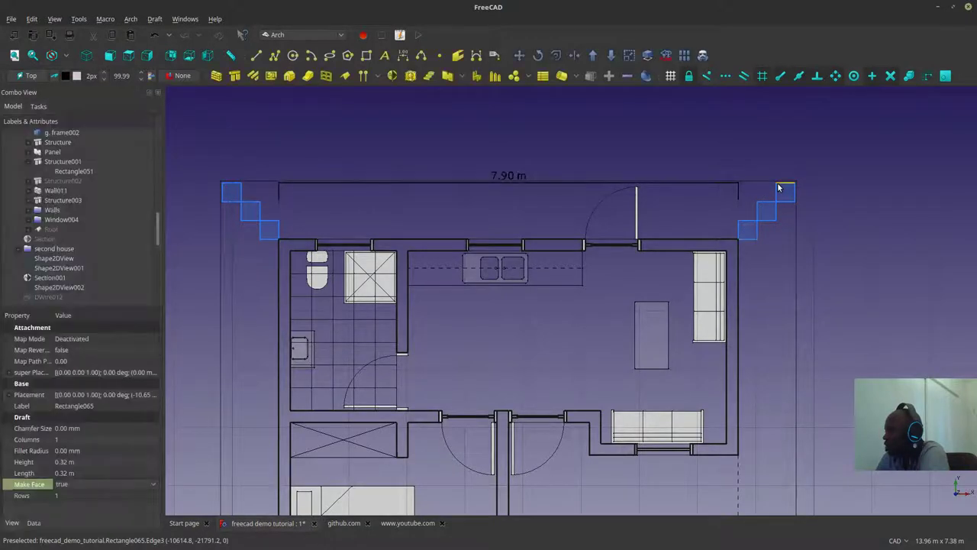
pyautogui.scroll(3, 695, 183)
pyautogui.scroll(-5, 695, 187)
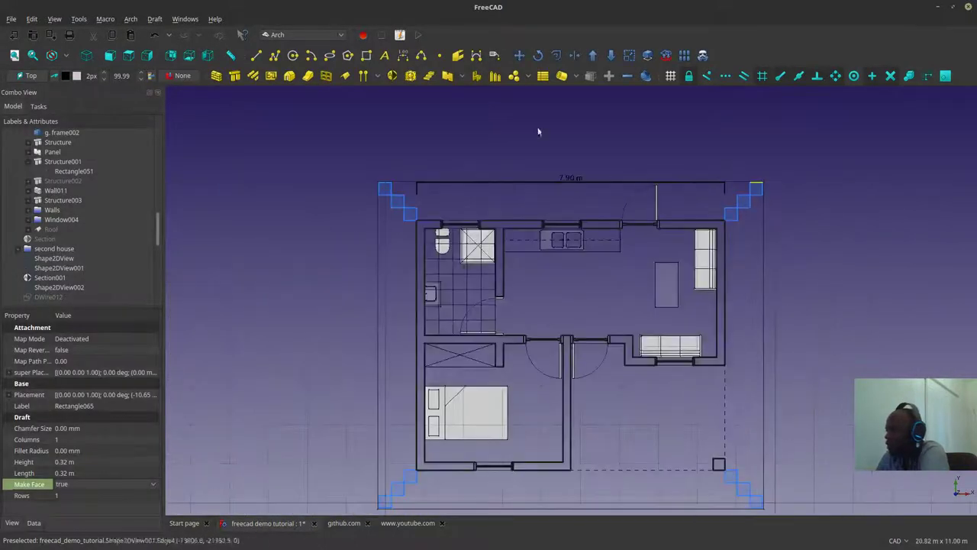
pyautogui.click(403, 55)
pyautogui.scroll(5, 446, 190)
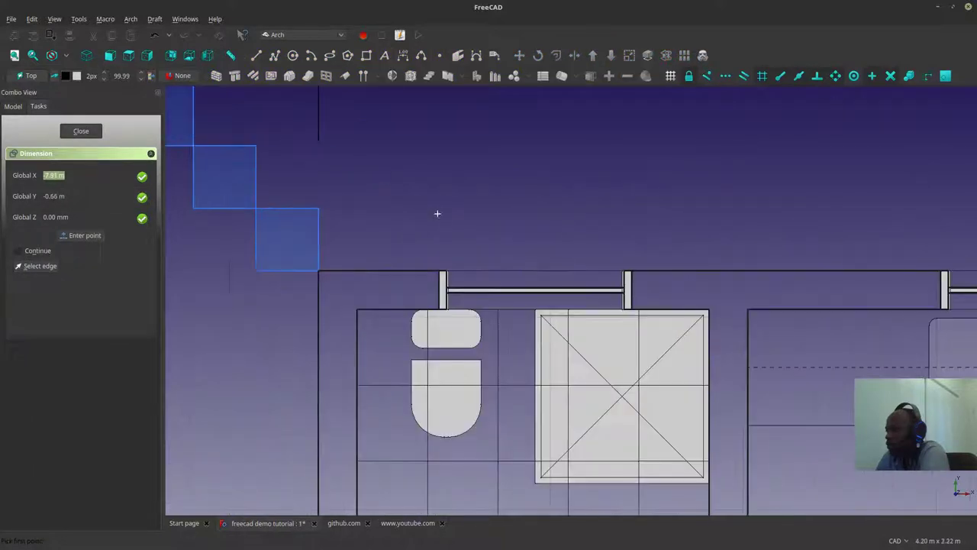
pyautogui.scroll(-3, 436, 211)
pyautogui.scroll(-2, 413, 243)
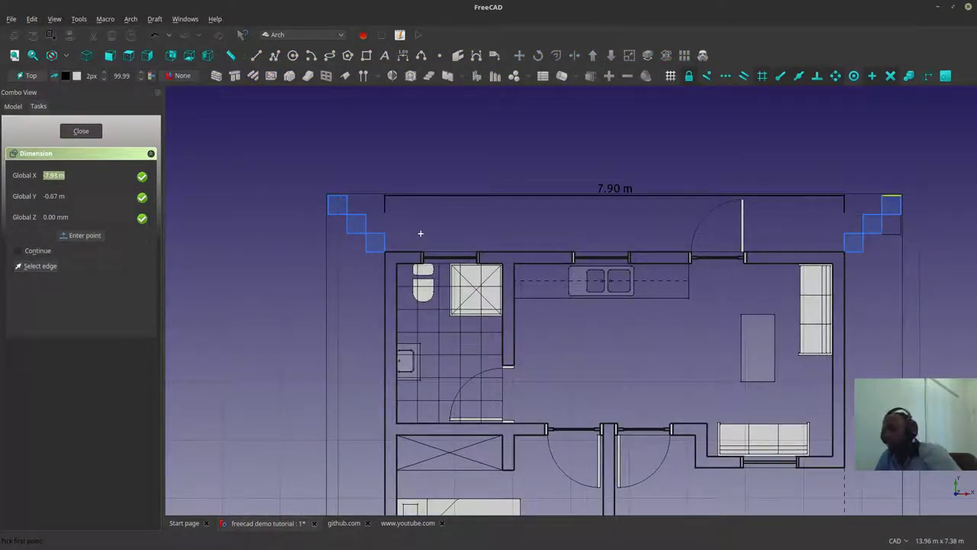
pyautogui.press('Escape')
# Step: Remove the redrawn overall dimension above the upper outer wall
pyautogui.click(431, 195)
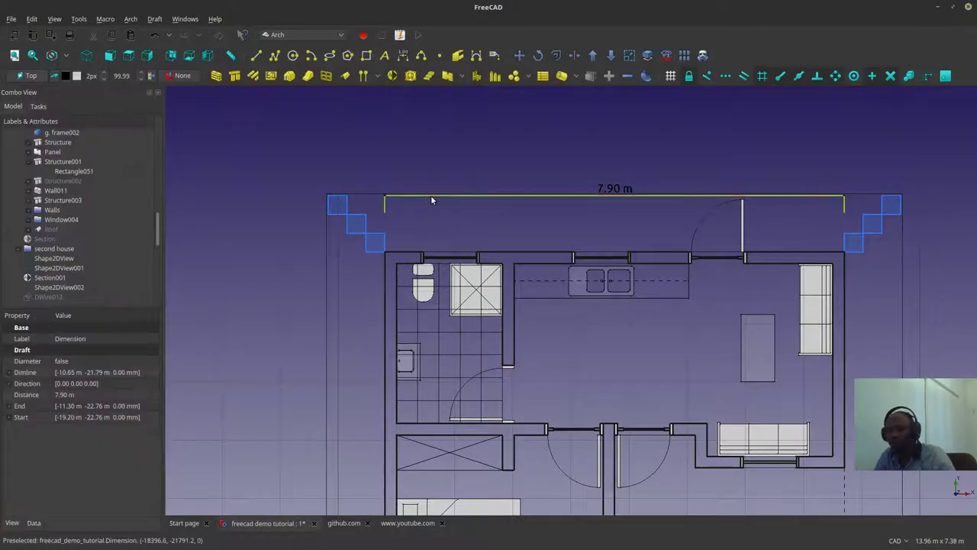
pyautogui.press('Delete')
# Step: Dimension the upper outer wall from corner to corner, aligning the dimension line with the top edge of the middle guide square
pyautogui.press('d')
pyautogui.press('i')
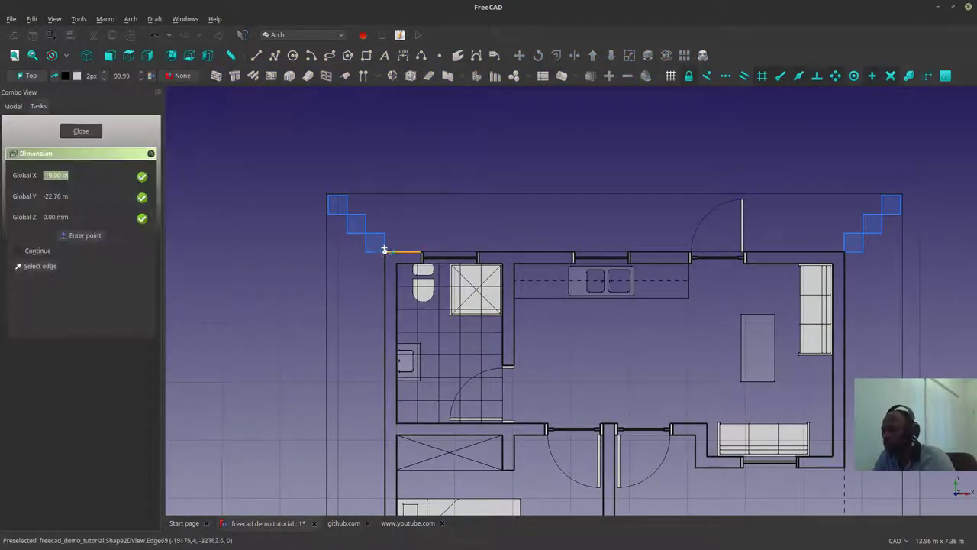
pyautogui.click(383, 252)
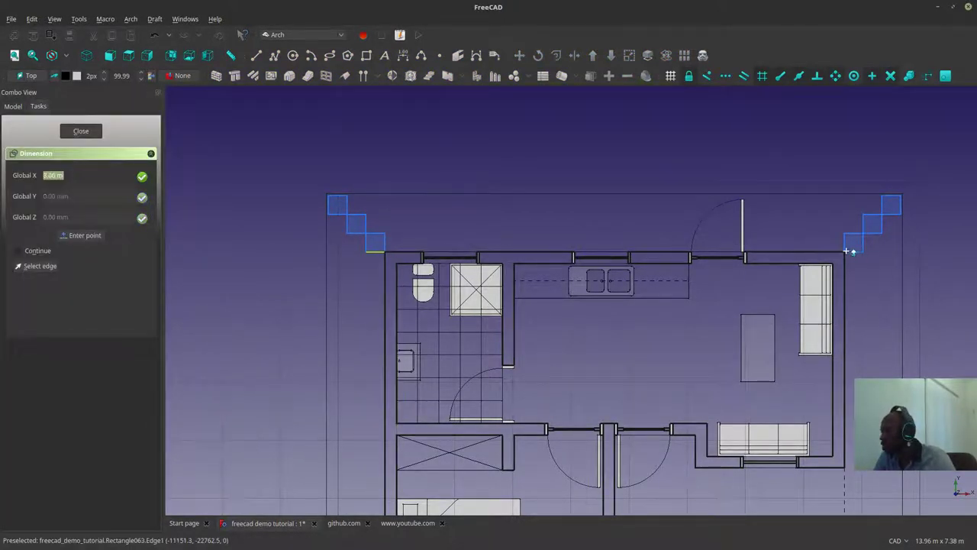
pyautogui.click(843, 250)
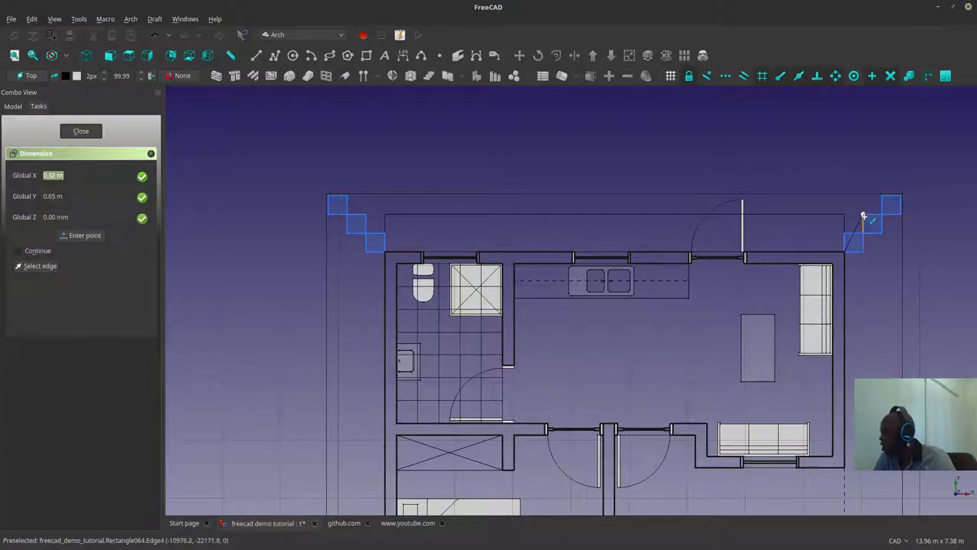
pyautogui.click(864, 216)
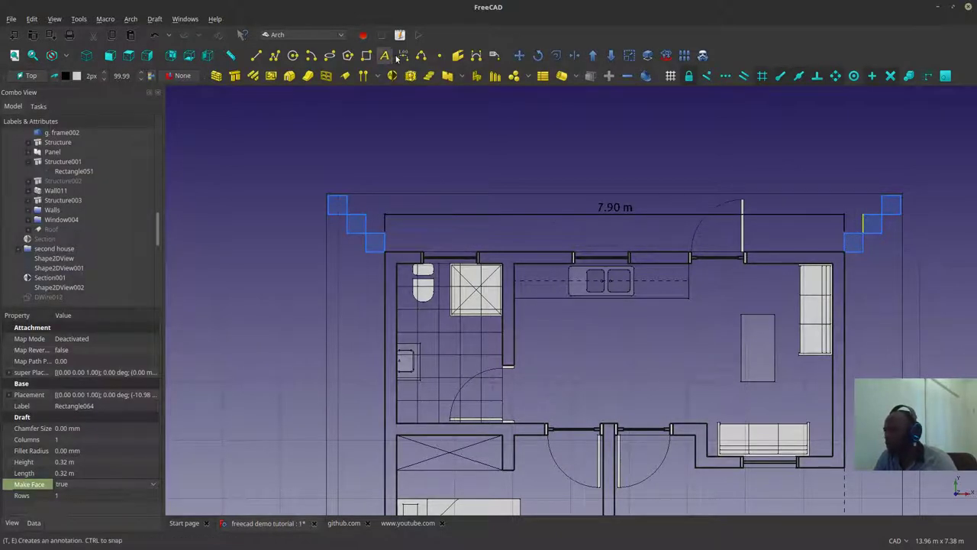
pyautogui.click(389, 56)
pyautogui.press('Escape')
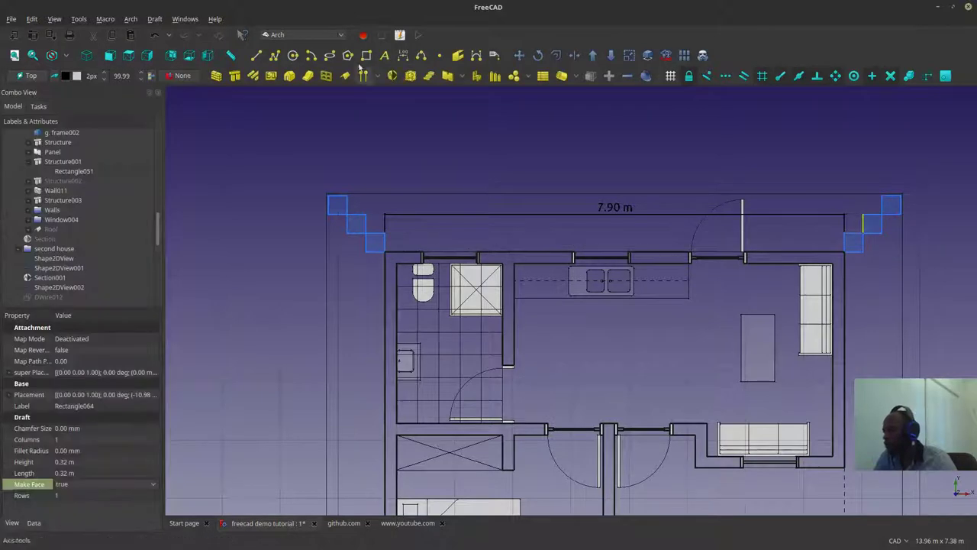
pyautogui.click(403, 55)
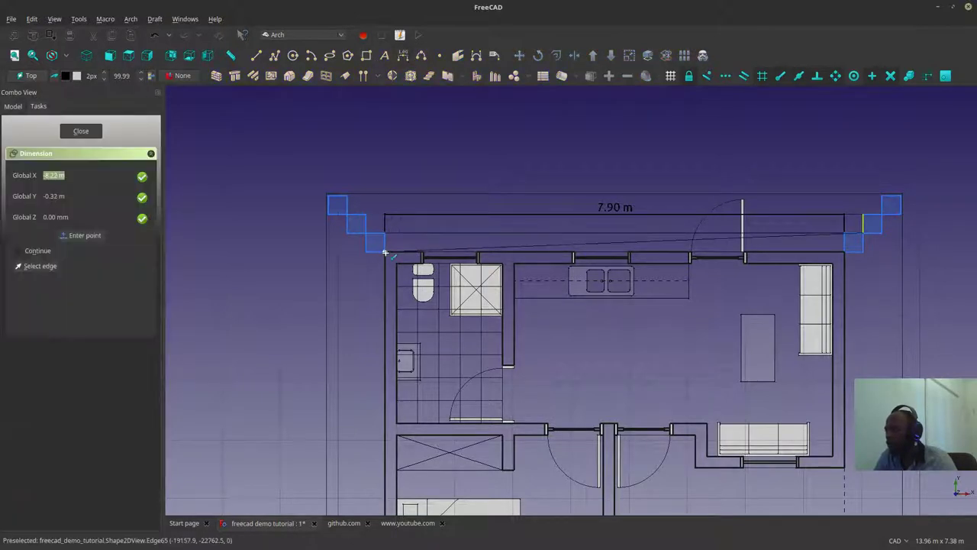
pyautogui.press('Escape')
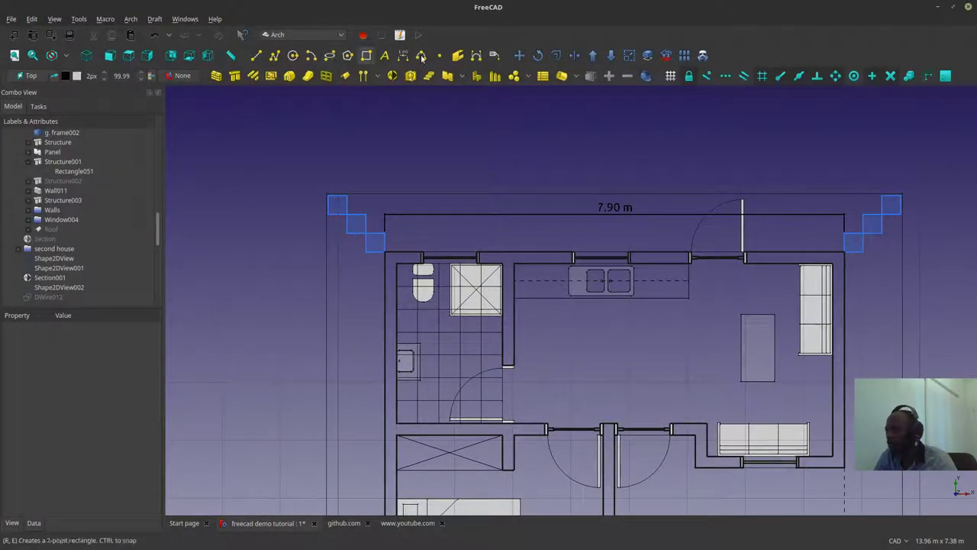
# Step: Dimension horizontally from the upper wall's bathroom-side corner to the bathroom window's centre, level with the innermost guide square's top edge
pyautogui.click(403, 55)
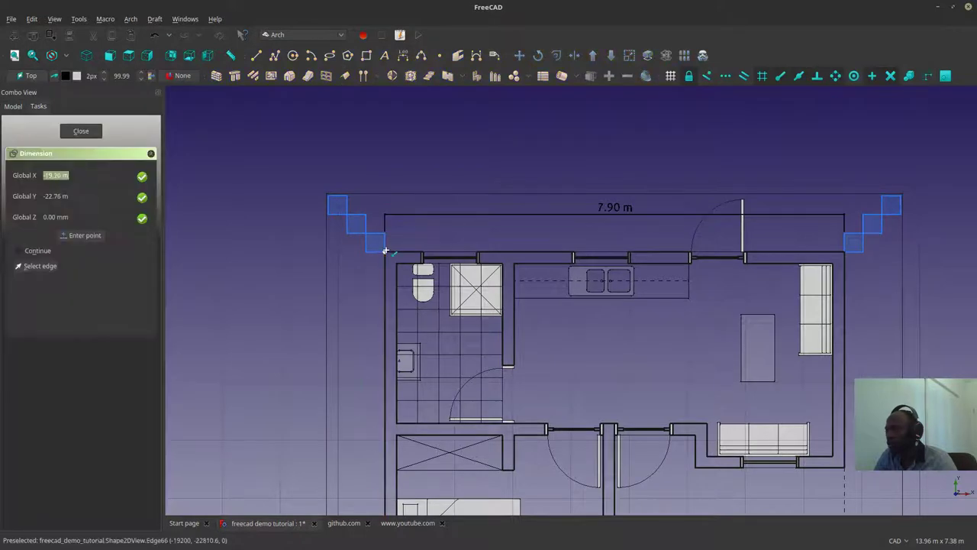
pyautogui.press('shift')
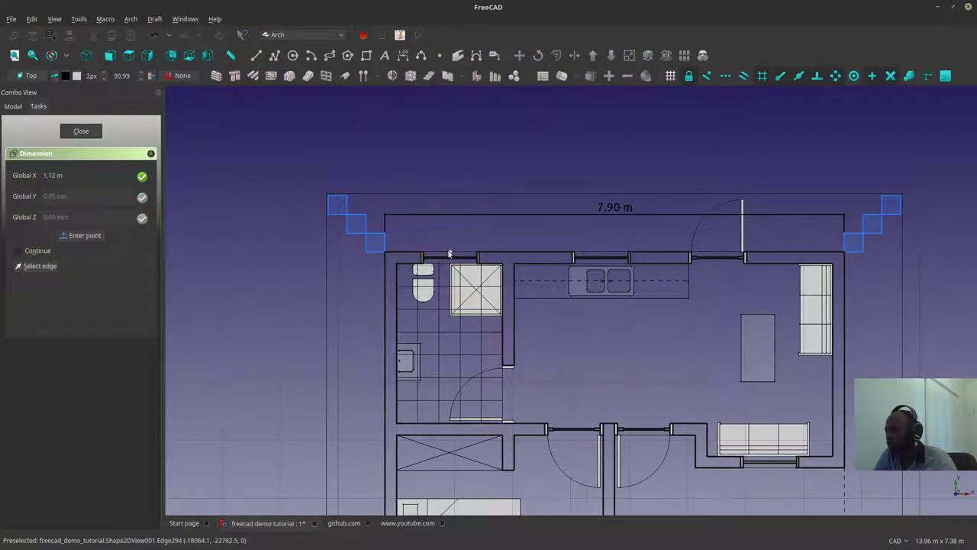
pyautogui.click(372, 233)
pyautogui.scroll(4, 452, 214)
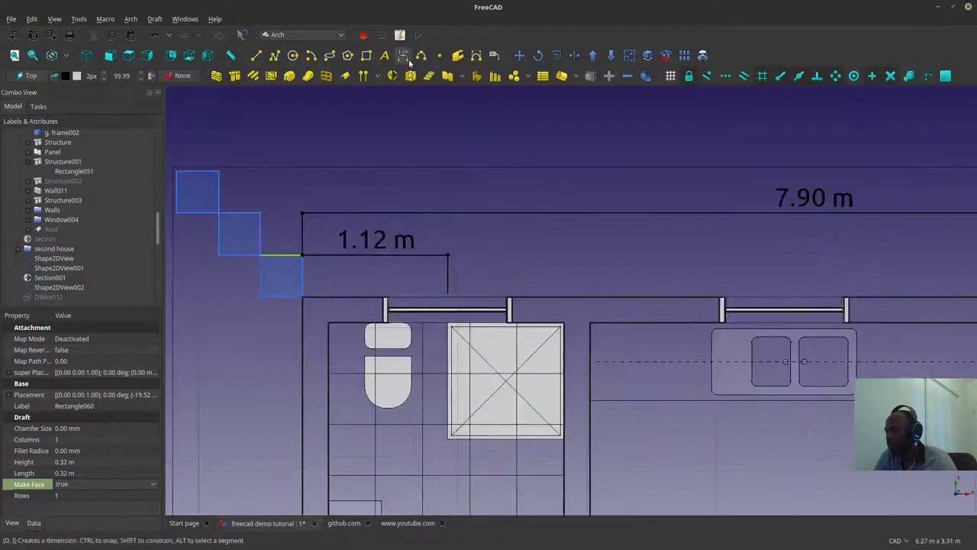
# Step: Try to dimension along the upper wall from the bathroom window's centre to the centre of the kitchen window
pyautogui.click(404, 61)
pyautogui.click(403, 55)
pyautogui.press('Escape')
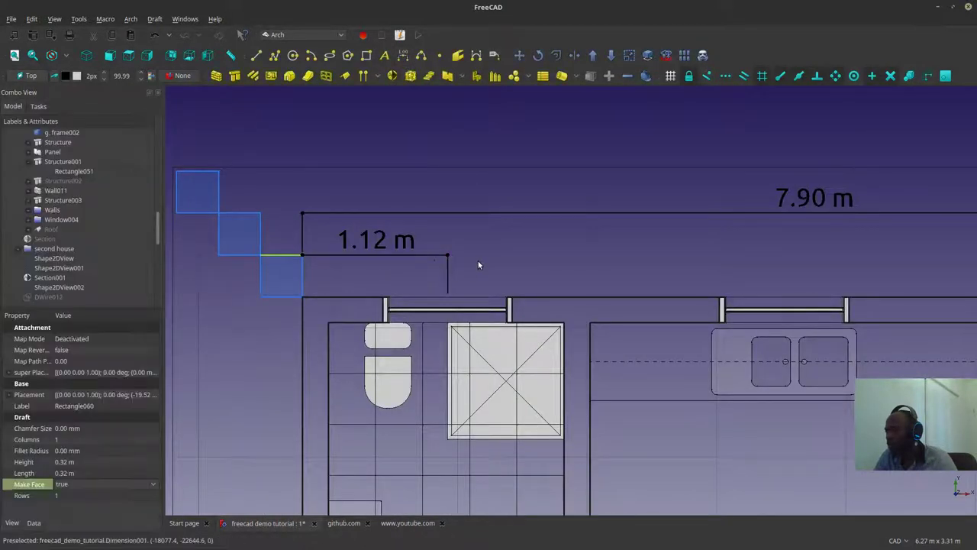
pyautogui.click(478, 260)
pyautogui.click(404, 56)
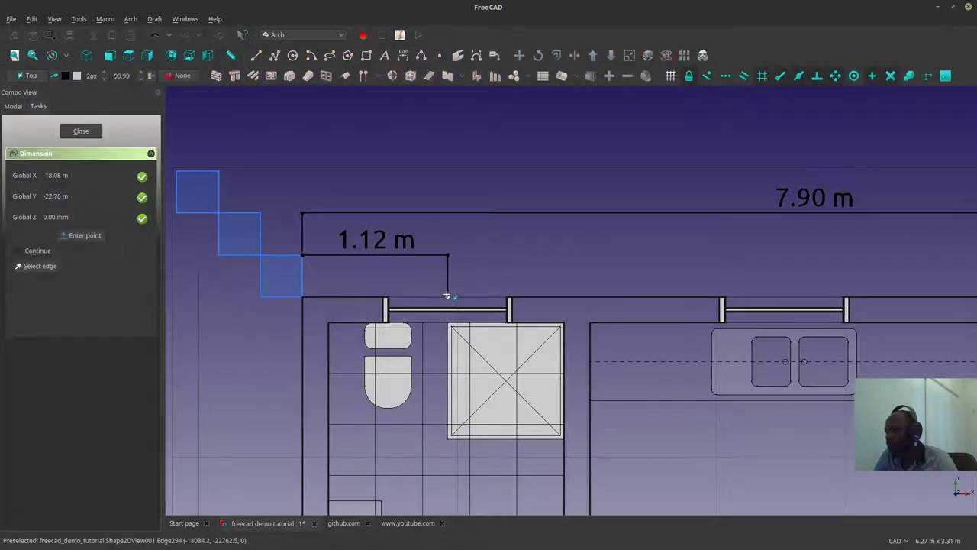
pyautogui.scroll(-2, 447, 296)
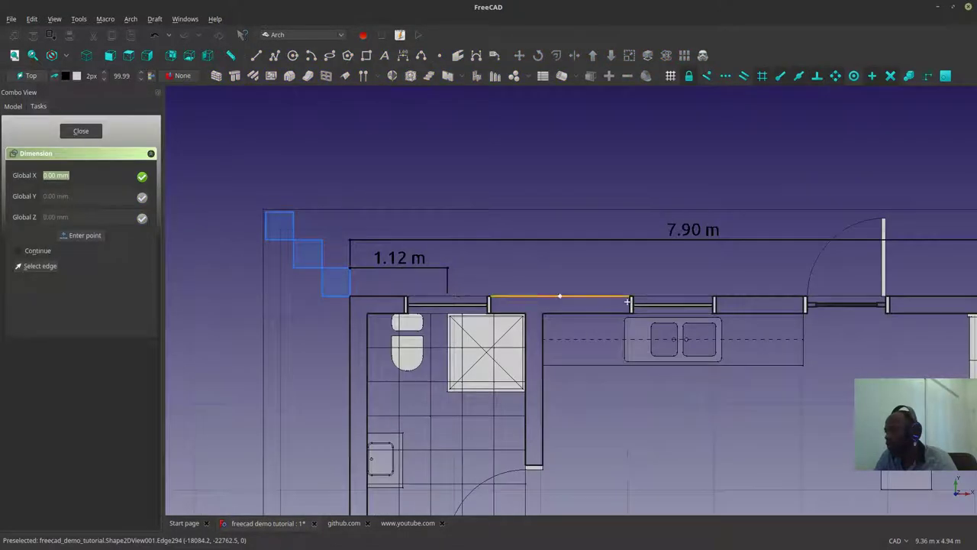
pyautogui.click(681, 299)
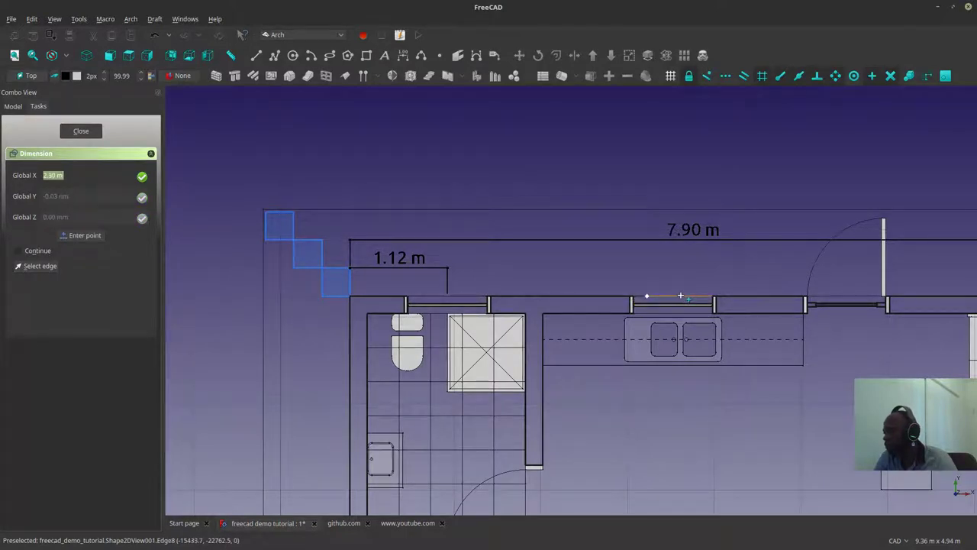
pyautogui.scroll(2, 681, 295)
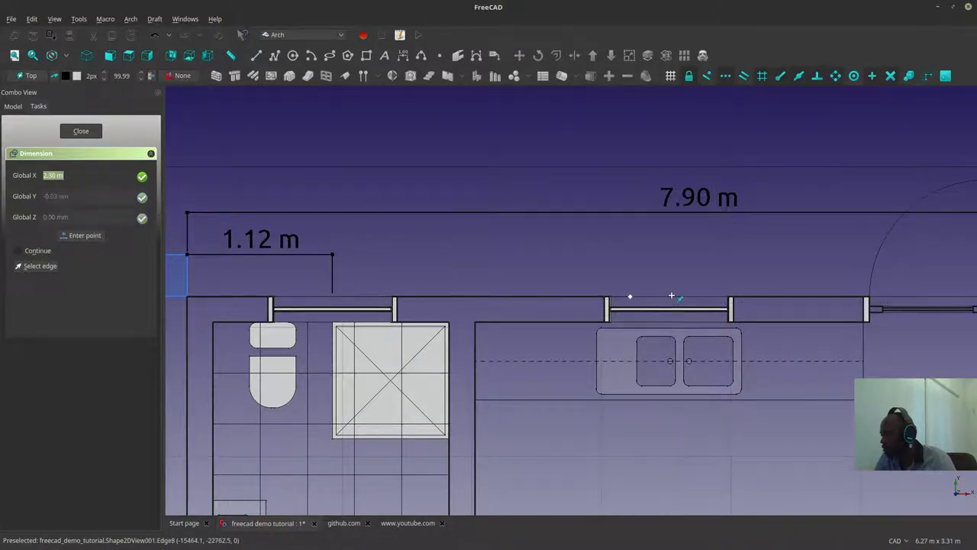
pyautogui.scroll(5, 663, 298)
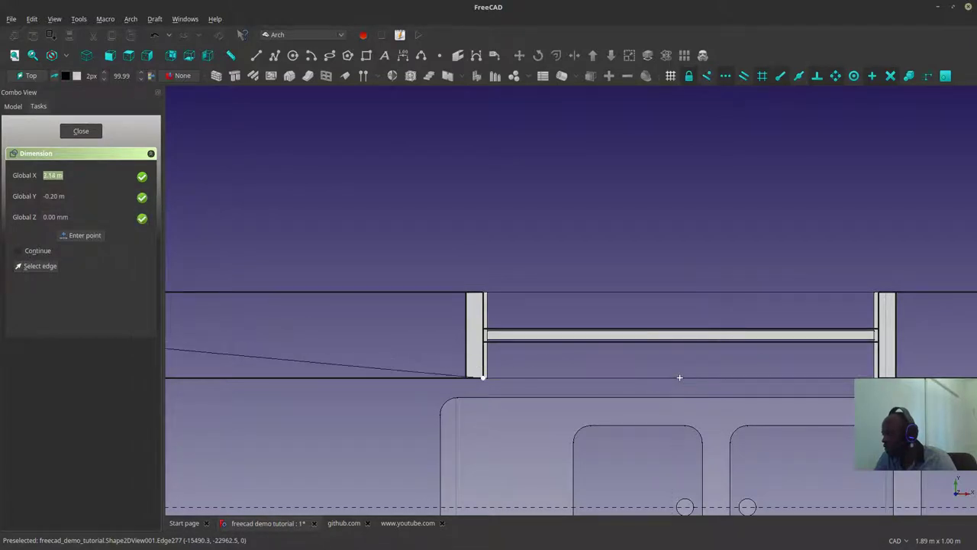
pyautogui.scroll(-3, 668, 375)
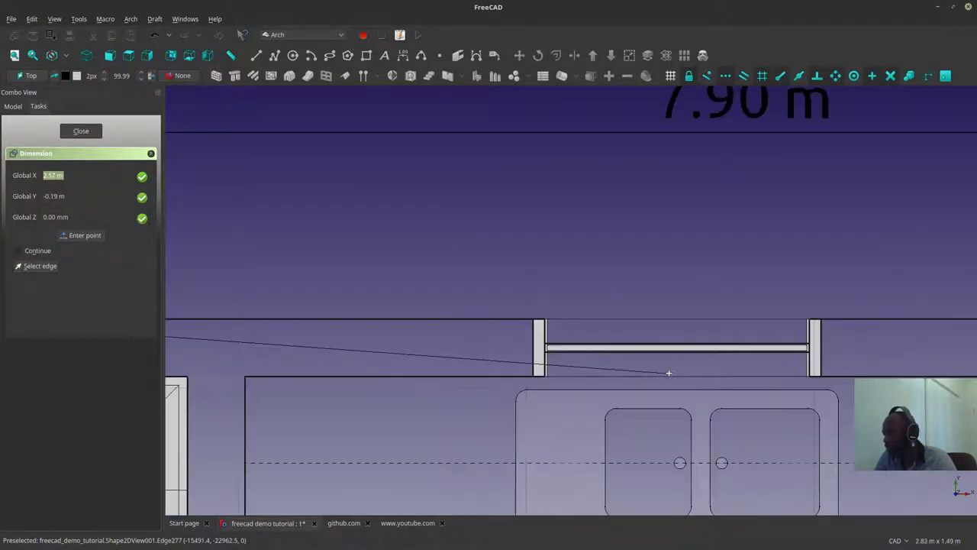
pyautogui.scroll(1, 669, 372)
pyautogui.scroll(4, 669, 373)
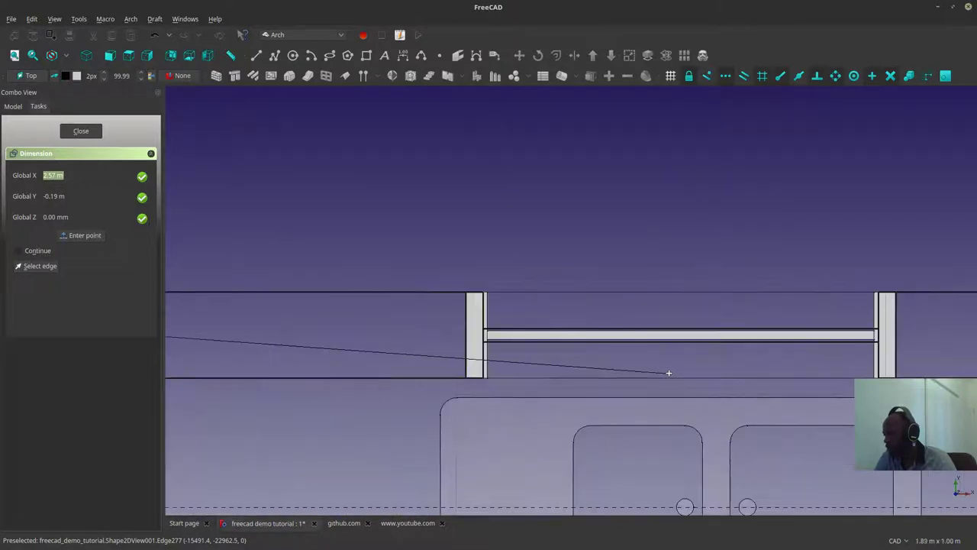
pyautogui.scroll(-3, 669, 373)
pyautogui.scroll(2, 668, 373)
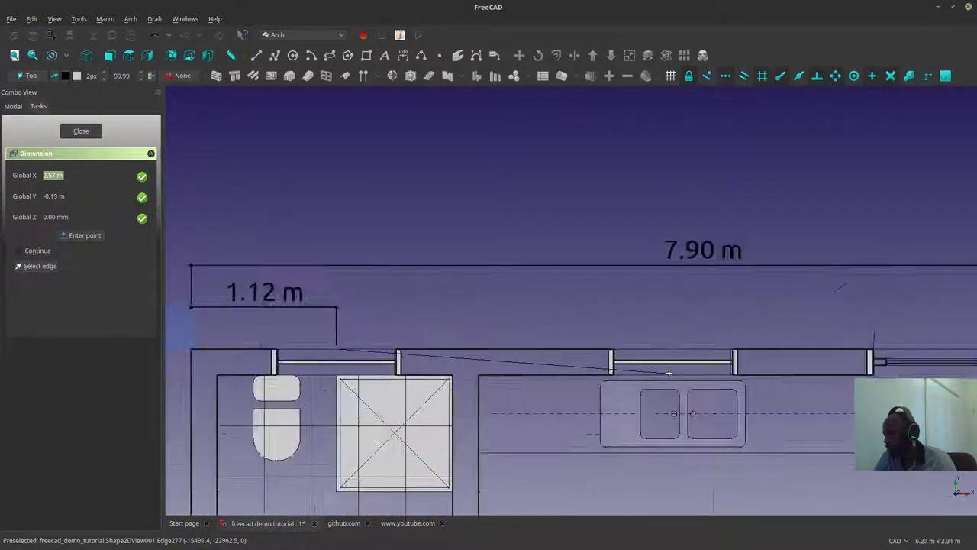
pyautogui.press('Escape')
# Step: Hide the bathroom window's solid object in the upper wall, leaving its 2D outline
pyautogui.scroll(-2, 441, 313)
pyautogui.scroll(4, 504, 294)
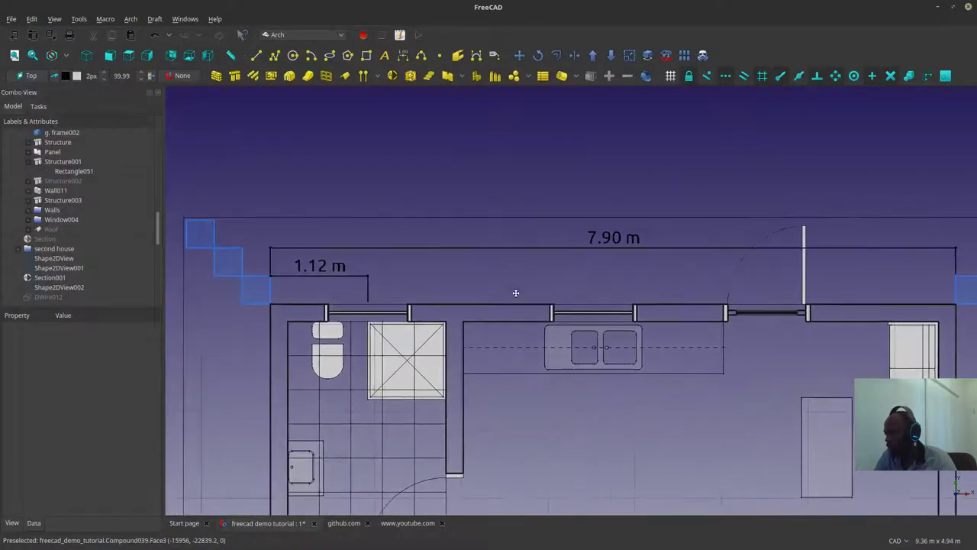
pyautogui.scroll(10, 503, 296)
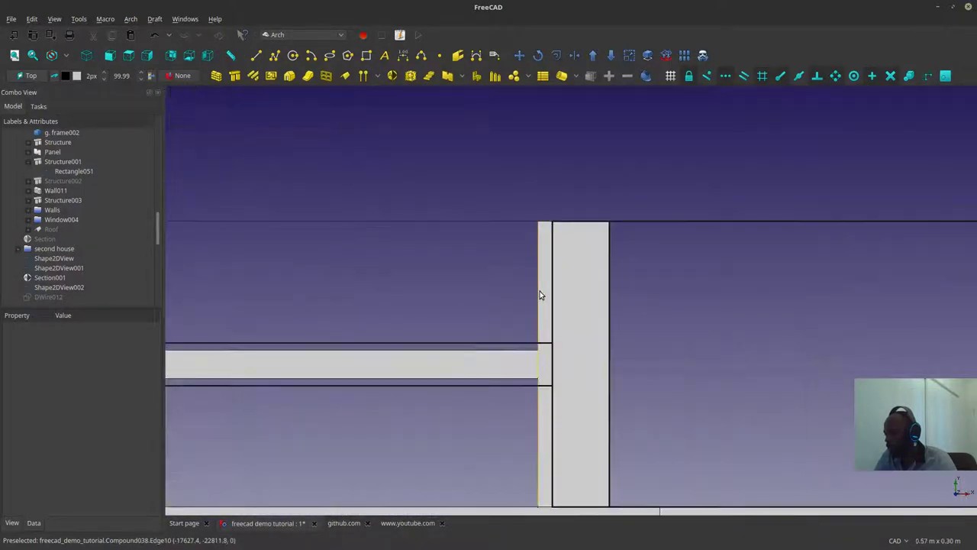
pyautogui.click(539, 295)
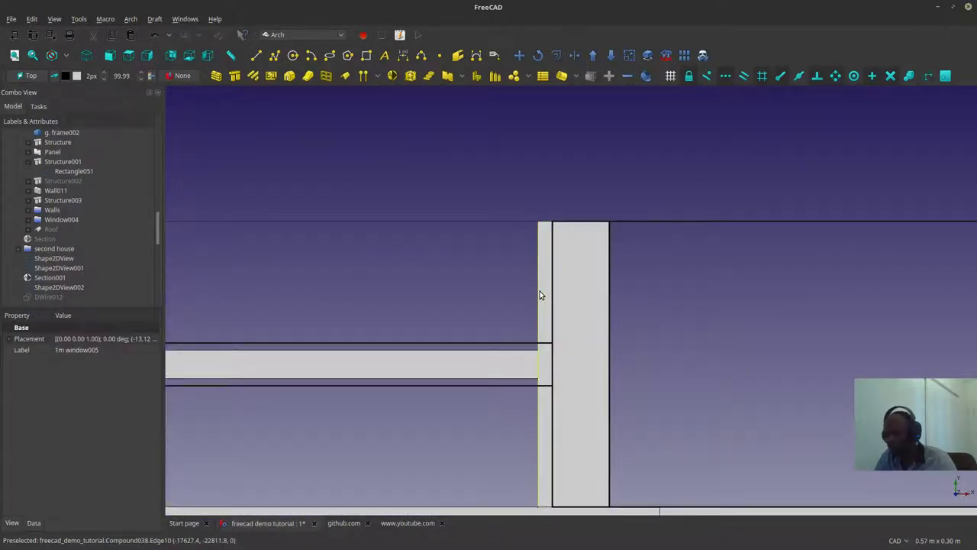
pyautogui.scroll(-2, 539, 296)
pyautogui.scroll(-3, 539, 295)
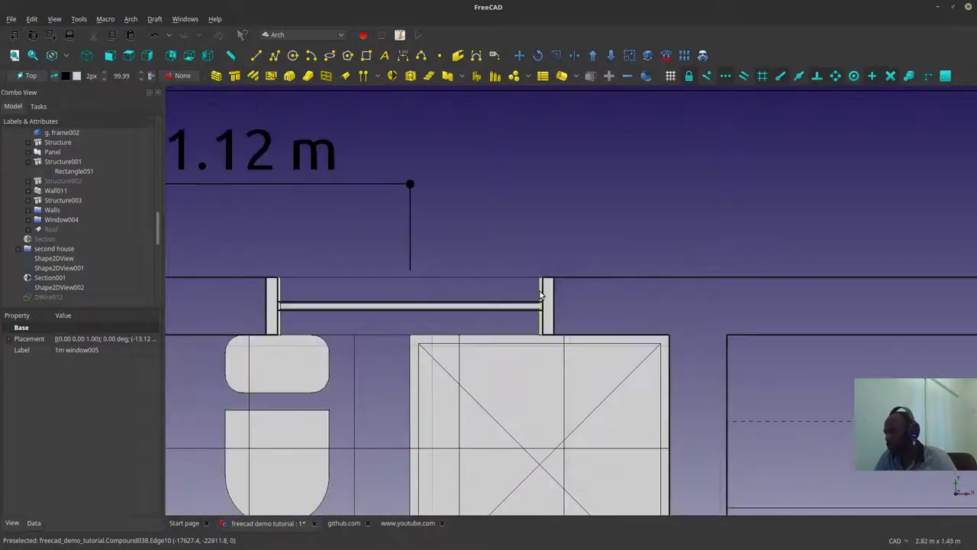
pyautogui.scroll(5, 539, 295)
pyautogui.scroll(-8, 540, 295)
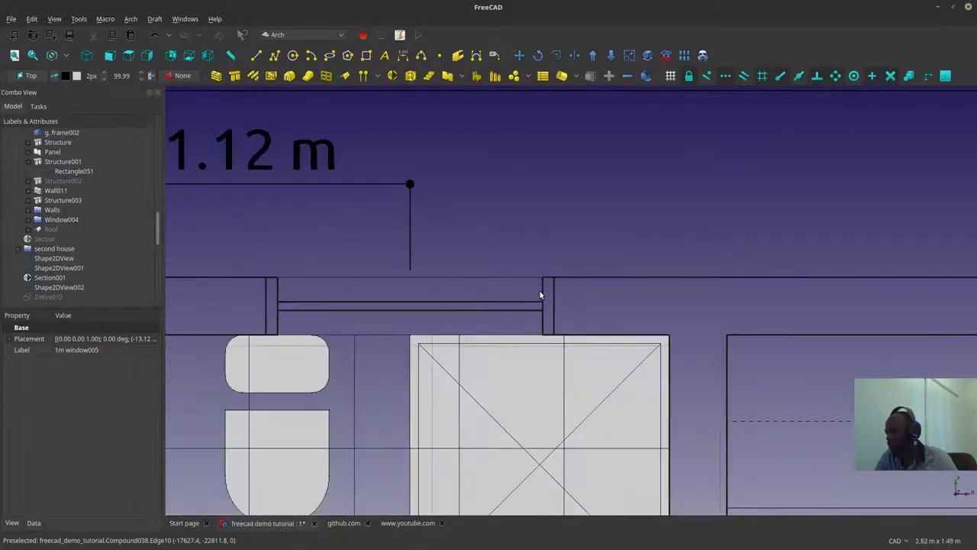
# Step: Remove the solid window object above the kitchen sink from the plan, keeping its 2D outline
pyautogui.scroll(3, 633, 287)
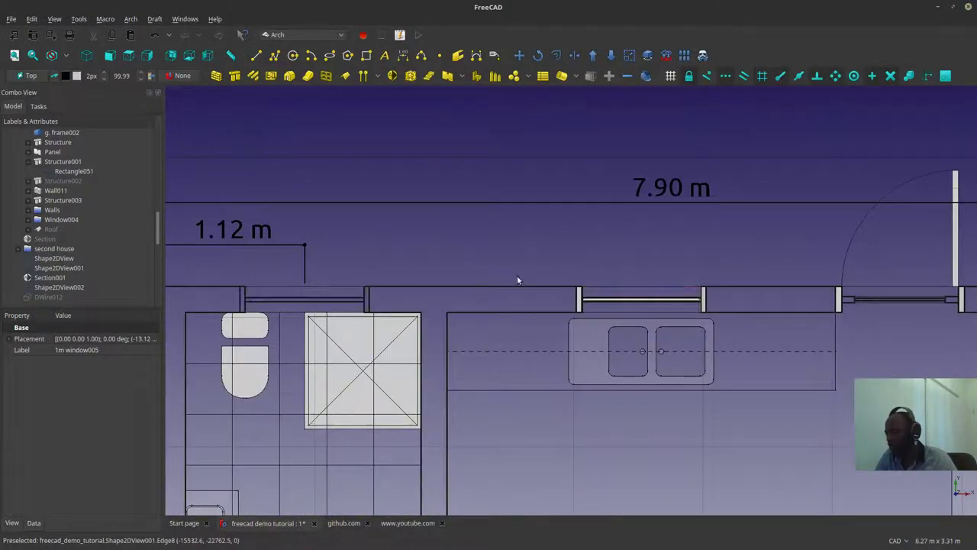
pyautogui.scroll(3, 591, 293)
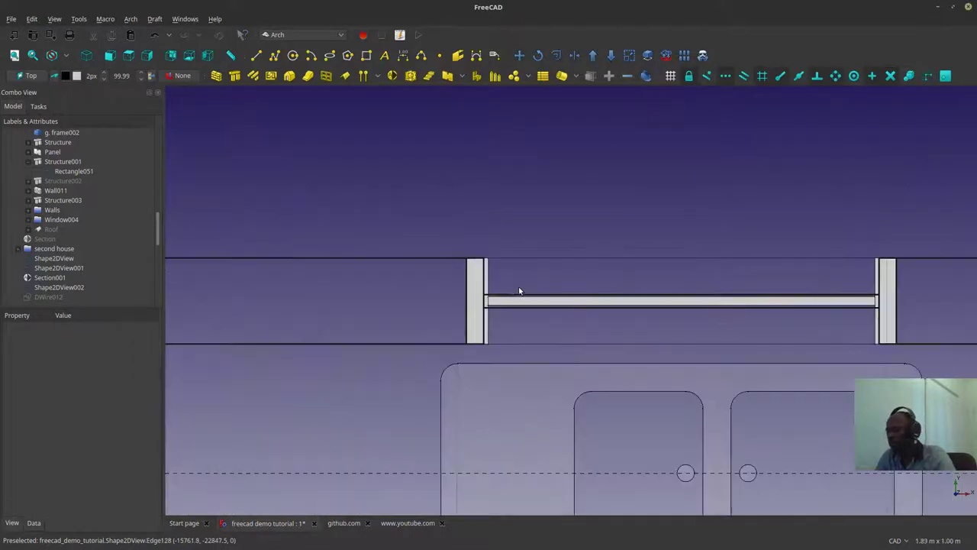
pyautogui.click(479, 318)
pyautogui.scroll(-4, 478, 315)
pyautogui.press('Delete')
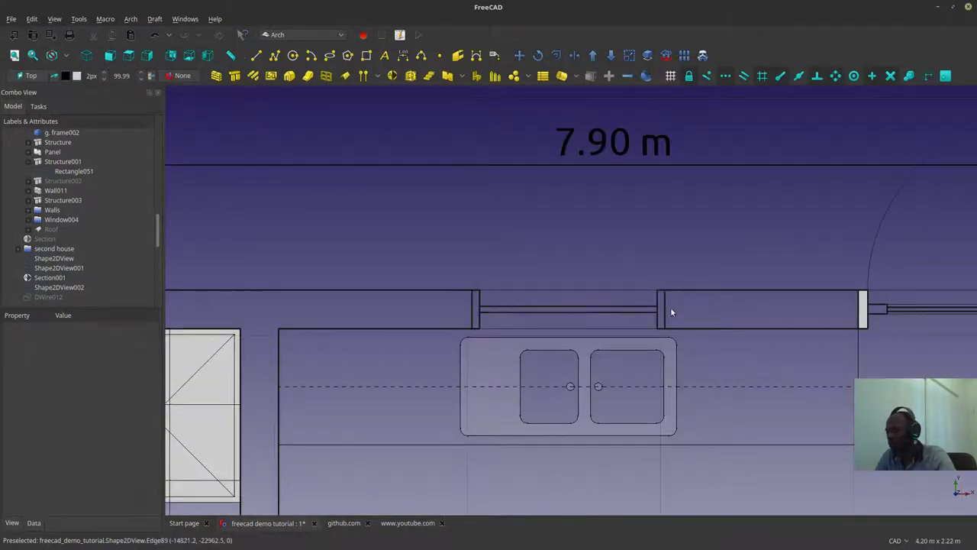
# Step: Toggle the visibility of the door object in the upper outer wall off and on again
pyautogui.click(863, 311)
pyautogui.scroll(-4, 863, 311)
pyautogui.scroll(3, 884, 327)
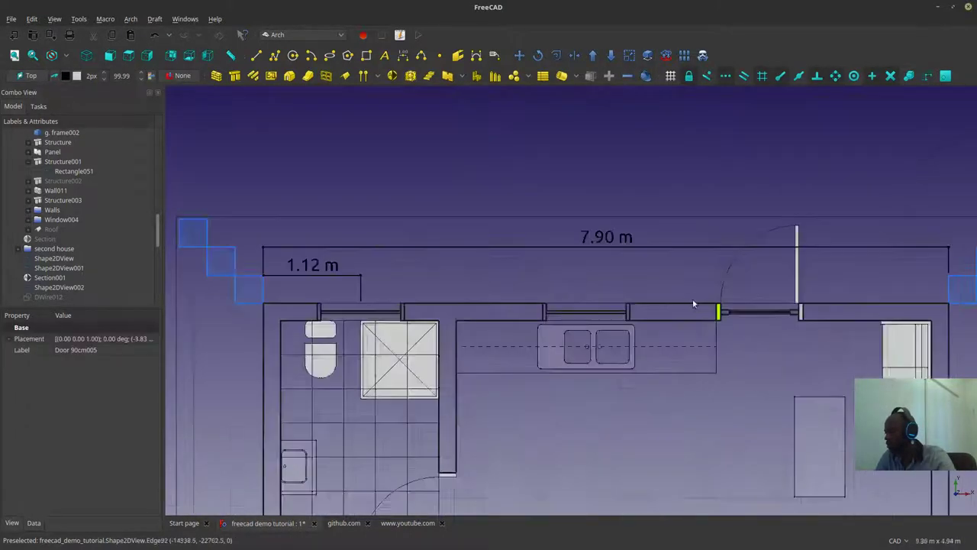
pyautogui.scroll(2, 884, 327)
pyautogui.press('space')
pyautogui.press('space')
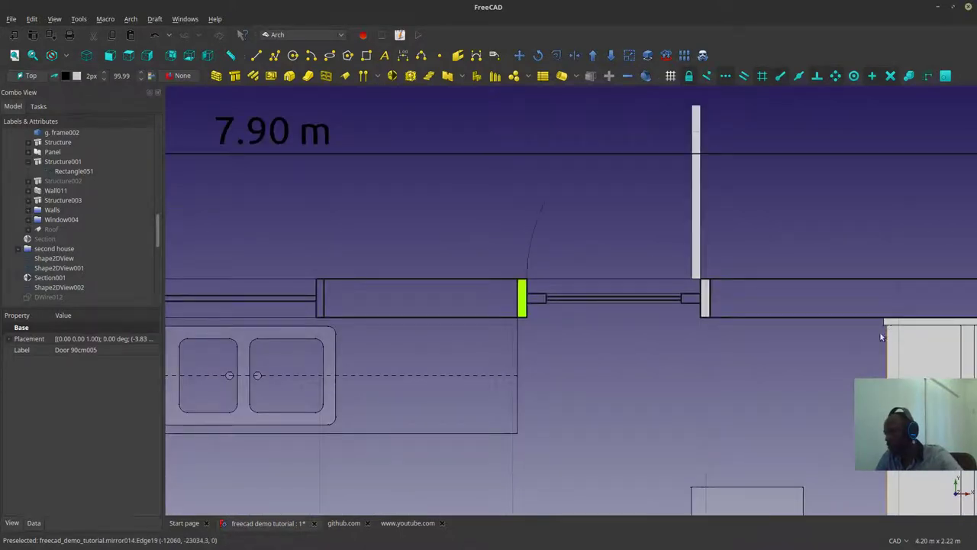
# Step: Remove the solid window object below the lower sofa from the plan, keeping its 2D outline
pyautogui.scroll(-4, 825, 328)
pyautogui.moveTo(640, 381); pyautogui.dragTo(571, 214, button='middle')
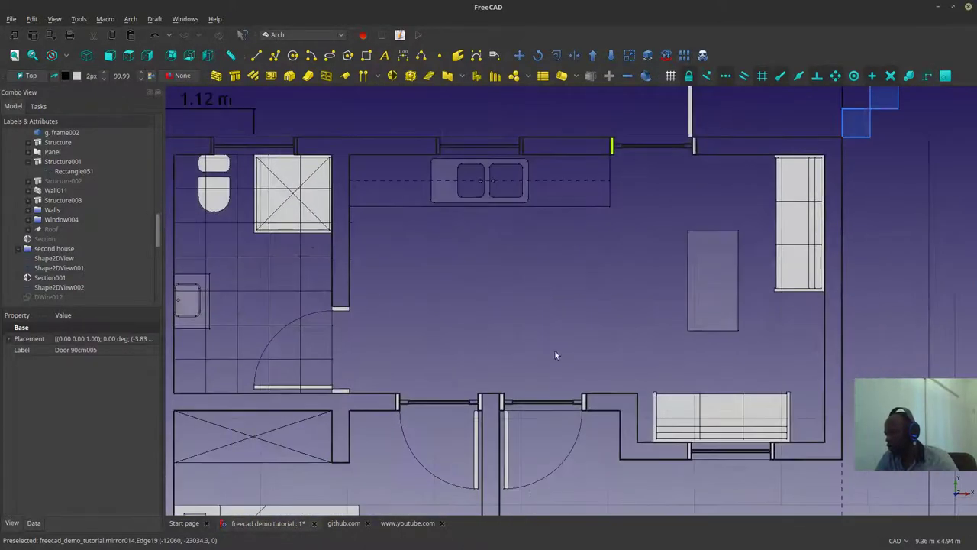
pyautogui.moveTo(504, 386); pyautogui.dragTo(503, 223, button='middle')
pyautogui.scroll(5, 669, 278)
pyautogui.click(556, 357)
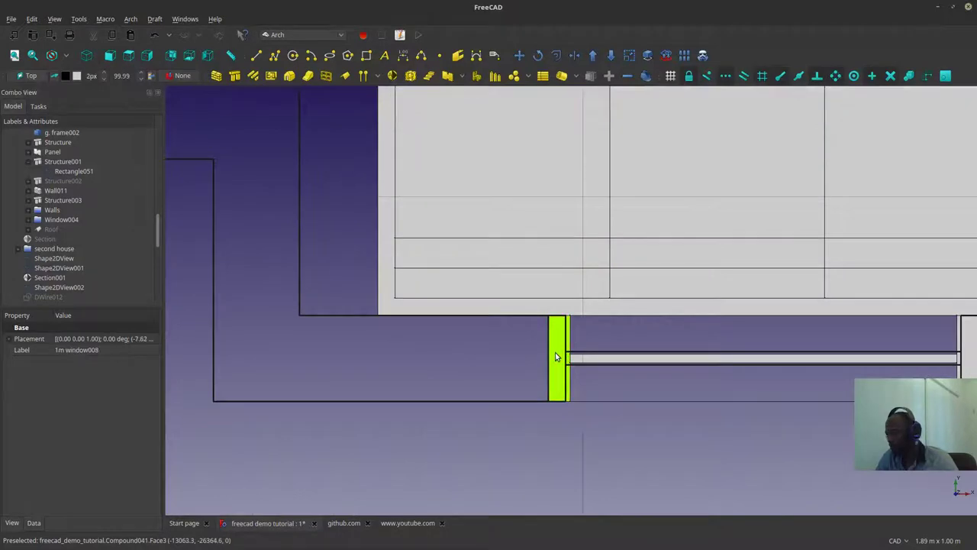
pyautogui.press('Delete')
# Step: Examine the paired interior doors and the bathroom doorway in the plan
pyautogui.scroll(-8, 562, 338)
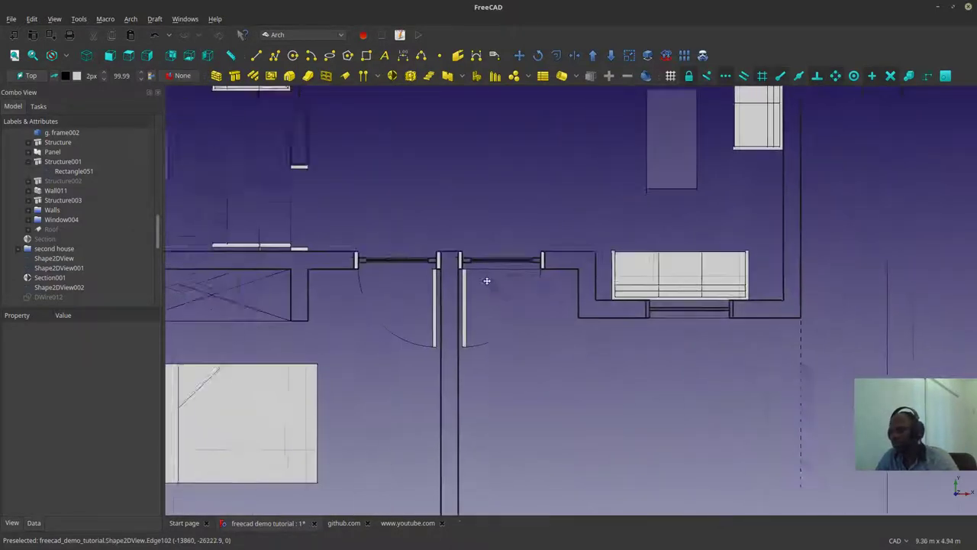
pyautogui.moveTo(481, 278); pyautogui.dragTo(558, 315, button='middle')
pyautogui.scroll(5, 558, 315)
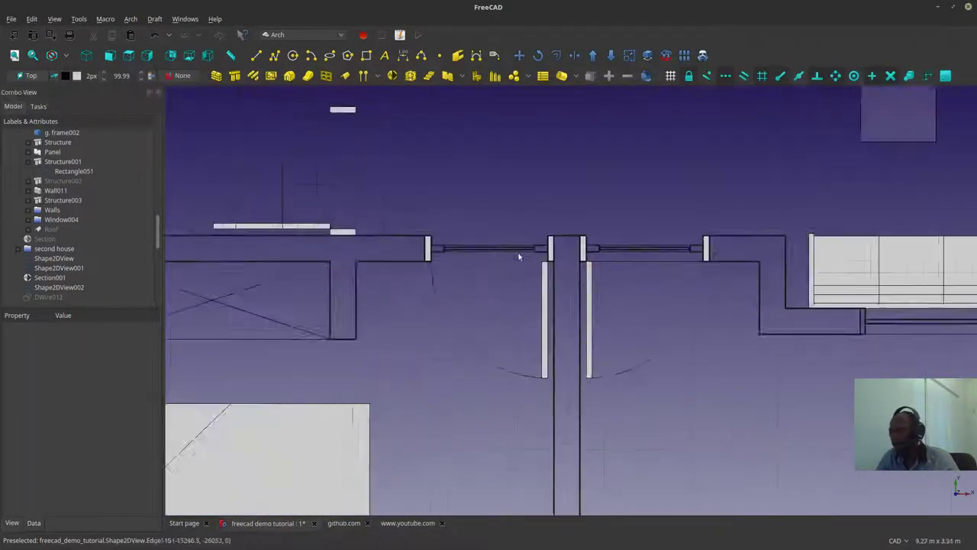
pyautogui.moveTo(636, 365); pyautogui.dragTo(645, 365, button='middle')
pyautogui.scroll(-6, 347, 283)
pyautogui.moveTo(348, 283); pyautogui.dragTo(421, 353, button='middle')
pyautogui.scroll(4, 418, 345)
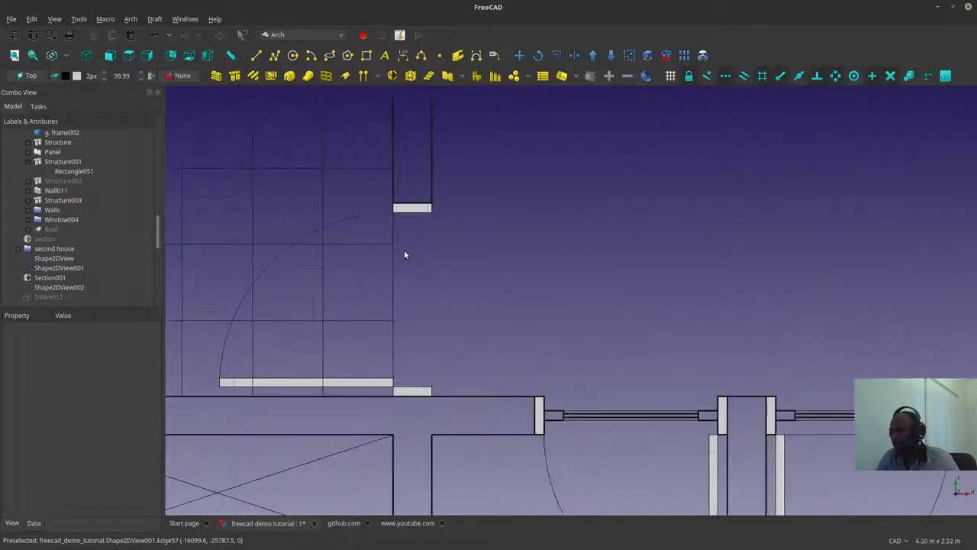
pyautogui.moveTo(404, 250); pyautogui.dragTo(433, 379, button='middle')
pyautogui.scroll(-4, 433, 378)
pyautogui.scroll(-2, 424, 347)
pyautogui.scroll(10, 393, 245)
pyautogui.scroll(-10, 499, 268)
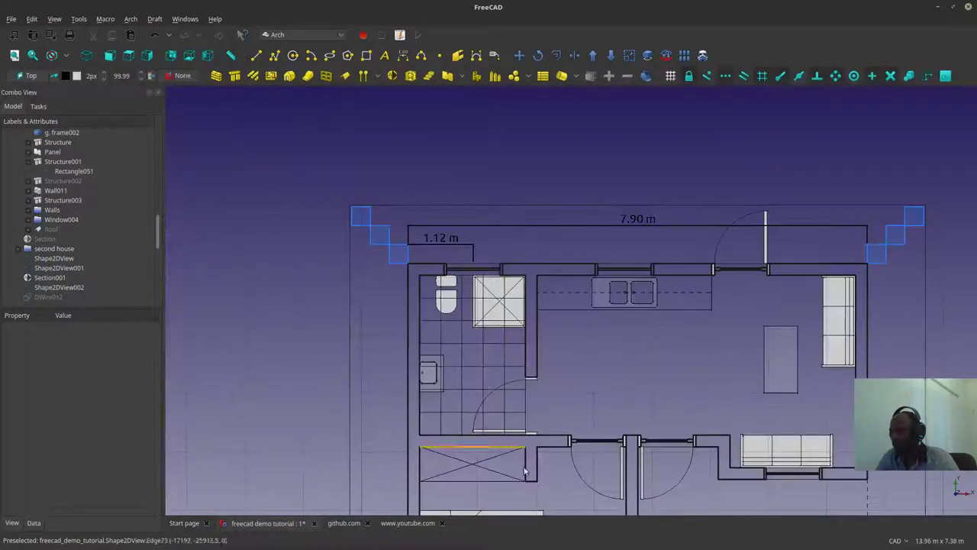
pyautogui.moveTo(523, 461); pyautogui.dragTo(457, 233, button='middle')
pyautogui.scroll(5, 524, 393)
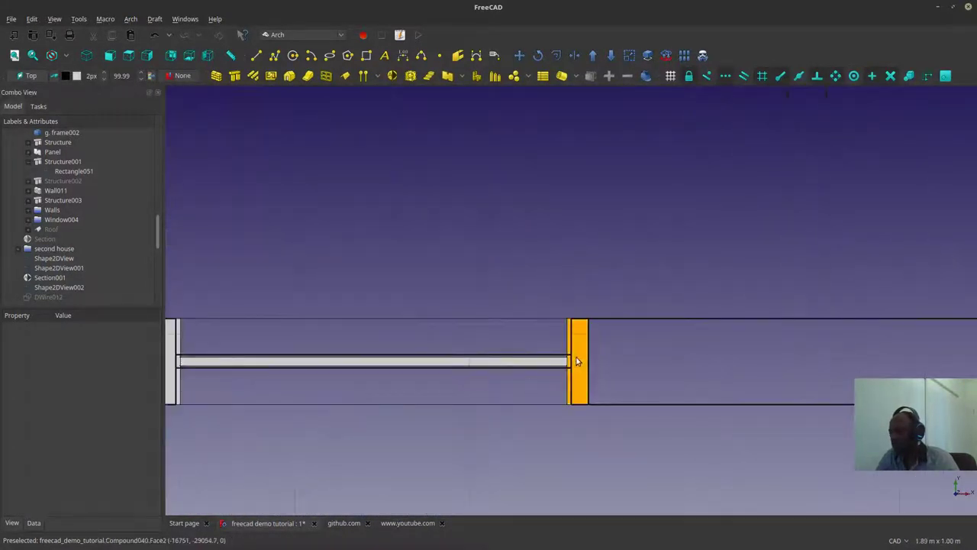
pyautogui.click(578, 361)
pyautogui.click(537, 416)
pyautogui.scroll(-5, 529, 298)
pyautogui.scroll(4, 593, 277)
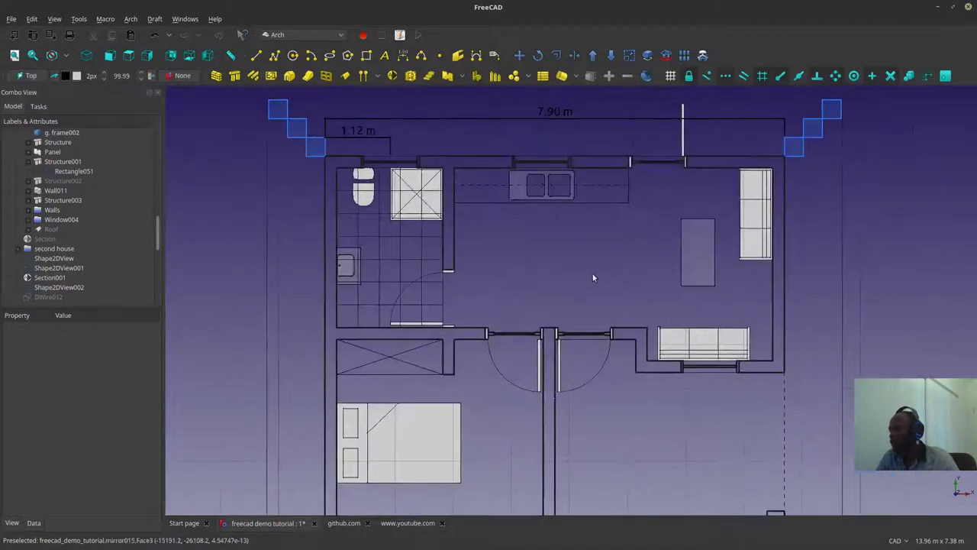
pyautogui.scroll(4, 337, 286)
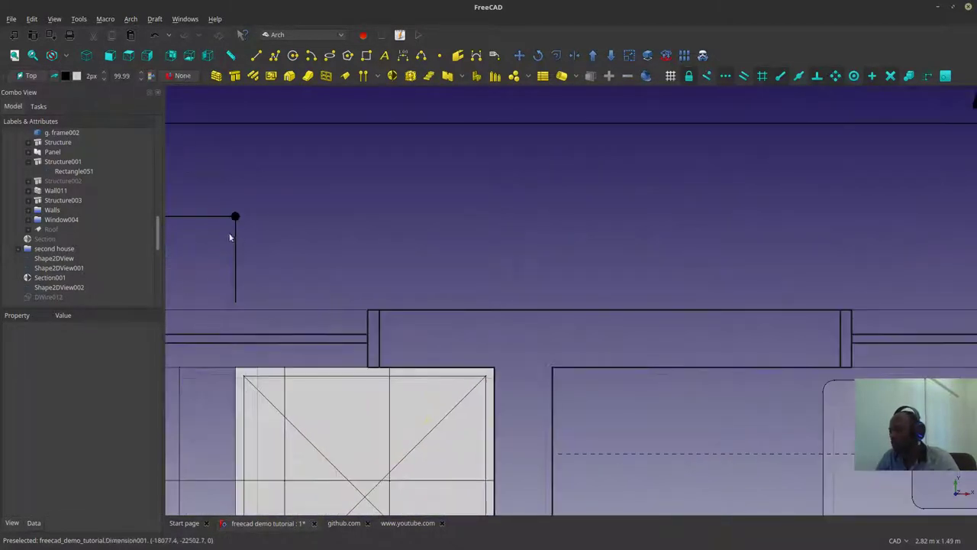
pyautogui.click(236, 241)
pyautogui.click(403, 55)
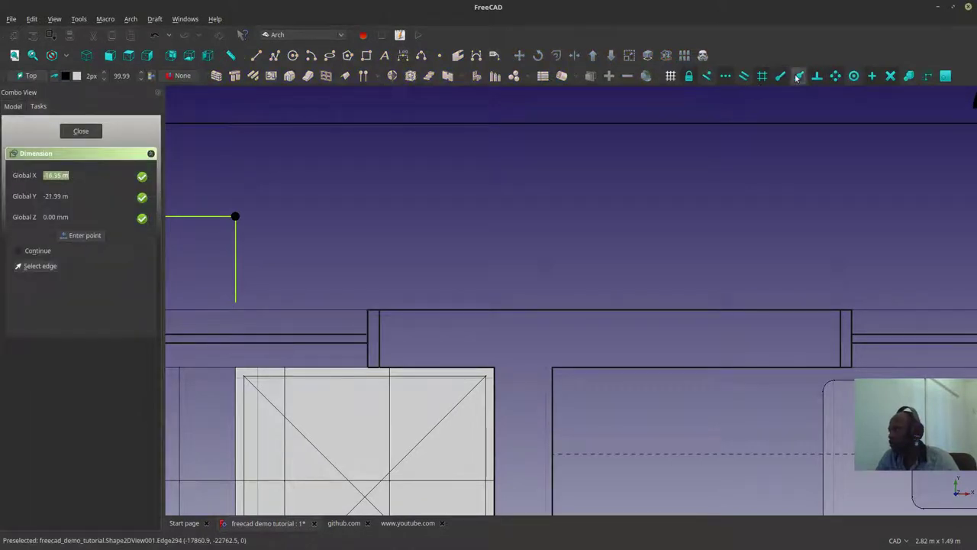
pyautogui.click(238, 310)
pyautogui.scroll(-4, 573, 320)
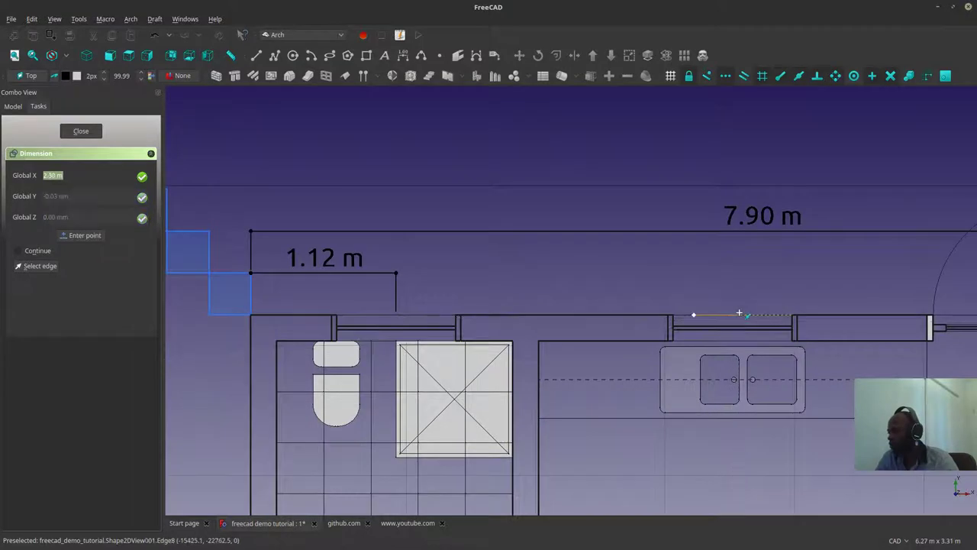
pyautogui.press('Escape')
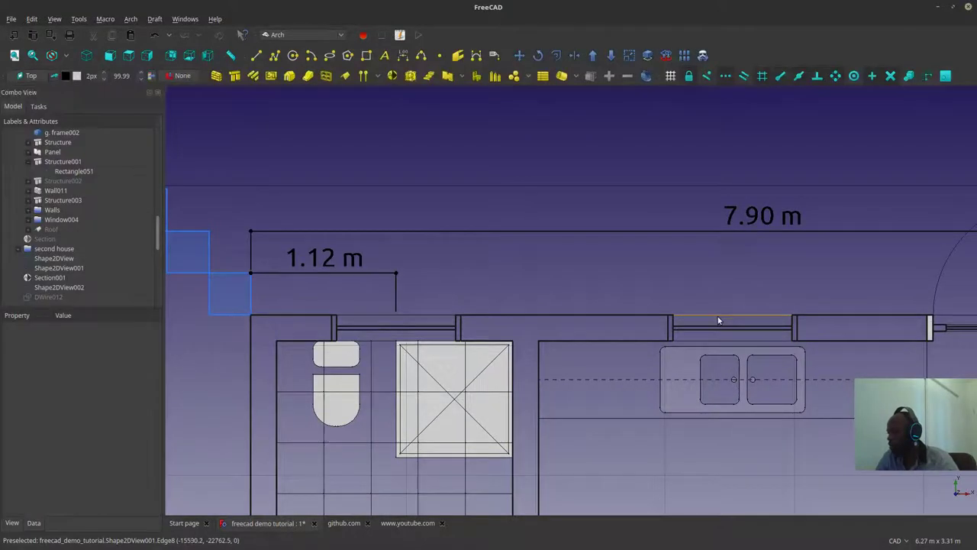
# Step: Toggle the visibility of the Shape2DView001 floor plan projection off and on again
pyautogui.click(718, 316)
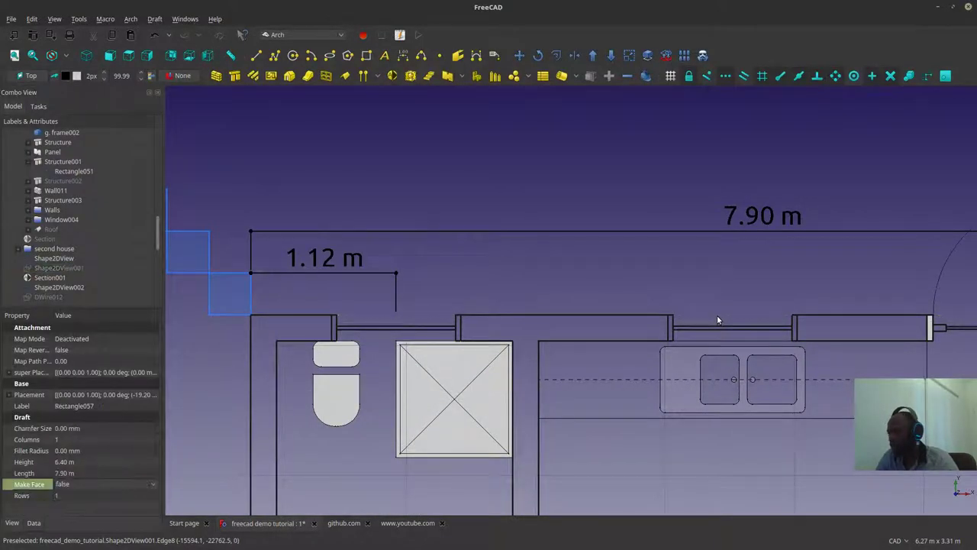
pyautogui.click(520, 274)
pyautogui.scroll(-5, 68, 279)
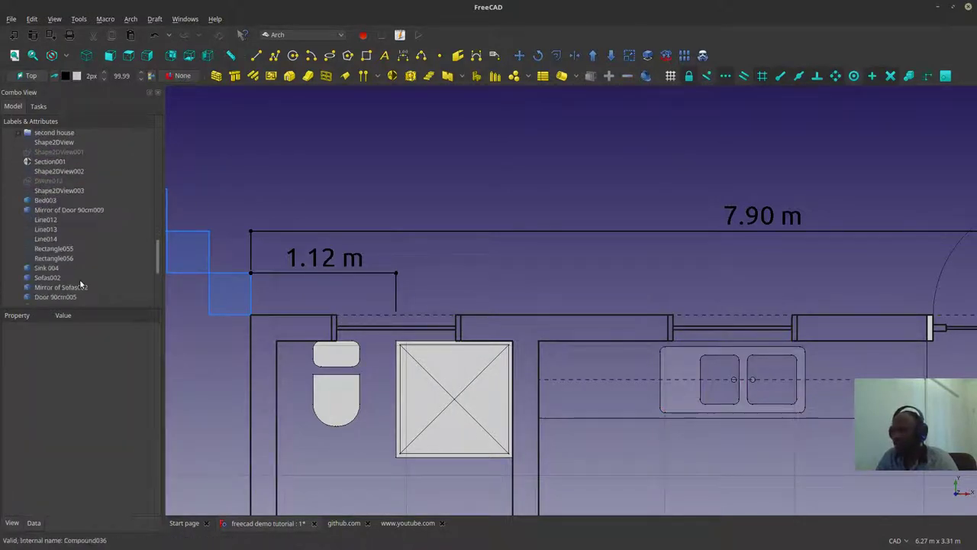
pyautogui.scroll(5, 56, 261)
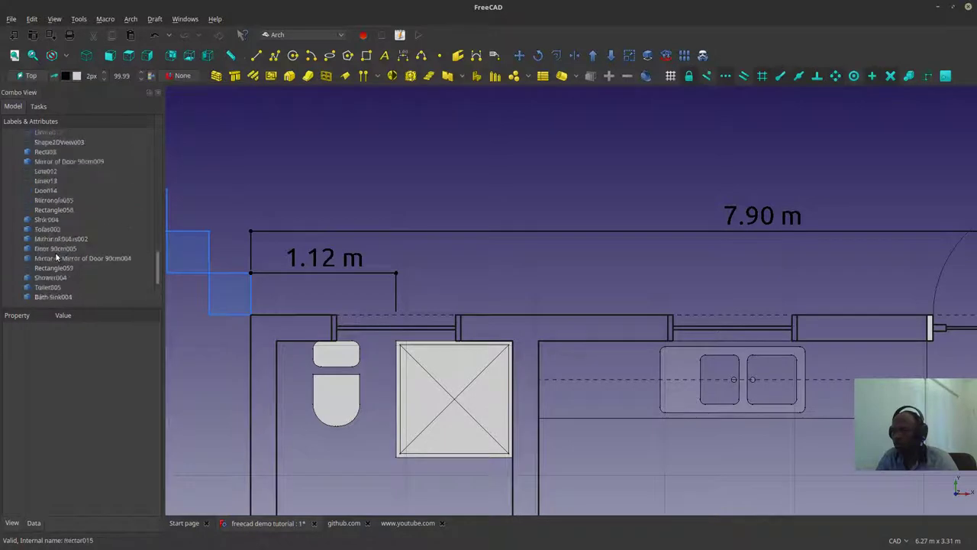
pyautogui.click(47, 191)
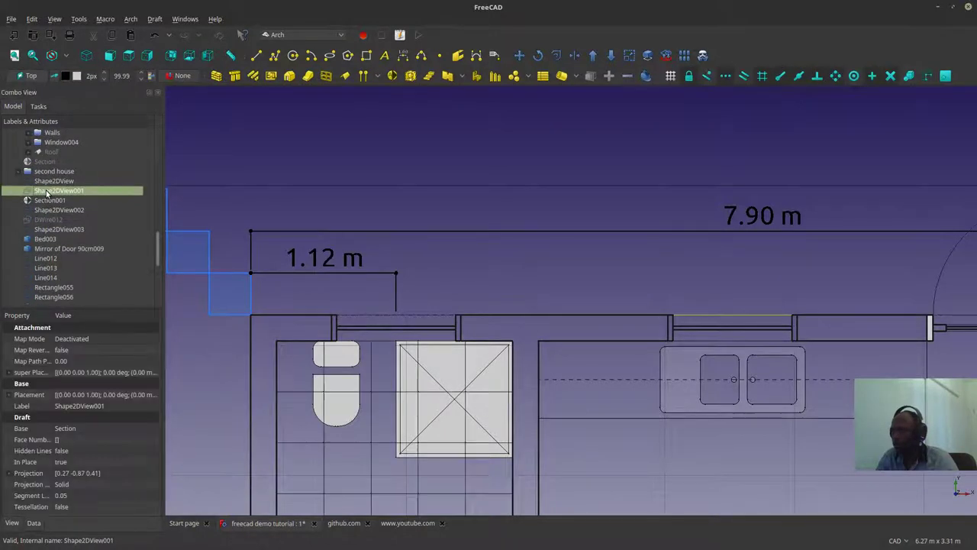
# Step: Hide the dashed outline rectangle Rectangle057 that overlaps the outer wall line, keeping the Shape2DView001 projection shown
pyautogui.scroll(-6, 451, 340)
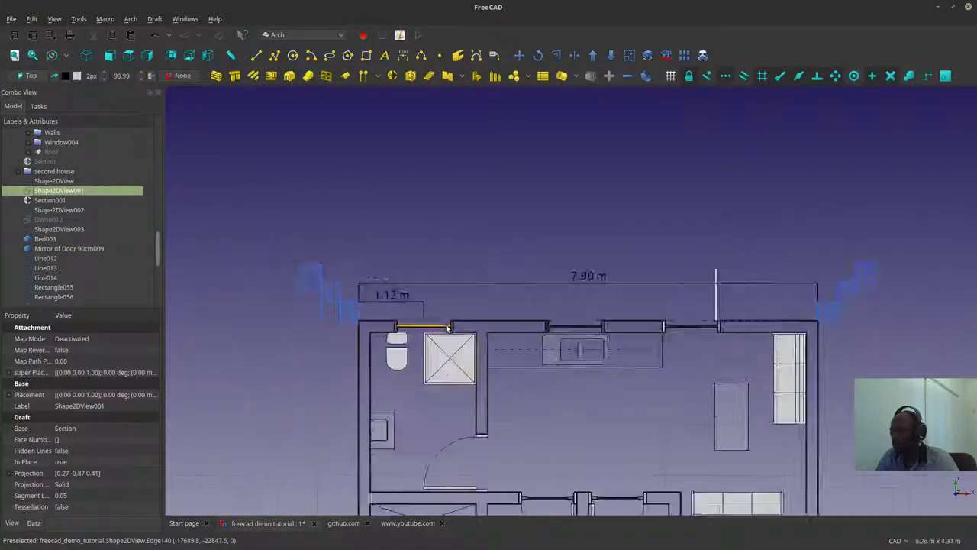
pyautogui.scroll(-2, 582, 345)
pyautogui.scroll(5, 535, 290)
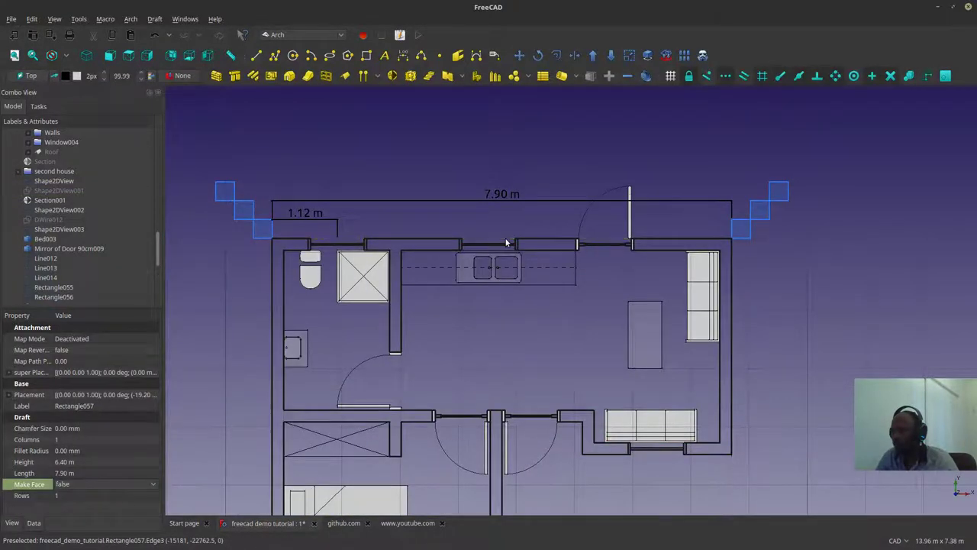
pyautogui.click(67, 189)
pyautogui.press('space')
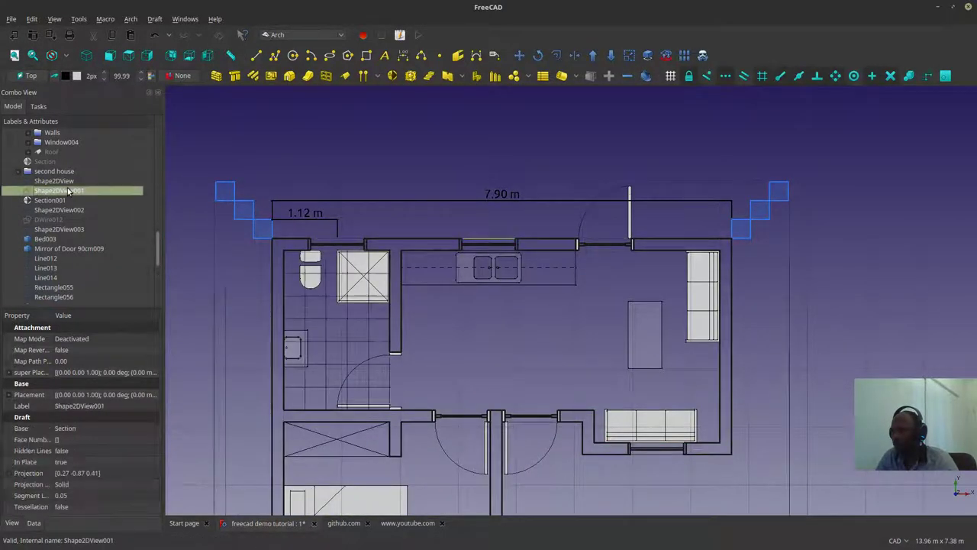
pyautogui.click(403, 55)
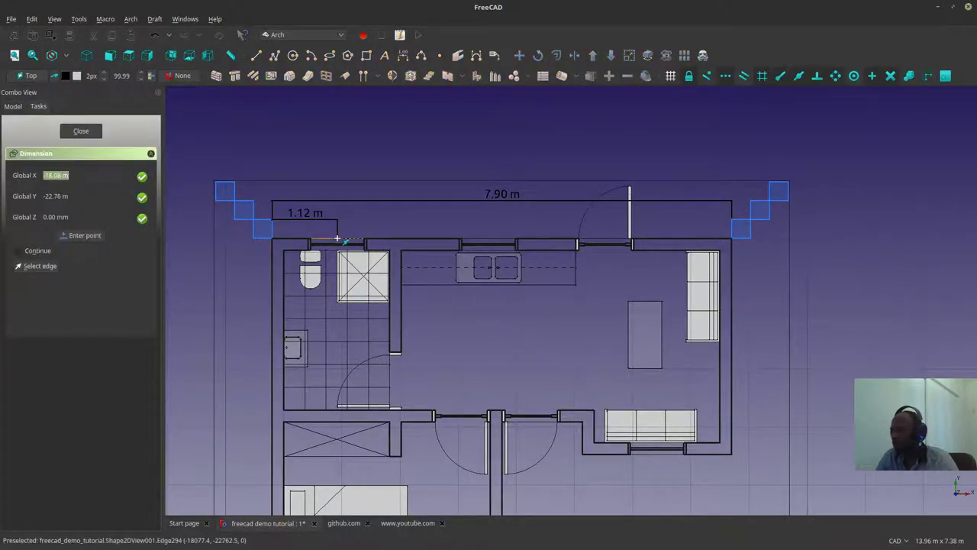
pyautogui.scroll(5, 337, 239)
pyautogui.click(340, 240)
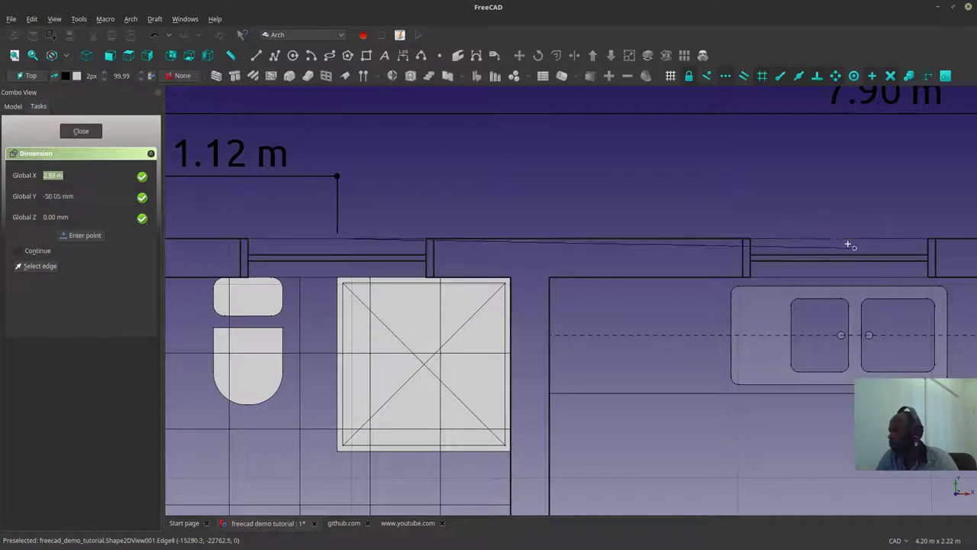
pyautogui.press('Escape')
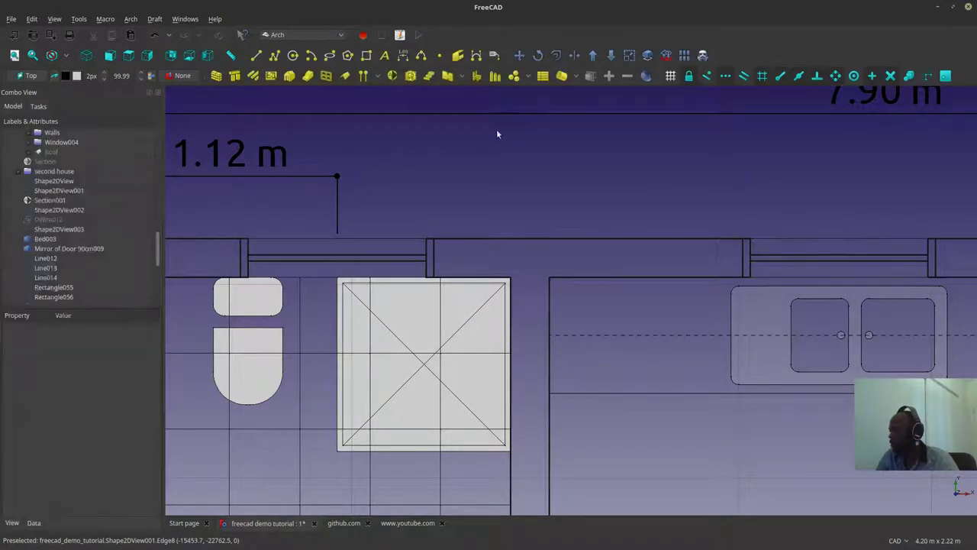
# Step: Draw a vertical marker line about 85 mm long at the kitchen window's centre, between its glass and the outer wall line
pyautogui.click(257, 57)
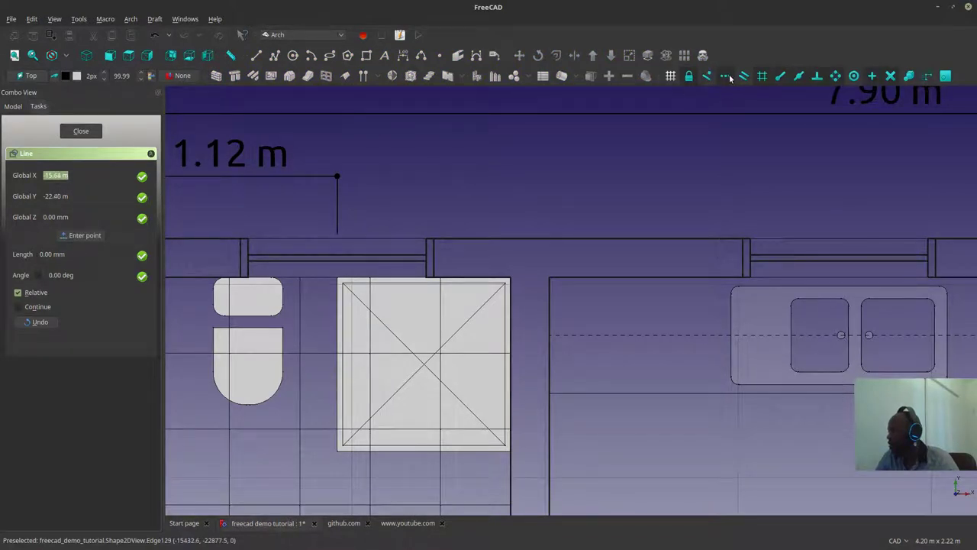
pyautogui.press('Escape')
pyautogui.click(834, 239)
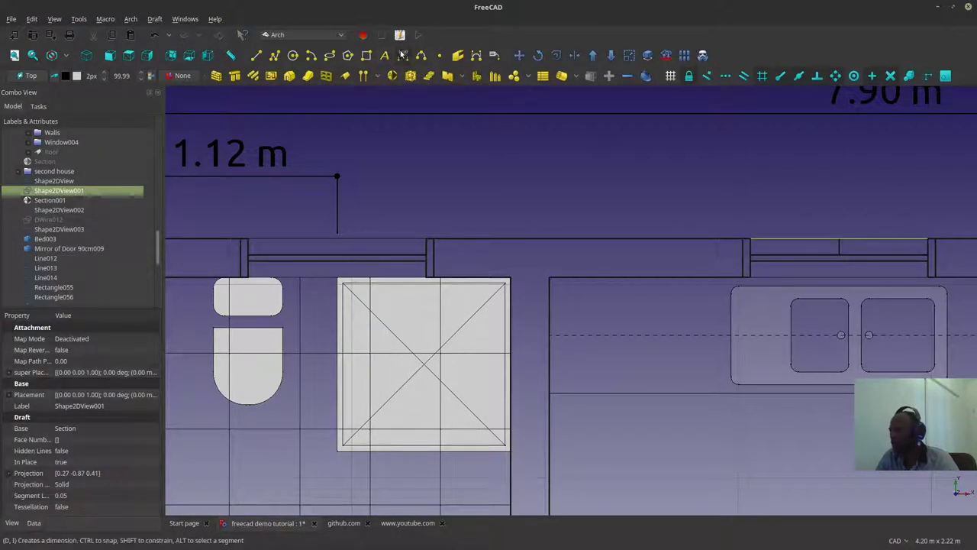
# Step: Try to dimension between the bathroom and kitchen windows along the outer wall, and delete the misplaced dimension
pyautogui.click(403, 55)
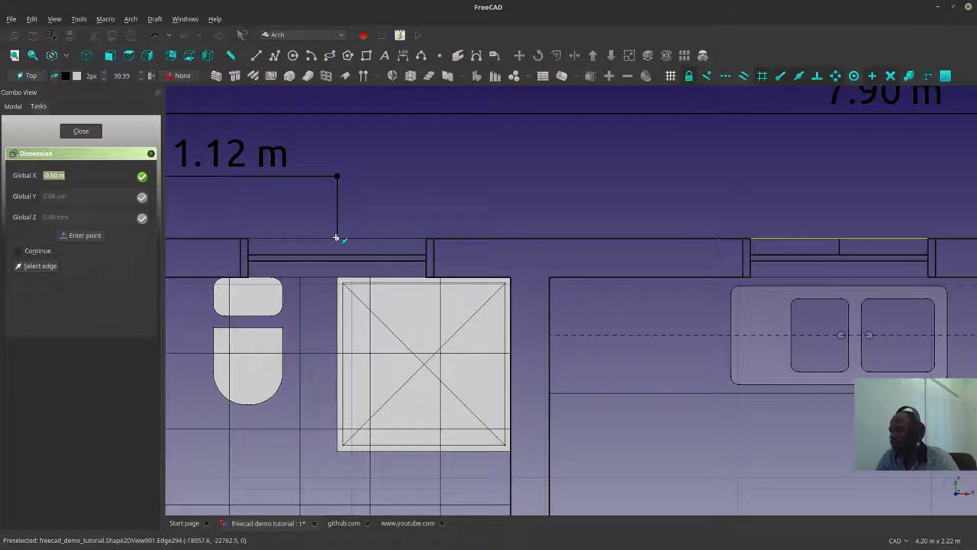
pyautogui.click(336, 237)
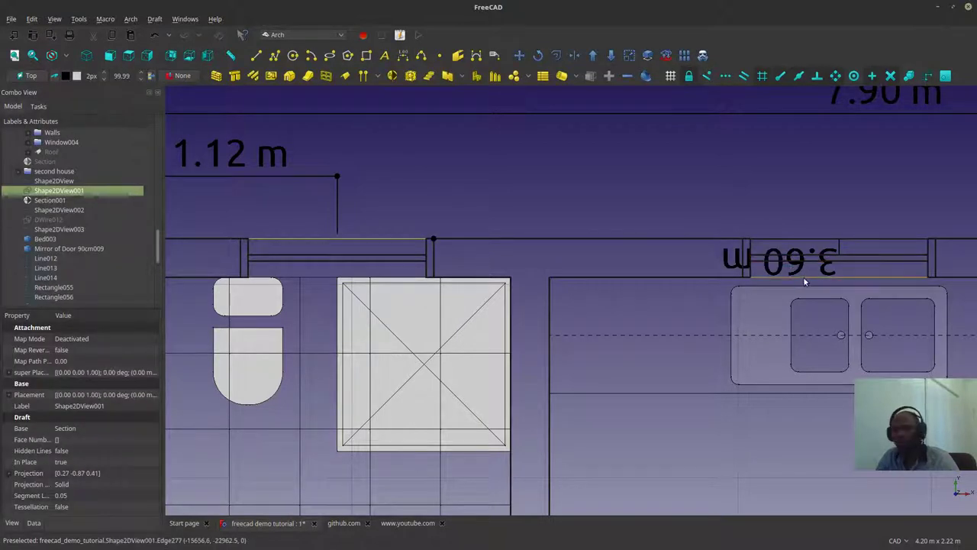
pyautogui.scroll(-6, 76, 229)
pyautogui.click(73, 297)
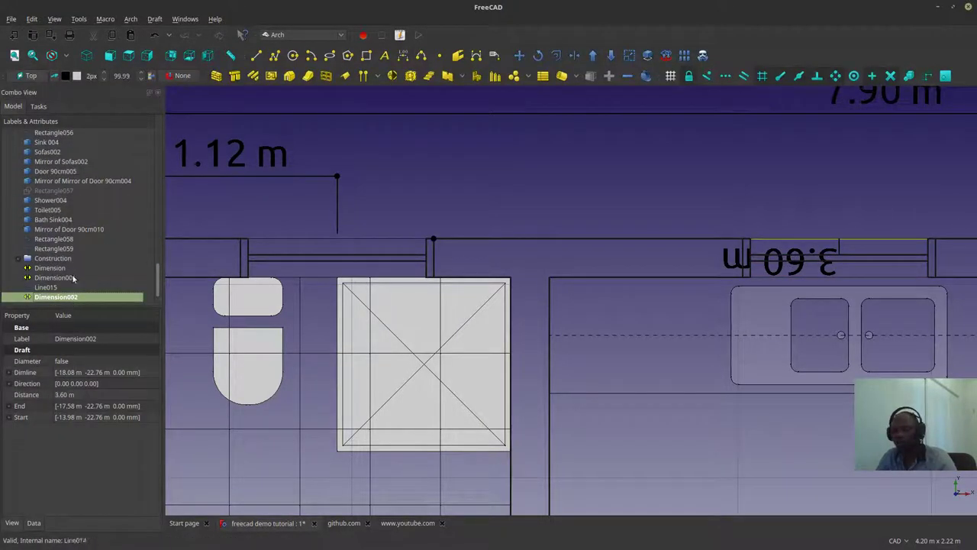
pyautogui.press('Delete')
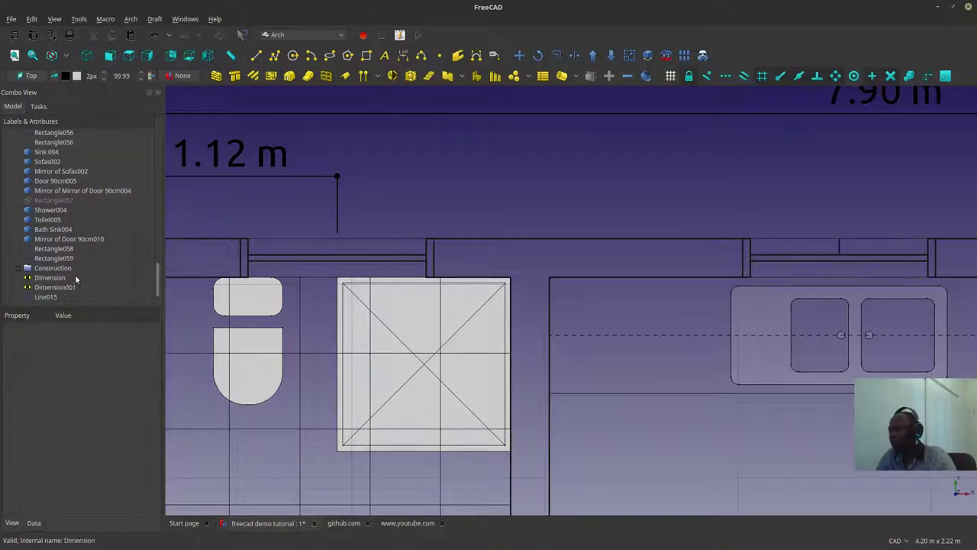
# Step: Dimension from the bathroom window's centre to the kitchen window's marker line, aligned with the 1.12 m dimension line
pyautogui.click(403, 55)
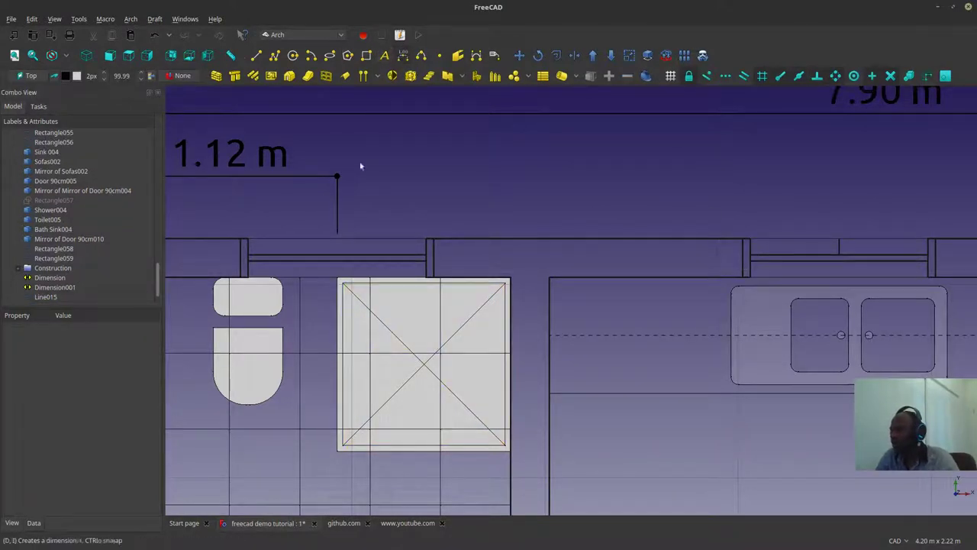
pyautogui.click(338, 237)
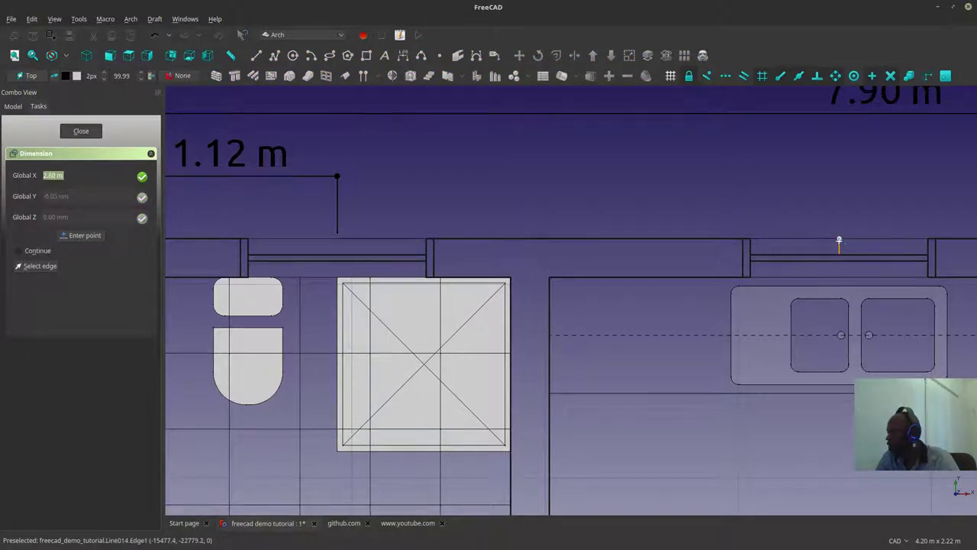
pyautogui.click(839, 242)
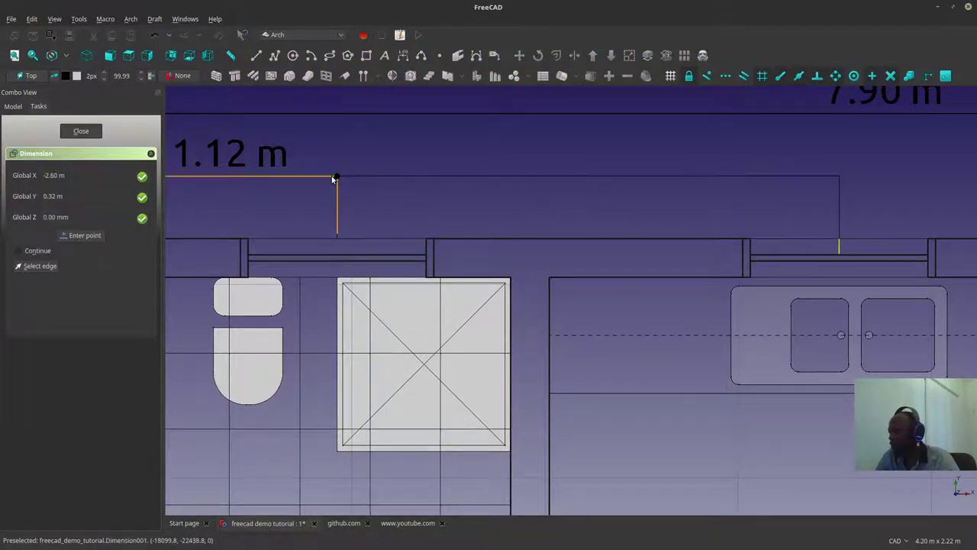
pyautogui.click(338, 175)
pyautogui.scroll(-3, 338, 175)
pyautogui.moveTo(556, 213); pyautogui.dragTo(522, 248, button='middle')
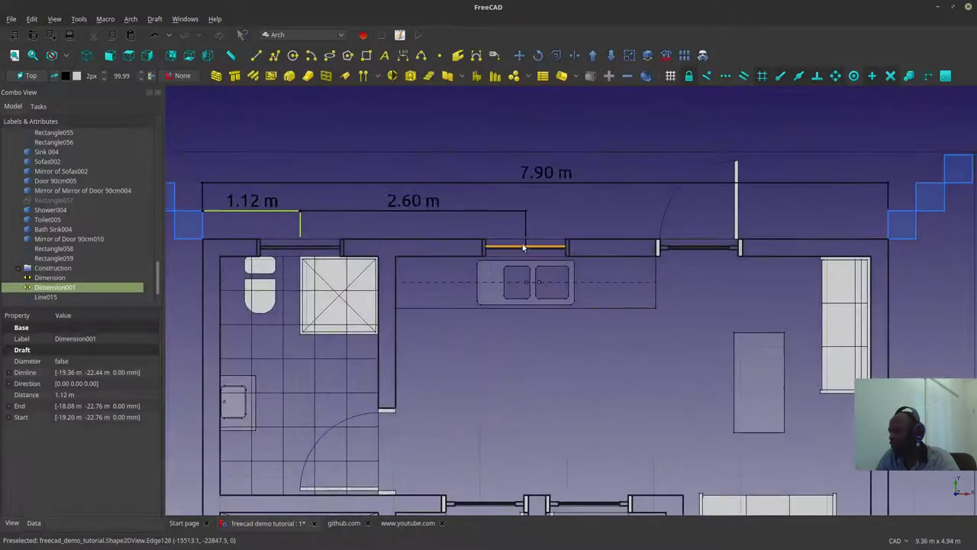
pyautogui.click(495, 197)
pyautogui.click(403, 55)
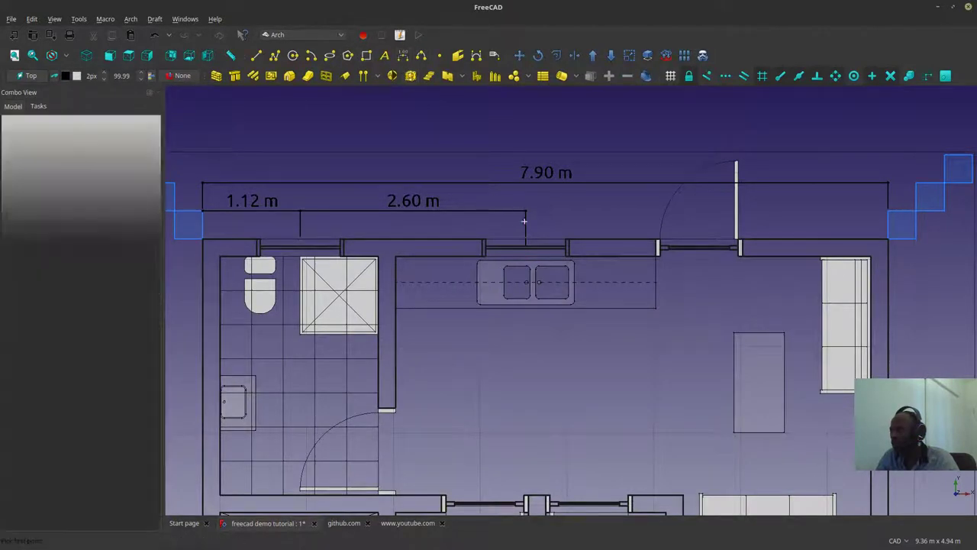
pyautogui.scroll(6, 524, 241)
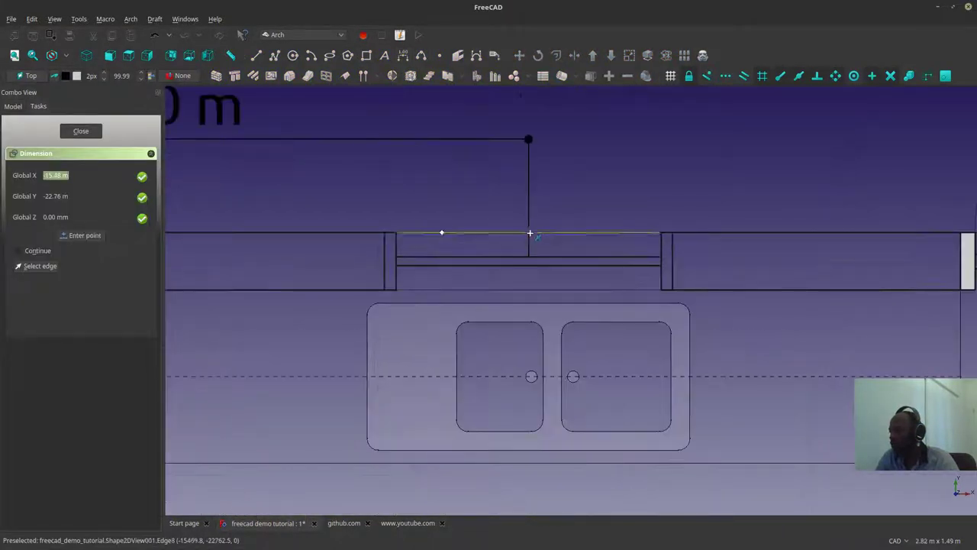
pyautogui.press('Escape')
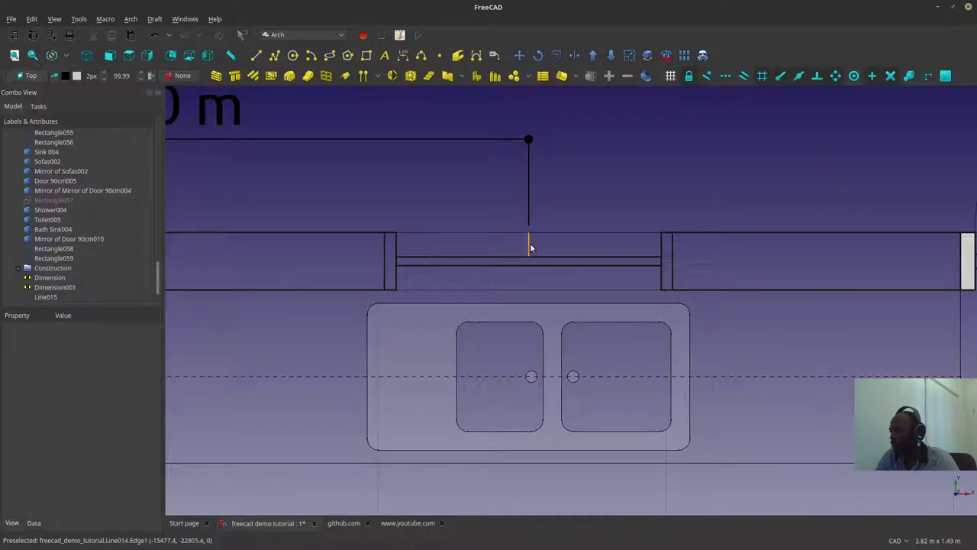
# Step: Copy the kitchen window's marker line to the midpoint of the door in the upper outer wall, using its lower end as base point
pyautogui.click(530, 247)
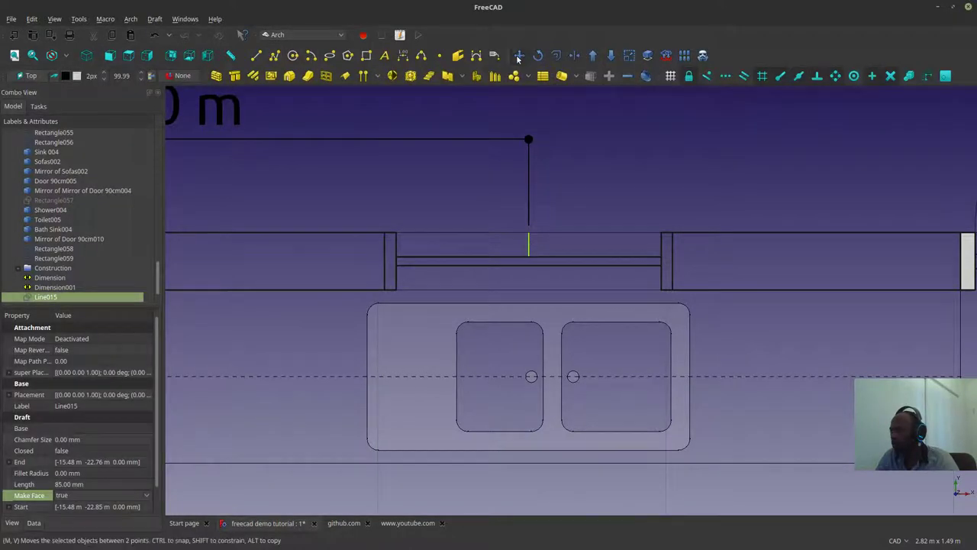
pyautogui.click(519, 57)
pyautogui.click(529, 258)
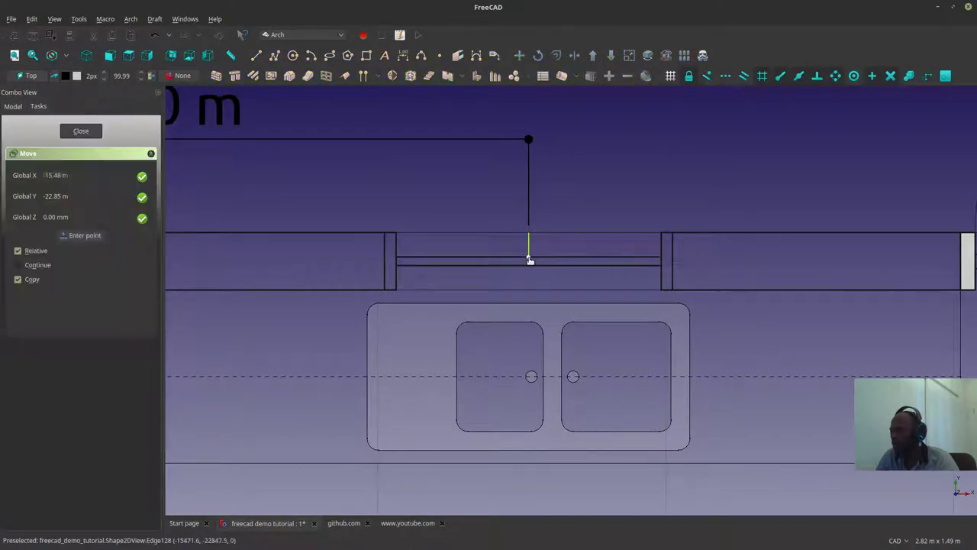
pyautogui.click(530, 260)
pyautogui.scroll(-2, 524, 258)
pyautogui.moveTo(863, 267); pyautogui.dragTo(675, 227, button='middle')
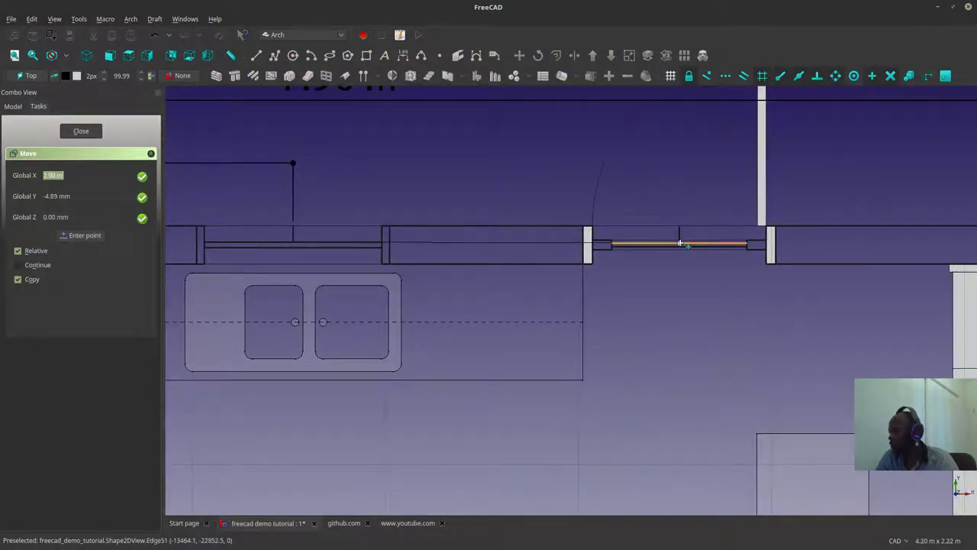
pyautogui.click(680, 245)
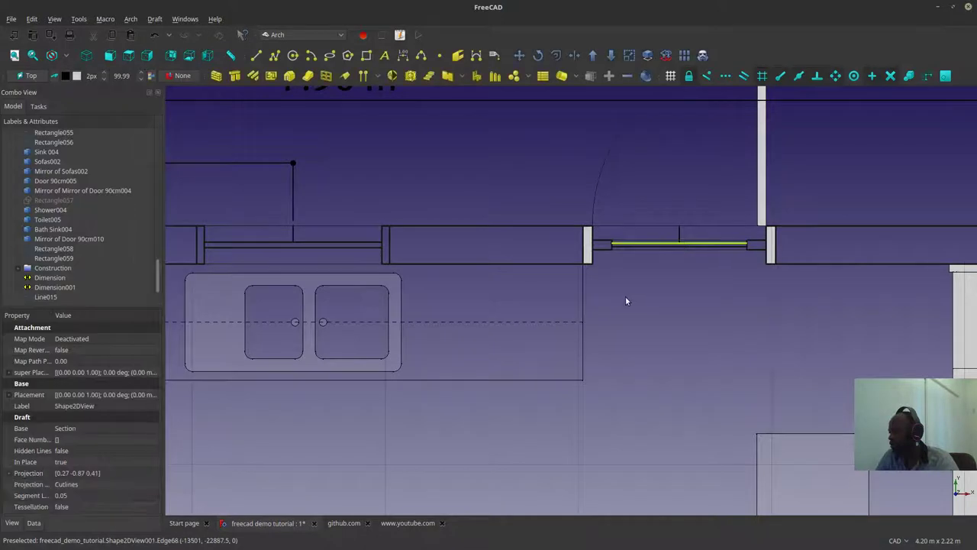
pyautogui.scroll(-3, 515, 217)
pyautogui.click(447, 212)
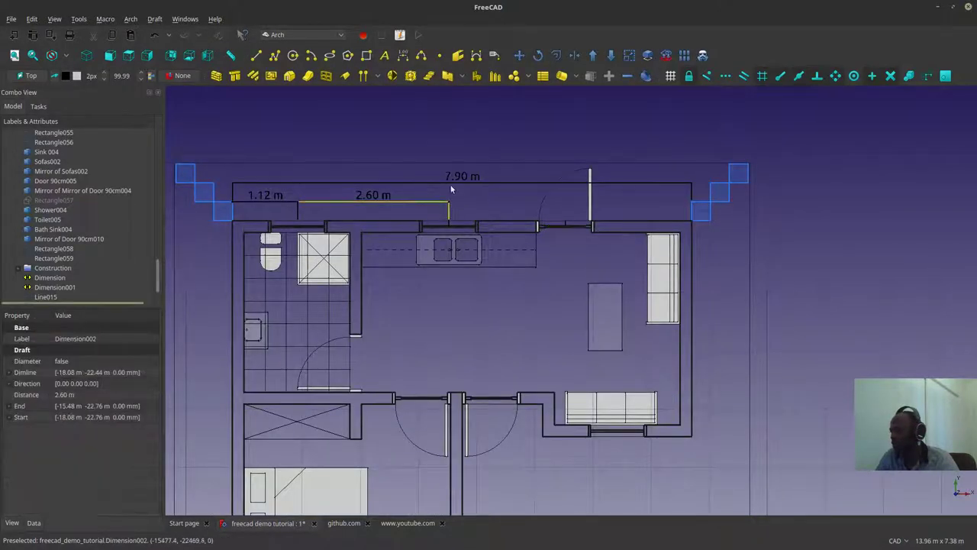
pyautogui.click(456, 122)
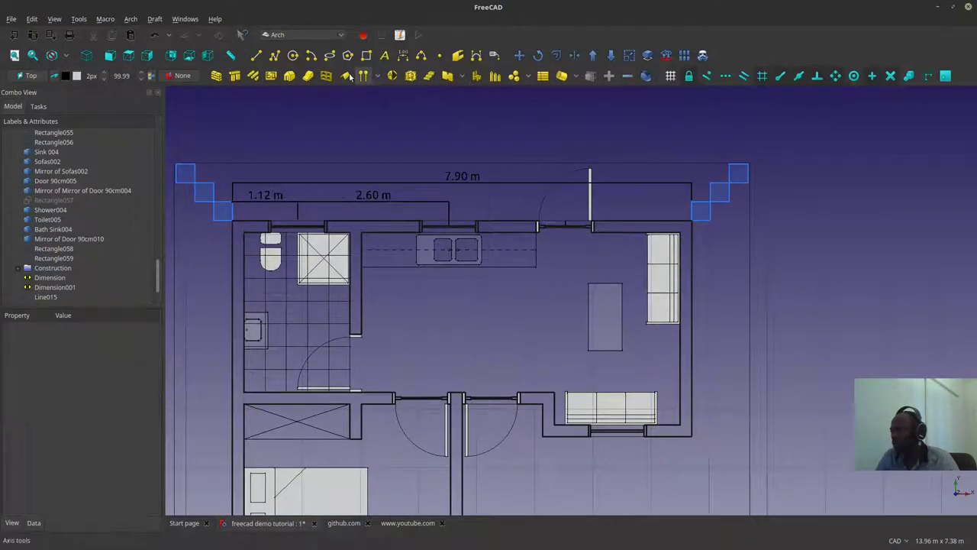
# Step: Dimension from the kitchen window's marker line to the upper door's marker line, aligned with the 2.60 m dimension line
pyautogui.click(403, 55)
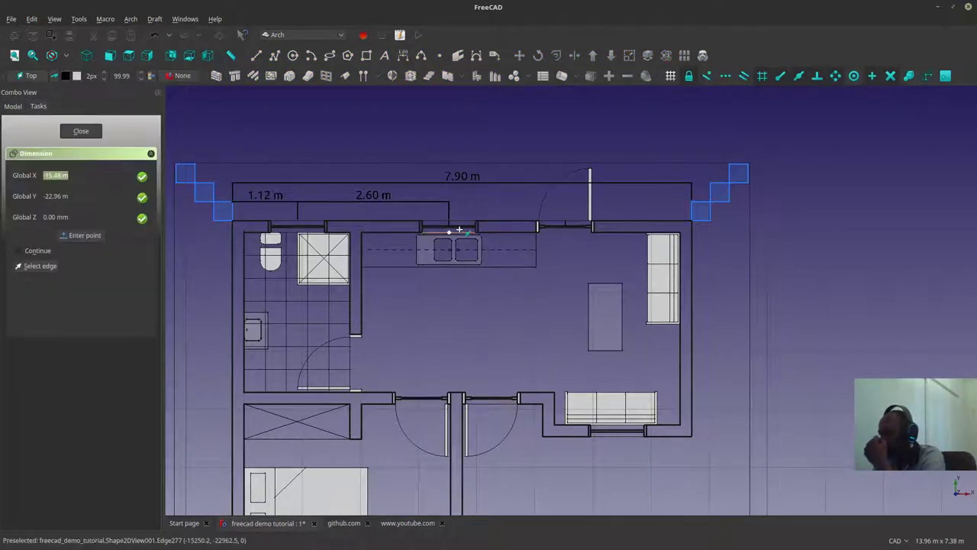
pyautogui.scroll(2, 461, 226)
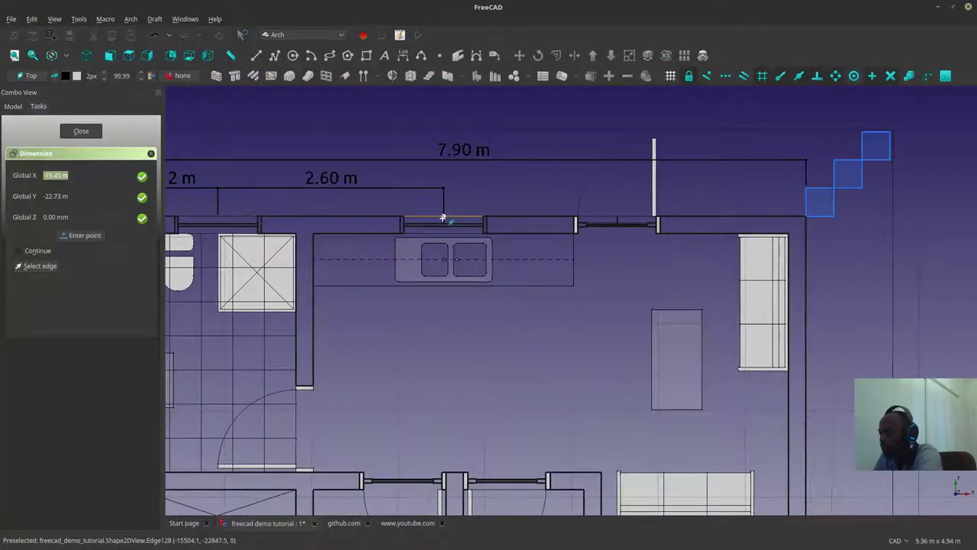
pyautogui.scroll(3, 443, 219)
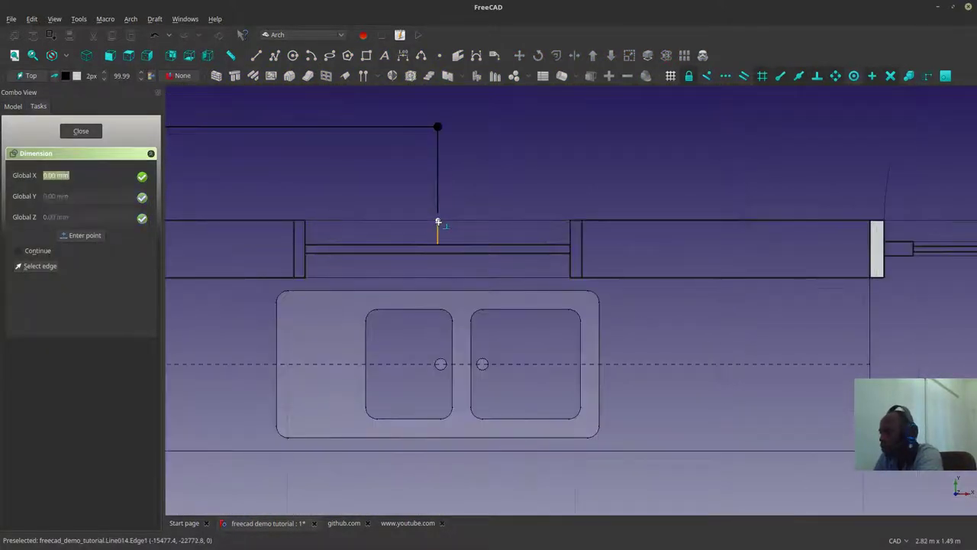
pyautogui.scroll(-5, 552, 221)
pyautogui.scroll(4, 553, 219)
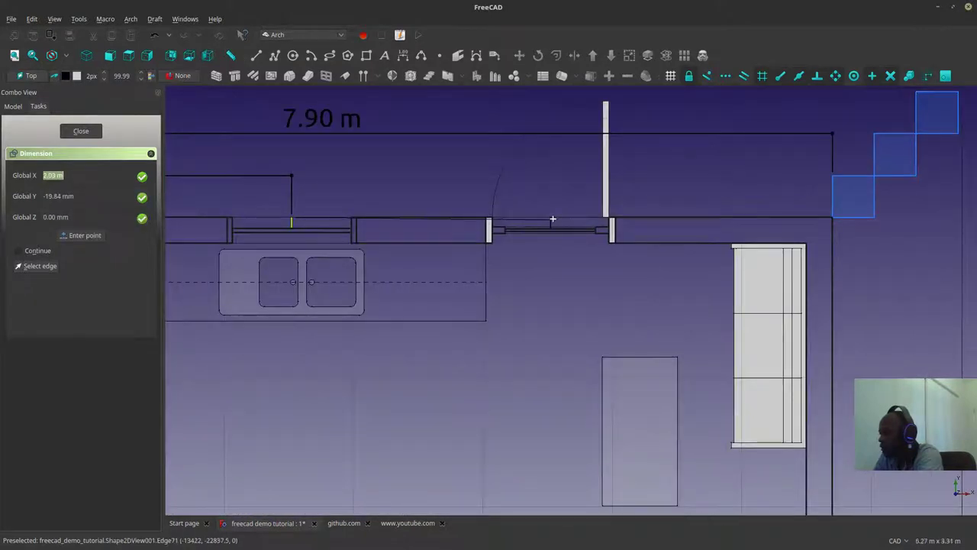
pyautogui.click(291, 175)
pyautogui.scroll(-4, 290, 174)
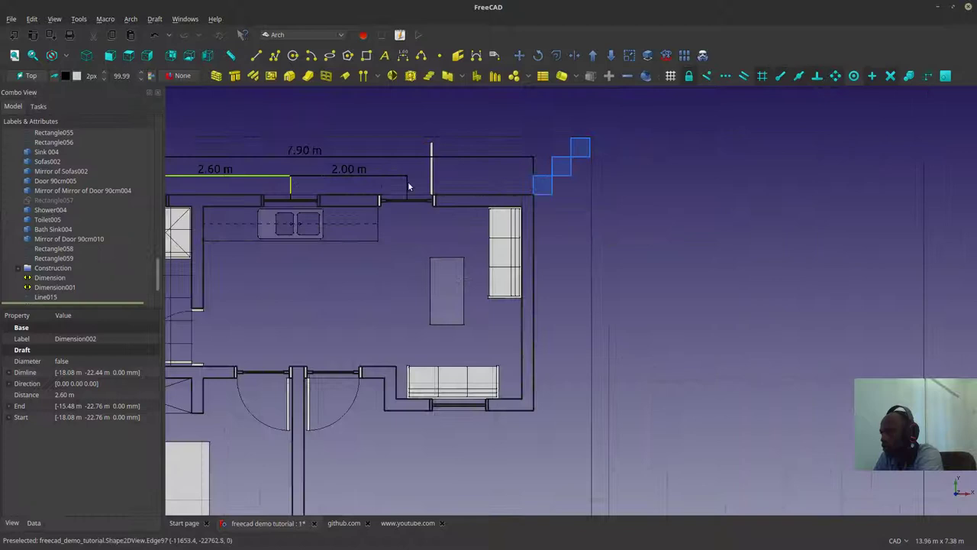
# Step: Dimension from the upper door's marker line to the house's upper-right outer corner, aligned with the other opening dimensions
pyautogui.click(403, 55)
pyautogui.scroll(2, 406, 195)
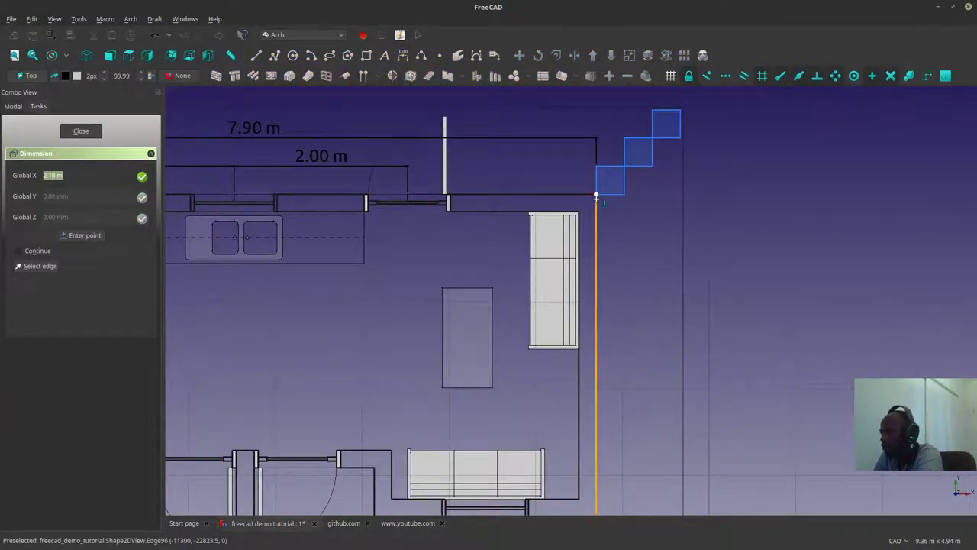
pyautogui.click(507, 177)
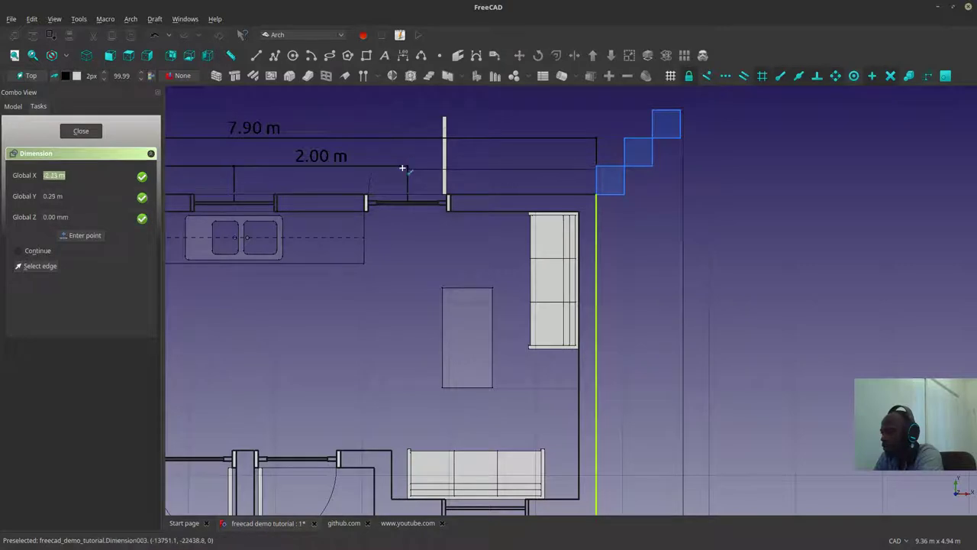
pyautogui.click(538, 171)
pyautogui.click(699, 193)
pyautogui.scroll(-2, 699, 193)
pyautogui.moveTo(699, 193); pyautogui.dragTo(871, 272, button='middle')
pyautogui.moveTo(502, 255); pyautogui.dragTo(518, 221, button='middle')
pyautogui.scroll(-3, 467, 274)
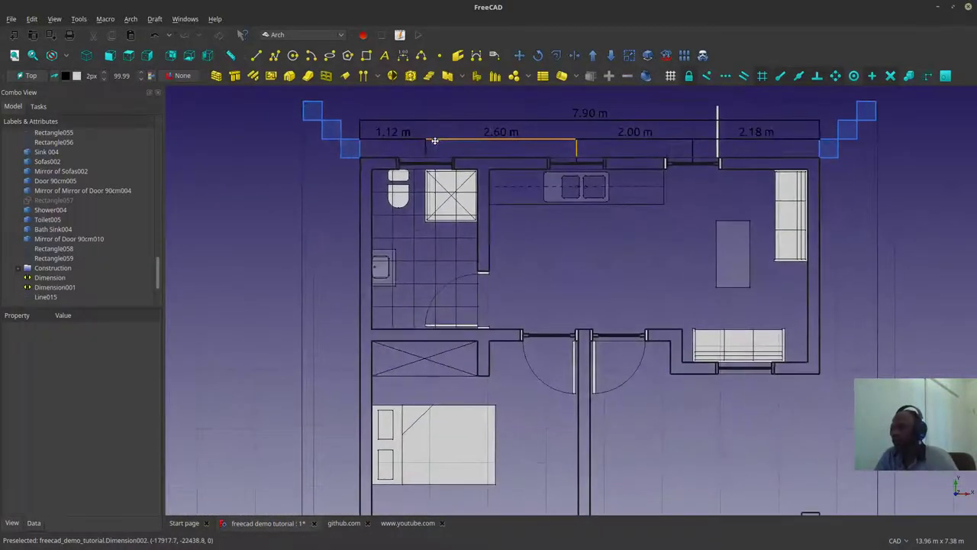
# Step: Dimension the house's full left outer wall from its lower to its upper corner, placing the line at the innermost corner squares' outer edge
pyautogui.click(402, 55)
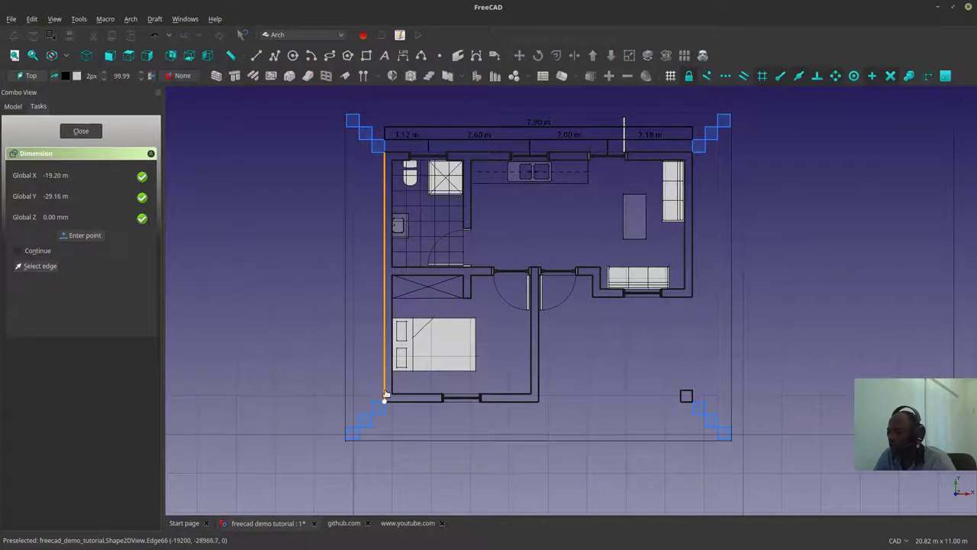
pyautogui.click(386, 395)
pyautogui.click(376, 152)
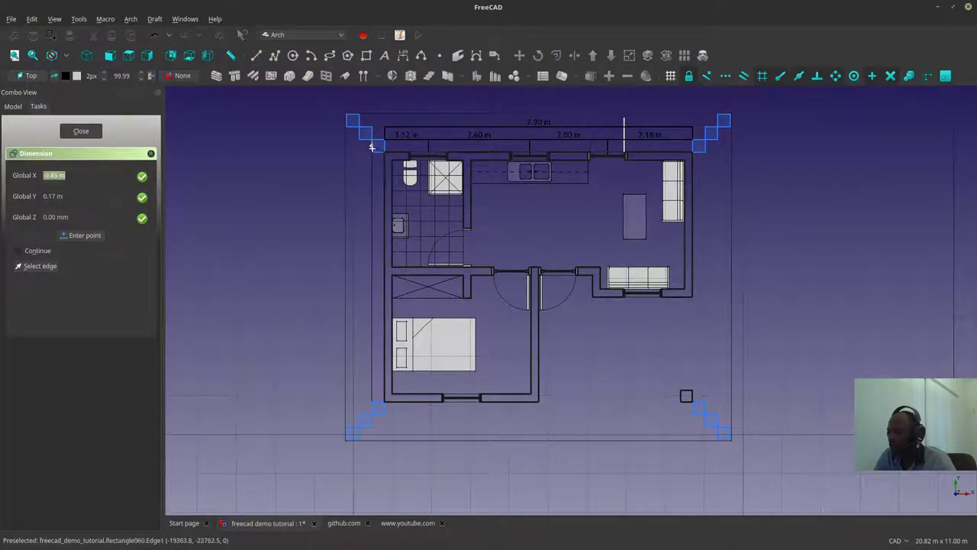
pyautogui.click(371, 160)
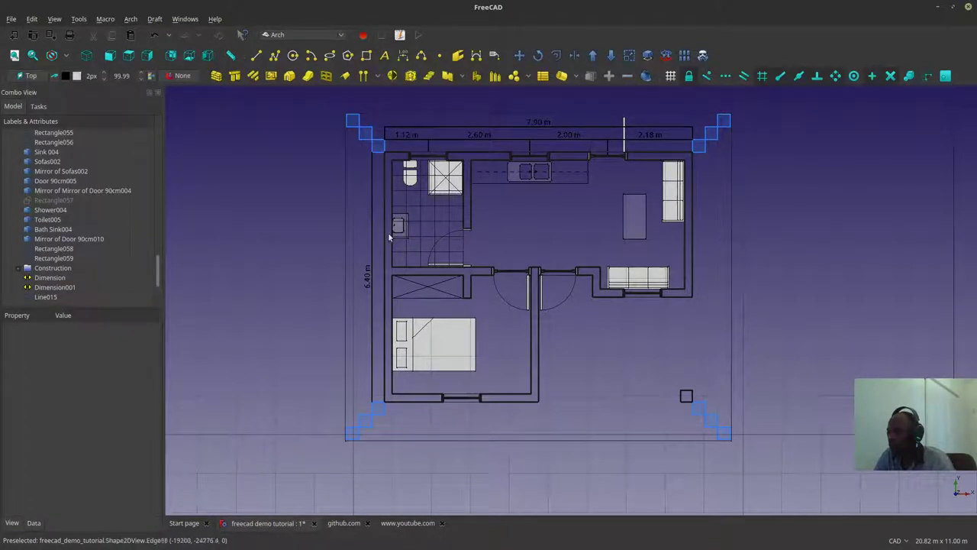
pyautogui.scroll(2, 386, 290)
pyautogui.scroll(-2, 386, 290)
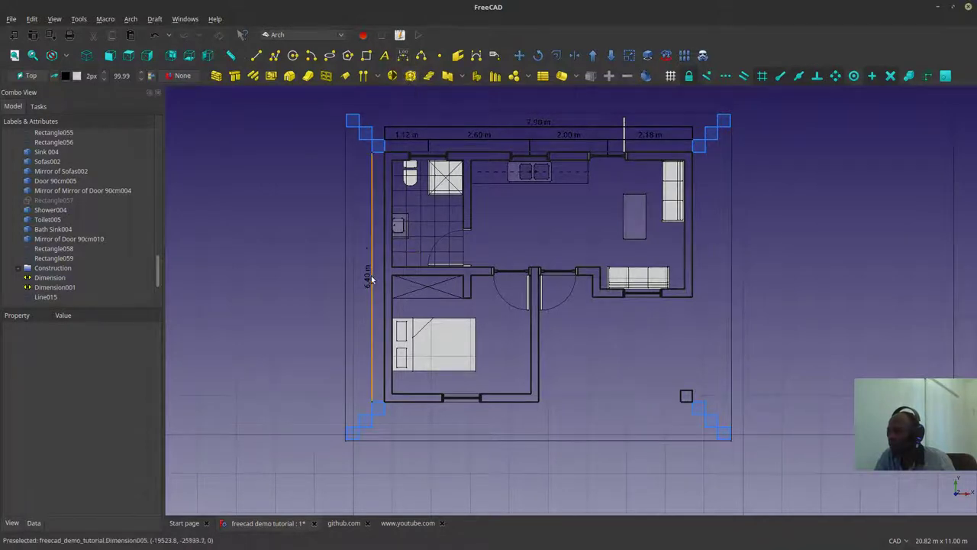
pyautogui.scroll(4, 360, 279)
pyautogui.scroll(2, 365, 274)
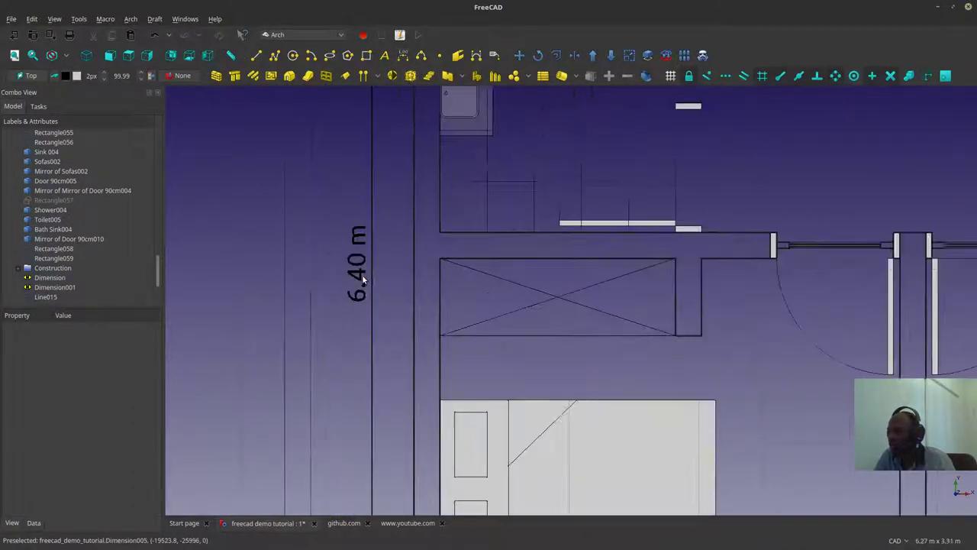
pyautogui.scroll(-6, 370, 252)
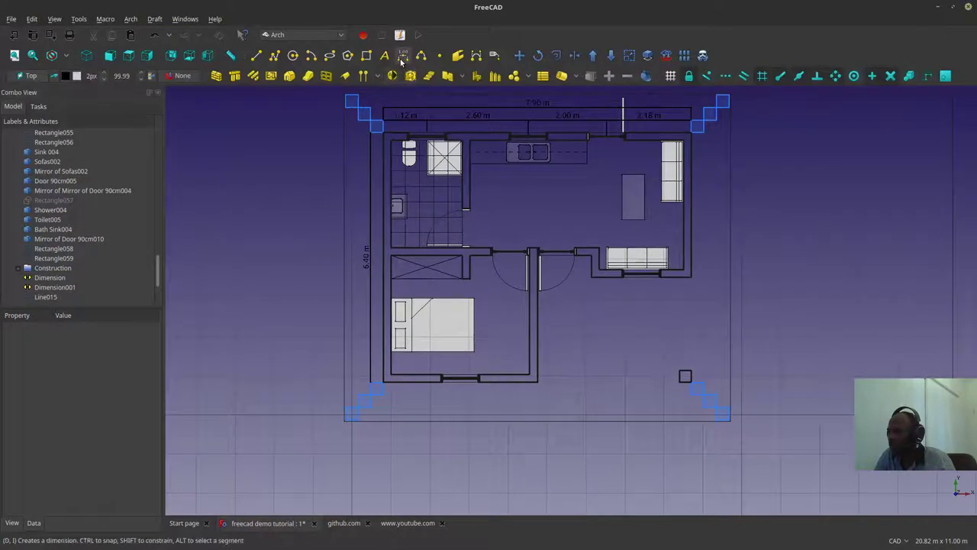
# Step: Dimension the bedroom's lower outer wall from left to right corner, placing the line level with the middle corner square's lower edge
pyautogui.click(403, 55)
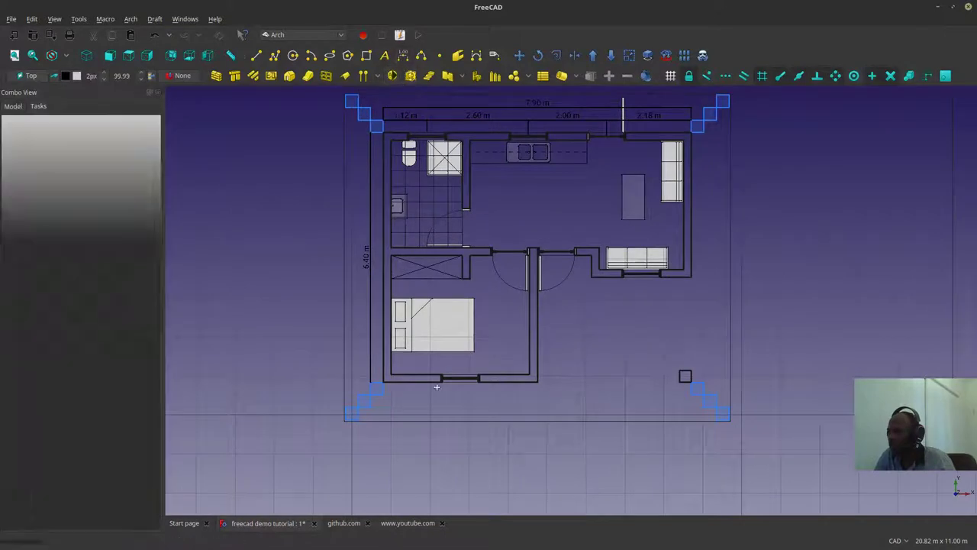
pyautogui.click(383, 378)
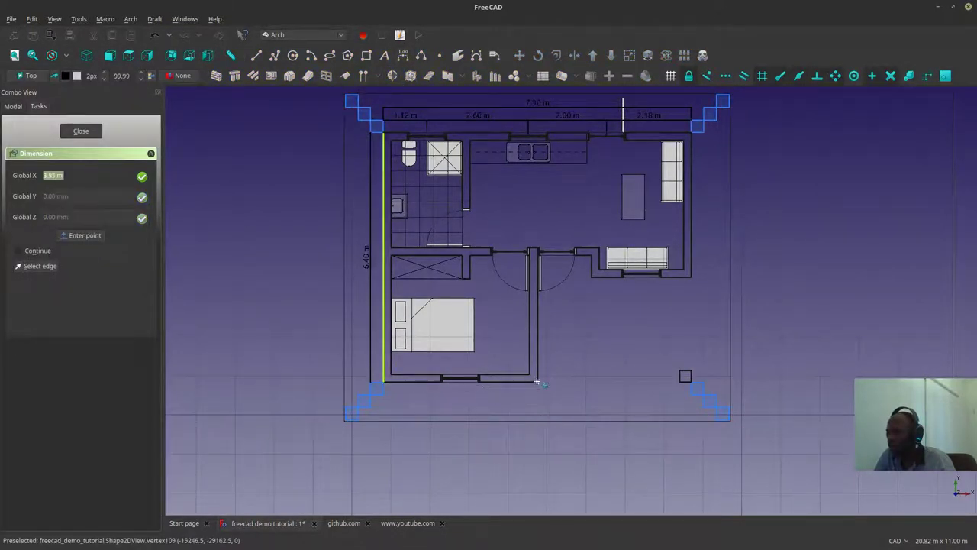
pyautogui.click(538, 377)
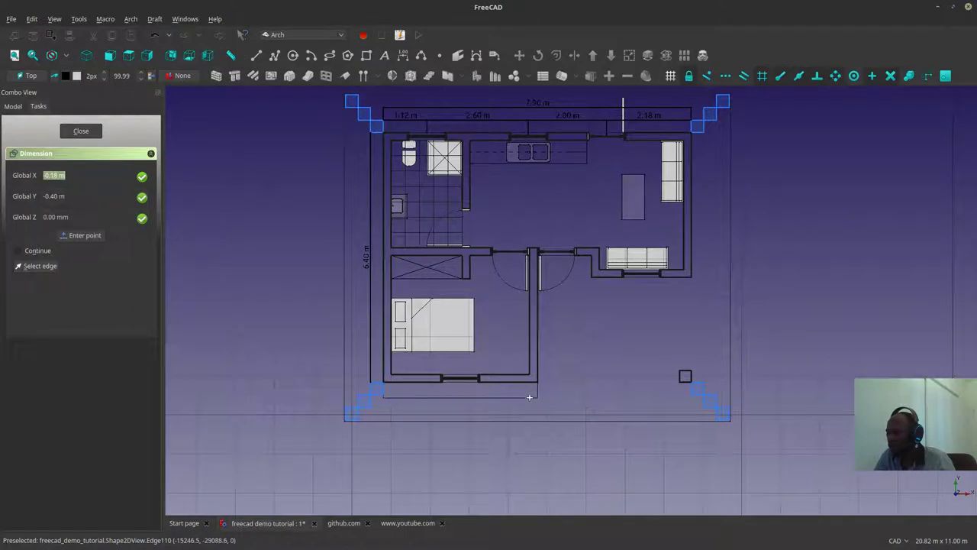
pyautogui.click(364, 406)
pyautogui.scroll(4, 444, 409)
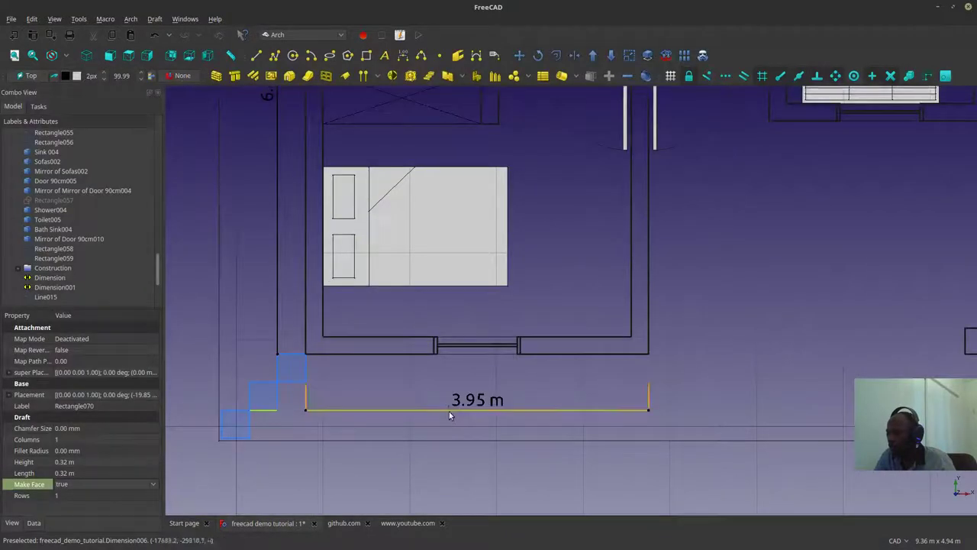
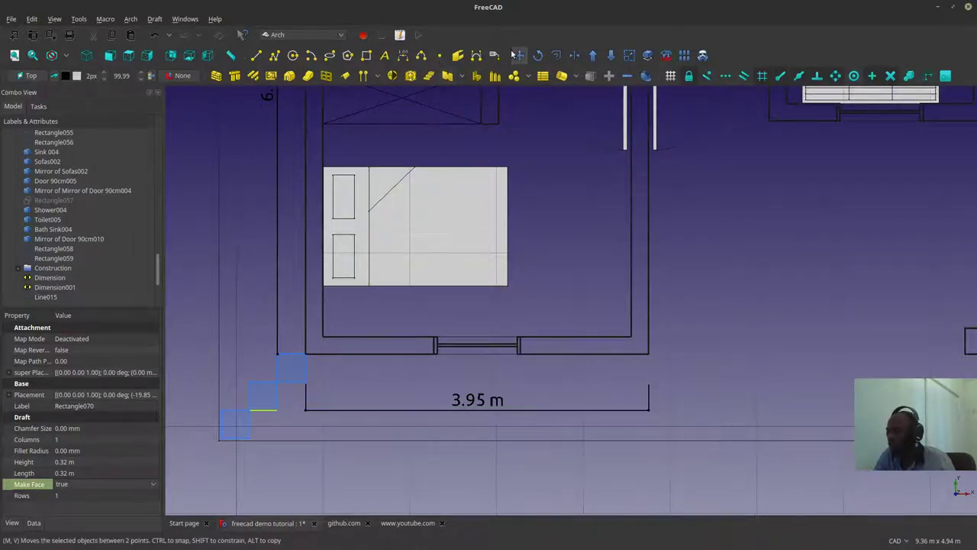
# Step: Try to dimension the bedroom's lower outer wall starting from its right corner, and delete the misplaced dimension
pyautogui.click(403, 55)
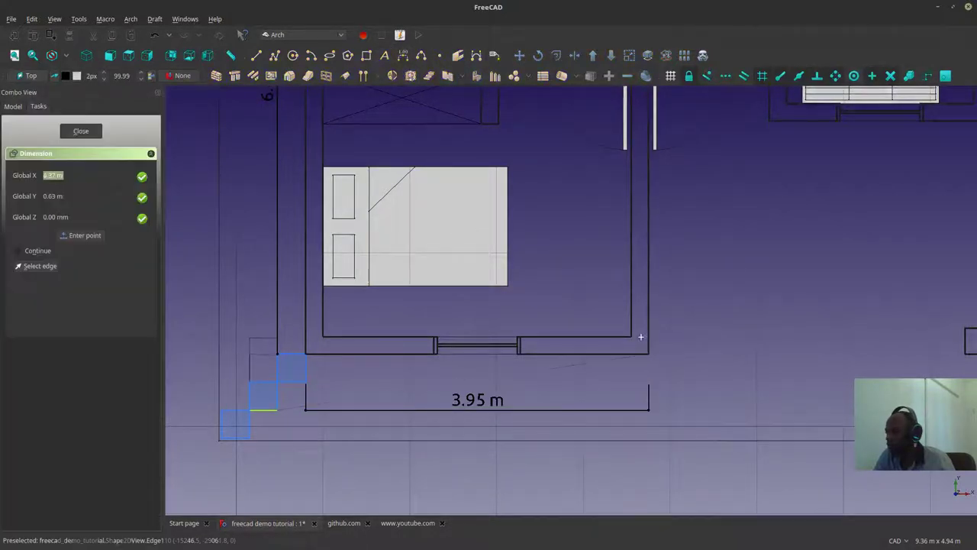
pyautogui.click(648, 345)
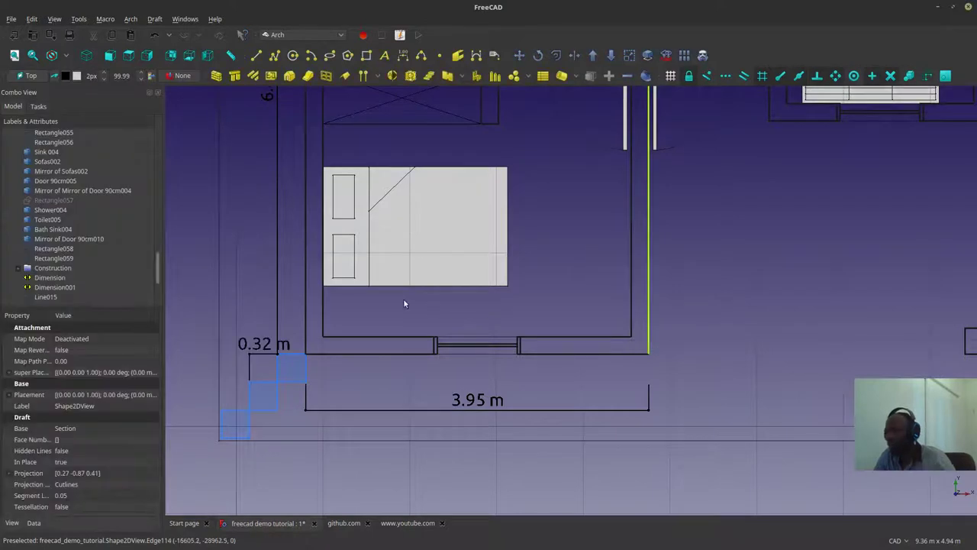
pyautogui.click(263, 354)
pyautogui.press('Delete')
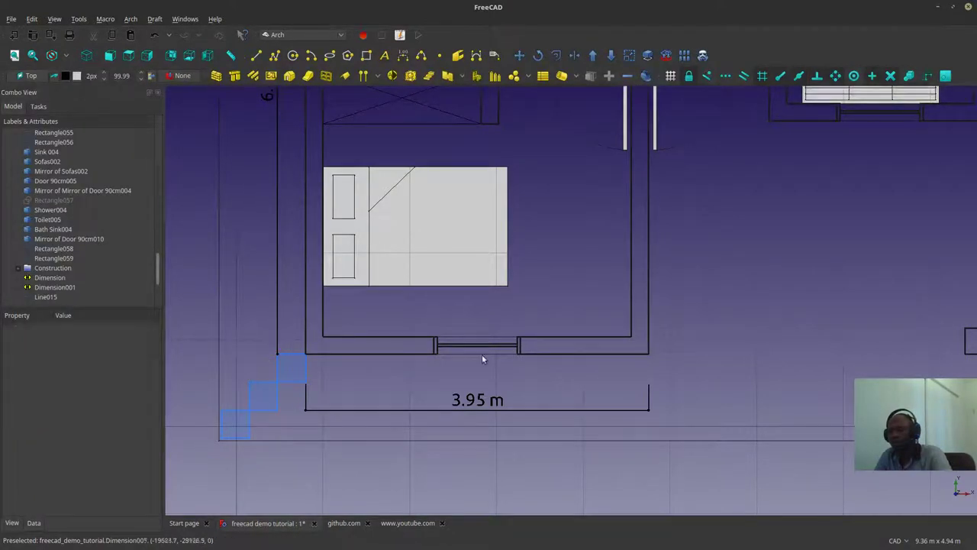
# Step: Dimension the bedroom's lower outer wall from right to left corner, placing the line inside the room below the bed
pyautogui.click(412, 58)
pyautogui.click(648, 349)
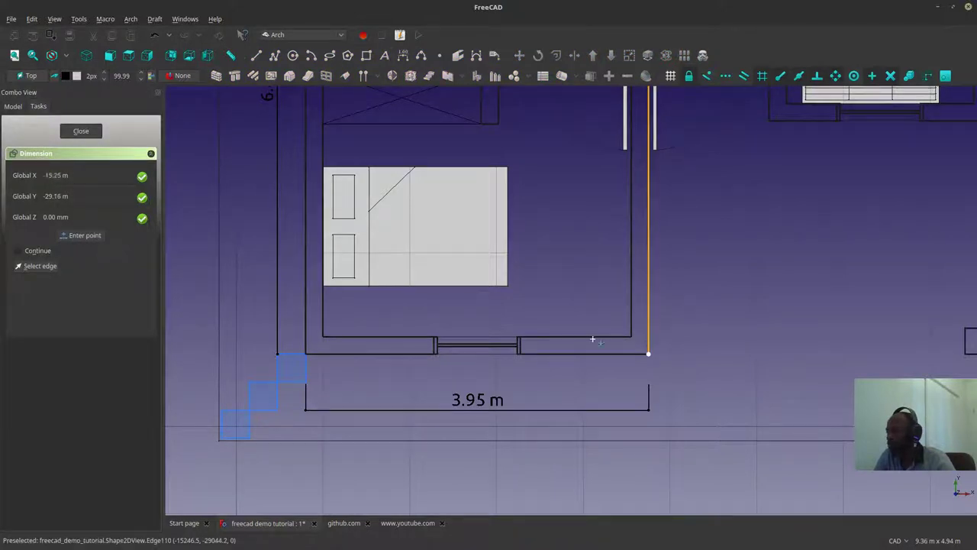
pyautogui.click(352, 312)
pyautogui.click(360, 304)
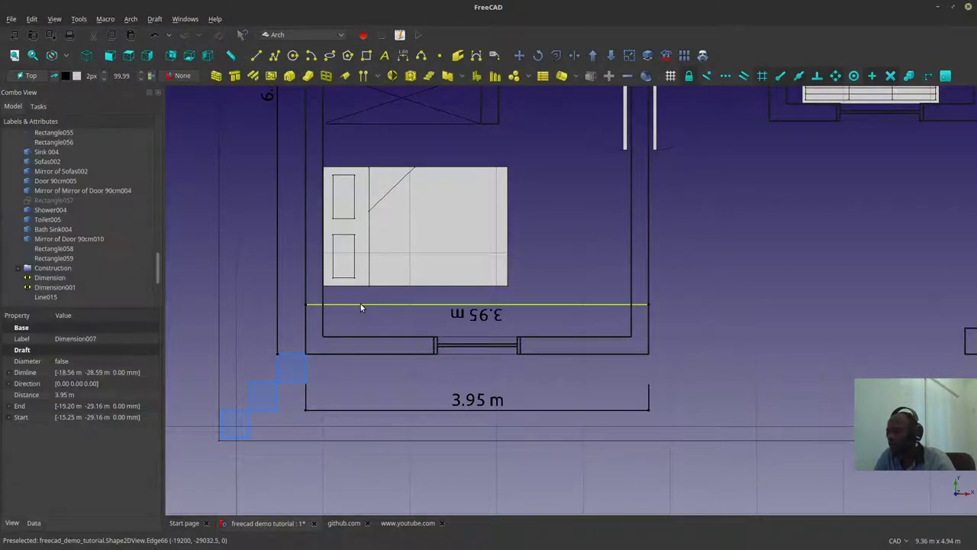
# Step: Set Flip Text to true for the dimension inside the bedroom, and delete that dimension
pyautogui.click(538, 299)
pyautogui.click(538, 303)
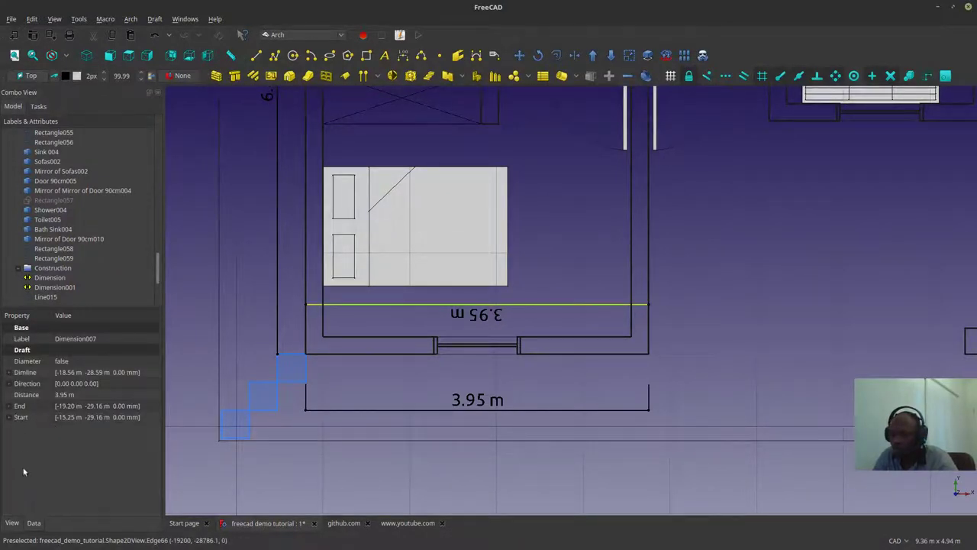
pyautogui.click(15, 524)
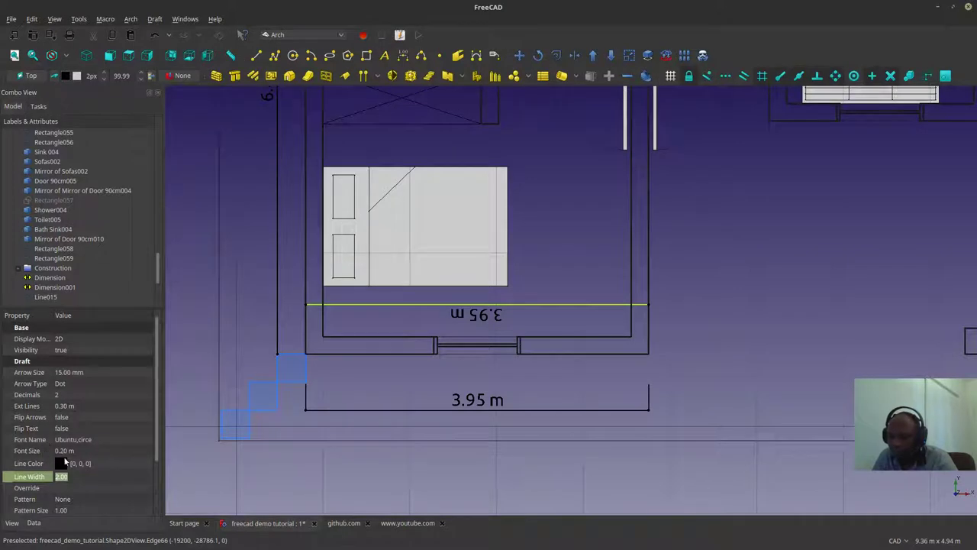
pyautogui.click(76, 430)
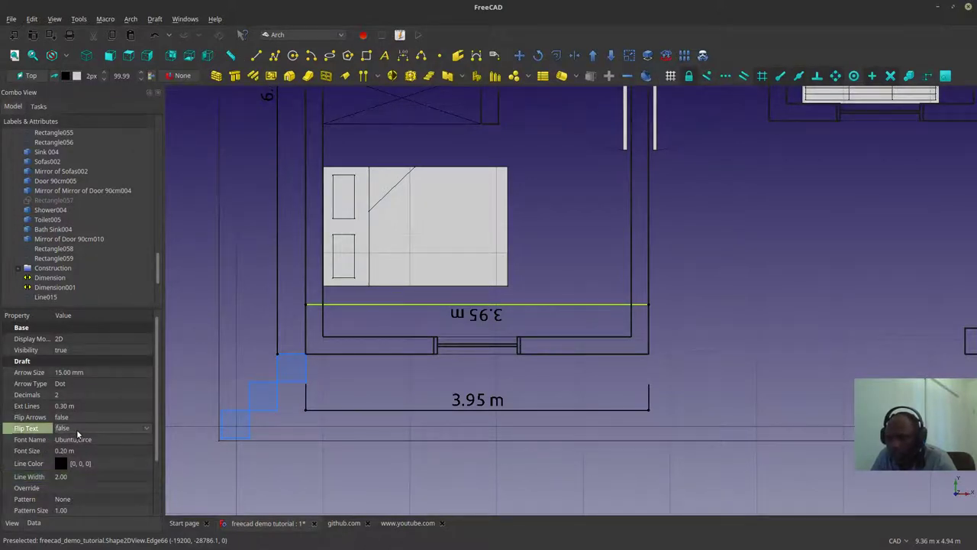
pyautogui.click(78, 429)
pyautogui.click(68, 446)
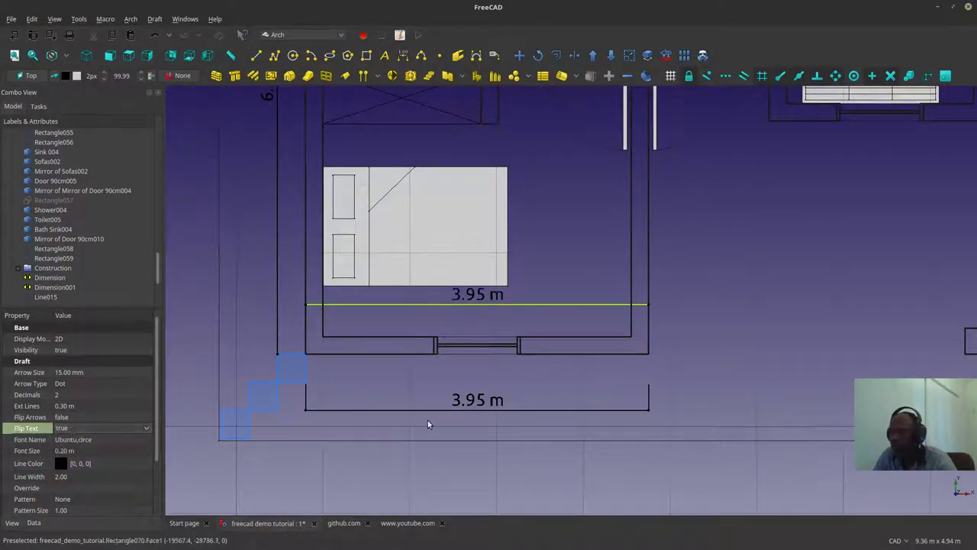
pyautogui.click(472, 457)
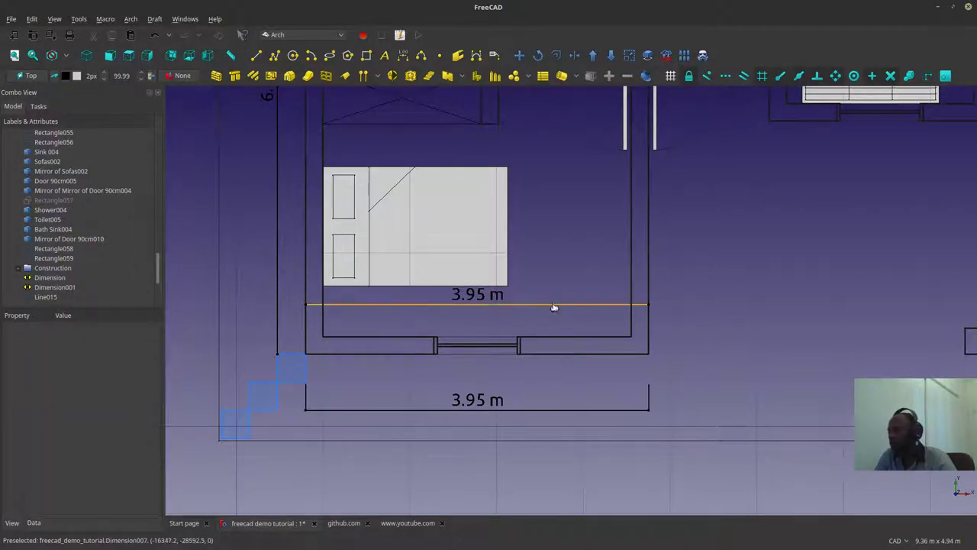
pyautogui.click(554, 305)
pyautogui.press('Delete')
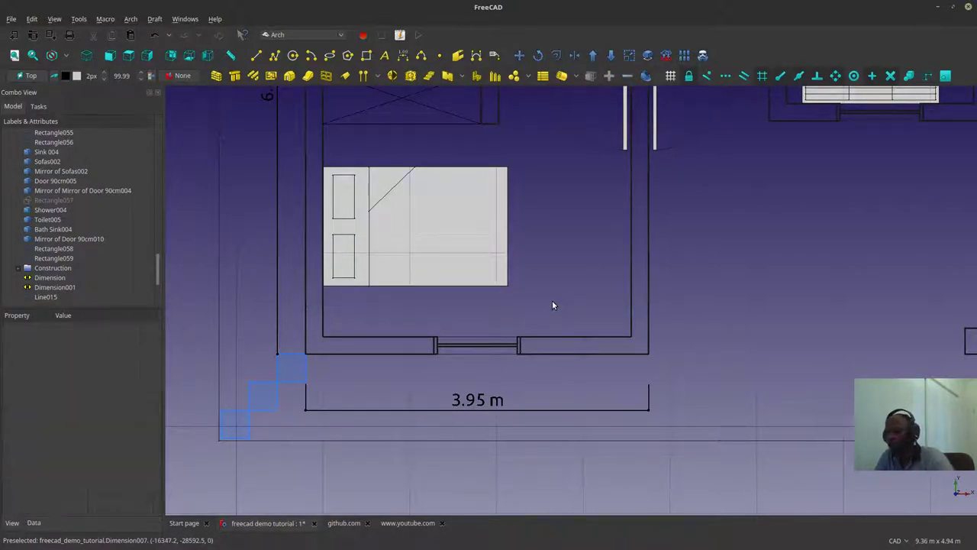
# Step: Dimension the horizontal gap from the bedroom's lower right outer corner to the entrance recess's right wall, aligned with the bedroom wall's dimension line
pyautogui.scroll(-2, 405, 355)
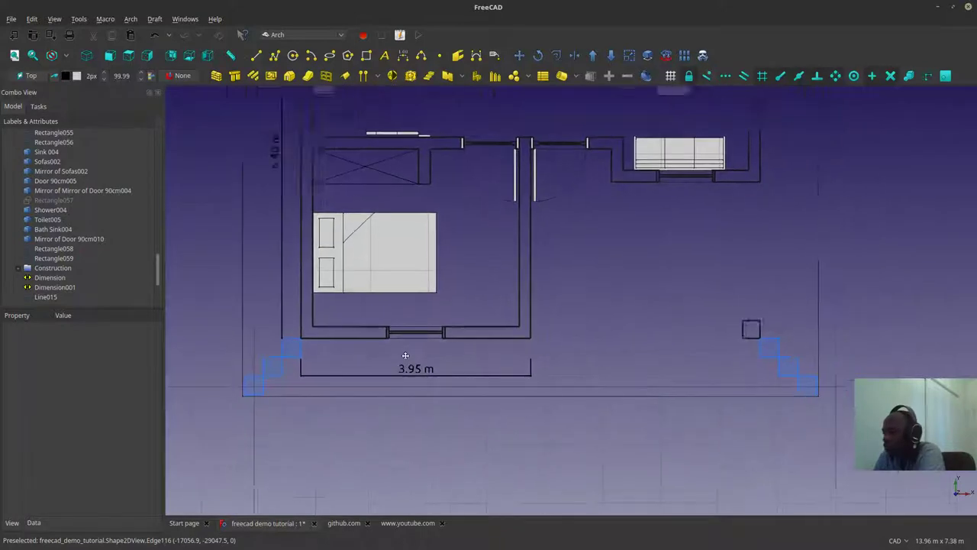
pyautogui.moveTo(405, 355); pyautogui.dragTo(364, 383, button='middle')
pyautogui.click(403, 55)
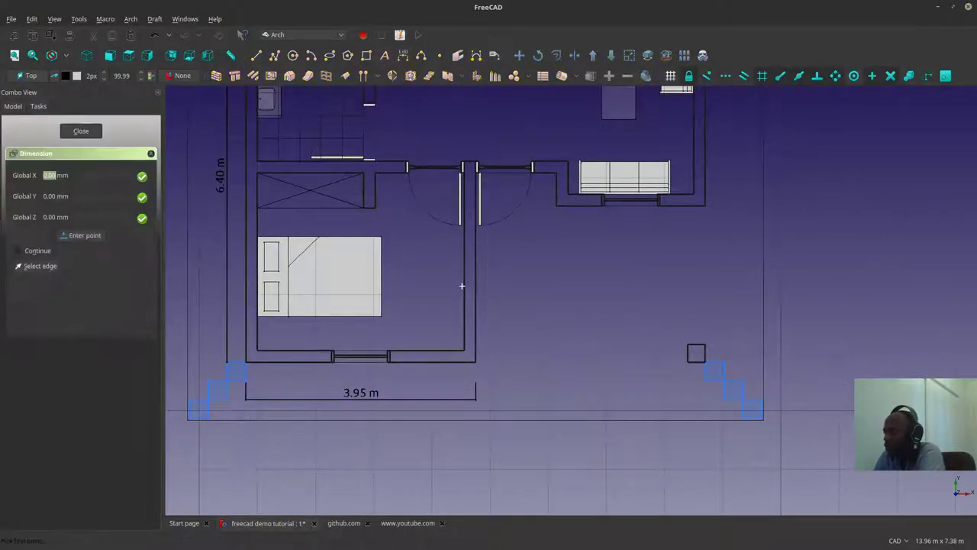
pyautogui.click(475, 352)
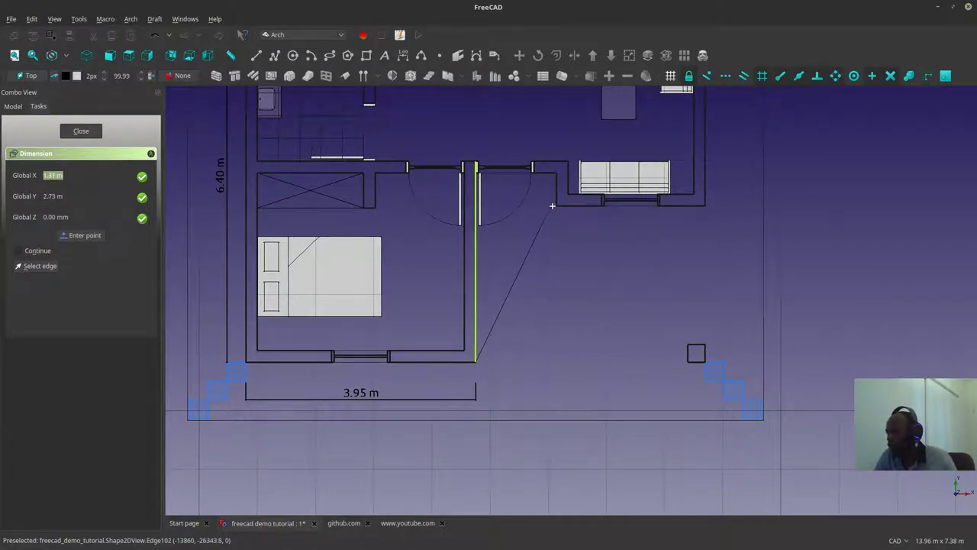
pyautogui.press('shift')
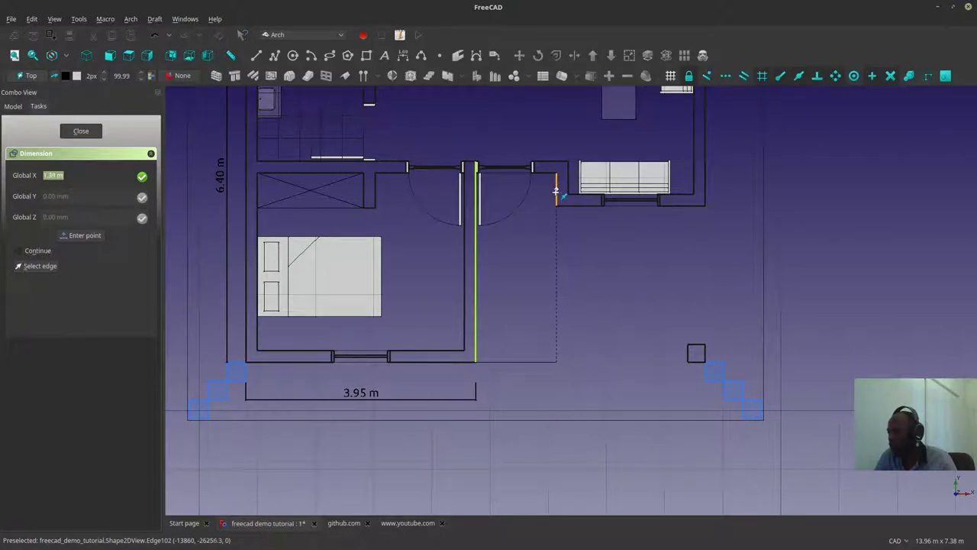
pyautogui.click(556, 192)
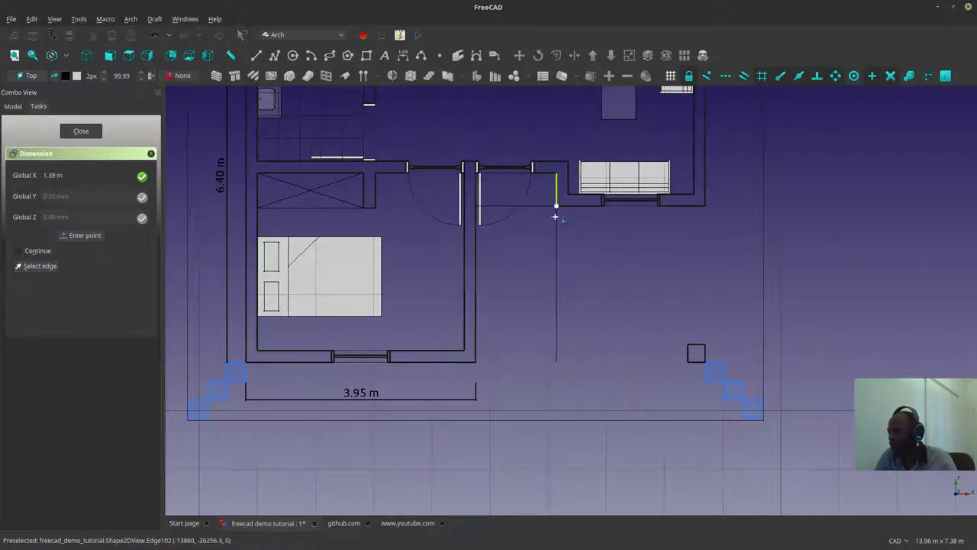
pyautogui.click(460, 397)
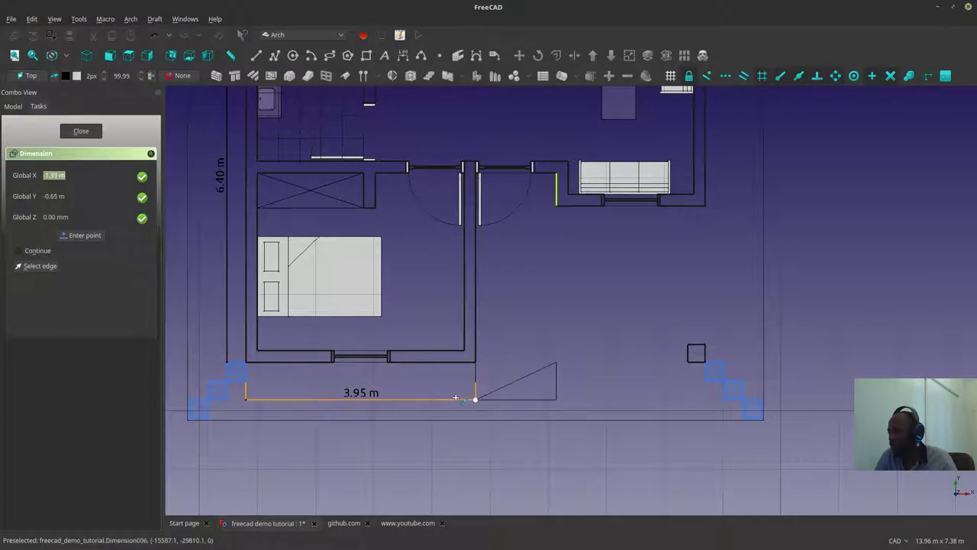
pyautogui.click(456, 398)
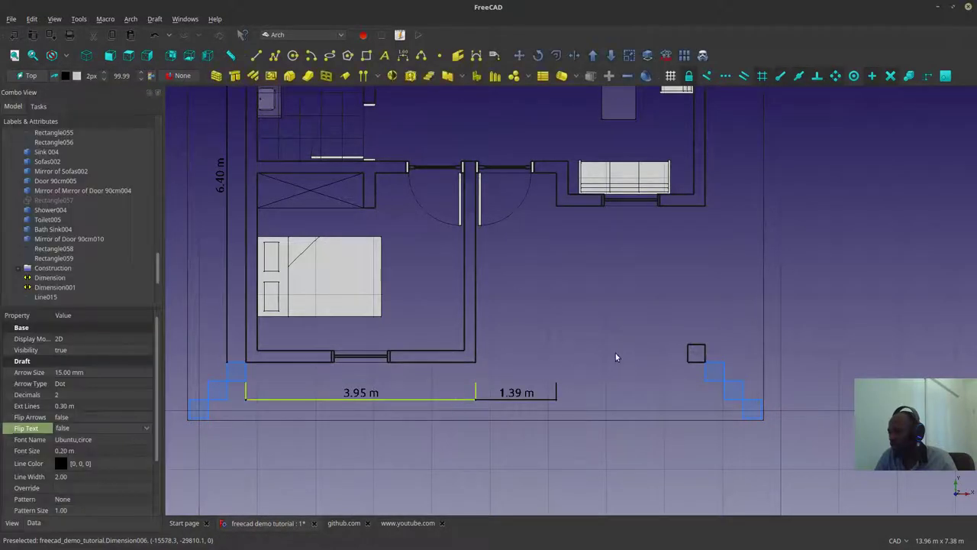
# Step: Dimension the living room's lower outer wall from the entrance recess to the right corner, aligned with the neighbouring dimension line
pyautogui.click(403, 55)
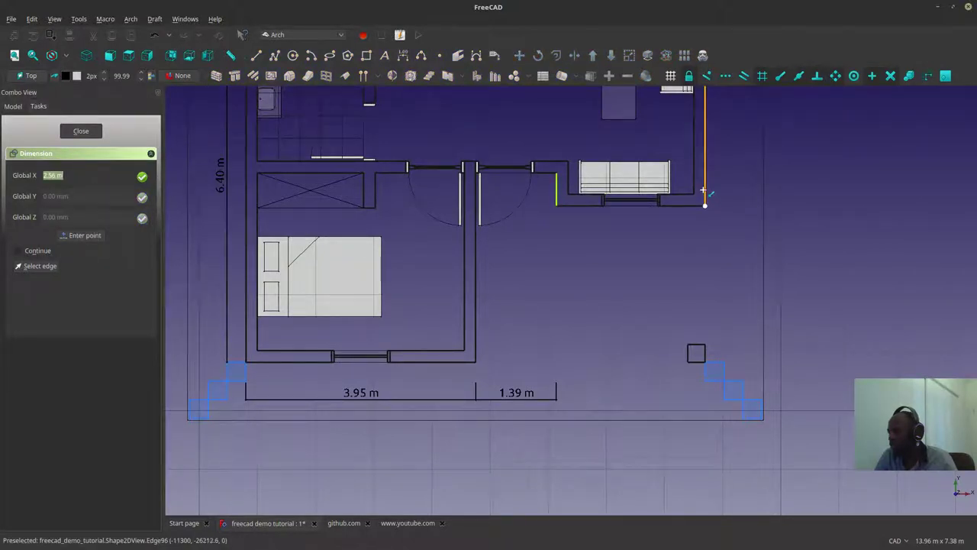
pyautogui.click(703, 190)
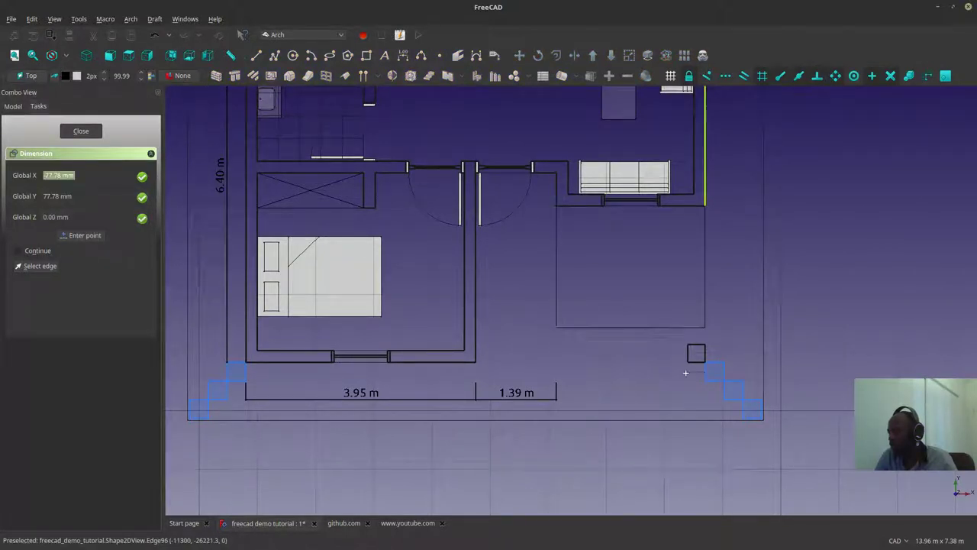
pyautogui.click(545, 398)
# Step: Dimension the overall lower width from the bedroom's left outer corner to the column's right corner, level with the outermost corner square's lower edge
pyautogui.moveTo(524, 288); pyautogui.dragTo(539, 271, button='middle')
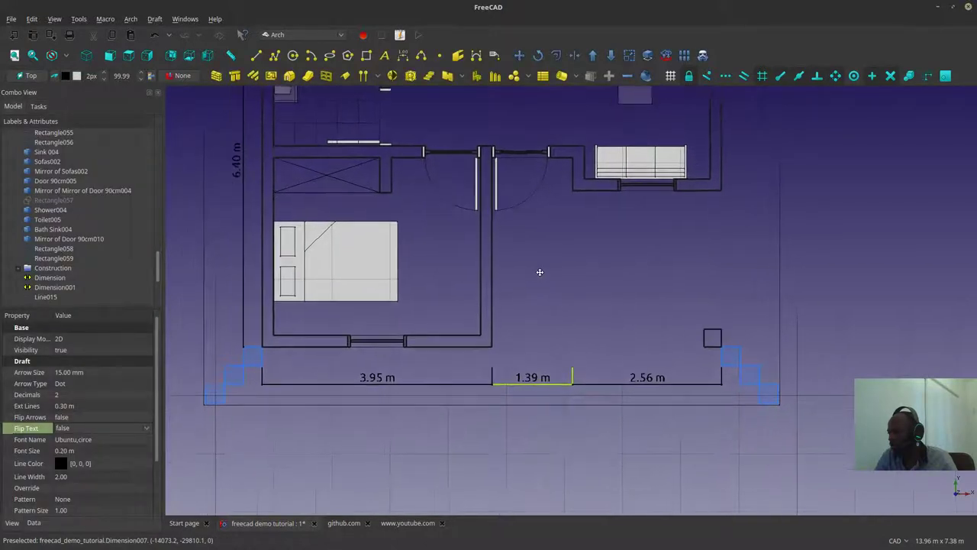
pyautogui.click(516, 131)
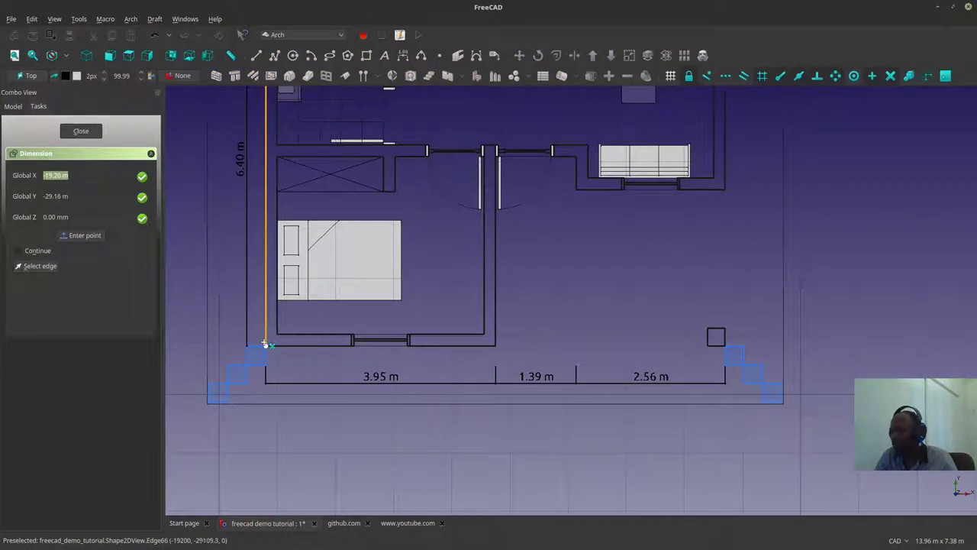
pyautogui.click(411, 363)
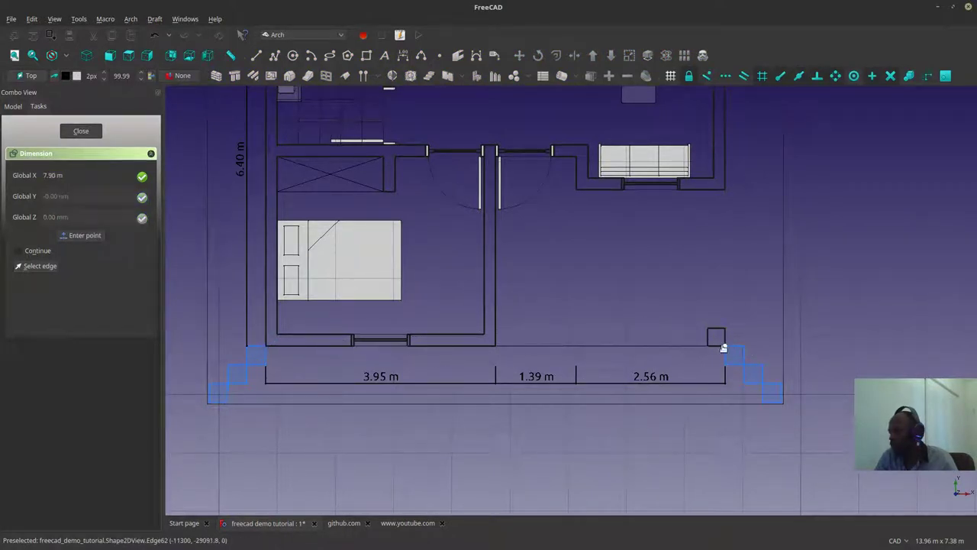
pyautogui.click(723, 348)
pyautogui.click(761, 397)
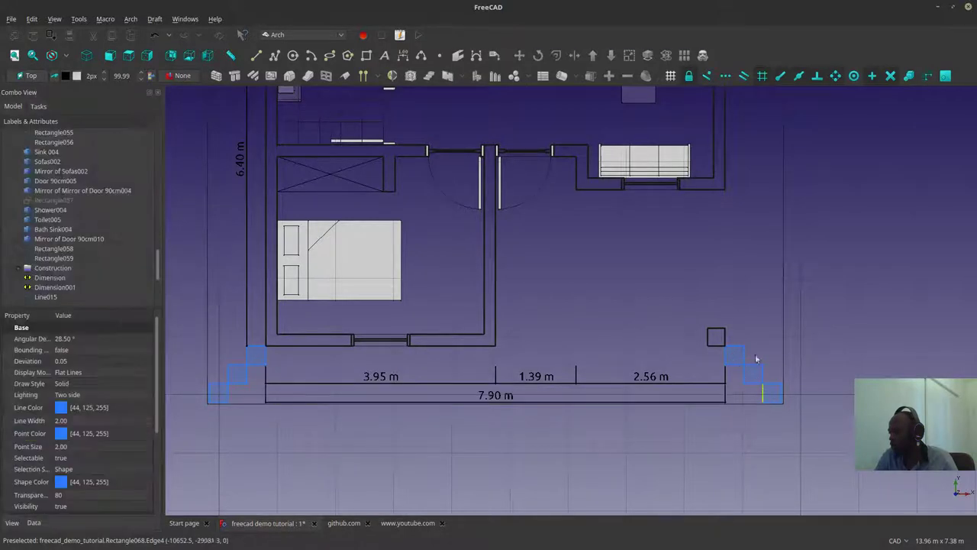
# Step: Draw a short vertical centre line from the bedroom window pane's midpoint to the outer wall face
pyautogui.scroll(-4, 715, 305)
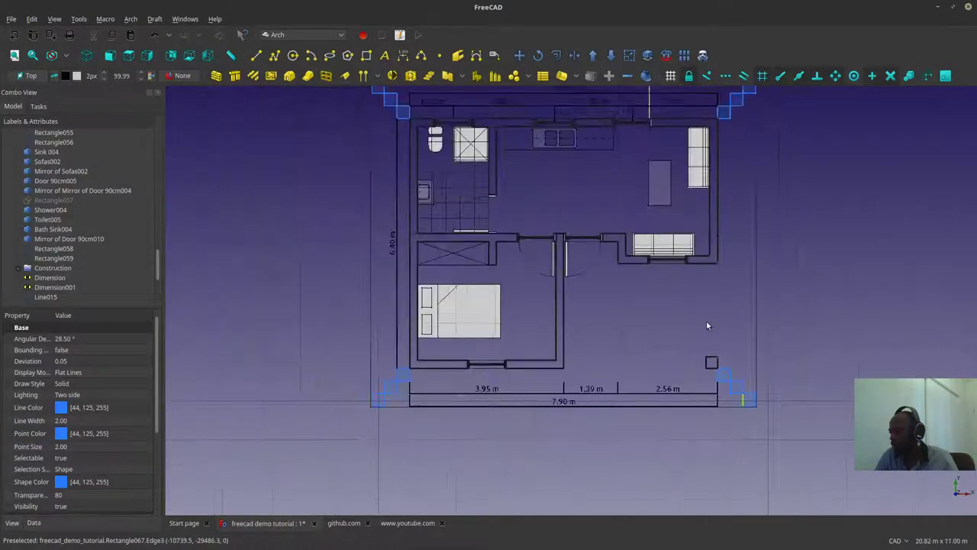
pyautogui.scroll(4, 660, 329)
pyautogui.scroll(2, 474, 244)
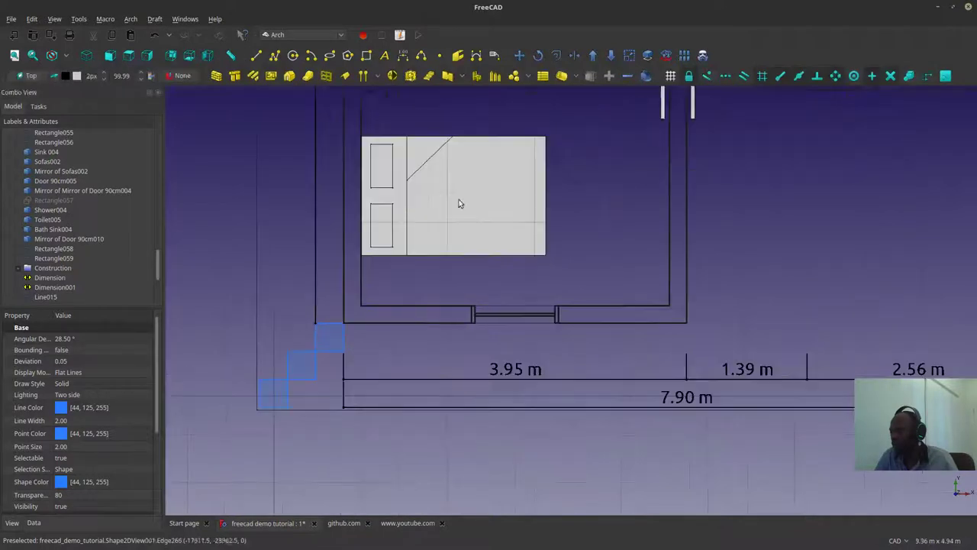
pyautogui.scroll(2, 458, 229)
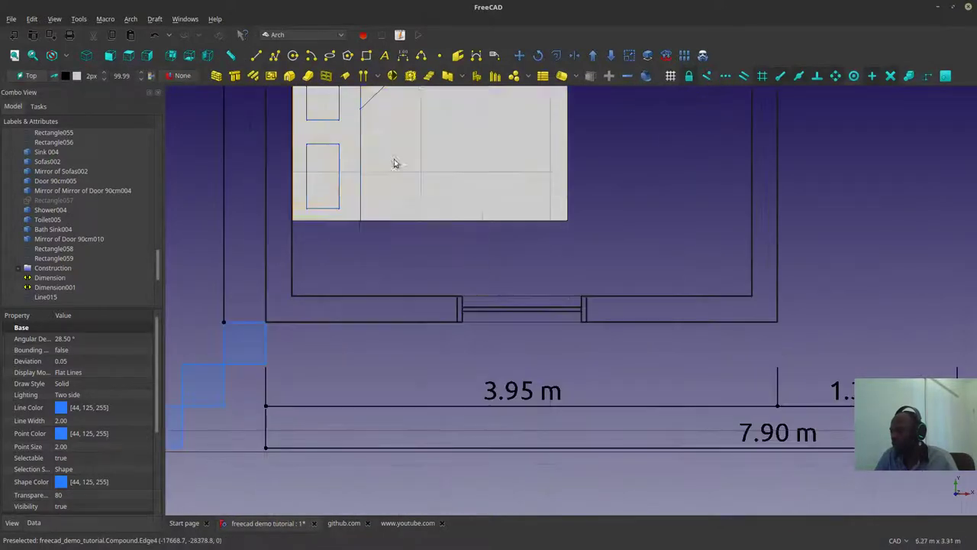
pyautogui.click(255, 55)
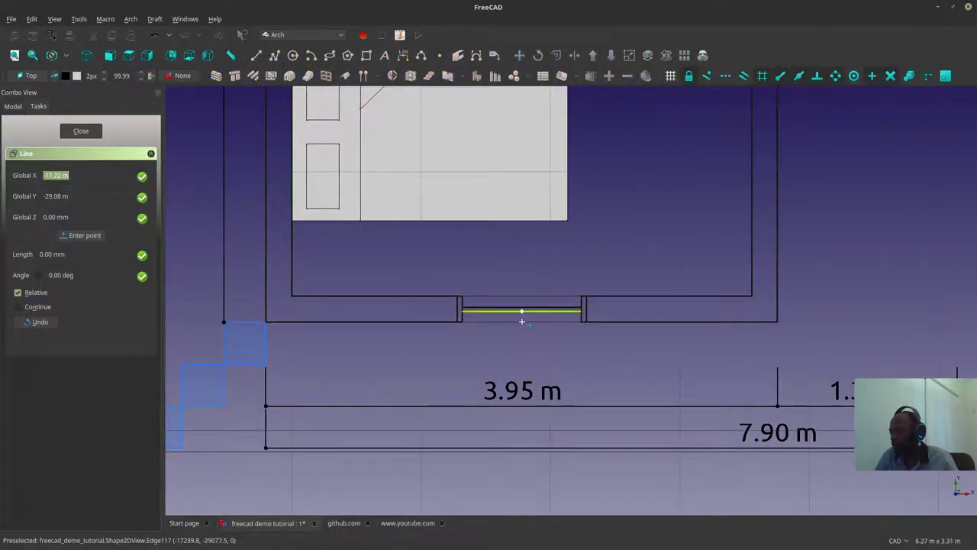
pyautogui.press('Escape')
# Step: Draw a short vertical centre line at the entrance door, ending at the midpoint of the opening's outer edge
pyautogui.scroll(-5, 520, 320)
pyautogui.scroll(2, 633, 319)
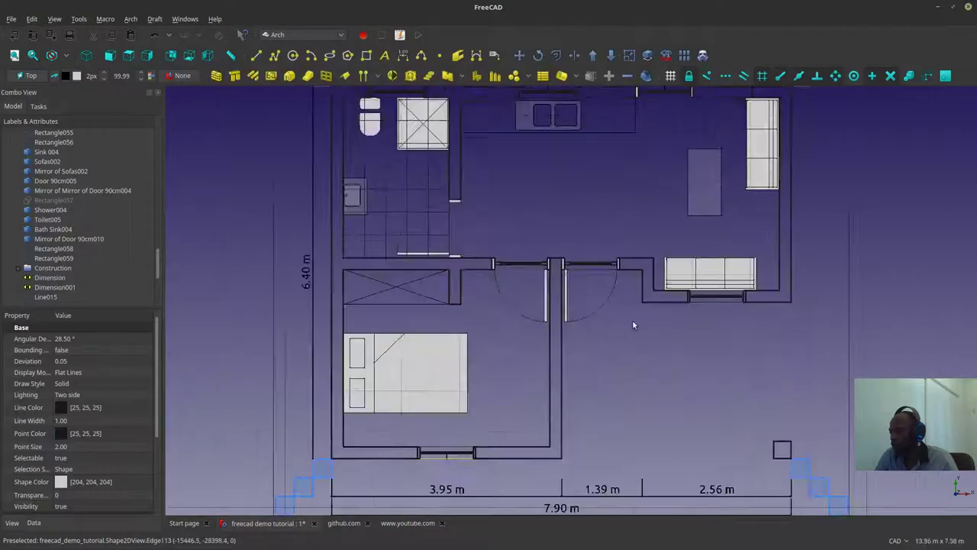
pyautogui.scroll(1, 570, 250)
pyautogui.scroll(-1, 571, 250)
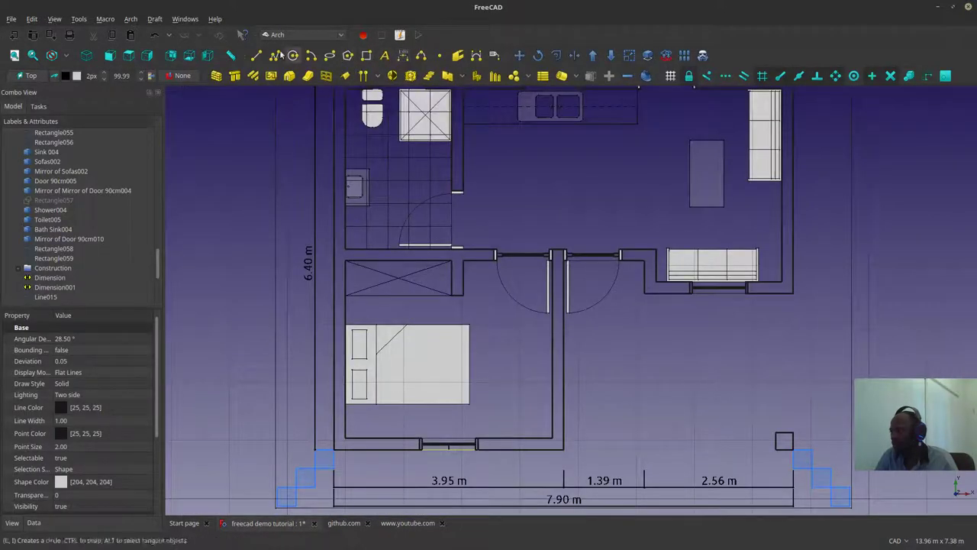
pyautogui.click(255, 55)
pyautogui.scroll(2, 594, 258)
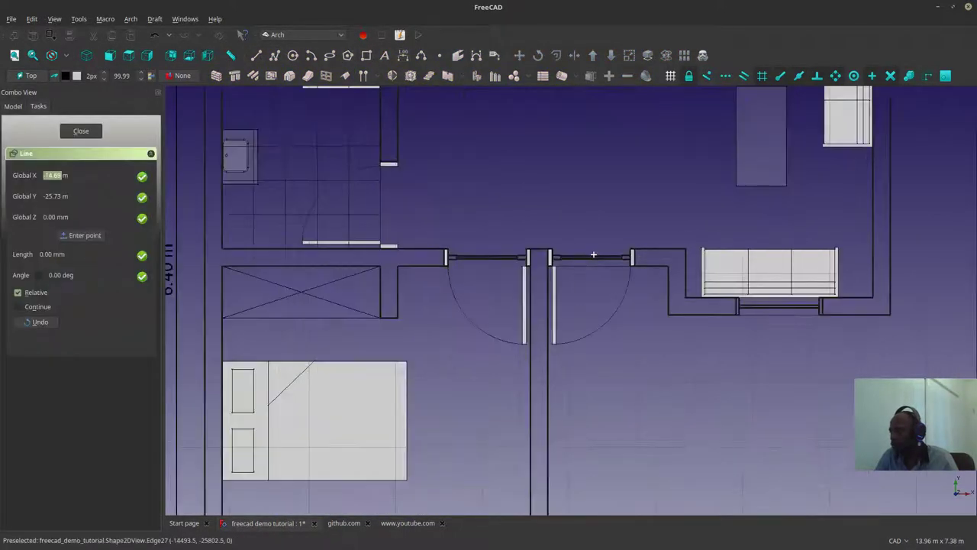
pyautogui.scroll(3, 594, 254)
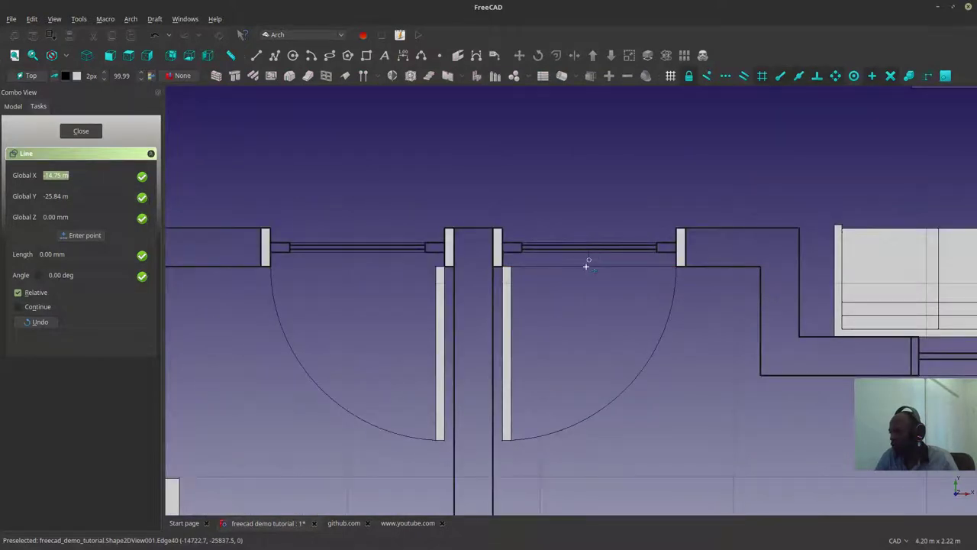
pyautogui.click(588, 266)
# Step: Draw an 85 mm vertical centre line from the living room's lower window pane midpoint to the outer wall face
pyautogui.scroll(-4, 587, 266)
pyautogui.moveTo(729, 326); pyautogui.dragTo(553, 305, button='middle')
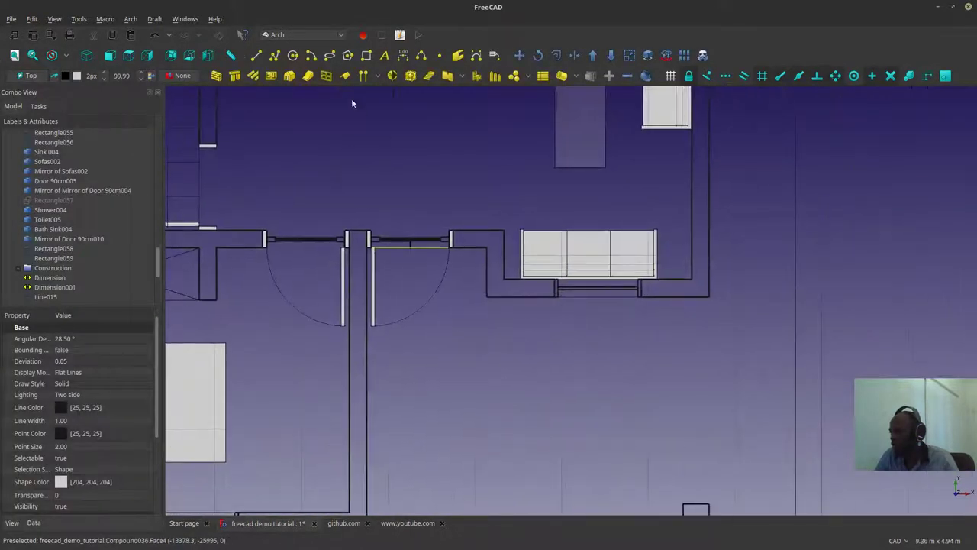
pyautogui.scroll(2, 602, 302)
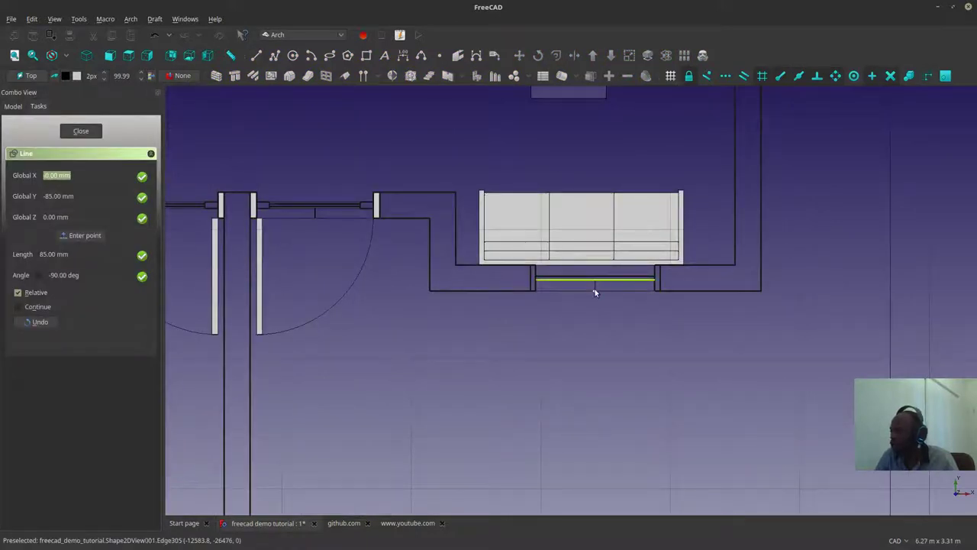
pyautogui.press('Escape')
# Step: Try to dimension from the bedroom's lower left outer corner with the living room window edge still selected, and delete the misplaced dimension
pyautogui.scroll(-5, 611, 333)
pyautogui.moveTo(605, 241); pyautogui.dragTo(700, 296, button='middle')
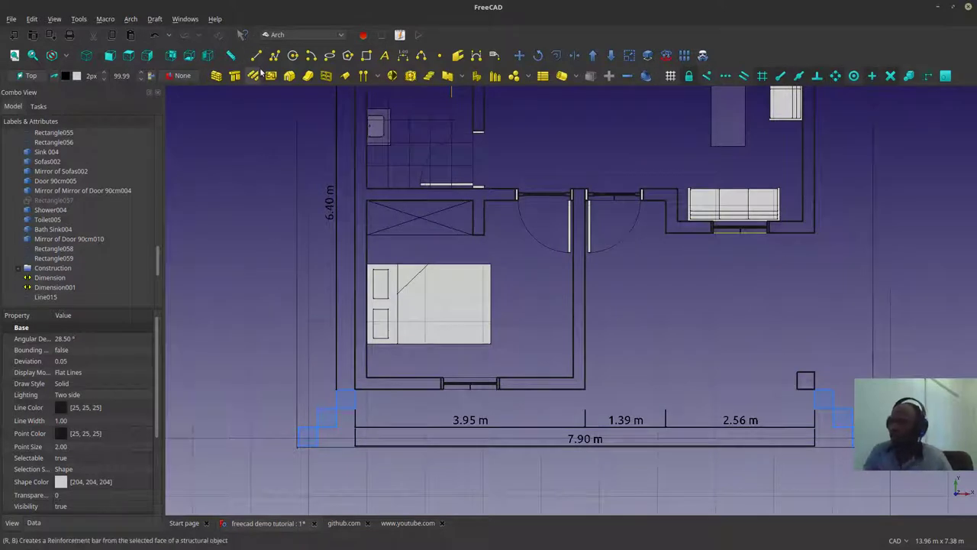
pyautogui.moveTo(459, 345); pyautogui.dragTo(449, 291, button='middle')
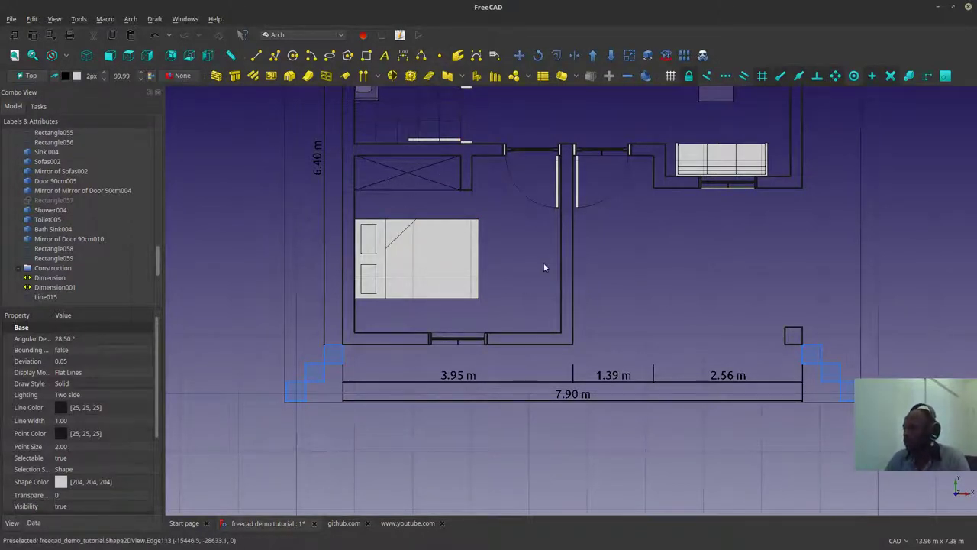
pyautogui.scroll(2, 545, 262)
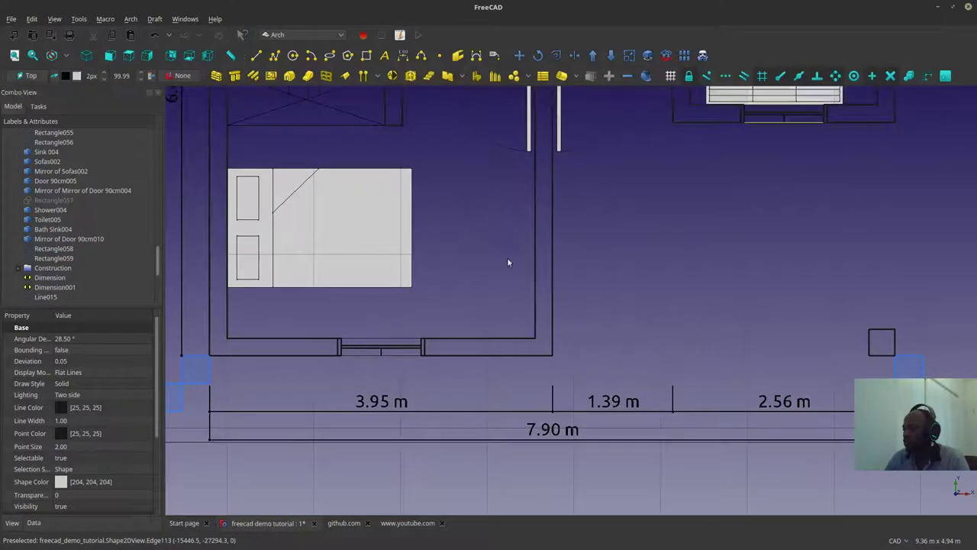
pyautogui.scroll(-2, 507, 262)
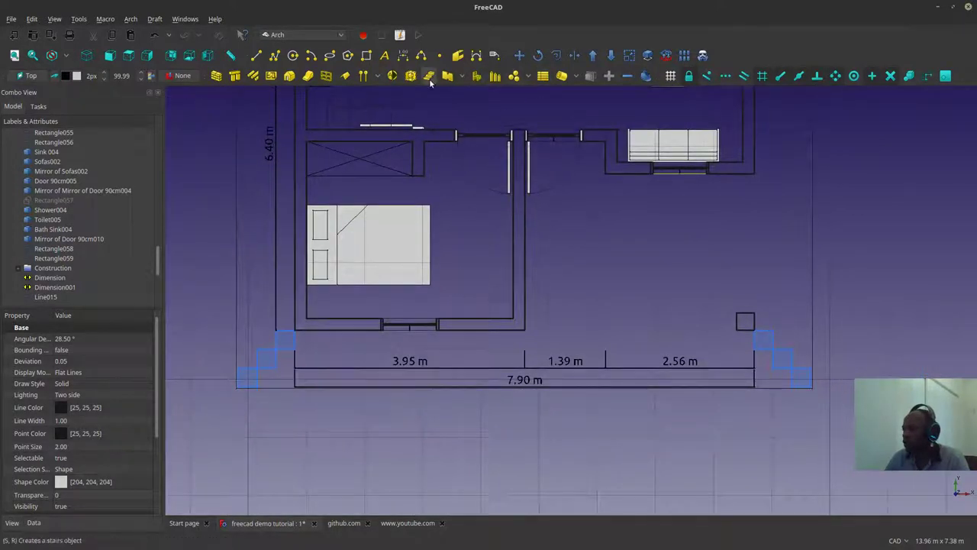
pyautogui.click(403, 55)
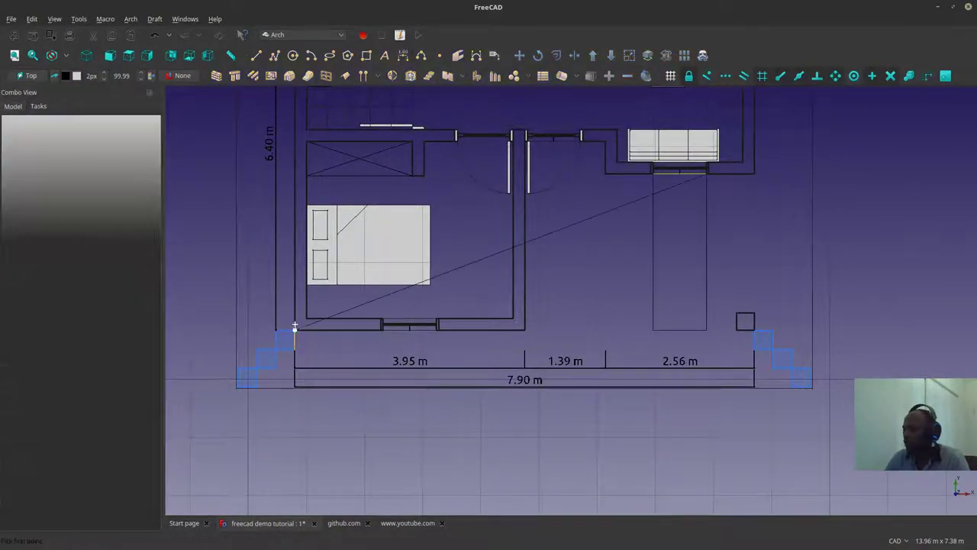
pyautogui.click(296, 328)
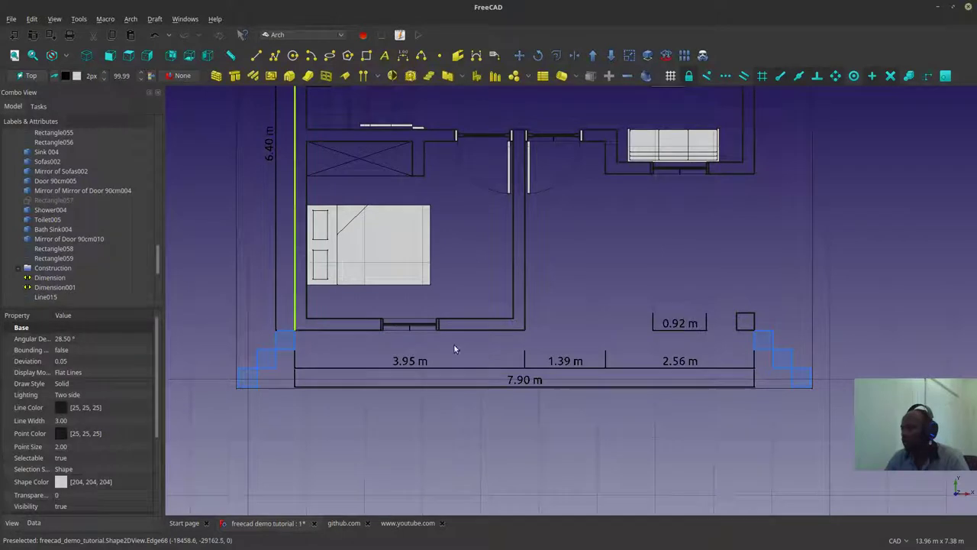
pyautogui.click(696, 332)
pyautogui.press('Delete')
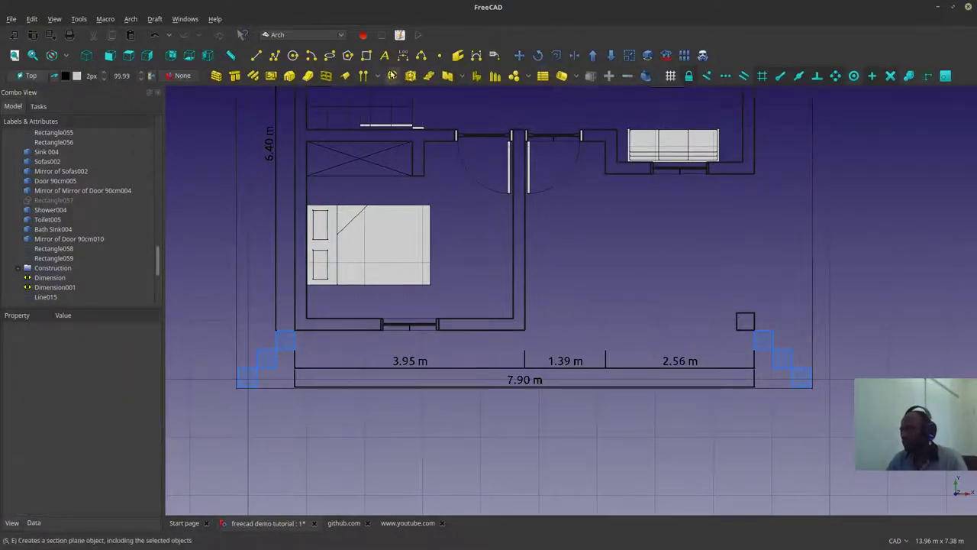
# Step: Dimension from the bedroom's lower left outer corner to the window's centre line, level with the innermost corner square's lower edge
pyautogui.click(403, 54)
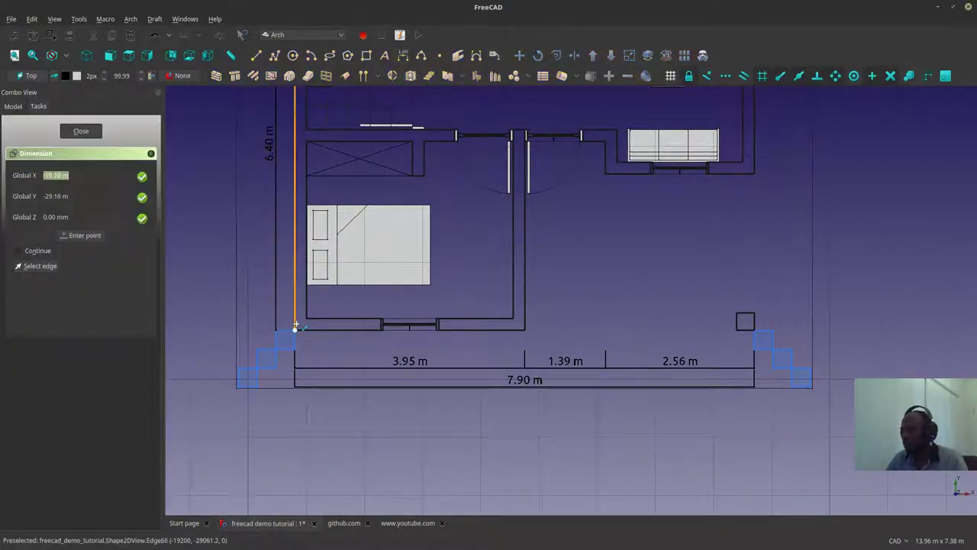
pyautogui.click(409, 330)
pyautogui.click(409, 330)
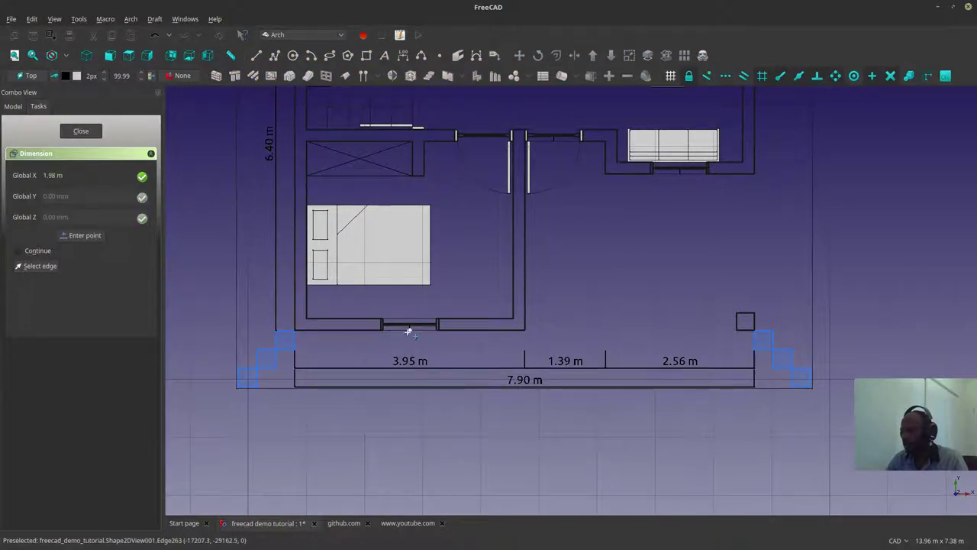
pyautogui.click(295, 350)
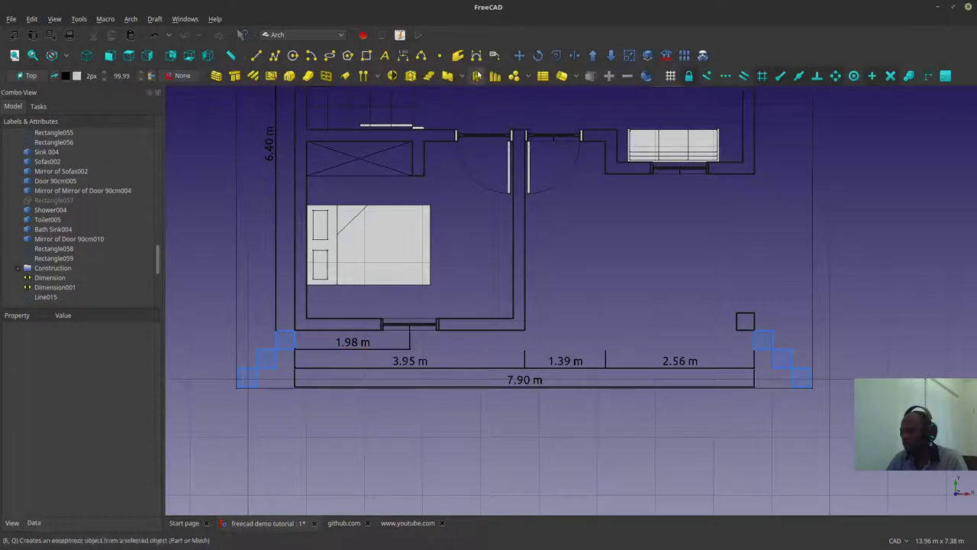
# Step: Dimension from the bedroom window's centre line to the bedroom's lower right outer corner, level with the neighbouring half-wall dimension
pyautogui.click(402, 56)
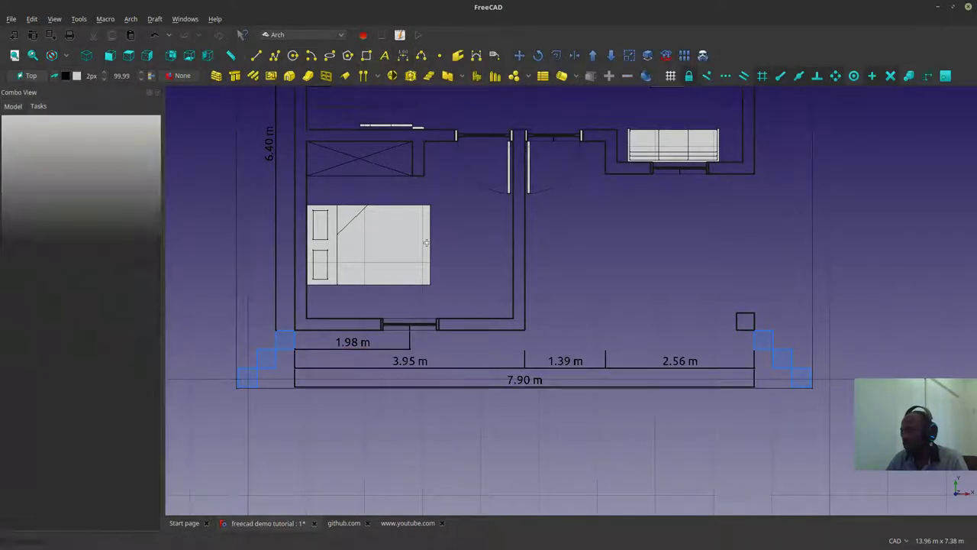
pyautogui.click(407, 328)
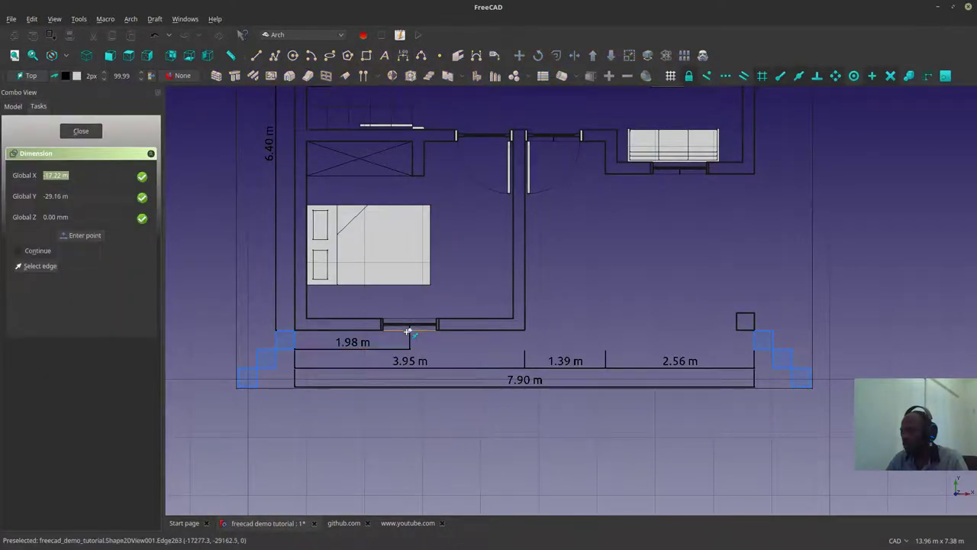
pyautogui.click(524, 327)
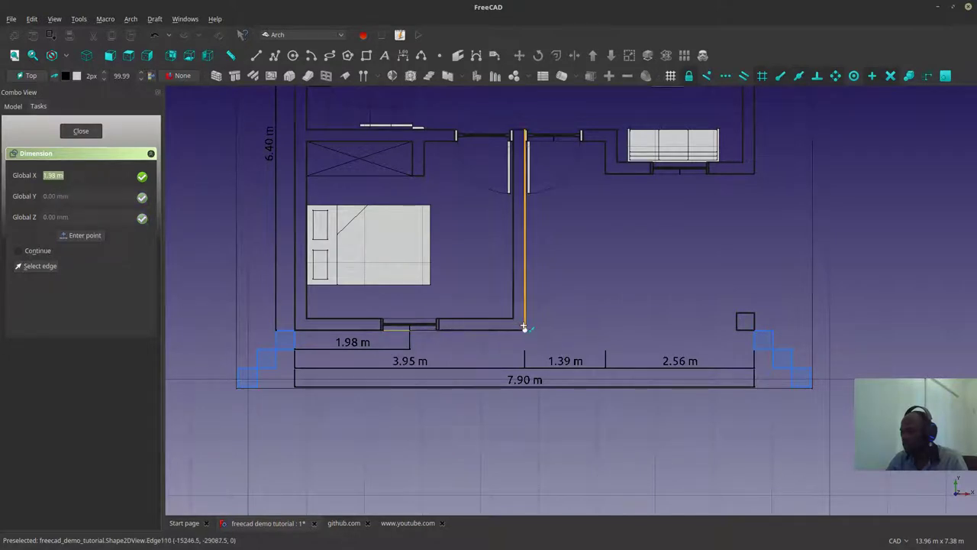
pyautogui.click(396, 348)
pyautogui.moveTo(562, 308); pyautogui.dragTo(528, 339, button='middle')
pyautogui.click(403, 55)
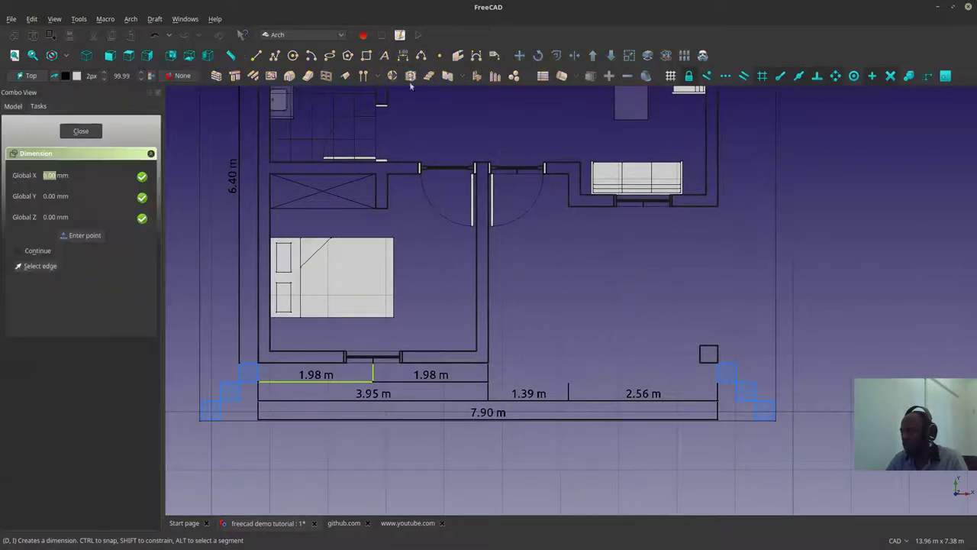
pyautogui.click(488, 359)
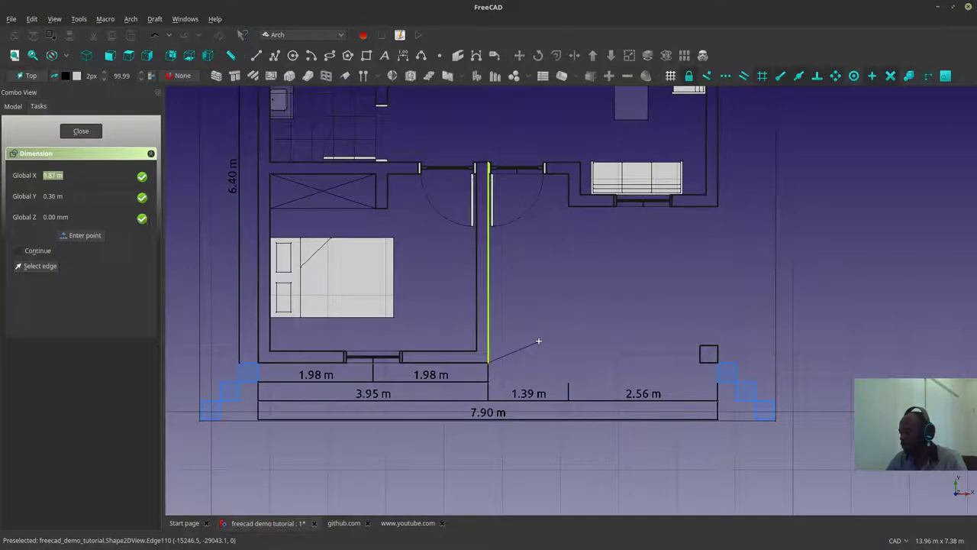
pyautogui.press('Escape')
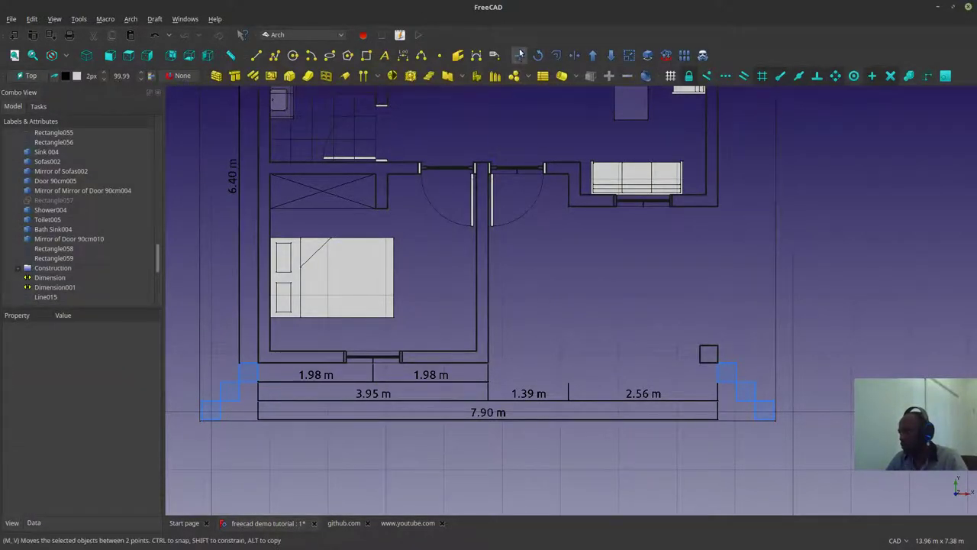
# Step: Dimension from the living room's lower left outer corner to the entrance door's centre line, level with the innermost corner square's lower edge
pyautogui.click(403, 55)
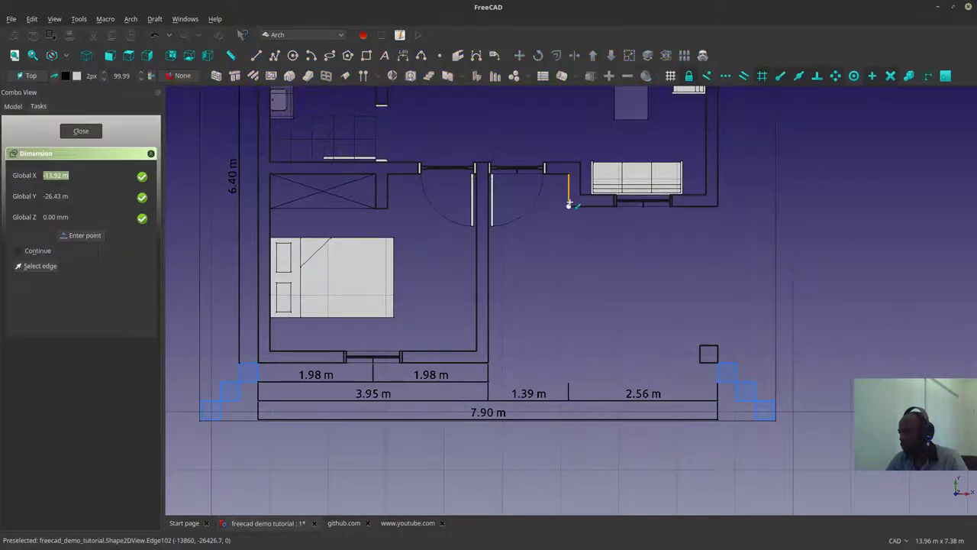
pyautogui.click(569, 205)
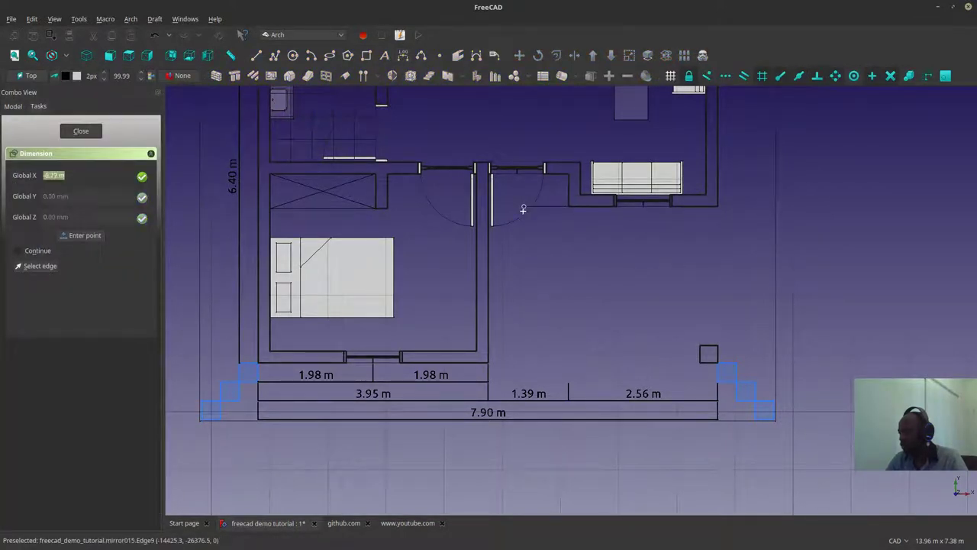
pyautogui.click(516, 173)
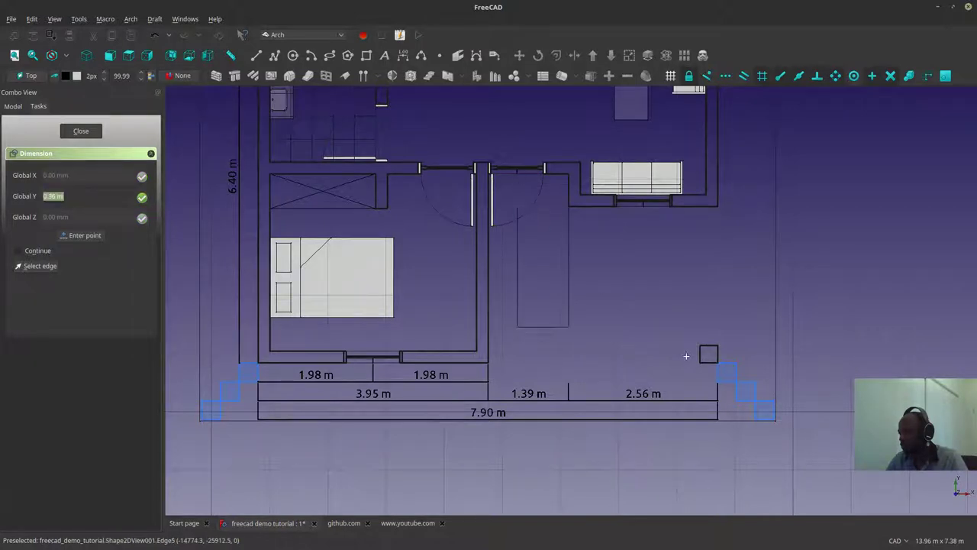
pyautogui.click(718, 380)
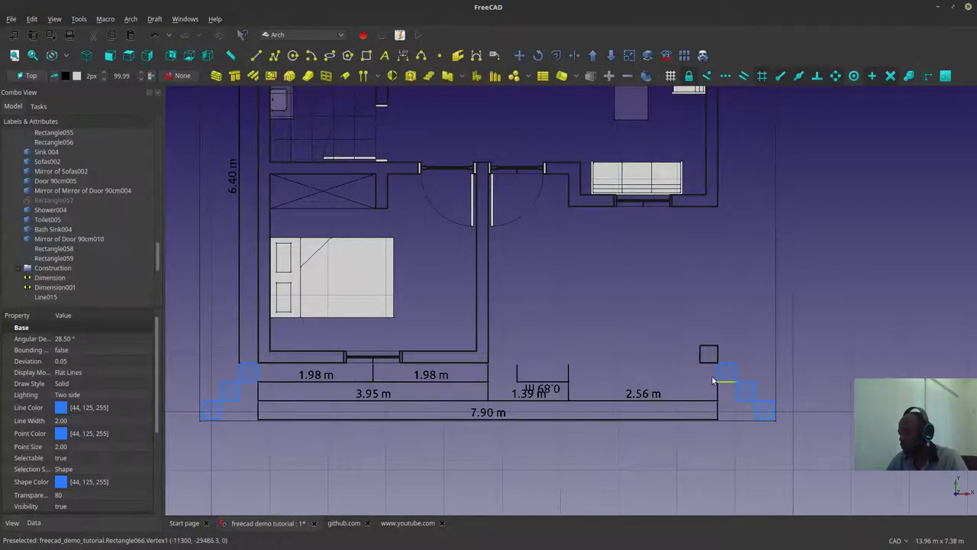
# Step: Set Flip Text to true for the entrance door's centre dimension
pyautogui.click(561, 385)
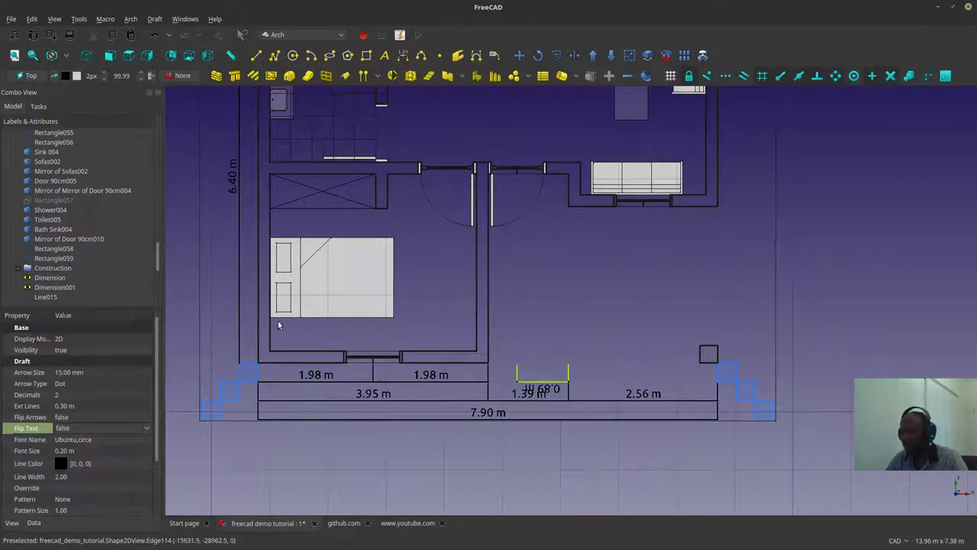
pyautogui.click(85, 445)
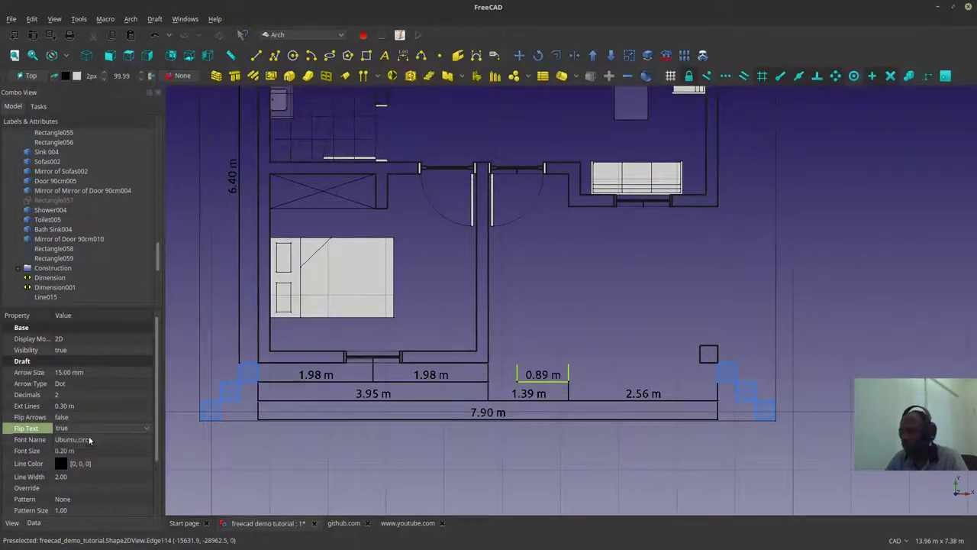
pyautogui.click(611, 252)
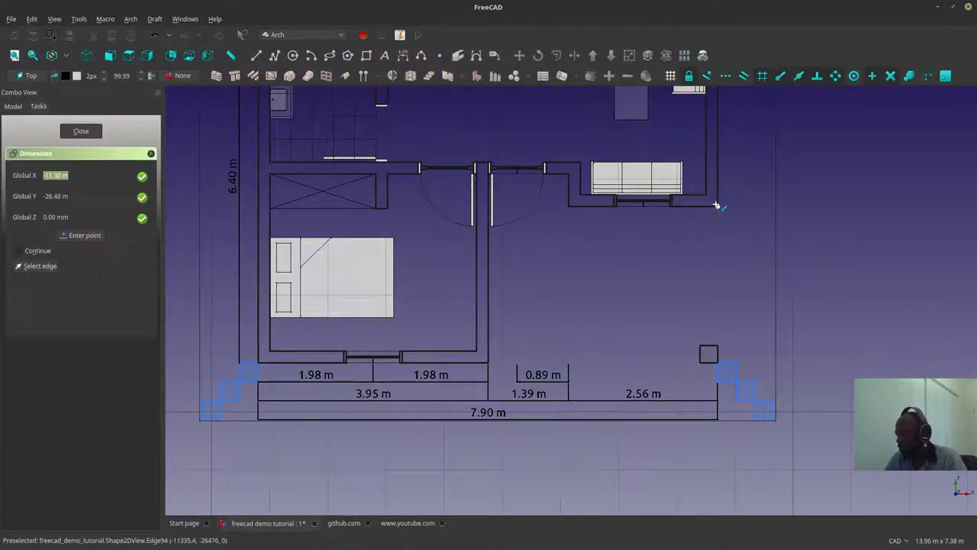
# Step: Dimension from the living room's lower right outer corner to its lower window's centre line, level with the innermost corner square's lower edge
pyautogui.press('shift')
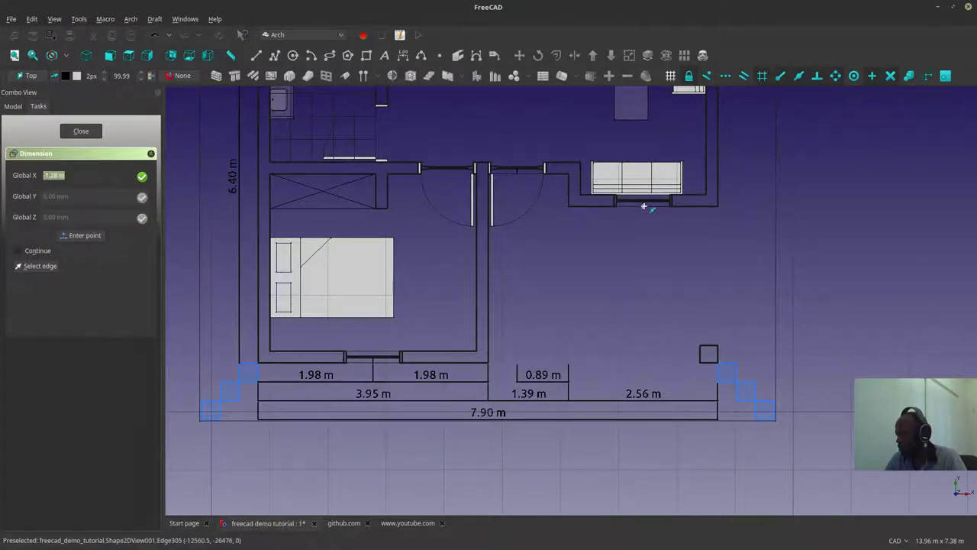
pyautogui.click(717, 382)
pyautogui.click(681, 315)
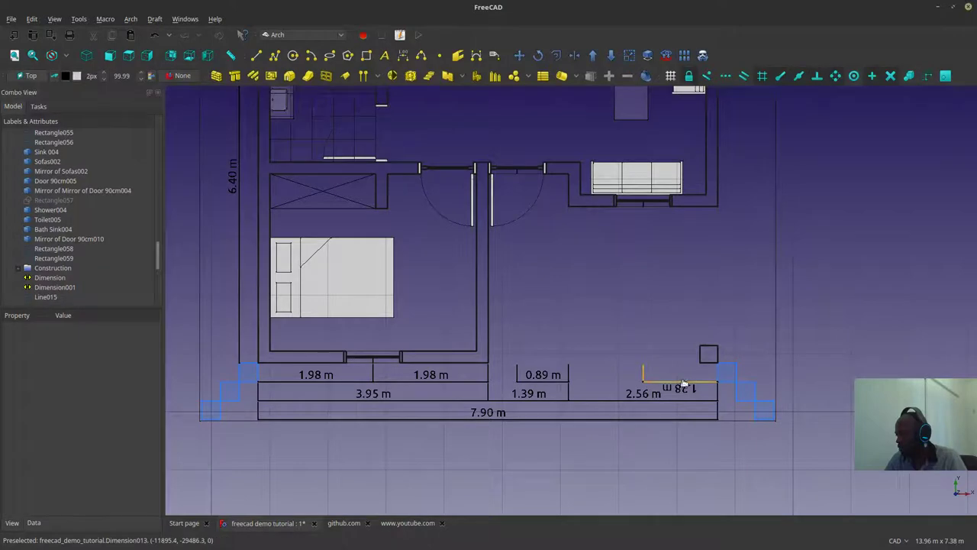
# Step: Set Flip Text to true for the dimension between the living room window's centre line and the right outer corner
pyautogui.click(684, 383)
pyautogui.click(84, 429)
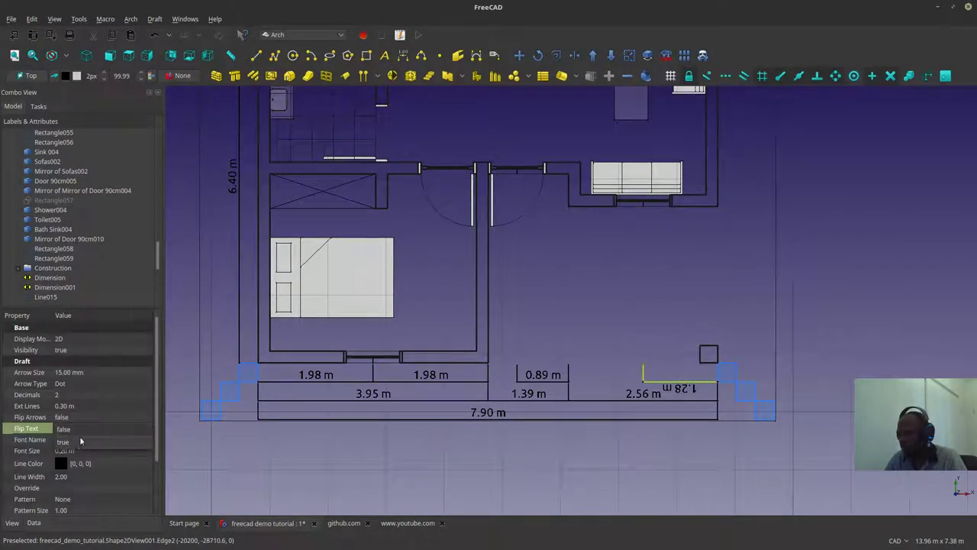
pyautogui.click(76, 444)
pyautogui.click(664, 284)
pyautogui.click(663, 385)
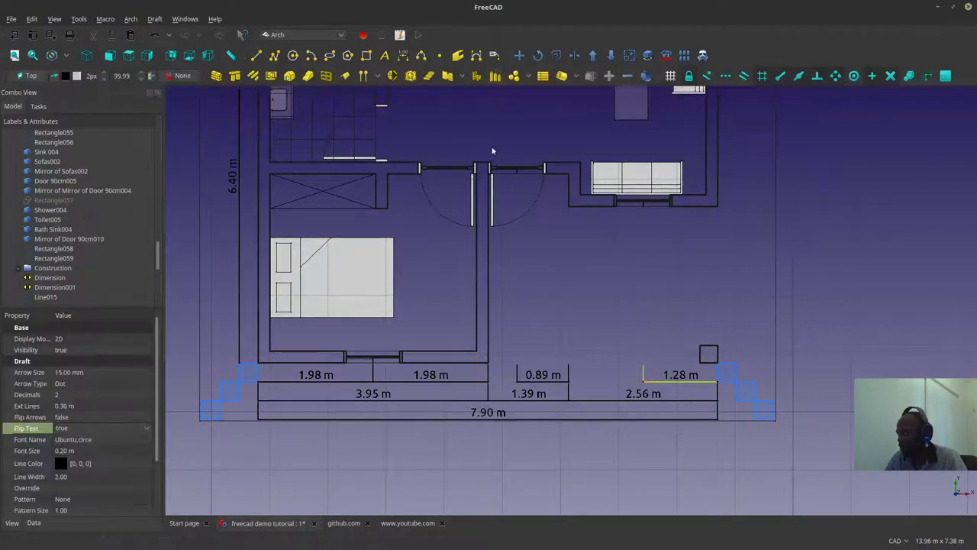
pyautogui.click(502, 206)
# Step: Dimension from the living room window's centre line to the room's lower left outer corner, in line with the innermost lower dimensions
pyautogui.click(403, 56)
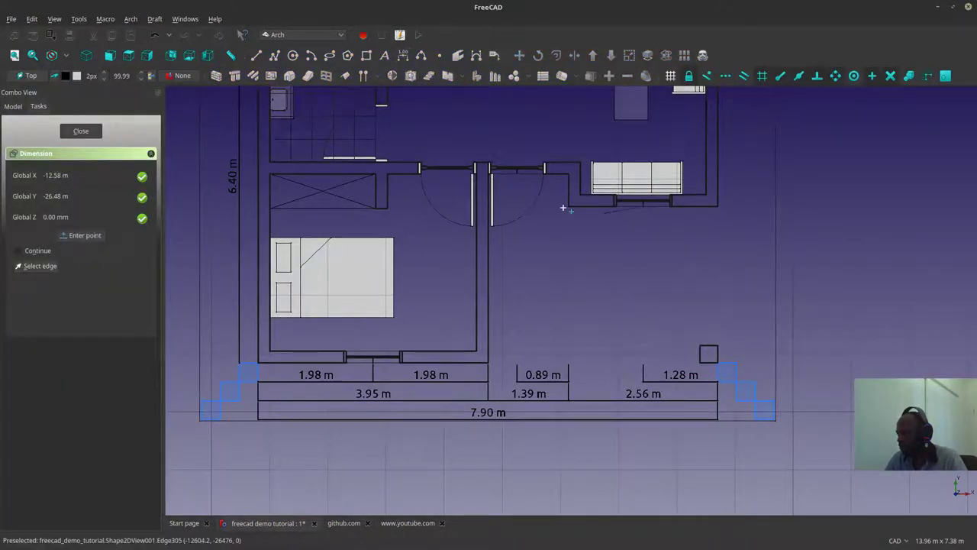
pyautogui.press('shift')
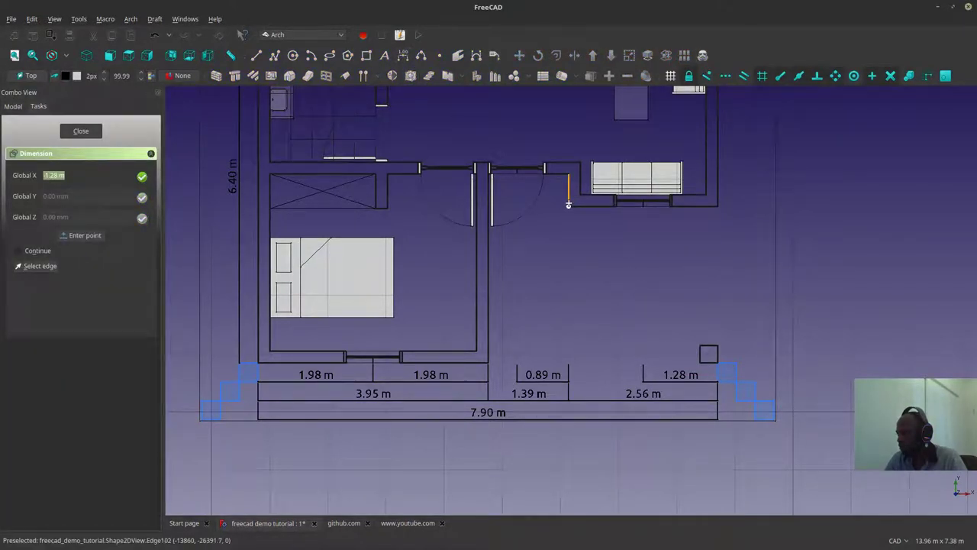
pyautogui.click(648, 374)
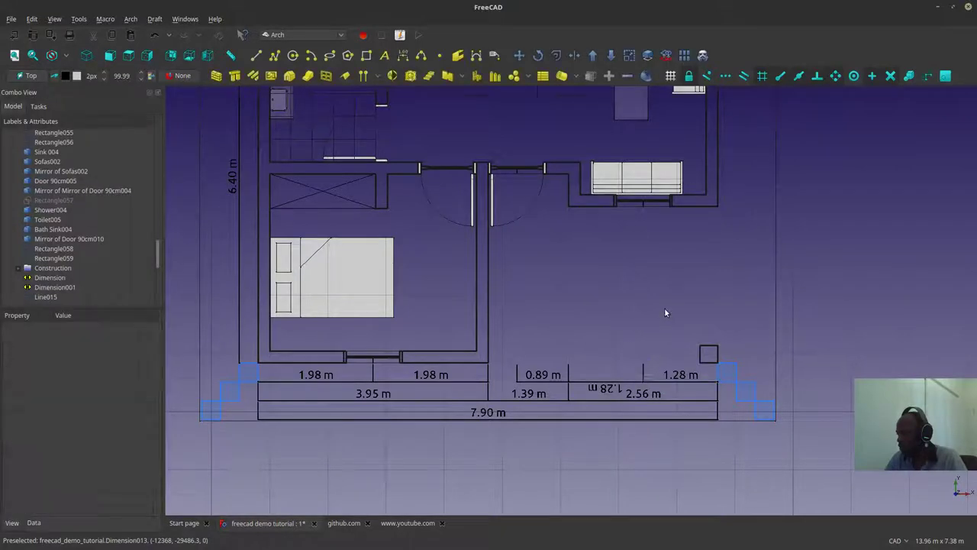
# Step: Dimension the house's overall right side from the upper right outer corner to the column's lower outer corner, at the middle corner square's outer edge
pyautogui.scroll(-2, 664, 308)
pyautogui.middleClick(664, 307)
pyautogui.scroll(2, 664, 307)
pyautogui.scroll(-2, 564, 310)
pyautogui.moveTo(565, 309); pyautogui.dragTo(592, 396, button='middle')
pyautogui.scroll(2, 604, 211)
pyautogui.scroll(-2, 597, 238)
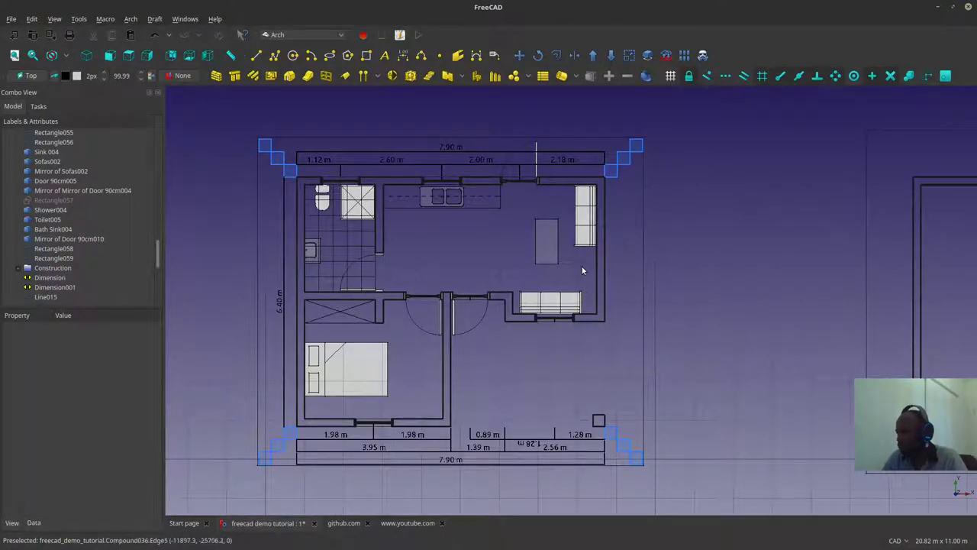
pyautogui.click(404, 55)
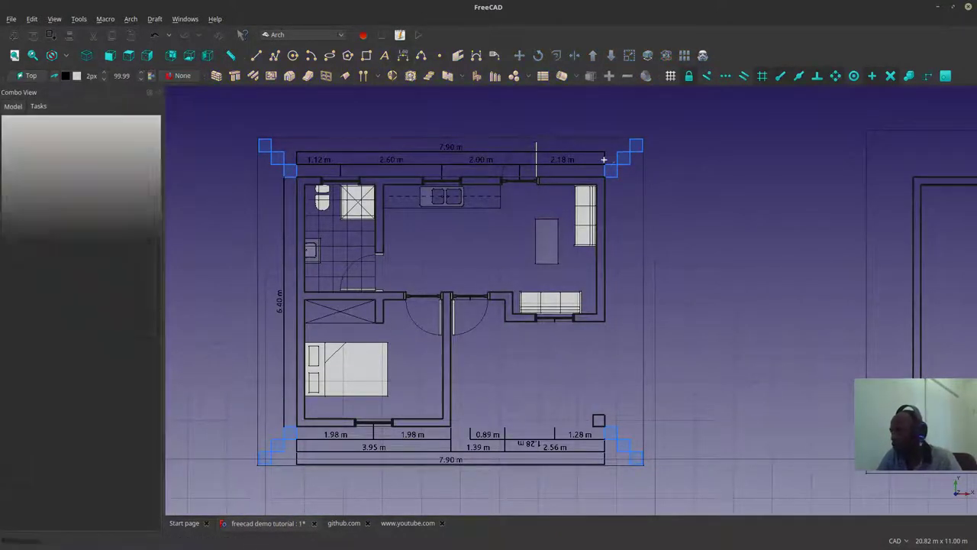
pyautogui.click(618, 320)
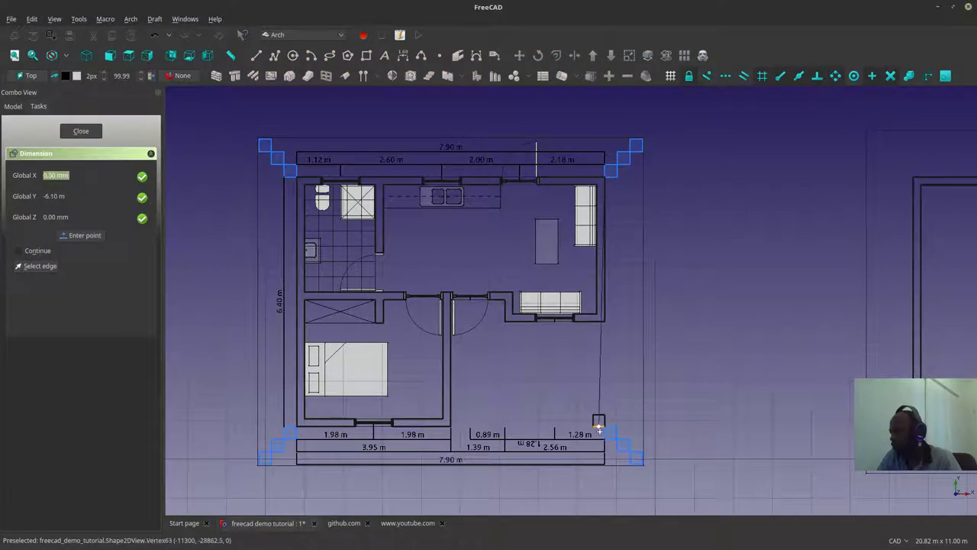
pyautogui.click(603, 419)
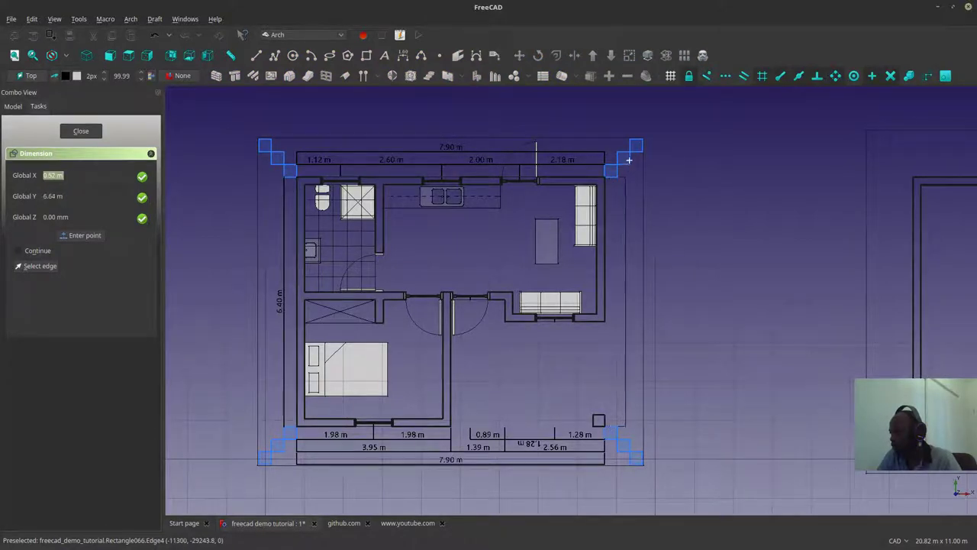
pyautogui.click(631, 163)
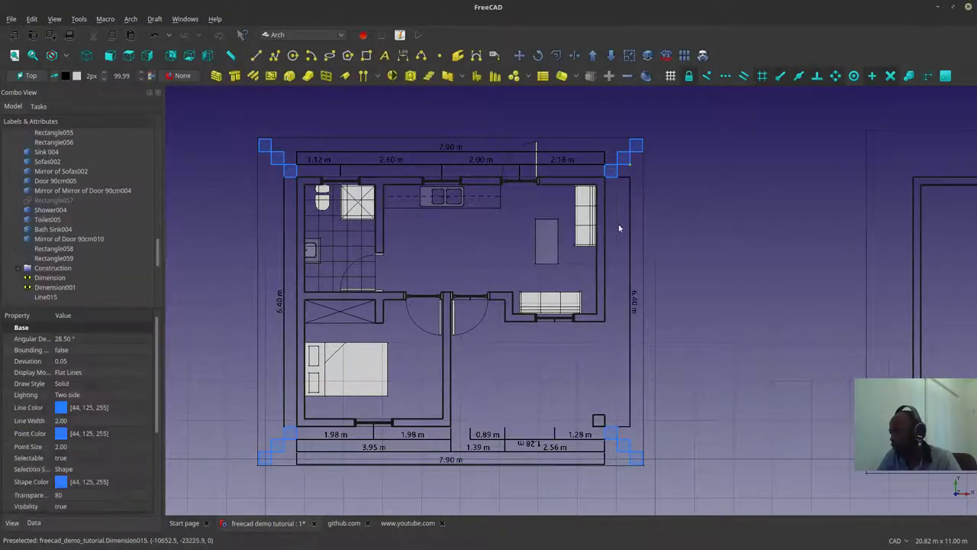
# Step: Dimension the living room's right wall between its upper and lower outer corners, aligned with the innermost corner square's outer edge
pyautogui.click(403, 55)
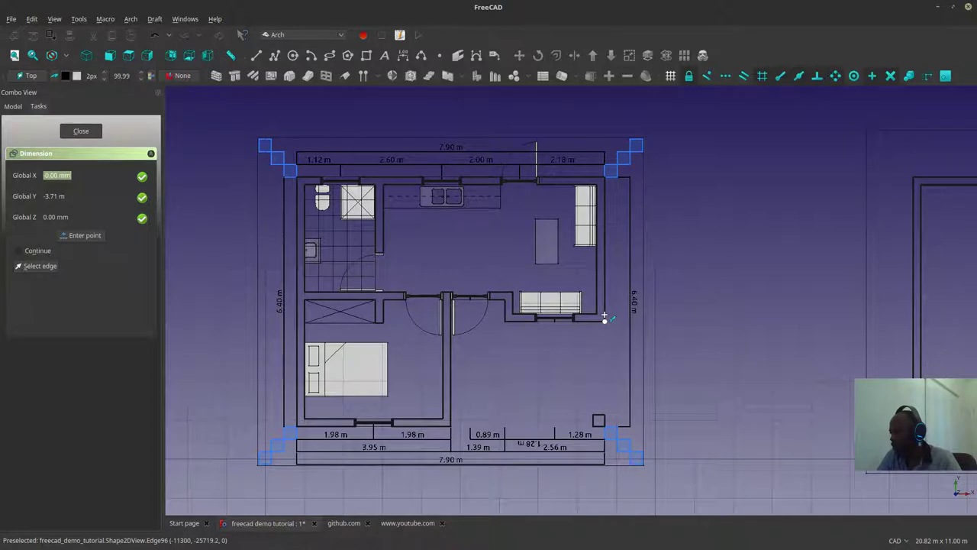
pyautogui.click(606, 287)
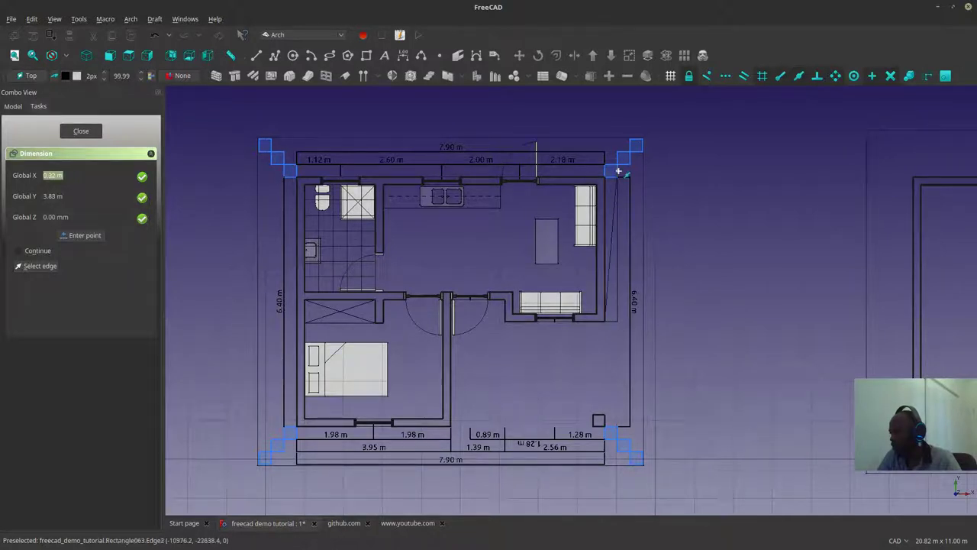
pyautogui.click(618, 171)
pyautogui.click(680, 239)
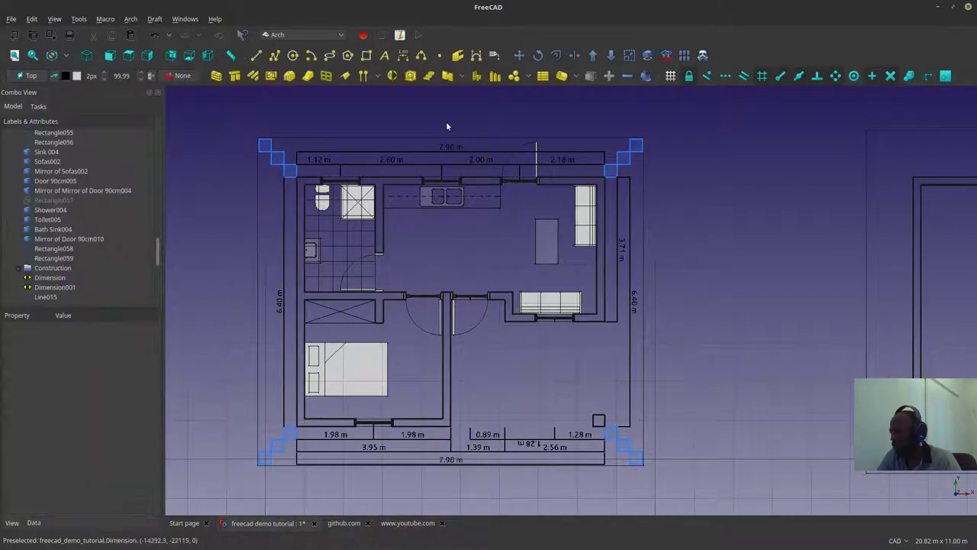
# Step: Dimension from the living room's lower right outer corner to the column's lower outer corner, in line with the living room wall dimension
pyautogui.click(405, 56)
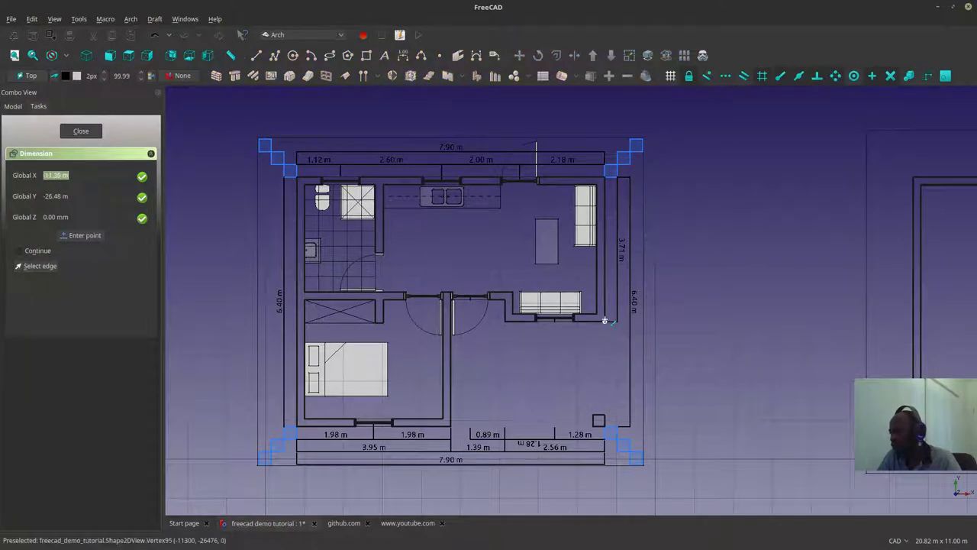
pyautogui.click(608, 344)
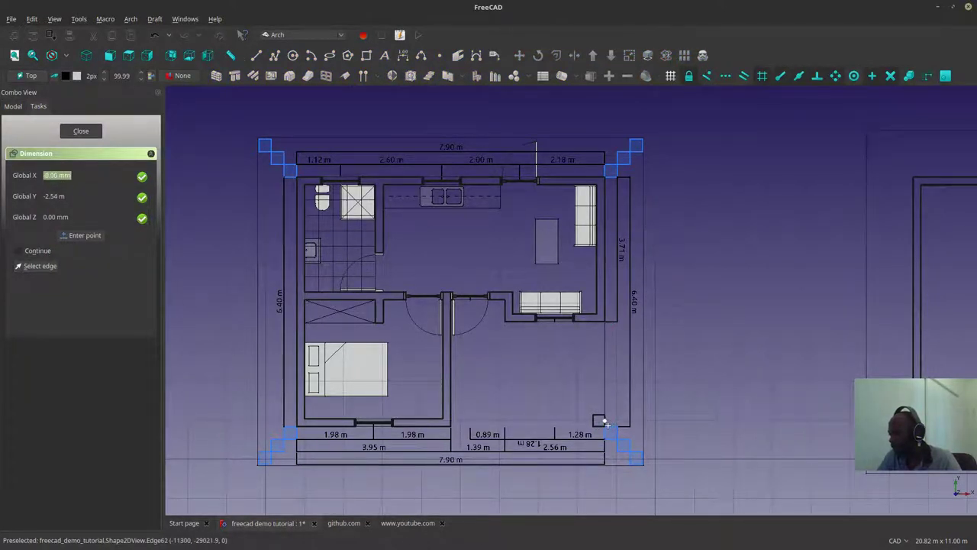
pyautogui.click(603, 428)
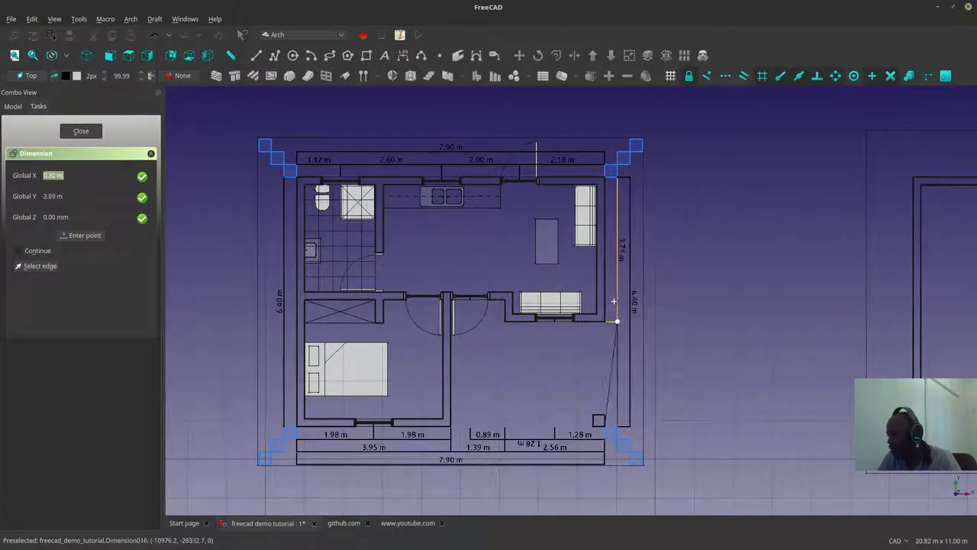
pyautogui.click(617, 297)
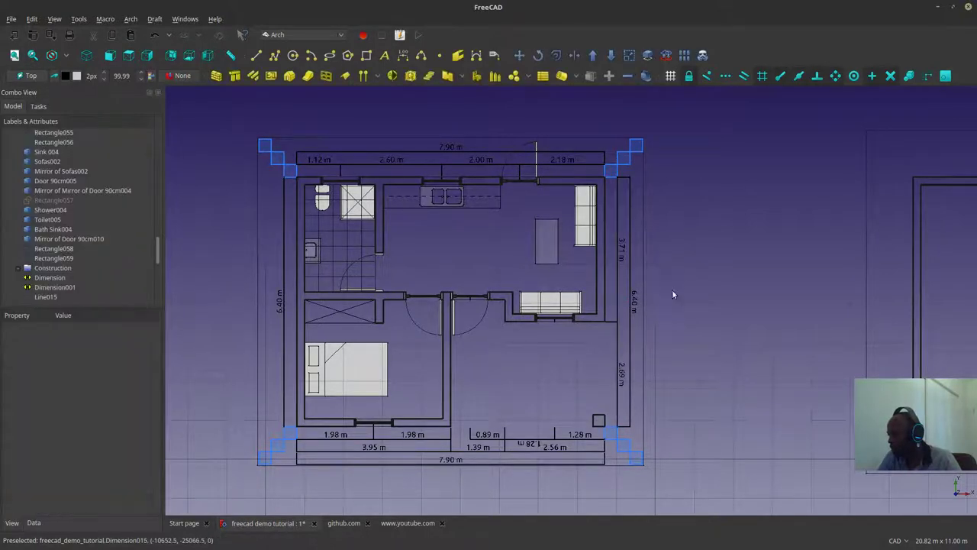
pyautogui.moveTo(672, 290)
pyautogui.mouseDown(button='middle')
pyautogui.moveTo(672, 251)
pyautogui.moveTo(695, 309)
pyautogui.mouseUp(button='middle')
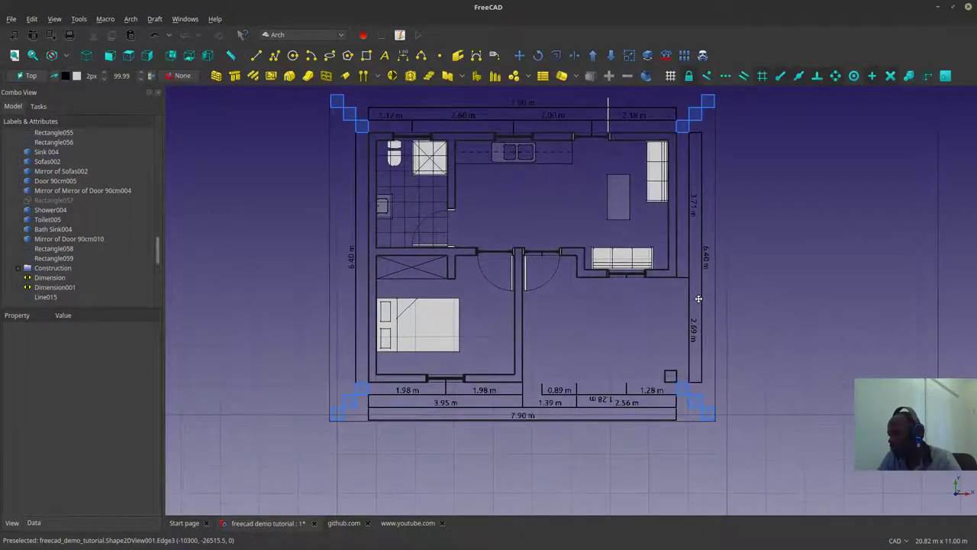
pyautogui.scroll(5, 515, 270)
pyautogui.moveTo(506, 243); pyautogui.dragTo(545, 267, button='middle')
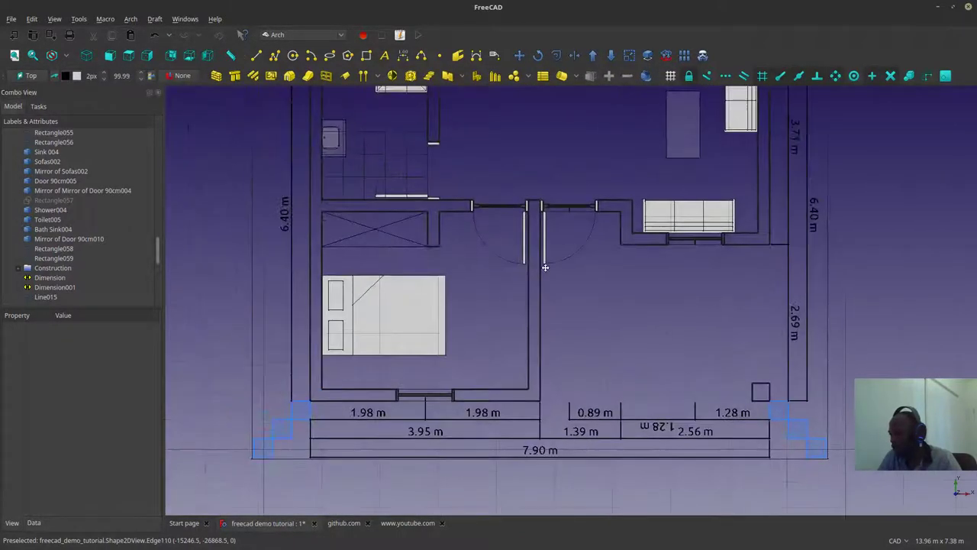
pyautogui.moveTo(504, 356); pyautogui.dragTo(485, 287, button='middle')
pyautogui.moveTo(571, 289); pyautogui.dragTo(565, 320, button='middle')
pyautogui.scroll(-2, 565, 320)
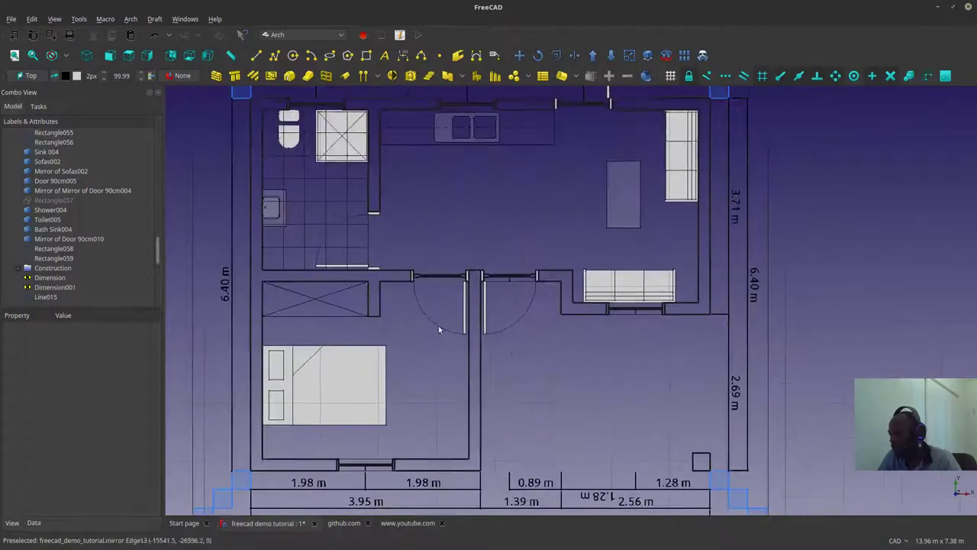
# Step: Delete the helper centre line at the bedroom's lower window
pyautogui.scroll(2, 528, 275)
pyautogui.scroll(5, 451, 391)
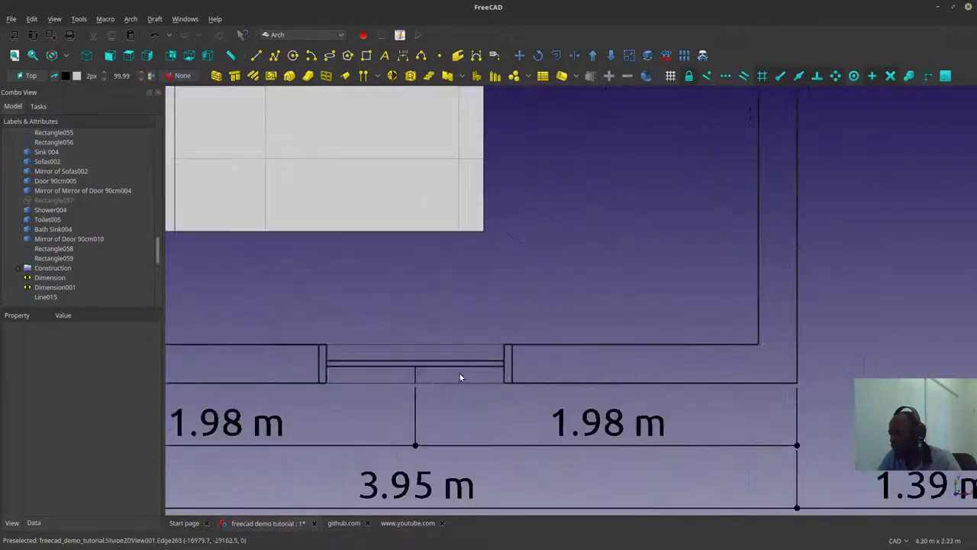
pyautogui.click(415, 375)
pyautogui.press('Delete')
pyautogui.scroll(-7, 413, 372)
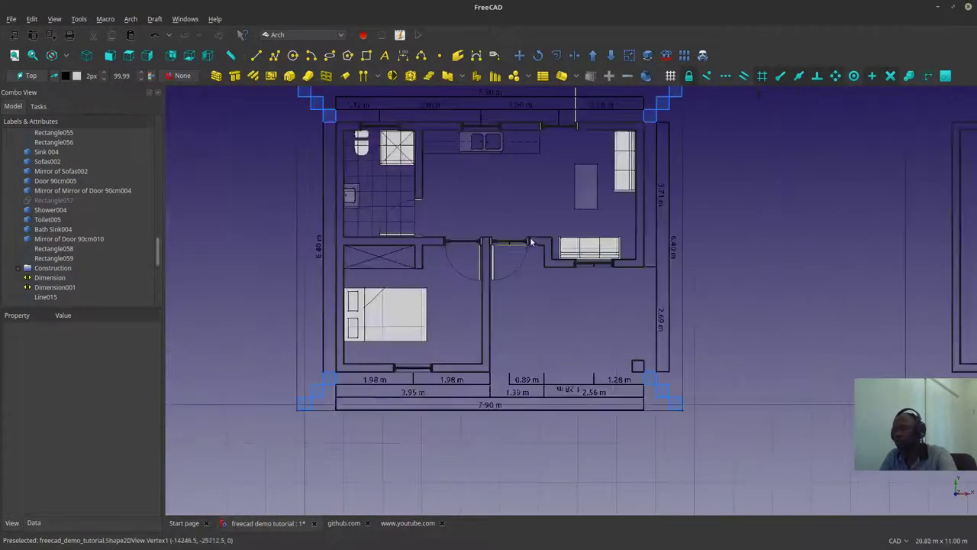
# Step: Remove the helper centre lines at the front entrance door and the living room's lower window
pyautogui.moveTo(530, 237); pyautogui.dragTo(487, 304, button='middle')
pyautogui.scroll(7, 486, 304)
pyautogui.click(443, 312)
pyautogui.scroll(-5, 441, 311)
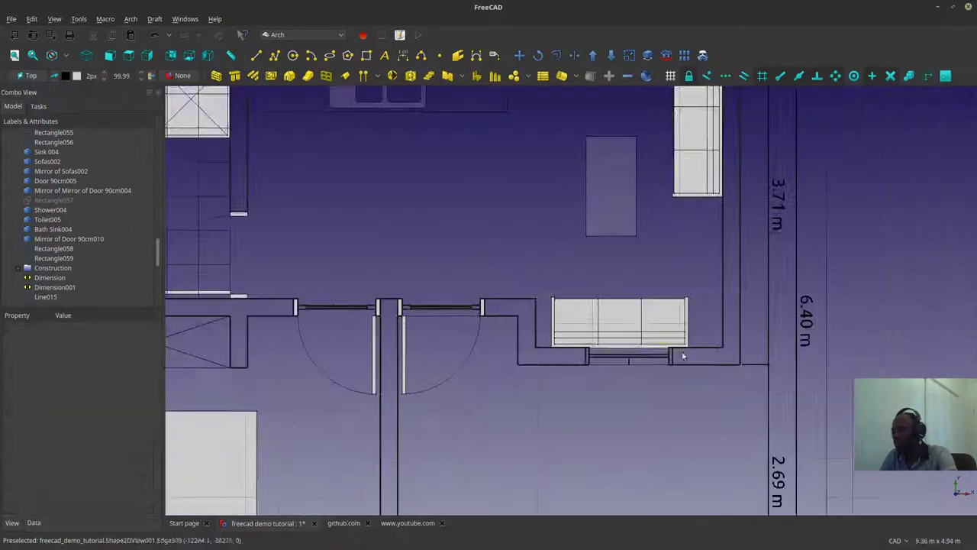
pyautogui.scroll(5, 676, 359)
pyautogui.scroll(-5, 672, 367)
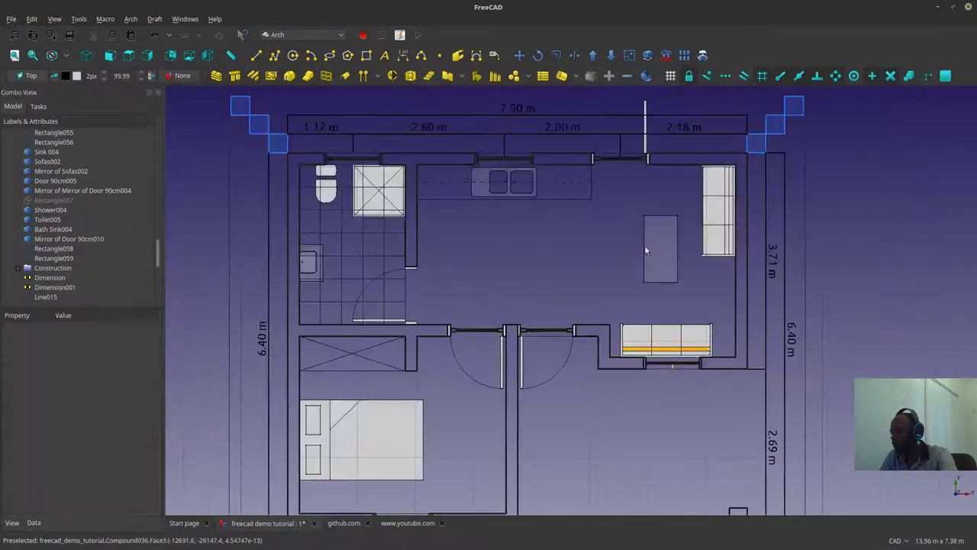
# Step: Delete the helper centre line at the exterior door in the upper wall
pyautogui.scroll(6, 633, 229)
pyautogui.scroll(4, 626, 181)
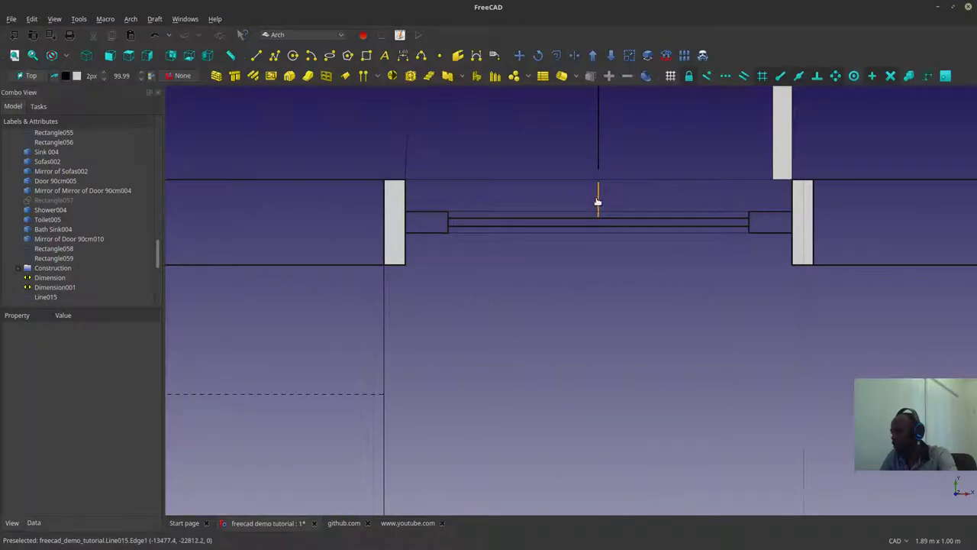
pyautogui.click(597, 200)
pyautogui.scroll(-6, 597, 200)
pyautogui.press('Delete')
# Step: Delete the helper centre lines at the kitchen window and the bathroom window
pyautogui.moveTo(425, 219); pyautogui.dragTo(642, 298, button='middle')
pyautogui.scroll(3, 642, 297)
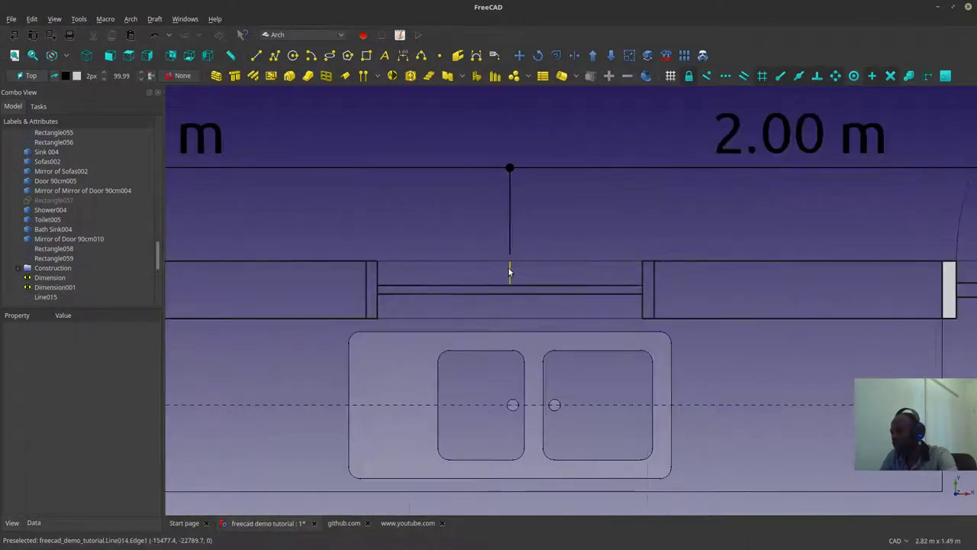
pyautogui.click(509, 272)
pyautogui.scroll(-3, 509, 274)
pyautogui.press('Delete')
pyautogui.moveTo(506, 277); pyautogui.dragTo(677, 280, button='middle')
pyautogui.scroll(3, 297, 290)
# Step: Dimension the bedroom's right wall along the porch, from its lower outer corner to the corner at the entrance door, placing the dimension on the porch side
pyautogui.scroll(-9, 437, 280)
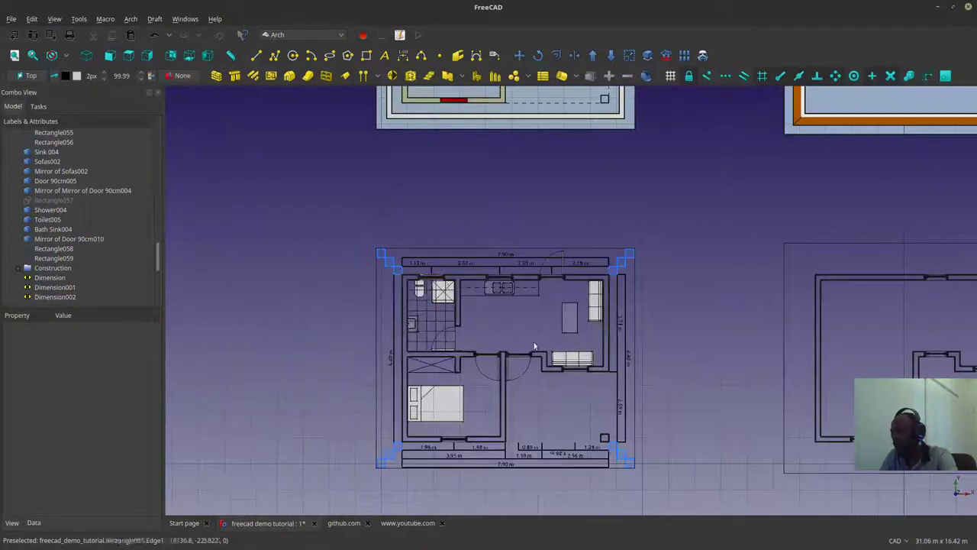
pyautogui.scroll(4, 534, 346)
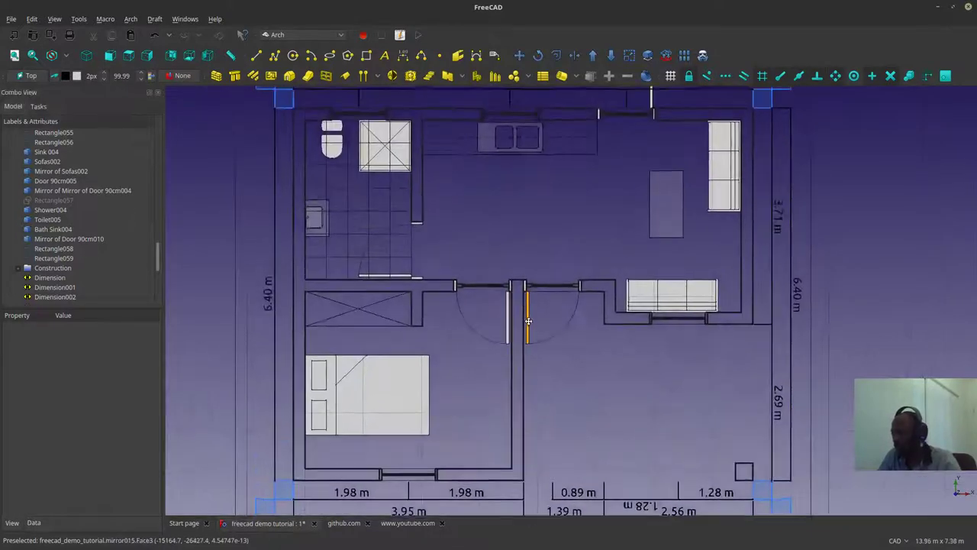
pyautogui.scroll(-5, 528, 321)
pyautogui.scroll(1, 535, 305)
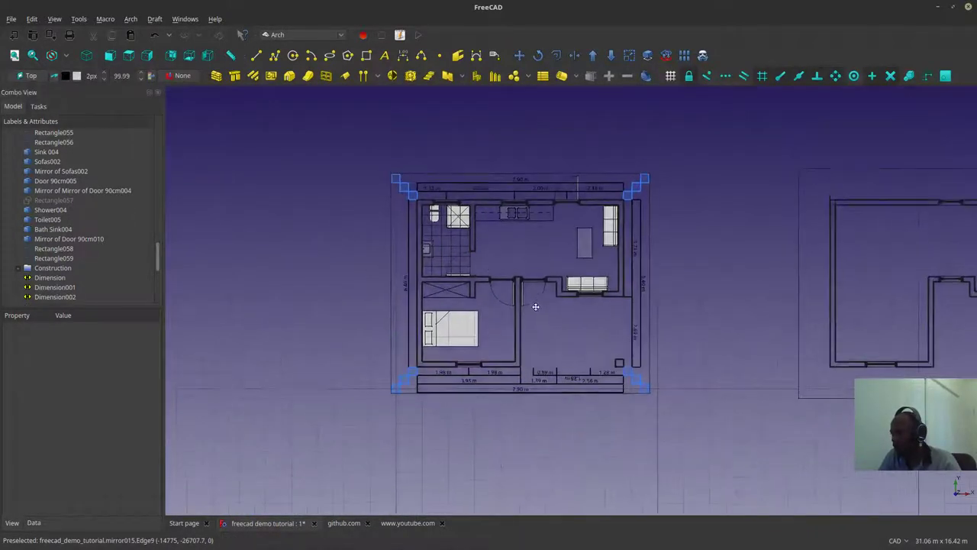
pyautogui.scroll(4, 534, 305)
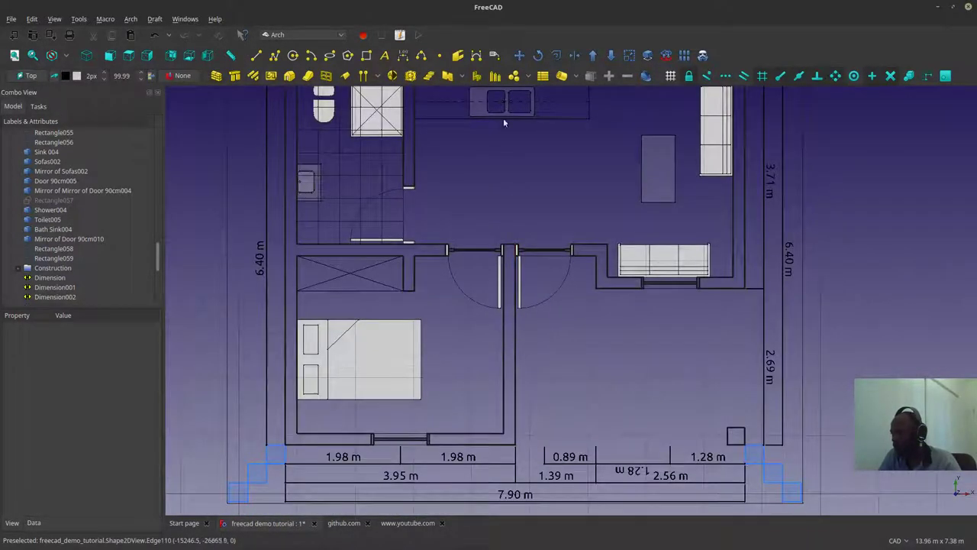
pyautogui.click(403, 56)
pyautogui.click(516, 441)
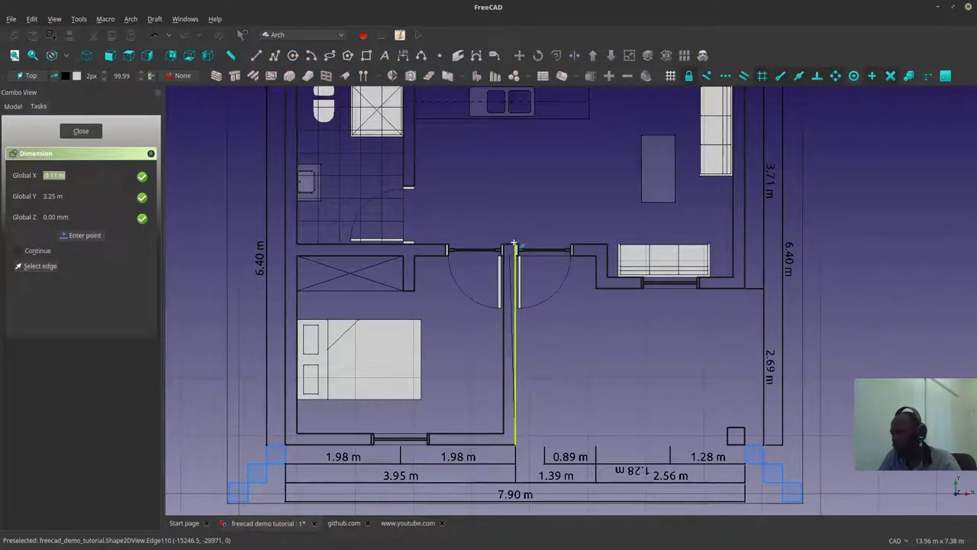
pyautogui.scroll(6, 509, 246)
pyautogui.click(508, 247)
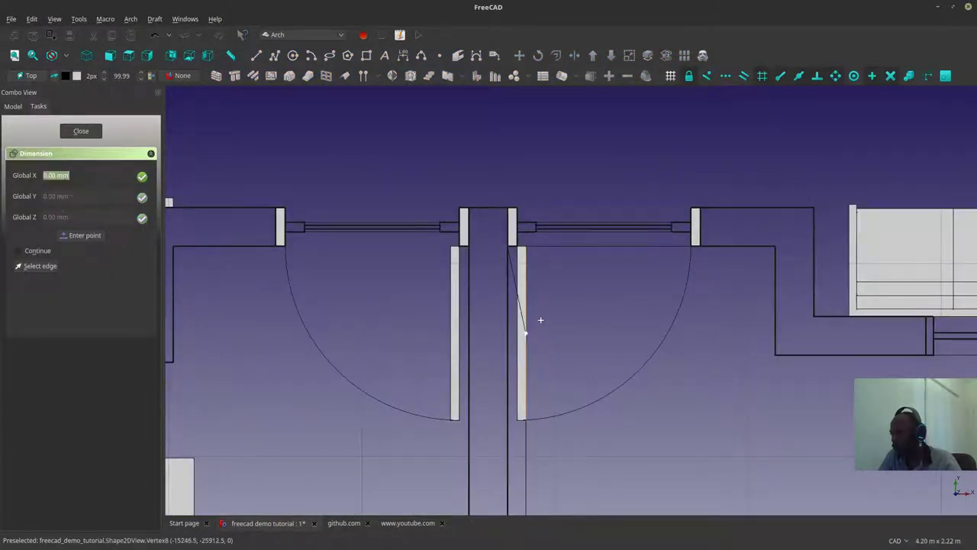
pyautogui.scroll(-7, 542, 321)
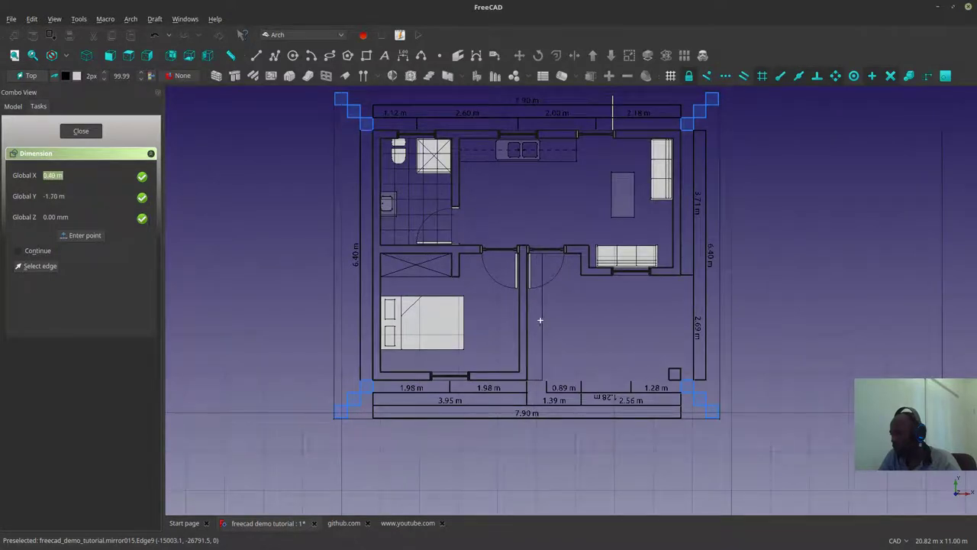
pyautogui.click(538, 325)
pyautogui.scroll(5, 550, 336)
pyautogui.scroll(-4, 553, 340)
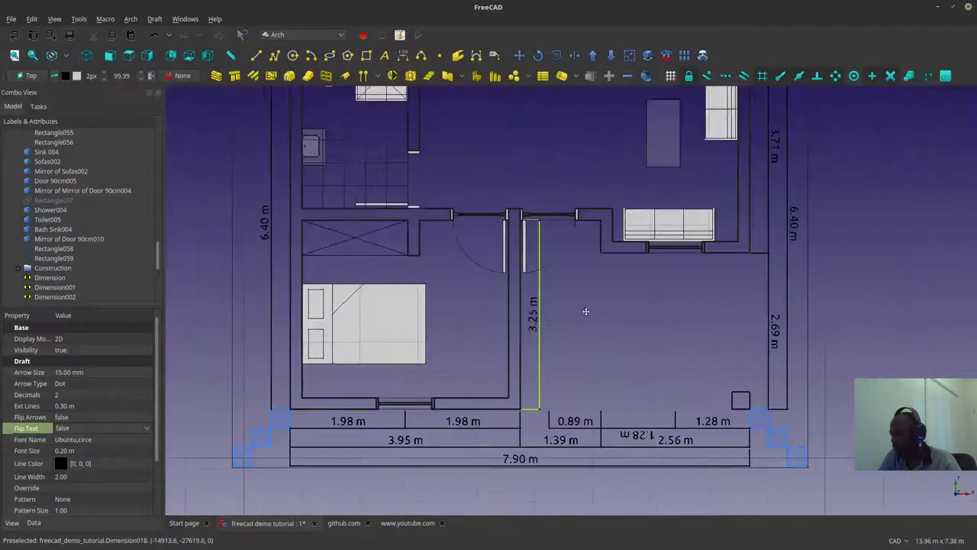
# Step: Dimension the length of the short wall beside the bedroom wardrobe, placing the dimension on its door side
pyautogui.moveTo(564, 296); pyautogui.dragTo(668, 292, button='middle')
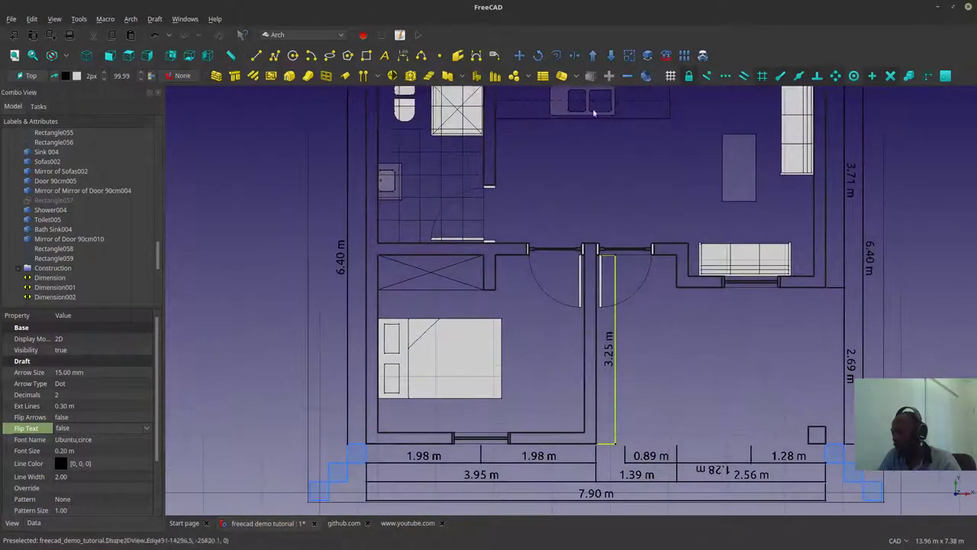
pyautogui.click(403, 55)
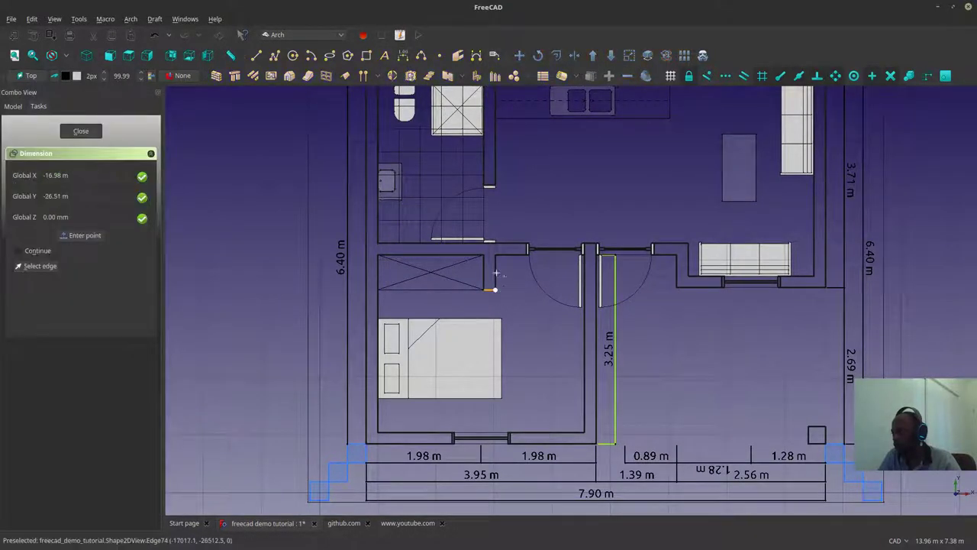
pyautogui.click(495, 272)
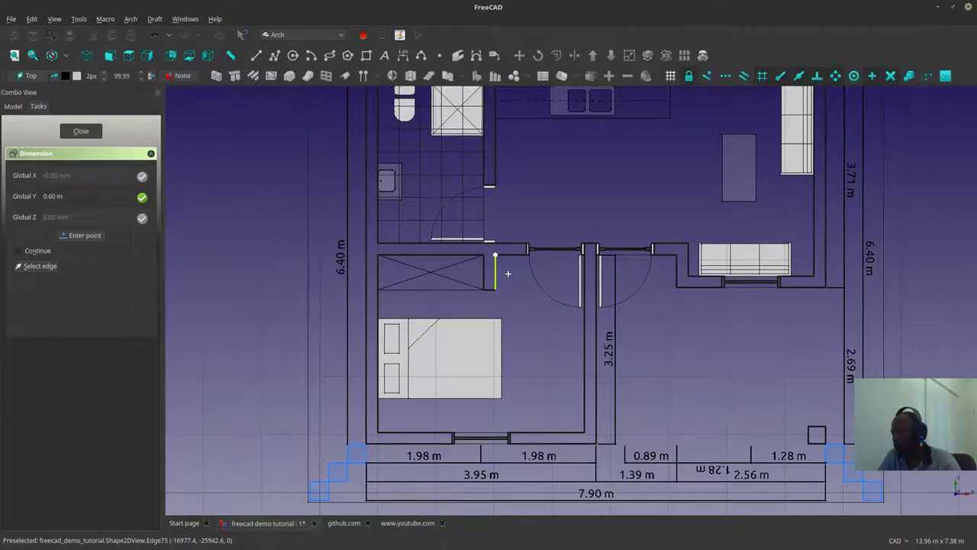
pyautogui.click(513, 274)
# Step: Dimension the wardrobe's width between the outer wall's inner face and the short side wall, placing the dimension between wardrobe and bed
pyautogui.scroll(4, 458, 275)
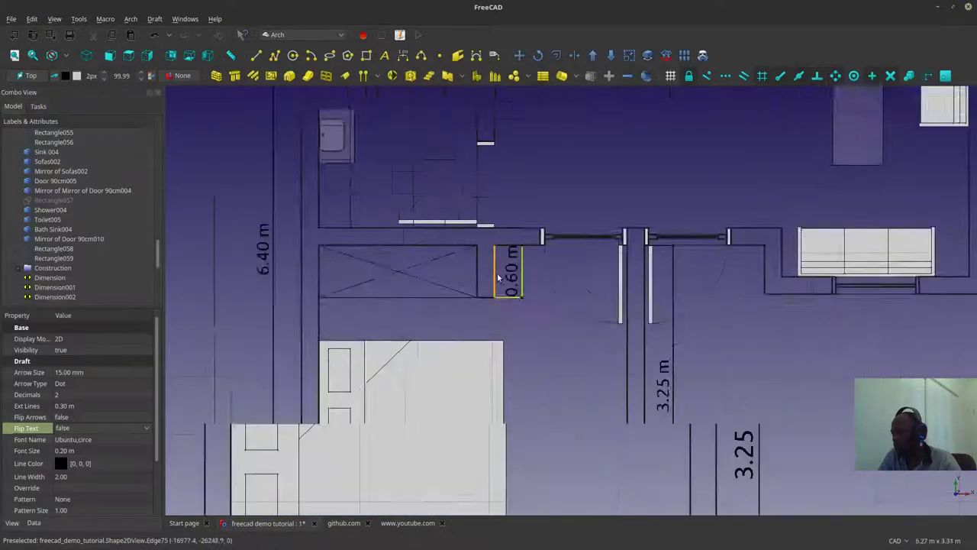
pyautogui.click(403, 55)
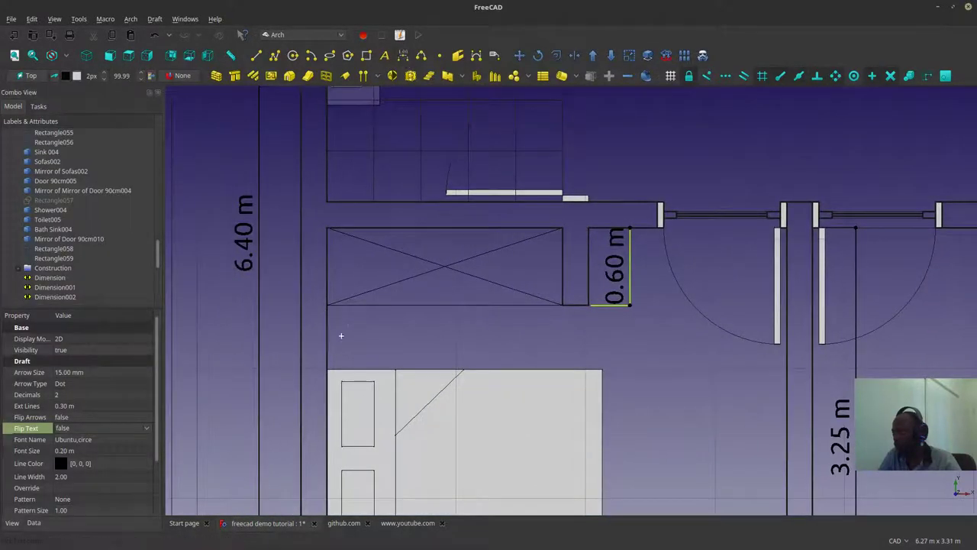
pyautogui.click(325, 293)
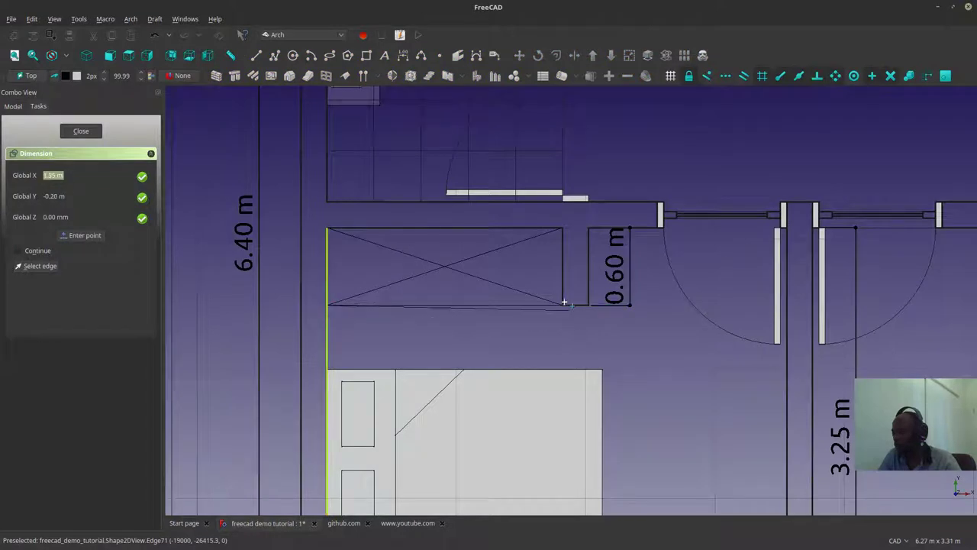
pyautogui.click(553, 332)
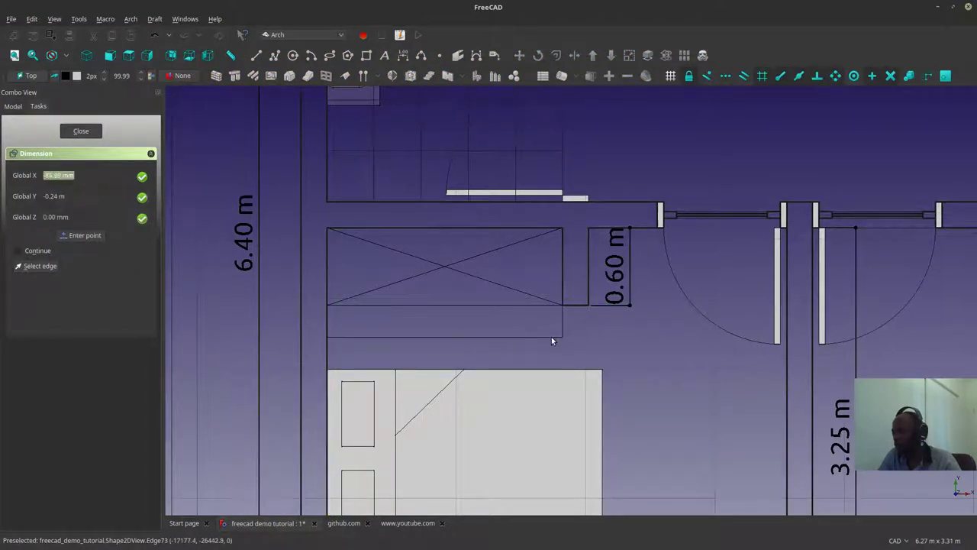
pyautogui.click(553, 347)
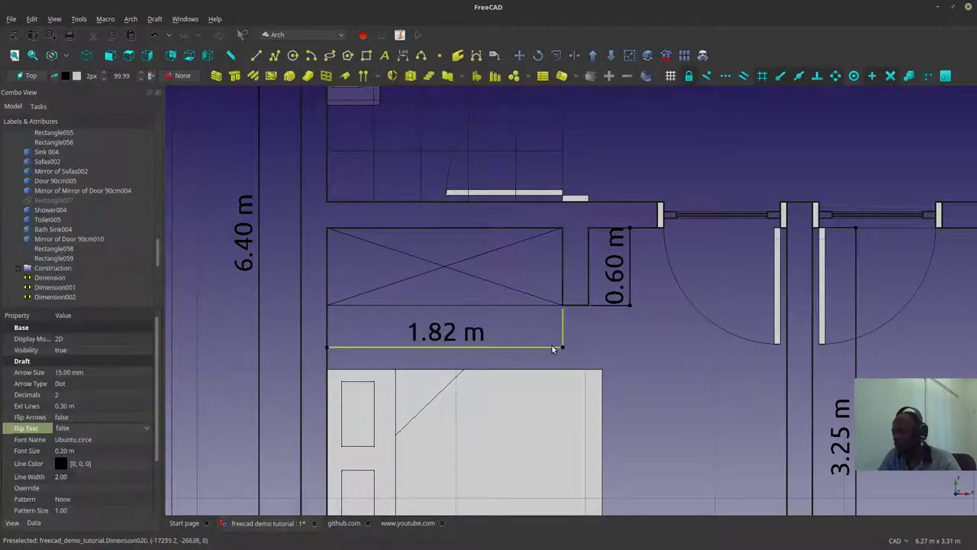
# Step: Dimension the kitchen counter's length from the bathroom wall to its free end, placing the dimension just below the counter
pyautogui.scroll(-3, 612, 322)
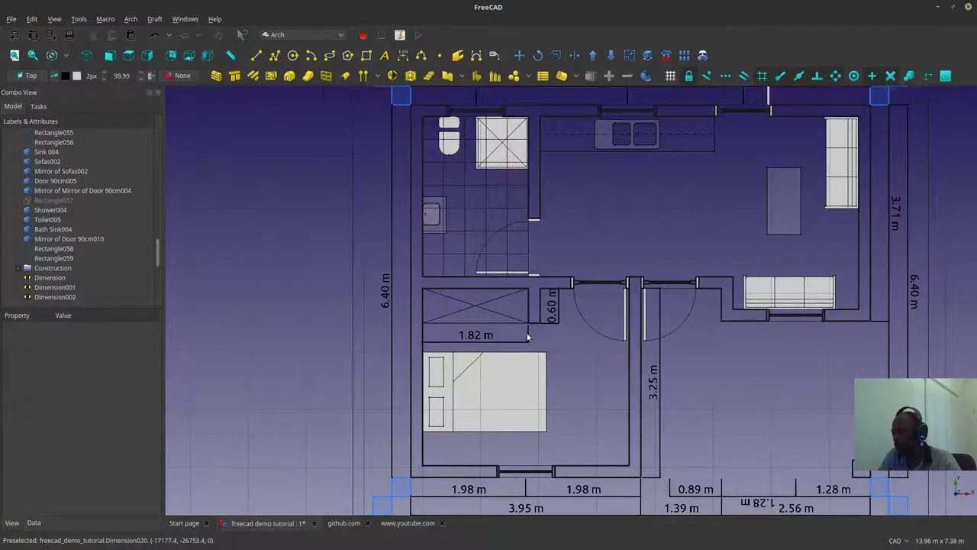
pyautogui.scroll(3, 530, 332)
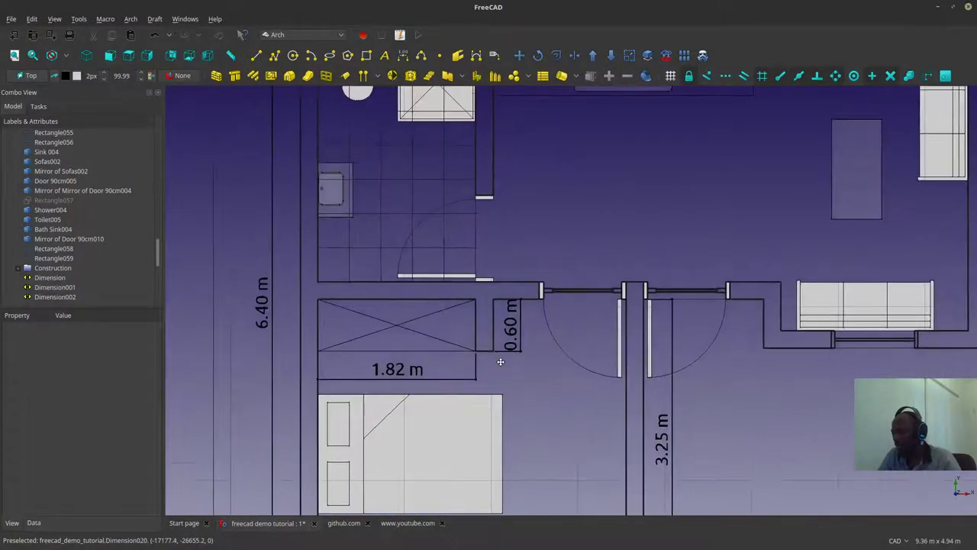
pyautogui.scroll(-2, 500, 361)
pyautogui.moveTo(500, 361); pyautogui.dragTo(463, 377, button='middle')
pyautogui.scroll(2, 453, 277)
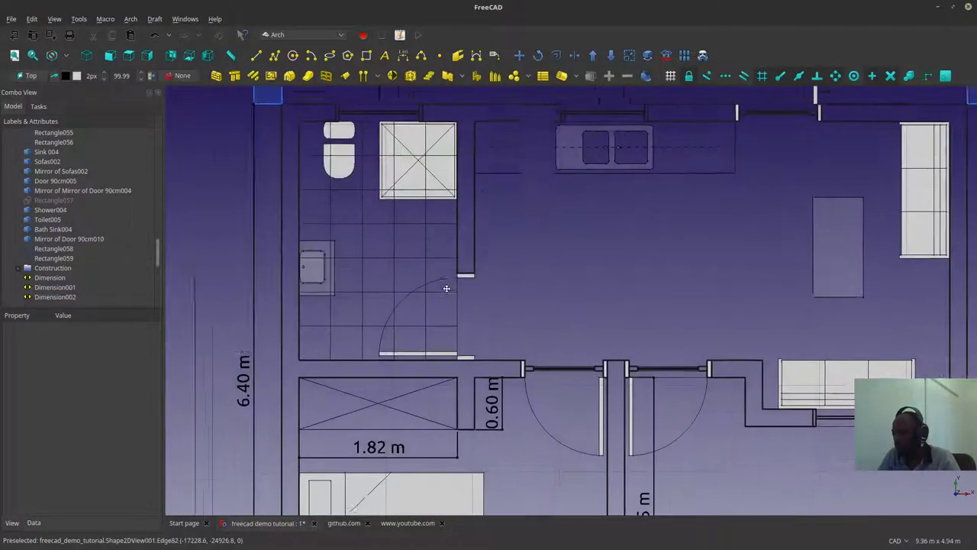
pyautogui.moveTo(475, 336); pyautogui.dragTo(412, 351, button='middle')
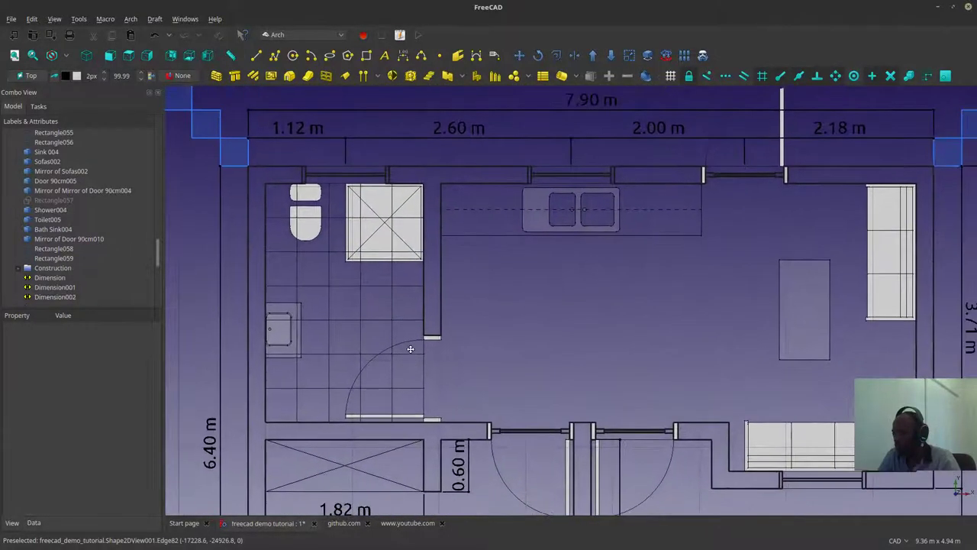
pyautogui.click(403, 55)
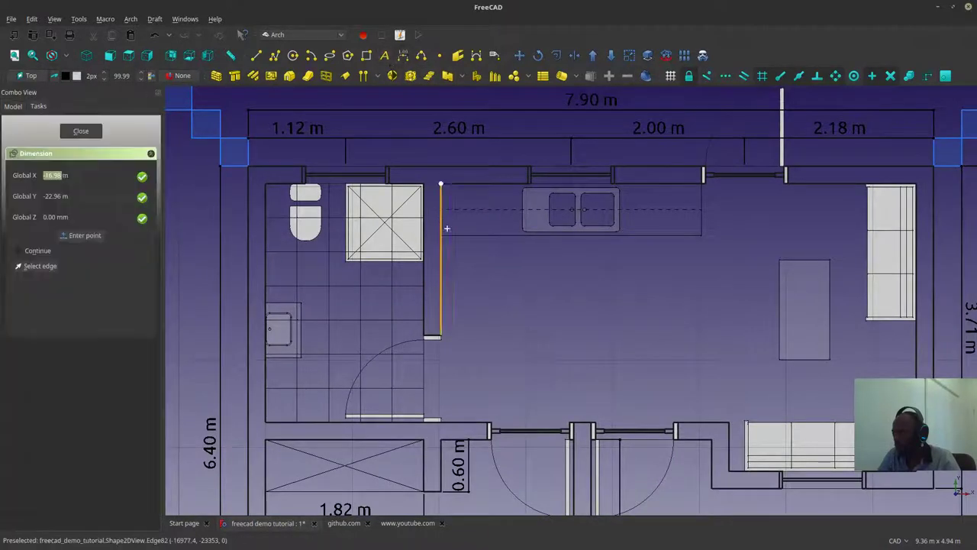
pyautogui.click(702, 234)
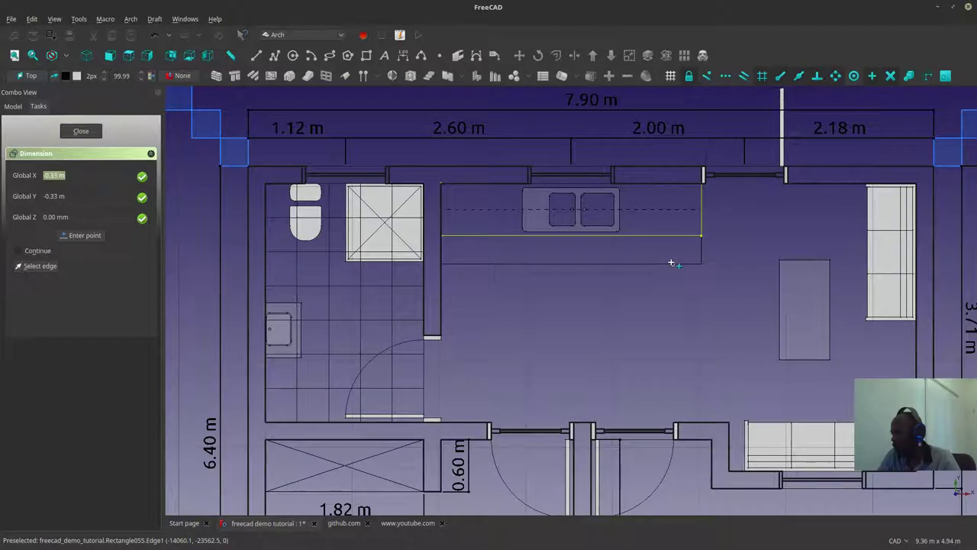
pyautogui.click(671, 260)
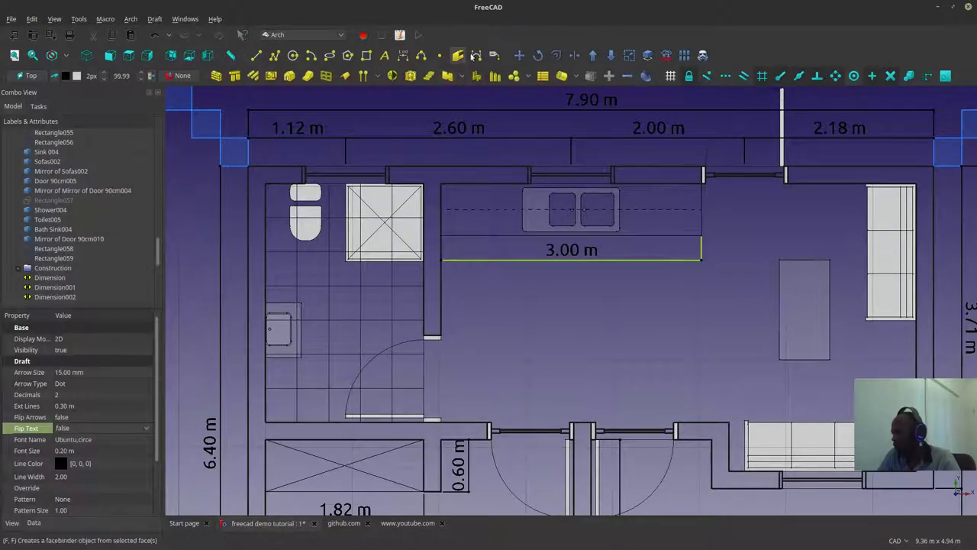
# Step: Dimension the kitchen counter's depth from its front corner to the upper wall, placing the dimension beside its free end
pyautogui.click(403, 55)
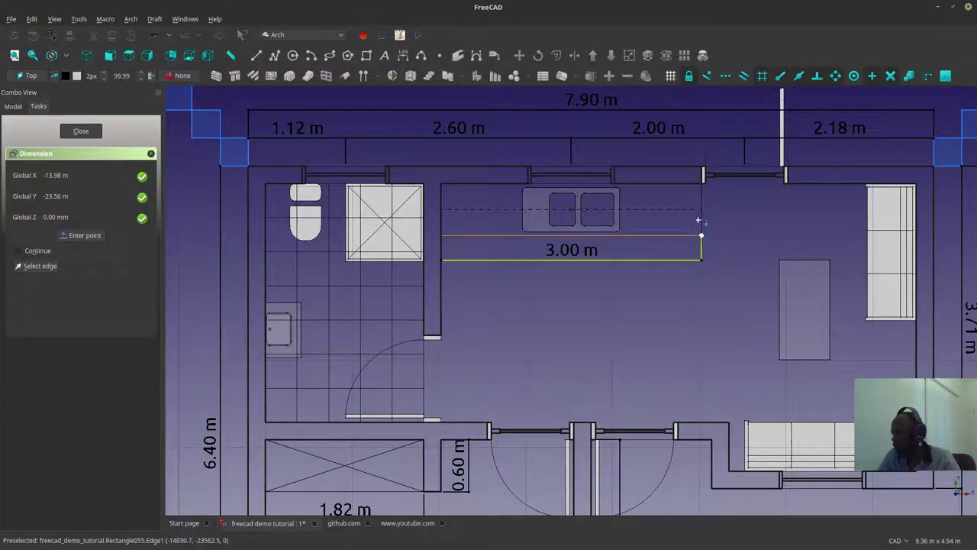
pyautogui.click(698, 221)
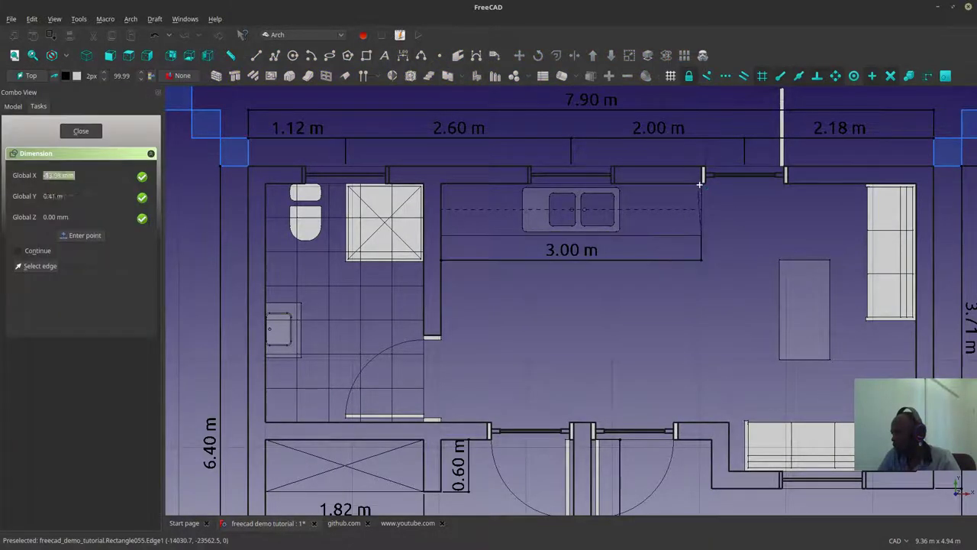
pyautogui.click(728, 211)
pyautogui.moveTo(755, 315)
pyautogui.mouseDown(button='middle')
pyautogui.moveTo(611, 310)
pyautogui.moveTo(564, 235)
pyautogui.mouseUp(button='middle')
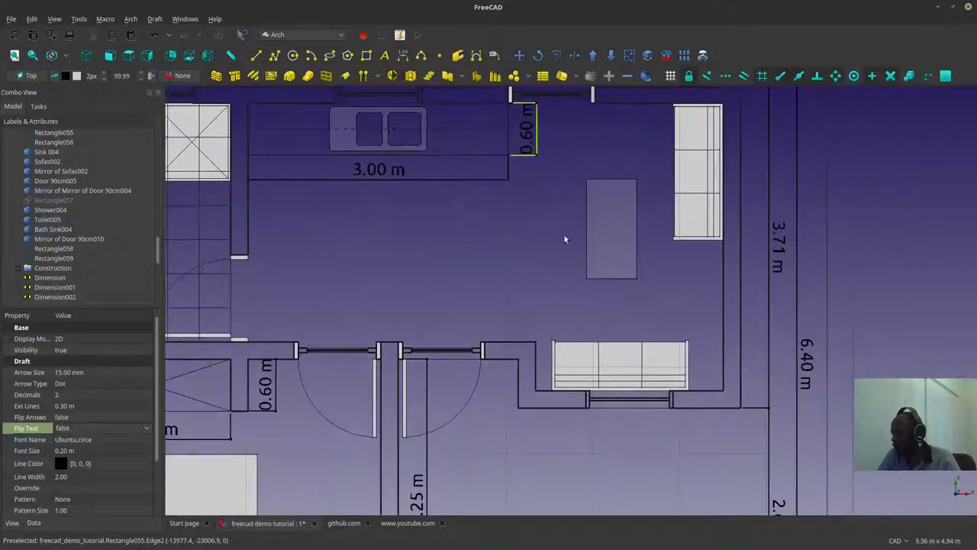
pyautogui.scroll(-2, 536, 271)
pyautogui.moveTo(536, 270); pyautogui.dragTo(562, 223, button='middle')
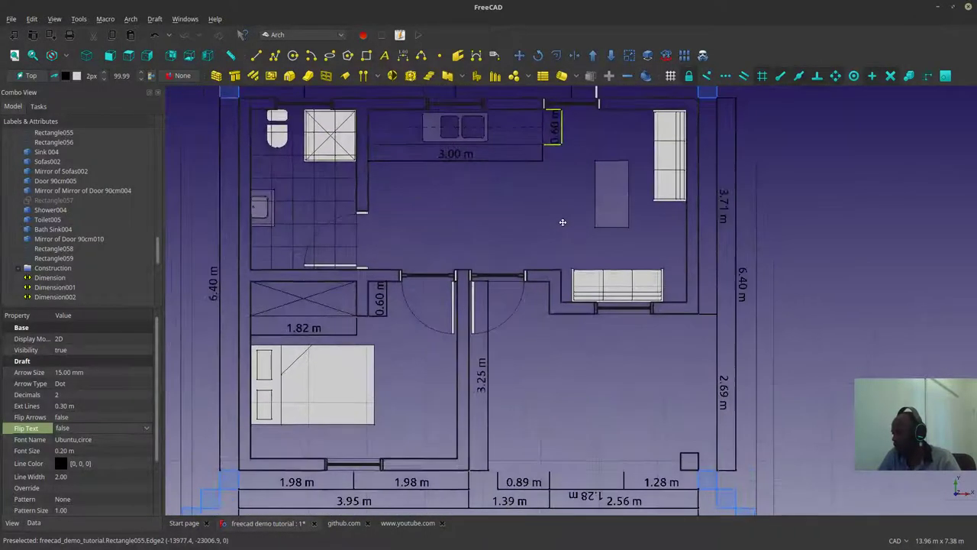
pyautogui.scroll(2, 566, 250)
pyautogui.scroll(-2, 566, 253)
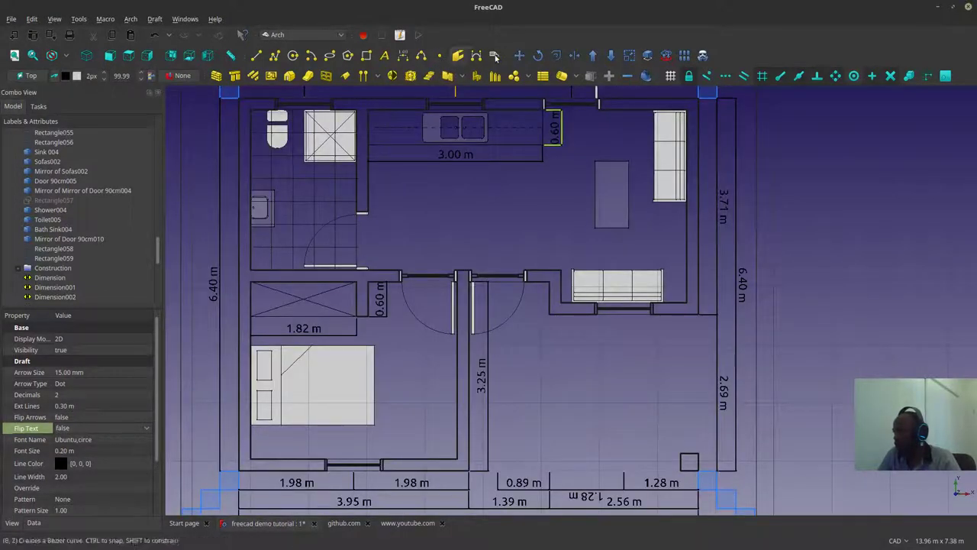
pyautogui.click(402, 55)
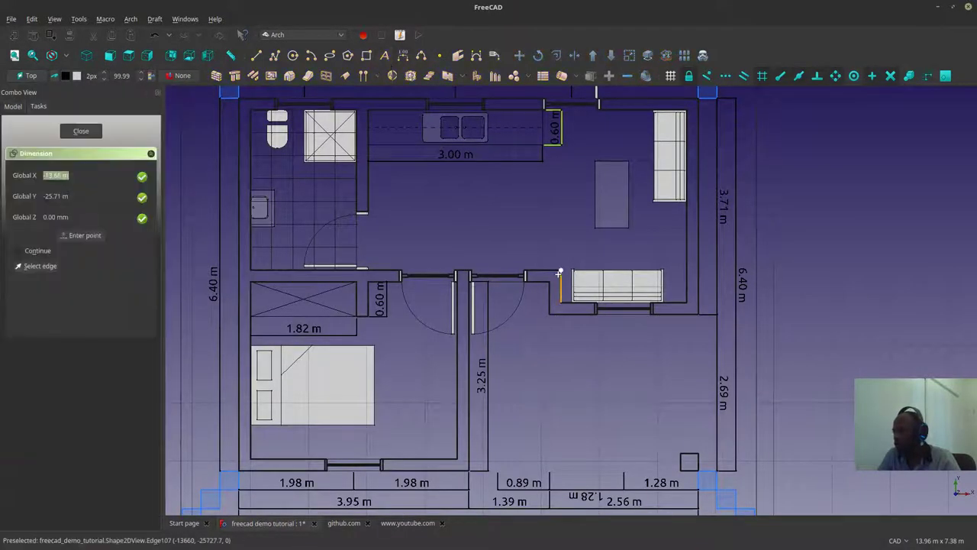
pyautogui.click(560, 273)
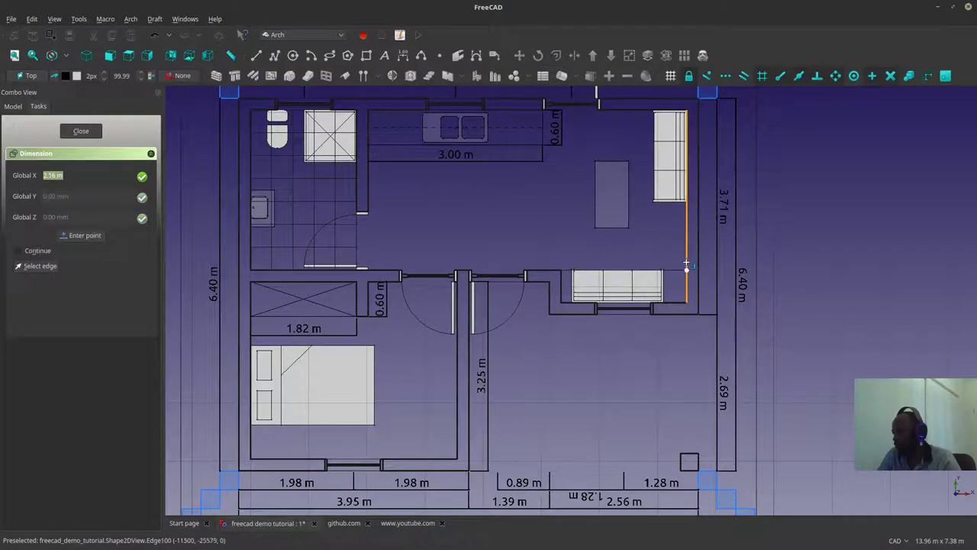
pyautogui.click(685, 286)
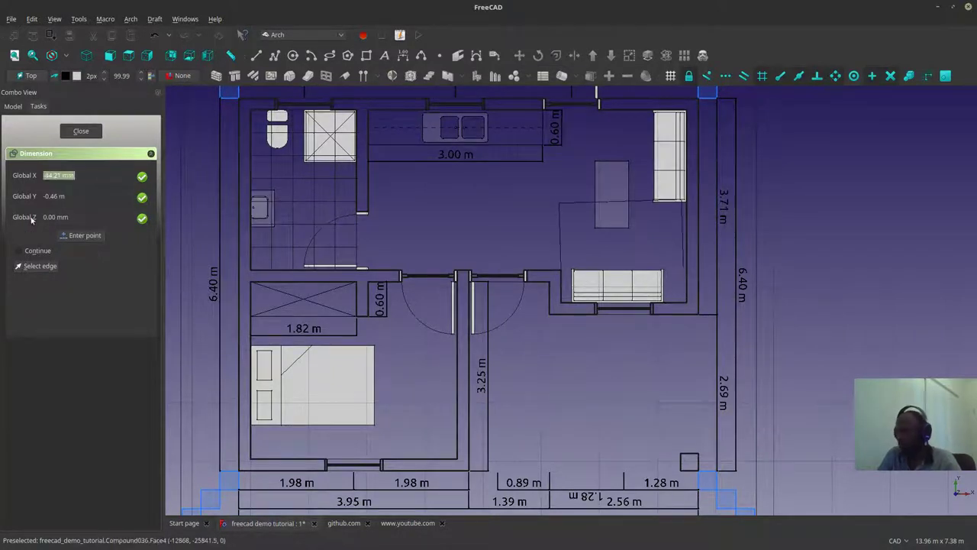
pyautogui.press('Escape')
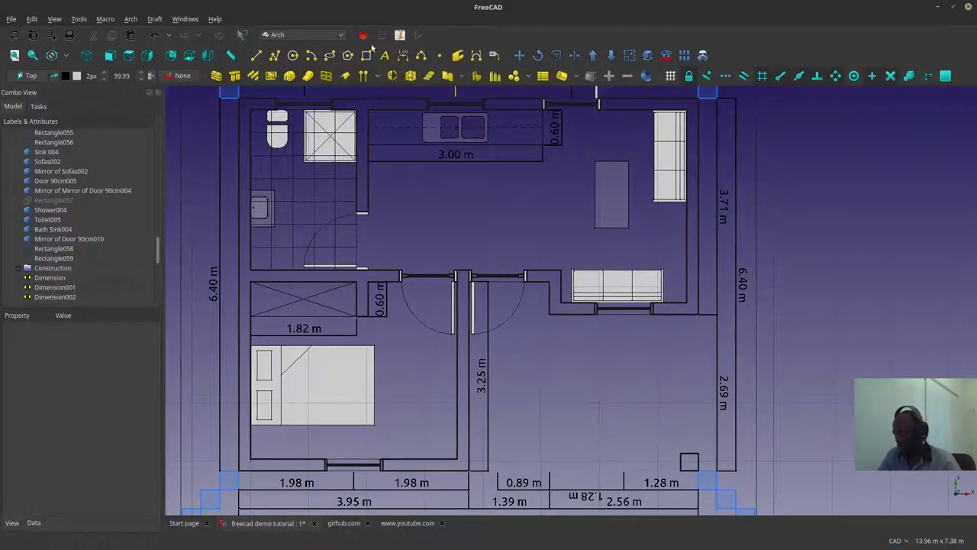
# Step: Start a dimension for the living room at the inner wall corner beside the lower sofa
pyautogui.click(403, 56)
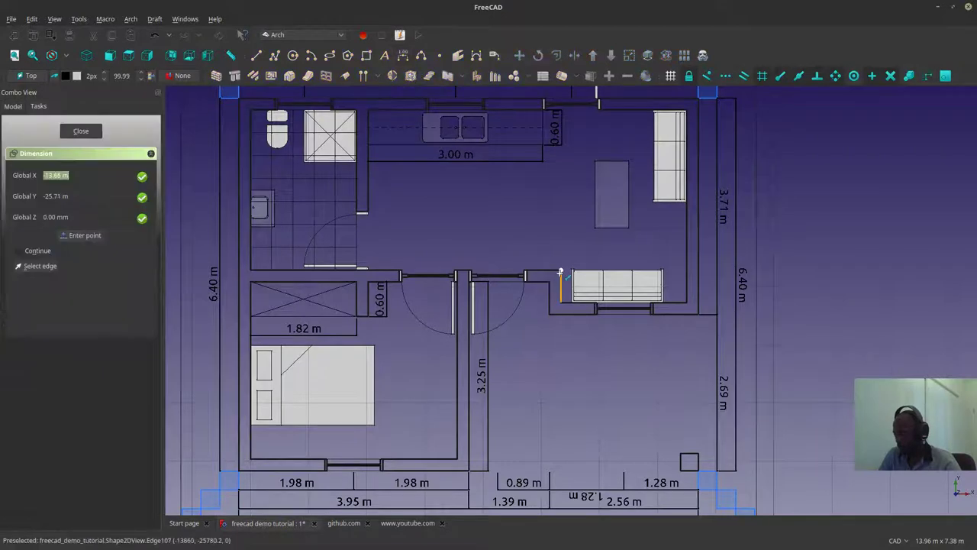
# Step: Dimension the width of the living-room window recess from wall face to wall face, placing the line just beyond the sofa
pyautogui.click(585, 274)
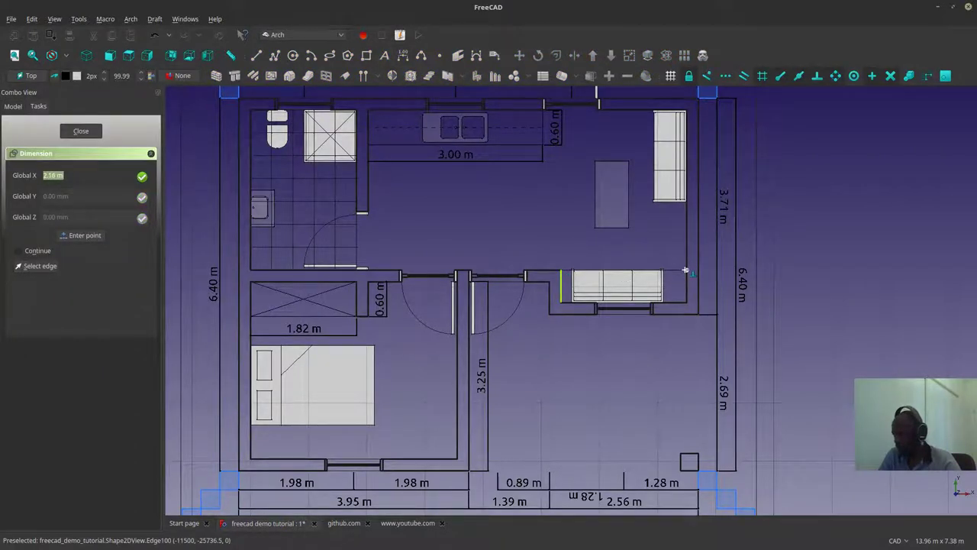
pyautogui.click(681, 262)
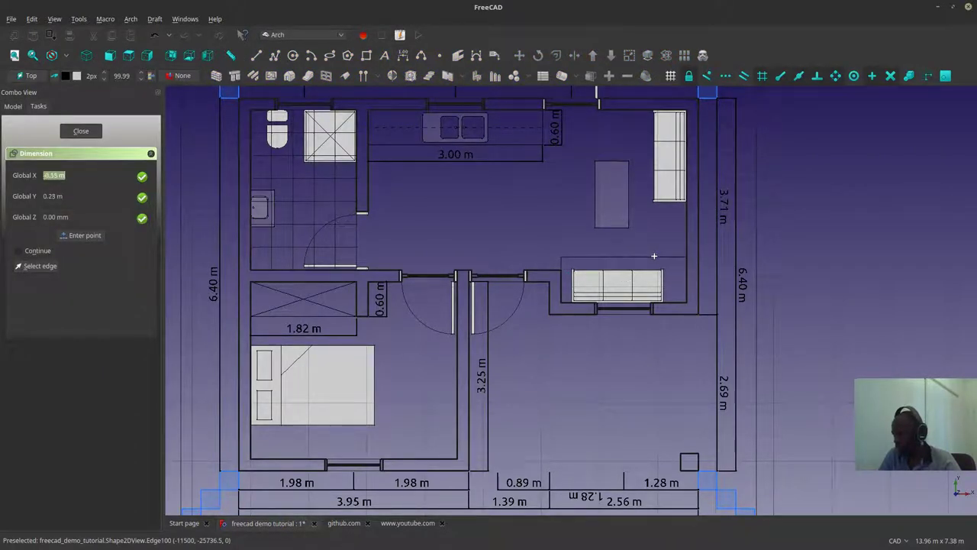
pyautogui.click(652, 249)
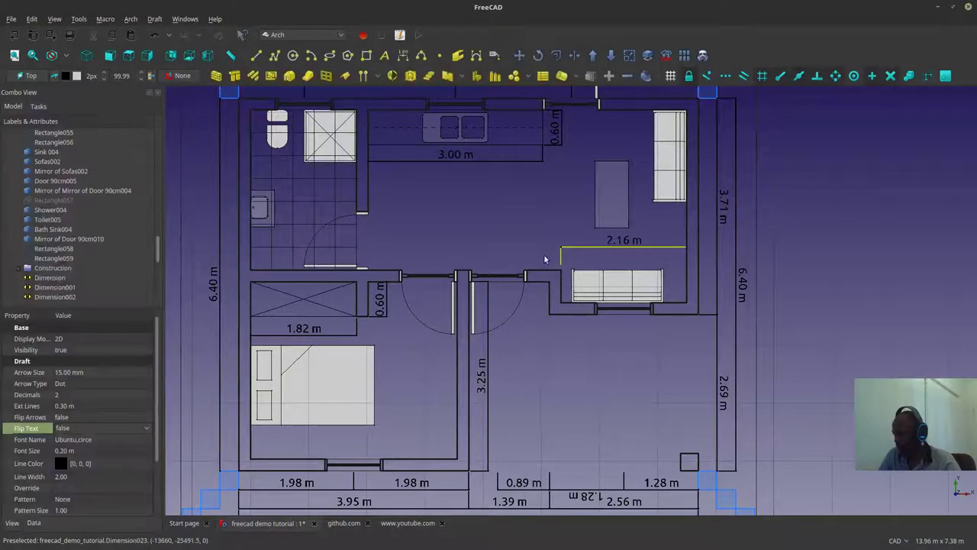
# Step: Dimension the bathroom's interior width near its door, with the dimension line aligned to the sofa recess dimension
pyautogui.moveTo(512, 250); pyautogui.dragTo(626, 237, button='middle')
pyautogui.scroll(2, 565, 239)
pyautogui.click(552, 227)
pyautogui.scroll(-2, 626, 238)
pyautogui.click(403, 56)
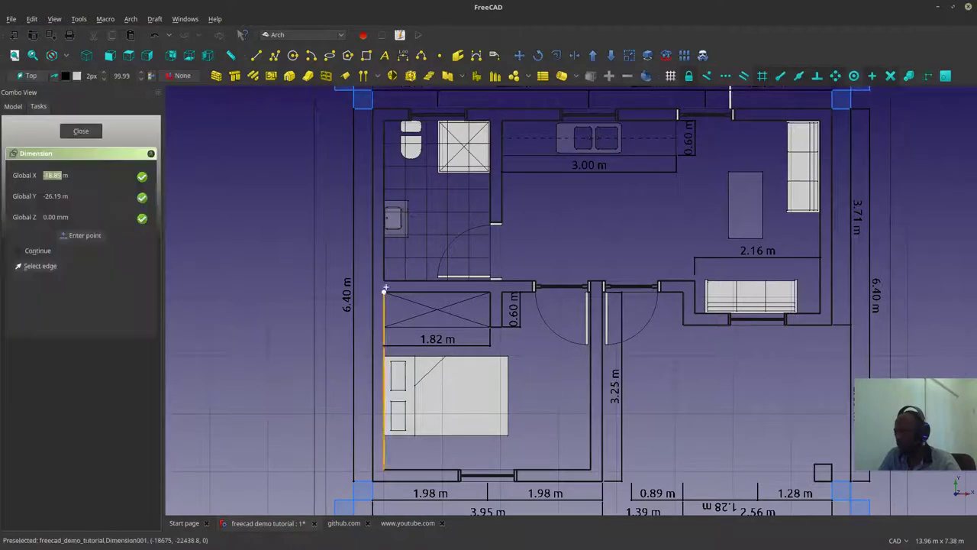
pyautogui.click(386, 281)
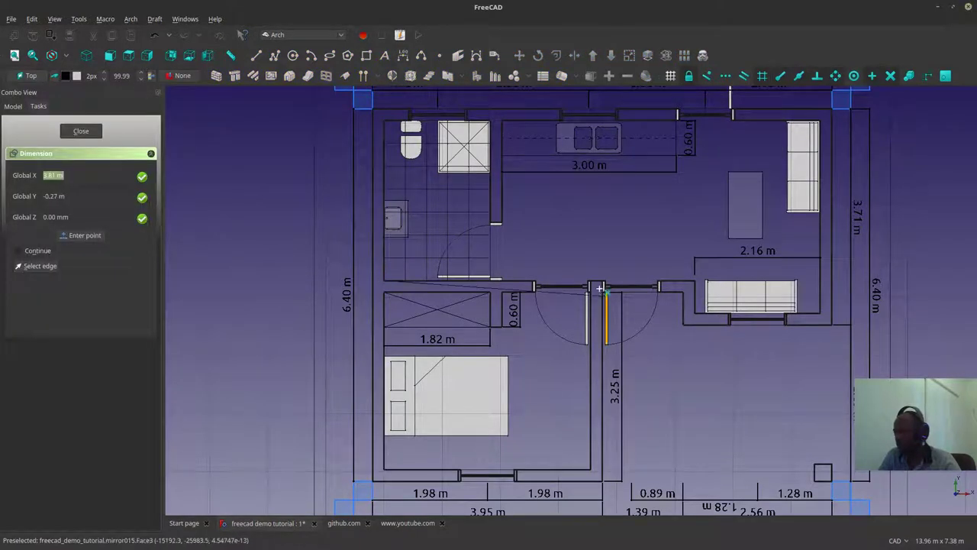
pyautogui.scroll(2, 588, 283)
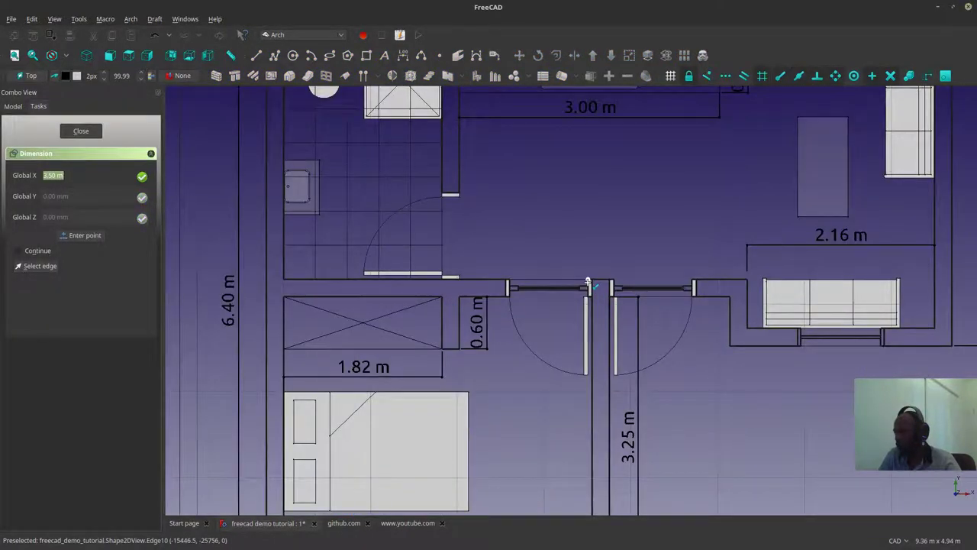
pyautogui.scroll(-3, 403, 268)
pyautogui.scroll(3, 418, 265)
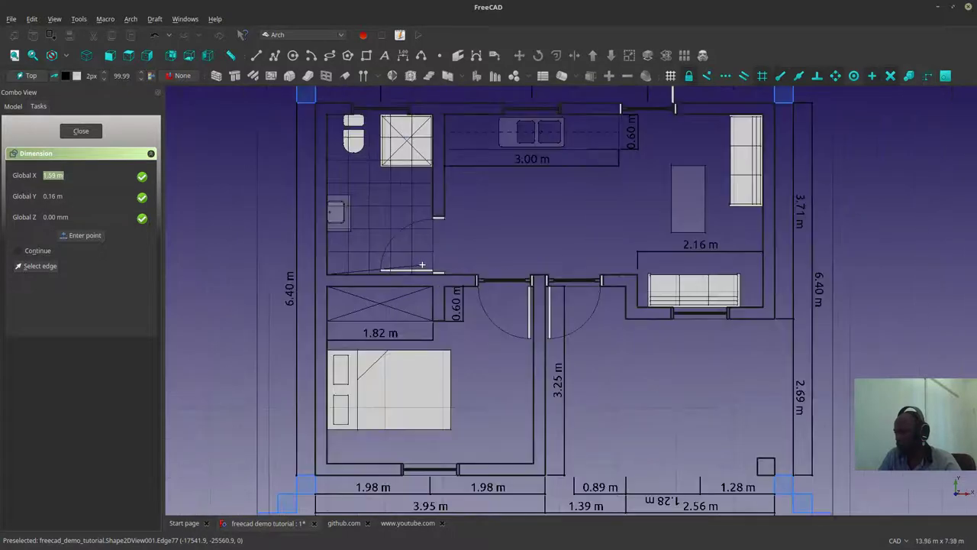
pyautogui.scroll(-4, 445, 285)
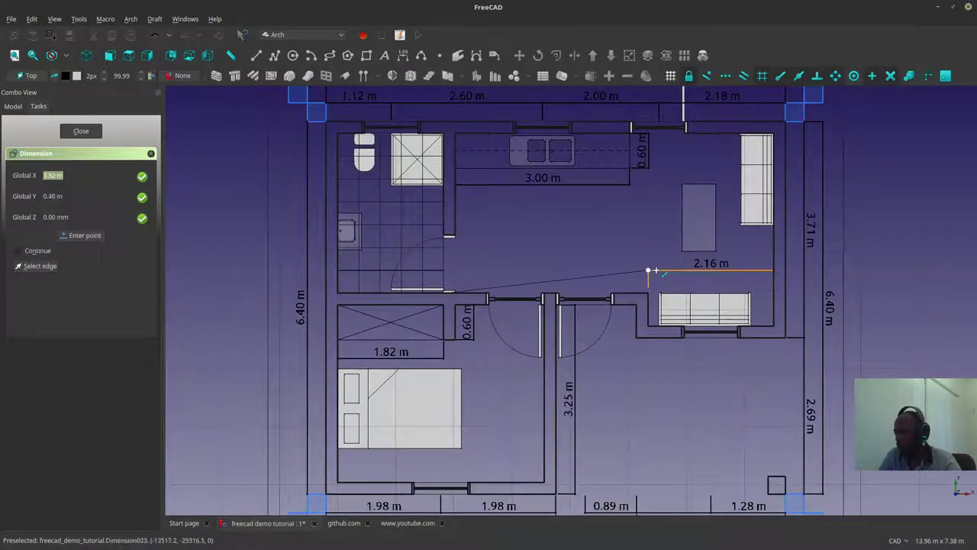
pyautogui.click(655, 270)
pyautogui.scroll(3, 542, 255)
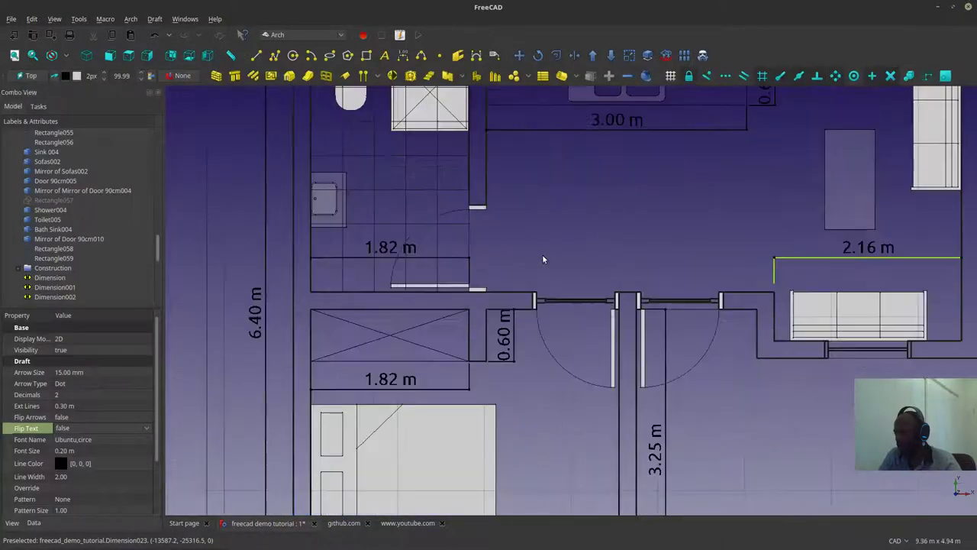
pyautogui.scroll(2, 440, 256)
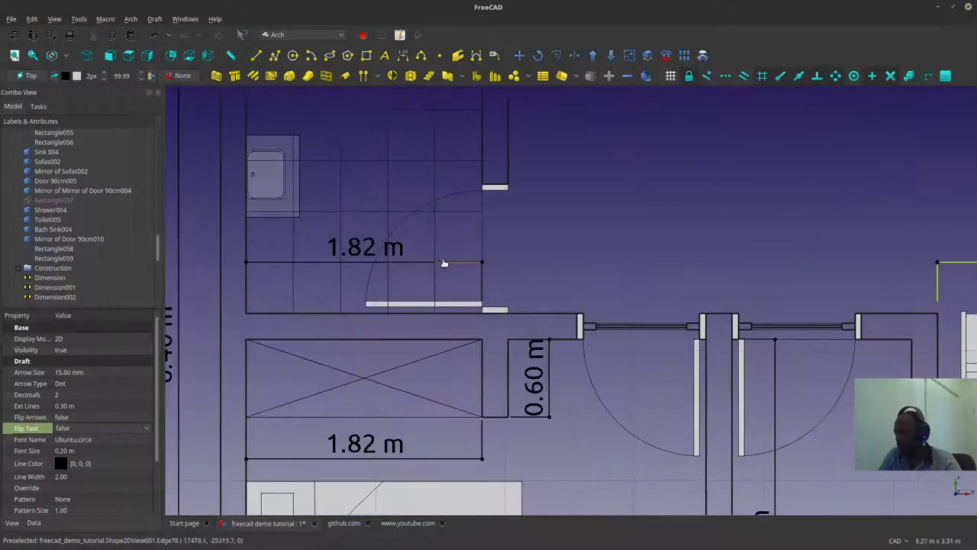
pyautogui.press('d')
pyautogui.press('i')
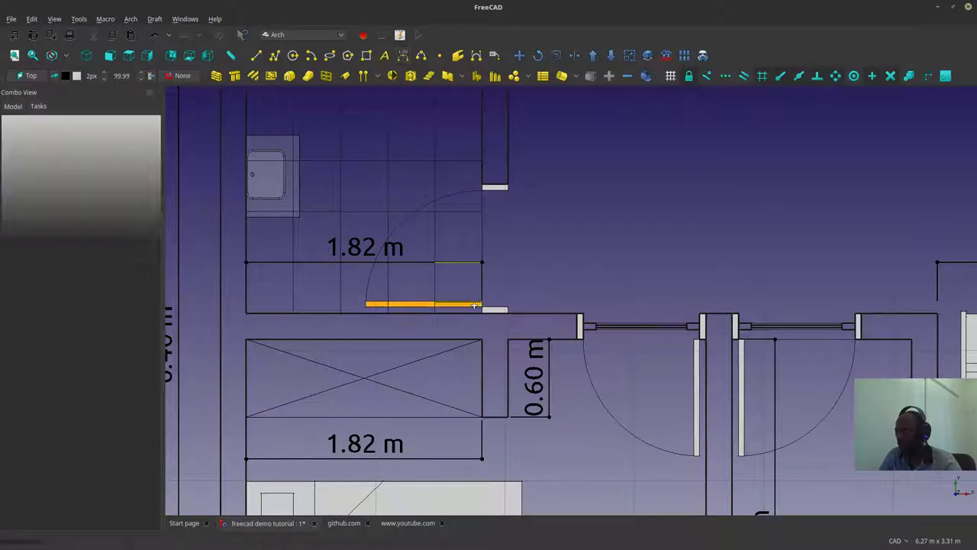
pyautogui.press('Escape')
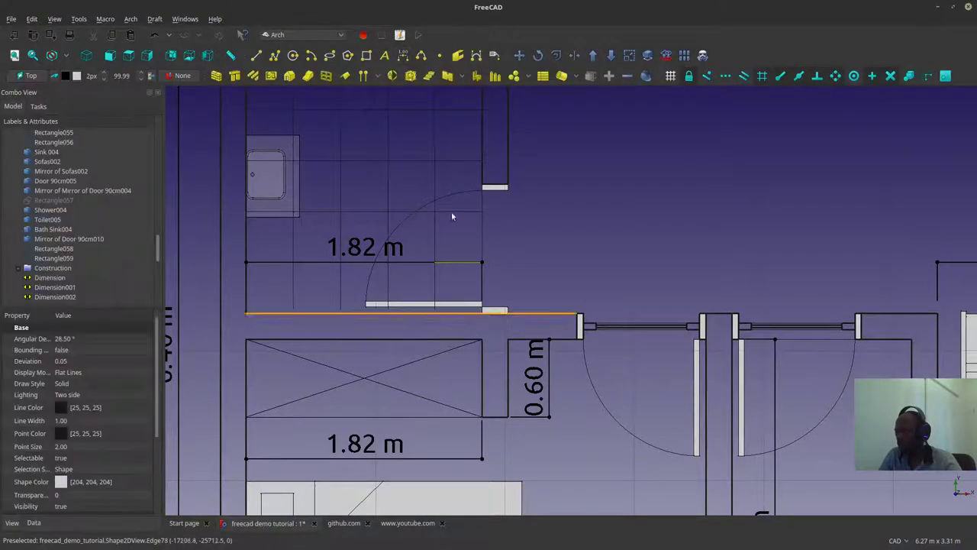
pyautogui.click(402, 58)
pyautogui.press('Escape')
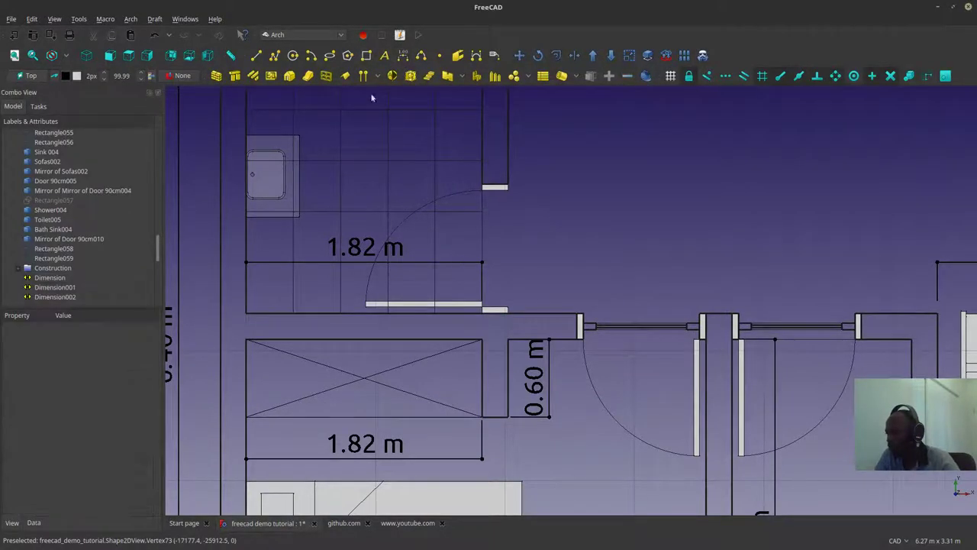
# Step: Dimension the thickness of the wall between bathroom and kitchen, placing it level with the bathroom width dimension
pyautogui.click(409, 77)
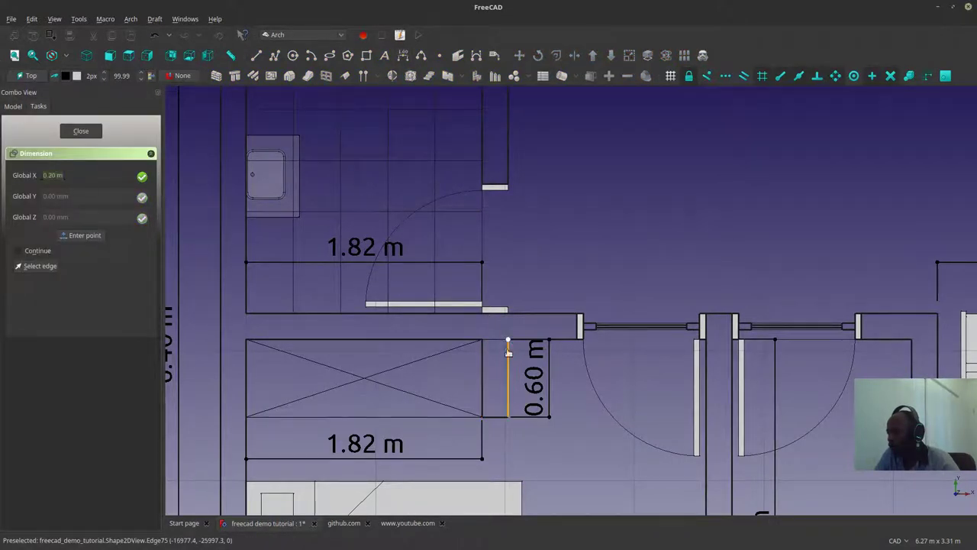
pyautogui.click(509, 350)
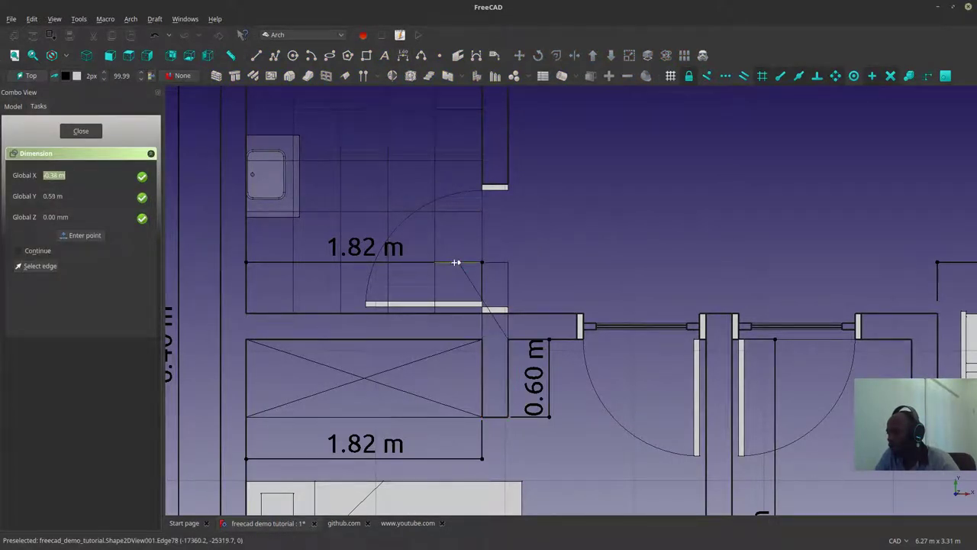
pyautogui.click(495, 262)
# Step: Examine how the wall-thickness dimension line aligns with the adjoining bathroom width dimension
pyautogui.scroll(5, 495, 260)
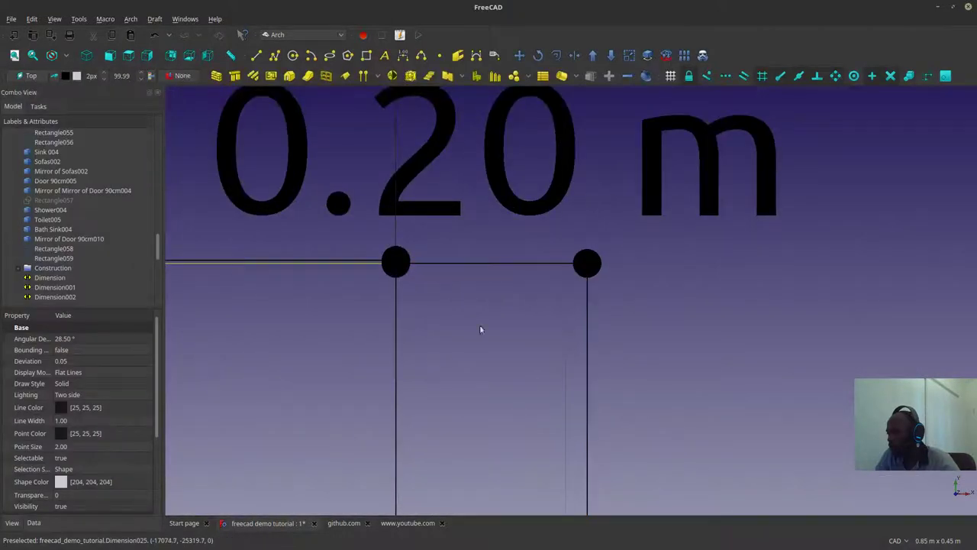
pyautogui.click(493, 332)
pyautogui.click(515, 262)
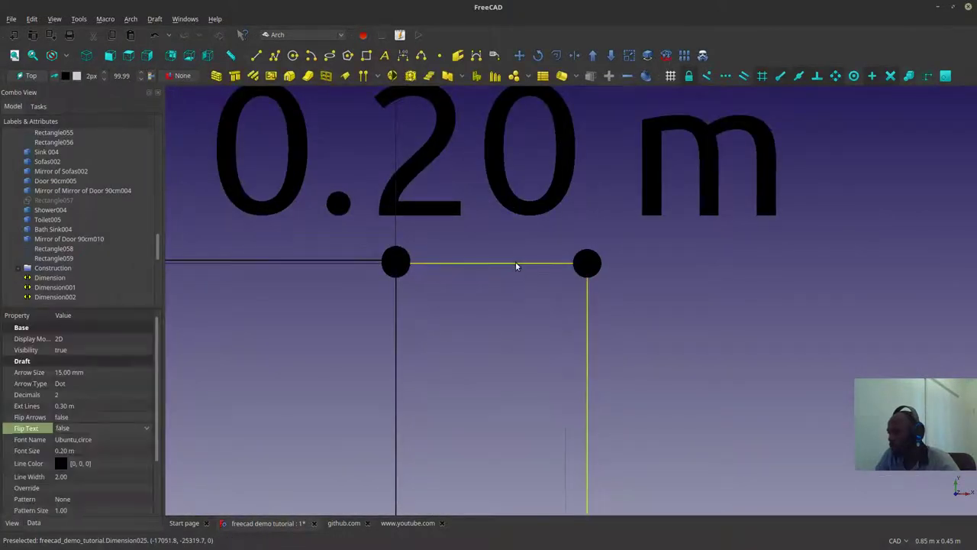
pyautogui.scroll(5, 519, 290)
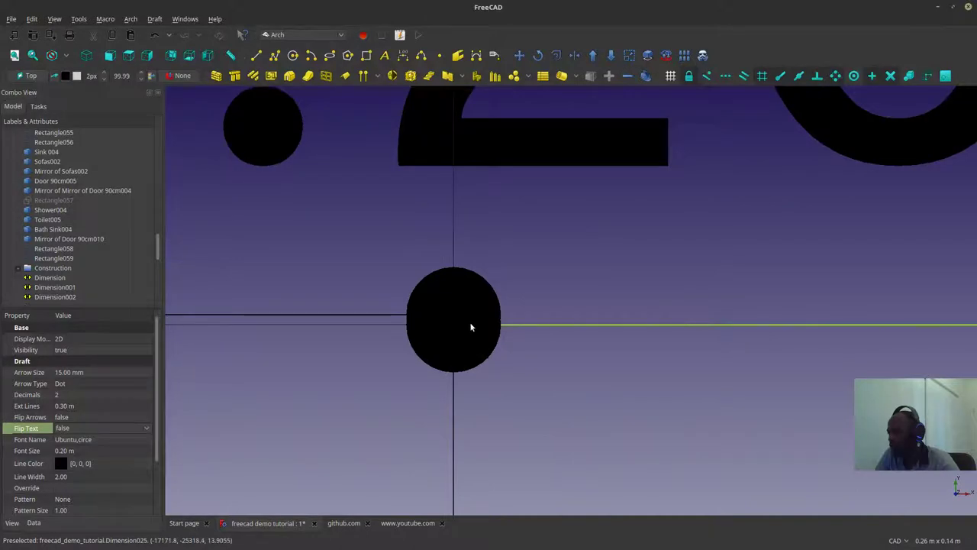
pyautogui.scroll(-3, 469, 321)
pyautogui.scroll(-6, 505, 335)
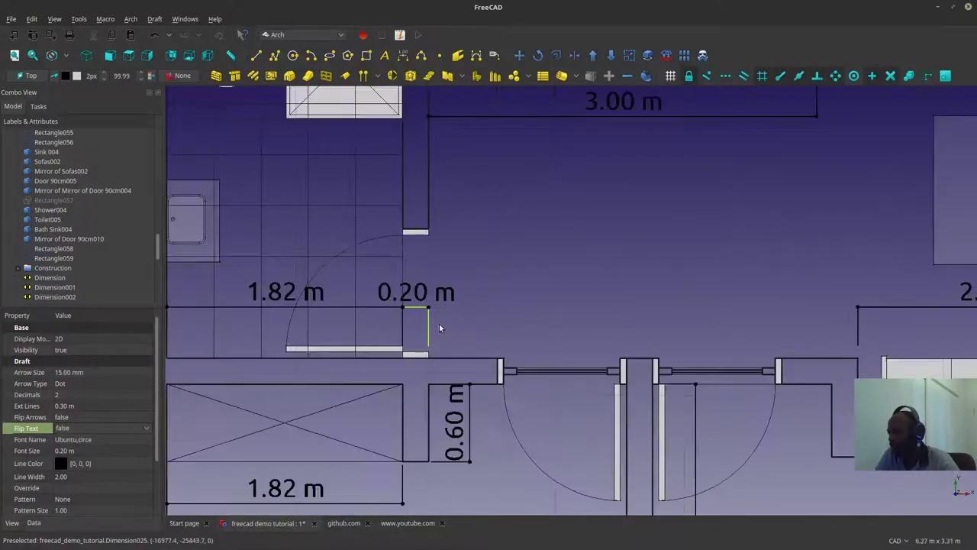
pyautogui.click(425, 329)
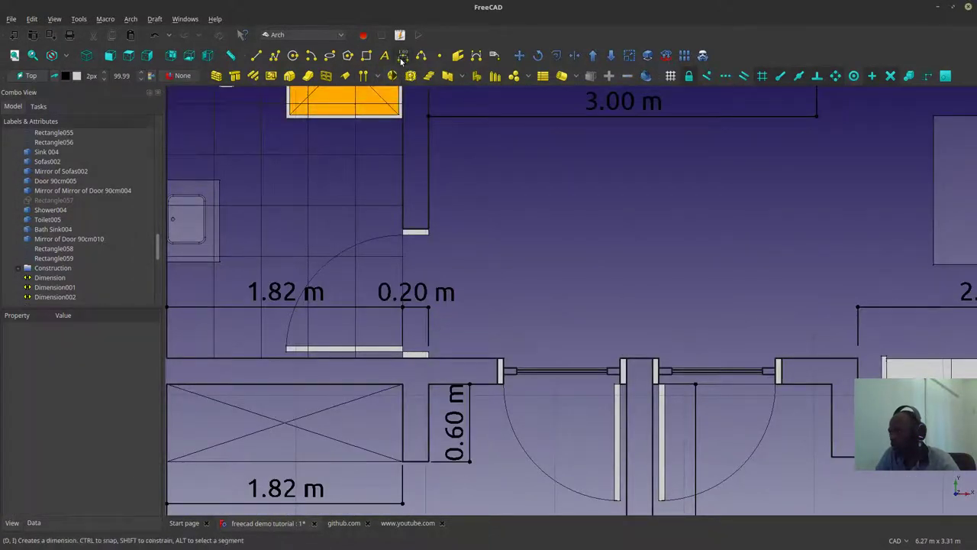
# Step: Dimension the living area from the bathroom wall's face to the sofa recess corner, in line with the recess dimension
pyautogui.click(403, 55)
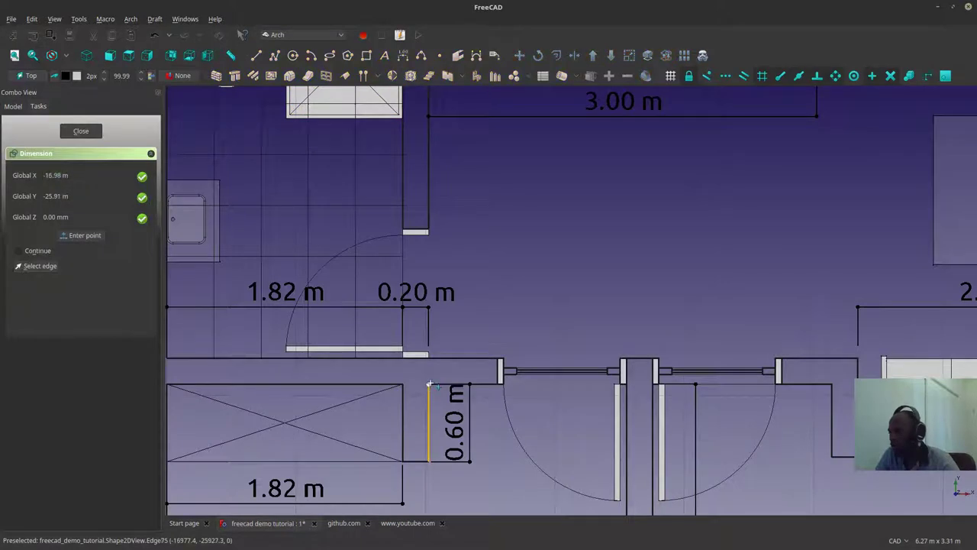
pyautogui.click(430, 384)
pyautogui.scroll(-2, 429, 383)
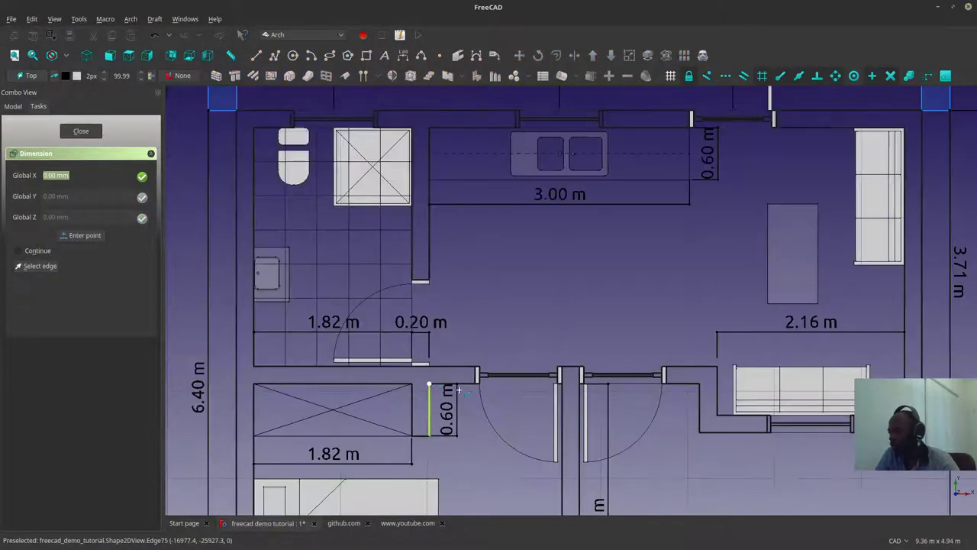
pyautogui.click(717, 384)
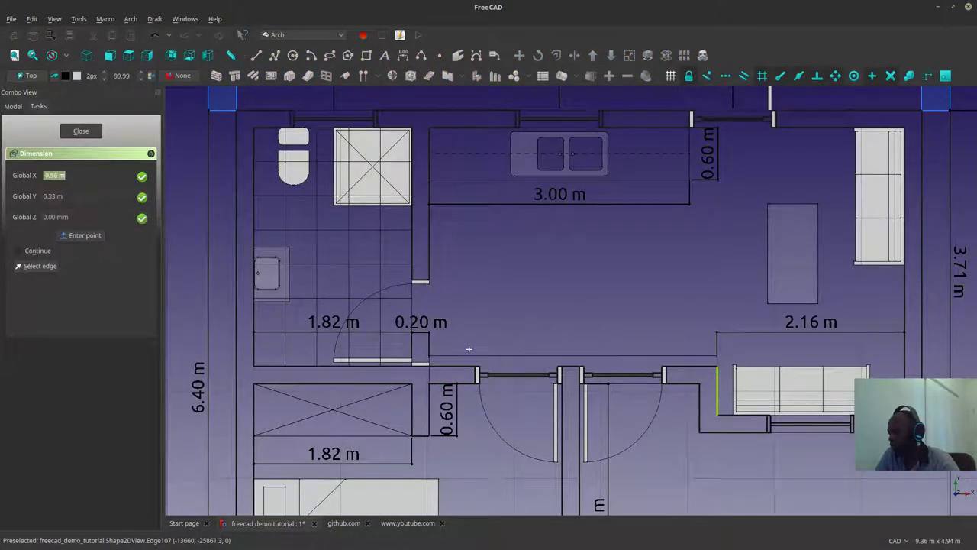
pyautogui.click(716, 332)
# Step: Replace the bathroom wall's thickness dimension with a new one snapped in line with the neighbouring interior dimensions
pyautogui.click(419, 334)
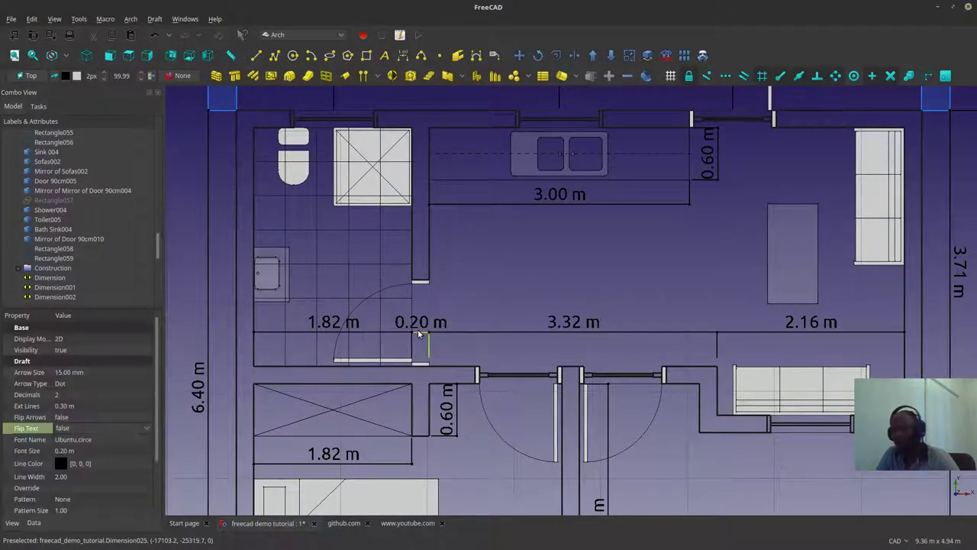
pyautogui.press('Delete')
pyautogui.click(399, 59)
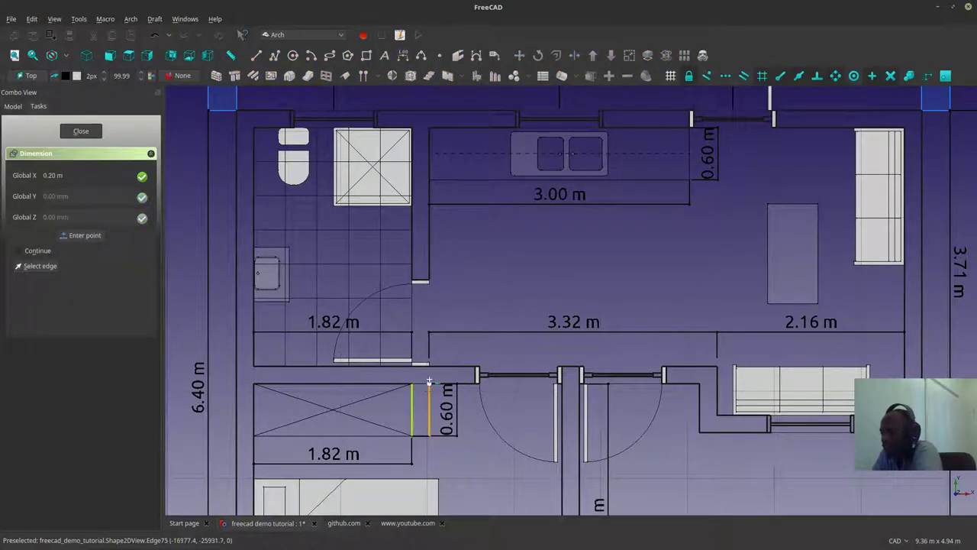
pyautogui.click(429, 381)
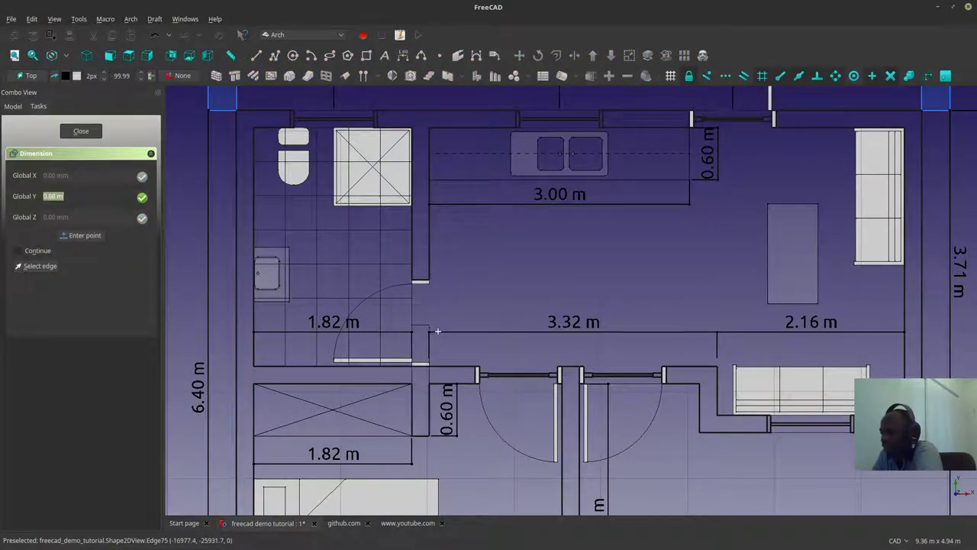
pyautogui.click(711, 333)
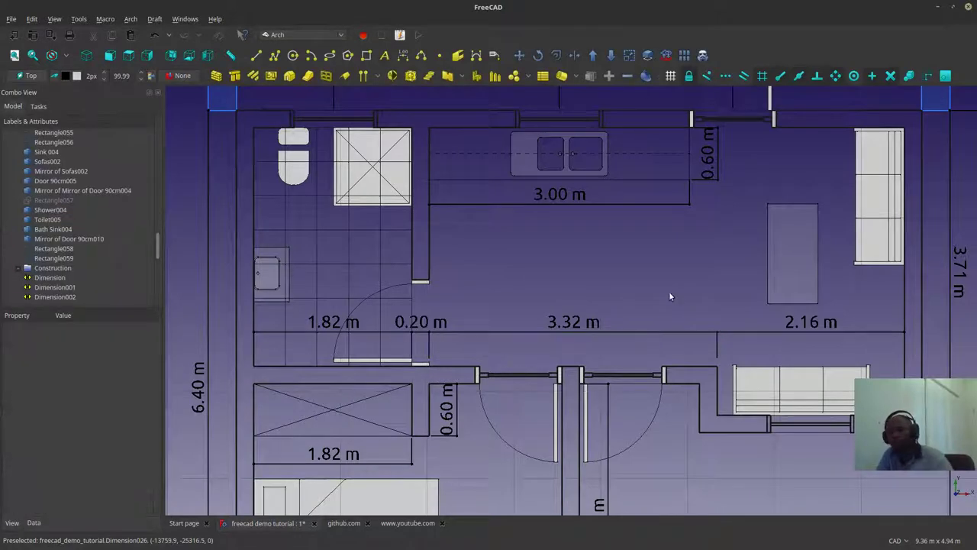
# Step: Review the whole plan and its dimension objects in the model tree, and select Dimension001
pyautogui.scroll(-3, 611, 313)
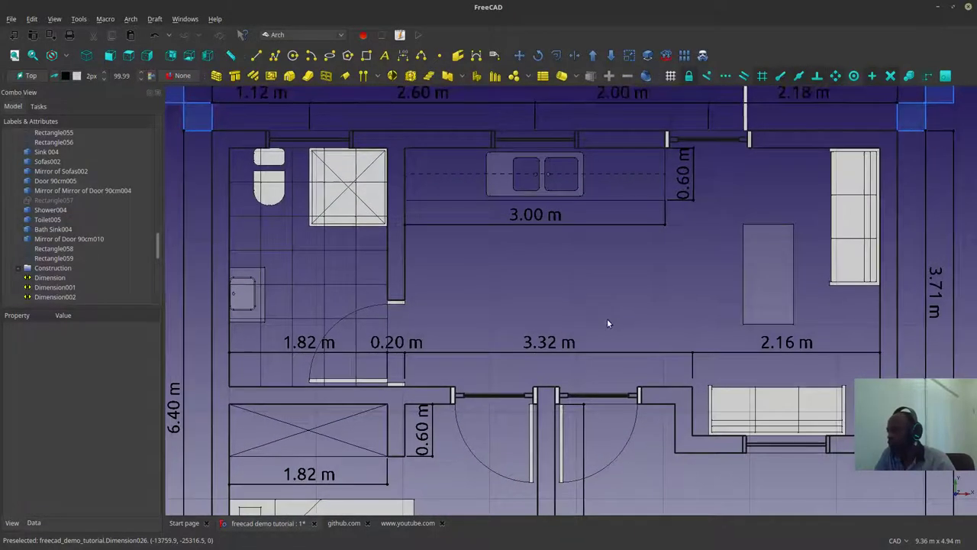
pyautogui.scroll(-3, 580, 248)
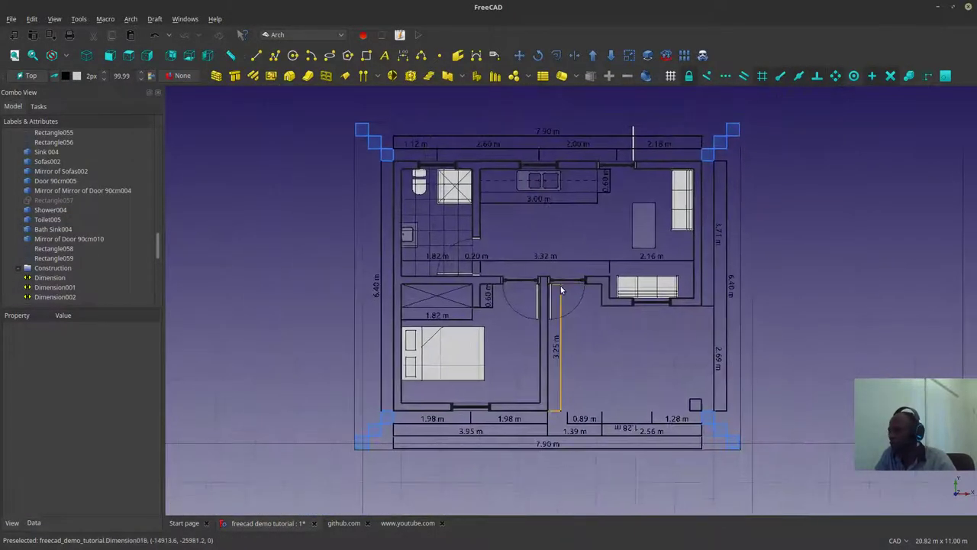
pyautogui.scroll(-6, 87, 247)
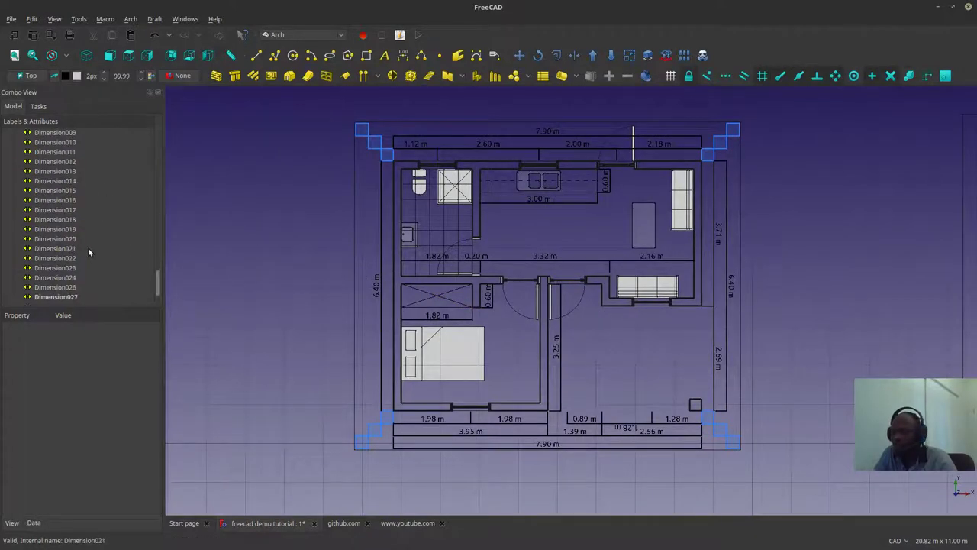
pyautogui.scroll(7, 88, 248)
pyautogui.scroll(-6, 53, 239)
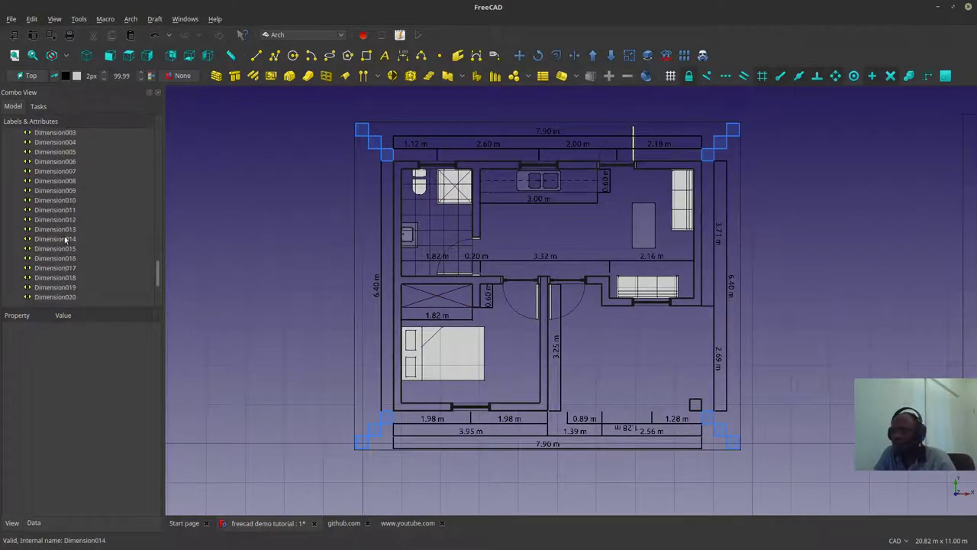
pyautogui.scroll(5, 66, 240)
pyautogui.scroll(-7, 60, 247)
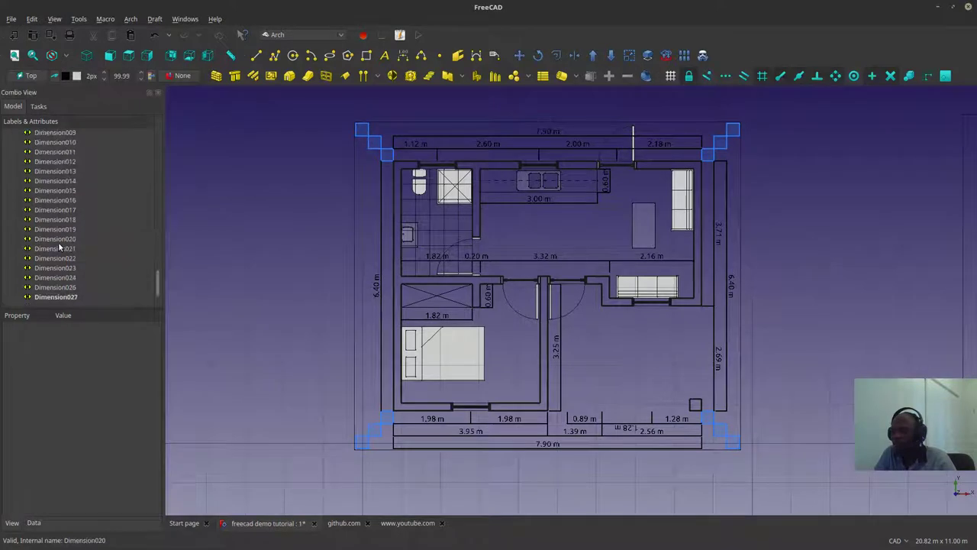
pyautogui.scroll(10, 59, 245)
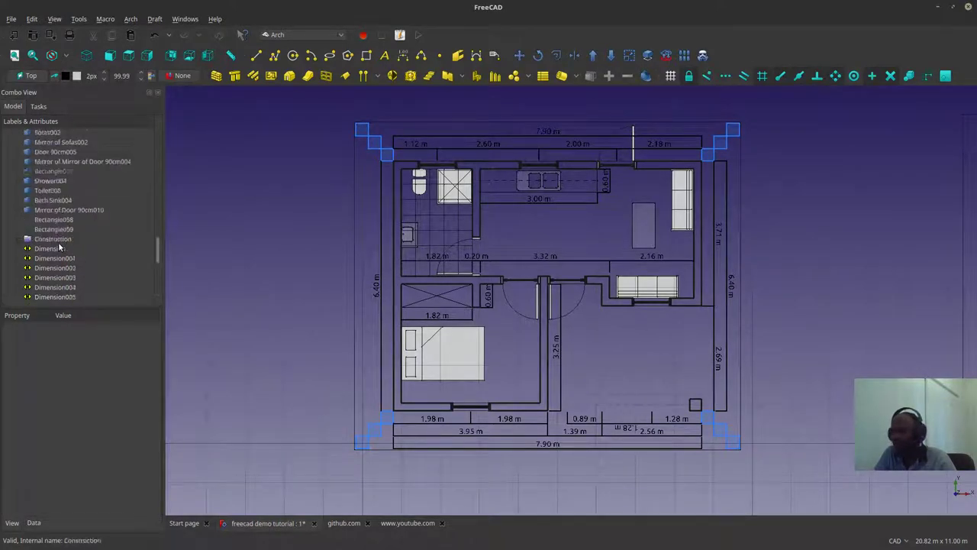
pyautogui.scroll(-8, 59, 245)
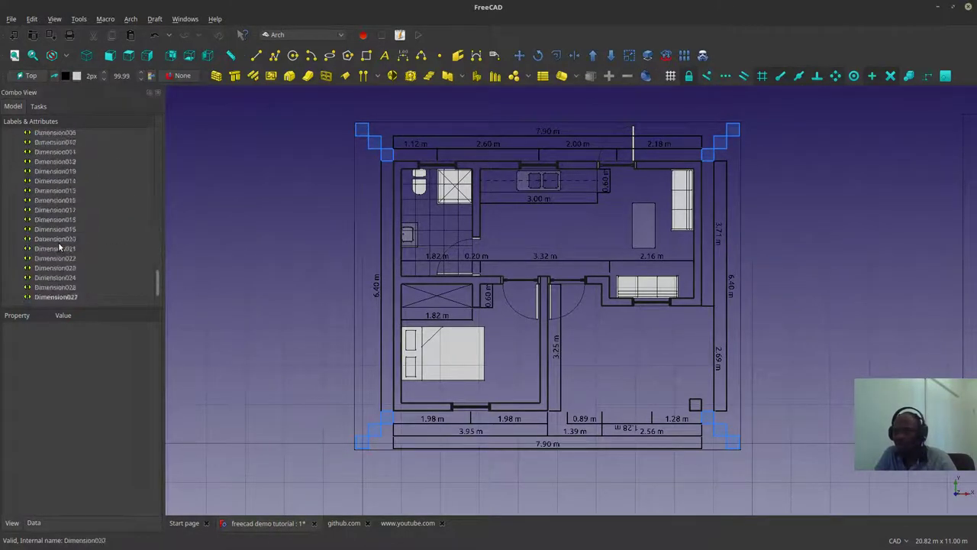
pyautogui.scroll(8, 58, 242)
pyautogui.scroll(-5, 58, 242)
pyautogui.click(52, 230)
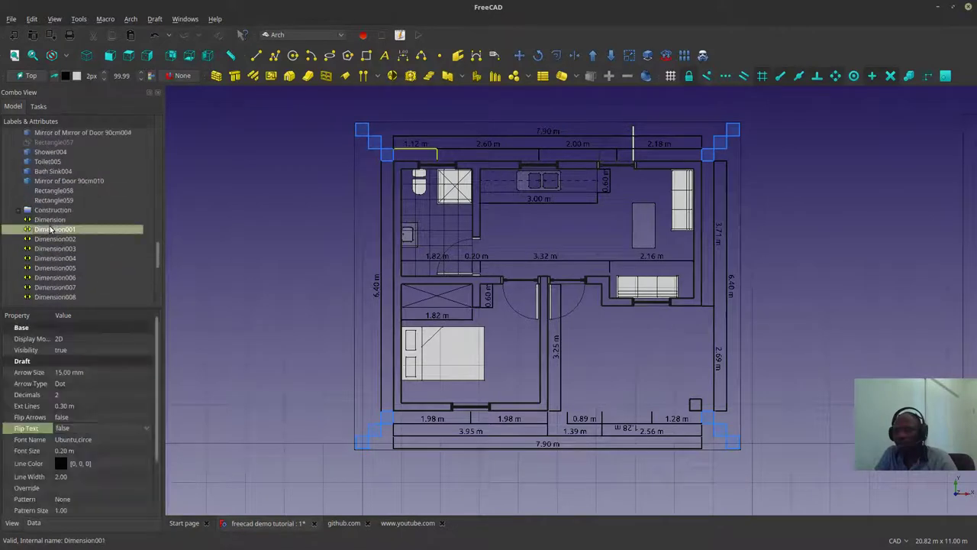
pyautogui.scroll(-6, 48, 221)
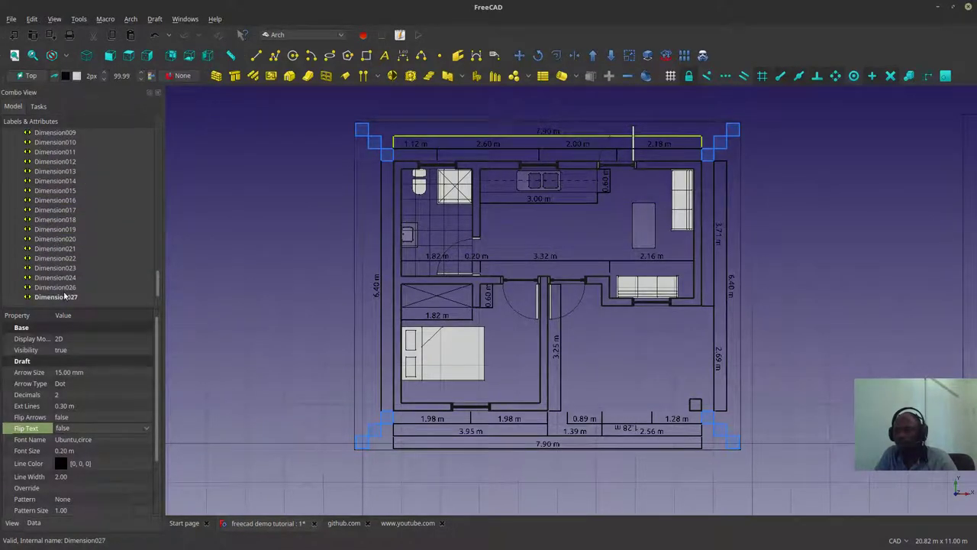
pyautogui.keyDown('shift'); pyautogui.click(64, 296); pyautogui.keyUp('shift')
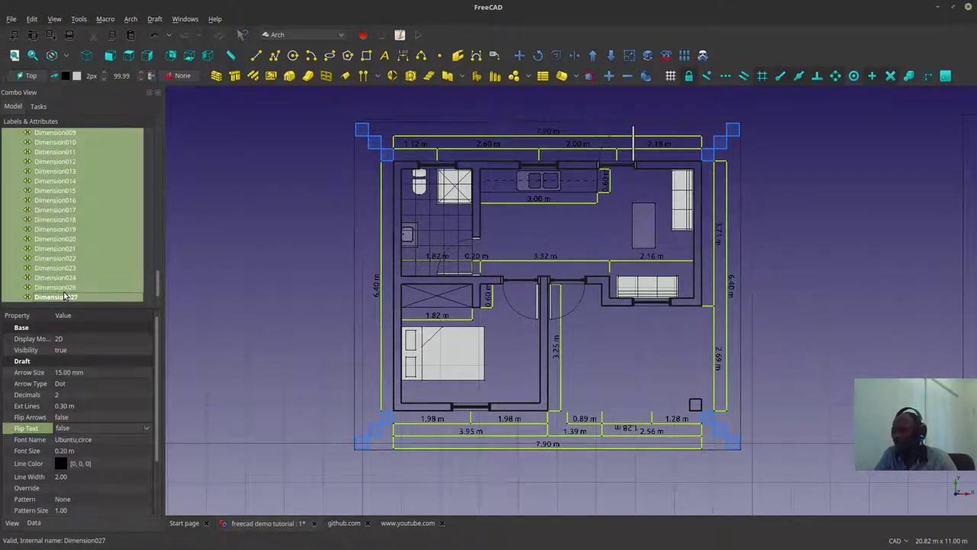
pyautogui.click(246, 303)
# Step: Create a new group at the document level of the model tree and rename it Annotaions
pyautogui.scroll(8, 38, 183)
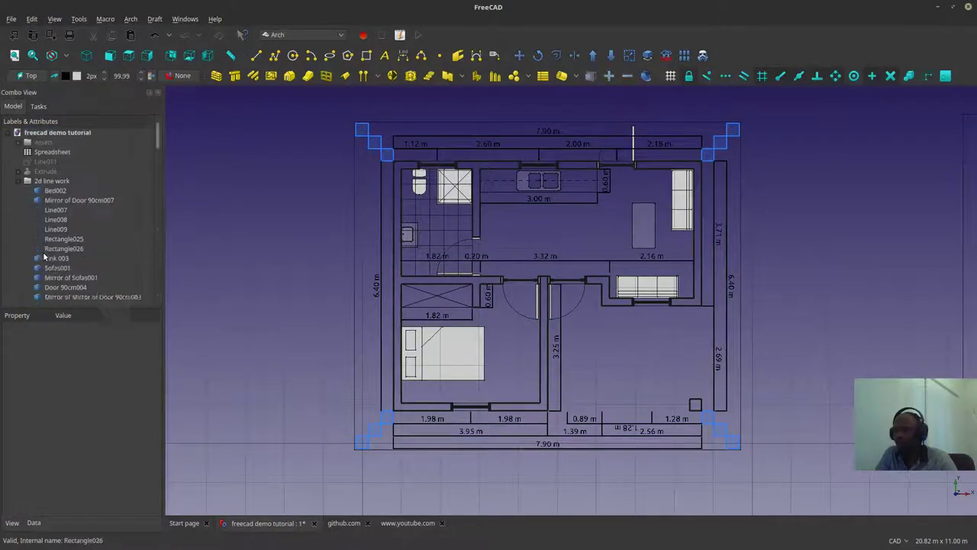
pyautogui.rightClick(51, 145)
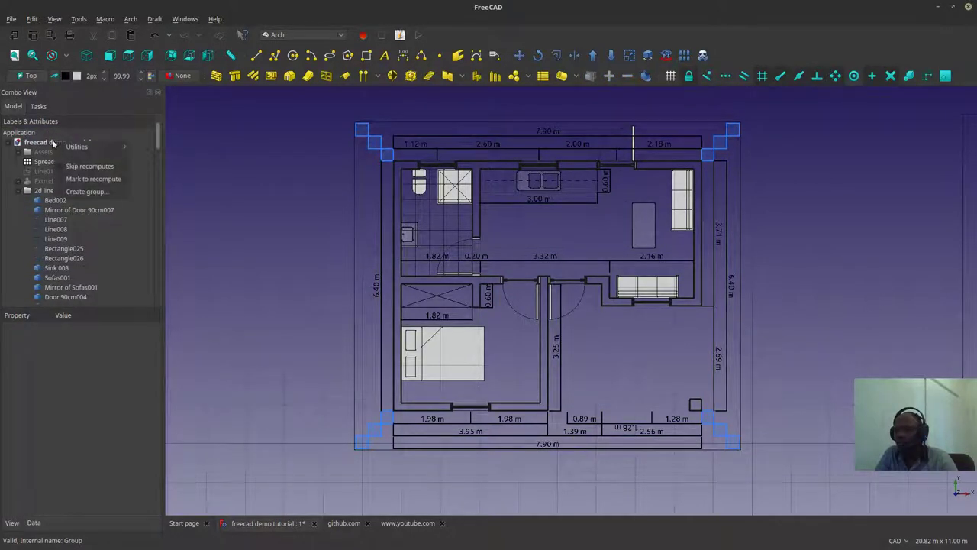
pyautogui.click(76, 190)
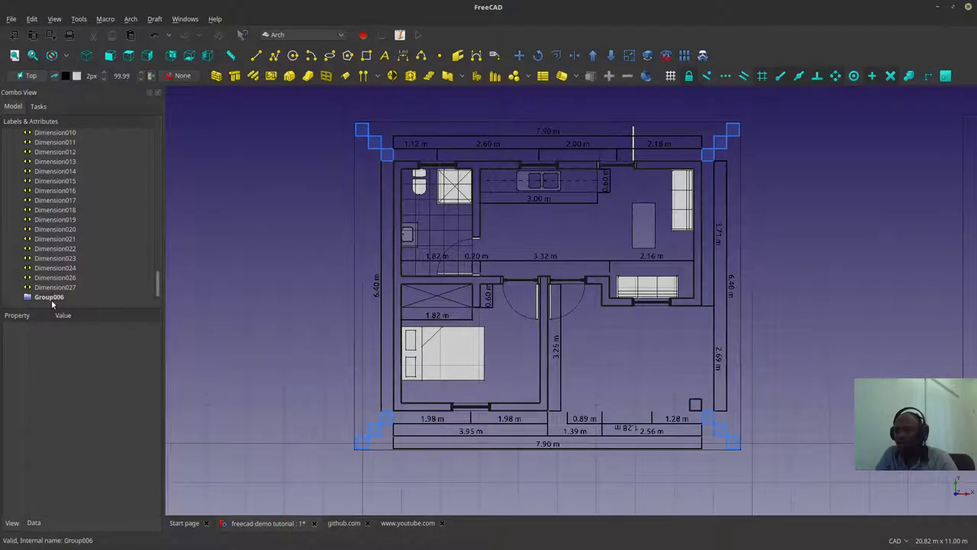
pyautogui.rightClick(51, 298)
pyautogui.click(8, 401)
pyautogui.scroll(10, 43, 222)
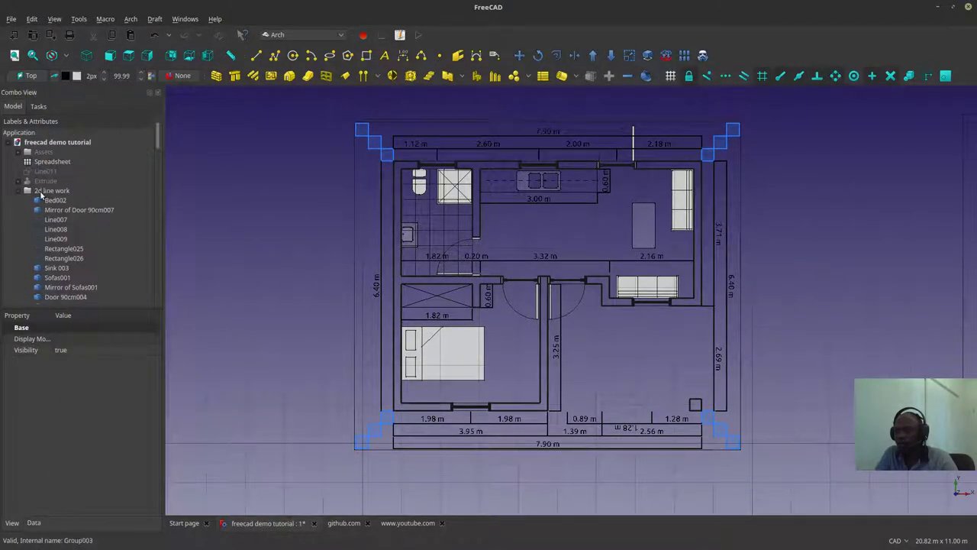
pyautogui.scroll(-10, 38, 229)
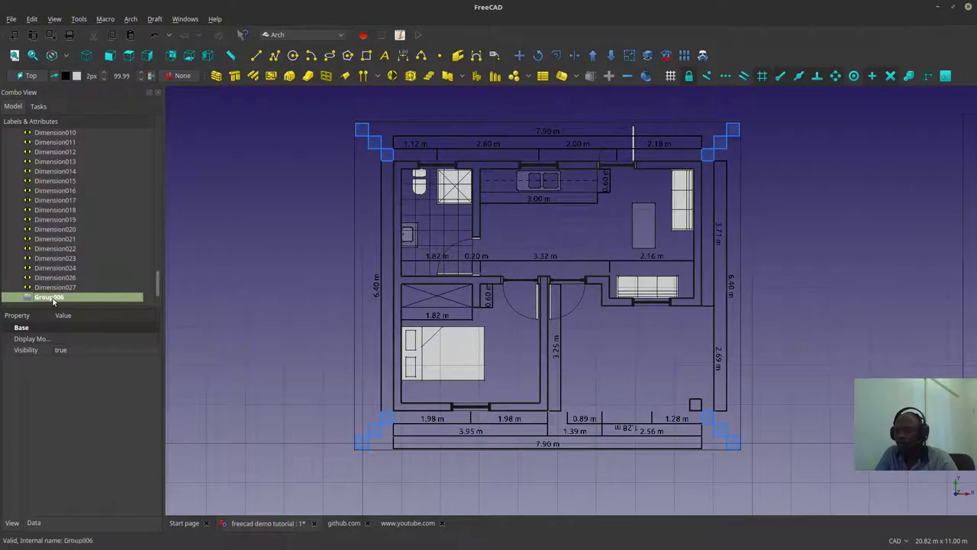
pyautogui.rightClick(53, 299)
pyautogui.click(87, 497)
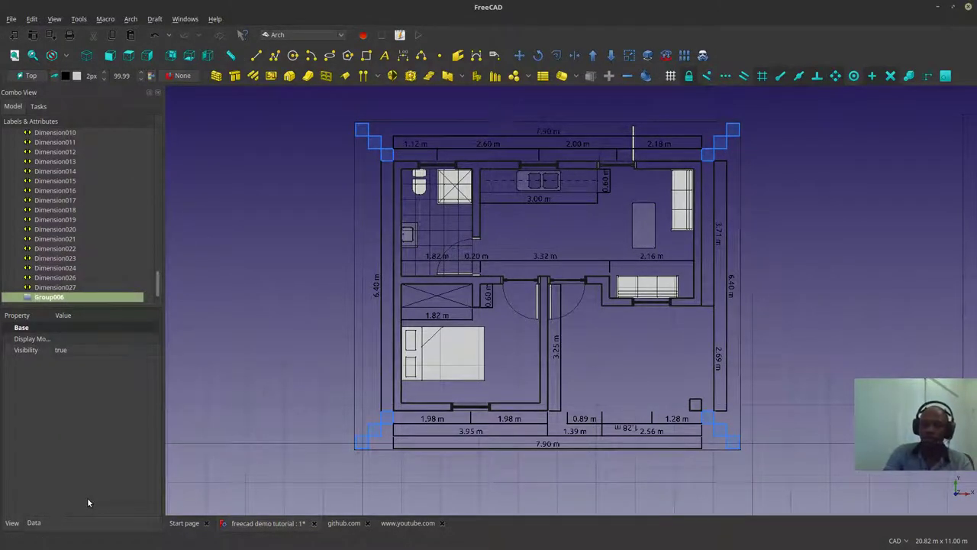
pyautogui.write('Annotaions')
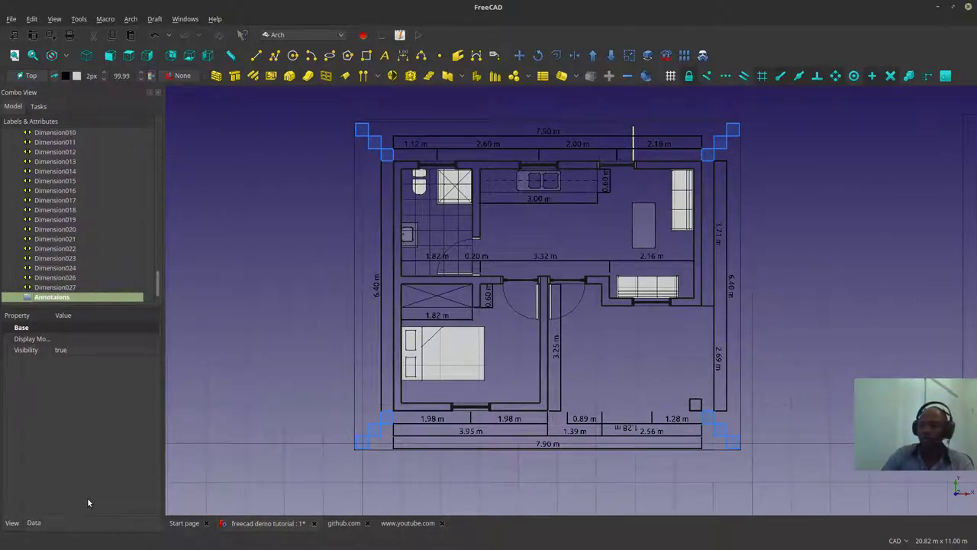
pyautogui.press('Return')
# Step: Create a subgroup inside the Annotaions group and rename it Dimensions
pyautogui.scroll(10, 51, 190)
pyautogui.scroll(-10, 51, 190)
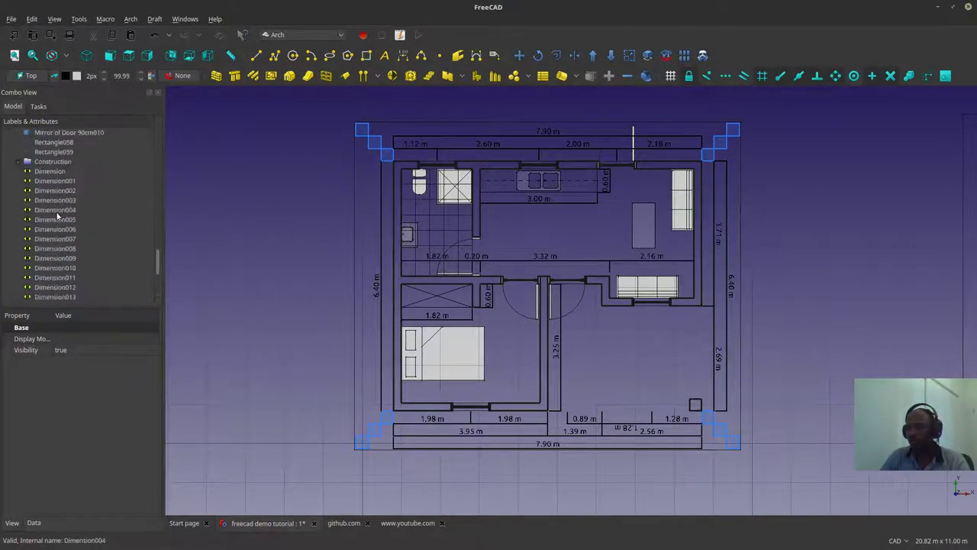
pyautogui.click(61, 297)
pyautogui.rightClick(65, 297)
pyautogui.click(82, 308)
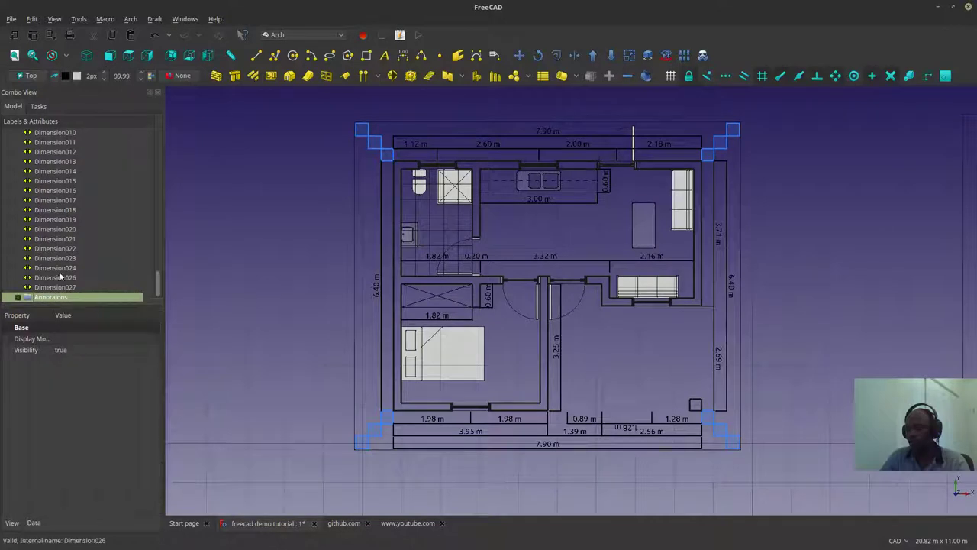
pyautogui.click(19, 297)
pyautogui.click(54, 297)
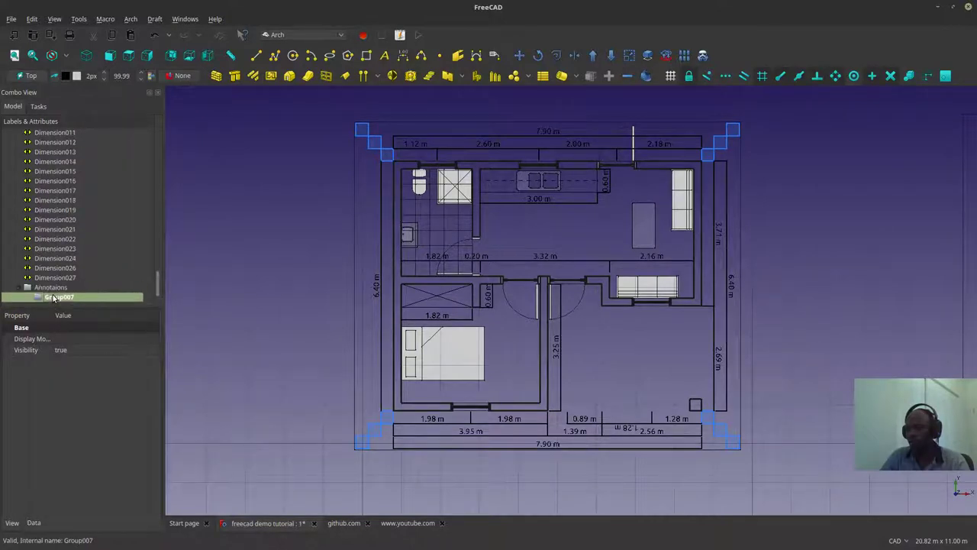
pyautogui.rightClick(58, 300)
pyautogui.click(125, 489)
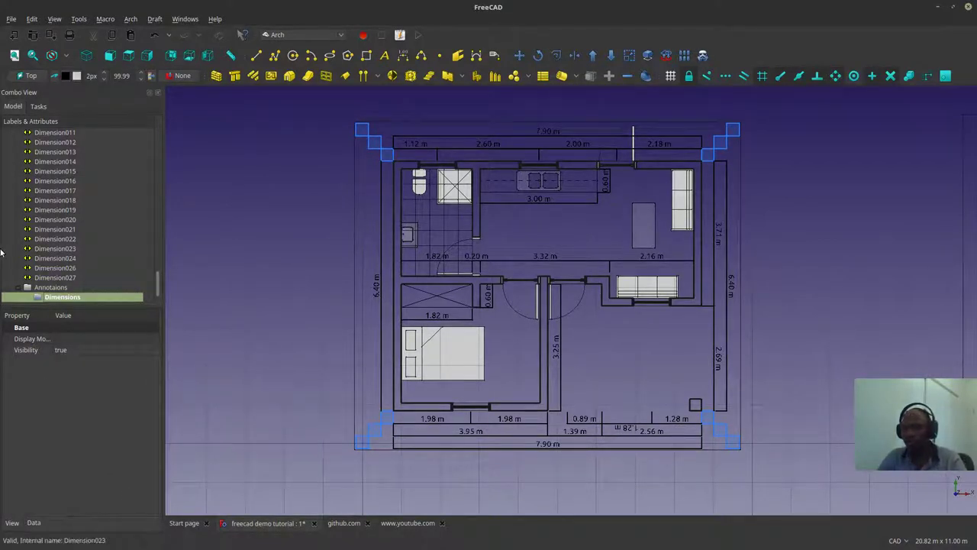
# Step: Move all dimension objects, from Dimension to Dimension027, into the Dimensions subgroup
pyautogui.click(68, 279)
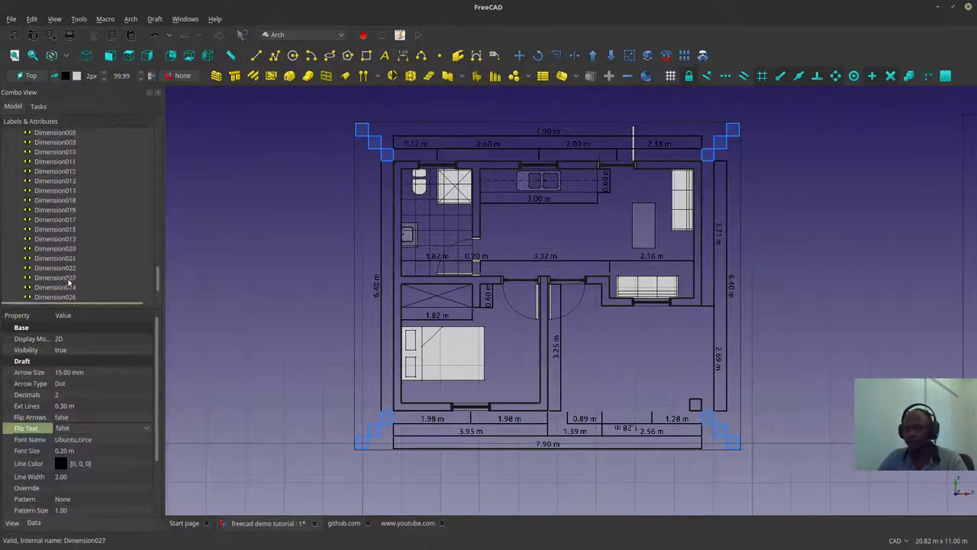
pyautogui.scroll(8, 68, 283)
pyautogui.keyDown('shift'); pyautogui.click(54, 263); pyautogui.keyUp('shift')
pyautogui.scroll(-8, 54, 263)
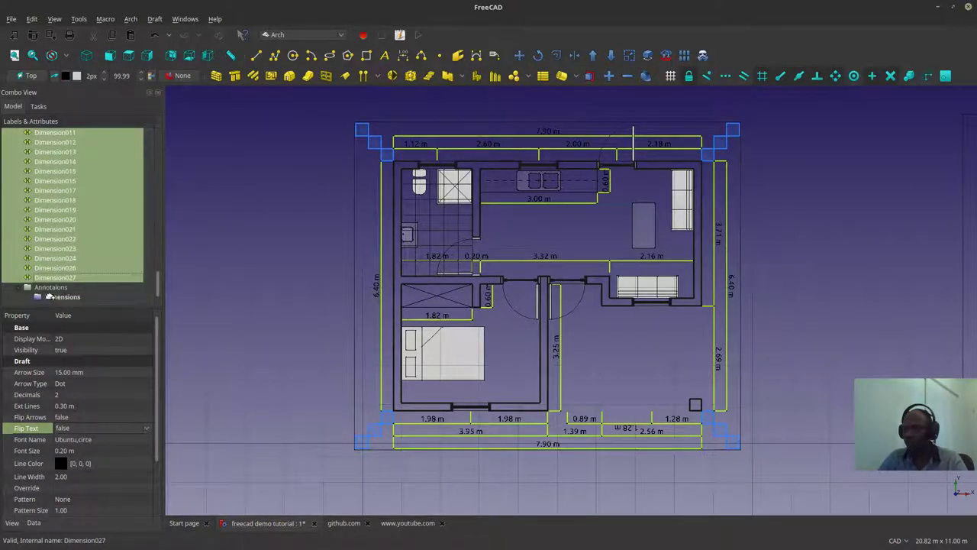
pyautogui.moveTo(49, 297); pyautogui.dragTo(52, 297)
# Step: Toggle the Annotaions group's visibility off and on to check that it controls the plan's dimensions
pyautogui.click(51, 288)
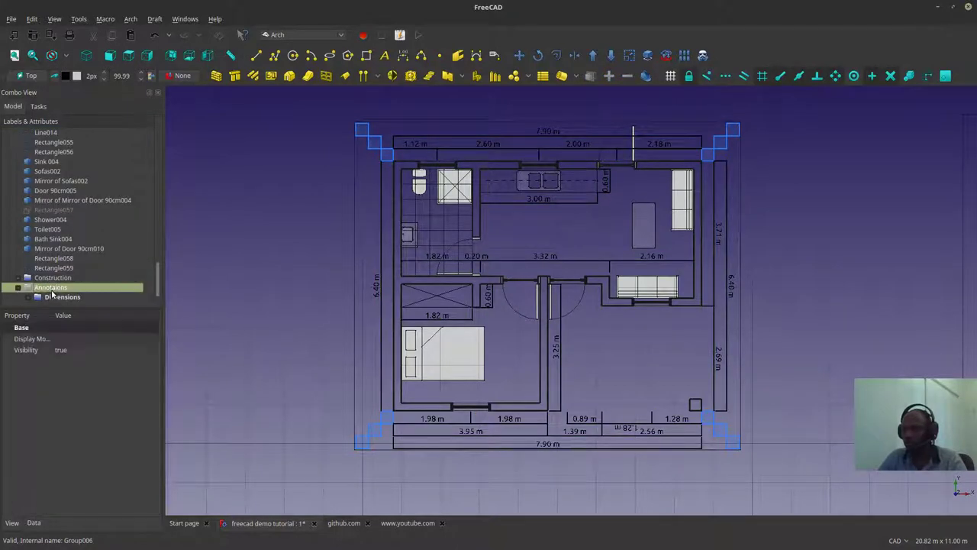
pyautogui.press('space')
pyautogui.press('space')
pyautogui.press('space')
pyautogui.press('space')
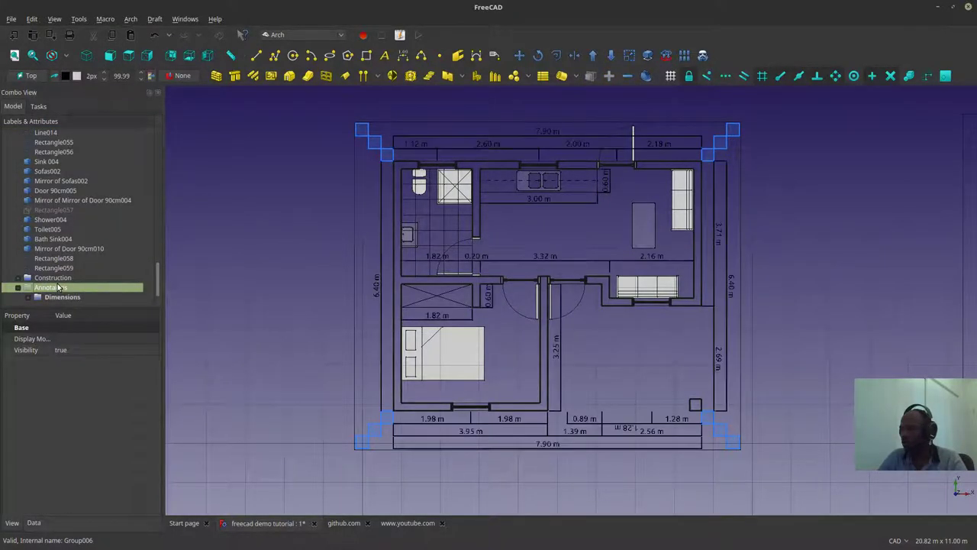
pyautogui.press('space')
pyautogui.press('space')
pyautogui.press('space')
pyautogui.press('space')
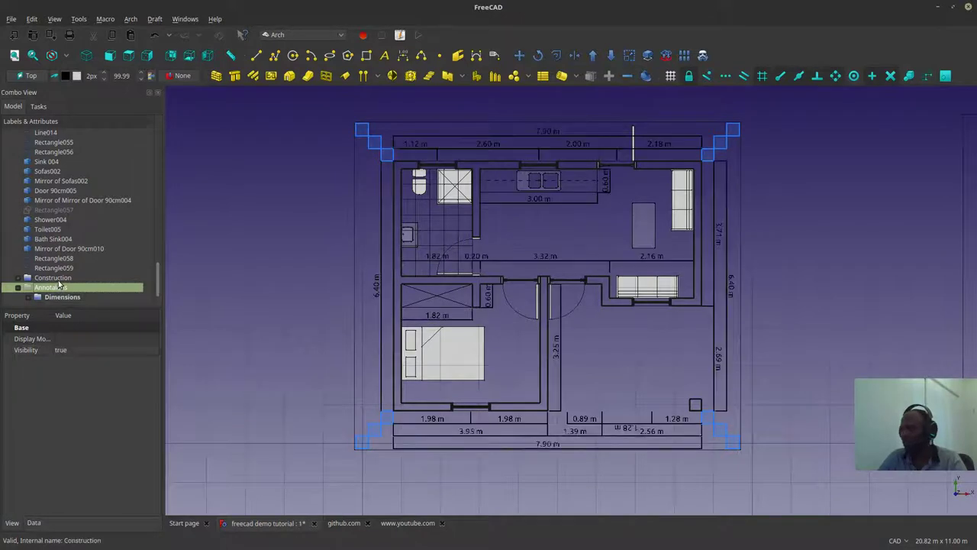
# Step: Toggle the Construction group's visibility off and on to check which spacing guides it controls
pyautogui.click(59, 279)
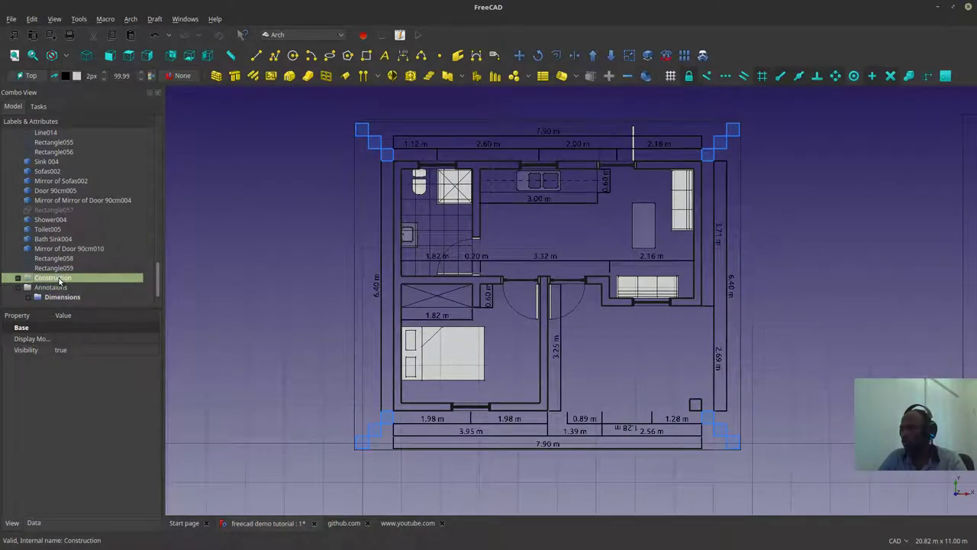
pyautogui.press('space')
pyautogui.press('space')
pyautogui.press('space')
pyautogui.press('space')
# Step: Examine the dimension lines against the corner construction squares and around the rest of the plan
pyautogui.scroll(8, 447, 183)
pyautogui.moveTo(423, 107); pyautogui.dragTo(461, 279, button='middle')
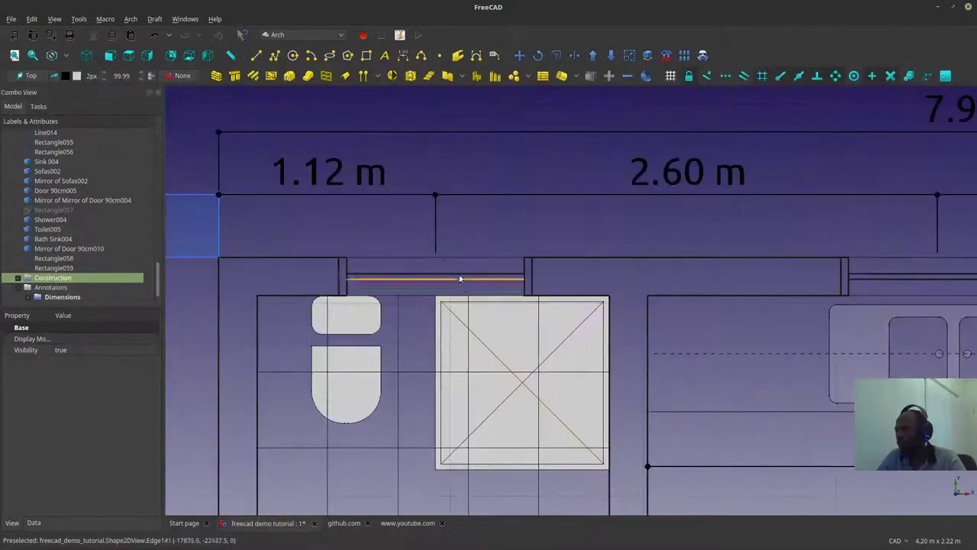
pyautogui.scroll(-3, 440, 260)
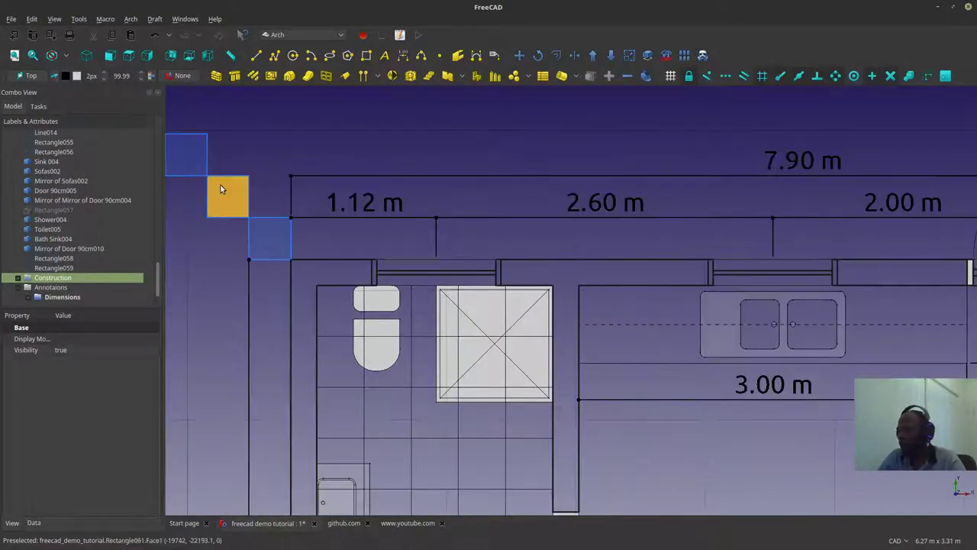
pyautogui.scroll(3, 216, 185)
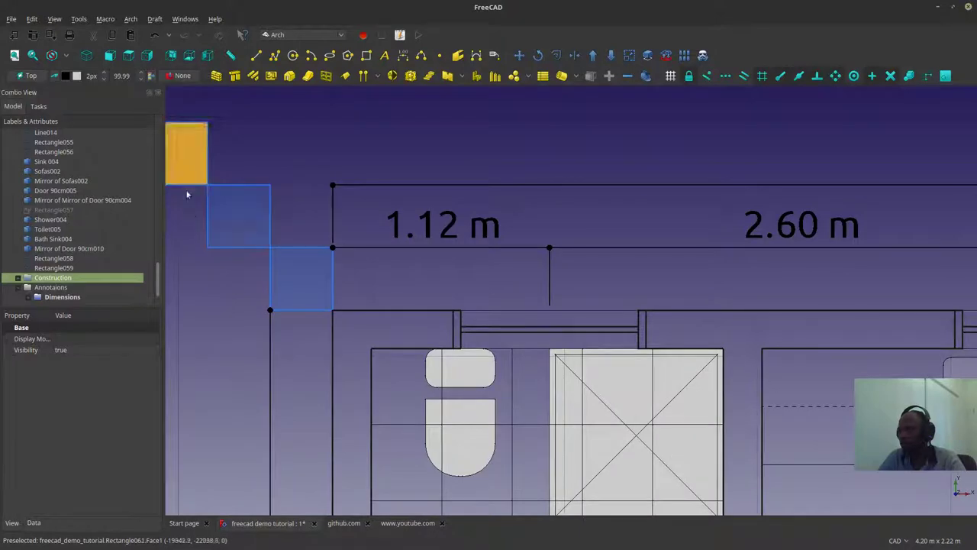
pyautogui.scroll(-2, 524, 284)
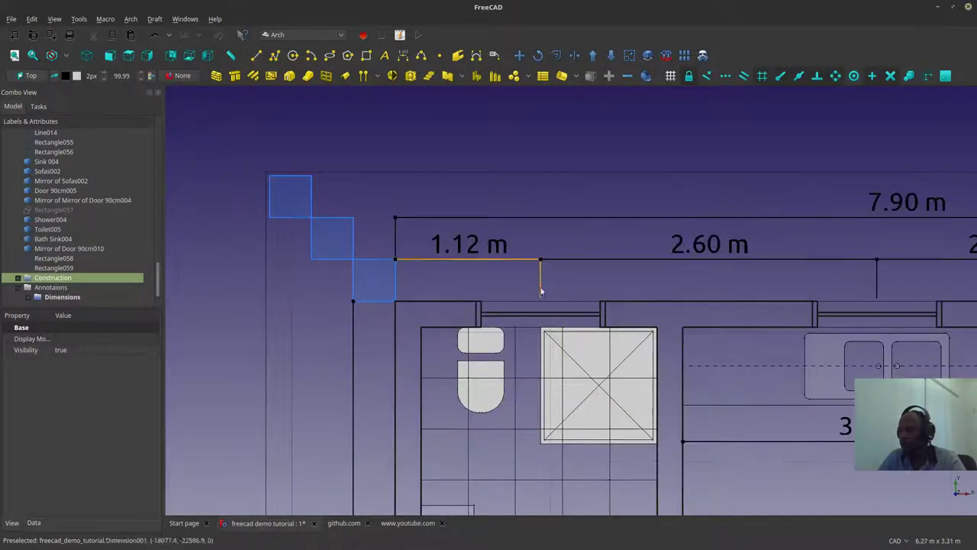
pyautogui.scroll(-2, 419, 293)
pyautogui.moveTo(467, 371); pyautogui.dragTo(399, 288, button='middle')
pyautogui.scroll(-4, 404, 289)
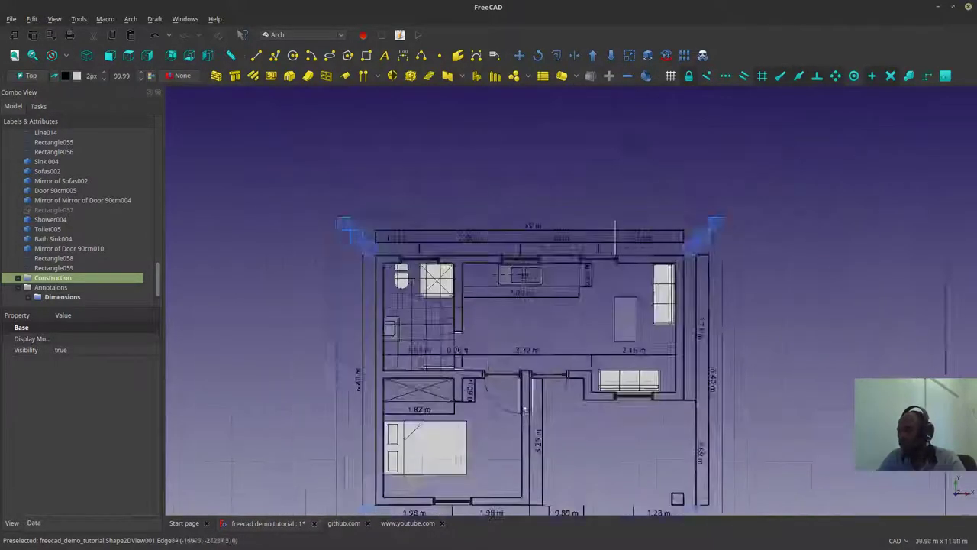
pyautogui.scroll(2, 526, 416)
pyautogui.moveTo(528, 433); pyautogui.dragTo(485, 326, button='middle')
pyautogui.scroll(-2, 486, 322)
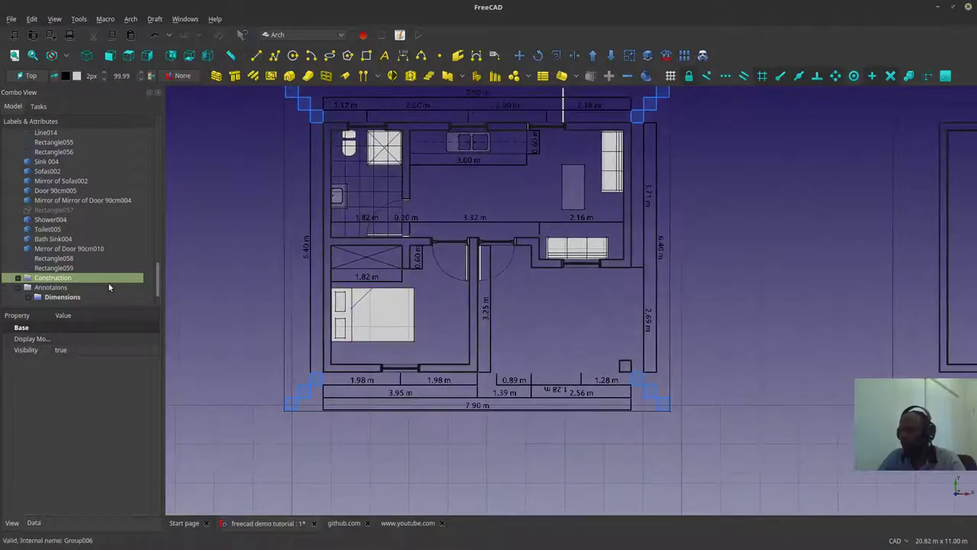
pyautogui.scroll(1, 46, 294)
pyautogui.scroll(-1, 46, 298)
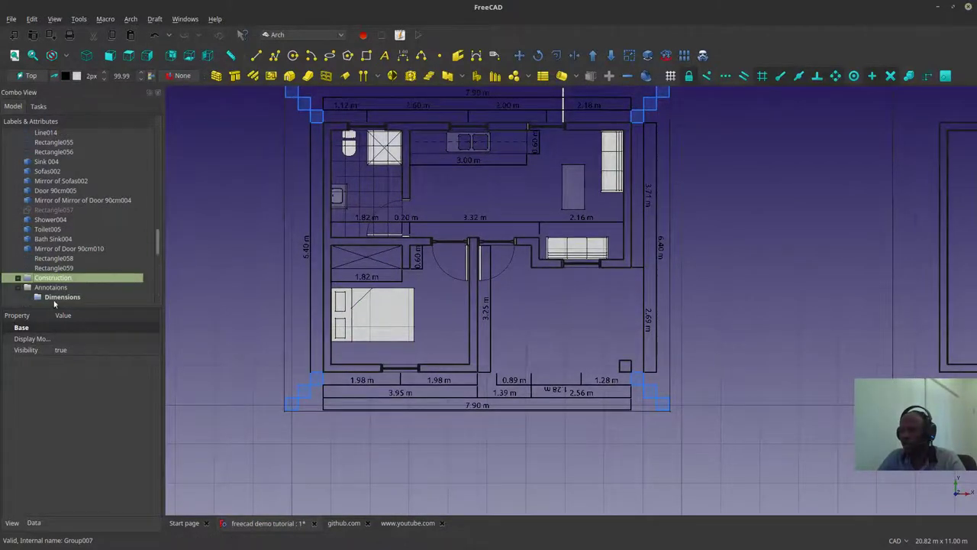
# Step: Select every dimension in the Dimensions subgroup, from Dimension to Dimension027
pyautogui.scroll(-5, 55, 304)
pyautogui.click(69, 170)
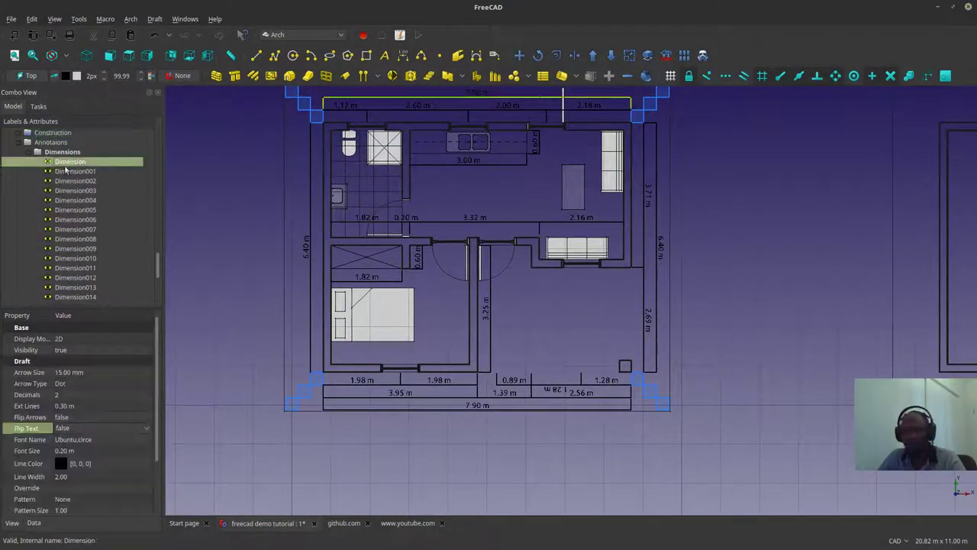
pyautogui.scroll(-4, 89, 228)
pyautogui.keyDown('shift'); pyautogui.click(88, 299); pyautogui.keyUp('shift')
# Step: Examine the extension lines of the selected dimensions where they meet the bedroom, sofa recess and exterior walls
pyautogui.scroll(6, 413, 359)
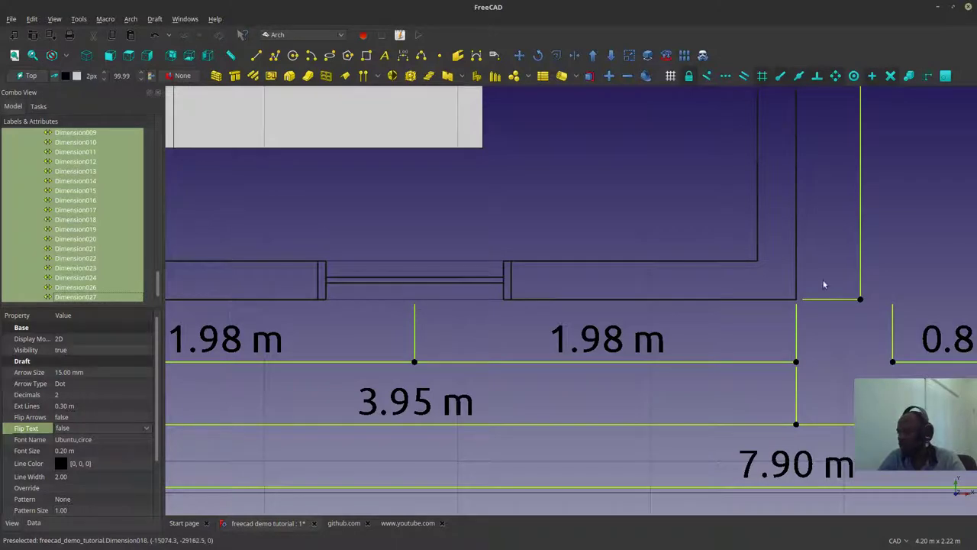
pyautogui.scroll(5, 794, 301)
pyautogui.scroll(-10, 770, 299)
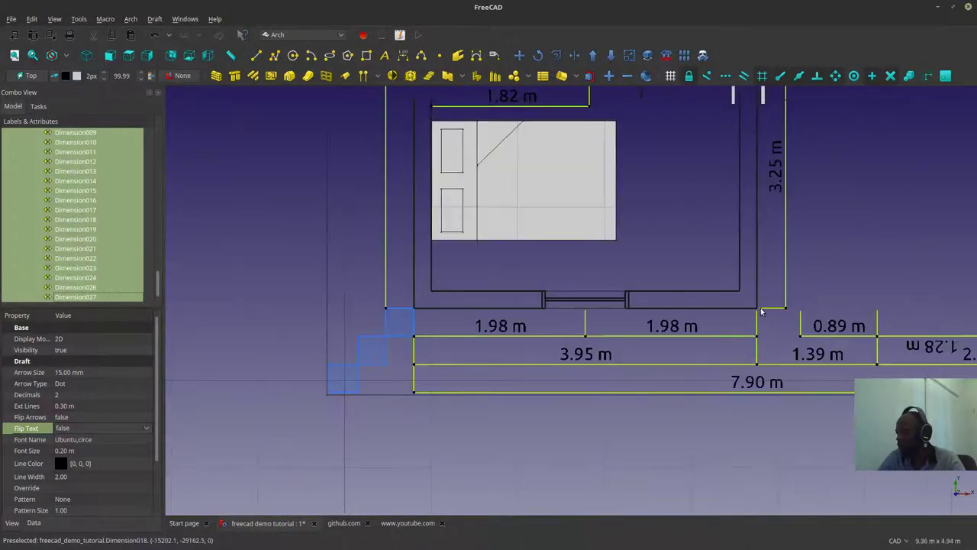
pyautogui.moveTo(724, 310); pyautogui.dragTo(310, 323, button='middle')
pyautogui.moveTo(668, 311); pyautogui.dragTo(630, 504, button='middle')
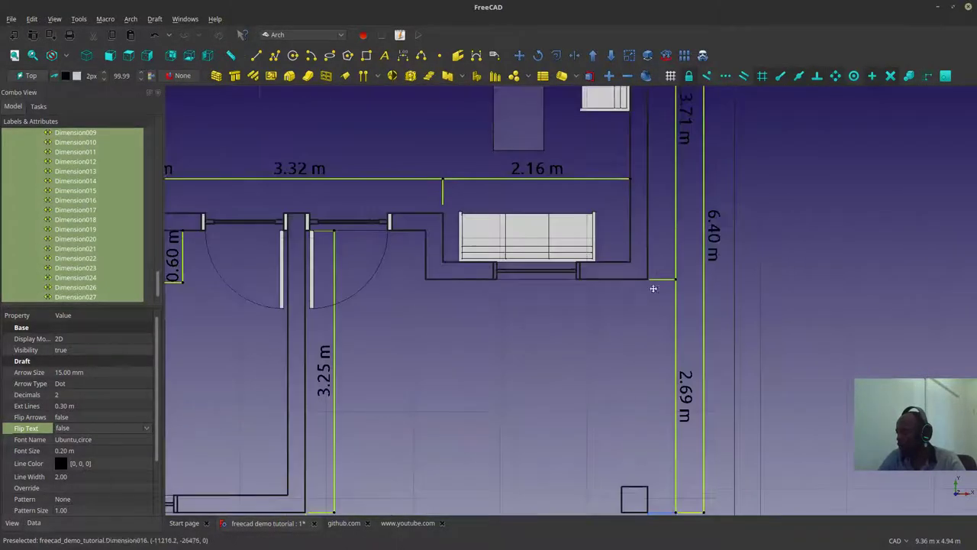
pyautogui.moveTo(652, 288); pyautogui.dragTo(673, 387, button='middle')
pyautogui.scroll(2, 474, 305)
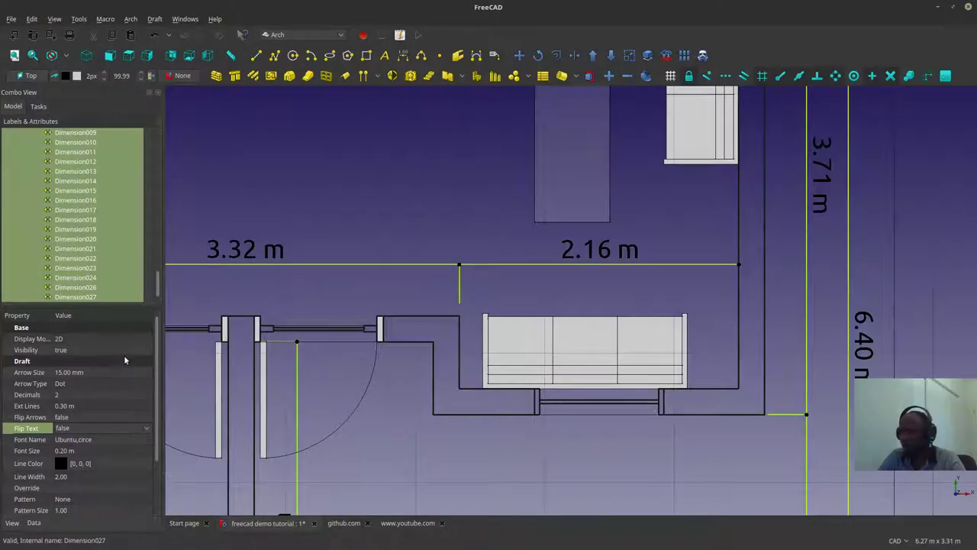
pyautogui.moveTo(248, 372); pyautogui.dragTo(368, 155, button='middle')
pyautogui.scroll(-2, 367, 155)
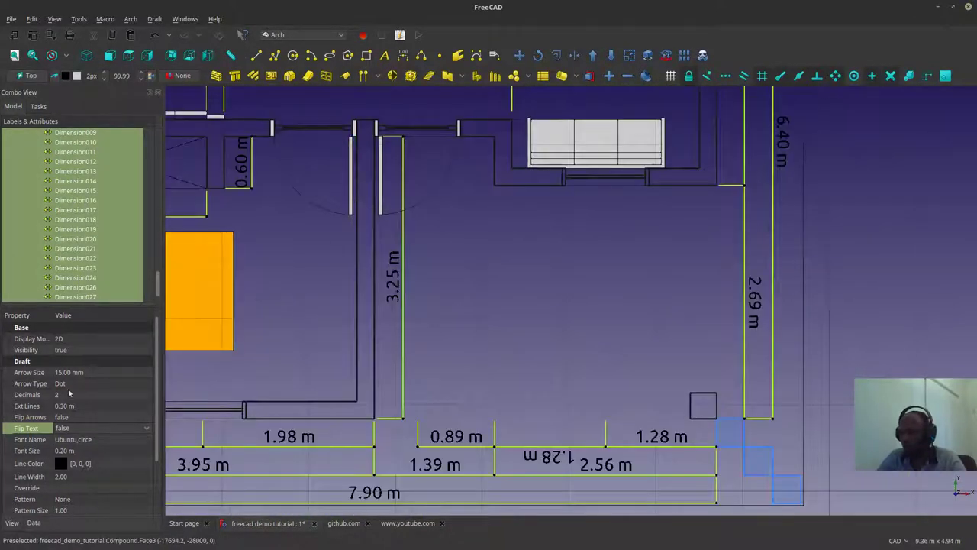
# Step: Set the extension line length of all selected dimensions to 0.20 m
pyautogui.click(32, 526)
pyautogui.click(16, 525)
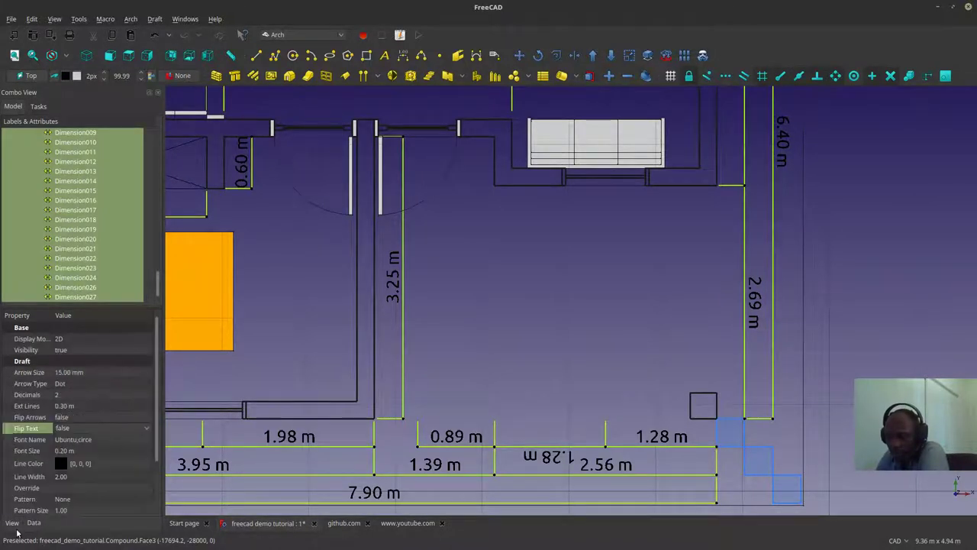
pyautogui.scroll(-1, 37, 488)
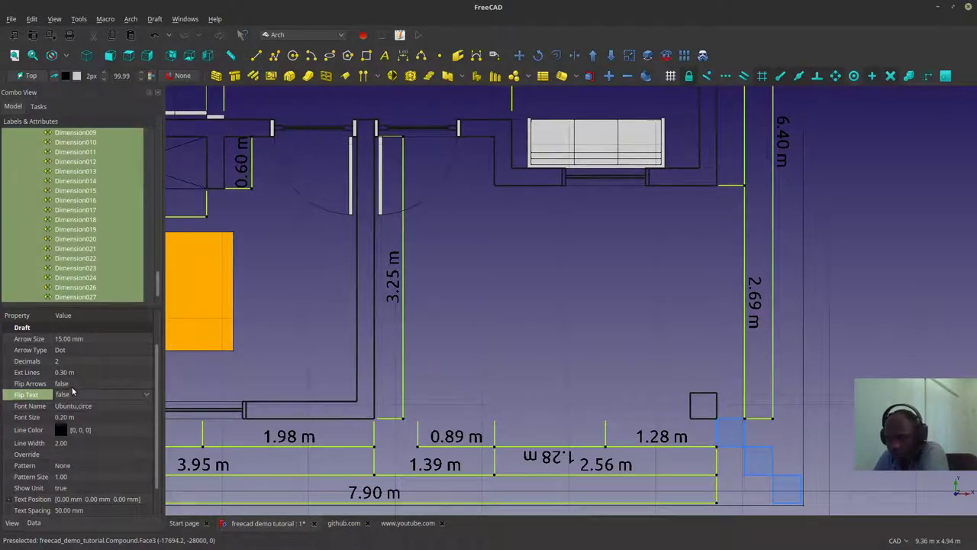
pyautogui.scroll(1, 62, 362)
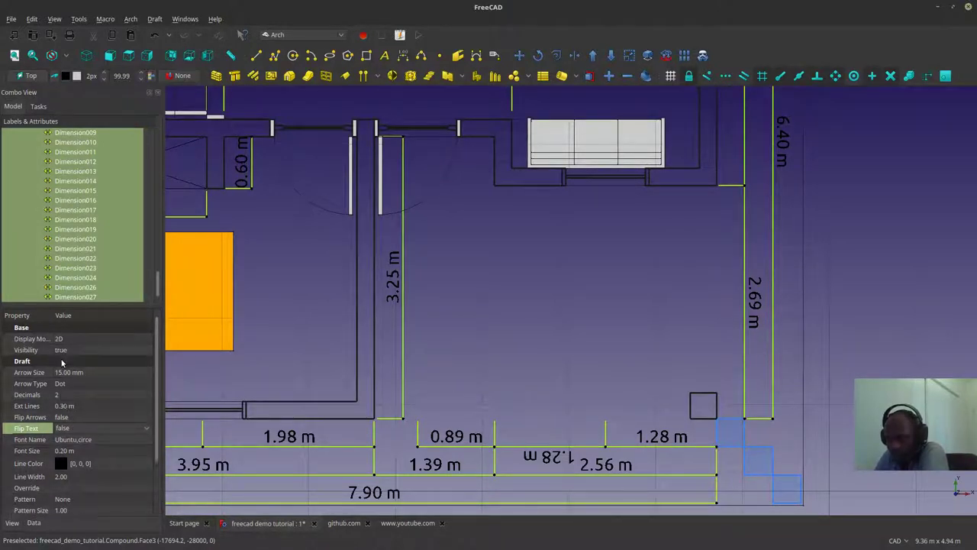
pyautogui.click(63, 405)
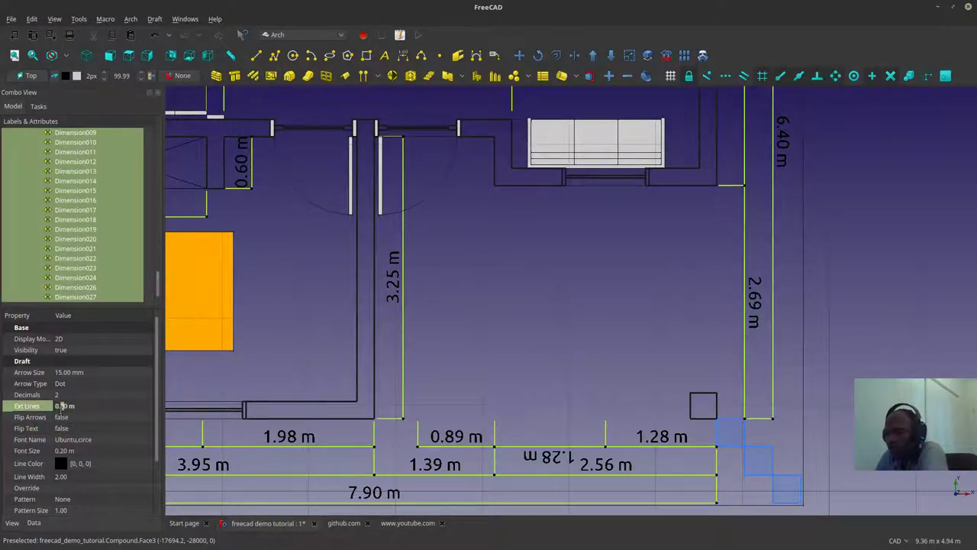
pyautogui.write('2')
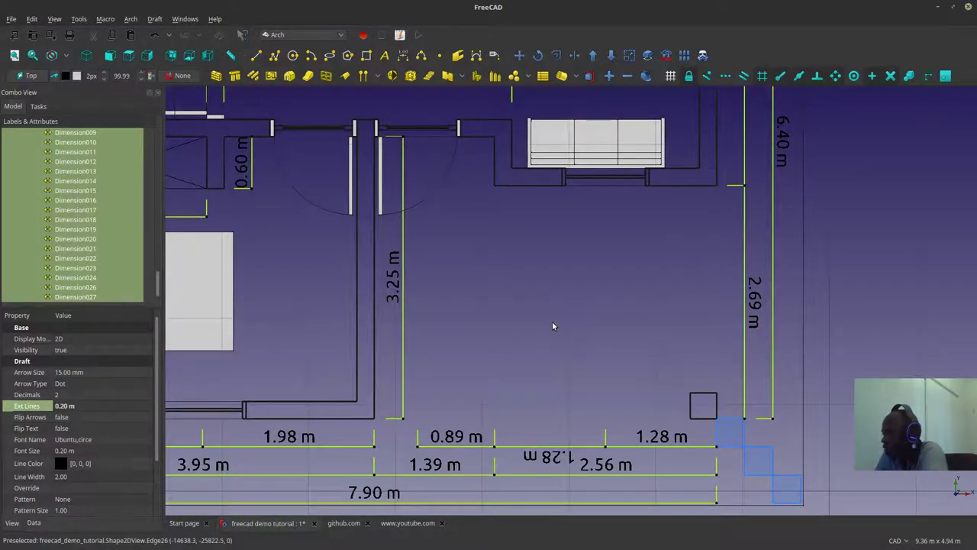
# Step: Set the line width of all selected dimensions to 1.00 and clear the selection
pyautogui.scroll(-3, 565, 313)
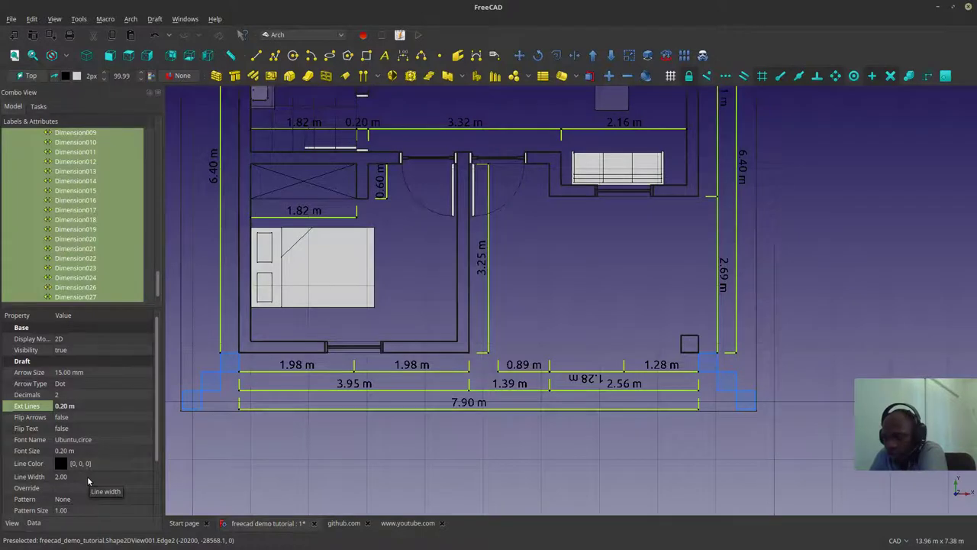
pyautogui.click(87, 477)
pyautogui.scroll(-1, 88, 477)
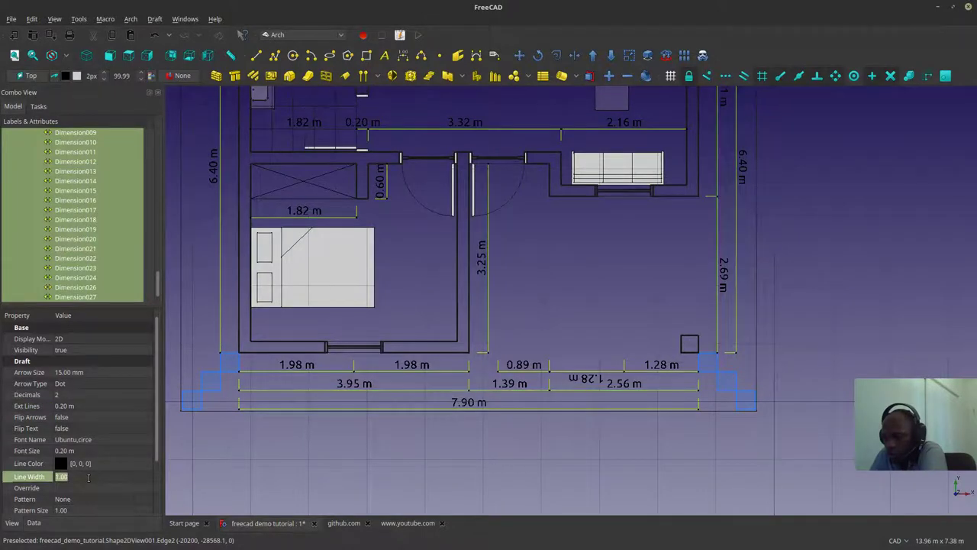
pyautogui.click(375, 456)
pyautogui.scroll(-3, 511, 394)
pyautogui.scroll(1, 513, 439)
pyautogui.moveTo(514, 439); pyautogui.dragTo(470, 443, button='middle')
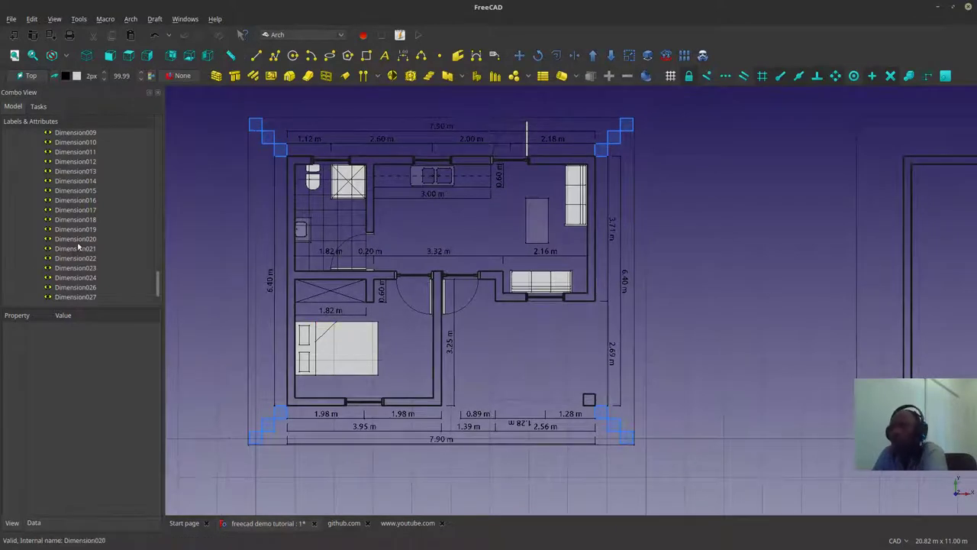
# Step: Hide the Construction group, and toggle the Annotaions group's visibility off and back on
pyautogui.scroll(8, 79, 246)
pyautogui.click(46, 260)
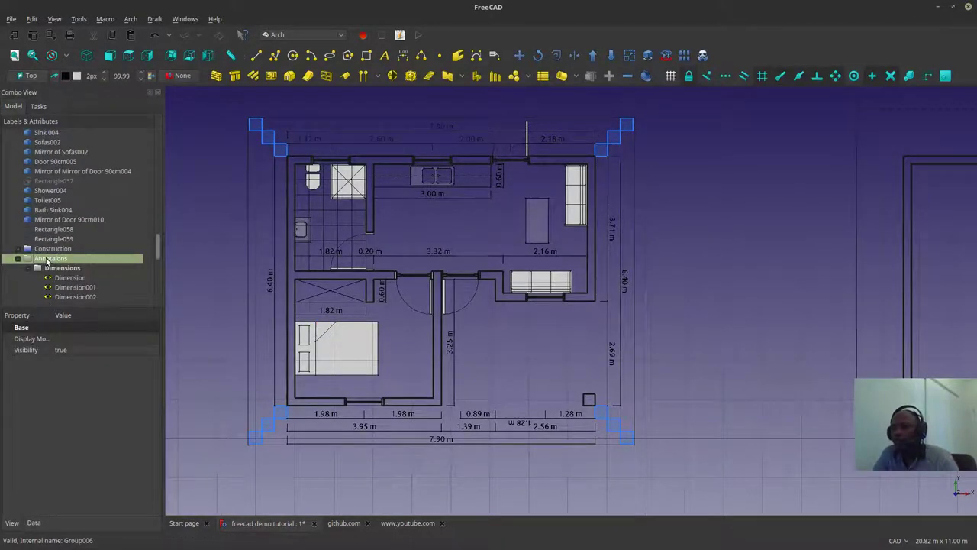
pyautogui.press('space')
pyautogui.click(42, 260)
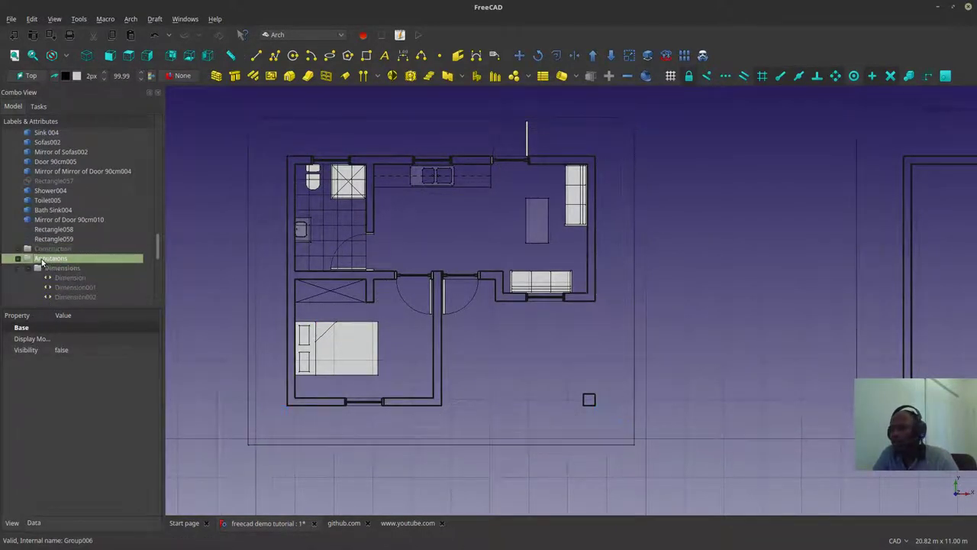
pyautogui.press('space')
# Step: Check the thinner dimension lines around the plan and select every dimension from Dimension to Dimension027 in the Dimensions subgroup
pyautogui.scroll(2, 281, 243)
pyautogui.scroll(2, 426, 248)
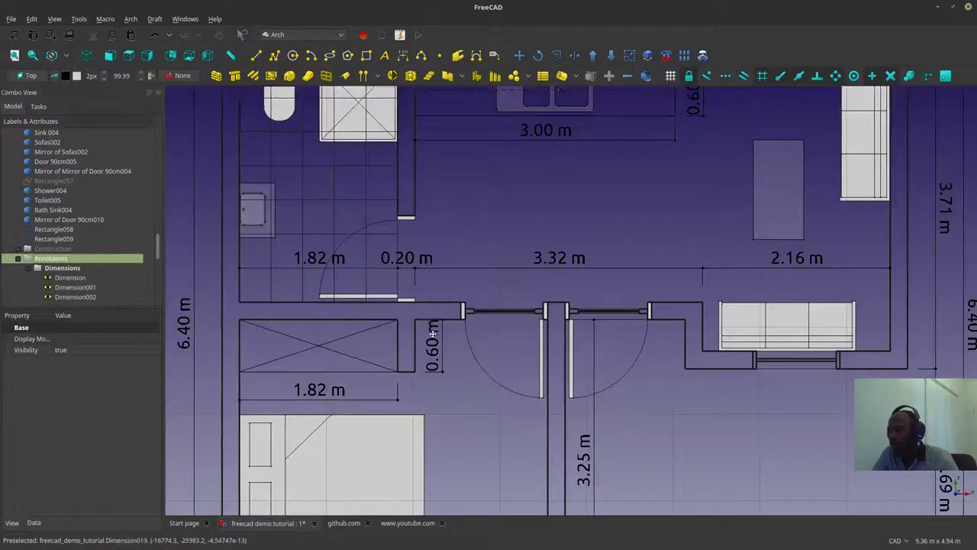
pyautogui.moveTo(423, 276); pyautogui.dragTo(422, 368, button='middle')
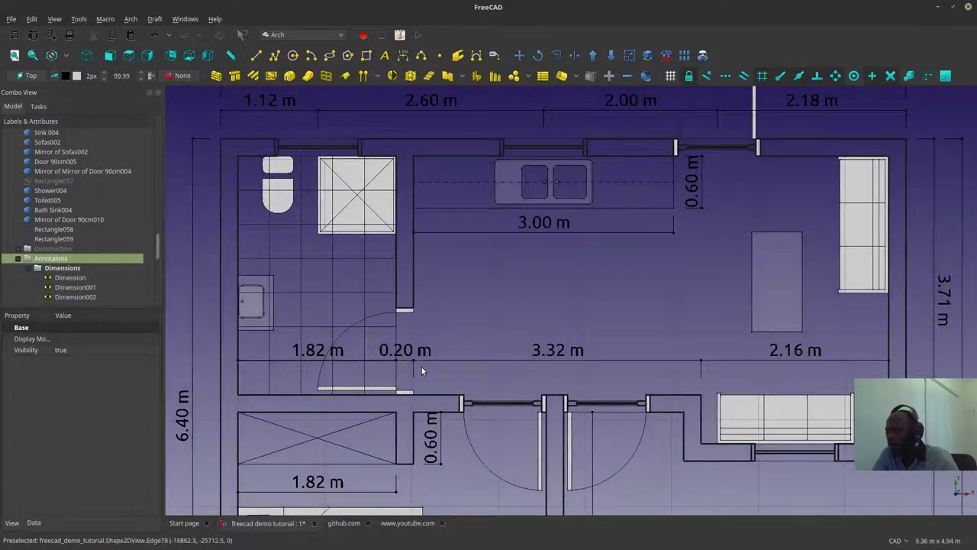
pyautogui.scroll(-2, 425, 314)
pyautogui.moveTo(476, 345); pyautogui.dragTo(484, 321, button='middle')
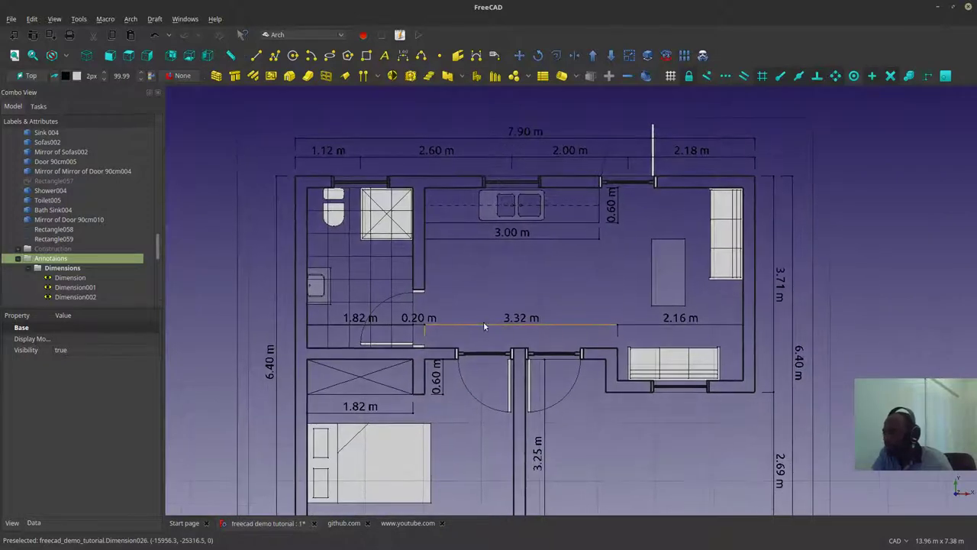
pyautogui.moveTo(335, 327); pyautogui.dragTo(351, 268, button='middle')
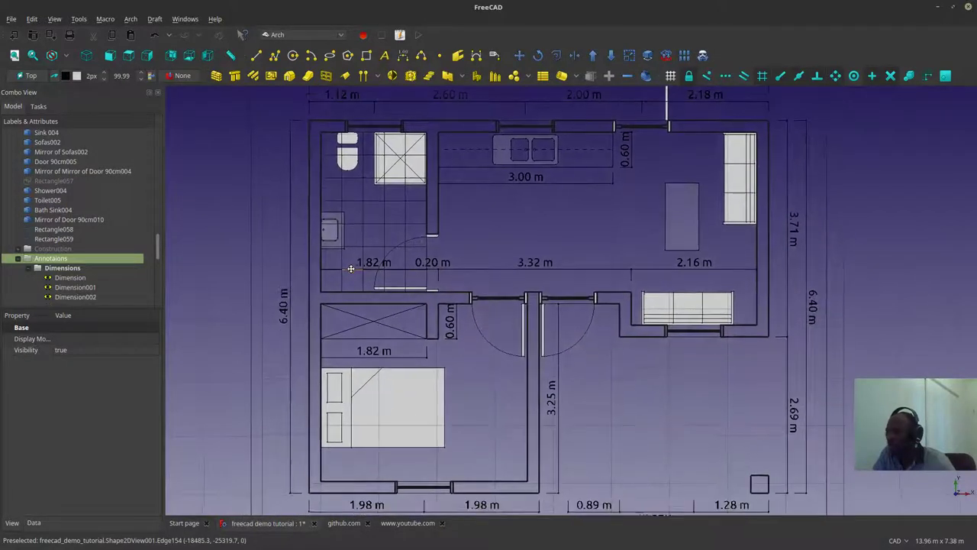
pyautogui.click(62, 279)
pyautogui.scroll(-8, 62, 279)
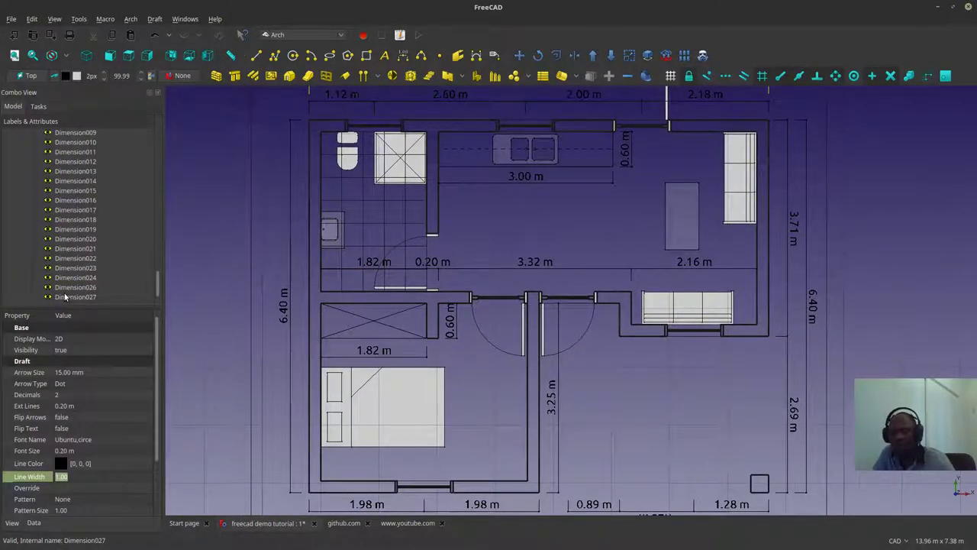
pyautogui.keyDown('shift'); pyautogui.click(65, 296); pyautogui.keyUp('shift')
# Step: Try a font size of 0.15 m on the selected dimensions and settle on 0.10 m
pyautogui.scroll(6, 420, 272)
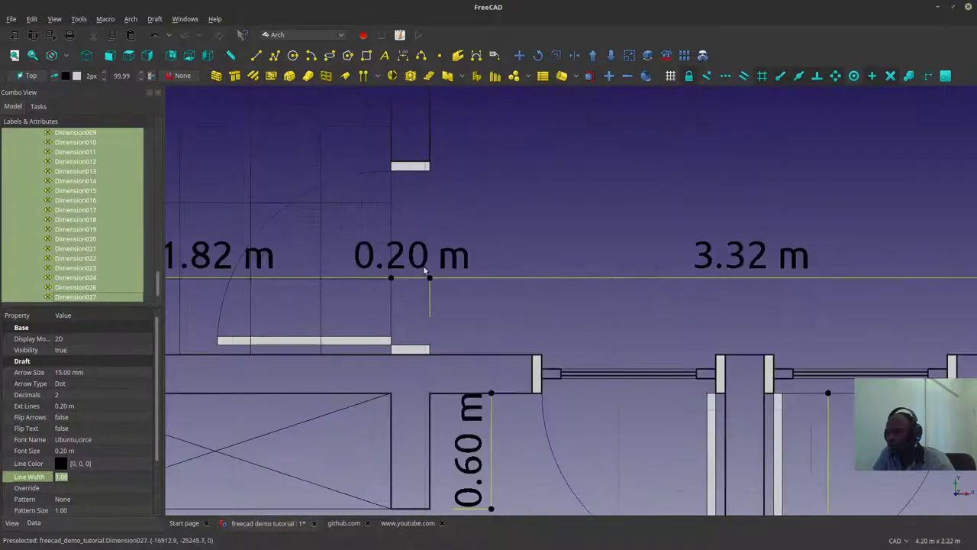
pyautogui.scroll(-5, 426, 271)
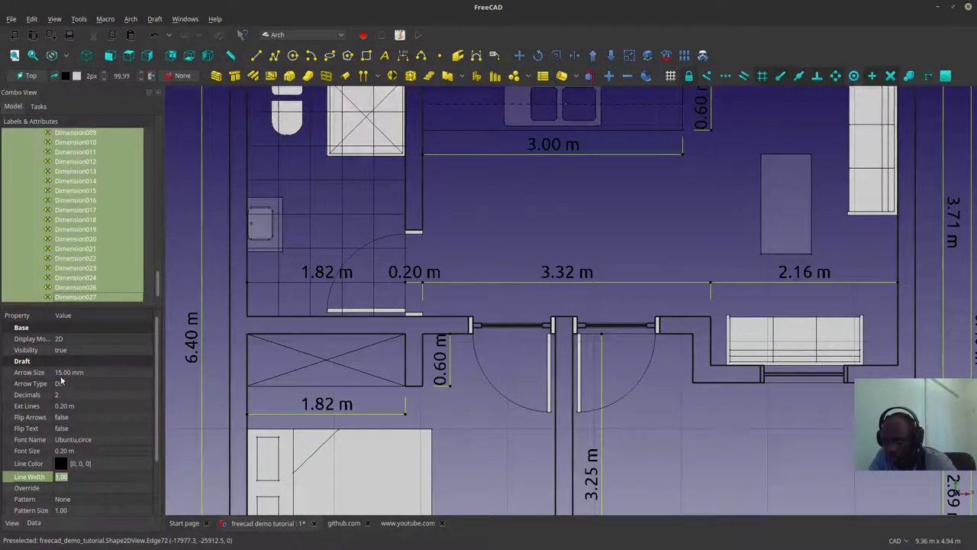
pyautogui.scroll(-1, 68, 421)
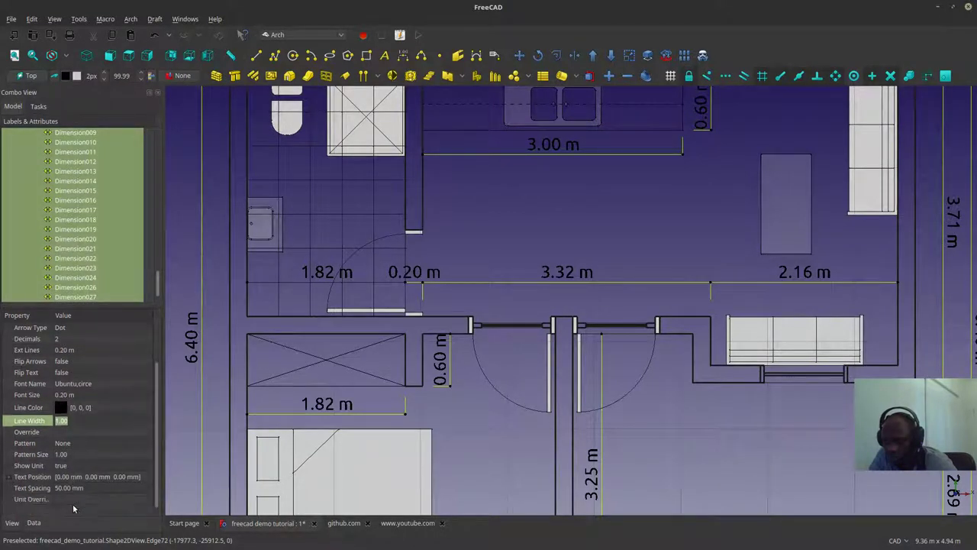
pyautogui.scroll(-1, 67, 494)
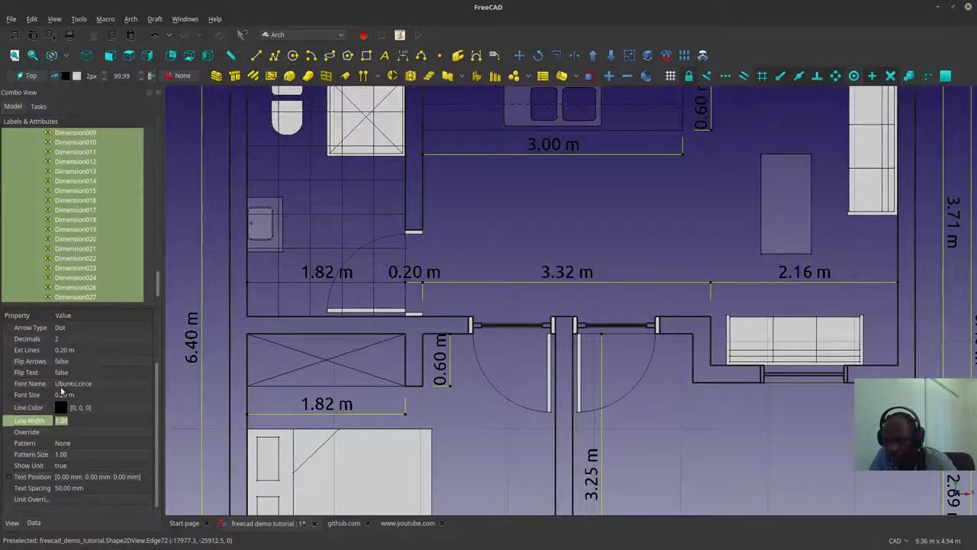
pyautogui.click(64, 394)
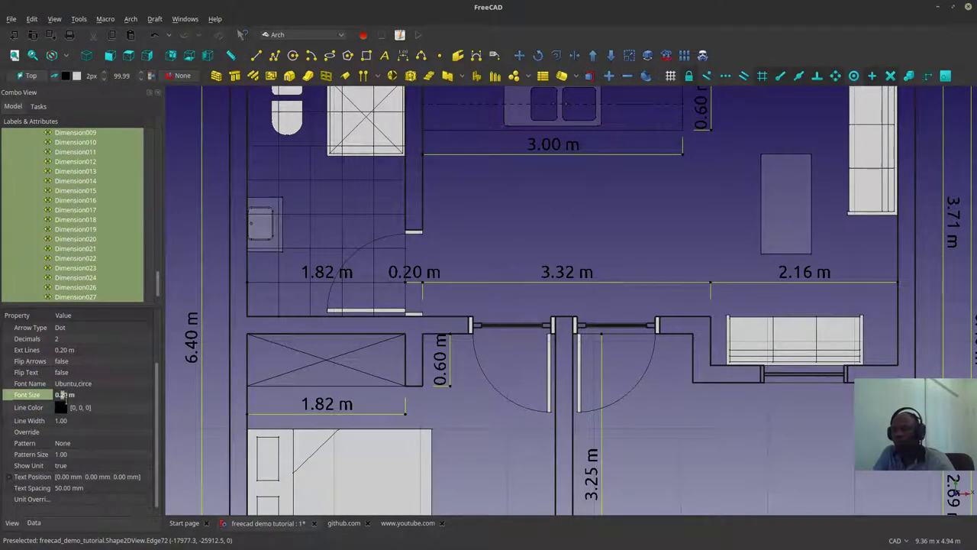
pyautogui.moveTo(66, 399); pyautogui.dragTo(68, 400)
pyautogui.write('0.15')
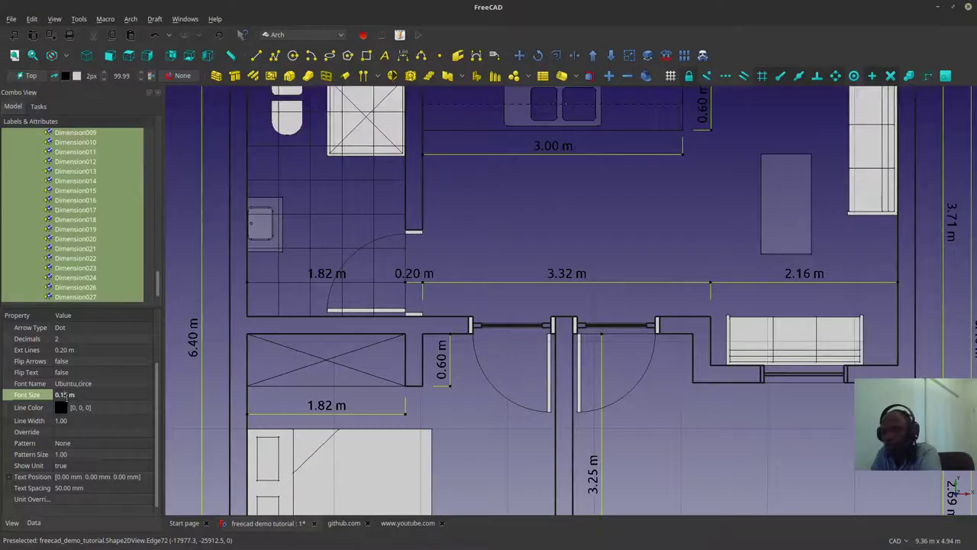
pyautogui.press('BackSpace')
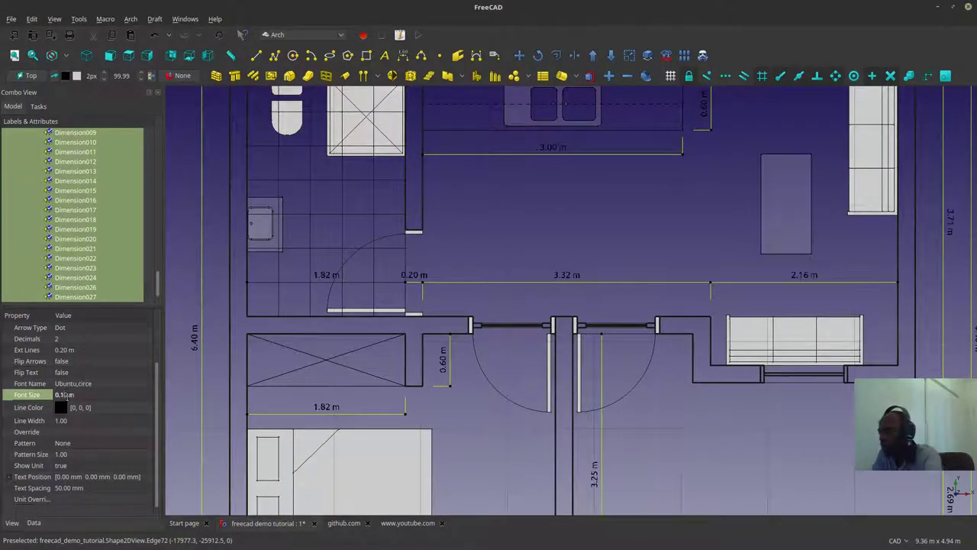
# Step: Deselect the dimensions and examine the legibility of their smaller text across the whole floor plan
pyautogui.scroll(-5, 529, 354)
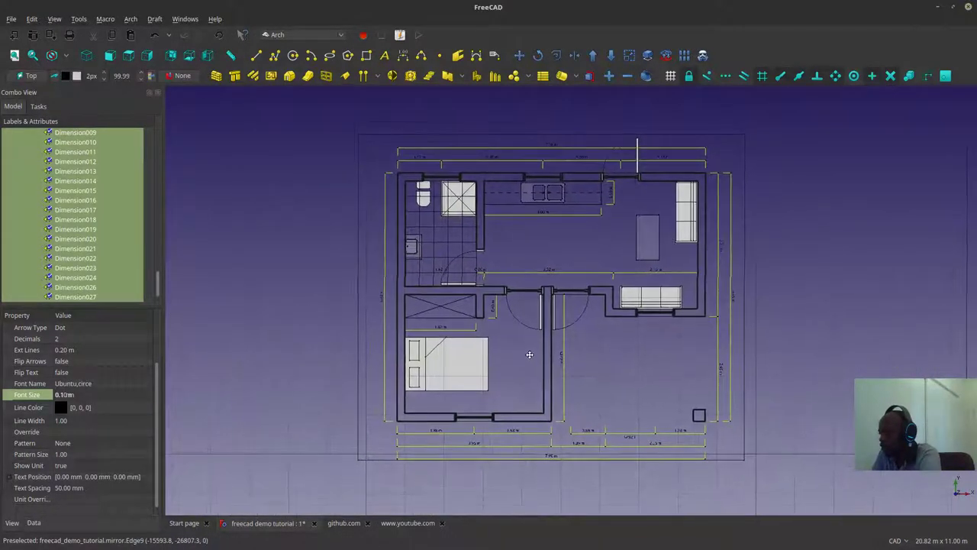
pyautogui.scroll(3, 573, 354)
pyautogui.click(577, 348)
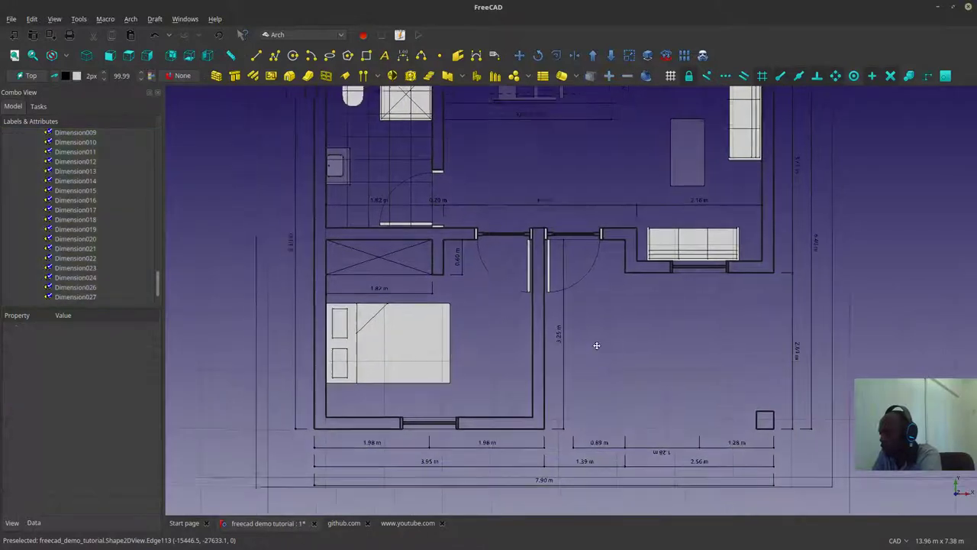
pyautogui.scroll(-4, 596, 345)
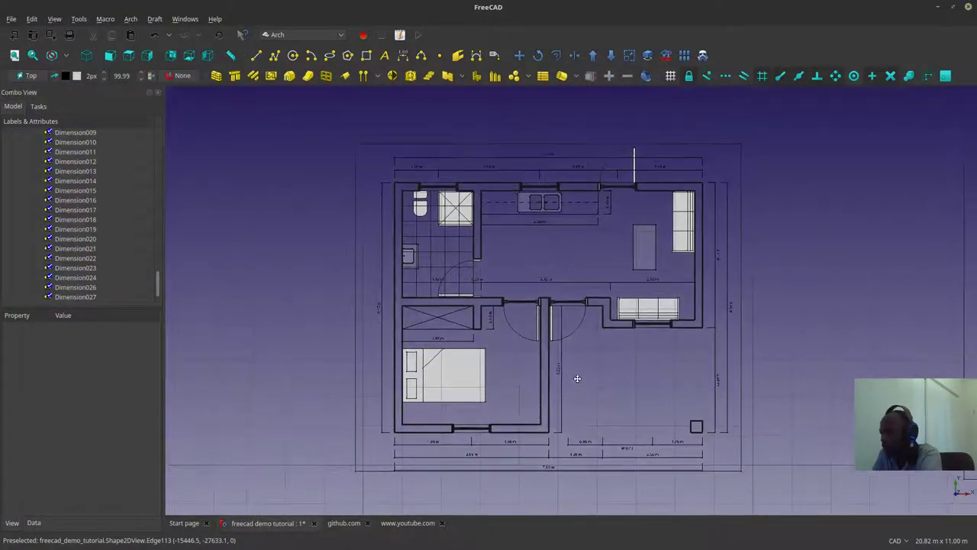
pyautogui.scroll(3, 575, 372)
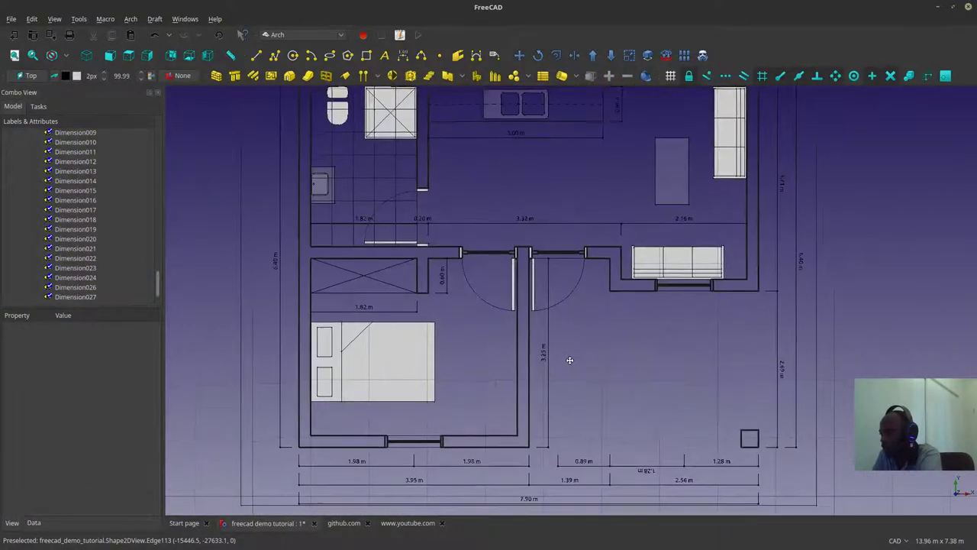
pyautogui.moveTo(571, 368); pyautogui.dragTo(569, 368, button='middle')
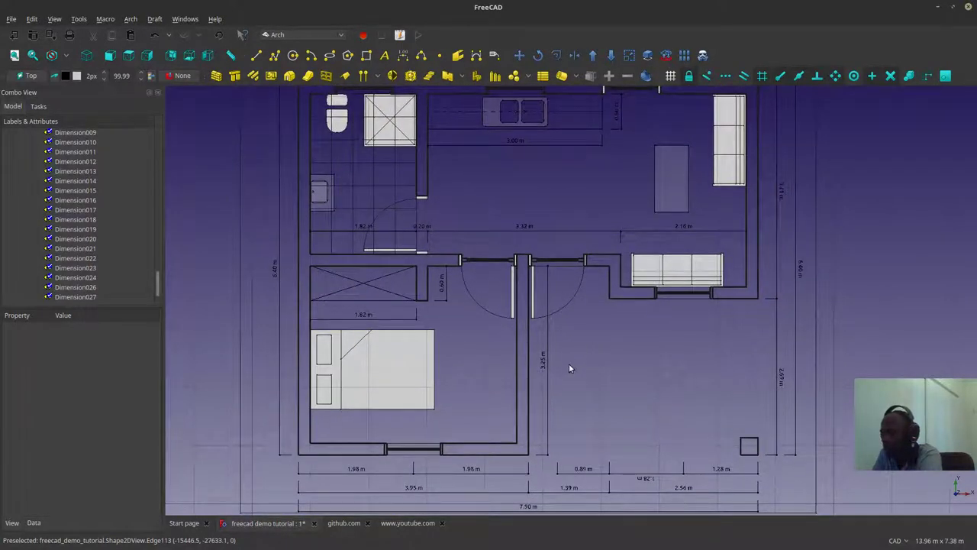
pyautogui.moveTo(546, 287); pyautogui.dragTo(544, 335, button='middle')
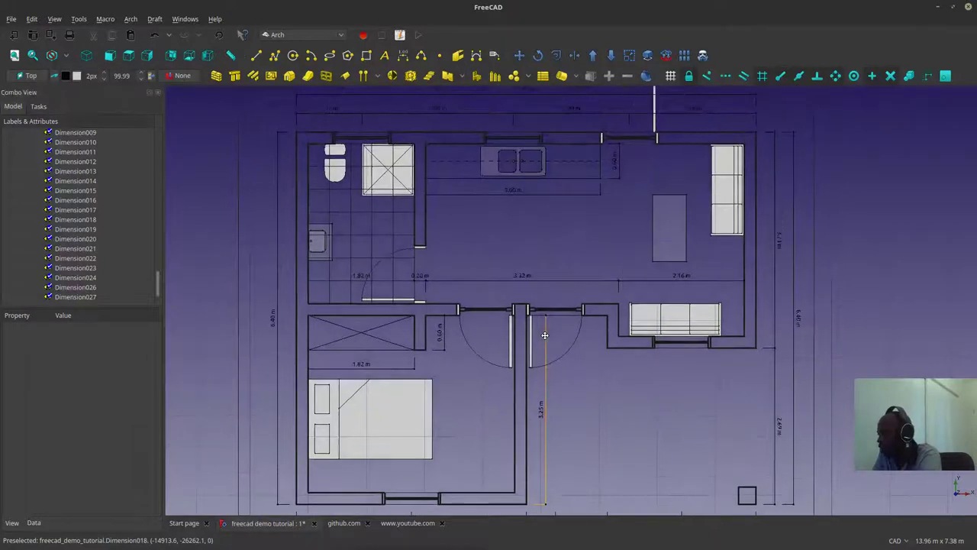
pyautogui.moveTo(552, 275); pyautogui.dragTo(634, 318, button='middle')
pyautogui.moveTo(576, 304); pyautogui.dragTo(549, 232, button='middle')
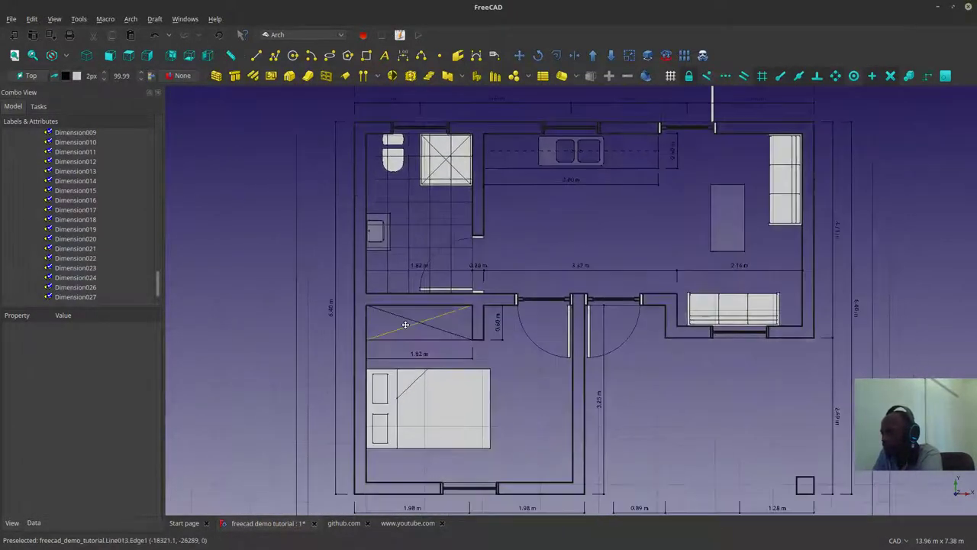
# Step: Collapse the Dimensions subgroup and its parent Annotaions group in the model tree
pyautogui.scroll(6, 63, 238)
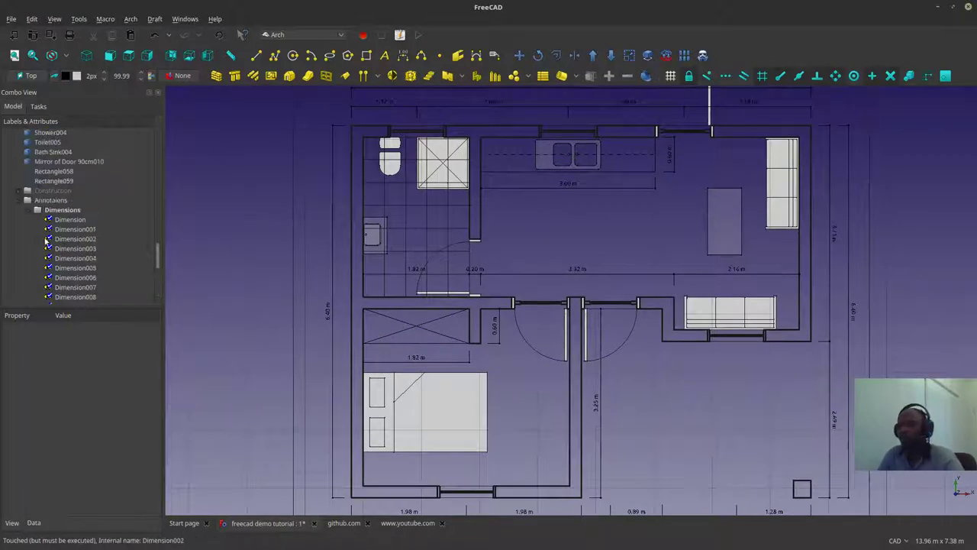
pyautogui.click(27, 212)
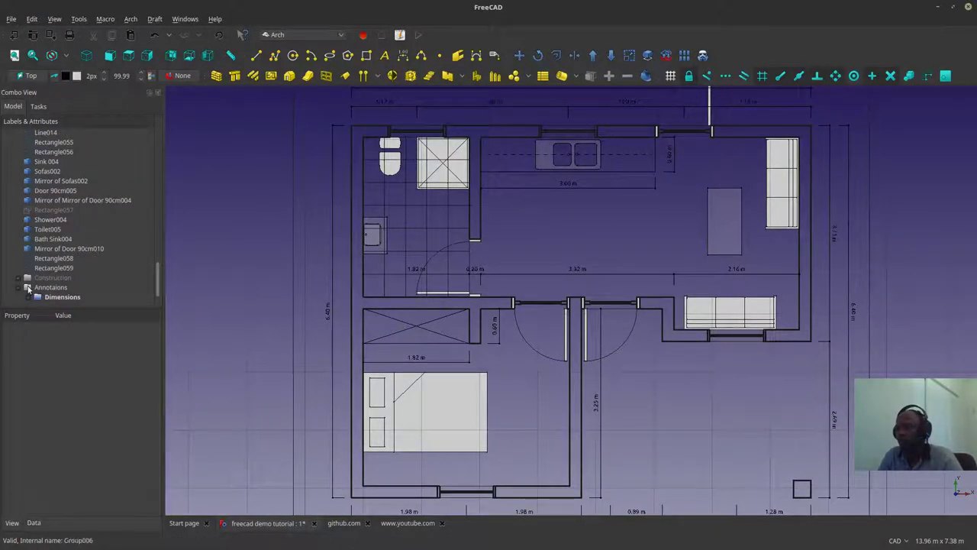
pyautogui.click(27, 287)
# Step: Place a text label reading KITCHEN in the open floor area just below the kitchen counter's 3.00 m dimension
pyautogui.scroll(-3, 504, 234)
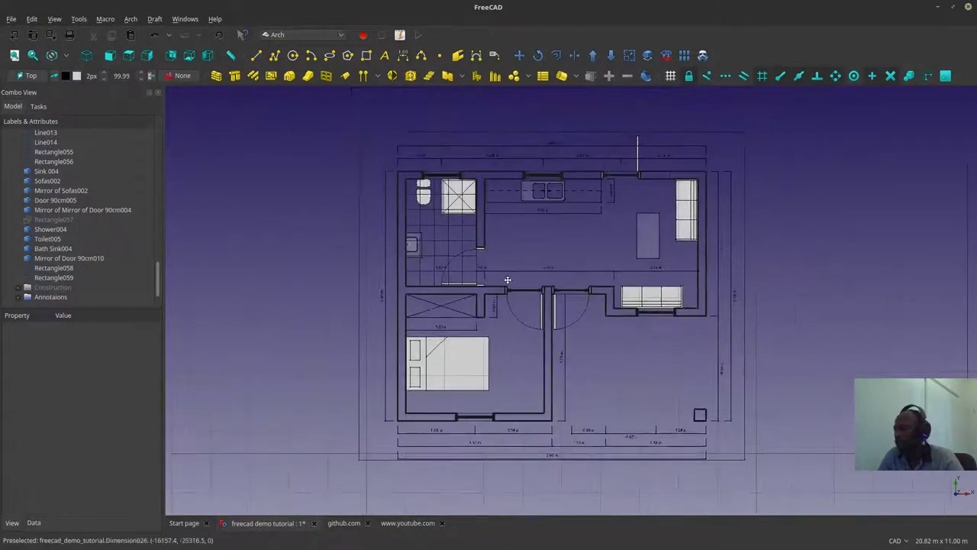
pyautogui.scroll(3, 466, 156)
pyautogui.click(384, 54)
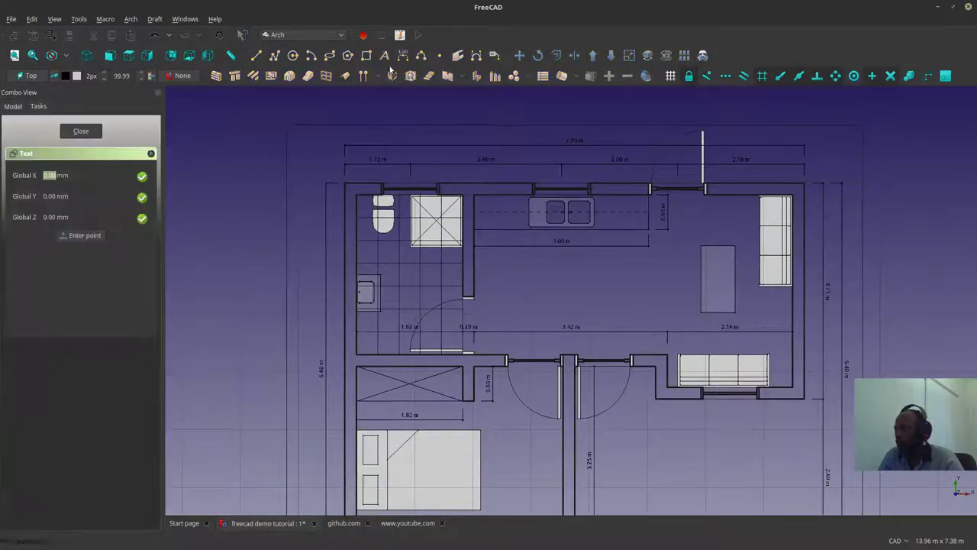
pyautogui.click(548, 268)
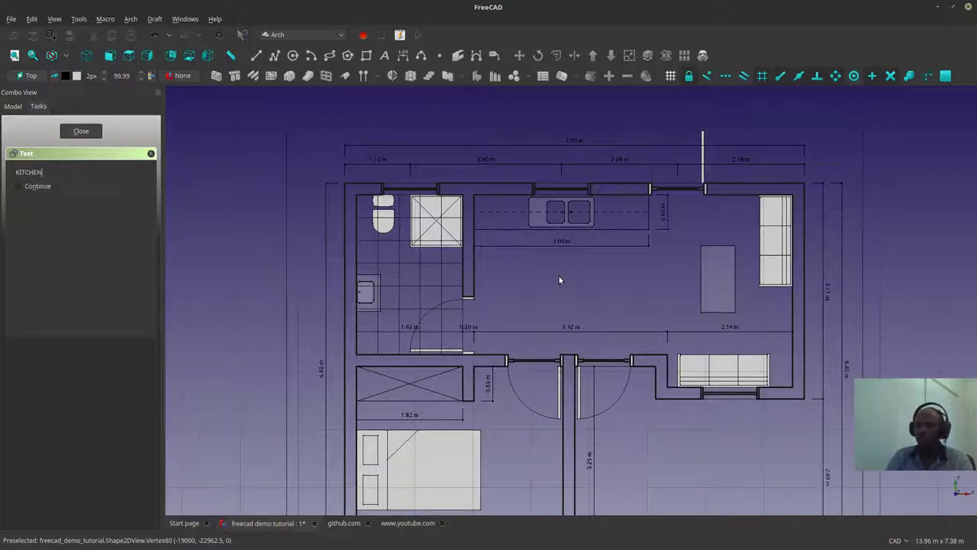
pyautogui.press('Return')
pyautogui.press('Return')
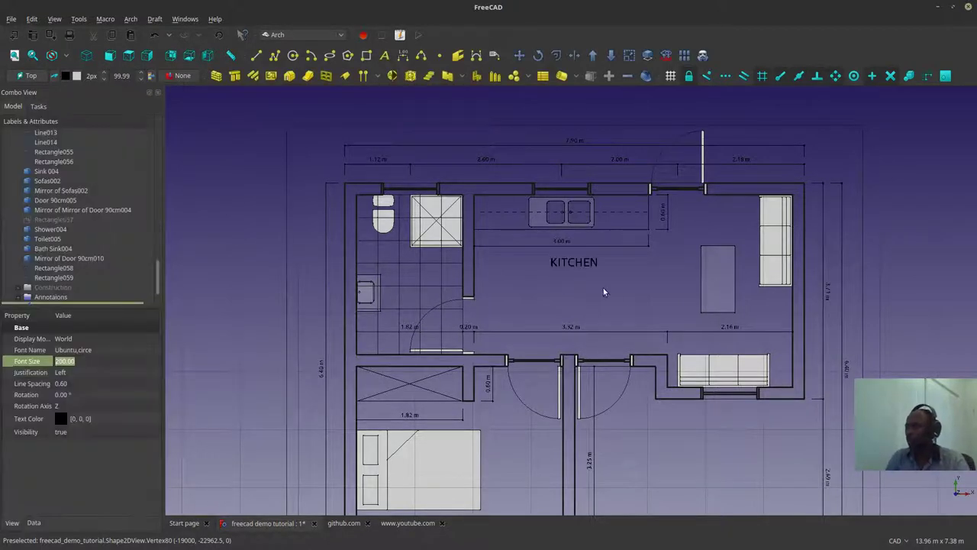
# Step: Repeatedly select and deselect the KITCHEN label up close to examine its selection highlighting
pyautogui.scroll(3, 574, 264)
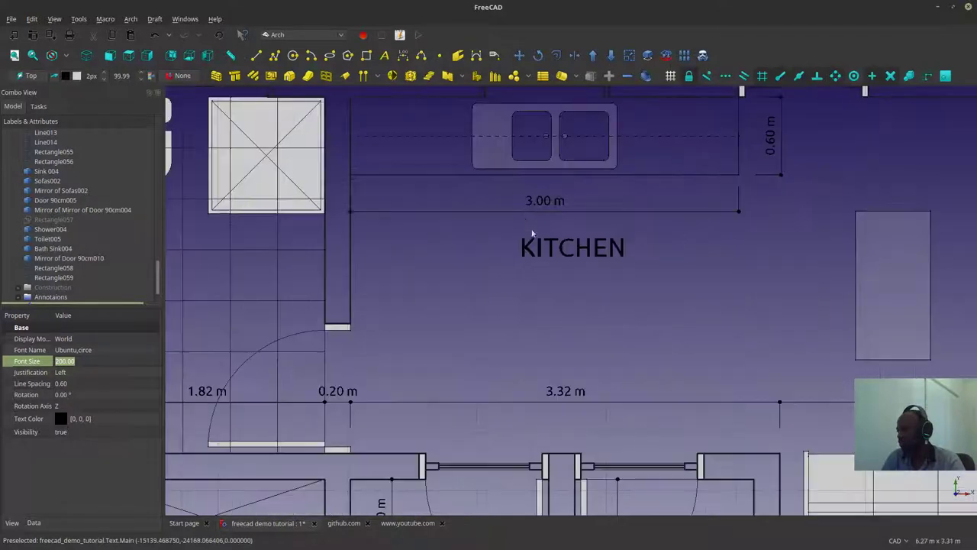
pyautogui.scroll(-1, 90, 257)
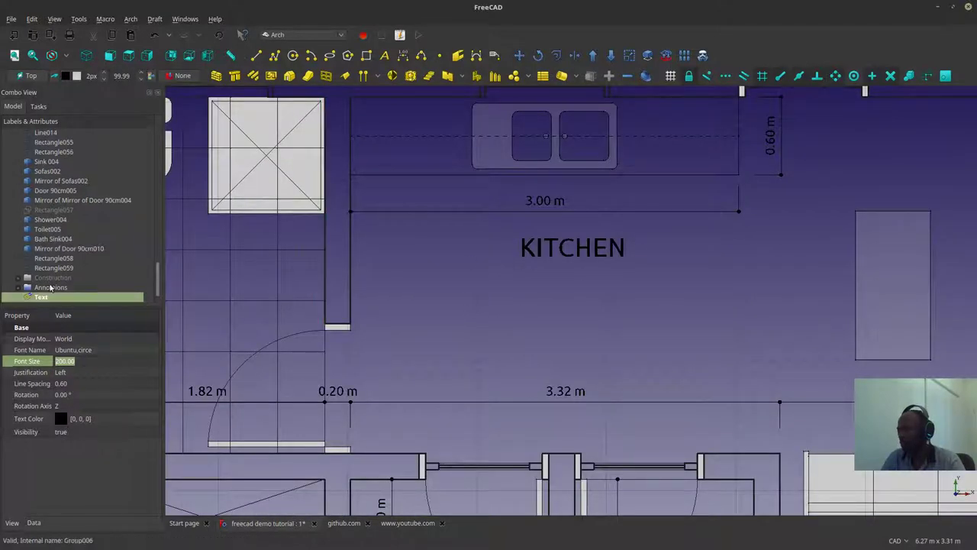
pyautogui.click(51, 287)
pyautogui.click(47, 297)
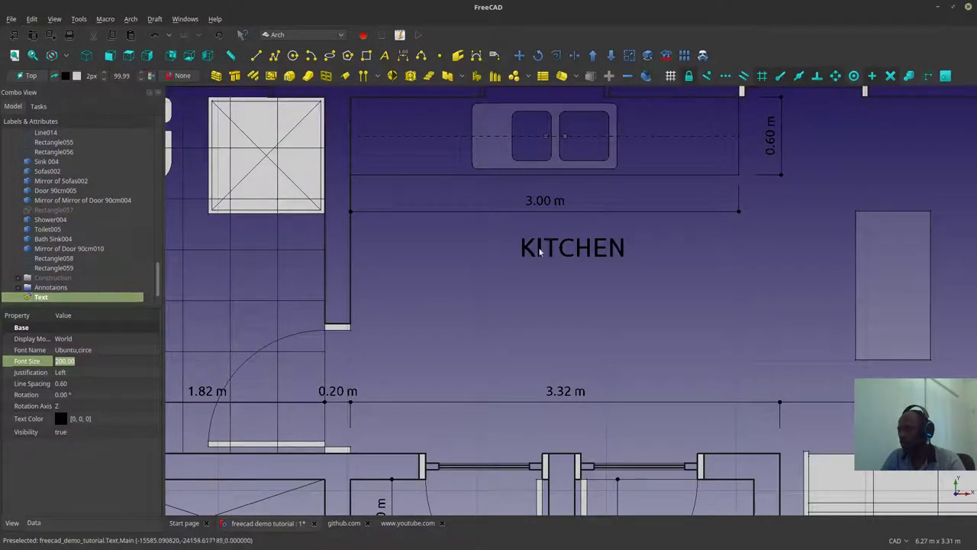
pyautogui.click(562, 278)
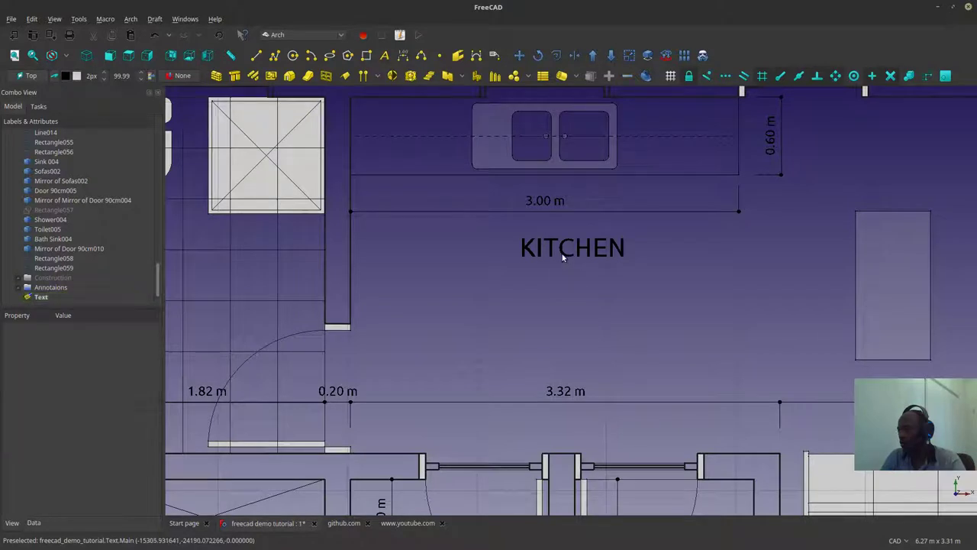
pyautogui.click(563, 256)
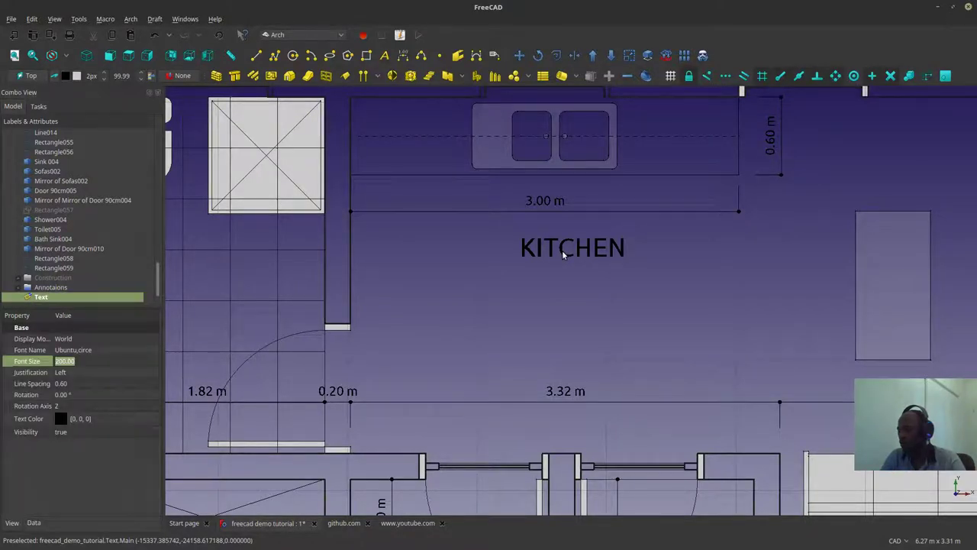
pyautogui.click(563, 261)
pyautogui.click(563, 255)
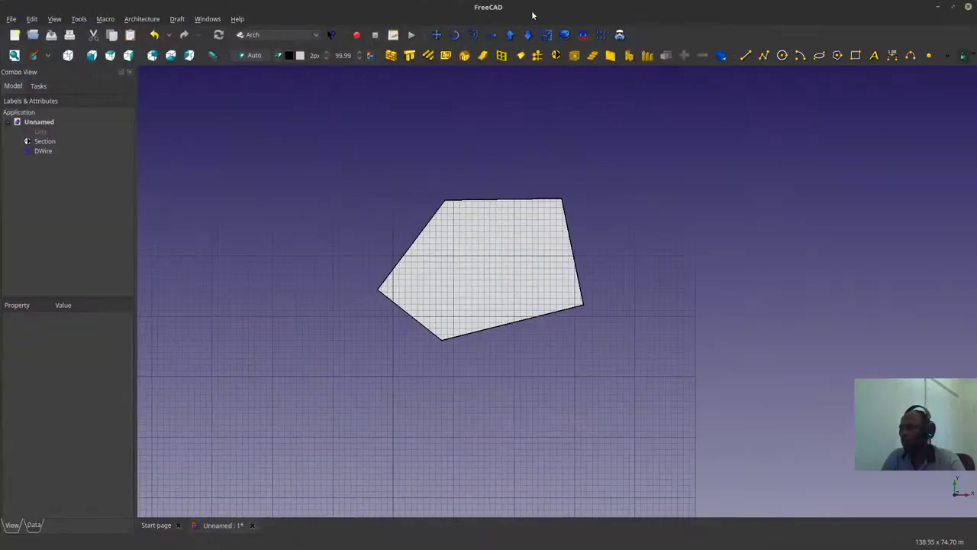
# Step: View the program version information in the second FreeCAD window containing the Unnamed document, and close it
pyautogui.click(236, 19)
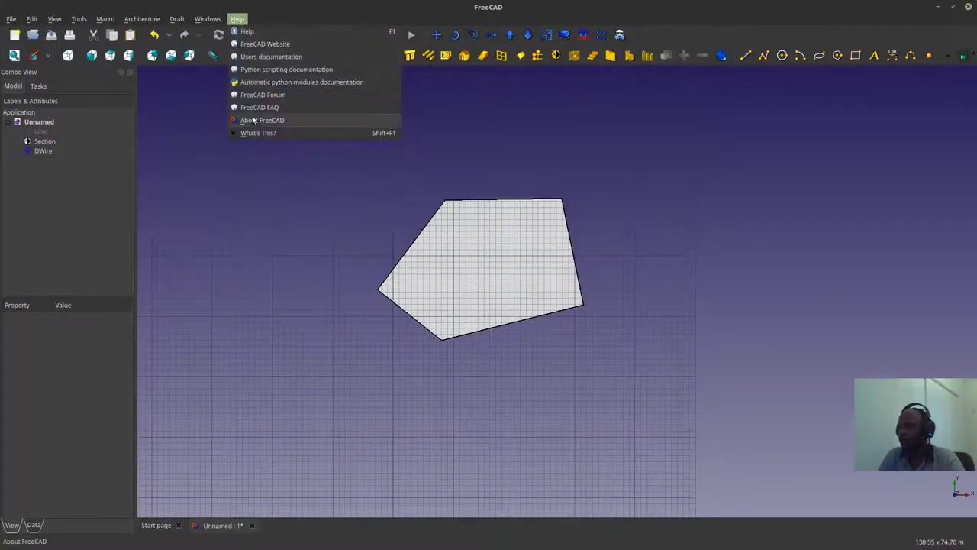
pyautogui.click(253, 122)
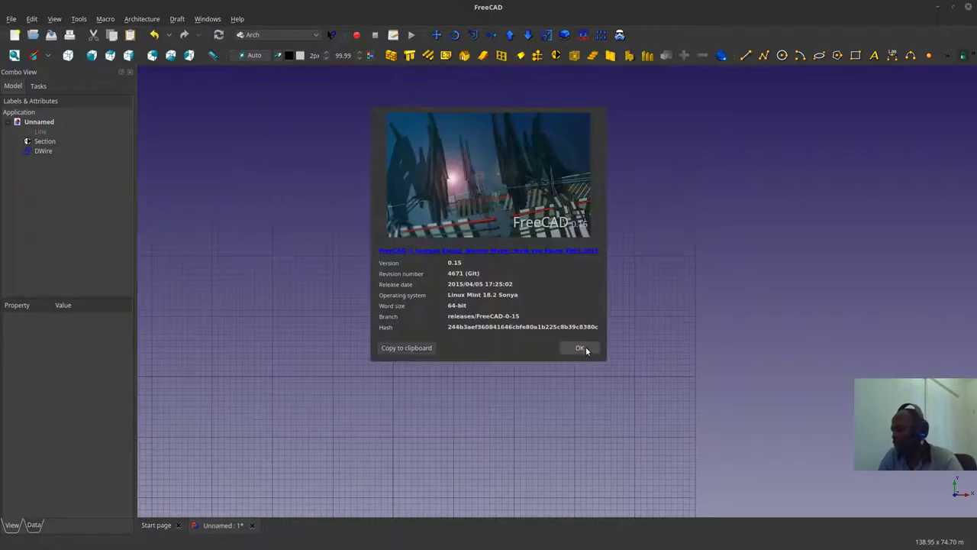
pyautogui.click(584, 348)
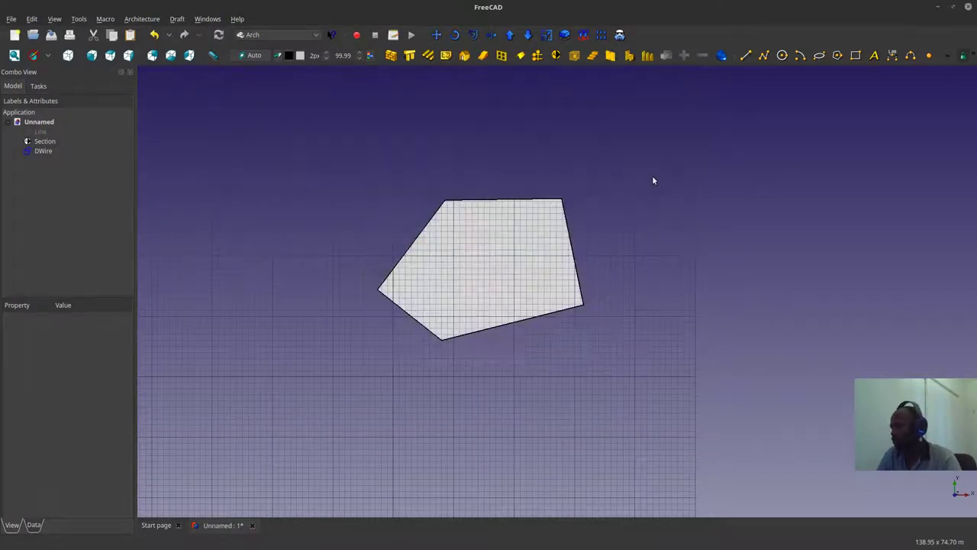
# Step: Place a text label reading KITCHEN just above the upper edge of the five-sided polygon
pyautogui.click(874, 55)
pyautogui.click(559, 173)
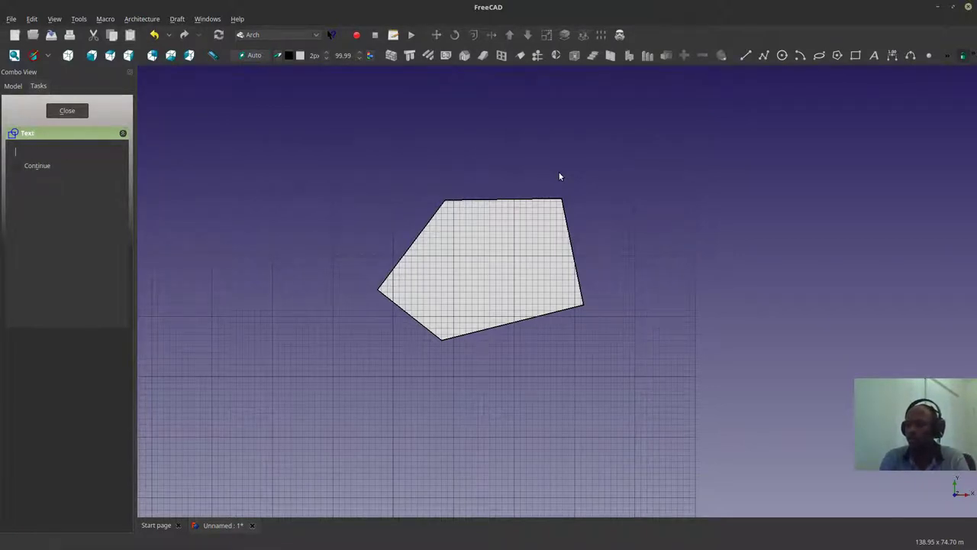
pyautogui.press('Return')
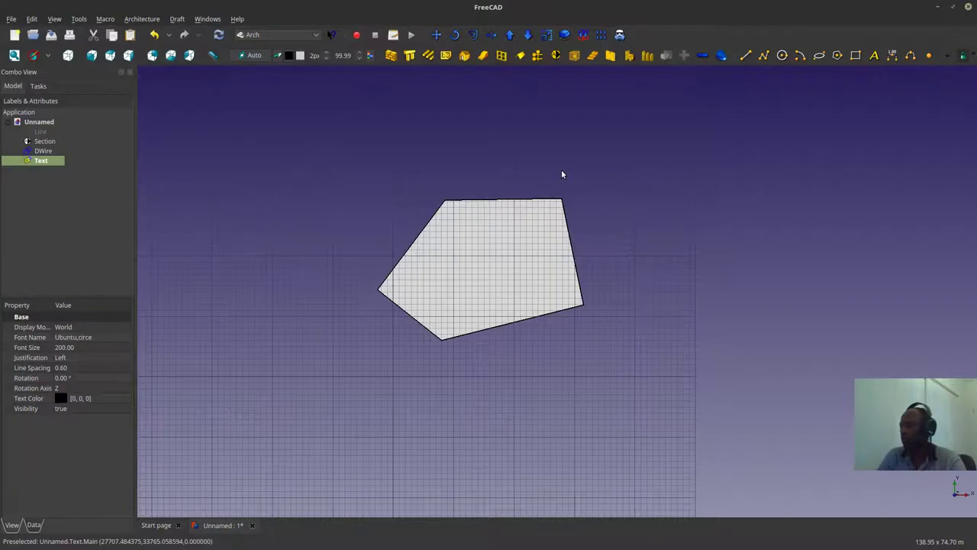
# Step: Select and deselect the new KITCHEN text above the polygon to examine its hover and selection colours
pyautogui.scroll(10, 559, 169)
pyautogui.click(576, 195)
pyautogui.scroll(2, 560, 213)
pyautogui.scroll(3, 561, 216)
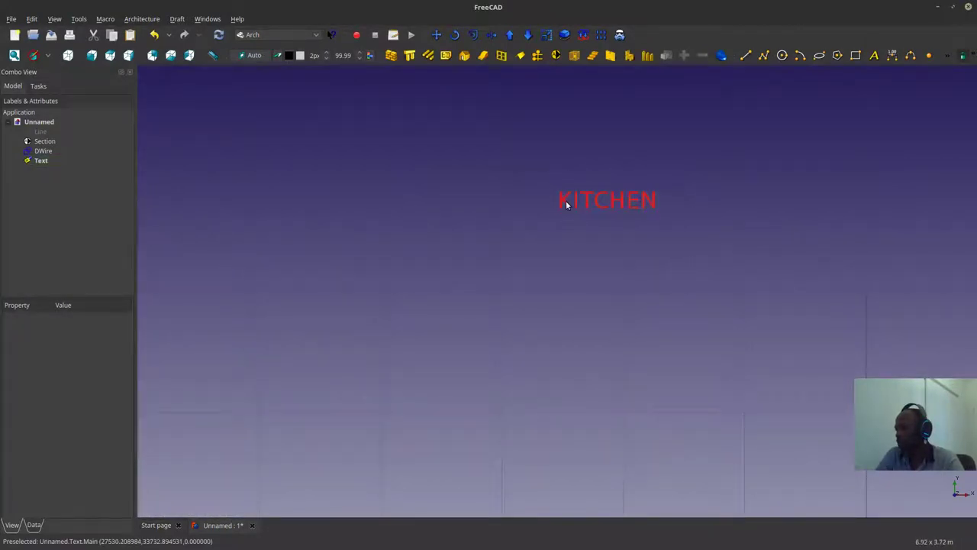
pyautogui.click(566, 203)
pyautogui.click(561, 231)
pyautogui.click(571, 206)
pyautogui.click(565, 211)
pyautogui.click(565, 204)
pyautogui.scroll(-4, 557, 271)
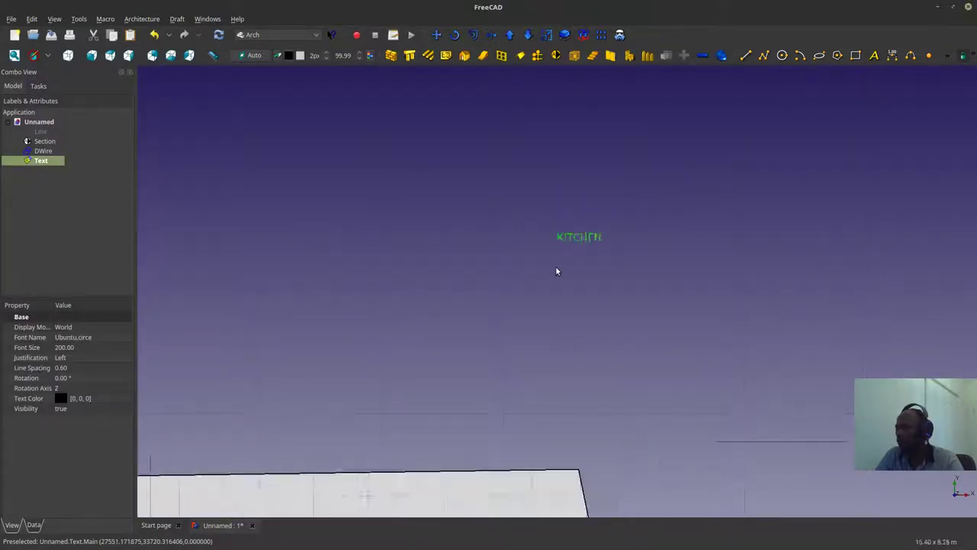
pyautogui.scroll(-1, 556, 271)
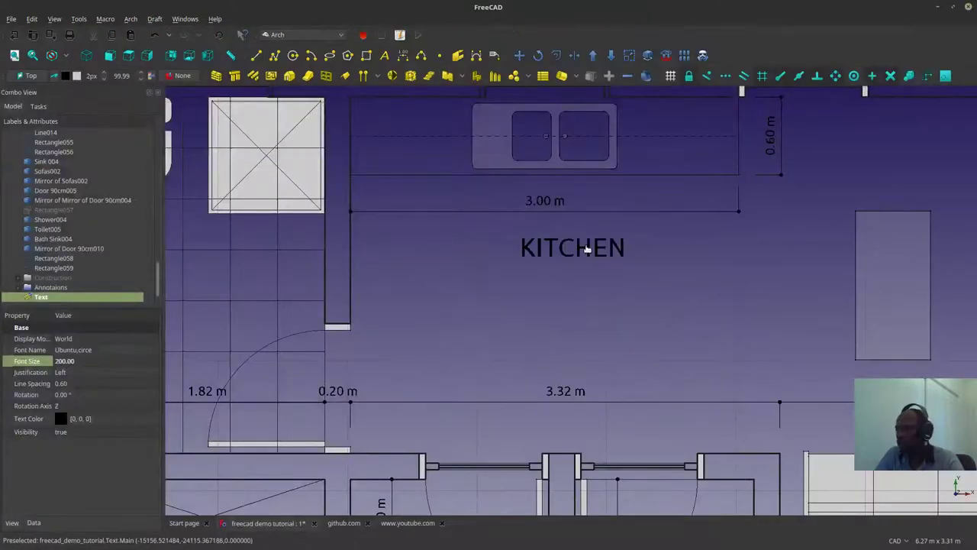
# Step: Return to the floor plan window and compare the KITCHEN label's appearance when selected and deselected at different magnifications
pyautogui.scroll(5, 586, 250)
pyautogui.click(571, 349)
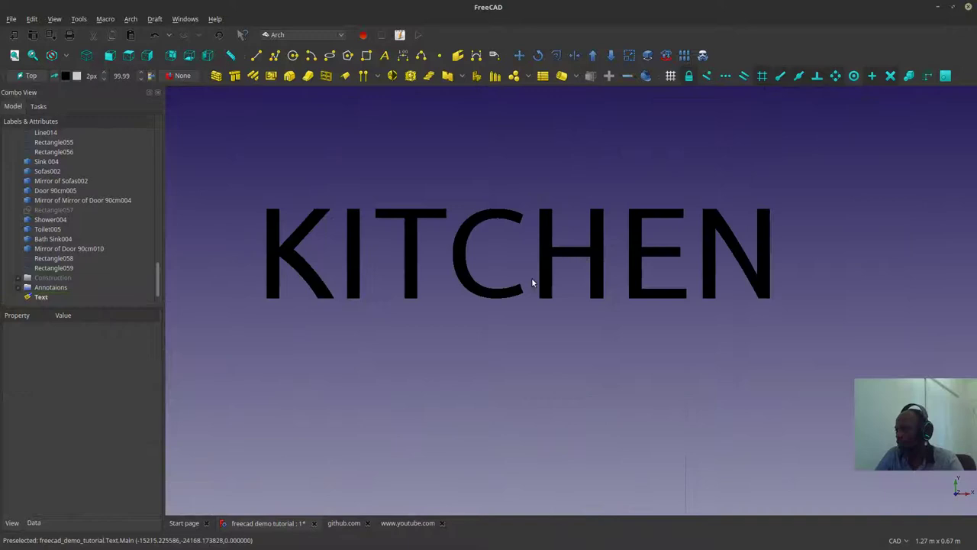
pyautogui.click(585, 250)
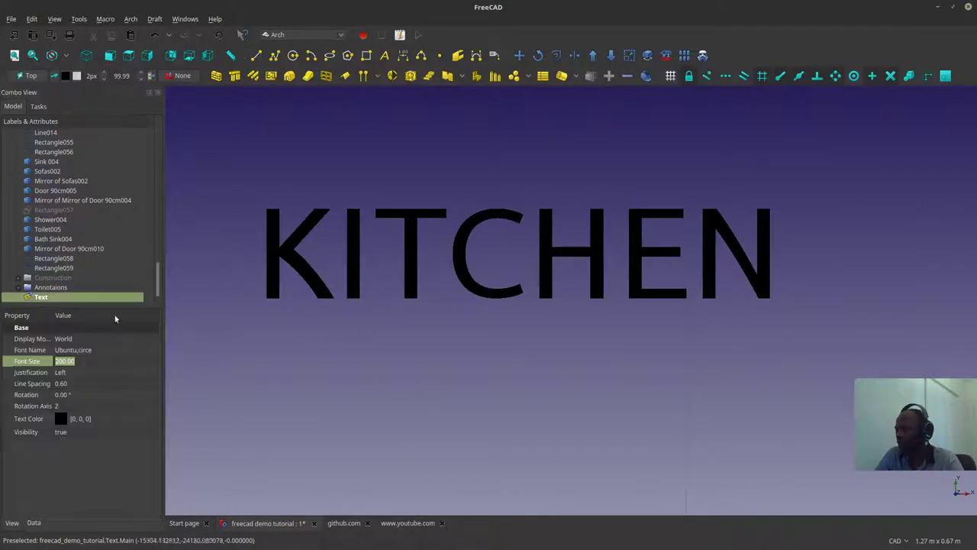
pyautogui.click(475, 333)
pyautogui.click(487, 294)
pyautogui.click(485, 385)
pyautogui.scroll(-5, 486, 386)
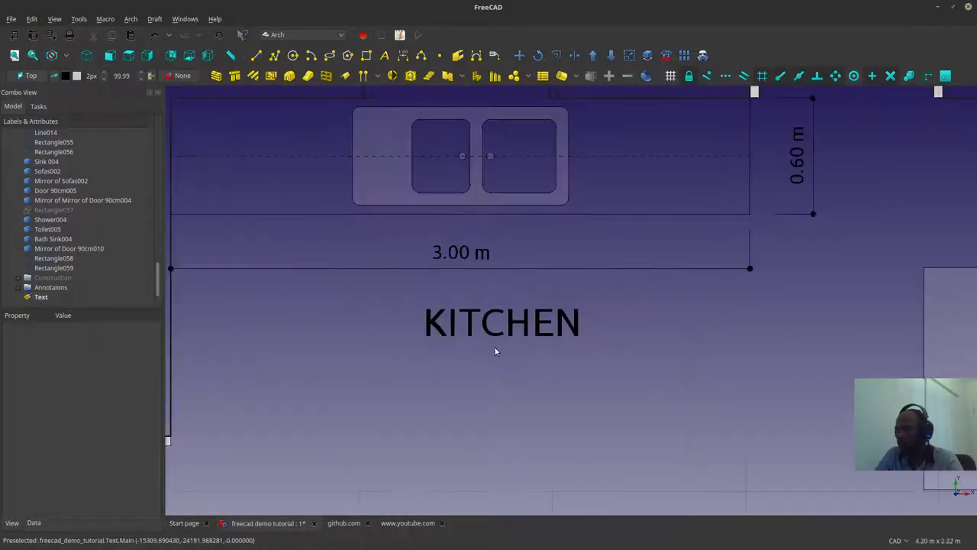
pyautogui.click(497, 201)
pyautogui.click(500, 352)
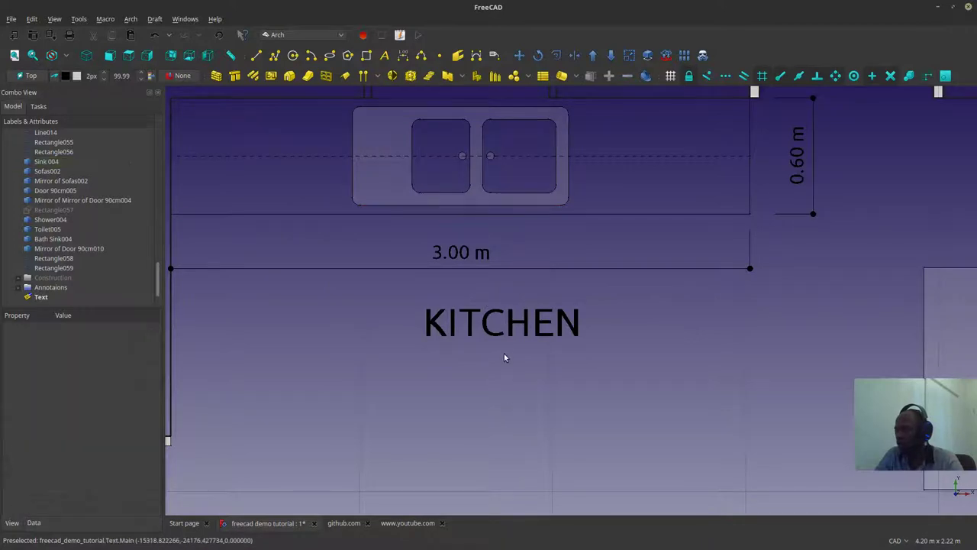
# Step: Copy the KITCHEN label to just below the counter, beside the wall between the kitchen and bathroom
pyautogui.click(506, 325)
pyautogui.scroll(-4, 360, 305)
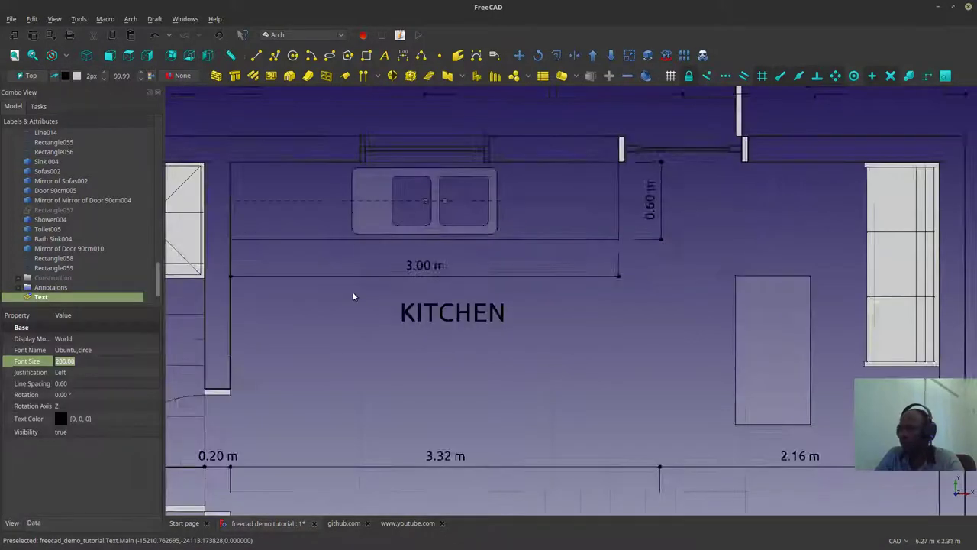
pyautogui.moveTo(361, 314); pyautogui.dragTo(489, 309, button='middle')
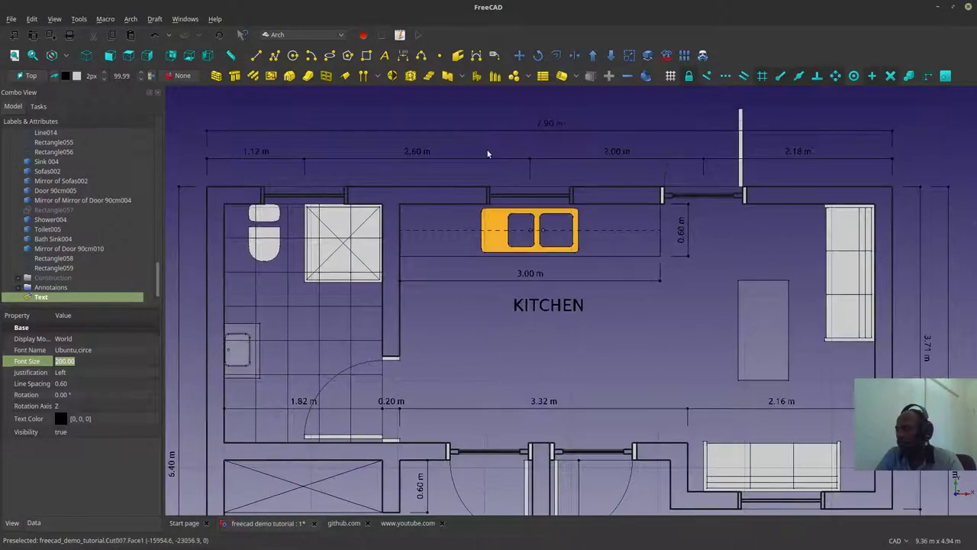
pyautogui.click(519, 55)
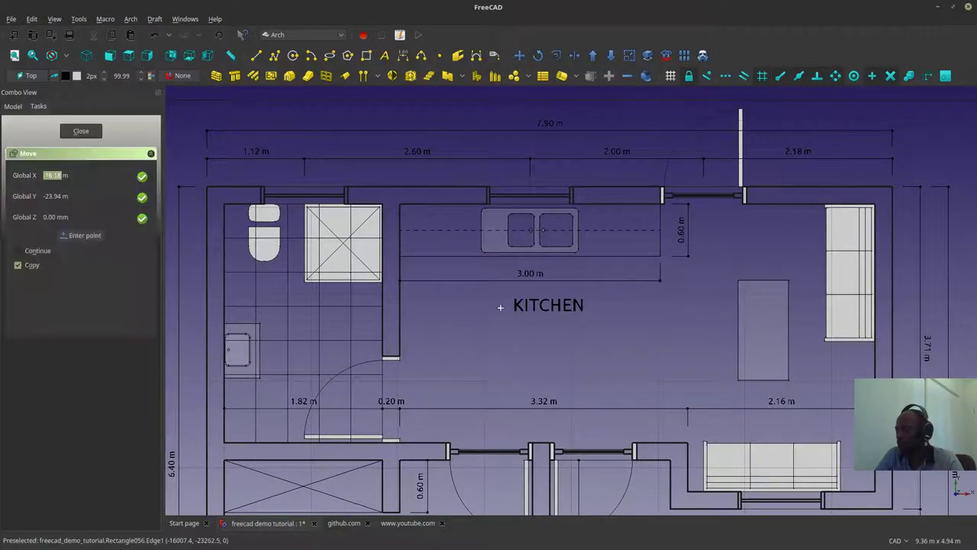
pyautogui.click(515, 310)
pyautogui.scroll(3, 400, 280)
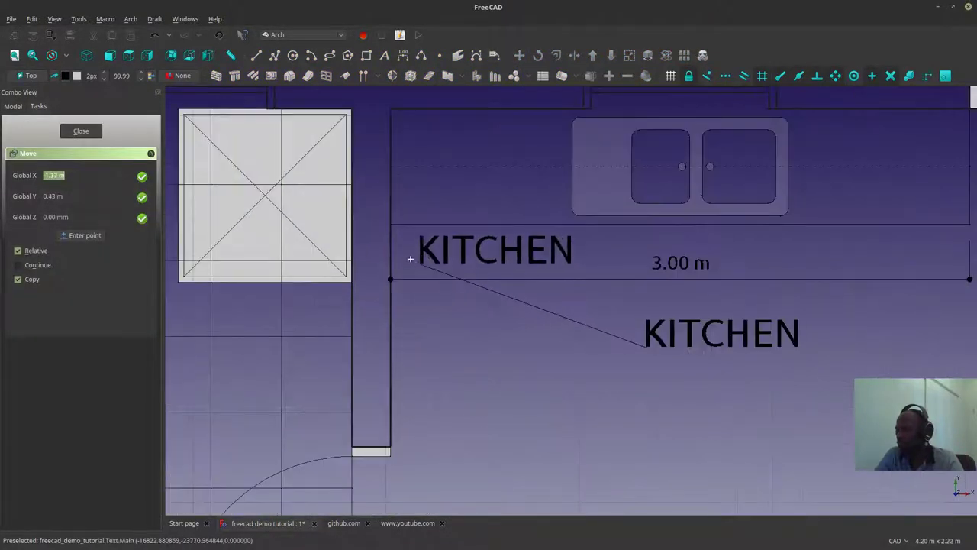
pyautogui.click(400, 261)
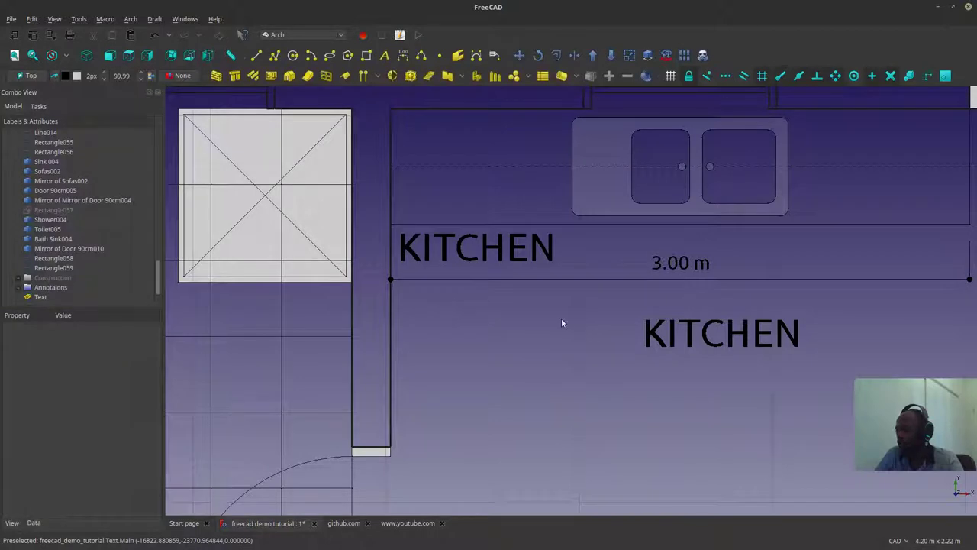
# Step: Move the original KITCHEN label, with copying turned off, into the bathroom between the basin and the shower
pyautogui.click(657, 337)
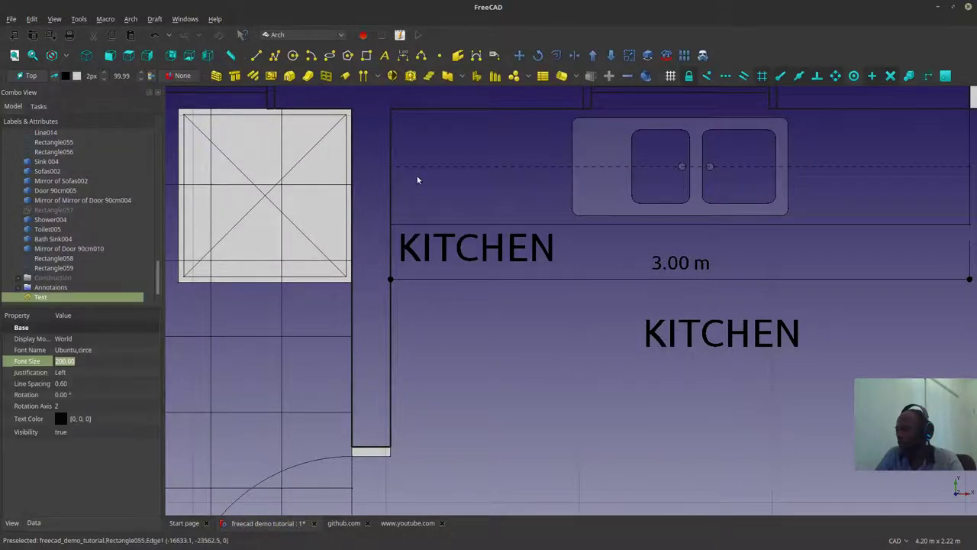
pyautogui.click(538, 55)
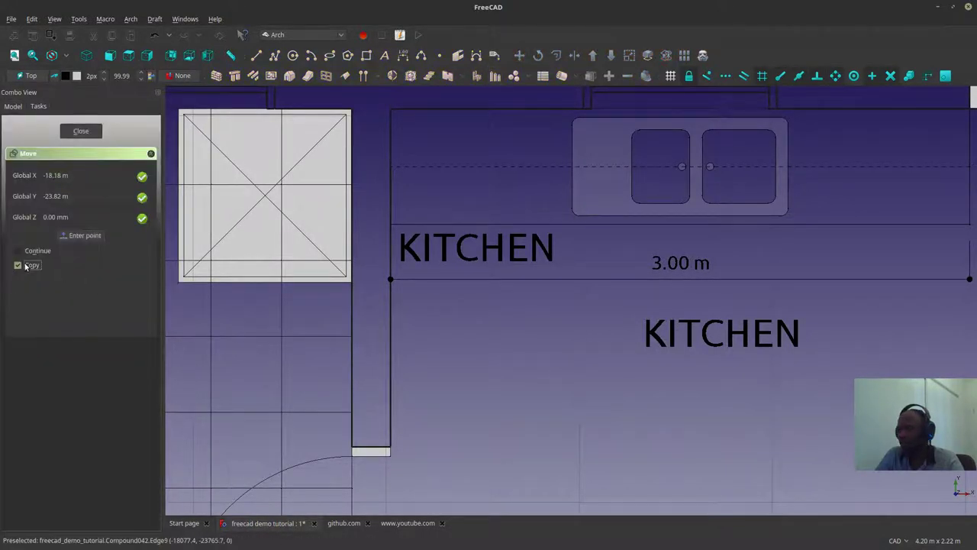
pyautogui.click(655, 340)
pyautogui.moveTo(423, 378); pyautogui.dragTo(696, 310, button='middle')
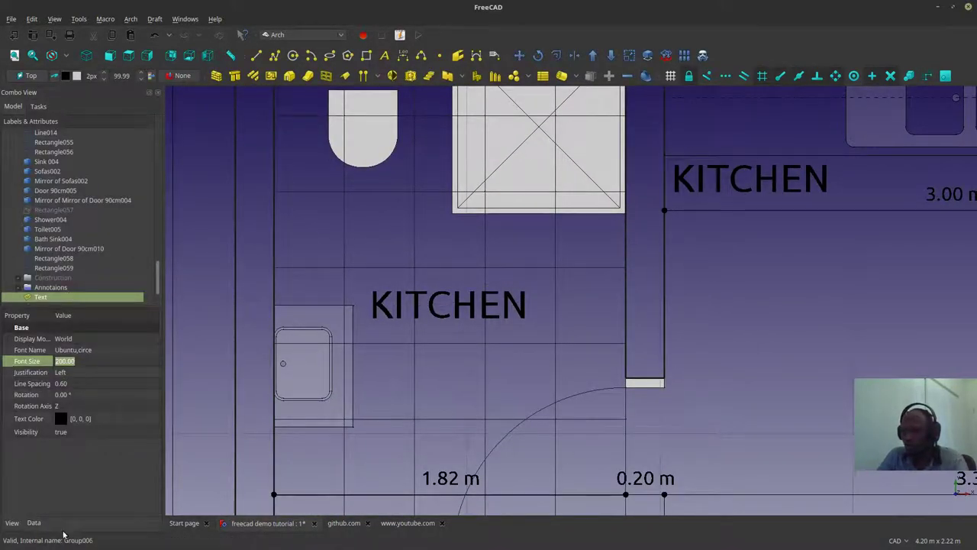
# Step: Change the label text of the moved label in the bathroom to BATHROOM
pyautogui.click(34, 523)
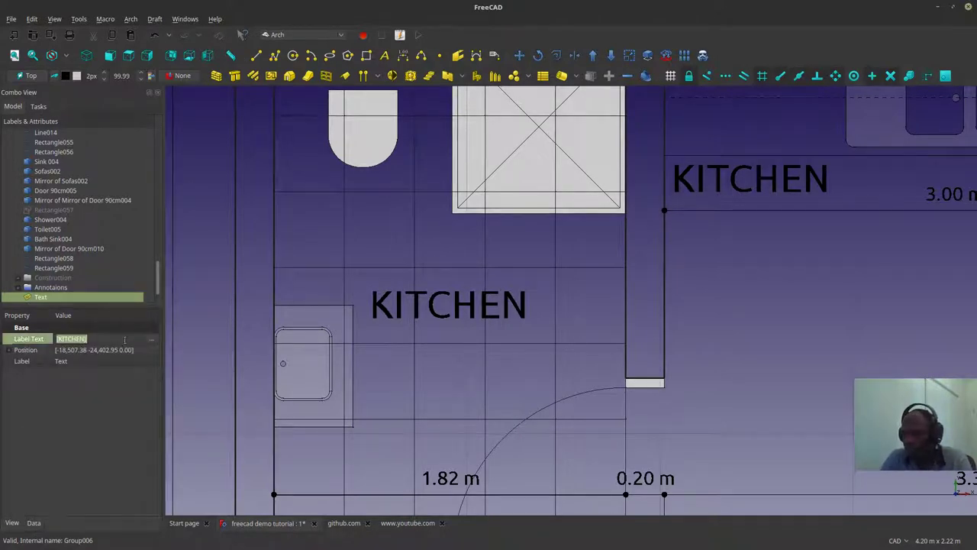
pyautogui.click(148, 348)
pyautogui.click(146, 338)
pyautogui.click(151, 338)
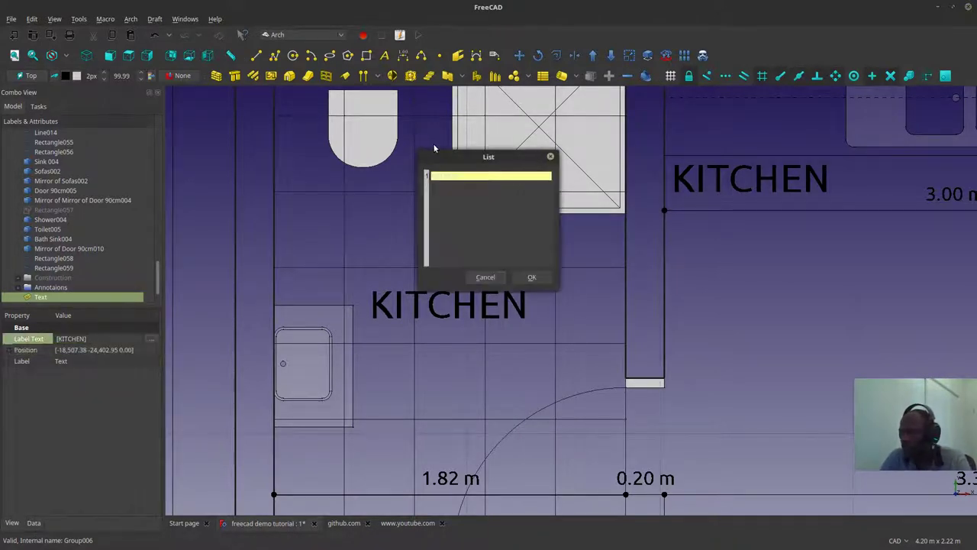
pyautogui.moveTo(460, 176); pyautogui.dragTo(341, 175)
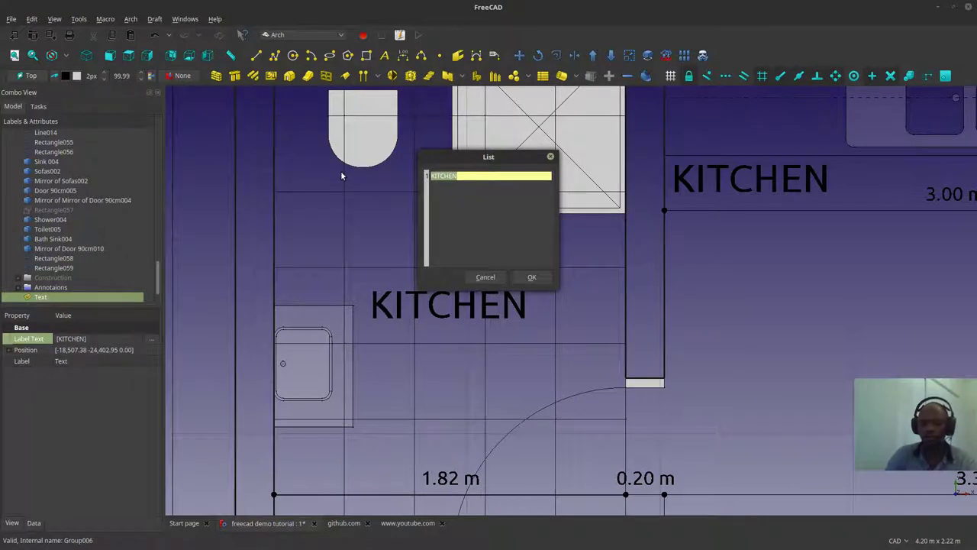
pyautogui.write('BABATHROOM')
pyautogui.press('Return')
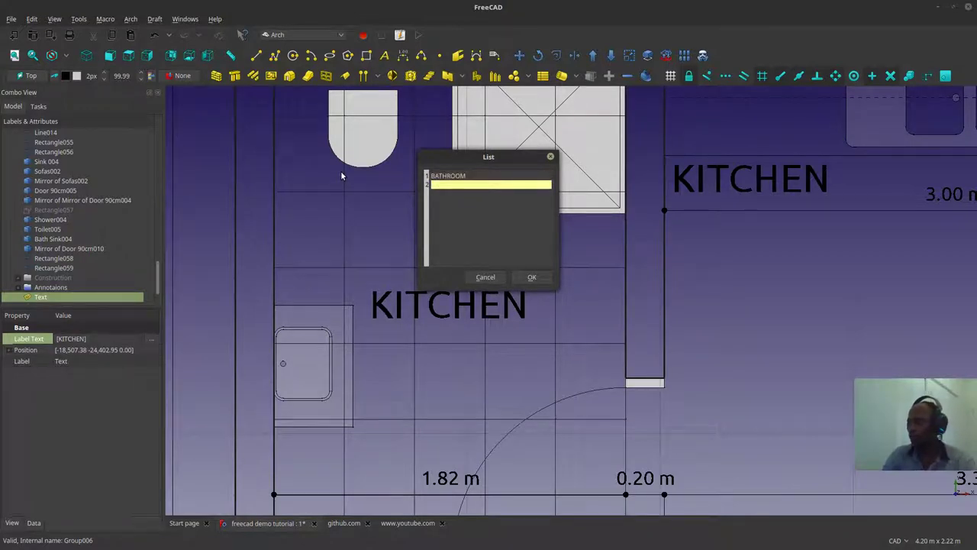
pyautogui.click(532, 277)
pyautogui.scroll(-2, 524, 319)
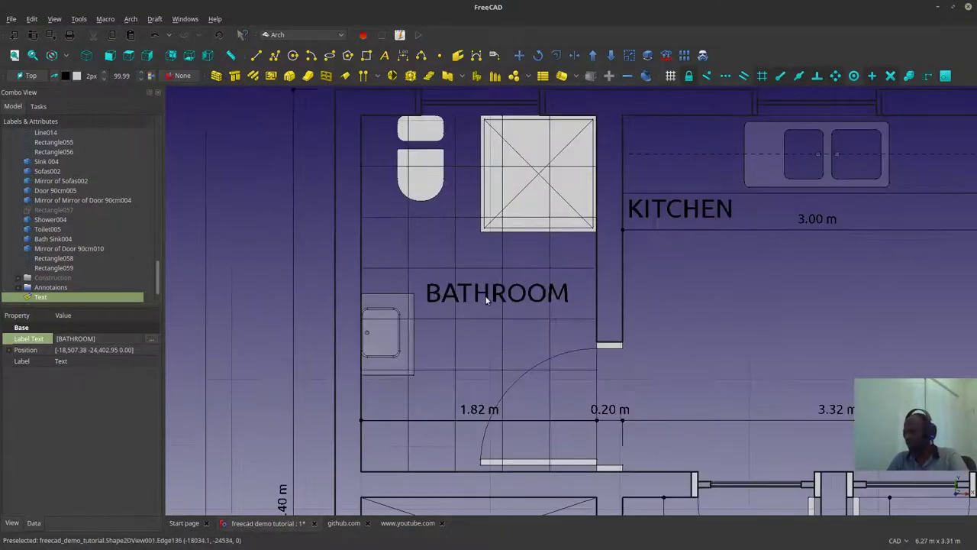
# Step: Copy the KITCHEN label into the living area, just below the upper wall and beside the upright sofa
pyautogui.scroll(-2, 485, 299)
pyautogui.moveTo(478, 279)
pyautogui.mouseDown(button='middle')
pyautogui.moveTo(445, 227)
pyautogui.moveTo(323, 258)
pyautogui.moveTo(309, 285)
pyautogui.mouseUp(button='middle')
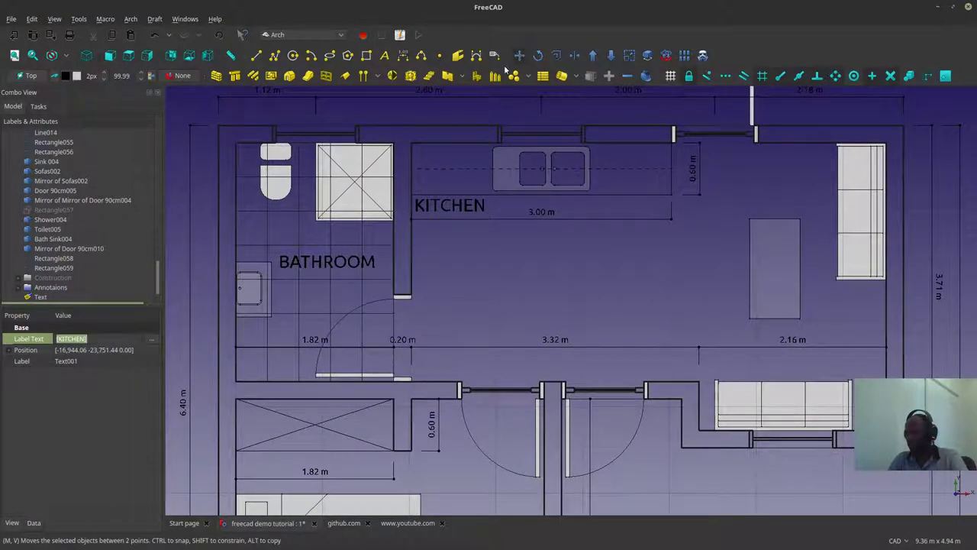
pyautogui.click(519, 55)
pyautogui.click(30, 266)
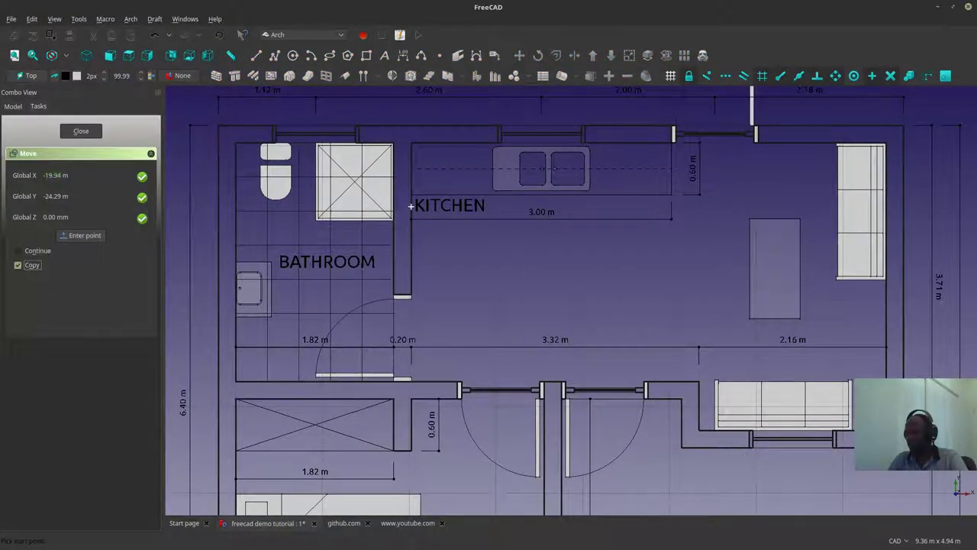
pyautogui.click(448, 206)
pyautogui.press('shift')
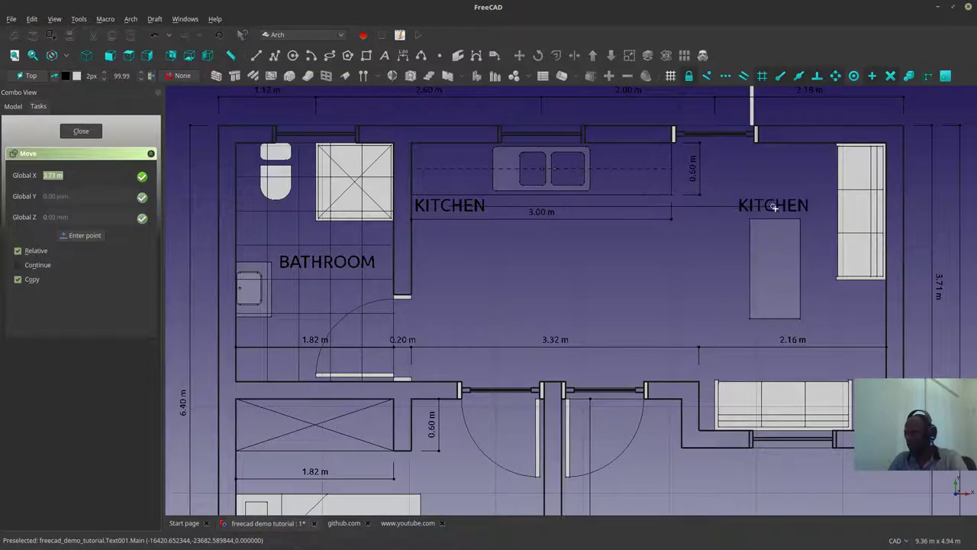
pyautogui.press('x')
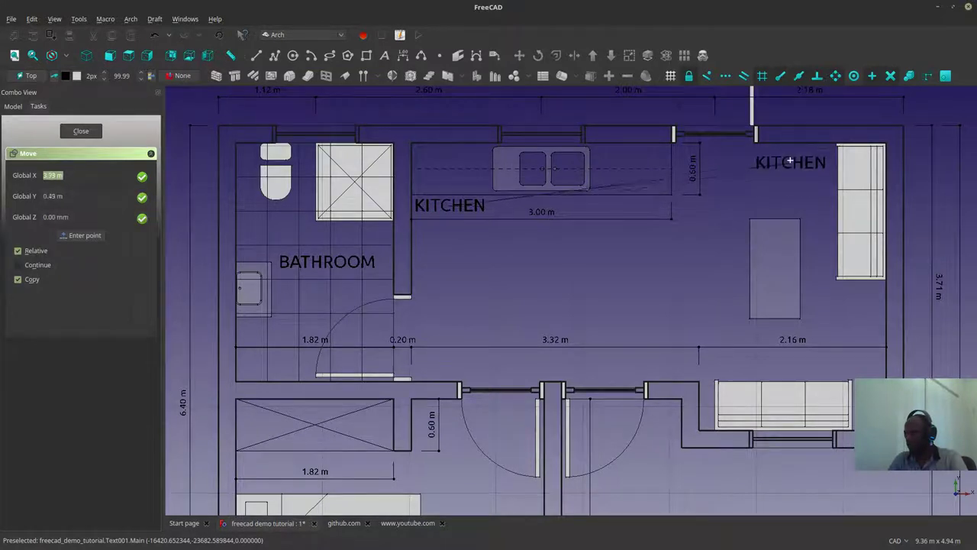
pyautogui.click(797, 152)
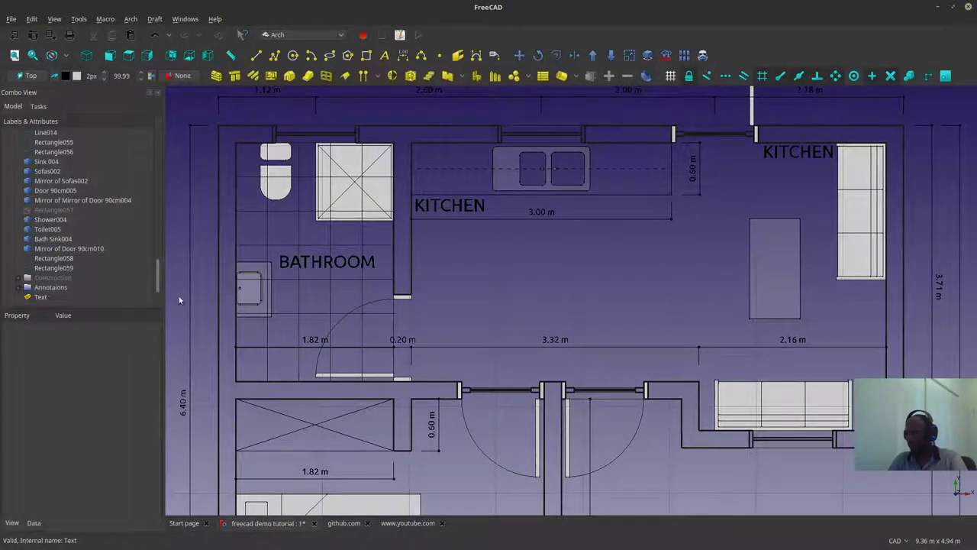
# Step: Change the label text of the copy in the living area to LIVING
pyautogui.click(39, 297)
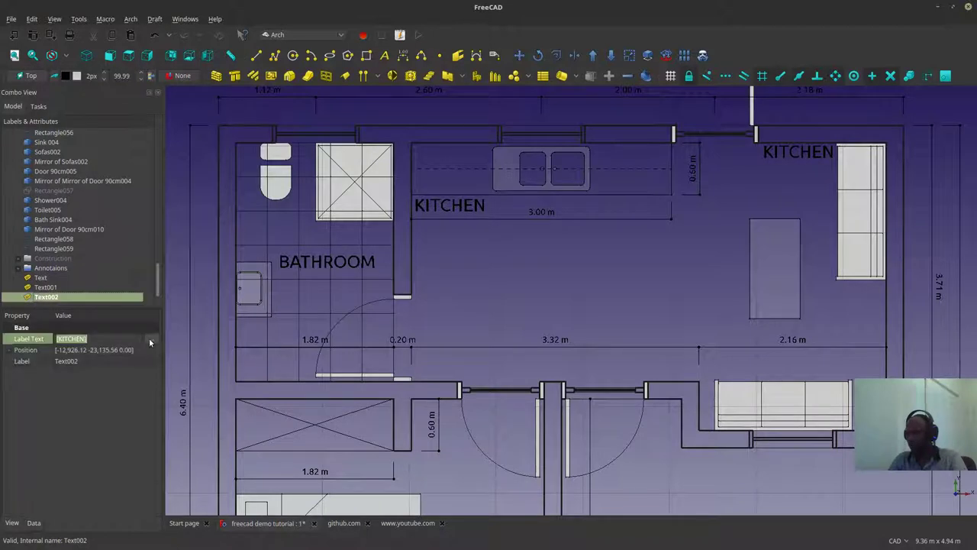
pyautogui.click(150, 340)
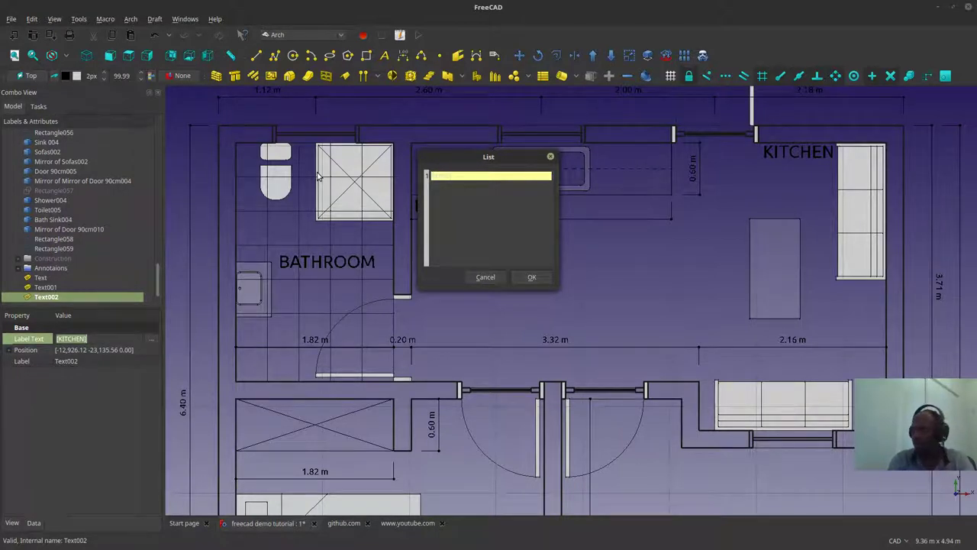
pyautogui.press('BackSpace')
pyautogui.press('BackSpace')
pyautogui.press('BackSpace')
pyautogui.press('BackSpace')
pyautogui.press('BackSpace')
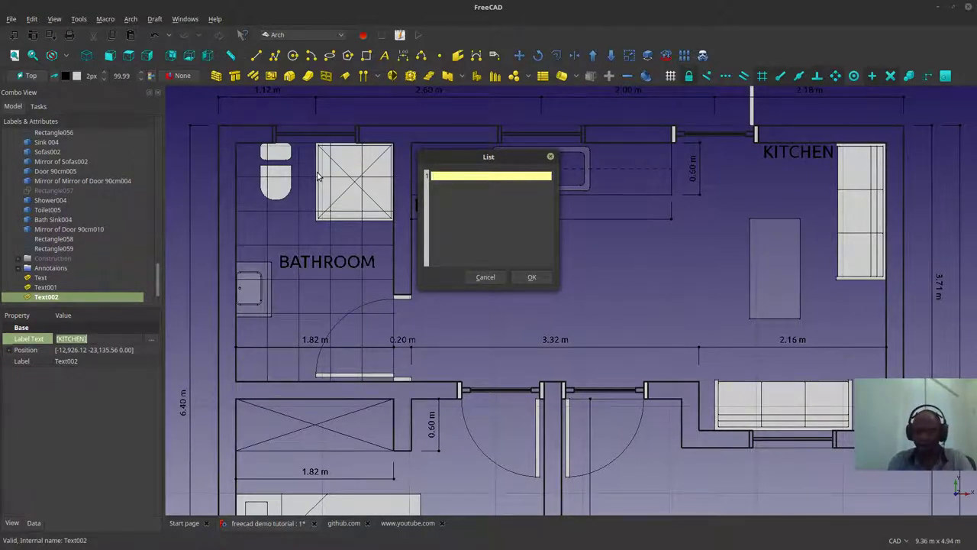
pyautogui.press('Return')
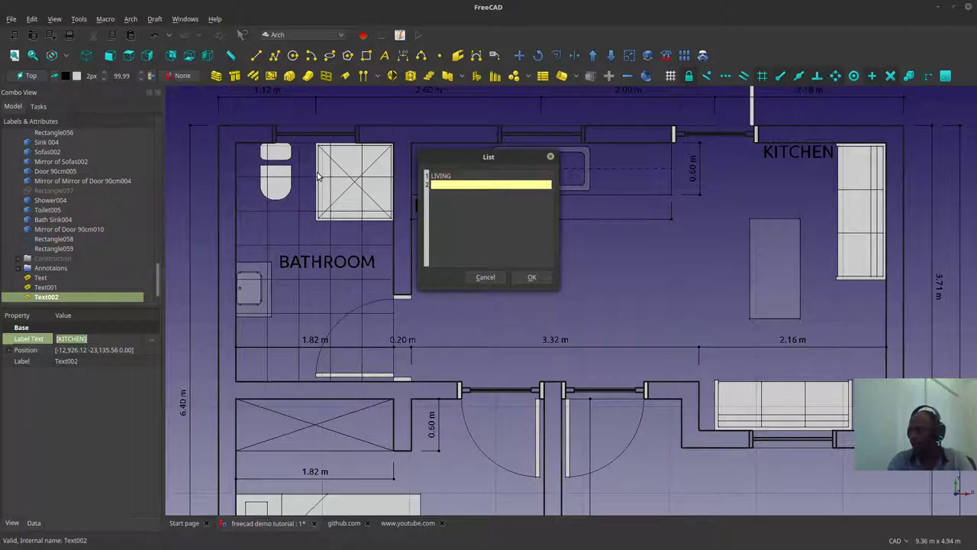
pyautogui.press('BackSpace')
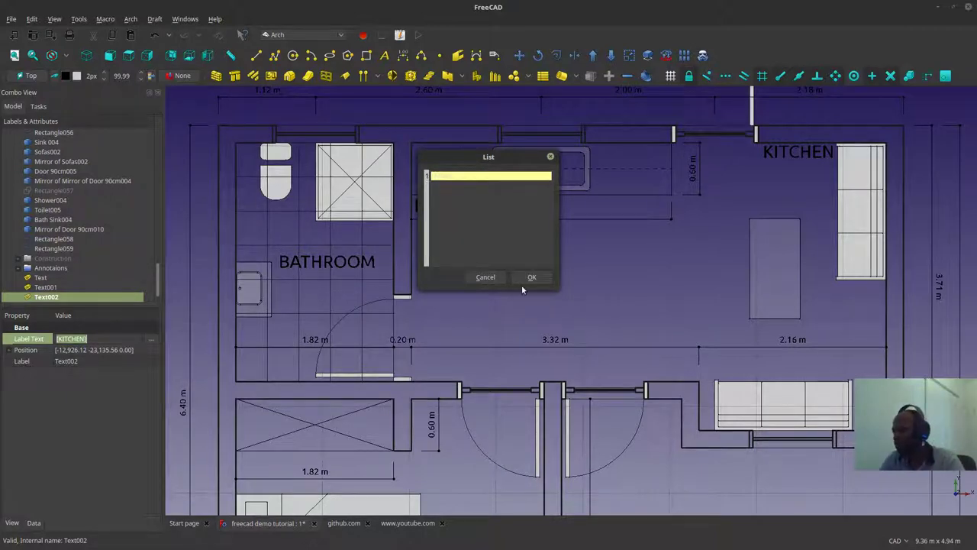
pyautogui.write('NG')
pyautogui.press('Return')
pyautogui.scroll(-3, 632, 247)
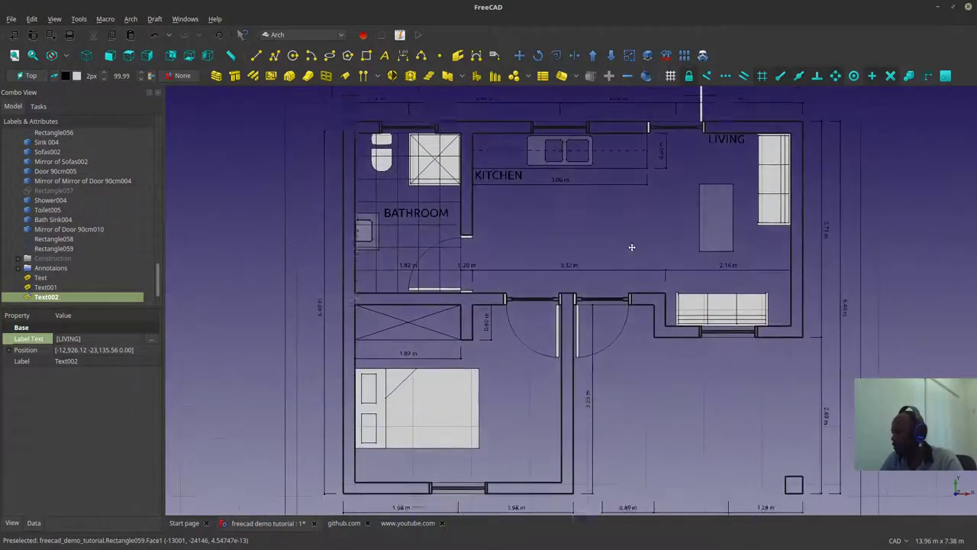
pyautogui.moveTo(632, 247); pyautogui.dragTo(639, 210, button='middle')
pyautogui.scroll(-2, 639, 209)
pyautogui.scroll(2, 557, 287)
pyautogui.moveTo(558, 285); pyautogui.dragTo(528, 340, button='middle')
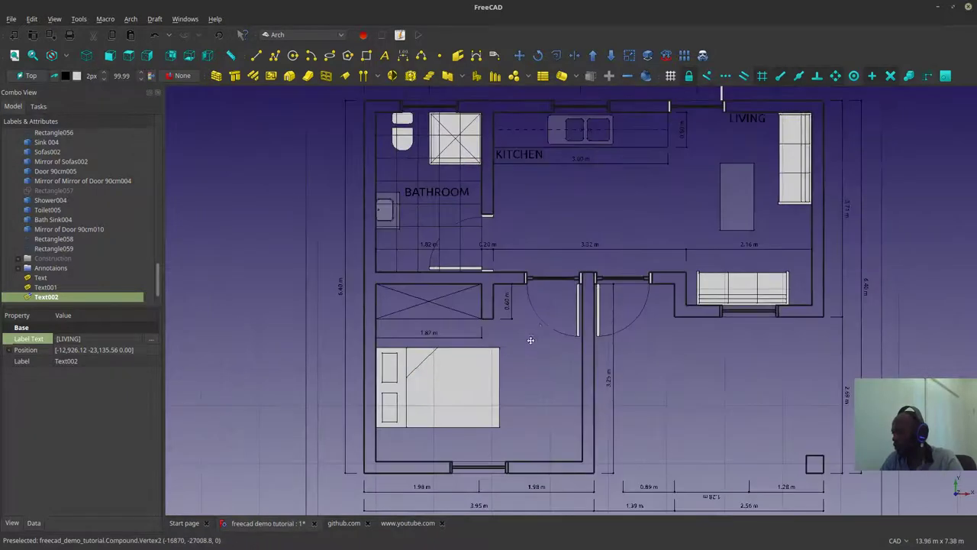
pyautogui.click(760, 122)
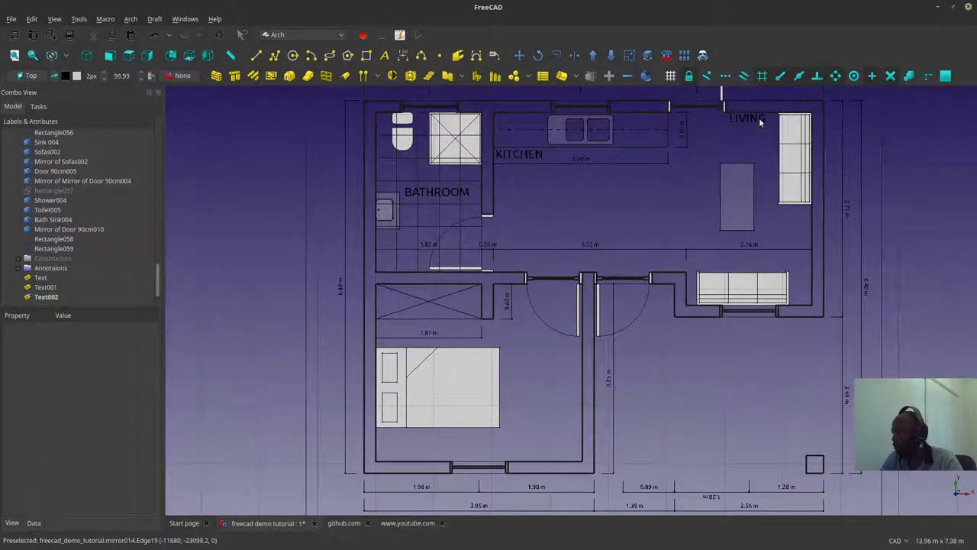
pyautogui.click(515, 55)
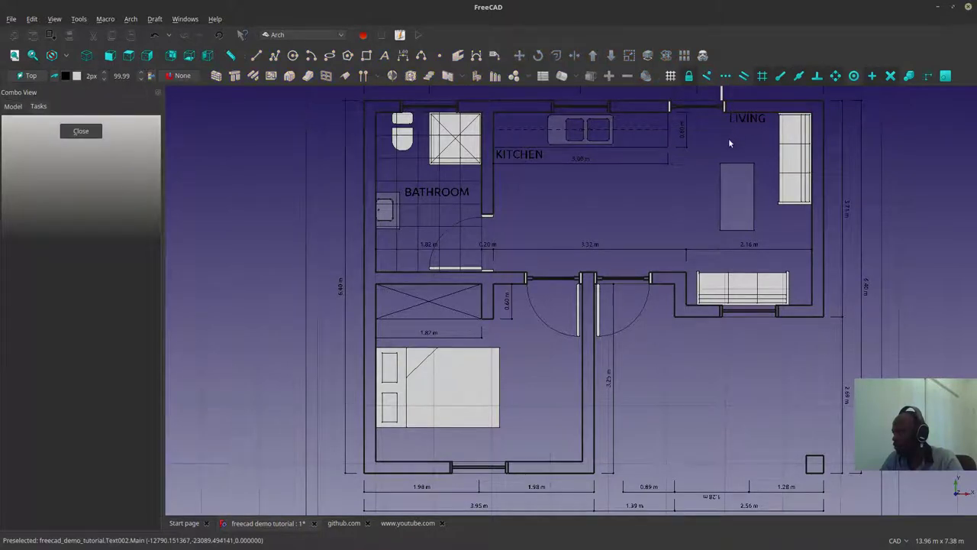
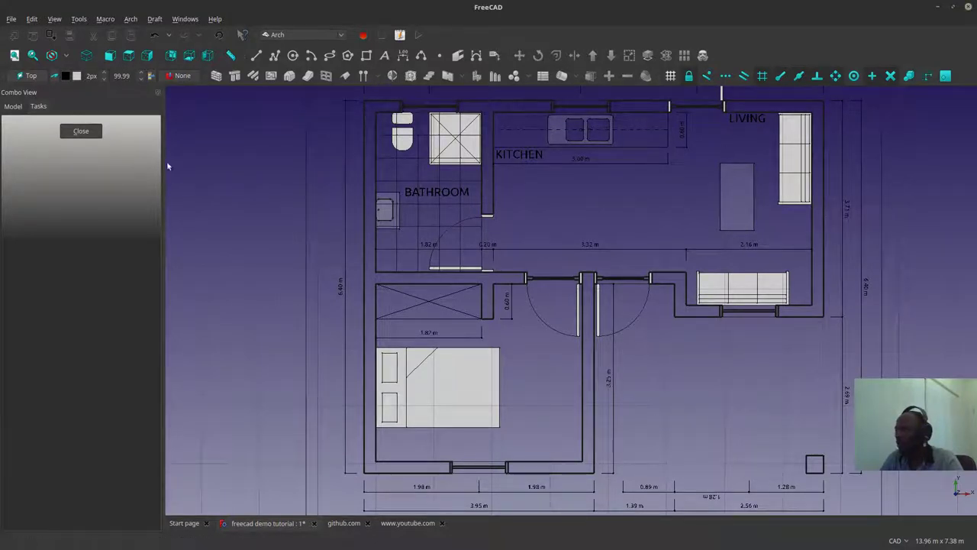
pyautogui.click(731, 137)
# Step: Copy the LIVING label into the bedroom, between the bed and the window in the lower wall
pyautogui.click(740, 120)
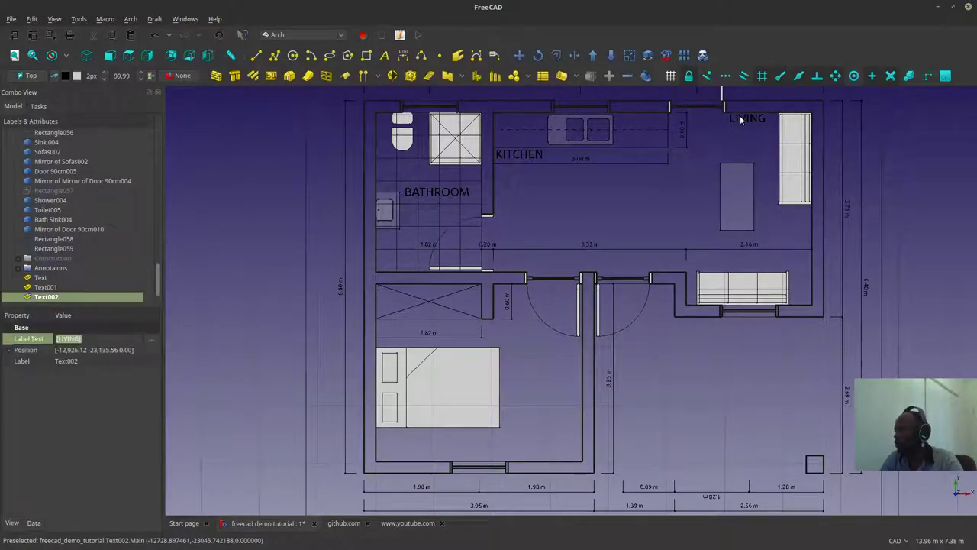
pyautogui.click(519, 55)
pyautogui.click(19, 265)
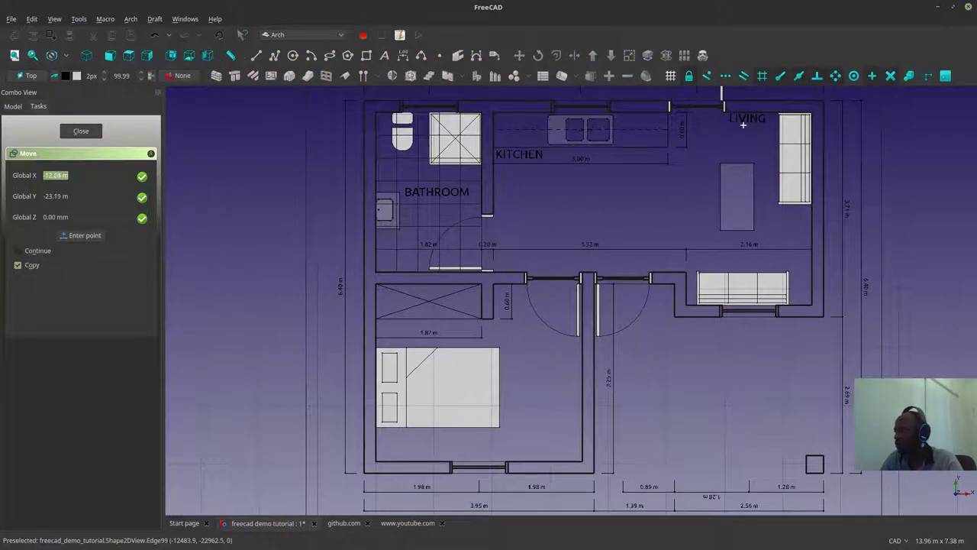
pyautogui.click(731, 126)
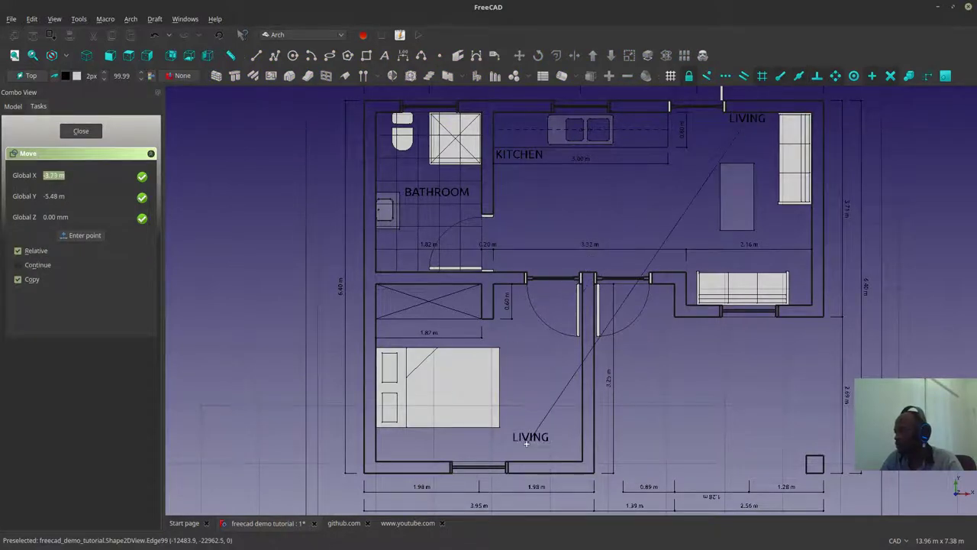
pyautogui.click(462, 456)
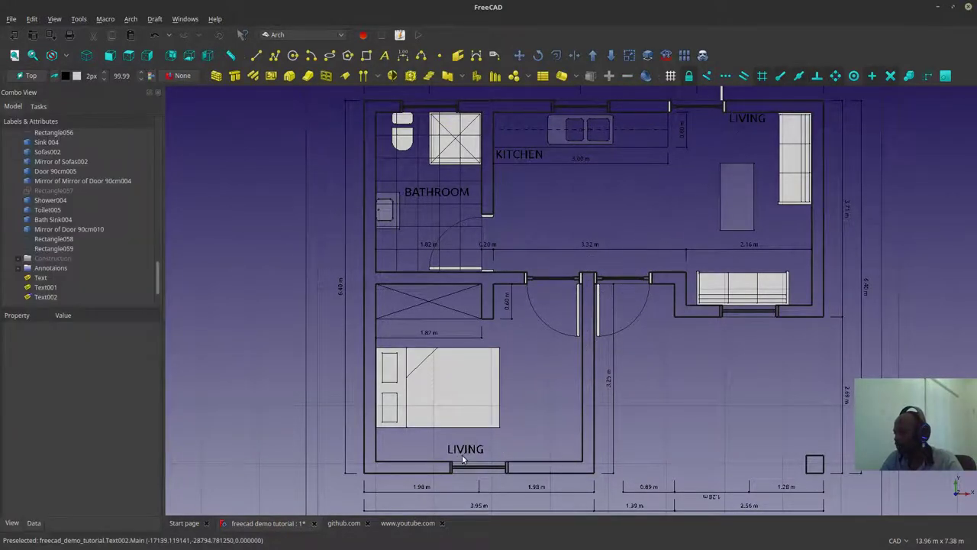
# Step: Change the label text of the copy below the bed to BEDROOM
pyautogui.scroll(-2, 502, 388)
pyautogui.scroll(2, 489, 415)
pyautogui.scroll(5, 482, 420)
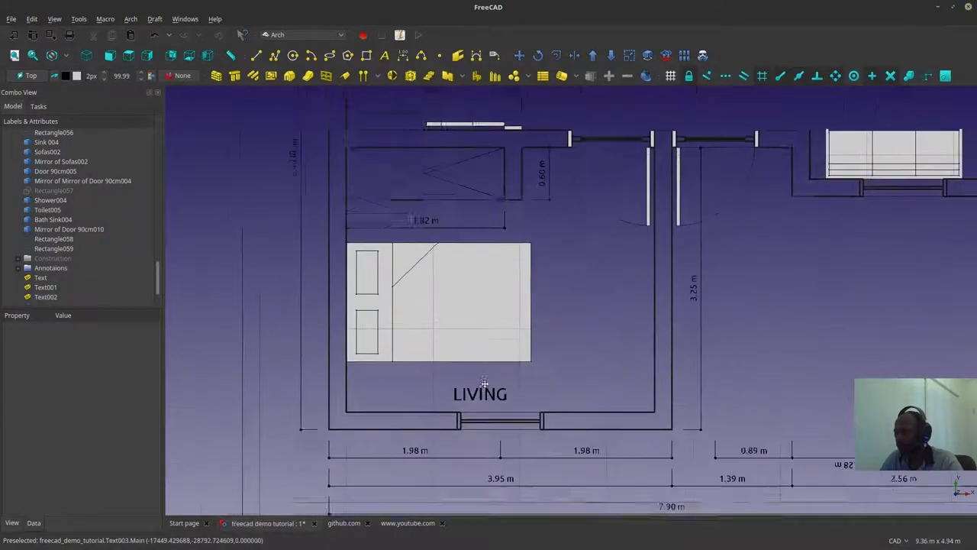
pyautogui.click(495, 372)
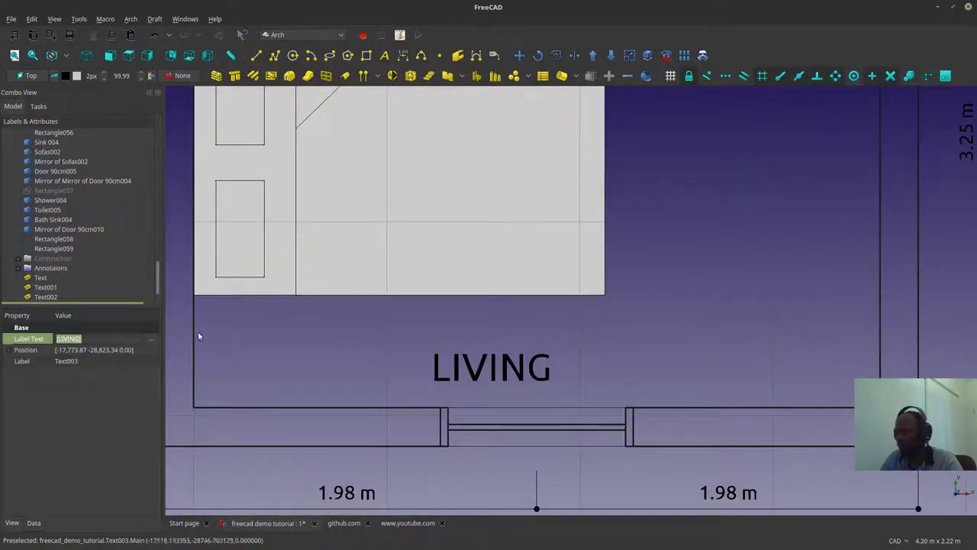
pyautogui.click(150, 342)
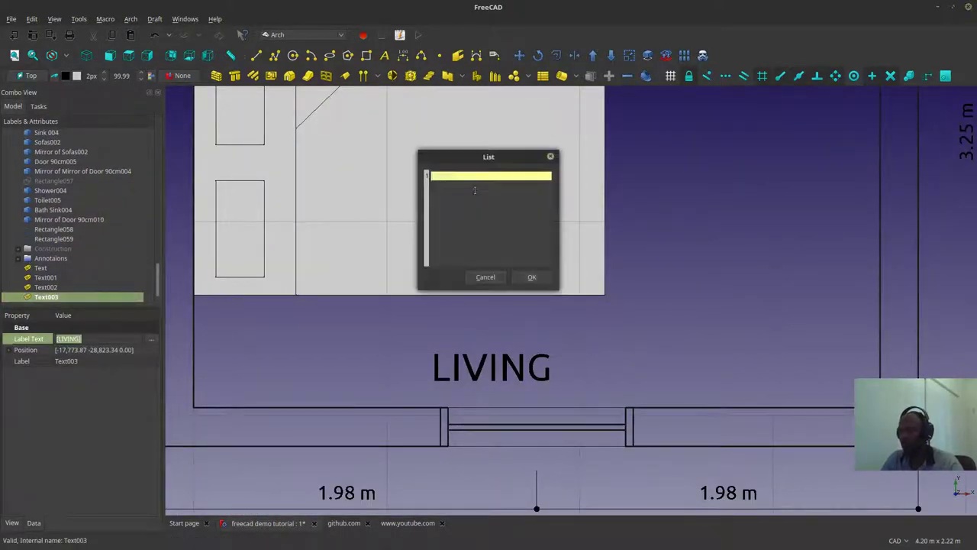
pyautogui.press('BackSpace')
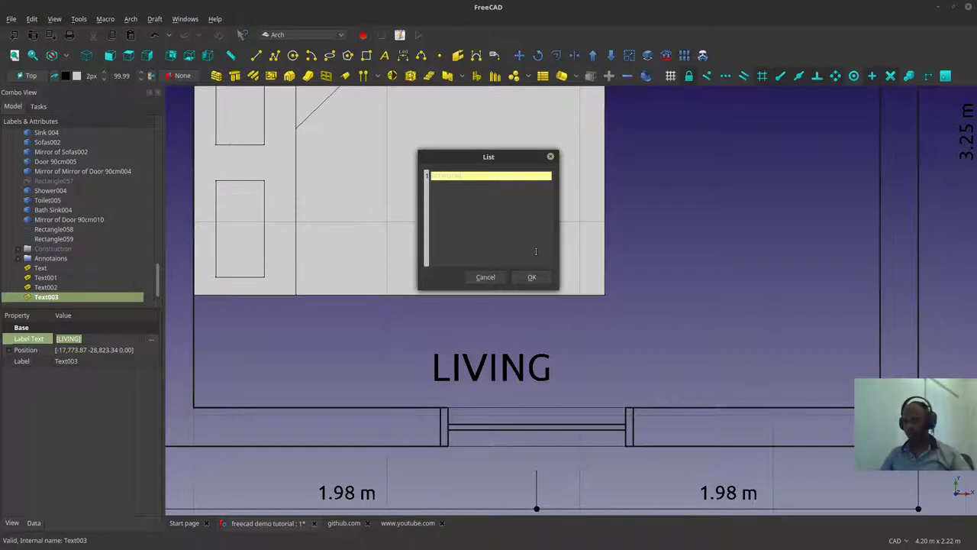
pyautogui.click(538, 279)
pyautogui.scroll(-6, 528, 325)
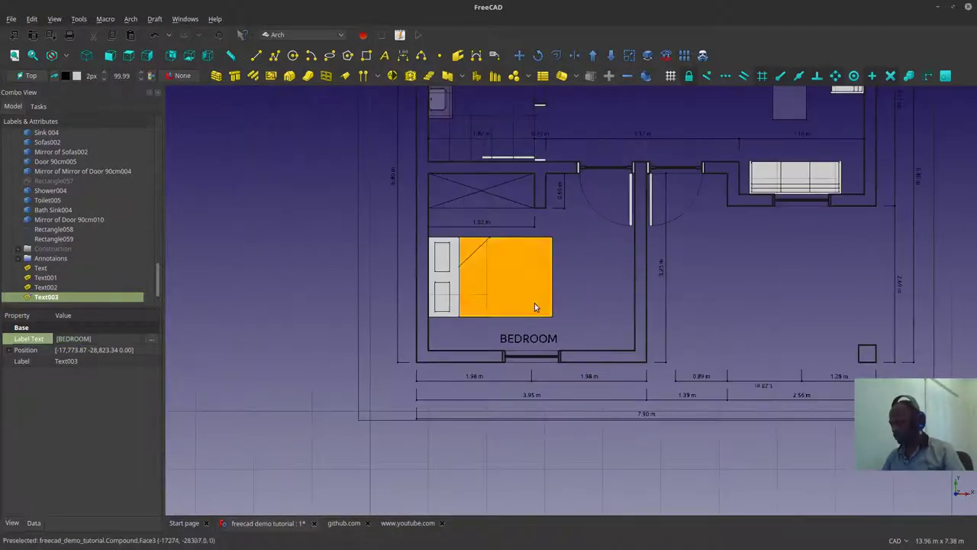
pyautogui.moveTo(559, 299); pyautogui.dragTo(472, 326, button='middle')
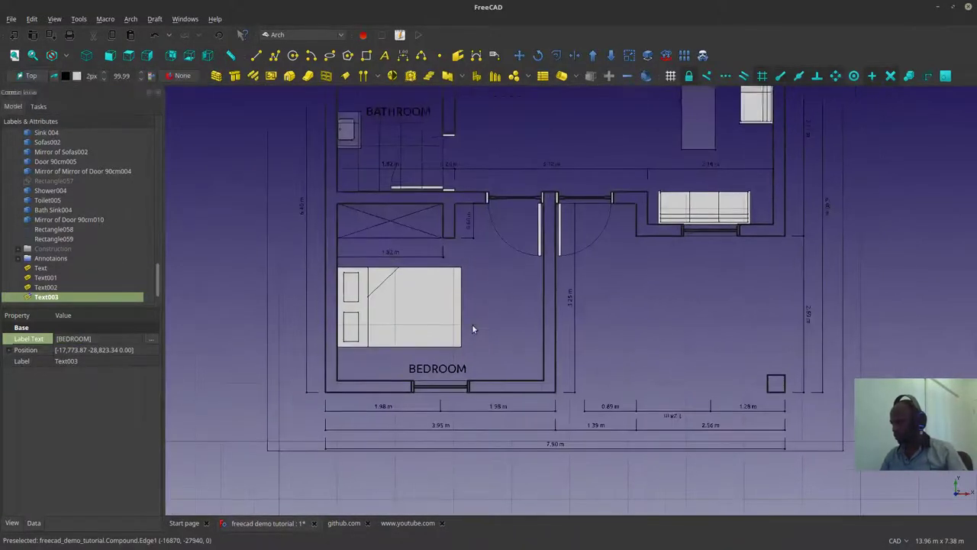
pyautogui.click(460, 369)
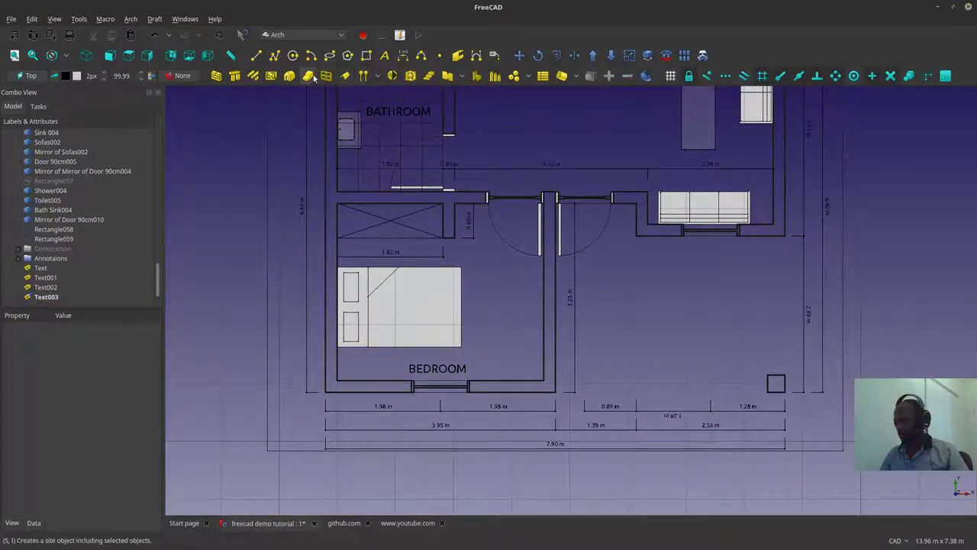
pyautogui.click(518, 55)
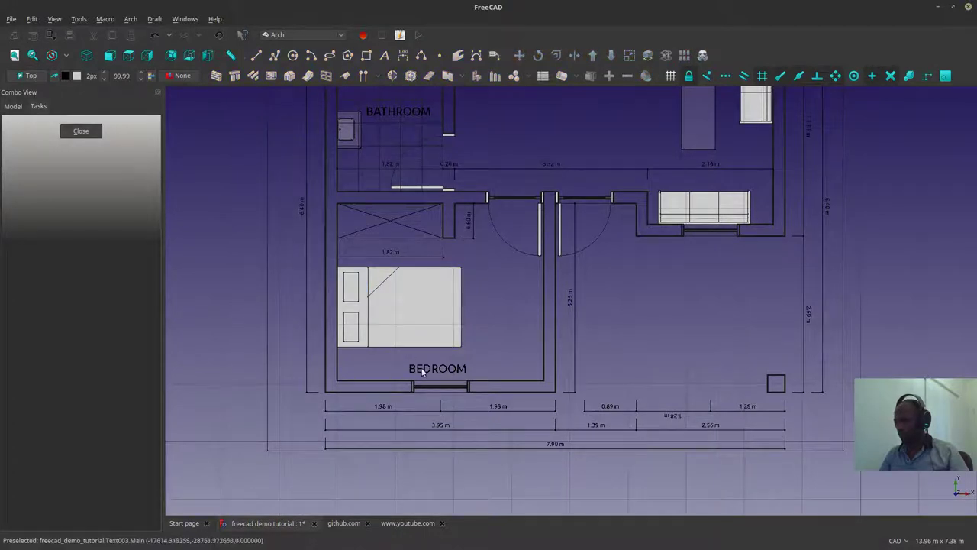
pyautogui.press('Escape')
# Step: Copy the BEDROOM label to the open area outside, just below the living room's lower window wall
pyautogui.click(41, 298)
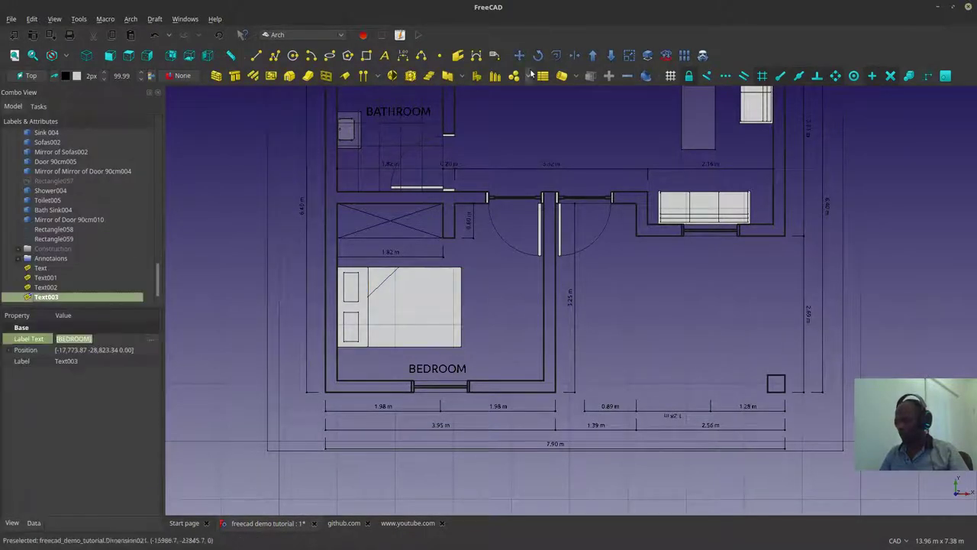
pyautogui.click(518, 56)
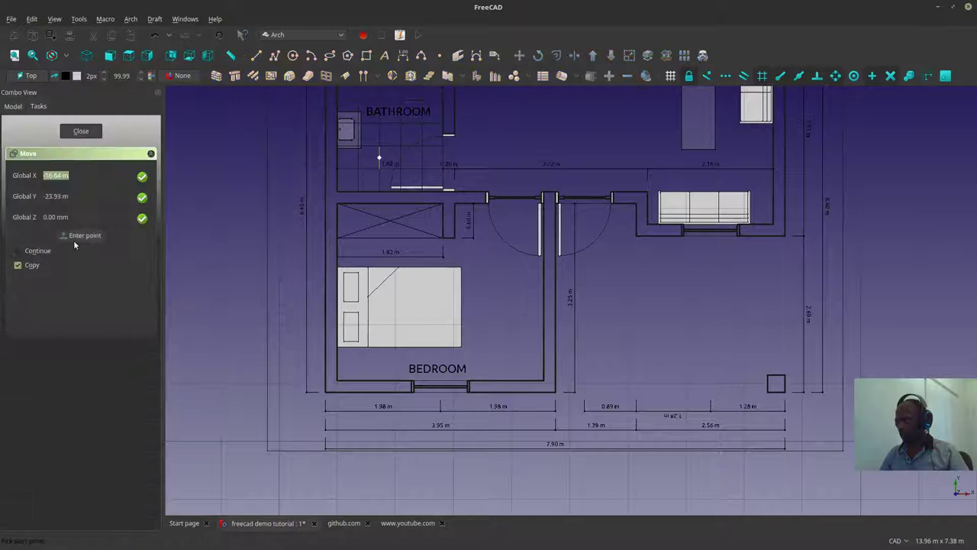
pyautogui.click(442, 371)
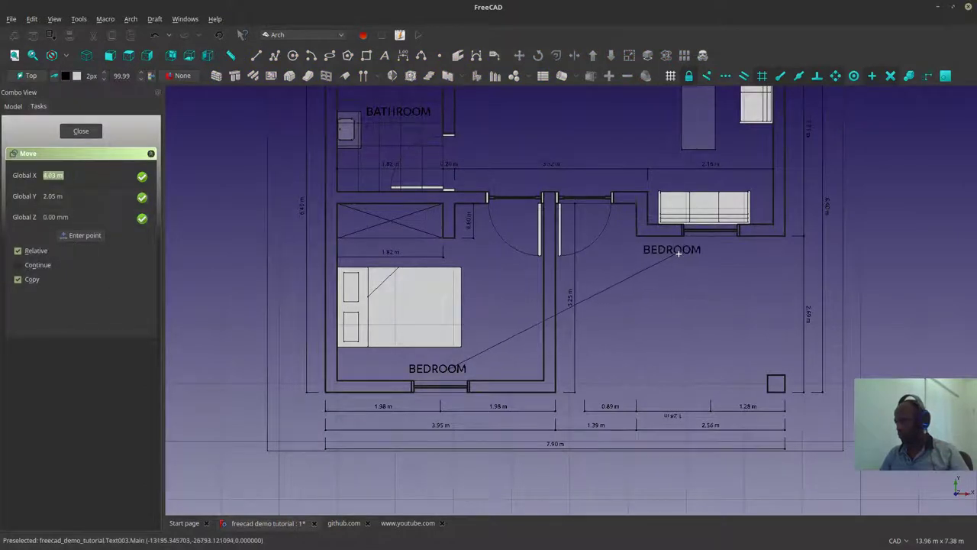
pyautogui.click(677, 247)
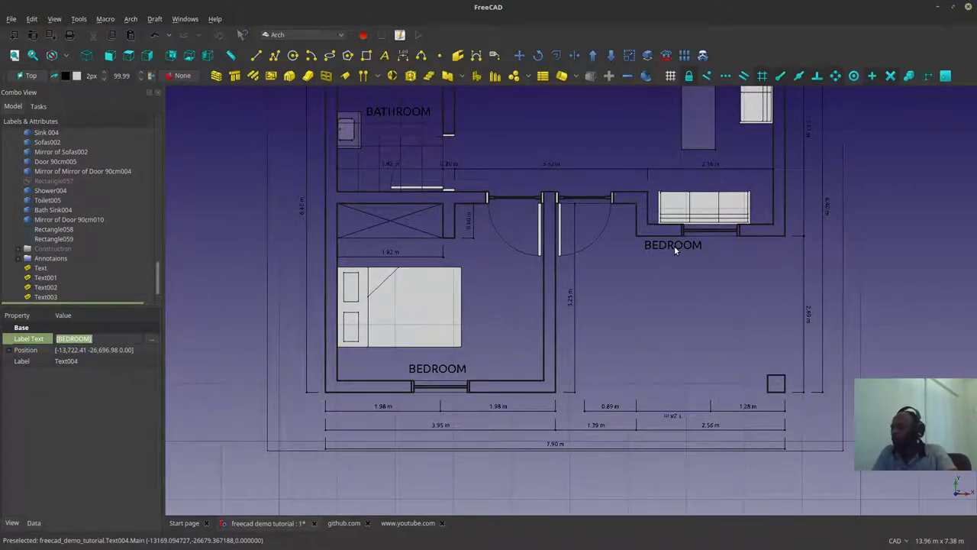
# Step: Change the label text of the BEDROOM copy outside the living room to ENTRANCE and COURT on two lines
pyautogui.click(675, 247)
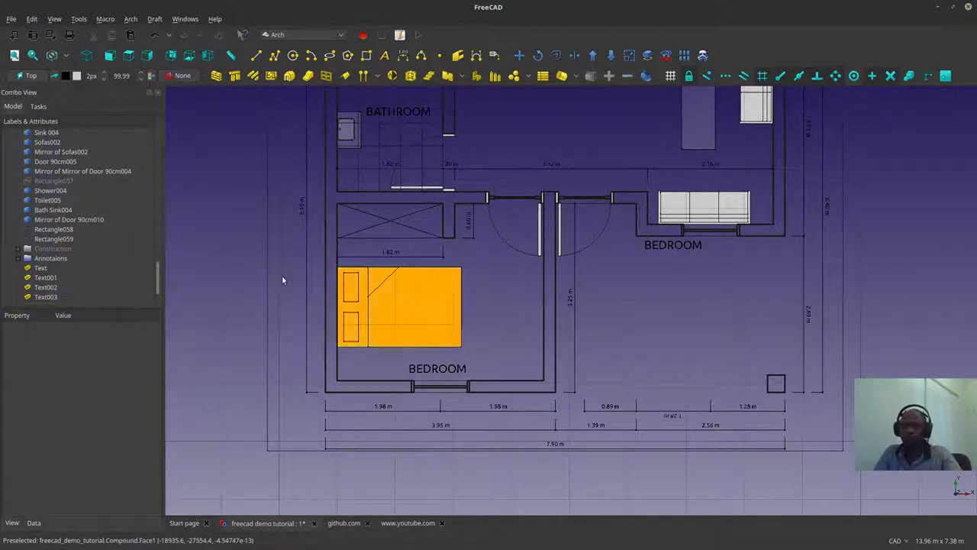
pyautogui.scroll(-1, 53, 298)
pyautogui.click(54, 297)
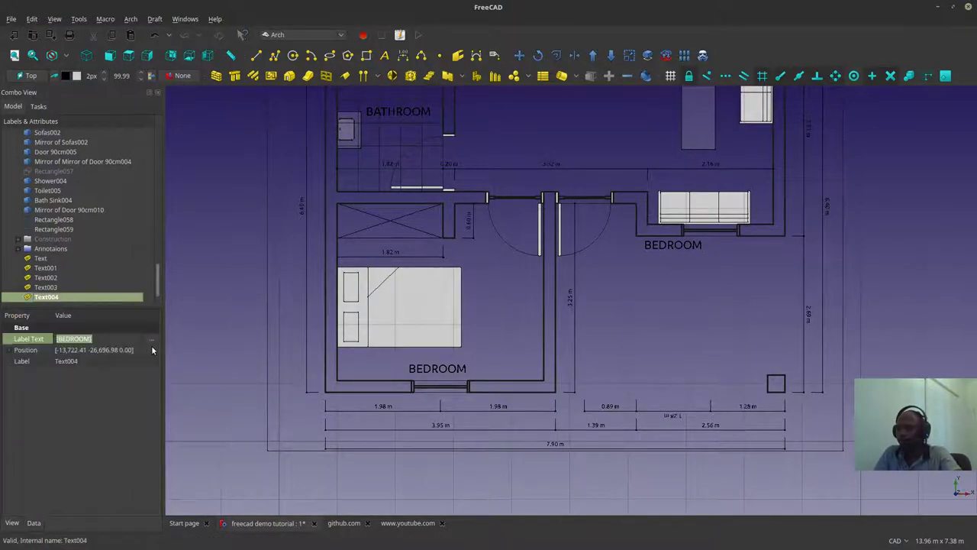
pyautogui.click(151, 339)
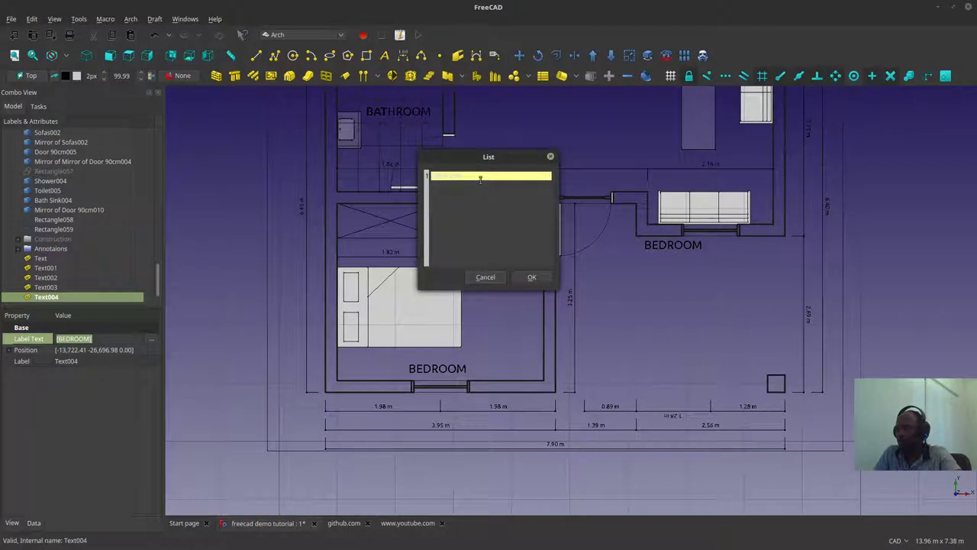
pyautogui.press('BackSpace')
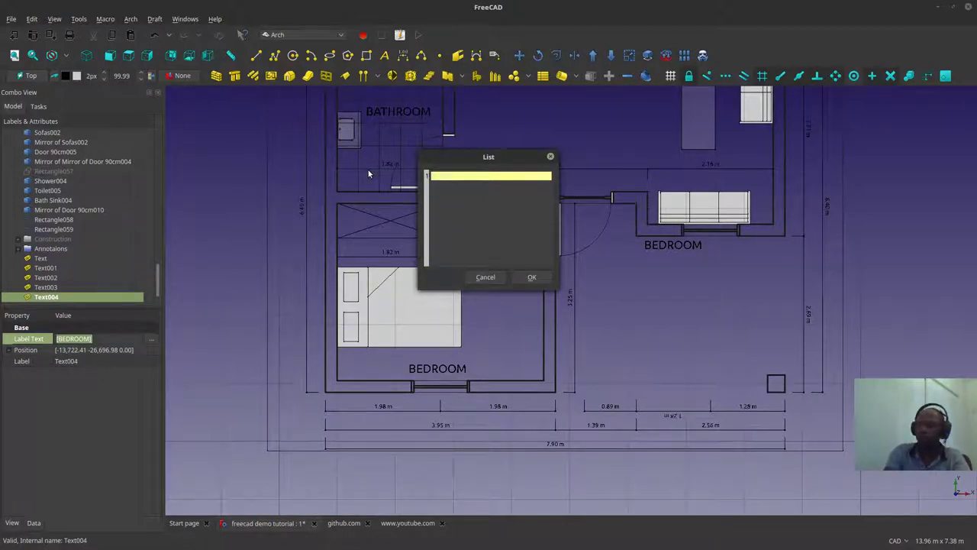
pyautogui.write('ENTRANCE')
pyautogui.press('Return')
pyautogui.write('COURT')
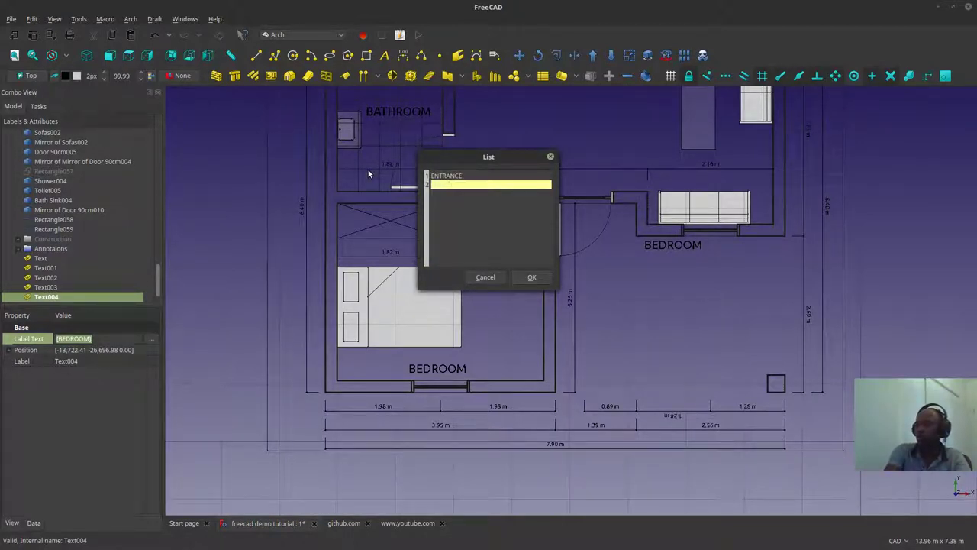
pyautogui.press('Return')
pyautogui.press('BackSpace')
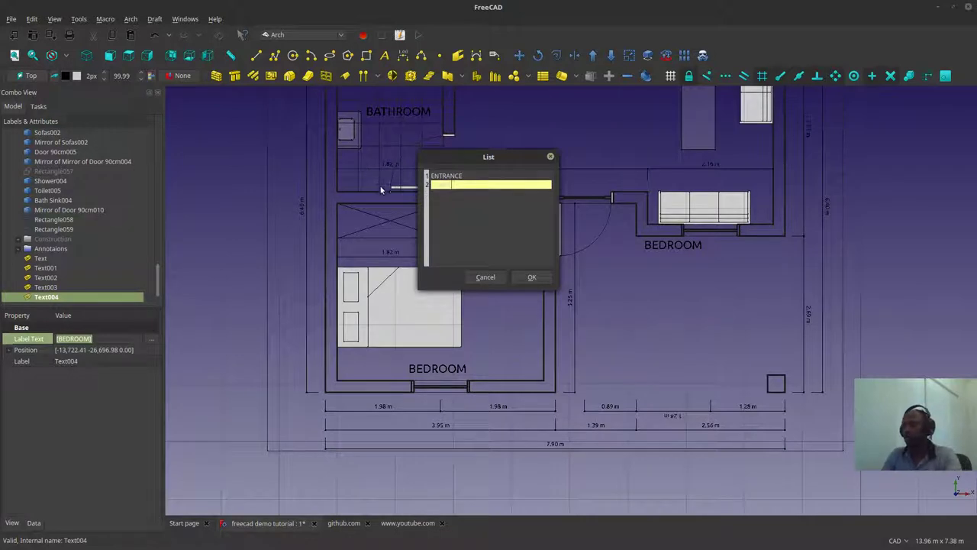
pyautogui.click(532, 277)
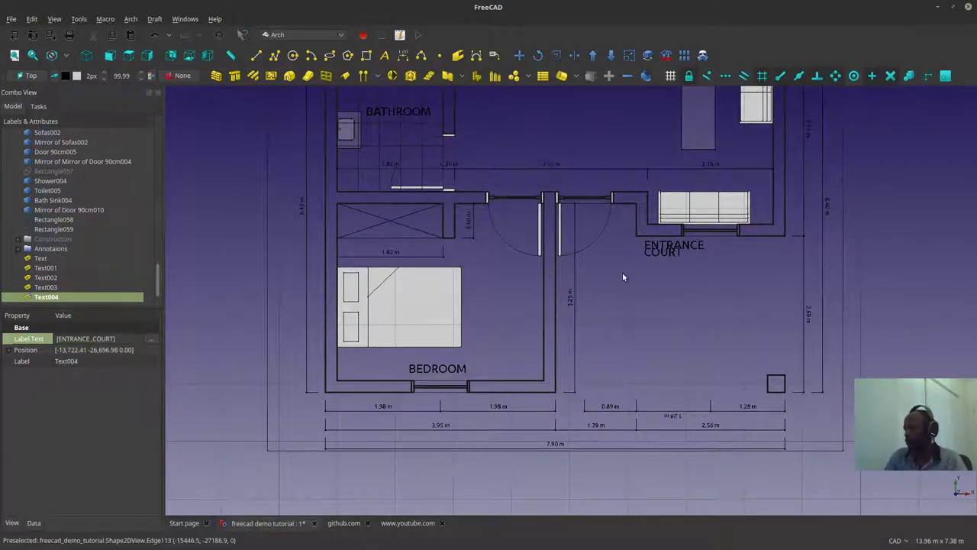
# Step: Set the line spacing of the two-line ENTRANCE COURT label to 1.00
pyautogui.click(47, 288)
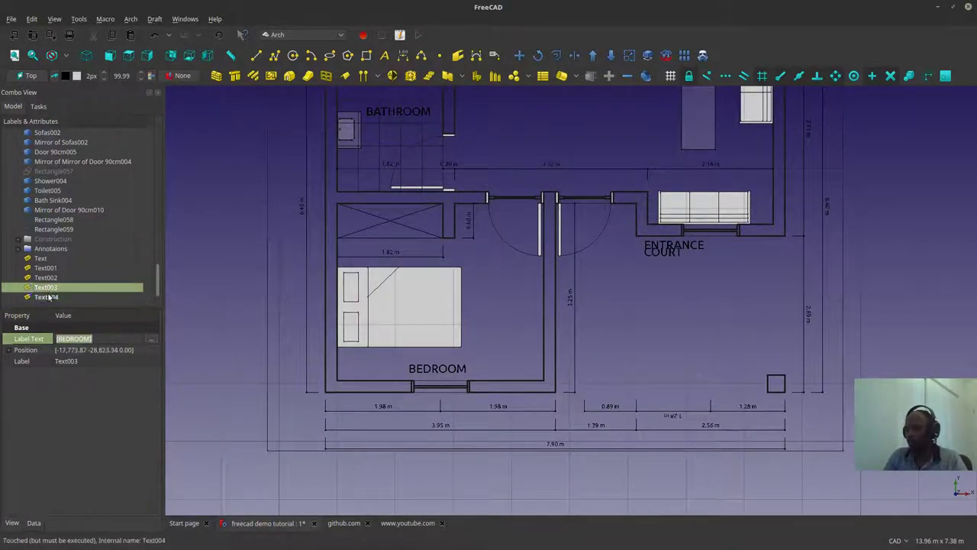
pyautogui.click(47, 297)
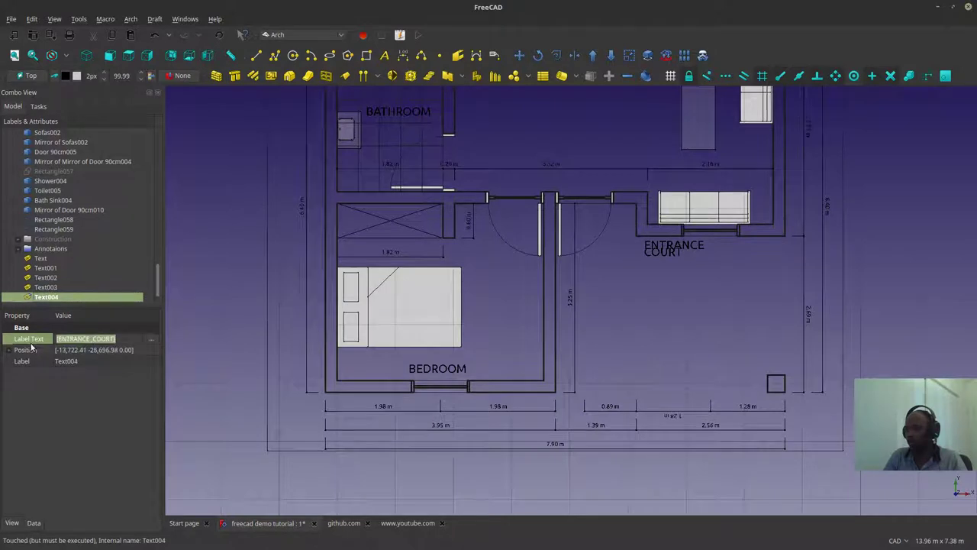
pyautogui.click(12, 525)
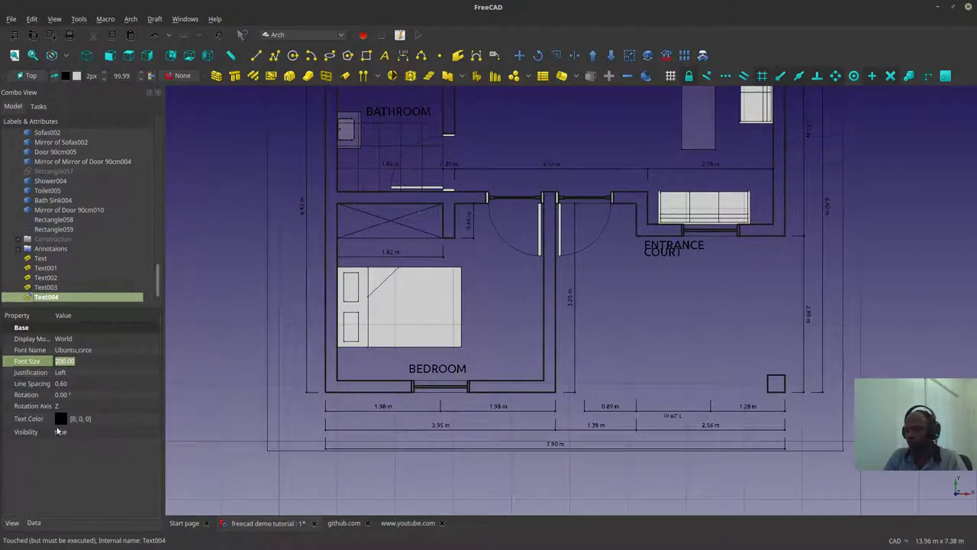
pyautogui.click(61, 384)
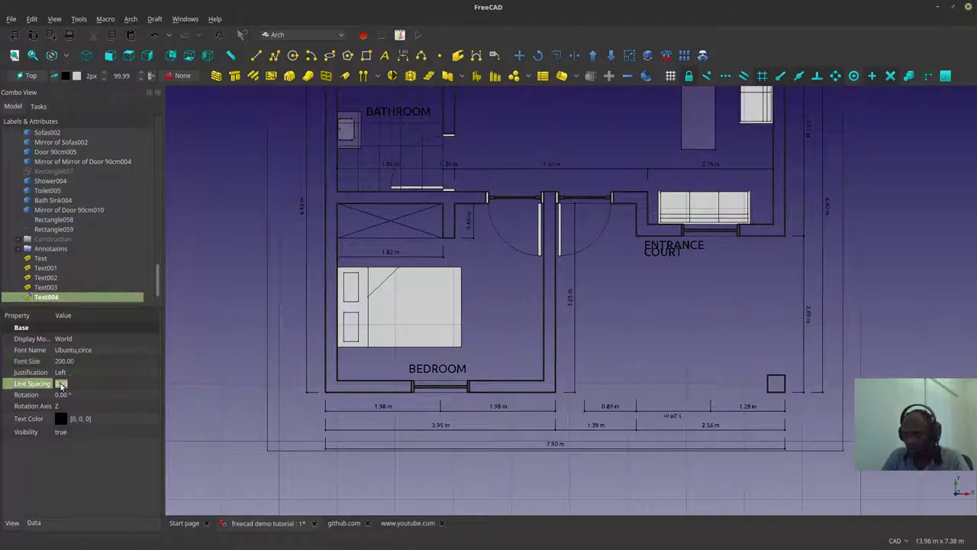
pyautogui.write('1.')
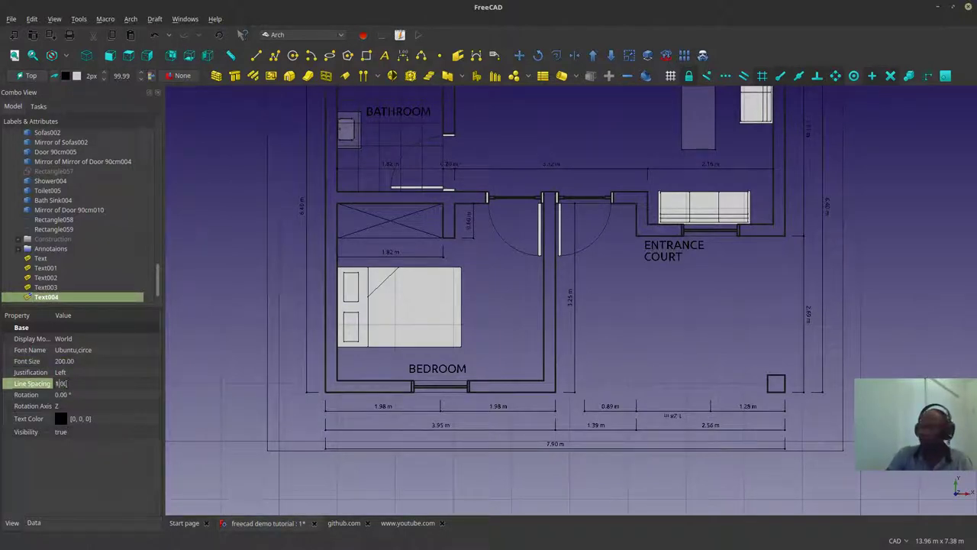
pyautogui.click(252, 344)
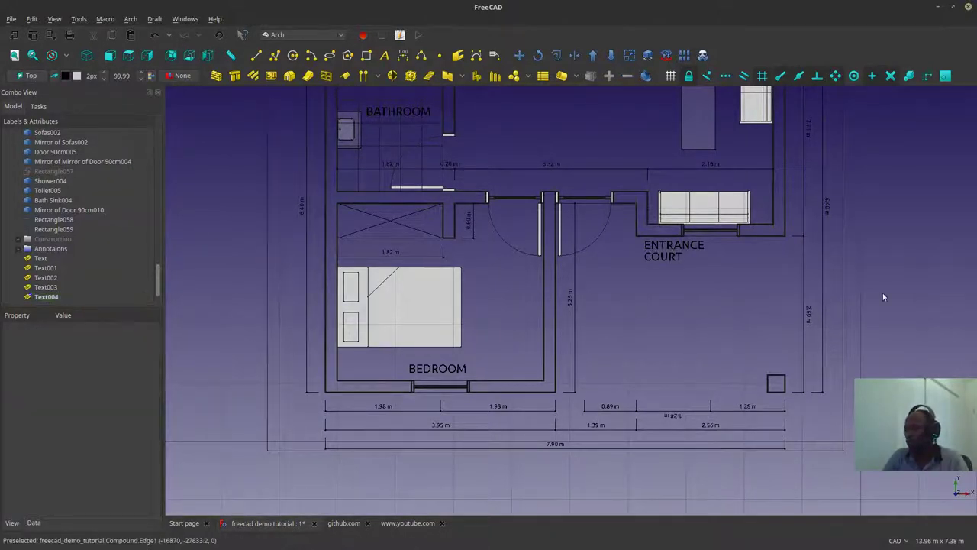
# Step: Look over the floor plan, checking the room labels and the dimensions around the bedroom, living area and entrance court
pyautogui.scroll(-2, 675, 290)
pyautogui.scroll(2, 672, 296)
pyautogui.scroll(-4, 671, 296)
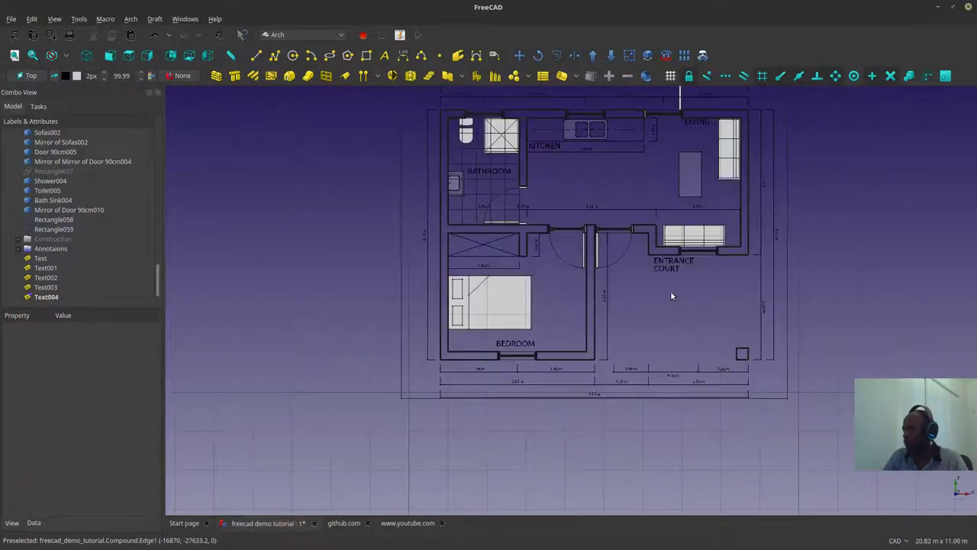
pyautogui.scroll(1, 610, 321)
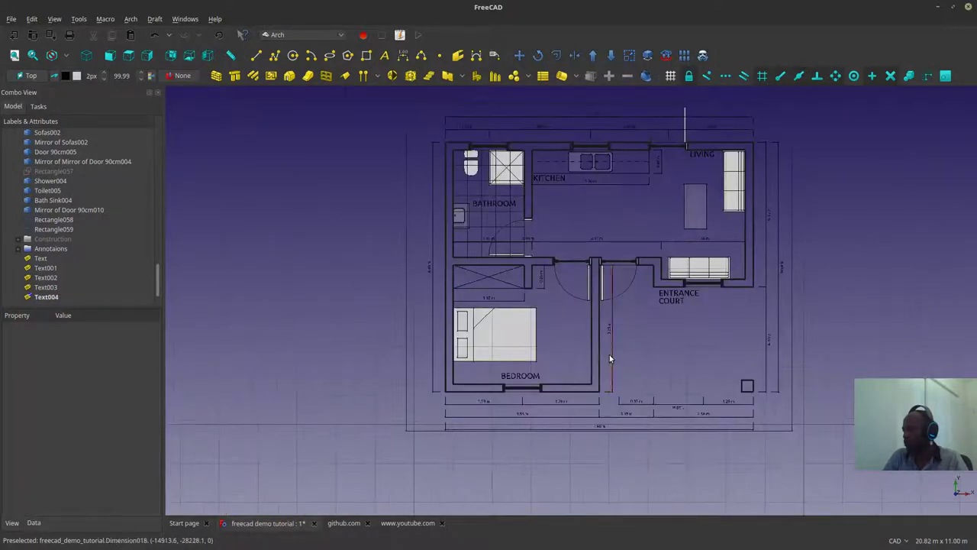
pyautogui.scroll(1, 609, 356)
pyautogui.scroll(-1, 569, 382)
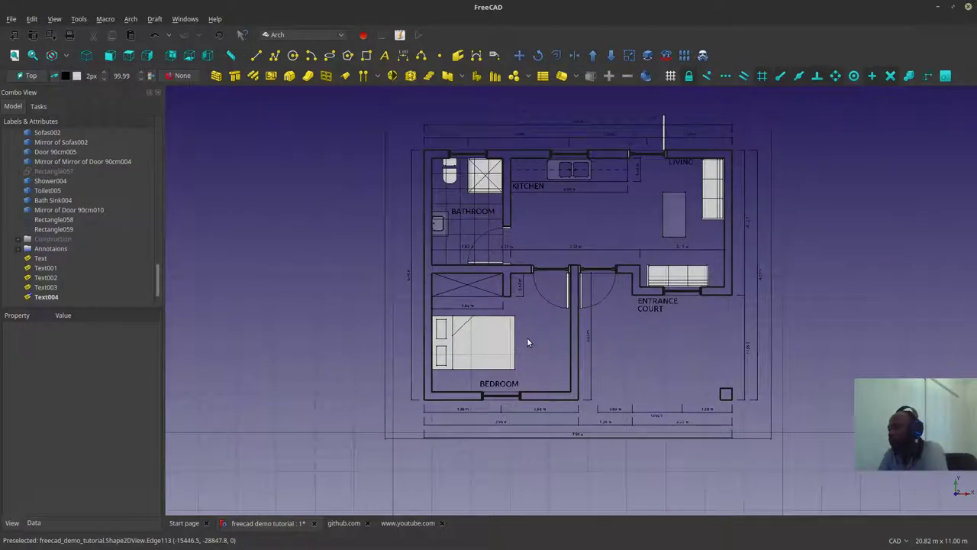
pyautogui.scroll(2, 516, 350)
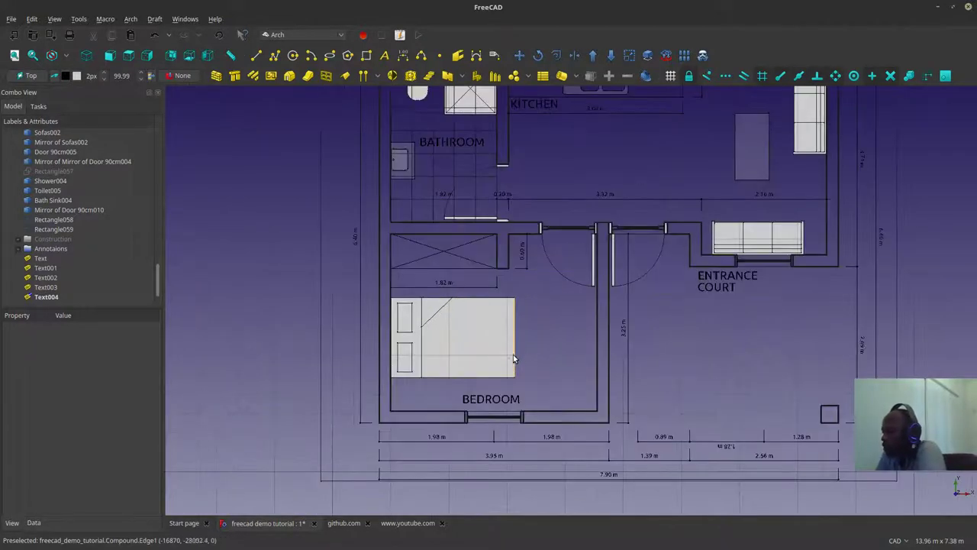
pyautogui.scroll(-2, 513, 354)
pyautogui.moveTo(554, 355); pyautogui.dragTo(498, 365, button='middle')
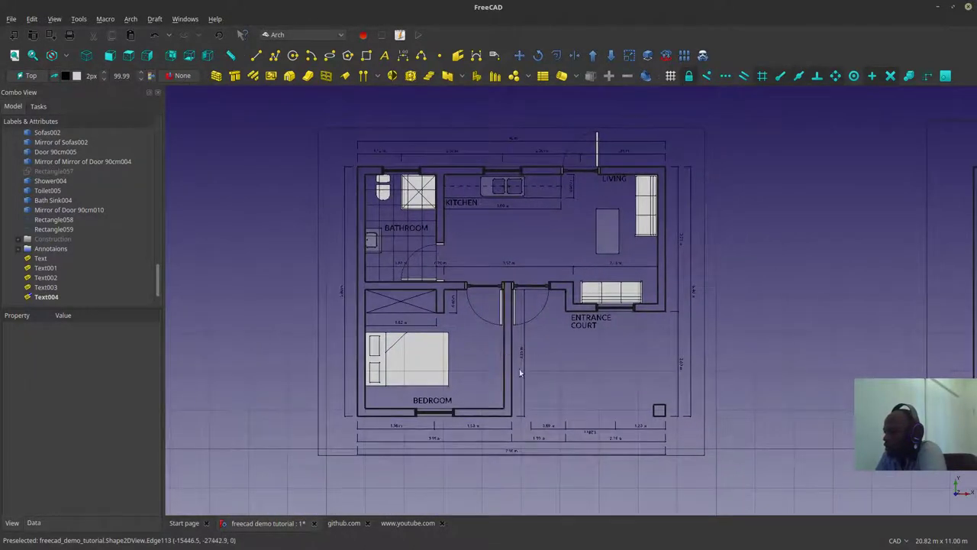
pyautogui.moveTo(463, 400); pyautogui.dragTo(387, 396, button='middle')
pyautogui.scroll(2, 384, 391)
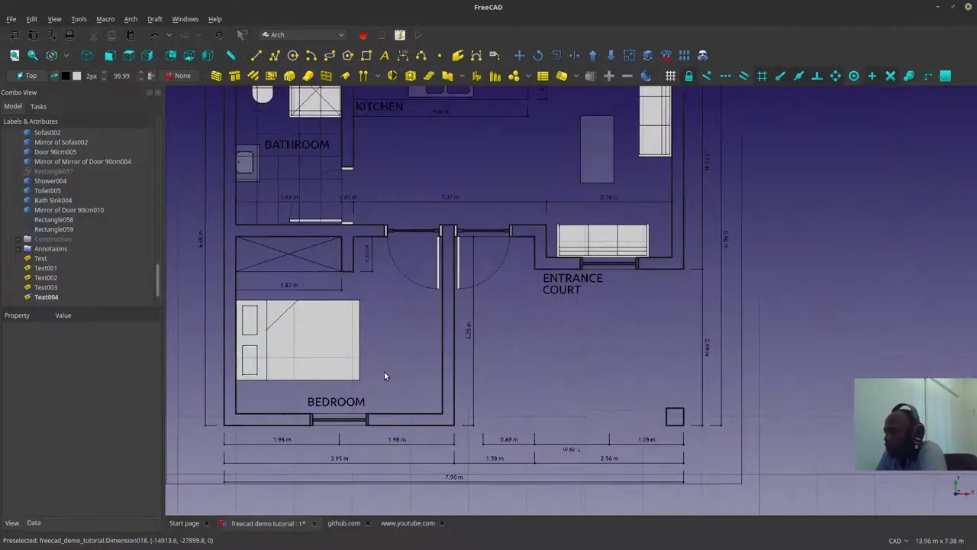
pyautogui.scroll(-2, 388, 372)
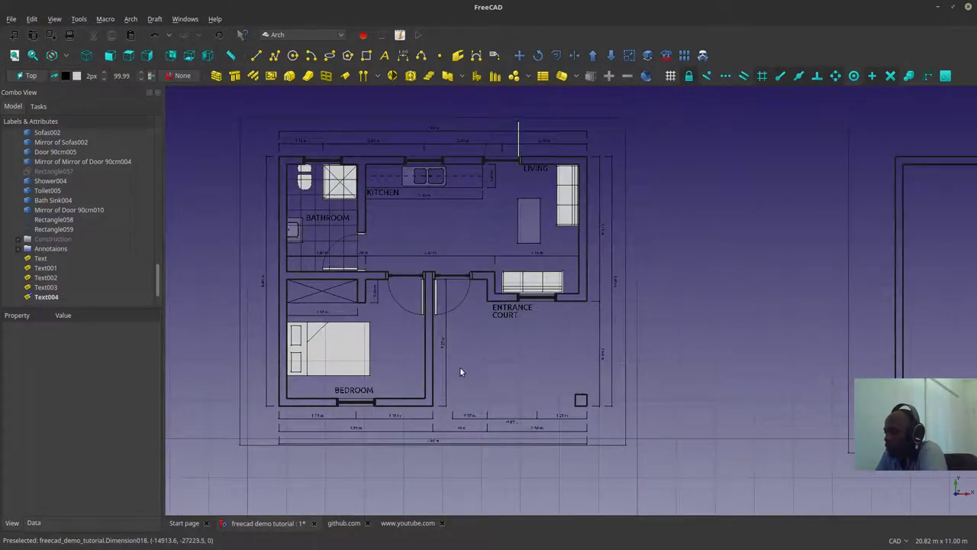
pyautogui.scroll(2, 460, 367)
pyautogui.moveTo(604, 269); pyautogui.dragTo(595, 352, button='middle')
pyautogui.moveTo(482, 216); pyautogui.dragTo(503, 293, button='middle')
pyautogui.moveTo(491, 374); pyautogui.dragTo(498, 277, button='middle')
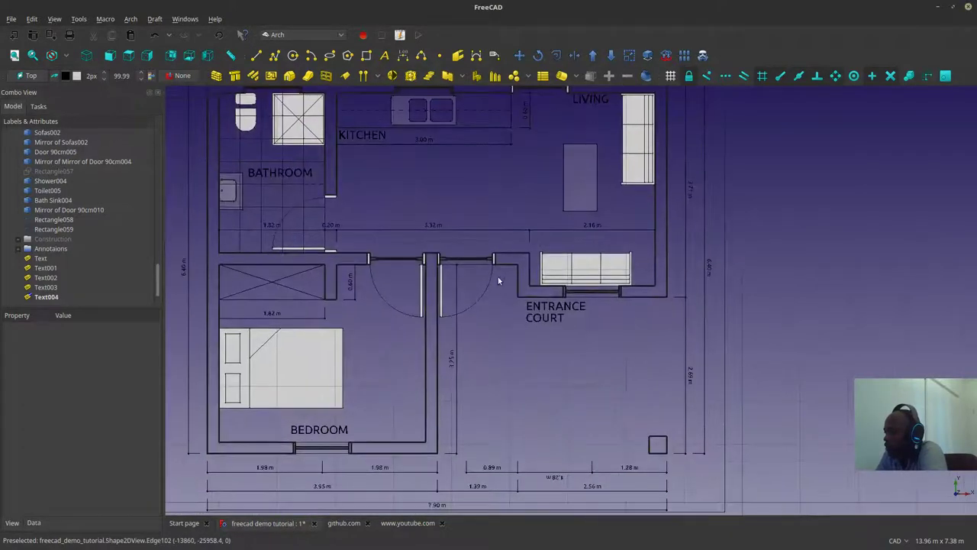
pyautogui.scroll(2, 526, 318)
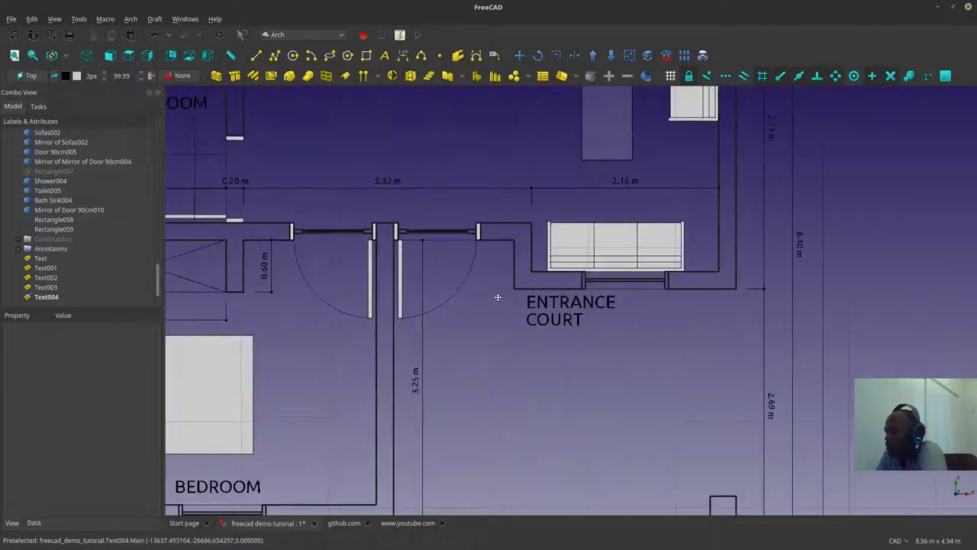
pyautogui.press('Down')
pyautogui.press('Down')
pyautogui.scroll(-2, 495, 131)
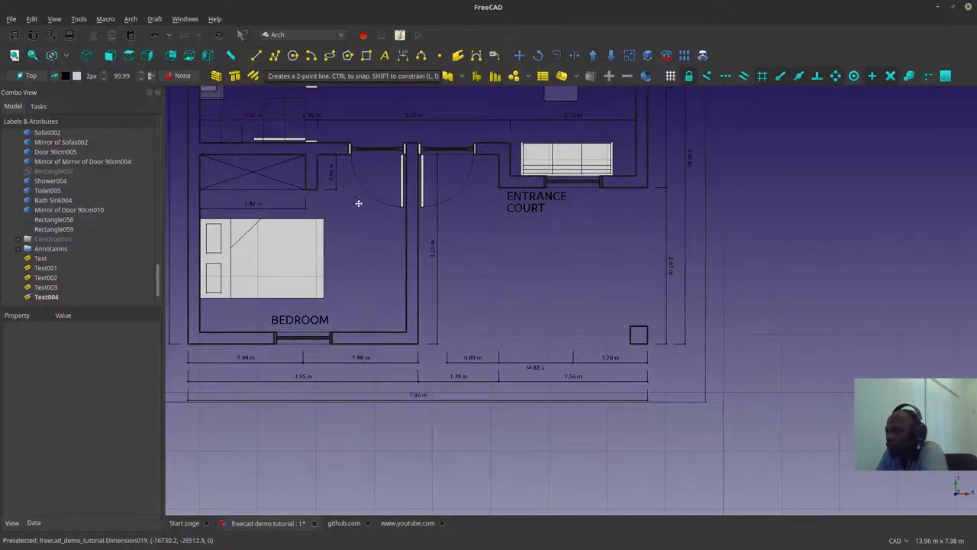
# Step: Draw a filled rectangle across the bedroom floor between its diagonally opposite inner wall corners, starting at the wardrobe
pyautogui.moveTo(358, 203); pyautogui.dragTo(429, 369, button='middle')
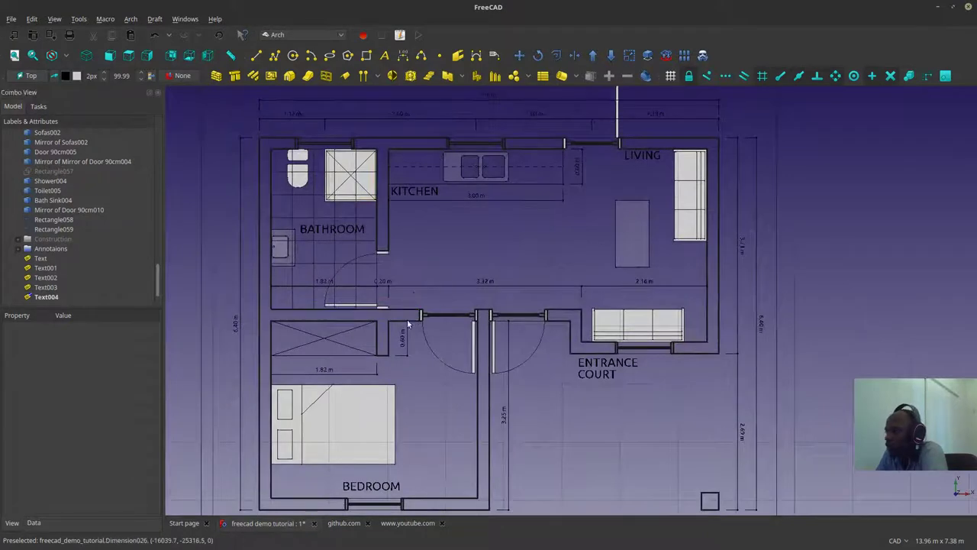
pyautogui.moveTo(395, 406); pyautogui.dragTo(412, 292, button='middle')
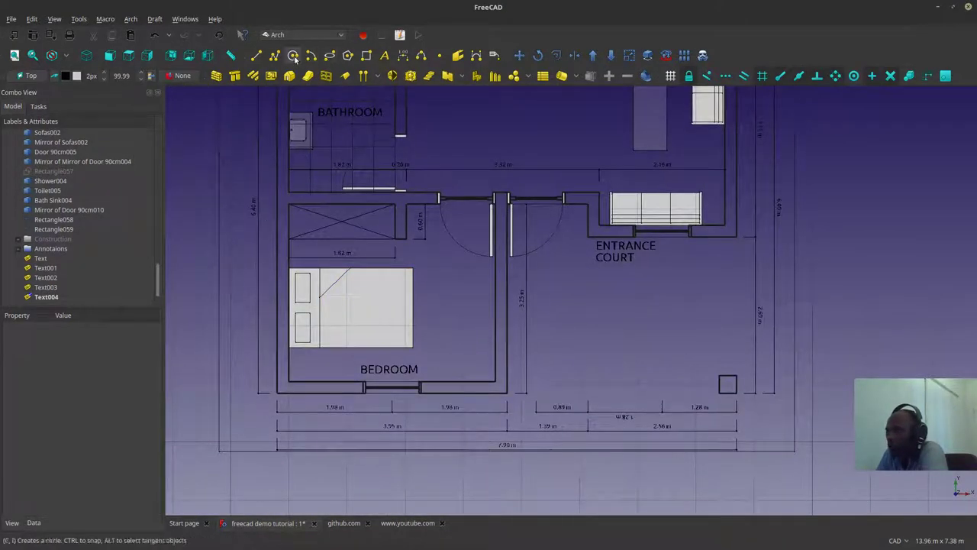
pyautogui.click(367, 57)
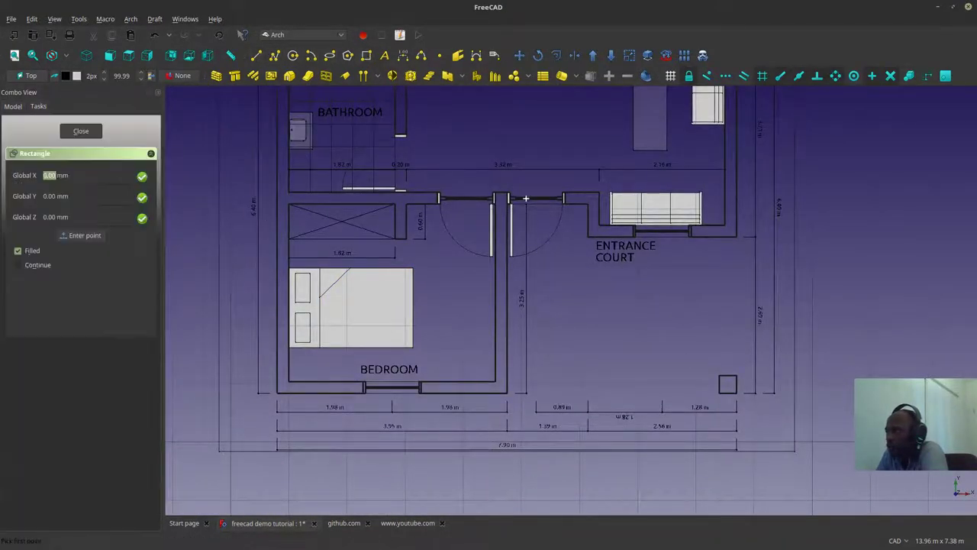
pyautogui.click(290, 203)
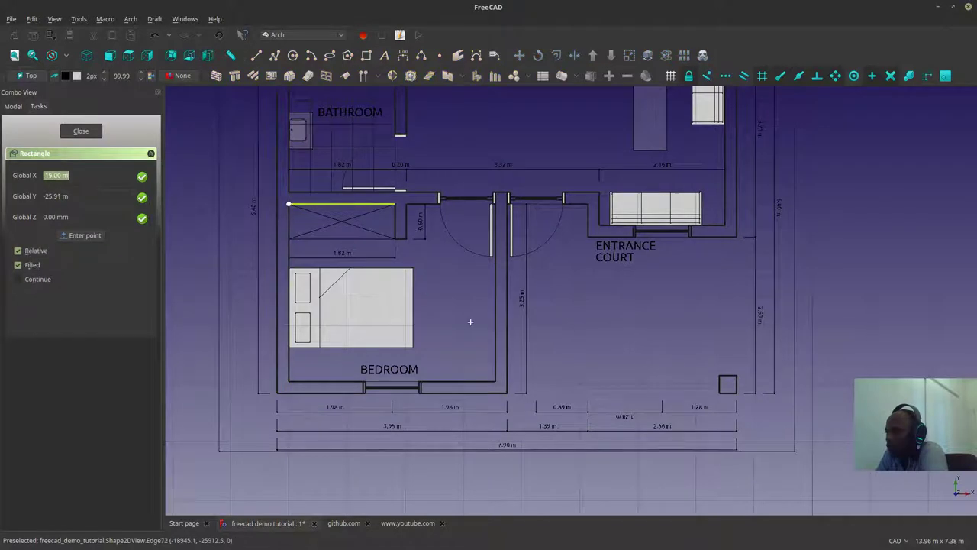
pyautogui.click(494, 377)
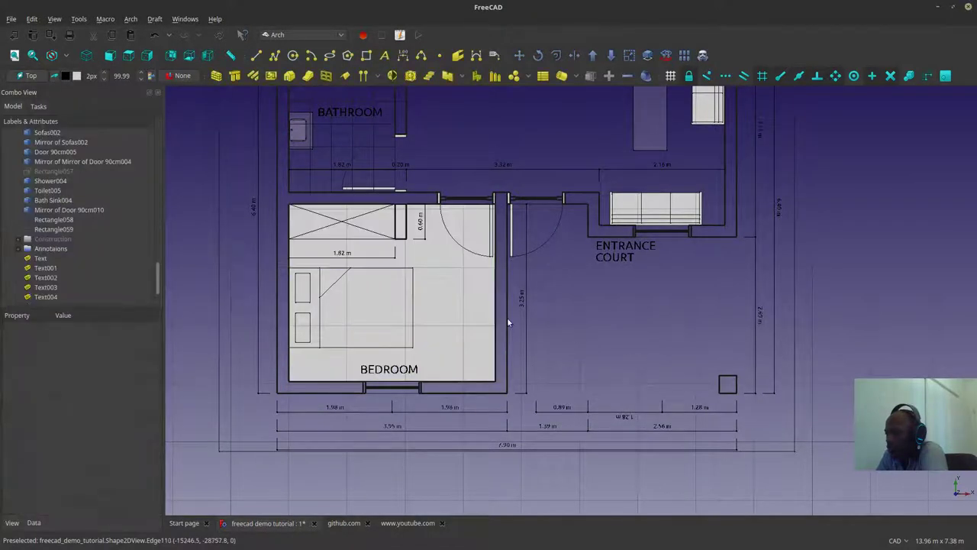
# Step: Measure the area of the bedroom floor rectangle with the Survey tool
pyautogui.click(469, 312)
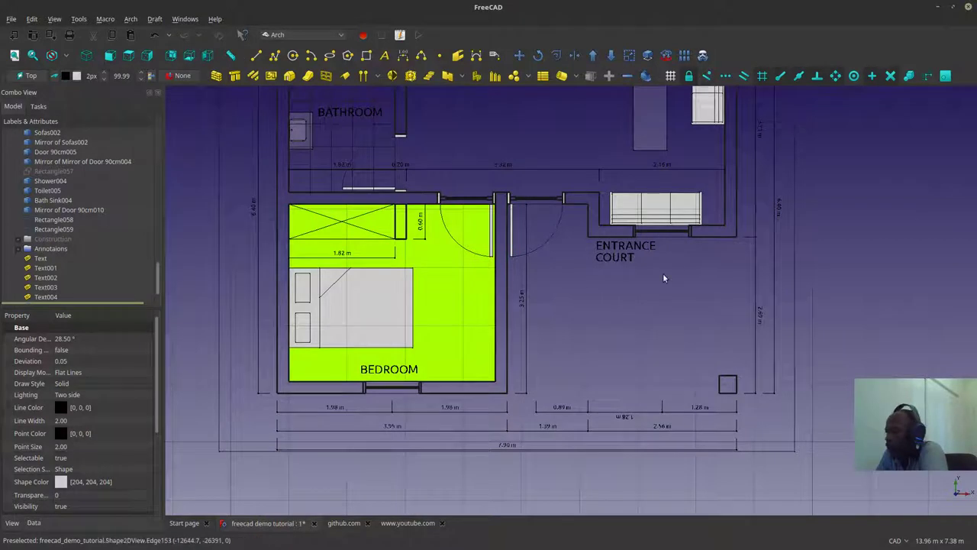
pyautogui.click(645, 75)
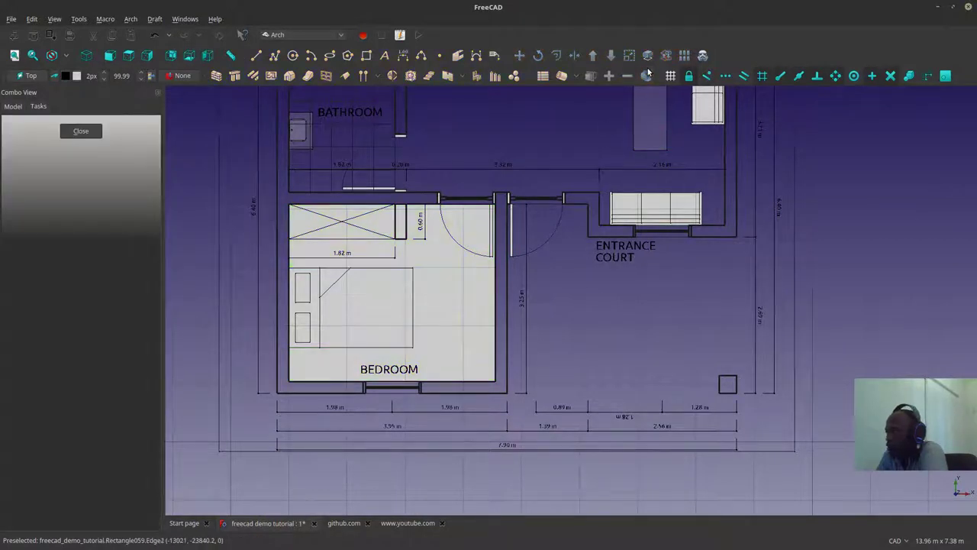
pyautogui.click(455, 276)
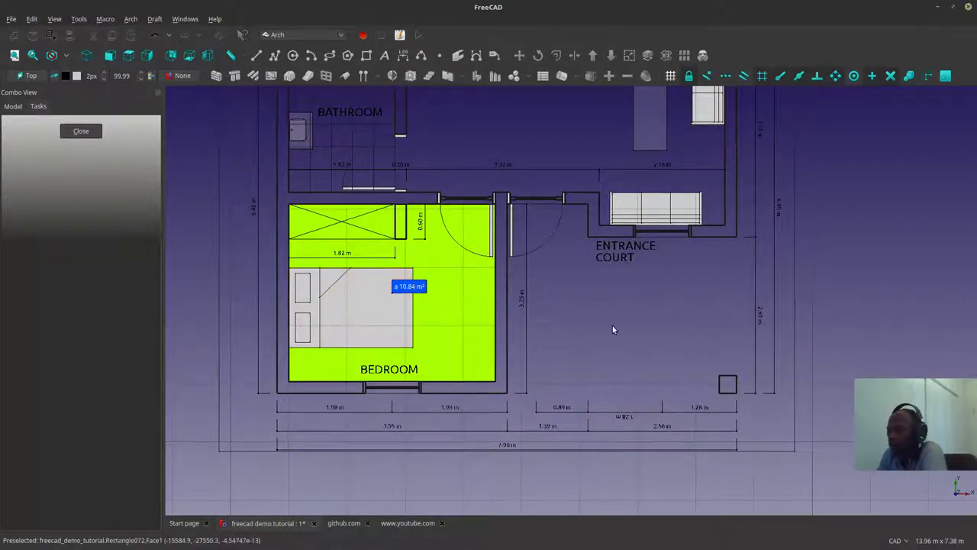
pyautogui.press('Escape')
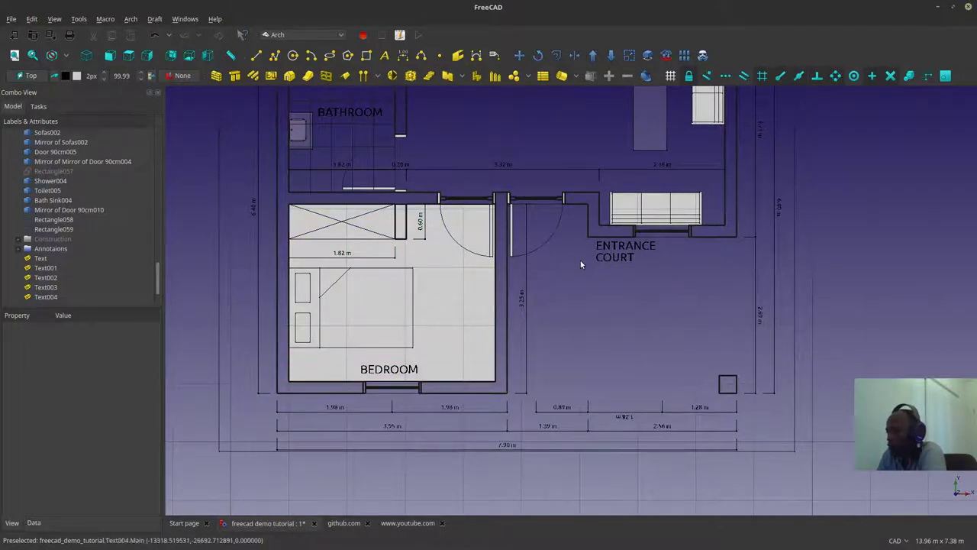
# Step: Delete the filled rectangle covering the bedroom floor
pyautogui.click(481, 298)
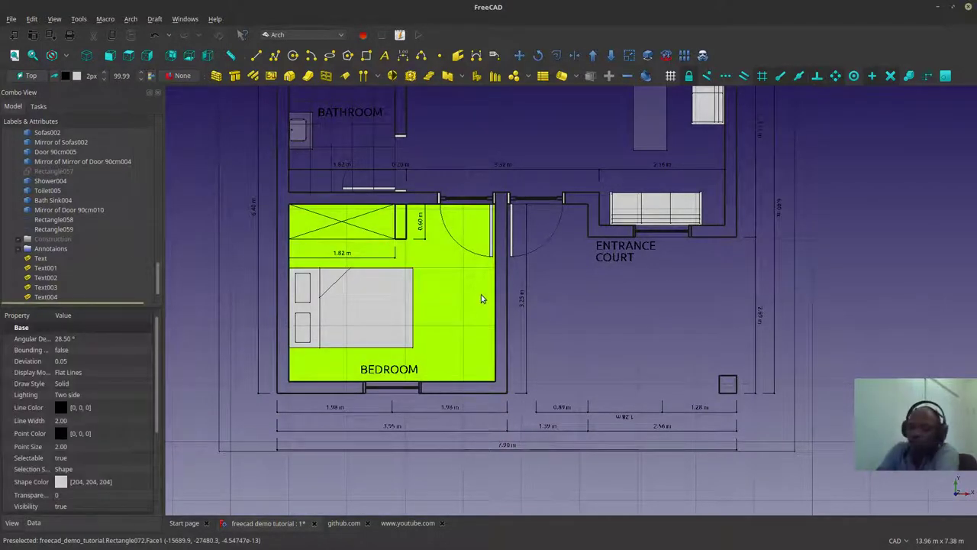
pyautogui.press('Delete')
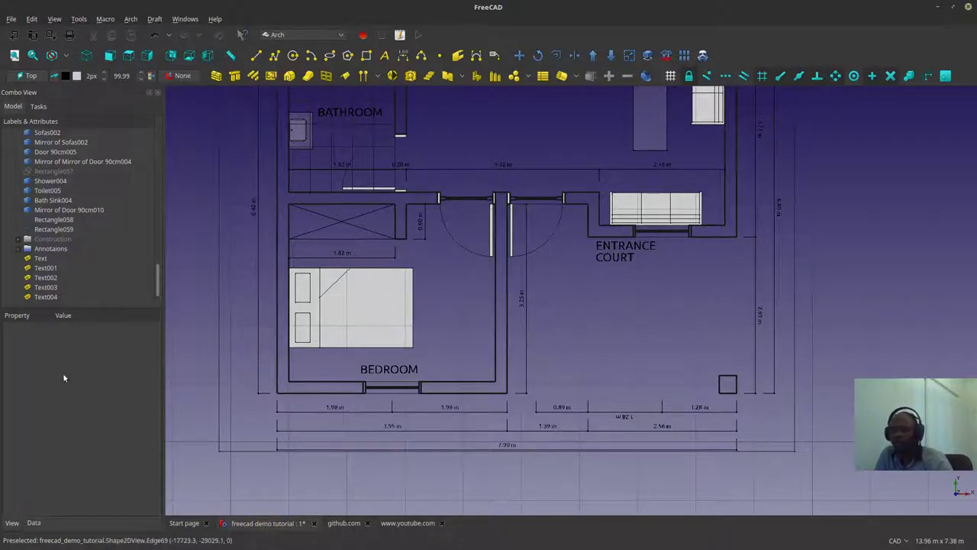
pyautogui.scroll(3, 535, 251)
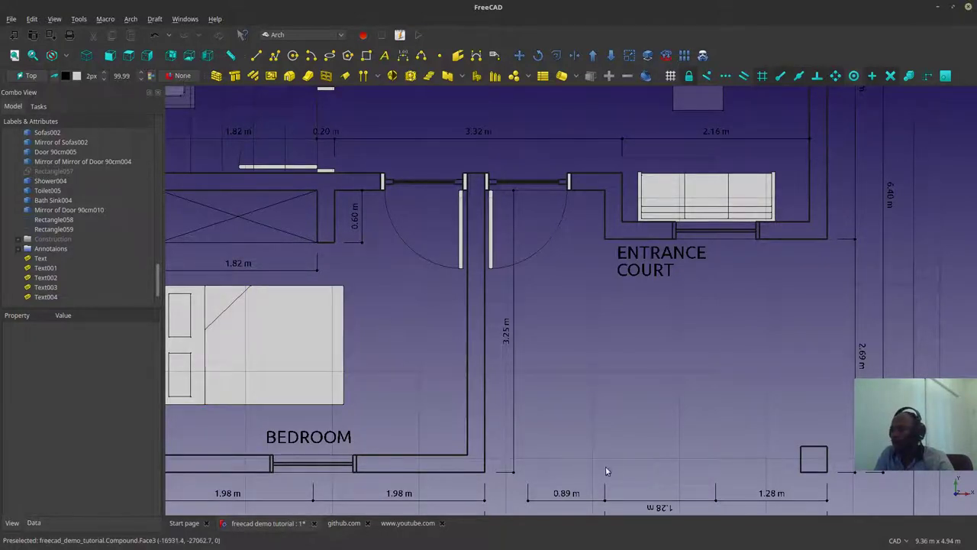
# Step: Compare the annotated floor plan with the coloured plan above it, checking the floor areas of the bathroom, kitchen, living area and bedroom
pyautogui.scroll(-2, 605, 471)
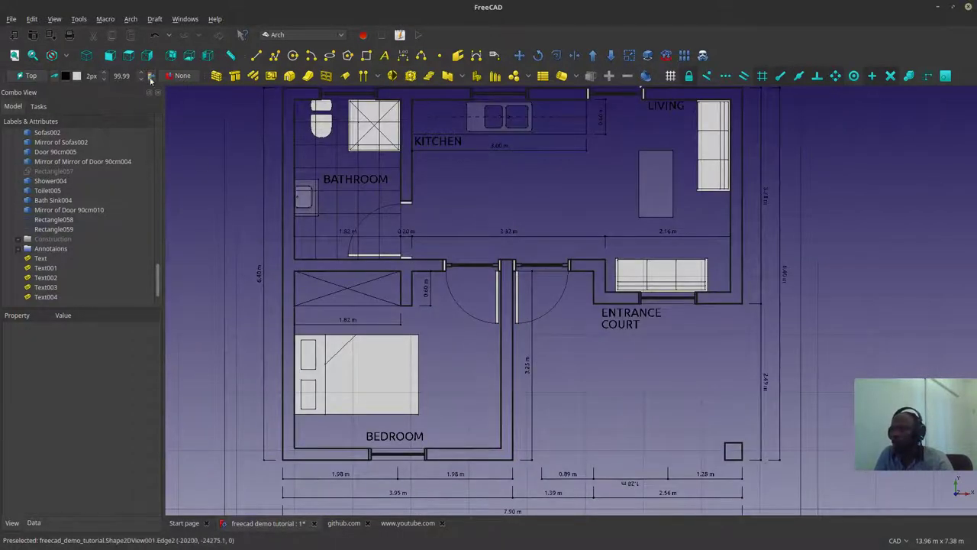
pyautogui.scroll(-4, 264, 151)
pyautogui.scroll(2, 432, 195)
pyautogui.moveTo(432, 195); pyautogui.dragTo(511, 278, button='middle')
pyautogui.scroll(-2, 512, 277)
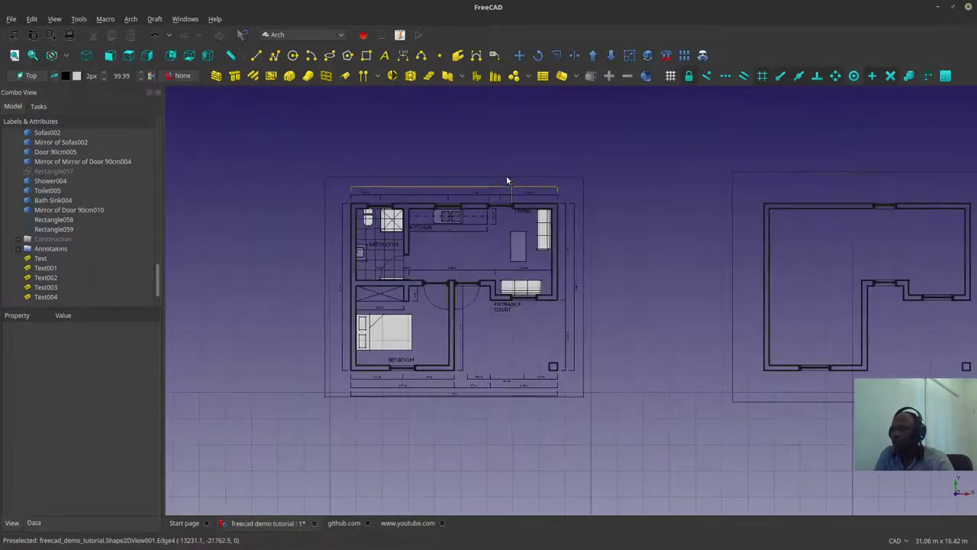
pyautogui.moveTo(506, 177); pyautogui.dragTo(502, 297, button='middle')
pyautogui.scroll(-2, 502, 296)
pyautogui.moveTo(463, 139); pyautogui.dragTo(465, 221, button='middle')
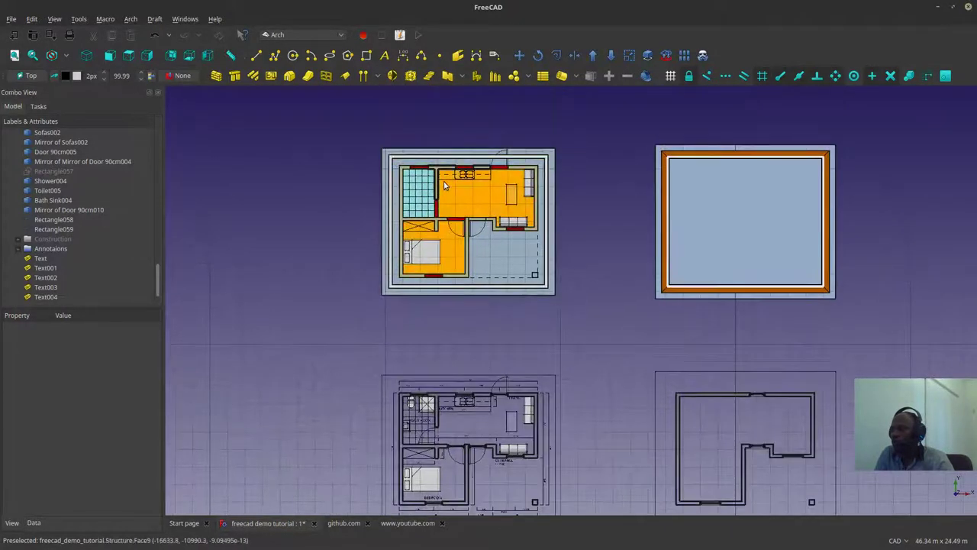
pyautogui.scroll(3, 458, 202)
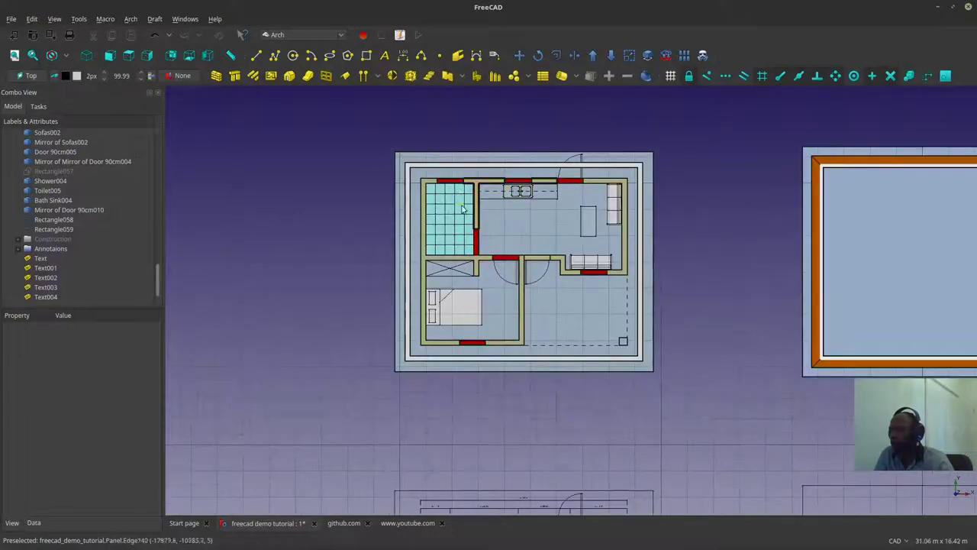
pyautogui.scroll(1, 462, 208)
pyautogui.scroll(1, 450, 193)
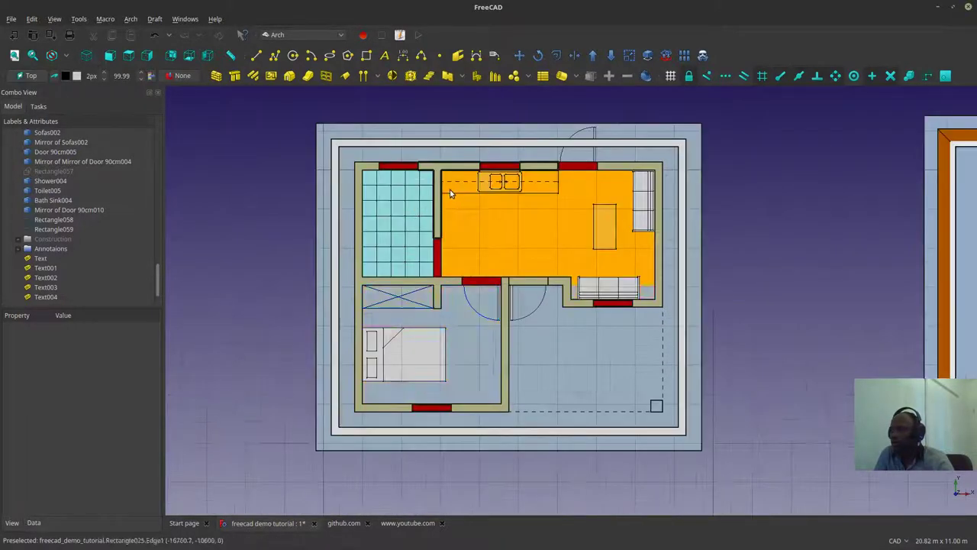
pyautogui.scroll(1, 438, 178)
pyautogui.scroll(-3, 439, 178)
pyautogui.moveTo(470, 233); pyautogui.dragTo(469, 129, button='middle')
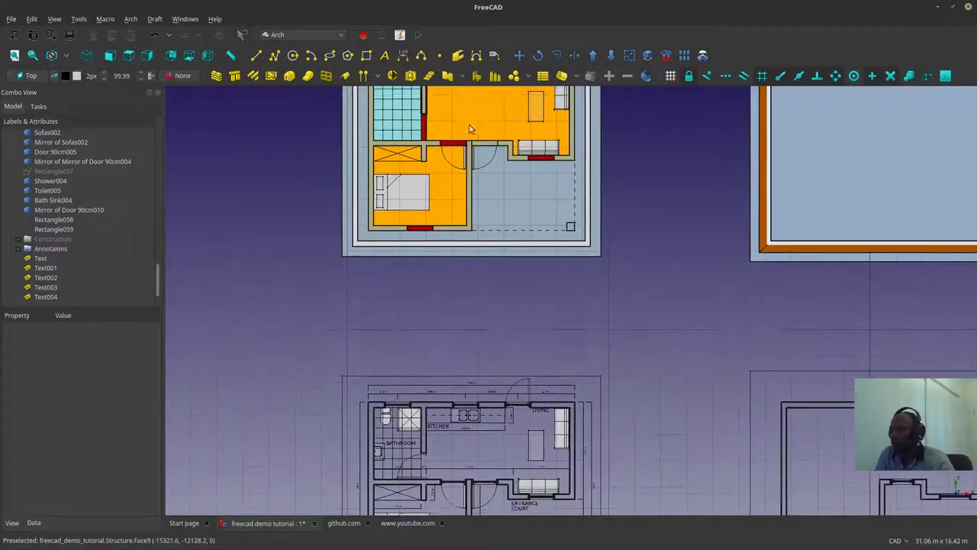
pyautogui.moveTo(443, 318); pyautogui.dragTo(458, 207, button='middle')
pyautogui.scroll(4, 438, 338)
pyautogui.moveTo(504, 347); pyautogui.dragTo(403, 279, button='middle')
pyautogui.scroll(-2, 405, 271)
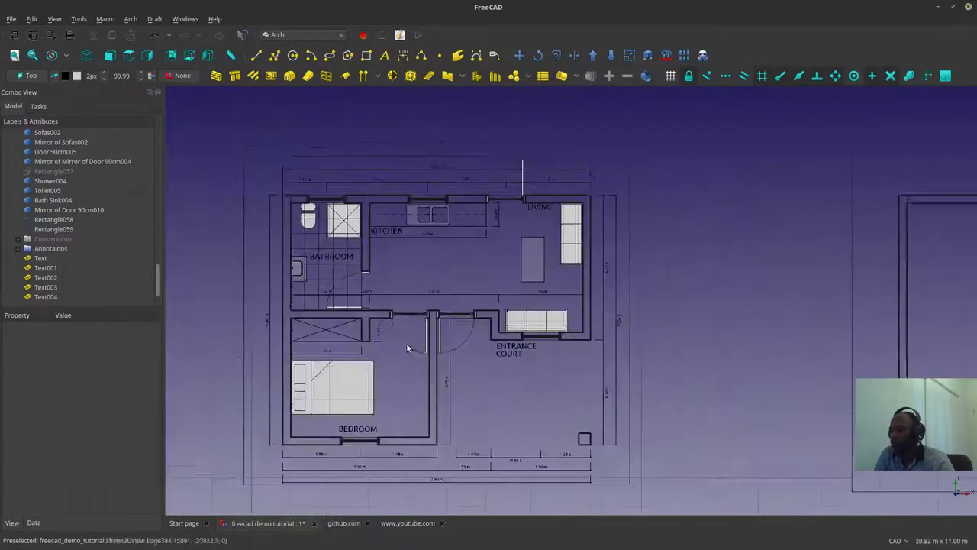
pyautogui.moveTo(407, 343); pyautogui.dragTo(434, 313, button='middle')
pyautogui.moveTo(457, 206); pyautogui.dragTo(454, 231, button='middle')
pyautogui.scroll(2, 428, 254)
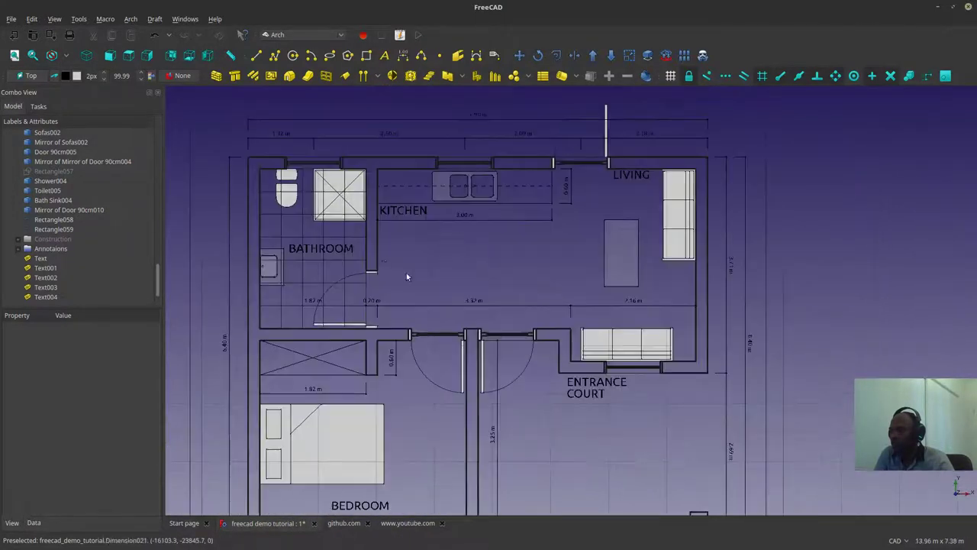
pyautogui.moveTo(406, 276); pyautogui.dragTo(516, 295, button='middle')
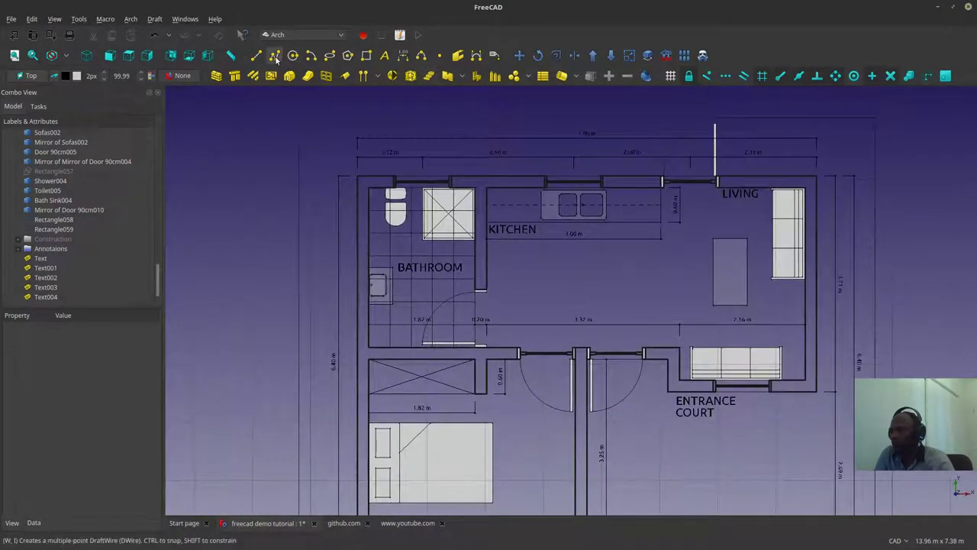
# Step: Draw a filled rectangle of about 1.82 by 2.75 m over the bathroom floor between its opposite inner wall corners
pyautogui.click(367, 55)
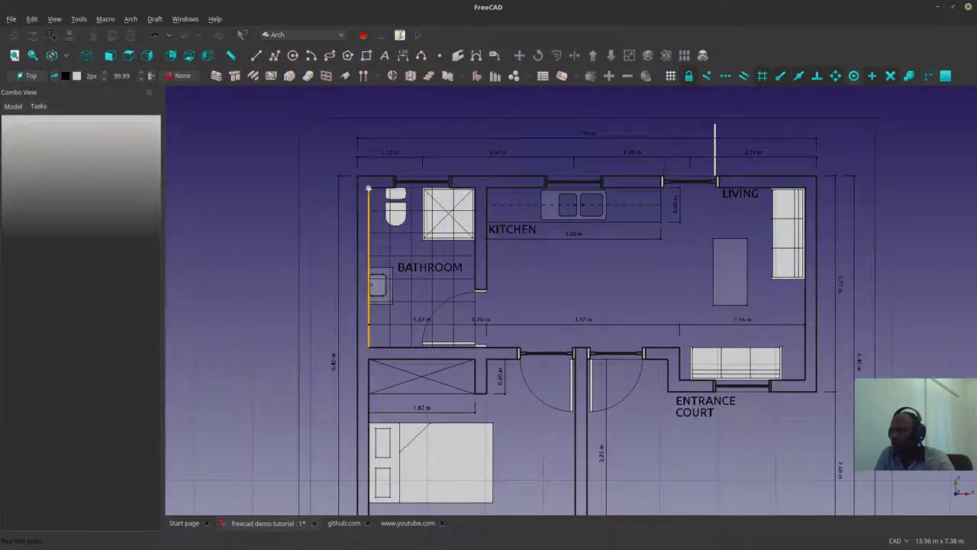
pyautogui.click(368, 188)
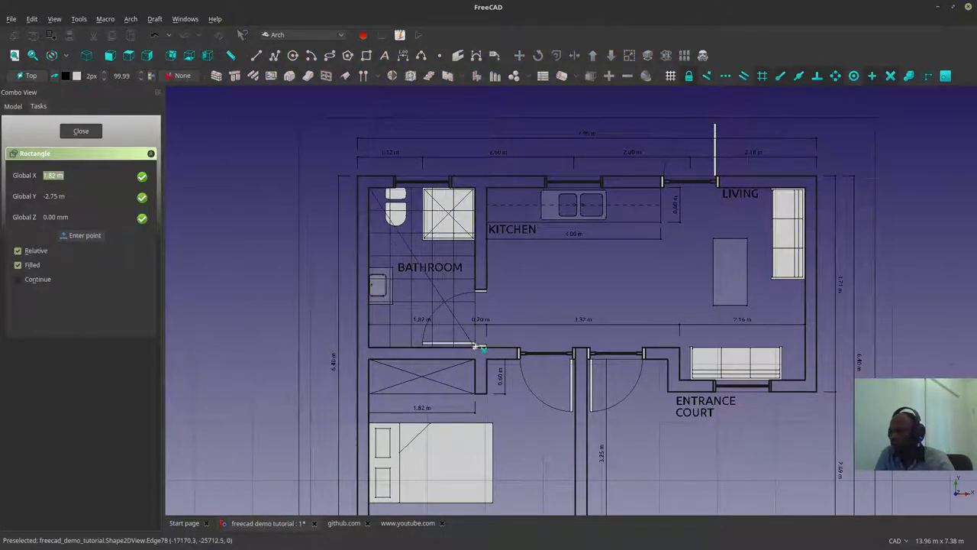
pyautogui.click(475, 346)
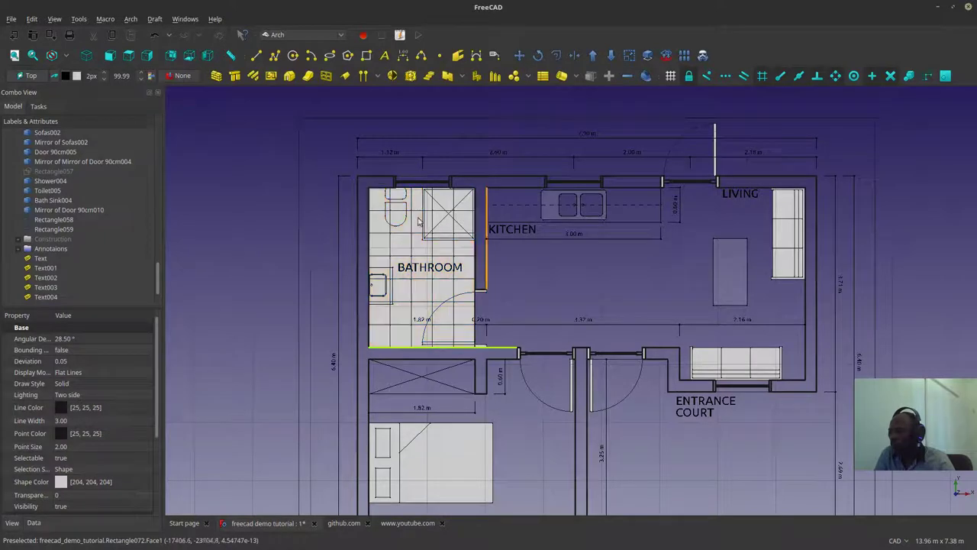
pyautogui.moveTo(478, 267); pyautogui.dragTo(385, 278, button='middle')
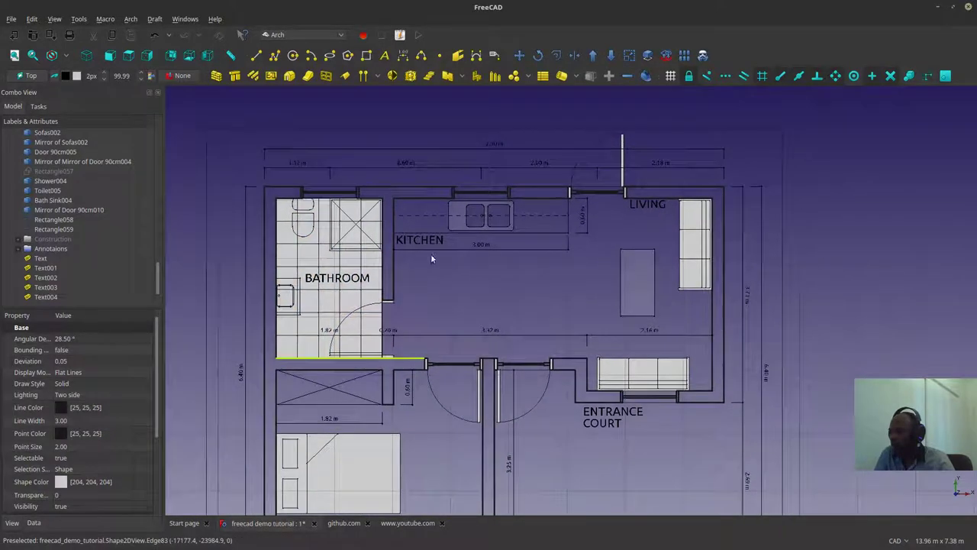
# Step: Draw a closed, filled wire along the inner wall corners of the kitchen and living area, including the recess beside the entrance court
pyautogui.click(366, 55)
pyautogui.press('Escape')
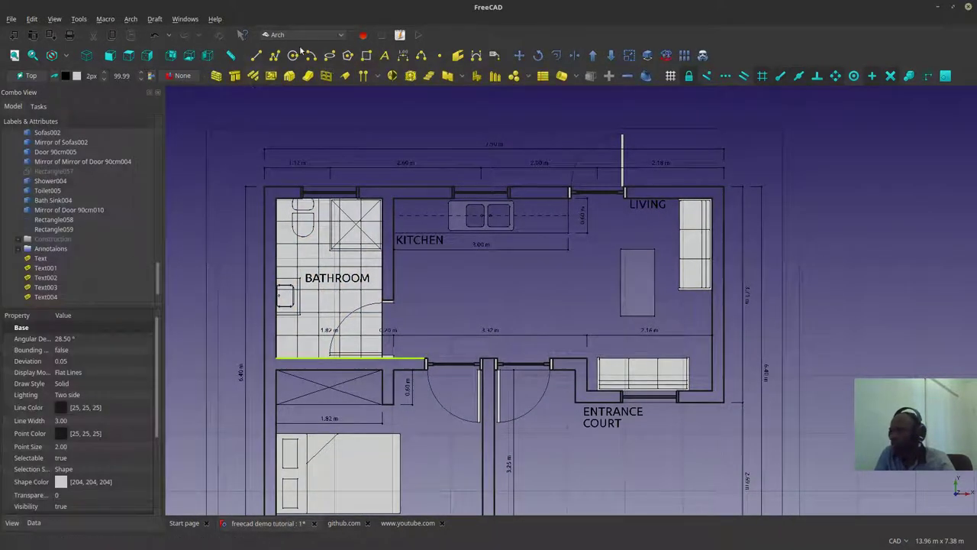
pyautogui.click(275, 56)
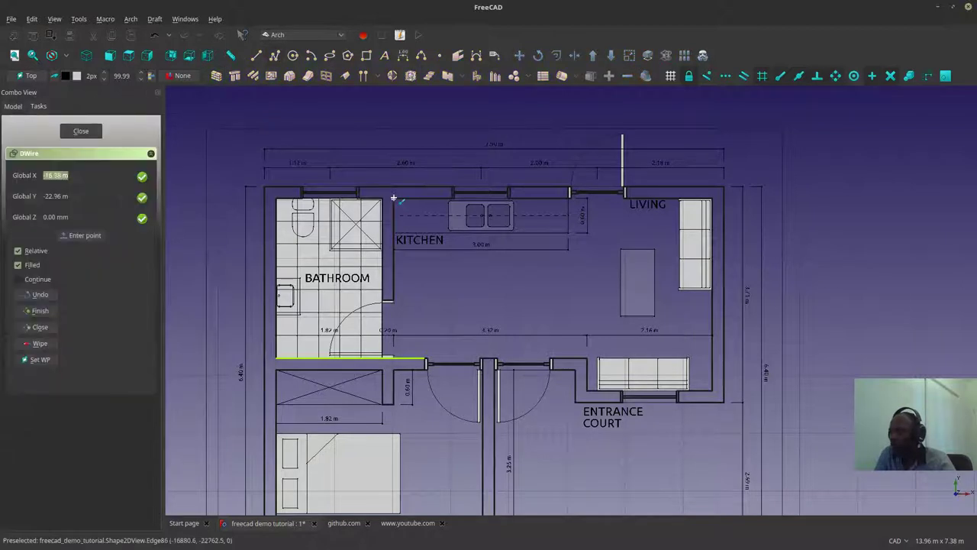
pyautogui.click(394, 197)
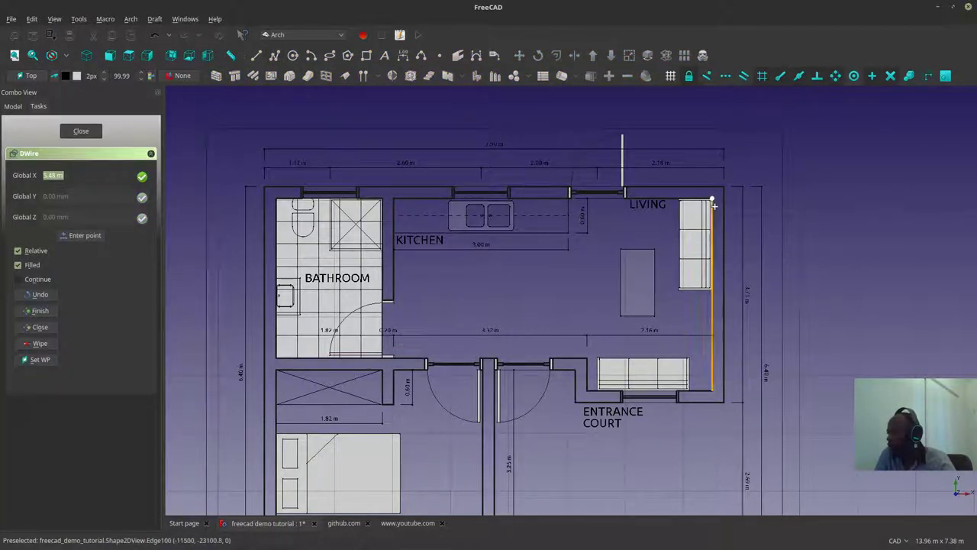
pyautogui.click(713, 201)
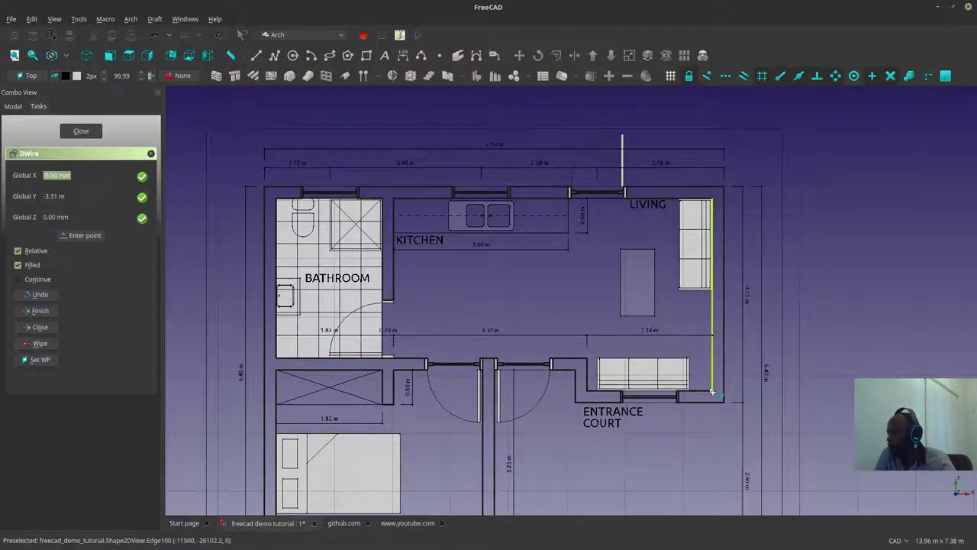
pyautogui.click(713, 392)
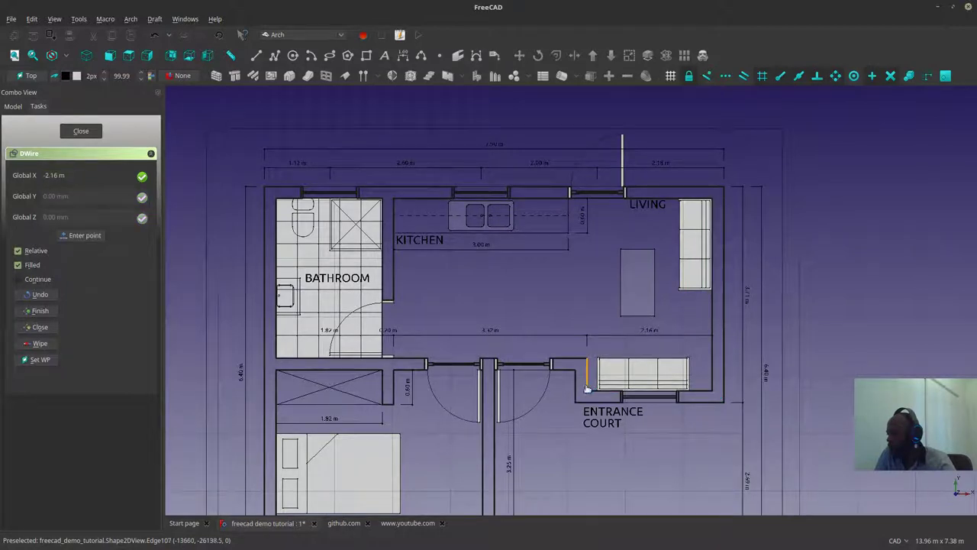
pyautogui.click(587, 390)
pyautogui.click(539, 364)
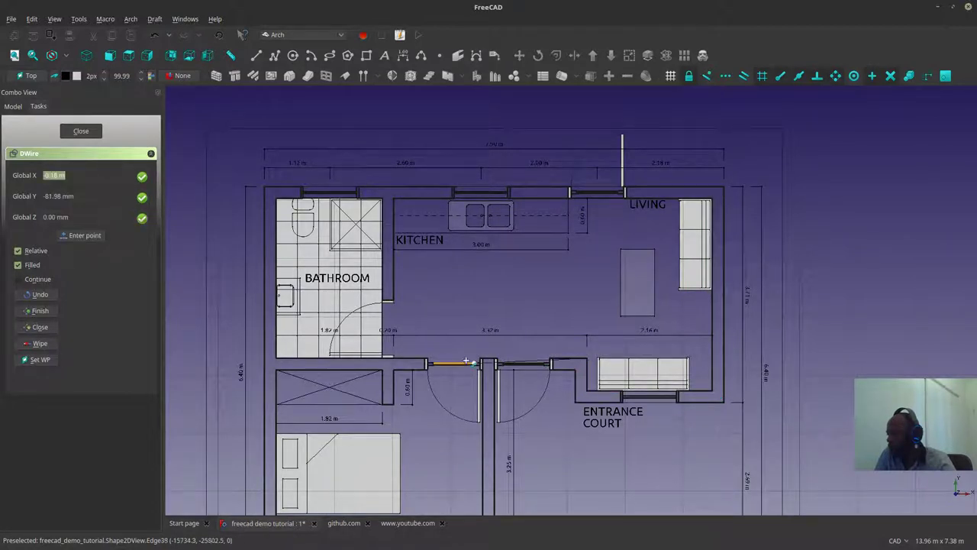
pyautogui.scroll(5, 392, 358)
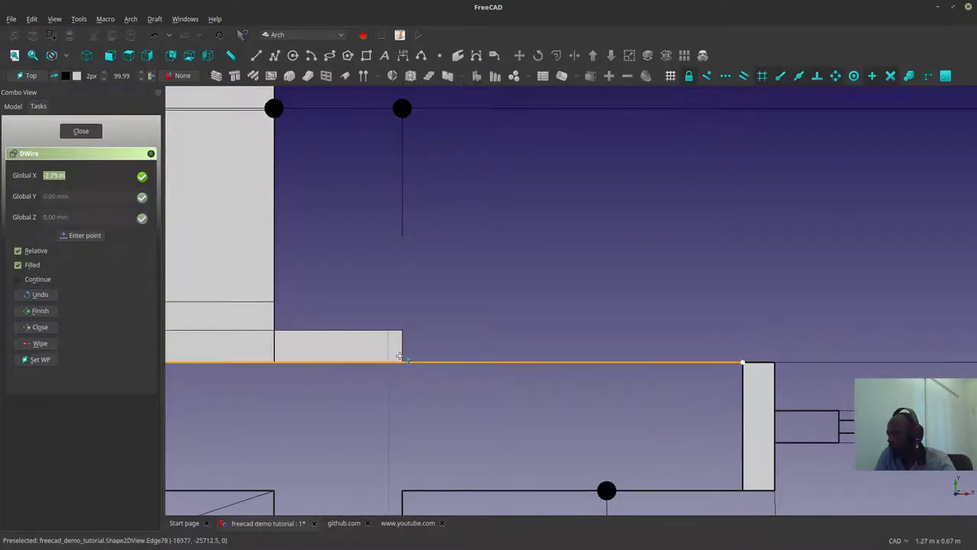
pyautogui.click(401, 358)
pyautogui.scroll(-5, 401, 357)
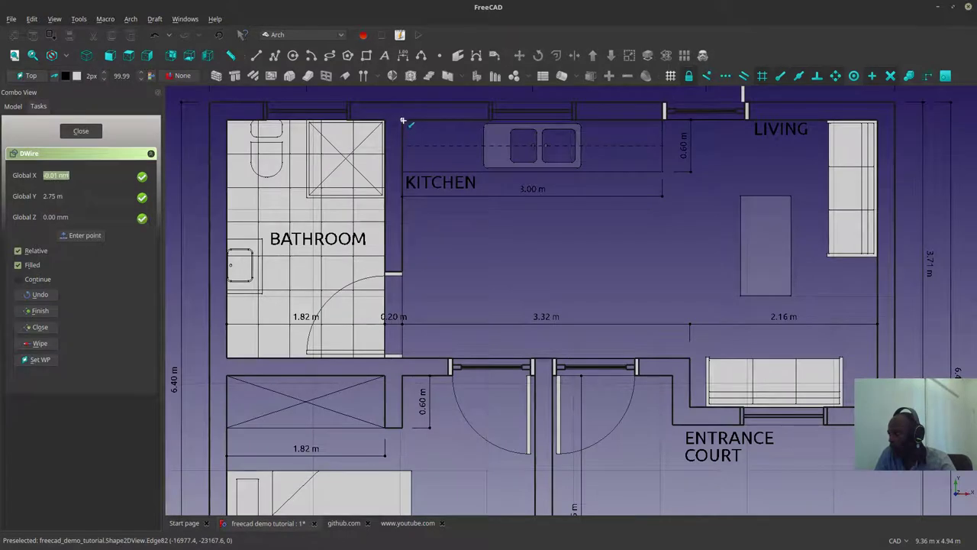
pyautogui.click(402, 120)
pyautogui.scroll(-3, 458, 107)
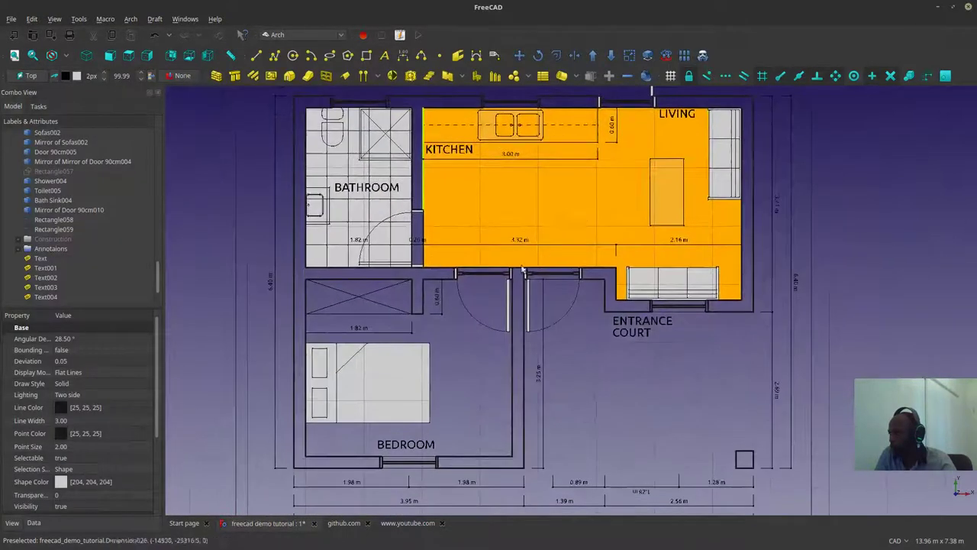
pyautogui.click(274, 55)
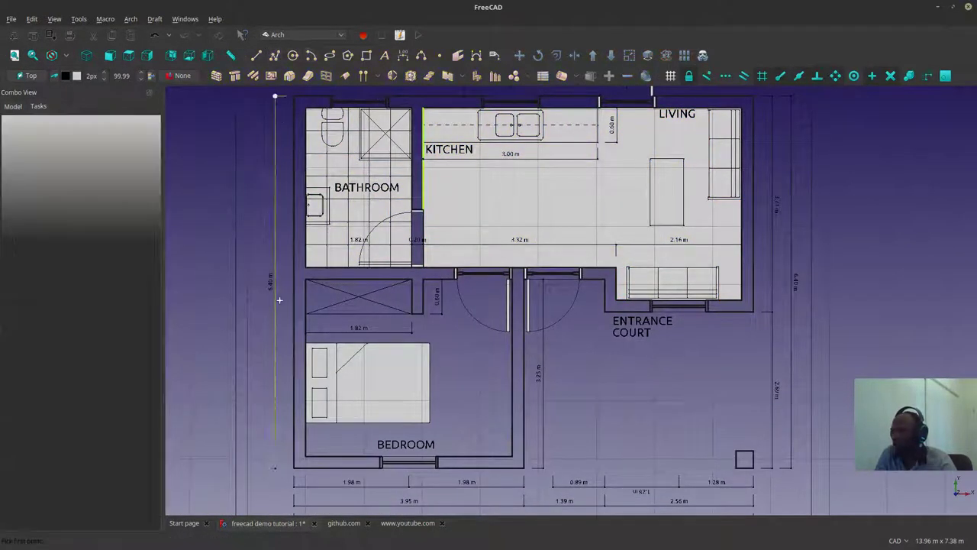
pyautogui.click(308, 276)
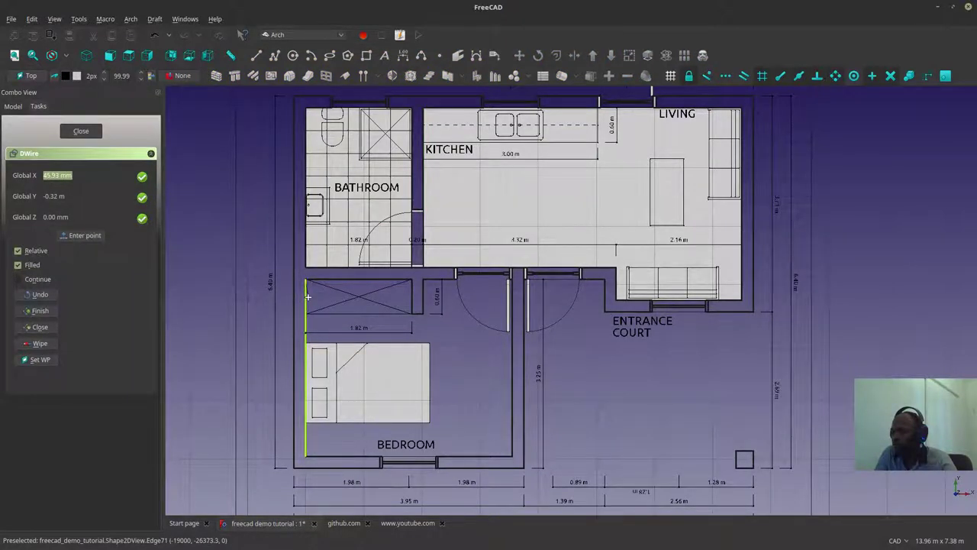
pyautogui.press('Escape')
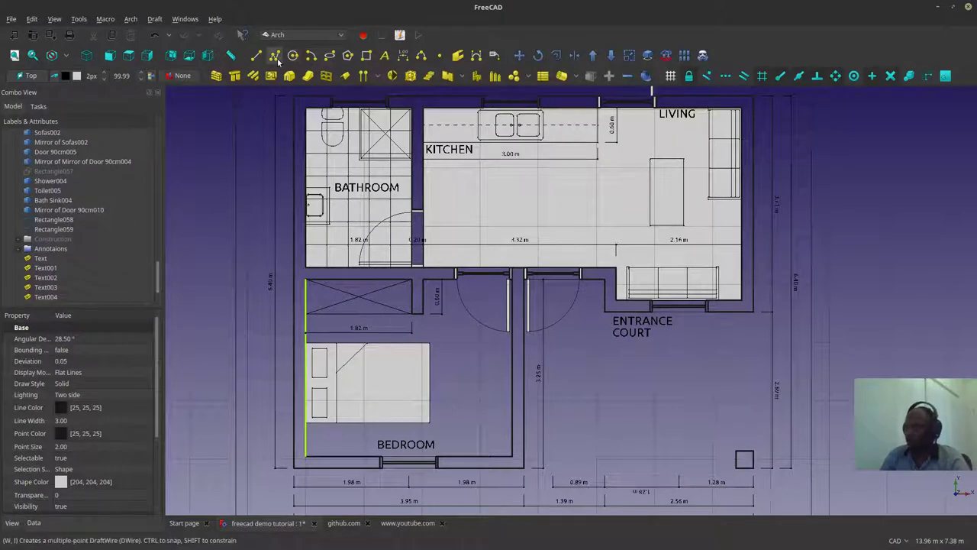
# Step: Draw a closed, filled wire along the bedroom's inner wall corners, starting at the wardrobe's front corner and leaving the wardrobe out
pyautogui.click(274, 55)
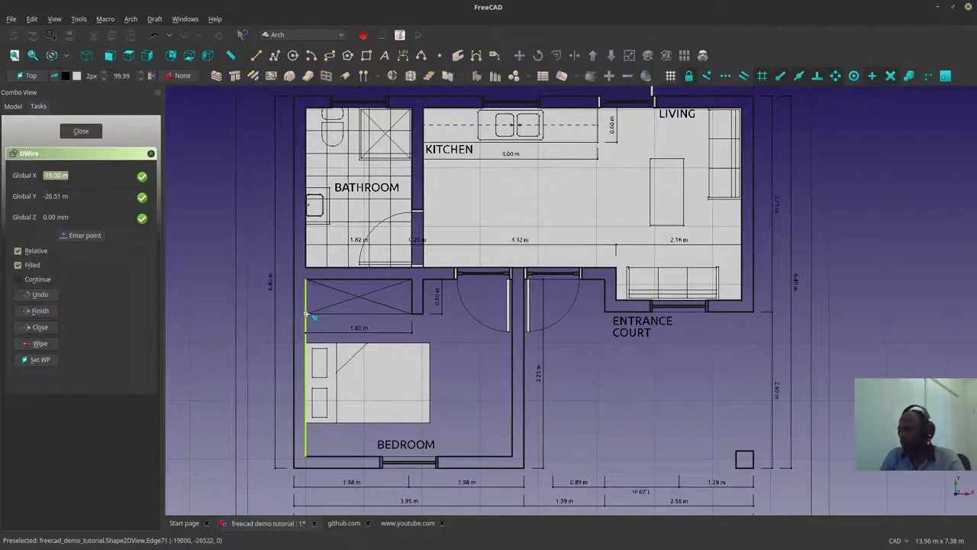
pyautogui.click(425, 319)
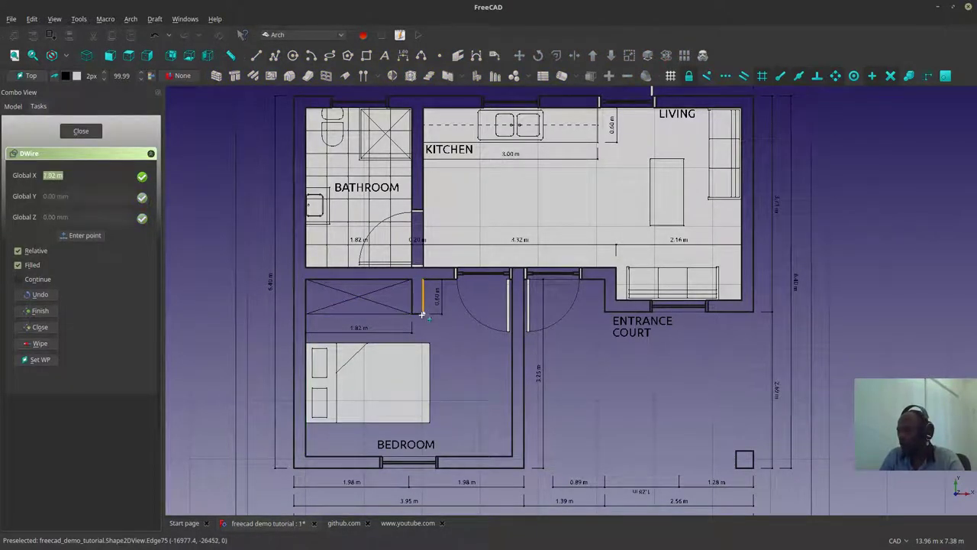
pyautogui.click(422, 313)
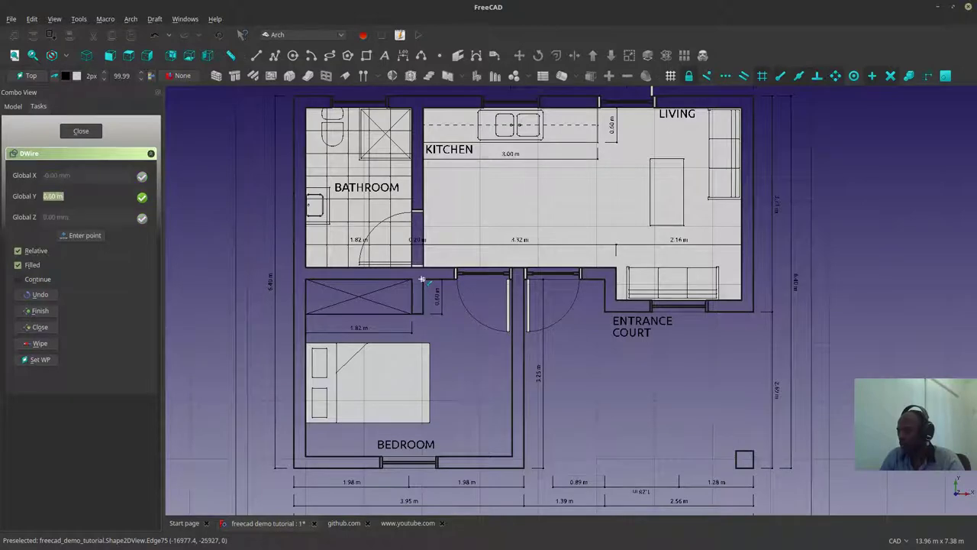
pyautogui.click(423, 280)
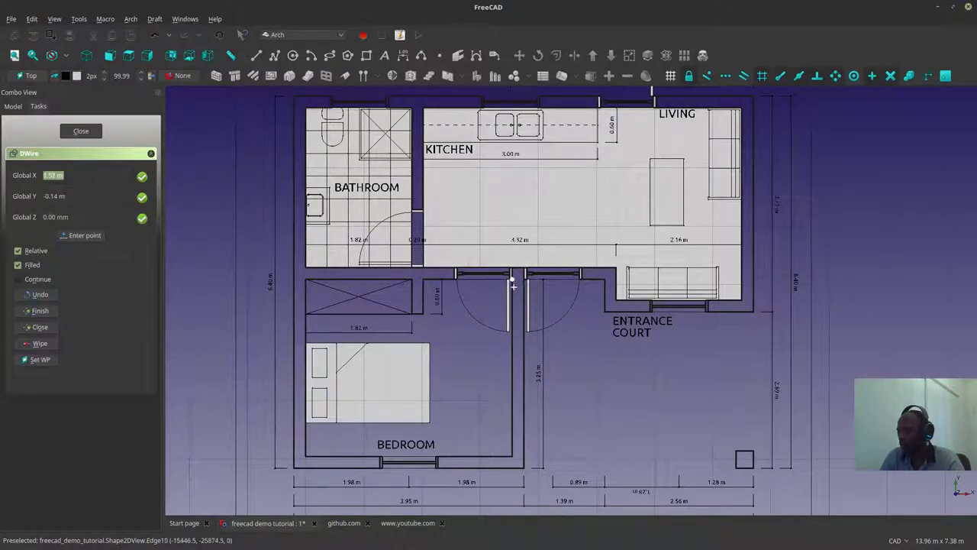
pyautogui.scroll(5, 512, 277)
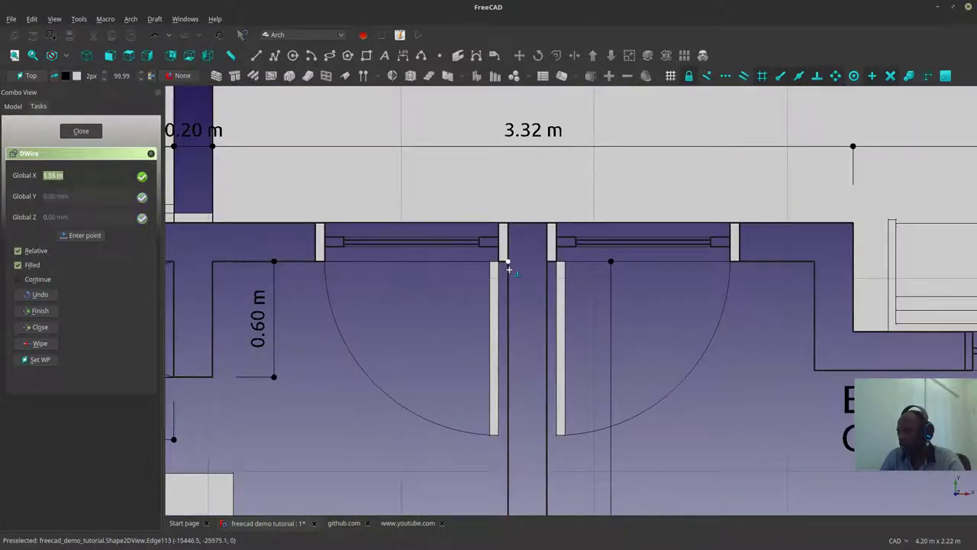
pyautogui.click(507, 265)
pyautogui.scroll(-5, 508, 265)
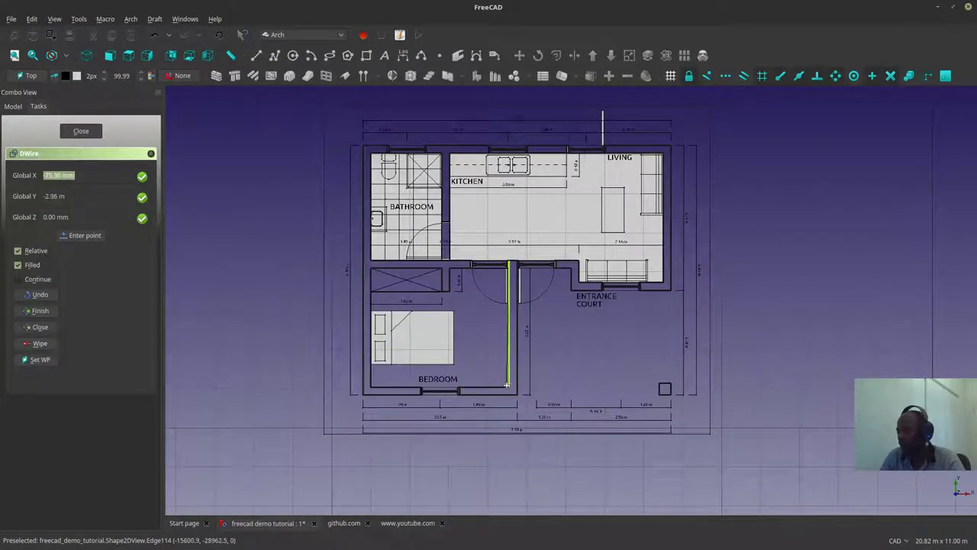
pyautogui.click(507, 388)
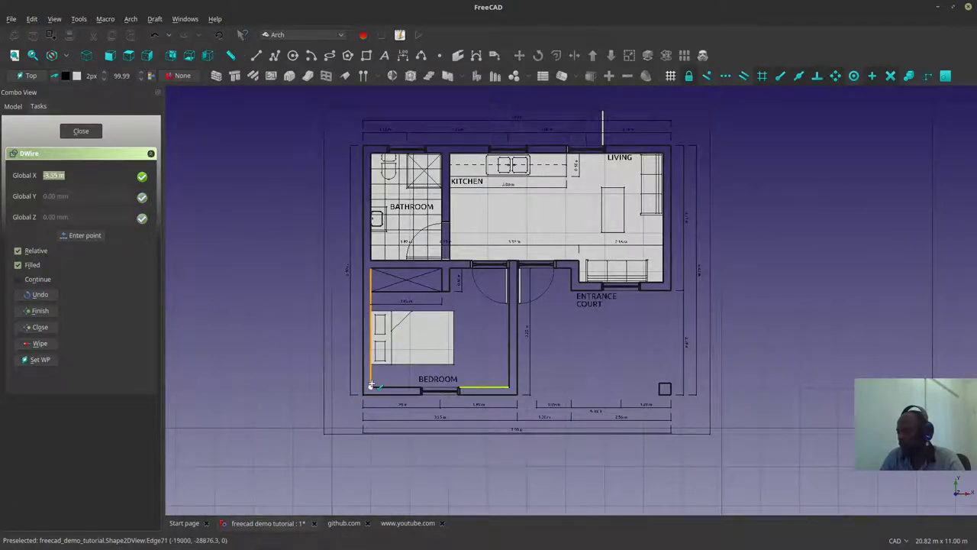
pyautogui.keyDown('shift'); pyautogui.click(371, 387); pyautogui.keyUp('shift')
pyautogui.scroll(5, 372, 291)
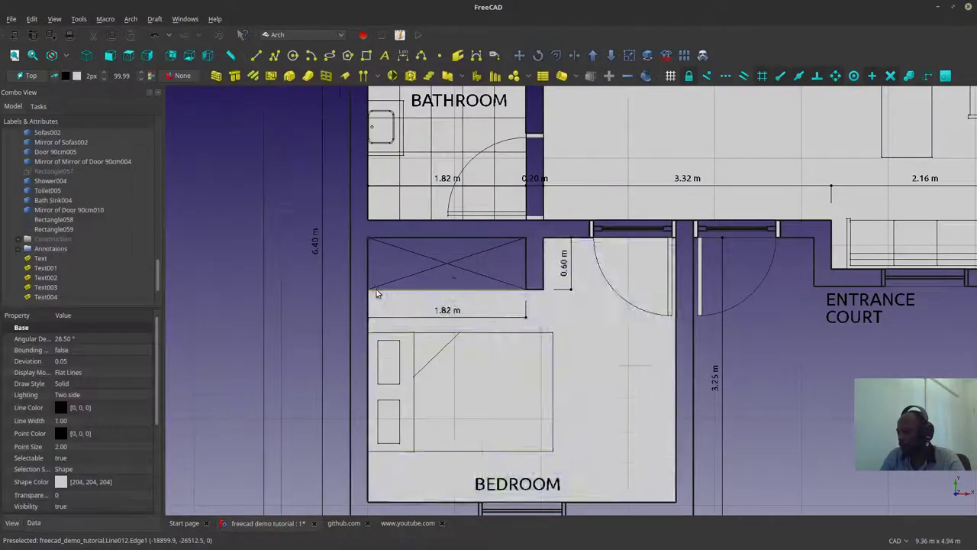
# Step: Copy the ENTRANCE COURT text label into the crossed wardrobe rectangle above the bedroom
pyautogui.scroll(-2, 376, 289)
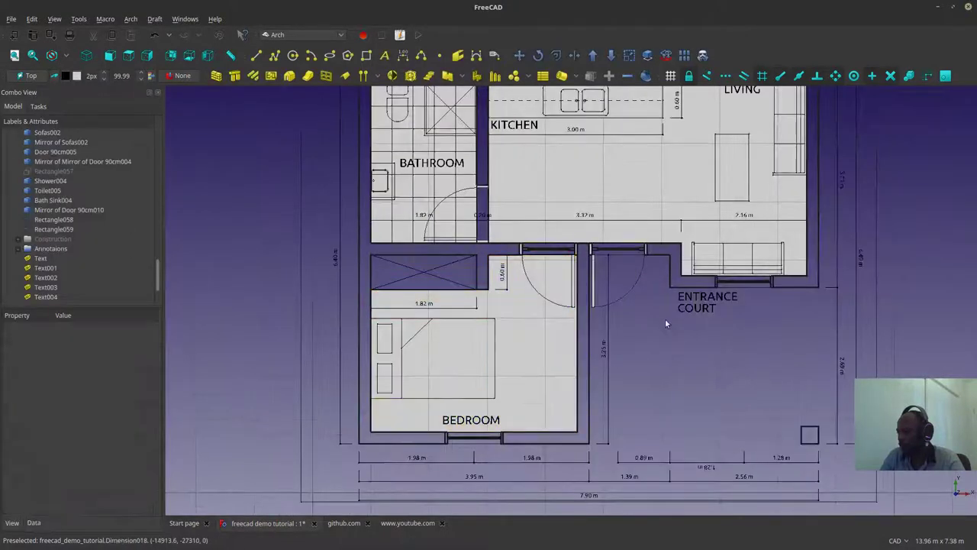
pyautogui.click(706, 309)
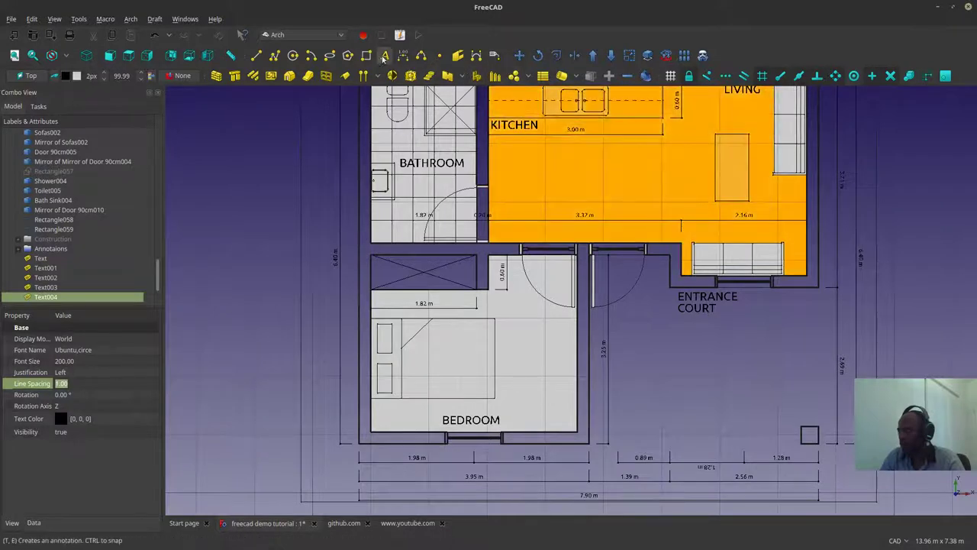
pyautogui.click(519, 55)
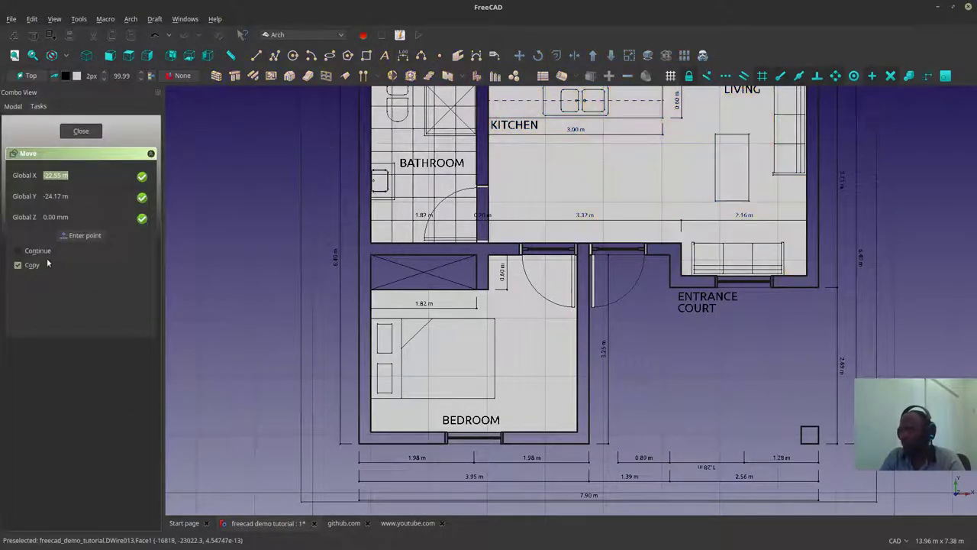
pyautogui.click(693, 303)
pyautogui.scroll(5, 397, 268)
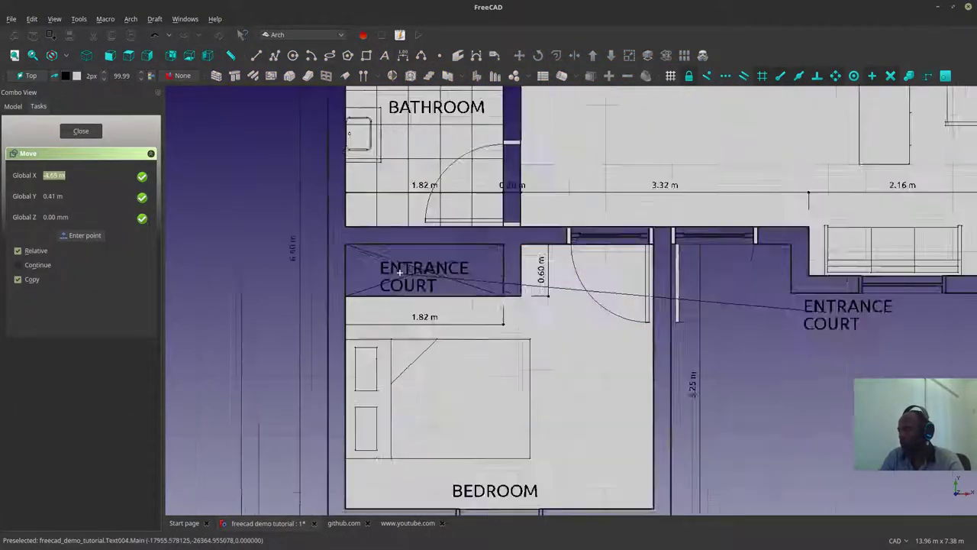
pyautogui.click(389, 271)
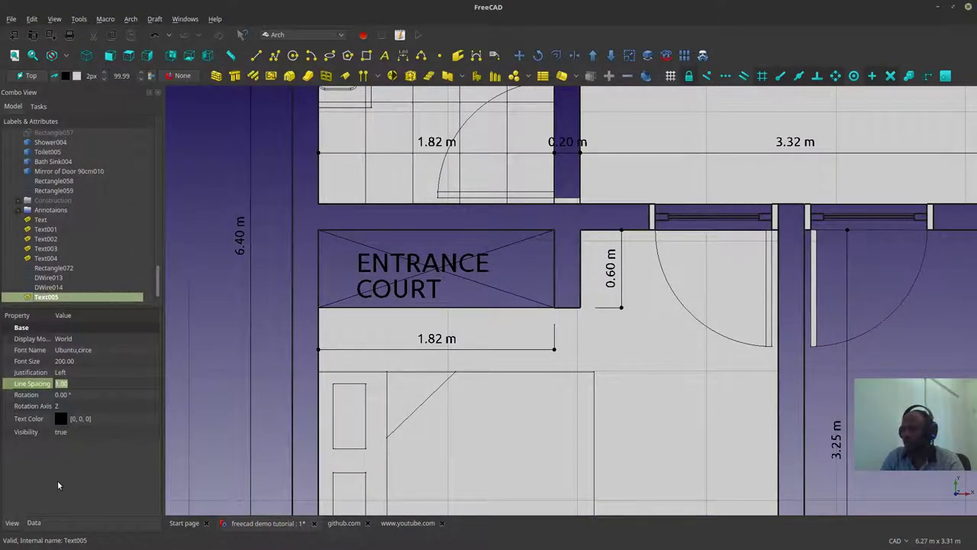
# Step: Replace the copied label's text inside the wardrobe with CLOSET
pyautogui.click(35, 523)
pyautogui.click(152, 340)
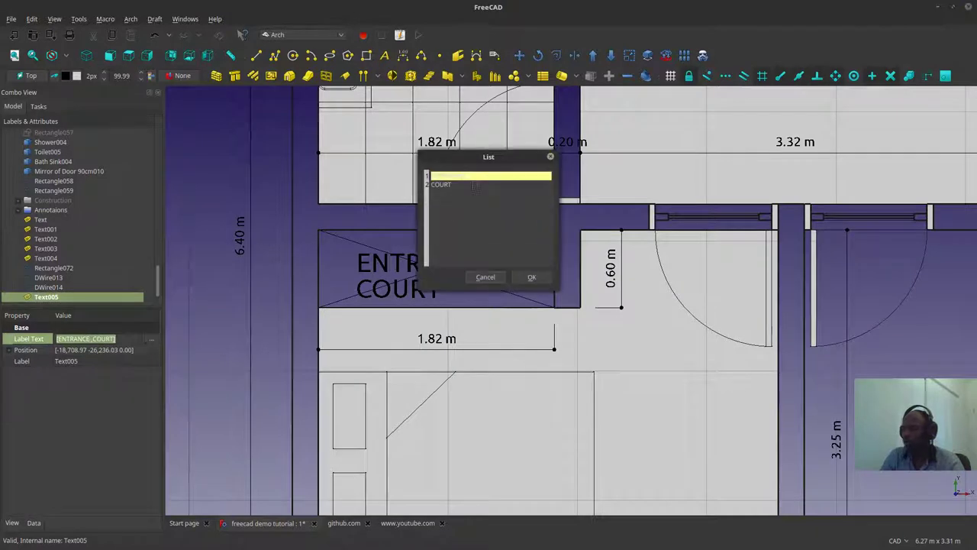
pyautogui.moveTo(464, 191); pyautogui.dragTo(432, 174)
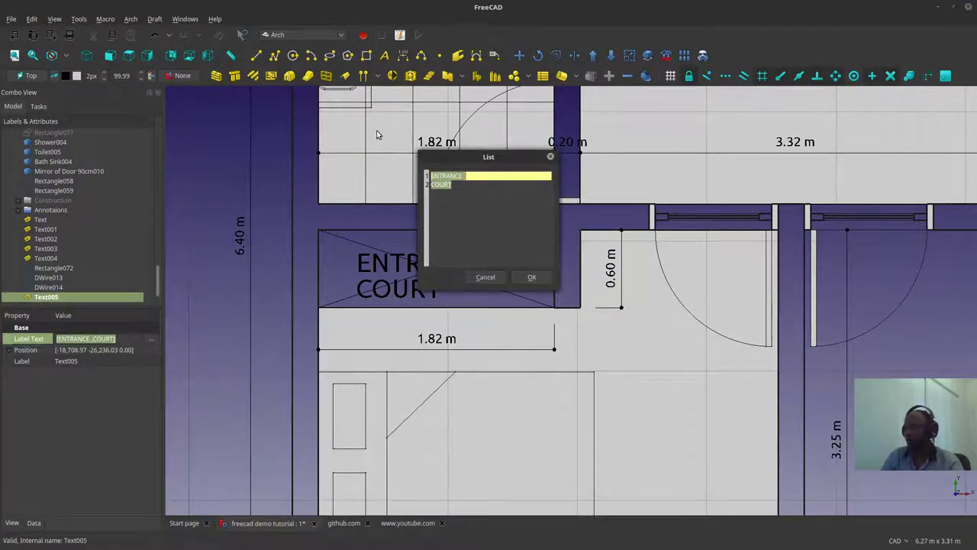
pyautogui.press('BackSpace')
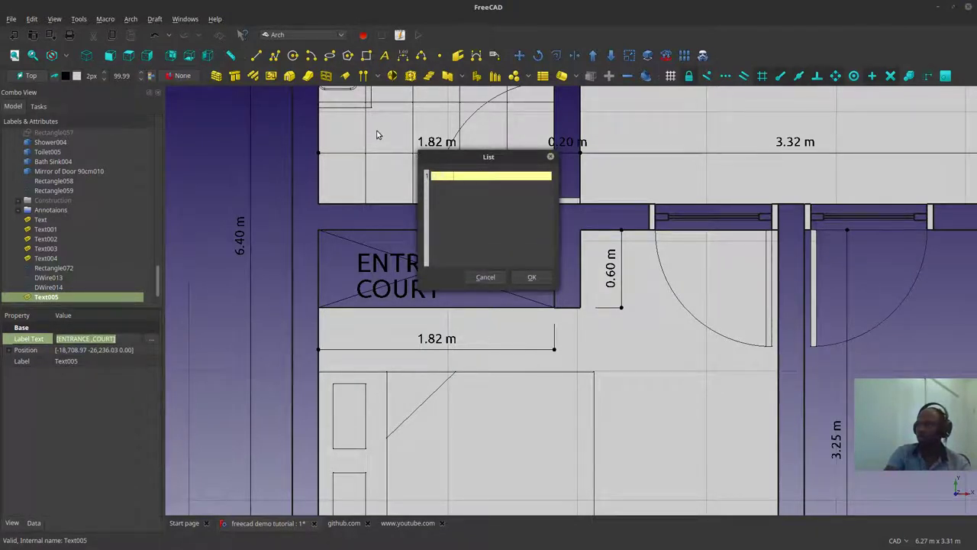
pyautogui.write('CLOSET')
pyautogui.click(531, 277)
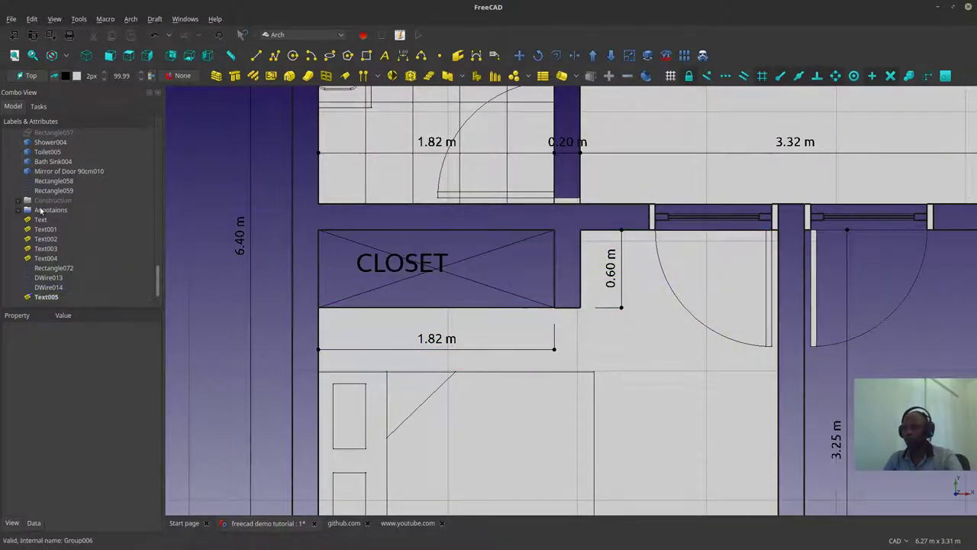
# Step: Create a new subgroup inside the Annotaions group, alongside Dimensions
pyautogui.click(37, 213)
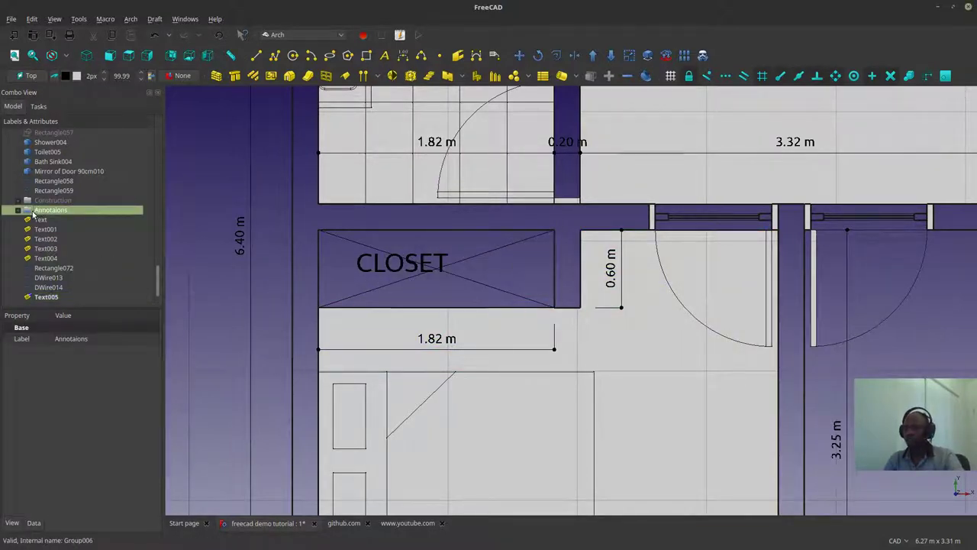
pyautogui.click(19, 210)
pyautogui.rightClick(45, 215)
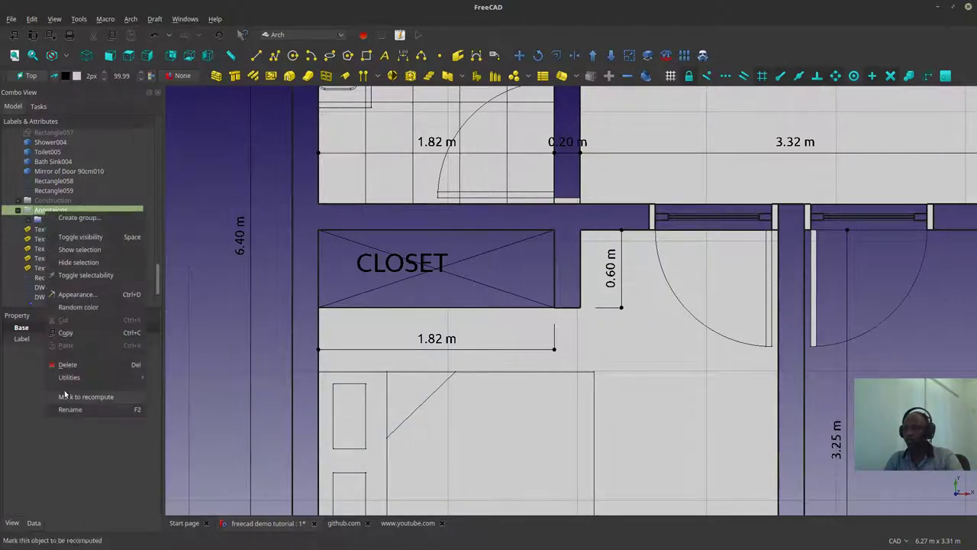
pyautogui.click(68, 399)
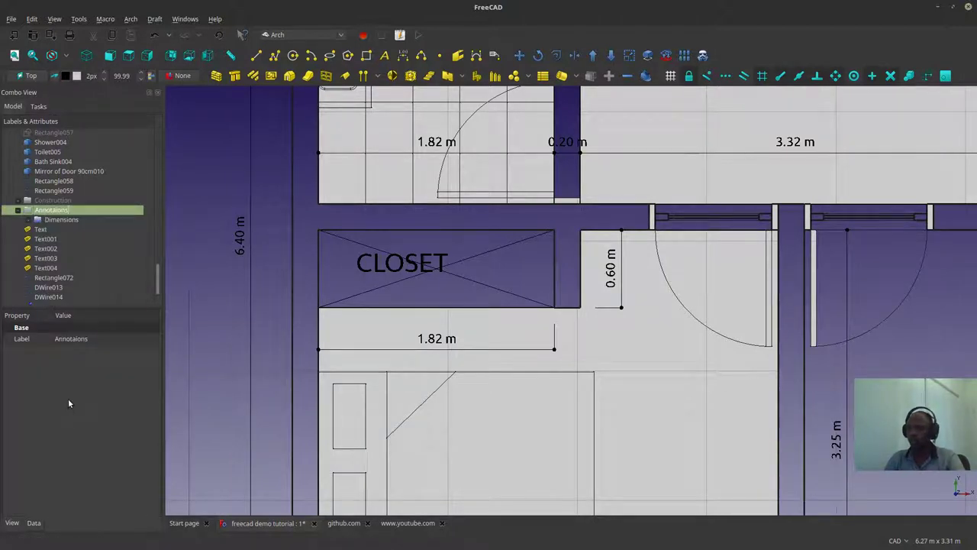
pyautogui.rightClick(77, 210)
pyautogui.click(98, 215)
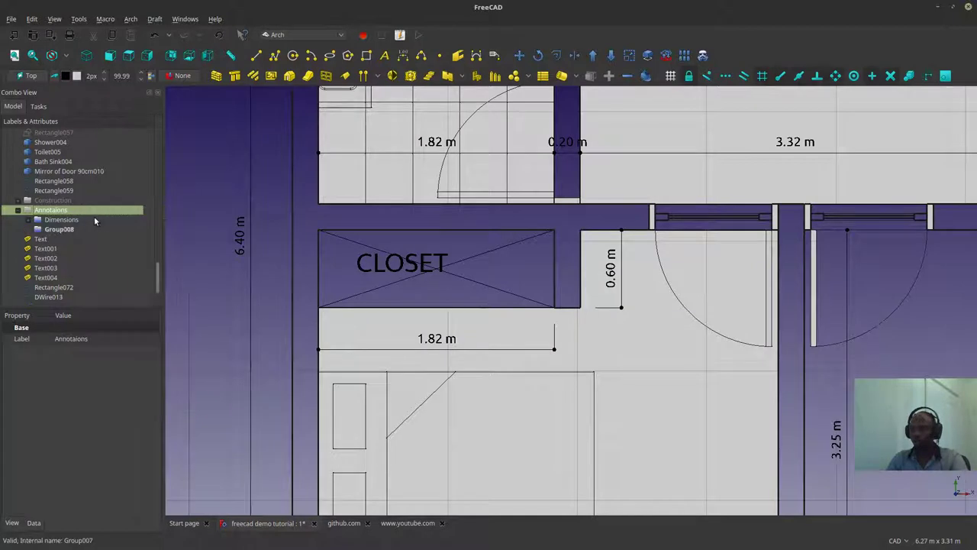
# Step: Rename the new subgroup in Annotaions as Texts
pyautogui.rightClick(73, 229)
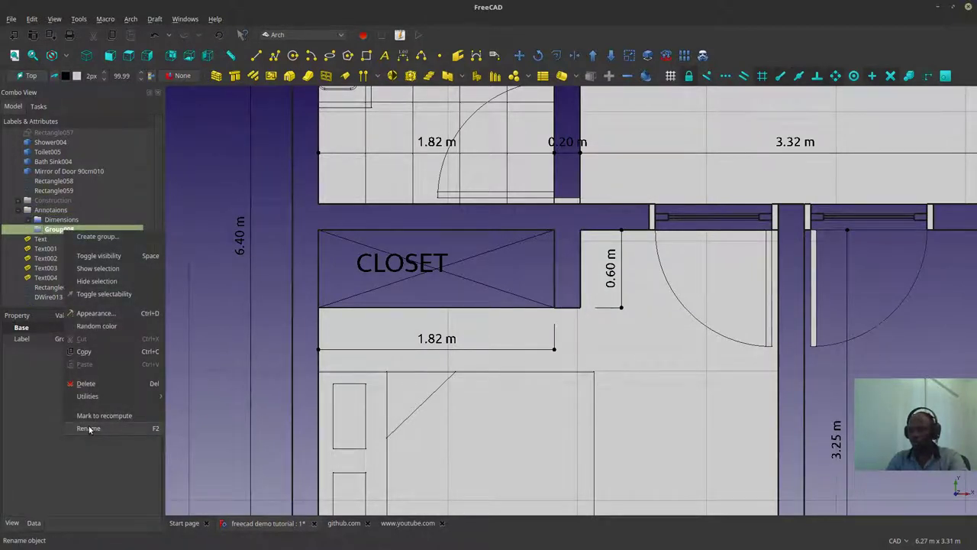
pyautogui.click(89, 429)
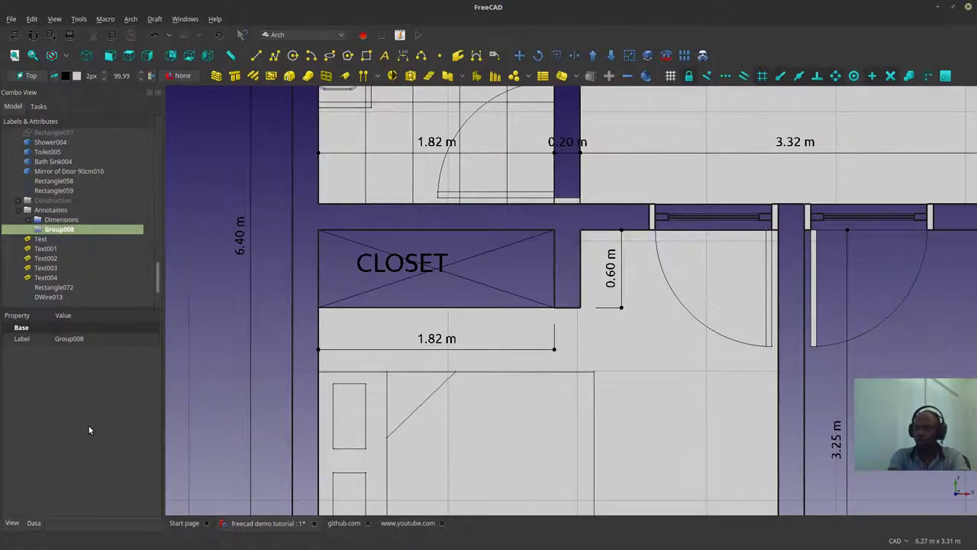
pyautogui.write('tEXT')
pyautogui.press('Return')
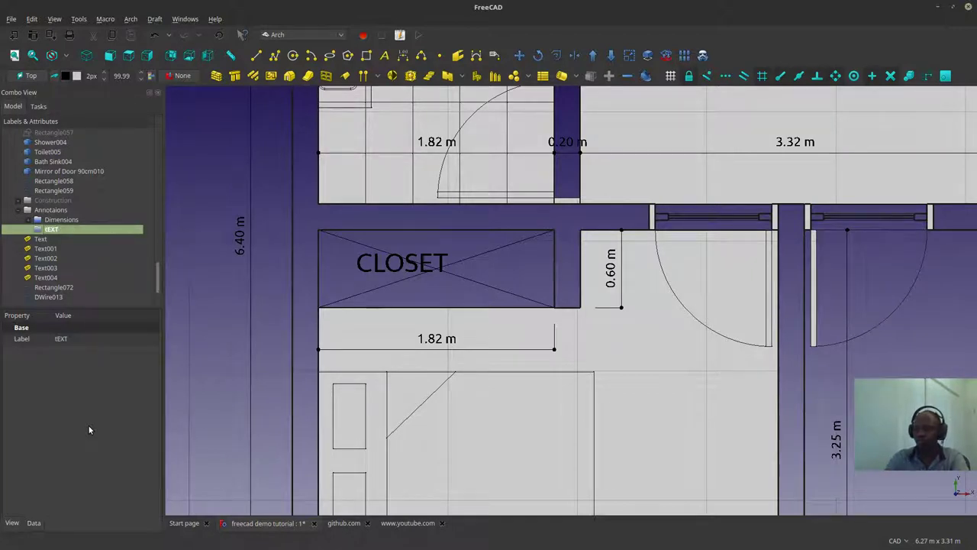
pyautogui.rightClick(67, 230)
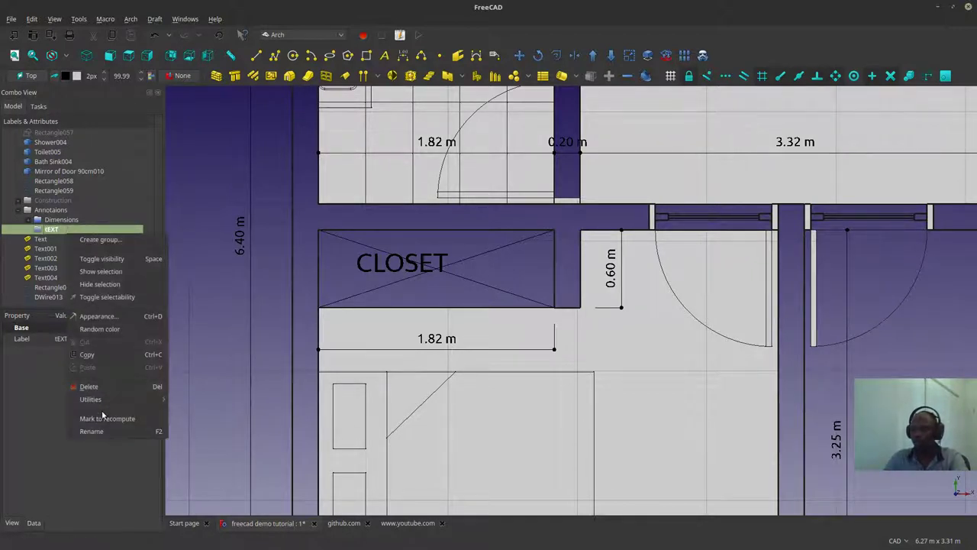
pyautogui.click(99, 432)
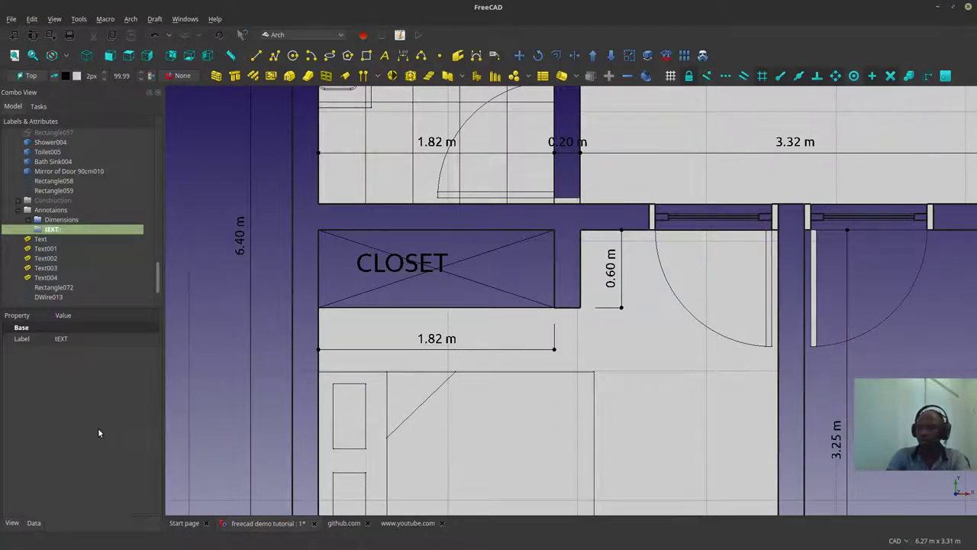
pyautogui.write('Texts')
pyautogui.press('Return')
# Step: Move all six text labels, Text through Text005, into the Texts group
pyautogui.scroll(-1, 50, 296)
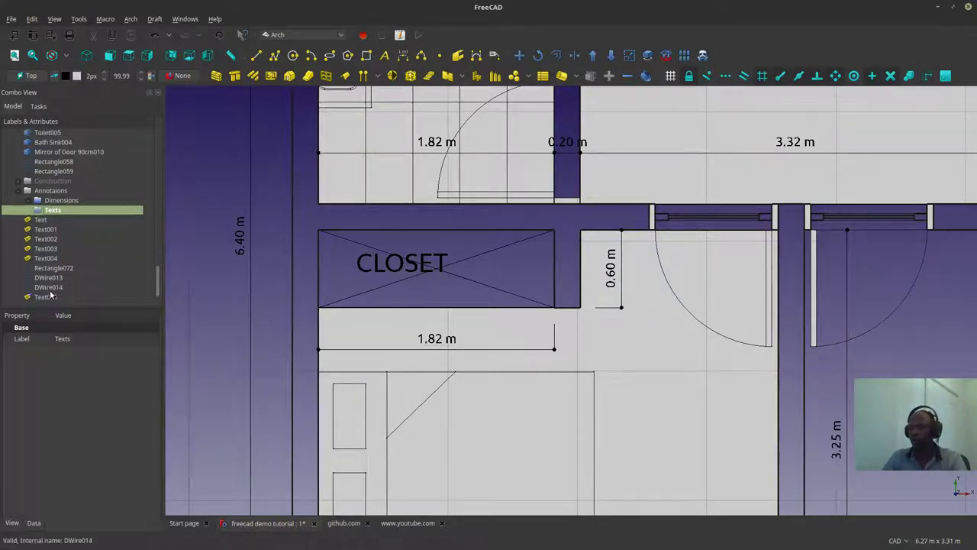
pyautogui.click(51, 296)
pyautogui.keyDown('ctrl'); pyautogui.click(44, 260); pyautogui.keyUp('ctrl')
pyautogui.keyDown('ctrl'); pyautogui.click(46, 250); pyautogui.keyUp('ctrl')
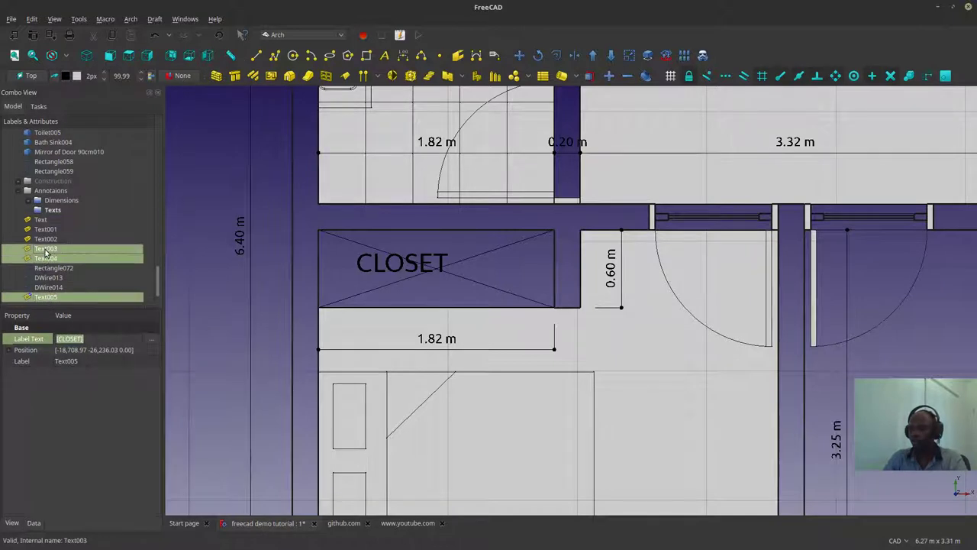
pyautogui.keyDown('ctrl'); pyautogui.click(45, 239); pyautogui.keyUp('ctrl')
pyautogui.keyDown('ctrl'); pyautogui.click(44, 229); pyautogui.keyUp('ctrl')
pyautogui.keyDown('ctrl'); pyautogui.click(44, 227); pyautogui.keyUp('ctrl')
pyautogui.keyDown('ctrl'); pyautogui.click(42, 221); pyautogui.keyUp('ctrl')
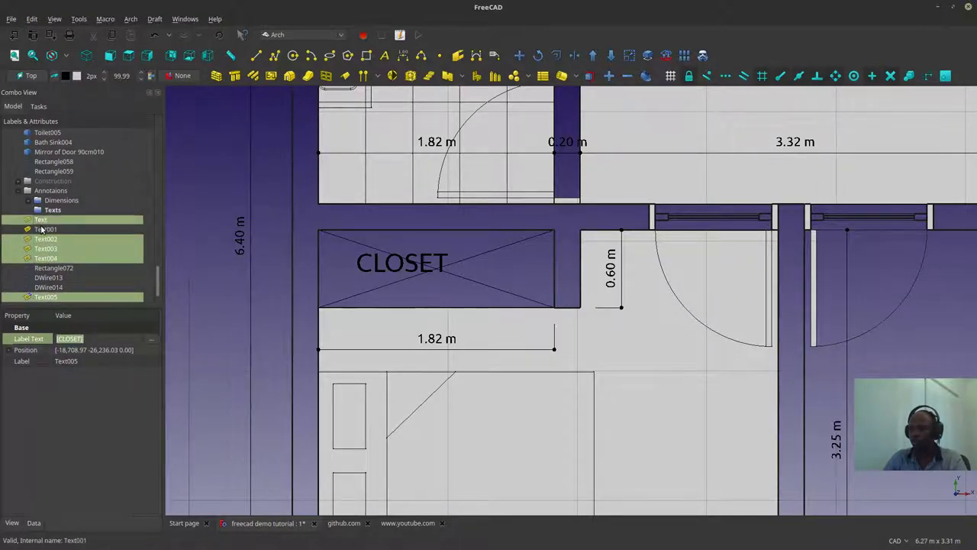
pyautogui.keyDown('ctrl'); pyautogui.click(42, 229); pyautogui.keyUp('ctrl')
pyautogui.moveTo(42, 229); pyautogui.dragTo(47, 211)
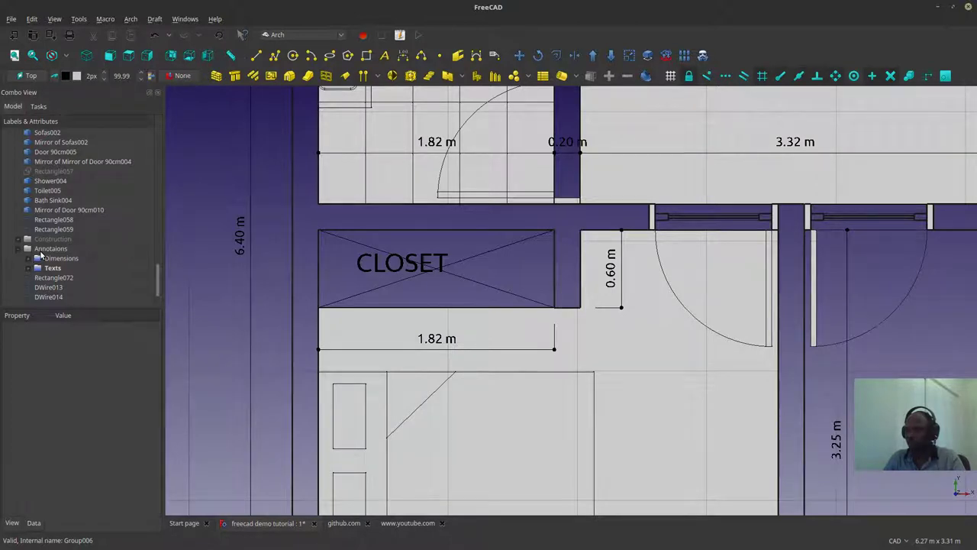
# Step: Move the bedroom, kitchen-living and bathroom floor shapes without copying, from the plan outline's front corner to the coloured house model's matching slab corner
pyautogui.scroll(-5, 358, 271)
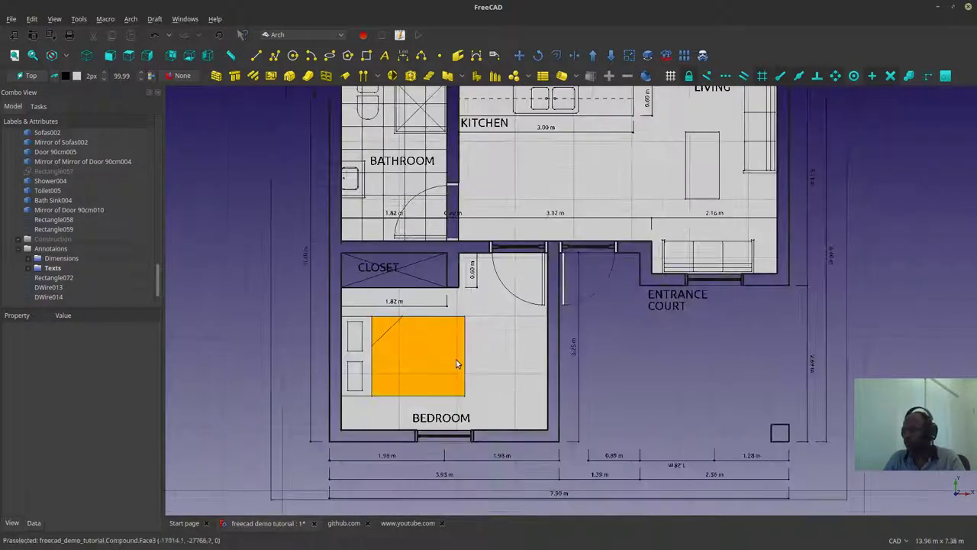
pyautogui.moveTo(544, 407); pyautogui.dragTo(487, 346, button='middle')
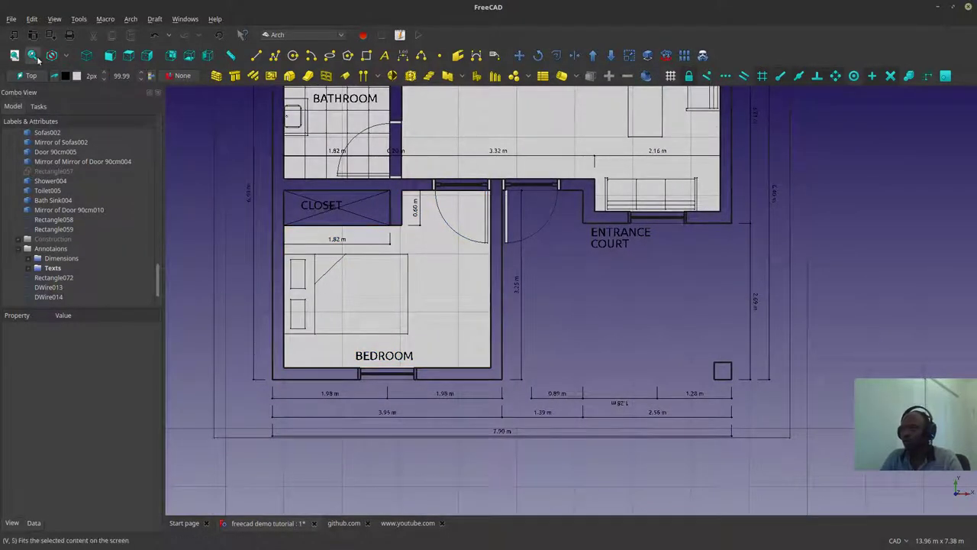
pyautogui.click(87, 55)
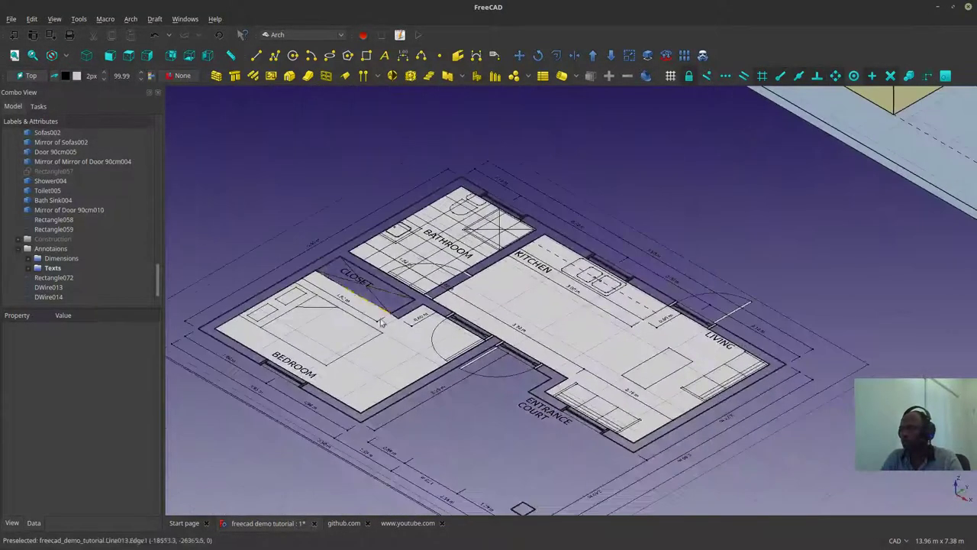
pyautogui.click(412, 354)
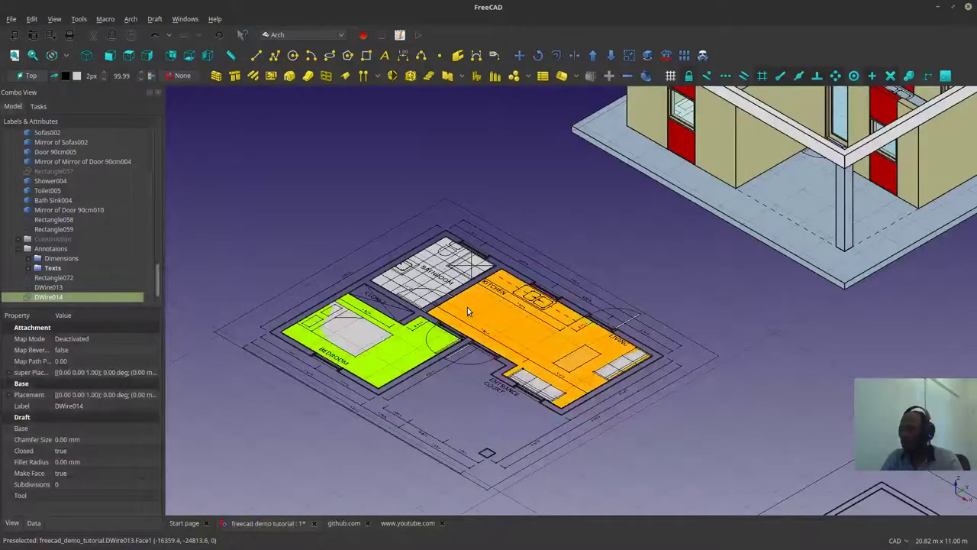
pyautogui.keyDown('ctrl'); pyautogui.click(467, 307); pyautogui.keyUp('ctrl')
pyautogui.keyDown('ctrl'); pyautogui.click(436, 265); pyautogui.keyUp('ctrl')
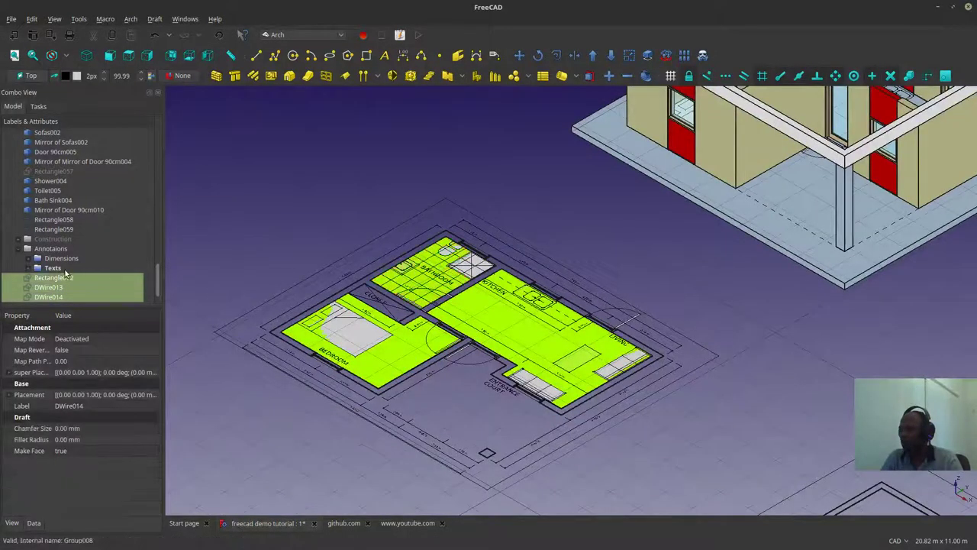
pyautogui.moveTo(653, 244); pyautogui.dragTo(512, 283, button='middle')
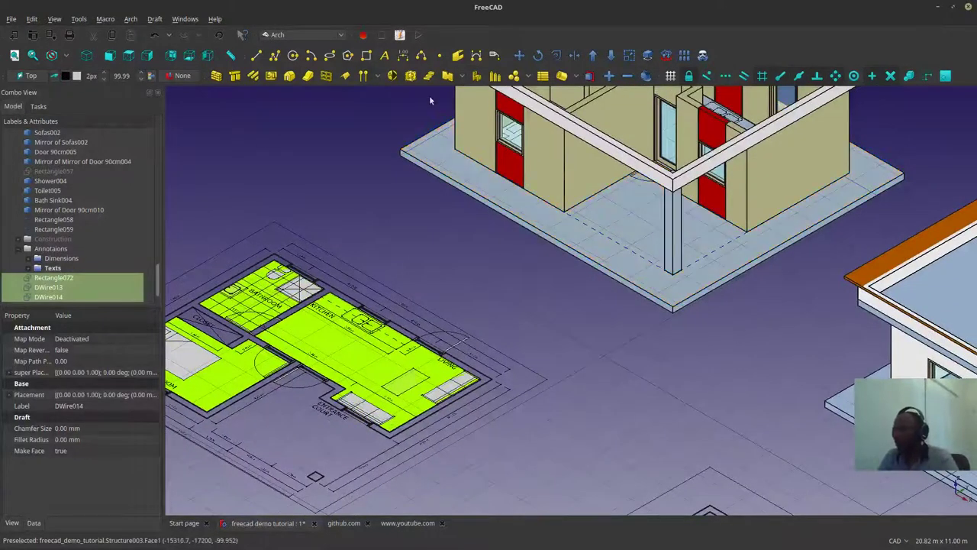
pyautogui.click(522, 59)
pyautogui.moveTo(322, 377); pyautogui.dragTo(390, 290, button='middle')
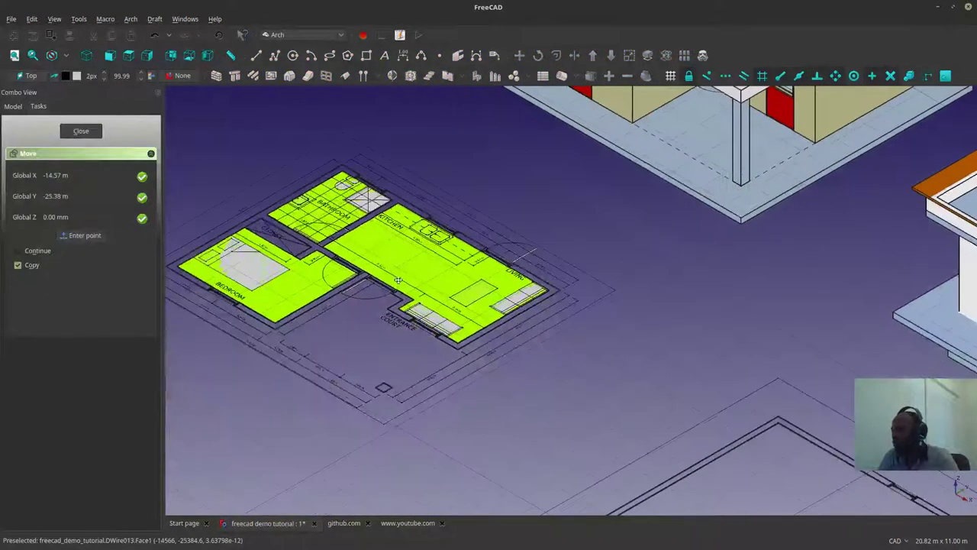
pyautogui.scroll(-2, 389, 305)
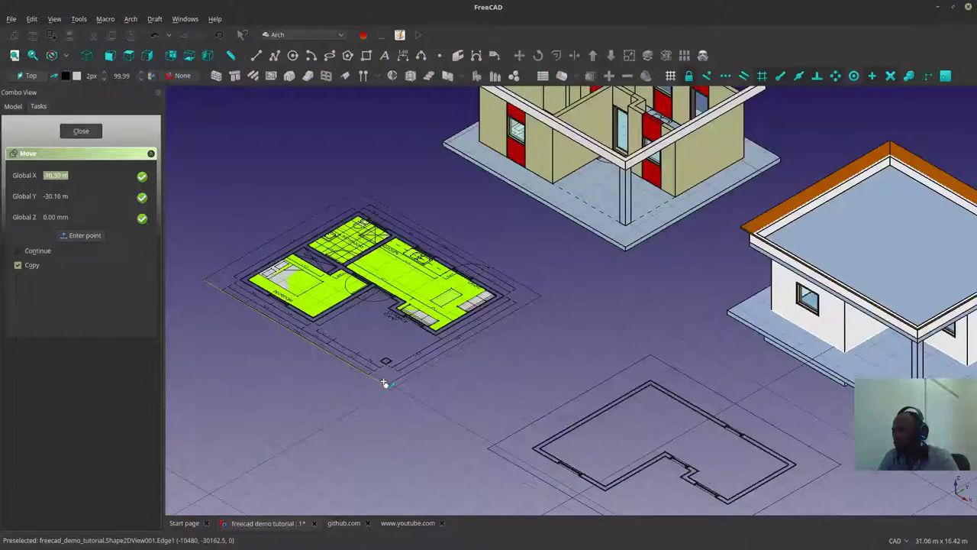
pyautogui.click(386, 384)
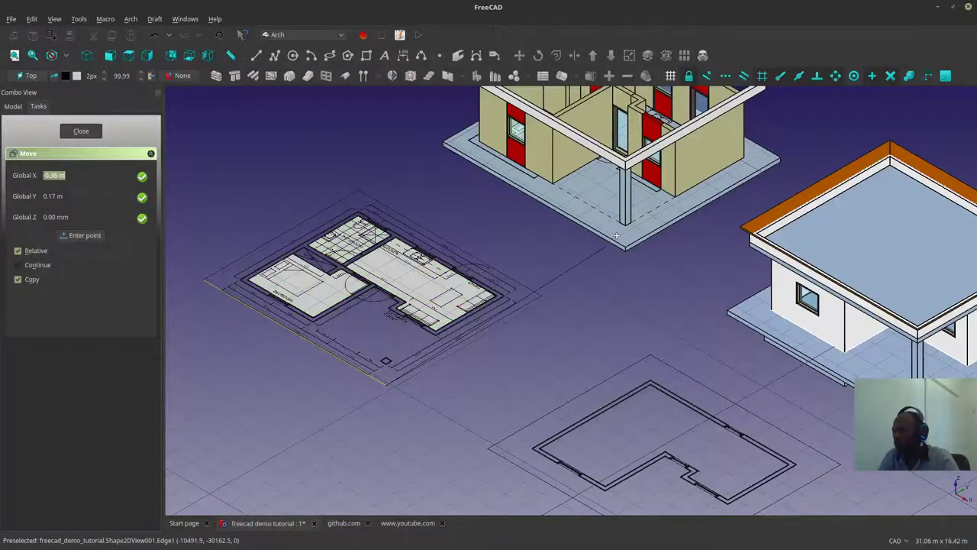
pyautogui.scroll(3, 511, 282)
pyautogui.click(32, 276)
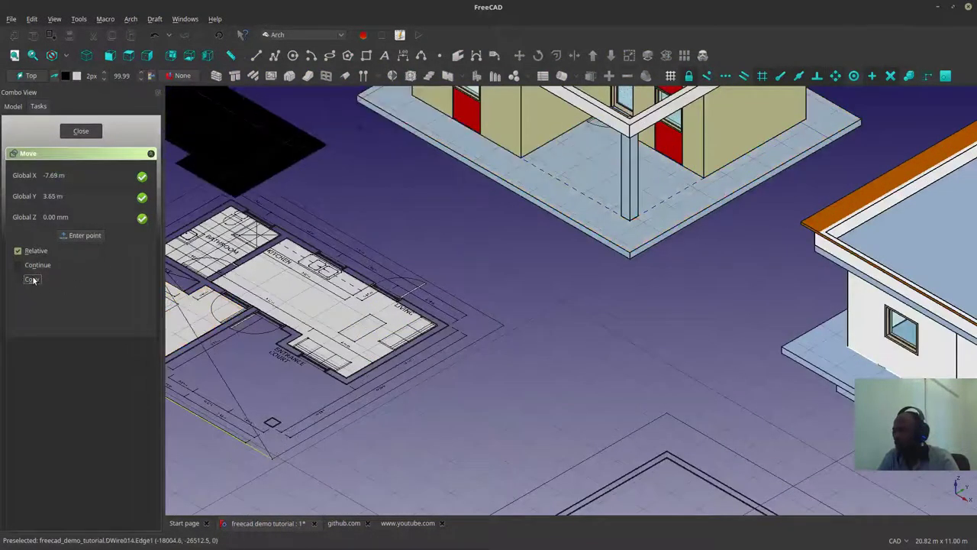
pyautogui.click(641, 246)
# Step: Hide the outer floor slab around the coloured house model, working from the top view
pyautogui.scroll(-5, 624, 275)
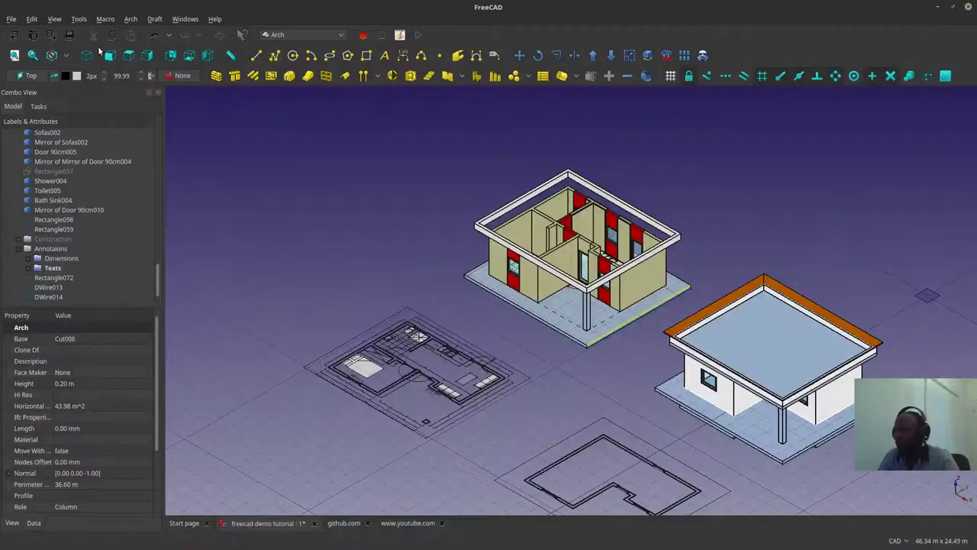
pyautogui.click(130, 57)
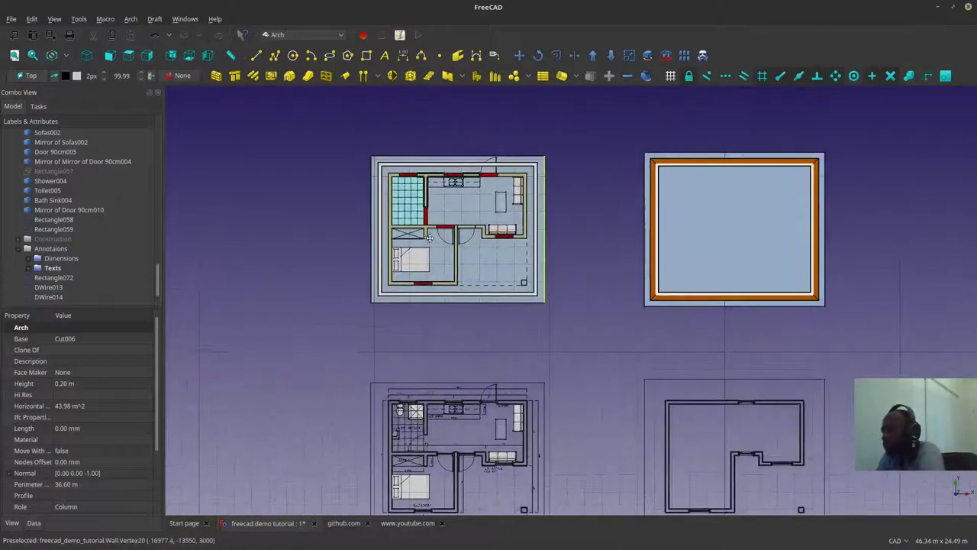
pyautogui.click(375, 299)
pyautogui.press('space')
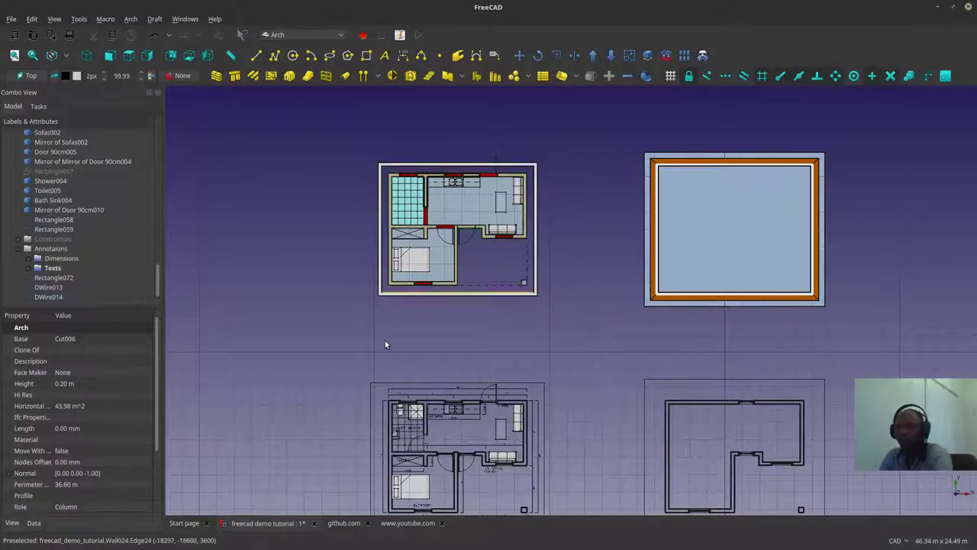
# Step: Compare the Wireframe, Hidden line and No shading draw styles on the coloured house in axonometric view, ending with No shading
pyautogui.click(86, 55)
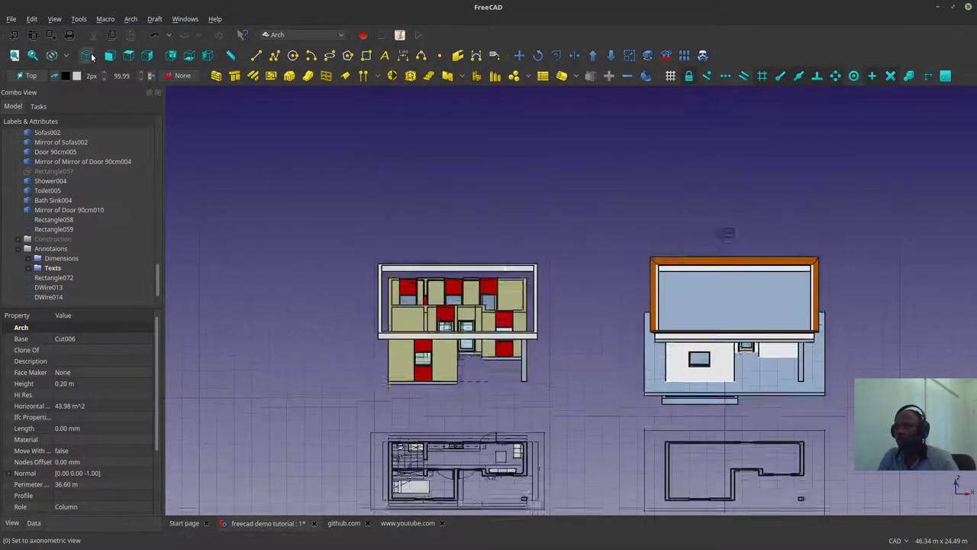
pyautogui.scroll(5, 525, 312)
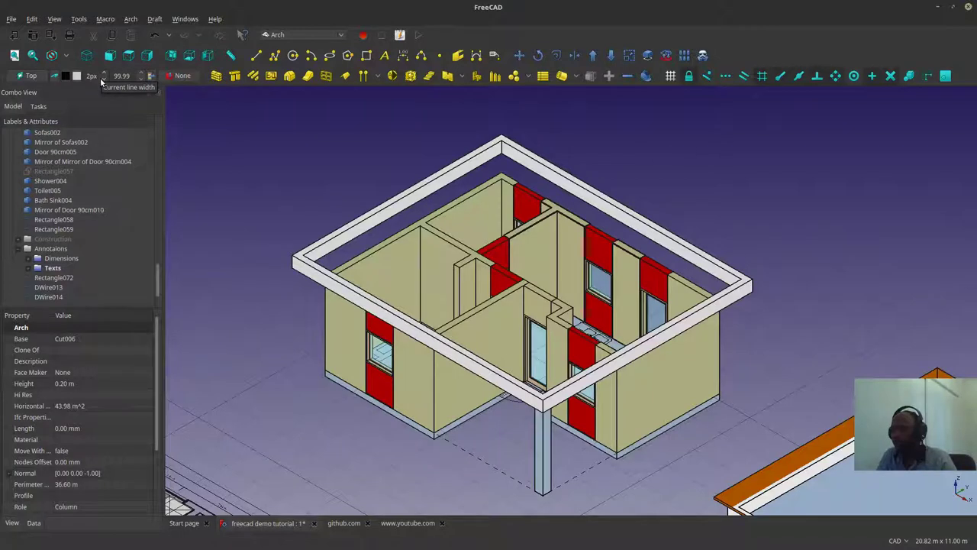
pyautogui.click(65, 55)
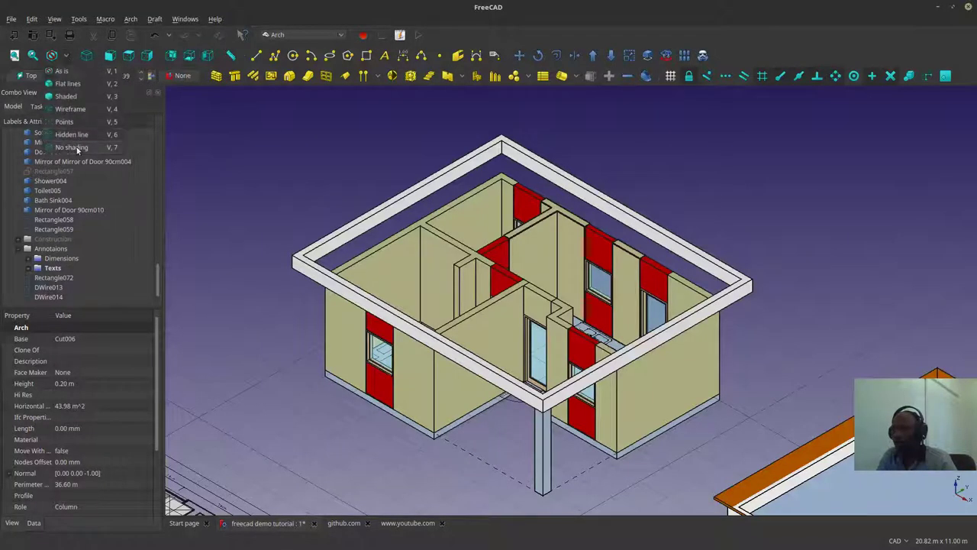
pyautogui.click(77, 149)
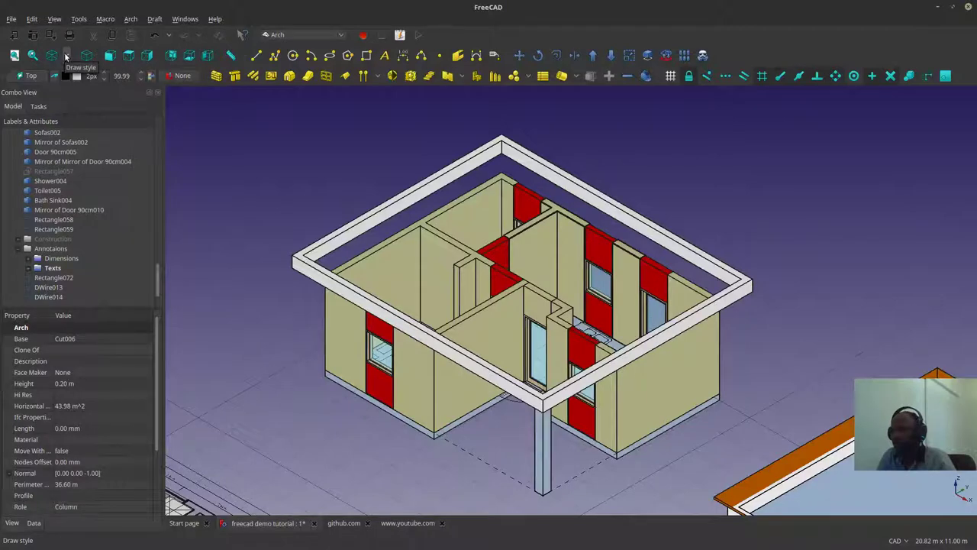
pyautogui.click(65, 56)
pyautogui.click(70, 109)
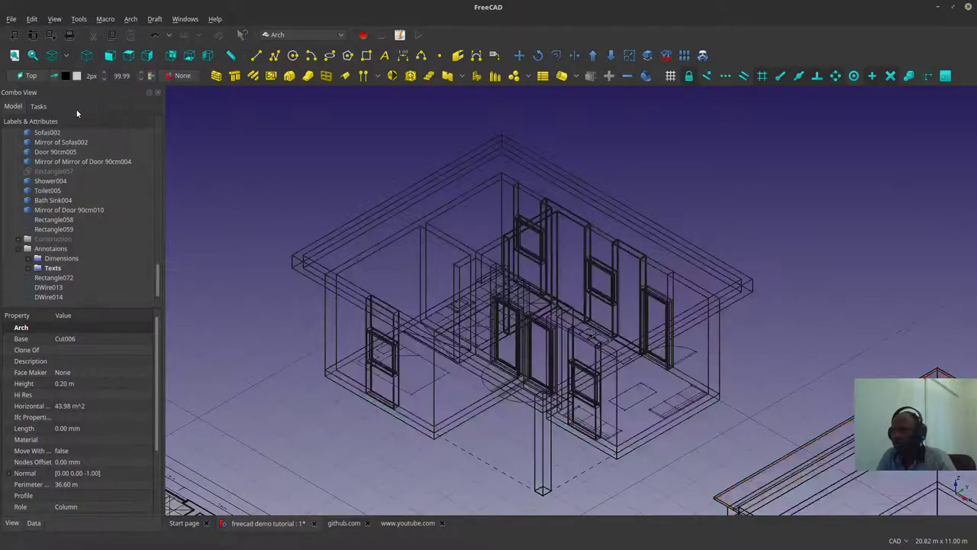
pyautogui.click(66, 56)
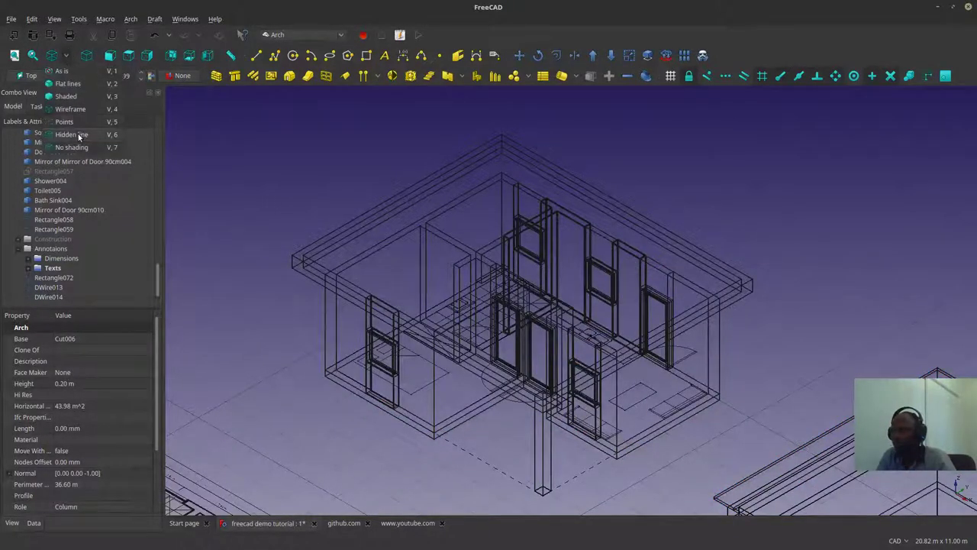
pyautogui.click(78, 134)
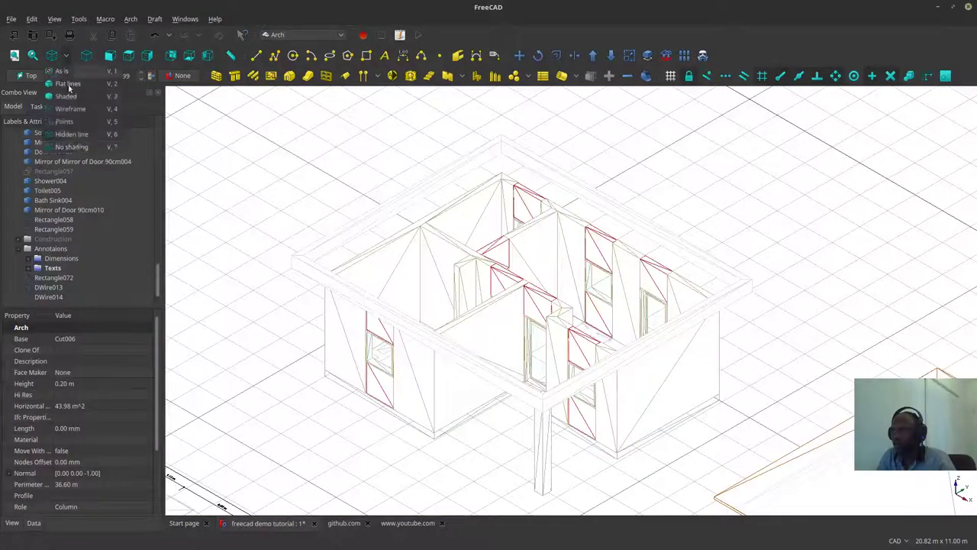
pyautogui.click(76, 145)
pyautogui.click(333, 186)
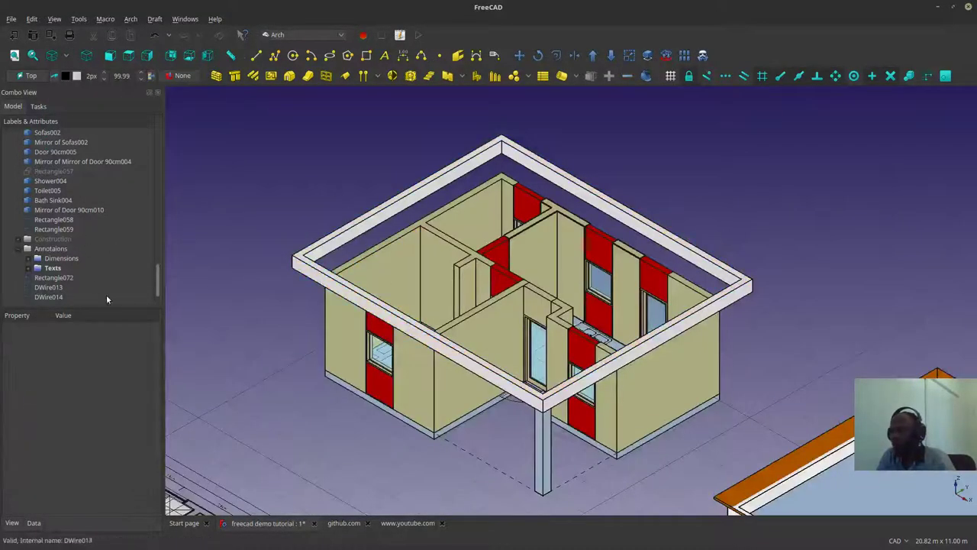
# Step: Align the working plane with the front bedroom wall's outer face on the coloured house
pyautogui.click(67, 277)
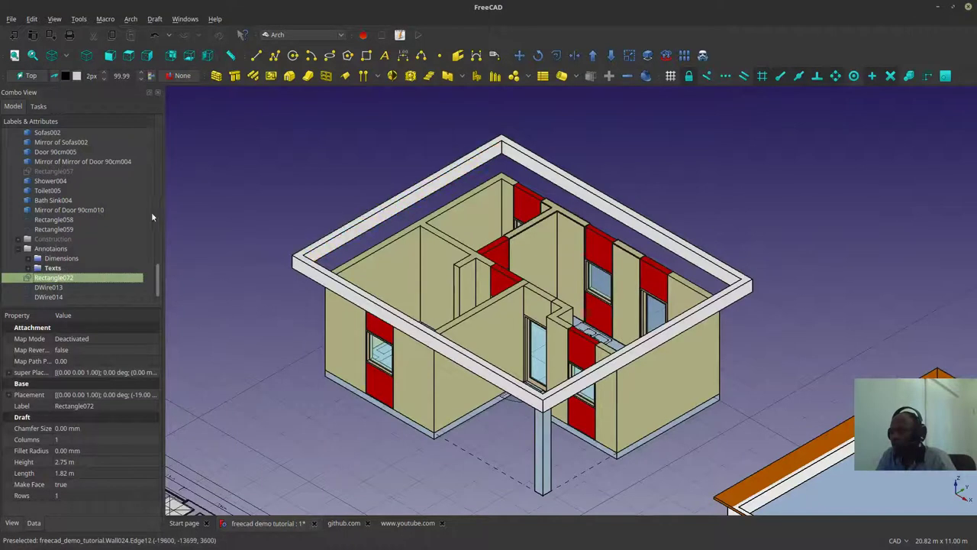
pyautogui.click(263, 187)
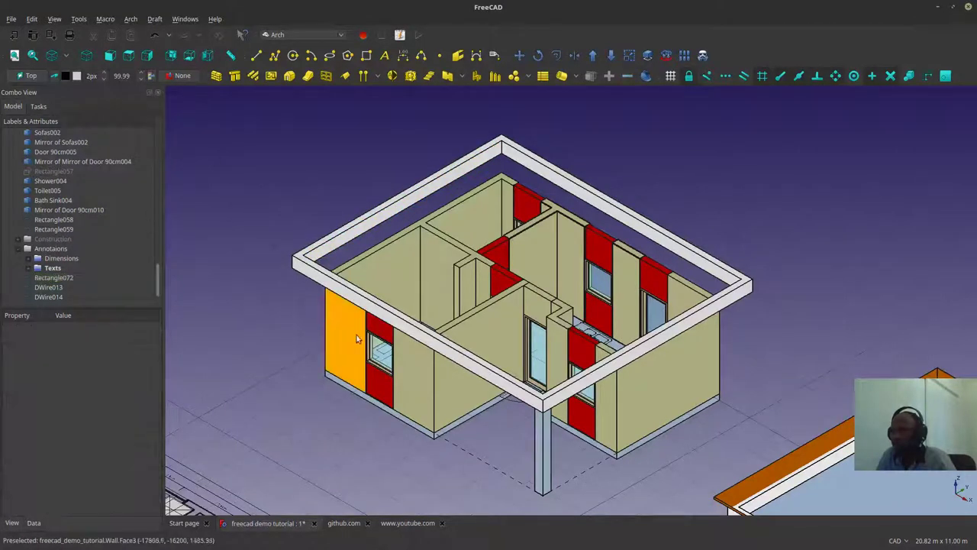
pyautogui.click(347, 324)
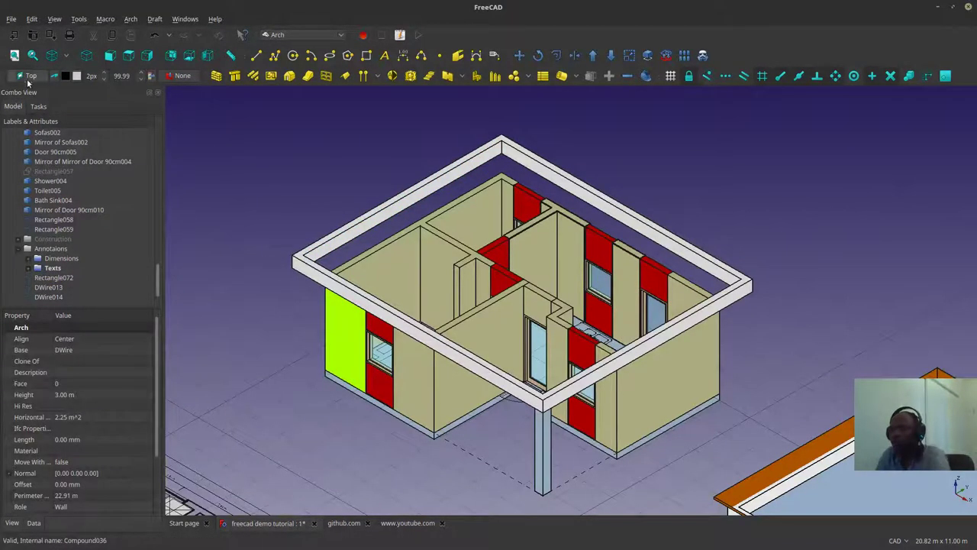
pyautogui.click(266, 206)
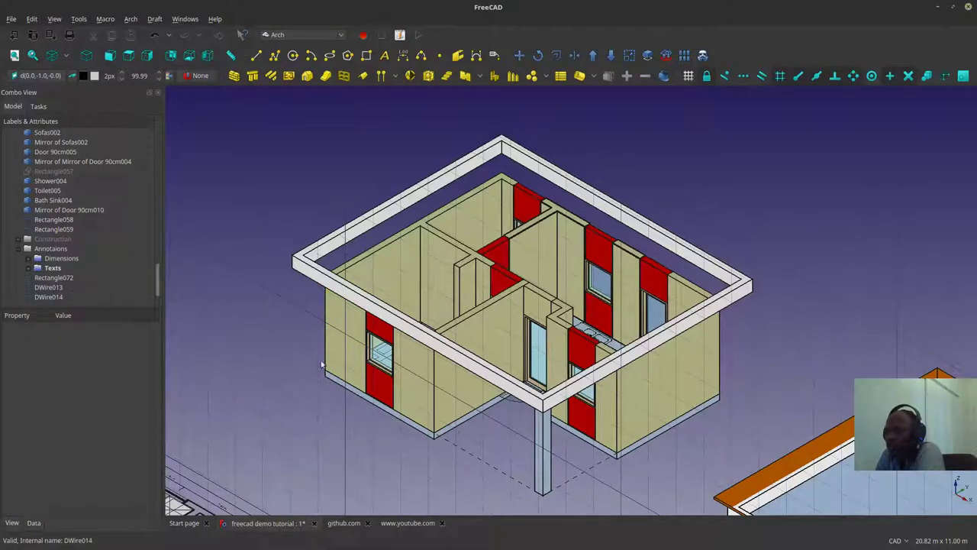
# Step: Extrude the bathroom, bedroom and kitchen-living floor shapes 3 m up to the wall tops with the Trimex tool
pyautogui.click(46, 279)
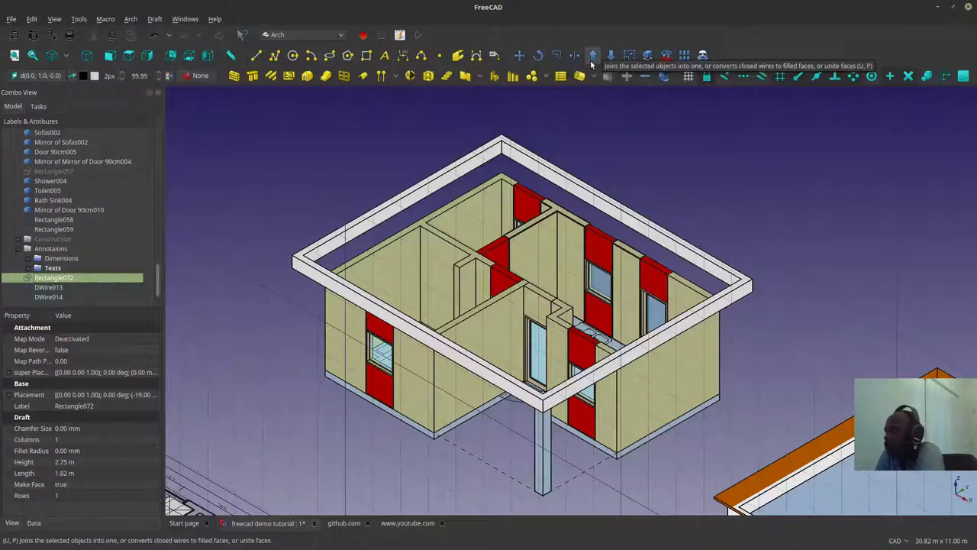
pyautogui.click(574, 55)
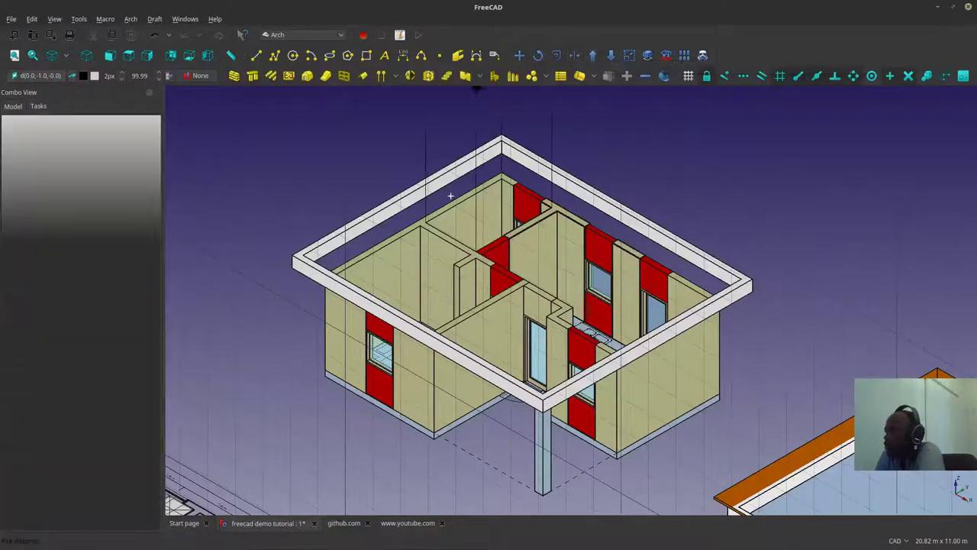
pyautogui.click(425, 227)
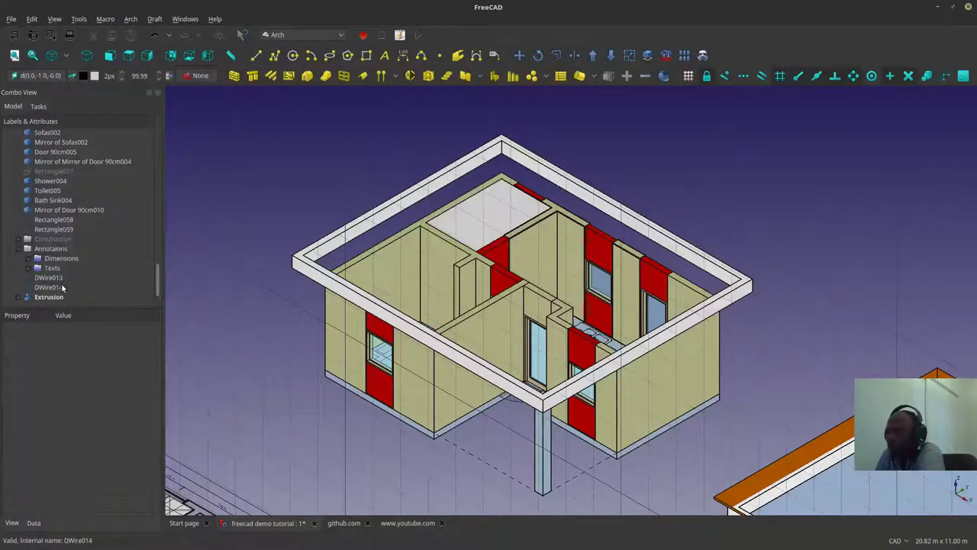
pyautogui.click(53, 287)
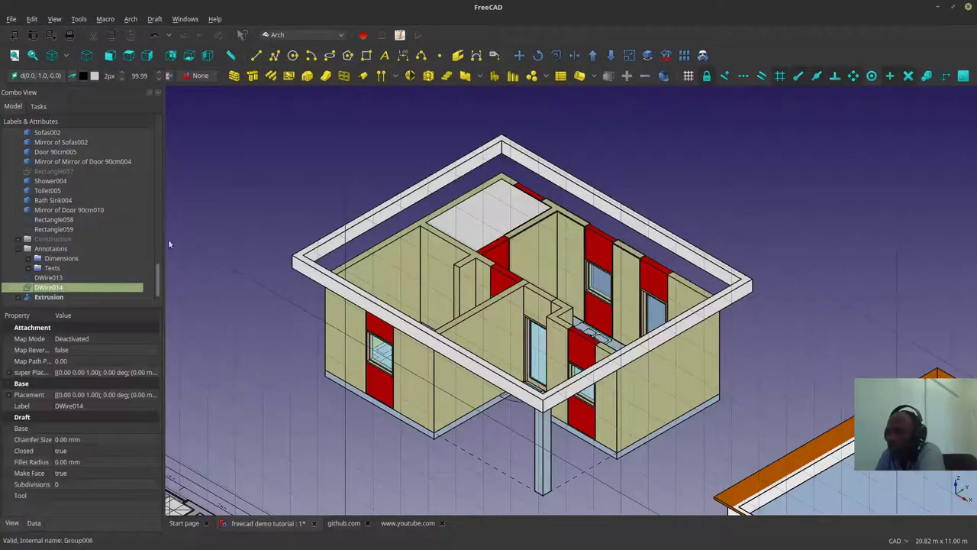
pyautogui.click(574, 55)
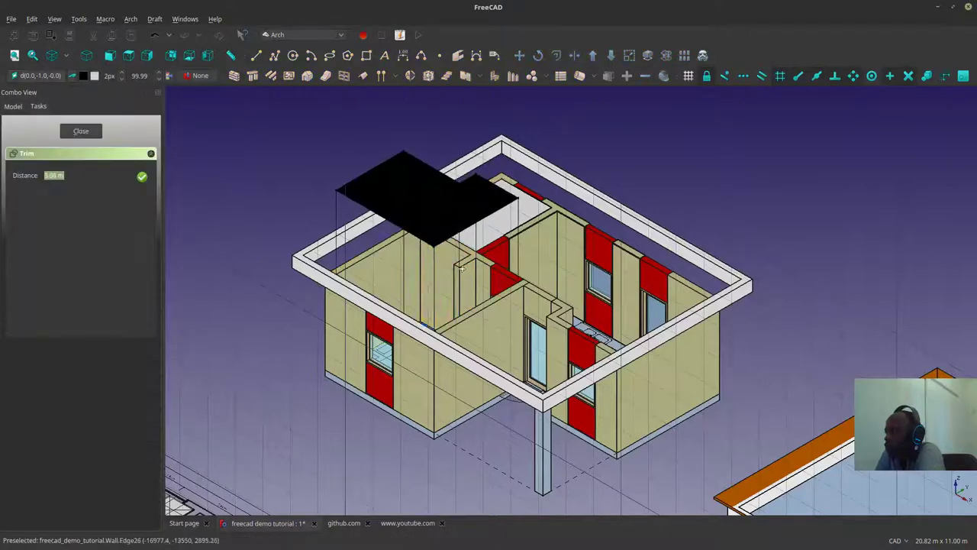
pyautogui.click(459, 271)
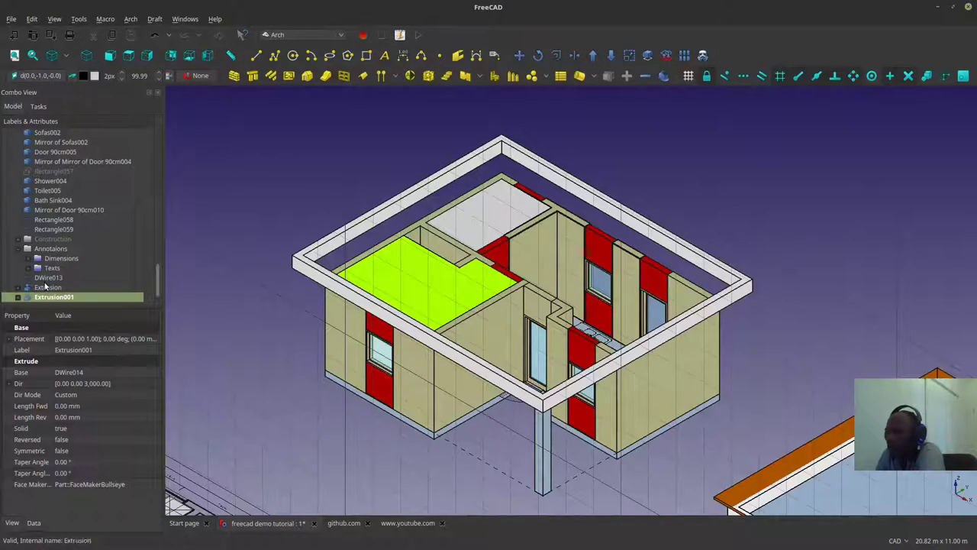
pyautogui.click(48, 277)
pyautogui.click(574, 55)
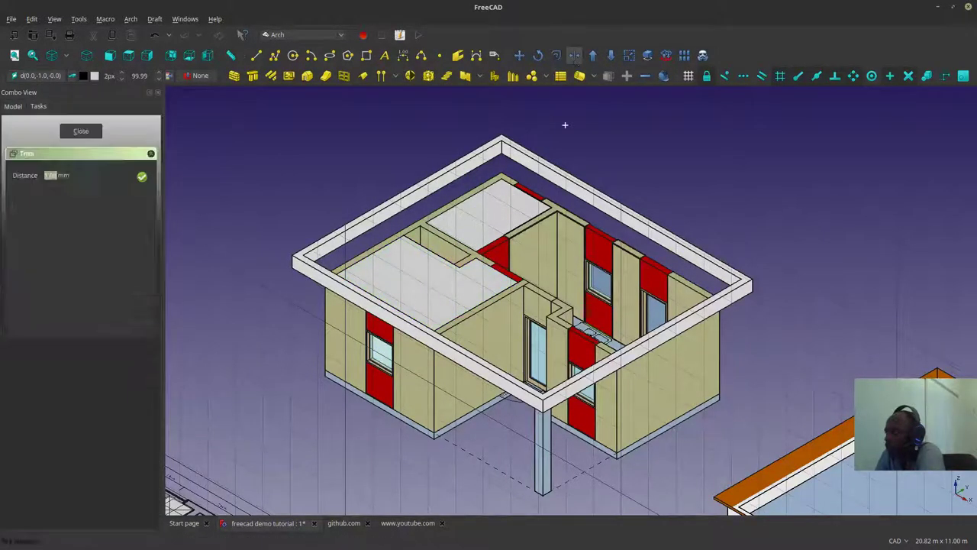
pyautogui.click(555, 319)
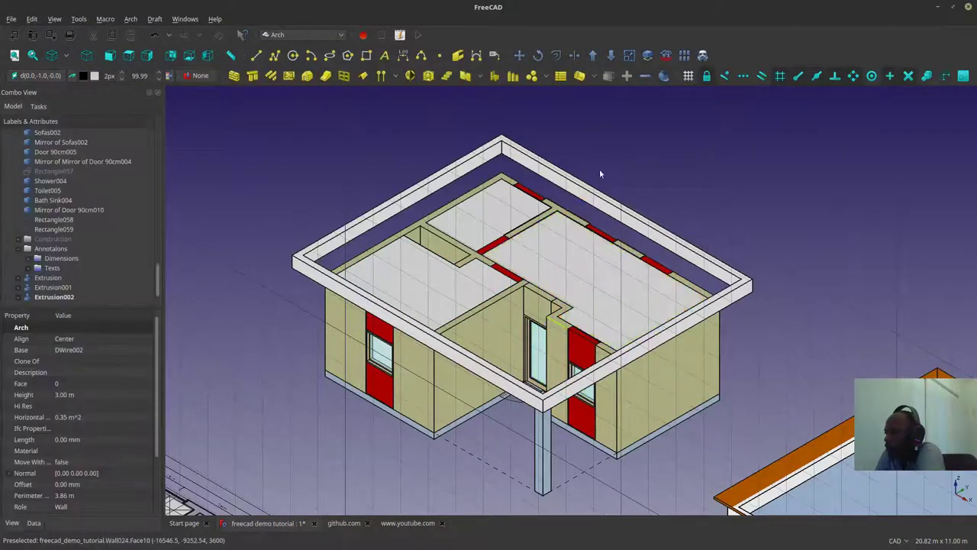
# Step: Check the three room extrusions together and set the working plane back to XY (top)
pyautogui.click(48, 278)
pyautogui.keyDown('ctrl'); pyautogui.click(52, 287); pyautogui.keyUp('ctrl')
pyautogui.keyDown('ctrl'); pyautogui.click(54, 297); pyautogui.keyUp('ctrl')
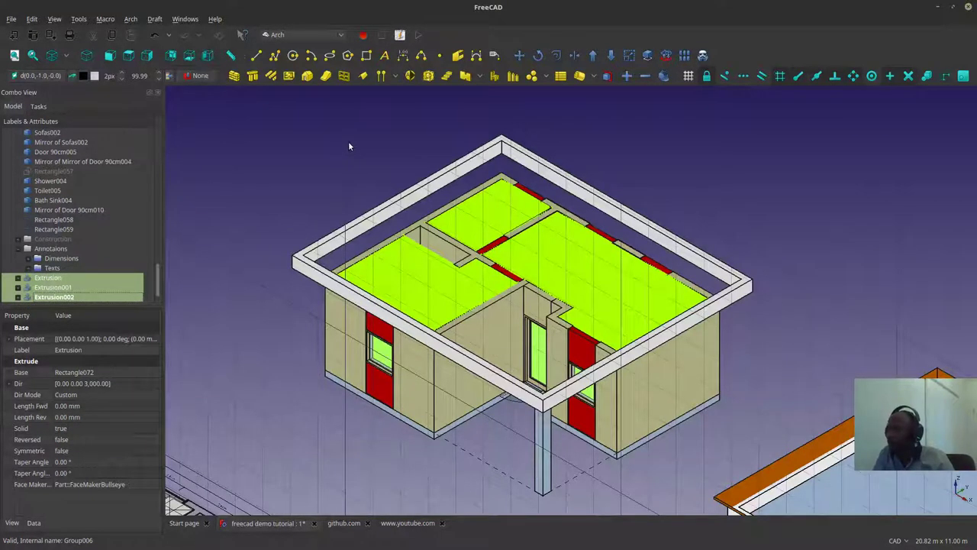
pyautogui.click(214, 207)
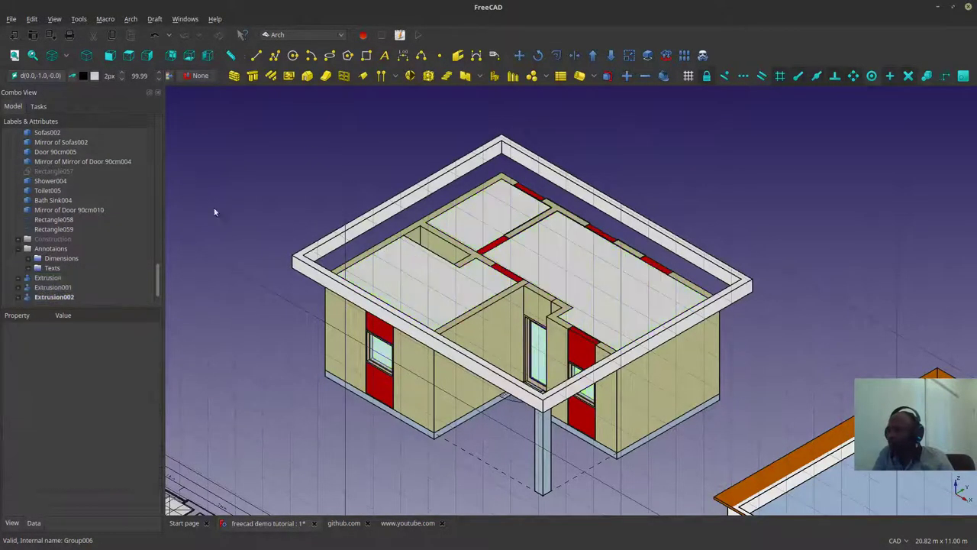
pyautogui.click(27, 77)
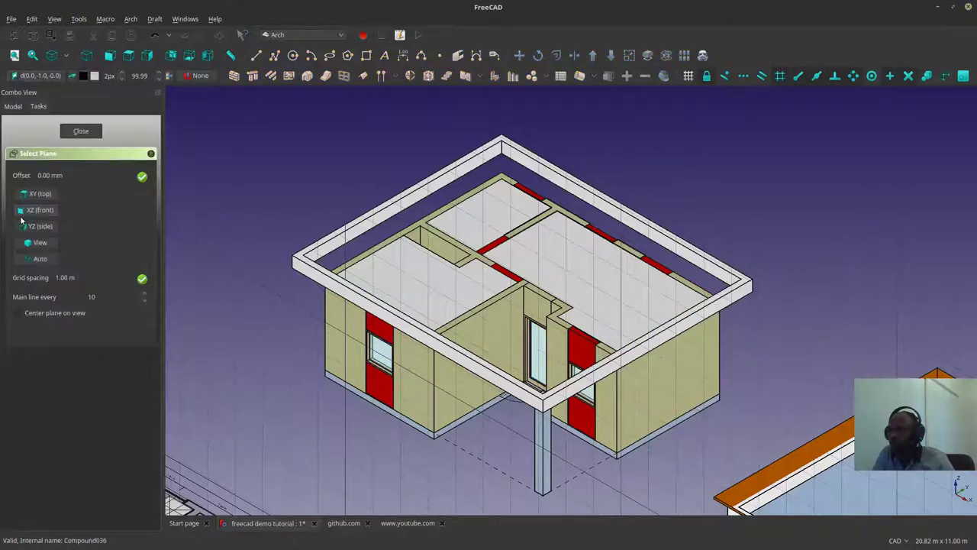
pyautogui.click(37, 196)
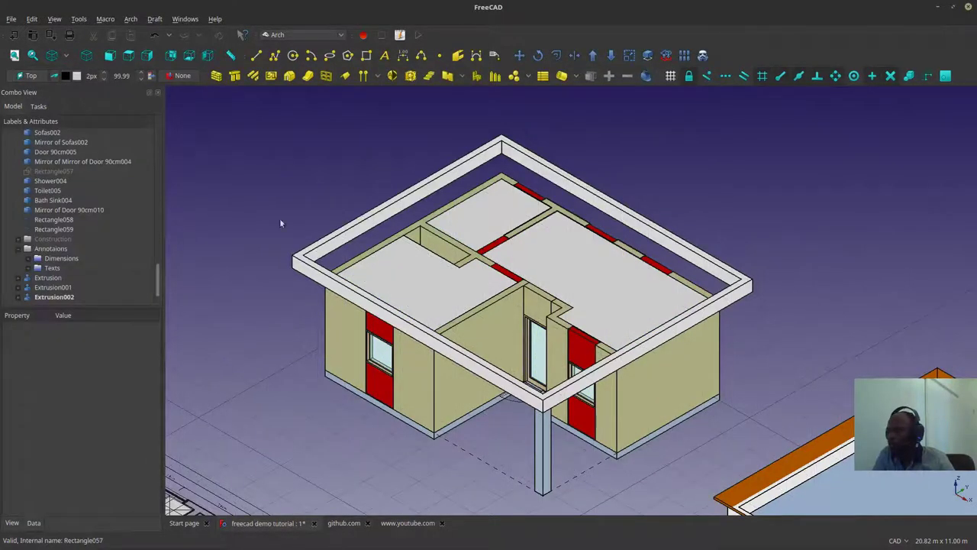
# Step: Create an Arch Space from the bedroom extrusion and inspect the bedroom's interior up close
pyautogui.scroll(-5, 280, 223)
pyautogui.scroll(2, 527, 247)
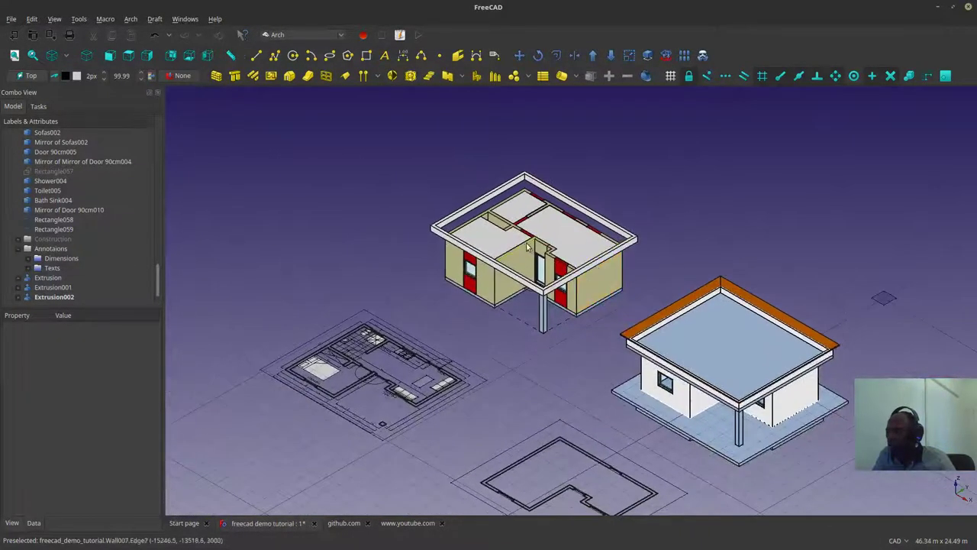
pyautogui.click(501, 237)
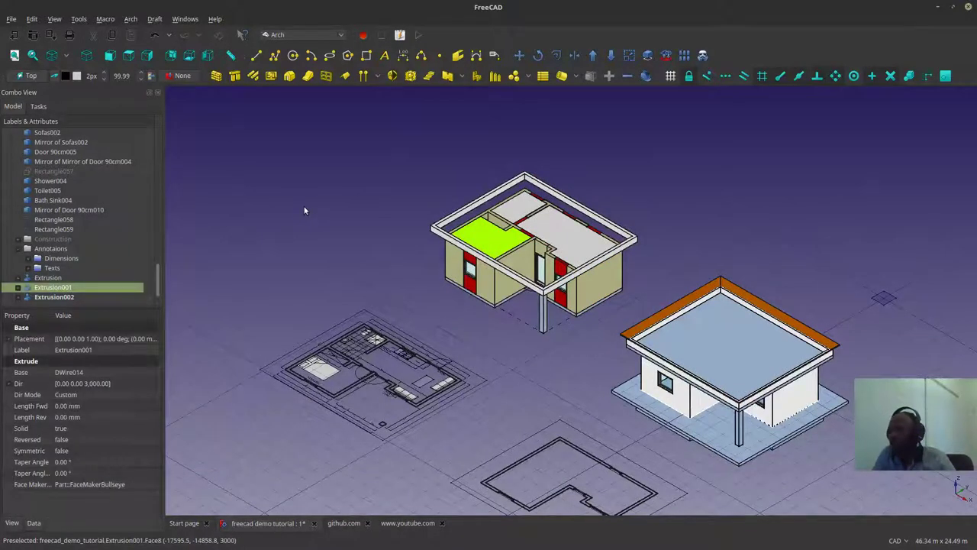
pyautogui.click(412, 78)
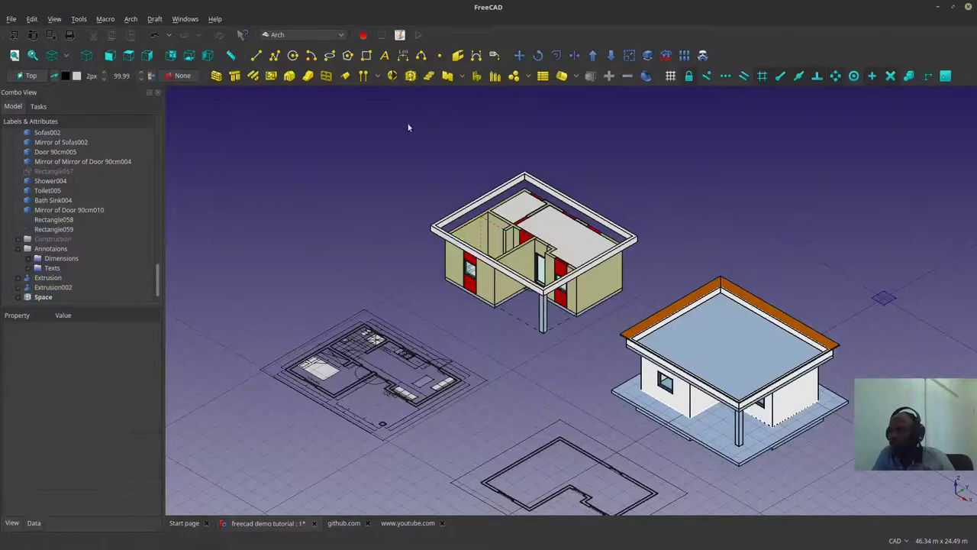
pyautogui.scroll(10, 435, 183)
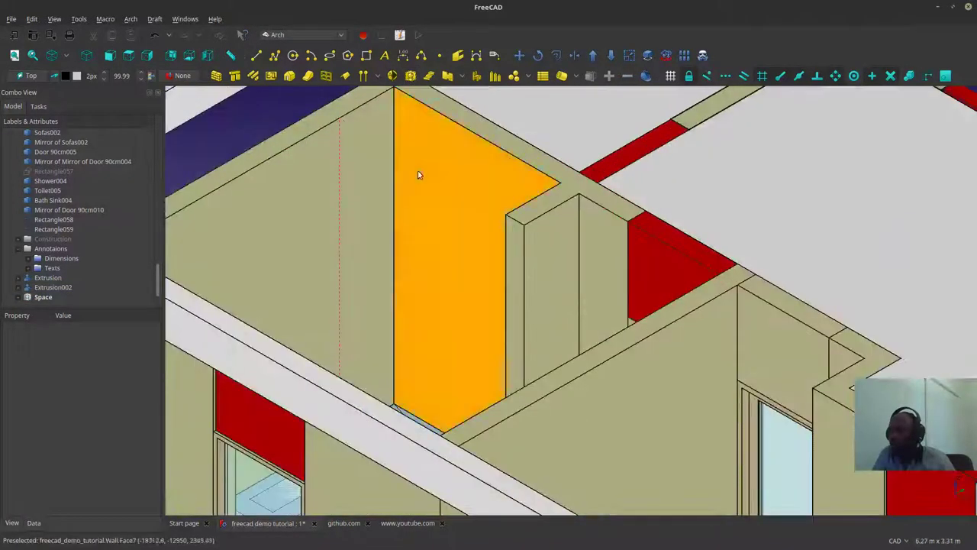
pyautogui.scroll(-10, 359, 167)
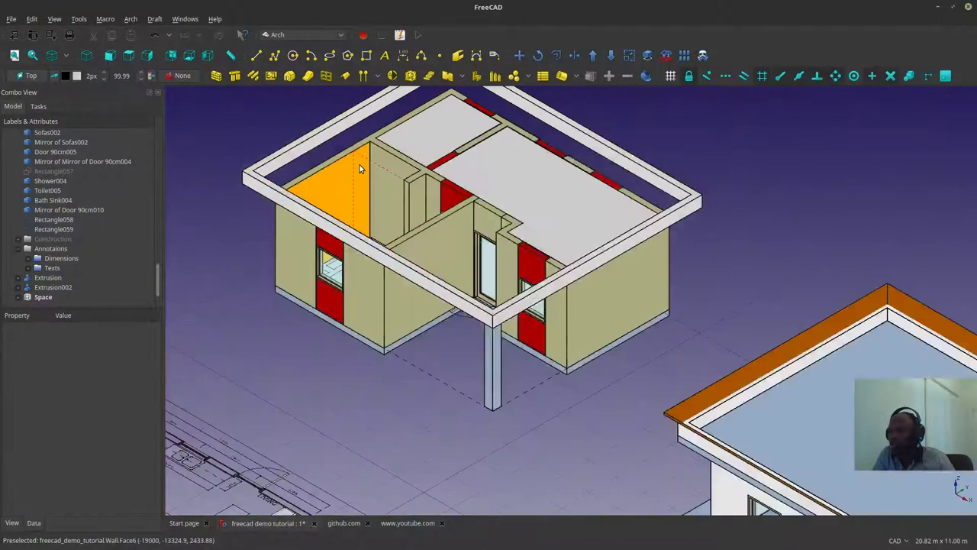
# Step: Create separate Arch Spaces from the kitchen-living extrusion and the bathroom extrusion
pyautogui.click(504, 170)
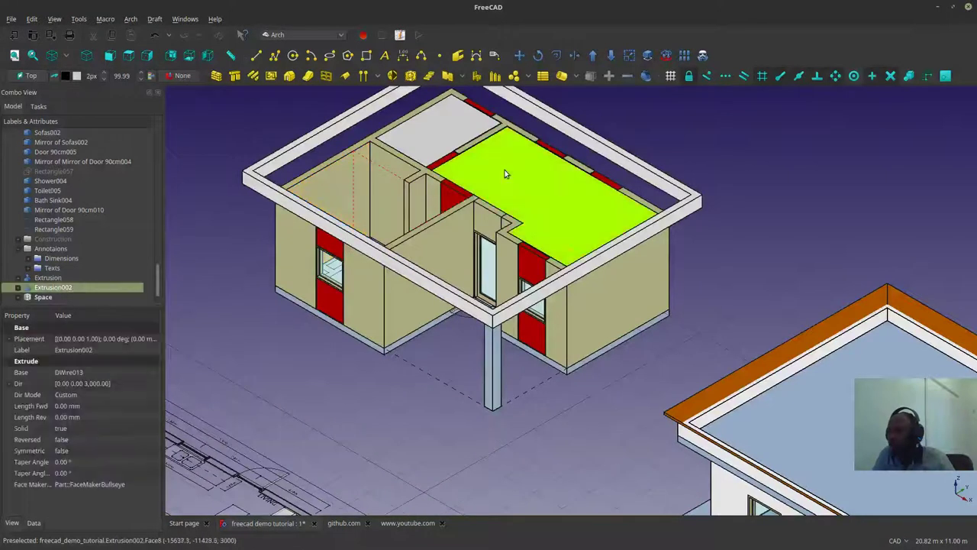
pyautogui.click(411, 75)
pyautogui.click(454, 134)
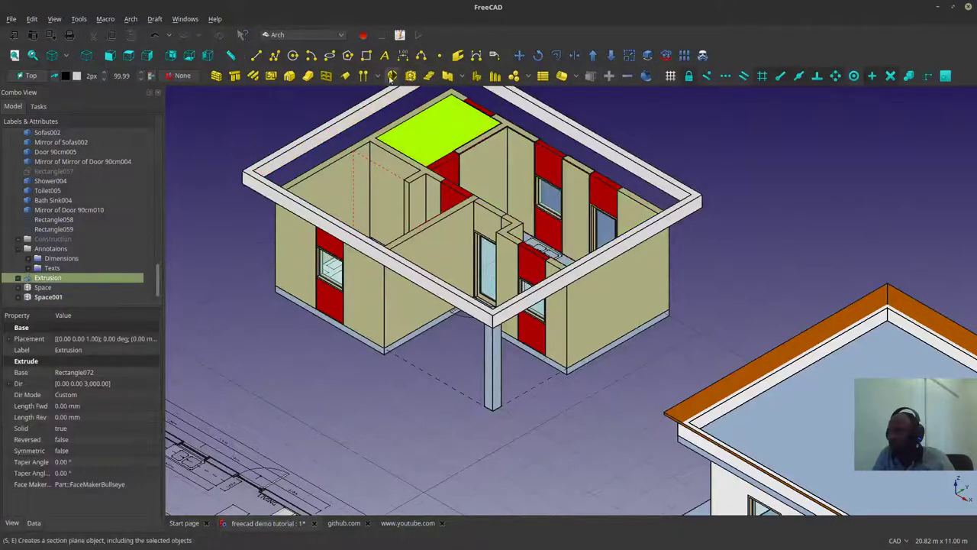
pyautogui.click(411, 75)
pyautogui.scroll(-5, 357, 306)
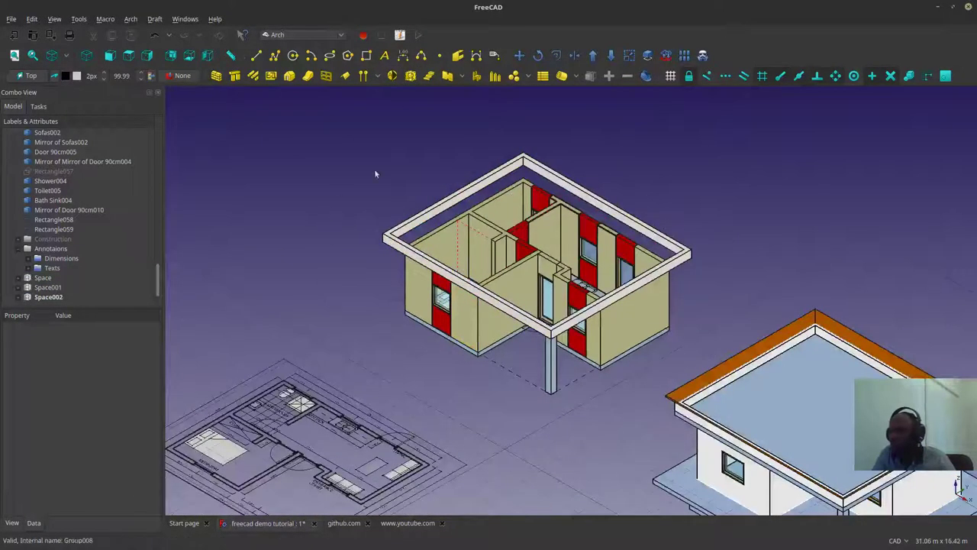
# Step: Switch the navigation style to Blender and view the coloured house from above to read the room area labels
pyautogui.rightClick(375, 184)
pyautogui.moveTo(412, 280)
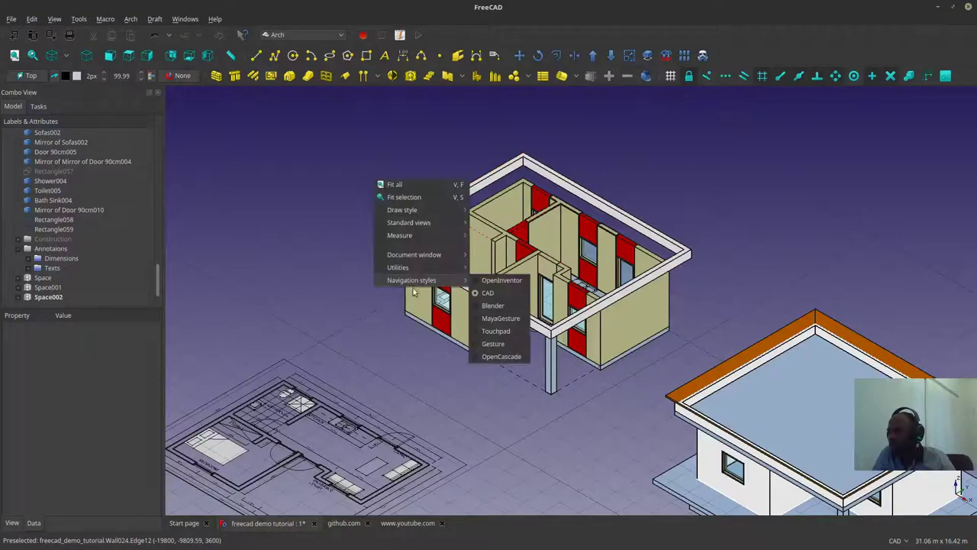
pyautogui.click(501, 306)
pyautogui.moveTo(389, 267); pyautogui.dragTo(455, 372, button='middle')
pyautogui.scroll(3, 472, 187)
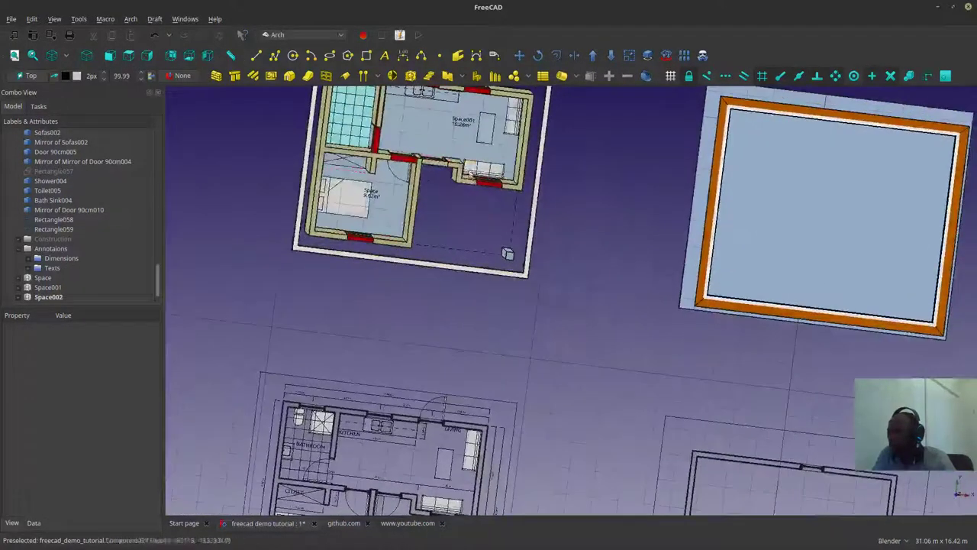
pyautogui.keyDown('shift'); pyautogui.moveTo(439, 142); pyautogui.dragTo(455, 263, button='middle'); pyautogui.keyUp('shift')
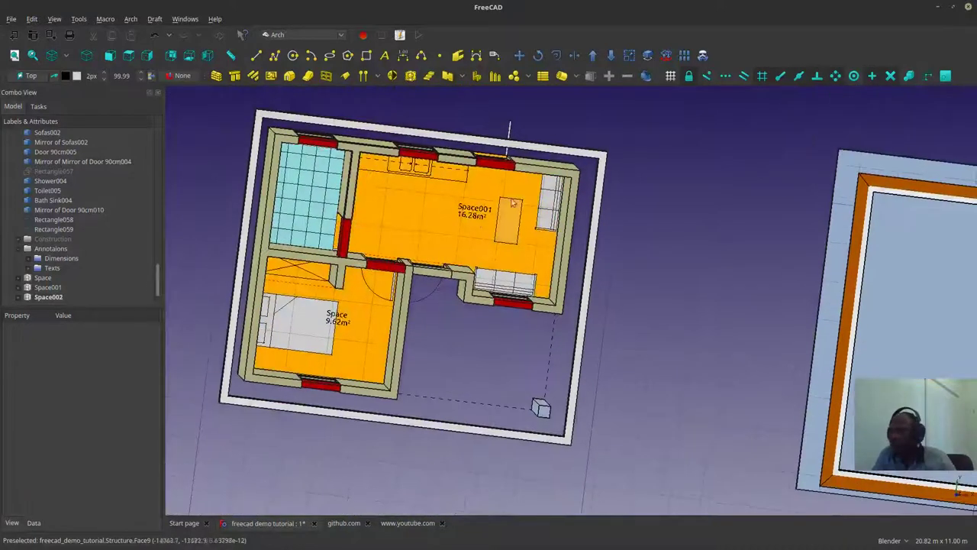
# Step: Examine the area labels of the kitchen-living, bedroom and bathroom spaces in the coloured house up close
pyautogui.moveTo(489, 200); pyautogui.dragTo(450, 206, button='middle')
pyautogui.scroll(4, 448, 203)
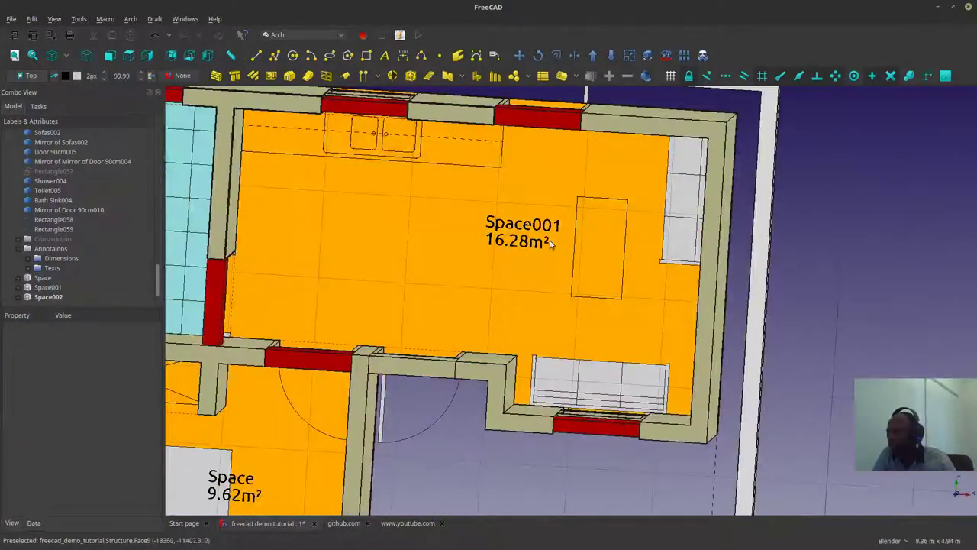
pyautogui.scroll(-3, 465, 340)
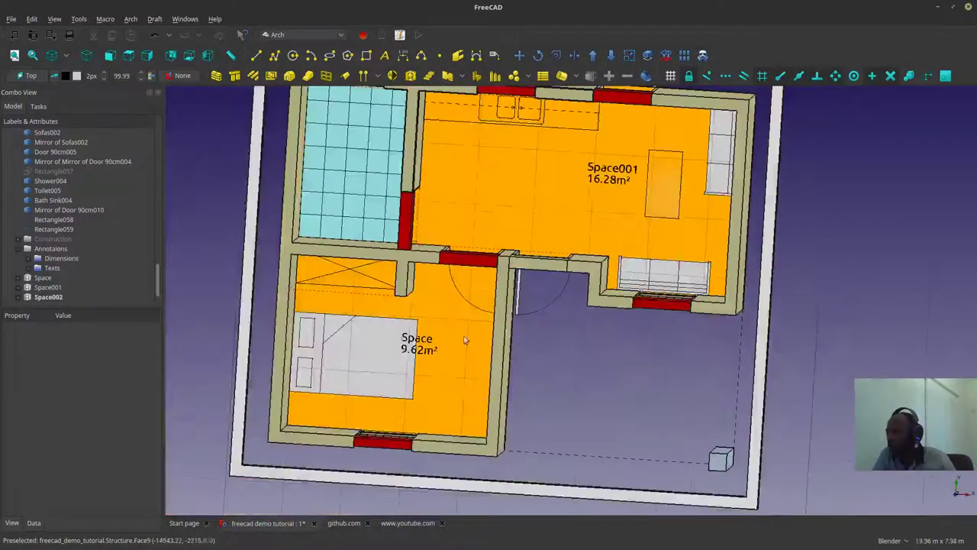
pyautogui.scroll(-5, 465, 340)
pyautogui.moveTo(465, 340); pyautogui.dragTo(479, 255, button='middle')
pyautogui.scroll(4, 479, 256)
pyautogui.moveTo(329, 244); pyautogui.dragTo(401, 238, button='middle')
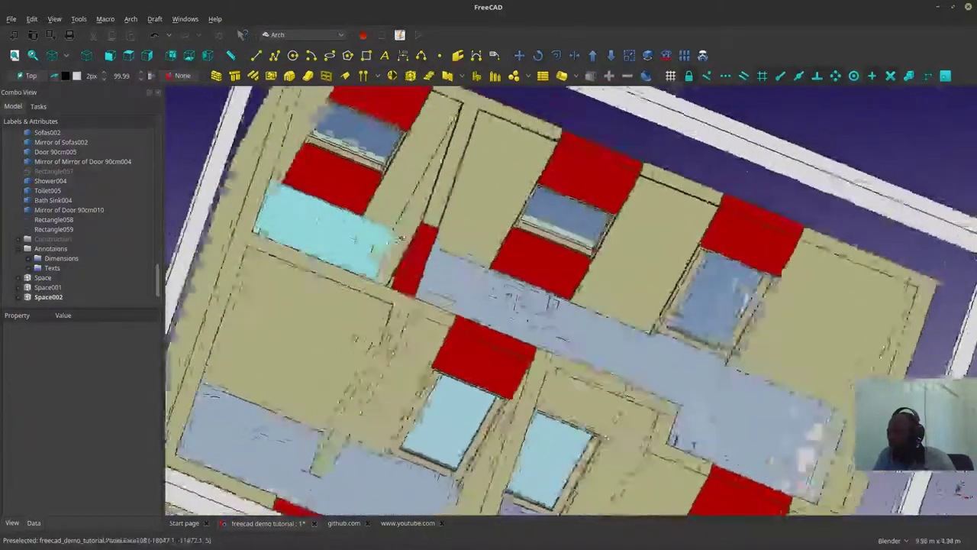
pyautogui.scroll(4, 403, 238)
pyautogui.click(402, 265)
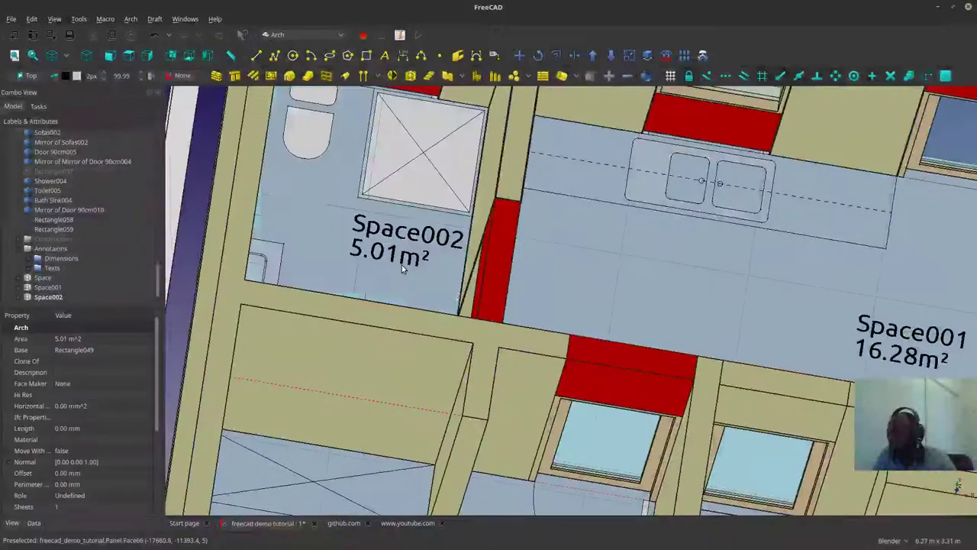
pyautogui.scroll(-4, 402, 264)
pyautogui.moveTo(403, 264); pyautogui.dragTo(390, 226, button='middle')
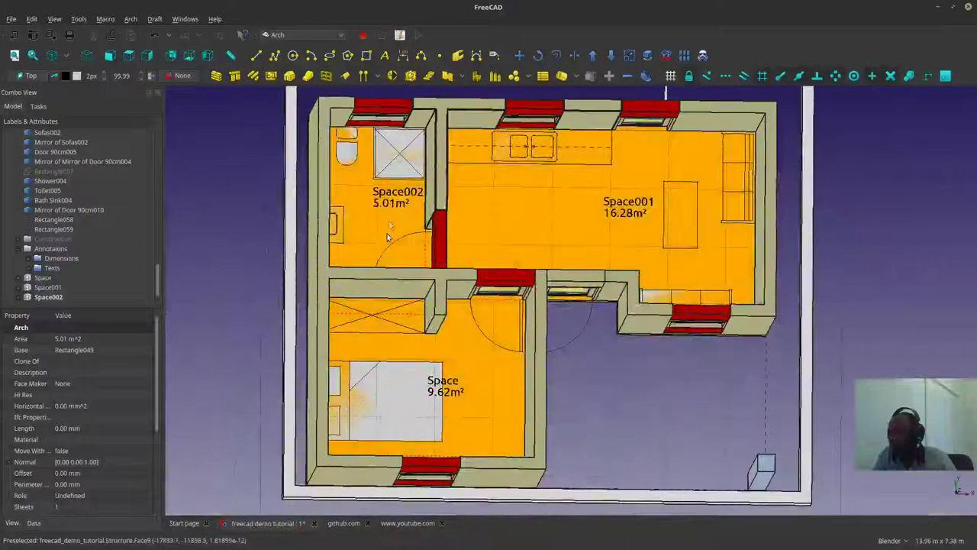
pyautogui.scroll(3, 445, 228)
pyautogui.scroll(-3, 445, 228)
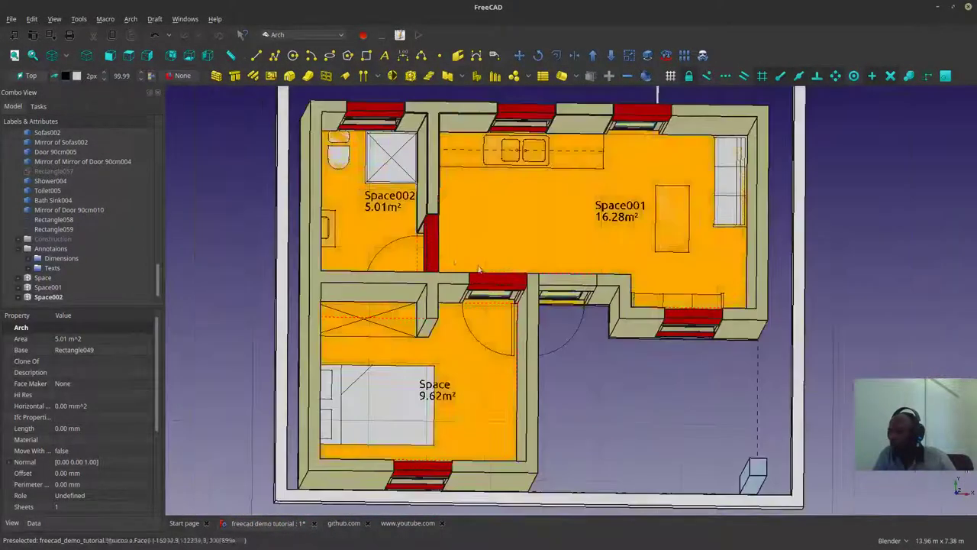
pyautogui.scroll(-2, 480, 269)
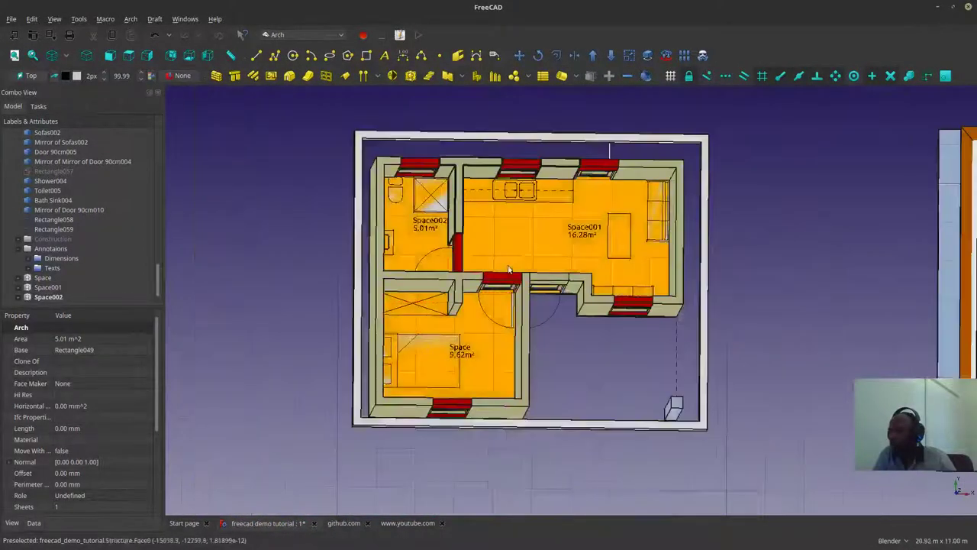
# Step: Show the coloured house in top view with the Wireframe display style and check its room area labels
pyautogui.click(132, 58)
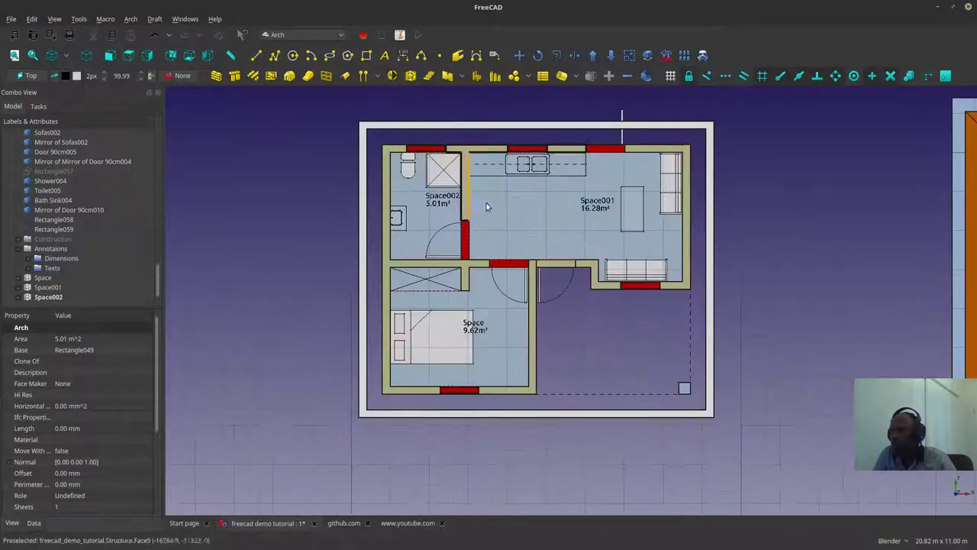
pyautogui.click(66, 55)
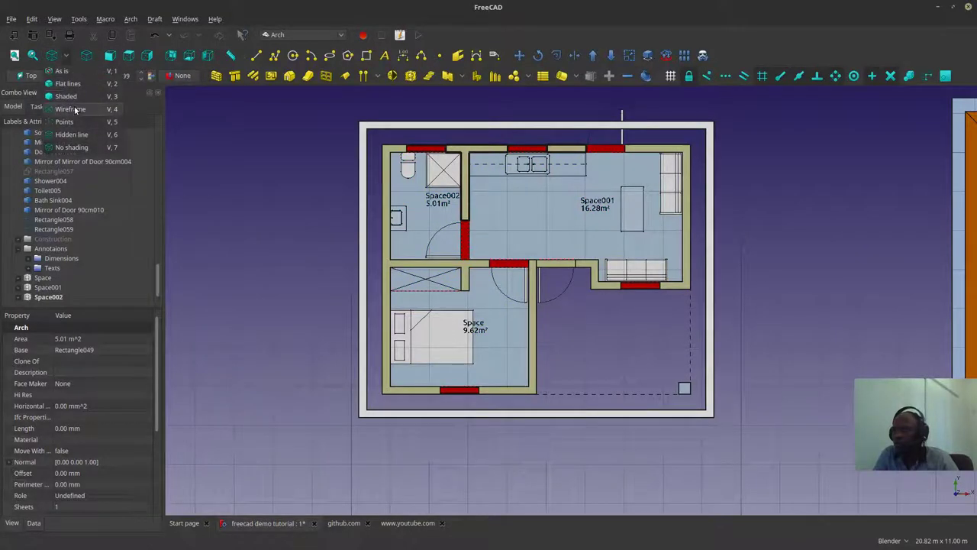
pyautogui.click(70, 110)
pyautogui.scroll(4, 431, 187)
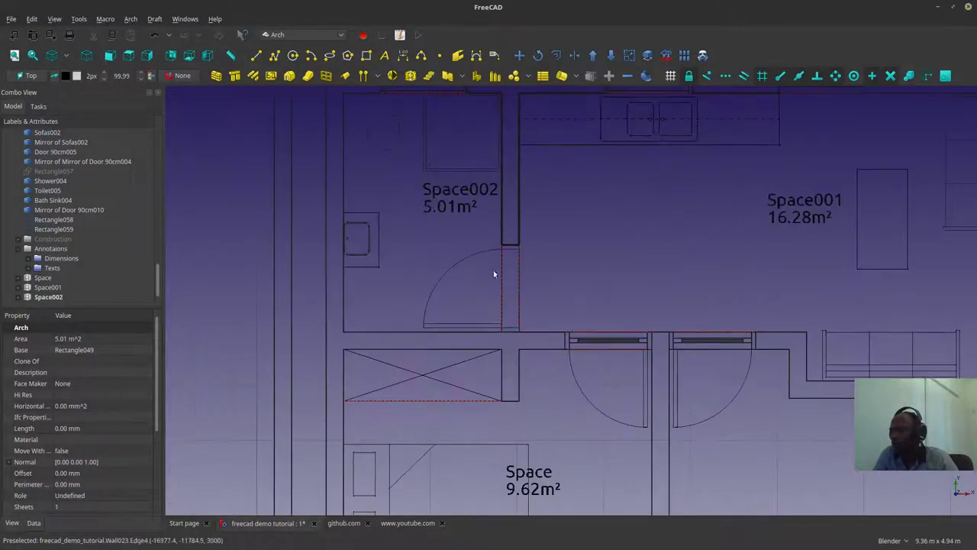
pyautogui.scroll(-6, 493, 274)
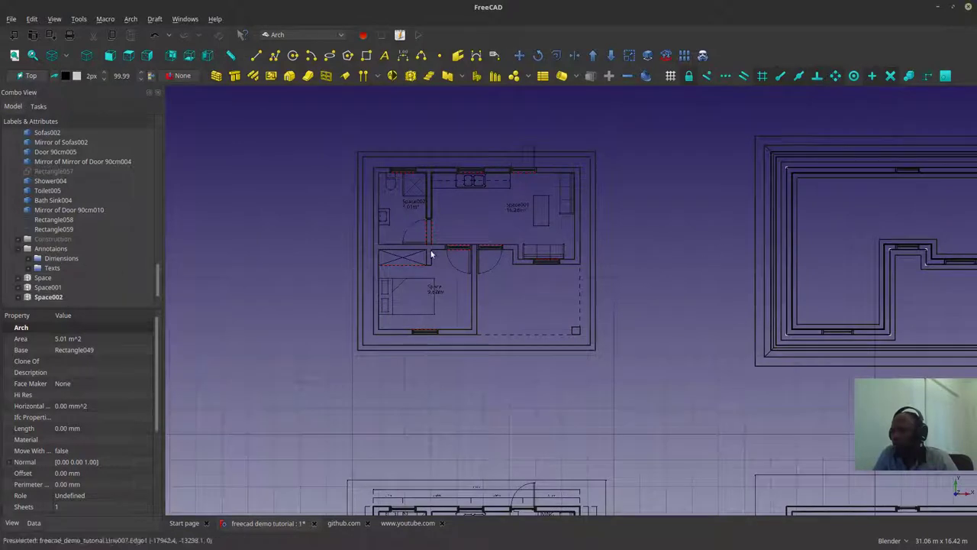
pyautogui.scroll(5, 435, 294)
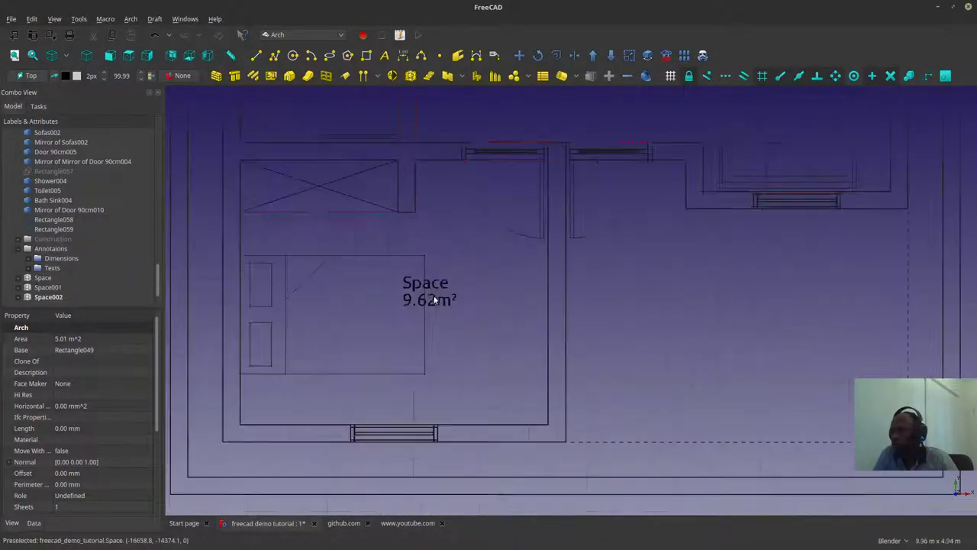
# Step: Try a label line spacing of 3.00 on the bedroom space and restore it to 1.00
pyautogui.click(49, 279)
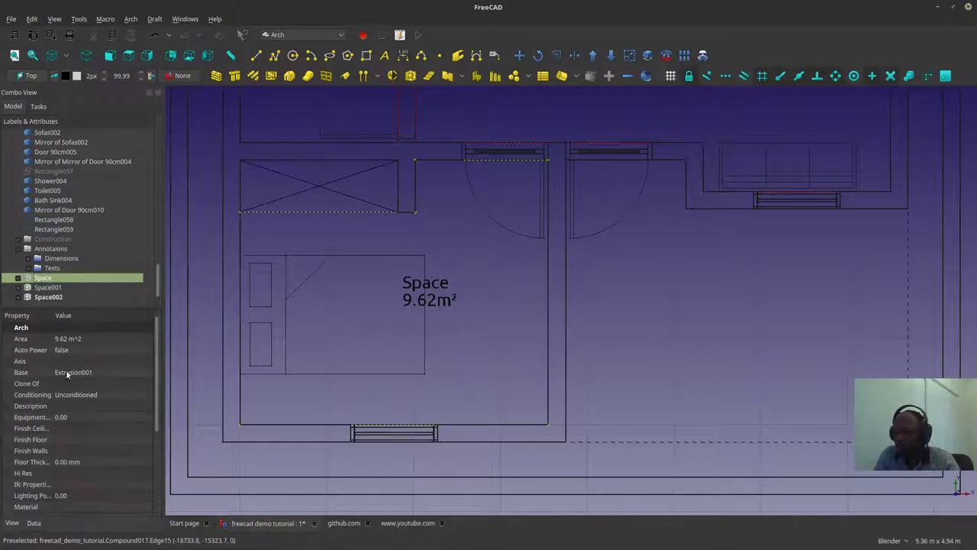
pyautogui.click(12, 522)
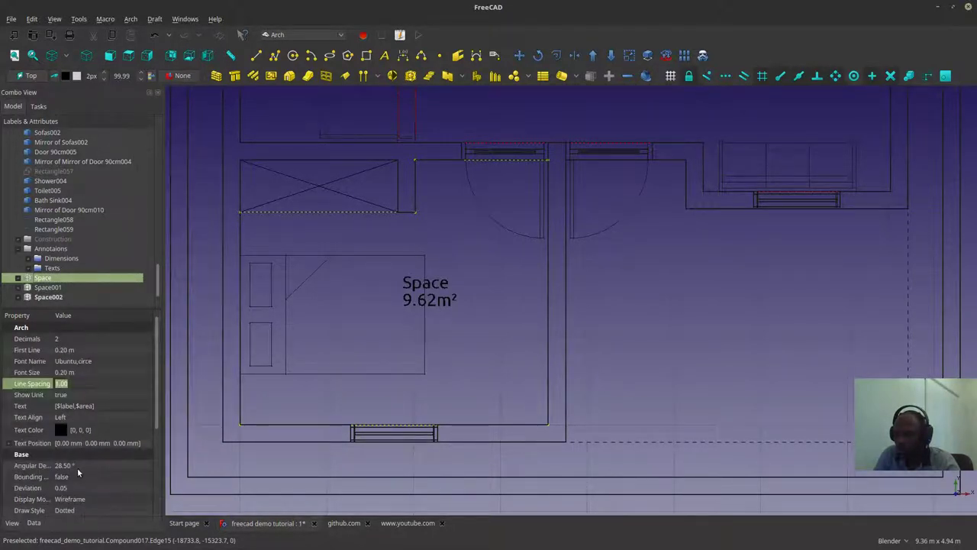
pyautogui.scroll(-5, 81, 495)
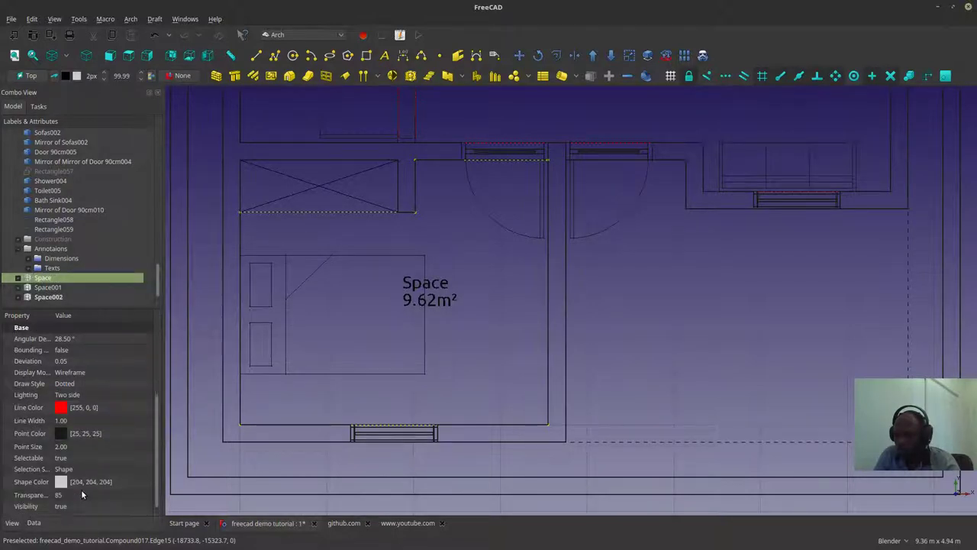
pyautogui.scroll(3, 81, 478)
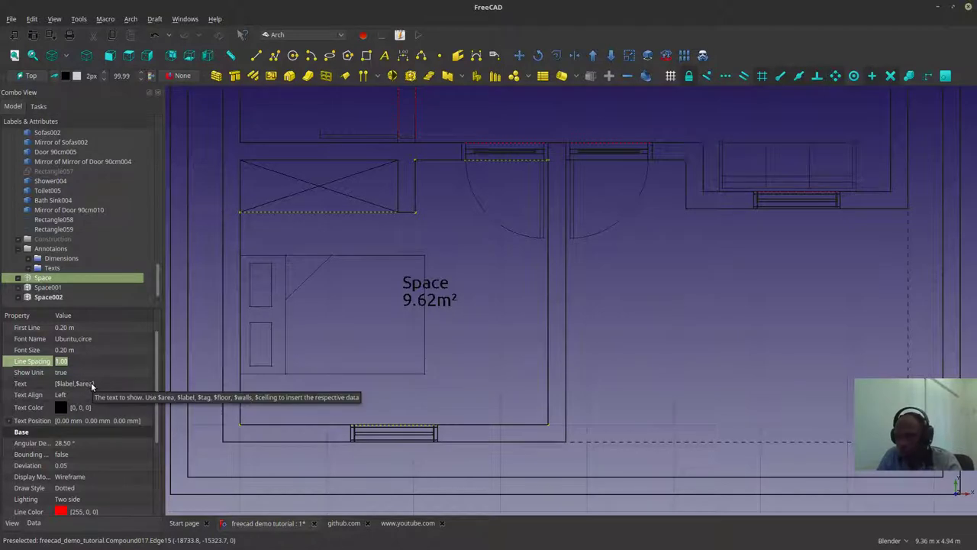
pyautogui.scroll(2, 94, 365)
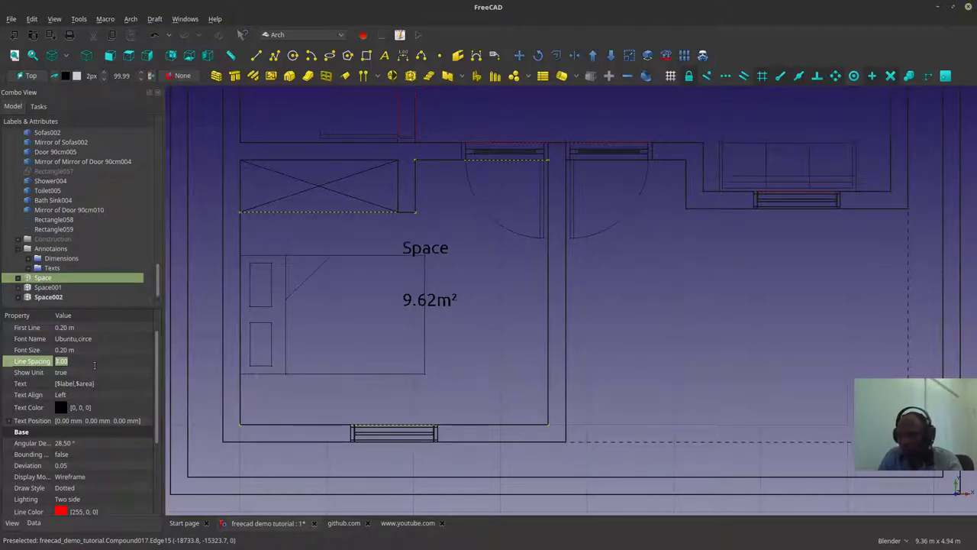
pyautogui.scroll(-1, 95, 365)
pyautogui.scroll(-2, 94, 365)
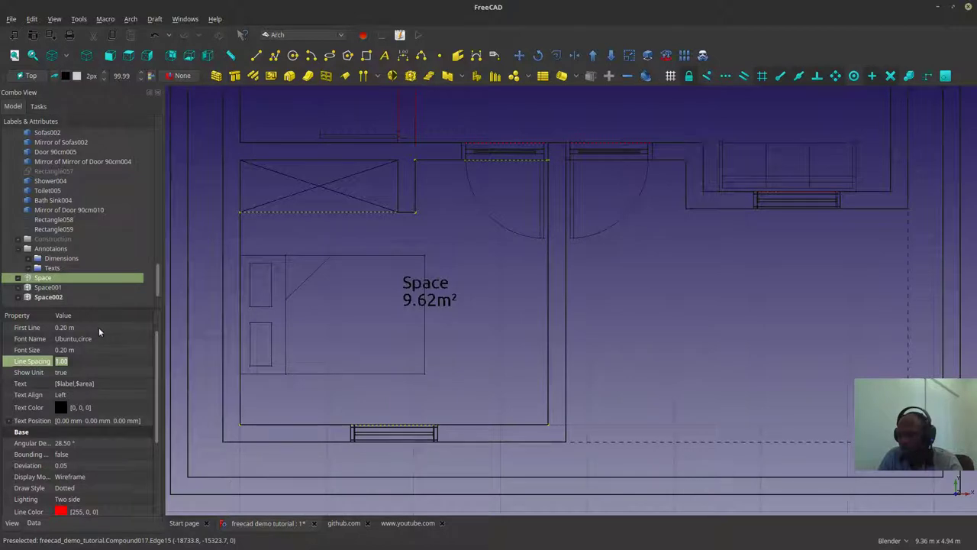
# Step: Rename the bedroom space's label to BEDROOM in its data properties
pyautogui.click(34, 523)
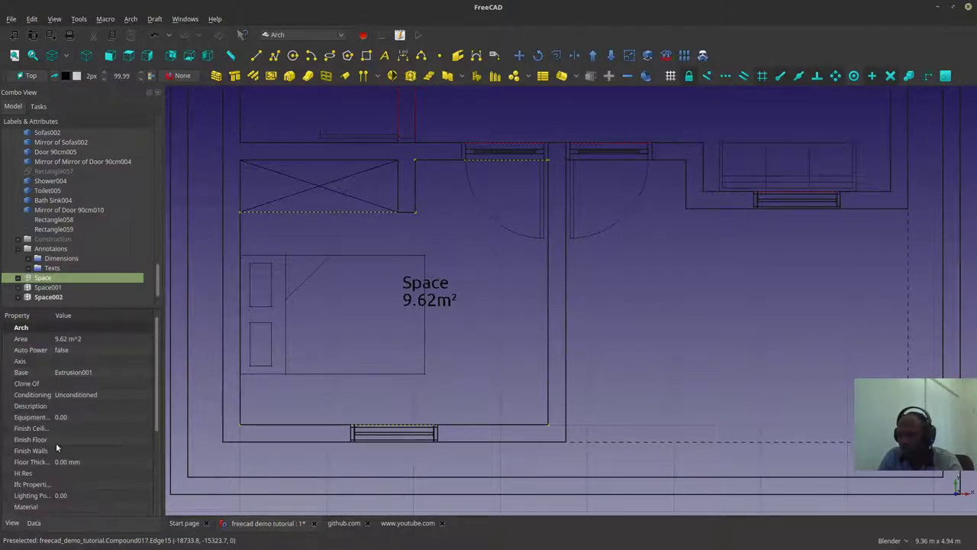
pyautogui.scroll(-3, 117, 336)
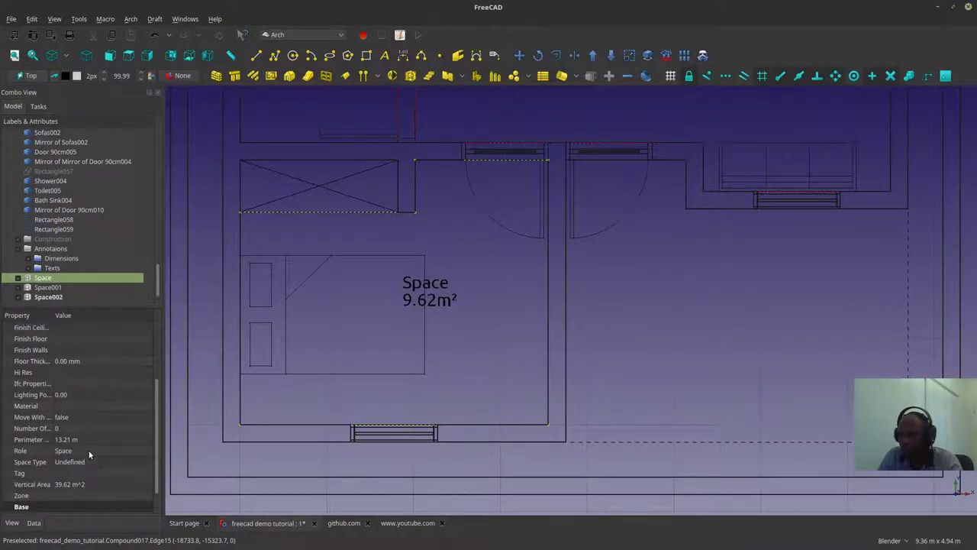
pyautogui.scroll(-1, 90, 467)
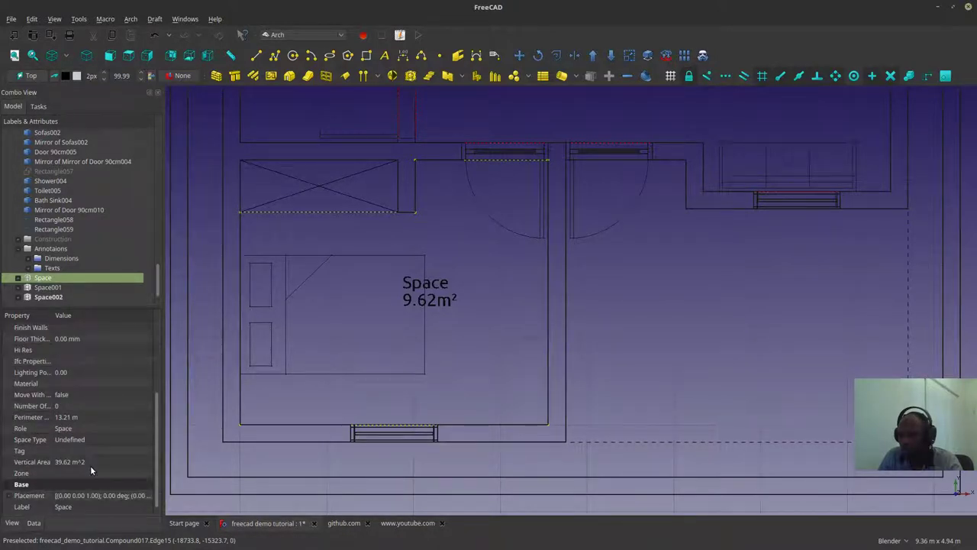
pyautogui.click(82, 509)
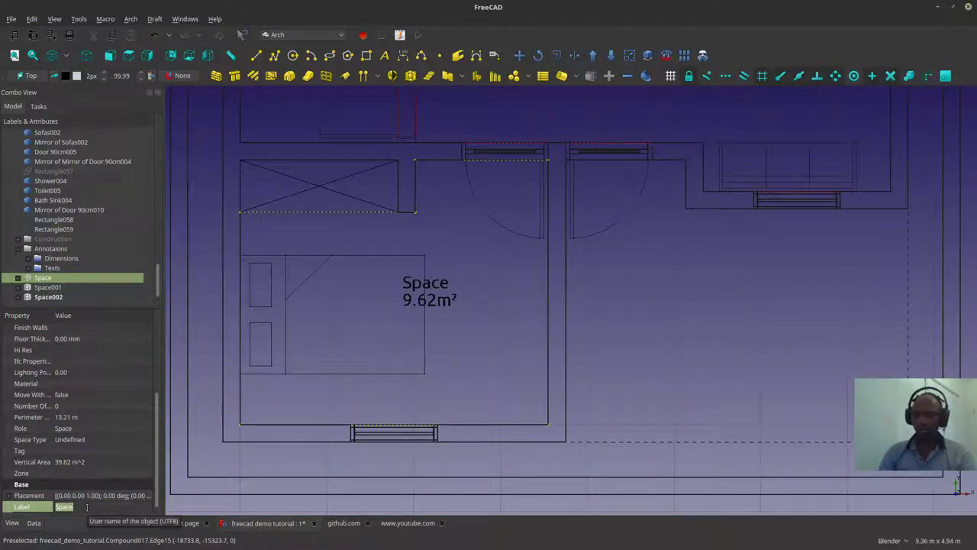
pyautogui.write('BED')
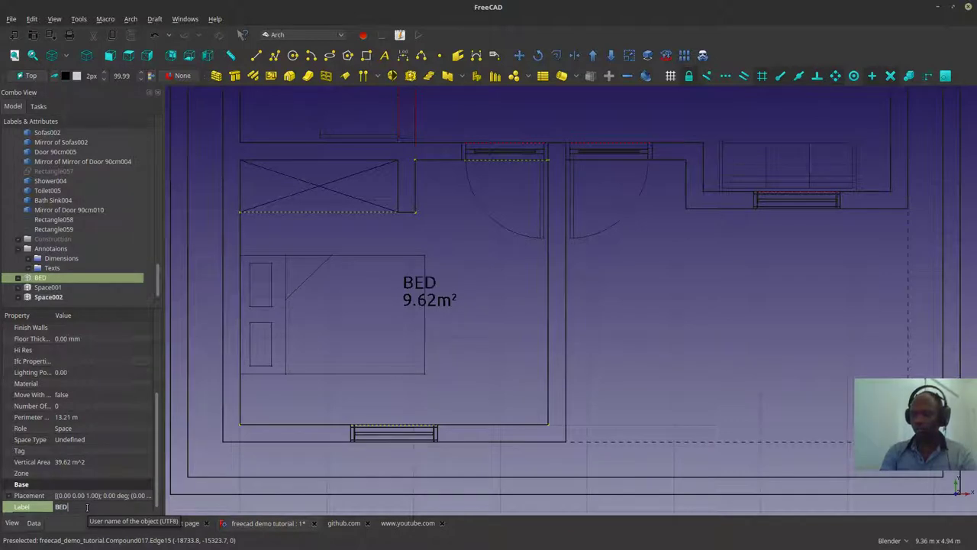
pyautogui.write('ROOM')
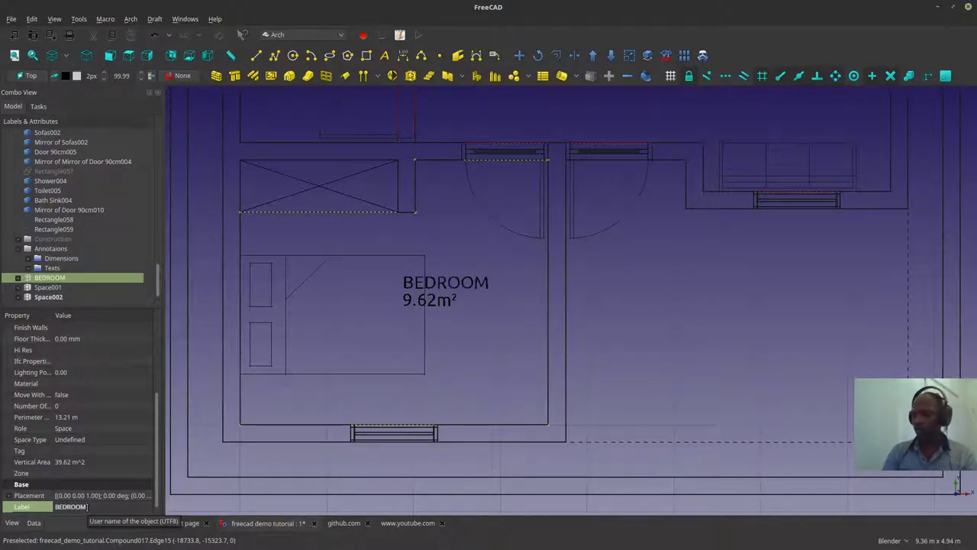
pyautogui.press('Return')
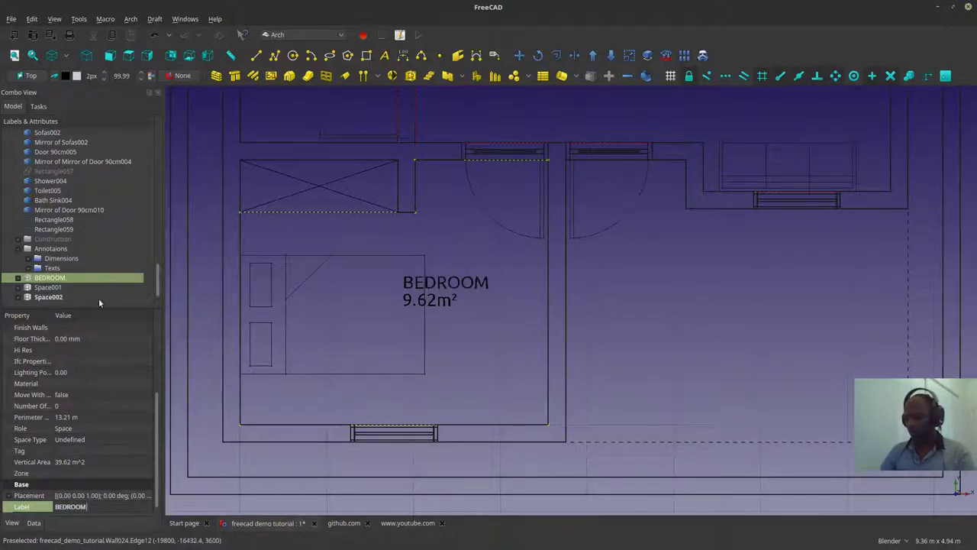
# Step: Try to rename the kitchen-living space, starting its new label with L
pyautogui.click(52, 288)
pyautogui.scroll(-5, 434, 313)
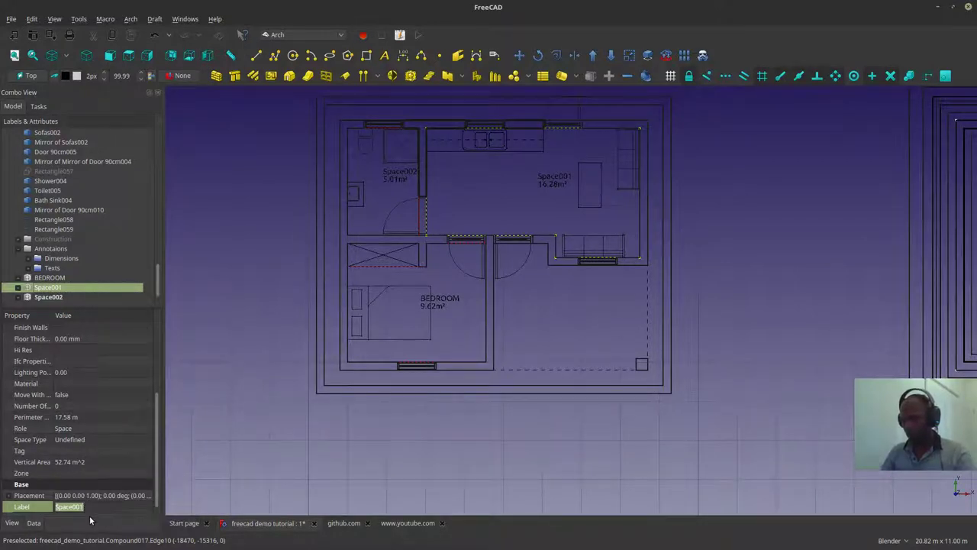
pyautogui.write('L')
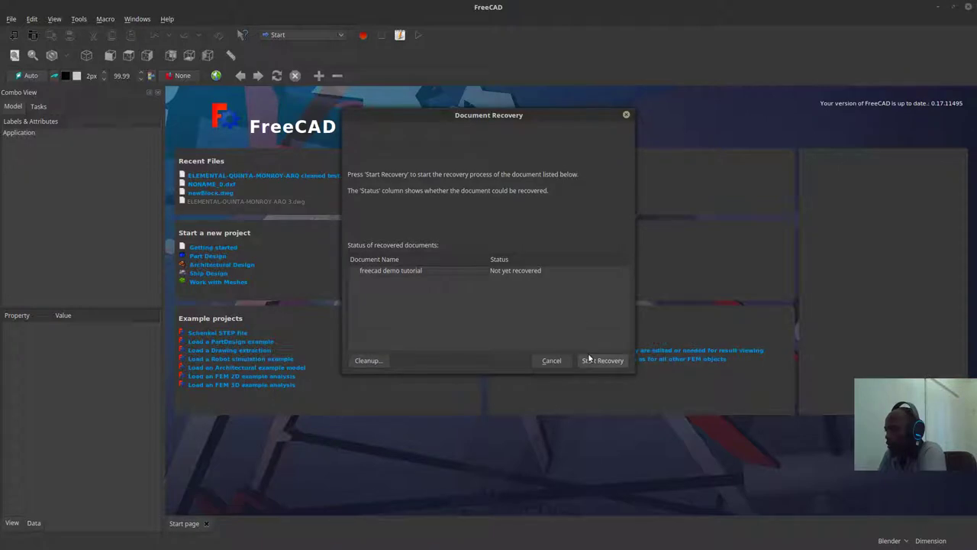
# Step: Recover the freecad demo tutorial document and finish the document recovery
pyautogui.click(590, 359)
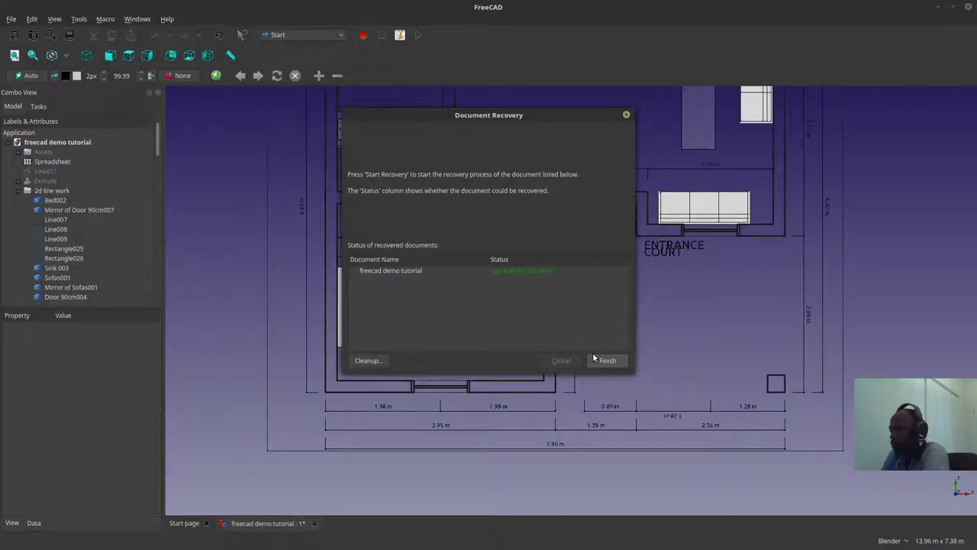
pyautogui.click(607, 360)
# Step: Examine the recovered document's annotated floor plan and house models from several distances and angles
pyautogui.scroll(-8, 548, 251)
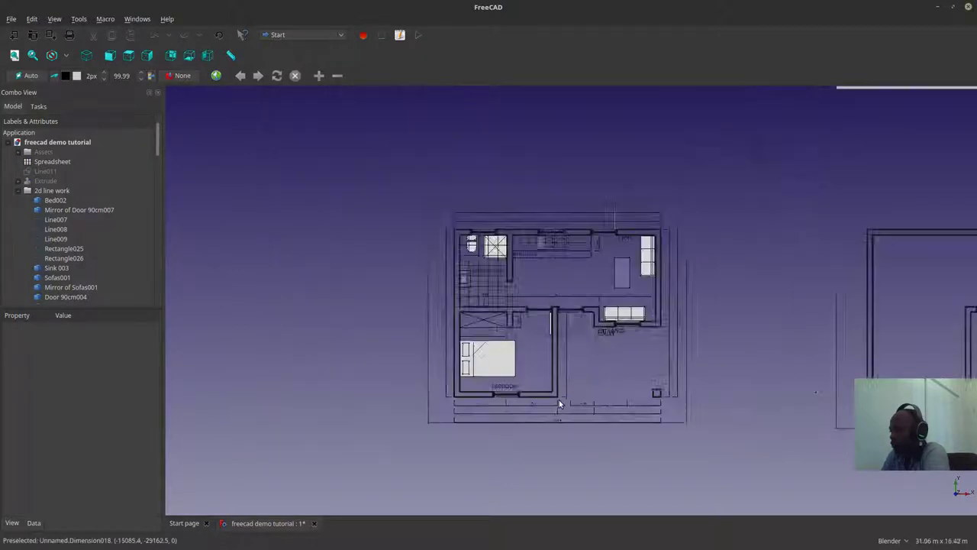
pyautogui.scroll(3, 548, 250)
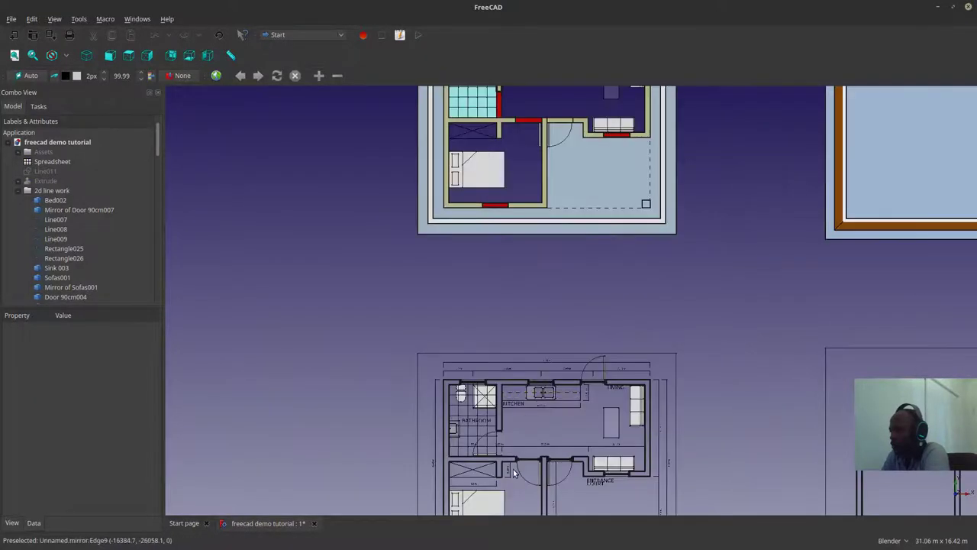
pyautogui.scroll(2, 489, 458)
pyautogui.moveTo(489, 458); pyautogui.dragTo(500, 430, button='middle')
pyautogui.scroll(-8, 499, 431)
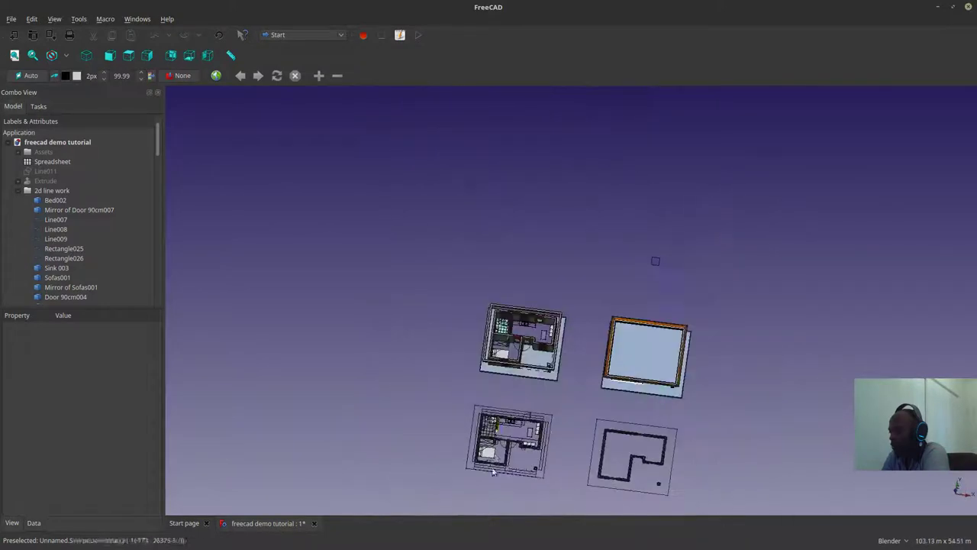
pyautogui.moveTo(494, 470); pyautogui.dragTo(431, 433, button='middle')
pyautogui.scroll(2, 430, 432)
pyautogui.scroll(6, 431, 432)
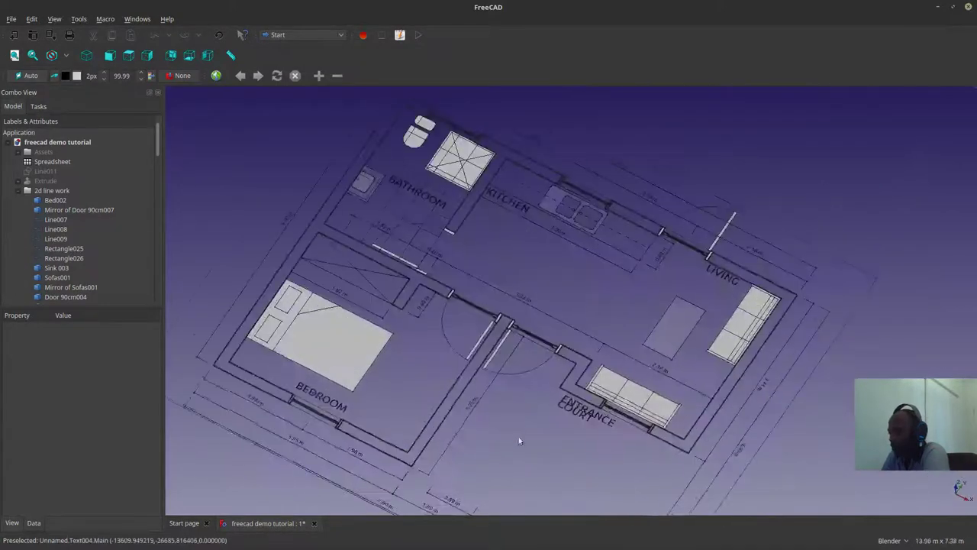
pyautogui.scroll(-3, 454, 441)
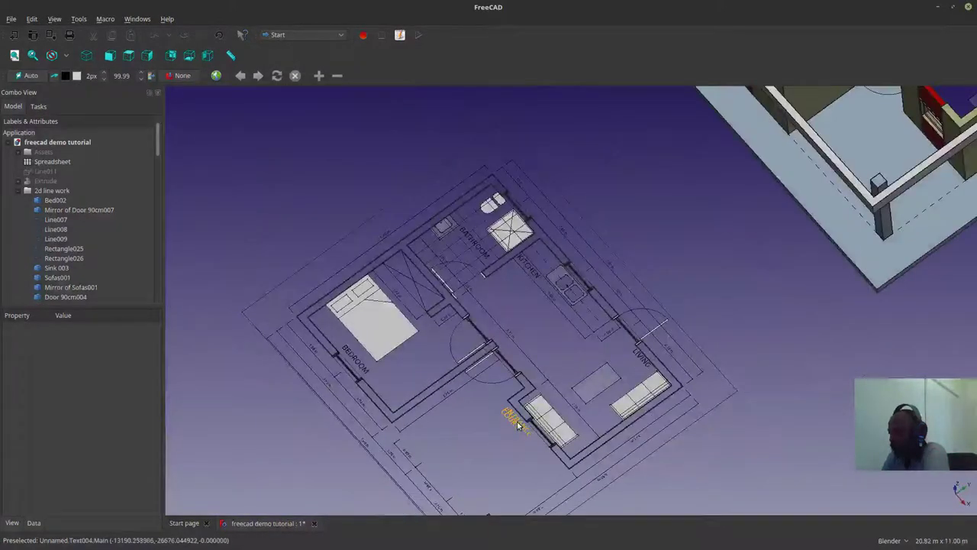
# Step: View the floor plan from the top and switch to the Arch workbench
pyautogui.click(125, 58)
pyautogui.click(306, 34)
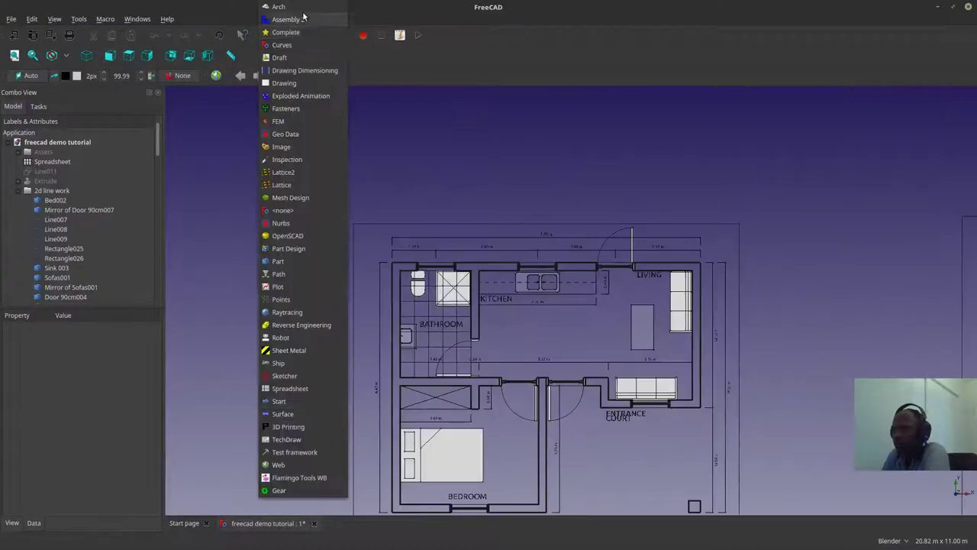
pyautogui.click(329, 32)
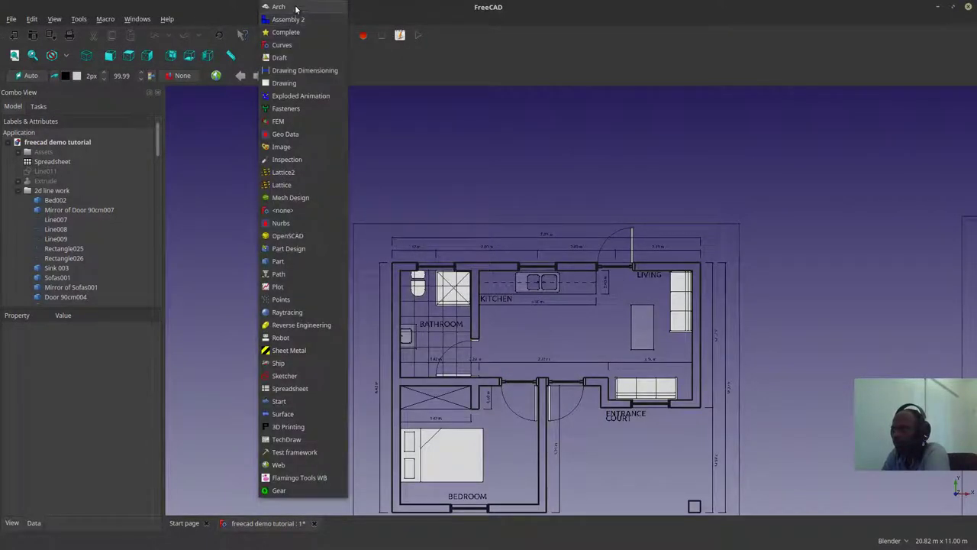
pyautogui.click(297, 8)
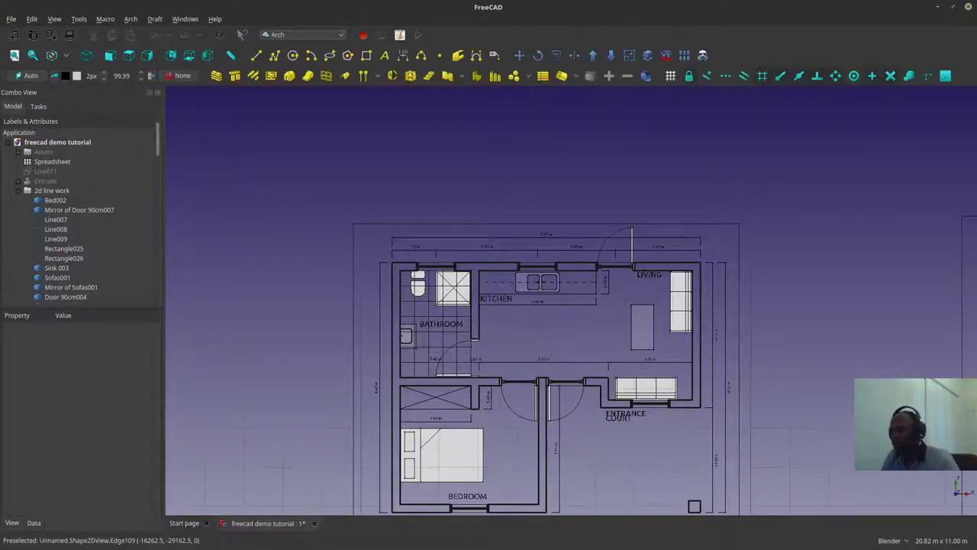
# Step: Select the ENTRANCE COURT text beside the living room's outer wall and show its view properties
pyautogui.keyDown('shift'); pyautogui.moveTo(569, 429); pyautogui.dragTo(563, 396, button='middle'); pyautogui.keyUp('shift')
pyautogui.scroll(4, 641, 377)
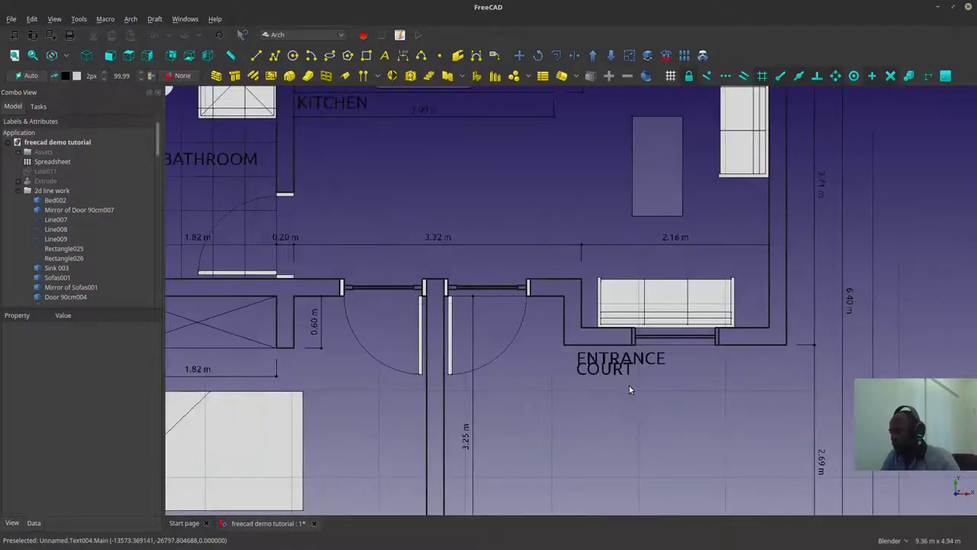
pyautogui.click(615, 374)
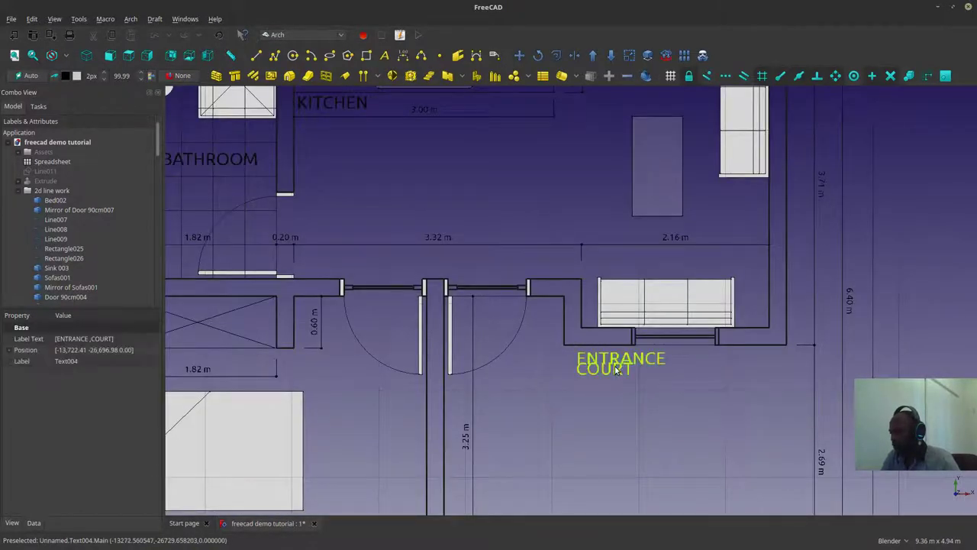
pyautogui.scroll(-4, 614, 374)
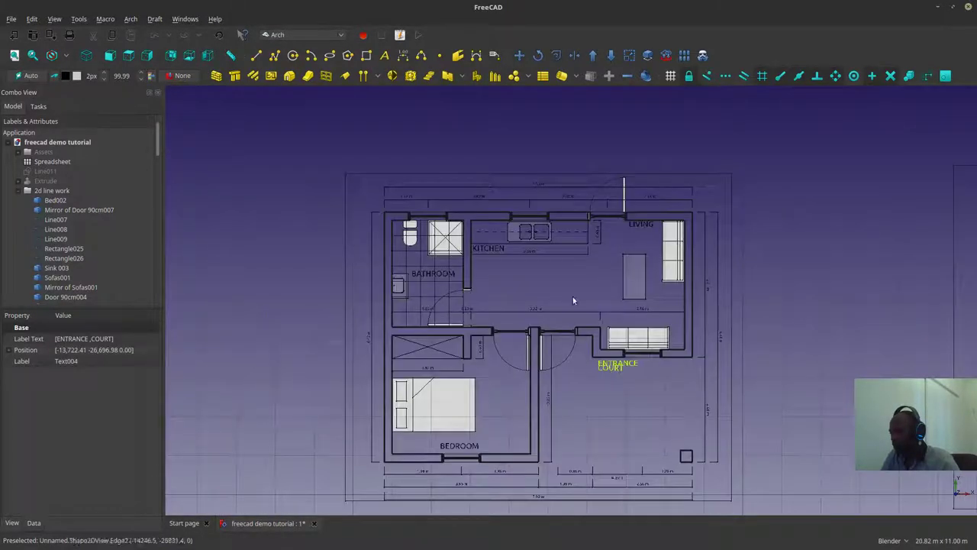
pyautogui.click(493, 246)
pyautogui.click(634, 225)
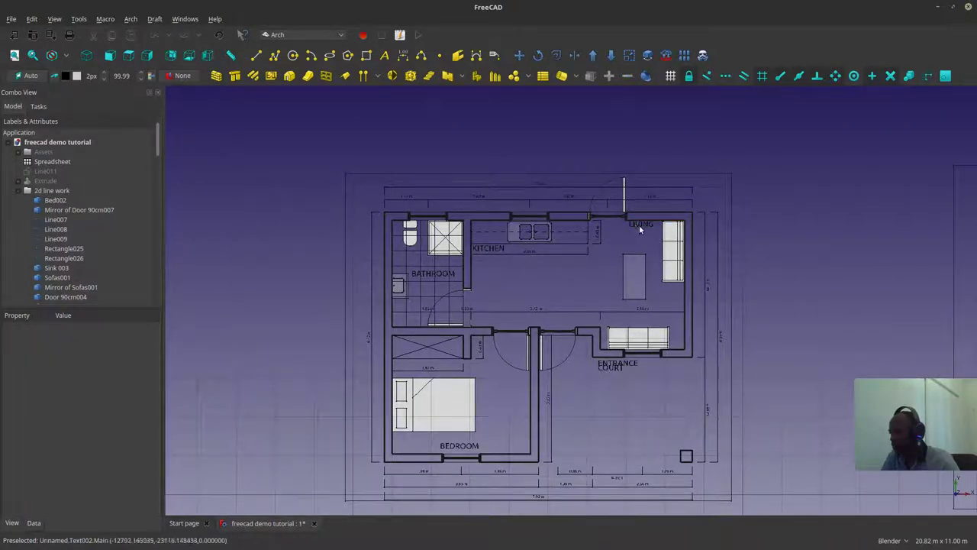
pyautogui.click(606, 367)
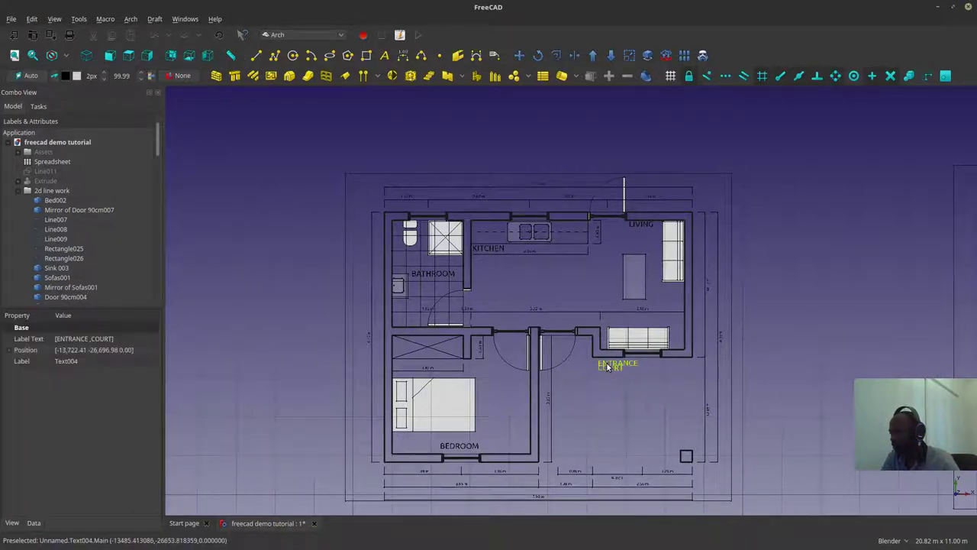
pyautogui.click(14, 523)
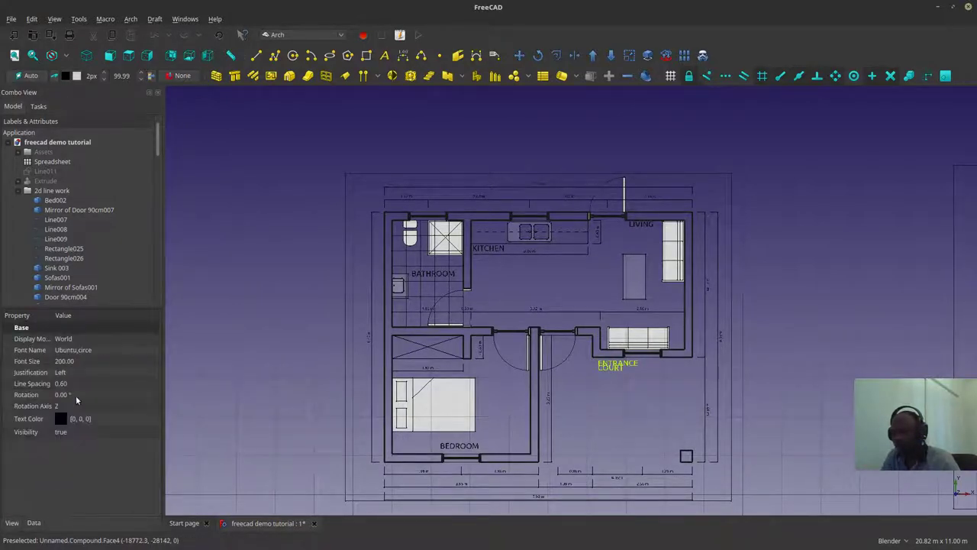
# Step: Set the line spacing of the ENTRANCE COURT label to 1
pyautogui.click(80, 382)
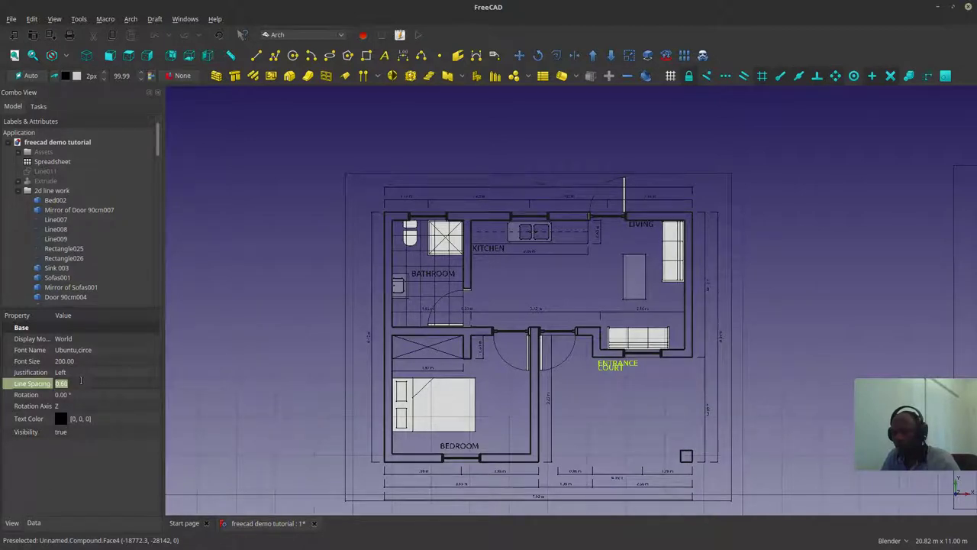
pyautogui.write('1')
pyautogui.press('Return')
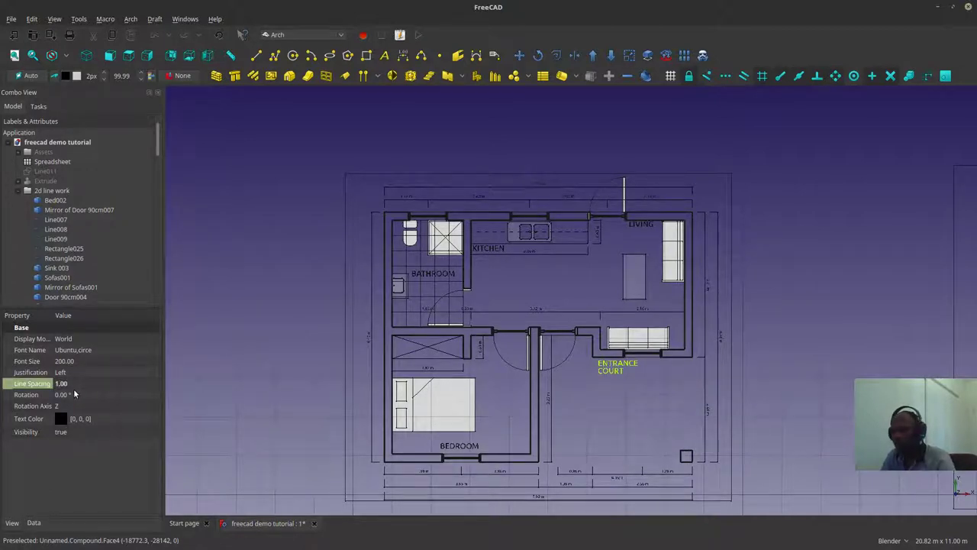
pyautogui.click(576, 400)
# Step: Try the No shading draw style on the plans and switch the view to Wireframe
pyautogui.scroll(-6, 567, 385)
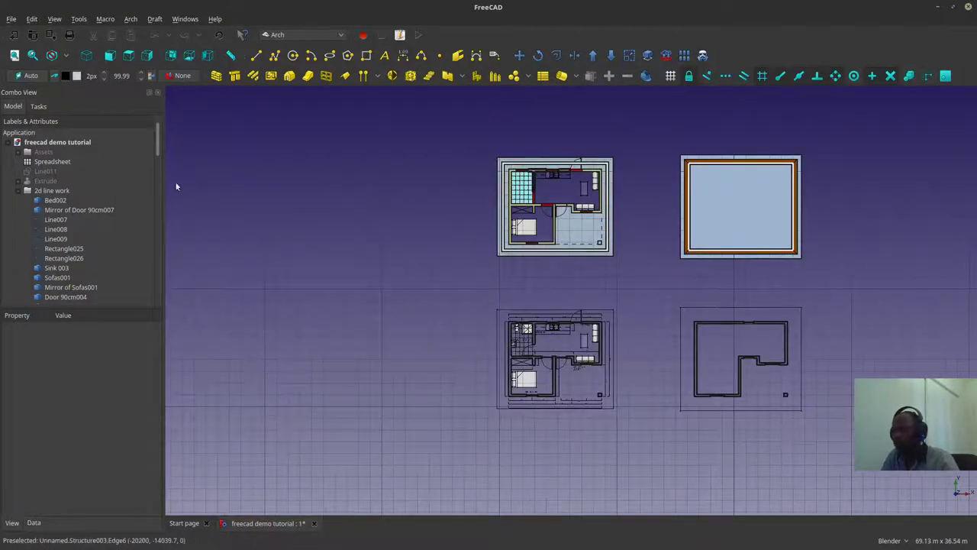
pyautogui.click(67, 58)
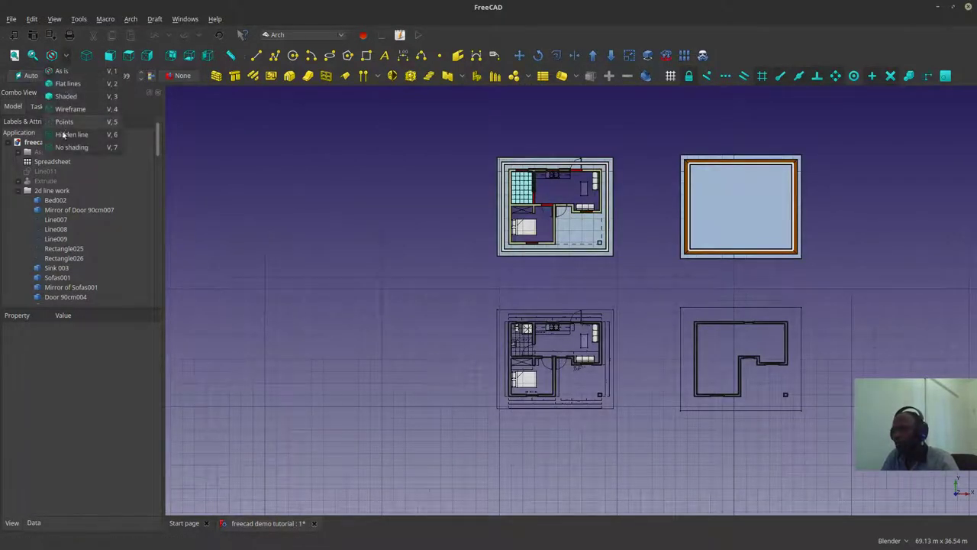
pyautogui.click(65, 150)
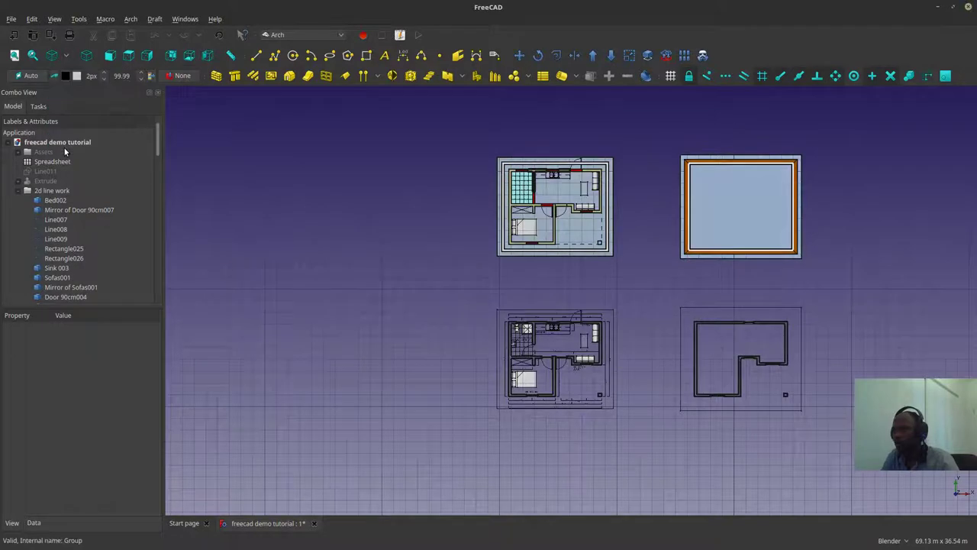
pyautogui.click(67, 57)
pyautogui.click(71, 108)
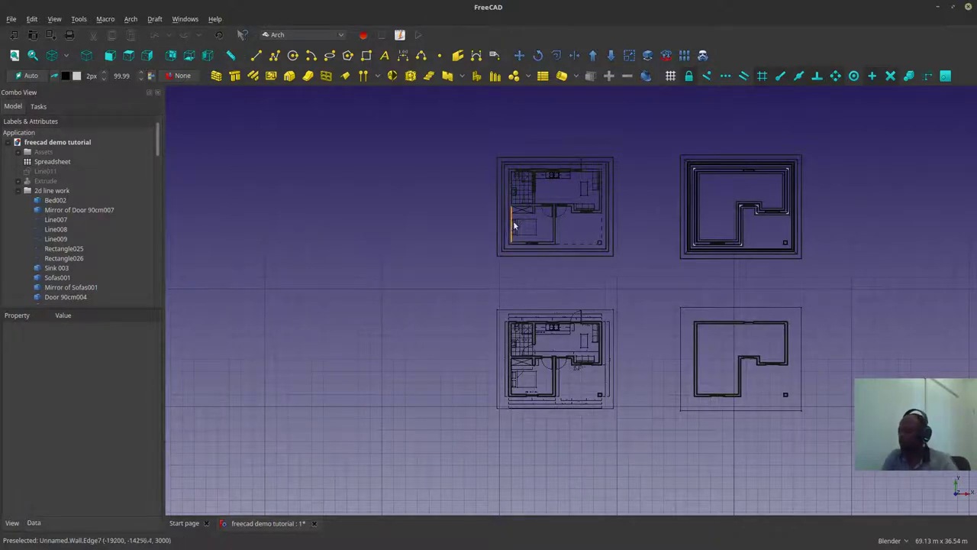
# Step: Set the working plane to XY (top) for drawing on the upper floor plan
pyautogui.scroll(3, 580, 211)
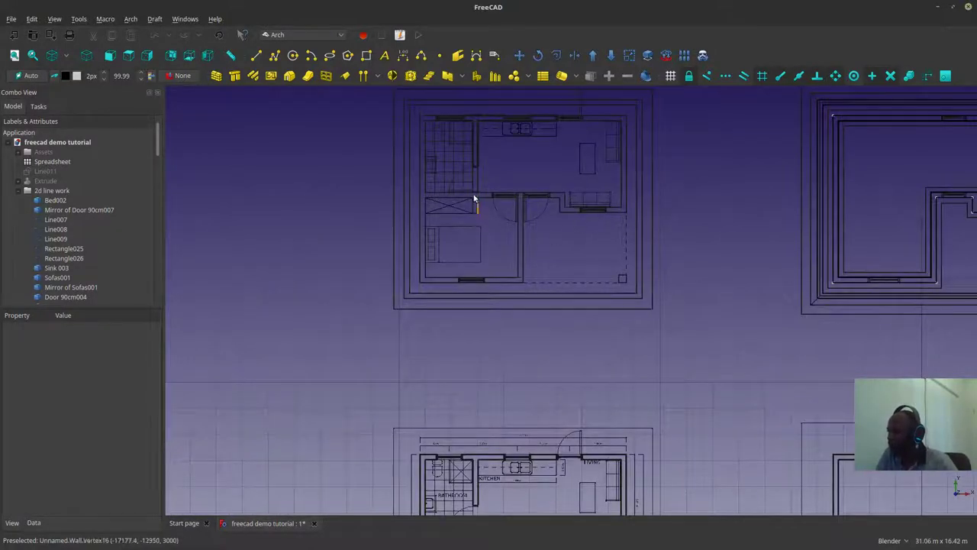
pyautogui.scroll(-5, 463, 355)
pyautogui.scroll(5, 463, 355)
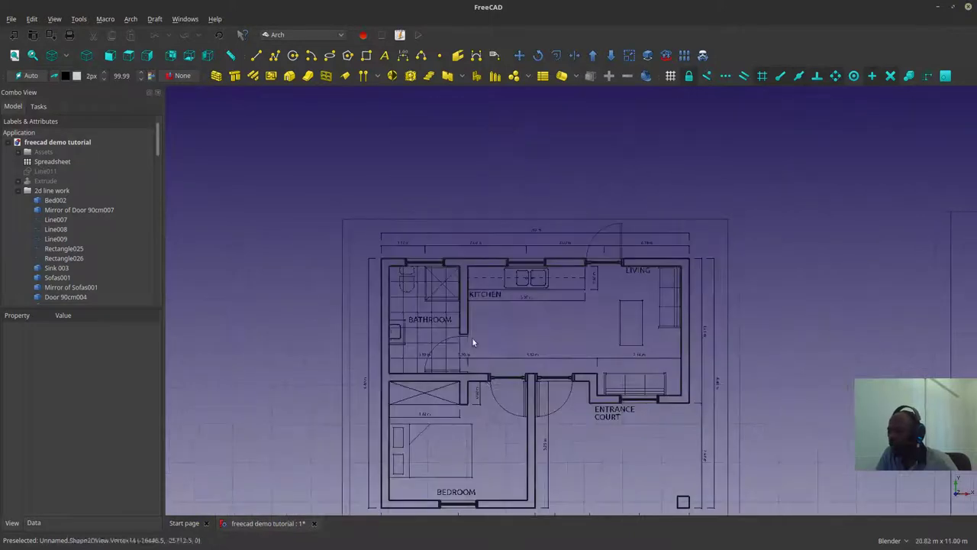
pyautogui.scroll(-5, 471, 343)
pyautogui.scroll(5, 447, 250)
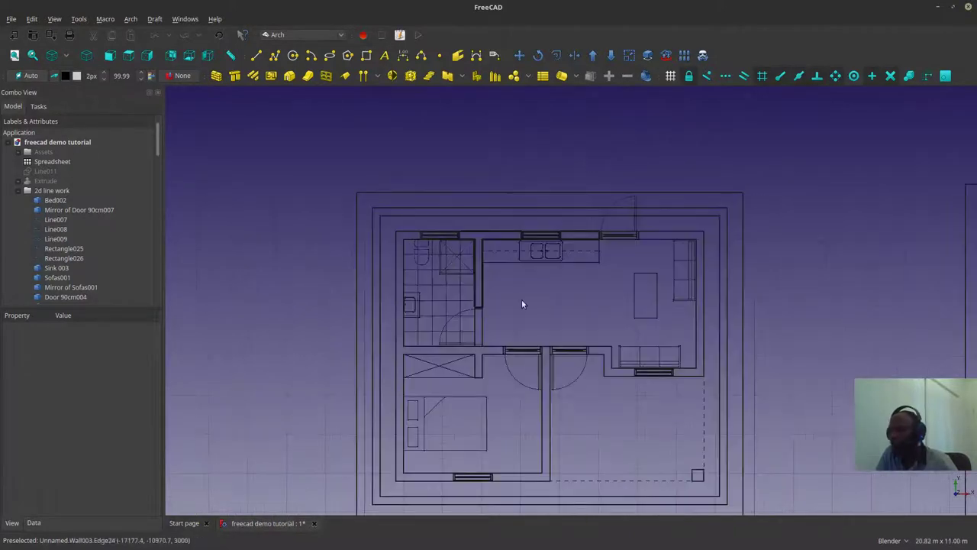
pyautogui.scroll(-2, 459, 287)
pyautogui.click(29, 76)
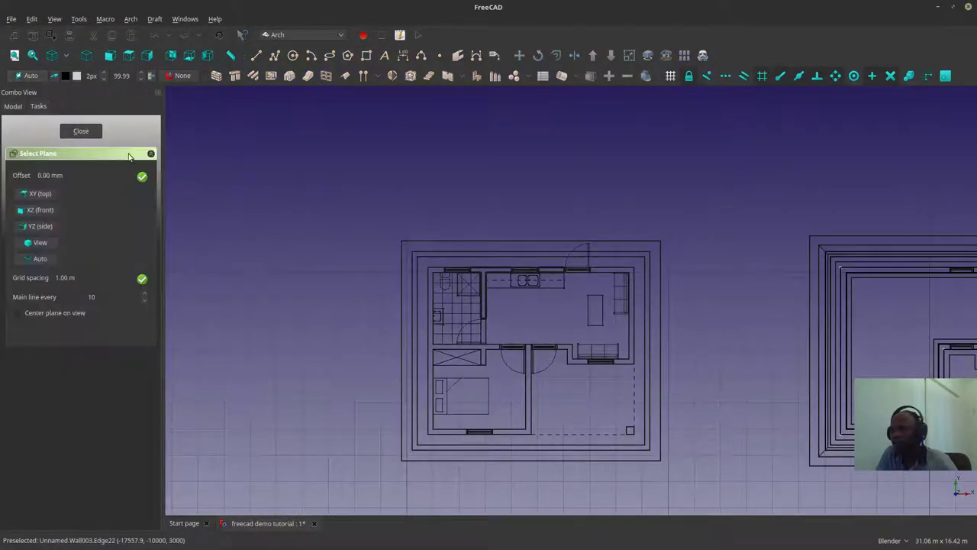
pyautogui.click(35, 195)
# Step: Draw a filled rectangle about 1.82 by 2.75 m over the bathroom floor, between opposite inner wall corners
pyautogui.scroll(4, 507, 320)
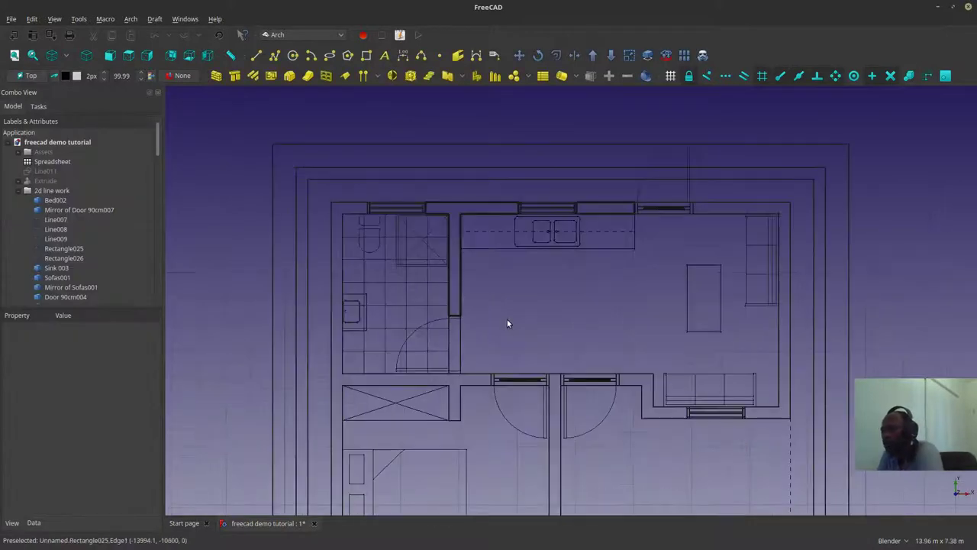
pyautogui.click(366, 55)
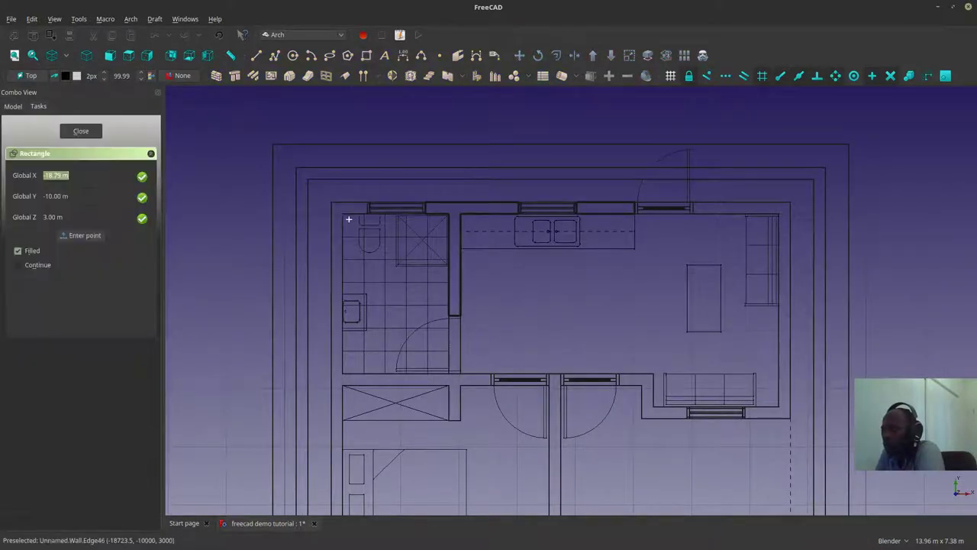
pyautogui.click(342, 214)
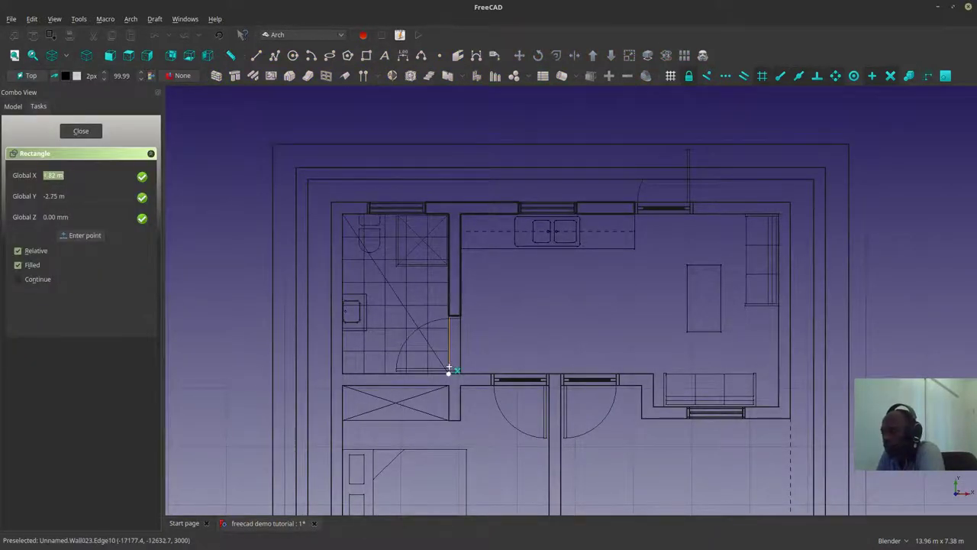
pyautogui.click(448, 372)
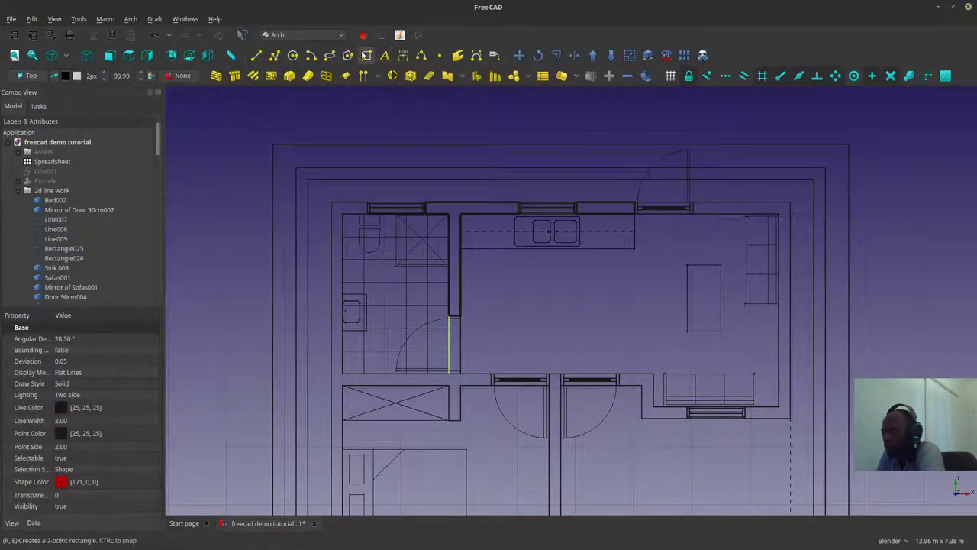
# Step: Trace a closed, filled wire around the kitchen and living room floor along the inner wall faces, starting at the bathroom wall corner
pyautogui.click(274, 55)
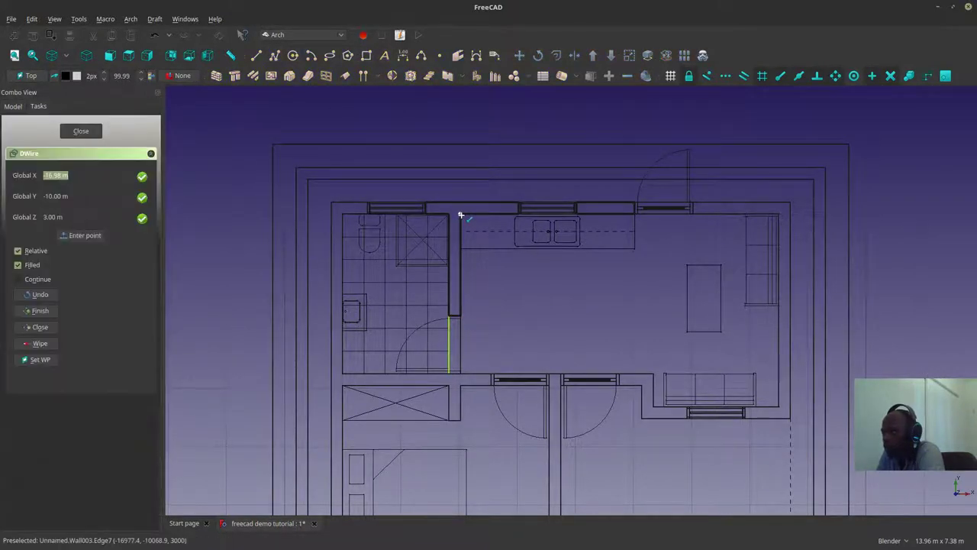
pyautogui.scroll(6, 776, 219)
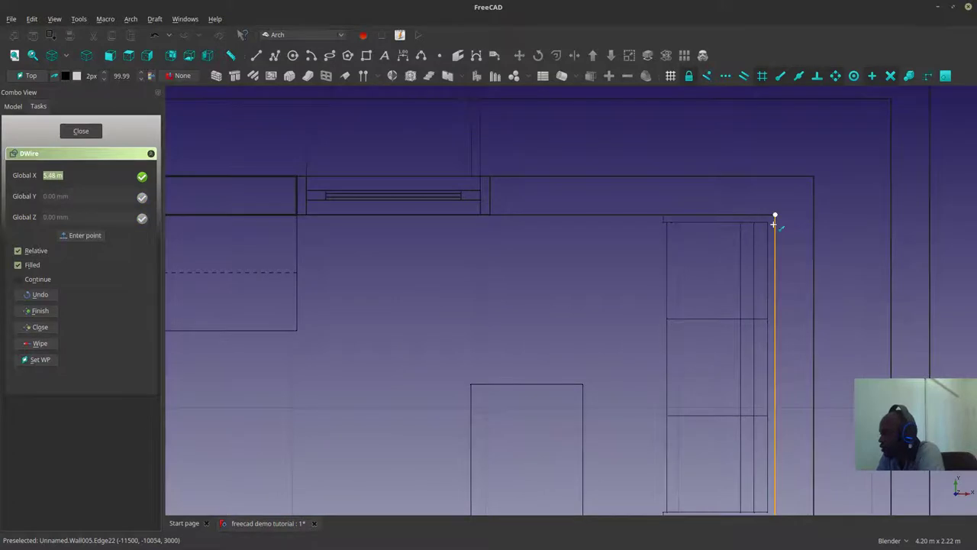
pyautogui.click(775, 218)
pyautogui.scroll(-5, 774, 218)
pyautogui.scroll(-2, 771, 300)
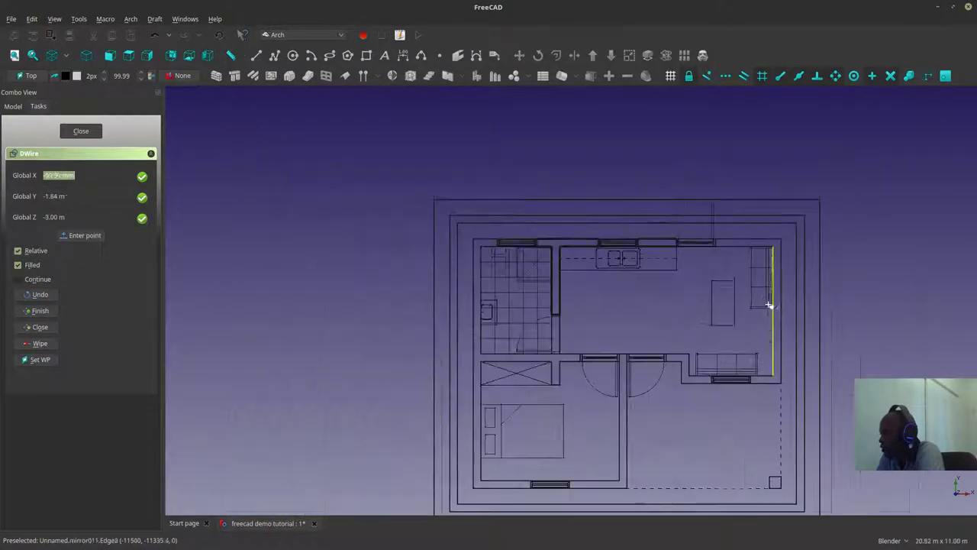
pyautogui.scroll(6, 772, 359)
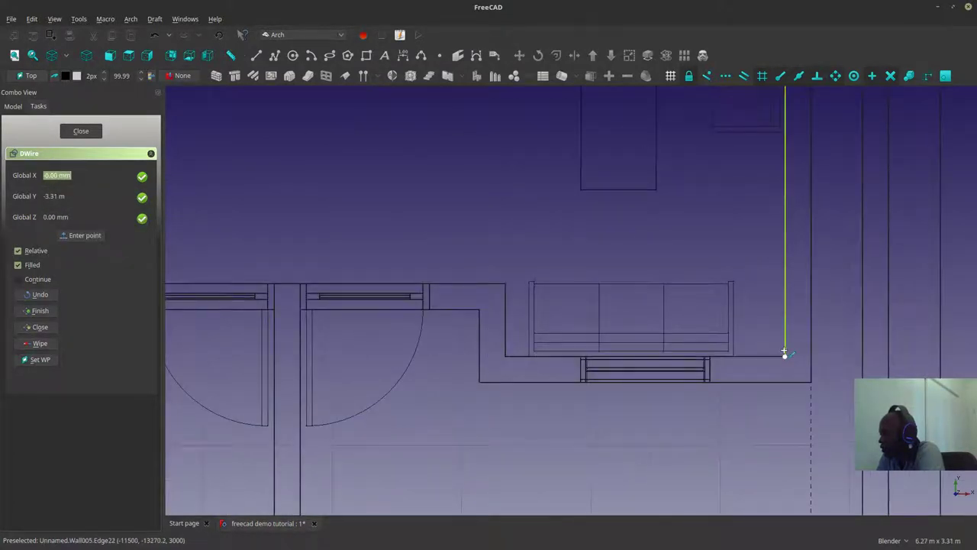
pyautogui.click(783, 355)
pyautogui.click(505, 355)
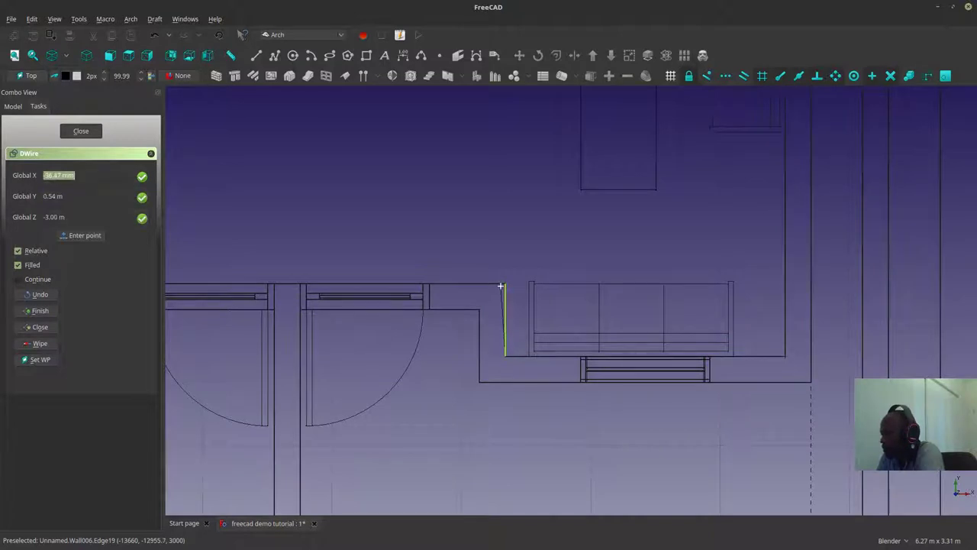
pyautogui.click(504, 284)
pyautogui.scroll(-5, 404, 285)
pyautogui.scroll(1, 371, 282)
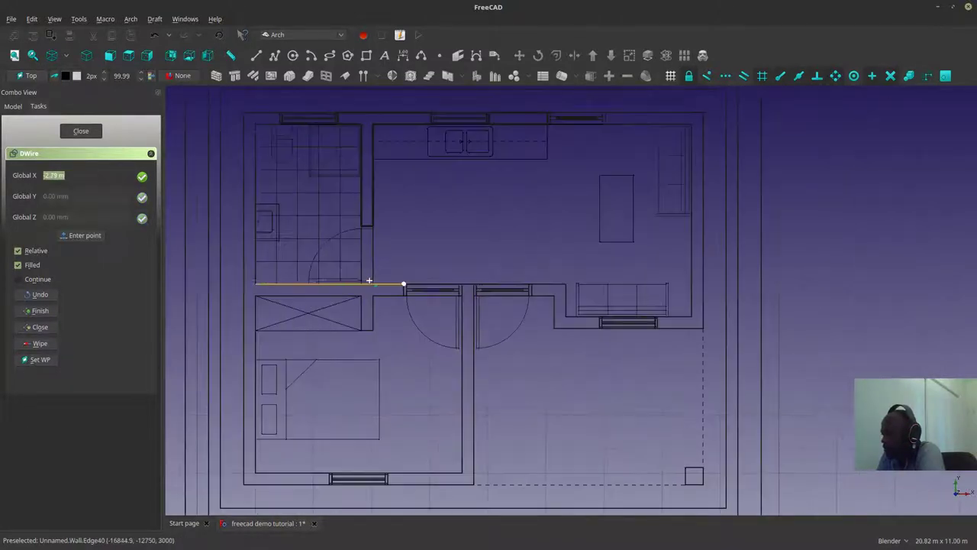
pyautogui.keyDown('shift'); pyautogui.click(373, 282); pyautogui.keyUp('shift')
pyautogui.scroll(-4, 373, 277)
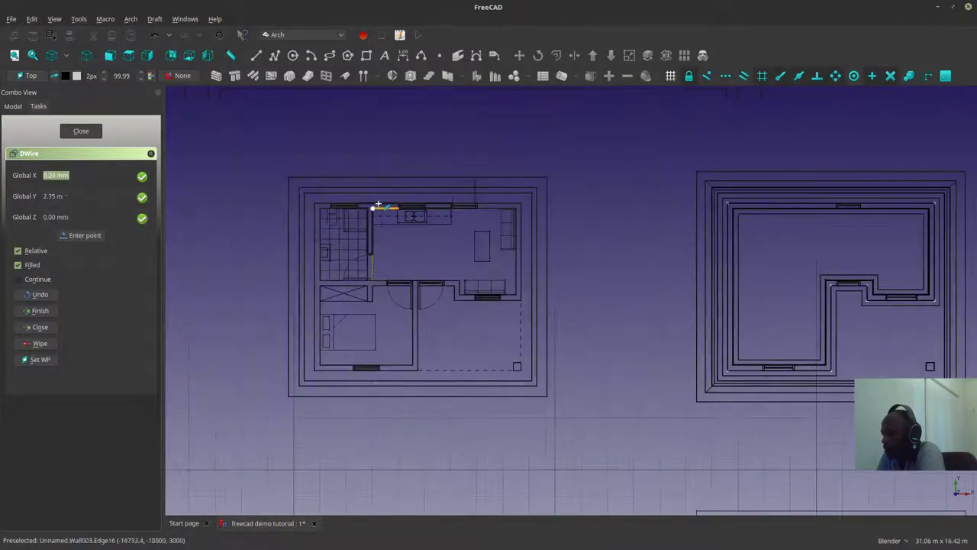
pyautogui.scroll(6, 378, 205)
pyautogui.click(370, 211)
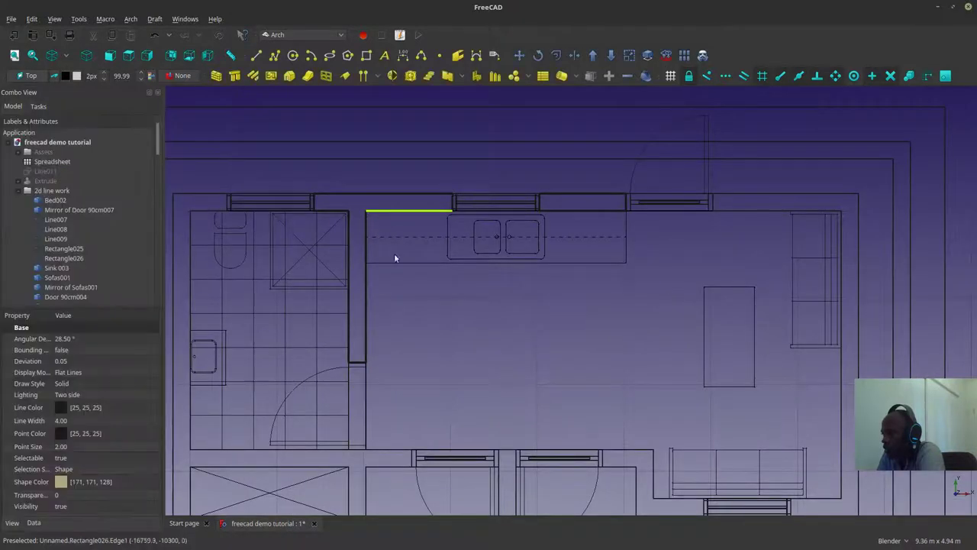
# Step: Reduce the line width of the wall between the bathroom and the kitchen to match the adjoining walls
pyautogui.scroll(-2, 401, 245)
pyautogui.click(388, 228)
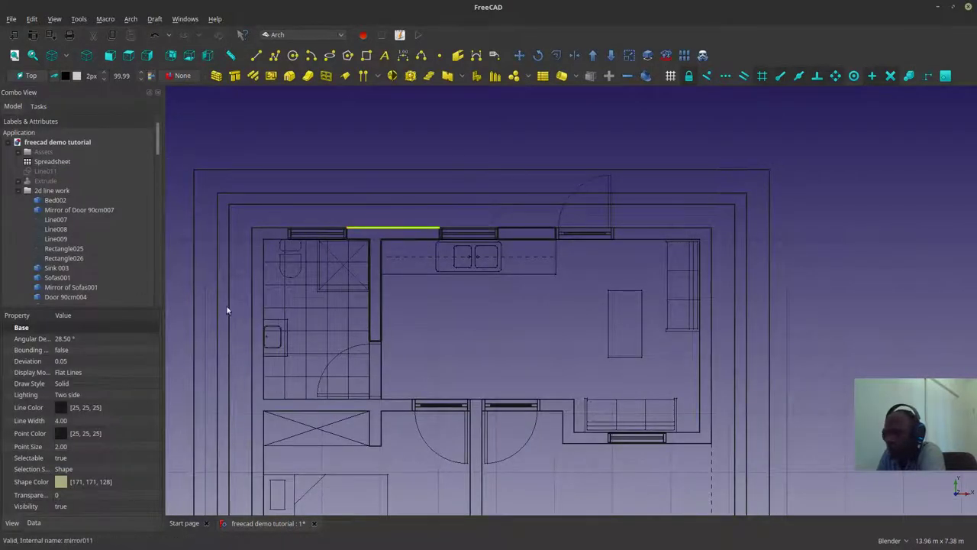
pyautogui.scroll(5, 370, 405)
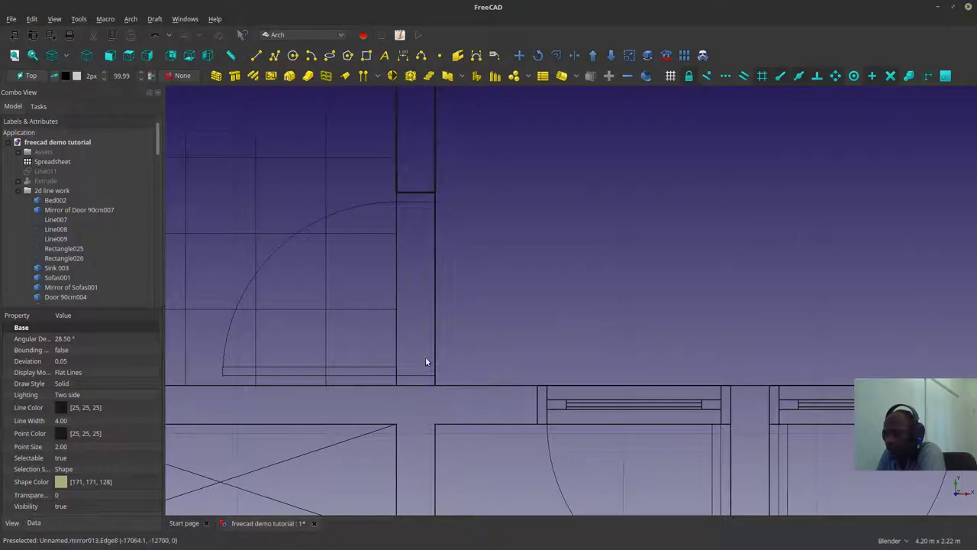
pyautogui.click(446, 332)
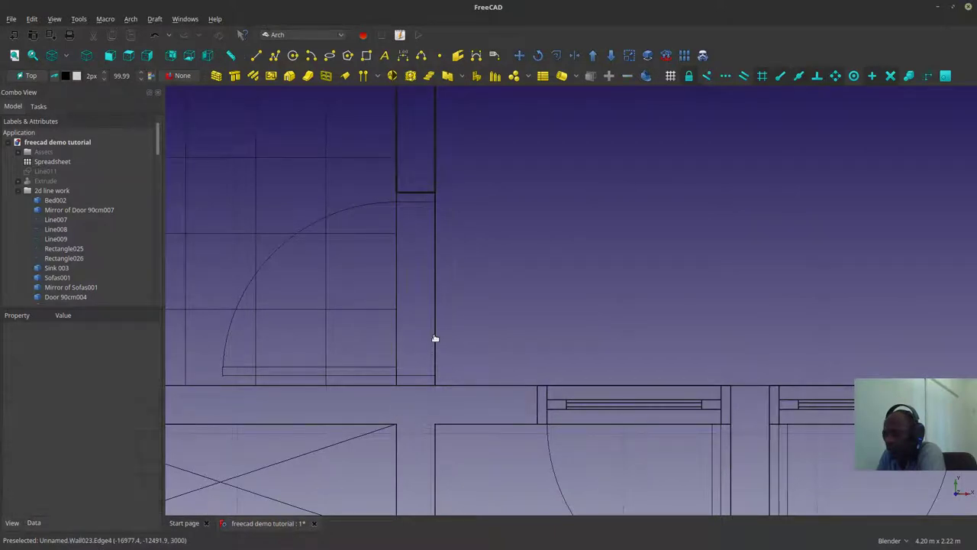
pyautogui.click(435, 337)
pyautogui.scroll(-6, 458, 367)
pyautogui.click(470, 422)
pyautogui.click(451, 407)
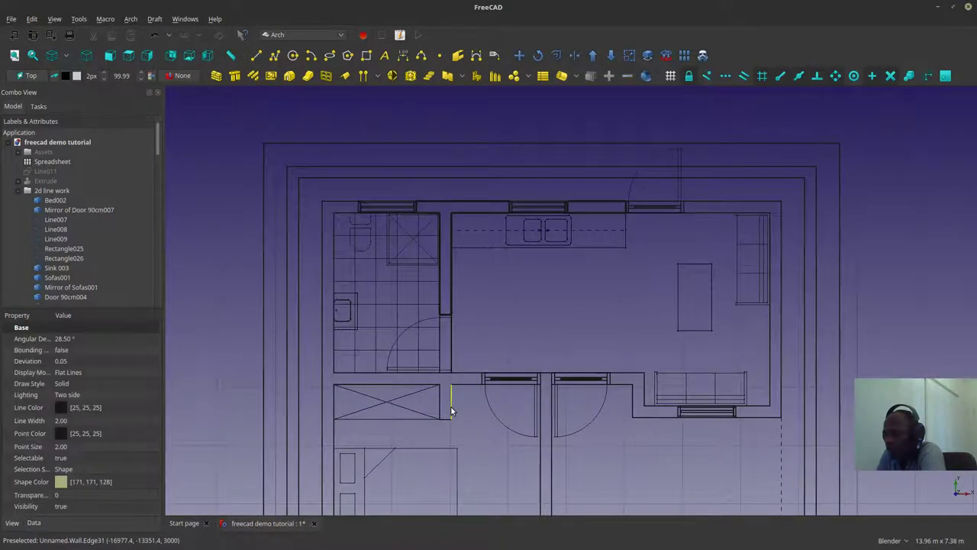
pyautogui.click(511, 277)
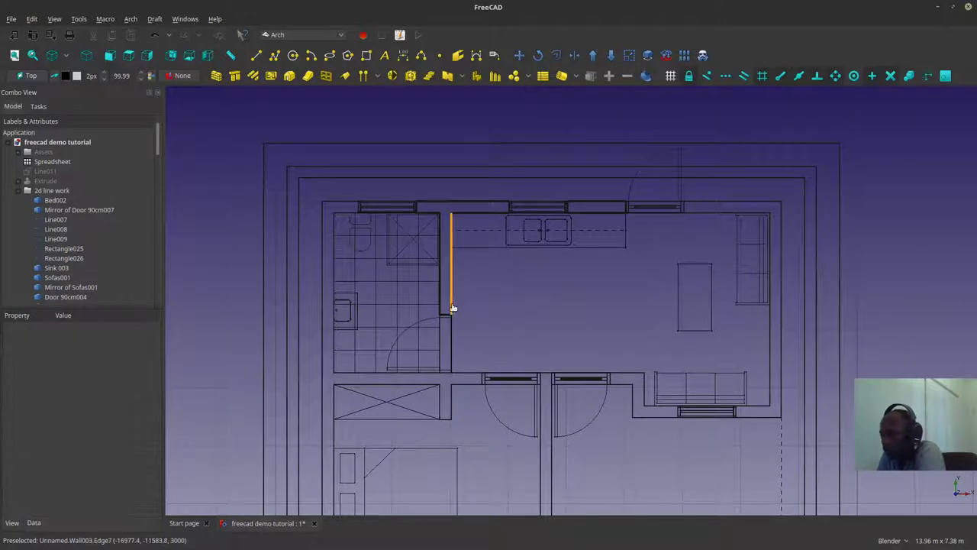
pyautogui.click(452, 308)
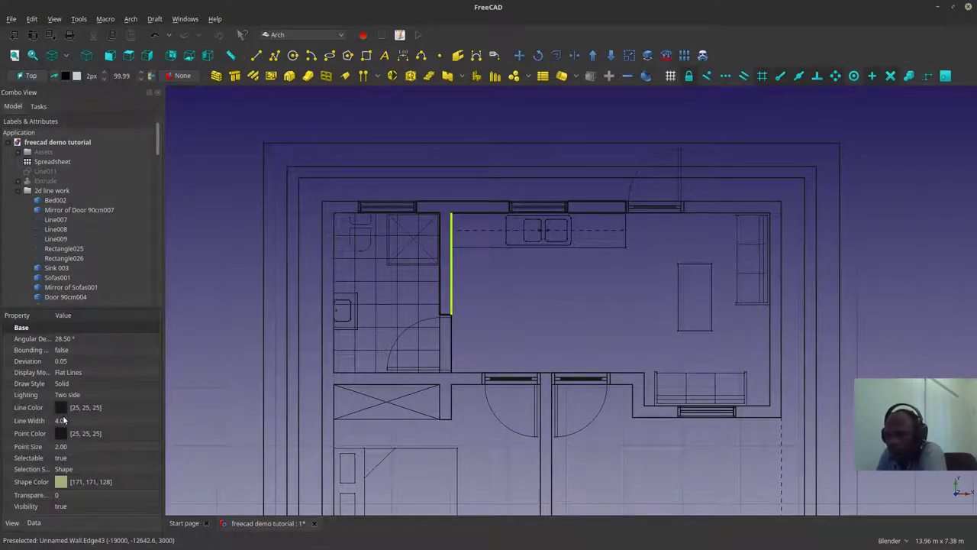
pyautogui.click(63, 416)
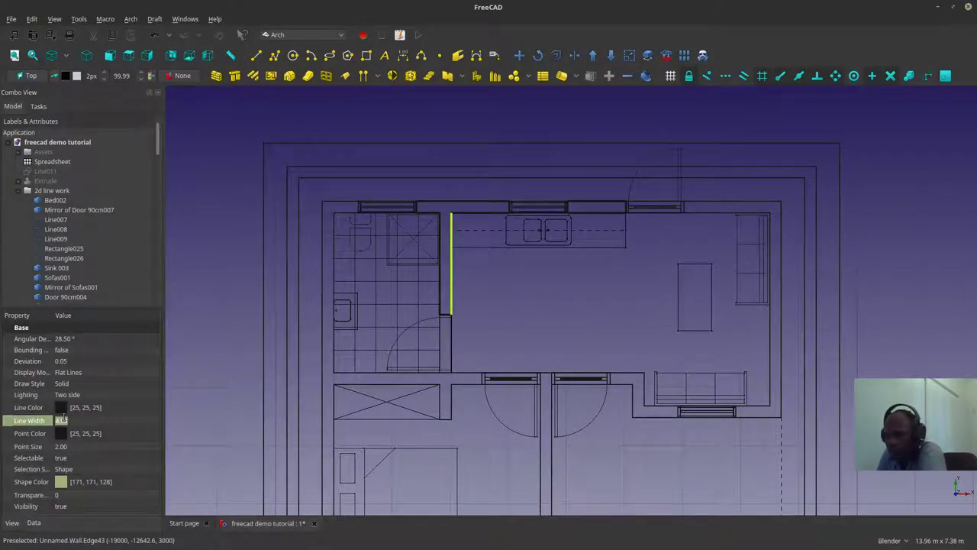
pyautogui.click(553, 326)
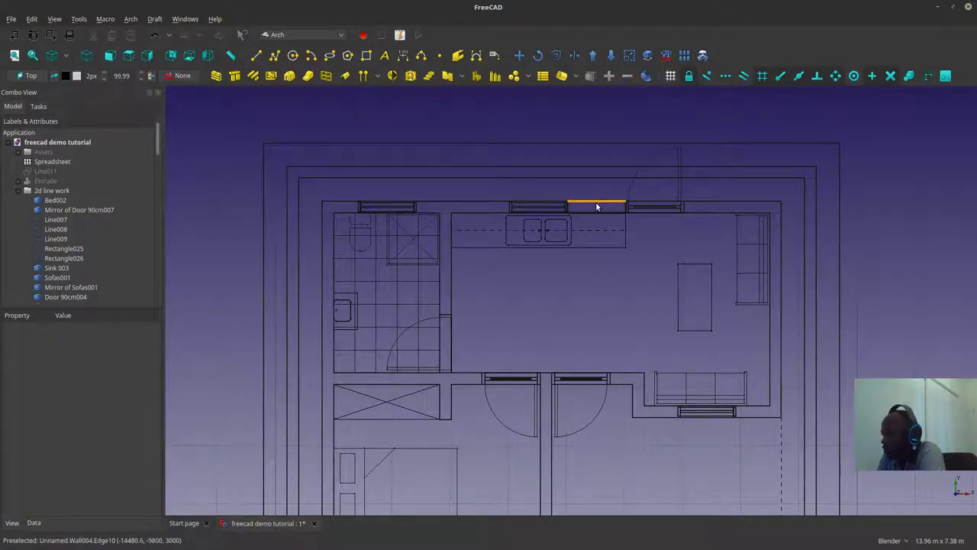
# Step: Reduce the line width of the wall segment between the kitchen window and the rear door to match the other walls
pyautogui.click(597, 207)
pyautogui.scroll(-1, 75, 420)
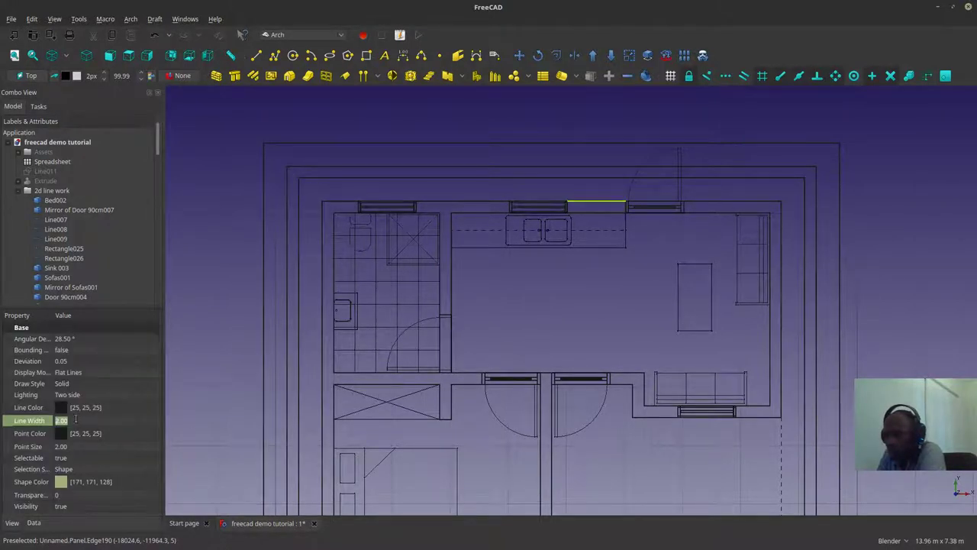
pyautogui.click(535, 320)
pyautogui.scroll(-3, 535, 336)
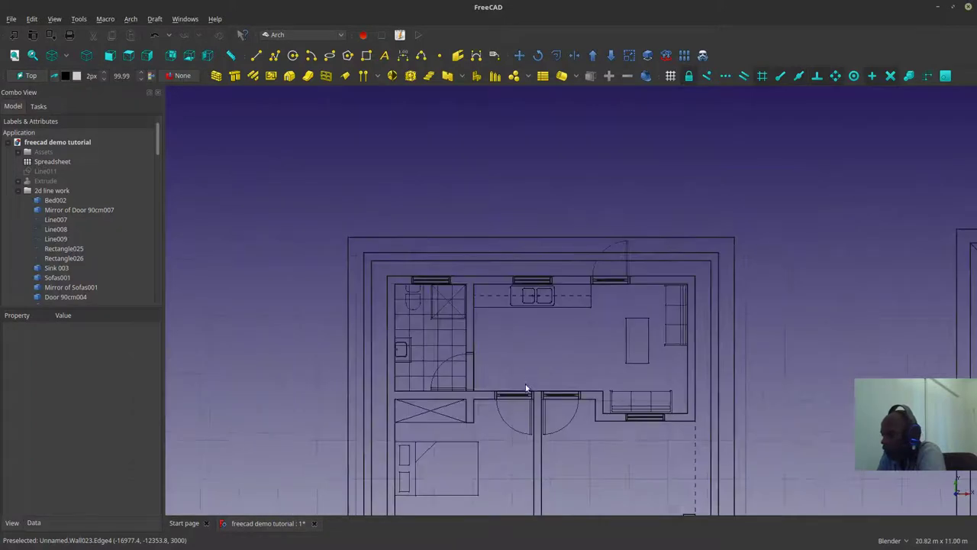
pyautogui.scroll(2, 526, 386)
pyautogui.moveTo(525, 385); pyautogui.dragTo(405, 264, button='middle')
pyautogui.click(128, 55)
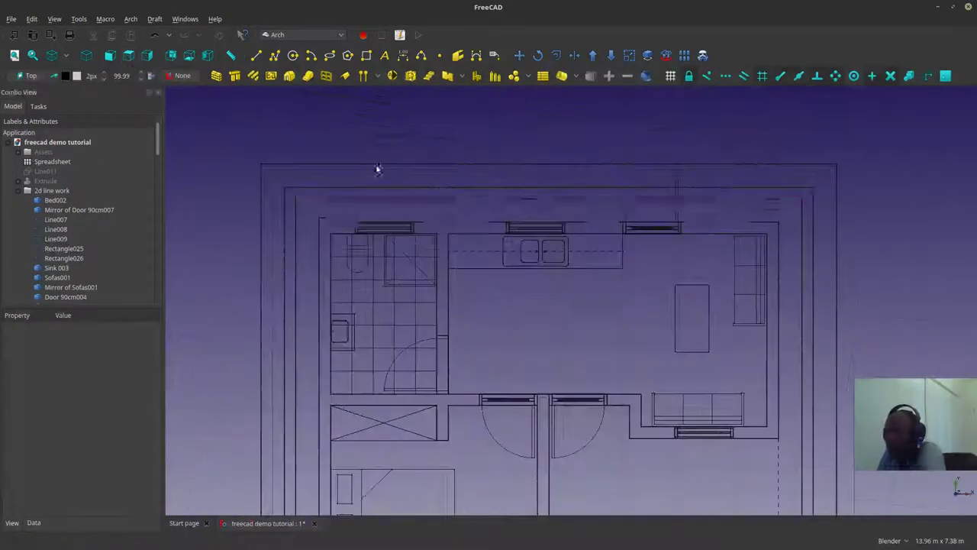
pyautogui.rightClick(572, 129)
pyautogui.moveTo(627, 231)
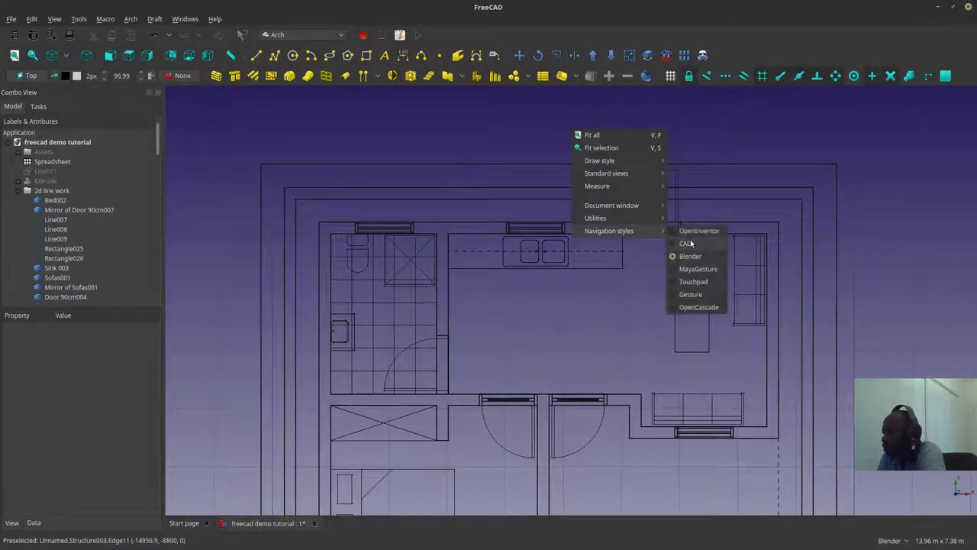
pyautogui.click(700, 241)
pyautogui.scroll(-6, 691, 238)
pyautogui.moveTo(639, 355); pyautogui.dragTo(485, 337, button='middle')
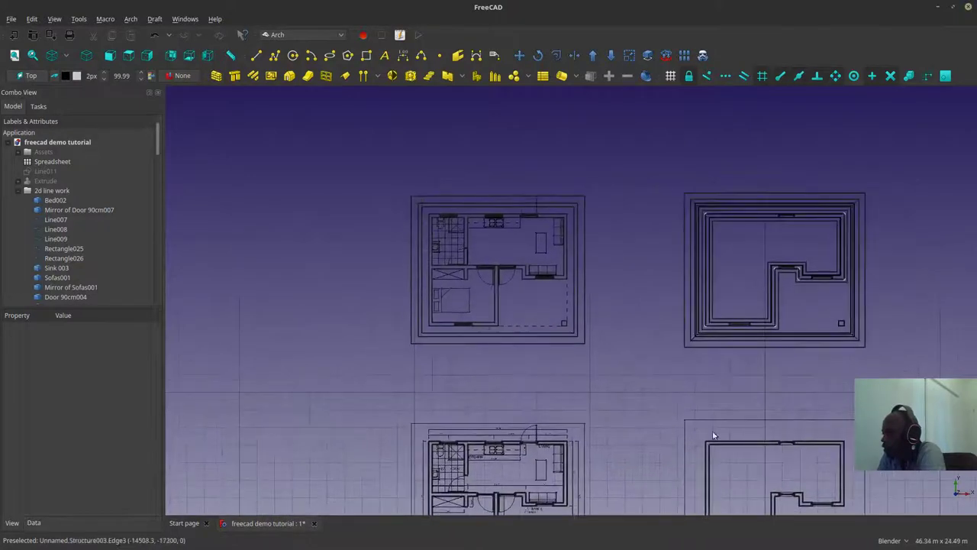
# Step: Switch the 3D view's mouse navigation style from Blender to CAD
pyautogui.click(885, 540)
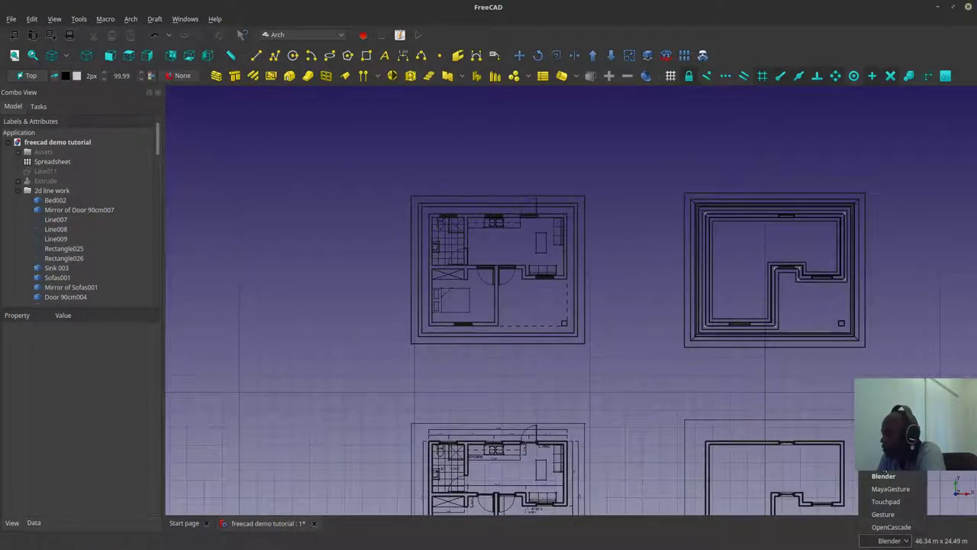
pyautogui.click(809, 545)
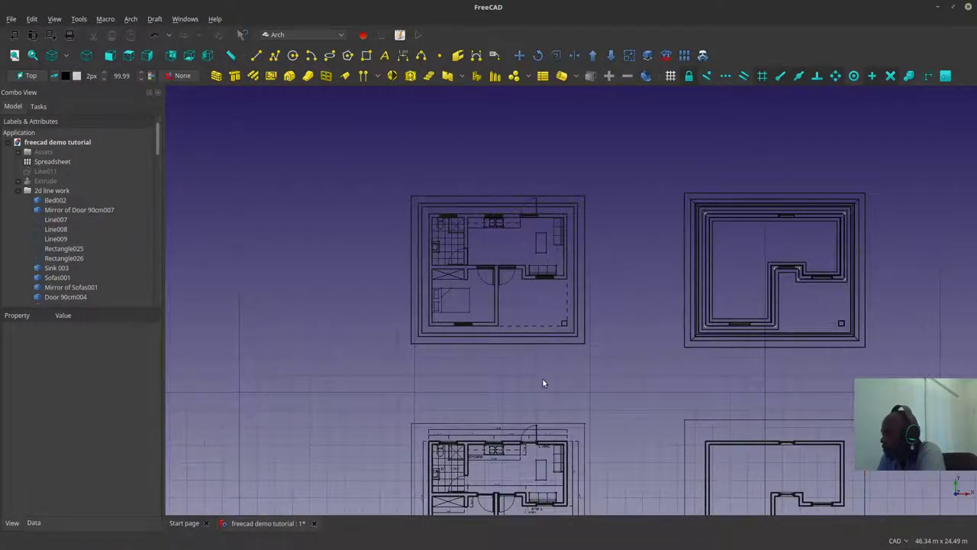
pyautogui.scroll(8, 543, 383)
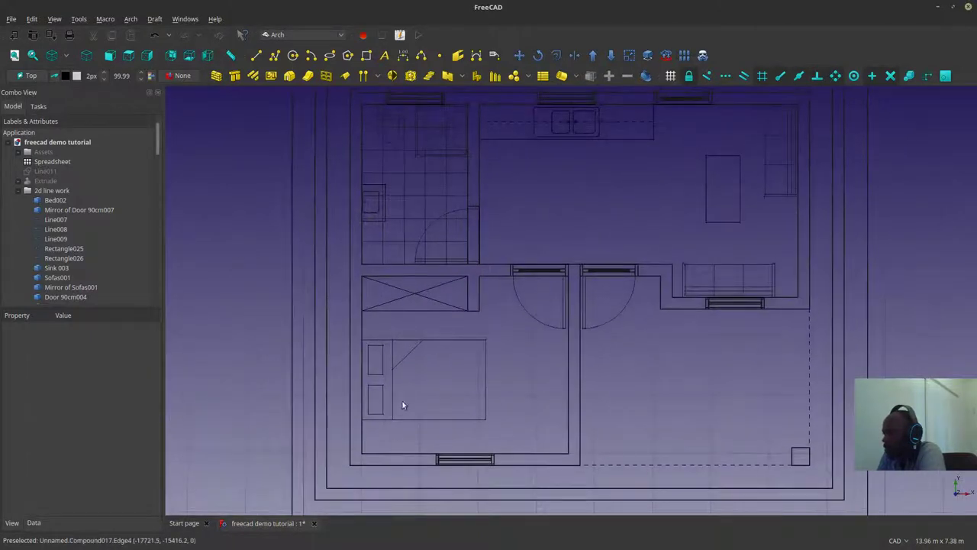
pyautogui.click(367, 55)
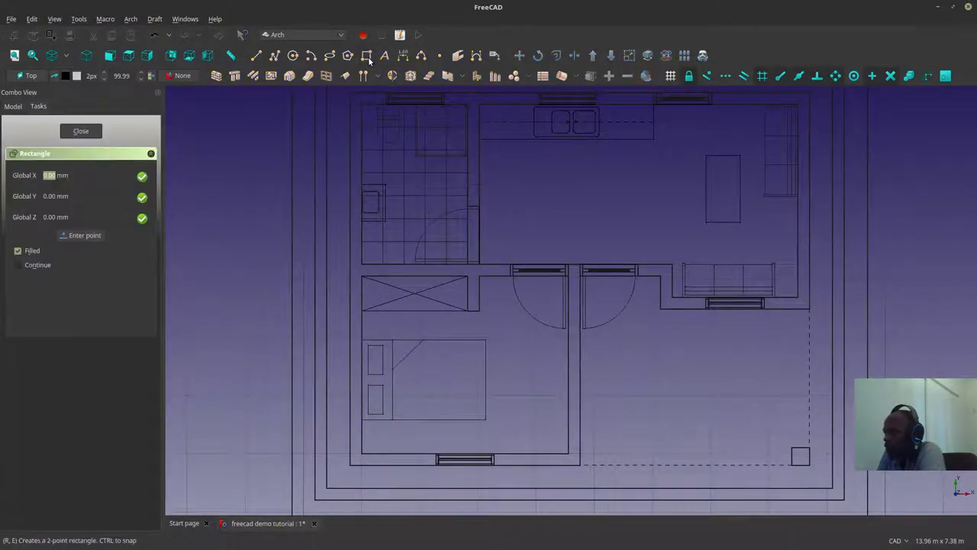
pyautogui.rightClick(241, 186)
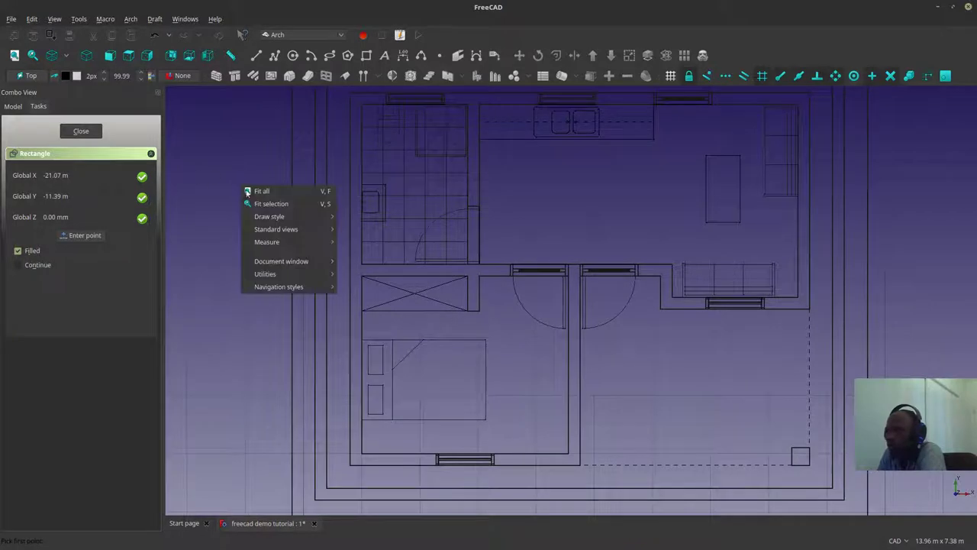
pyautogui.click(205, 136)
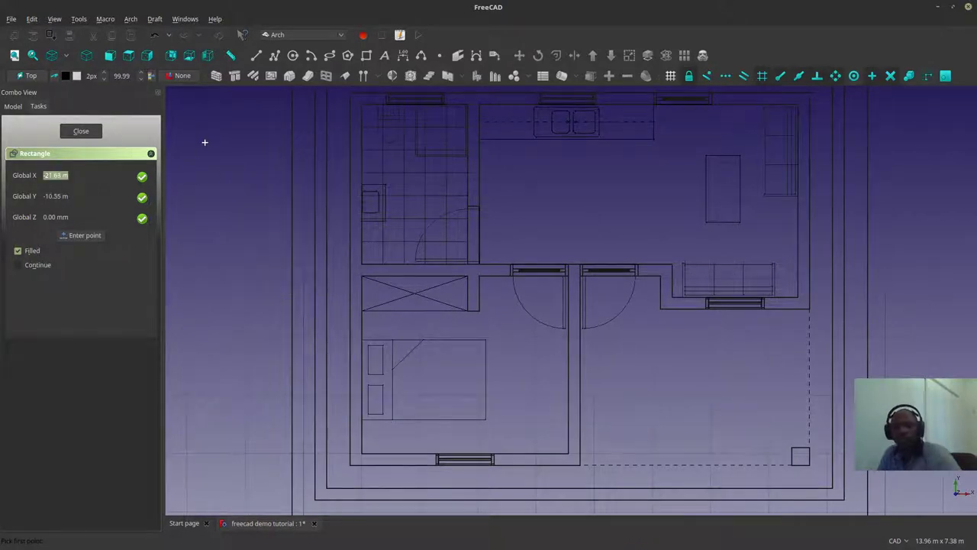
pyautogui.press('Escape')
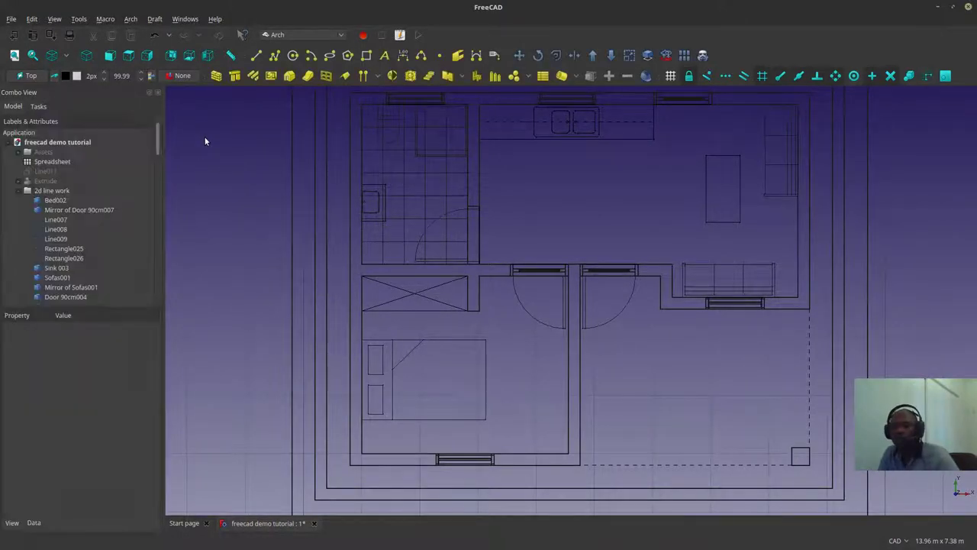
# Step: Trace a closed, filled wire about 3.55 m wide around the bedroom floor, along the wardrobe front and the inner wall faces
pyautogui.click(274, 55)
pyautogui.click(361, 311)
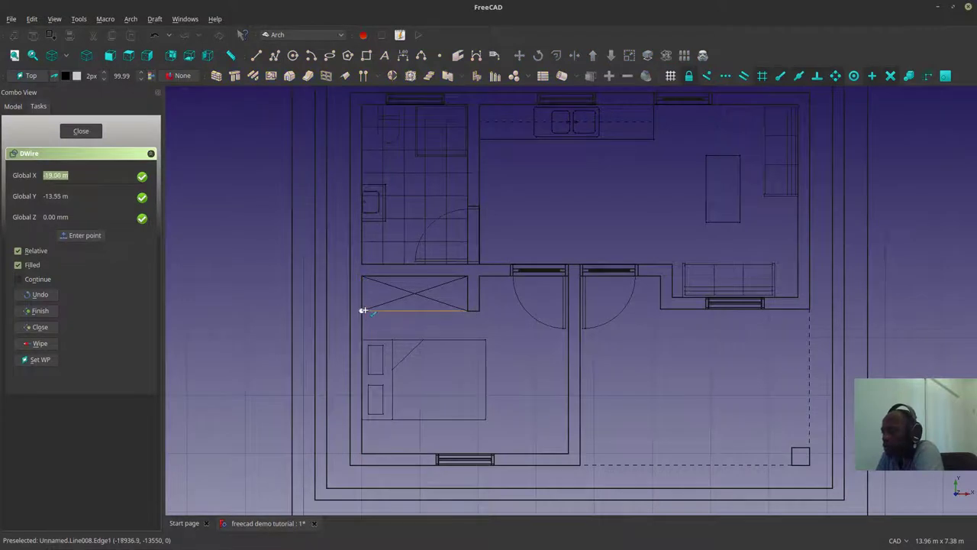
pyautogui.click(478, 311)
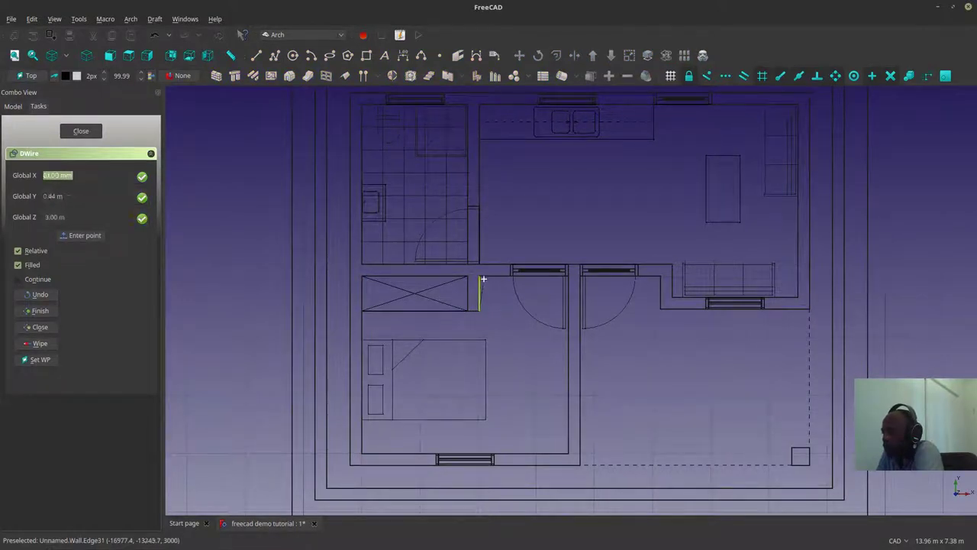
pyautogui.click(481, 276)
pyautogui.click(567, 278)
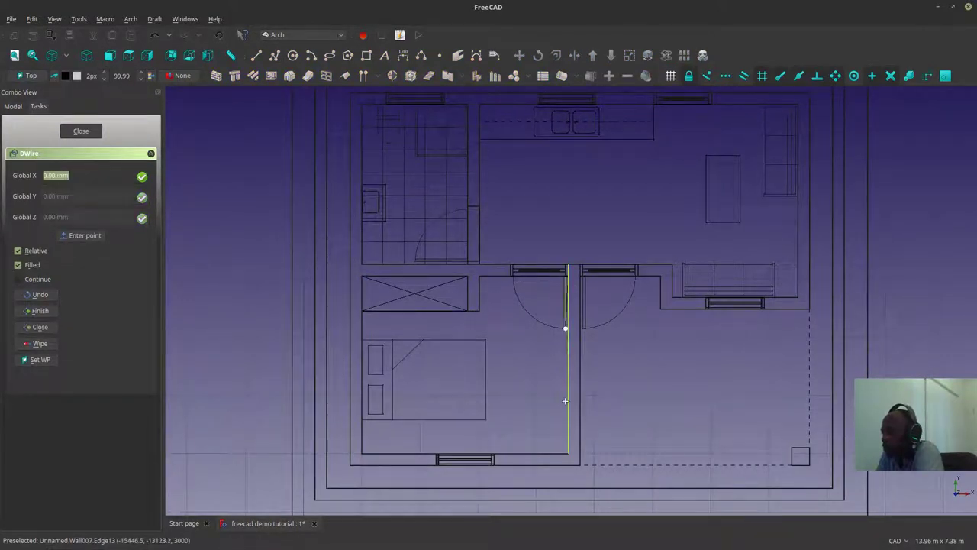
pyautogui.click(567, 454)
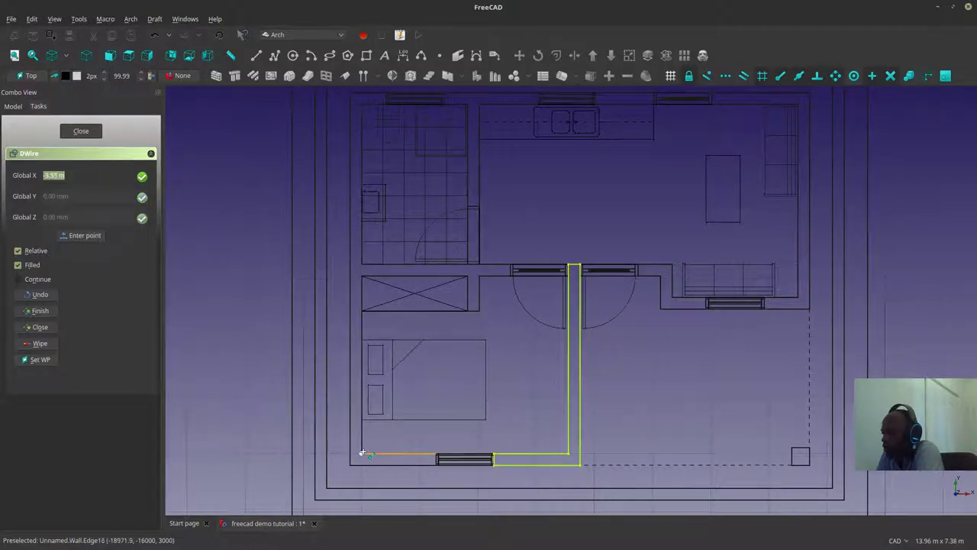
pyautogui.click(360, 454)
pyautogui.click(362, 310)
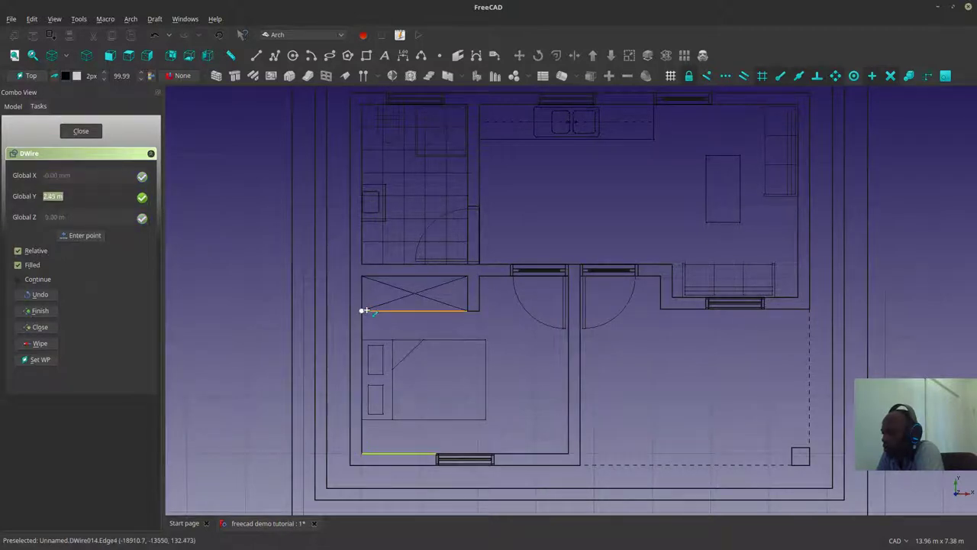
# Step: Create a new group inside the Annotaions group, next to Dimensions
pyautogui.scroll(-10, 106, 269)
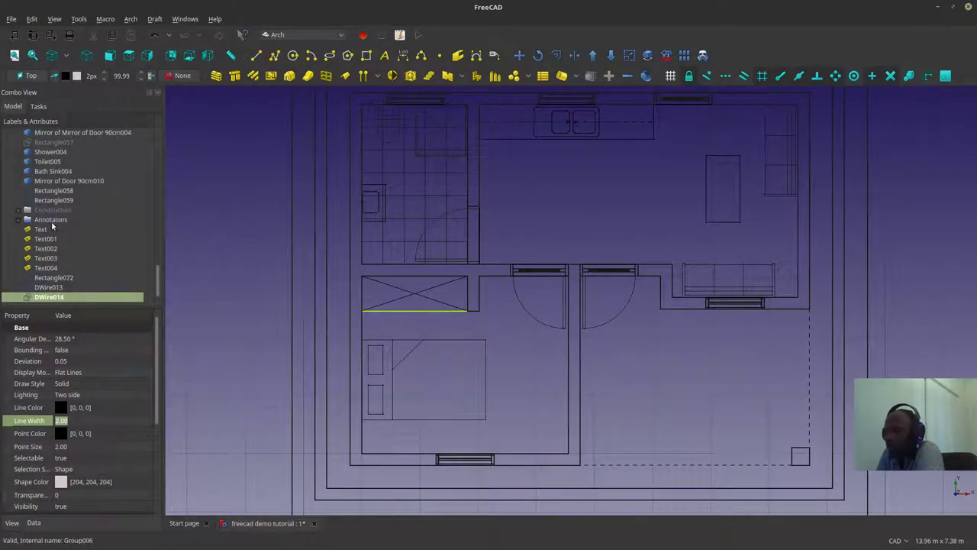
pyautogui.click(19, 220)
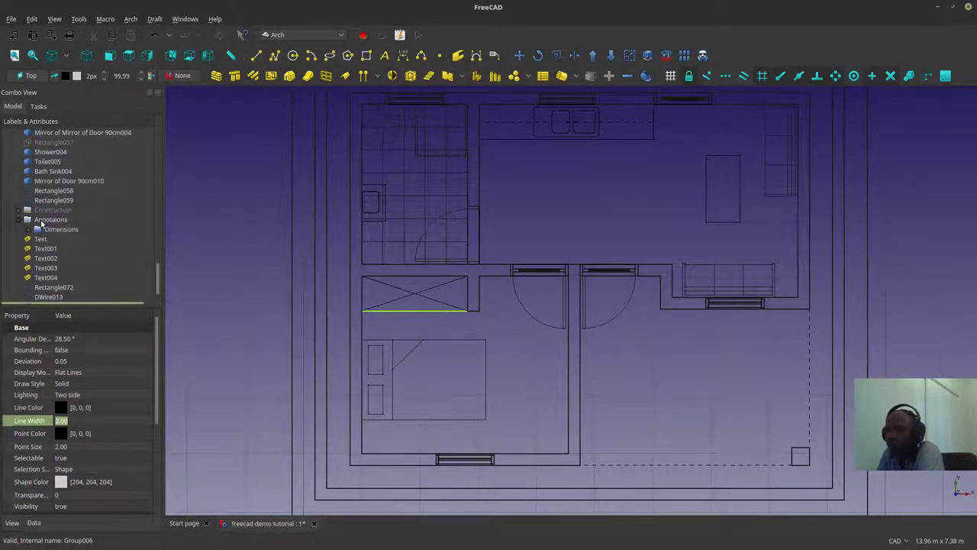
pyautogui.rightClick(42, 222)
pyautogui.click(82, 230)
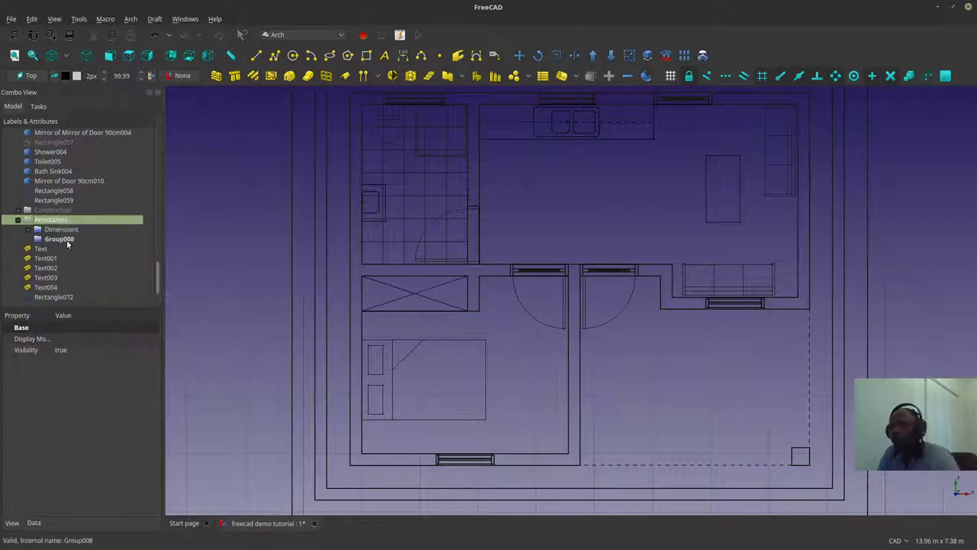
pyautogui.click(62, 239)
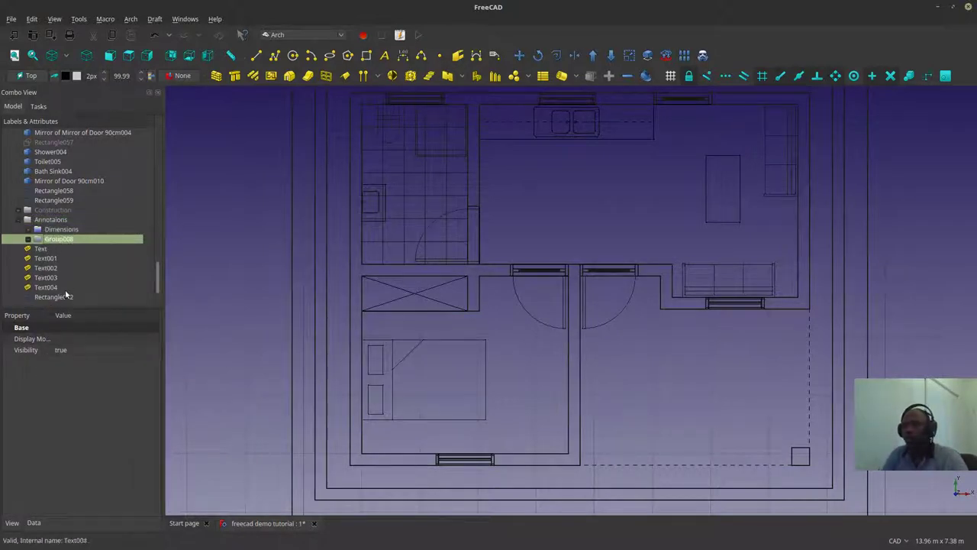
pyautogui.click(28, 239)
pyautogui.click(52, 250)
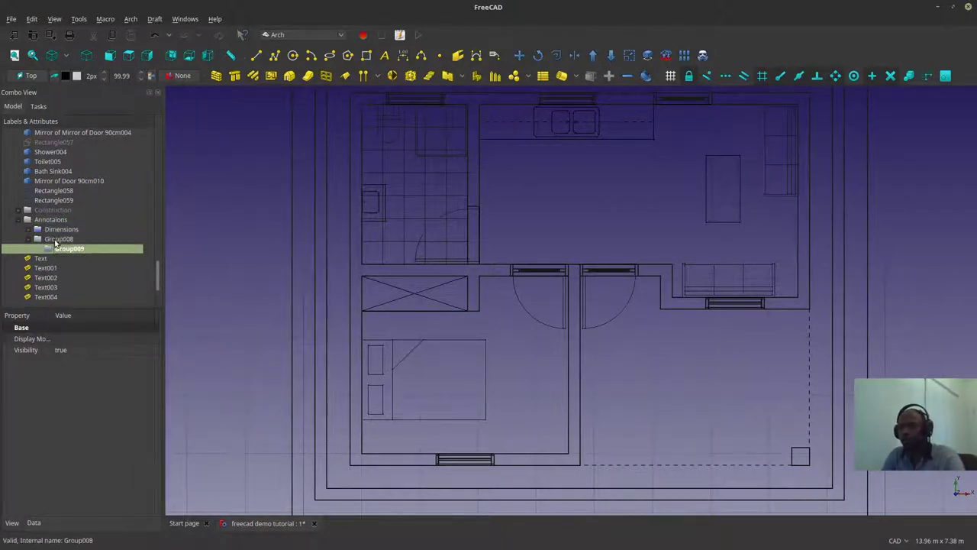
pyautogui.press('Delete')
# Step: Try to rename the new group inside Annotaions as Text
pyautogui.rightClick(52, 239)
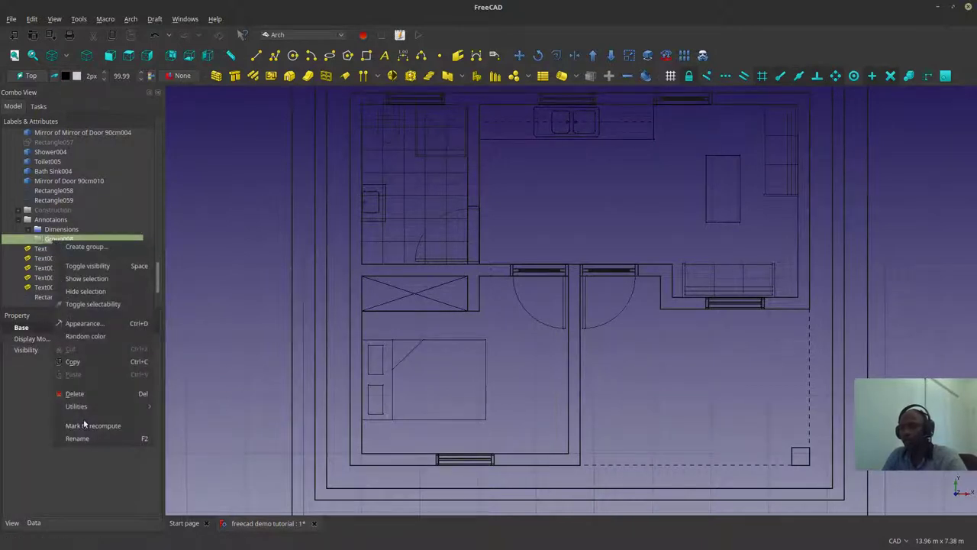
pyautogui.click(87, 439)
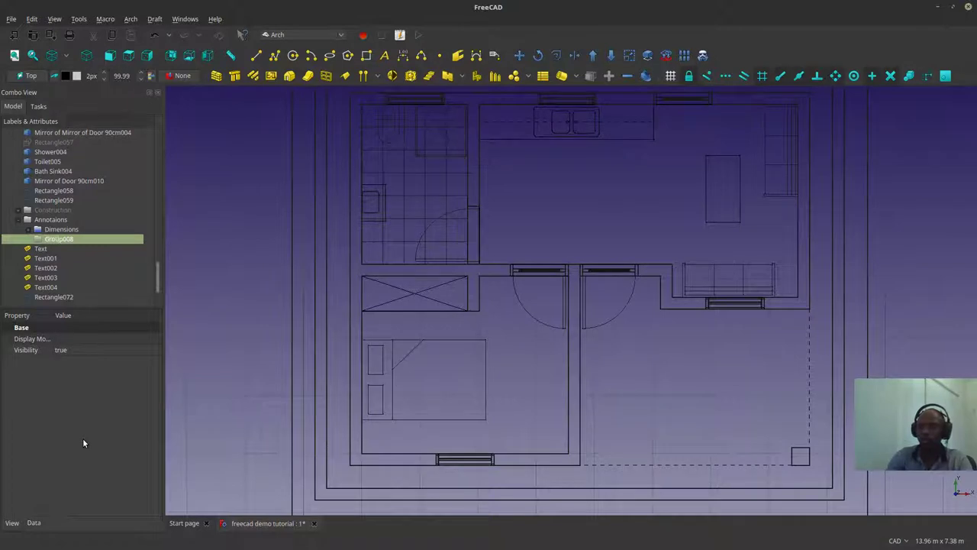
pyautogui.write('tEXTS')
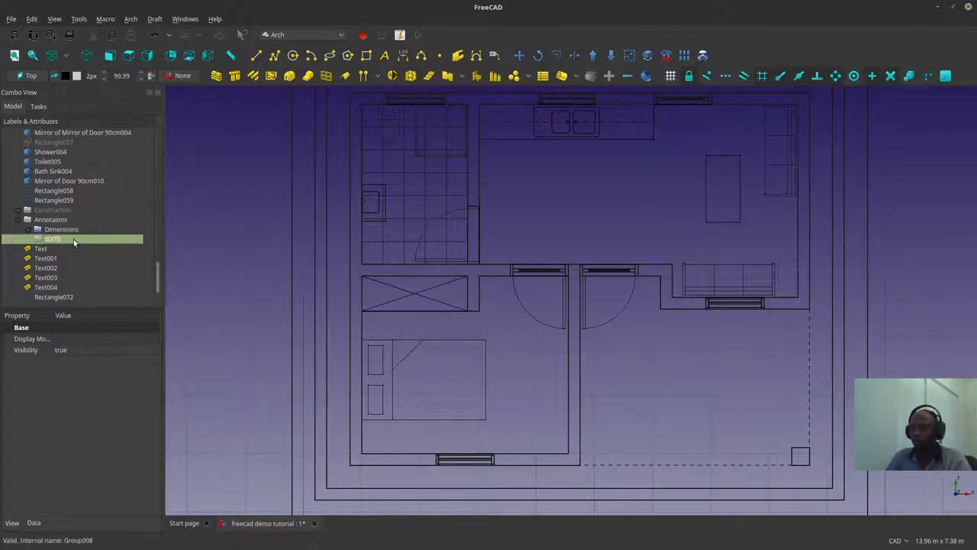
pyautogui.rightClick(73, 239)
pyautogui.click(98, 436)
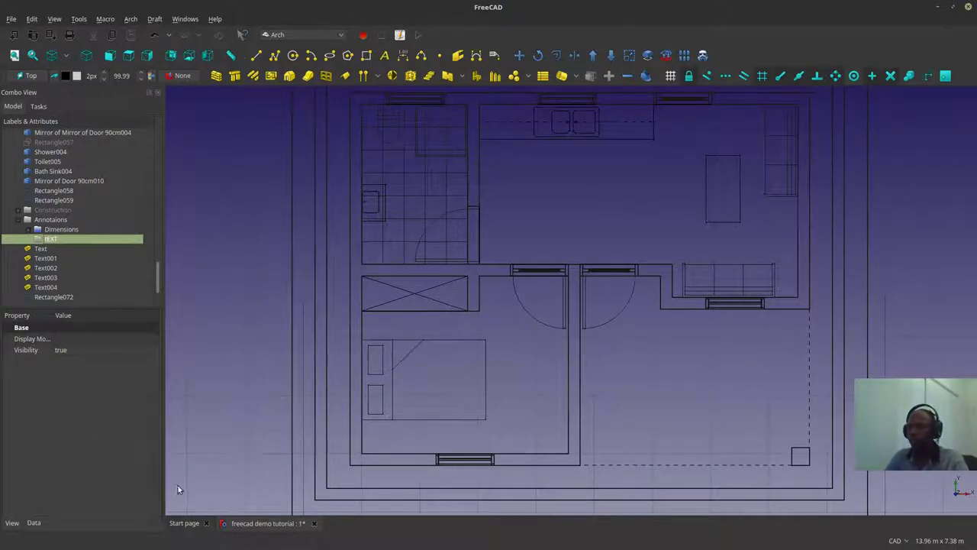
pyautogui.rightClick(57, 239)
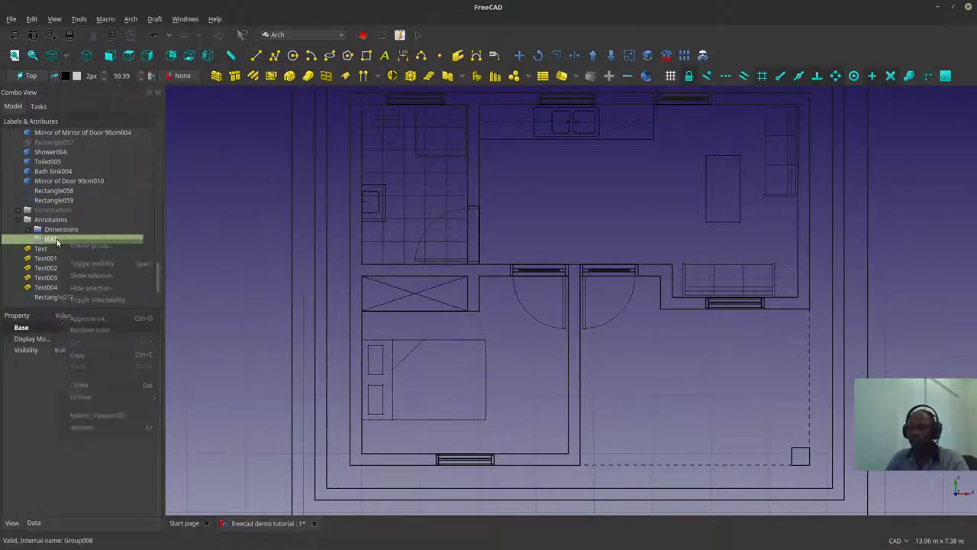
pyautogui.click(93, 437)
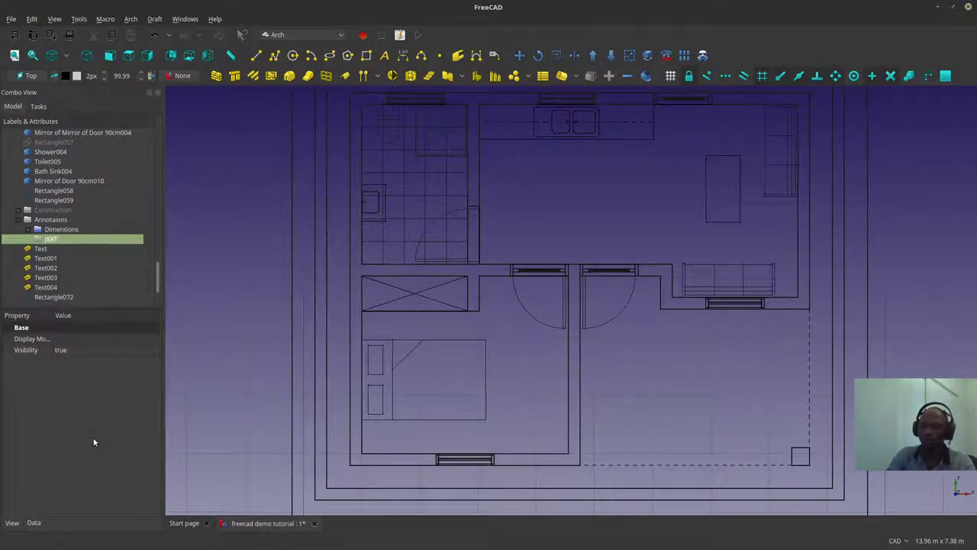
pyautogui.write('Text005')
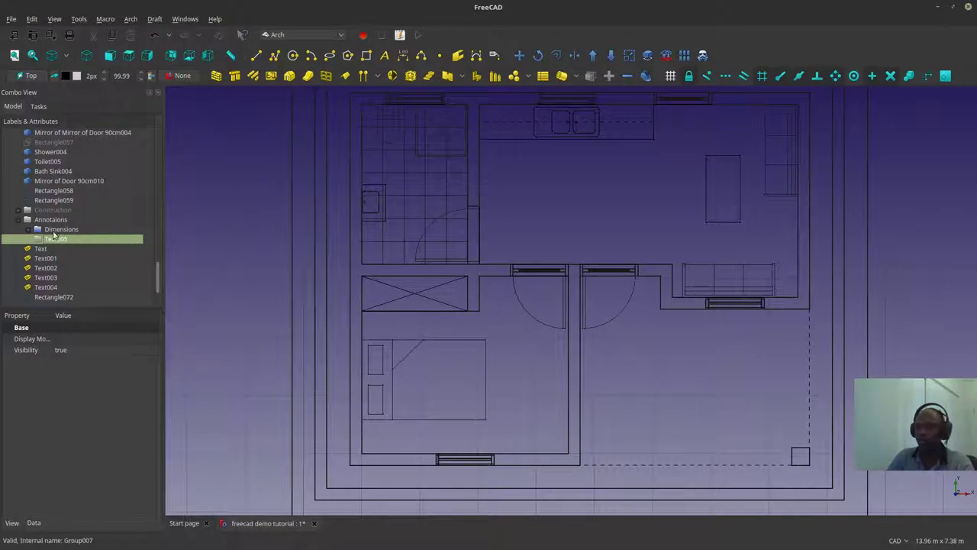
# Step: Rename the new group inside Annotaions as Texts
pyautogui.rightClick(52, 239)
pyautogui.click(102, 436)
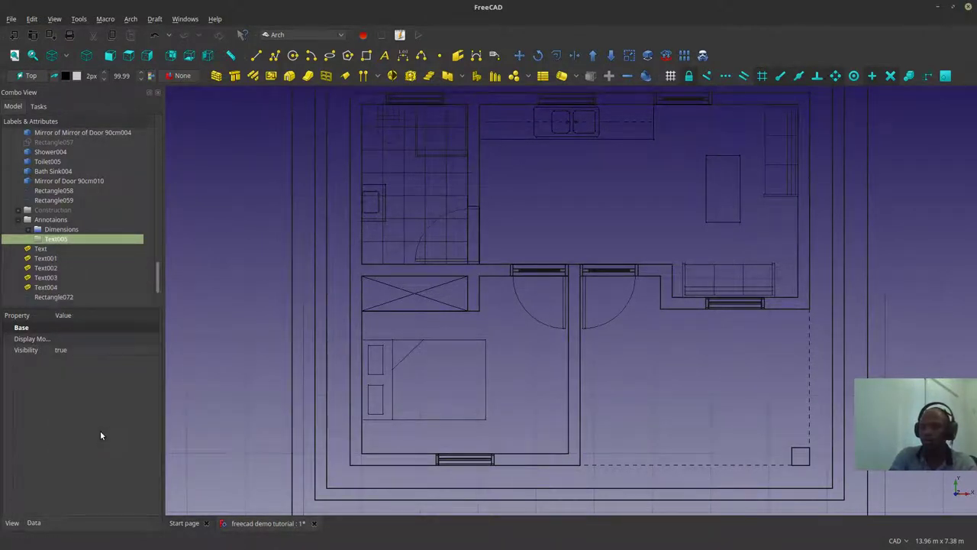
pyautogui.write('Texts')
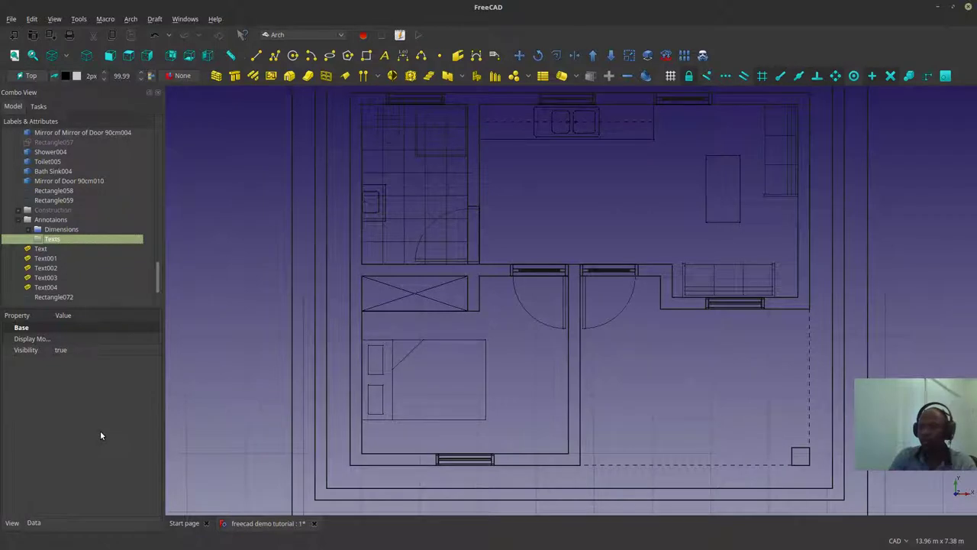
# Step: Move the five text objects, Text through Text004, into the Texts group and save the document
pyautogui.click(64, 249)
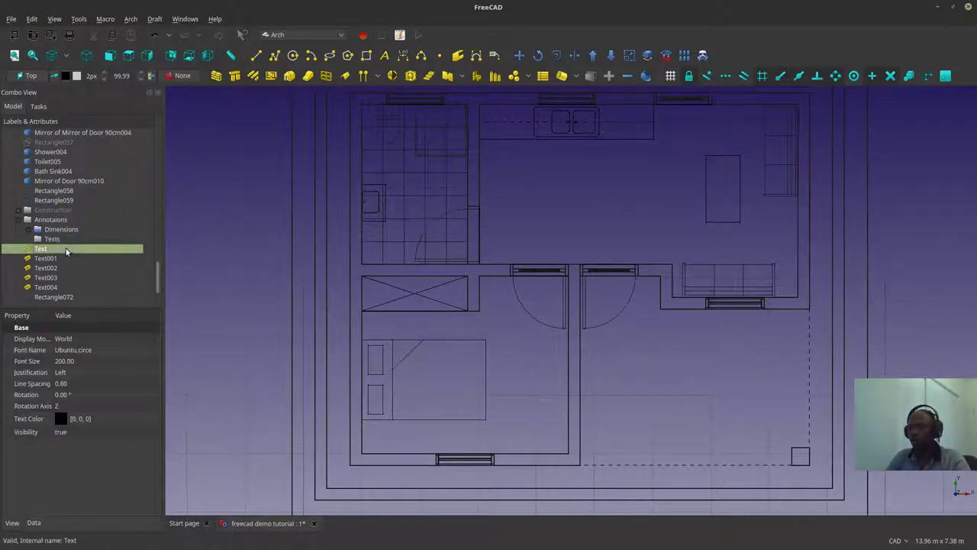
pyautogui.keyDown('shift'); pyautogui.click(54, 287); pyautogui.keyUp('shift')
pyautogui.moveTo(44, 249); pyautogui.dragTo(52, 239)
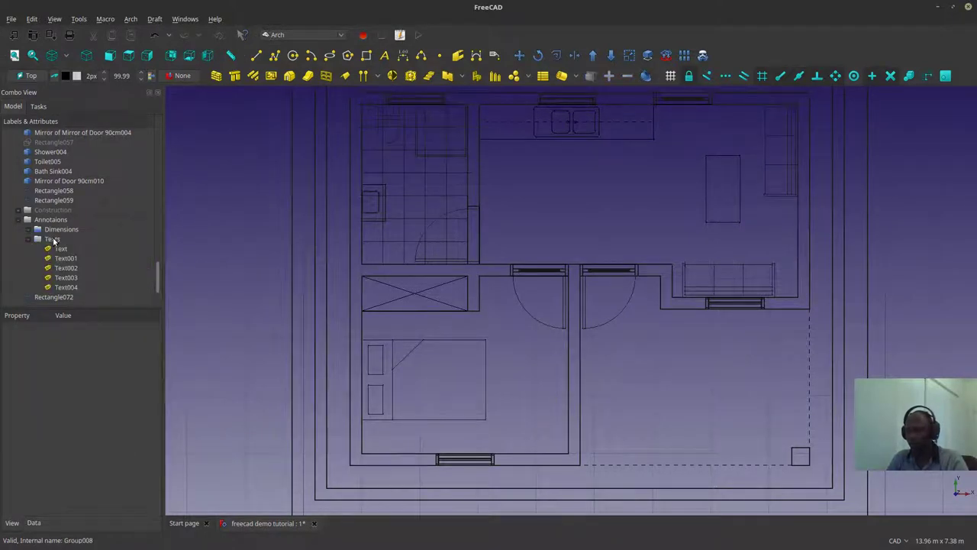
pyautogui.click(11, 19)
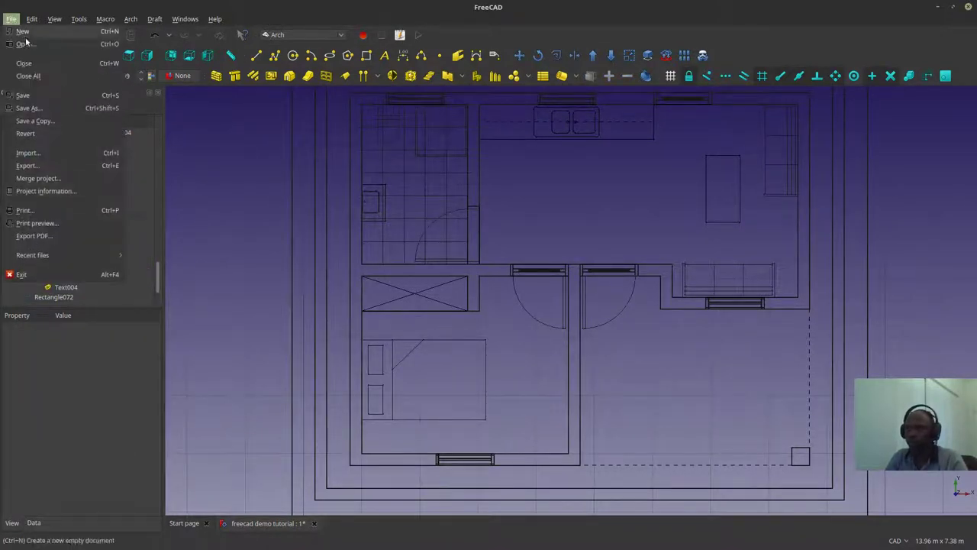
pyautogui.click(30, 96)
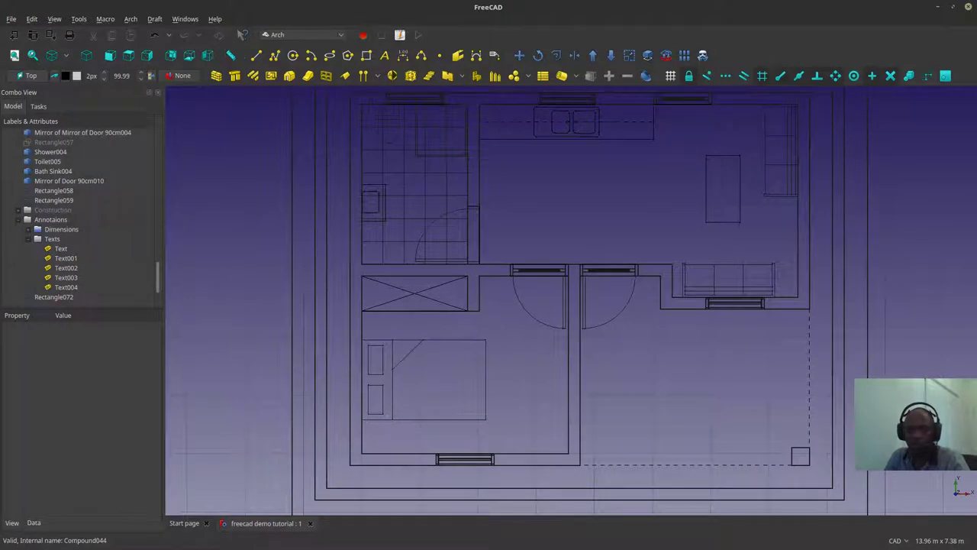
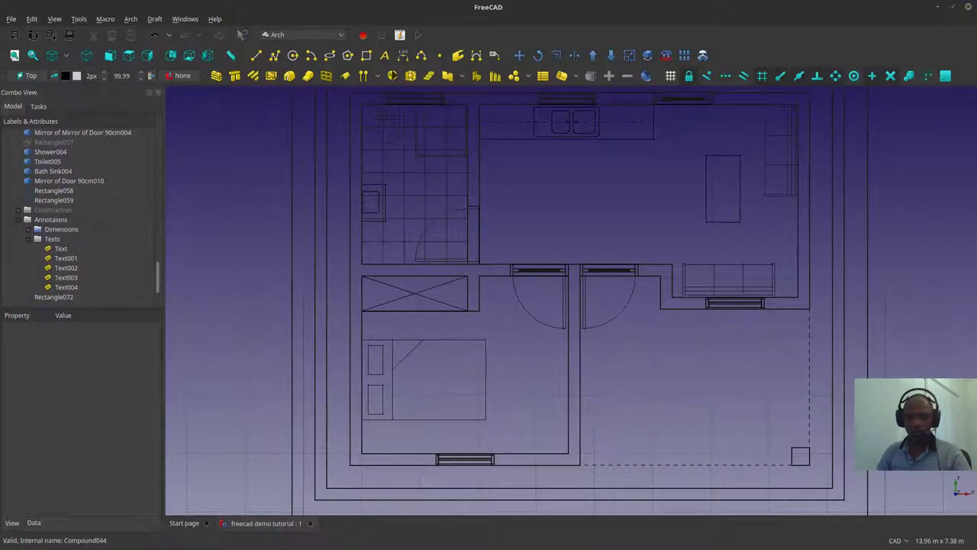
# Step: Switch to SmartGit and commit and push both modified model files with the message "working on floor plan and annotation"
pyautogui.moveTo(0, 23); pyautogui.dragTo(501, 87)
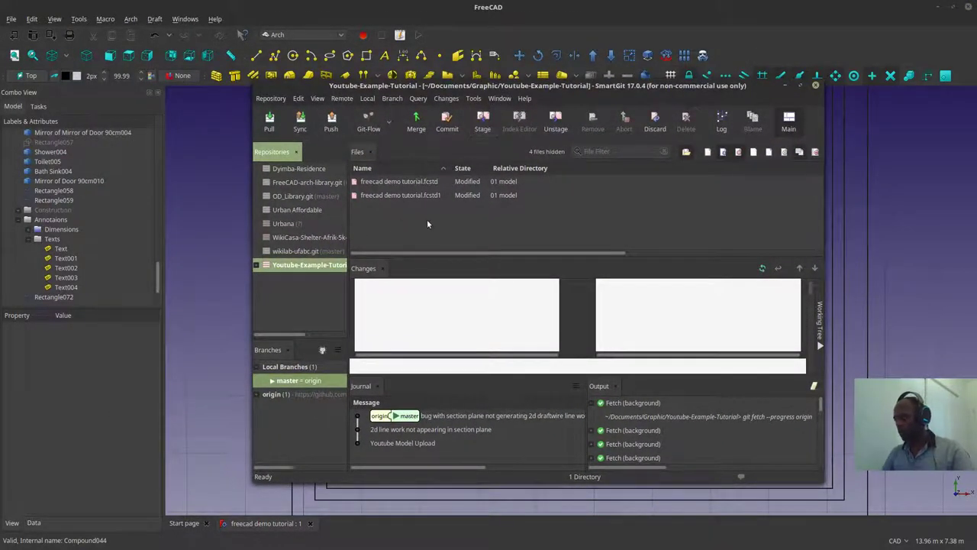
pyautogui.click(447, 122)
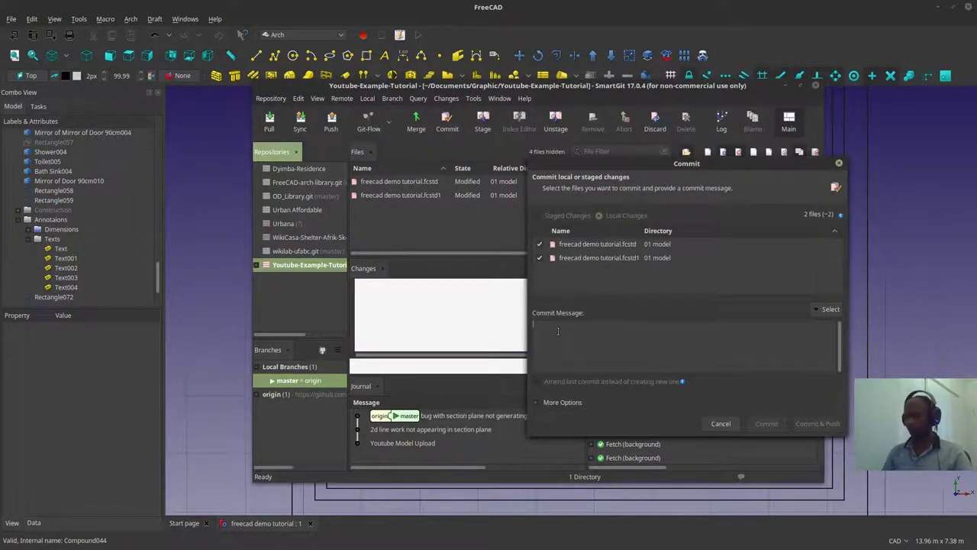
pyautogui.write('floor plan')
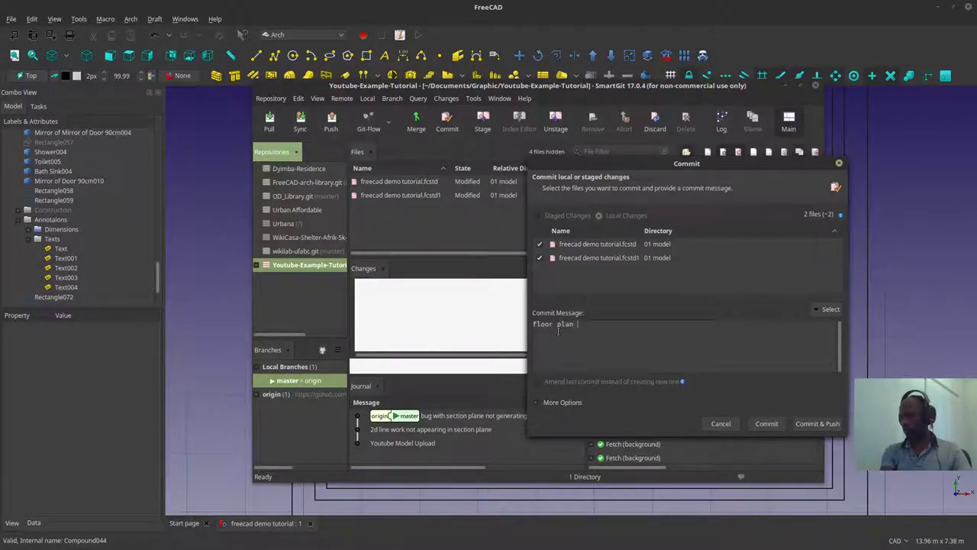
pyautogui.hotkey('ctrl', 'BackSpace')
pyautogui.hotkey('ctrl', 'BackSpace')
pyautogui.write('working on')
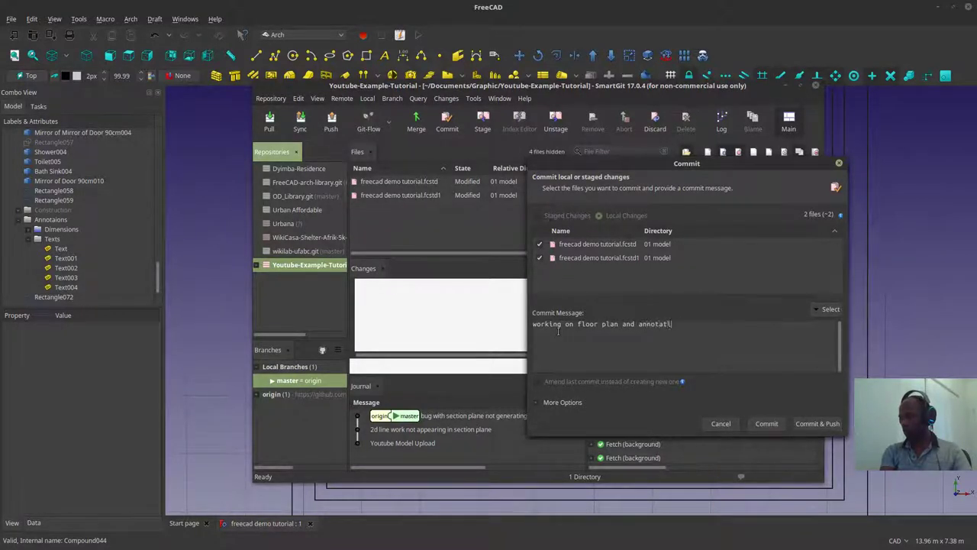
pyautogui.click(813, 423)
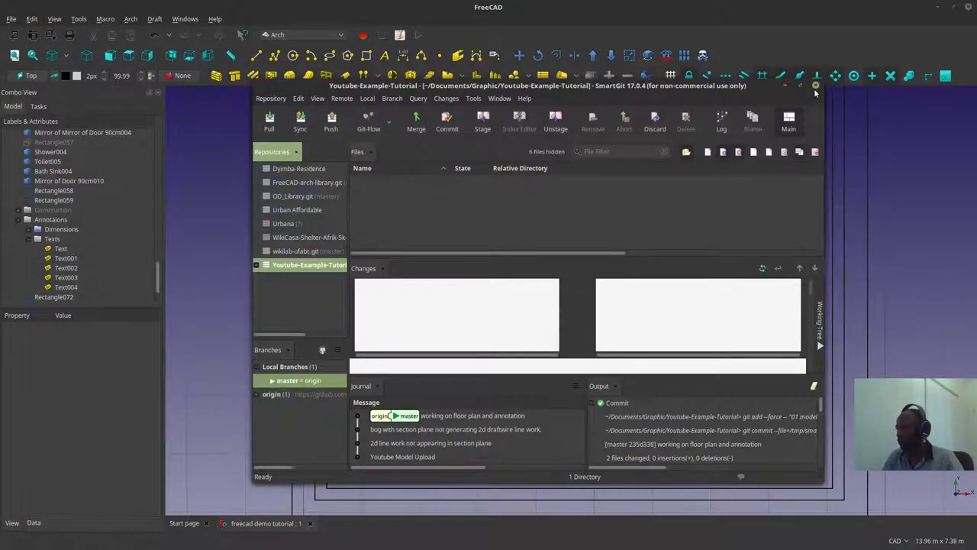
pyautogui.click(787, 85)
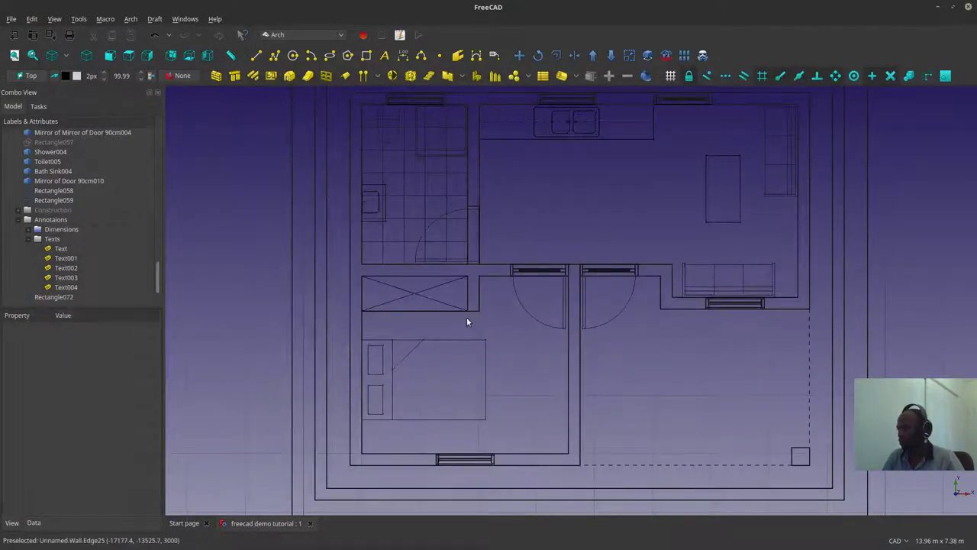
# Step: Show the house in axonometric view and examine the diagonal bedroom wire and the horizontal line near the doors
pyautogui.scroll(-2, 467, 321)
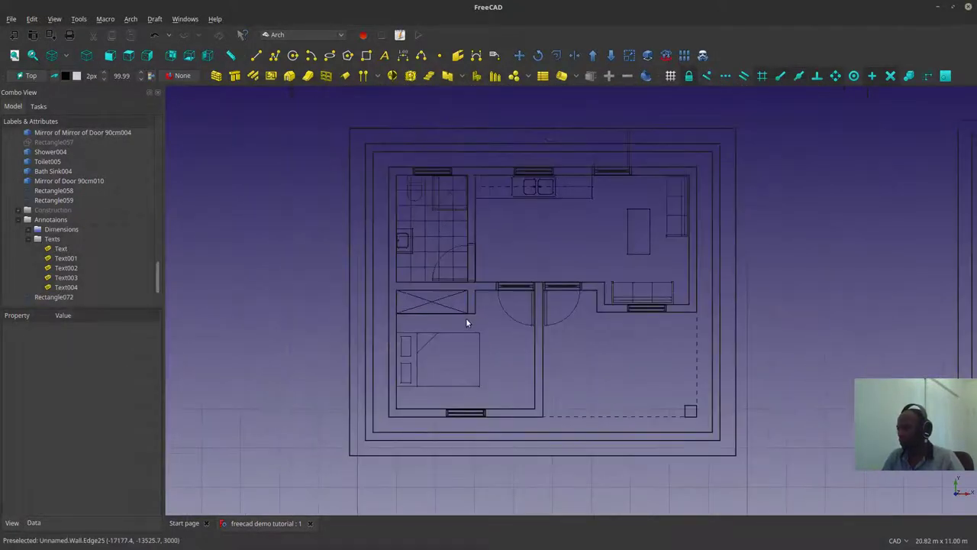
pyautogui.click(12, 18)
pyautogui.click(23, 96)
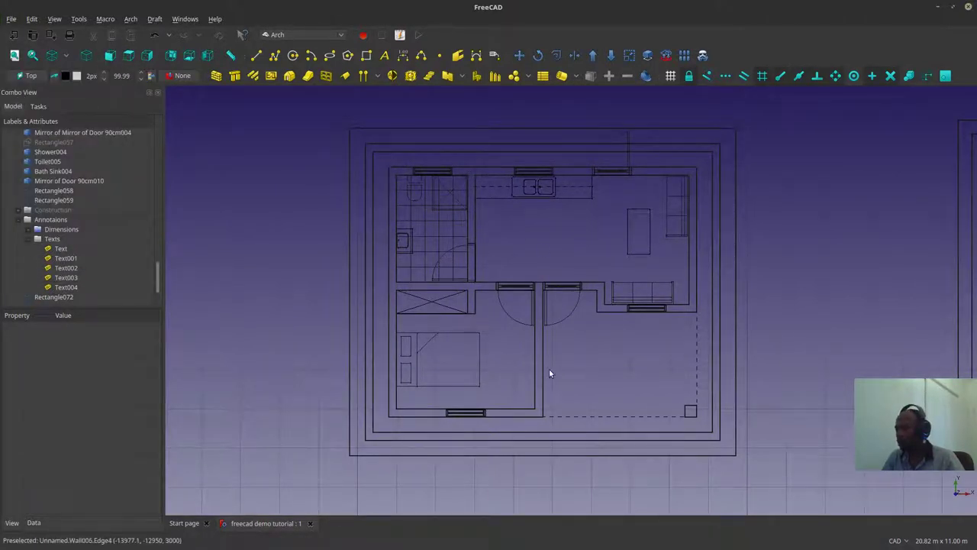
pyautogui.moveTo(549, 373); pyautogui.dragTo(534, 356, button='middle')
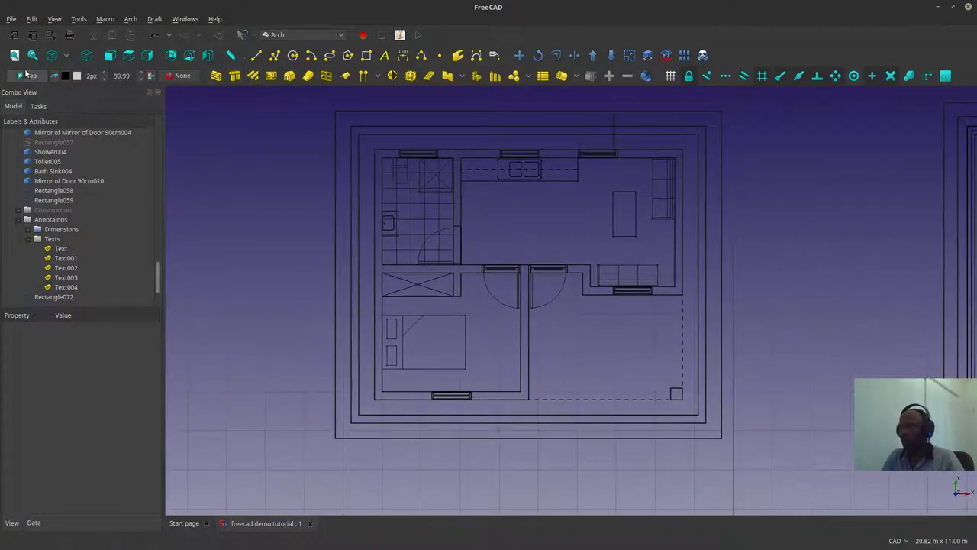
pyautogui.click(86, 55)
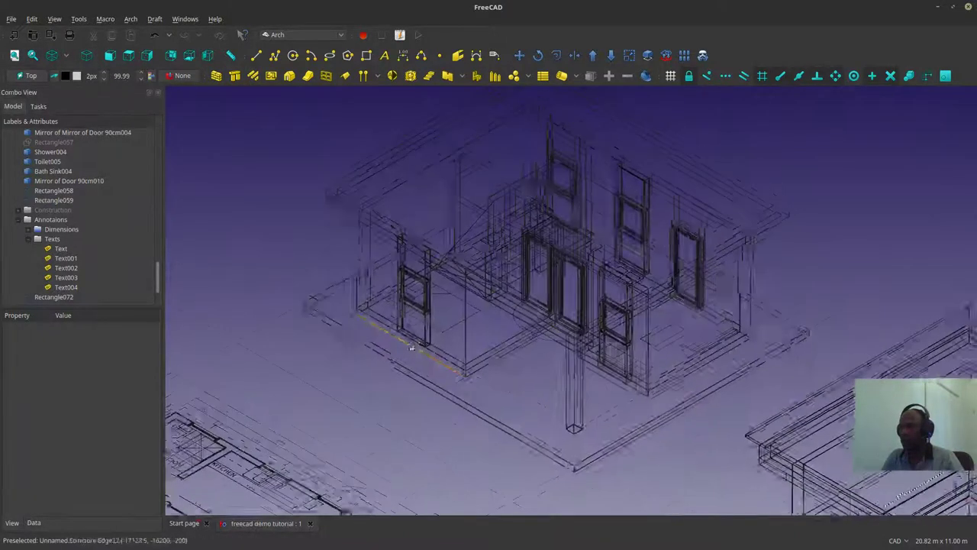
pyautogui.scroll(2, 412, 348)
pyautogui.scroll(3, 401, 284)
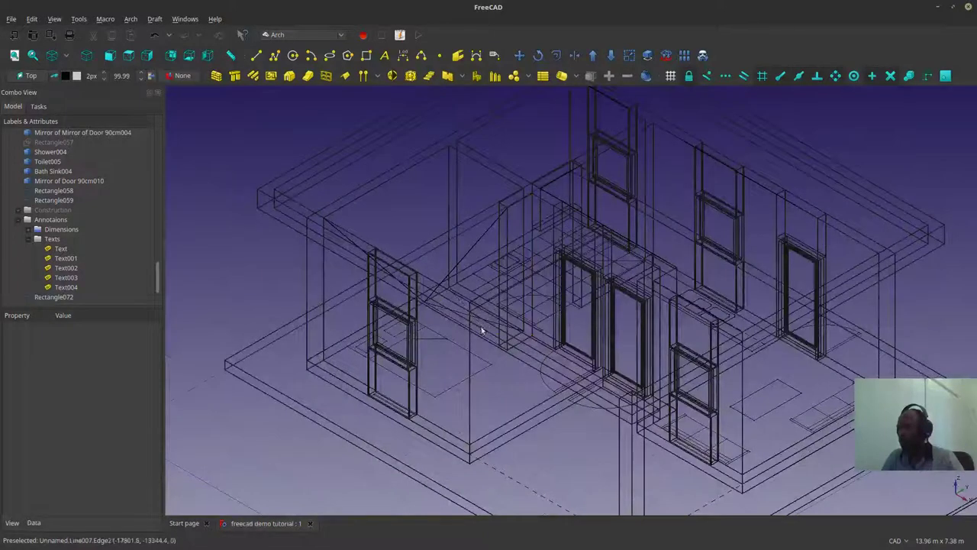
pyautogui.scroll(3, 449, 334)
pyautogui.click(489, 203)
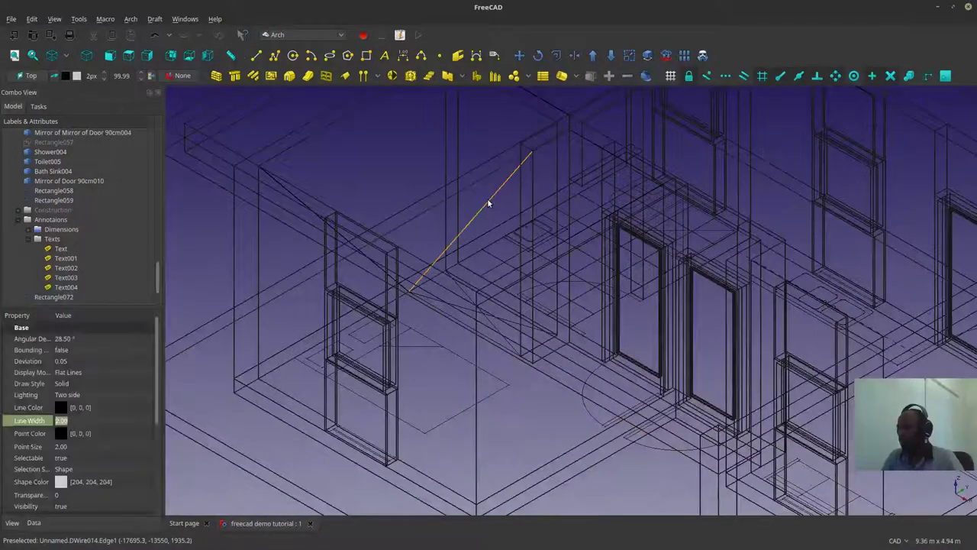
pyautogui.scroll(-2, 488, 202)
pyautogui.scroll(2, 504, 196)
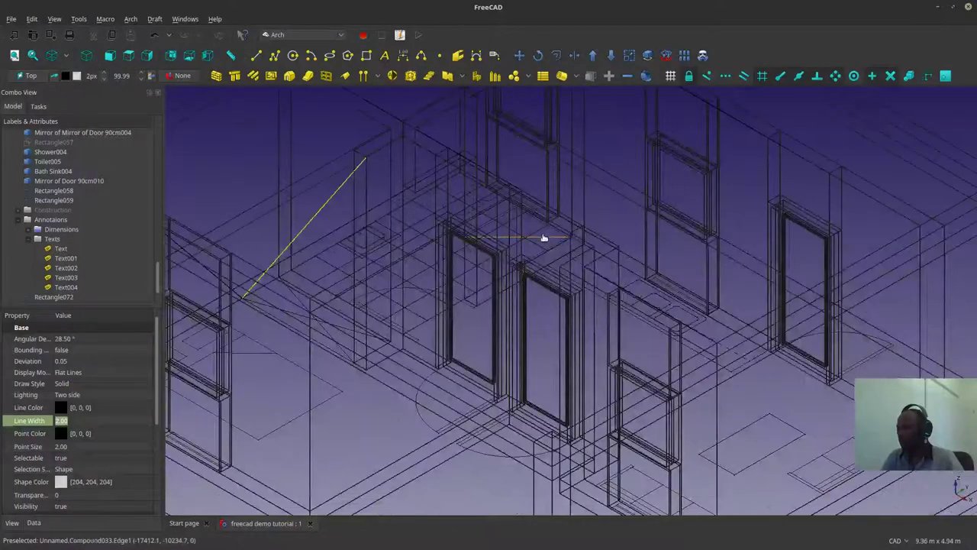
pyautogui.click(543, 239)
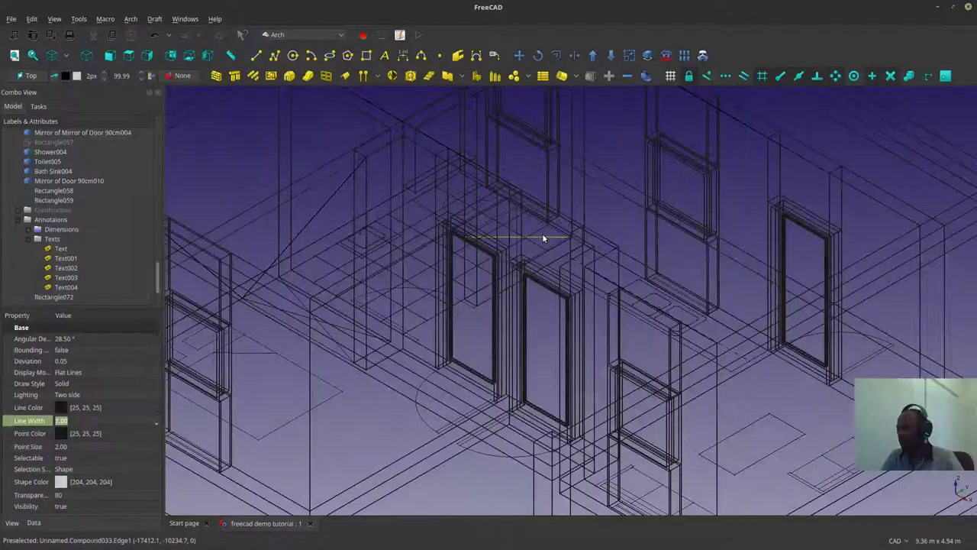
# Step: Set the draw style of the view to No shading and bring the whole house into view
pyautogui.click(67, 55)
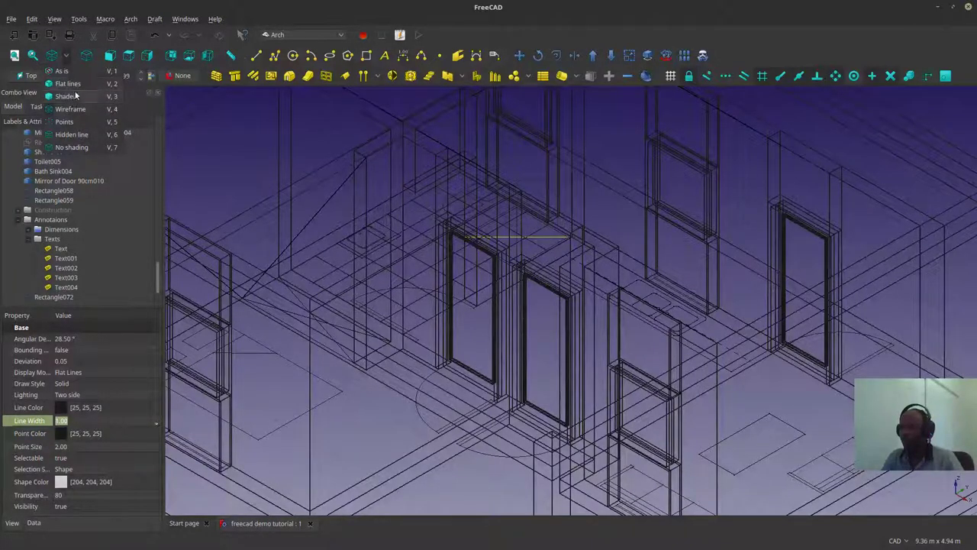
pyautogui.click(73, 147)
pyautogui.scroll(-4, 534, 199)
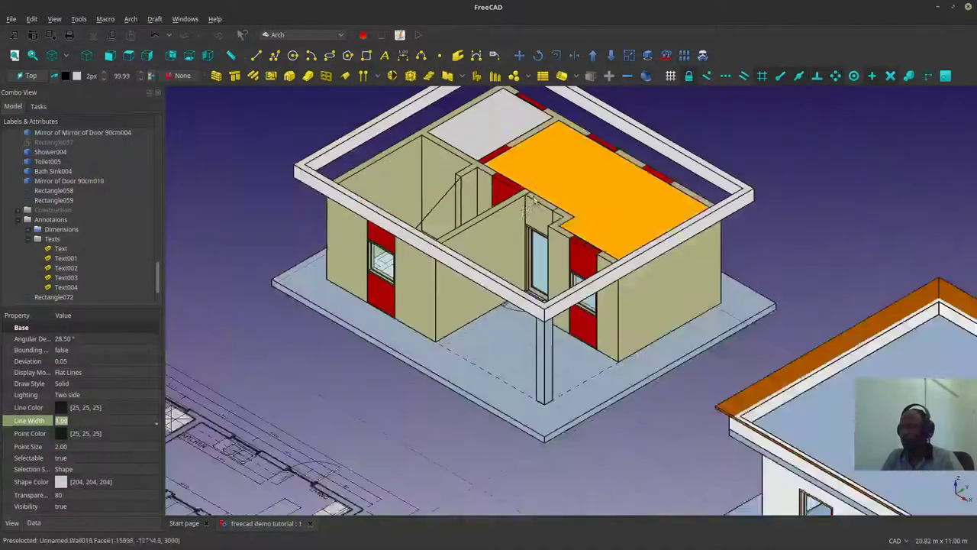
pyautogui.moveTo(533, 200); pyautogui.dragTo(531, 235, button='middle')
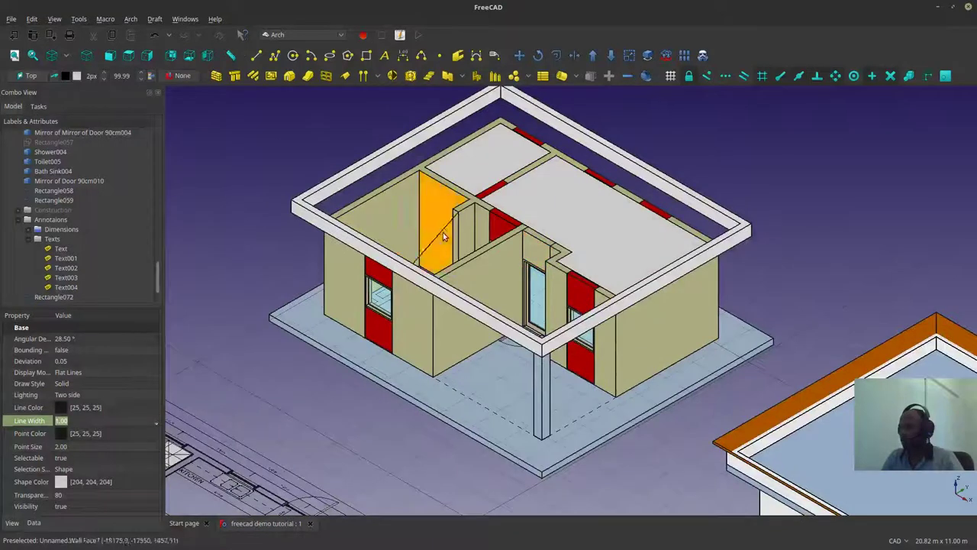
# Step: Hide the area faces over the kitchen and living room and over the bathroom
pyautogui.click(632, 232)
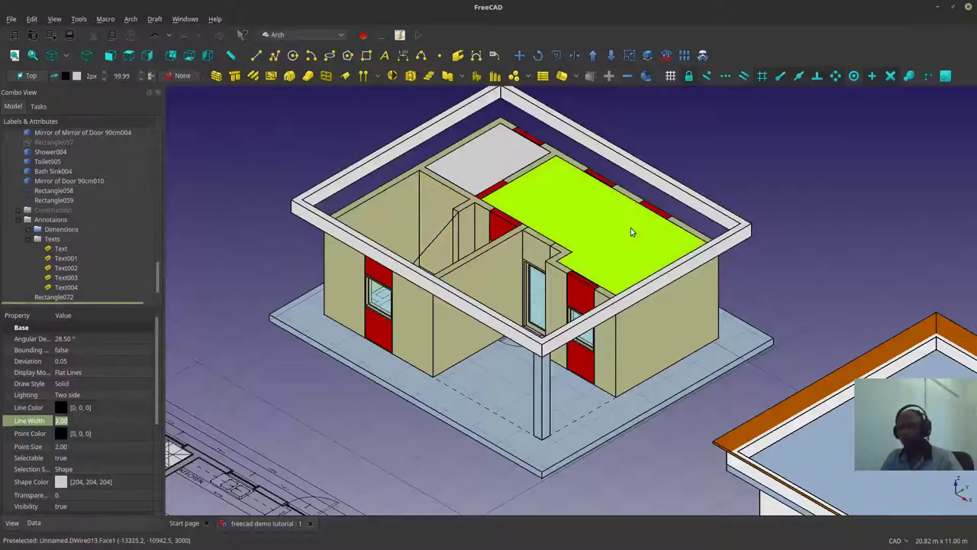
pyautogui.press('space')
pyautogui.press('space')
pyautogui.click(519, 161)
pyautogui.press('space')
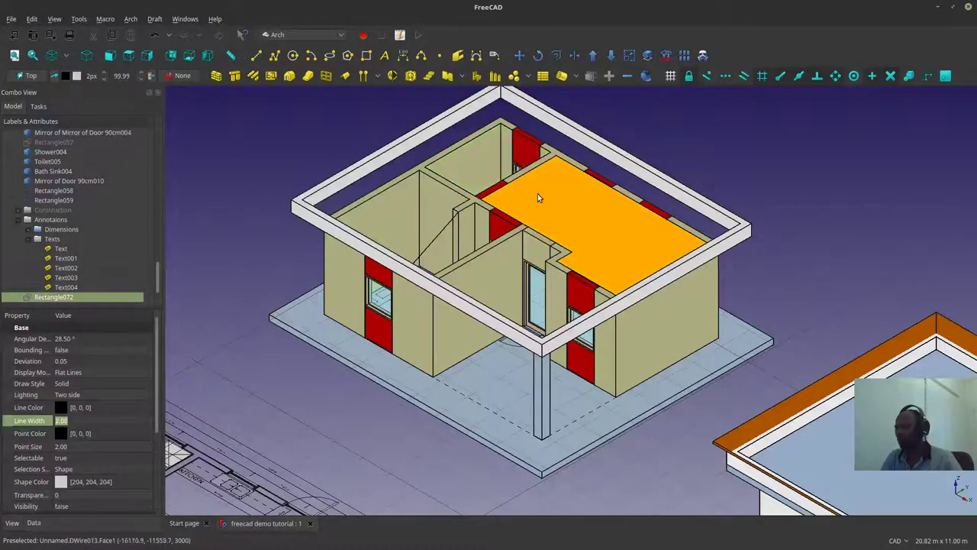
pyautogui.click(538, 197)
pyautogui.press('space')
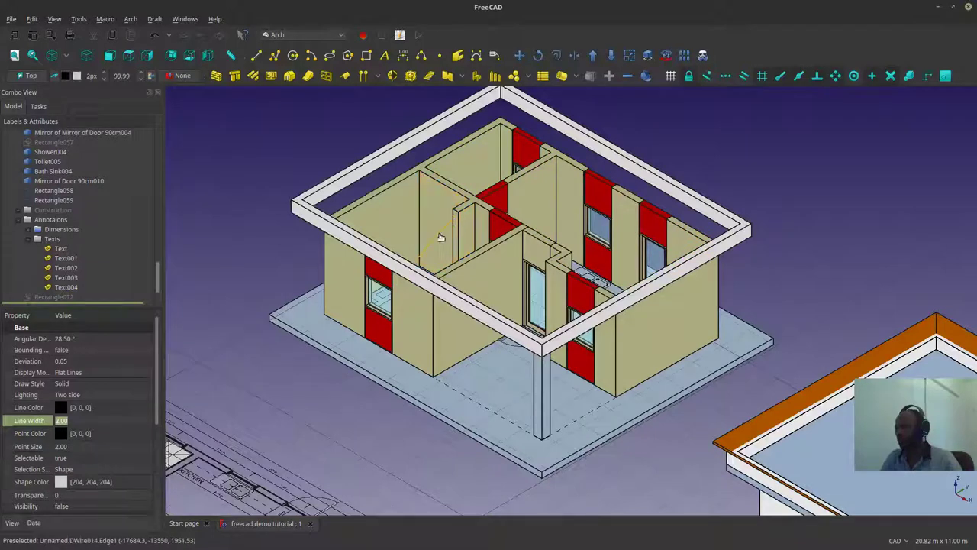
# Step: Delete the diagonal bedroom wire, along with the room area outlines Rectangle072 and DWire013
pyautogui.click(439, 234)
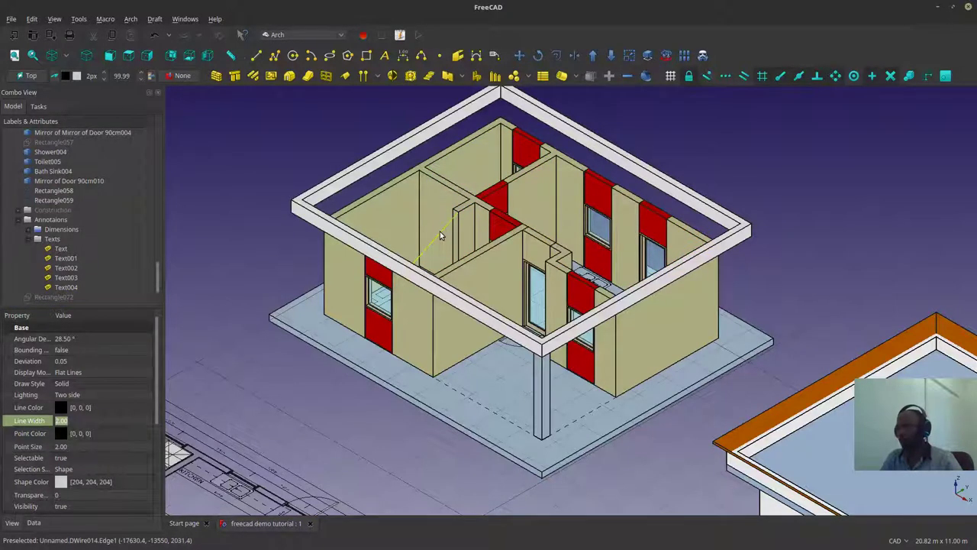
pyautogui.press('Delete')
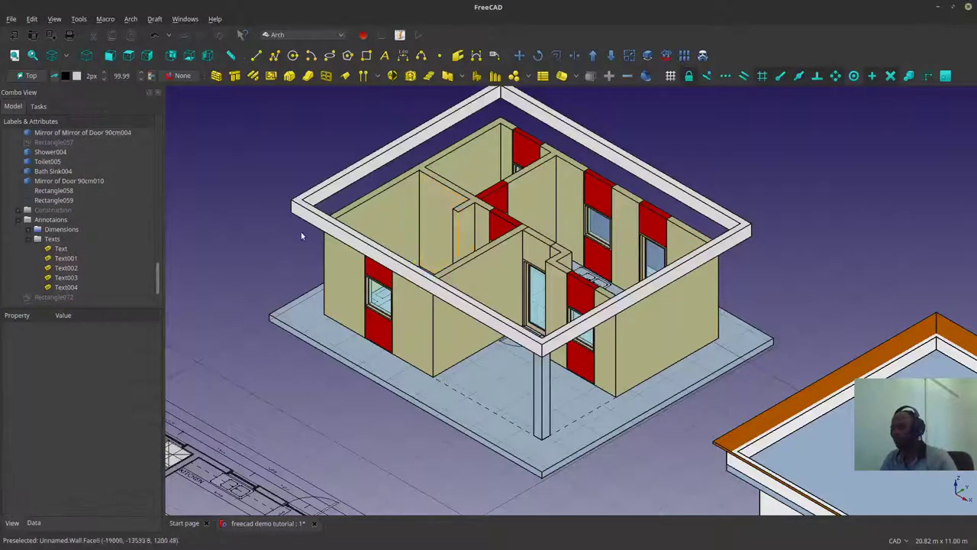
pyautogui.scroll(-1, 43, 288)
pyautogui.click(43, 295)
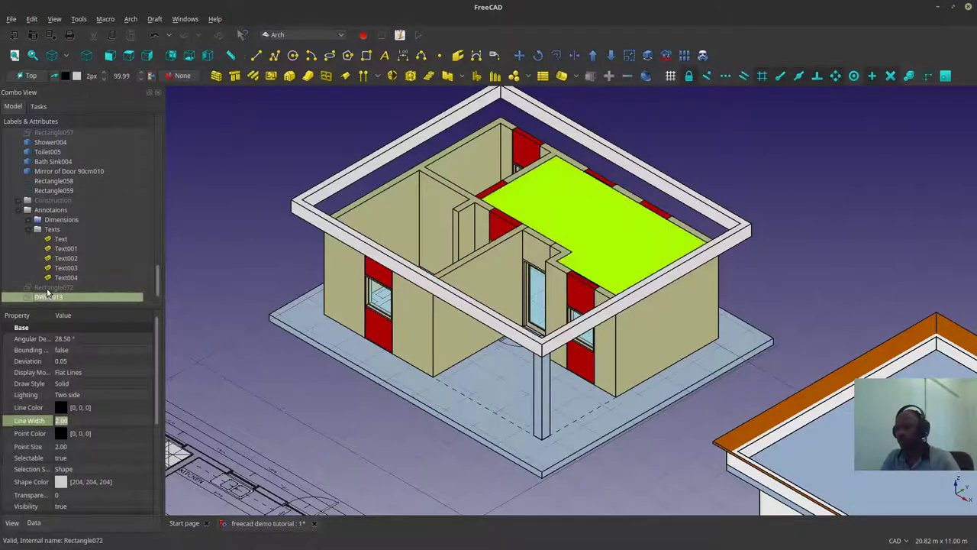
pyautogui.click(48, 288)
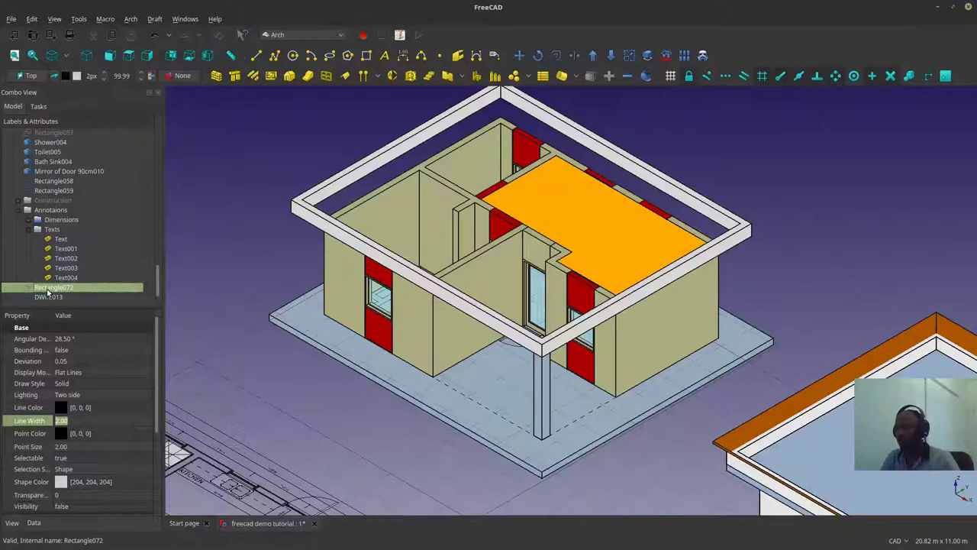
pyautogui.press('space')
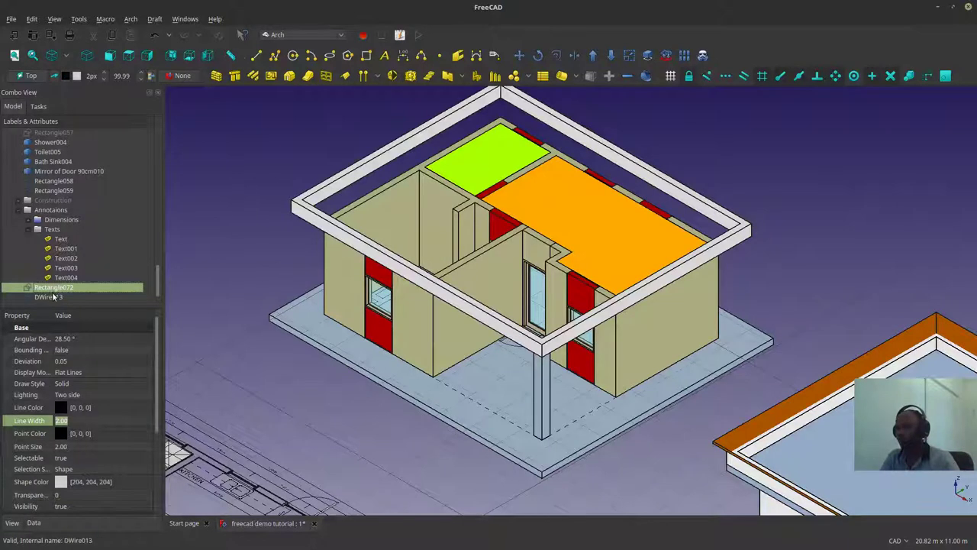
pyautogui.keyDown('ctrl'); pyautogui.click(48, 297); pyautogui.keyUp('ctrl')
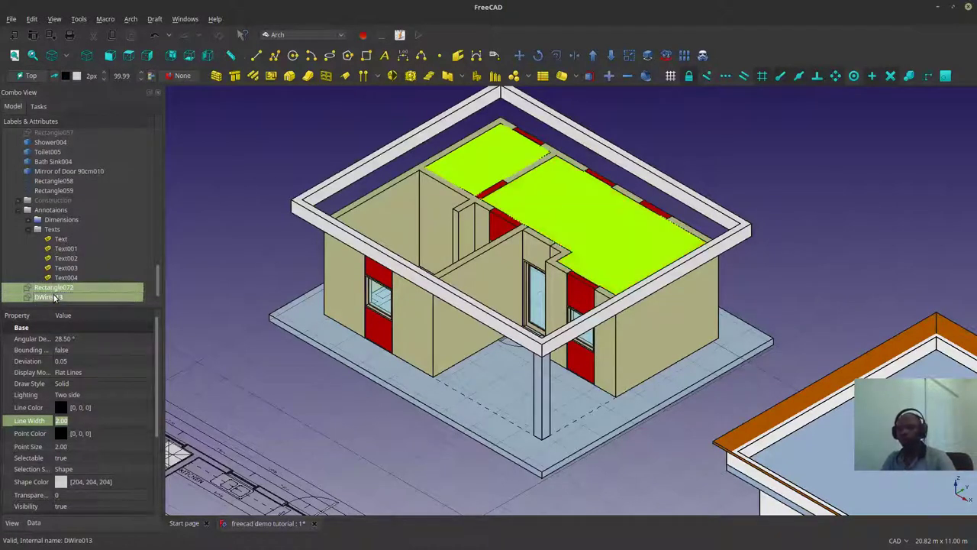
pyautogui.press('Delete')
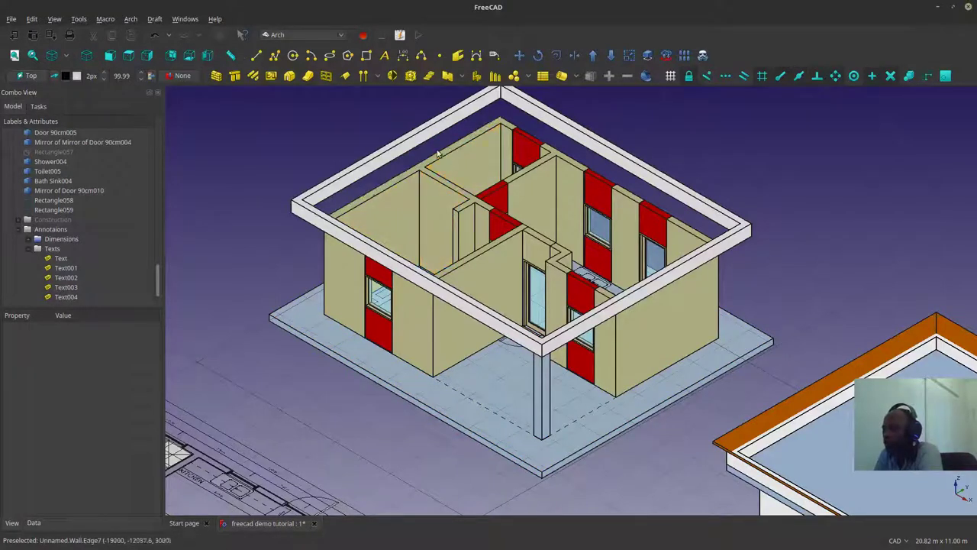
# Step: Undo the deletions of the three room area outlines and select the diagonal bedroom wire
pyautogui.hotkey('ctrl', 'z')
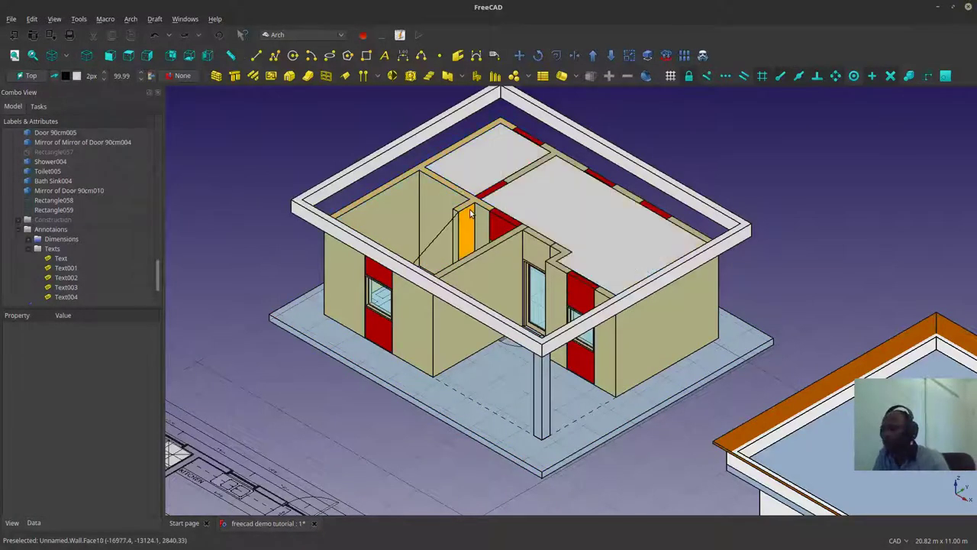
pyautogui.click(432, 241)
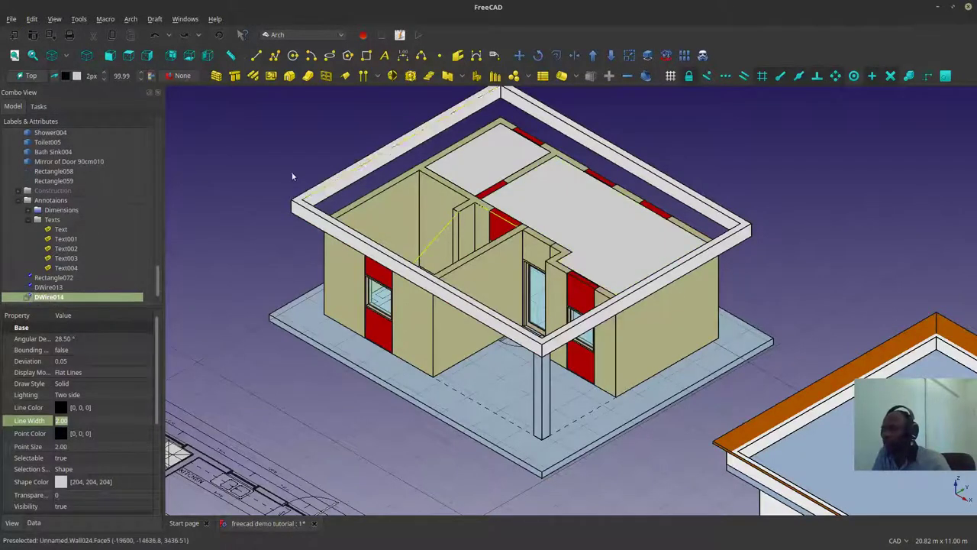
# Step: Set the navigation style to Blender and switch the 3D view to perspective projection
pyautogui.rightClick(342, 135)
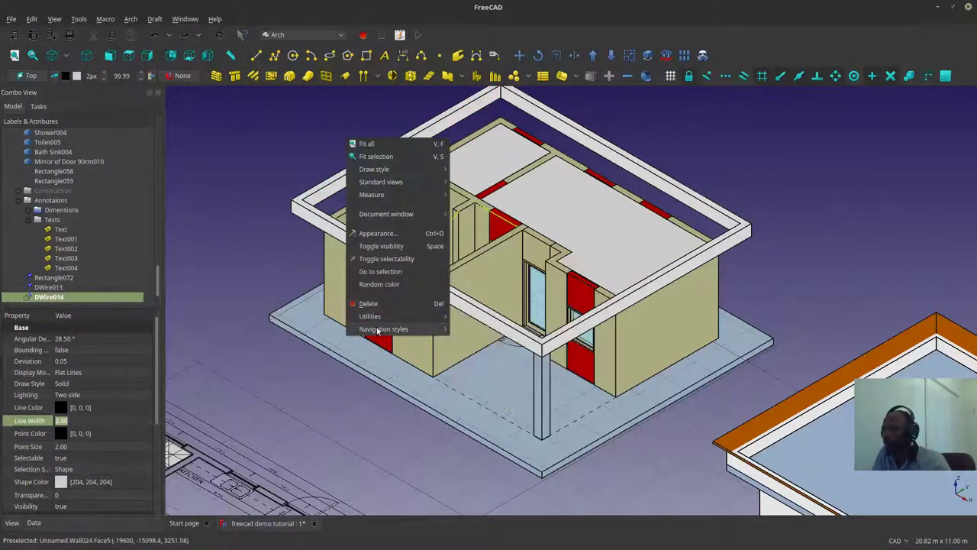
pyautogui.moveTo(371, 313)
pyautogui.click(491, 357)
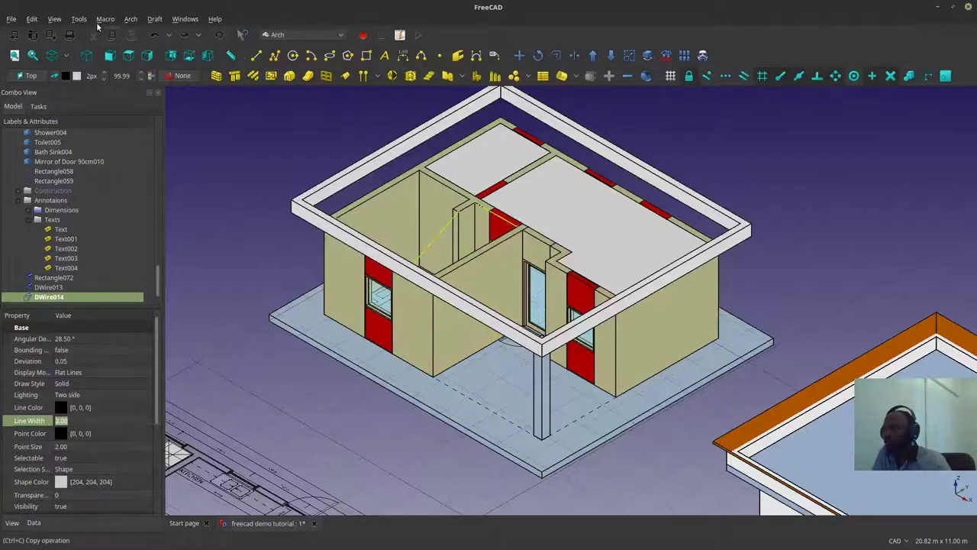
pyautogui.click(54, 18)
pyautogui.click(65, 56)
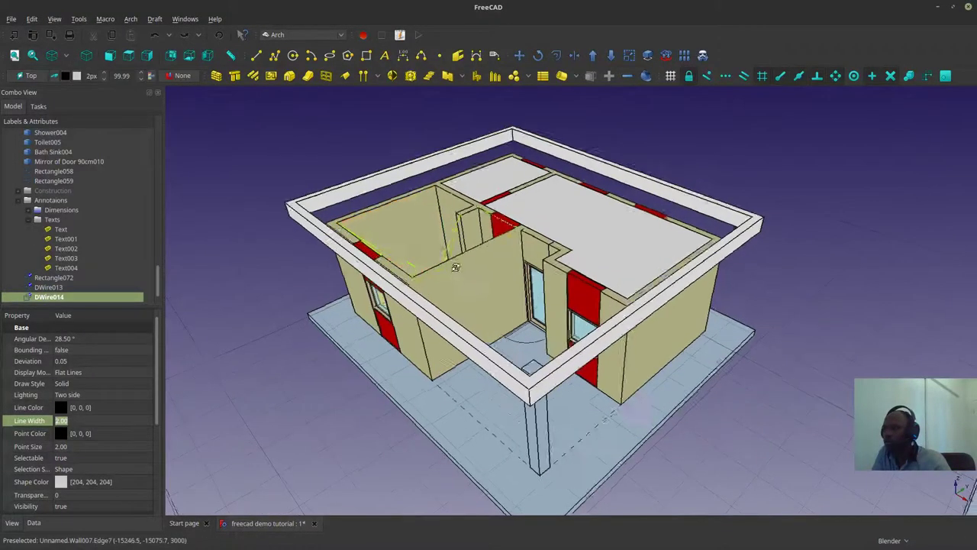
# Step: Examine from above how the diagonal wire runs between the bedroom's wall tops and floor
pyautogui.moveTo(456, 267); pyautogui.dragTo(405, 307, button='middle')
pyautogui.scroll(2, 448, 249)
pyautogui.moveTo(447, 249); pyautogui.dragTo(477, 305, button='middle')
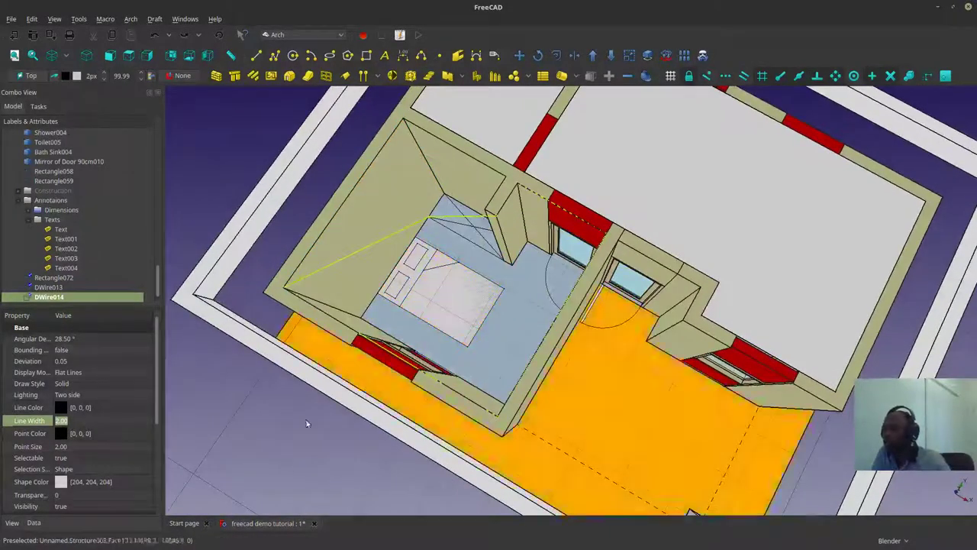
pyautogui.click(245, 427)
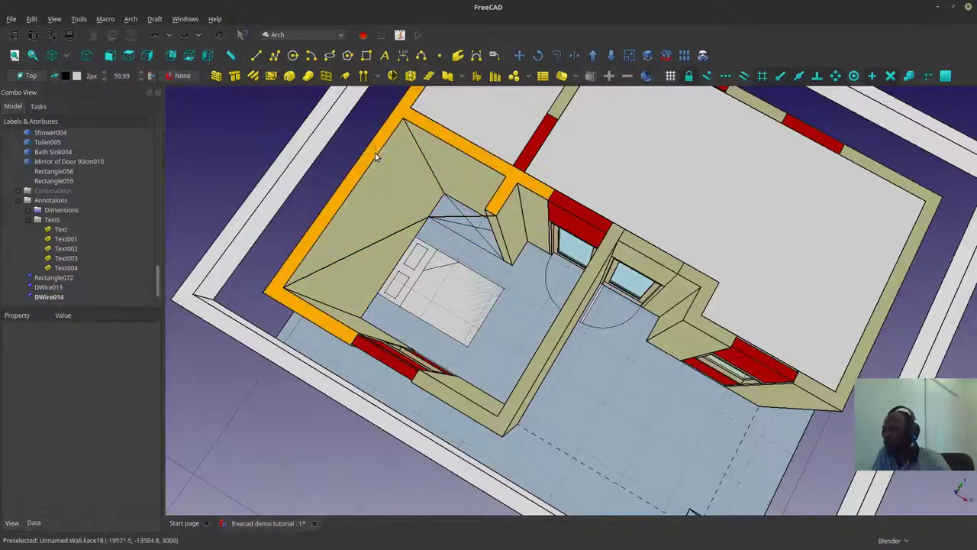
pyautogui.moveTo(513, 302); pyautogui.dragTo(545, 319, button='middle')
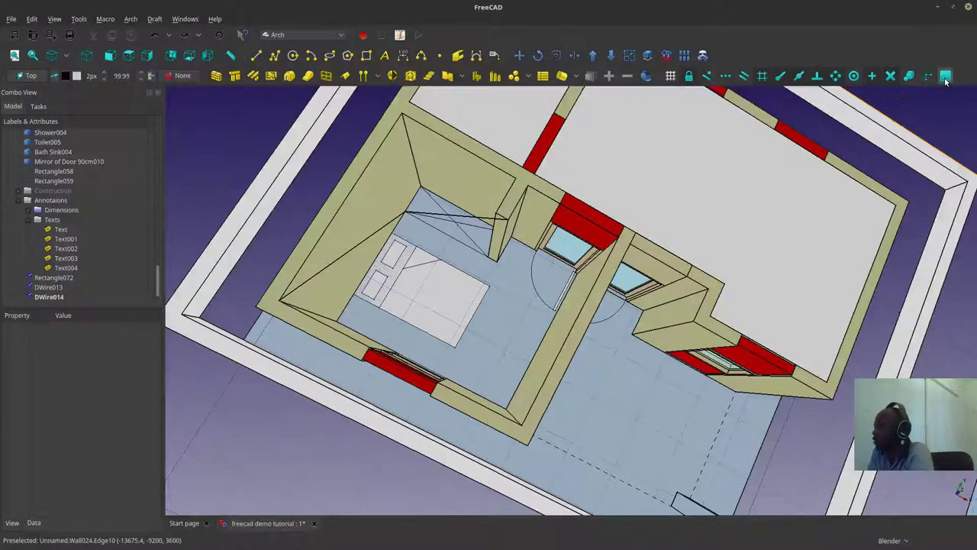
# Step: Examine the bedroom walls, diagonal wire and floor from several oblique angles around the house
pyautogui.scroll(-5, 461, 246)
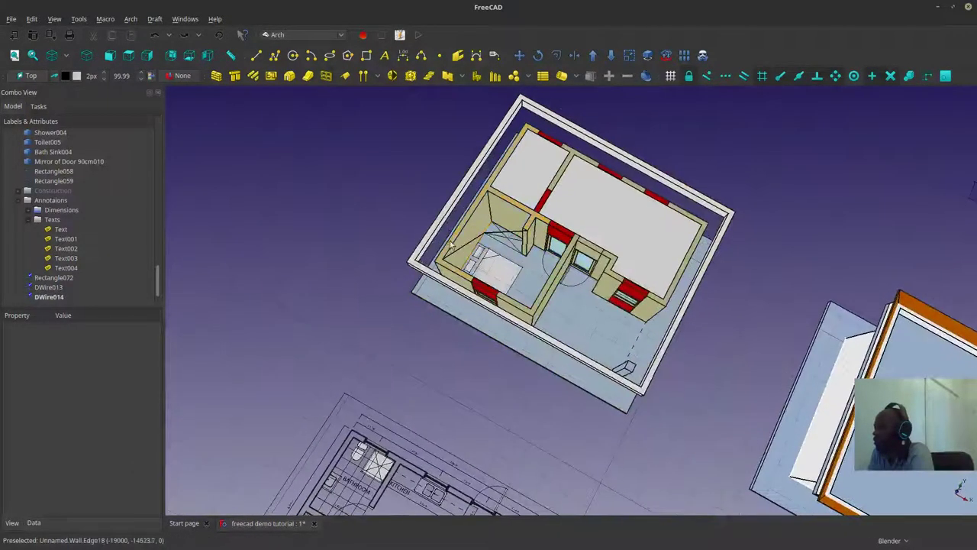
pyautogui.scroll(2, 446, 265)
pyautogui.moveTo(430, 273); pyautogui.dragTo(451, 216, button='middle')
pyautogui.scroll(-3, 450, 216)
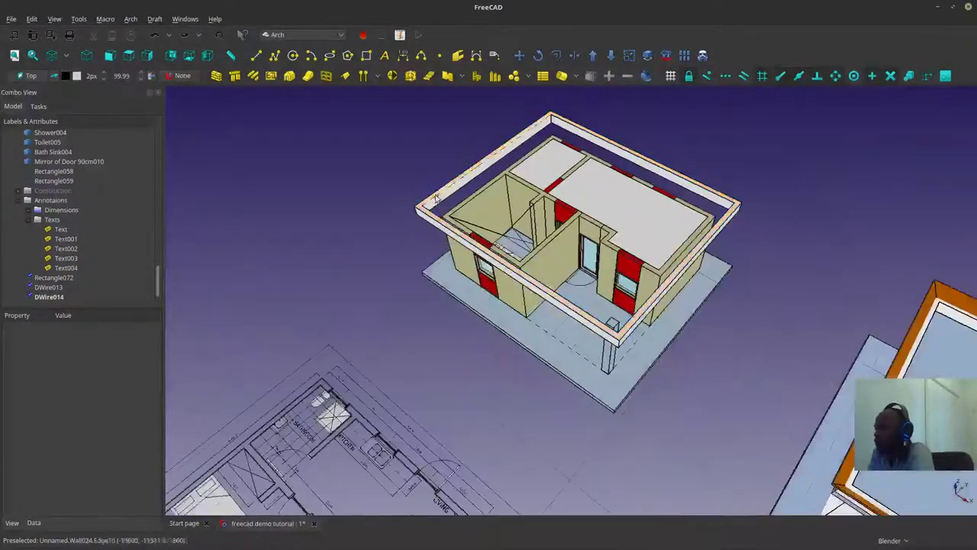
pyautogui.scroll(4, 481, 275)
pyautogui.scroll(3, 484, 290)
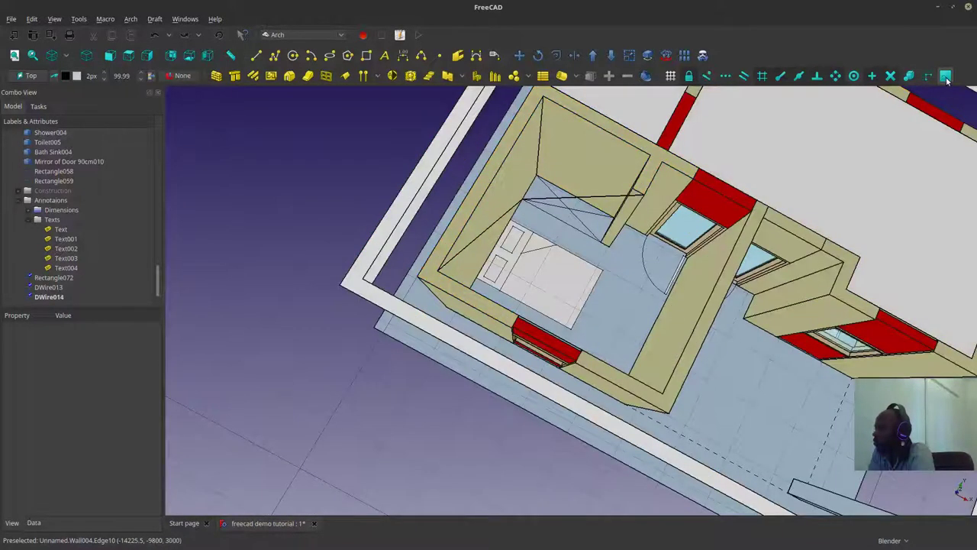
pyautogui.moveTo(367, 289); pyautogui.dragTo(545, 291, button='middle')
pyautogui.scroll(-2, 545, 291)
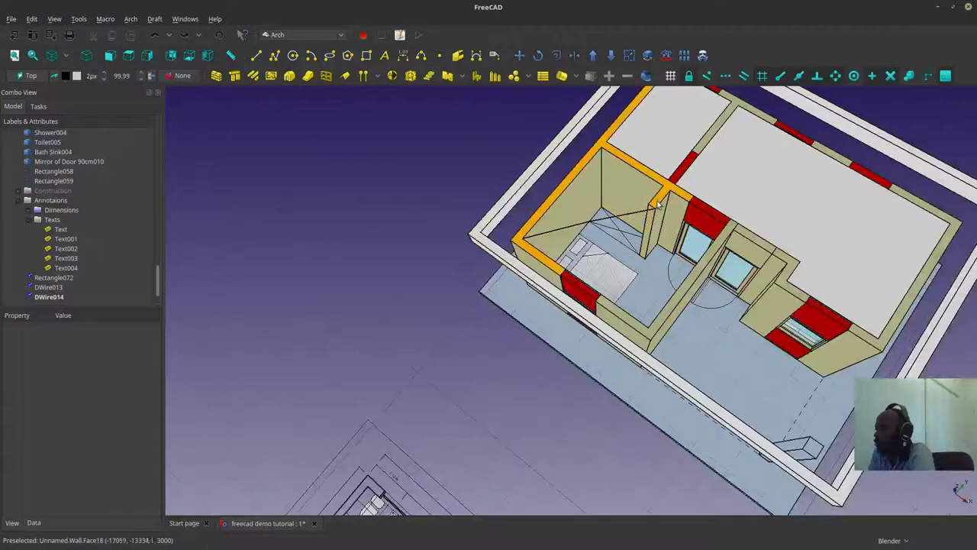
# Step: Draw a closed, filled wire along the bedroom's inner wall corners at floor level, undoing the misplaced point on the way
pyautogui.click(275, 59)
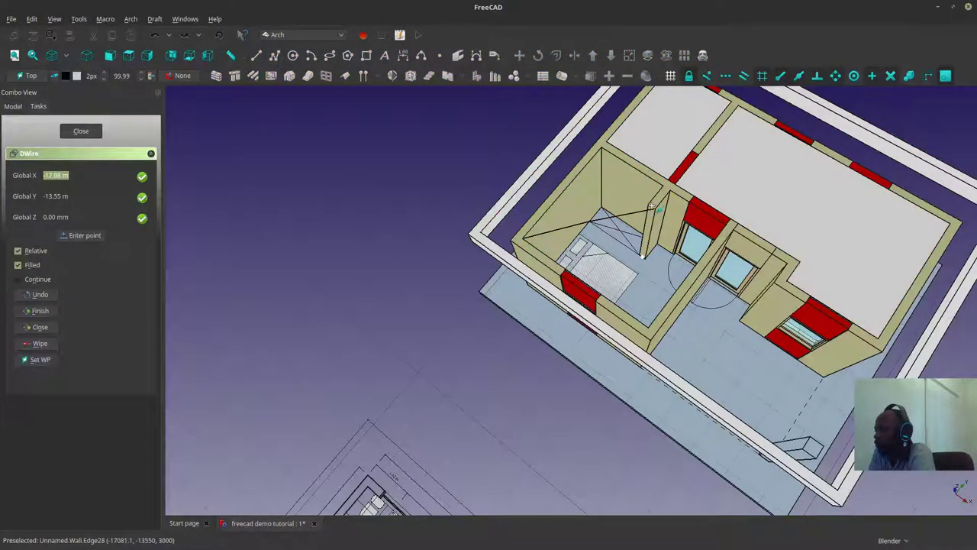
pyautogui.click(665, 198)
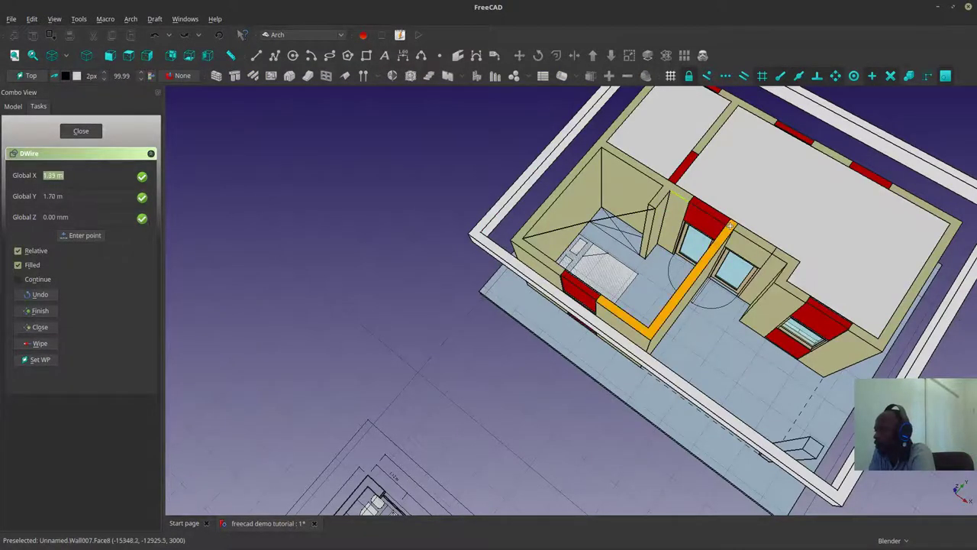
pyautogui.scroll(5, 727, 226)
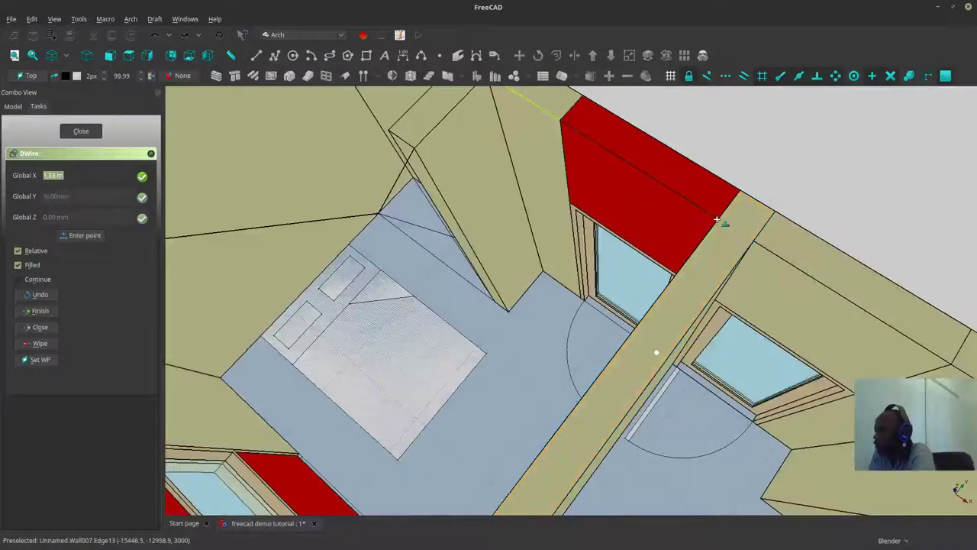
pyautogui.scroll(-5, 716, 220)
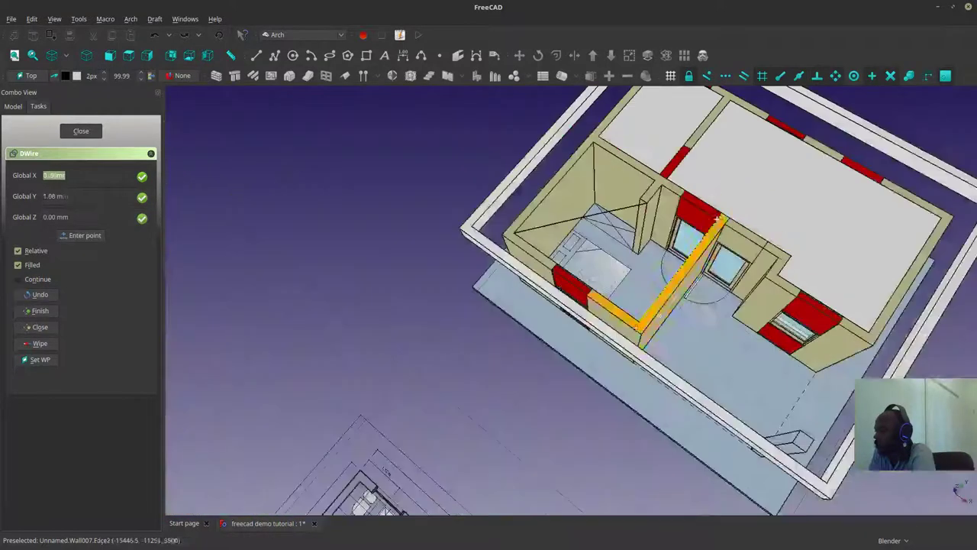
pyautogui.click(638, 320)
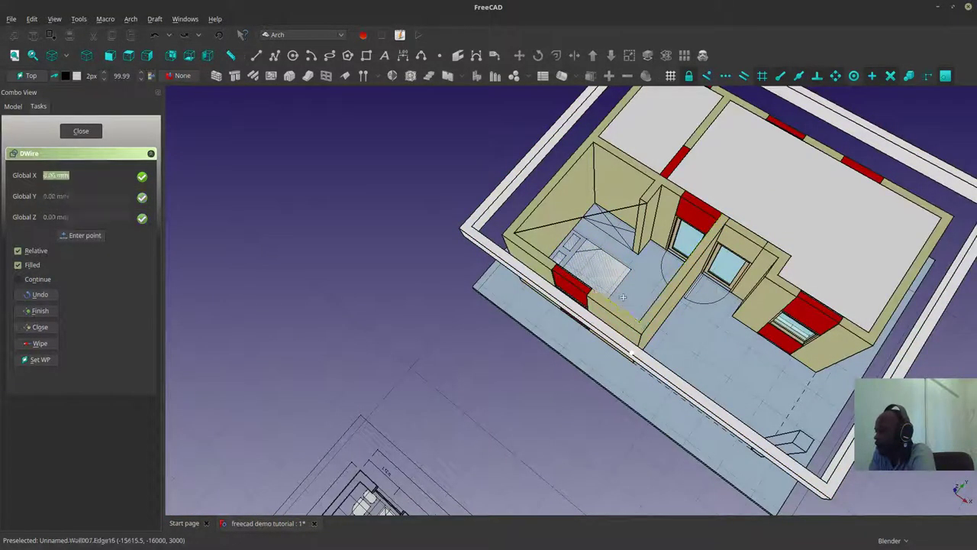
pyautogui.click(517, 229)
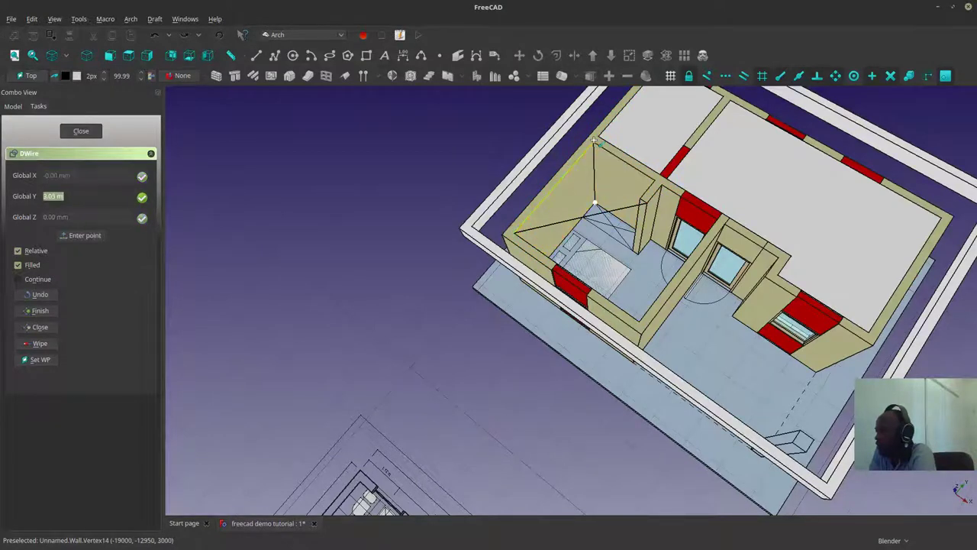
pyautogui.click(594, 141)
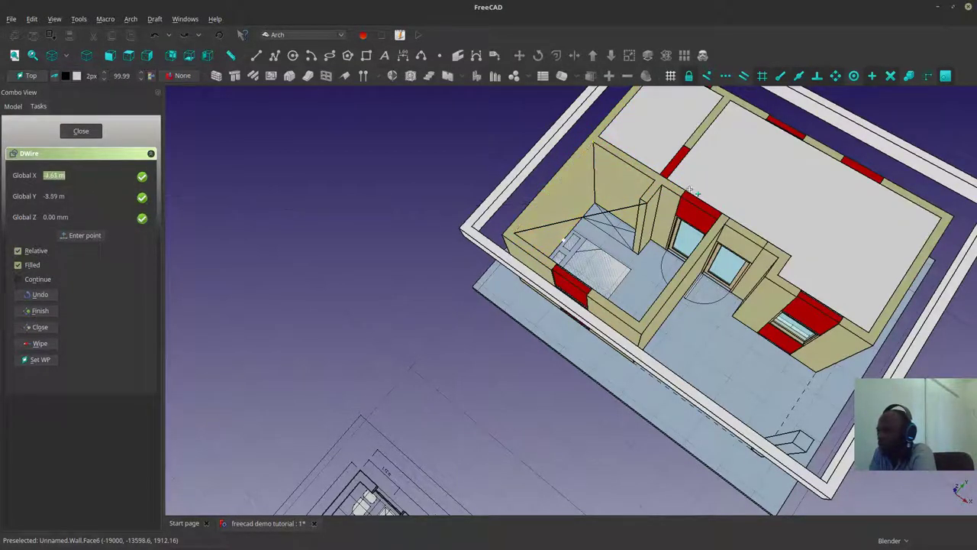
pyautogui.click(41, 295)
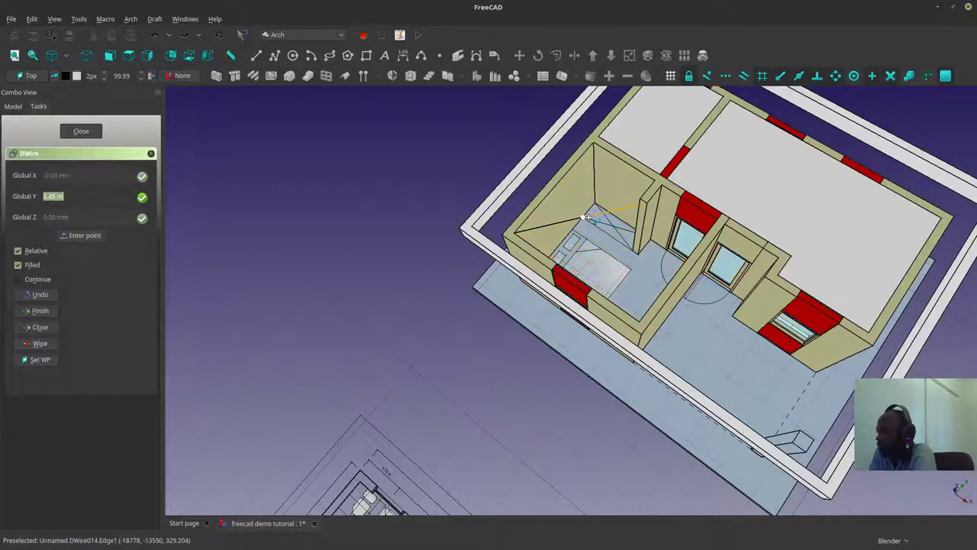
pyautogui.click(587, 217)
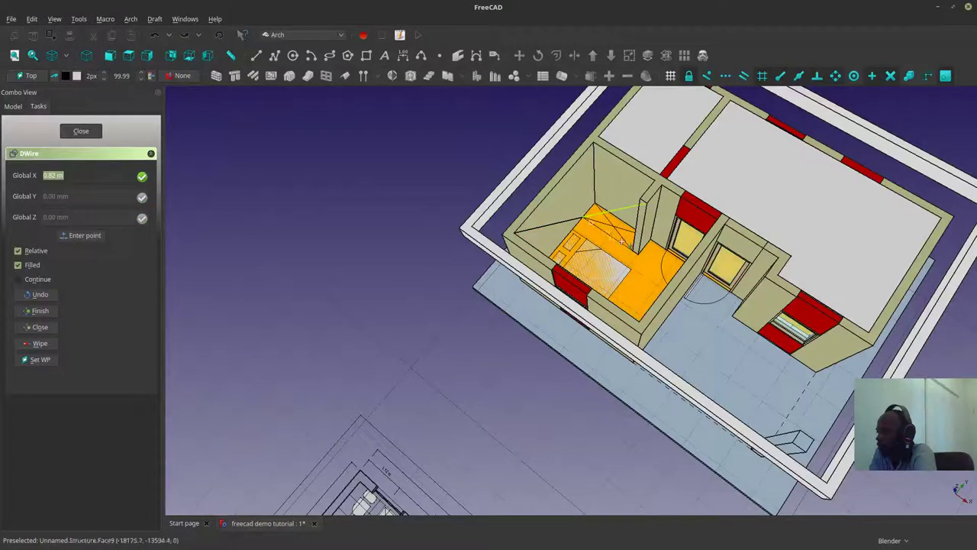
pyautogui.click(649, 206)
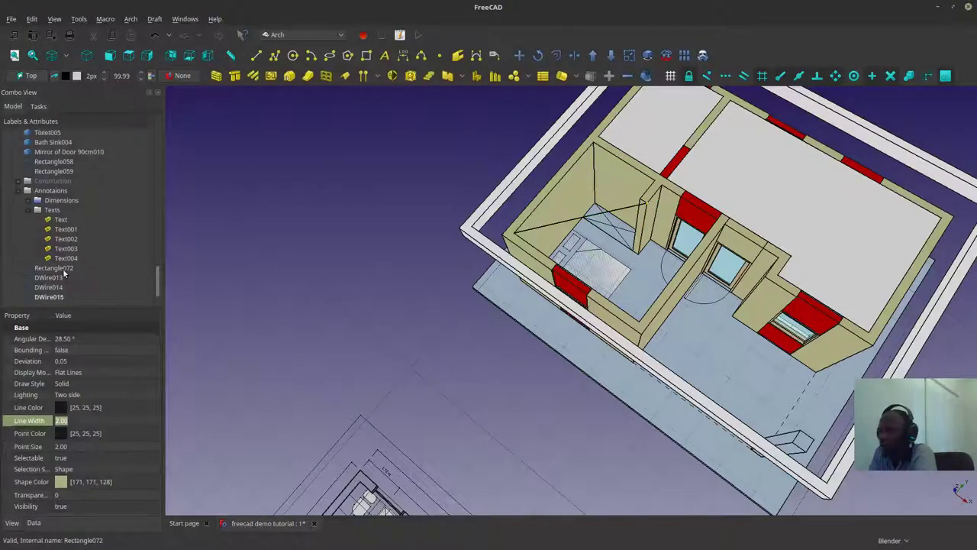
# Step: Hide the interior and outer floor slabs and the bed so the new bedroom area outline is exposed
pyautogui.click(639, 293)
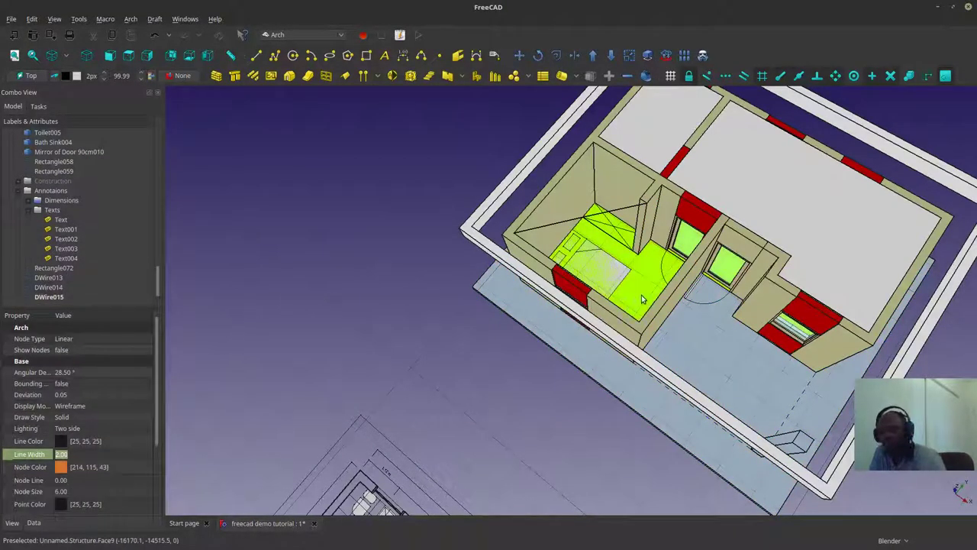
pyautogui.press('space')
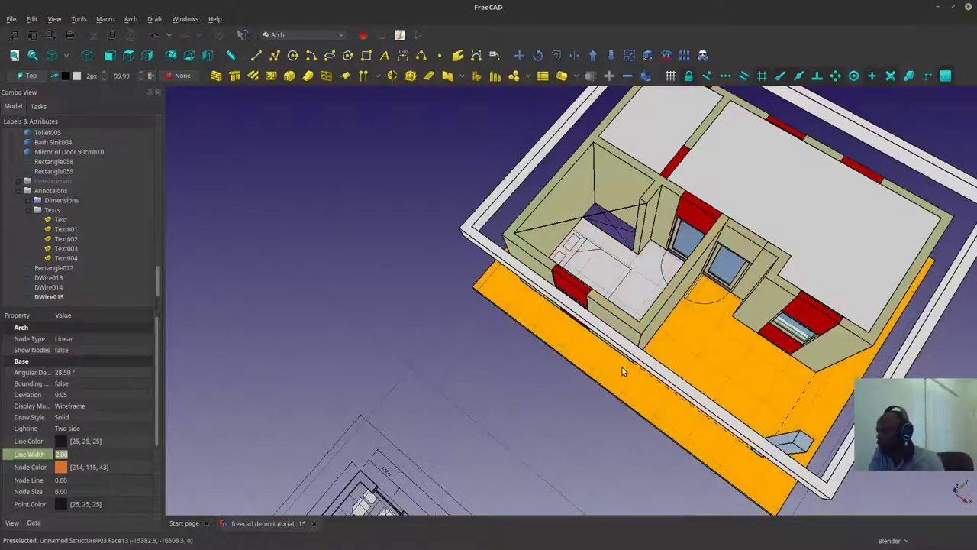
pyautogui.click(644, 288)
pyautogui.press('space')
pyautogui.press('space')
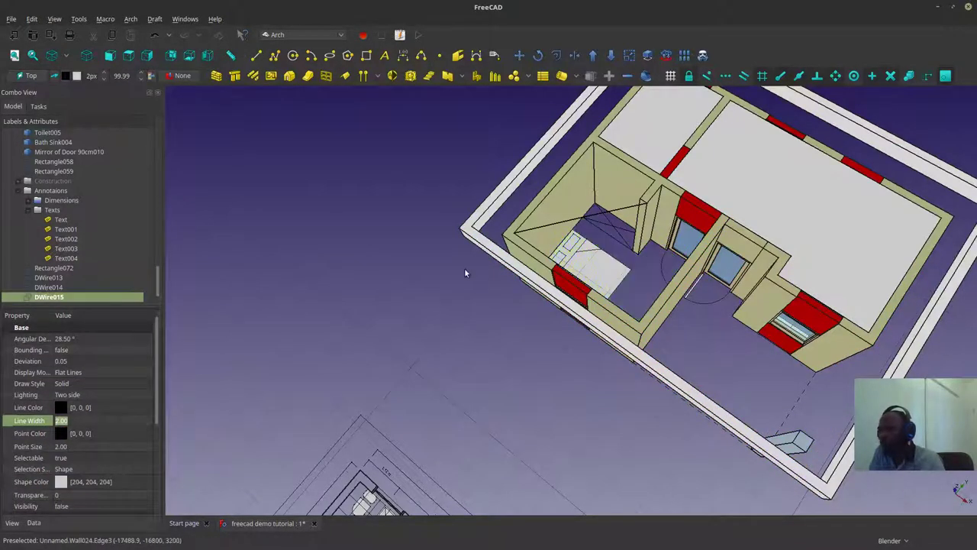
pyautogui.moveTo(821, 309); pyautogui.dragTo(732, 244, button='middle')
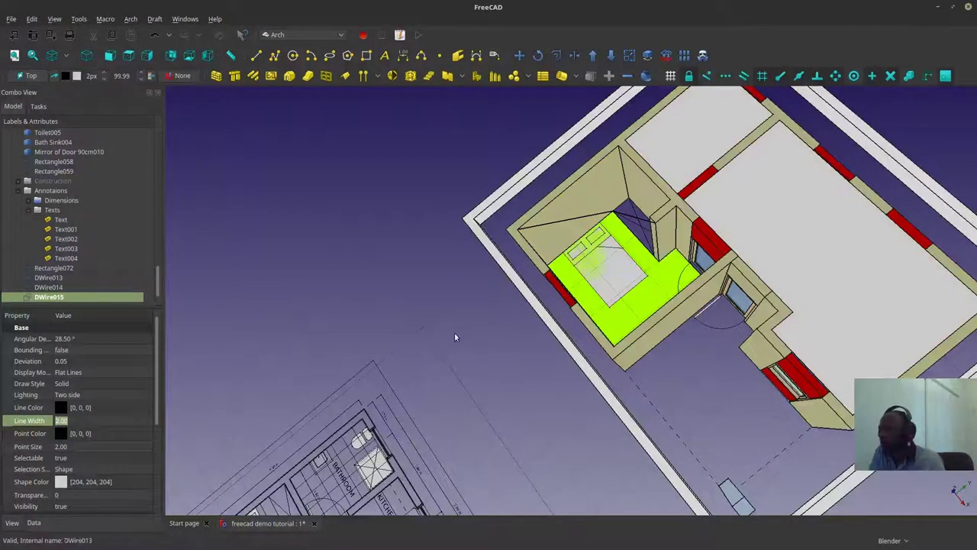
pyautogui.click(609, 246)
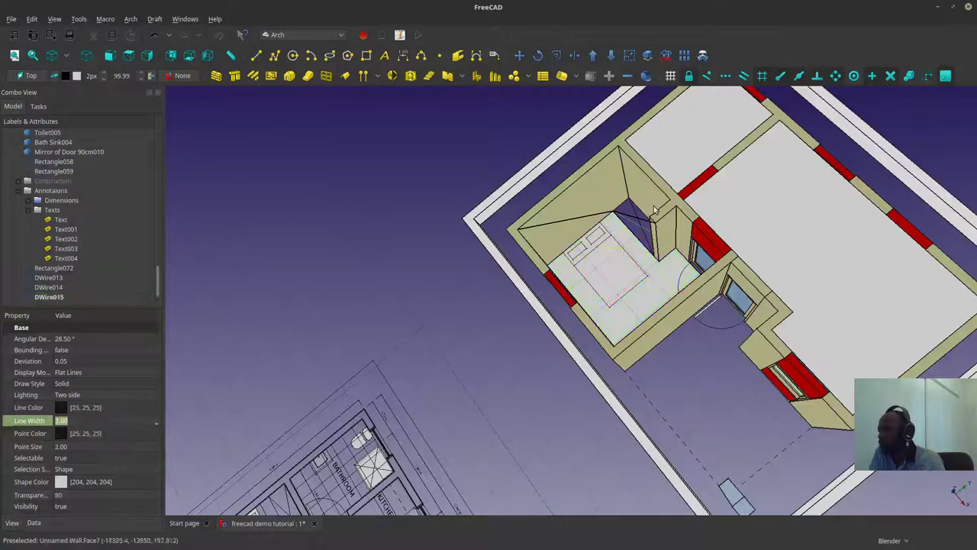
pyautogui.press('space')
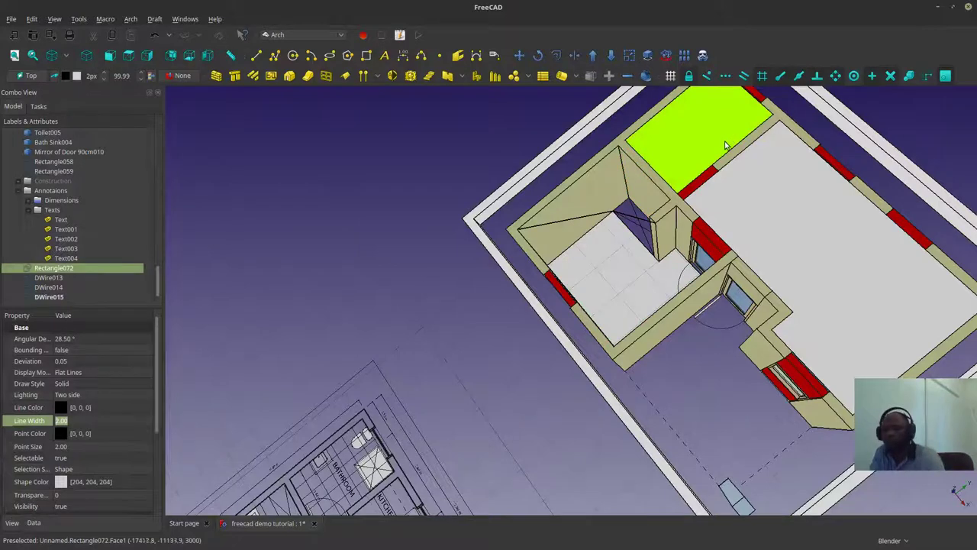
# Step: Delete the bathroom's wall-top outline Rectangle072 and hide the living area outline DWire013 and the bathroom floor surface
pyautogui.press('space')
pyautogui.click(751, 226)
pyautogui.press('space')
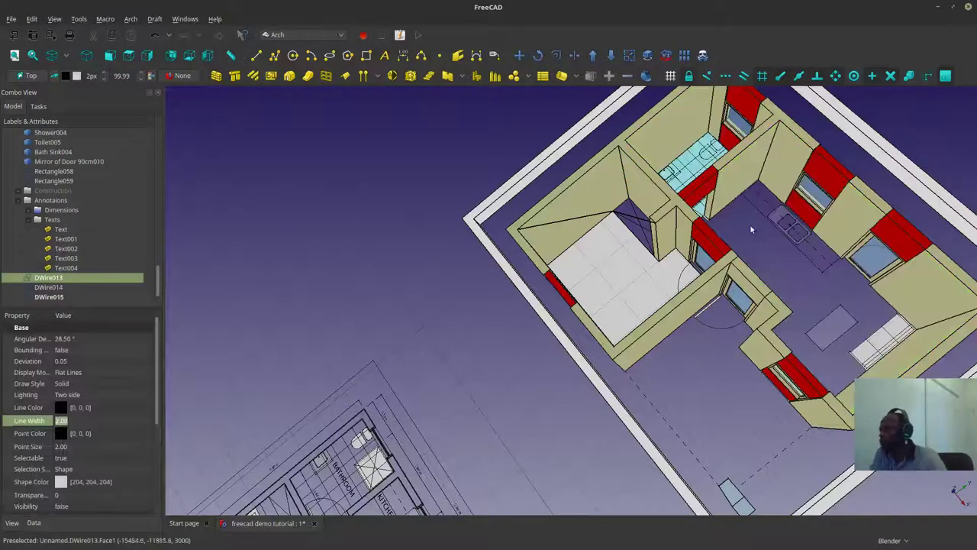
pyautogui.click(689, 166)
pyautogui.press('space')
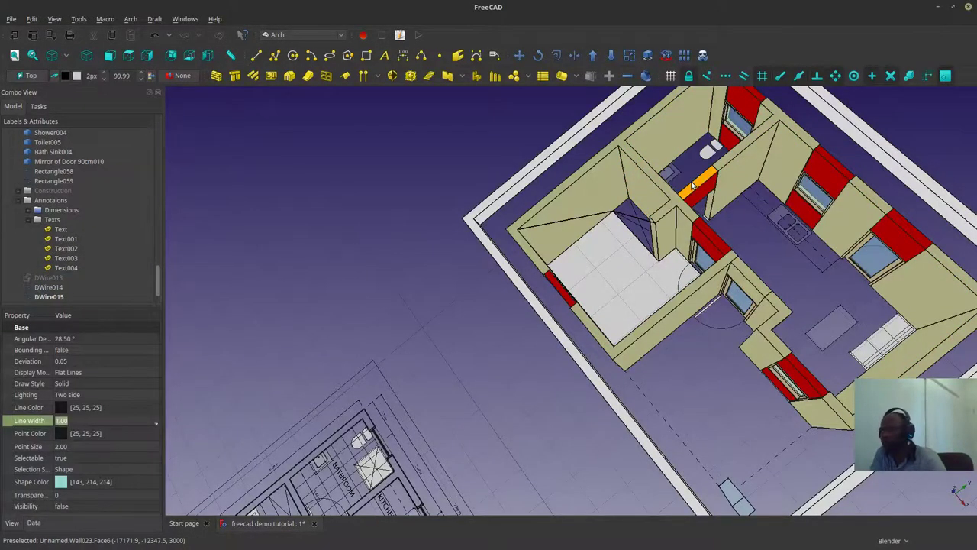
# Step: Delete the diagonal bedroom wire DWire014 and the living area's wall-top outline DWire013
pyautogui.moveTo(732, 246); pyautogui.dragTo(743, 252, button='middle')
pyautogui.scroll(-3, 743, 253)
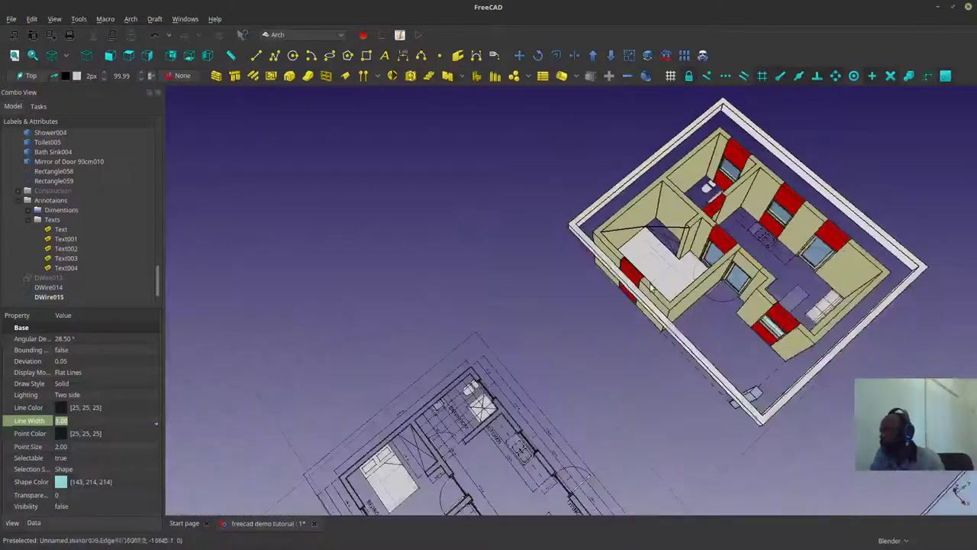
pyautogui.click(675, 234)
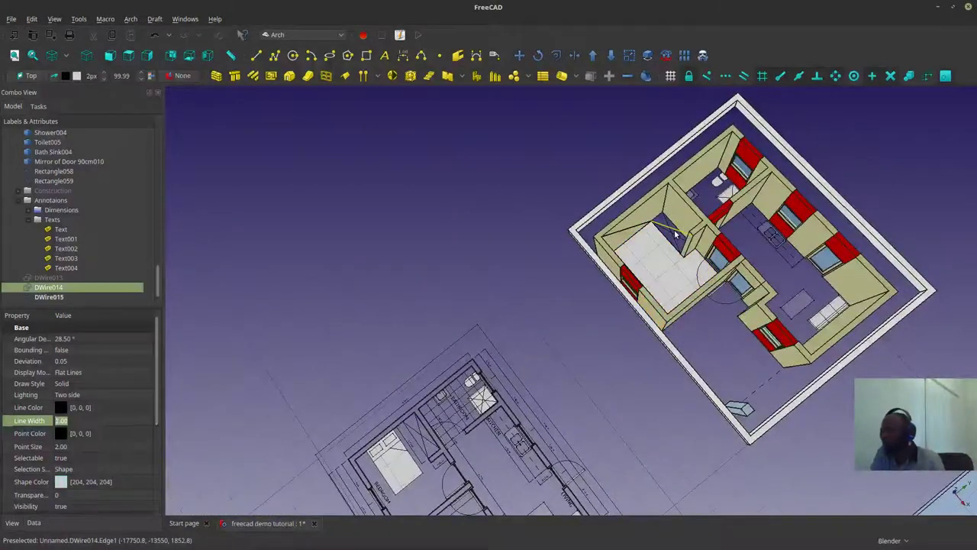
pyautogui.press('Delete')
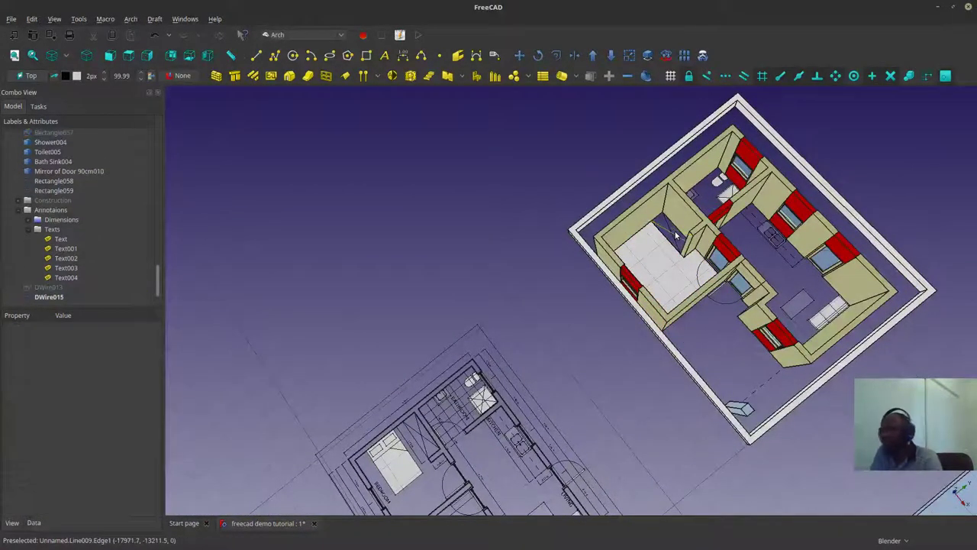
pyautogui.click(62, 288)
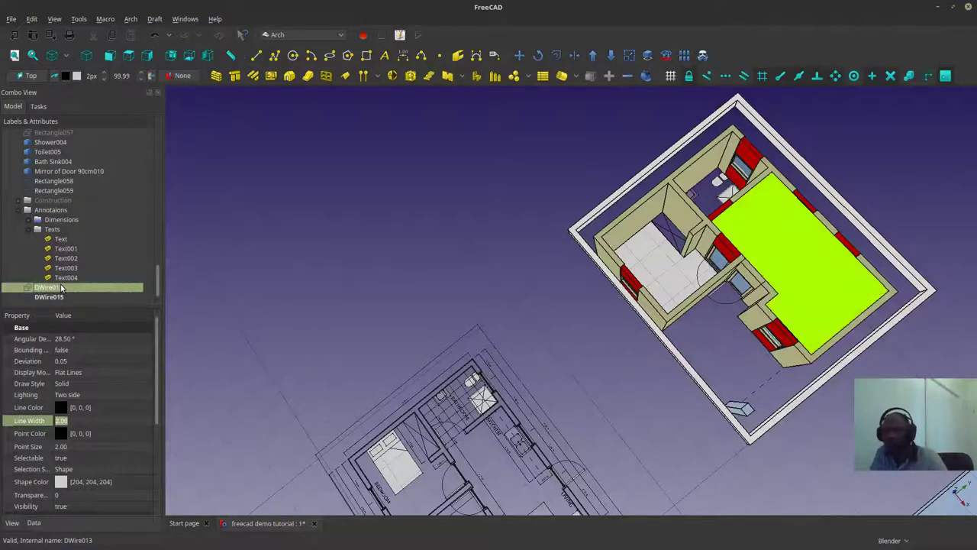
pyautogui.press('Delete')
# Step: Draw a closed, filled wire along the bathroom's inner wall corners at floor level
pyautogui.moveTo(592, 336); pyautogui.dragTo(621, 300, button='middle')
pyautogui.scroll(3, 555, 255)
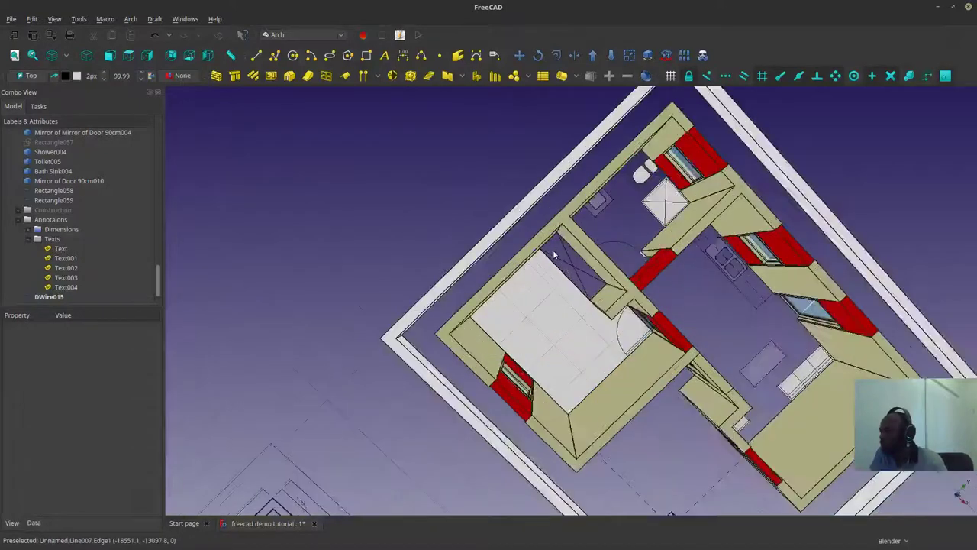
pyautogui.moveTo(554, 252); pyautogui.dragTo(583, 234, button='middle')
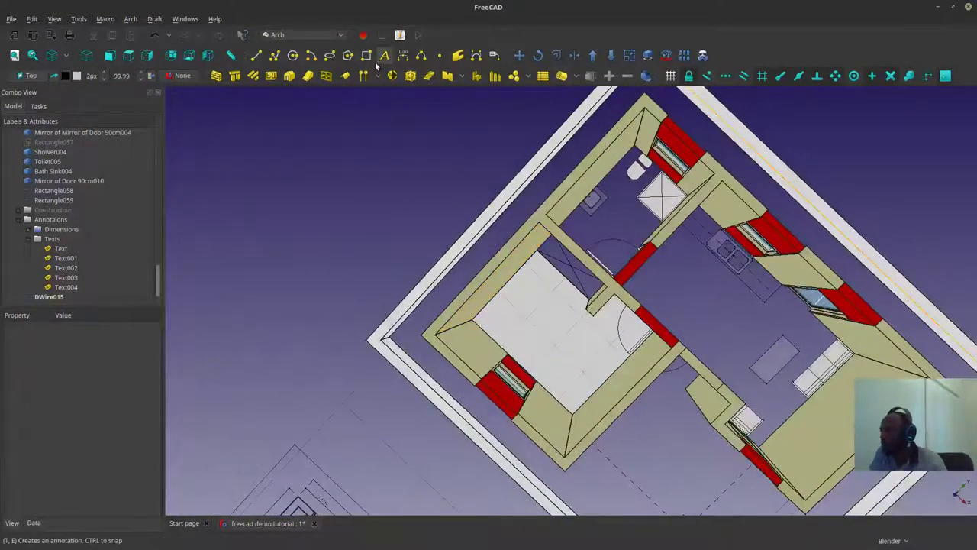
pyautogui.click(274, 55)
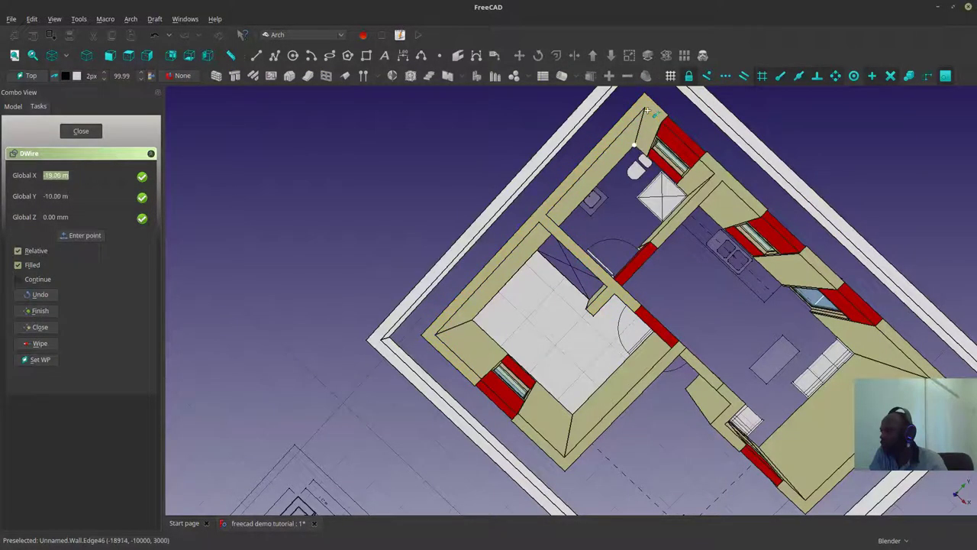
pyautogui.click(647, 111)
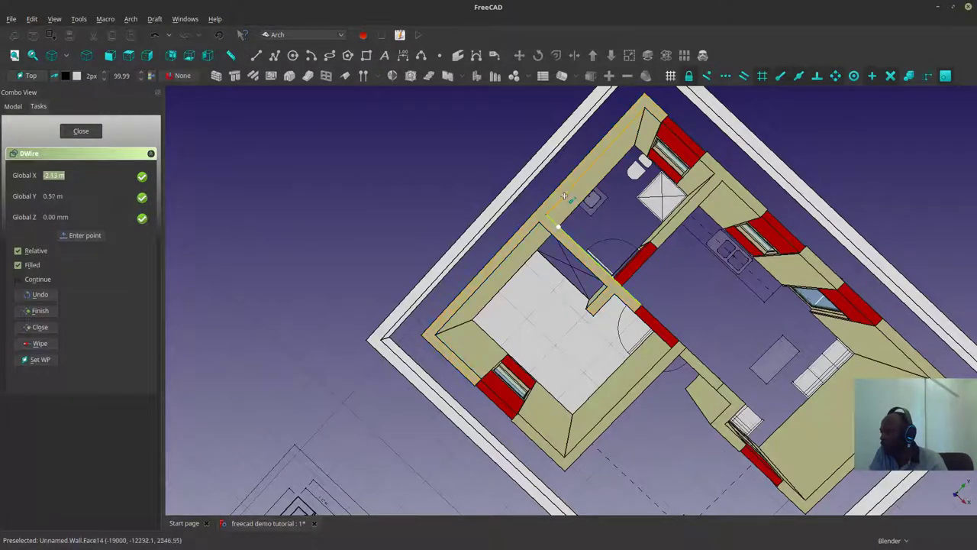
pyautogui.moveTo(559, 201); pyautogui.dragTo(565, 328, button='middle')
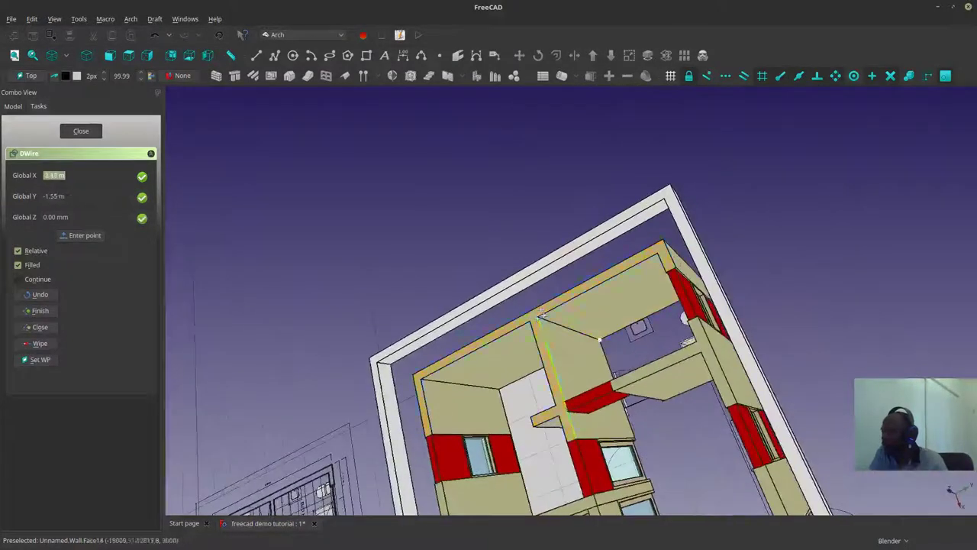
pyautogui.click(659, 257)
pyautogui.moveTo(661, 329); pyautogui.dragTo(644, 283, button='middle')
pyautogui.moveTo(664, 397); pyautogui.dragTo(542, 294, button='middle')
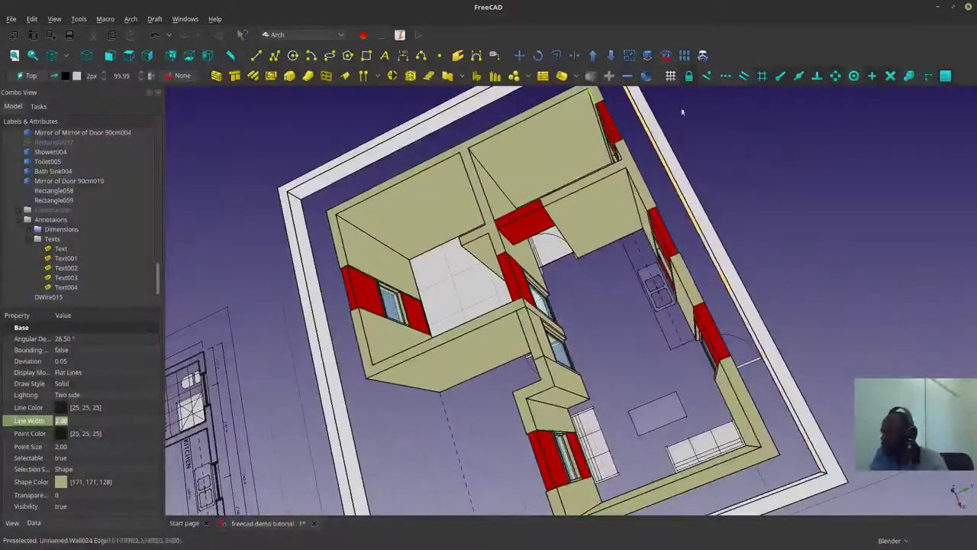
# Step: Draw a closed, filled wire along the living area's inner wall corners at floor level
pyautogui.click(274, 55)
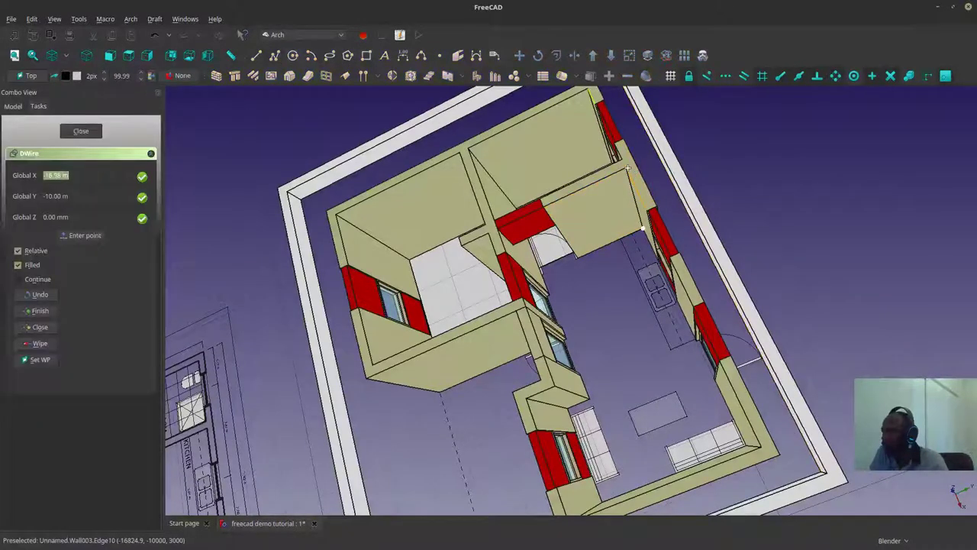
pyautogui.moveTo(623, 172); pyautogui.dragTo(794, 306, button='middle')
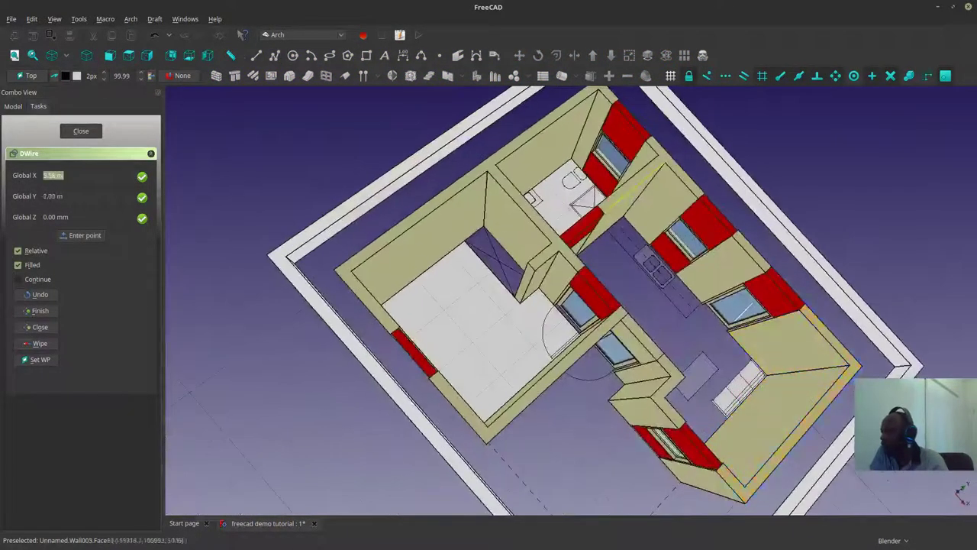
pyautogui.moveTo(839, 351); pyautogui.dragTo(489, 372, button='middle')
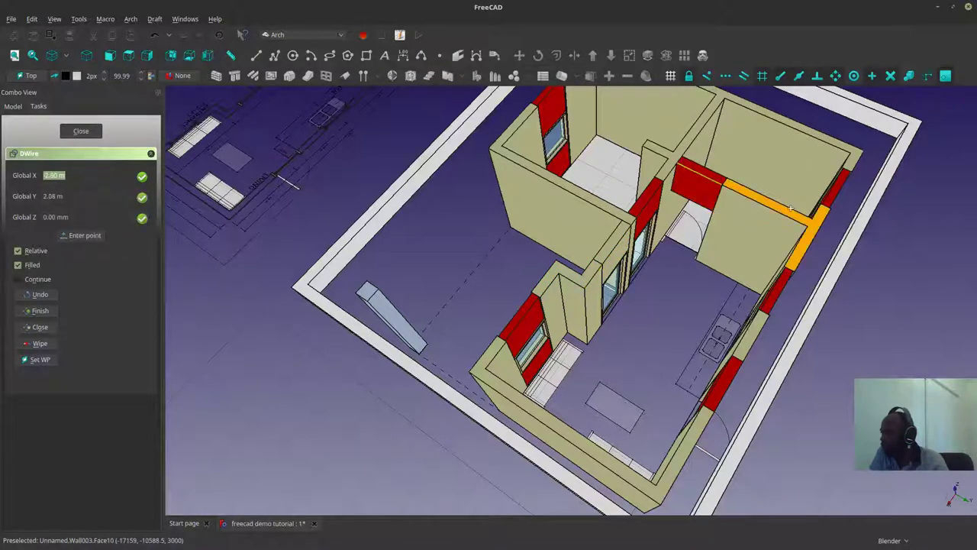
pyautogui.click(807, 229)
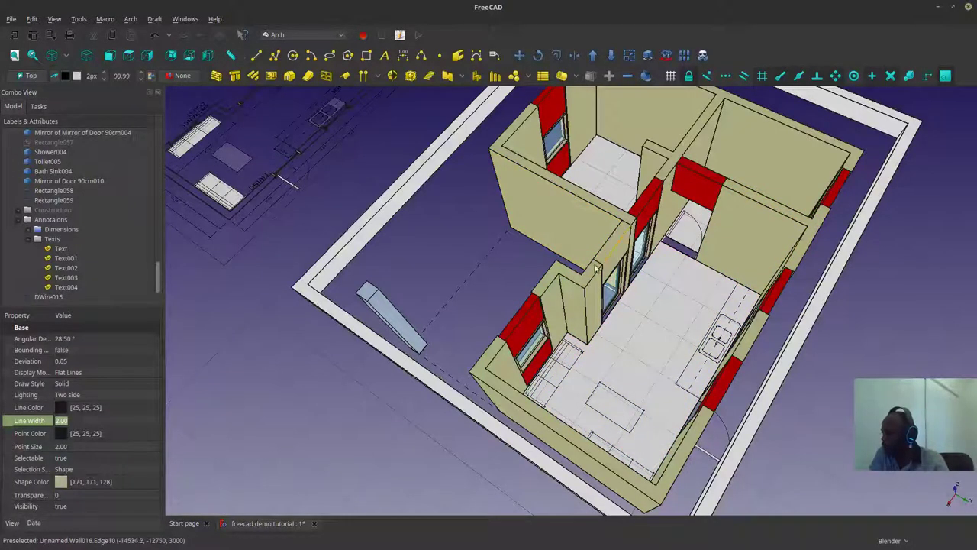
# Step: Set the shape color to dark red for the still uncolored wall section above the living area's glazed opening
pyautogui.click(92, 485)
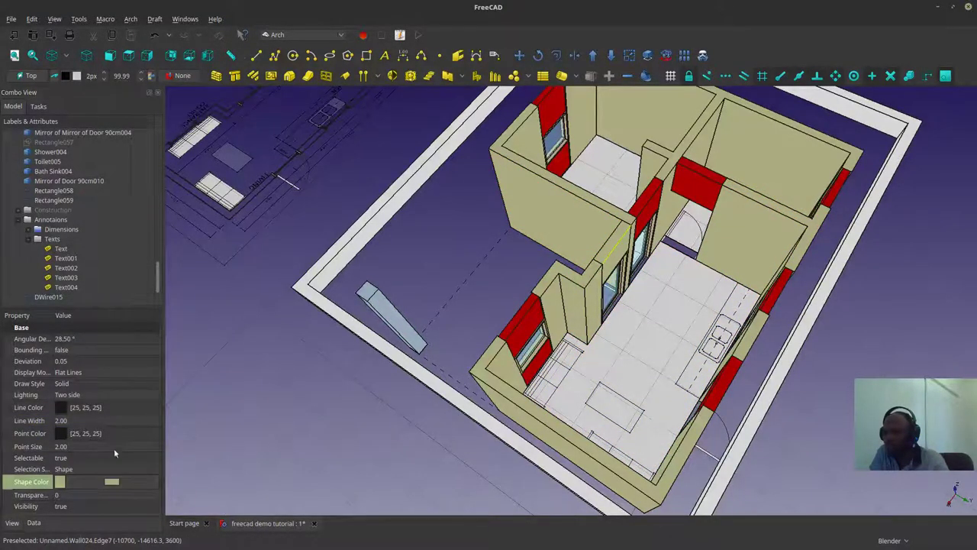
pyautogui.click(111, 481)
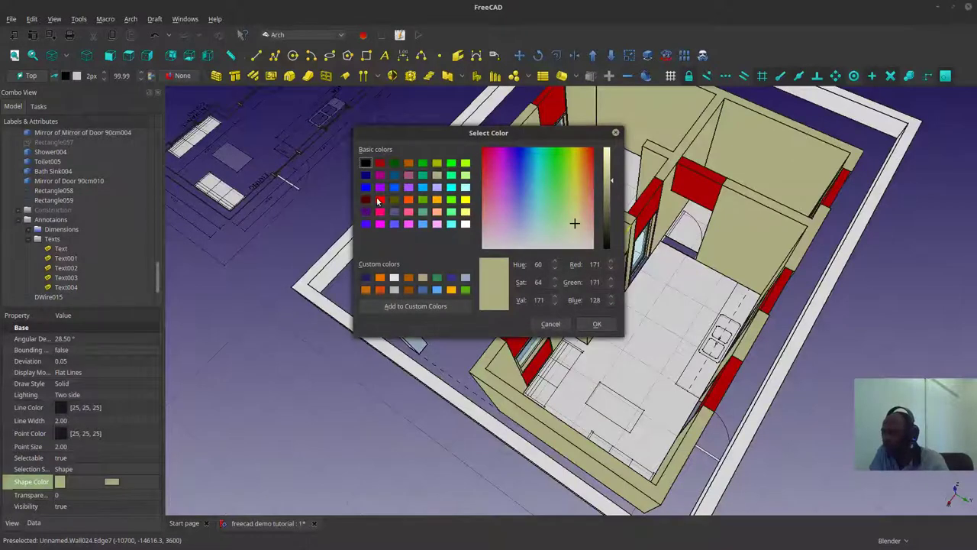
pyautogui.click(379, 163)
pyautogui.click(596, 324)
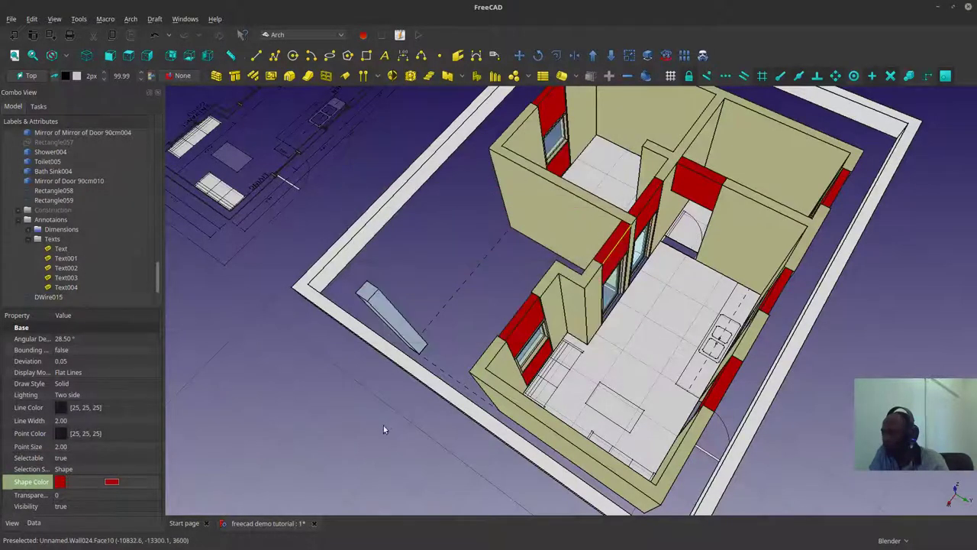
pyautogui.click(318, 401)
# Step: Align the working plane to the vertical face of the partition wall between the living area and the bathroom
pyautogui.moveTo(669, 427); pyautogui.dragTo(471, 264, button='middle')
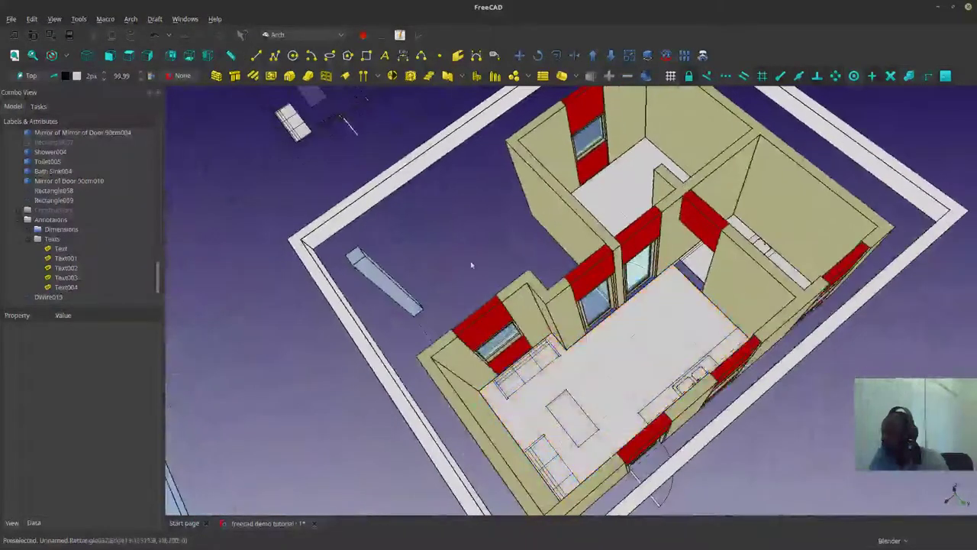
pyautogui.click(701, 328)
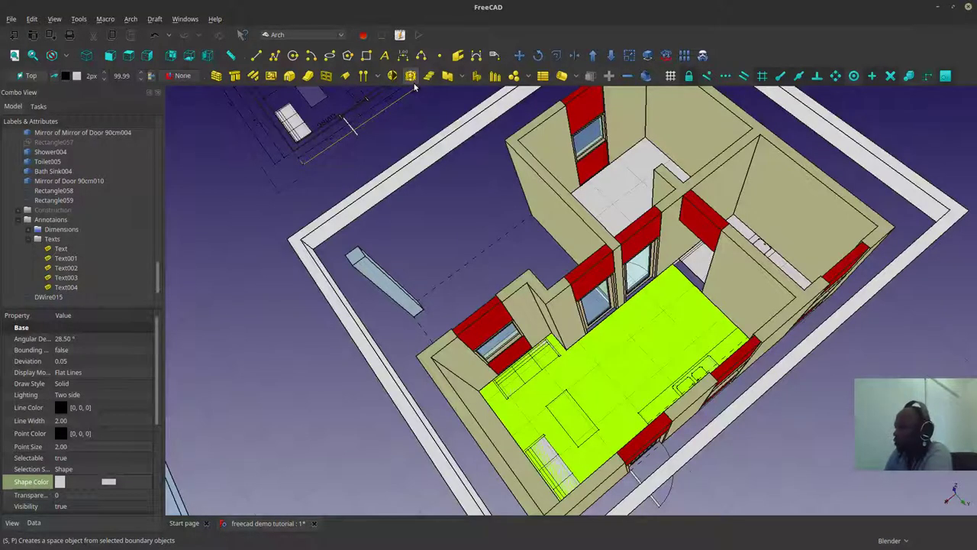
pyautogui.moveTo(580, 305); pyautogui.dragTo(649, 336, button='middle')
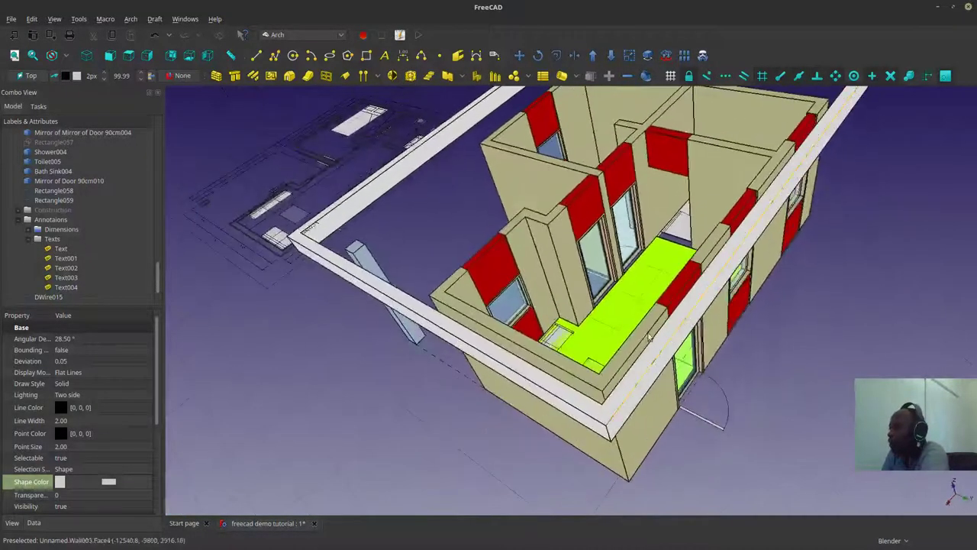
pyautogui.click(717, 202)
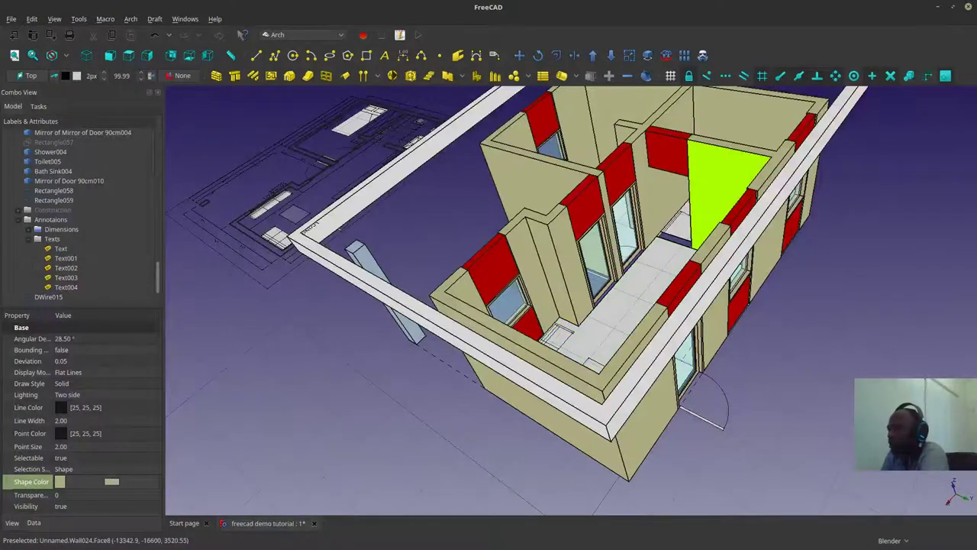
pyautogui.click(35, 76)
pyautogui.moveTo(571, 264); pyautogui.dragTo(629, 250, button='middle')
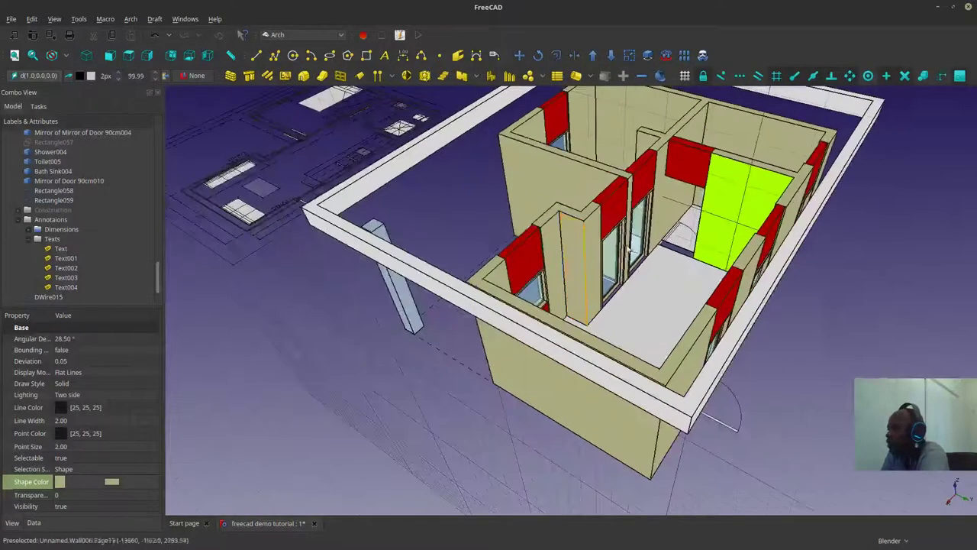
# Step: Extrude the living area's floor wire up to the top of the walls with the Trimex tool
pyautogui.click(649, 254)
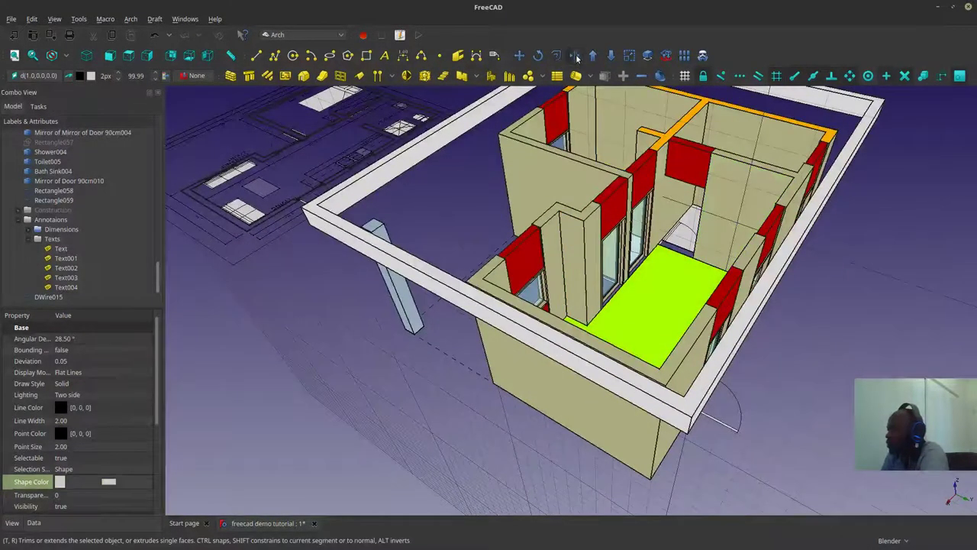
pyautogui.click(576, 59)
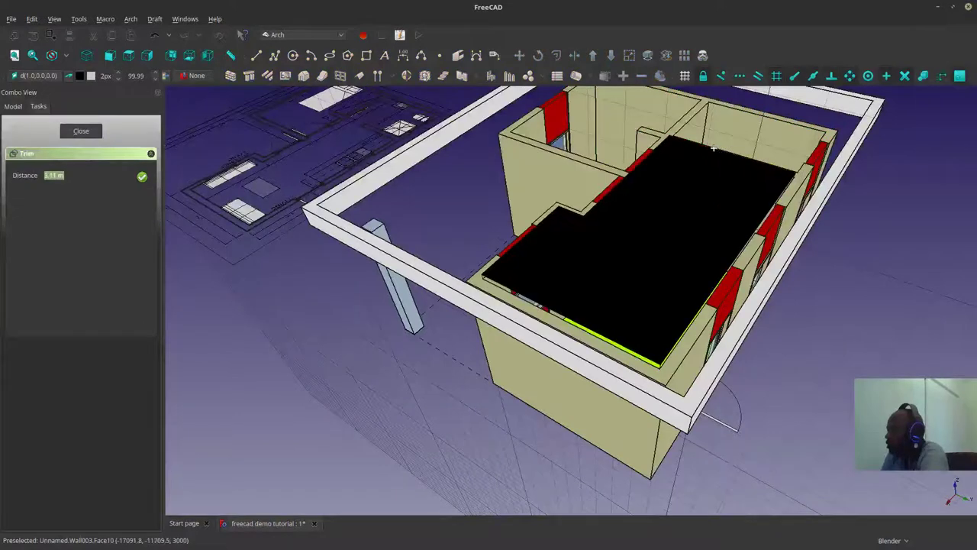
pyautogui.click(786, 174)
# Step: Extrude the bathroom's floor wire up to the wall top with the Trimex tool
pyautogui.moveTo(622, 316); pyautogui.dragTo(521, 191, button='middle')
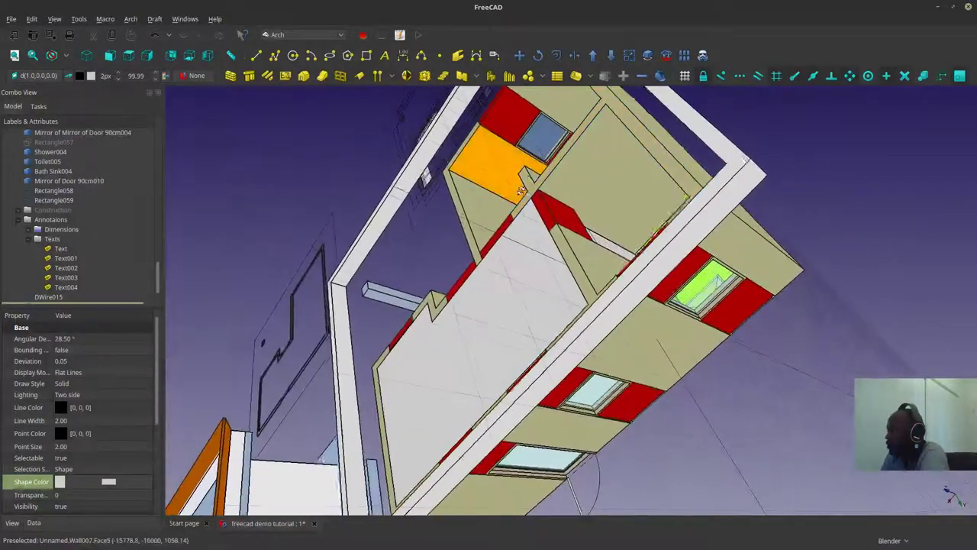
pyautogui.click(576, 75)
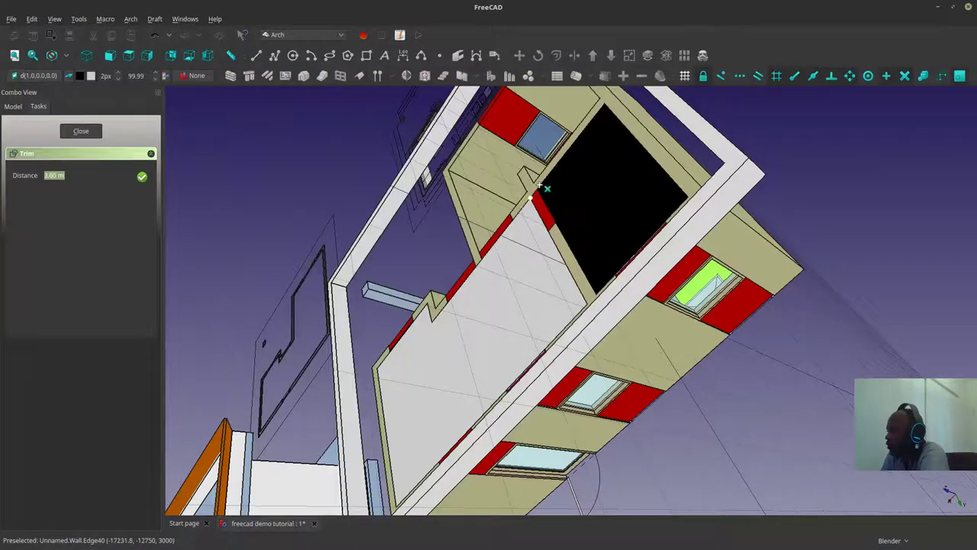
pyautogui.click(540, 188)
pyautogui.moveTo(565, 198); pyautogui.dragTo(702, 233, button='middle')
# Step: Extrude the bedroom's floor wire DWire015 to the height of the surrounding walls with the Trimex tool
pyautogui.click(672, 210)
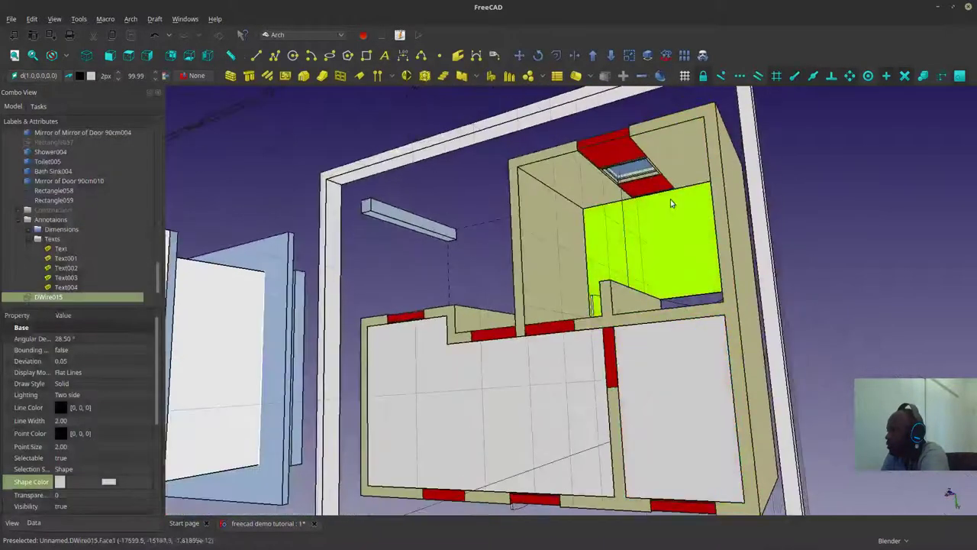
pyautogui.click(575, 74)
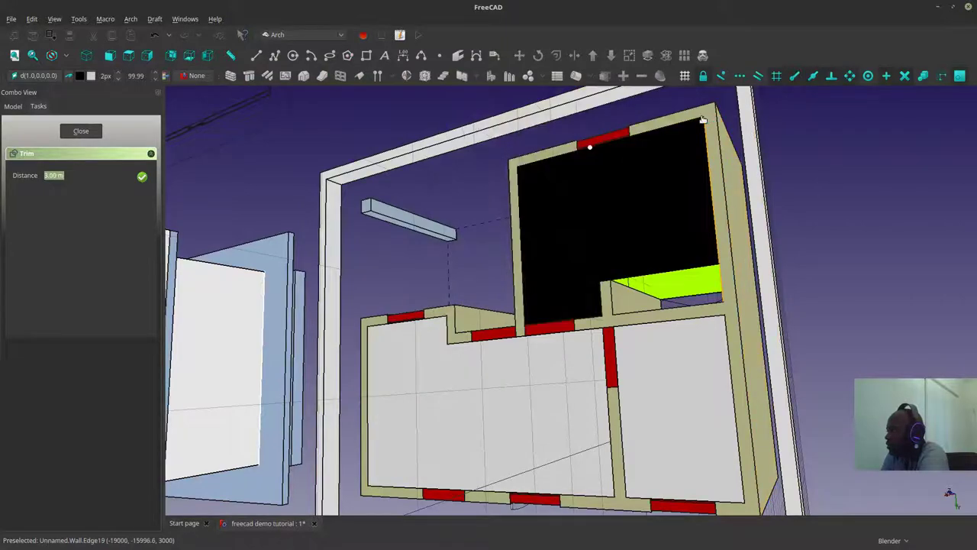
pyautogui.click(703, 120)
pyautogui.moveTo(604, 239); pyautogui.dragTo(524, 332, button='middle')
# Step: Examine the three extruded room volumes inside the house walls from several directions
pyautogui.scroll(5, 523, 331)
pyautogui.scroll(-6, 696, 351)
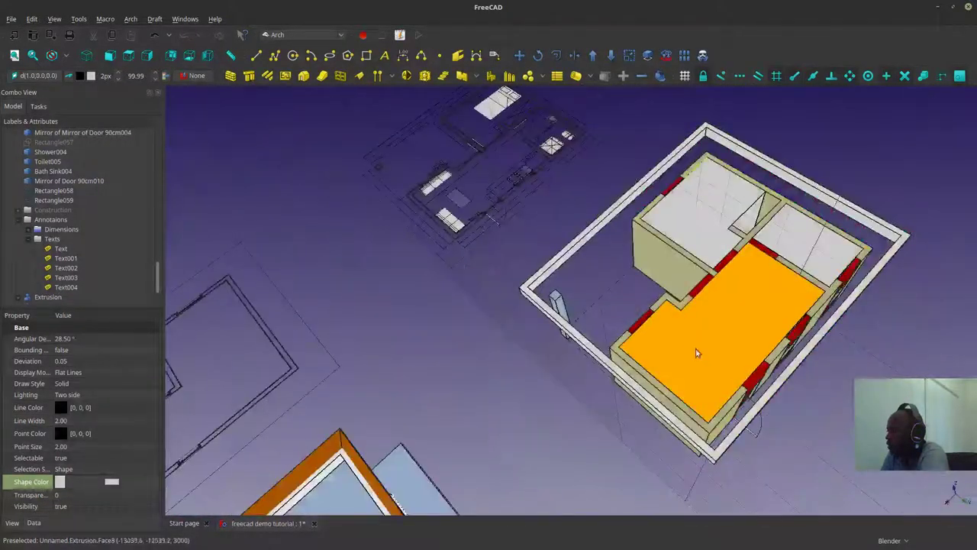
pyautogui.moveTo(696, 353); pyautogui.dragTo(349, 359, button='middle')
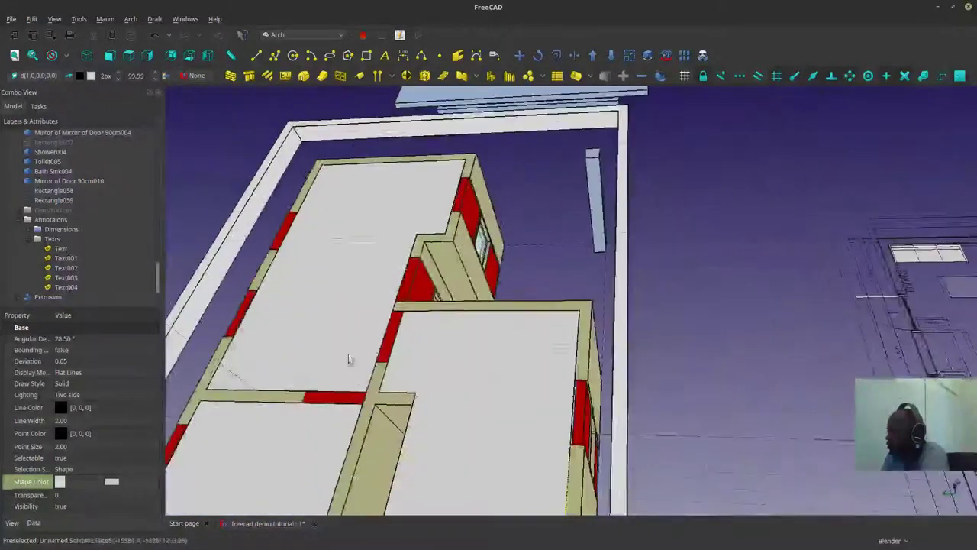
pyautogui.scroll(-3, 349, 359)
pyautogui.scroll(3, 359, 351)
pyautogui.scroll(-5, 687, 313)
pyautogui.scroll(5, 680, 308)
pyautogui.scroll(-4, 691, 316)
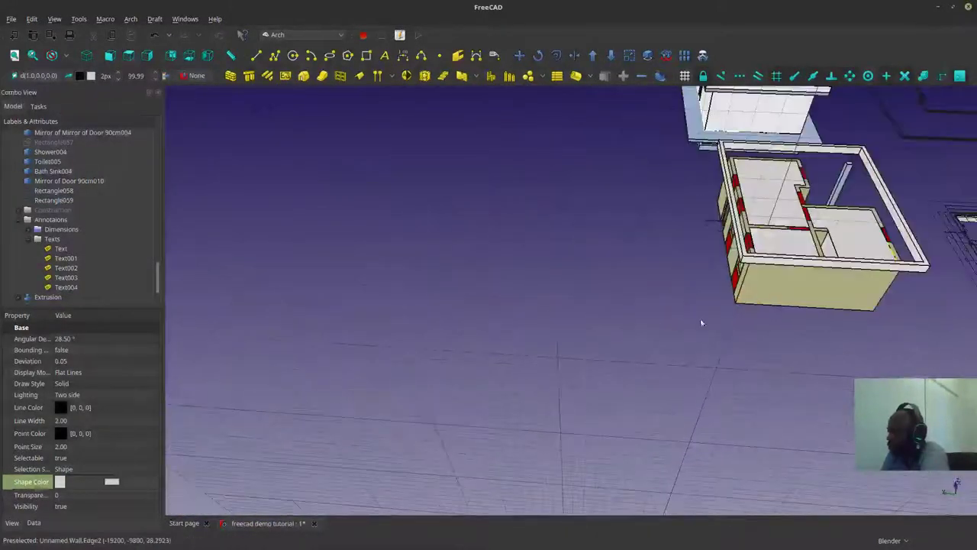
pyautogui.moveTo(701, 322); pyautogui.dragTo(589, 389, button='middle')
pyautogui.scroll(4, 843, 351)
pyautogui.scroll(-8, 661, 347)
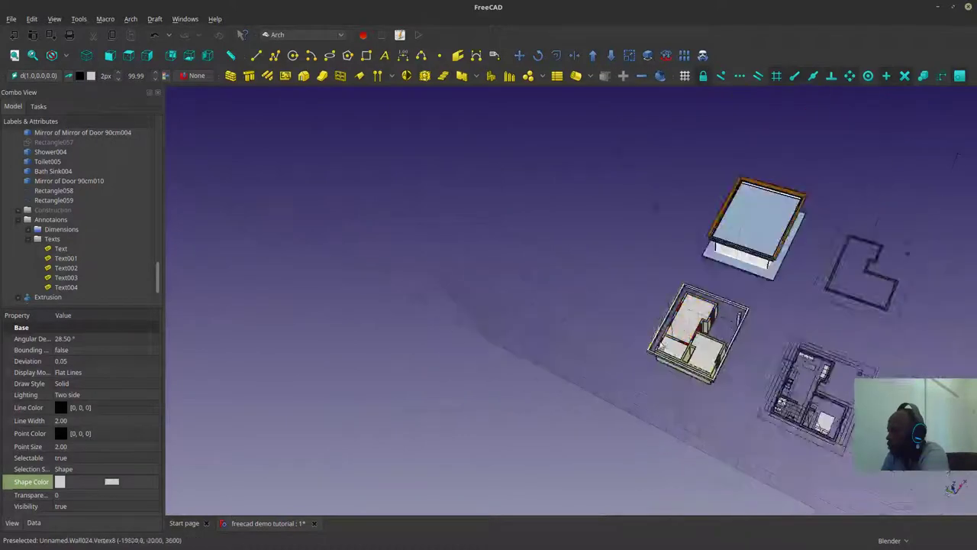
pyautogui.scroll(5, 662, 346)
# Step: Set the working plane back to Top
pyautogui.moveTo(677, 378); pyautogui.dragTo(625, 374, button='middle')
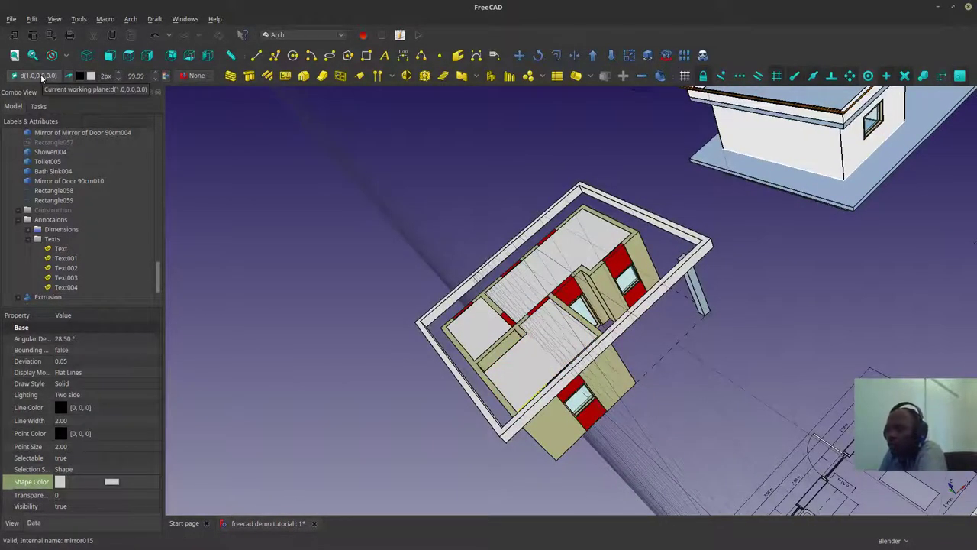
pyautogui.click(43, 77)
pyautogui.click(37, 194)
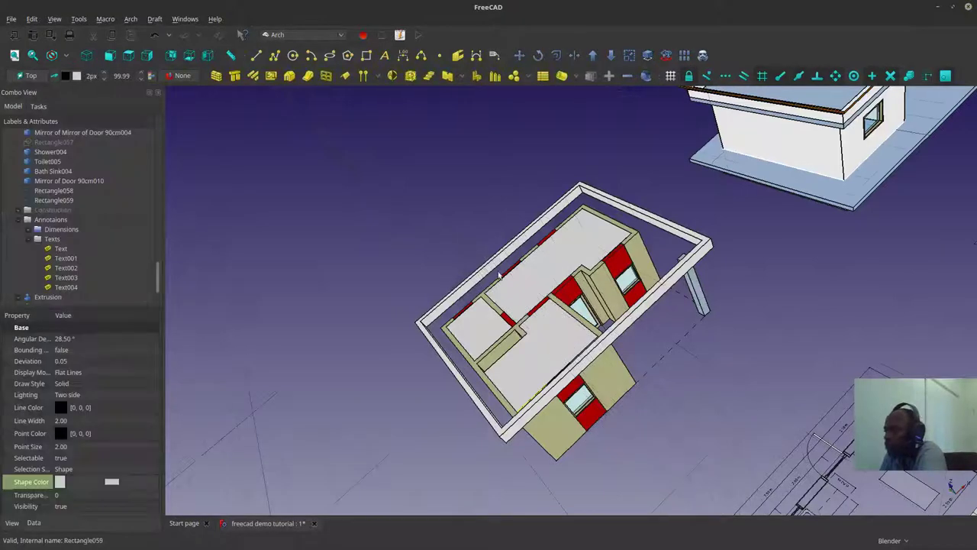
# Step: Collapse and hide the first house group so that the extruded room volumes stand alone
pyautogui.moveTo(580, 267); pyautogui.dragTo(899, 246, button='middle')
pyautogui.scroll(-3, 909, 248)
pyautogui.scroll(5, 603, 259)
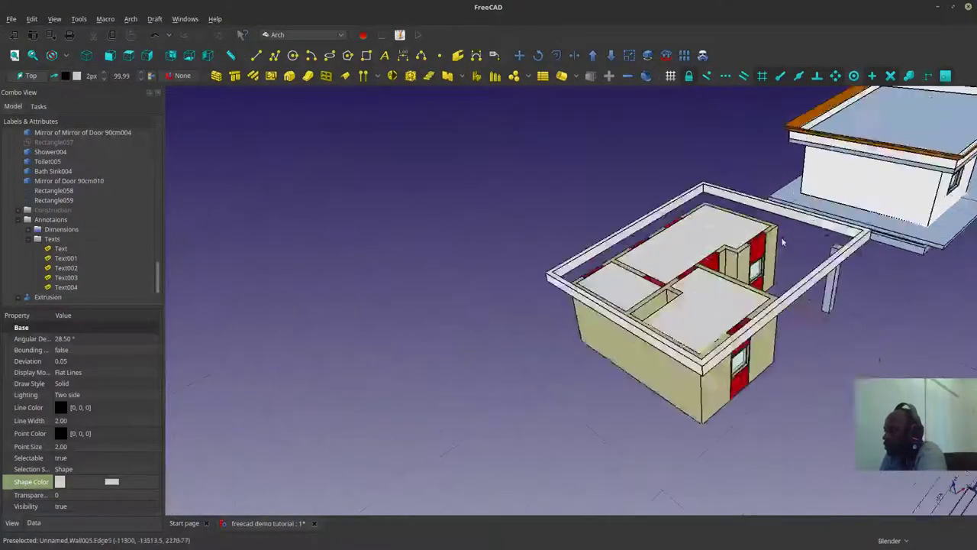
pyautogui.click(637, 249)
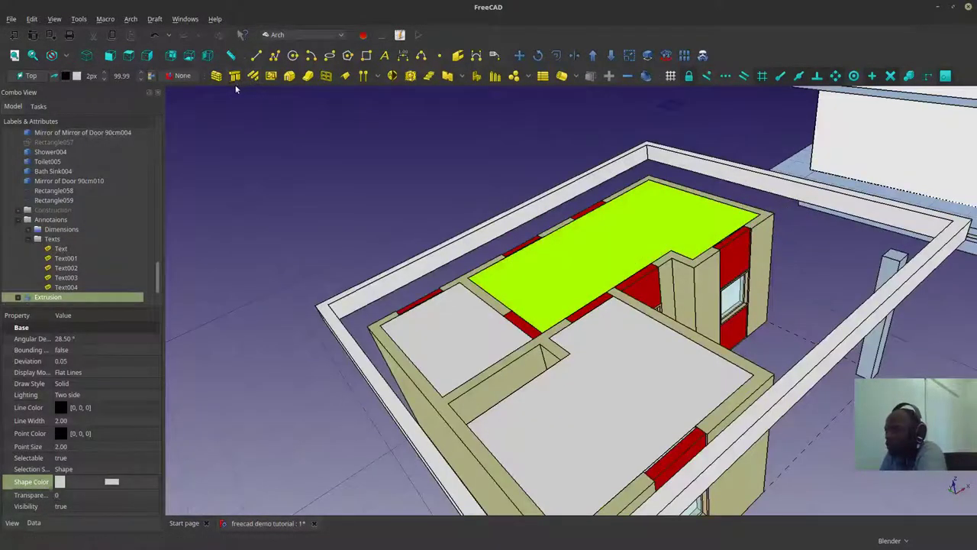
pyautogui.scroll(6, 84, 244)
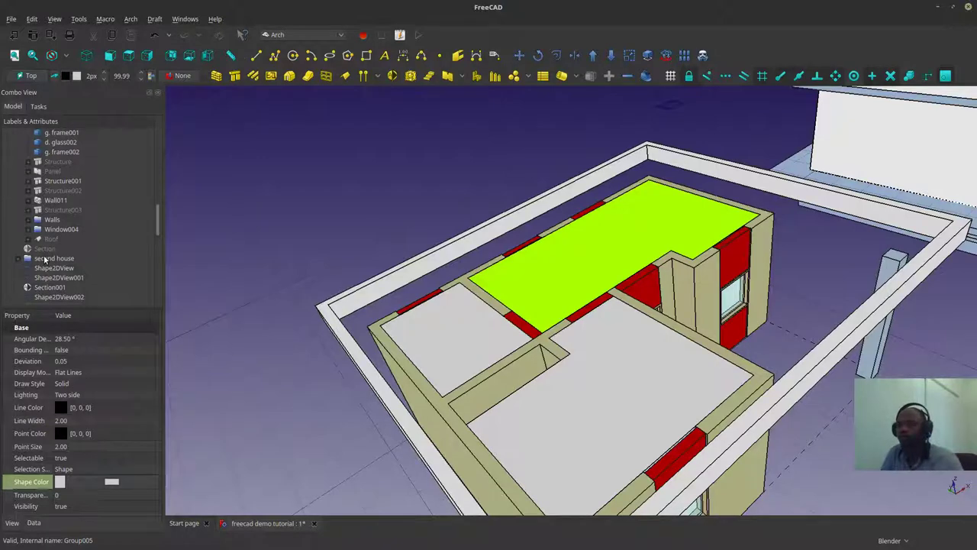
pyautogui.scroll(5, 42, 239)
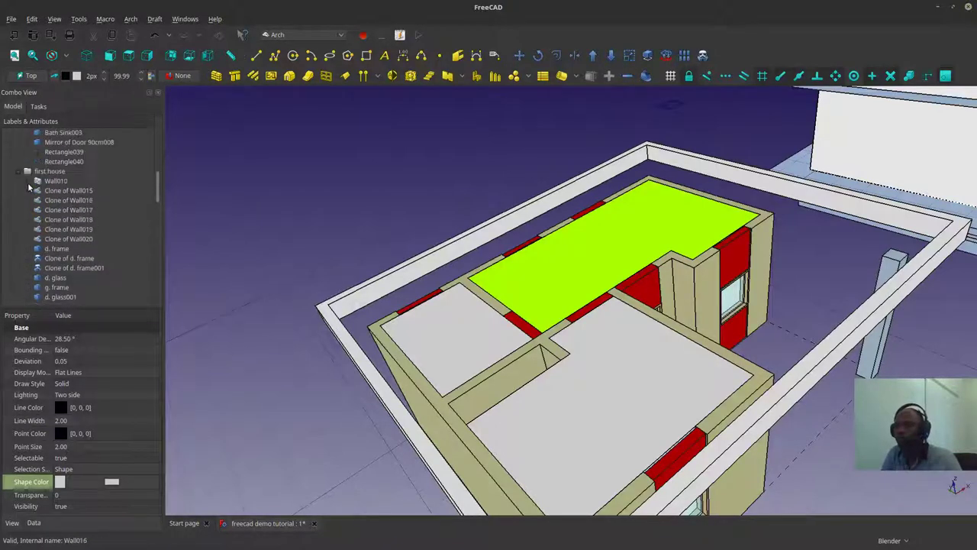
pyautogui.click(18, 176)
pyautogui.click(40, 172)
pyautogui.press('space')
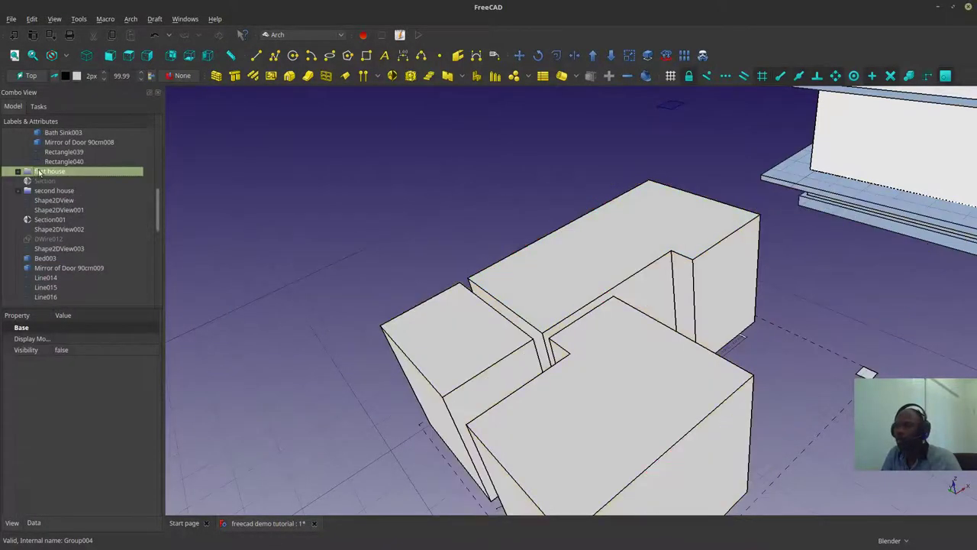
# Step: Select the living area, bedroom and bathroom volumes together and fit the view to the selection
pyautogui.moveTo(550, 397); pyautogui.dragTo(522, 225, button='middle')
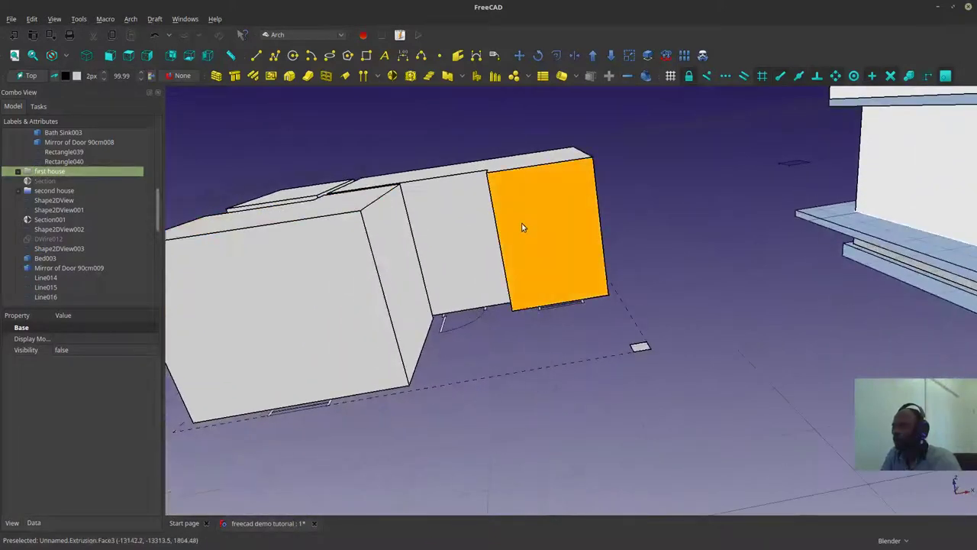
pyautogui.click(503, 239)
pyautogui.keyDown('ctrl'); pyautogui.click(306, 305); pyautogui.keyUp('ctrl')
pyautogui.keyDown('ctrl'); pyautogui.click(290, 192); pyautogui.keyUp('ctrl')
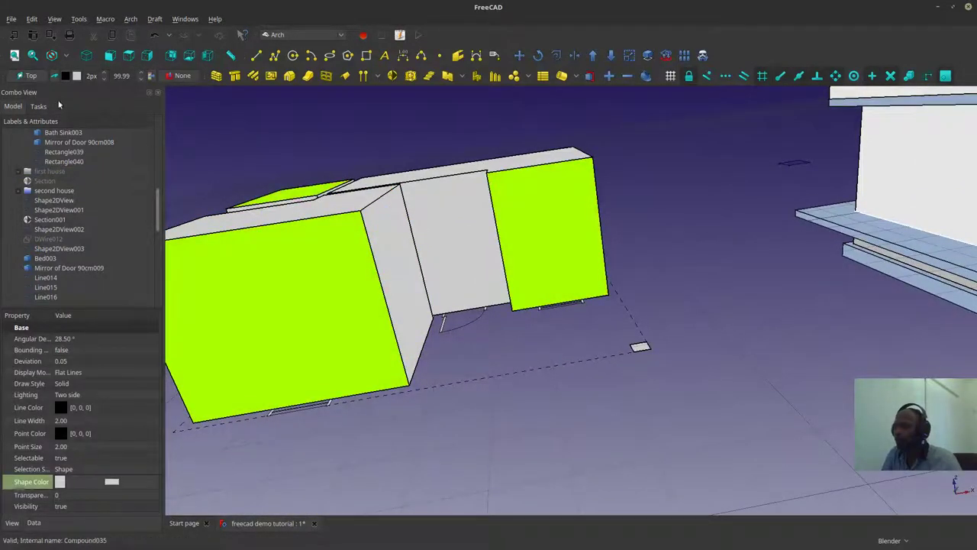
pyautogui.click(32, 55)
pyautogui.moveTo(665, 266); pyautogui.dragTo(578, 336, button='middle')
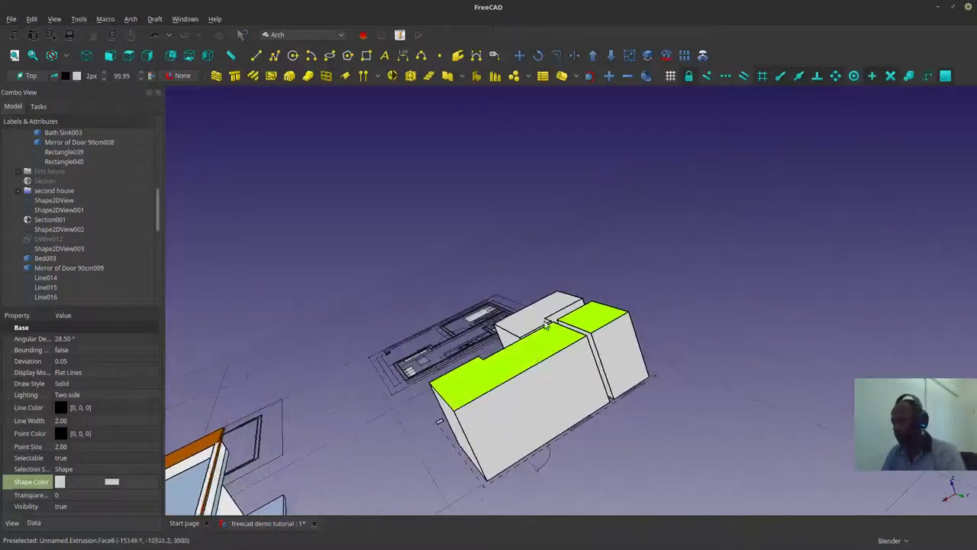
# Step: Create a space object from the extruded bathroom volume
pyautogui.scroll(3, 551, 336)
pyautogui.moveTo(624, 255); pyautogui.dragTo(728, 312, button='middle')
pyautogui.moveTo(660, 351); pyautogui.dragTo(630, 313, button='middle')
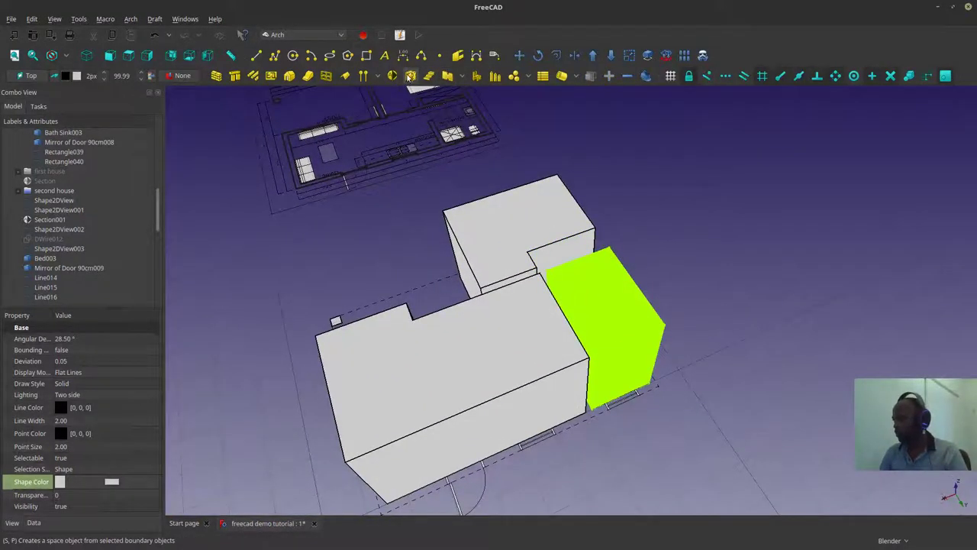
pyautogui.press('space')
# Step: Select the whole extruded bedroom volume and change the model's draw style to wireframe
pyautogui.click(554, 195)
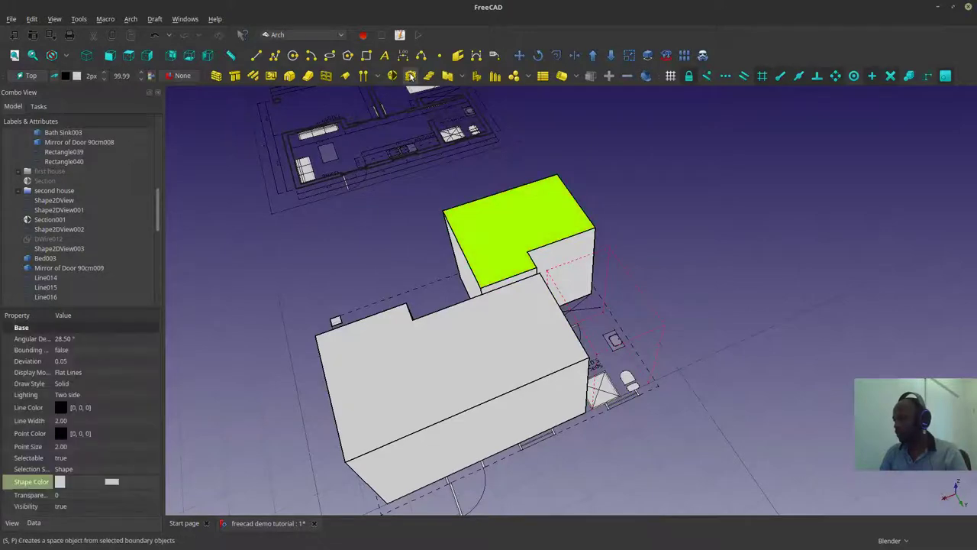
pyautogui.moveTo(614, 340); pyautogui.dragTo(613, 237, button='middle')
pyautogui.moveTo(489, 358); pyautogui.dragTo(718, 385, button='middle')
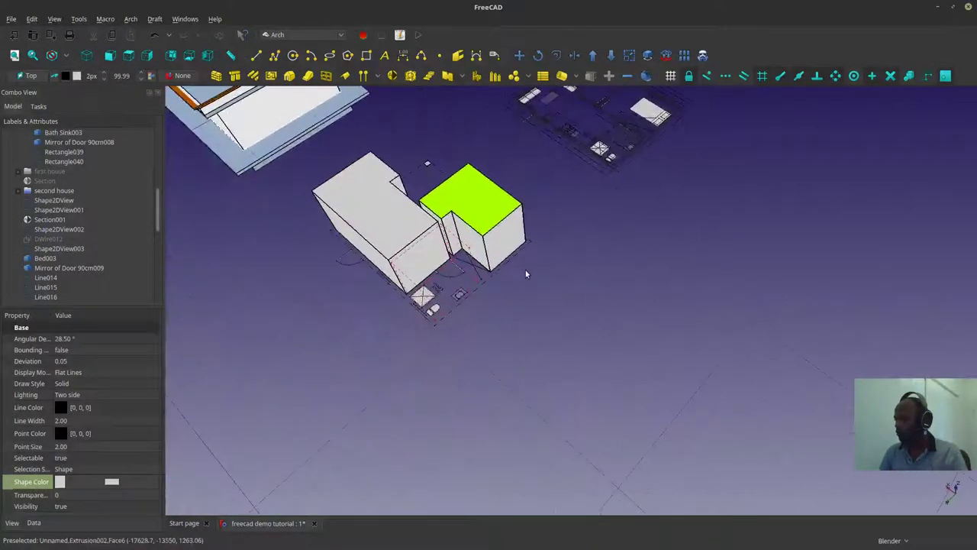
pyautogui.scroll(5, 523, 231)
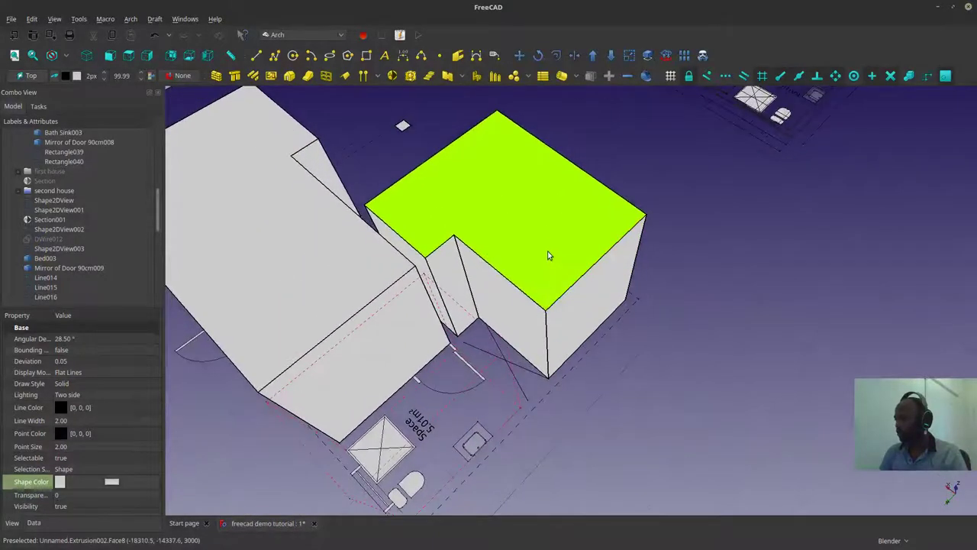
pyautogui.click(550, 255)
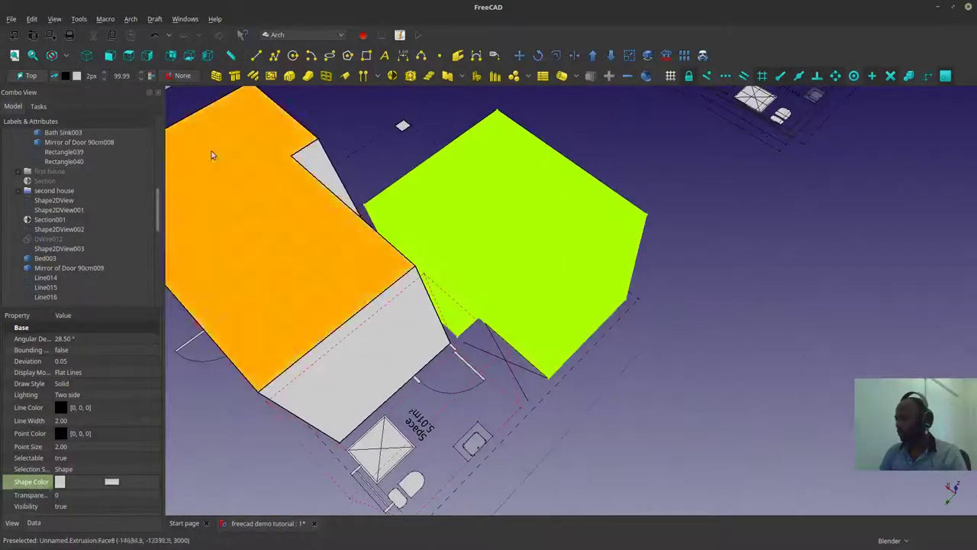
pyautogui.click(66, 55)
pyautogui.click(69, 147)
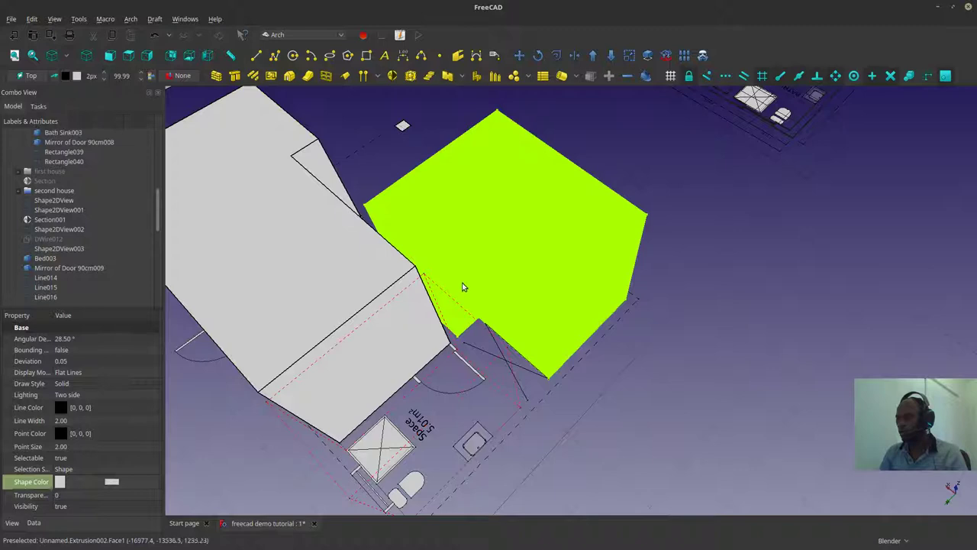
pyautogui.click(66, 55)
pyautogui.click(77, 110)
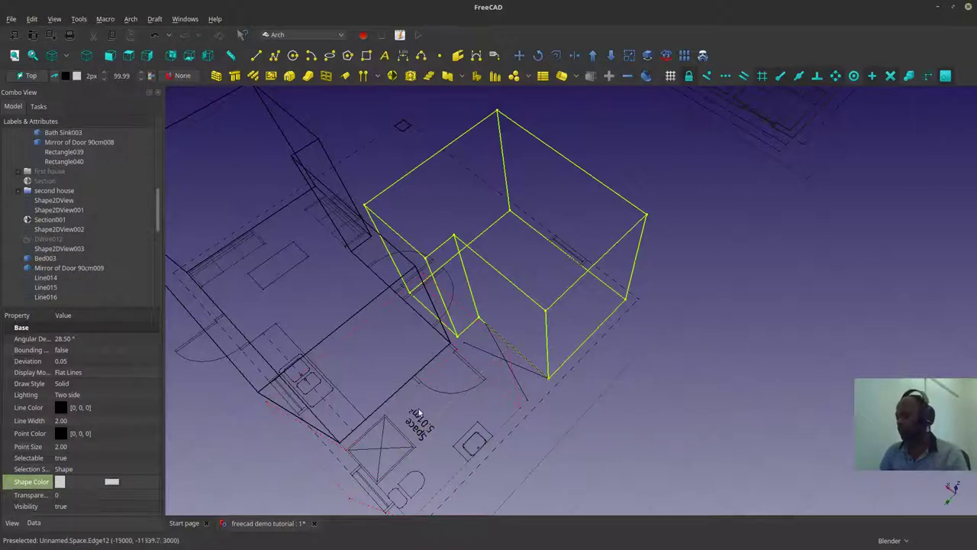
# Step: Create space objects from the extruded bedroom volume and from the living area volume
pyautogui.click(410, 76)
pyautogui.click(315, 137)
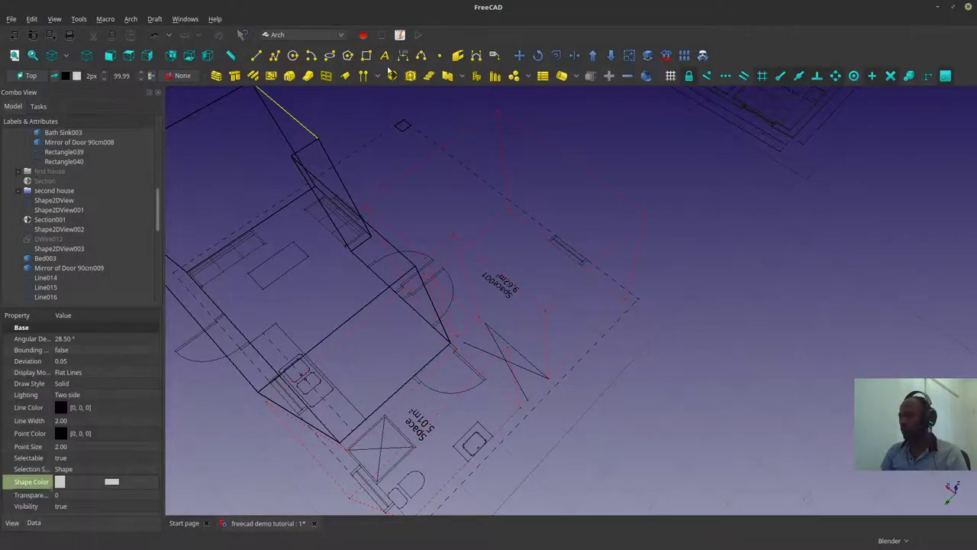
pyautogui.click(429, 76)
# Step: Show the floor plan from the top in orthographic projection
pyautogui.moveTo(587, 371)
pyautogui.mouseDown(button='middle')
pyautogui.moveTo(539, 351)
pyautogui.moveTo(769, 468)
pyautogui.moveTo(342, 319)
pyautogui.moveTo(633, 214)
pyautogui.moveTo(790, 338)
pyautogui.moveTo(718, 298)
pyautogui.mouseUp(button='middle')
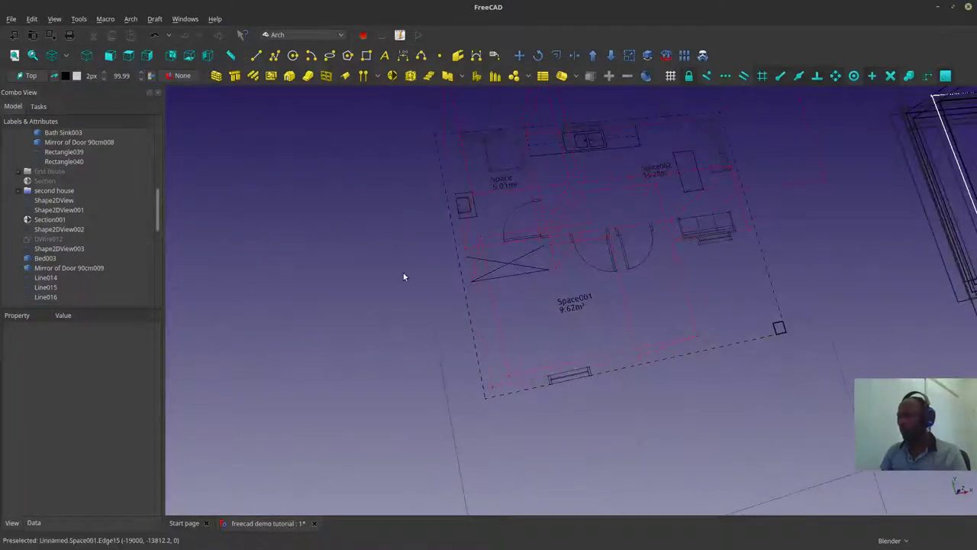
pyautogui.moveTo(404, 276); pyautogui.dragTo(477, 256, button='middle')
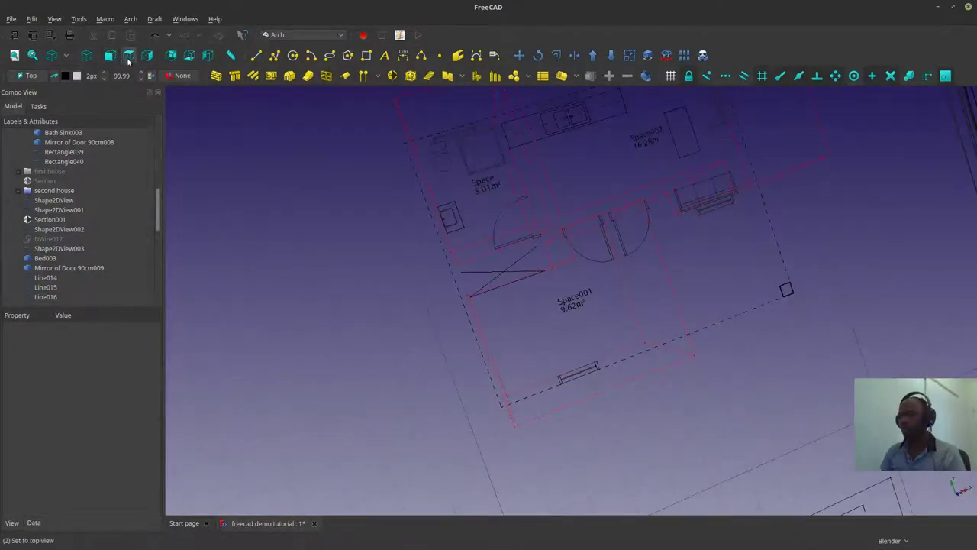
pyautogui.click(128, 58)
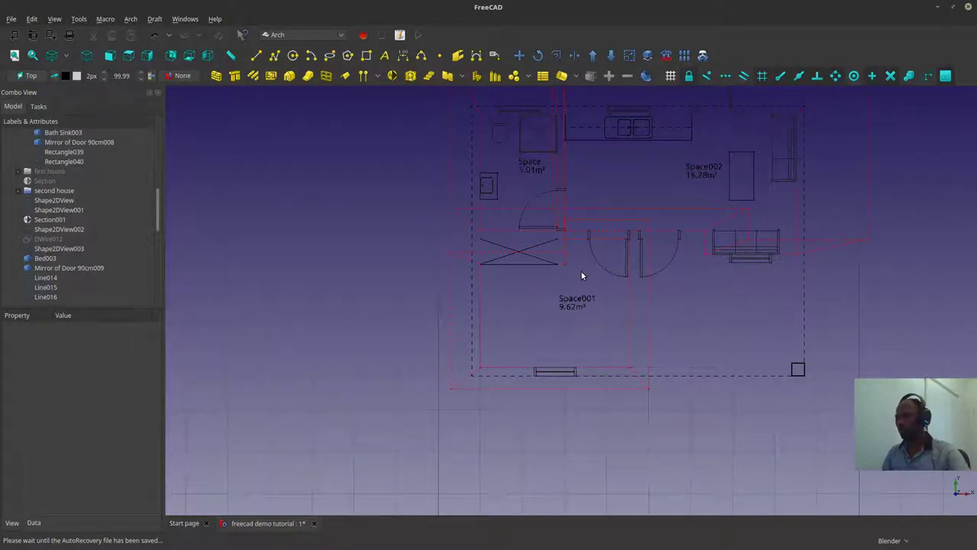
pyautogui.click(55, 19)
pyautogui.click(65, 45)
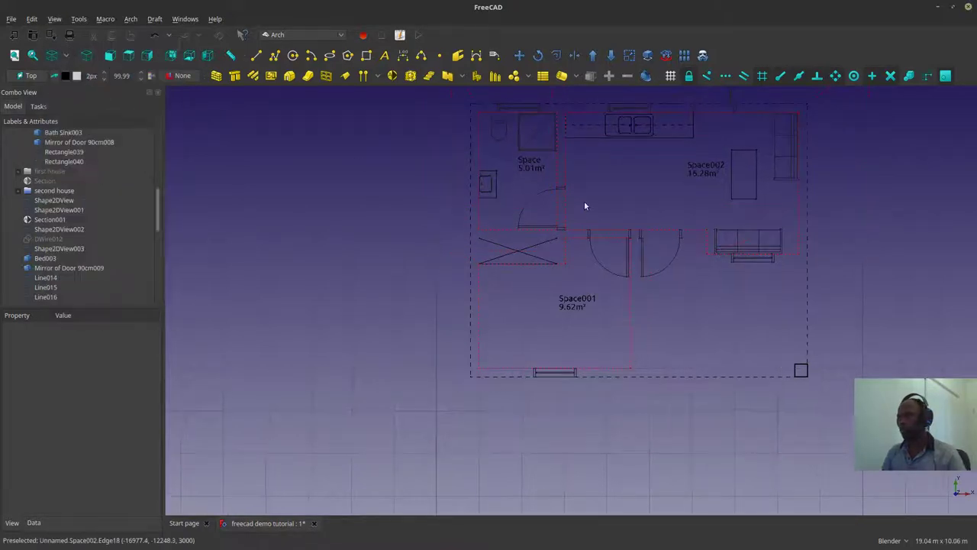
# Step: Change the 3D navigation style to CAD and save the document
pyautogui.keyDown('shift'); pyautogui.moveTo(566, 259); pyautogui.dragTo(423, 268, button='middle'); pyautogui.keyUp('shift')
pyautogui.rightClick(579, 159)
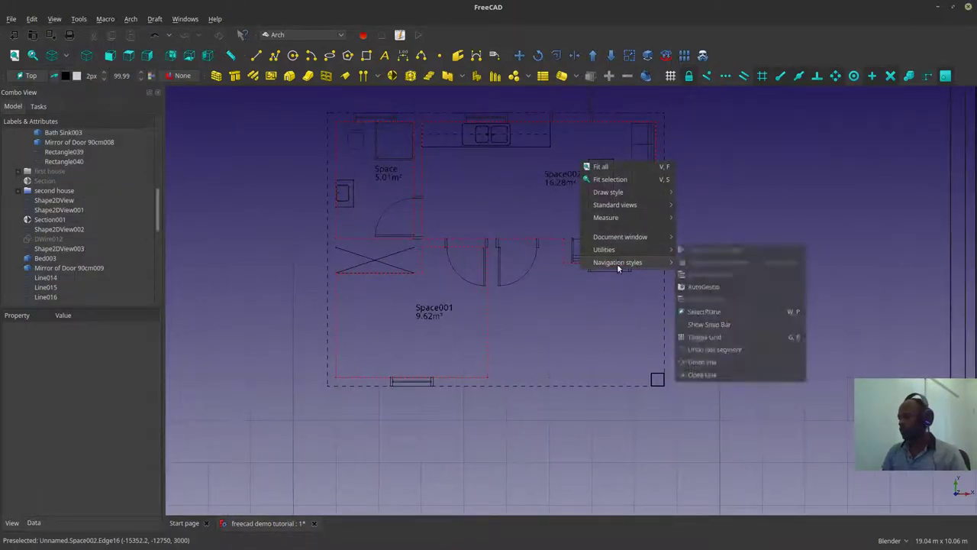
pyautogui.click(688, 273)
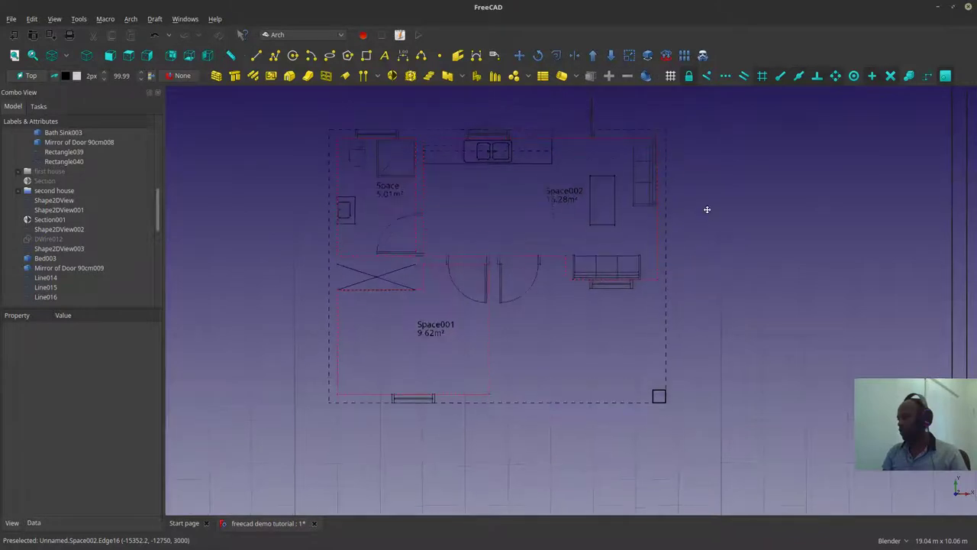
pyautogui.click(13, 20)
pyautogui.click(35, 96)
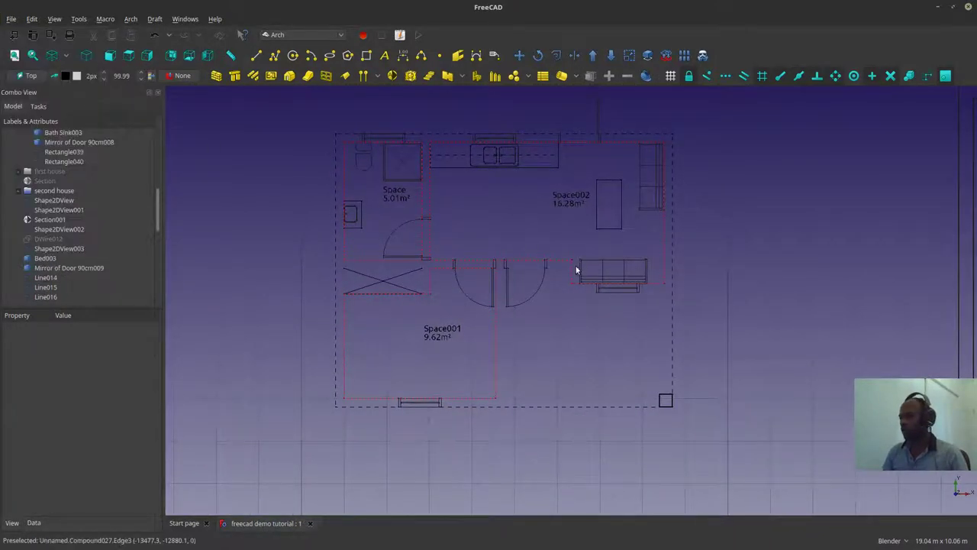
# Step: Examine the three room space labels in the plan and locate their space objects in the model tree
pyautogui.scroll(3, 551, 290)
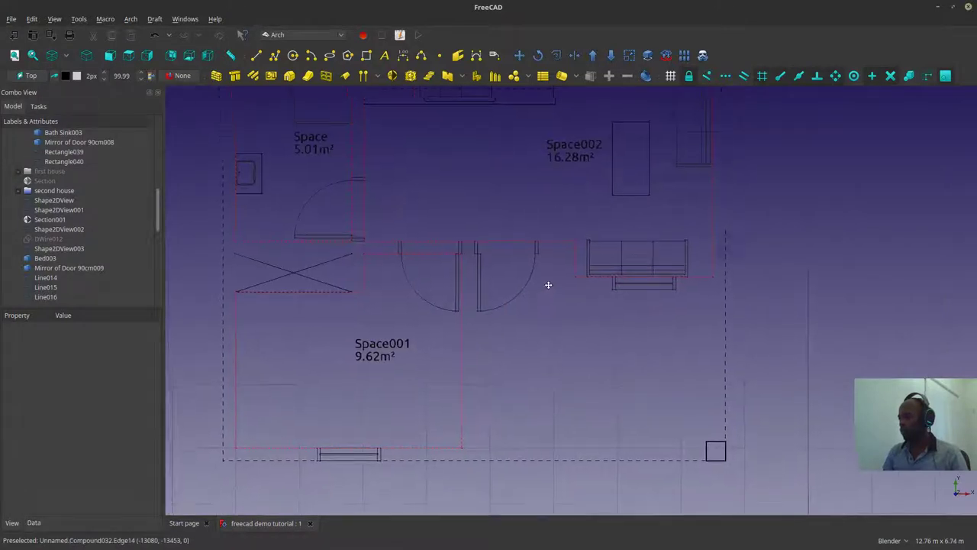
pyautogui.scroll(3, 527, 301)
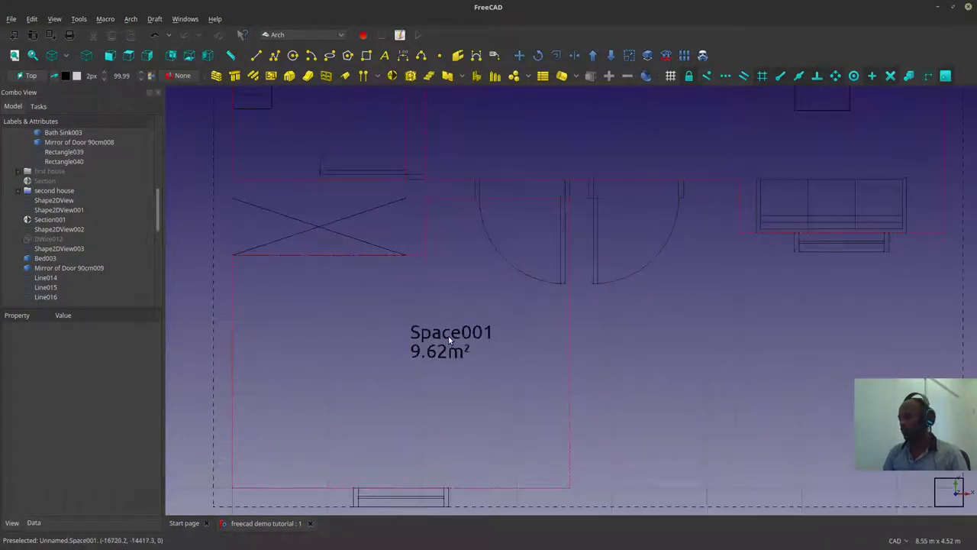
pyautogui.scroll(-6, 448, 335)
pyautogui.scroll(3, 410, 206)
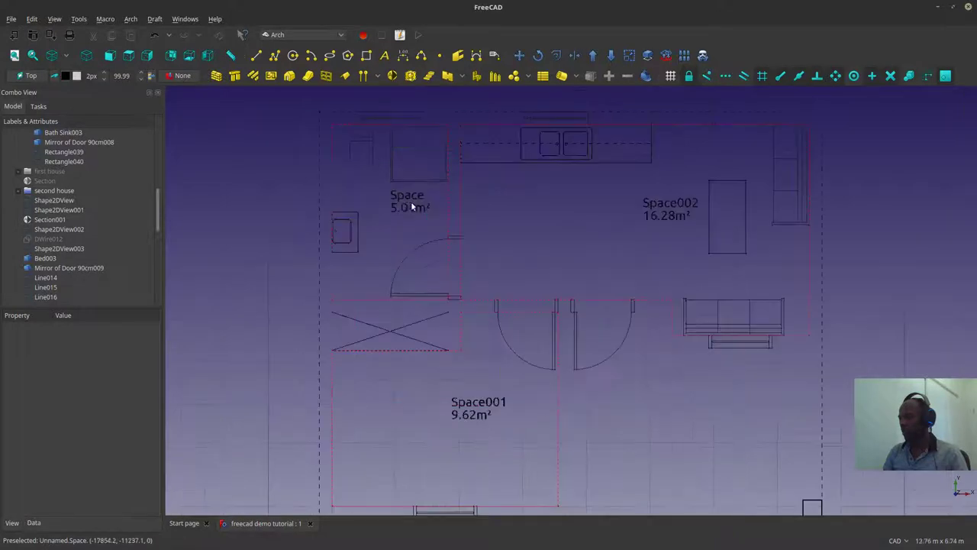
pyautogui.scroll(3, 411, 206)
pyautogui.click(407, 191)
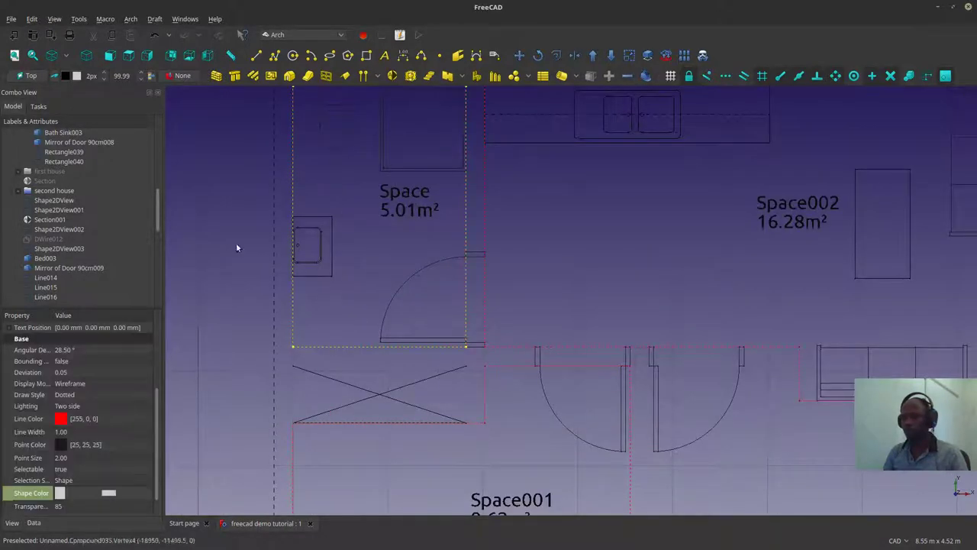
pyautogui.click(557, 203)
pyautogui.scroll(-8, 61, 268)
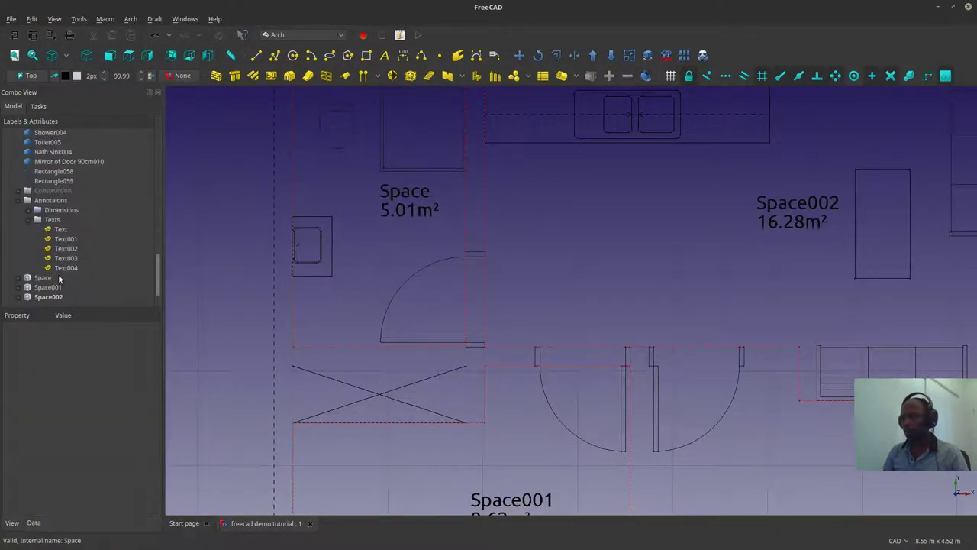
pyautogui.click(48, 280)
pyautogui.press('Down')
pyautogui.press('Down')
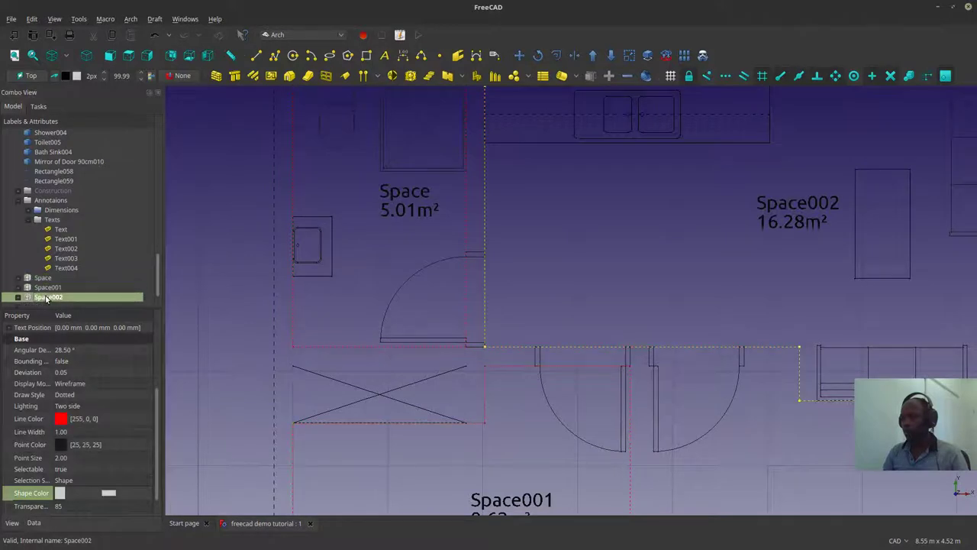
# Step: Set the label of the bathroom space to BATHROOM
pyautogui.click(49, 279)
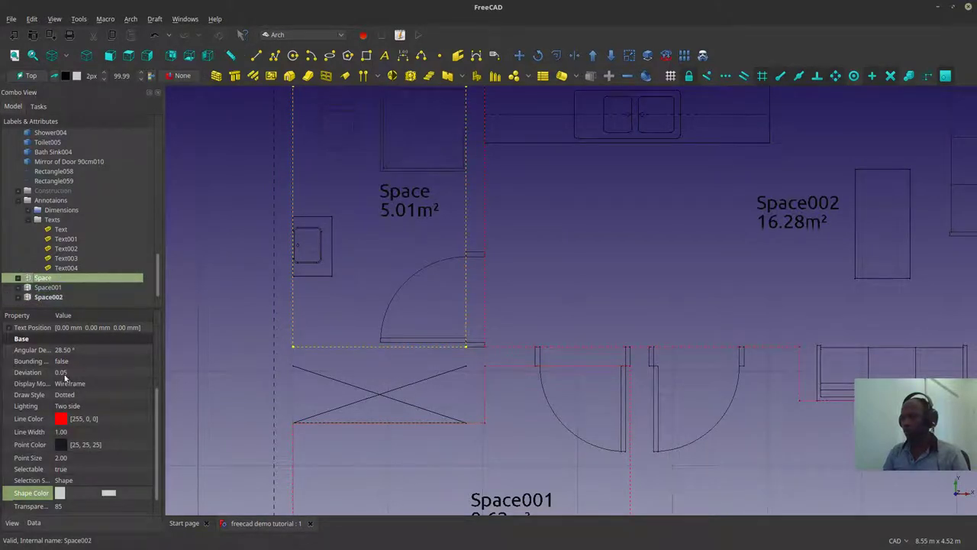
pyautogui.scroll(2, 101, 397)
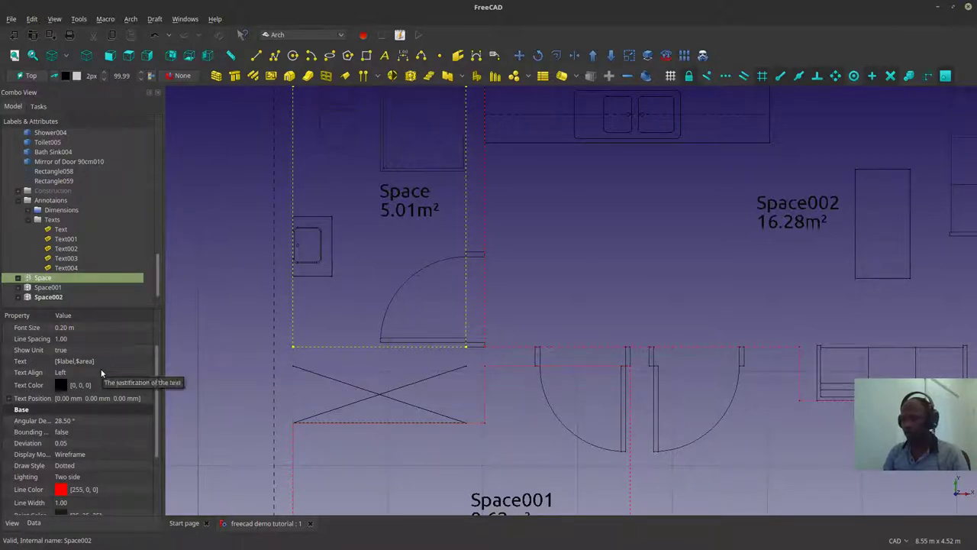
pyautogui.scroll(-3, 103, 374)
pyautogui.click(34, 523)
pyautogui.scroll(-4, 45, 493)
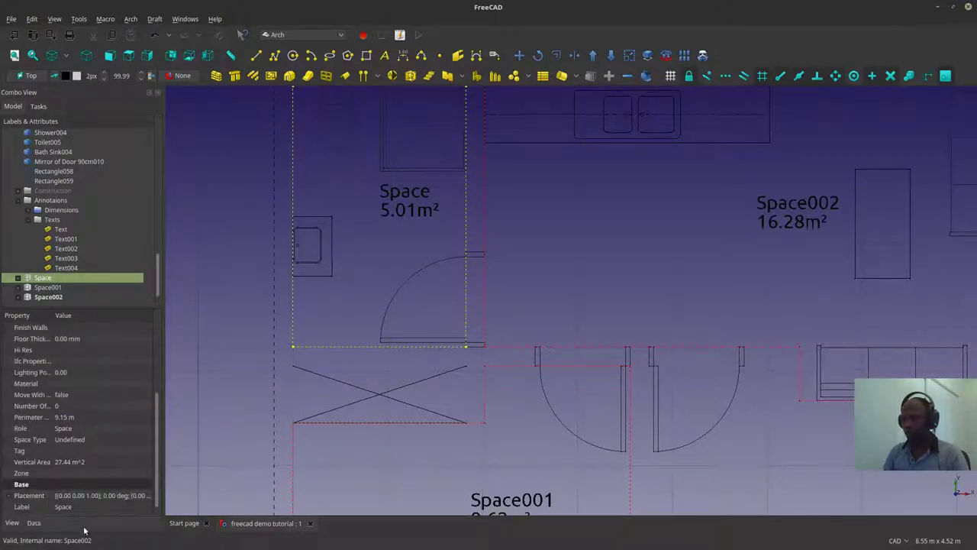
pyautogui.click(69, 507)
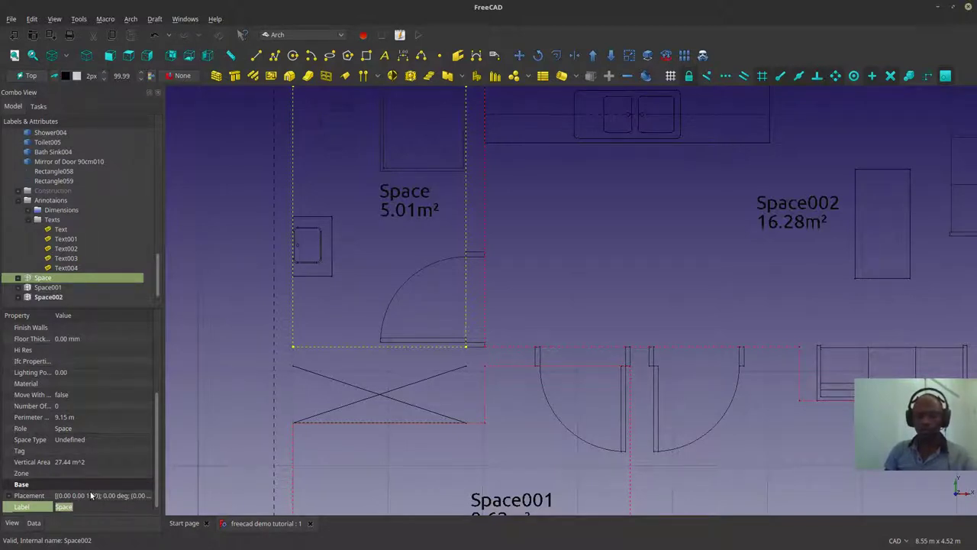
pyautogui.write('BATHROOM')
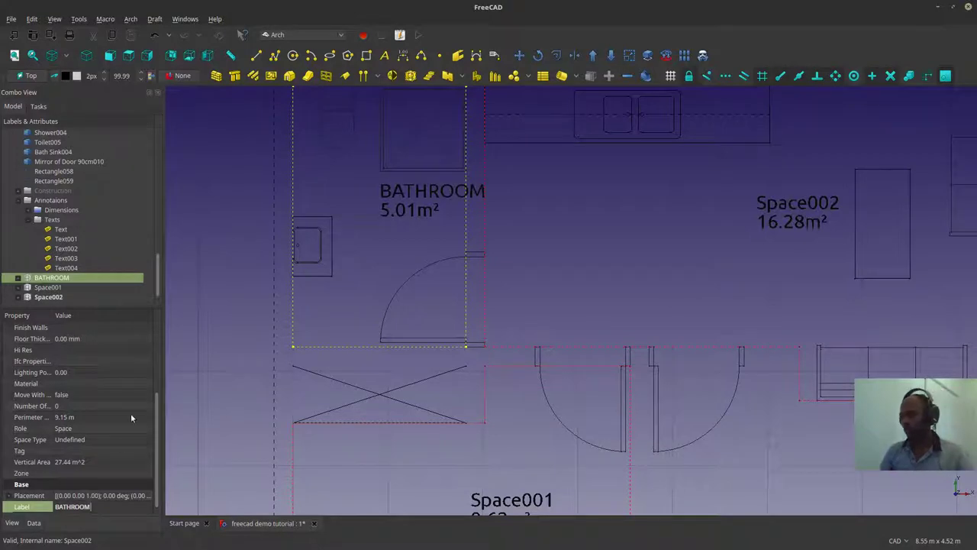
pyautogui.click(214, 343)
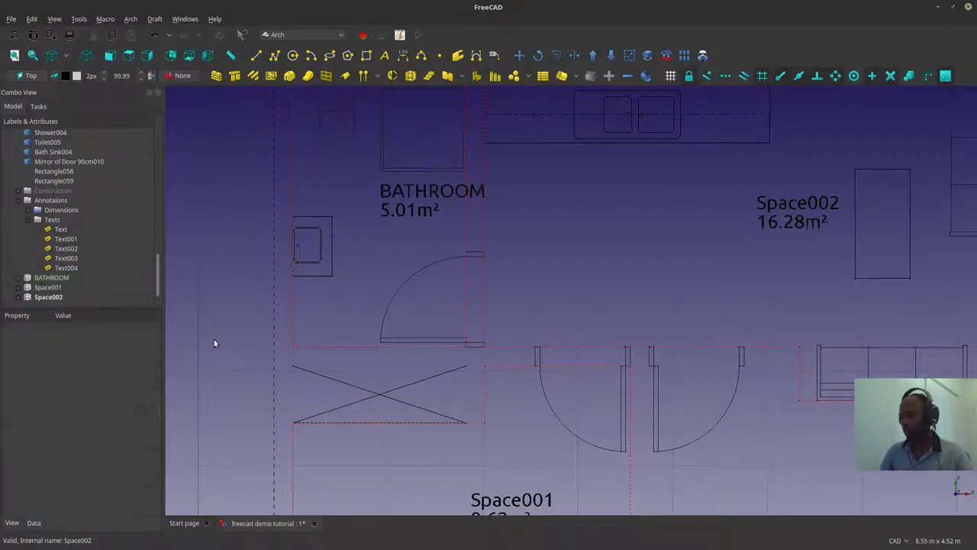
# Step: Switch to the Draft workbench and use Edit to move the BATHROOM text about 0.43 m left, inside the room outline
pyautogui.click(56, 297)
pyautogui.click(58, 278)
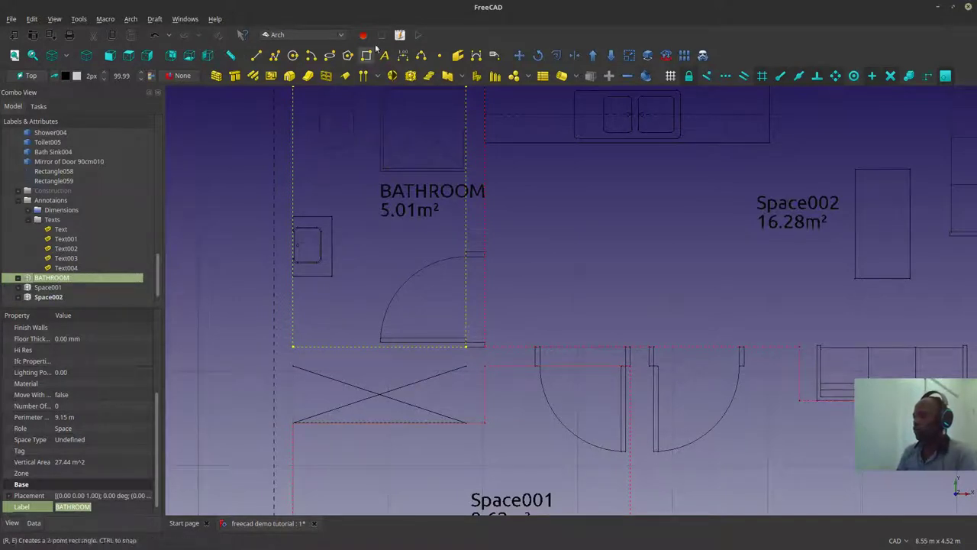
pyautogui.click(298, 34)
pyautogui.click(296, 88)
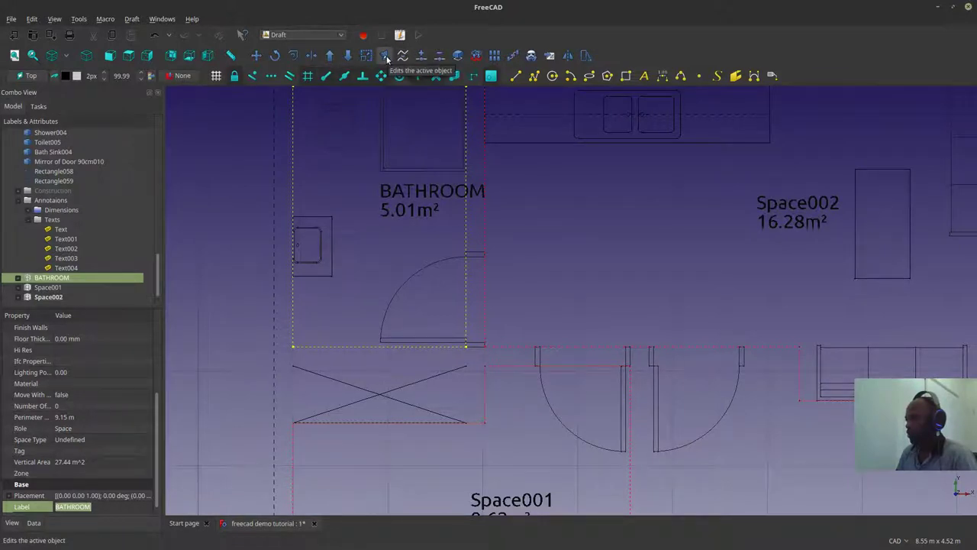
pyautogui.click(386, 59)
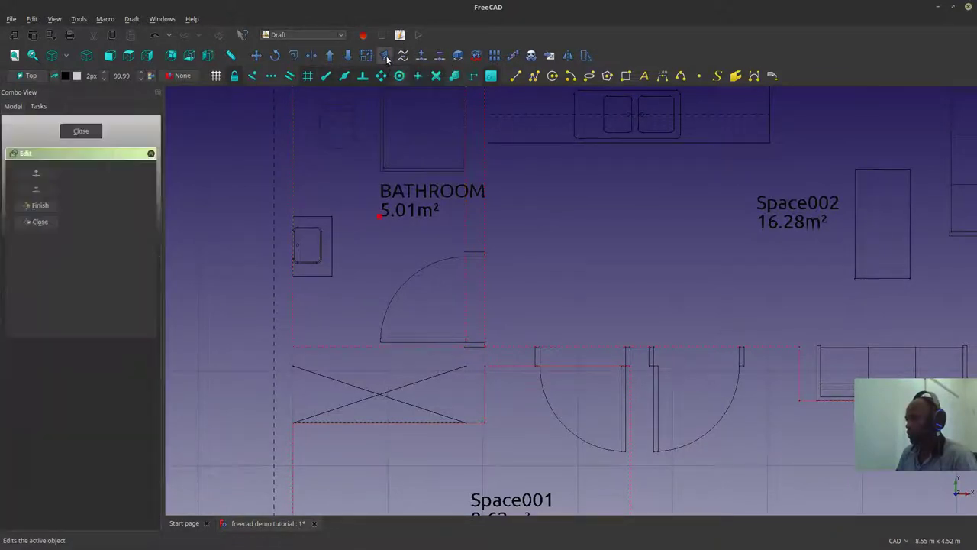
pyautogui.click(379, 217)
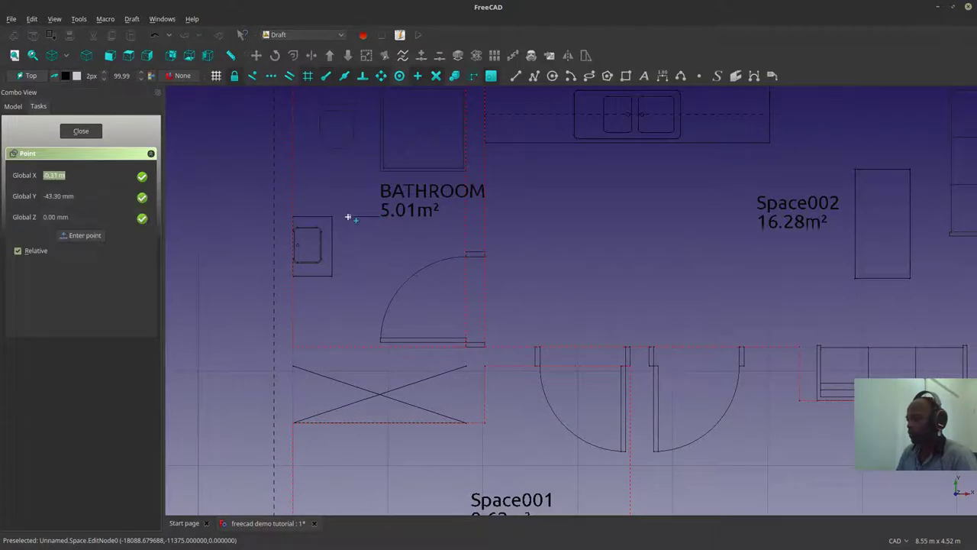
pyautogui.keyDown('shift'); pyautogui.click(348, 217); pyautogui.keyUp('shift')
pyautogui.click(348, 217)
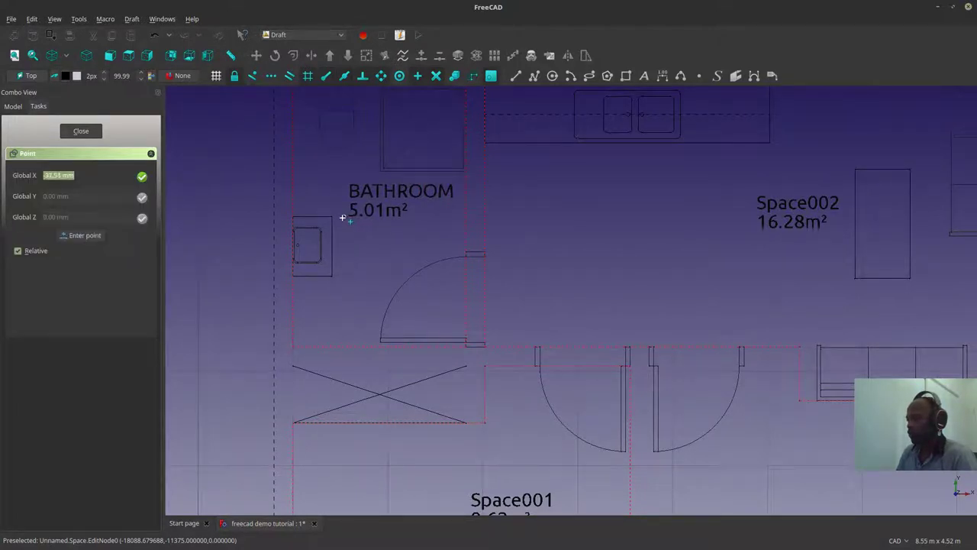
pyautogui.click(339, 216)
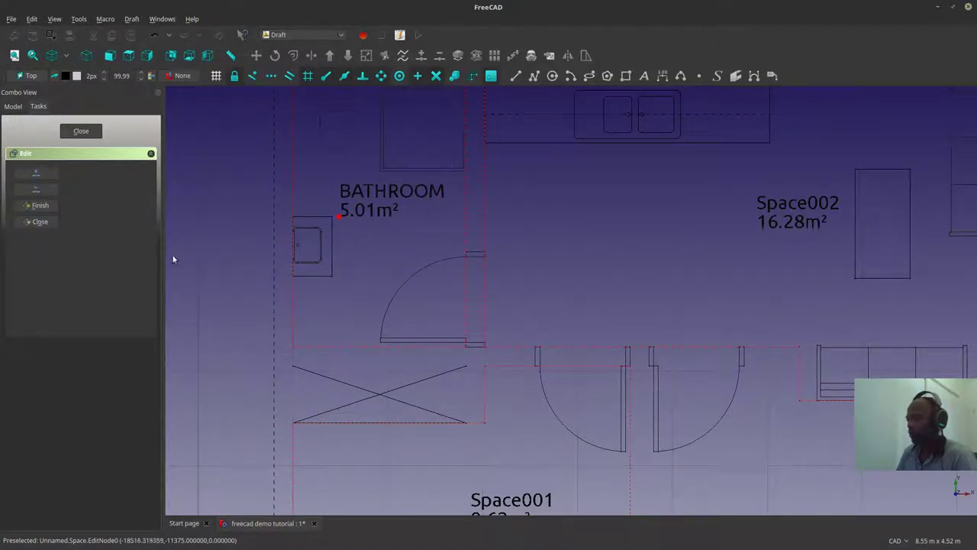
pyautogui.click(40, 205)
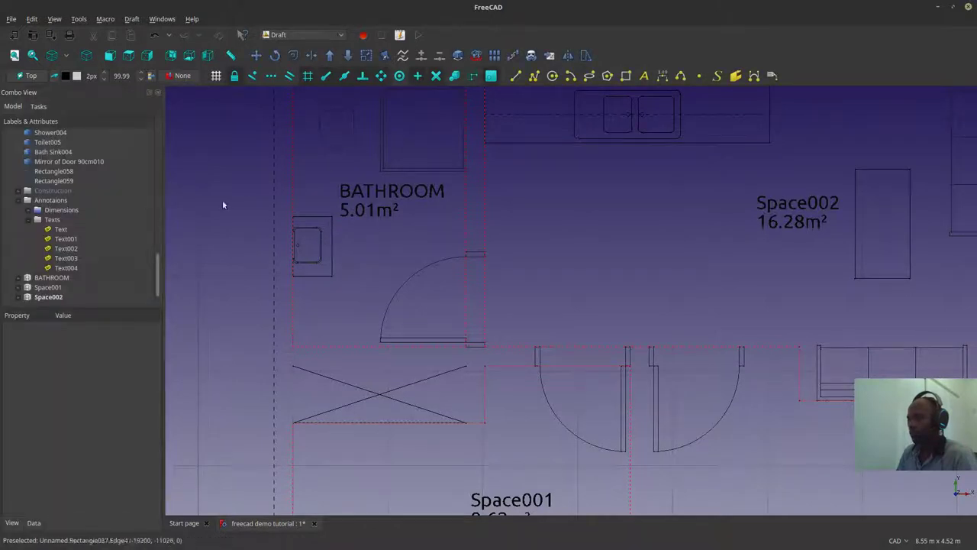
# Step: Set the label of the Space001 room space to BEDROOM
pyautogui.click(48, 288)
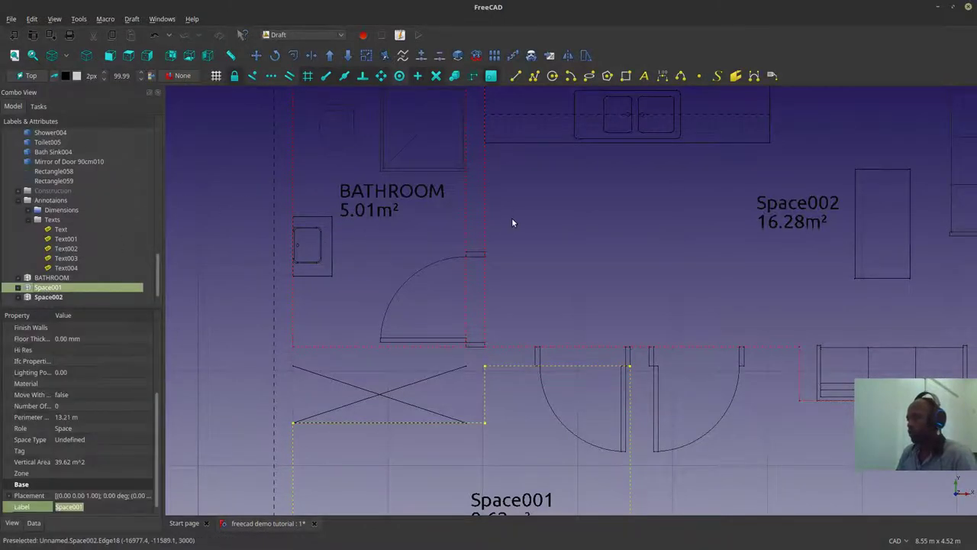
pyautogui.scroll(-3, 510, 312)
pyautogui.scroll(4, 519, 344)
pyautogui.scroll(-2, 506, 395)
pyautogui.scroll(2, 507, 395)
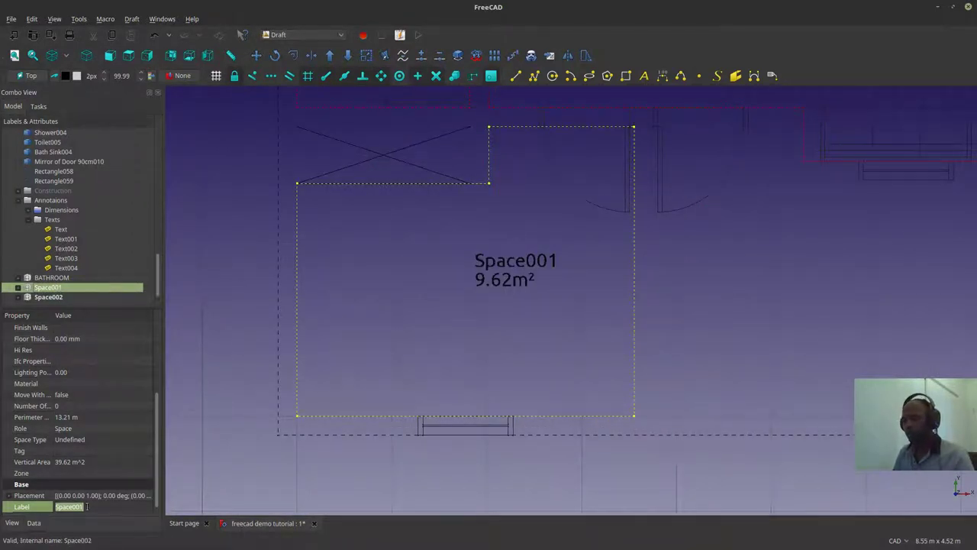
pyautogui.write('BED')
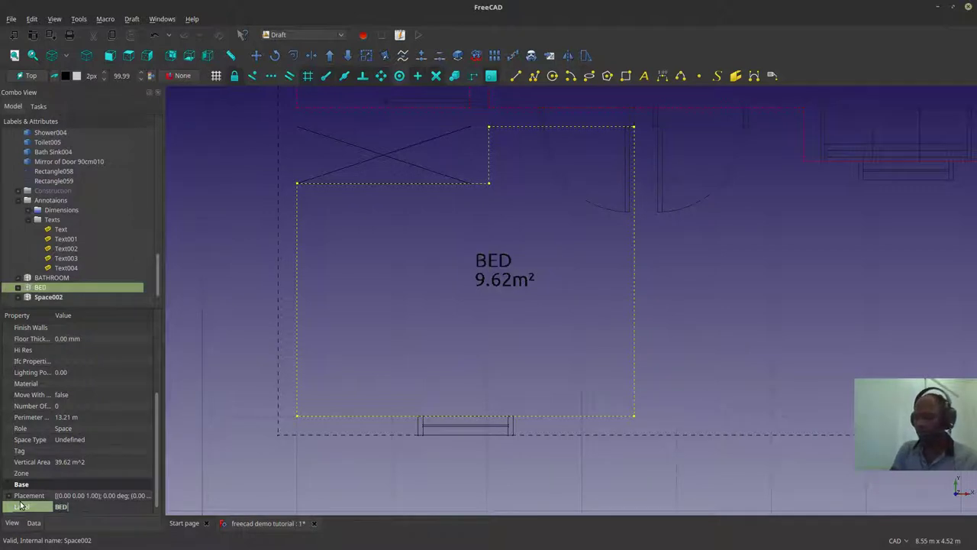
pyautogui.write('ROOM')
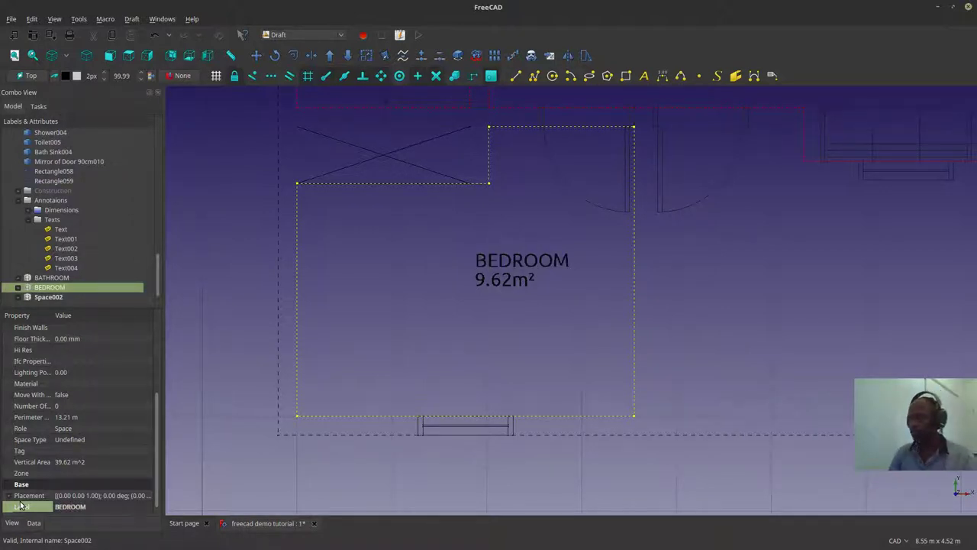
pyautogui.click(399, 371)
# Step: Set the label of the Space002 room space to COMMUNAL SPACE
pyautogui.scroll(-2, 494, 277)
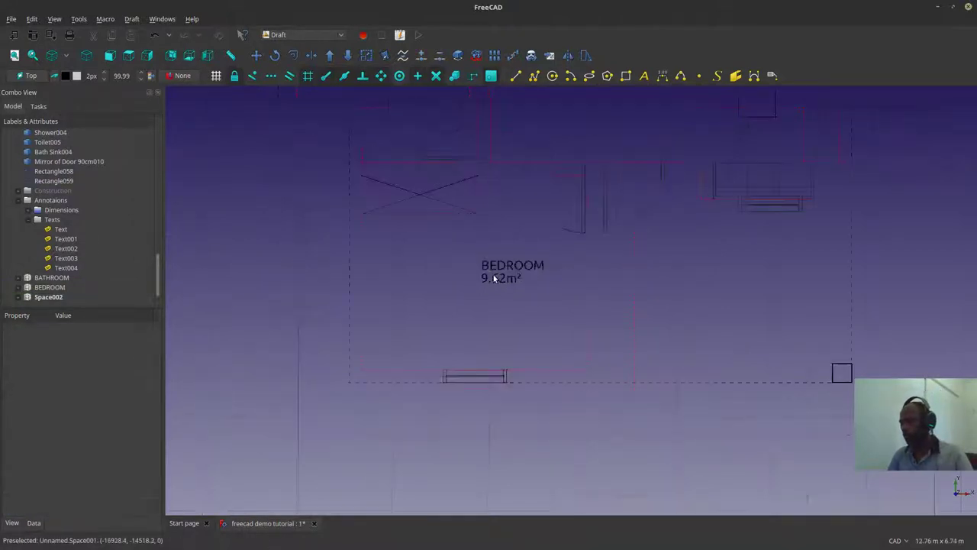
pyautogui.scroll(-3, 683, 229)
pyautogui.scroll(5, 691, 164)
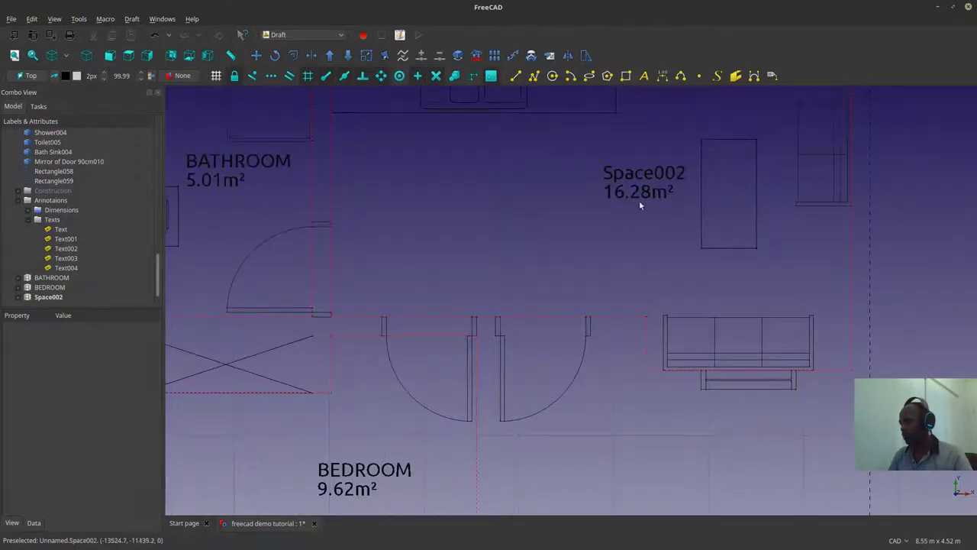
pyautogui.click(46, 288)
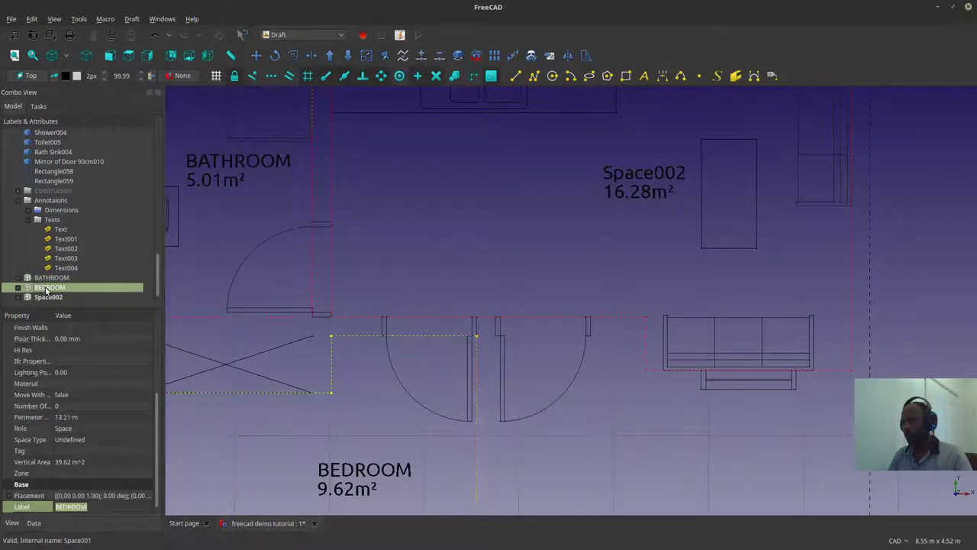
pyautogui.click(49, 297)
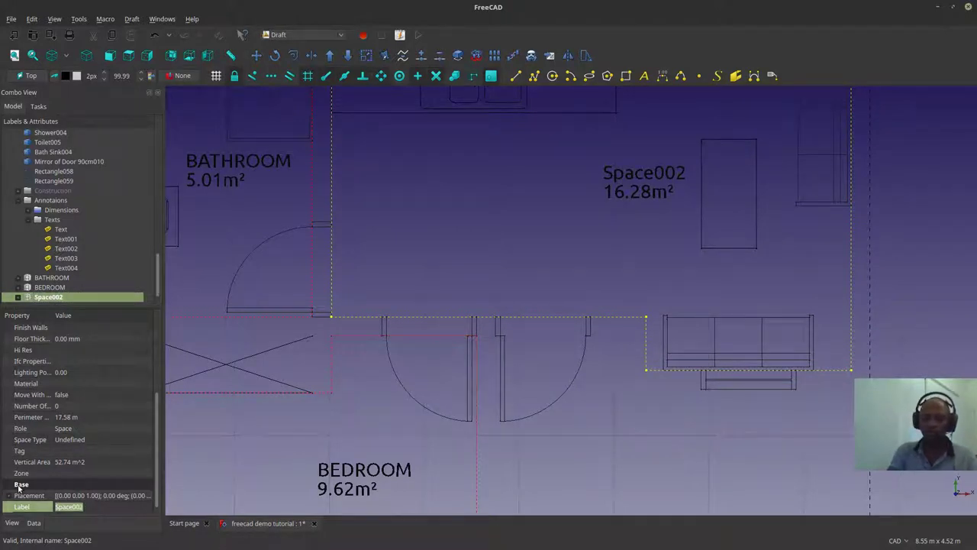
pyautogui.write('COMMUNAL')
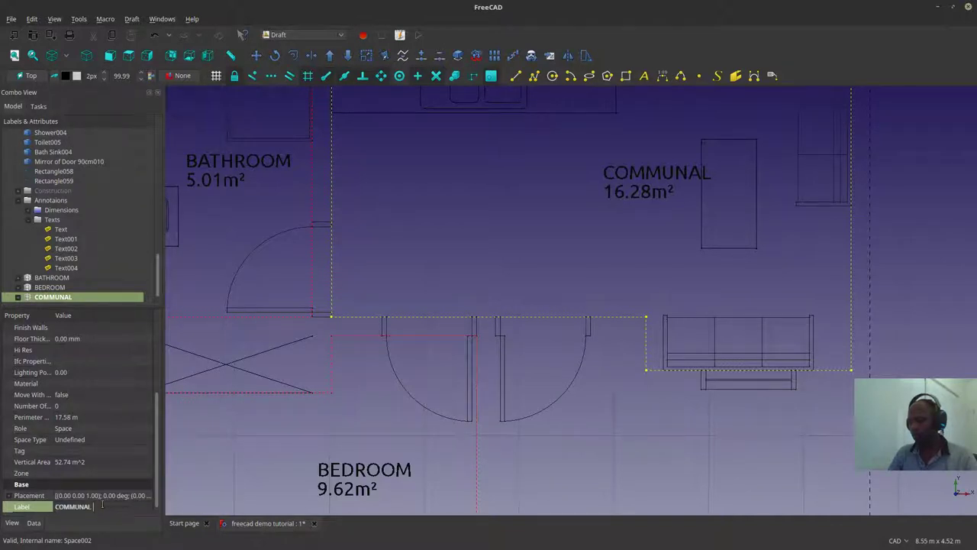
pyautogui.write('PACE')
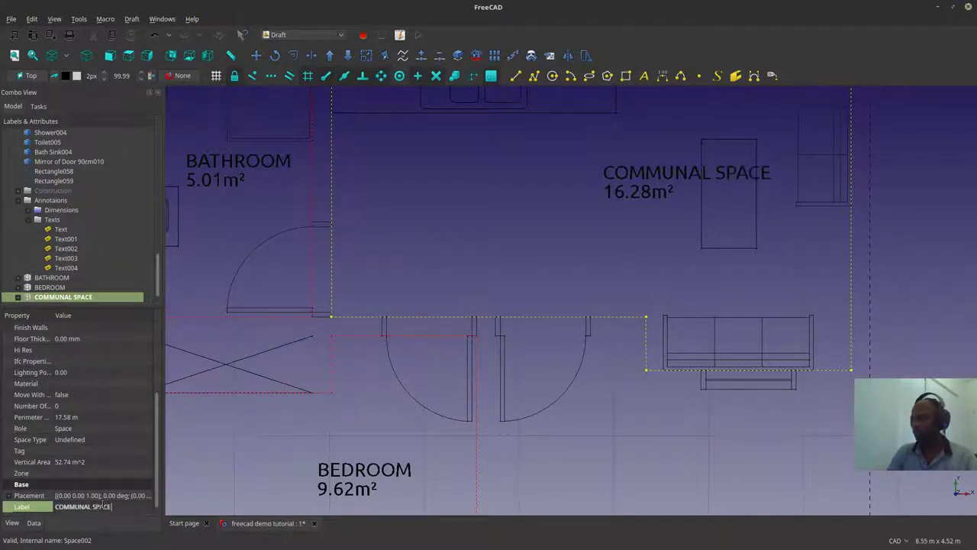
pyautogui.press('Return')
pyautogui.click(493, 271)
pyautogui.scroll(-2, 494, 267)
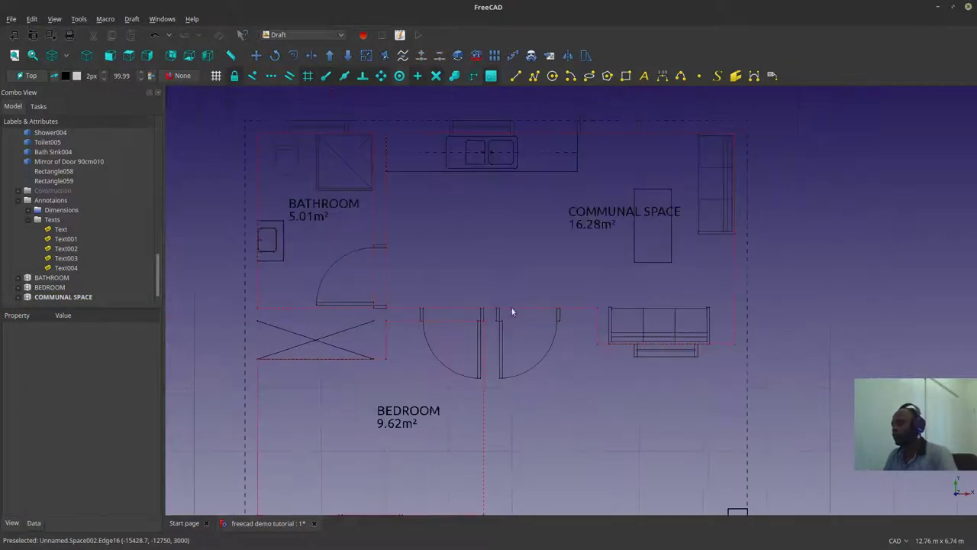
# Step: Examine where the COMMUNAL SPACE text sits in the plan relative to the table and the room outline
pyautogui.click(64, 296)
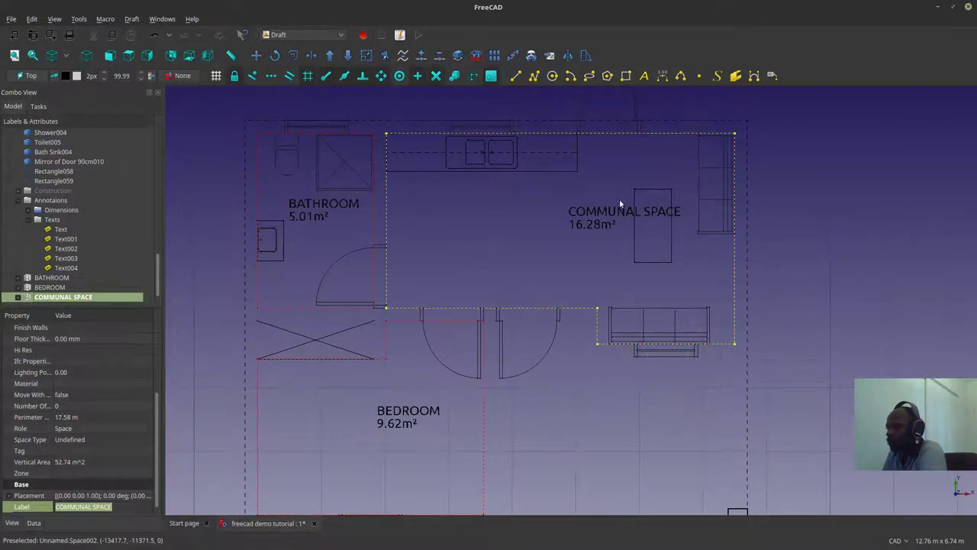
pyautogui.scroll(2, 561, 245)
pyautogui.scroll(-3, 533, 243)
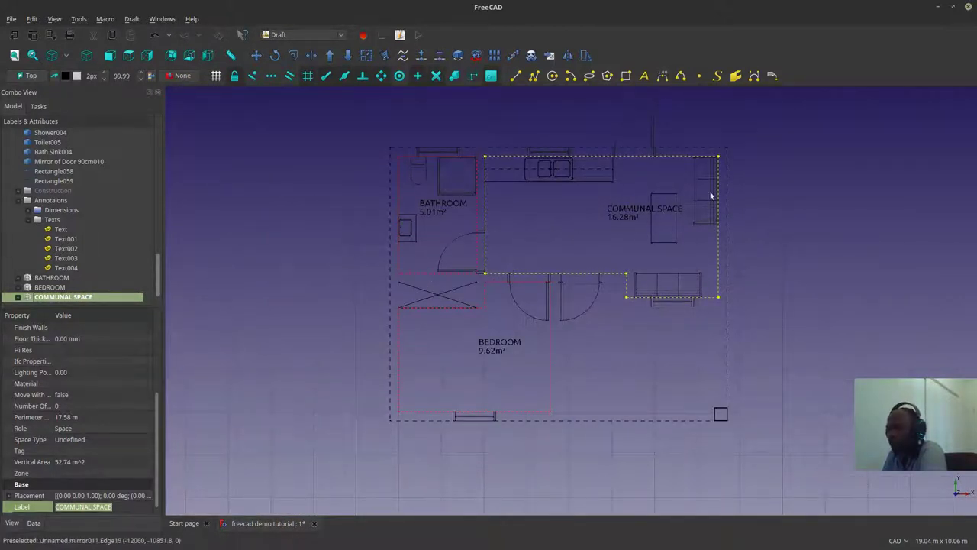
pyautogui.click(624, 207)
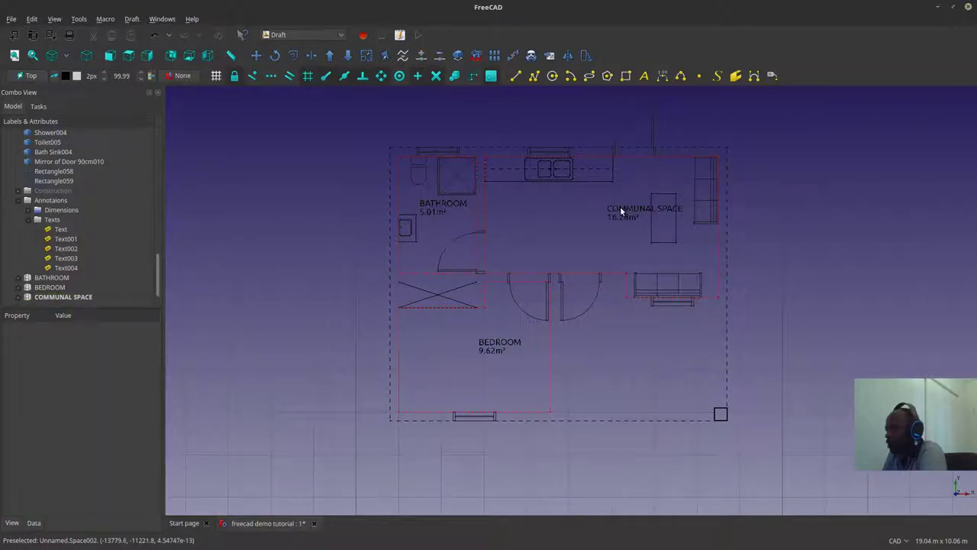
pyautogui.scroll(5, 620, 209)
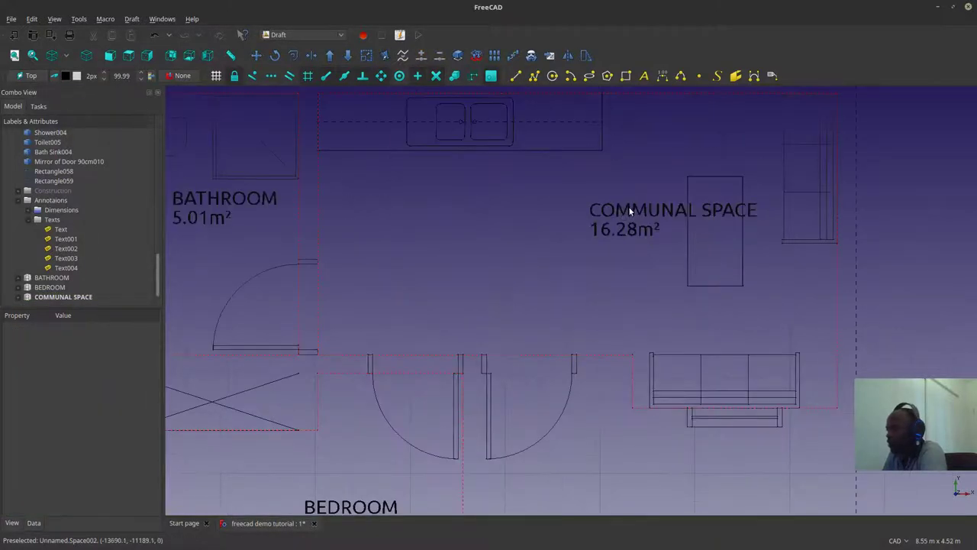
pyautogui.scroll(-5, 634, 234)
pyautogui.scroll(5, 675, 235)
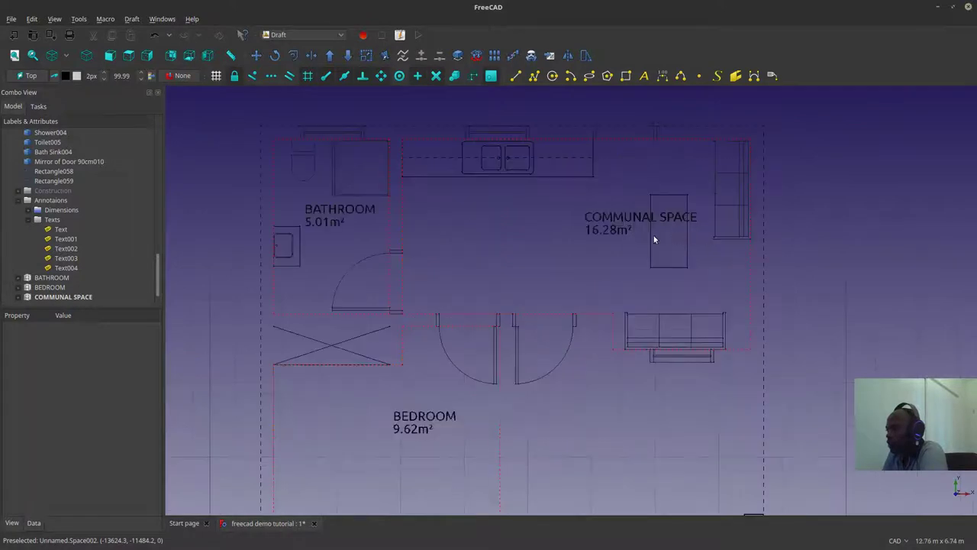
# Step: Review the communal space's view and data properties, including the available Space Type options
pyautogui.click(59, 297)
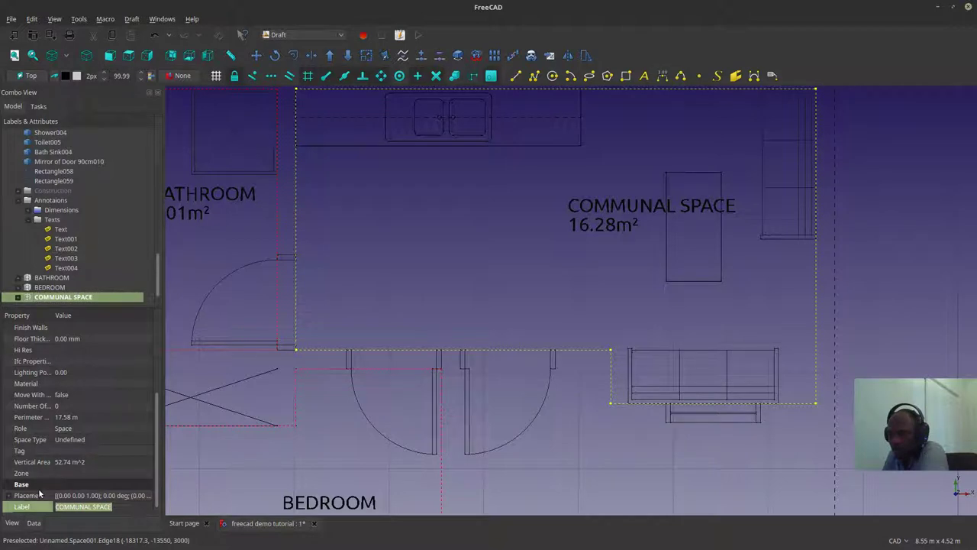
pyautogui.click(10, 523)
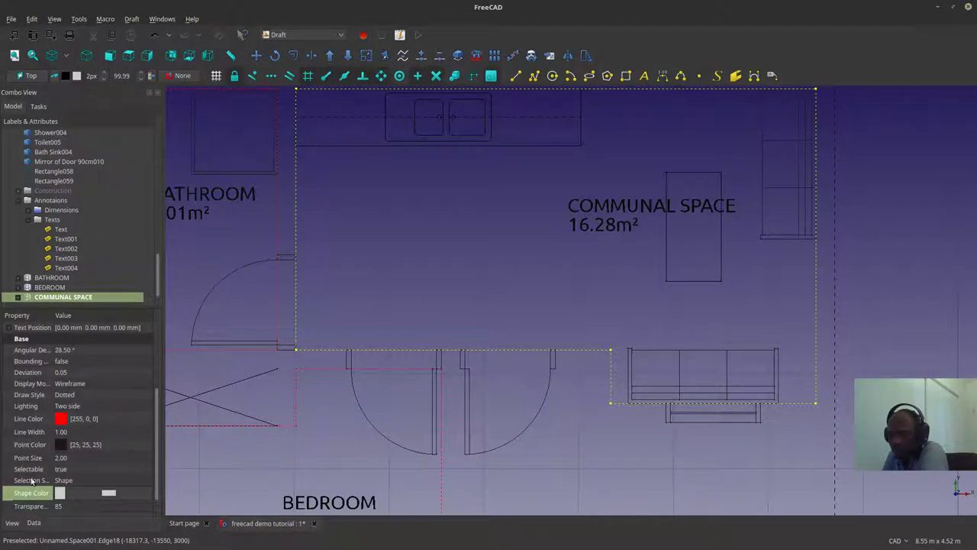
pyautogui.scroll(-1, 43, 461)
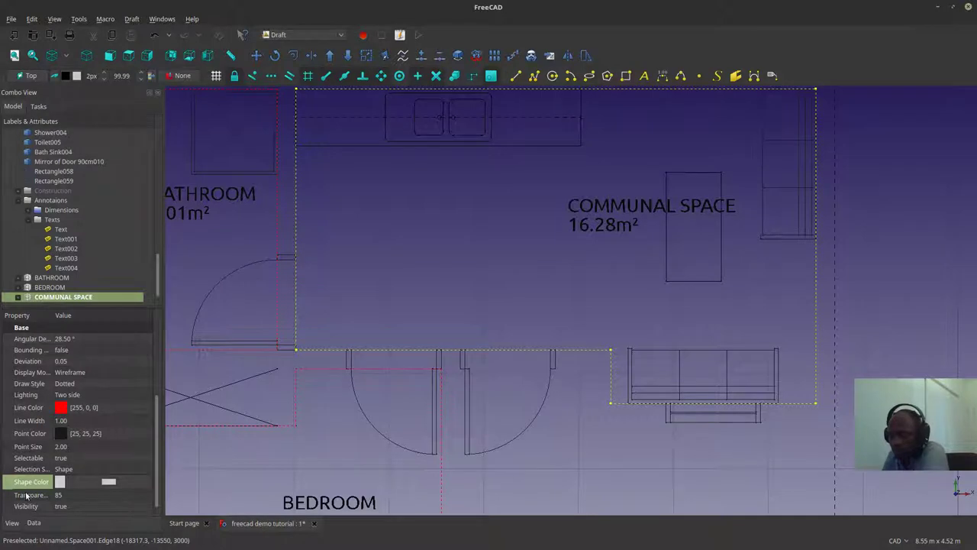
pyautogui.click(34, 523)
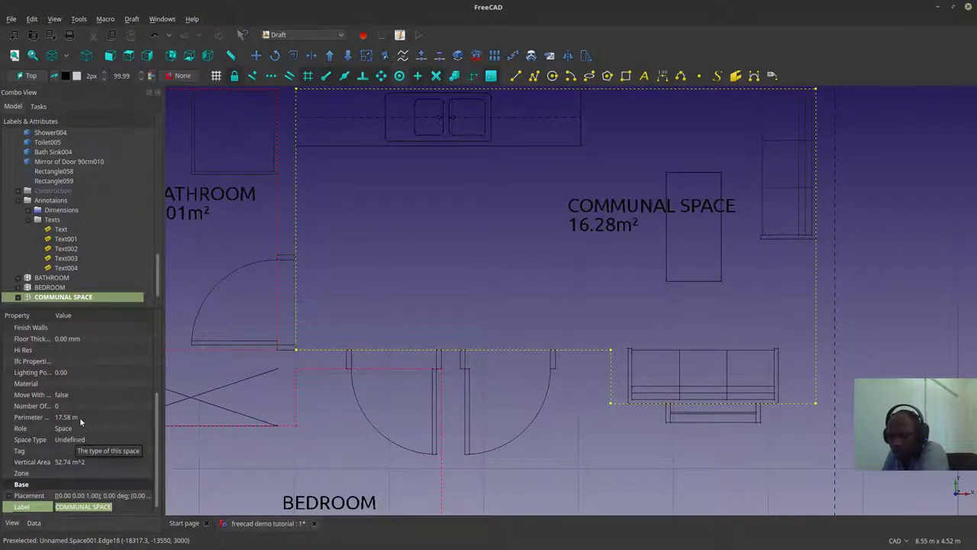
pyautogui.scroll(4, 86, 380)
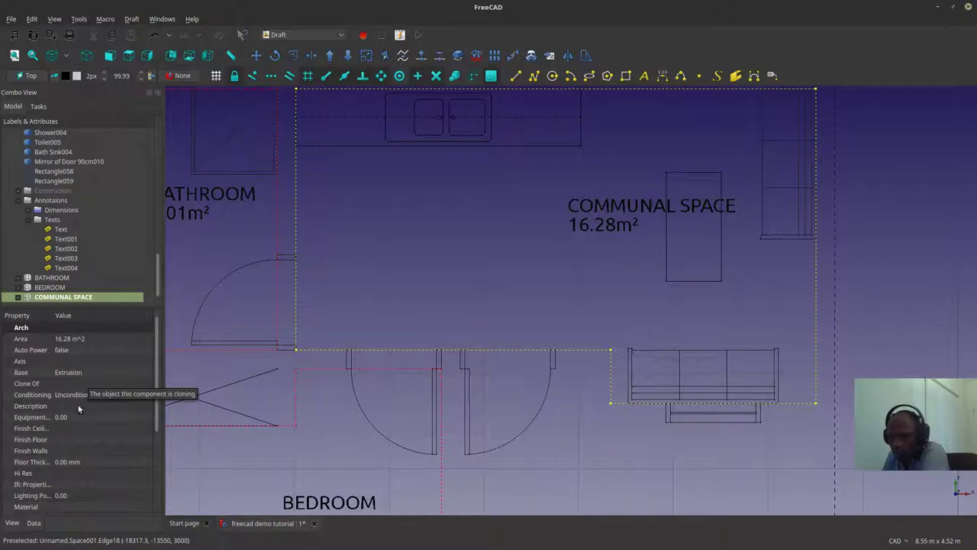
pyautogui.scroll(-1, 69, 428)
pyautogui.scroll(-1, 70, 427)
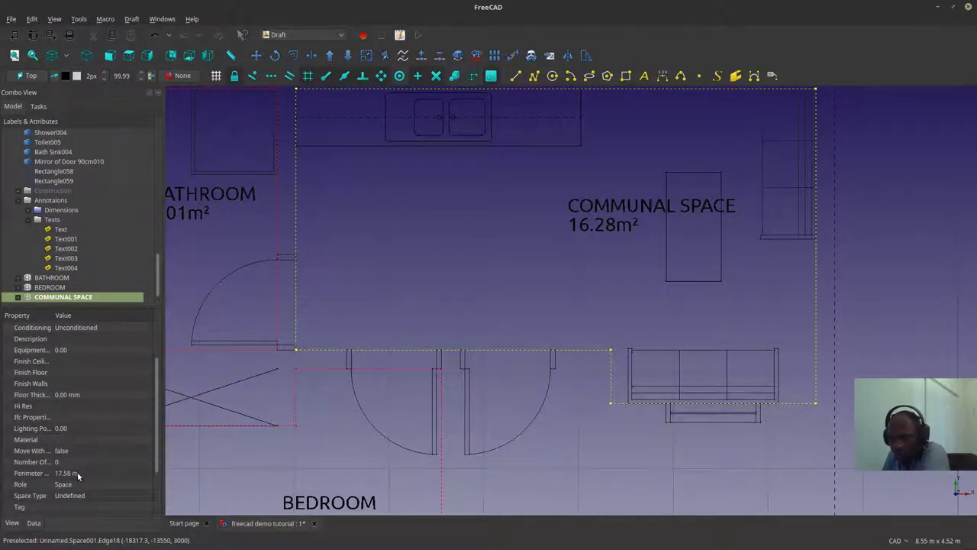
pyautogui.click(92, 495)
pyautogui.click(91, 495)
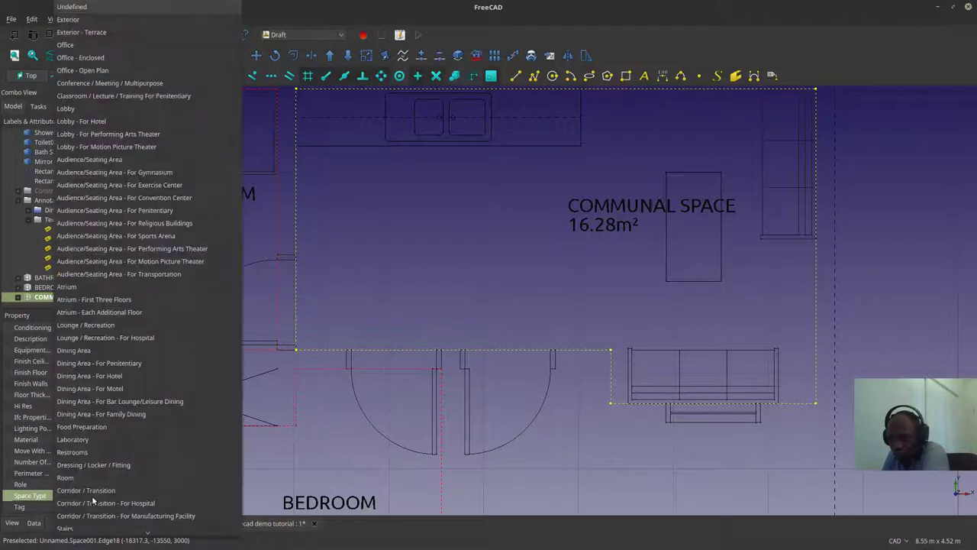
pyautogui.click(31, 495)
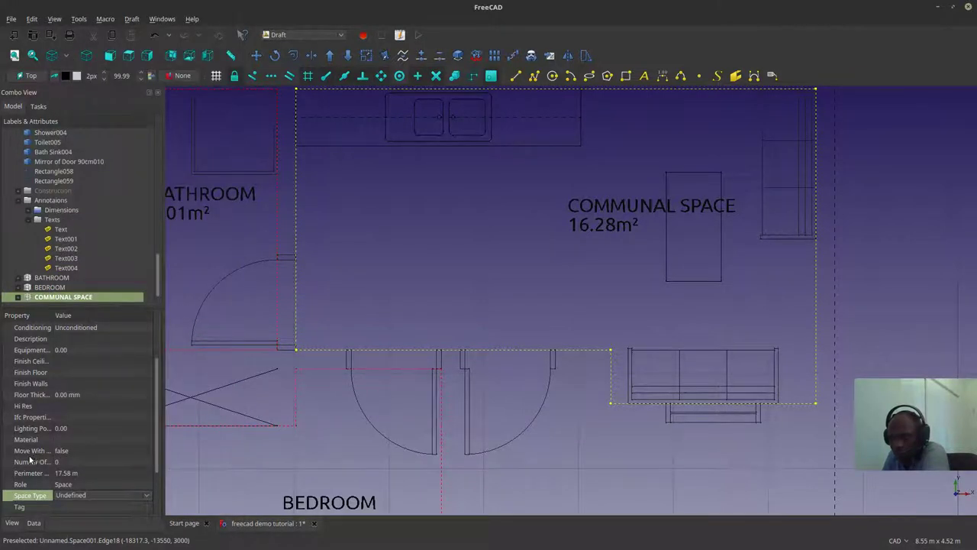
pyautogui.click(36, 460)
pyautogui.click(520, 272)
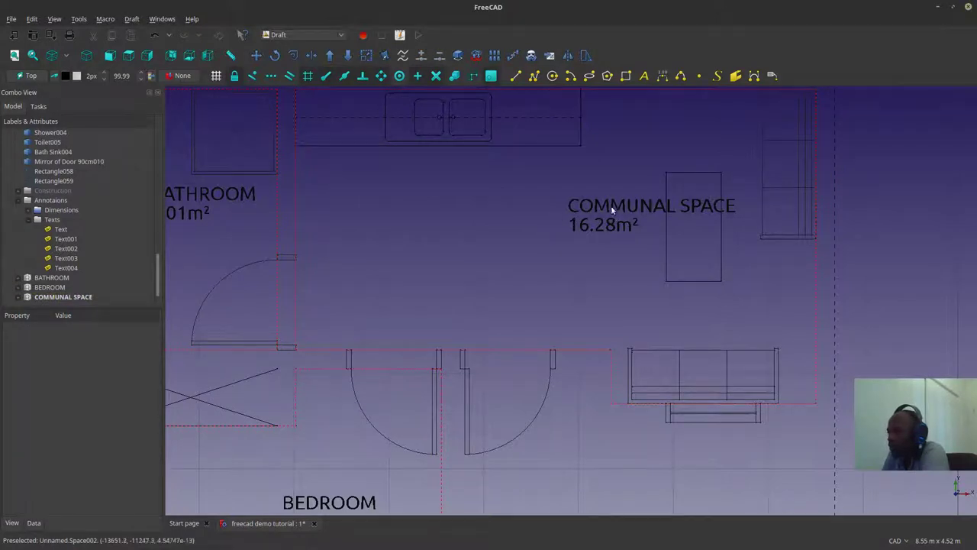
# Step: Use Edit to move the COMMUNAL SPACE text horizontally left, clear of the table and below the kitchen counter
pyautogui.scroll(-2, 530, 297)
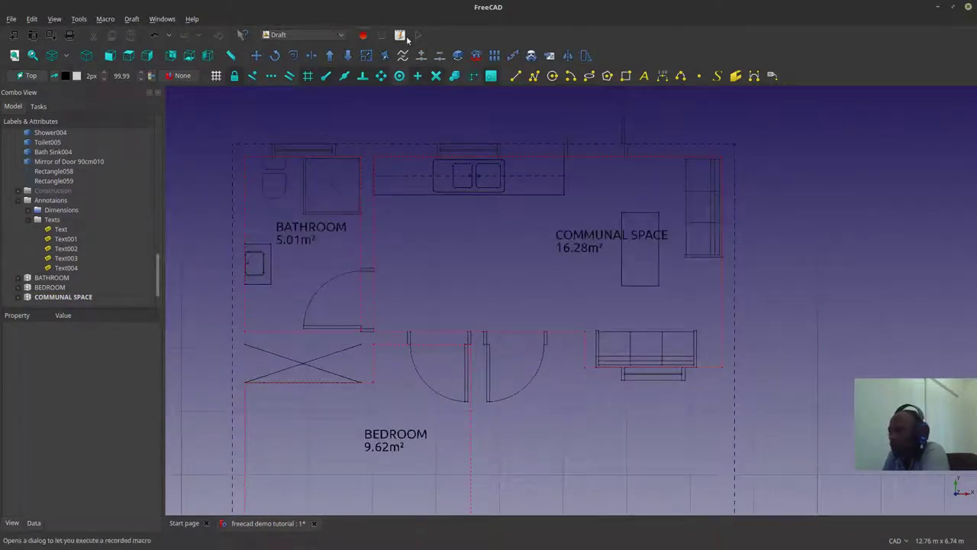
pyautogui.click(386, 57)
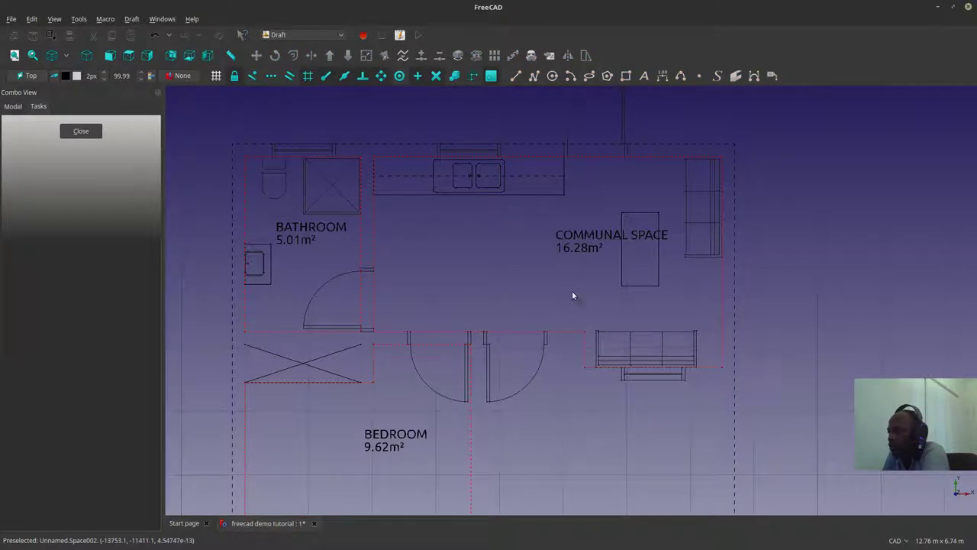
pyautogui.click(566, 328)
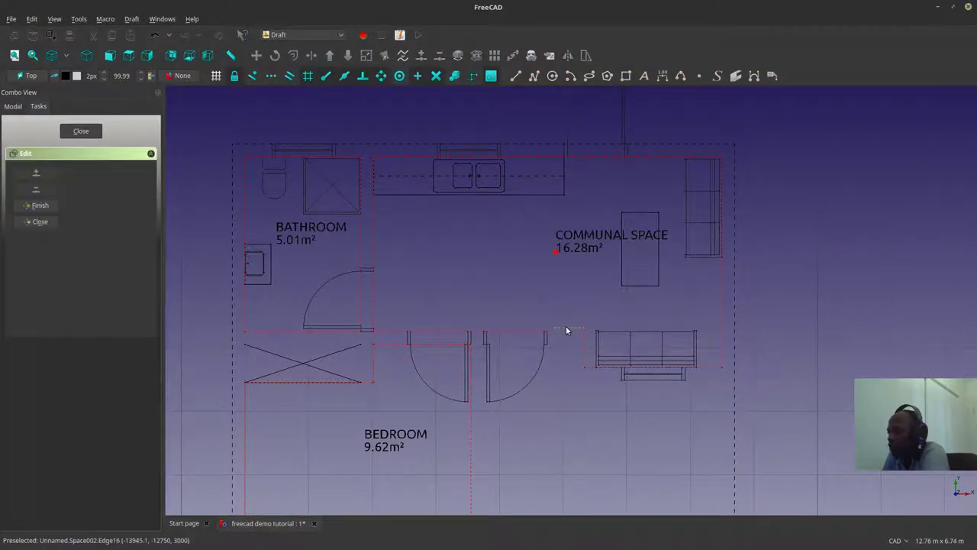
pyautogui.click(555, 252)
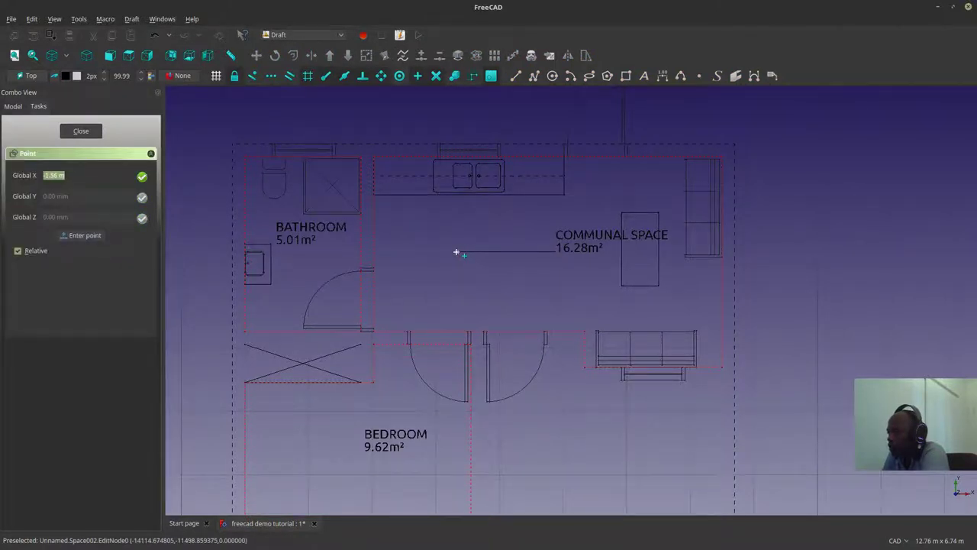
pyautogui.click(432, 252)
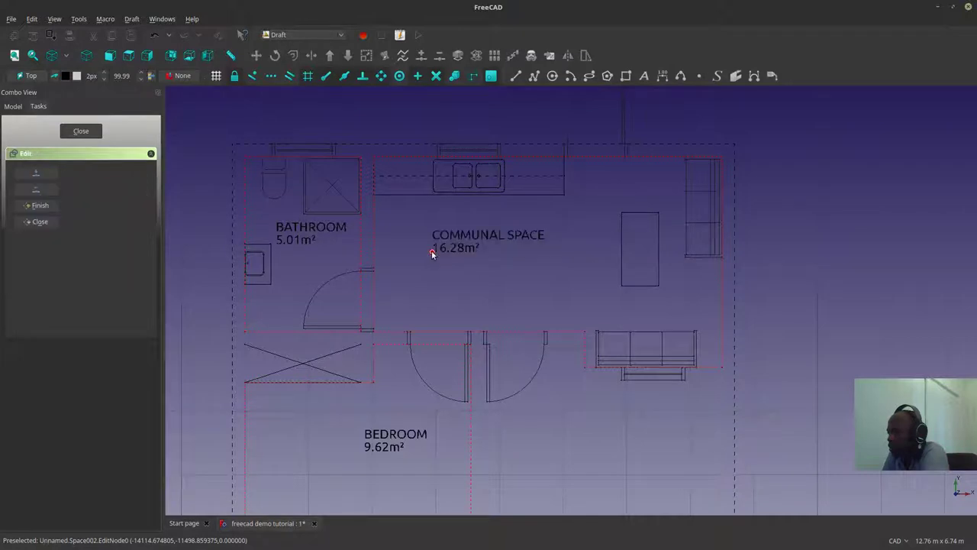
pyautogui.click(41, 205)
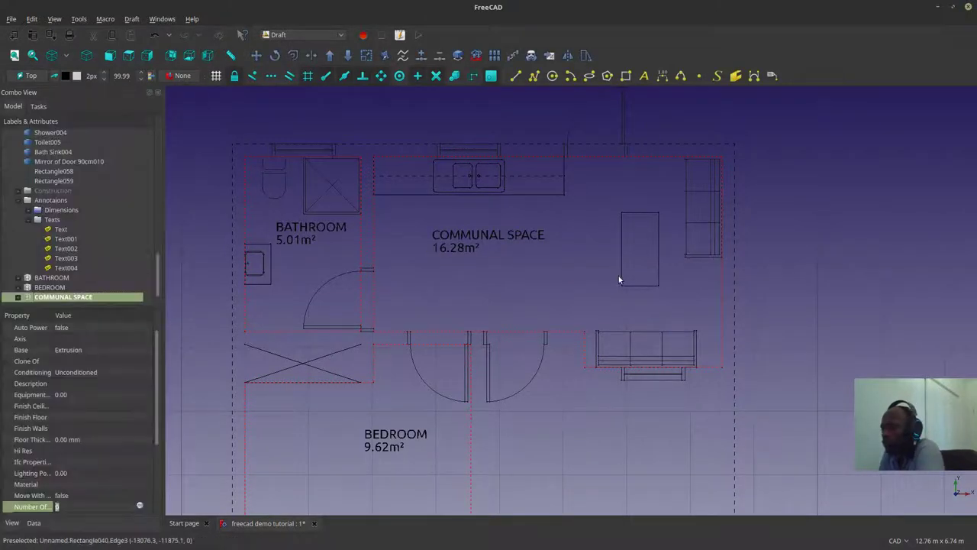
pyautogui.click(527, 281)
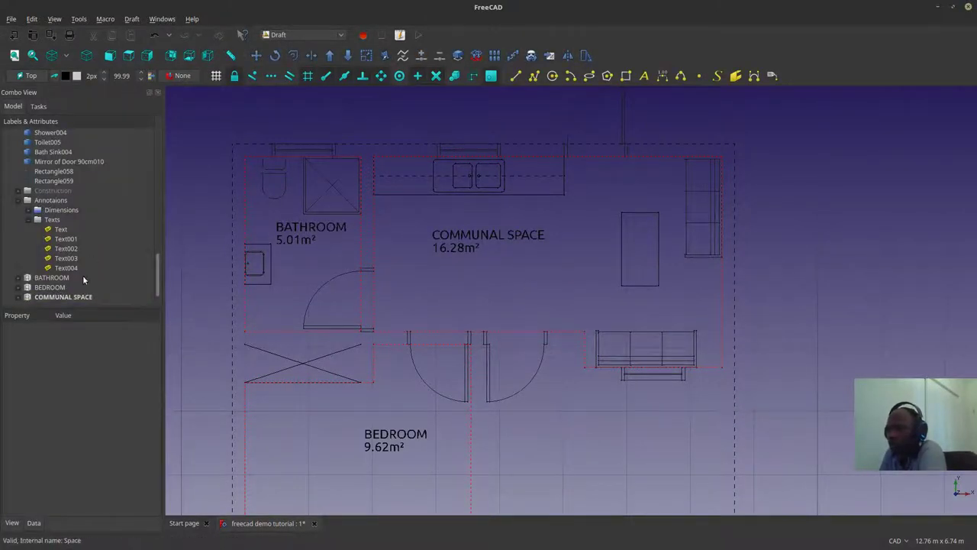
# Step: Set the Space Type of the BATHROOM space to Restrooms
pyautogui.click(54, 278)
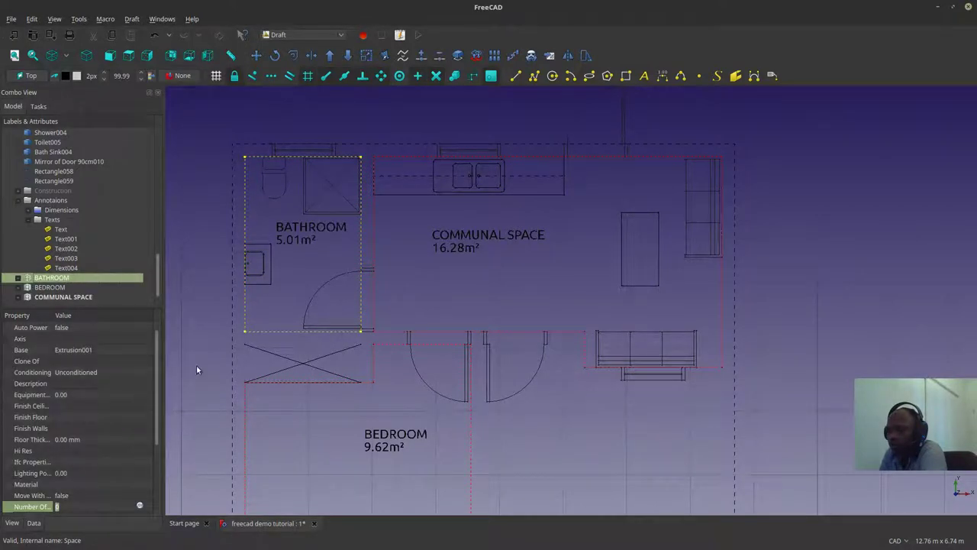
pyautogui.scroll(-3, 93, 439)
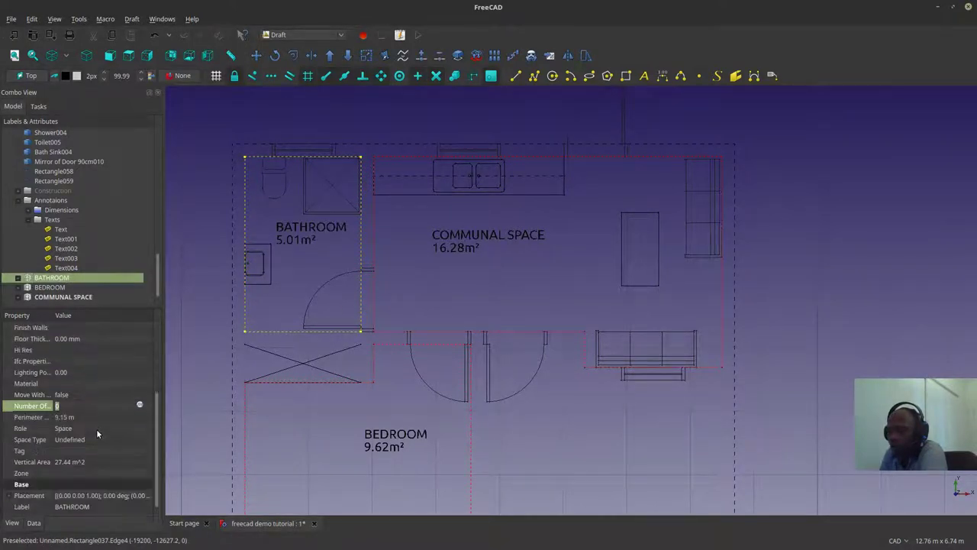
pyautogui.click(78, 439)
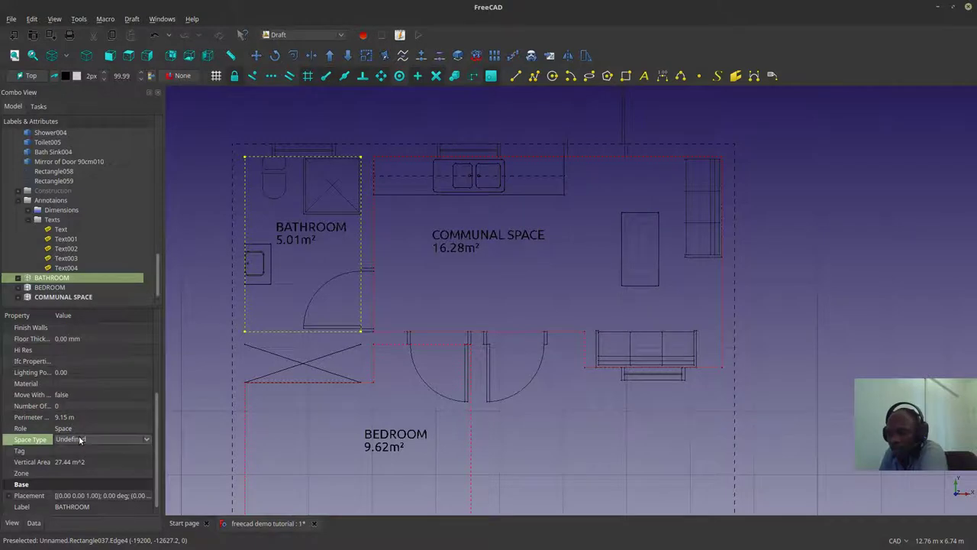
pyautogui.click(79, 436)
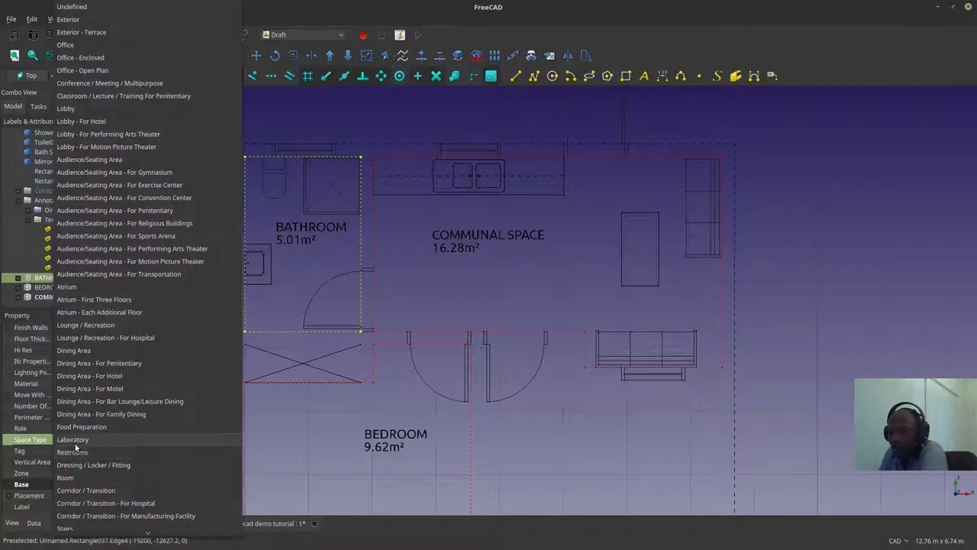
pyautogui.scroll(-4, 75, 447)
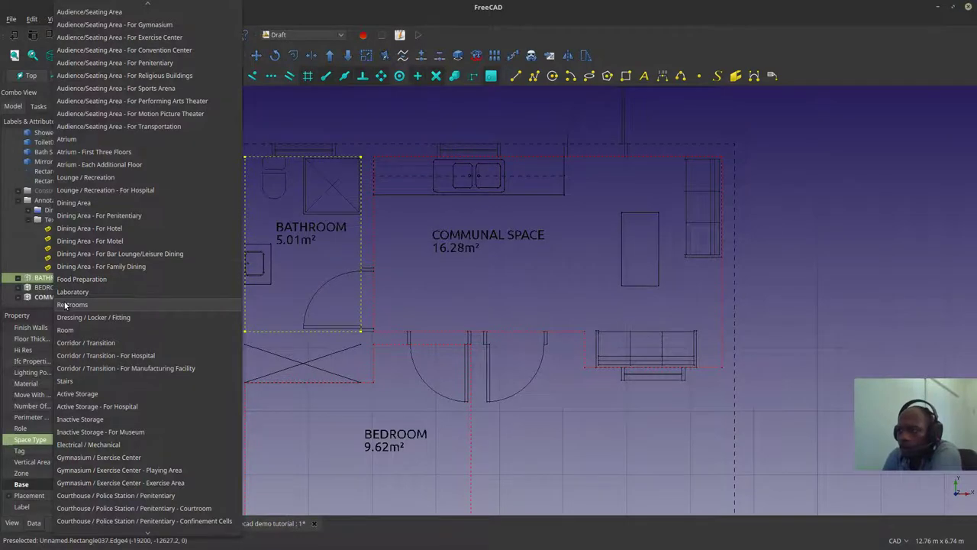
pyautogui.scroll(-9, 76, 328)
pyautogui.scroll(-11, 87, 348)
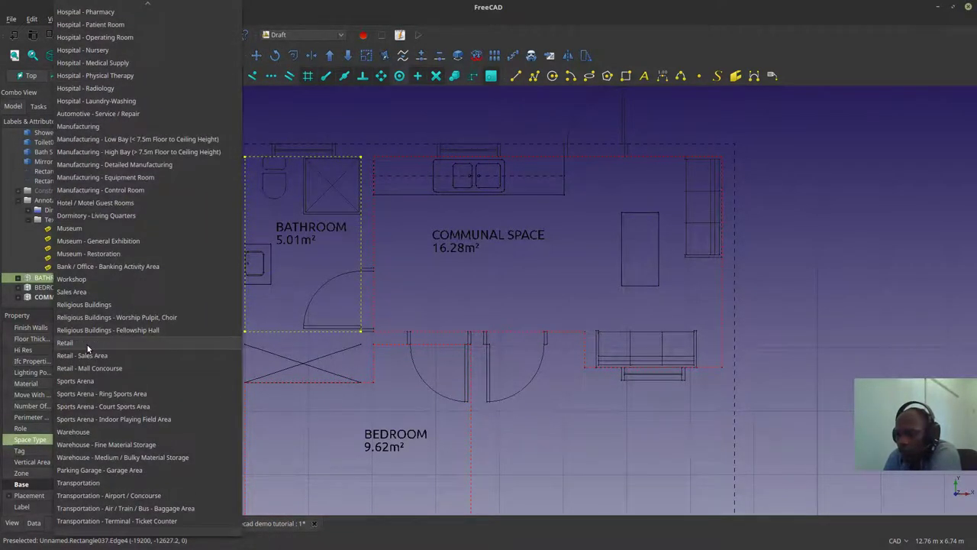
pyautogui.scroll(11, 87, 348)
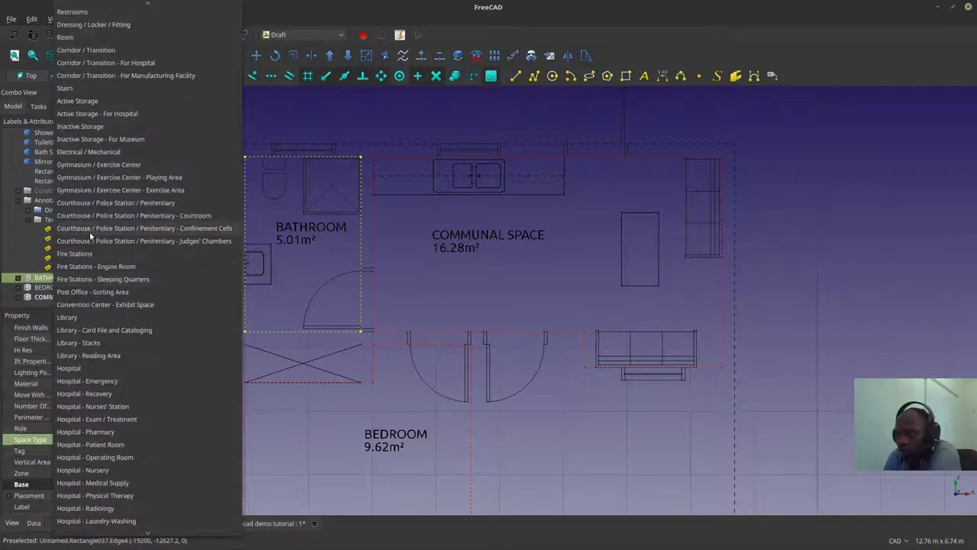
pyautogui.scroll(7, 88, 238)
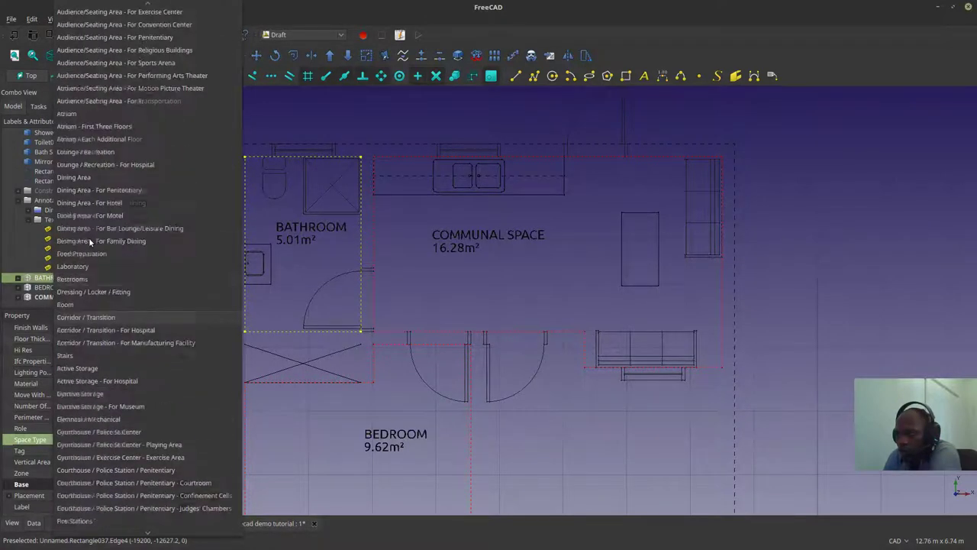
pyautogui.click(86, 279)
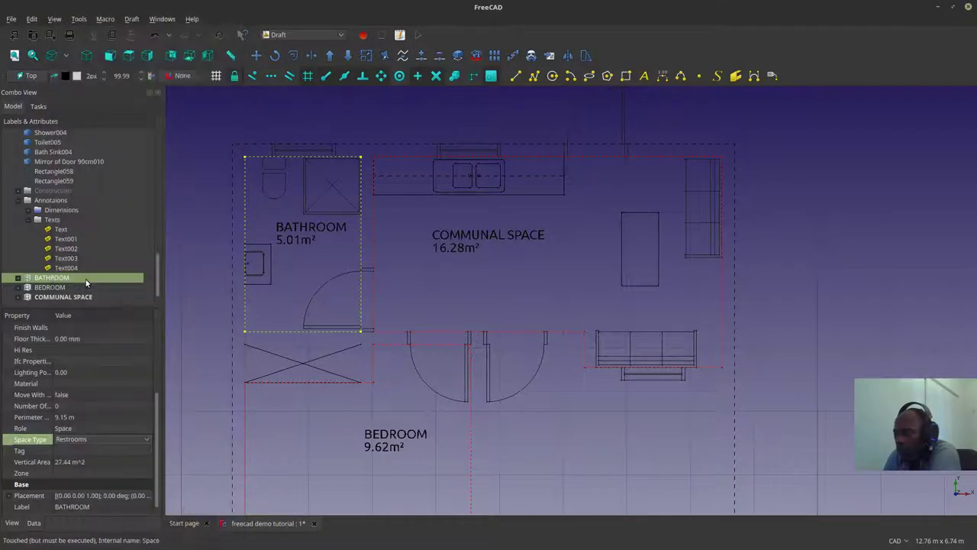
# Step: Set the Space Type of the COMMUNAL SPACE room to Lobby and deselect it
pyautogui.click(500, 336)
pyautogui.click(505, 332)
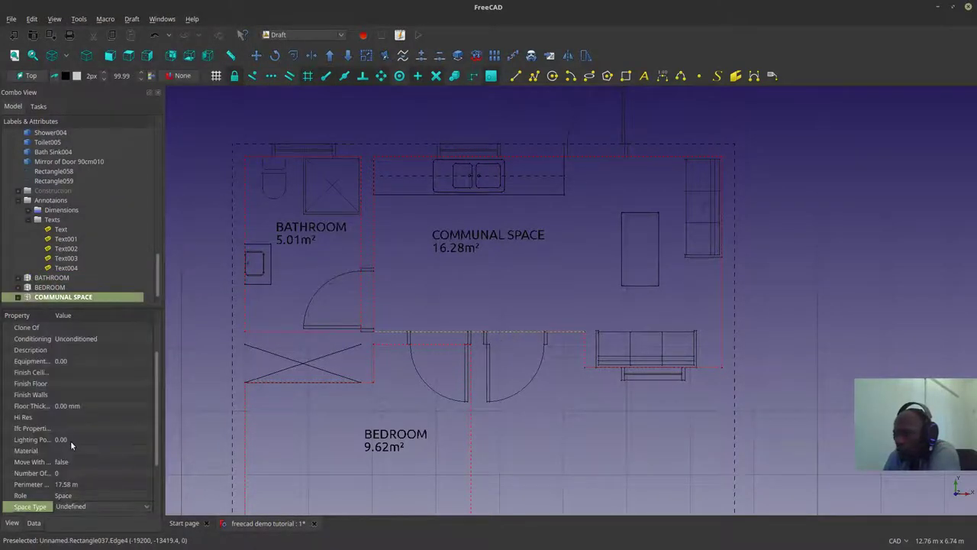
pyautogui.click(91, 506)
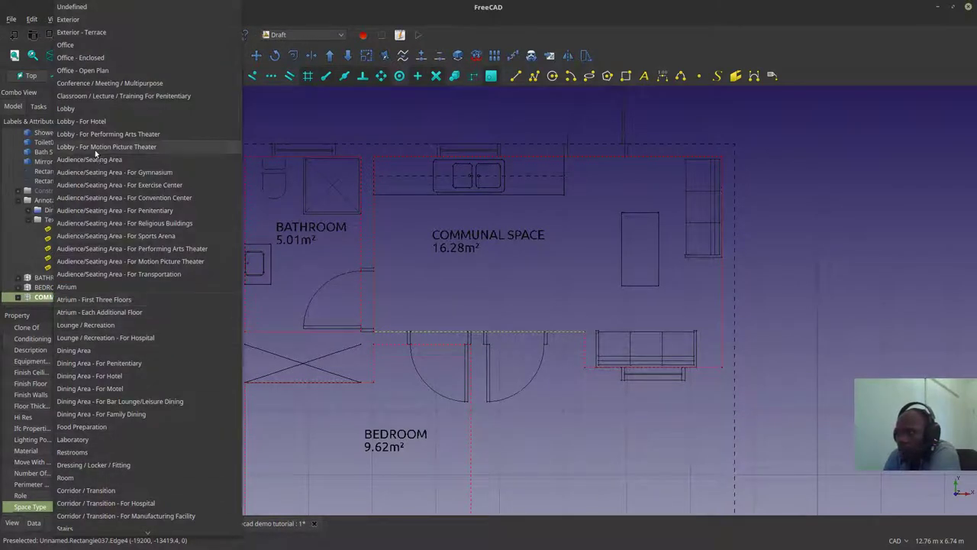
pyautogui.scroll(-4, 98, 157)
pyautogui.scroll(-8, 99, 166)
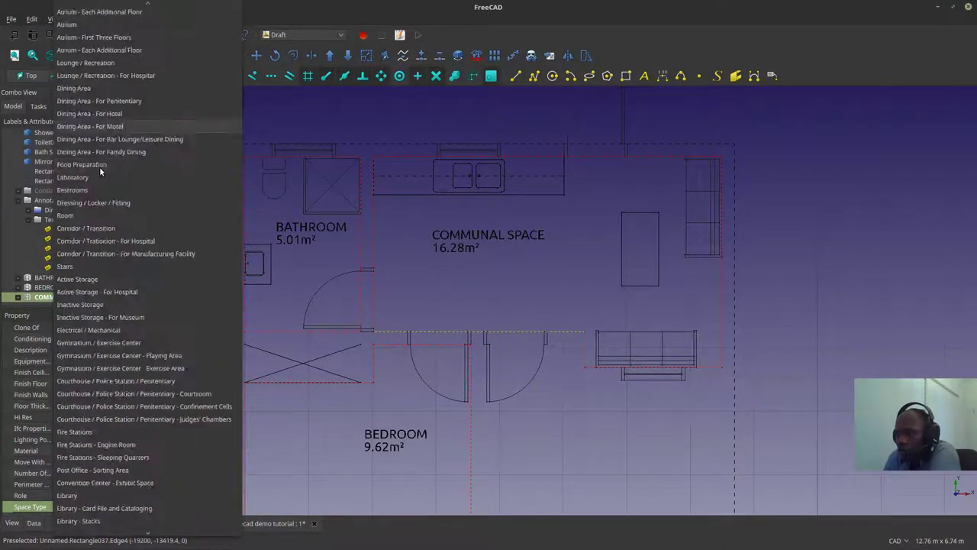
pyautogui.scroll(-10, 99, 169)
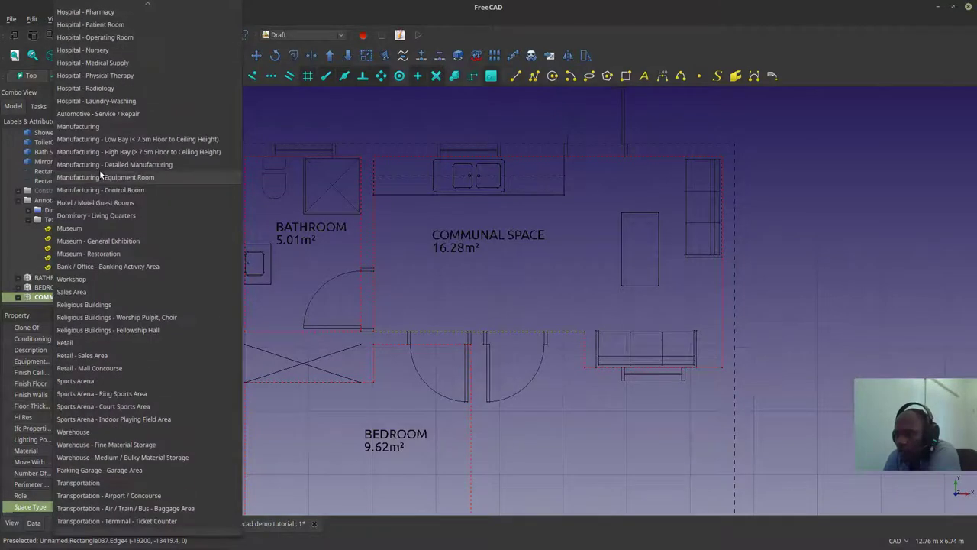
pyautogui.scroll(10, 121, 353)
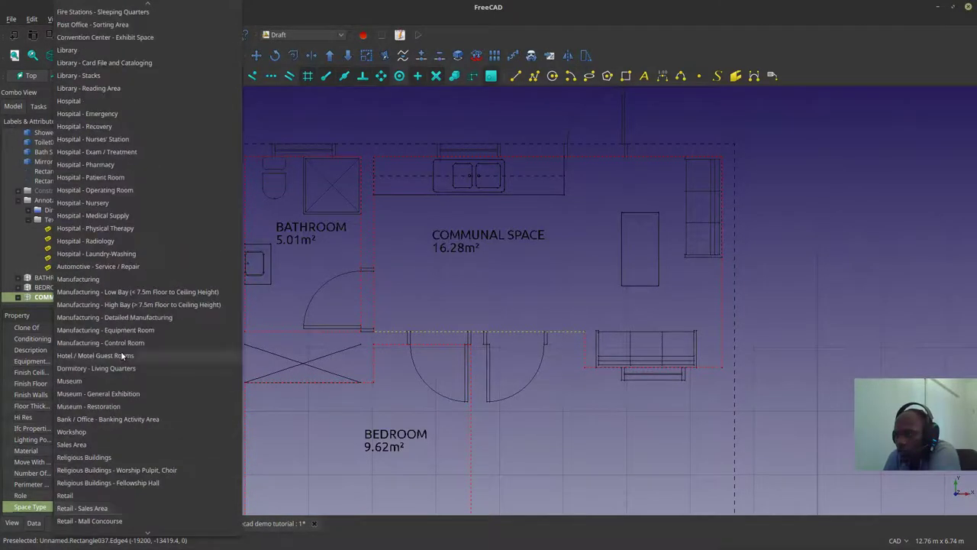
pyautogui.scroll(8, 124, 343)
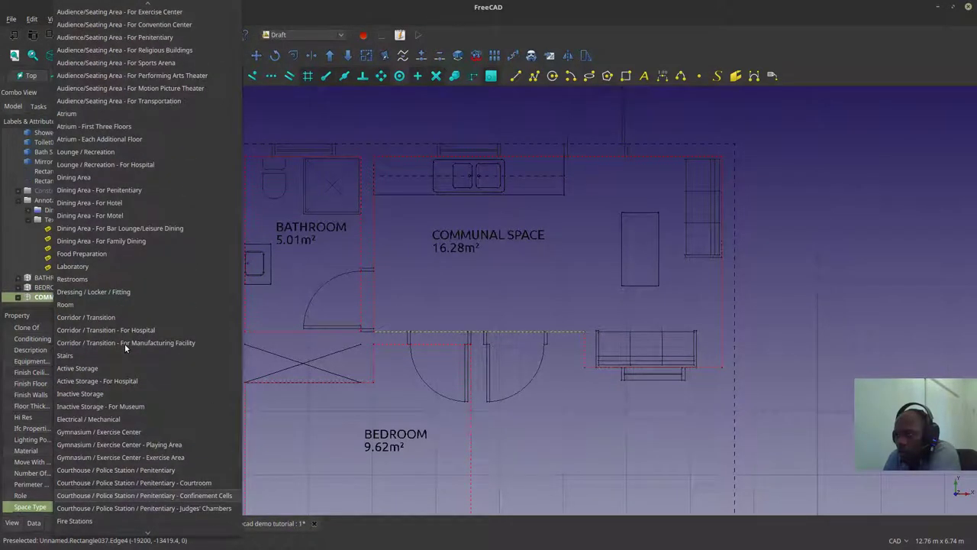
pyautogui.scroll(5, 124, 344)
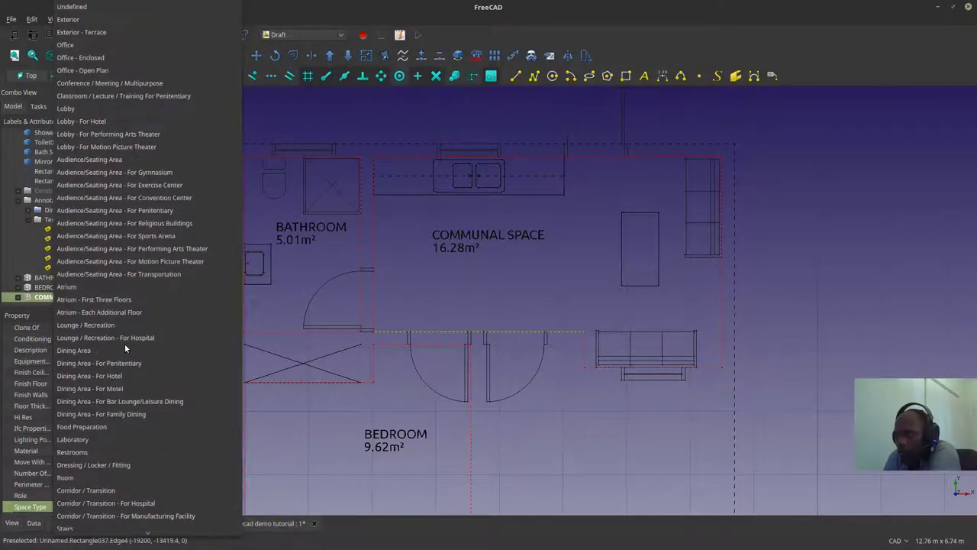
pyautogui.click(91, 107)
pyautogui.click(438, 418)
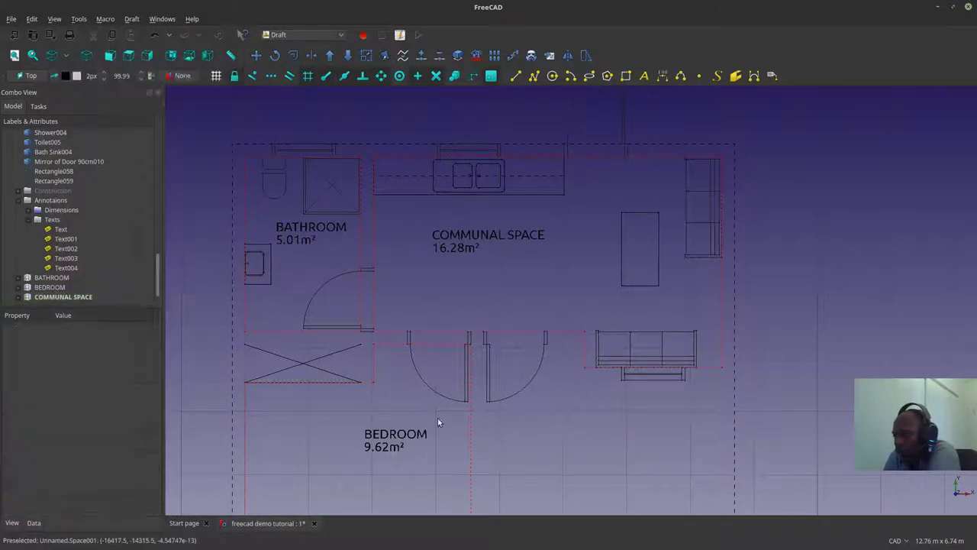
# Step: Set the Space Type of the BEDROOM space to Room and deselect it
pyautogui.click(80, 288)
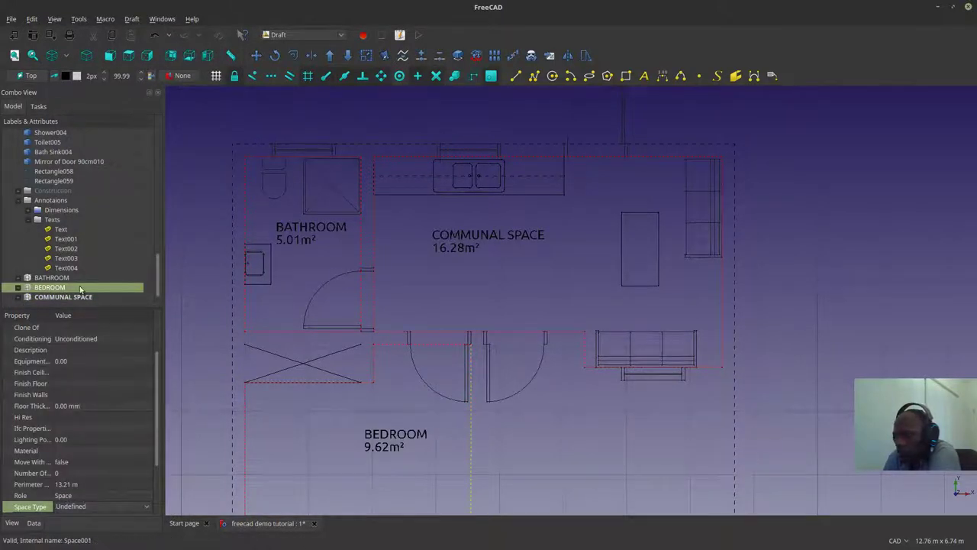
pyautogui.click(87, 505)
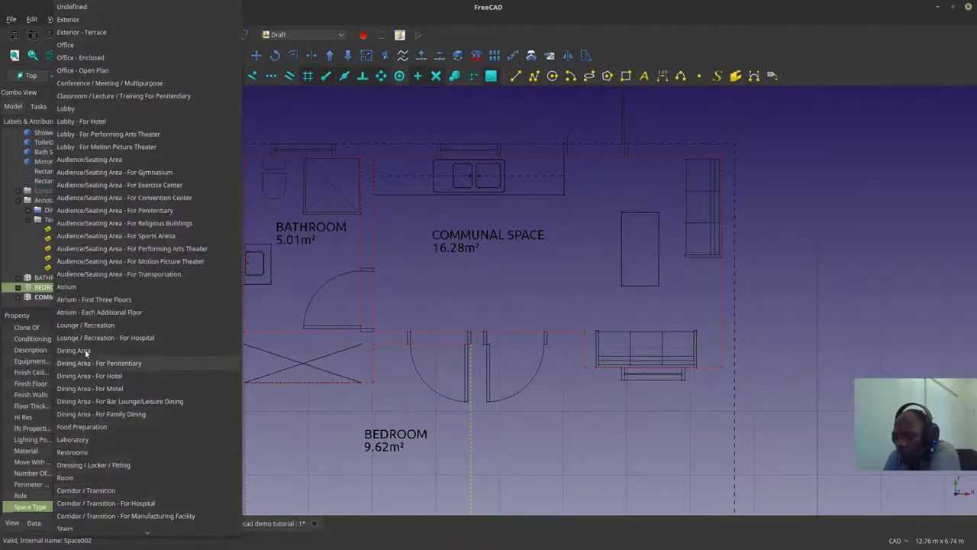
pyautogui.click(87, 480)
pyautogui.click(301, 417)
# Step: Show everything in the 2d line work group, including the bed, and collapse the group in the model tree
pyautogui.scroll(-5, 306, 381)
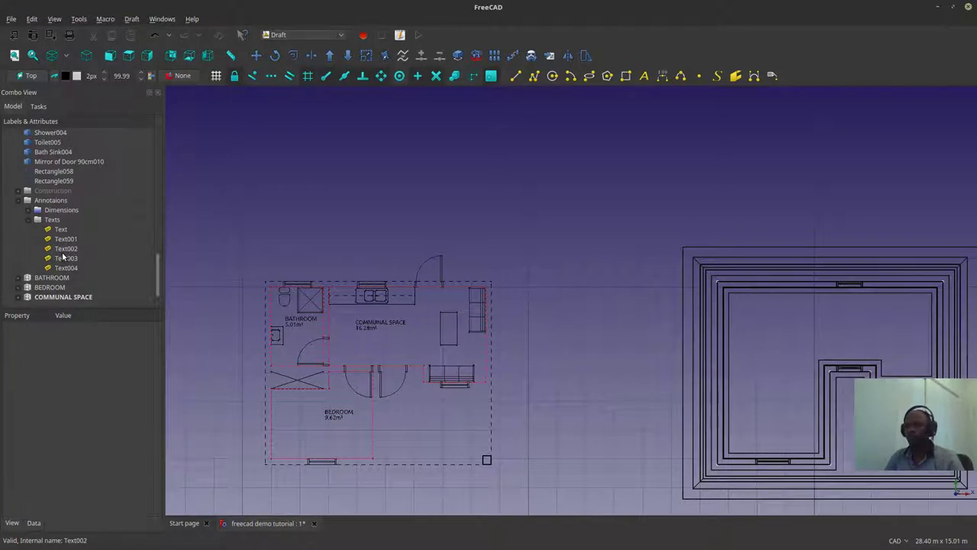
pyautogui.scroll(10, 64, 252)
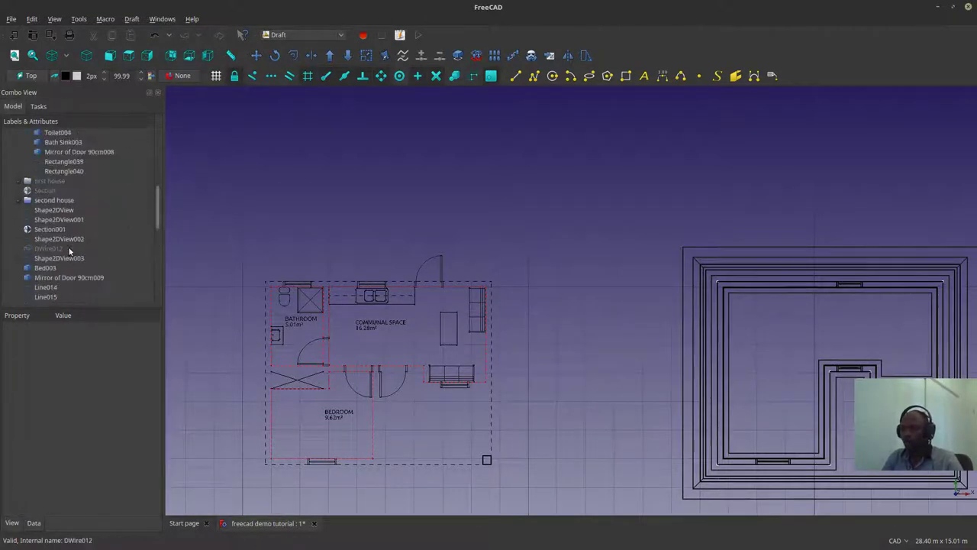
pyautogui.scroll(6, 67, 240)
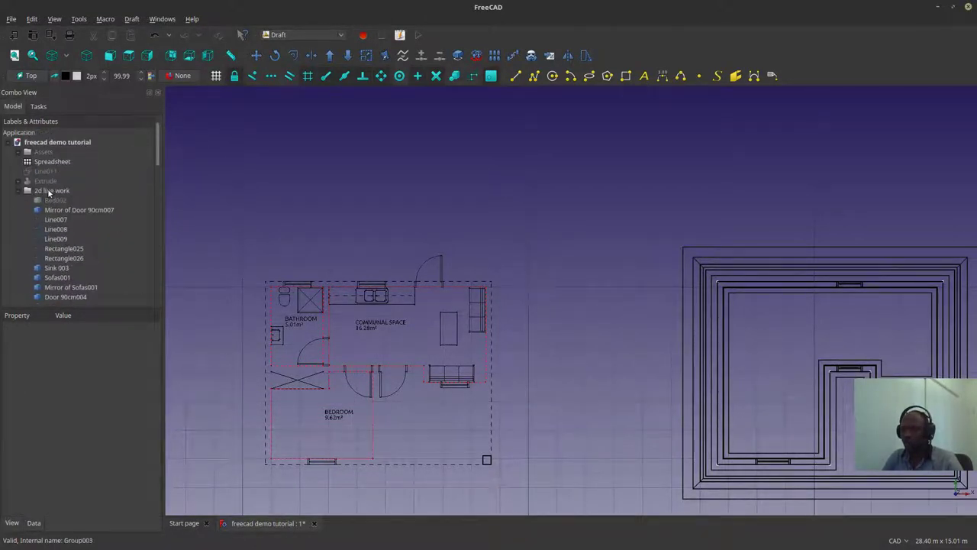
pyautogui.click(49, 191)
pyautogui.press('space')
pyautogui.press('space')
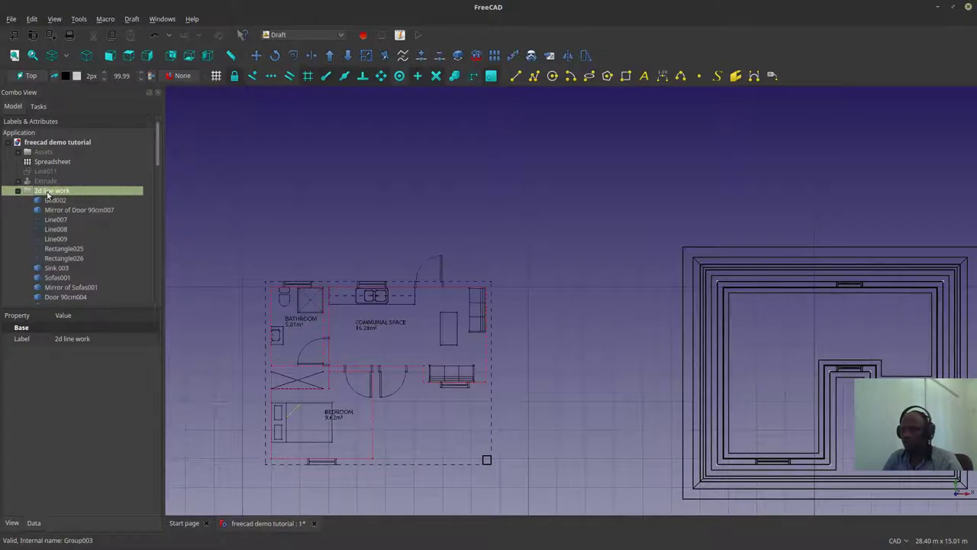
pyautogui.click(18, 192)
# Step: Make the first house group visible and hide its roof in the plan view
pyautogui.click(44, 200)
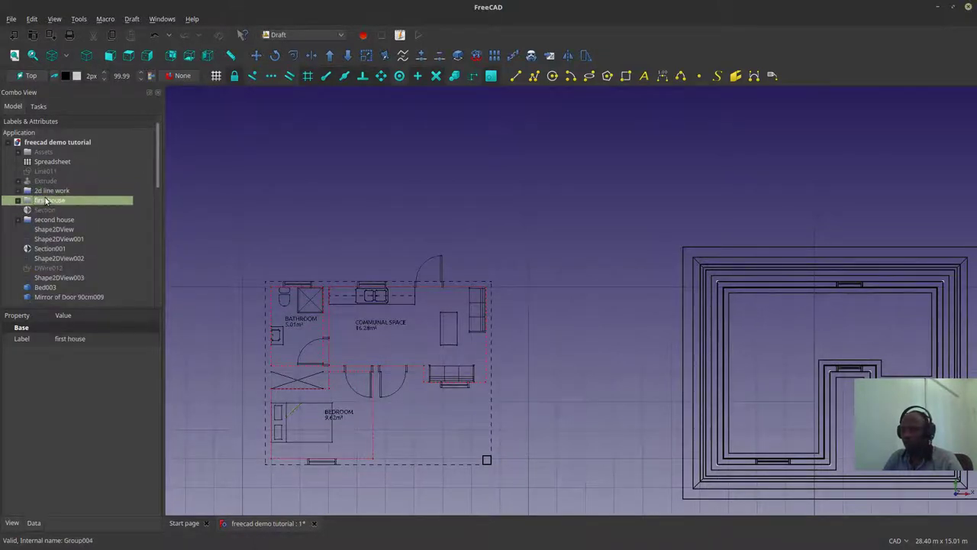
pyautogui.press('space')
pyautogui.click(611, 259)
pyautogui.moveTo(446, 392); pyautogui.dragTo(431, 355, button='middle')
pyautogui.click(426, 381)
pyautogui.press('space')
pyautogui.scroll(5, 425, 377)
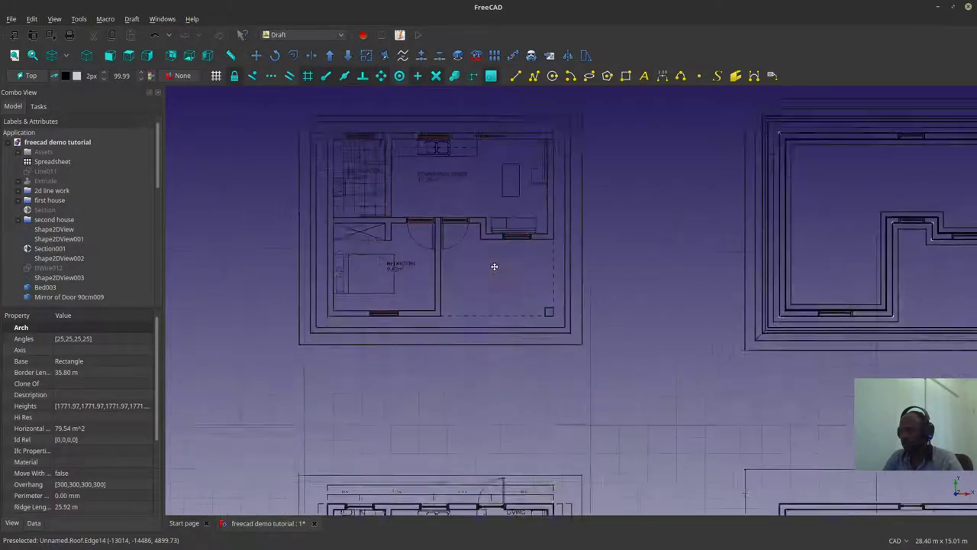
pyautogui.scroll(-4, 378, 300)
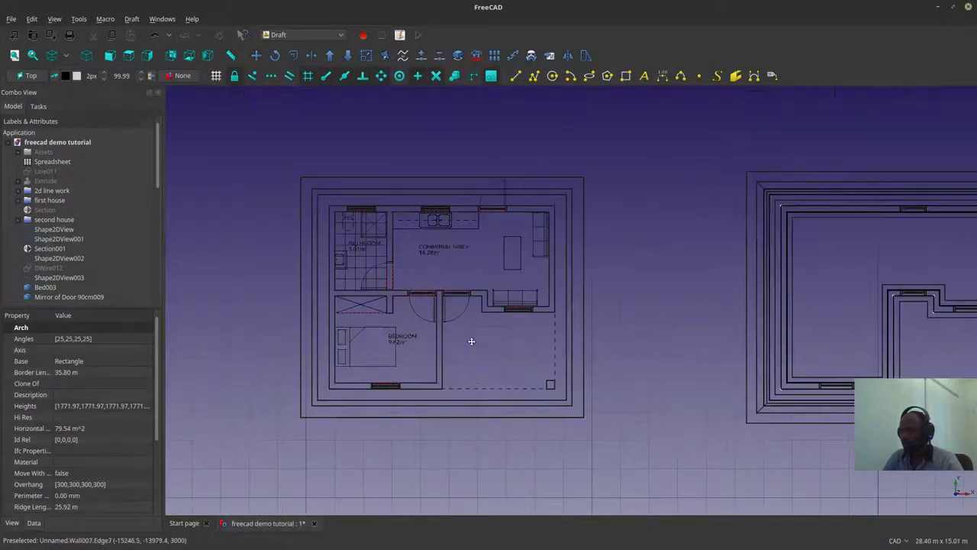
pyautogui.scroll(-4, 471, 340)
pyautogui.moveTo(471, 340); pyautogui.dragTo(448, 233, button='middle')
pyautogui.scroll(4, 387, 390)
pyautogui.scroll(-10, 87, 263)
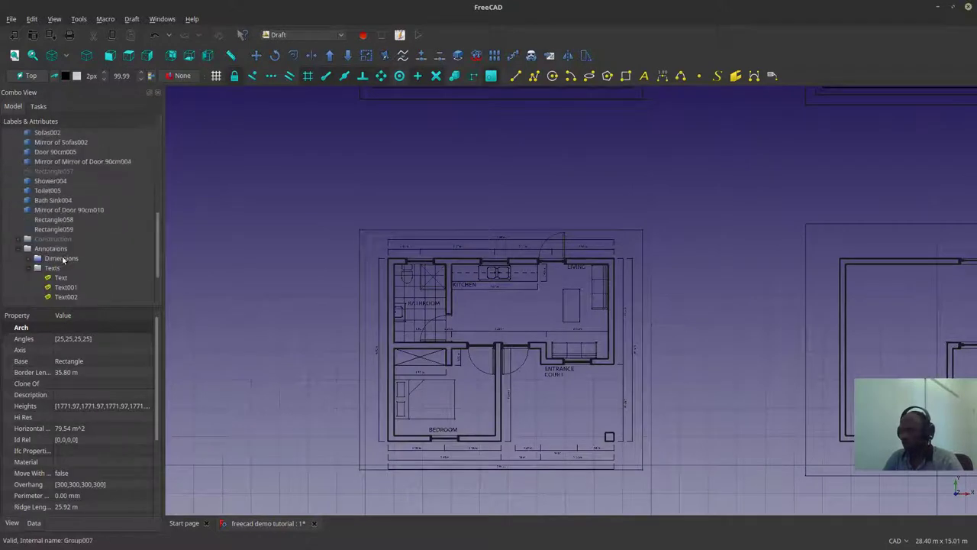
pyautogui.click(61, 231)
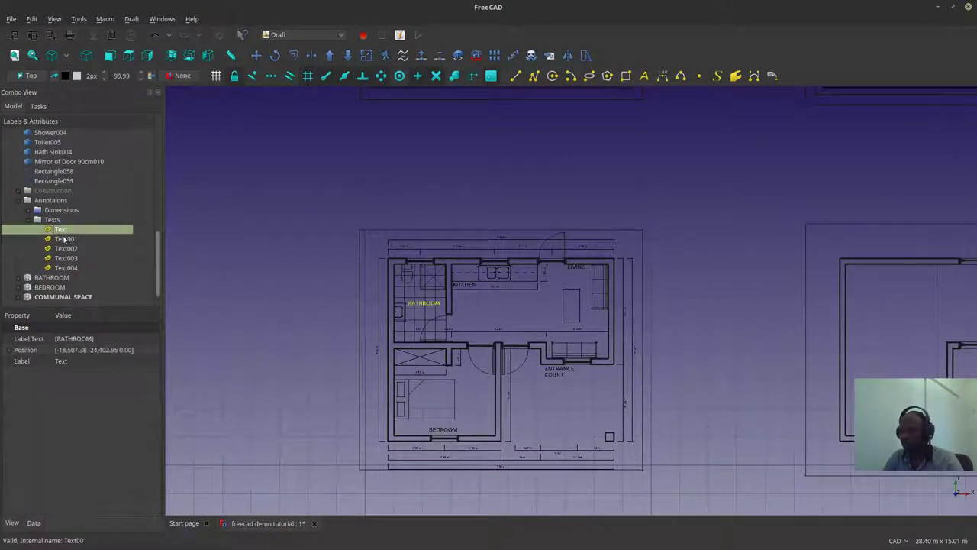
pyautogui.keyDown('shift'); pyautogui.click(61, 268); pyautogui.keyUp('shift')
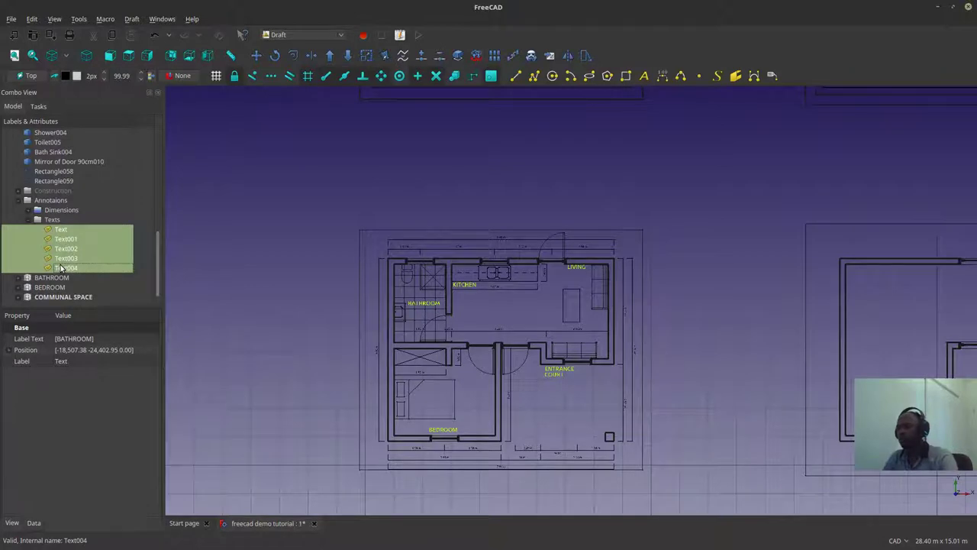
pyautogui.click(29, 220)
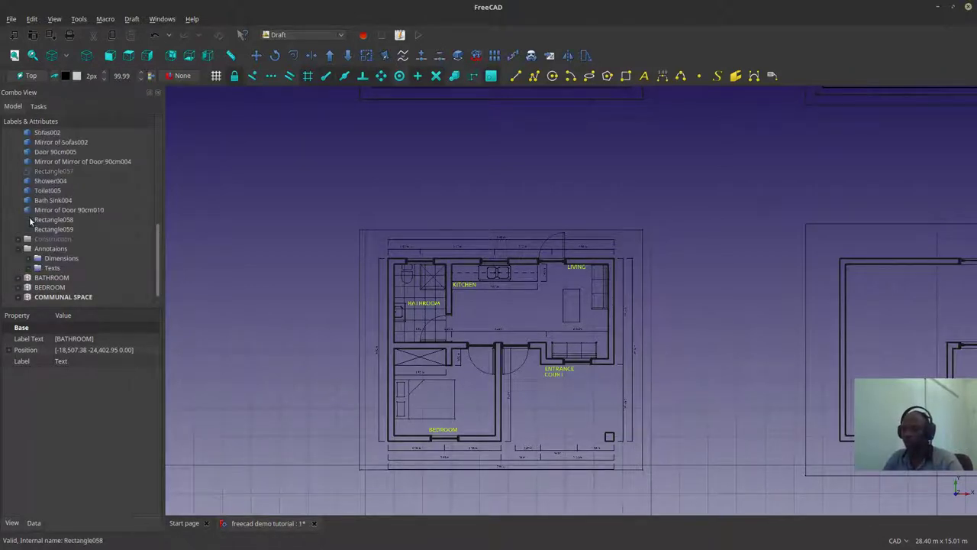
# Step: Copy all dimensions in the Dimensions group 12.96 m up in Y, from the lower plan's outer corner to the matching corner of the upper plan
pyautogui.click(29, 260)
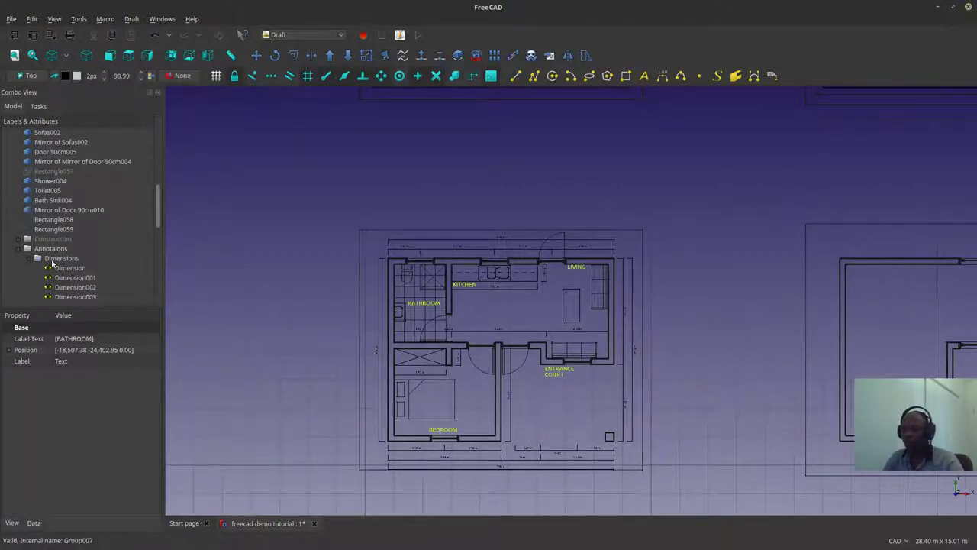
pyautogui.scroll(-3, 55, 263)
pyautogui.click(55, 264)
pyautogui.scroll(-2, 55, 263)
pyautogui.keyDown('shift'); pyautogui.click(61, 258); pyautogui.keyUp('shift')
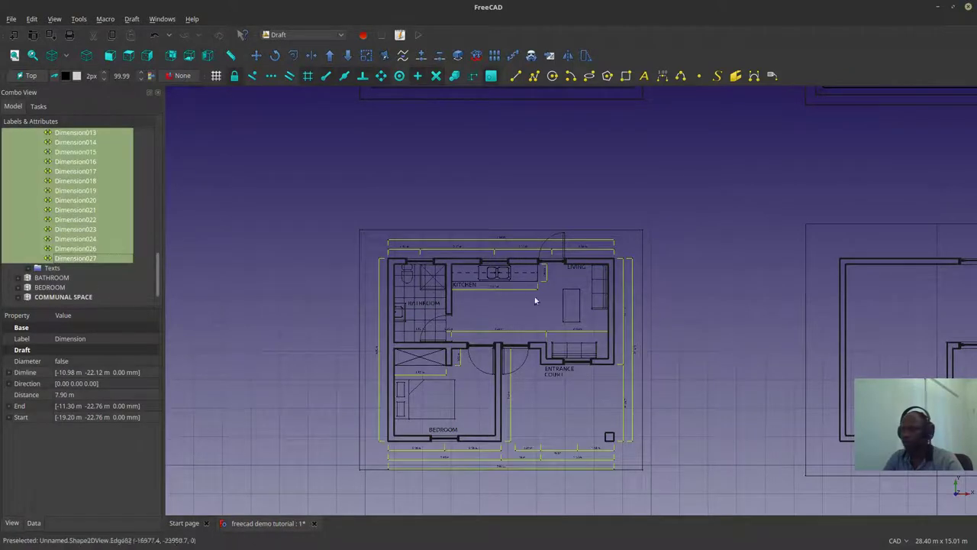
pyautogui.click(256, 57)
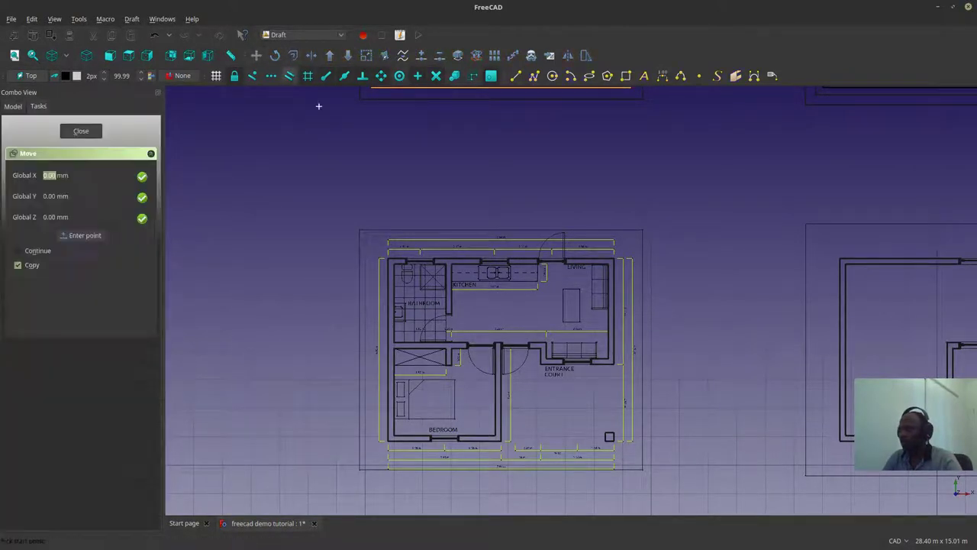
pyautogui.scroll(2, 639, 231)
pyautogui.click(645, 233)
pyautogui.scroll(-2, 638, 240)
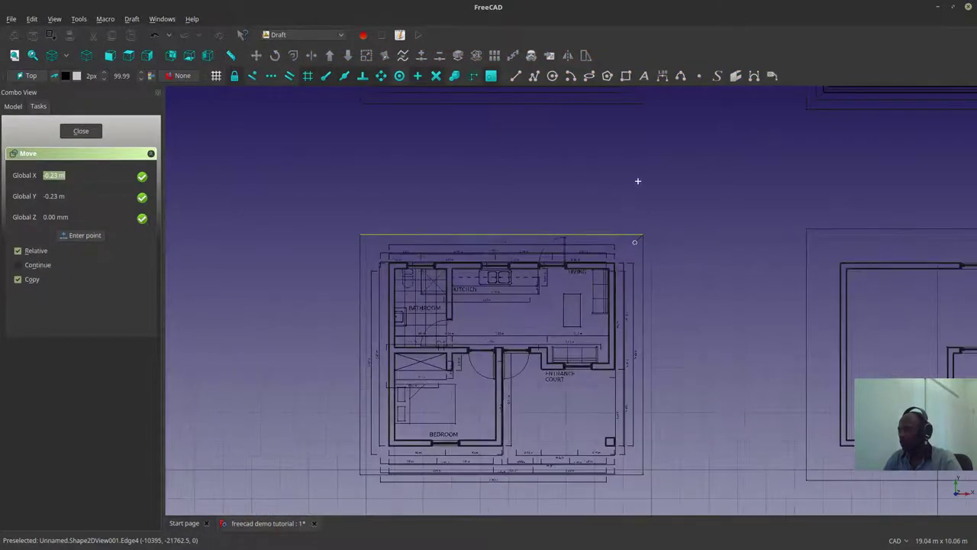
pyautogui.moveTo(636, 181); pyautogui.dragTo(615, 421, button='middle')
pyautogui.moveTo(632, 122); pyautogui.dragTo(636, 216, button='middle')
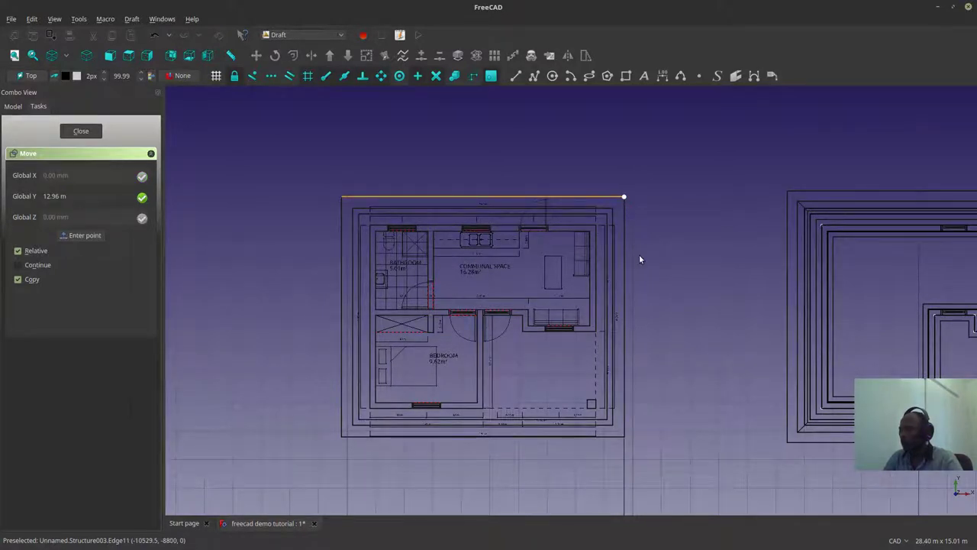
pyautogui.press('Return')
# Step: Create a new group at the root of the freecad demo tutorial document
pyautogui.scroll(-5, 568, 418)
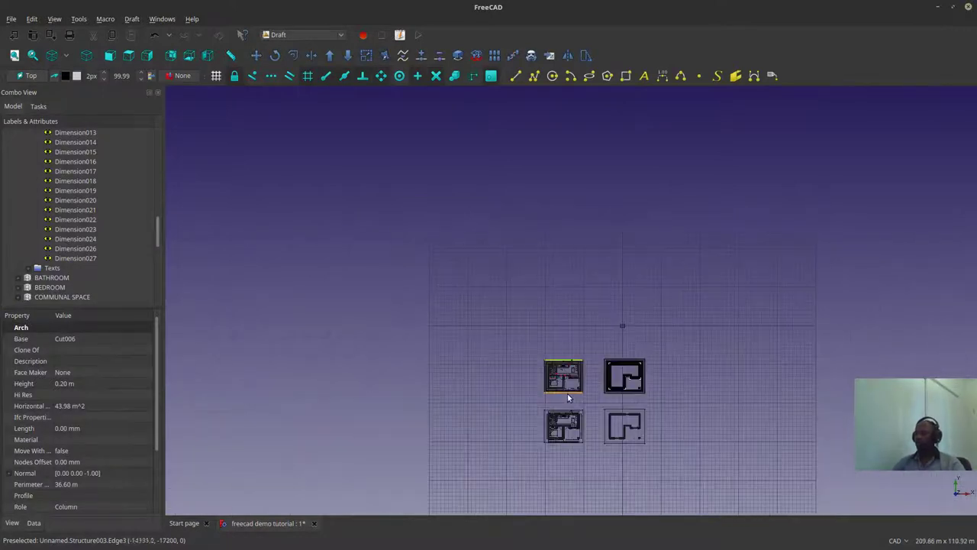
pyautogui.scroll(2, 566, 451)
pyautogui.scroll(4, 566, 451)
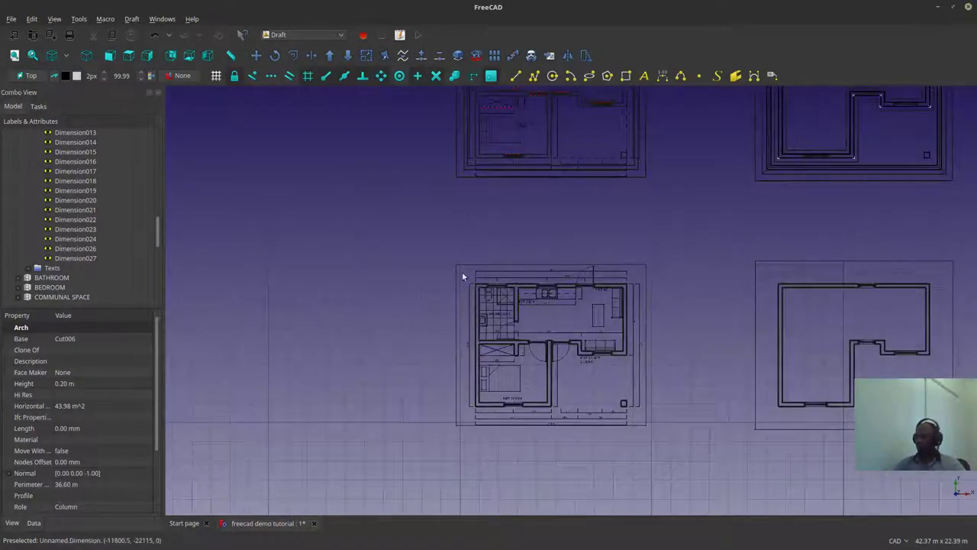
pyautogui.moveTo(547, 247); pyautogui.dragTo(548, 434, button='middle')
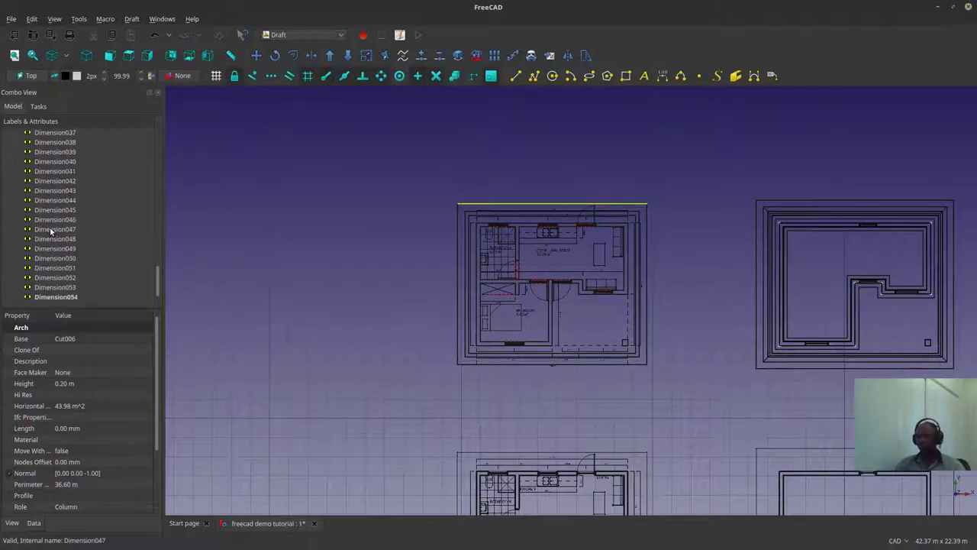
pyautogui.scroll(10, 49, 229)
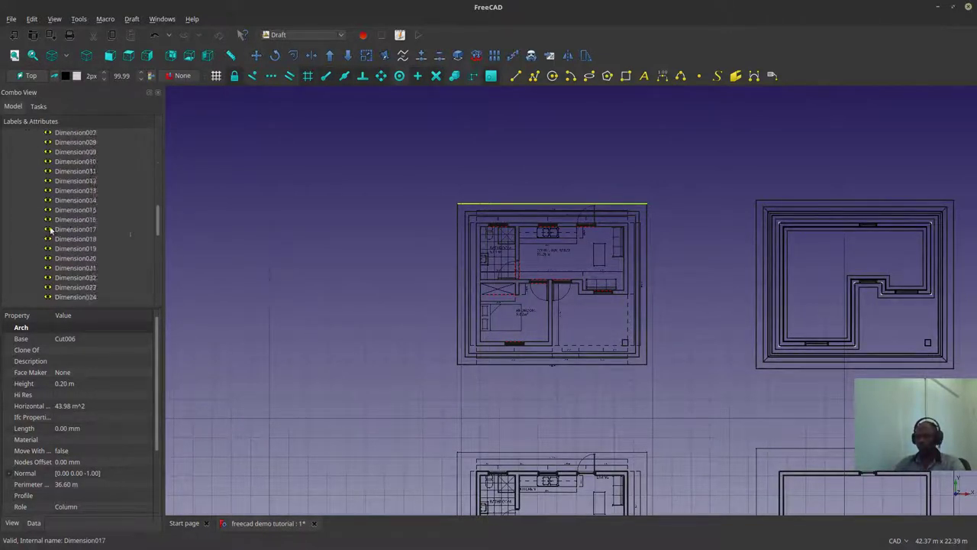
pyautogui.scroll(5, 49, 229)
pyautogui.rightClick(58, 143)
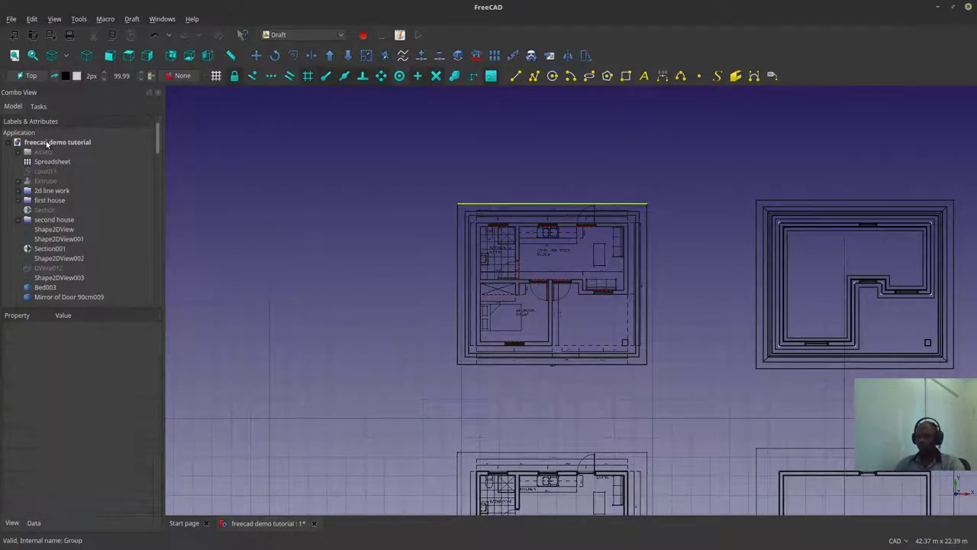
pyautogui.click(78, 173)
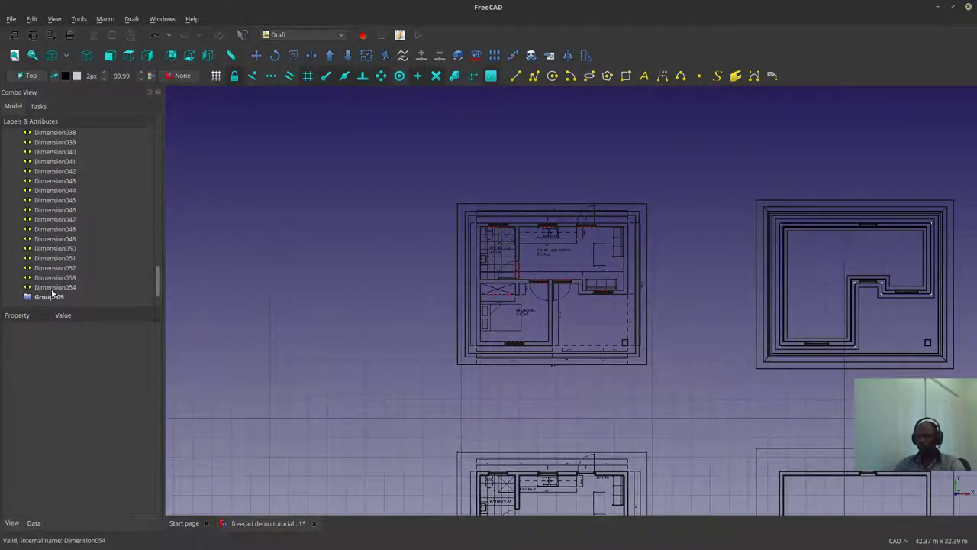
# Step: Move the copied dimensions, Dimension028 through Dimension054, into the new group at the document root
pyautogui.click(52, 289)
pyautogui.scroll(5, 52, 279)
pyautogui.click(53, 269)
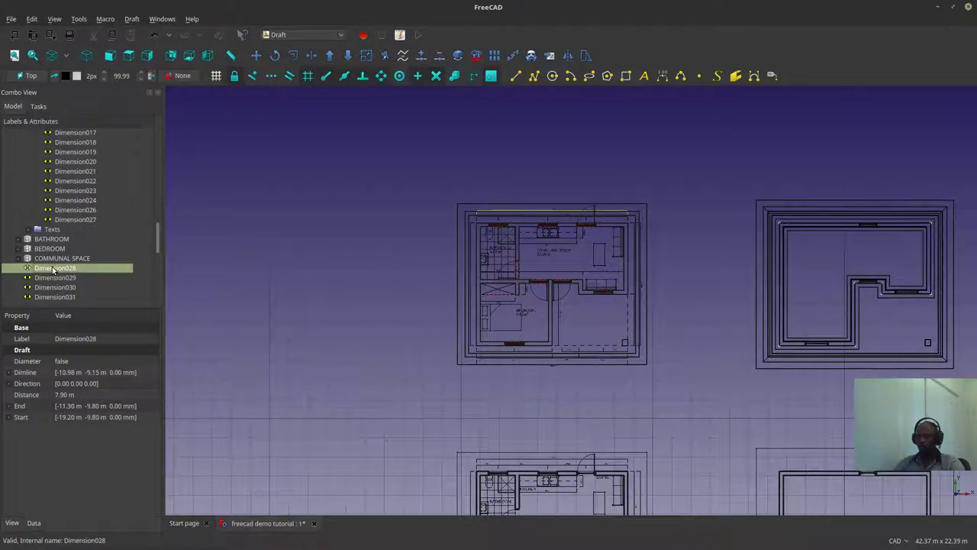
pyautogui.scroll(-8, 53, 268)
pyautogui.keyDown('shift'); pyautogui.click(48, 282); pyautogui.keyUp('shift')
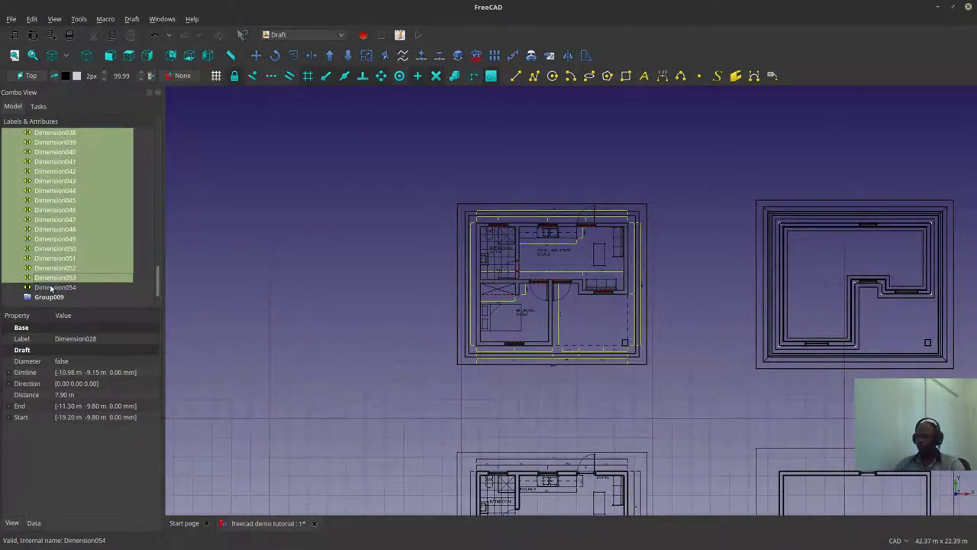
pyautogui.keyDown('shift'); pyautogui.click(45, 290); pyautogui.keyUp('shift')
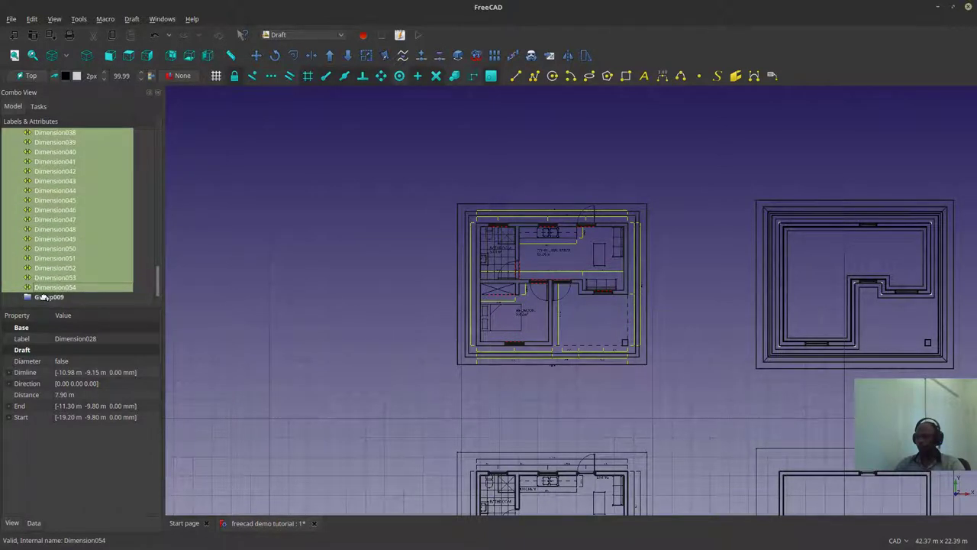
pyautogui.moveTo(44, 297); pyautogui.dragTo(43, 296)
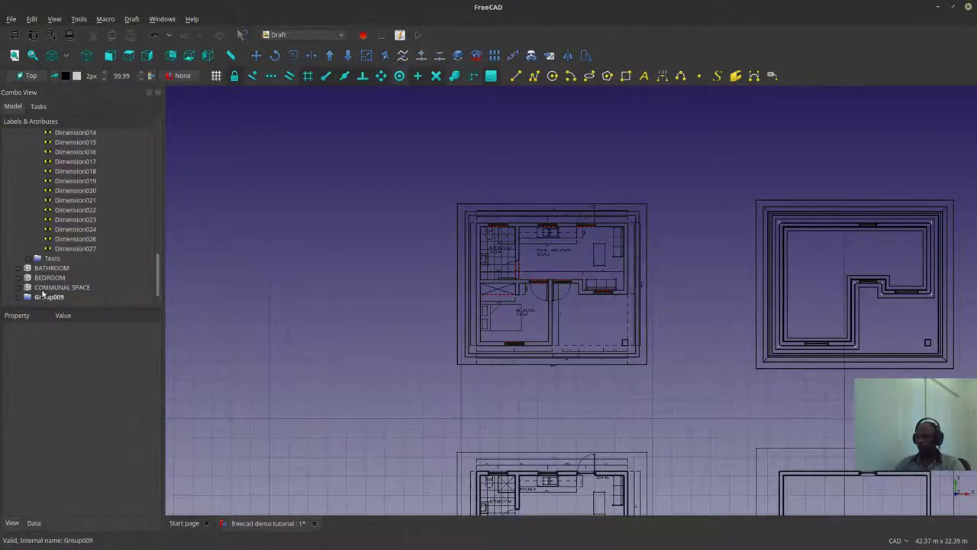
# Step: Move the original Dimensions group out of Annotaions to the document root and put the copied dimensions' group inside Annotaions
pyautogui.click(46, 297)
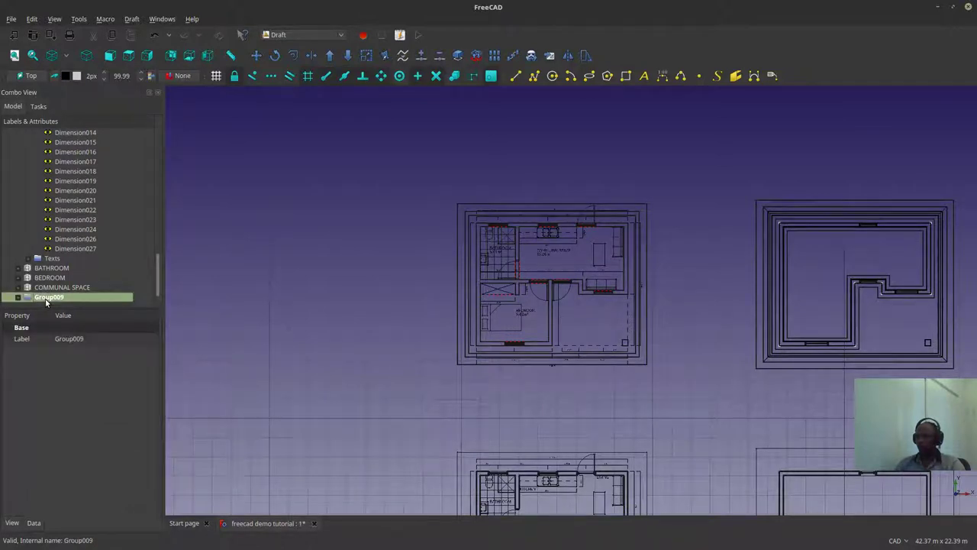
pyautogui.scroll(6, 50, 244)
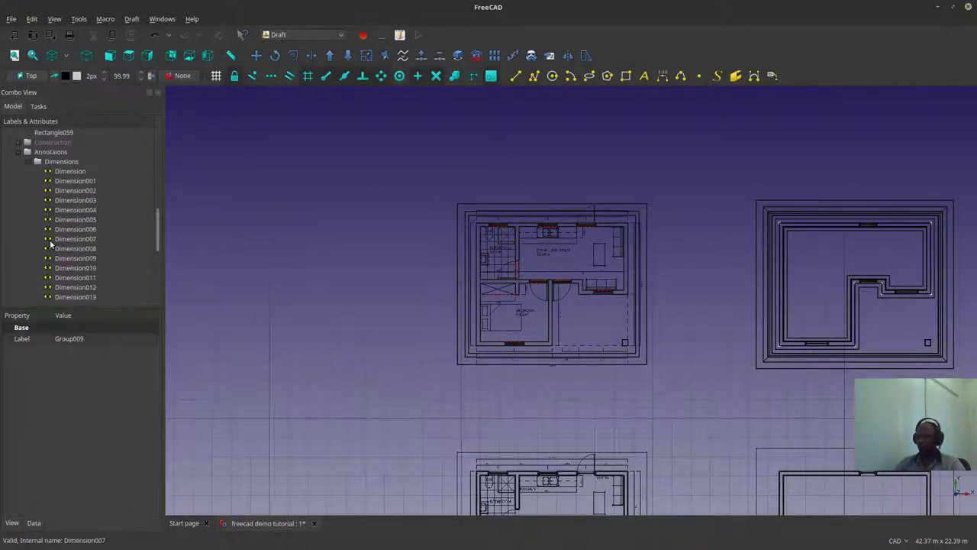
pyautogui.click(28, 161)
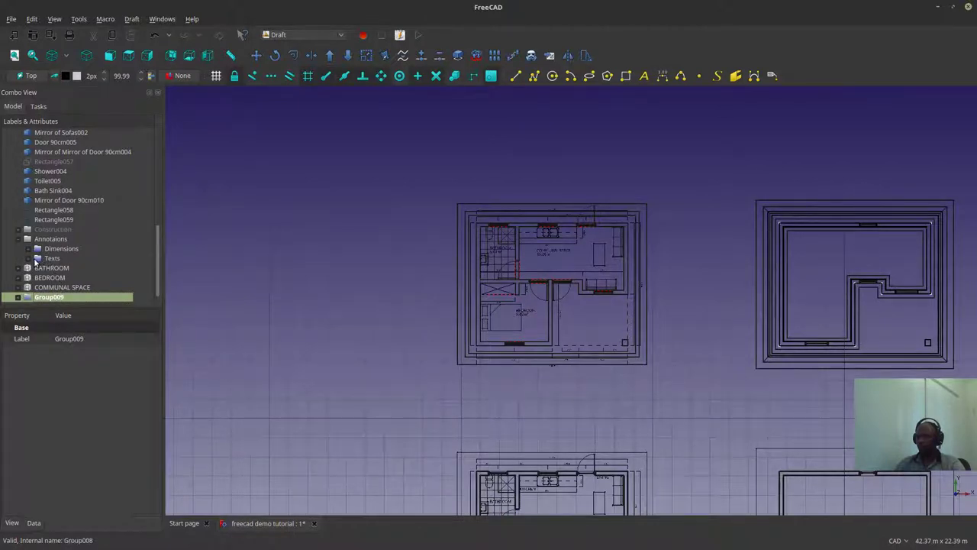
pyautogui.moveTo(42, 252); pyautogui.dragTo(42, 145)
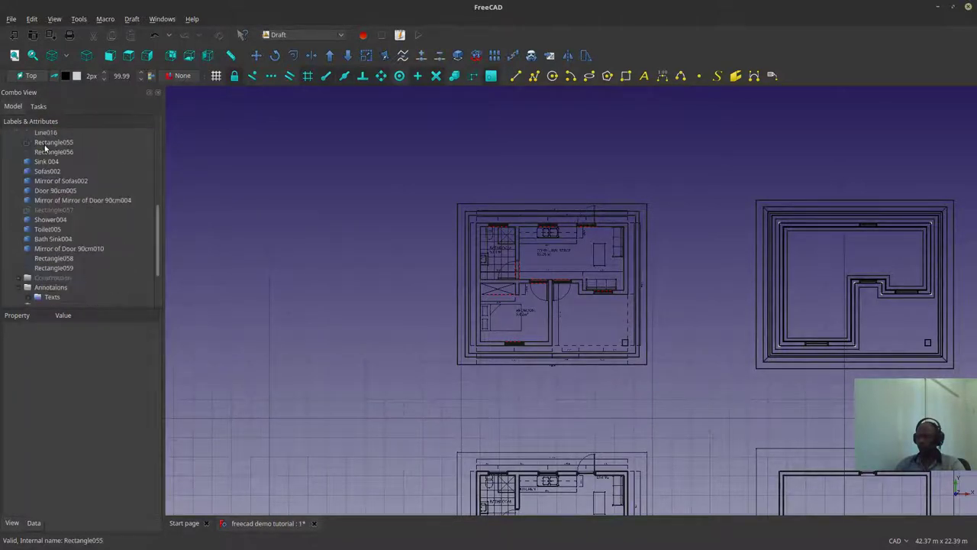
pyautogui.click(48, 287)
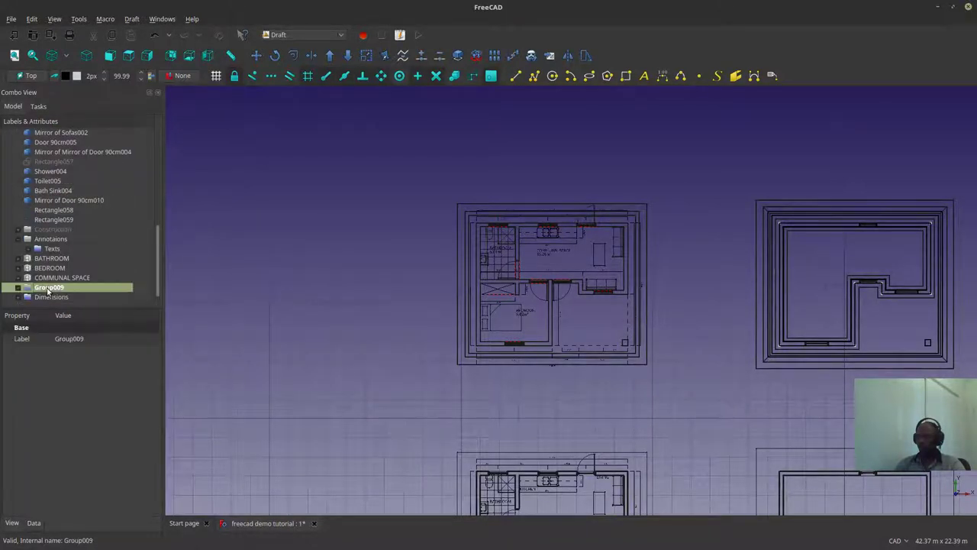
pyautogui.moveTo(48, 289); pyautogui.dragTo(55, 239)
# Step: Create another group inside Annotaions and name it sPACES
pyautogui.click(54, 240)
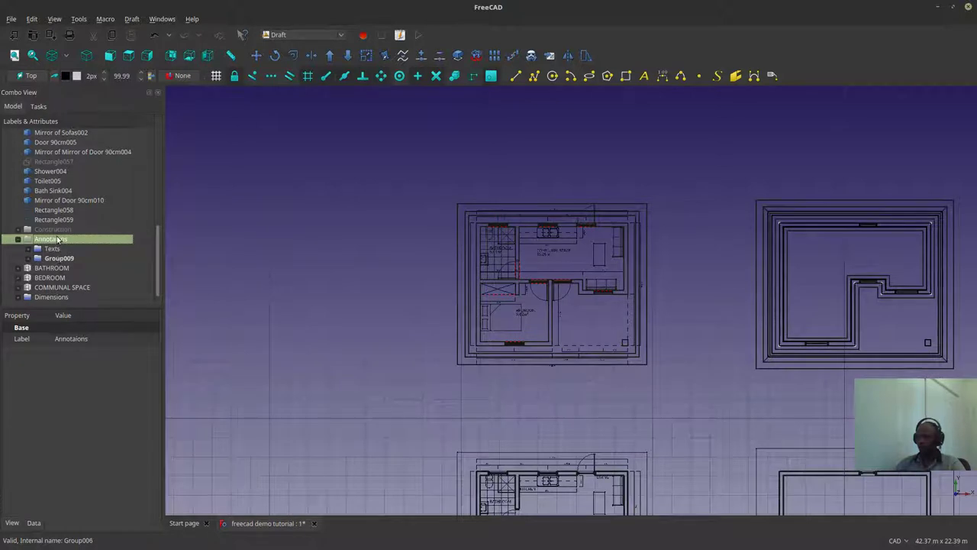
pyautogui.rightClick(58, 240)
pyautogui.click(74, 242)
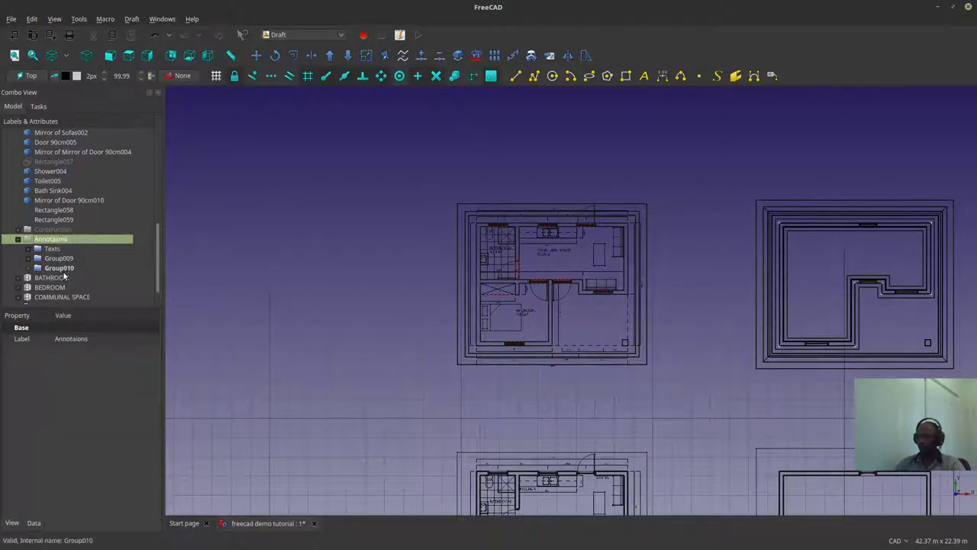
pyautogui.rightClick(59, 268)
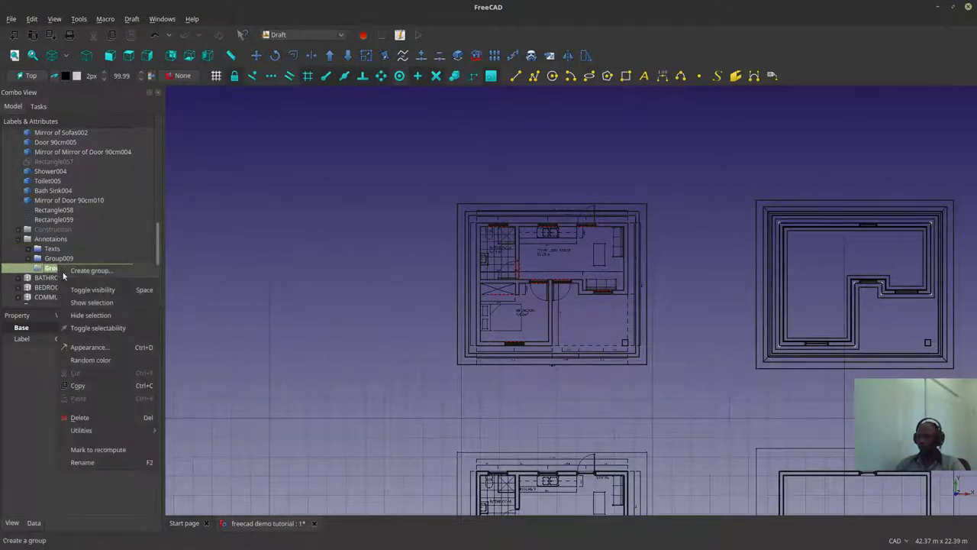
pyautogui.click(89, 462)
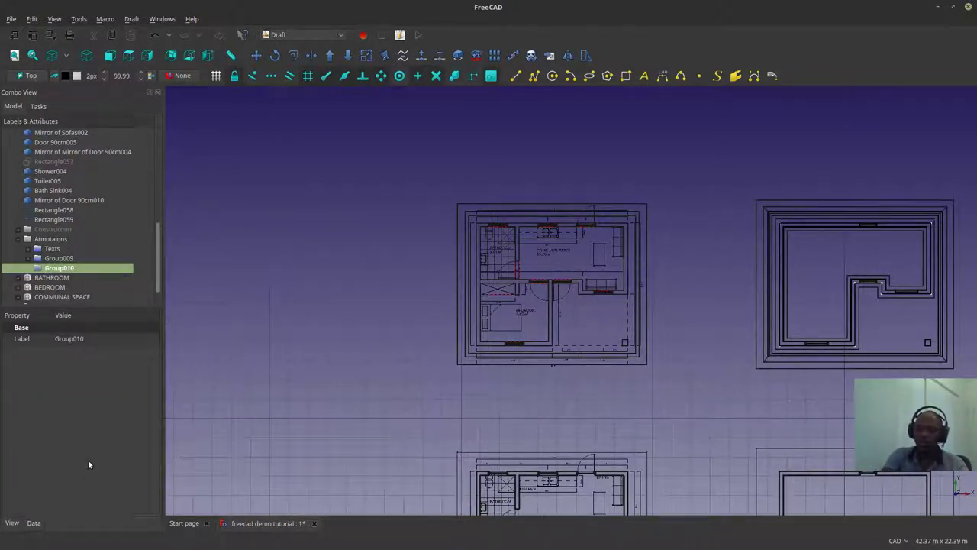
pyautogui.write('sPACES')
pyautogui.press('Return')
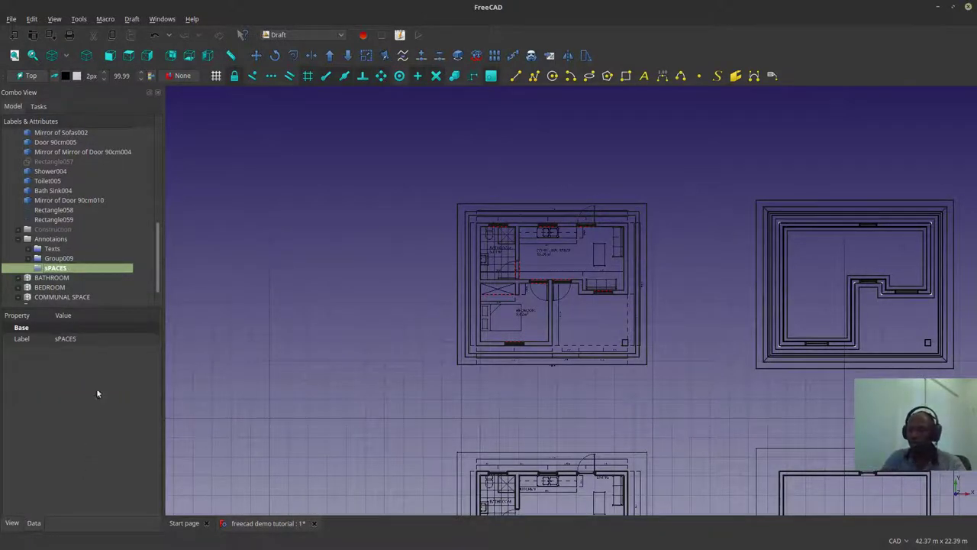
pyautogui.rightClick(73, 270)
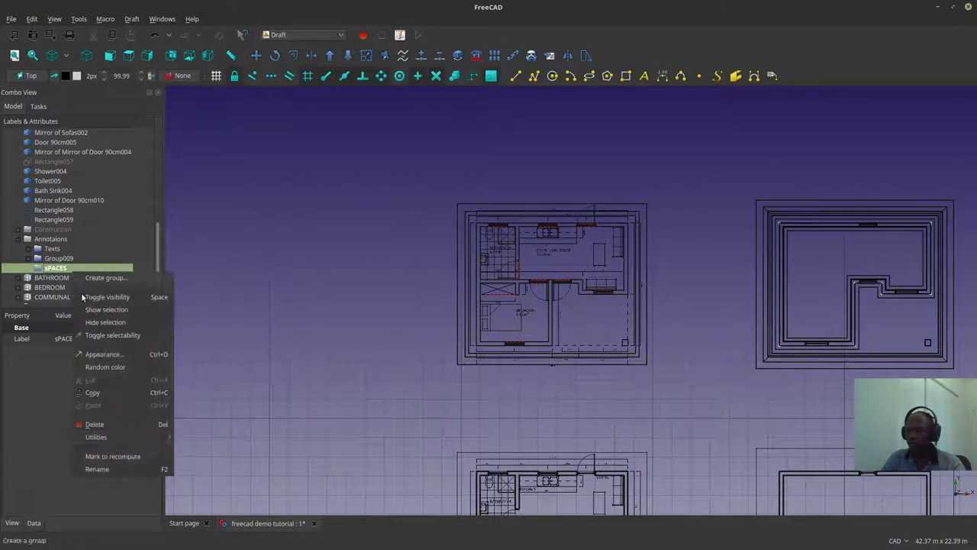
pyautogui.click(106, 468)
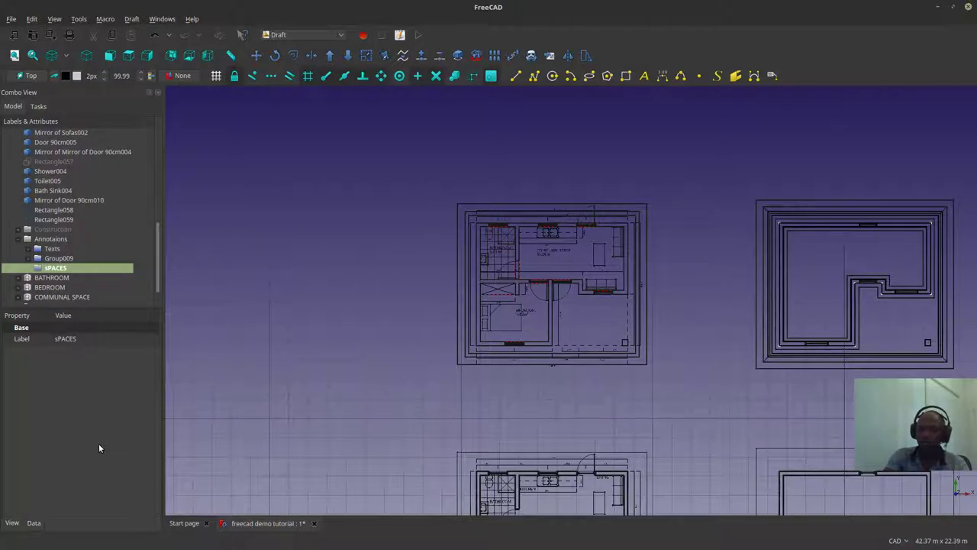
pyautogui.write('Soaces')
pyautogui.press('Return')
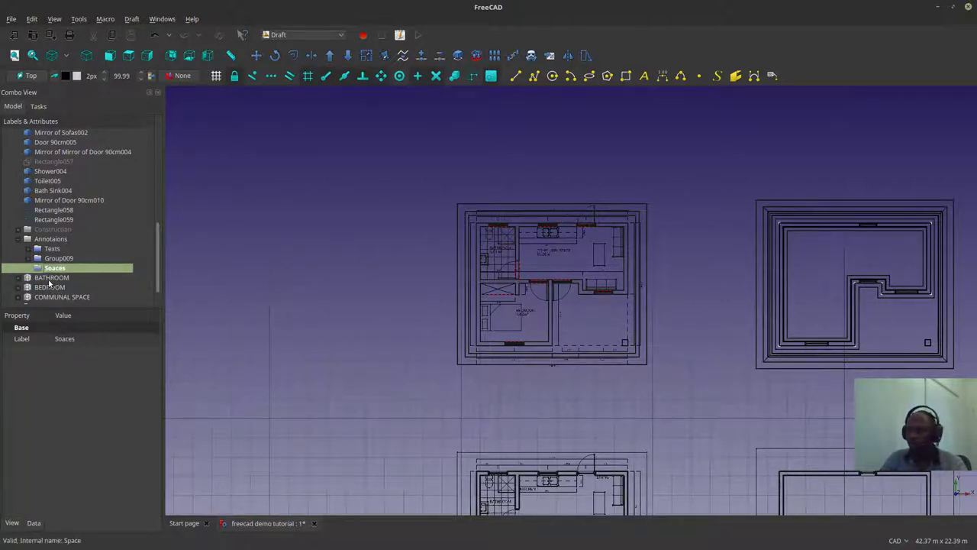
# Step: Rename the newest group inside Annotaions as Spaces
pyautogui.rightClick(58, 269)
pyautogui.click(97, 466)
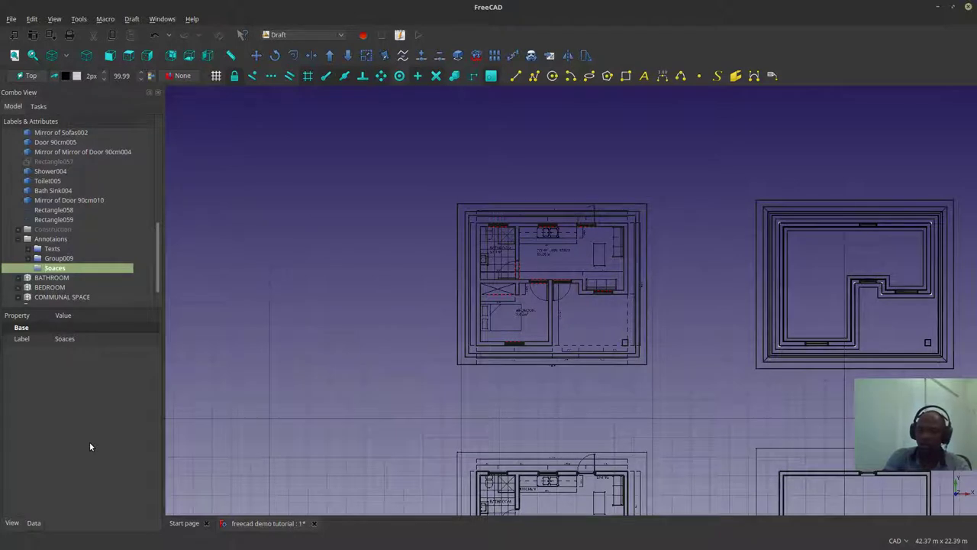
pyautogui.write('Spaces')
pyautogui.press('Return')
# Step: Move the BATHROOM, BEDROOM and COMMUNAL SPACE spaces into the Spaces group
pyautogui.click(52, 278)
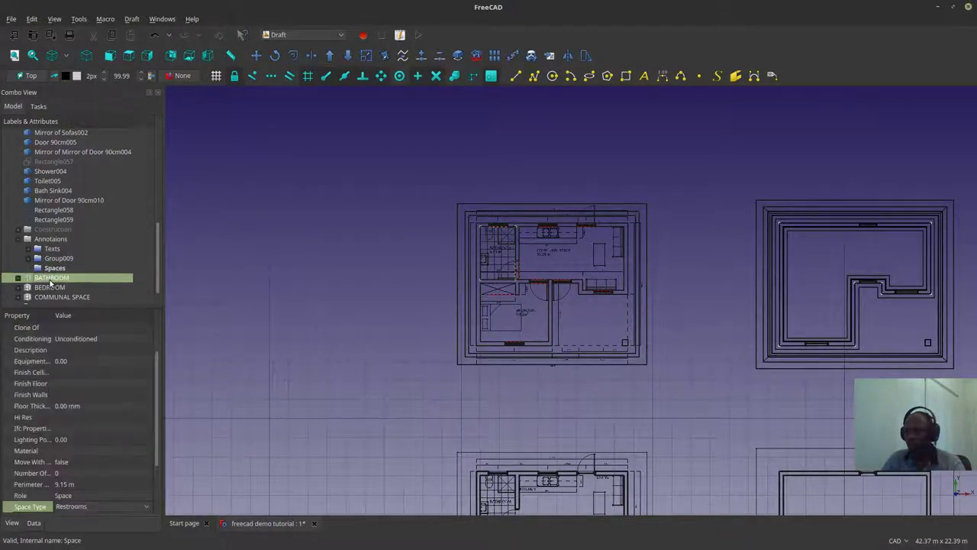
pyautogui.keyDown('shift'); pyautogui.click(49, 290); pyautogui.keyUp('shift')
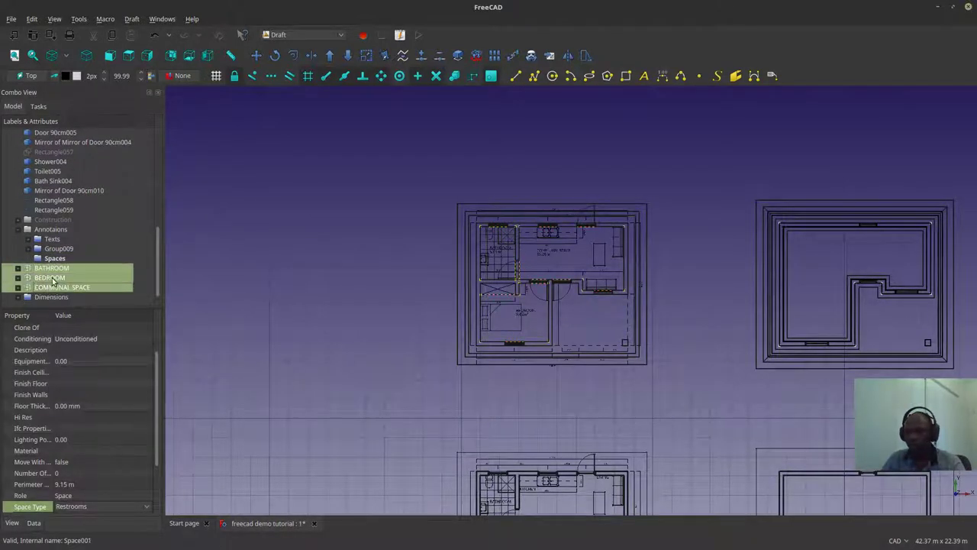
pyautogui.moveTo(48, 288); pyautogui.dragTo(50, 259)
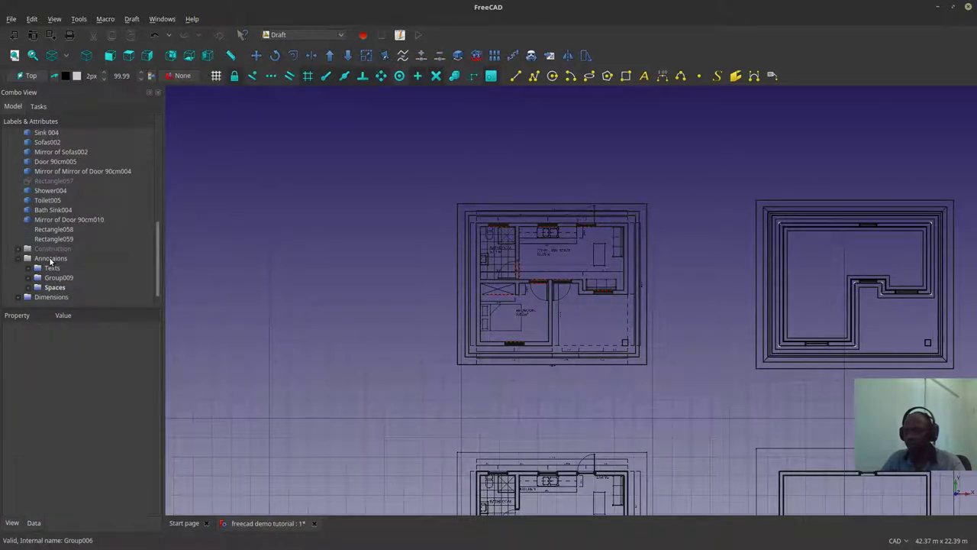
# Step: Move the Texts group out of Annotaions to the document root
pyautogui.click(51, 259)
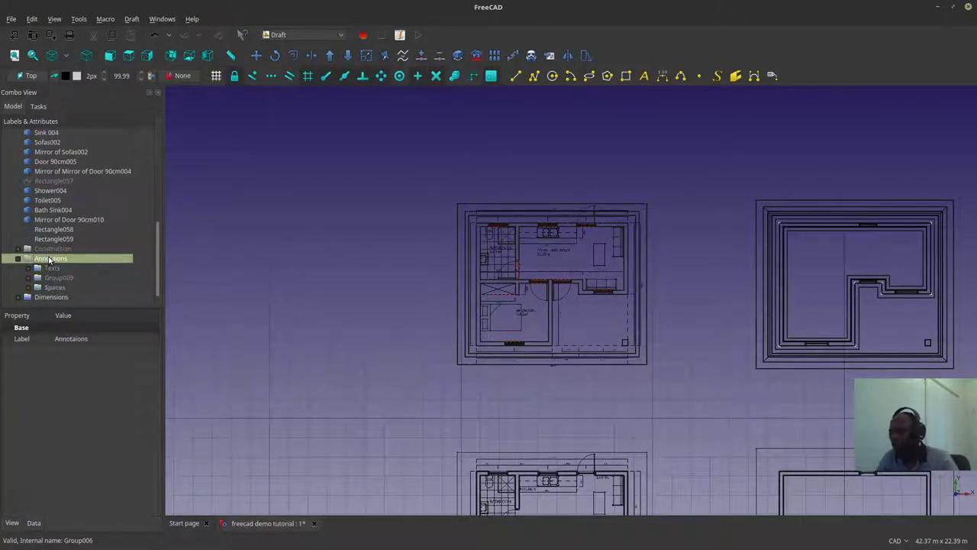
pyautogui.scroll(4, 522, 361)
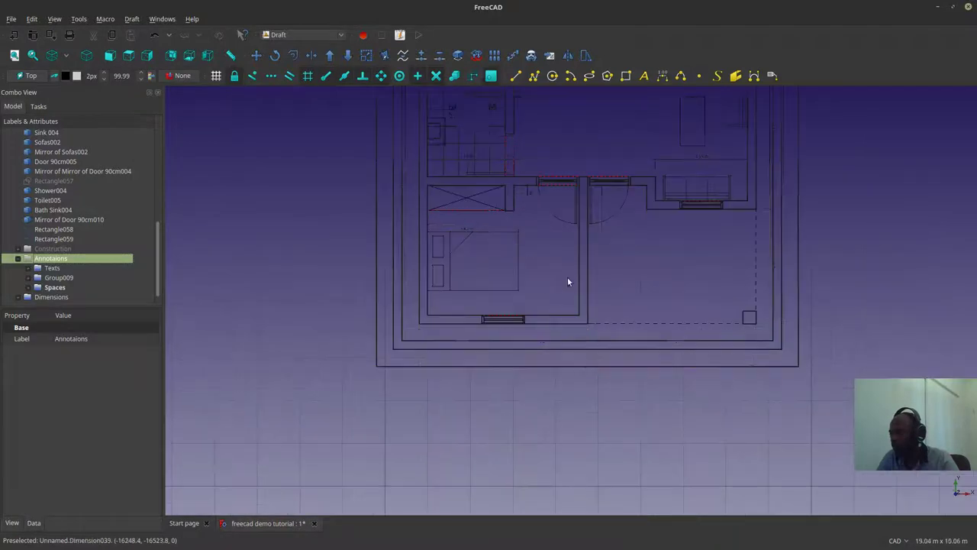
pyautogui.scroll(-5, 565, 284)
pyautogui.scroll(5, 579, 347)
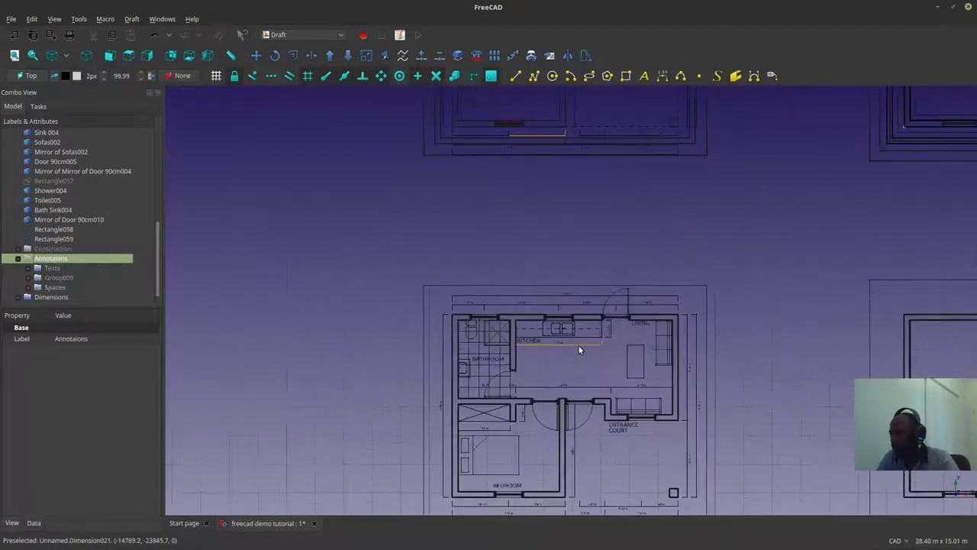
pyautogui.scroll(-4, 578, 350)
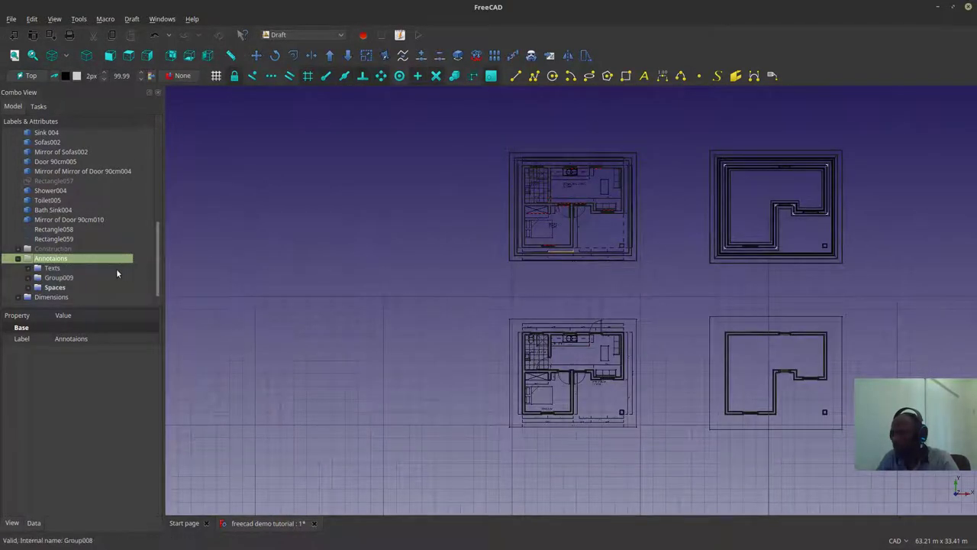
pyautogui.click(52, 267)
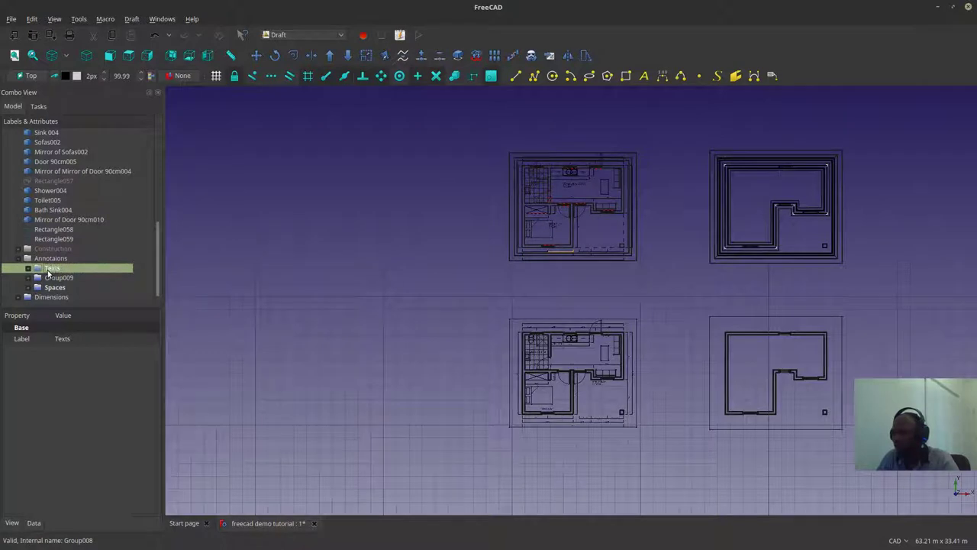
pyautogui.moveTo(48, 273); pyautogui.dragTo(74, 145)
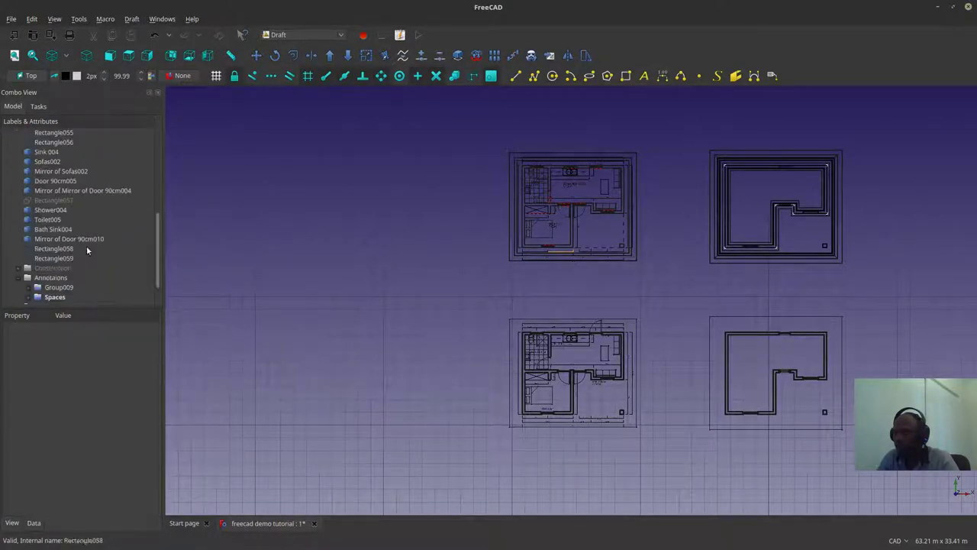
pyautogui.scroll(-1, 86, 246)
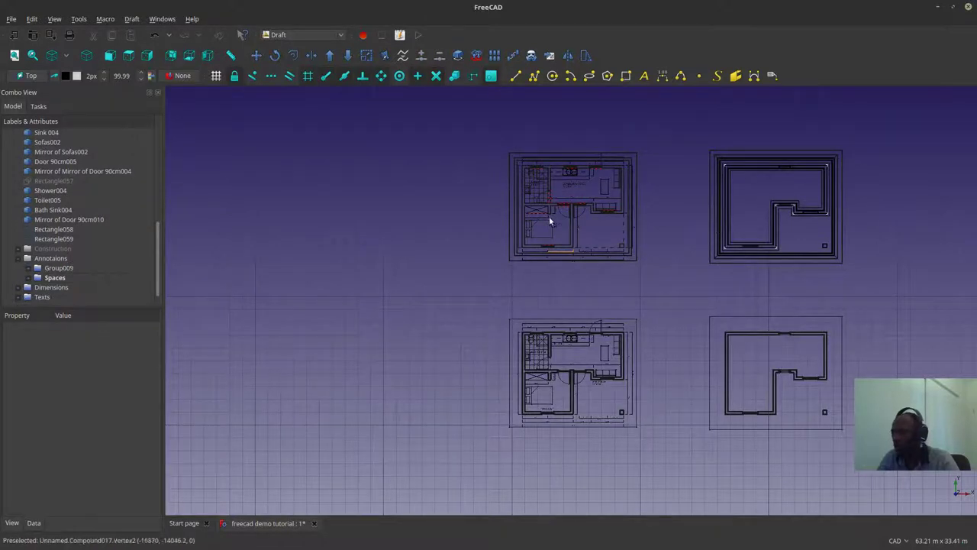
# Step: Examine the room labels on the furnished plan and the shared Tag property of the BATHROOM, BEDROOM and COMMUNAL SPACE spaces
pyautogui.scroll(6, 548, 216)
pyautogui.scroll(-5, 567, 287)
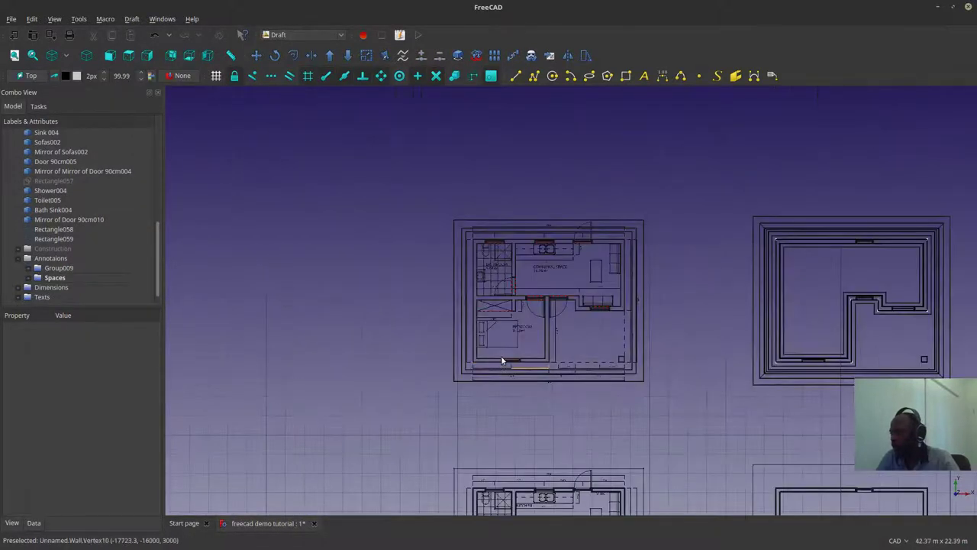
pyautogui.scroll(5, 523, 285)
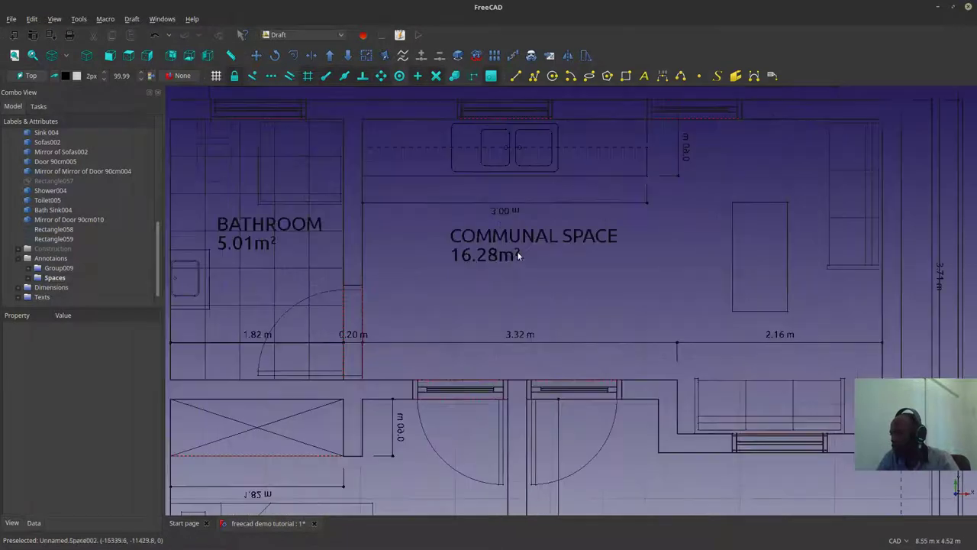
pyautogui.scroll(-4, 518, 255)
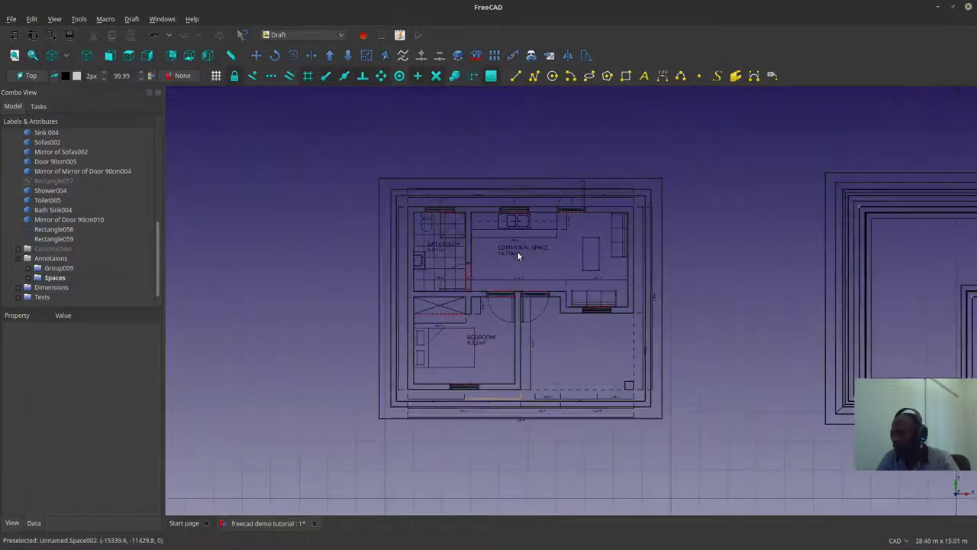
pyautogui.scroll(1, 517, 255)
pyautogui.click(28, 277)
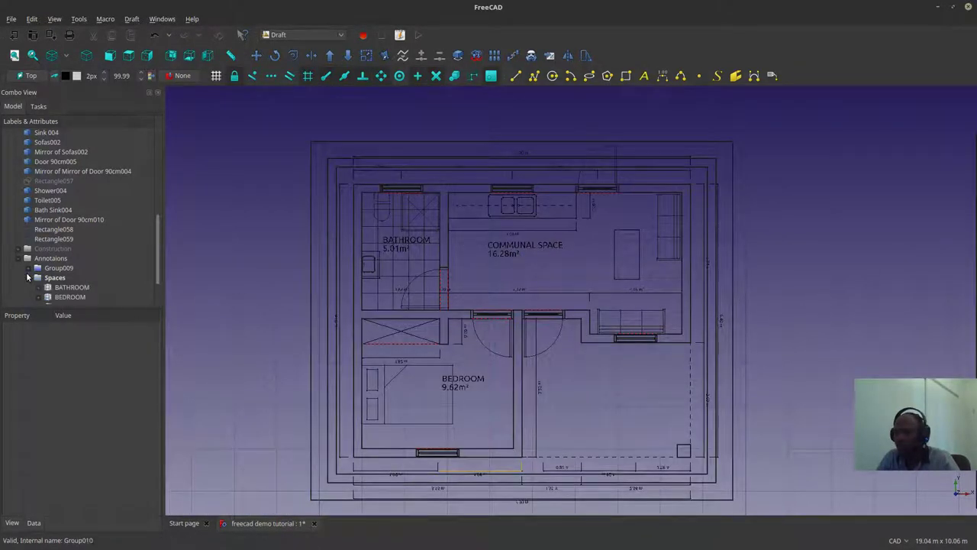
pyautogui.click(55, 286)
pyautogui.scroll(-1, 65, 281)
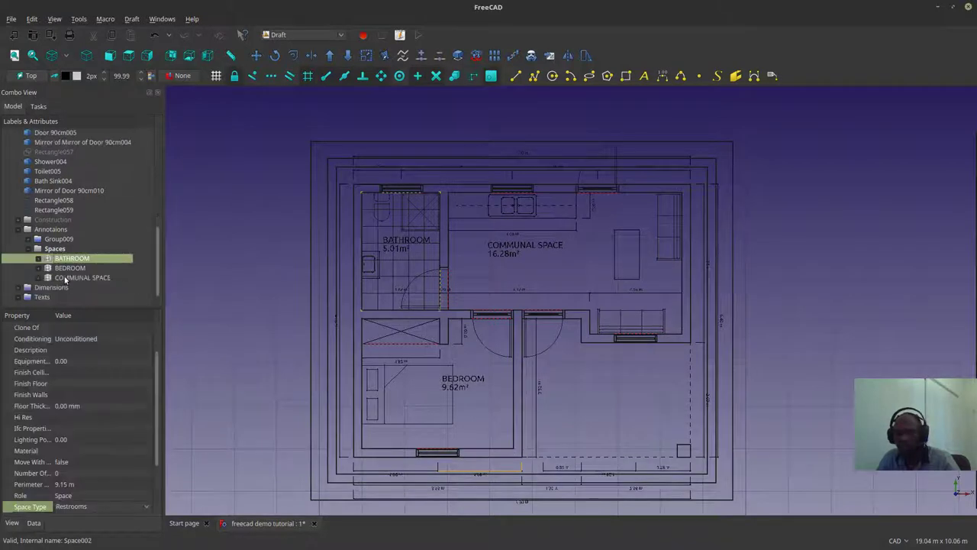
pyautogui.keyDown('shift'); pyautogui.click(66, 278); pyautogui.keyUp('shift')
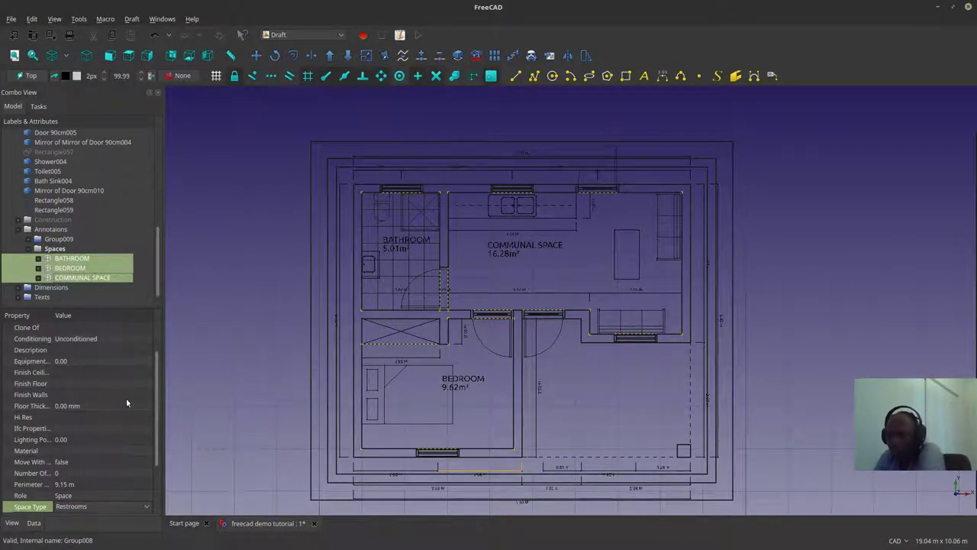
pyautogui.scroll(-2, 108, 431)
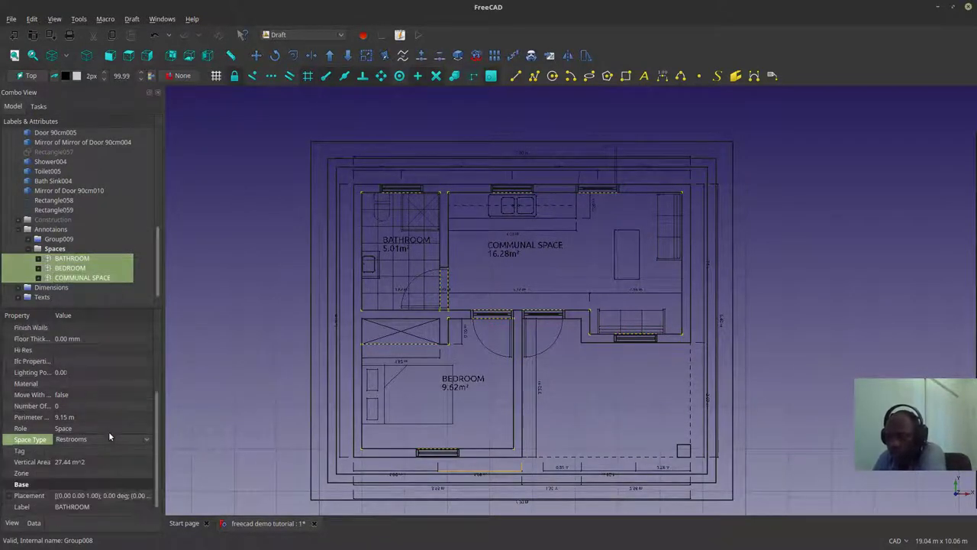
pyautogui.click(75, 451)
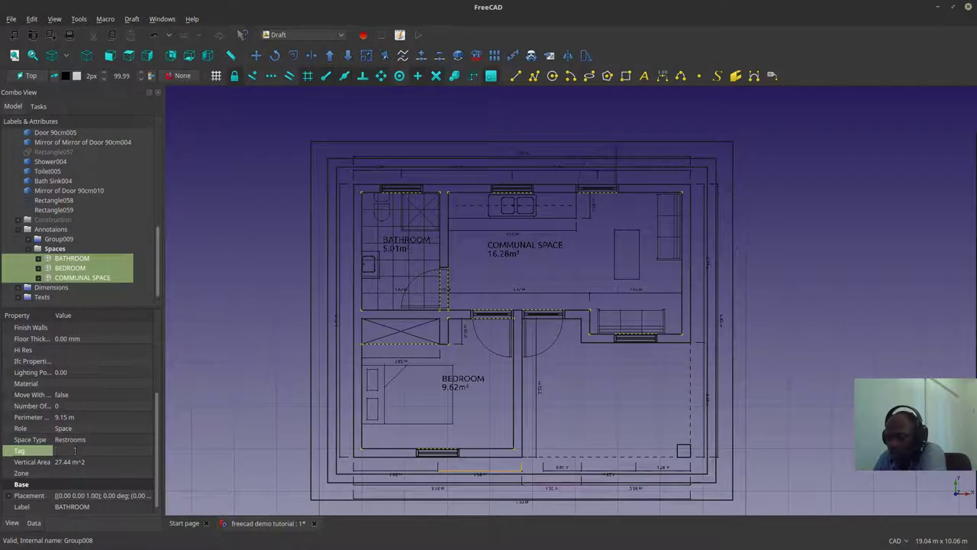
pyautogui.click(276, 388)
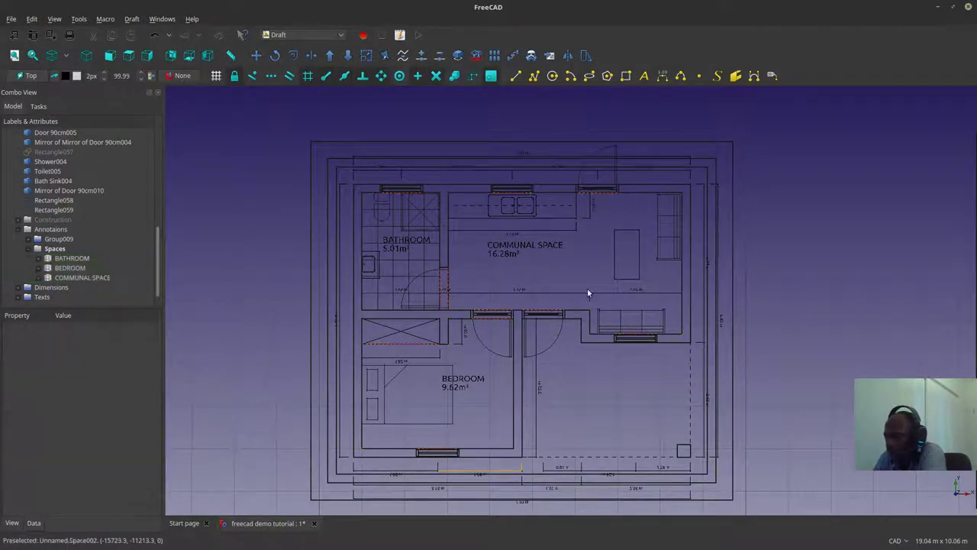
# Step: Set the Tag property of the BATHROOM space to hello
pyautogui.click(58, 258)
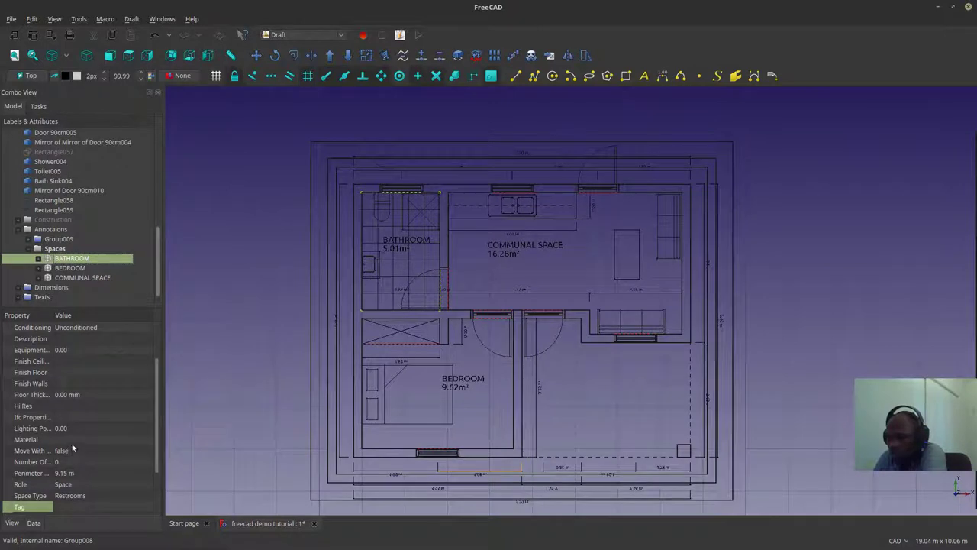
pyautogui.scroll(-2, 73, 447)
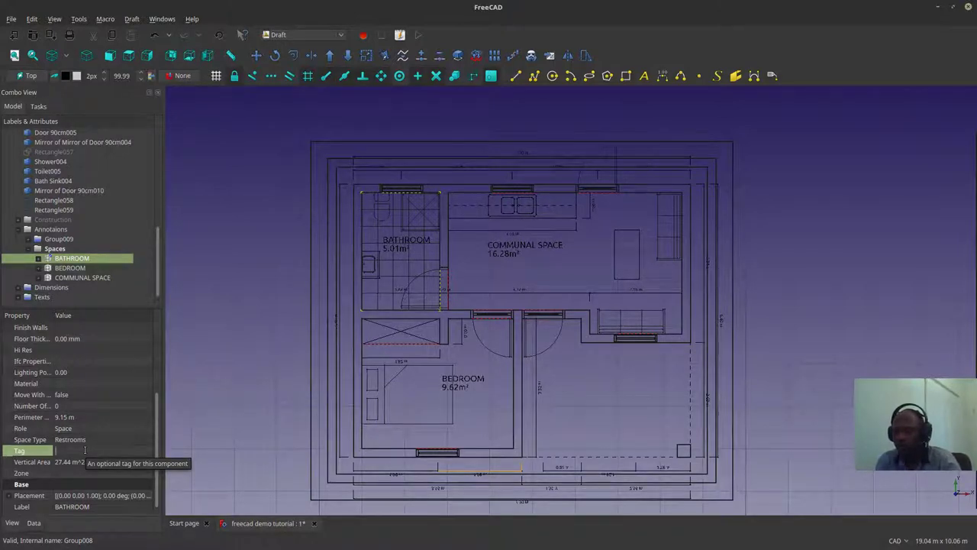
pyautogui.write('tag')
pyautogui.press('BackSpace')
pyautogui.press('BackSpace')
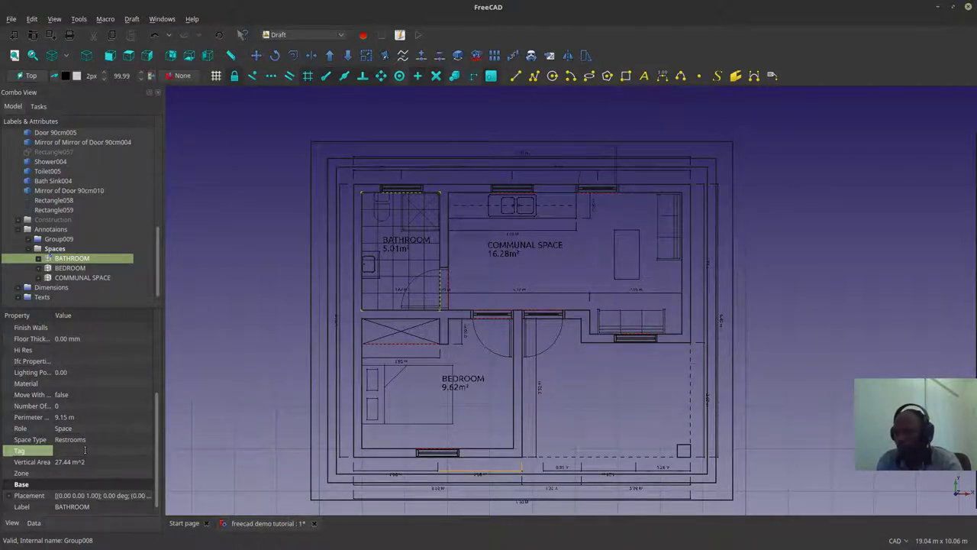
pyautogui.write('hello')
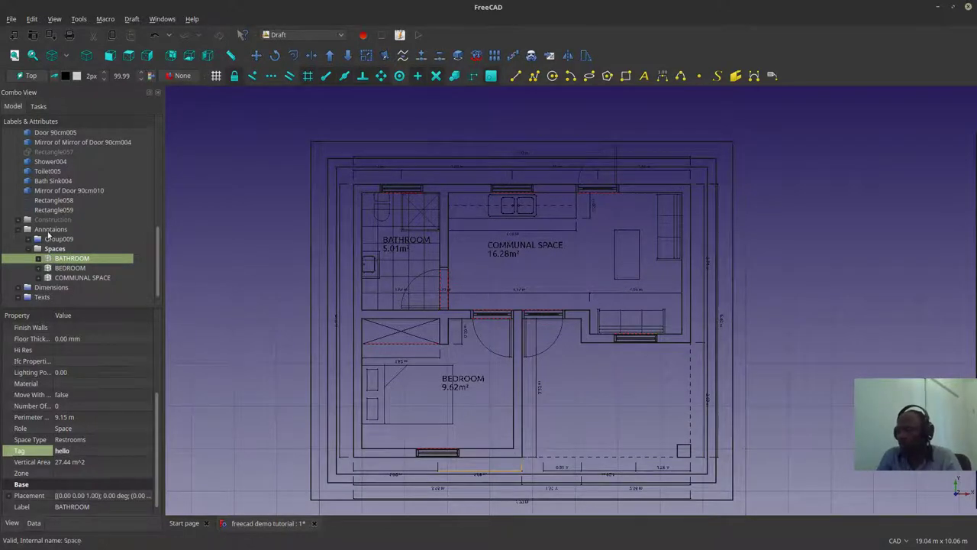
# Step: Check the BATHROOM label on the plan and clear the space's Tag property
pyautogui.scroll(5, 393, 301)
pyautogui.scroll(-5, 461, 296)
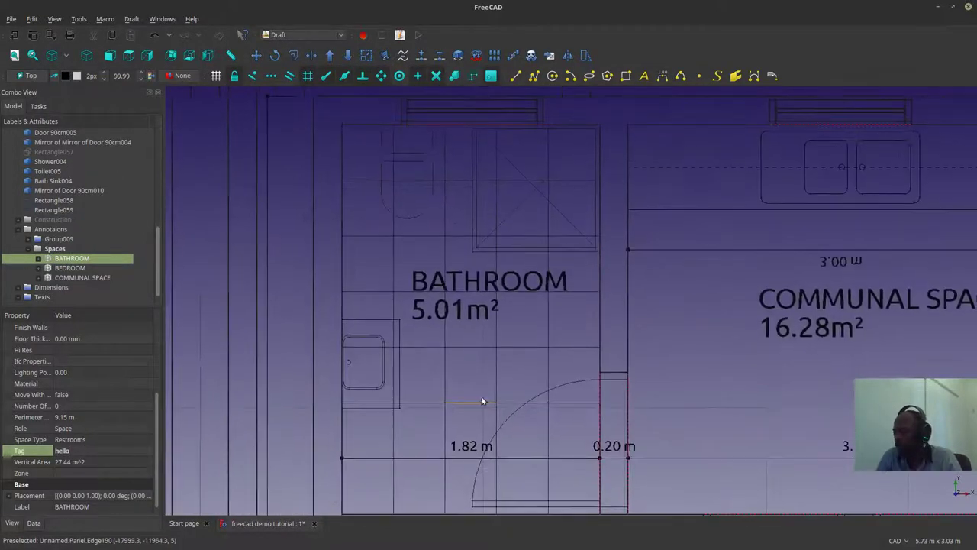
pyautogui.click(65, 451)
pyautogui.press('BackSpace')
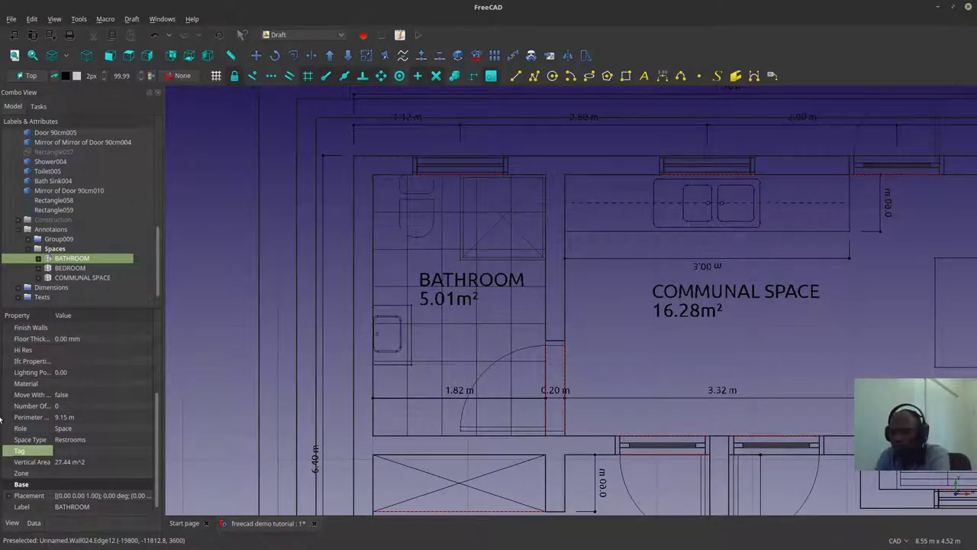
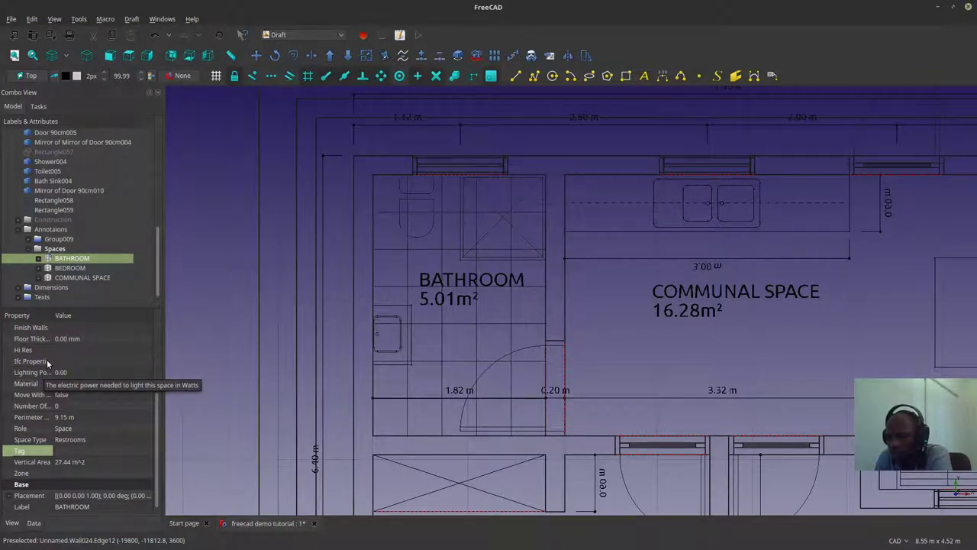
# Step: Set the floor finish of the BATHROOM space to Floor Tiles
pyautogui.scroll(1, 46, 360)
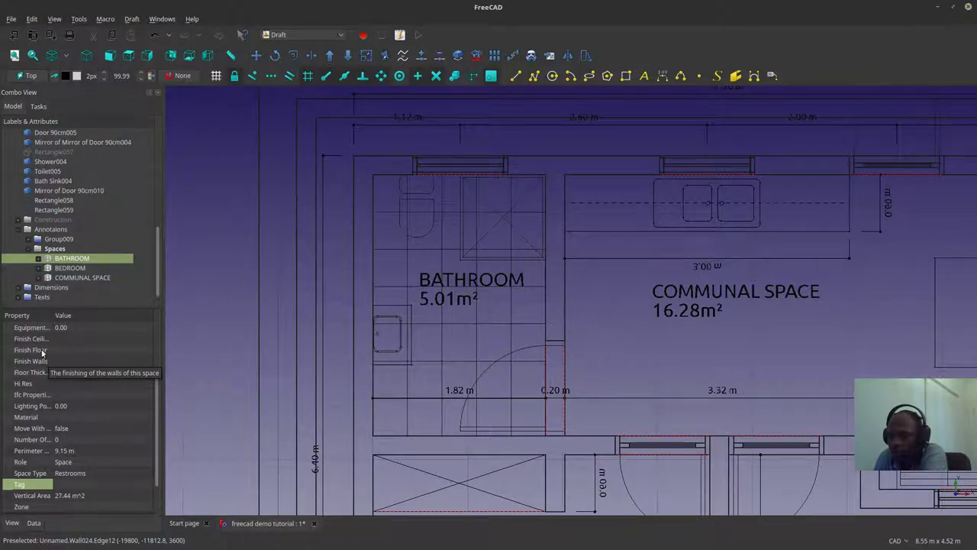
pyautogui.click(61, 349)
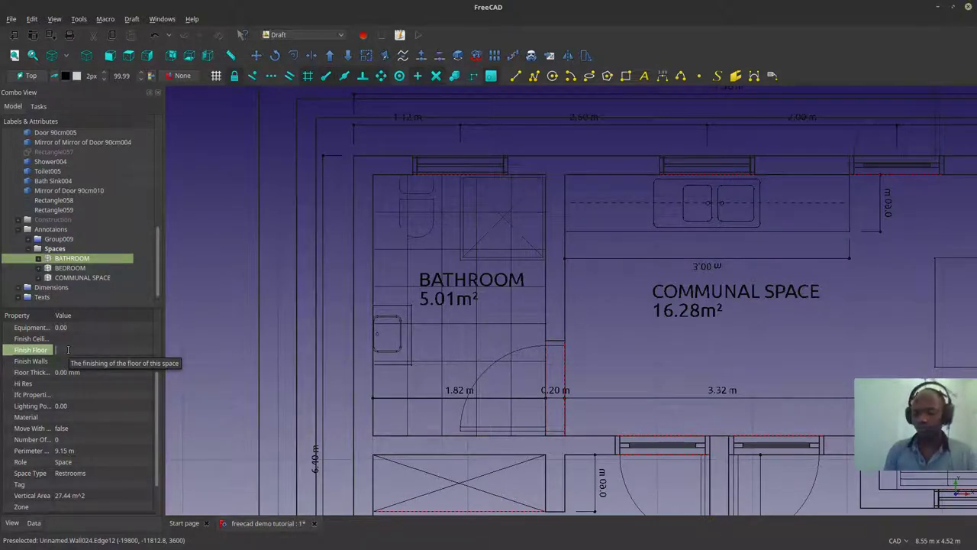
pyautogui.click(68, 349)
pyautogui.write('Floo')
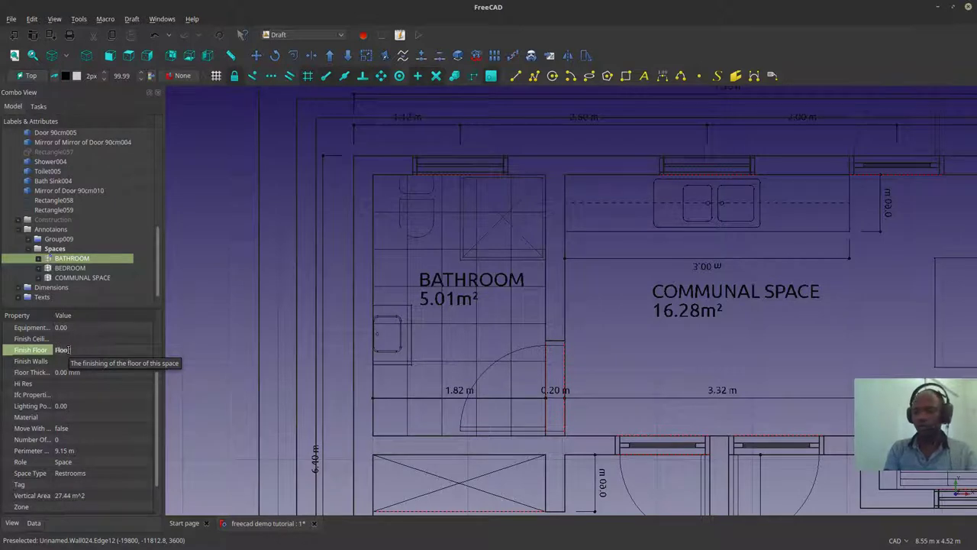
pyautogui.write('r Tiles')
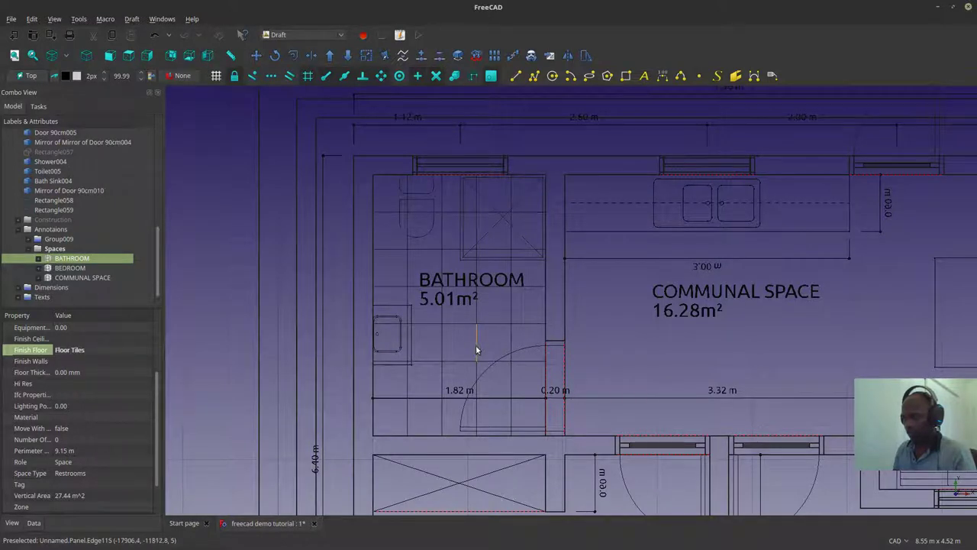
# Step: Set the floor finish thickness of the BATHROOM space to 0.20 m
pyautogui.click(60, 372)
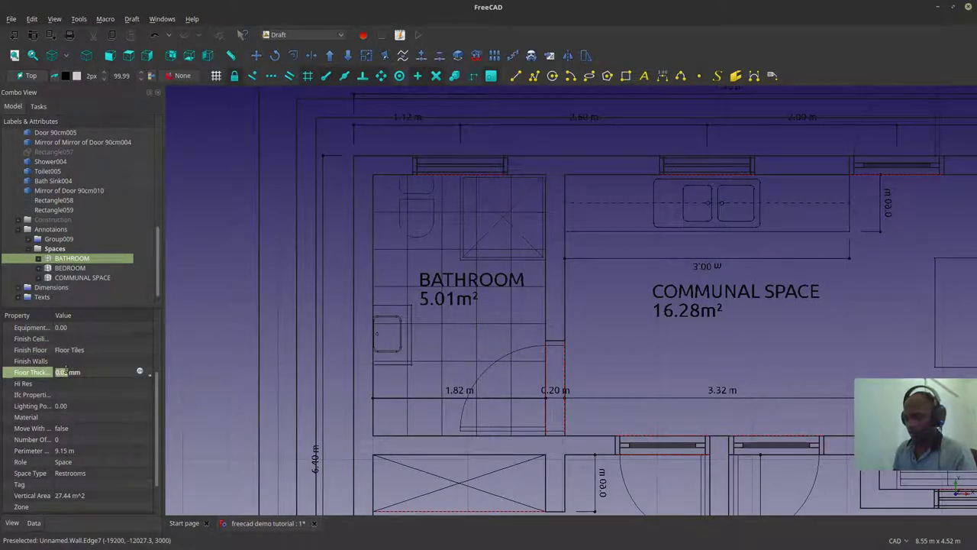
pyautogui.write('20')
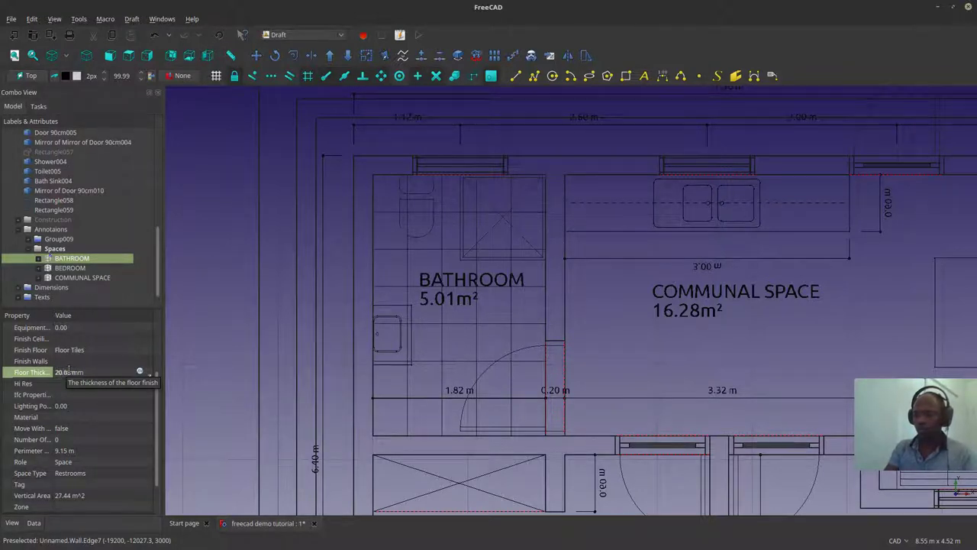
pyautogui.press('Return')
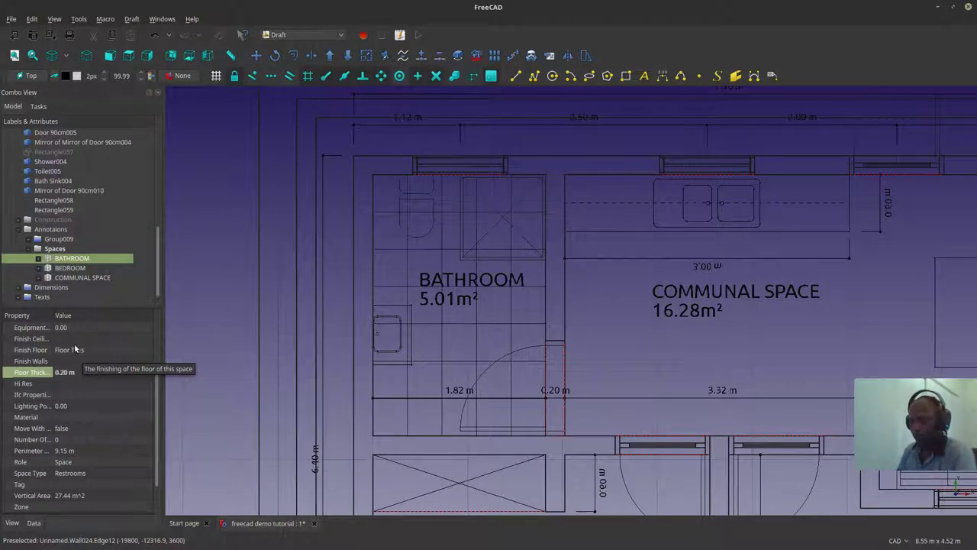
# Step: Review the BATHROOM space's architectural properties and reset its floor finish thickness to 0 mm
pyautogui.scroll(2, 75, 348)
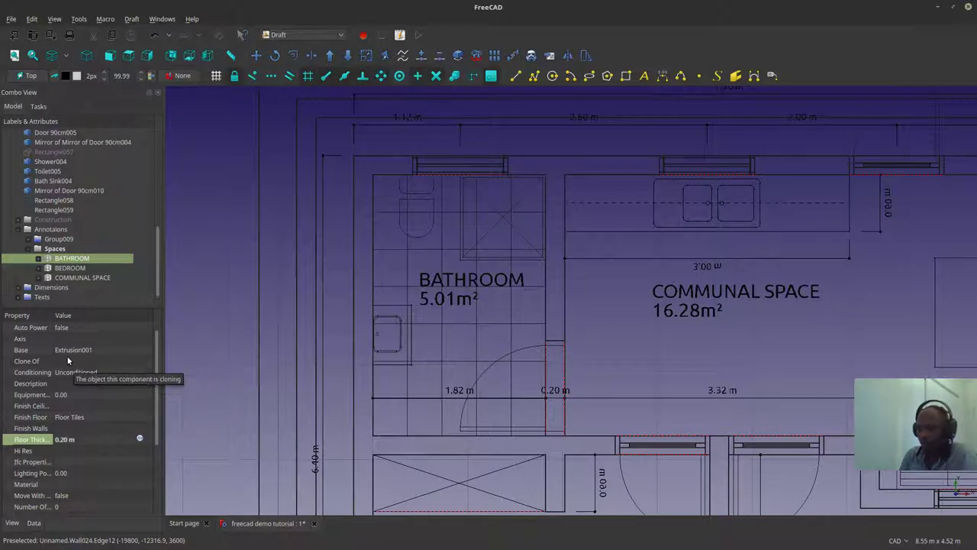
pyautogui.scroll(1, 68, 374)
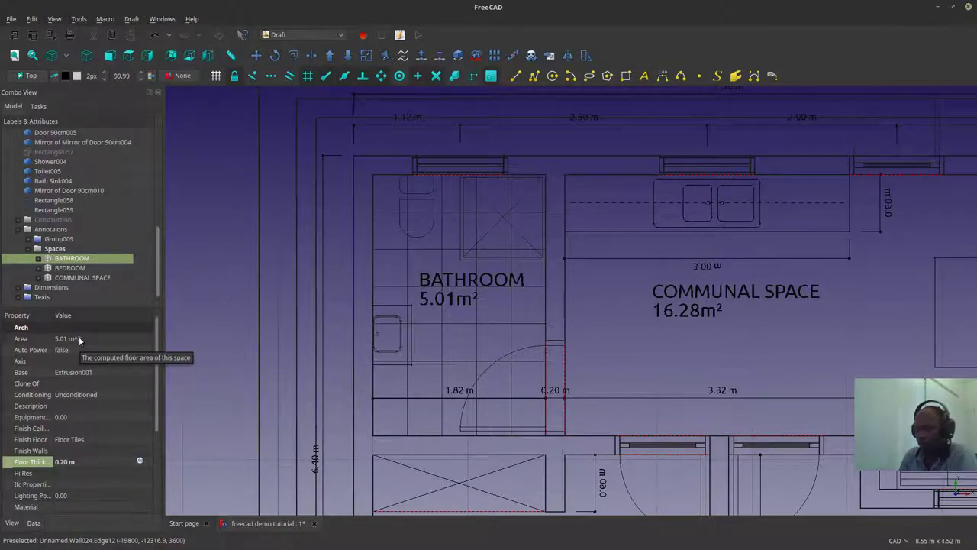
pyautogui.scroll(-4, 79, 340)
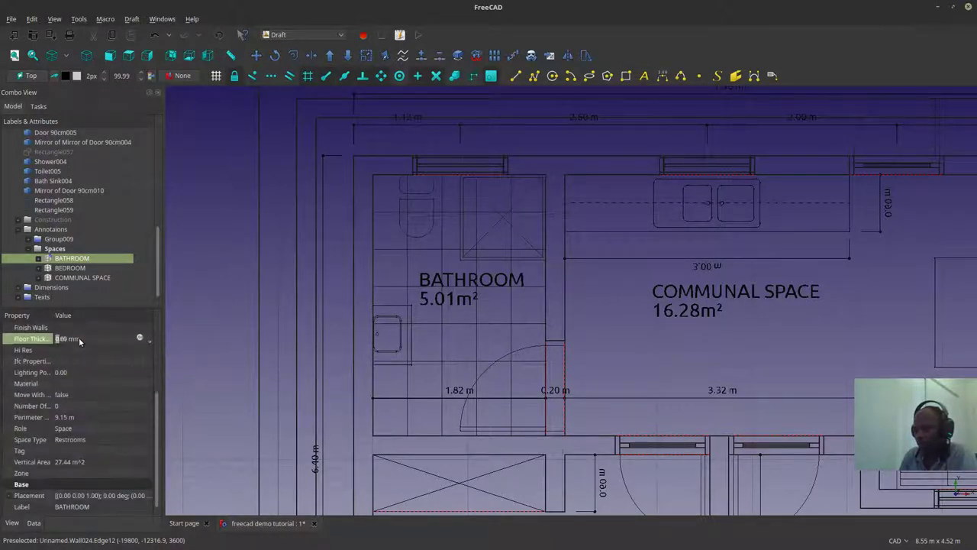
pyautogui.write('1')
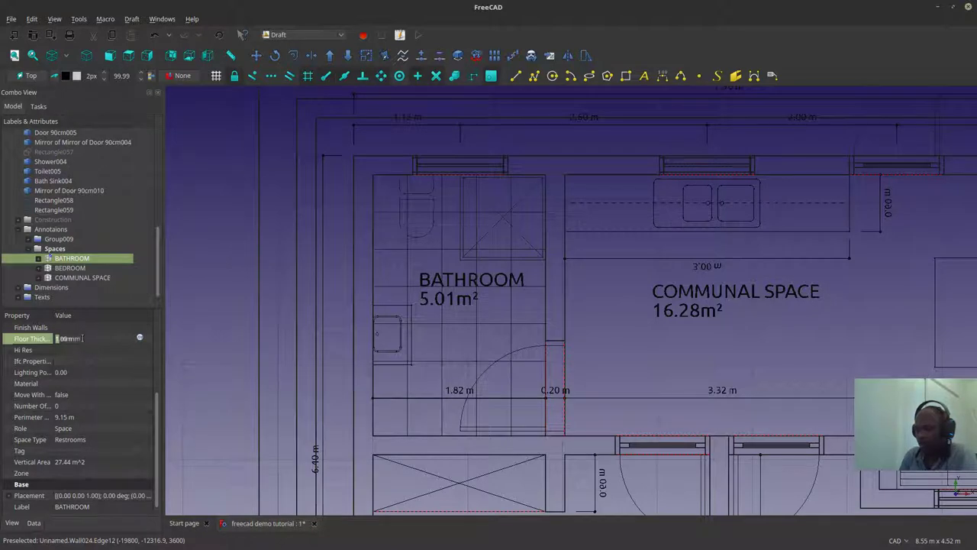
pyautogui.click(77, 474)
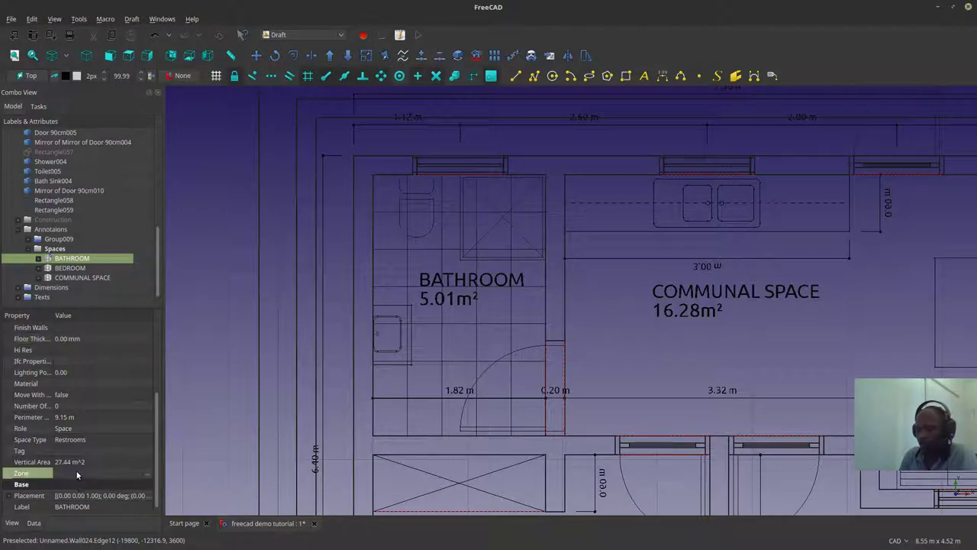
# Step: Deselect the BATHROOM space and examine the plan's dimension texts around the communal space
pyautogui.click(240, 383)
pyautogui.scroll(-2, 534, 257)
pyautogui.scroll(-2, 338, 343)
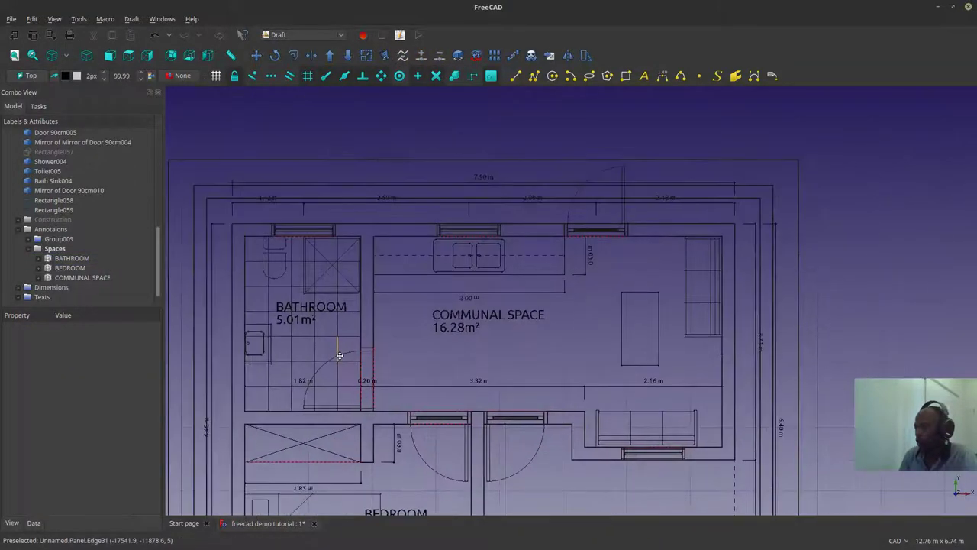
pyautogui.scroll(-3, 501, 316)
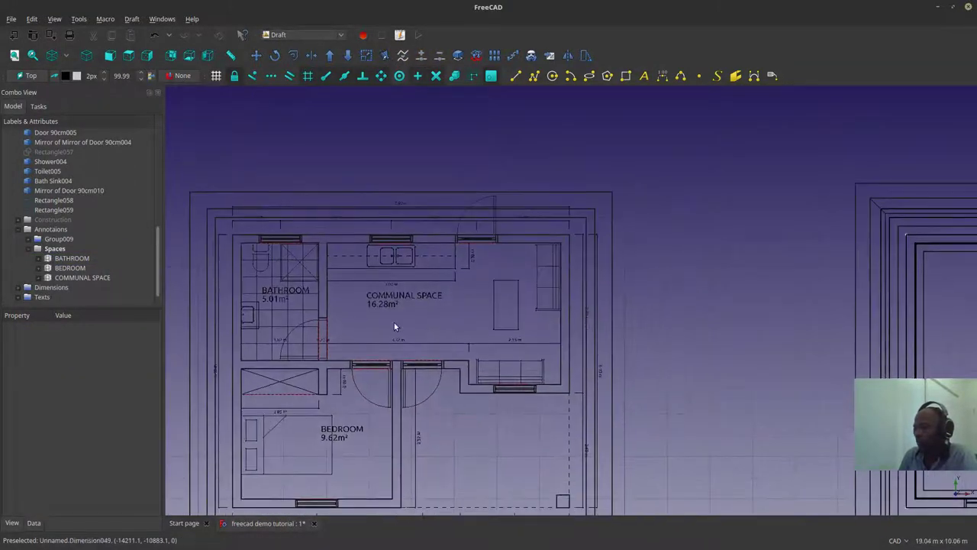
pyautogui.scroll(-2, 395, 325)
pyautogui.scroll(2, 411, 232)
pyautogui.scroll(4, 504, 283)
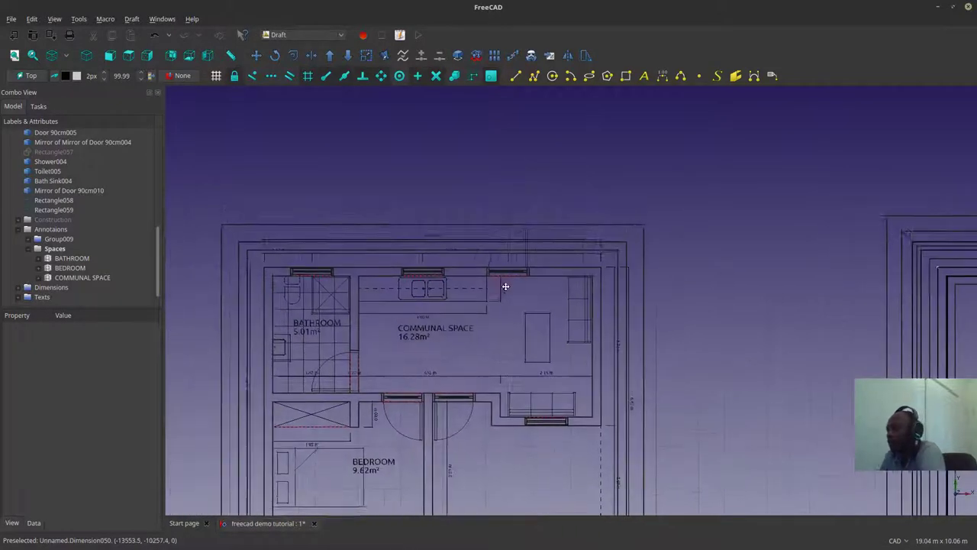
pyautogui.moveTo(471, 279); pyautogui.dragTo(567, 233, button='middle')
pyautogui.scroll(2, 563, 248)
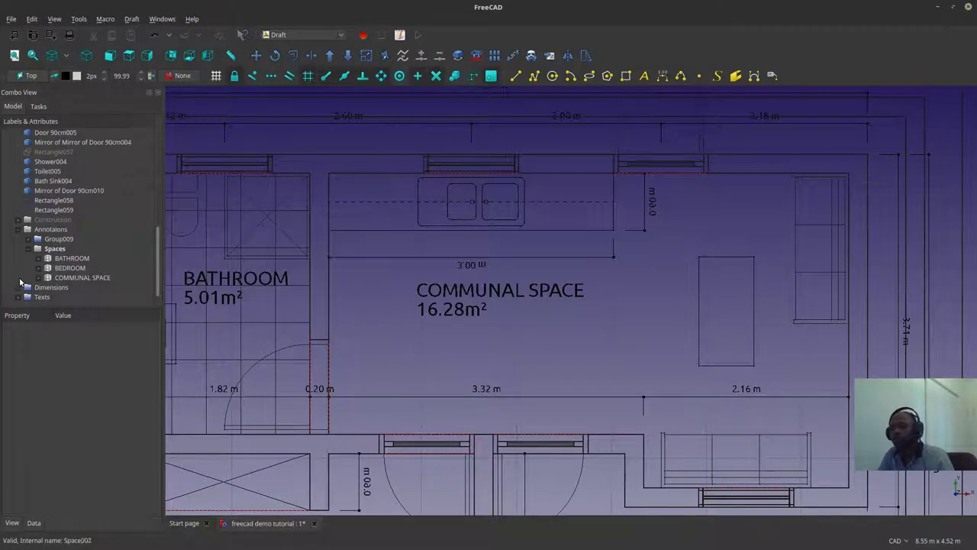
# Step: Set the font size of all dimensions in Group009, Dimension028 through Dimension054, to 0.15 m
pyautogui.click(28, 239)
pyautogui.click(49, 249)
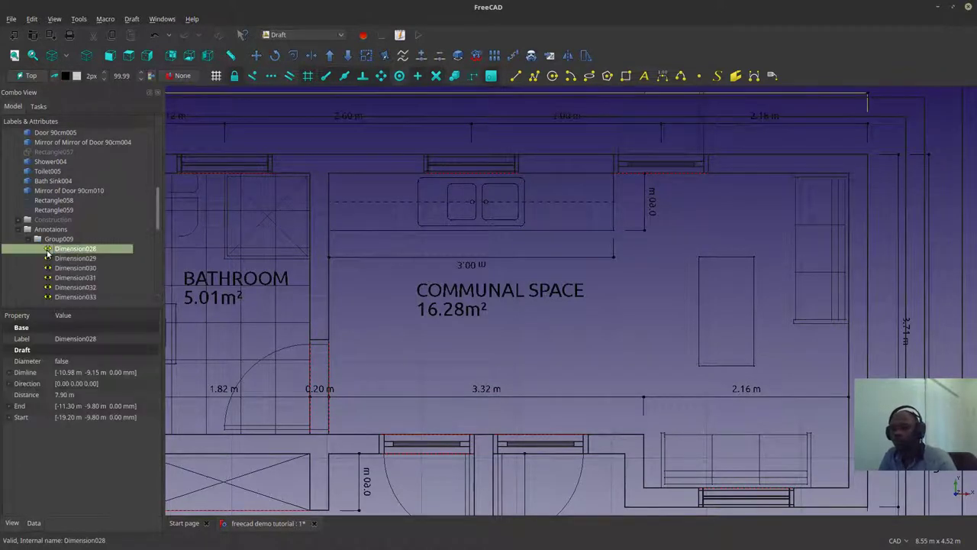
pyautogui.scroll(-9, 53, 244)
pyautogui.keyDown('shift'); pyautogui.click(59, 240); pyautogui.keyUp('shift')
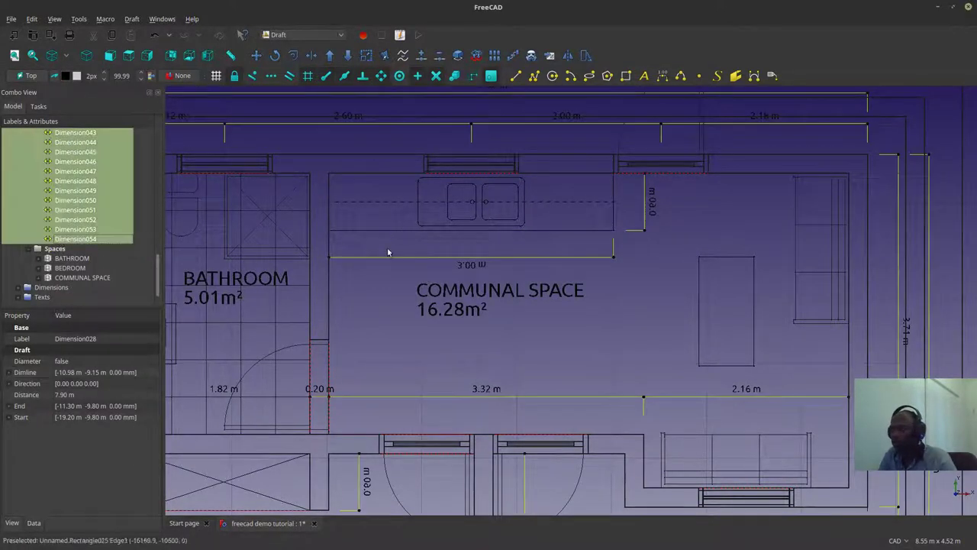
pyautogui.click(11, 522)
pyautogui.click(64, 450)
pyautogui.click(65, 450)
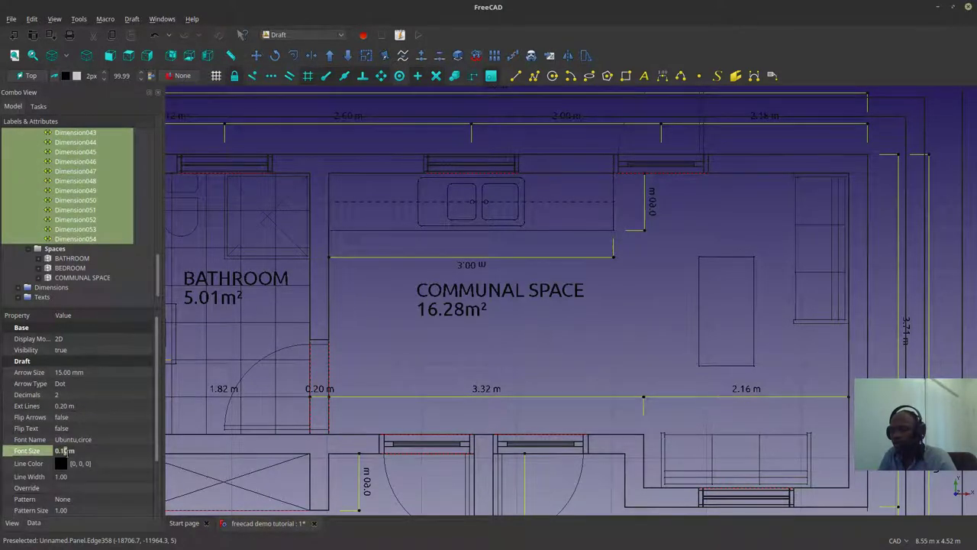
pyautogui.press('Return')
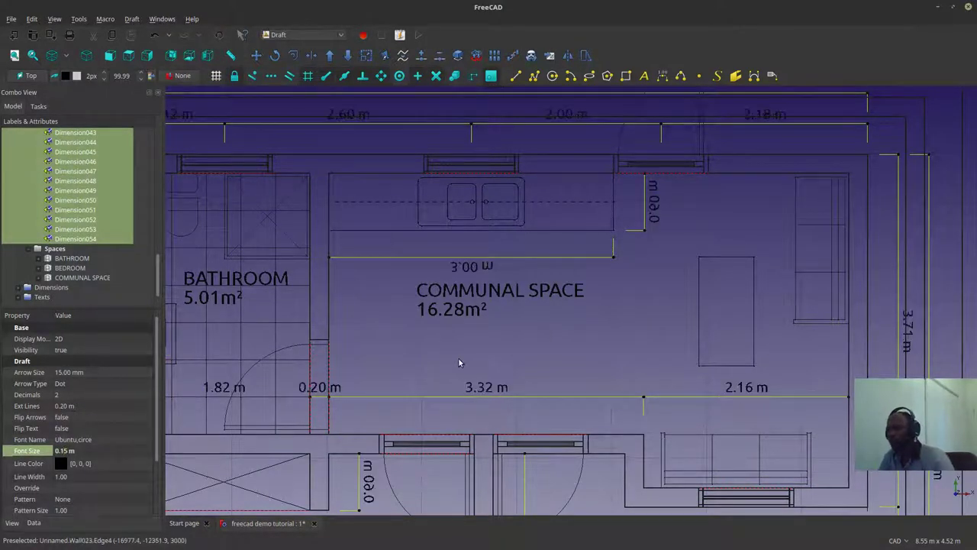
pyautogui.click(541, 348)
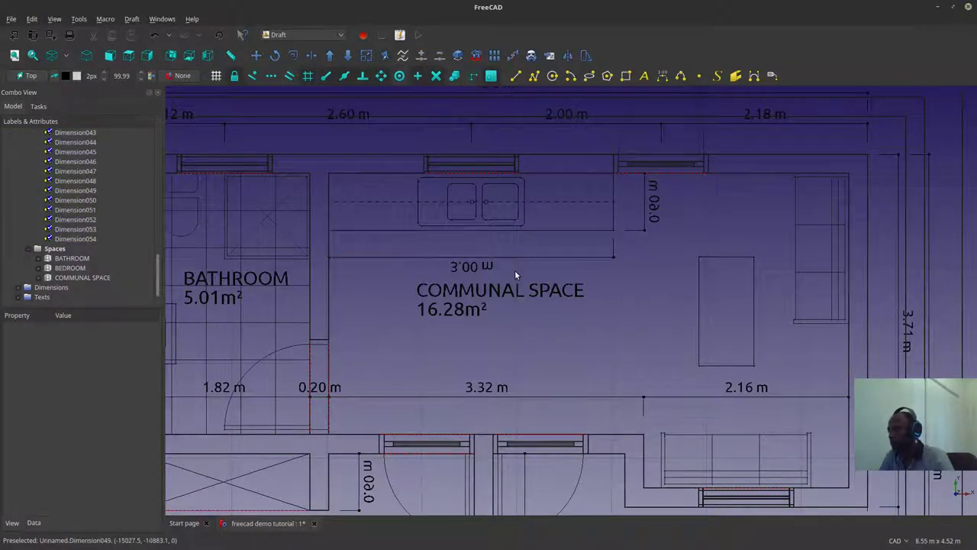
# Step: Set Flip Text to true for the upside-down 3.00 m dimension below the kitchen counter in the communal space
pyautogui.moveTo(510, 304); pyautogui.dragTo(504, 336, button='middle')
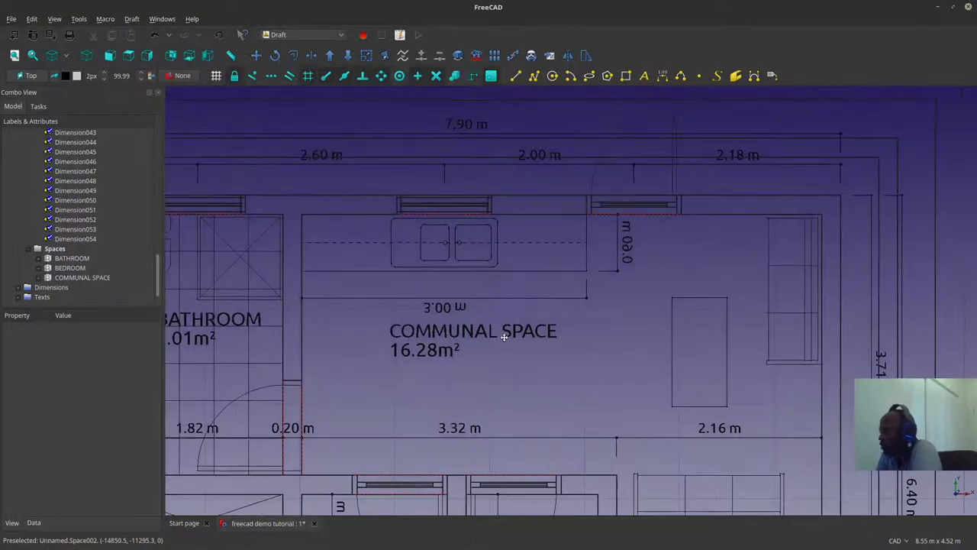
pyautogui.click(619, 262)
pyautogui.click(625, 294)
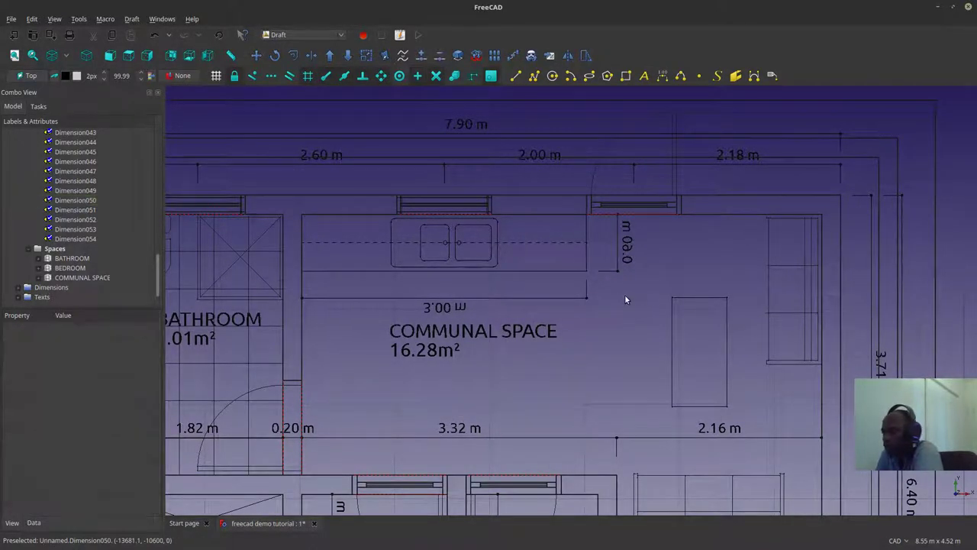
pyautogui.click(497, 298)
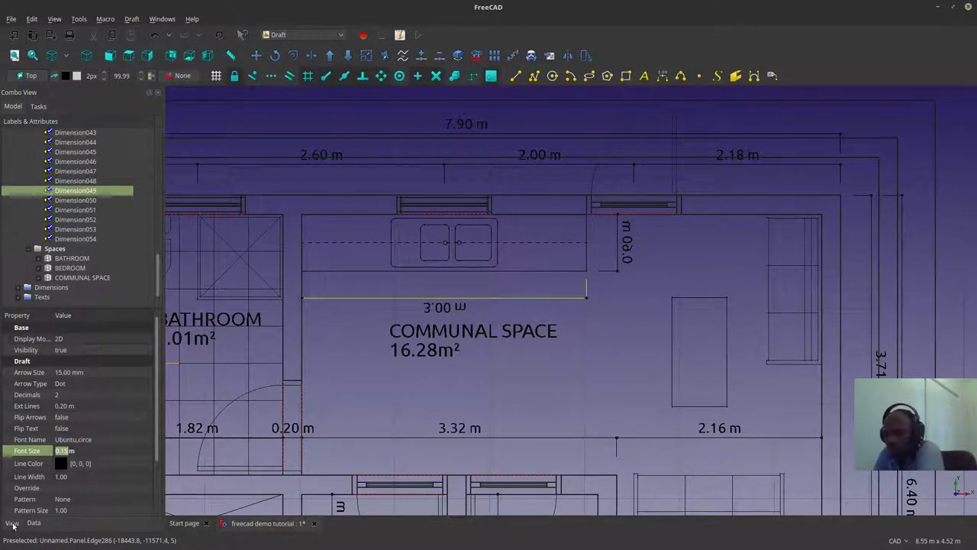
pyautogui.scroll(-3, 156, 458)
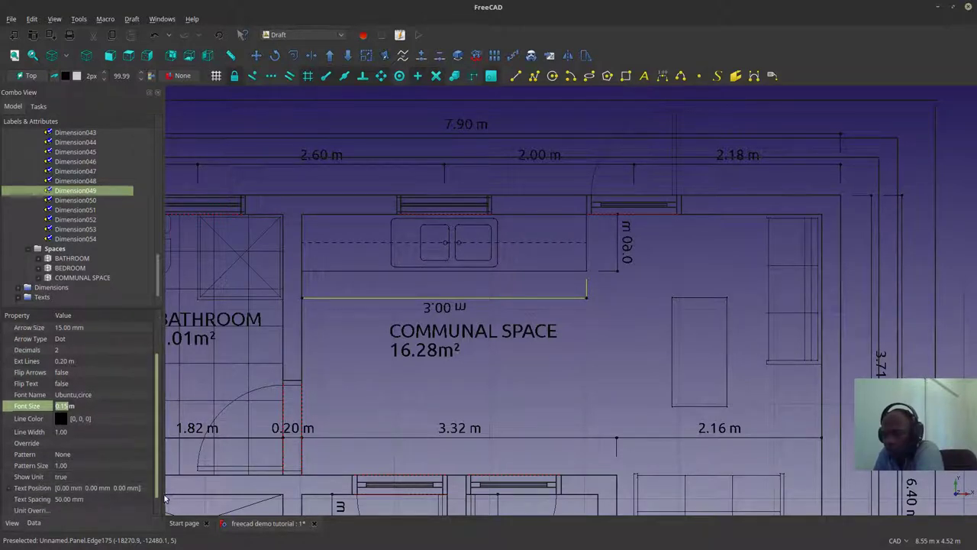
pyautogui.scroll(3, 152, 464)
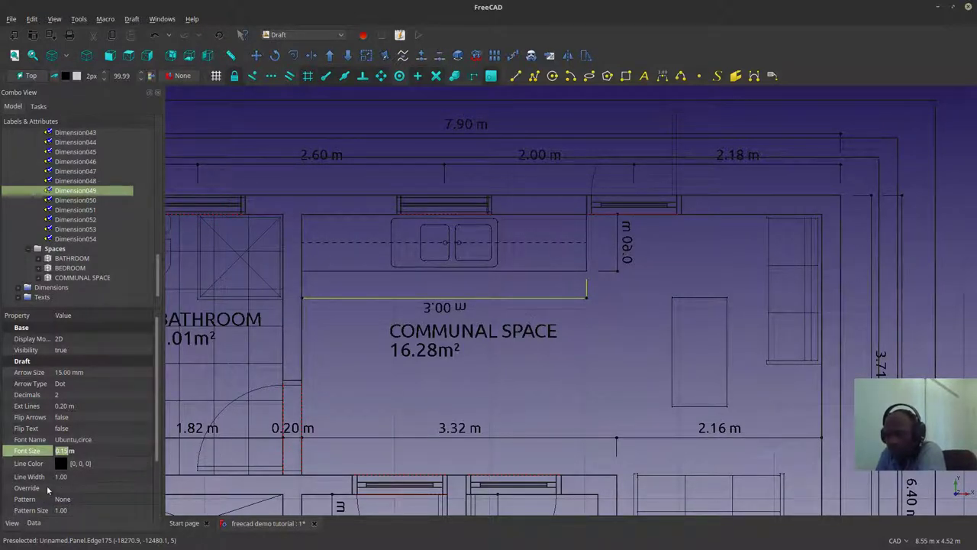
pyautogui.click(83, 425)
pyautogui.click(83, 422)
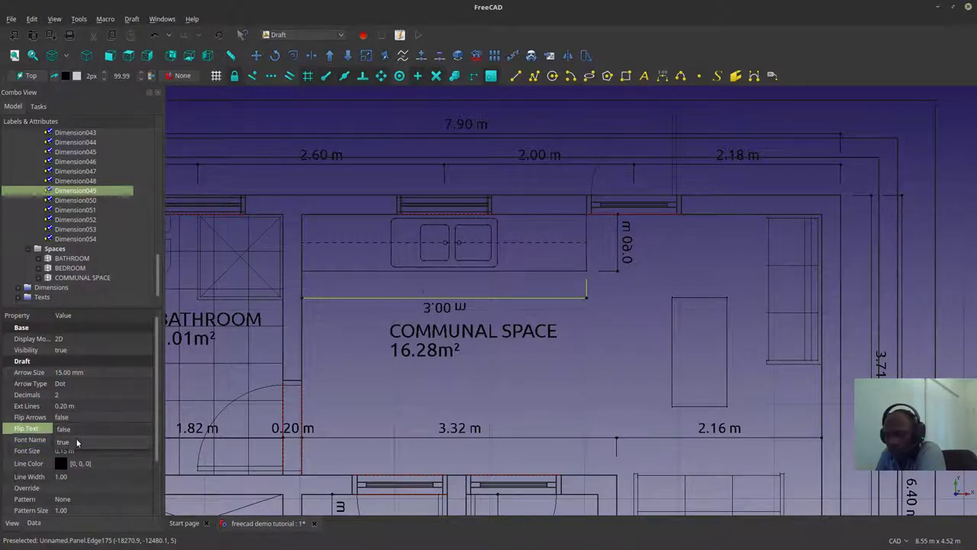
# Step: Set Flip Text to true for the 3.00 m dimension below the communal space's kitchen counter
pyautogui.click(77, 442)
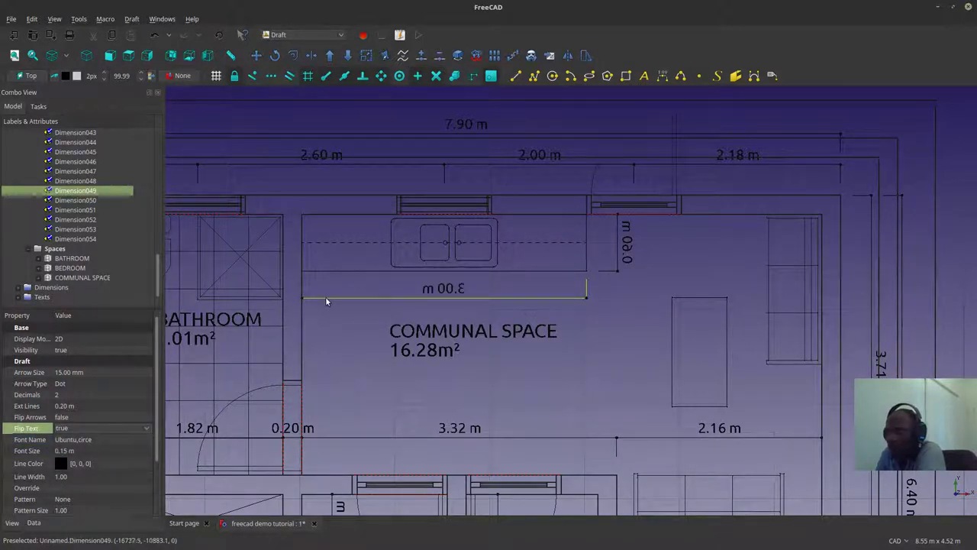
pyautogui.click(333, 321)
# Step: Try to correct the mirrored text of the 3.00 m kitchen counter dimension with Flip Dimension
pyautogui.click(155, 20)
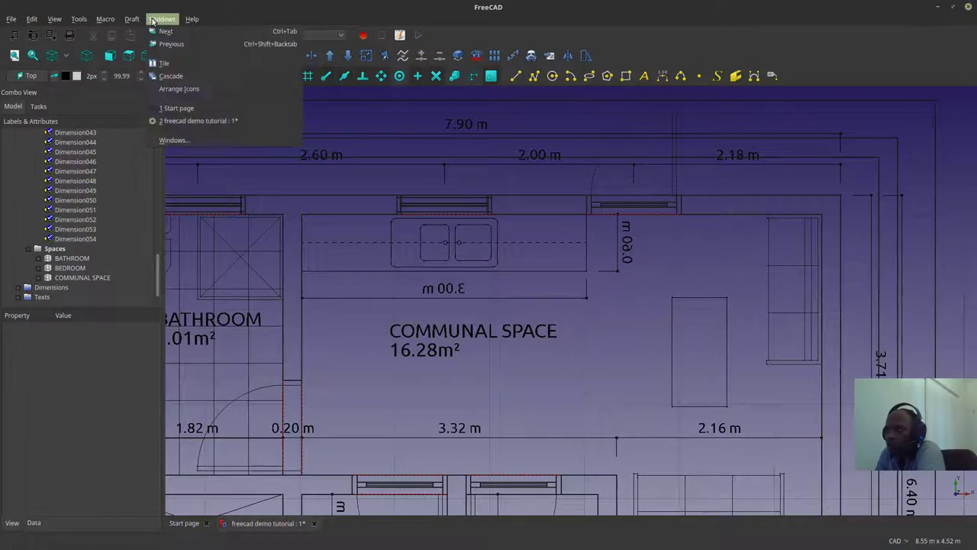
pyautogui.moveTo(131, 21)
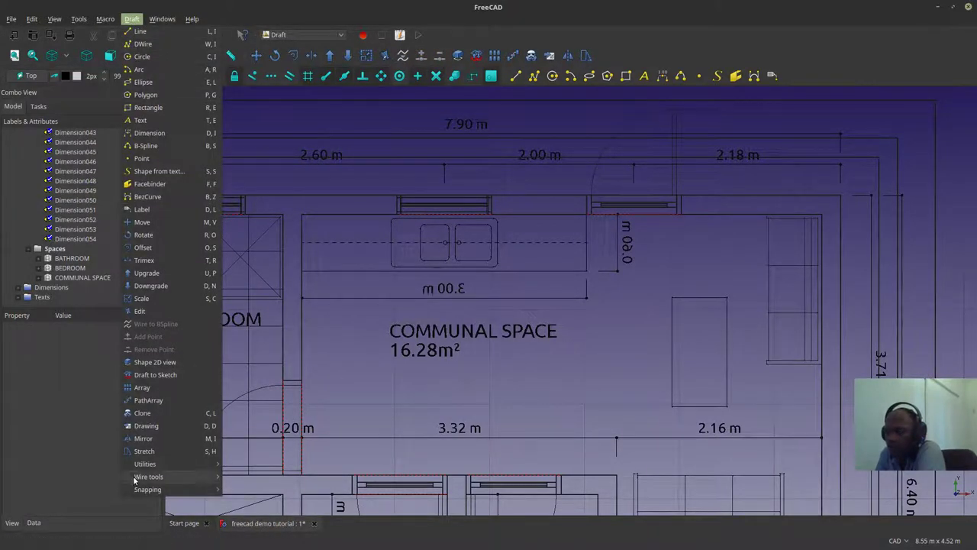
pyautogui.moveTo(145, 462)
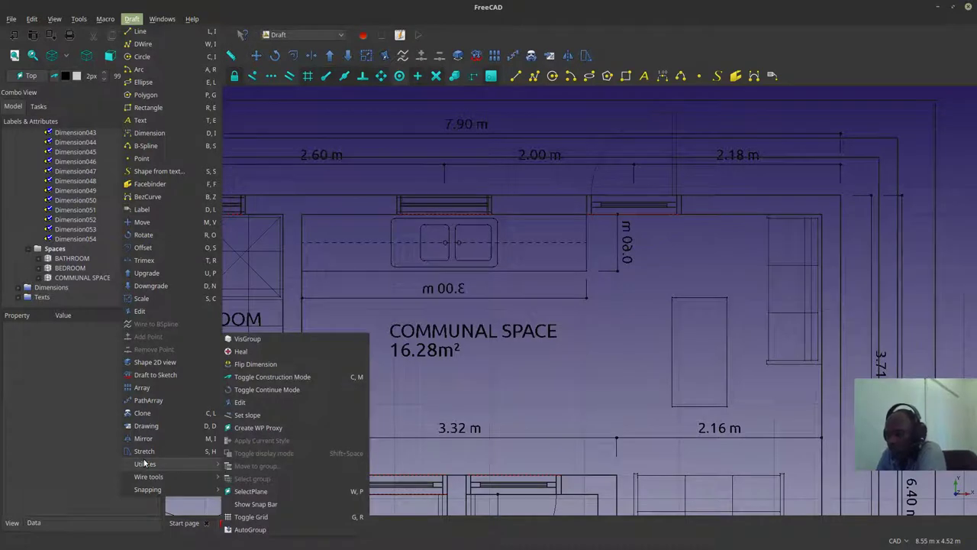
pyautogui.click(255, 365)
pyautogui.click(434, 298)
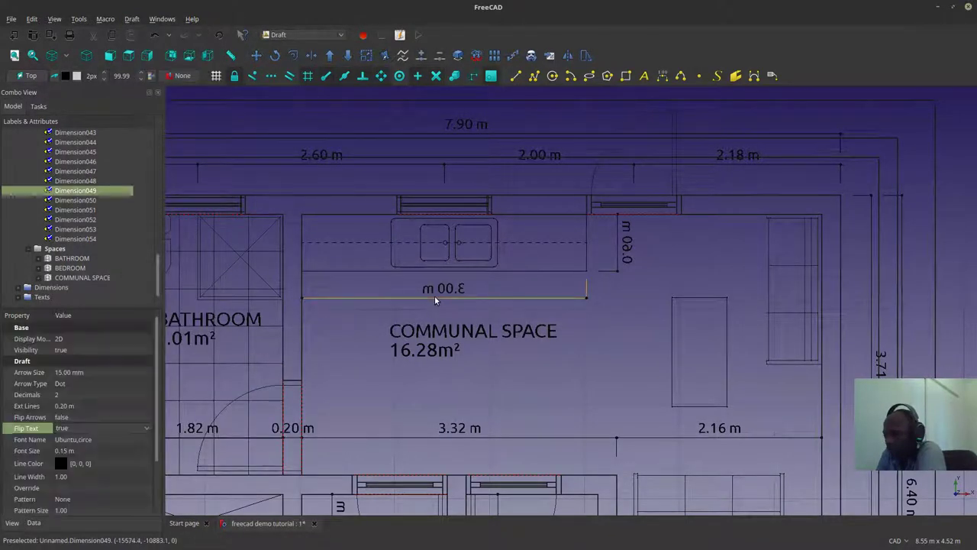
pyautogui.rightClick(434, 297)
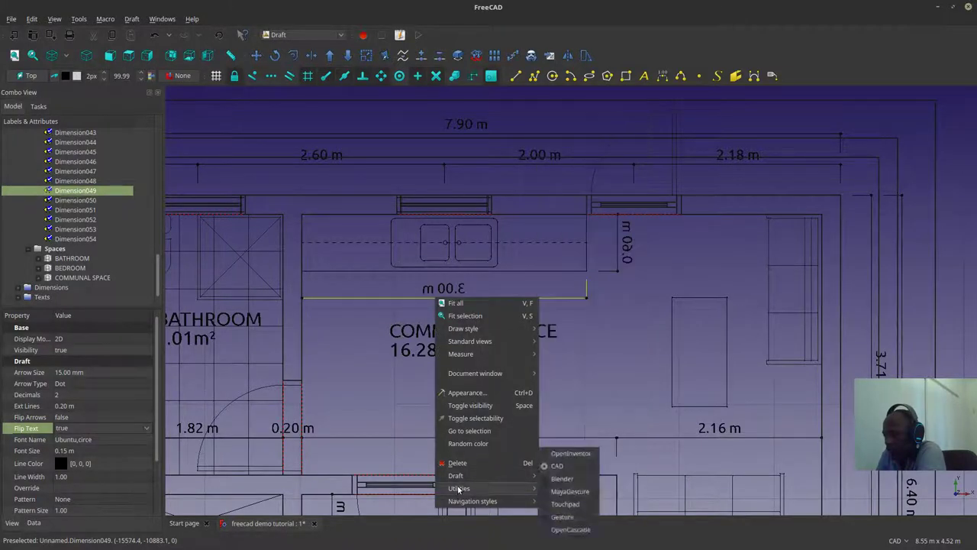
pyautogui.moveTo(459, 489)
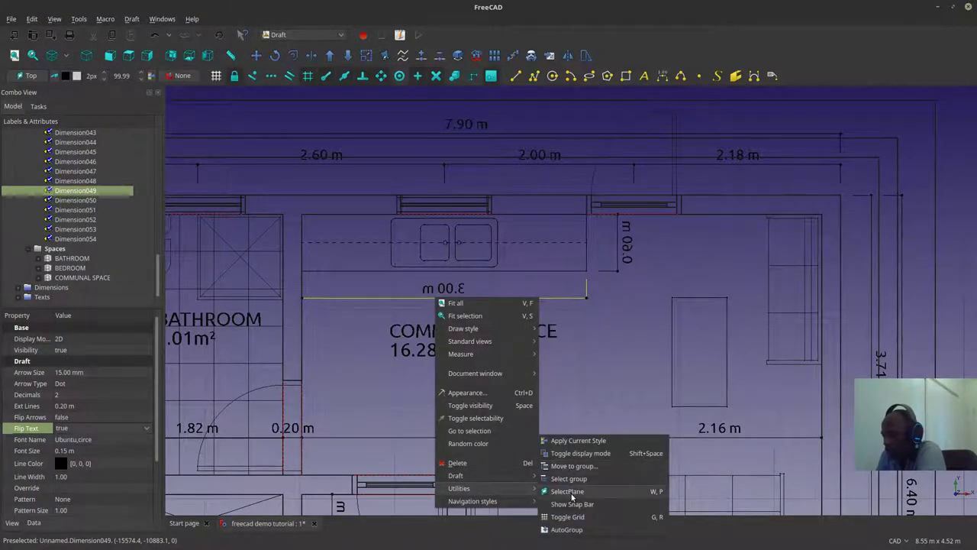
pyautogui.click(327, 329)
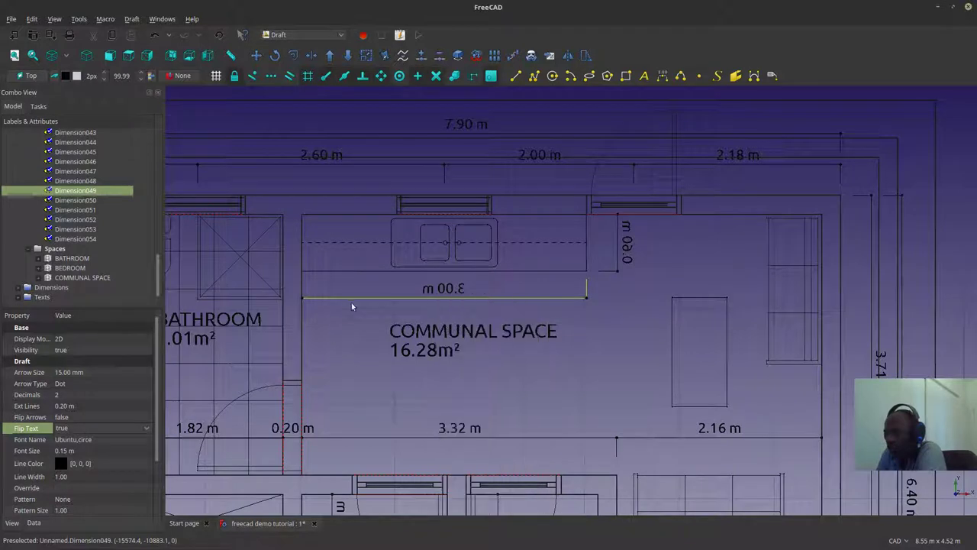
pyautogui.click(131, 19)
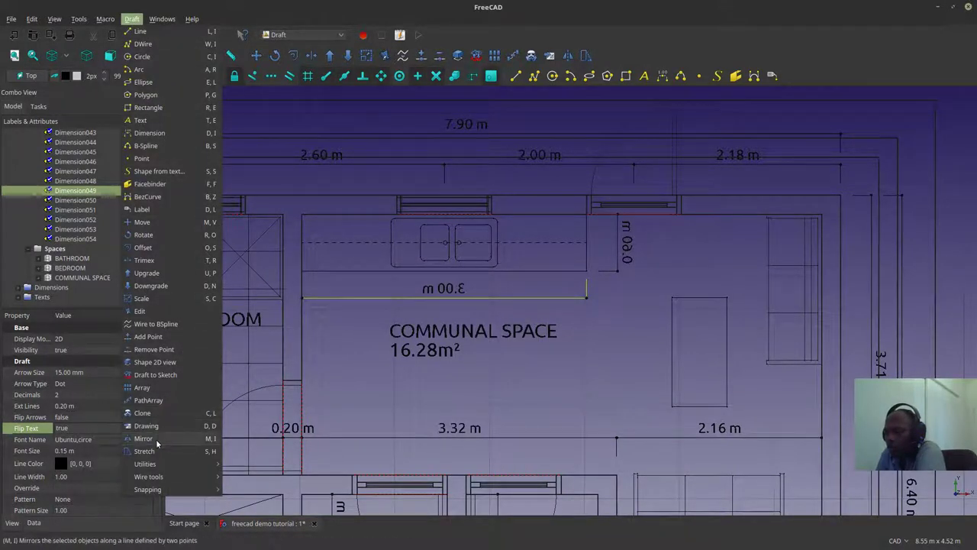
pyautogui.moveTo(152, 465)
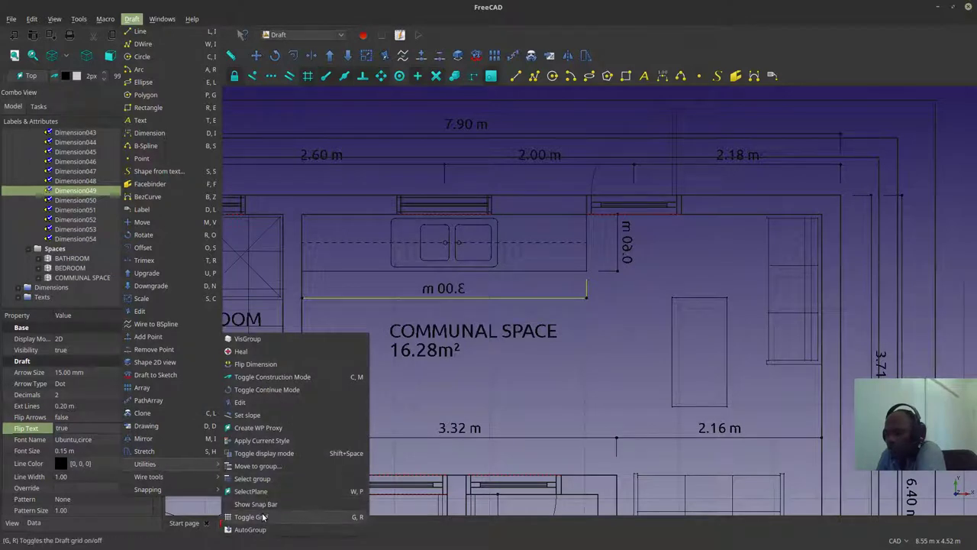
pyautogui.click(256, 364)
pyautogui.click(340, 313)
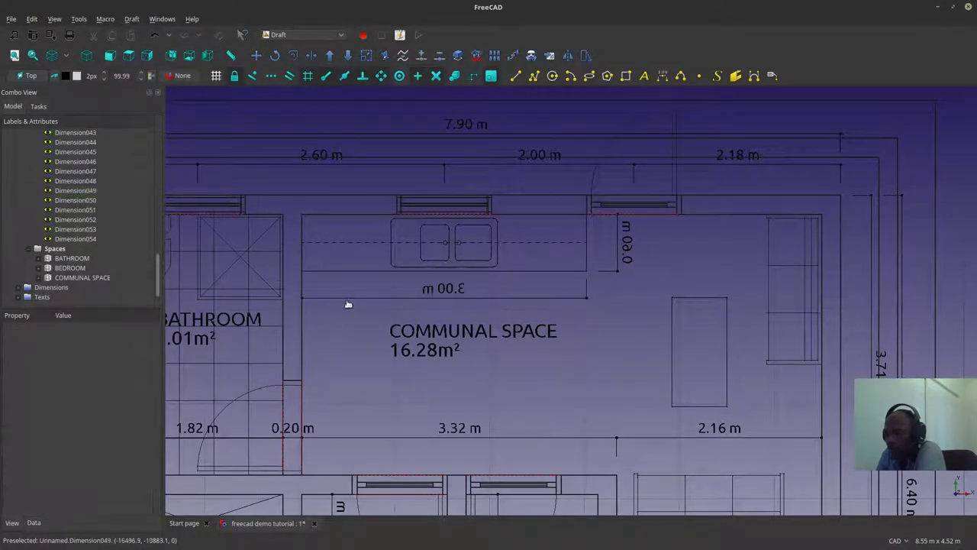
# Step: Try to flip the 0.60 m dimension beside the kitchen counter with the Flip Dimension utility
pyautogui.click(347, 299)
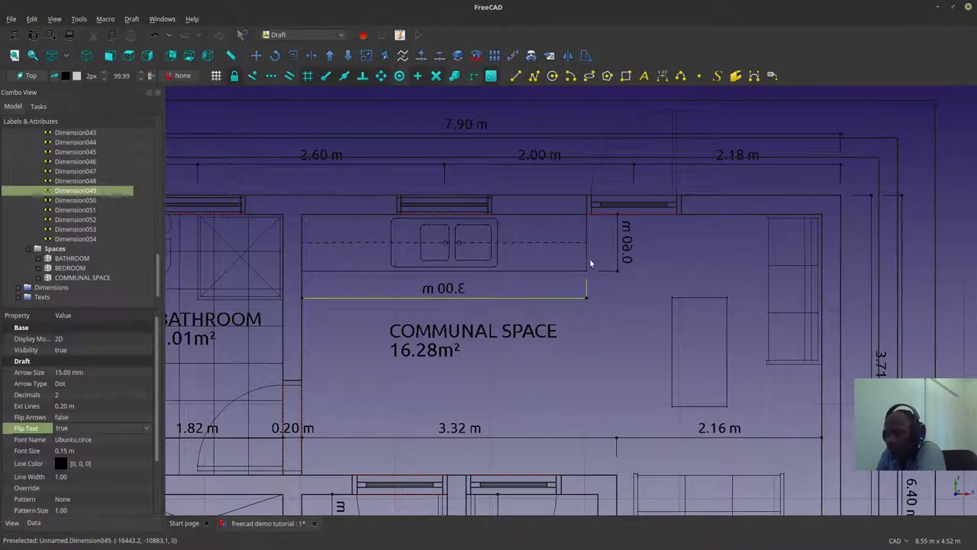
pyautogui.click(615, 244)
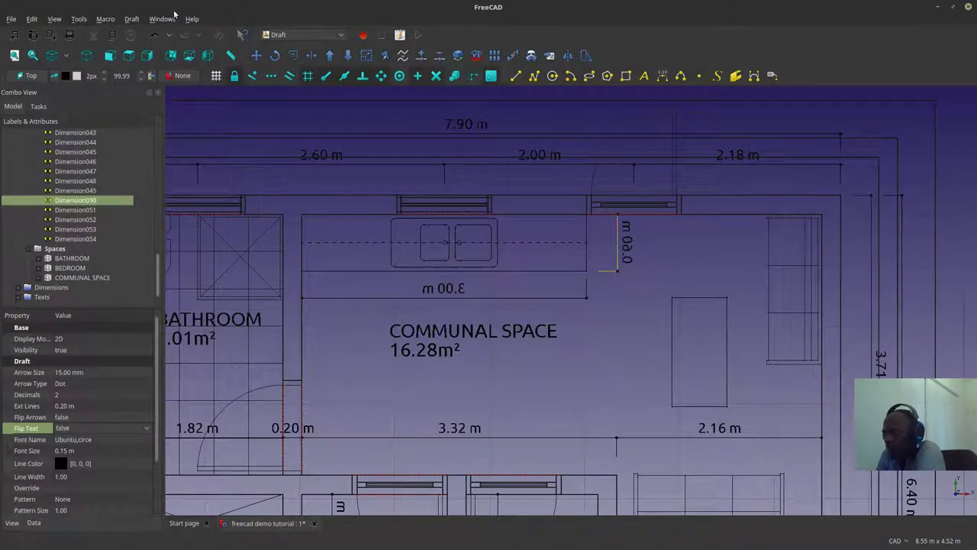
pyautogui.click(106, 18)
pyautogui.click(107, 18)
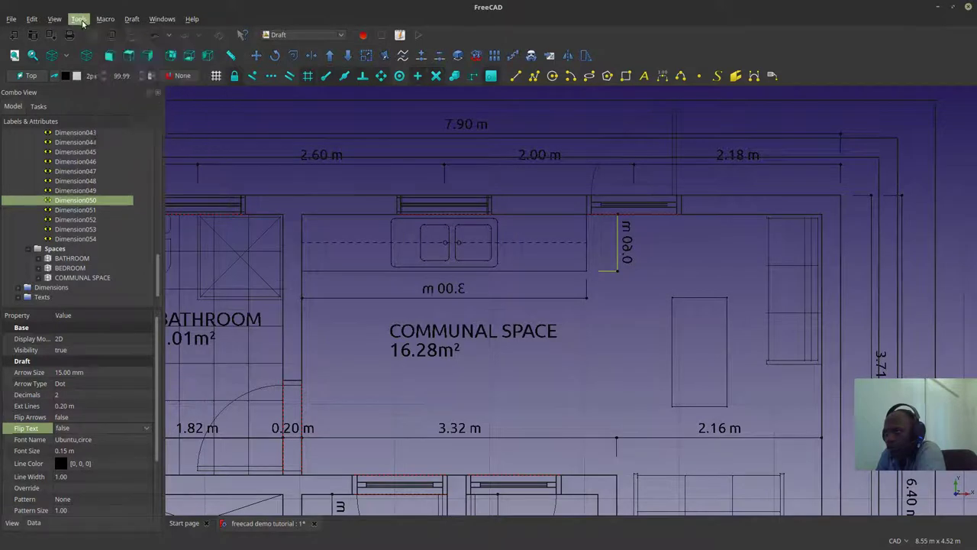
pyautogui.click(106, 19)
pyautogui.moveTo(132, 18)
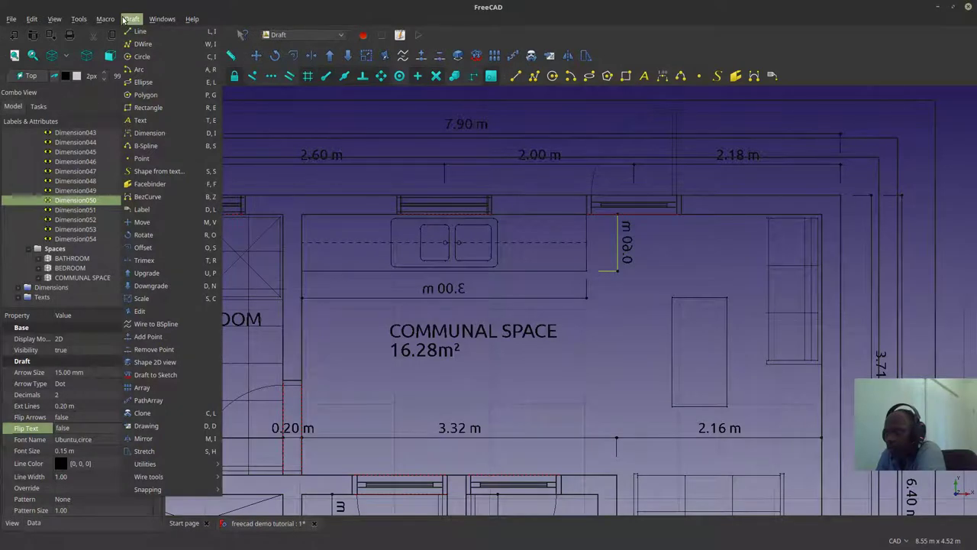
pyautogui.click(126, 18)
pyautogui.click(105, 19)
pyautogui.moveTo(81, 19)
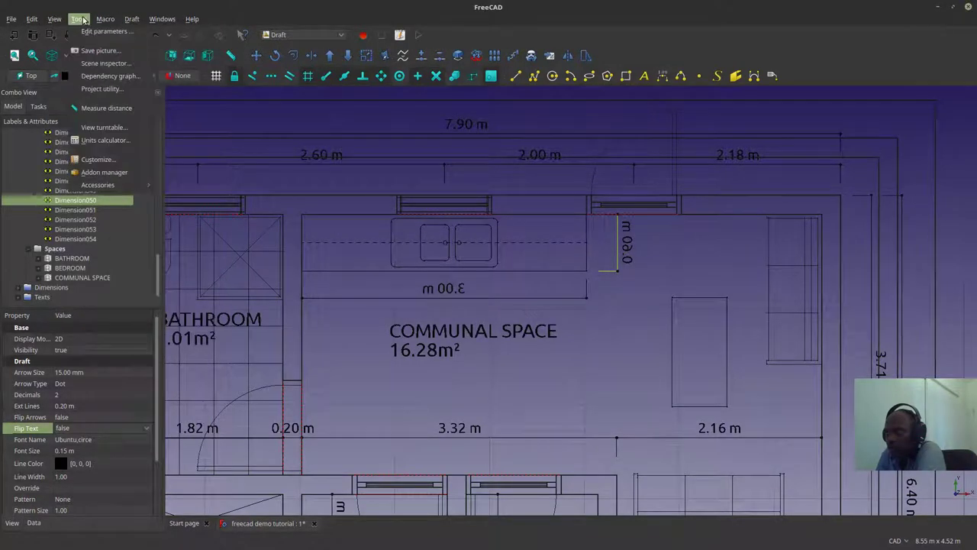
pyautogui.moveTo(131, 19)
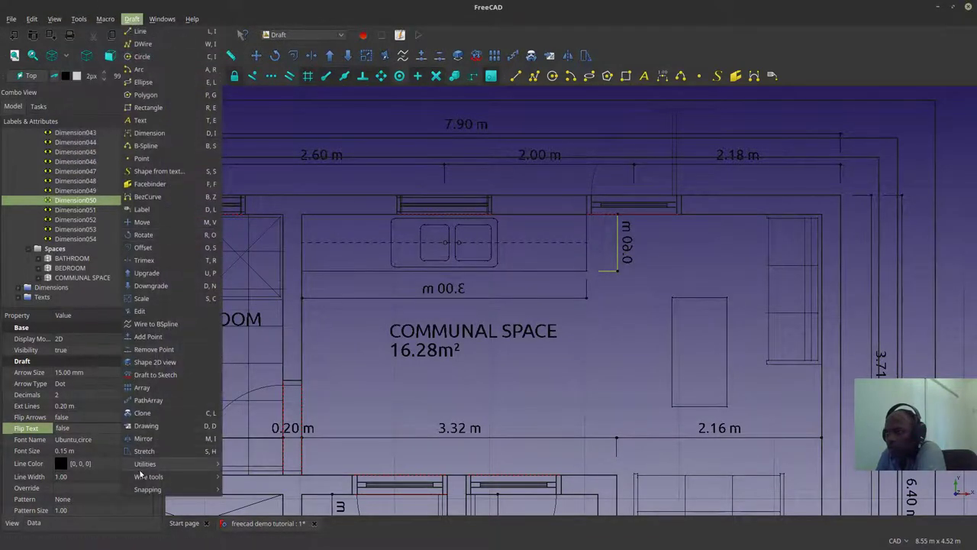
pyautogui.moveTo(147, 463)
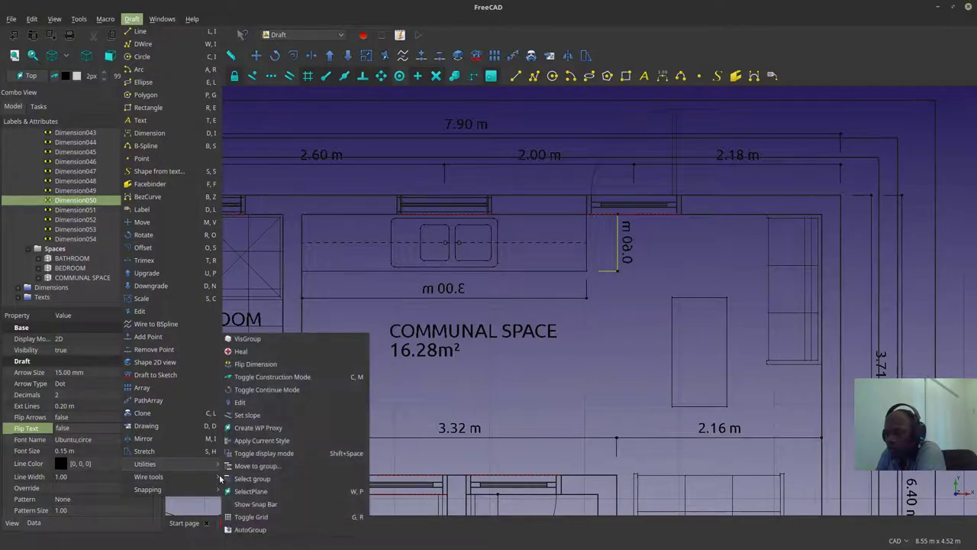
pyautogui.click(260, 364)
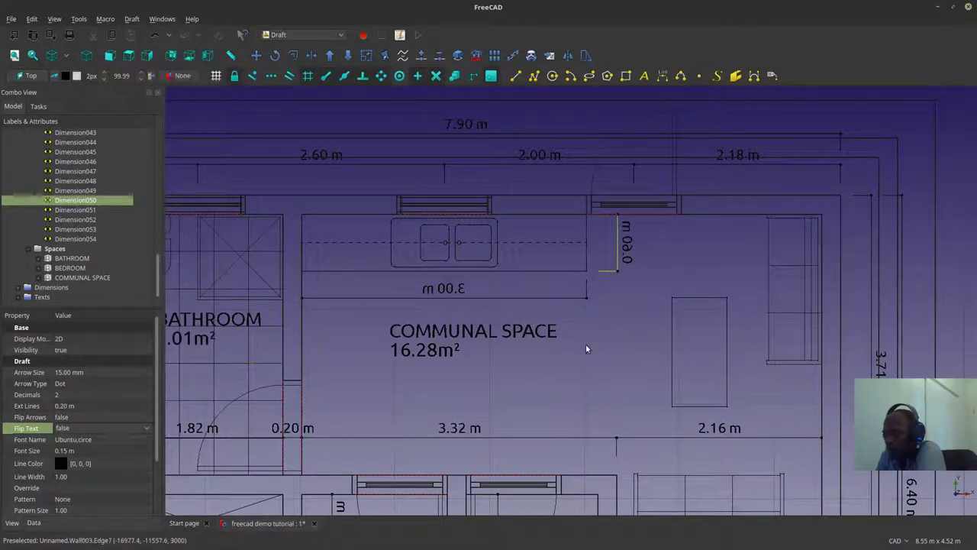
# Step: Set Flip Text to true for the 0.60 m dimension beside the kitchen counter
pyautogui.click(33, 523)
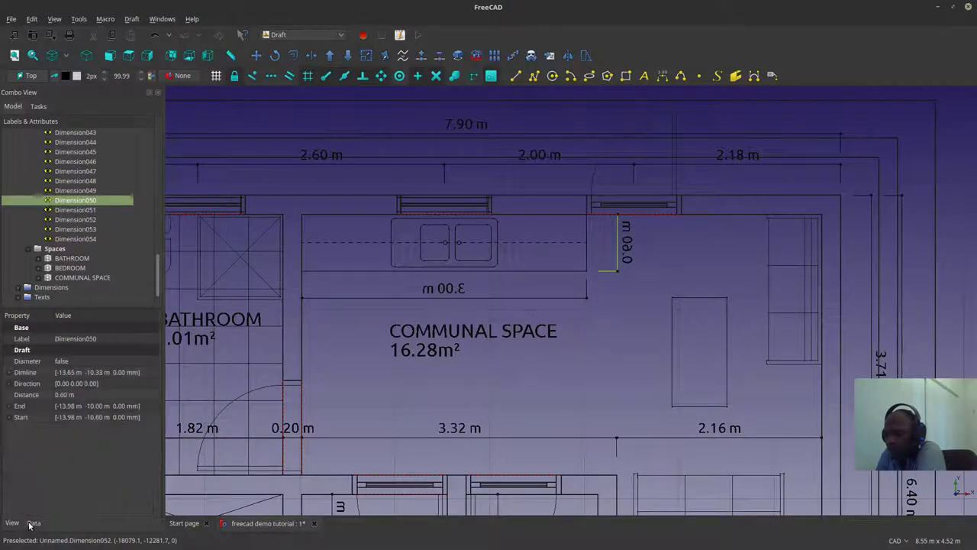
pyautogui.click(11, 524)
pyautogui.scroll(-2, 32, 507)
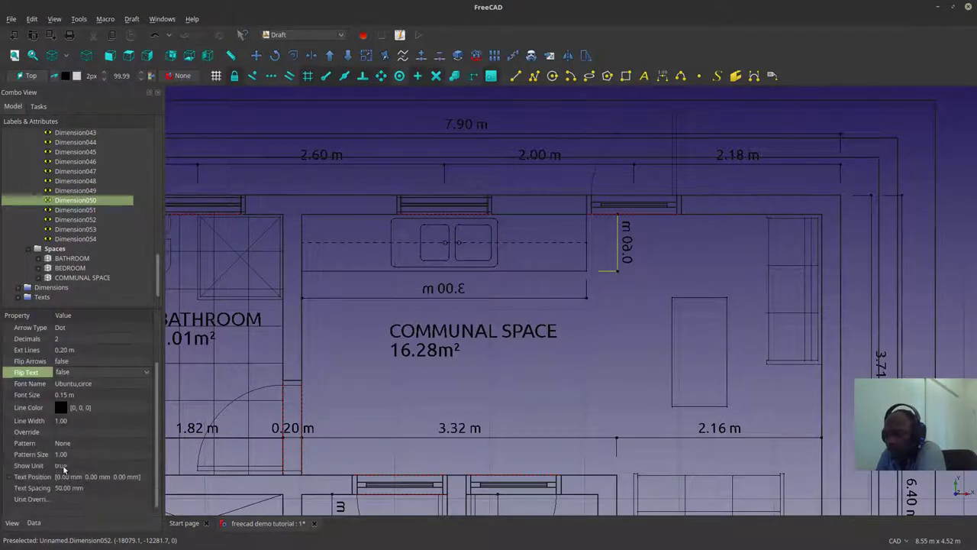
pyautogui.click(83, 372)
pyautogui.click(81, 382)
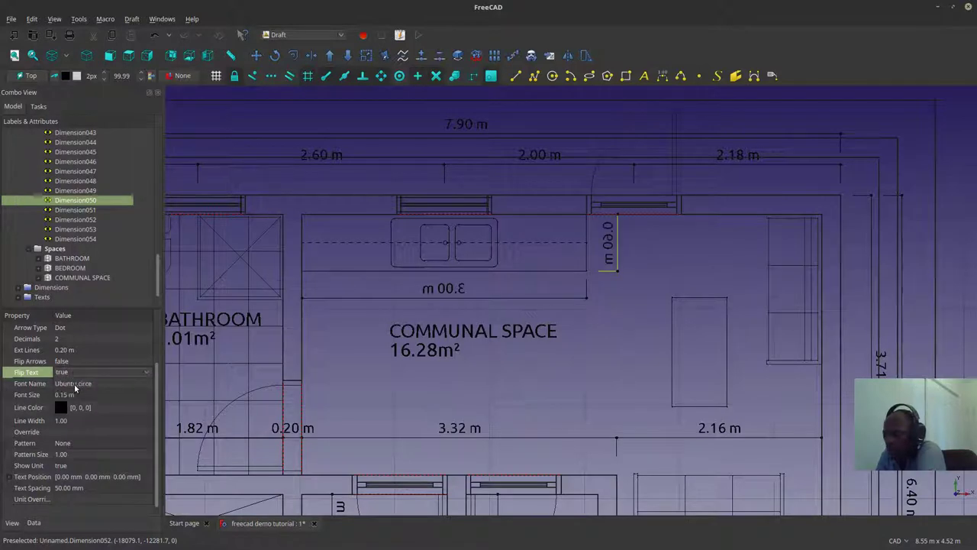
pyautogui.click(618, 298)
# Step: Try Flip Dimension again on the 0.60 m counter depth dimension, with its text already flipped
pyautogui.scroll(5, 603, 252)
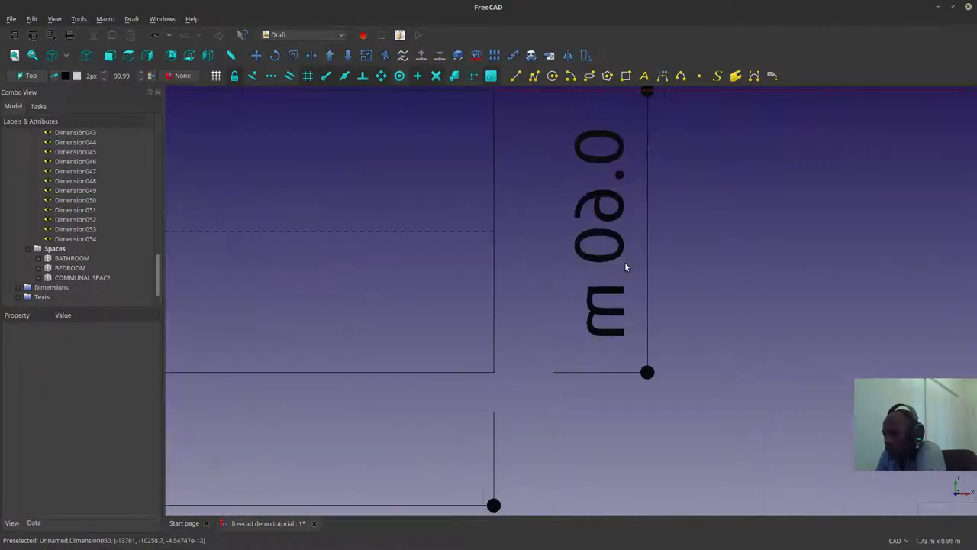
pyautogui.scroll(-2, 626, 267)
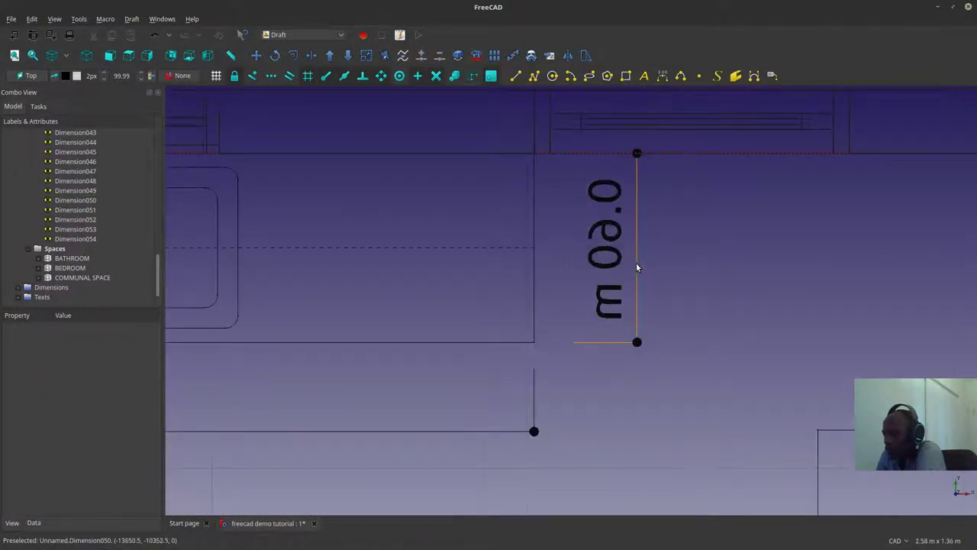
pyautogui.click(637, 266)
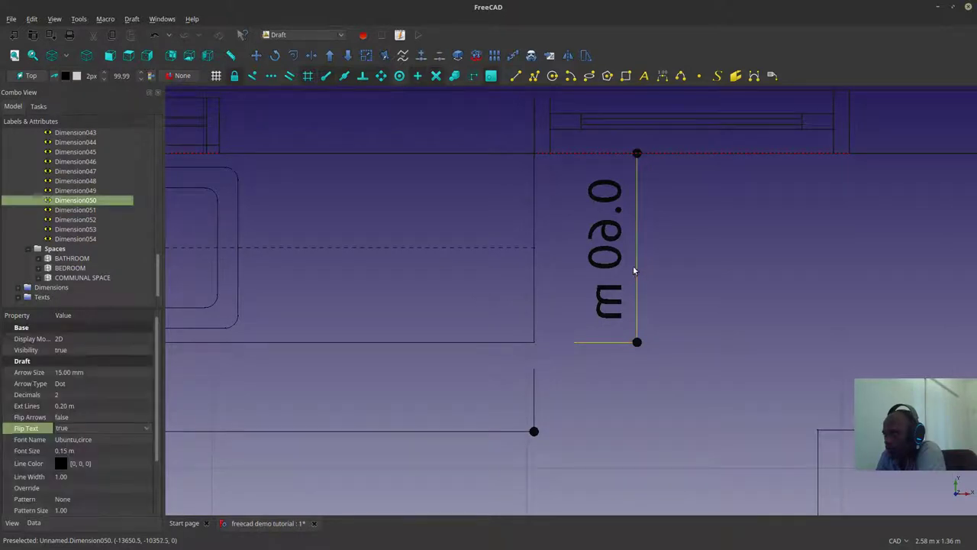
pyautogui.click(55, 19)
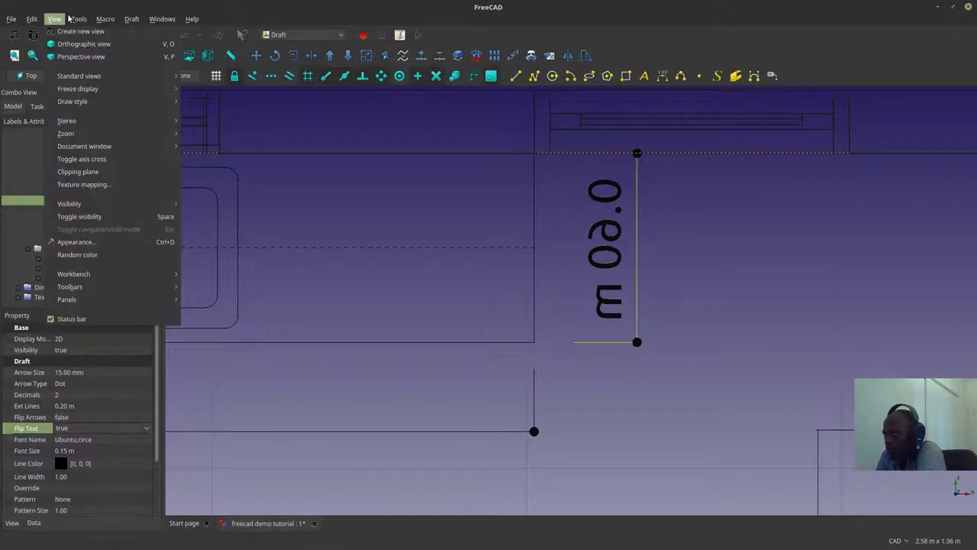
pyautogui.moveTo(132, 19)
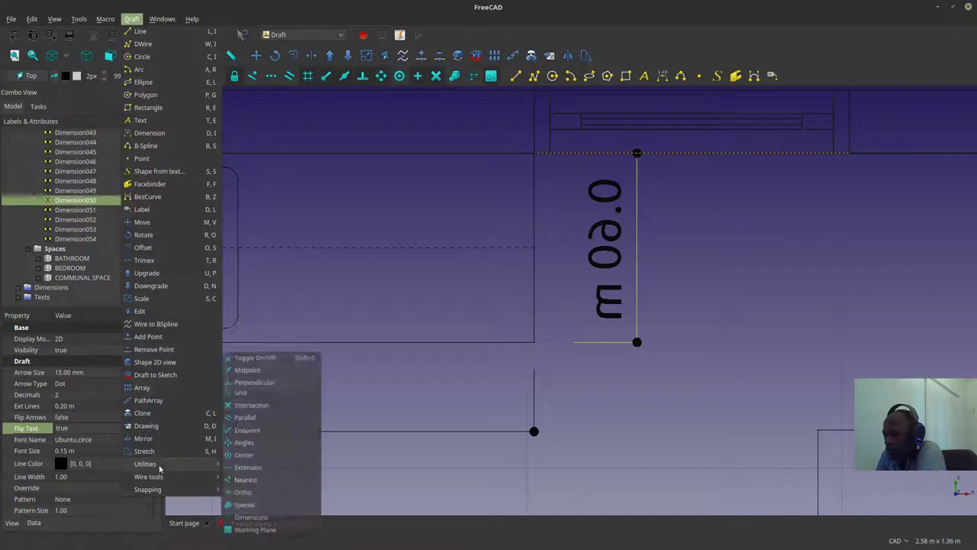
pyautogui.moveTo(160, 463)
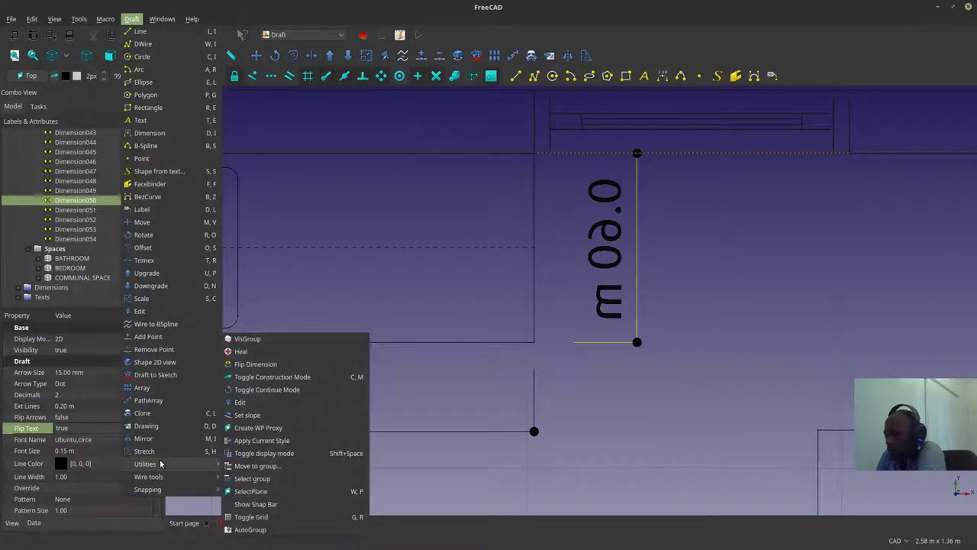
pyautogui.click(256, 364)
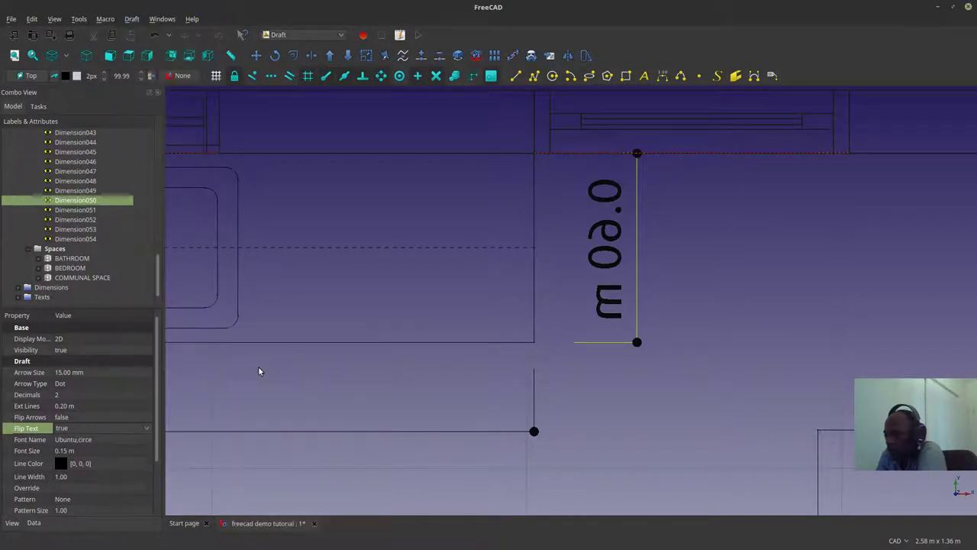
# Step: Examine the orientation of the dimension texts across the whole floor plan
pyautogui.scroll(-3, 517, 233)
pyautogui.click(615, 283)
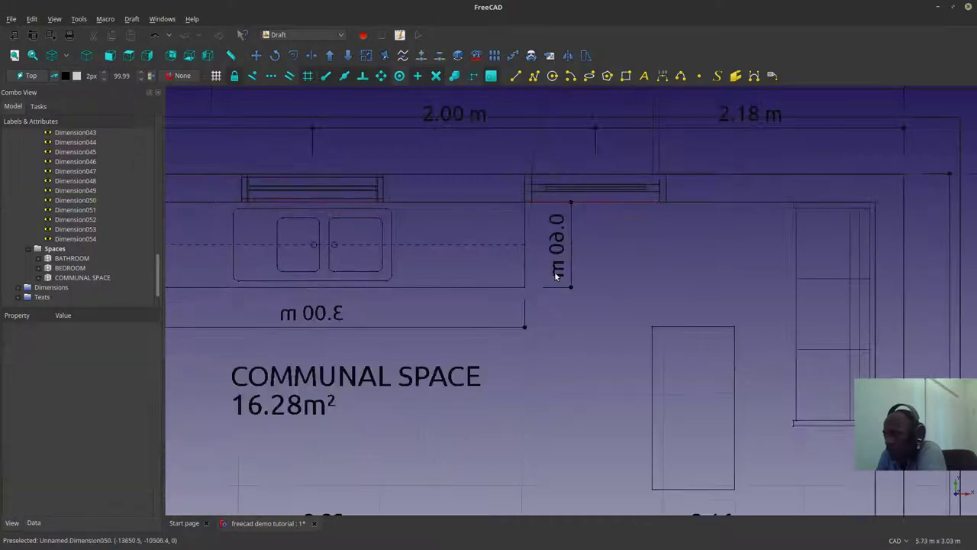
pyautogui.scroll(-4, 490, 300)
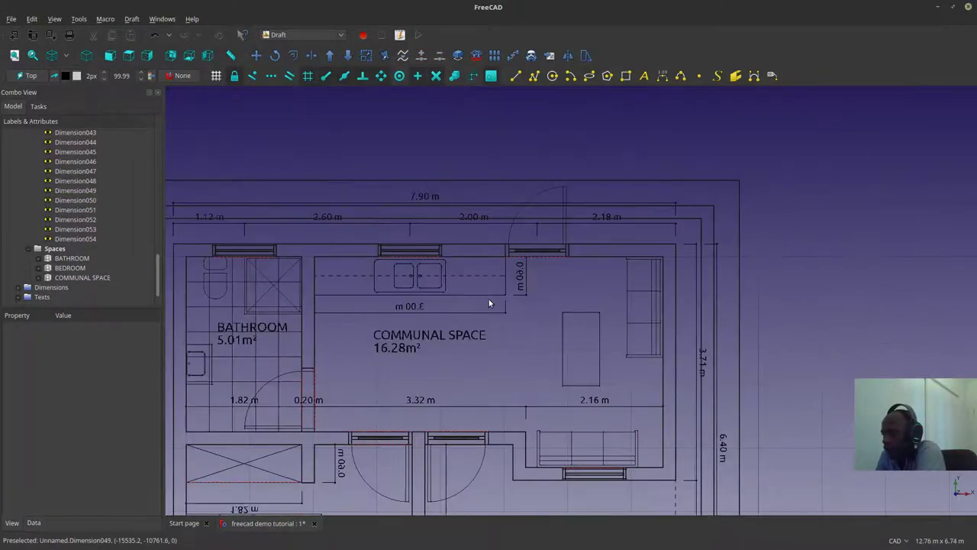
pyautogui.moveTo(341, 315); pyautogui.dragTo(374, 277, button='middle')
pyautogui.scroll(-3, 374, 282)
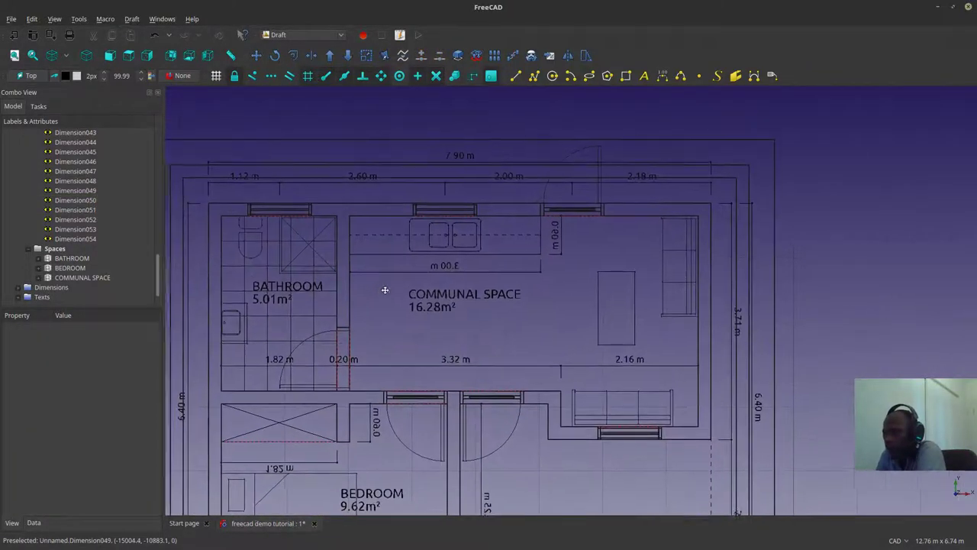
pyautogui.scroll(2, 415, 294)
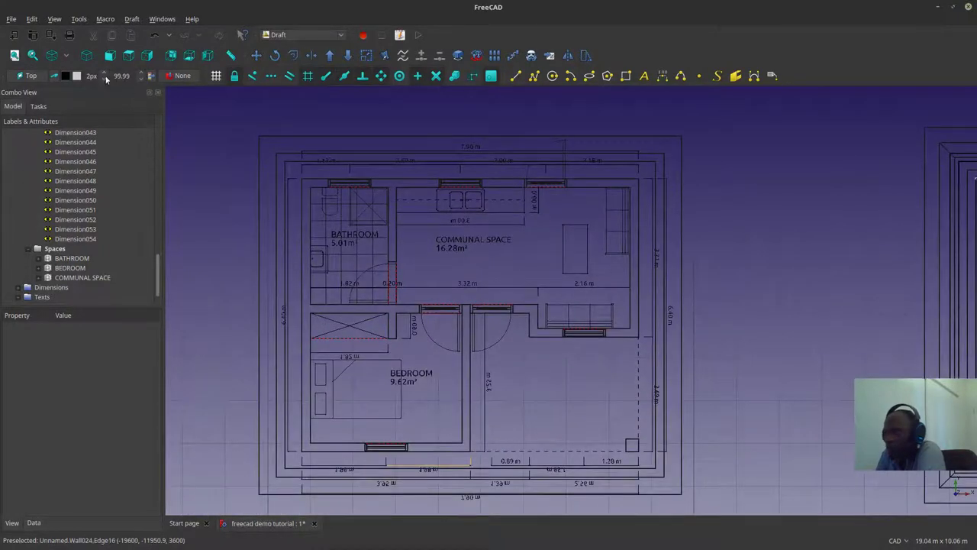
pyautogui.scroll(-6, 384, 264)
pyautogui.moveTo(389, 309); pyautogui.dragTo(379, 216, button='middle')
pyautogui.scroll(3, 379, 216)
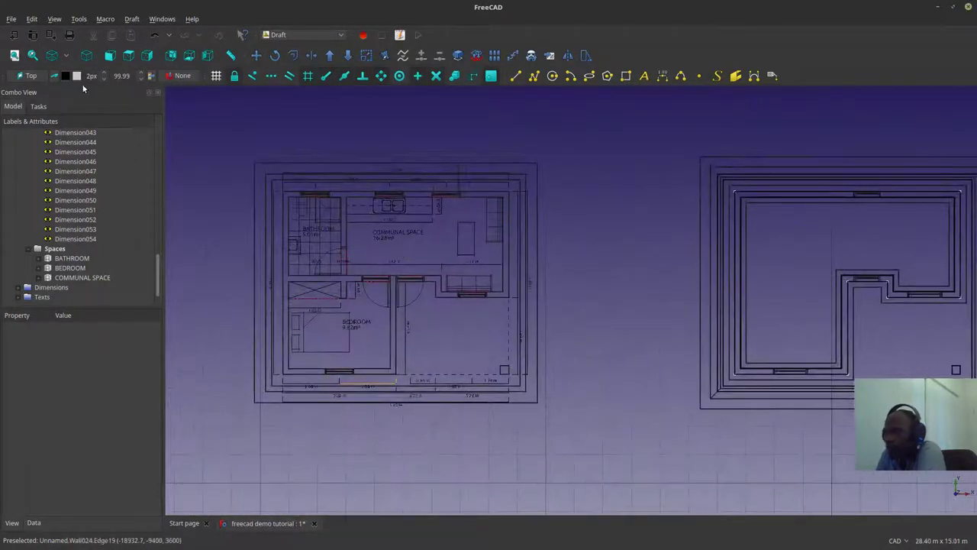
# Step: Set the model view's draw style to No shading
pyautogui.click(67, 55)
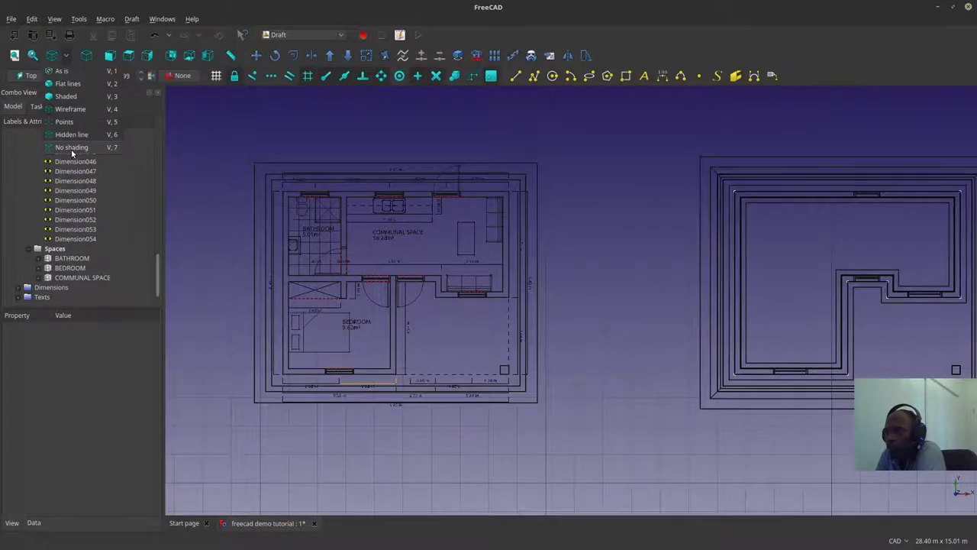
pyautogui.click(72, 148)
pyautogui.click(440, 283)
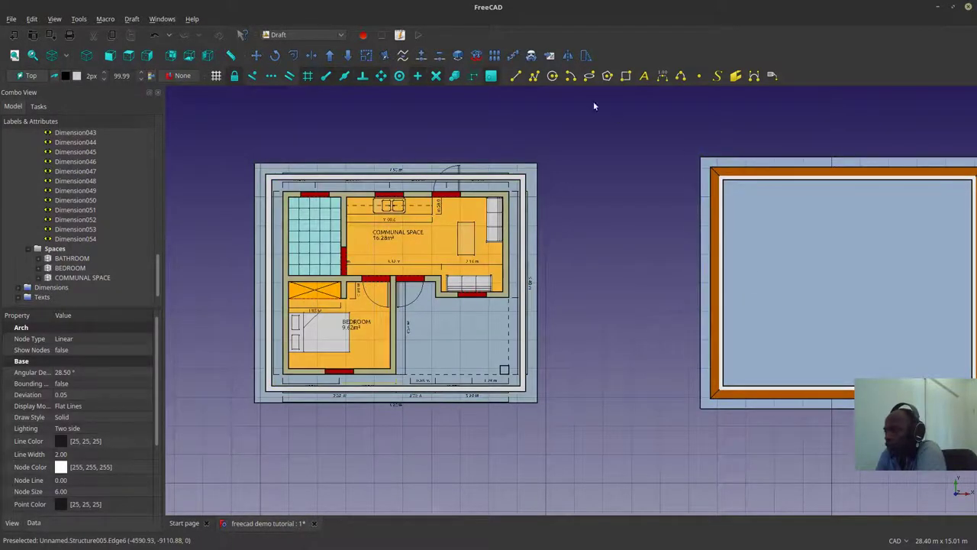
# Step: Switch to the TechDraw workbench and insert a drawing page from the A3_LandscapeTD.svg template
pyautogui.scroll(4, 480, 273)
pyautogui.scroll(-4, 627, 231)
pyautogui.moveTo(680, 168); pyautogui.dragTo(680, 175, button='middle')
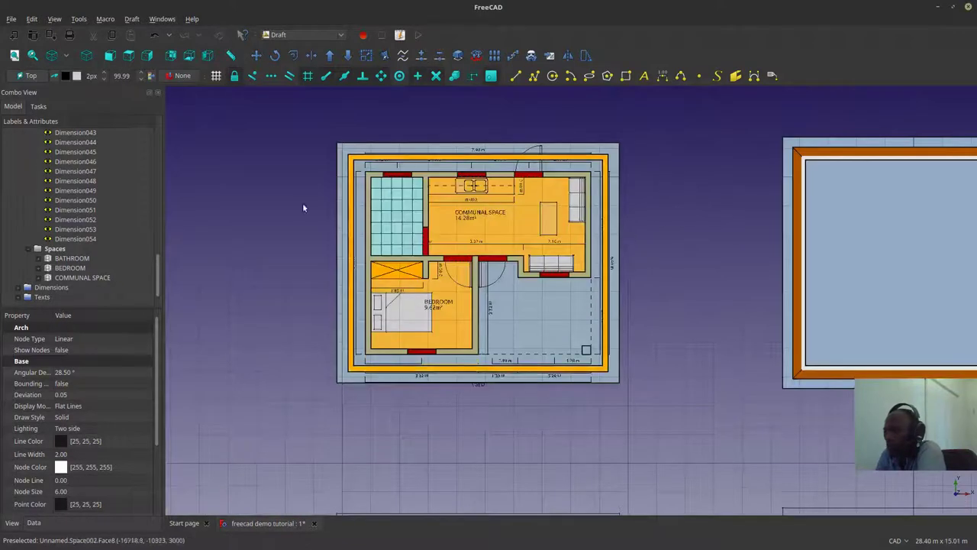
pyautogui.scroll(3, 50, 253)
pyautogui.scroll(-5, 325, 303)
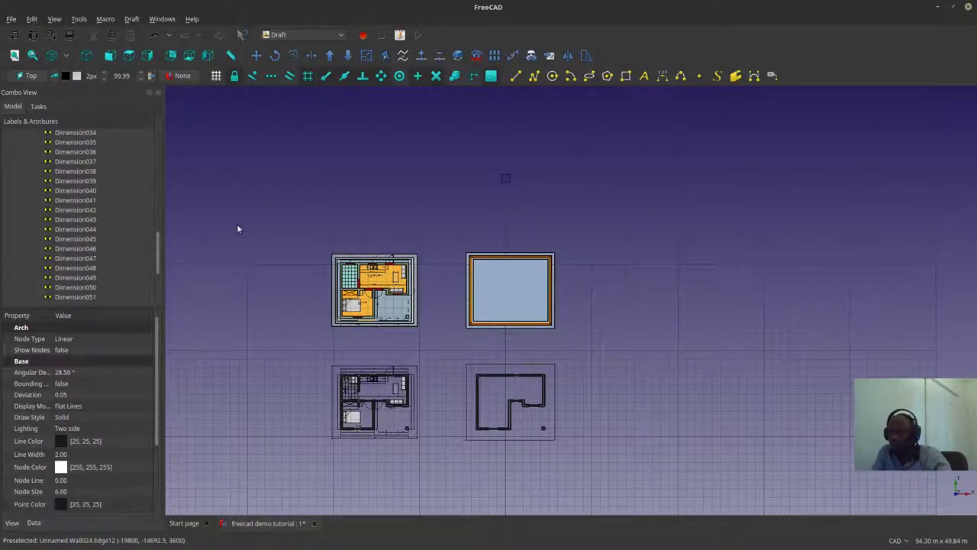
pyautogui.scroll(2, 381, 301)
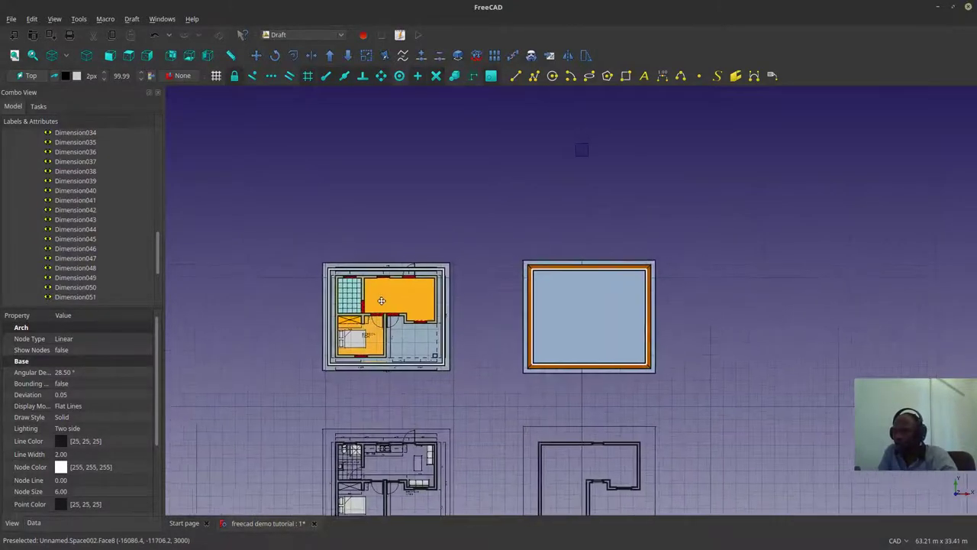
pyautogui.moveTo(382, 300); pyautogui.dragTo(383, 273, button='middle')
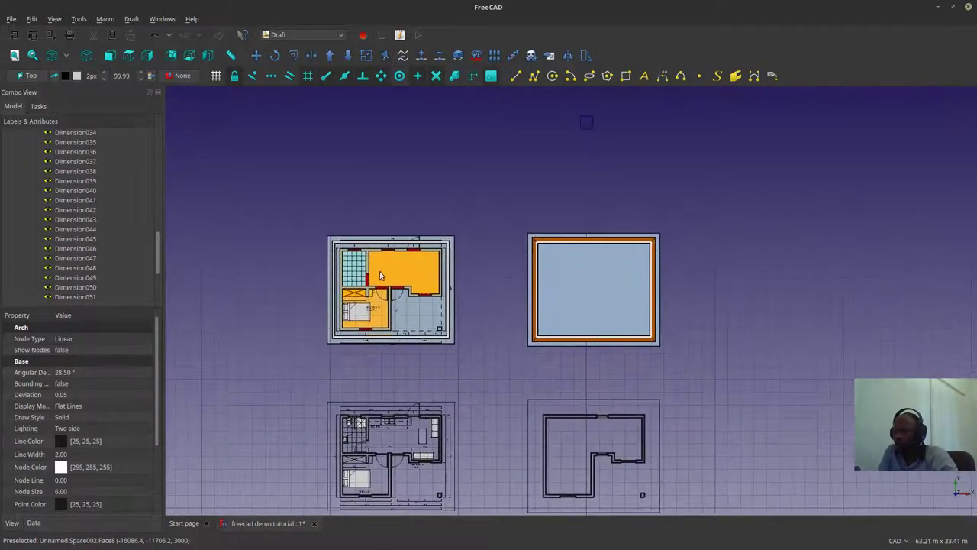
pyautogui.click(299, 34)
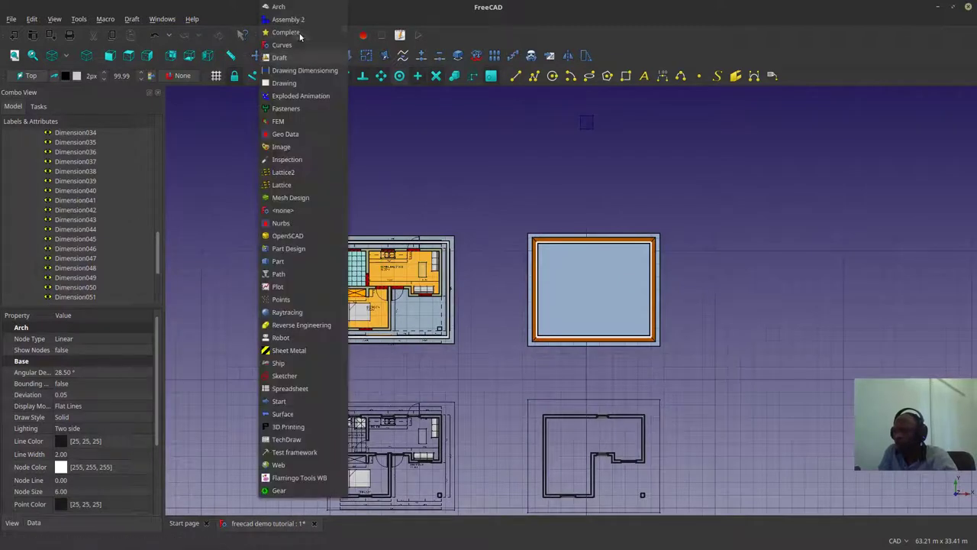
pyautogui.click(314, 440)
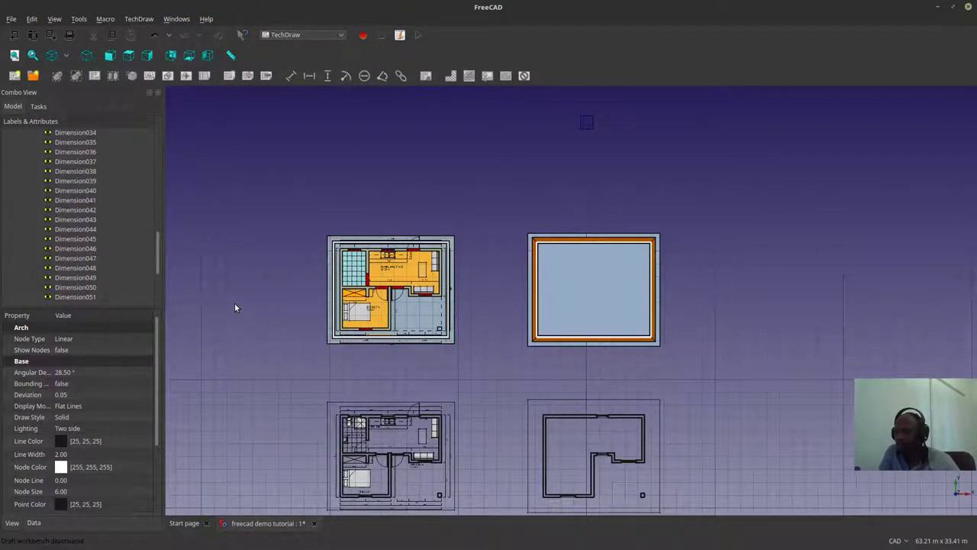
pyautogui.click(33, 77)
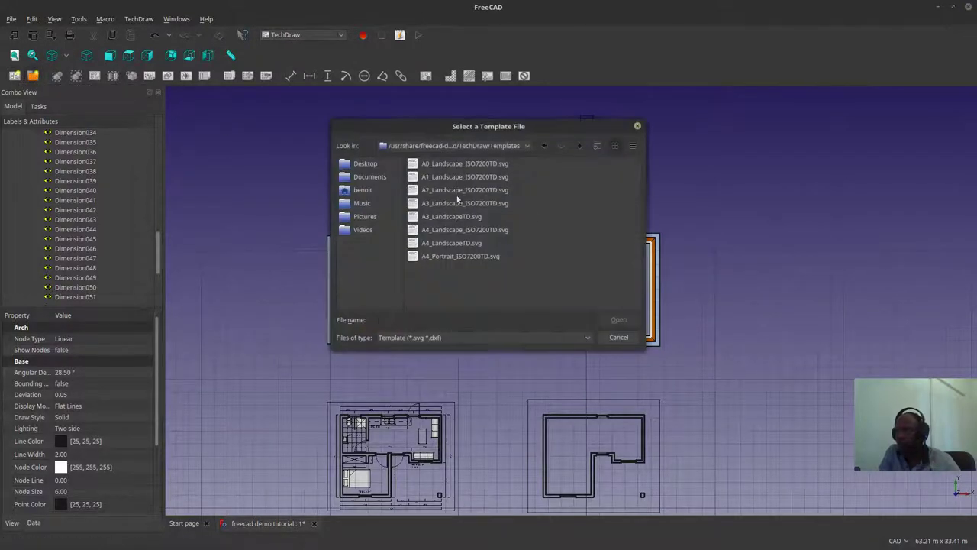
pyautogui.click(469, 217)
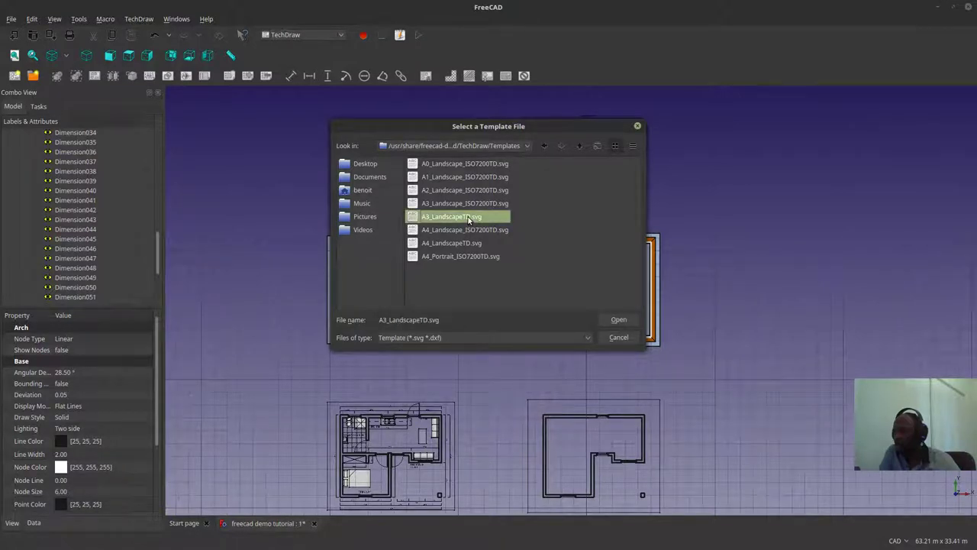
pyautogui.click(631, 324)
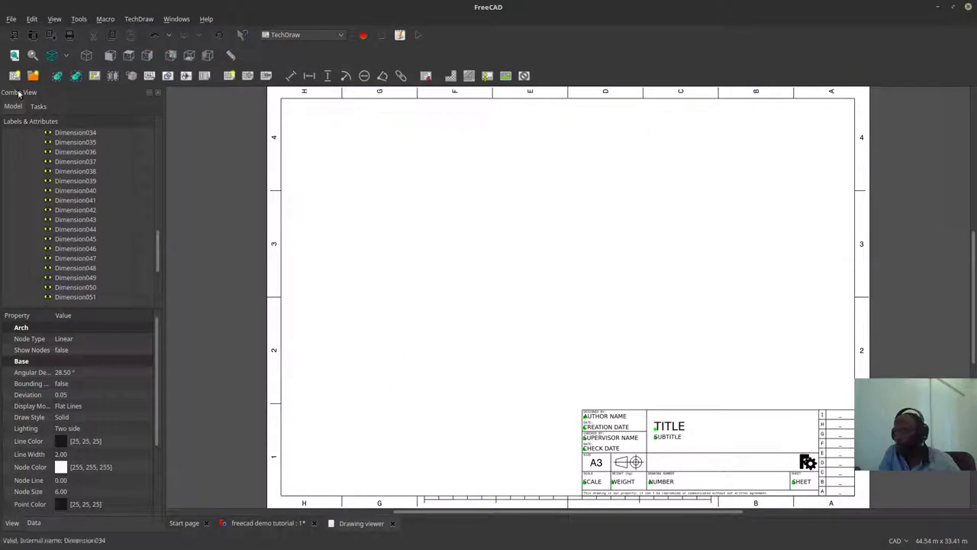
# Step: Insert a second drawing page from the A3_Landscape_ISO7200TD.svg template
pyautogui.click(33, 76)
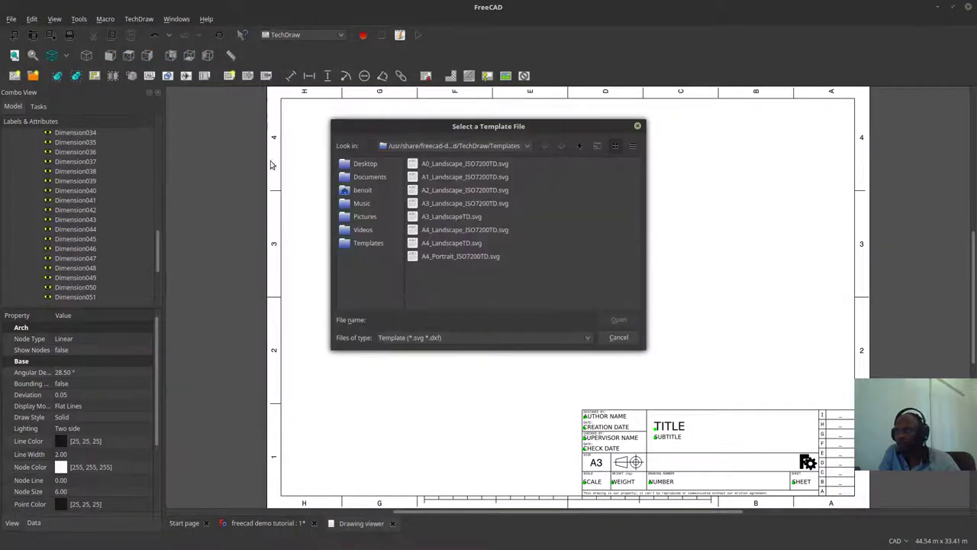
pyautogui.click(451, 205)
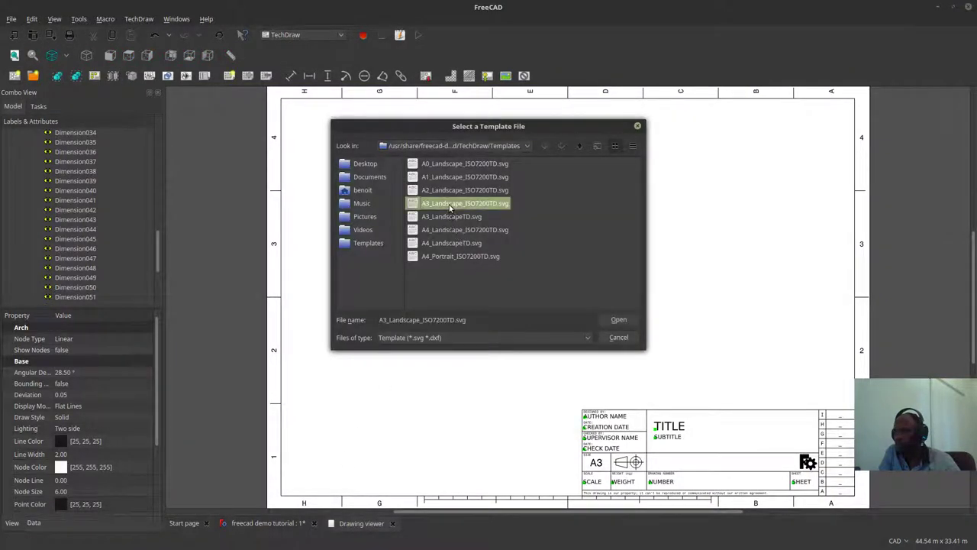
pyautogui.click(624, 324)
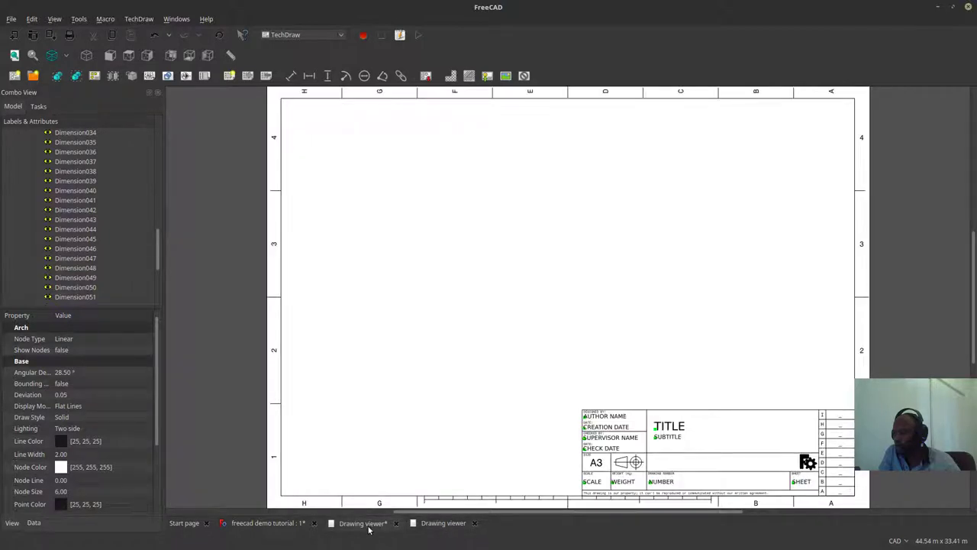
# Step: Close the second drawing page's view and delete Page001 from the model
pyautogui.click(33, 76)
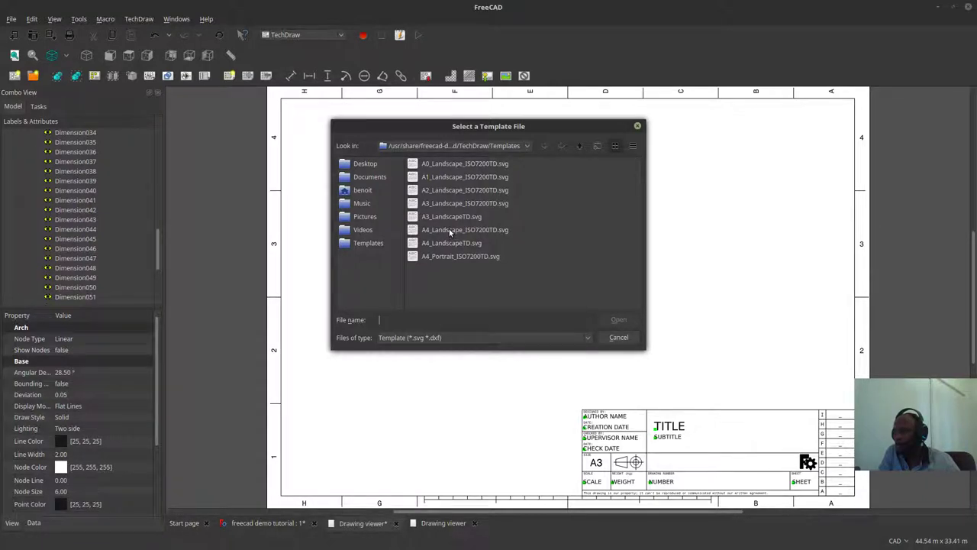
pyautogui.click(618, 337)
pyautogui.click(474, 523)
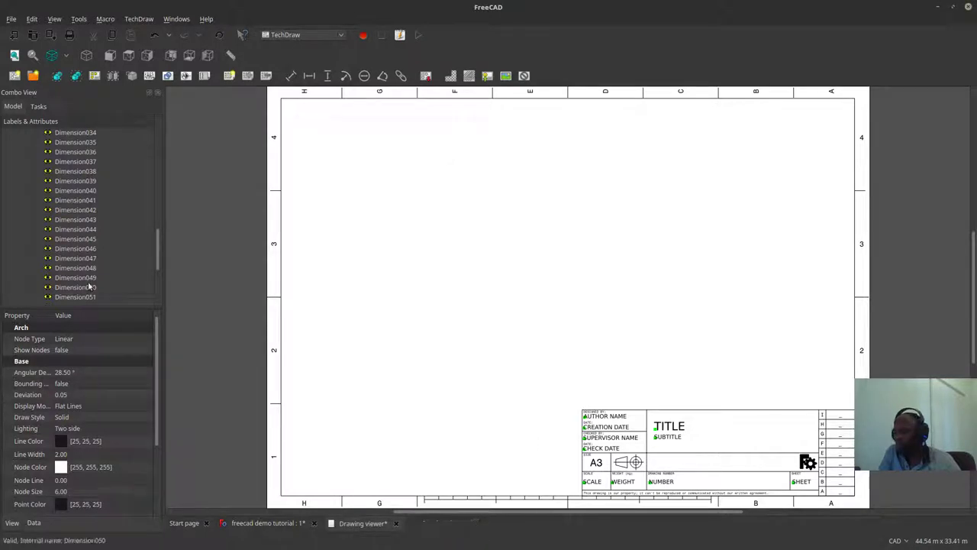
pyautogui.scroll(-4, 78, 291)
pyautogui.click(47, 297)
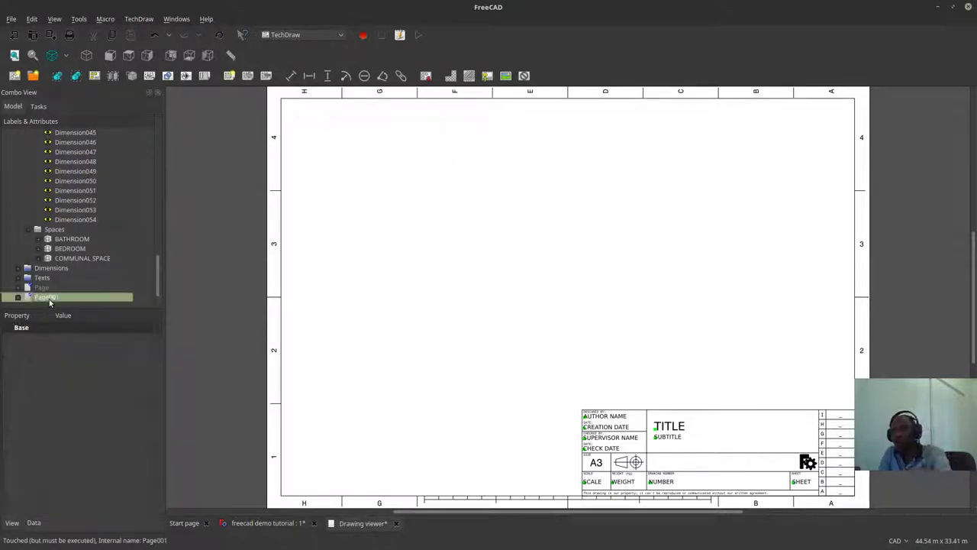
pyautogui.press('Delete')
# Step: Close the remaining drawing page's view and reopen the page
pyautogui.click(41, 297)
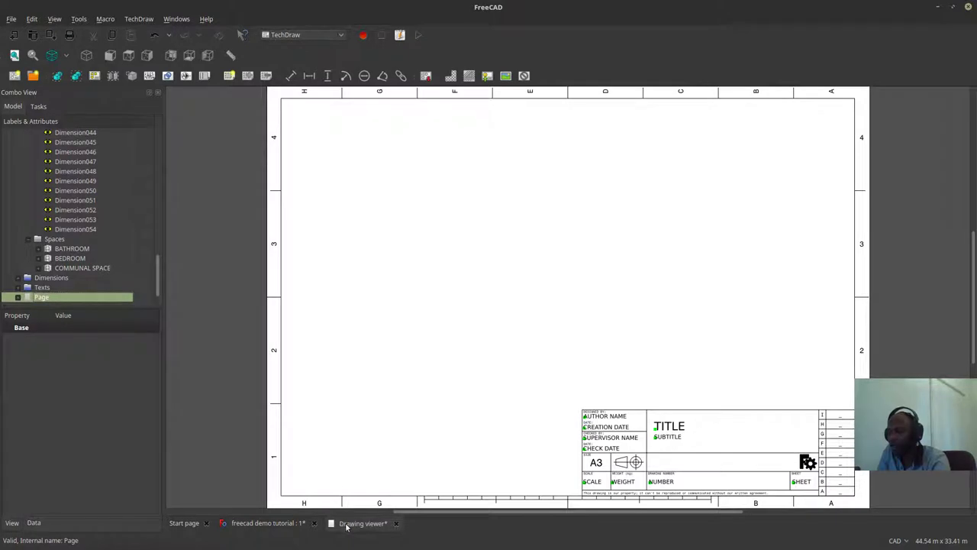
pyautogui.click(395, 523)
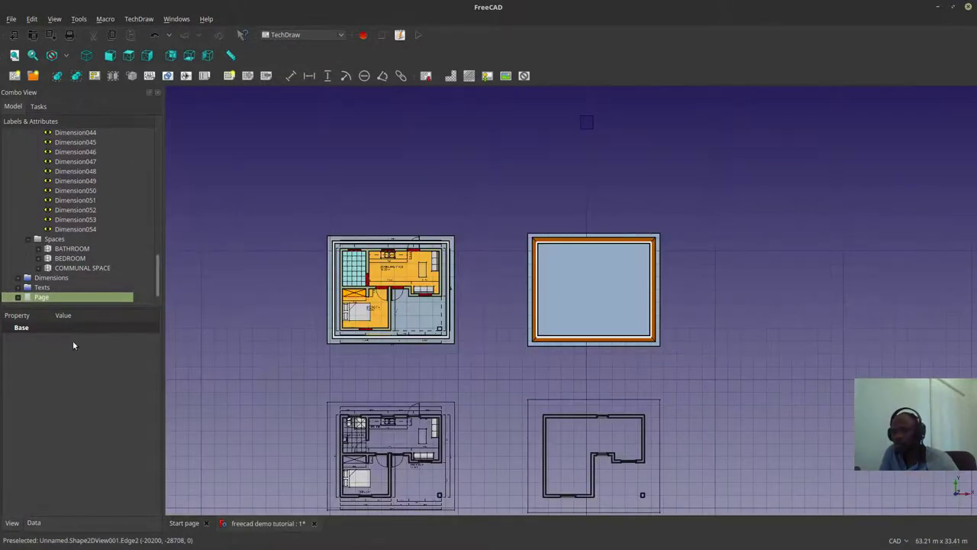
pyautogui.doubleClick(134, 295)
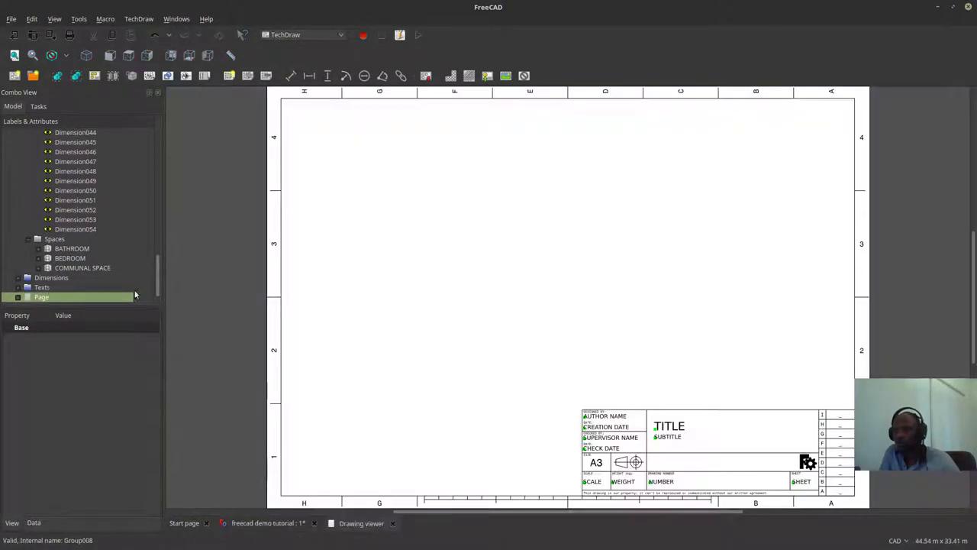
# Step: Return to the model view, collapse the annotations group and make the hidden Section plane visible
pyautogui.click(271, 522)
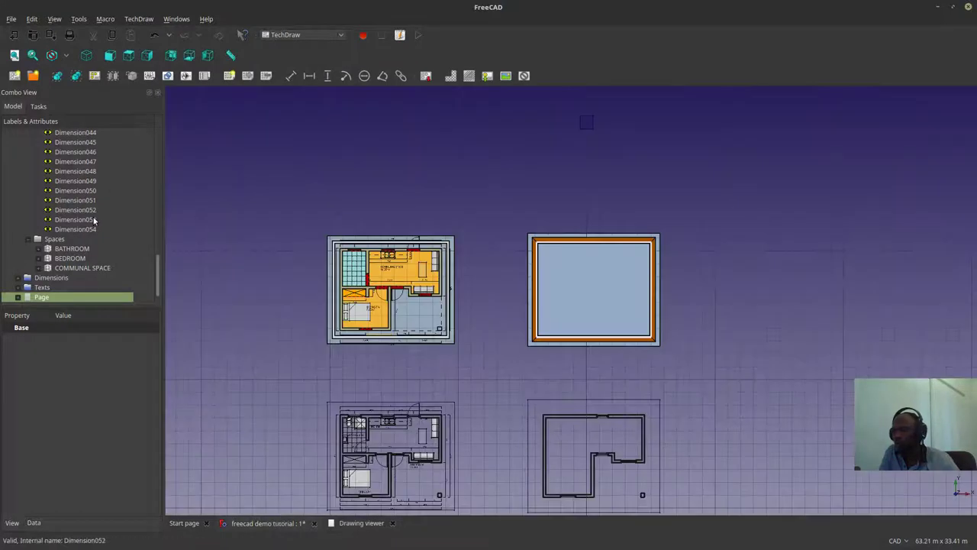
pyautogui.scroll(5, 95, 268)
pyautogui.scroll(8, 95, 268)
pyautogui.click(27, 287)
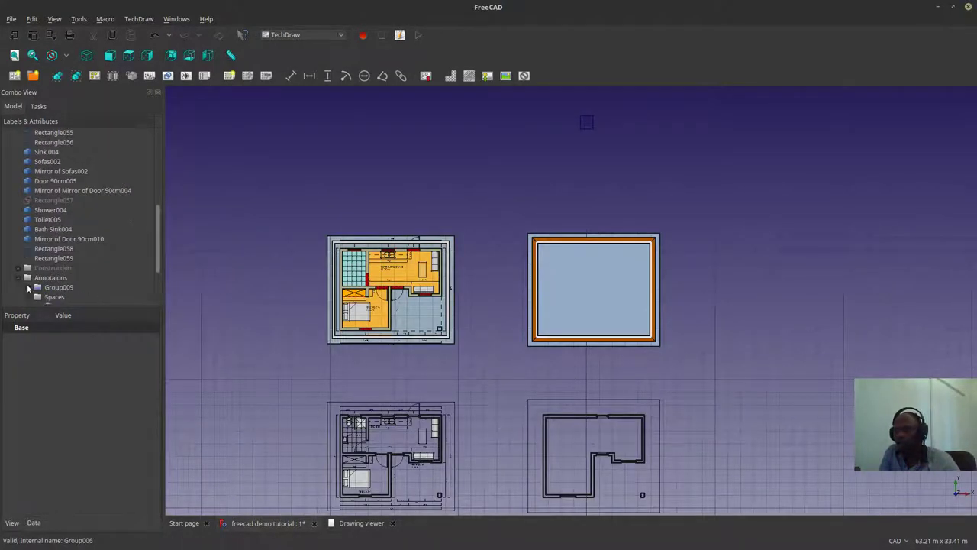
pyautogui.click(18, 278)
pyautogui.scroll(5, 42, 202)
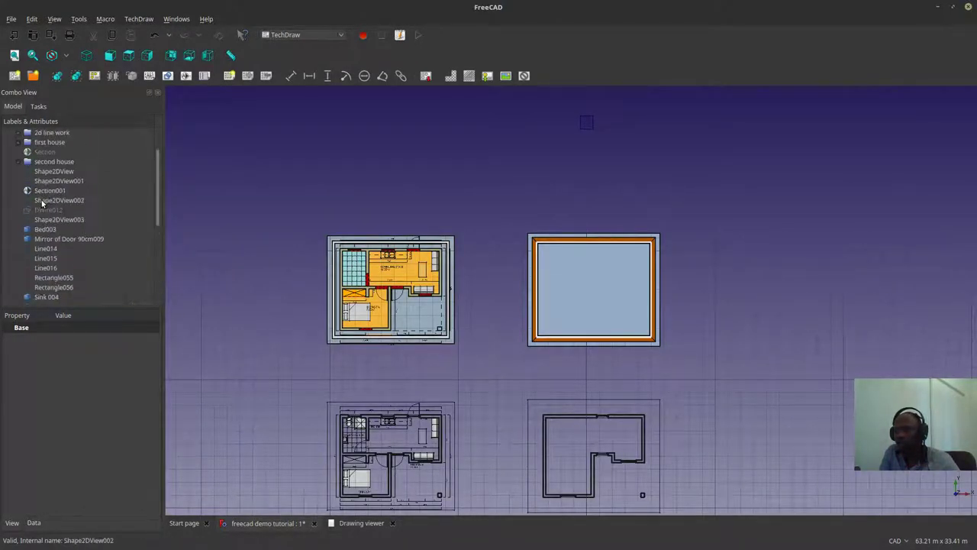
pyautogui.click(43, 181)
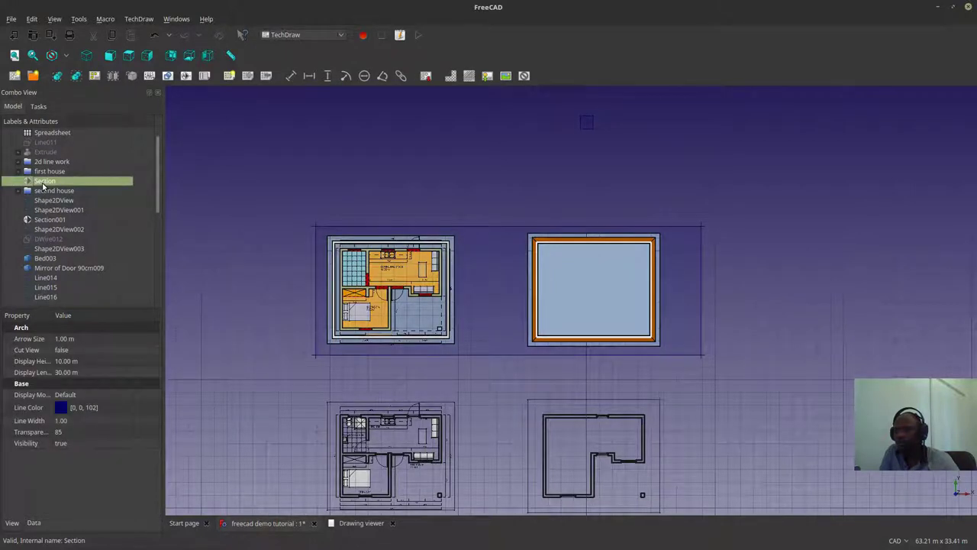
# Step: Try to delete the small Section001 section plane
pyautogui.click(46, 220)
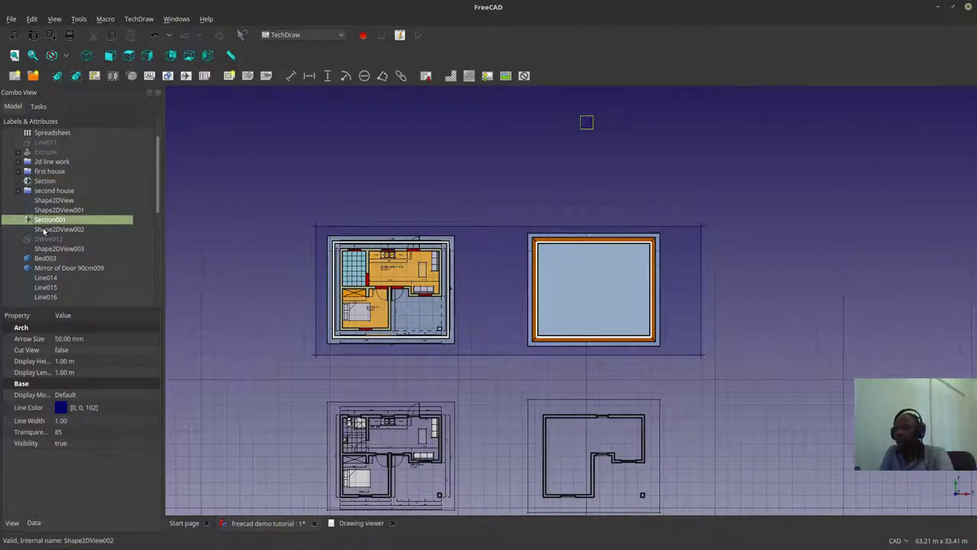
pyautogui.press('Delete')
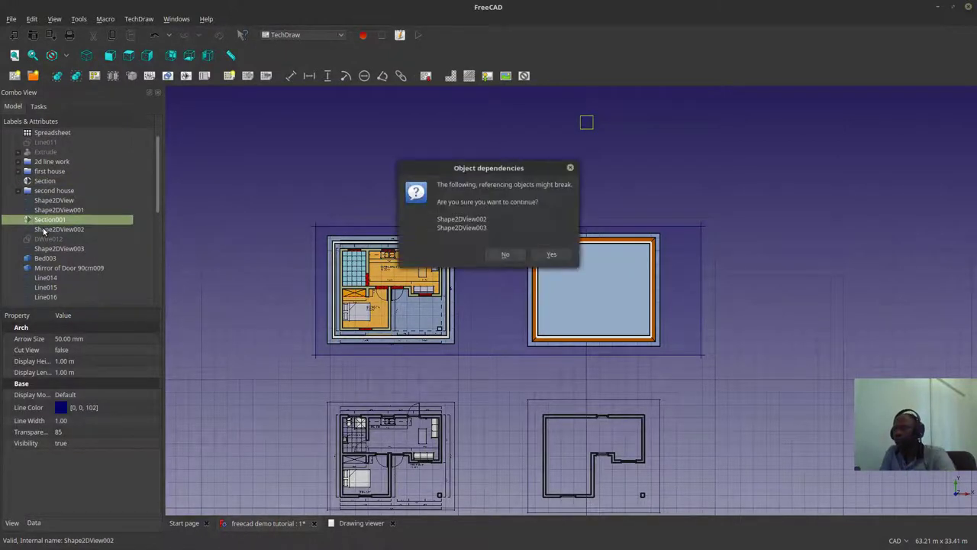
pyautogui.click(506, 255)
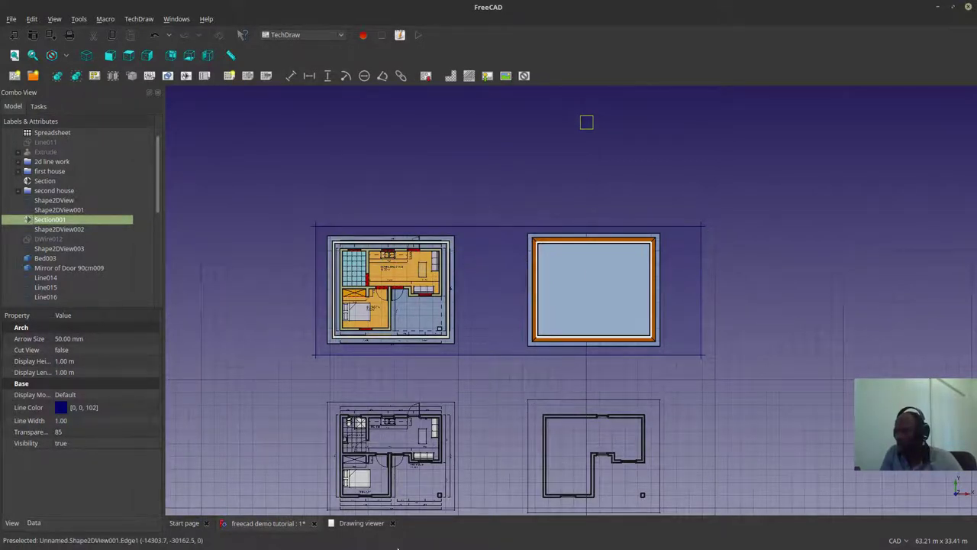
# Step: Check the empty drawing page and select the large Section plane over the house plans in the model view
pyautogui.click(358, 522)
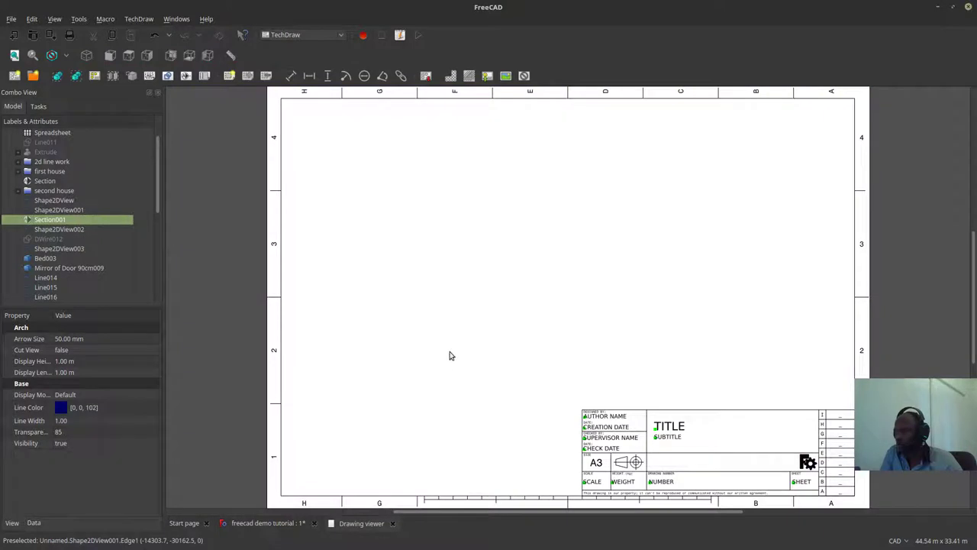
pyautogui.click(266, 524)
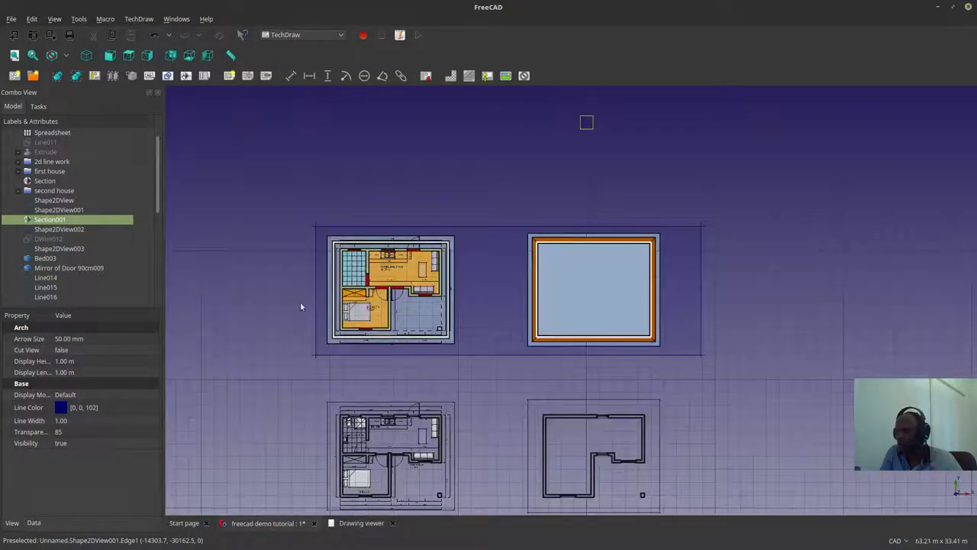
pyautogui.click(464, 355)
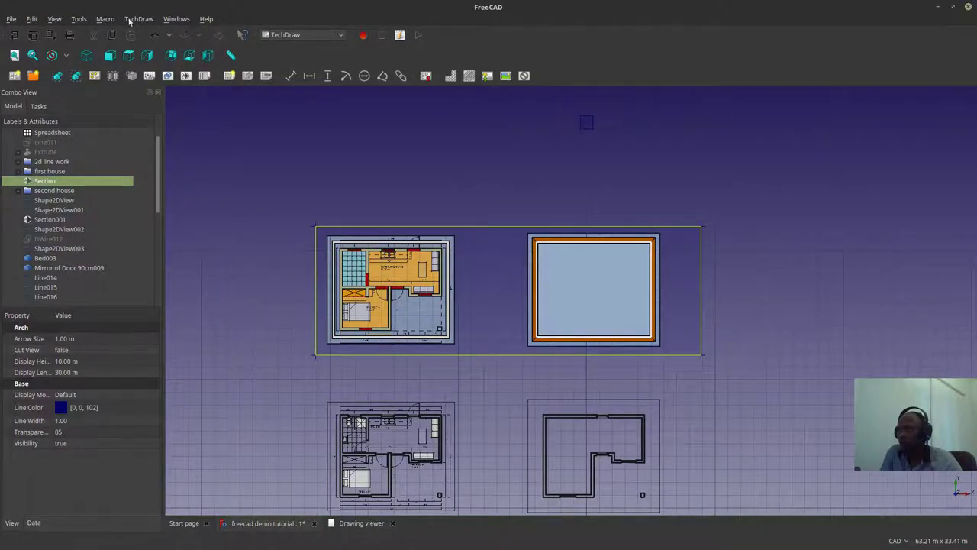
# Step: Tile the open windows, minimize the start page and stretch the drawing viewer to full height beside the model view
pyautogui.click(54, 18)
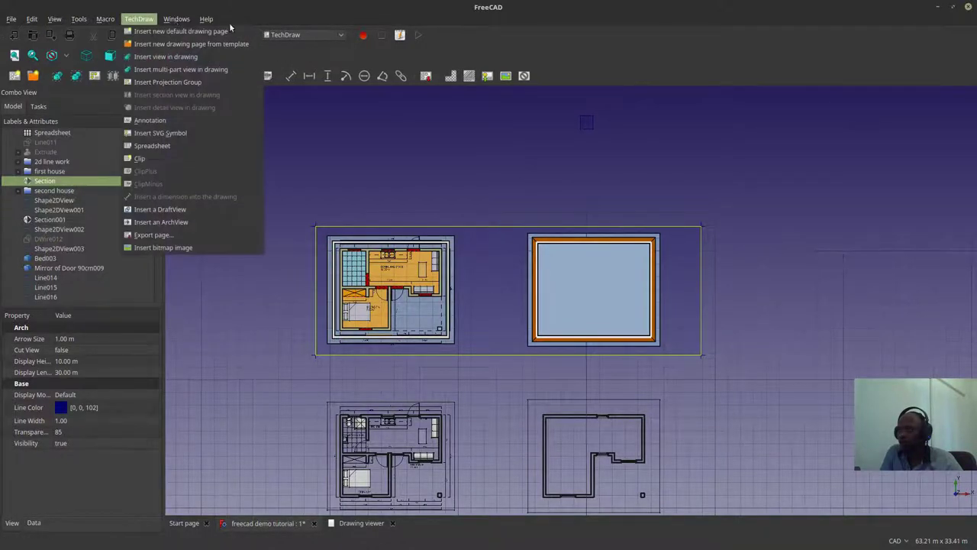
pyautogui.click(205, 18)
pyautogui.click(174, 19)
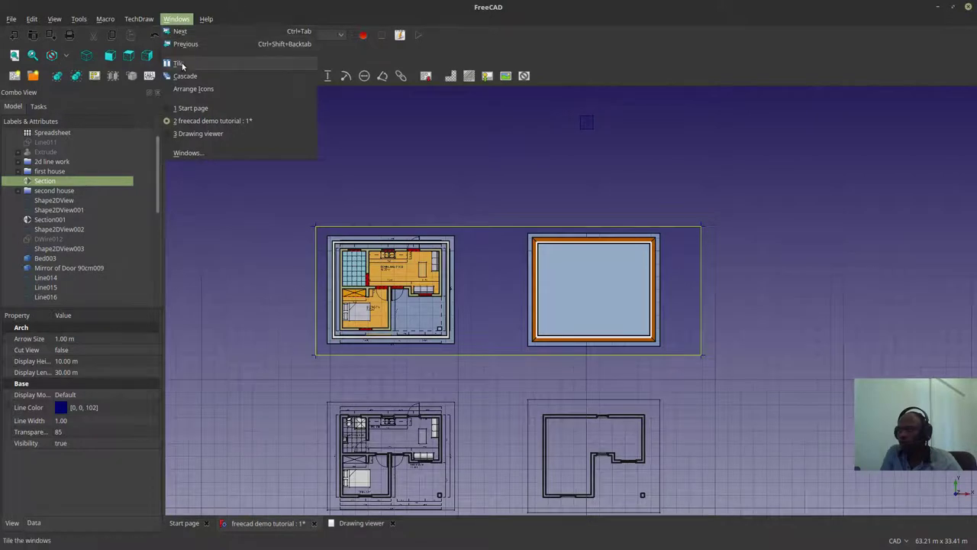
pyautogui.click(183, 66)
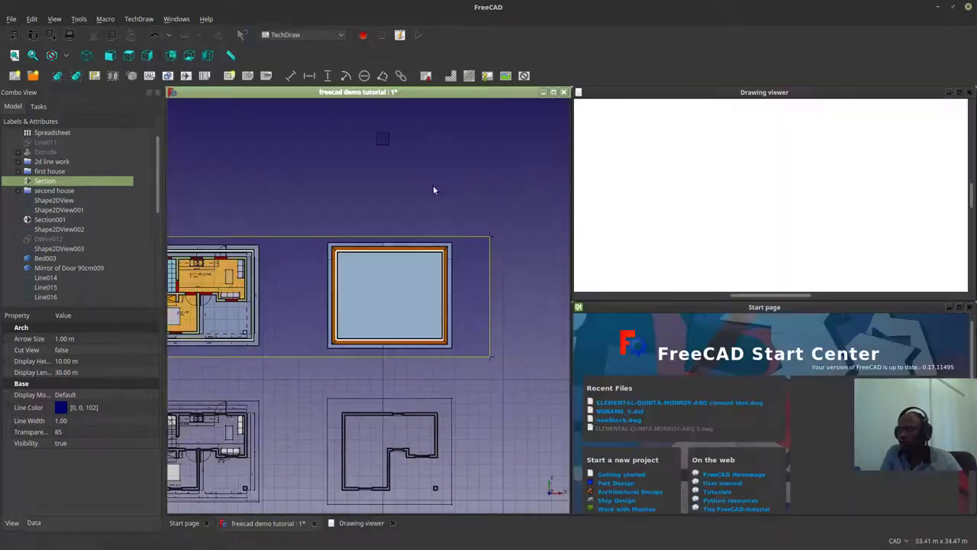
pyautogui.click(949, 308)
pyautogui.moveTo(849, 299)
pyautogui.mouseDown()
pyautogui.moveTo(865, 516)
pyautogui.moveTo(864, 506)
pyautogui.moveTo(861, 522)
pyautogui.moveTo(845, 510)
pyautogui.mouseUp()
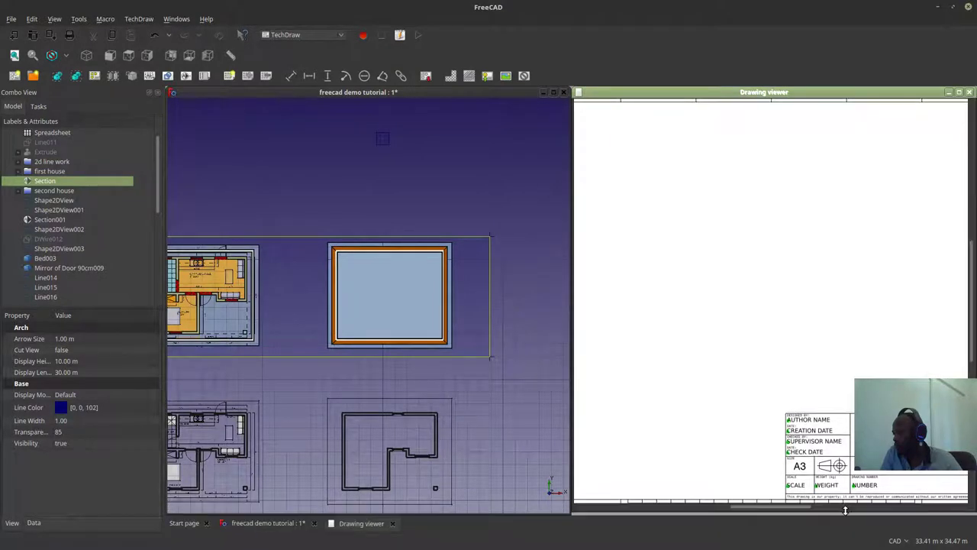
pyautogui.scroll(-3, 839, 328)
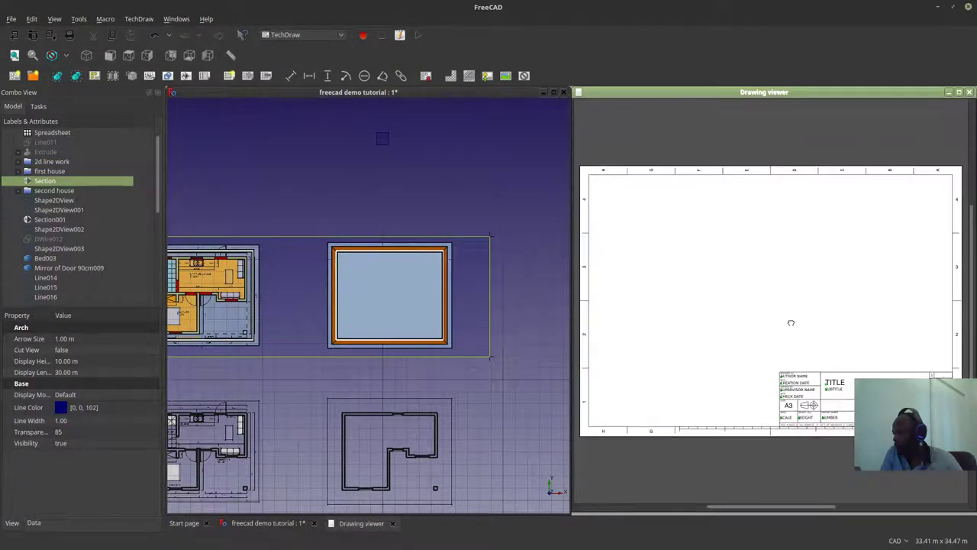
# Step: Insert a view of the large Section plane around the house plans into the drawing page and save the document
pyautogui.scroll(-2, 481, 363)
pyautogui.scroll(5, 267, 313)
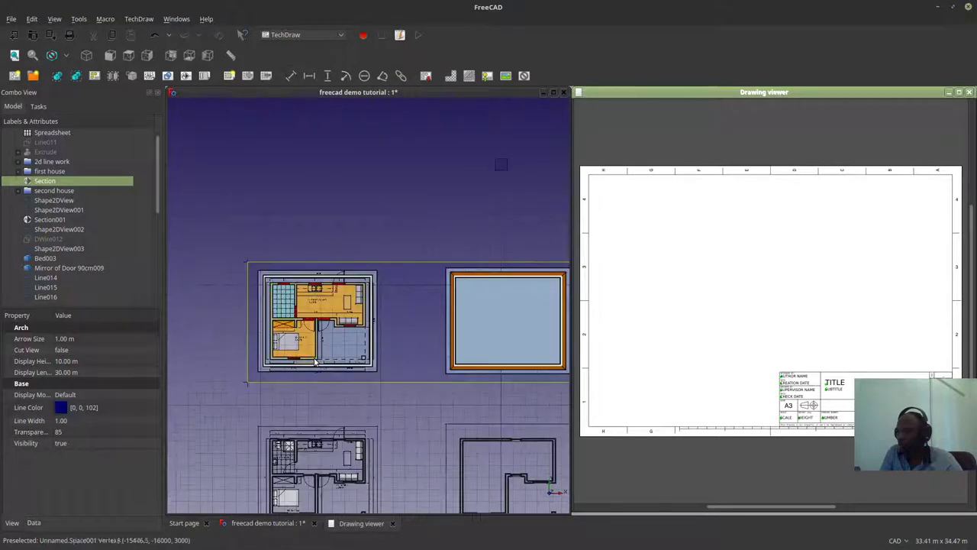
pyautogui.click(359, 374)
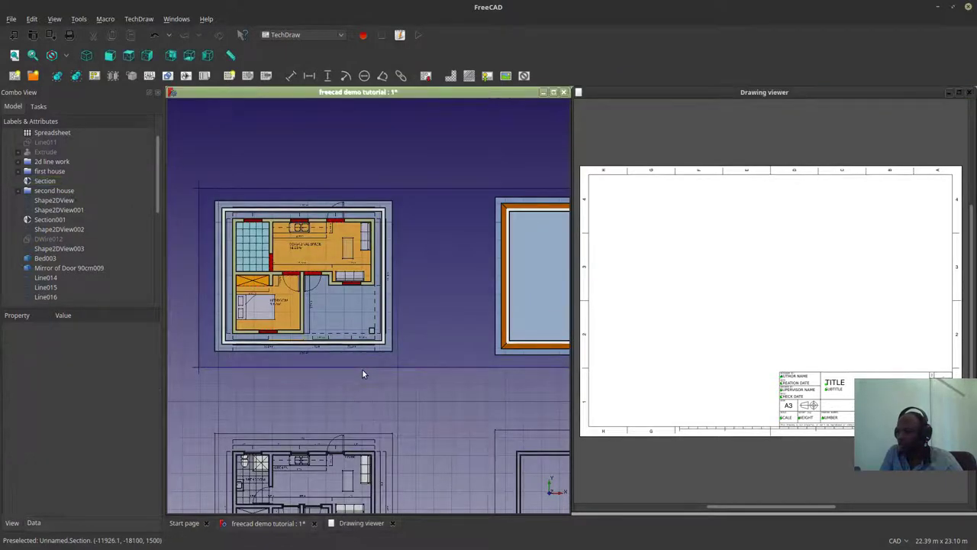
pyautogui.click(362, 371)
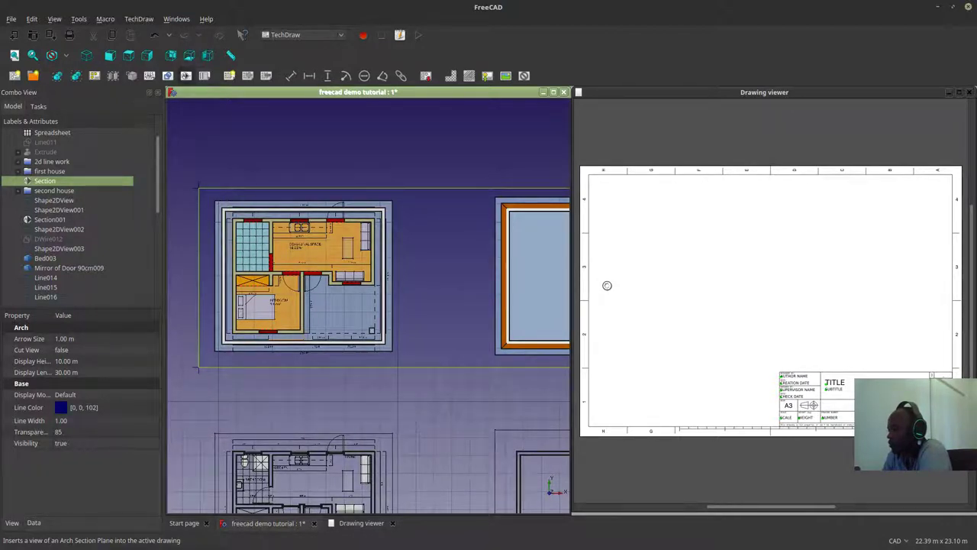
pyautogui.scroll(-5, 614, 279)
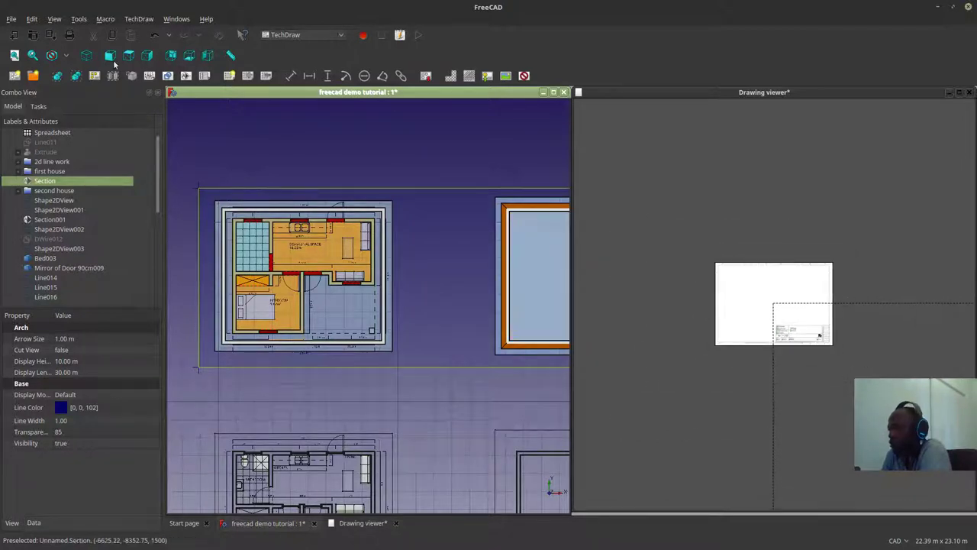
pyautogui.click(11, 19)
pyautogui.click(54, 93)
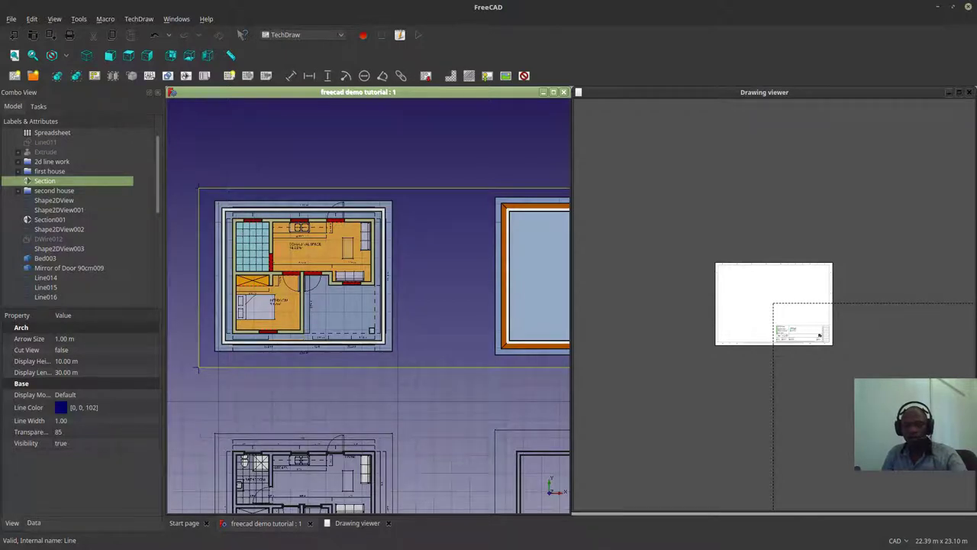
# Step: Switch to SmartGit, commit and push both modified files with the message "Starting to play with tech draw, exporting drawing documents", and return to FreeCAD
pyautogui.hotkey('alt', 'Tab')
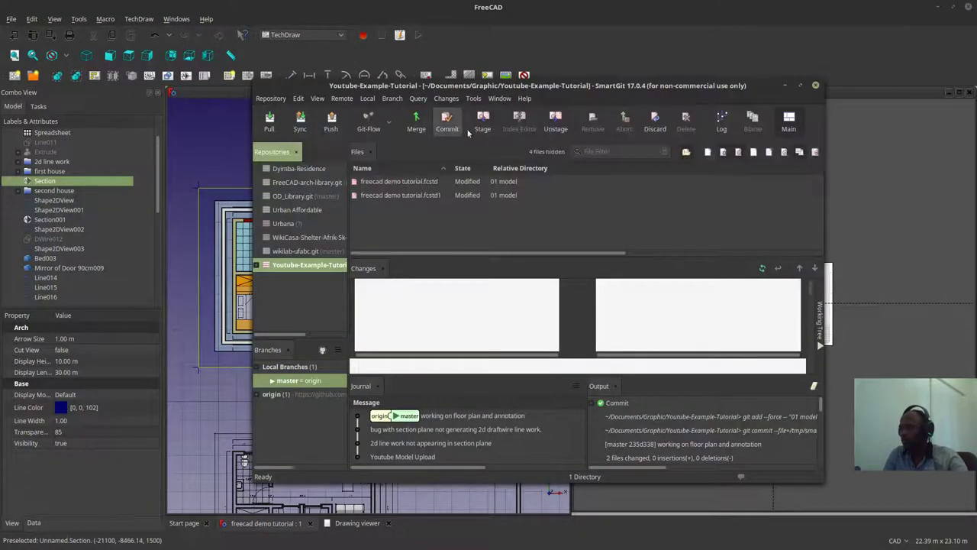
pyautogui.click(448, 123)
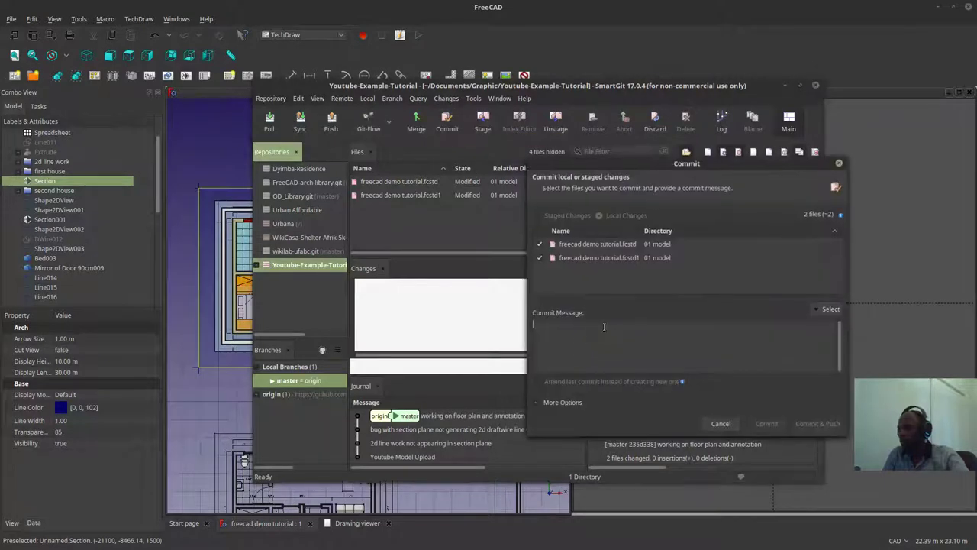
pyautogui.write('Star')
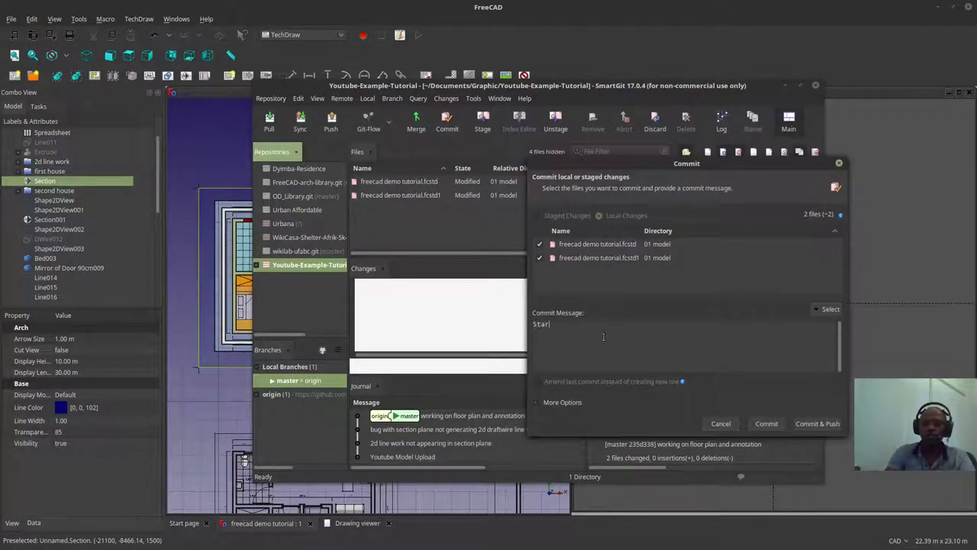
pyautogui.write('tin')
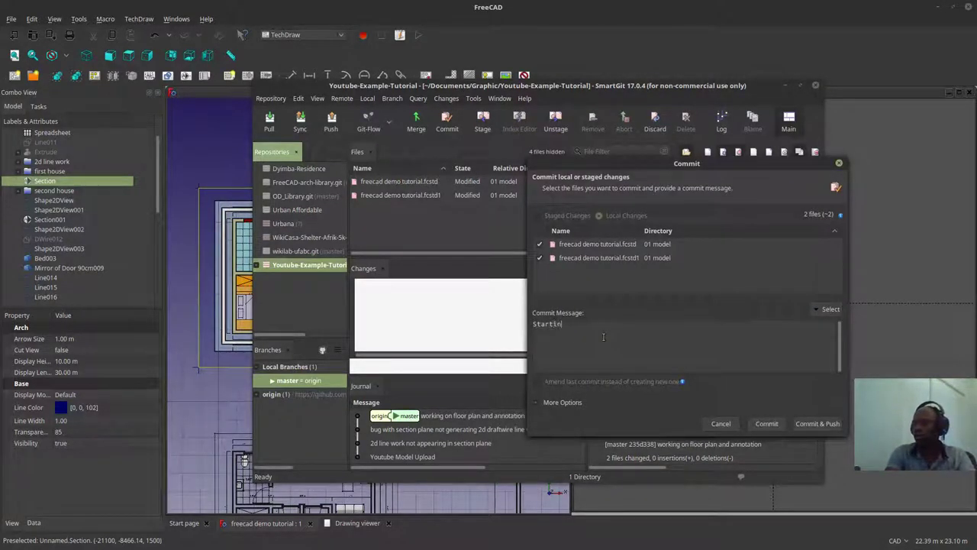
pyautogui.write('g to play with tex')
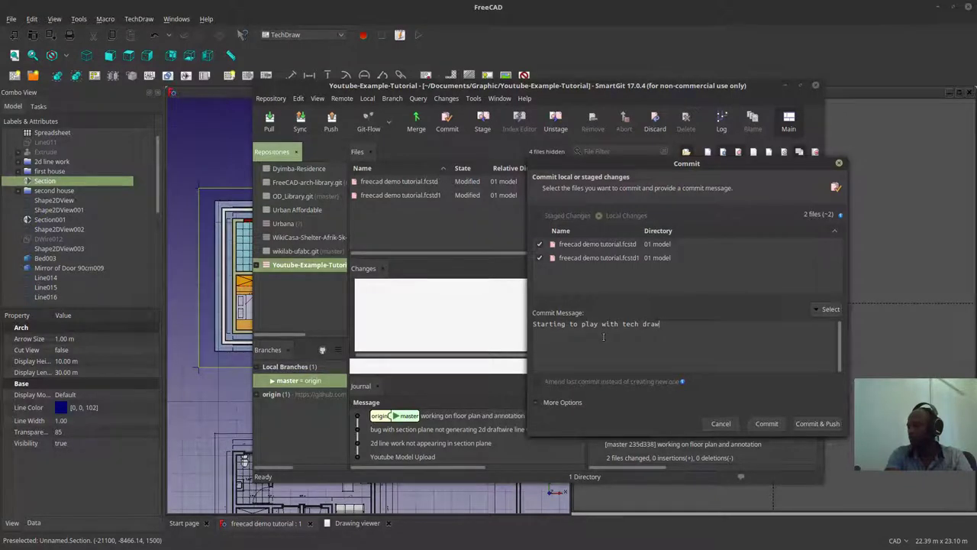
pyautogui.write('h draw, exporting drawing')
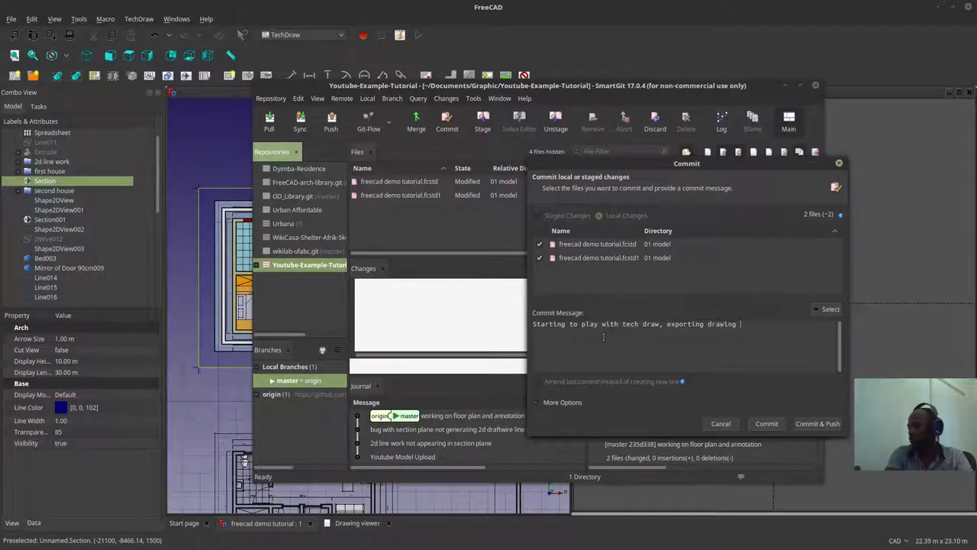
pyautogui.write('ch')
pyautogui.press('BackSpace')
pyautogui.press('BackSpace')
pyautogui.press('BackSpace')
pyautogui.press('BackSpace')
pyautogui.press('BackSpace')
pyautogui.press('BackSpace')
pyautogui.press('BackSpace')
pyautogui.press('BackSpace')
pyautogui.press('BackSpace')
pyautogui.press('BackSpace')
pyautogui.press('BackSpace')
pyautogui.press('BackSpace')
pyautogui.press('BackSpace')
pyautogui.press('BackSpace')
pyautogui.press('BackSpace')
pyautogui.press('BackSpace')
pyautogui.press('BackSpace')
pyautogui.press('BackSpace')
pyautogui.press('BackSpace')
pyautogui.press('BackSpace')
pyautogui.write('g documents')
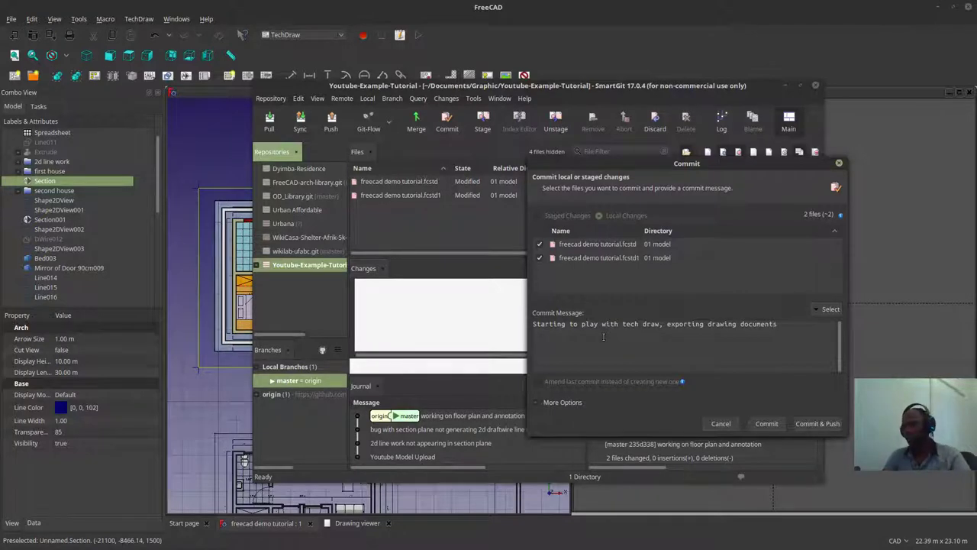
pyautogui.click(828, 424)
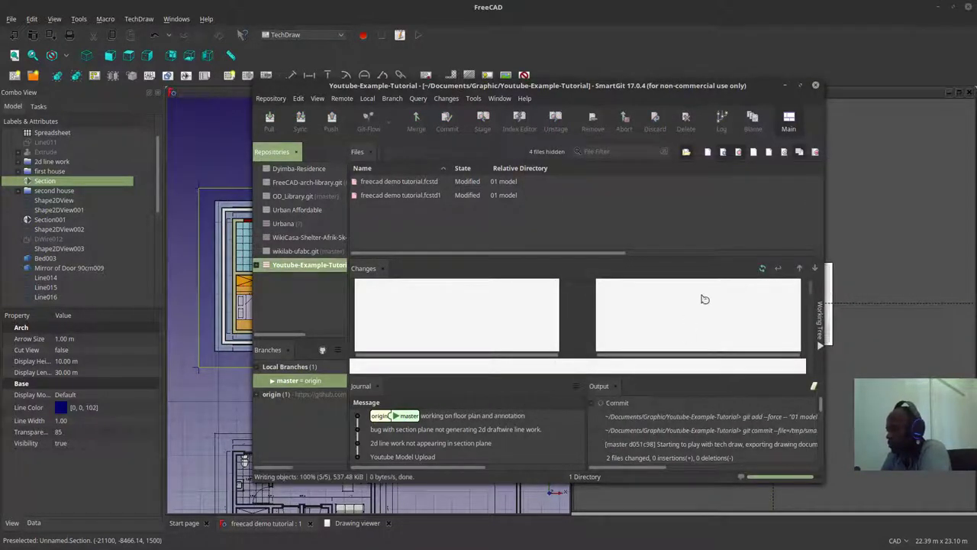
pyautogui.click(788, 87)
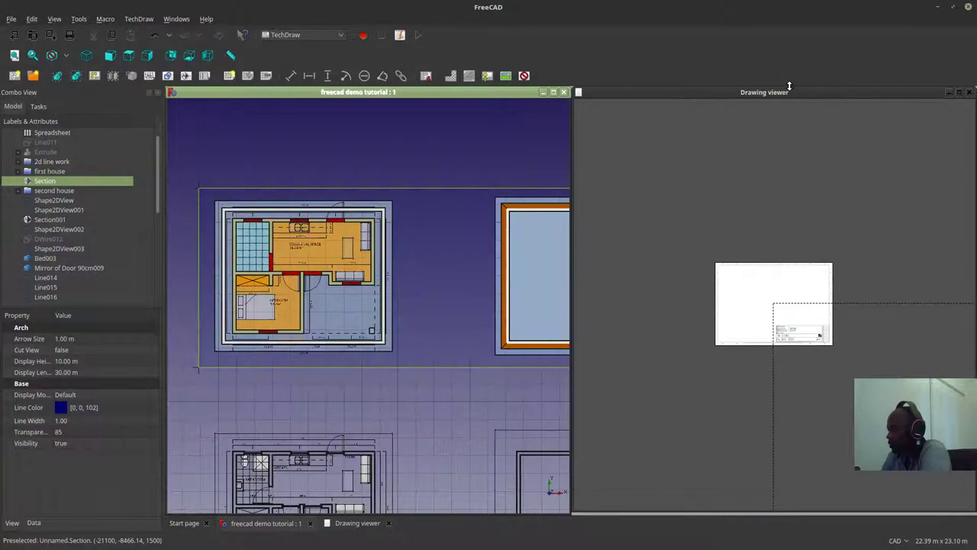
# Step: Reposition the oversized section view around the small drawing sheet
pyautogui.scroll(-4, 714, 324)
pyautogui.scroll(-3, 759, 322)
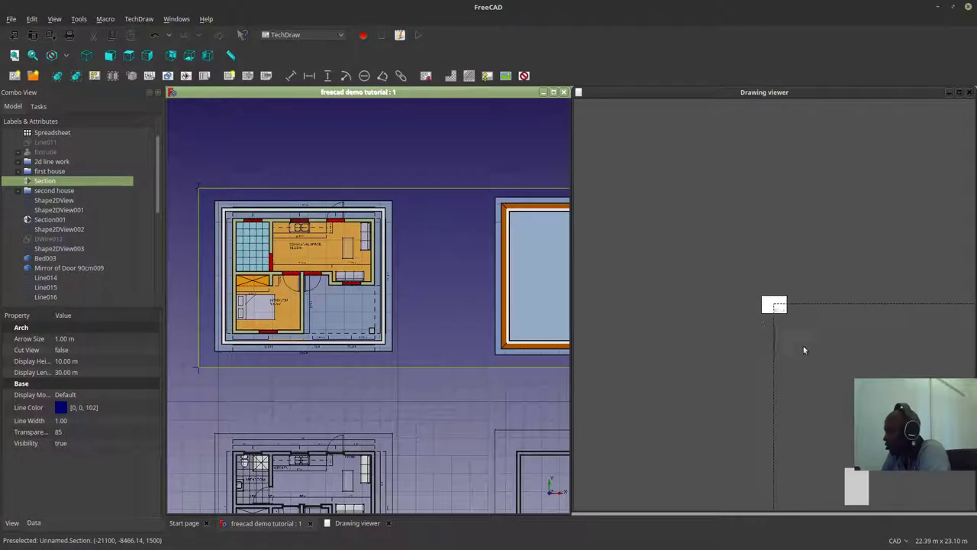
pyautogui.moveTo(840, 418)
pyautogui.mouseDown()
pyautogui.moveTo(710, 232)
pyautogui.moveTo(696, 233)
pyautogui.mouseUp()
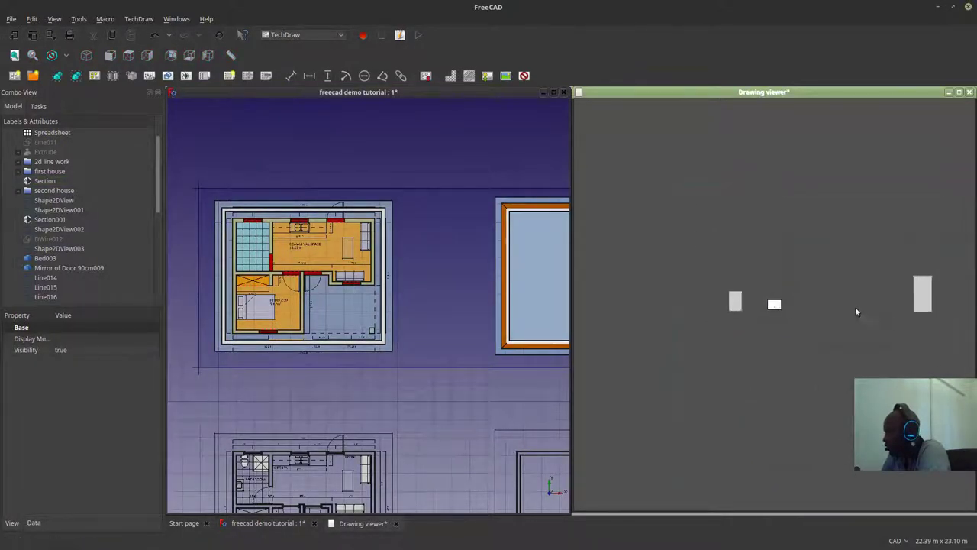
pyautogui.scroll(3, 915, 308)
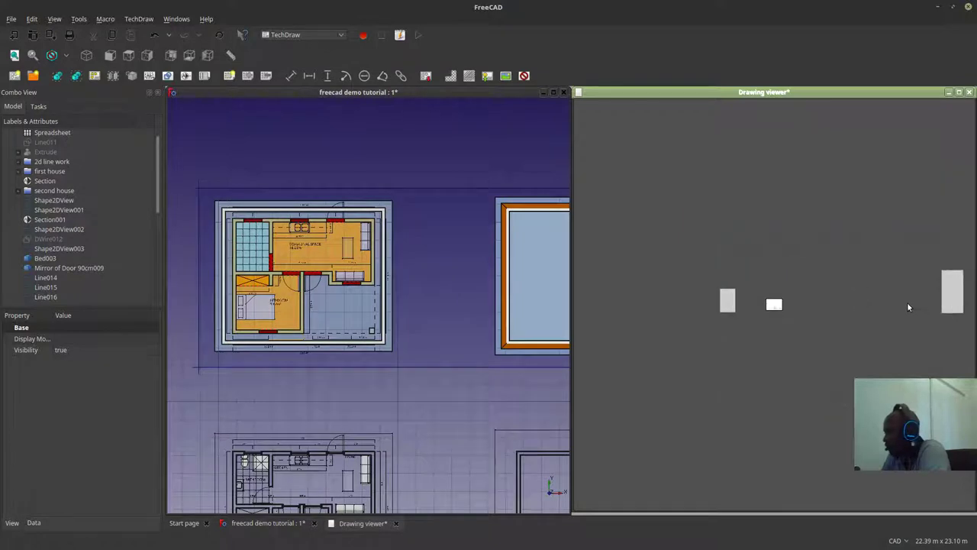
pyautogui.moveTo(909, 308); pyautogui.dragTo(724, 244)
pyautogui.scroll(8, 864, 279)
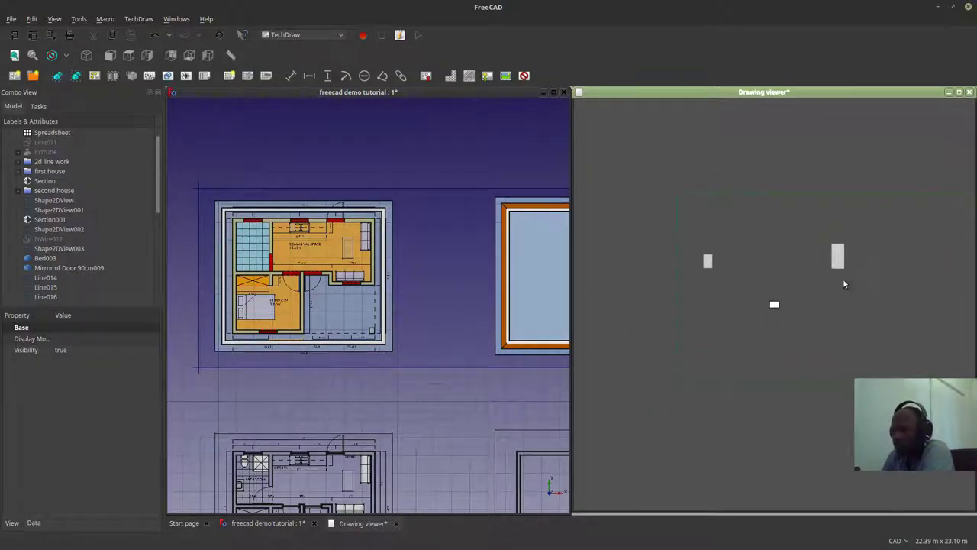
pyautogui.scroll(-7, 132, 199)
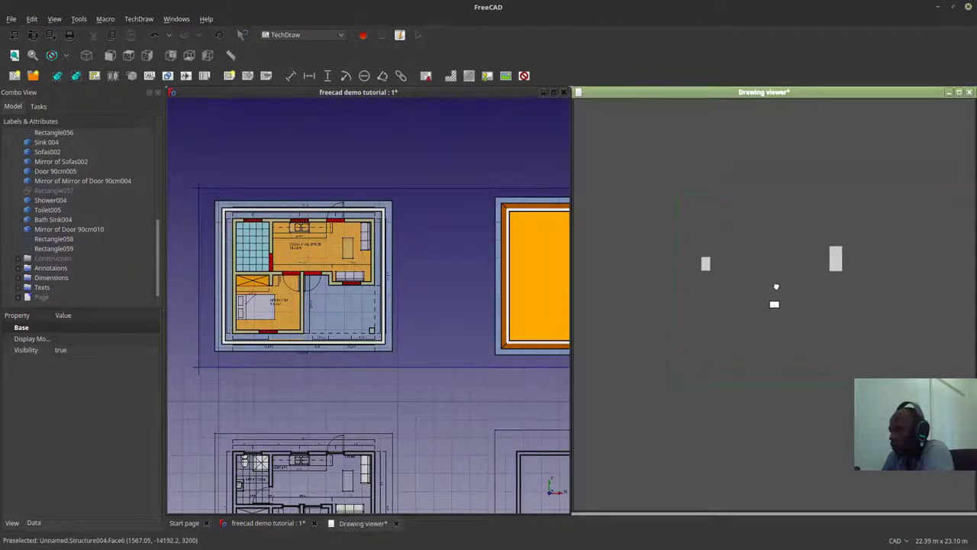
# Step: Select the ArchView inside Page and set its scale to 0.02
pyautogui.click(32, 298)
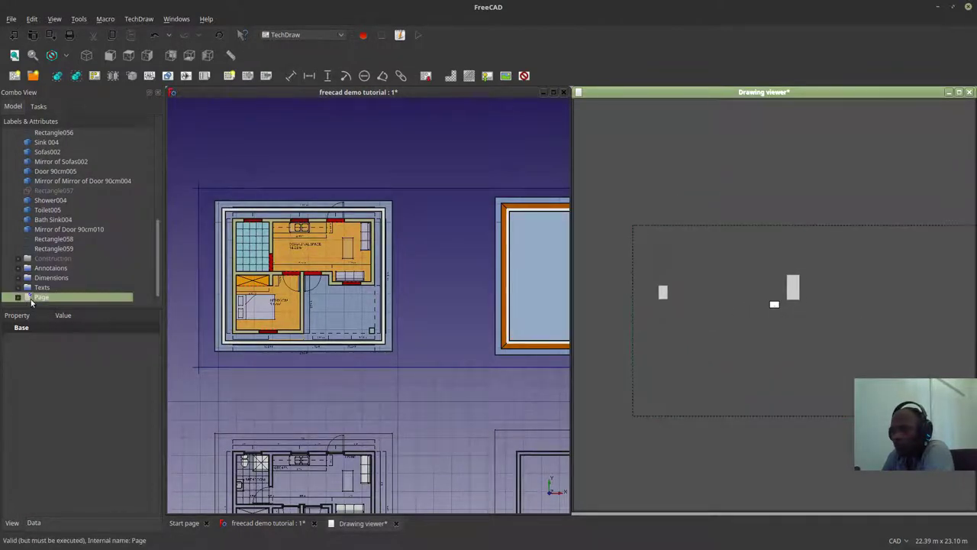
pyautogui.click(33, 523)
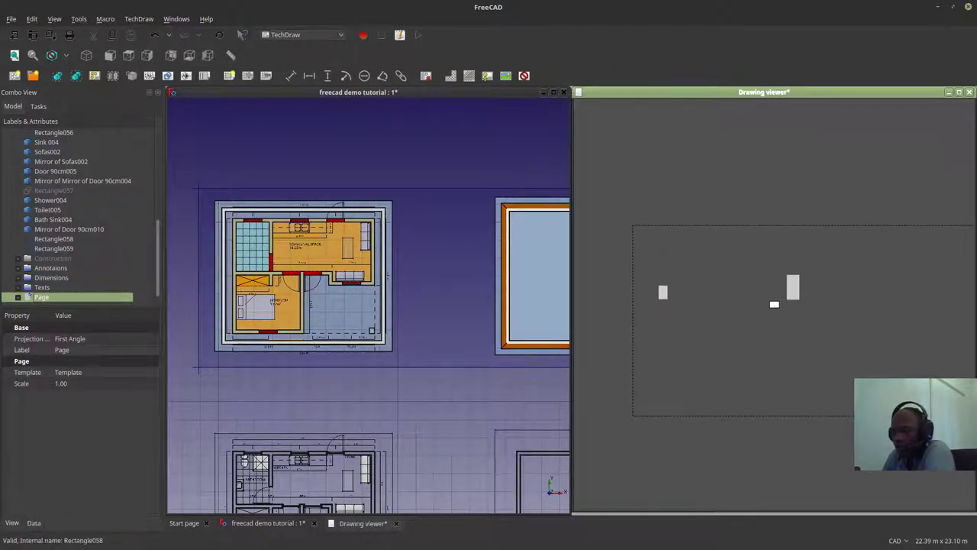
pyautogui.click(17, 298)
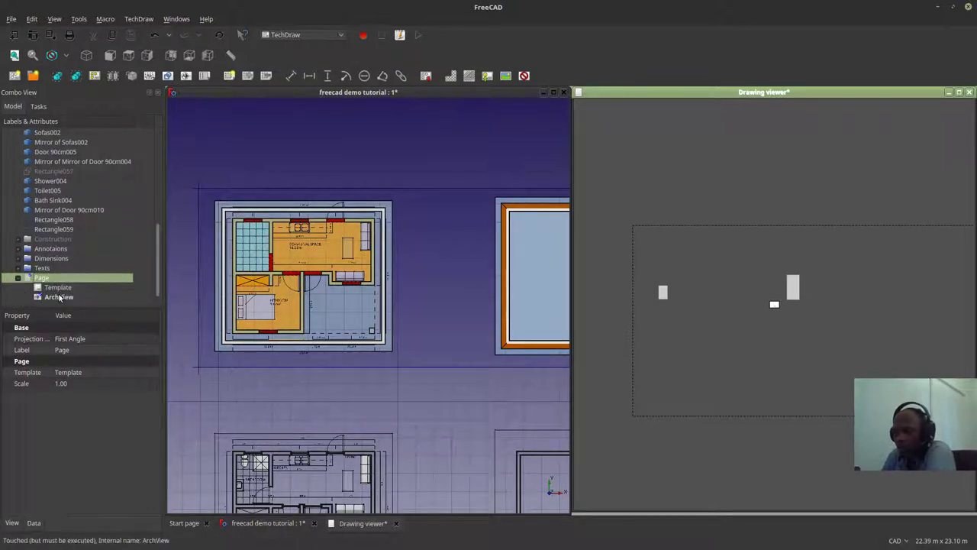
pyautogui.click(59, 297)
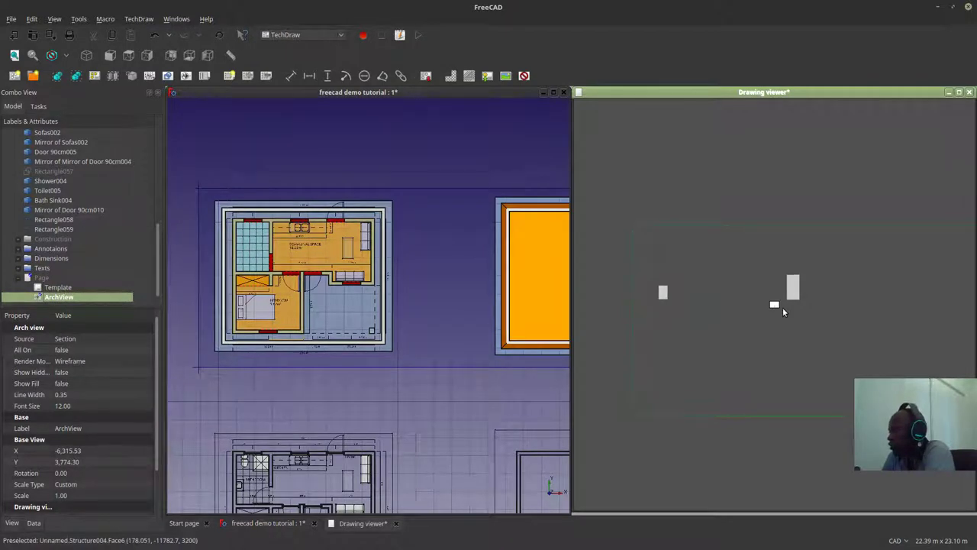
pyautogui.scroll(1, 783, 307)
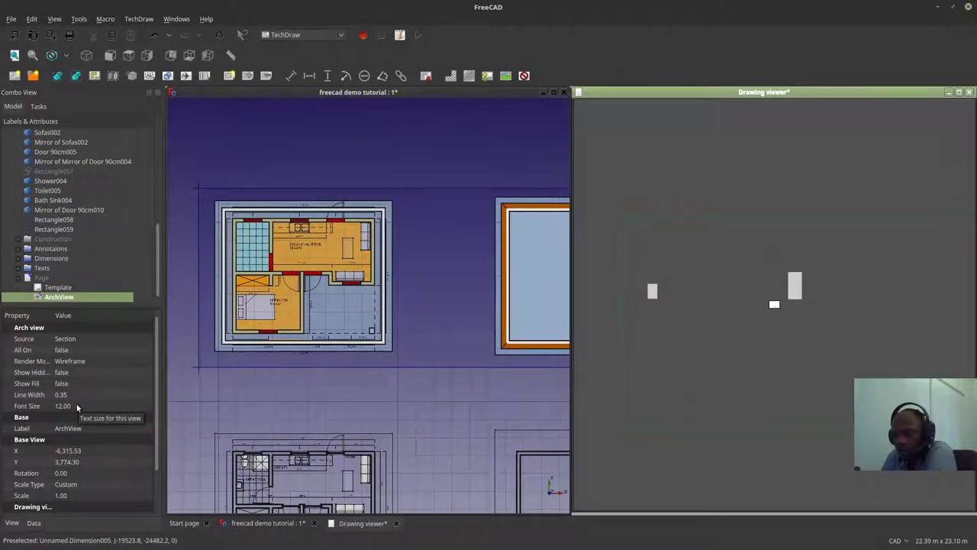
pyautogui.scroll(-2, 127, 394)
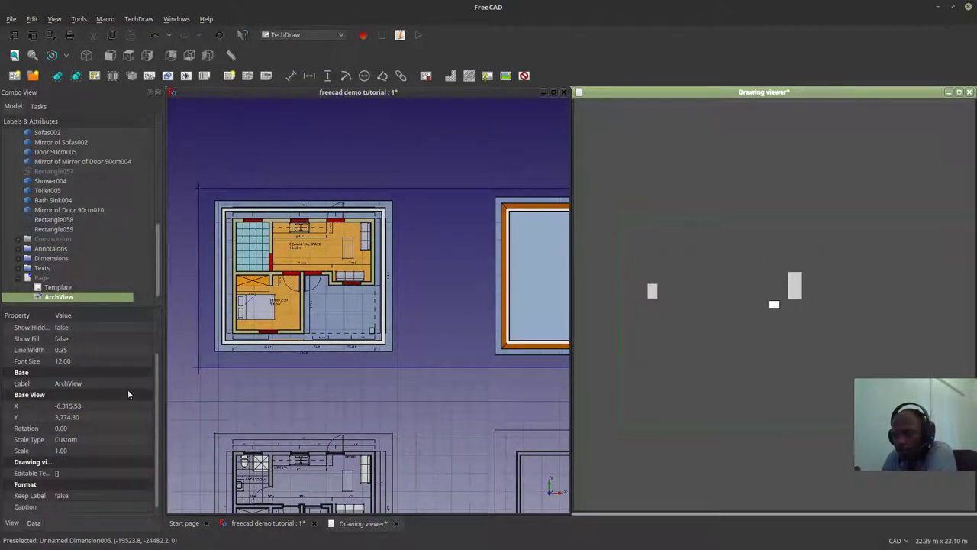
pyautogui.click(110, 450)
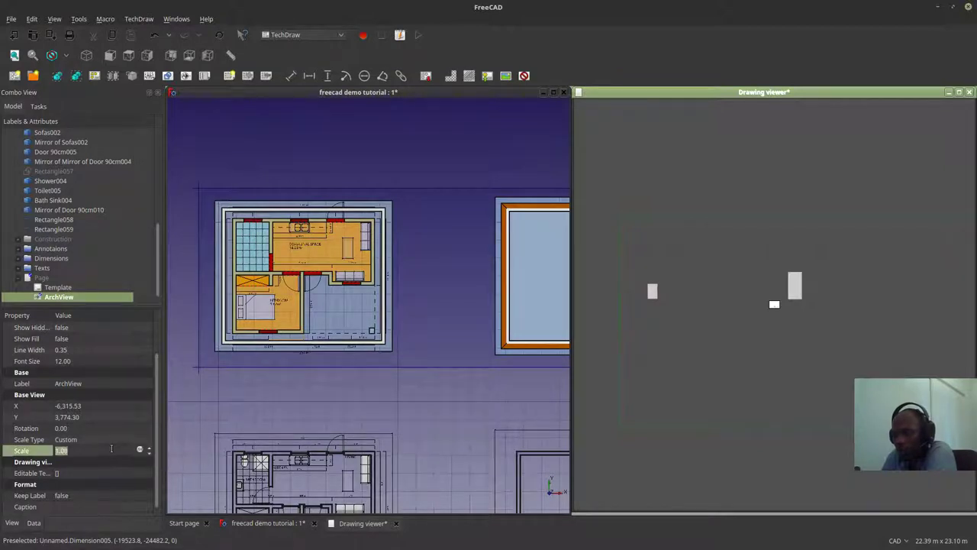
pyautogui.write('0.0')
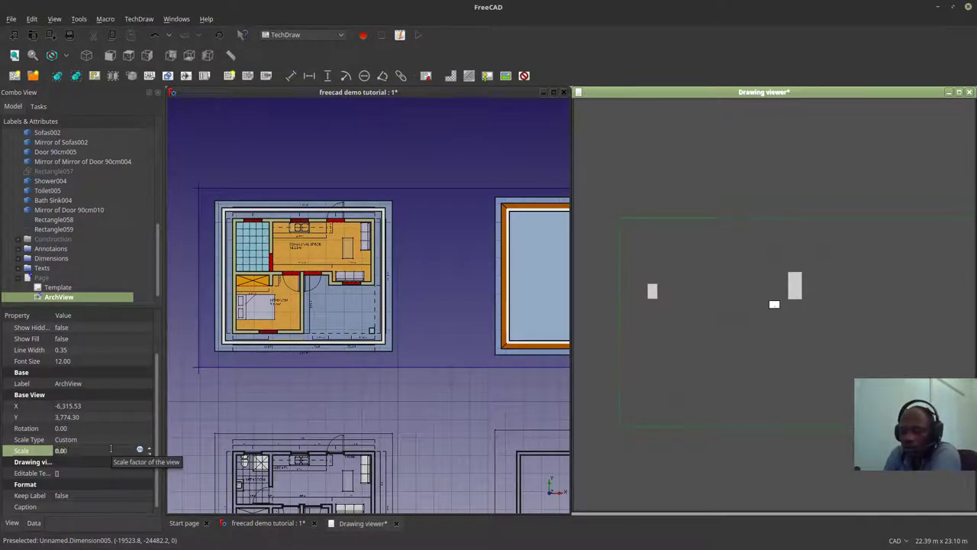
pyautogui.write('2')
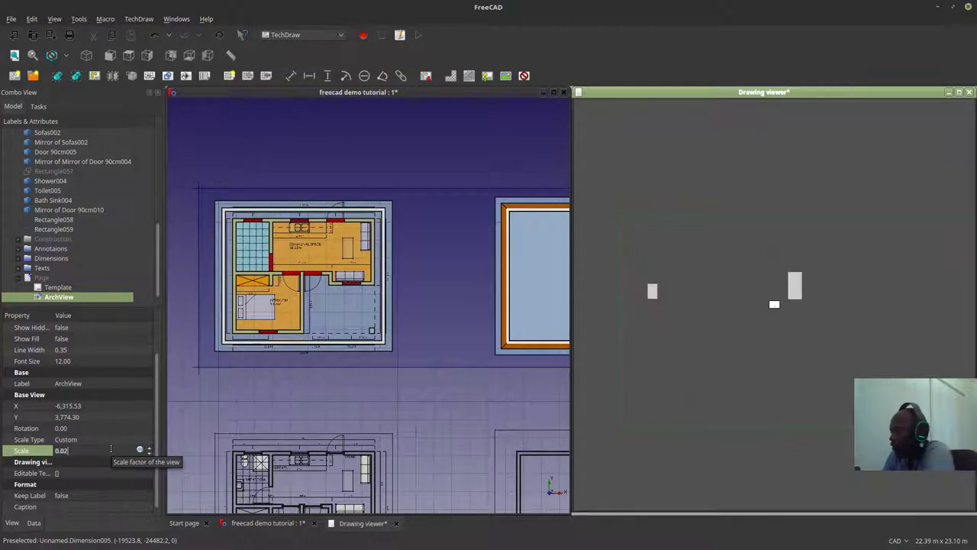
pyautogui.press('Return')
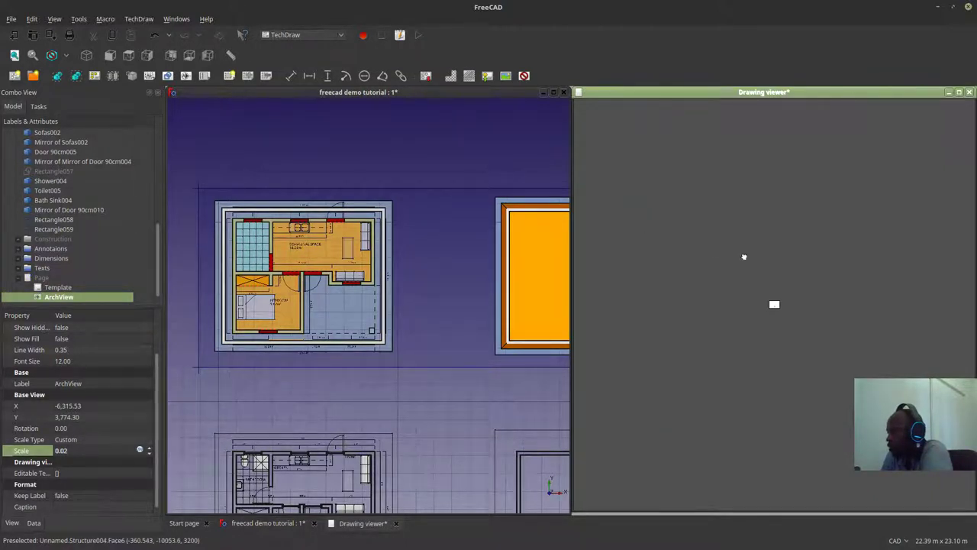
# Step: Move the scaled section view onto the sheet's upper left corner, to about X 25, Y 285
pyautogui.click(774, 305)
pyautogui.scroll(6, 774, 306)
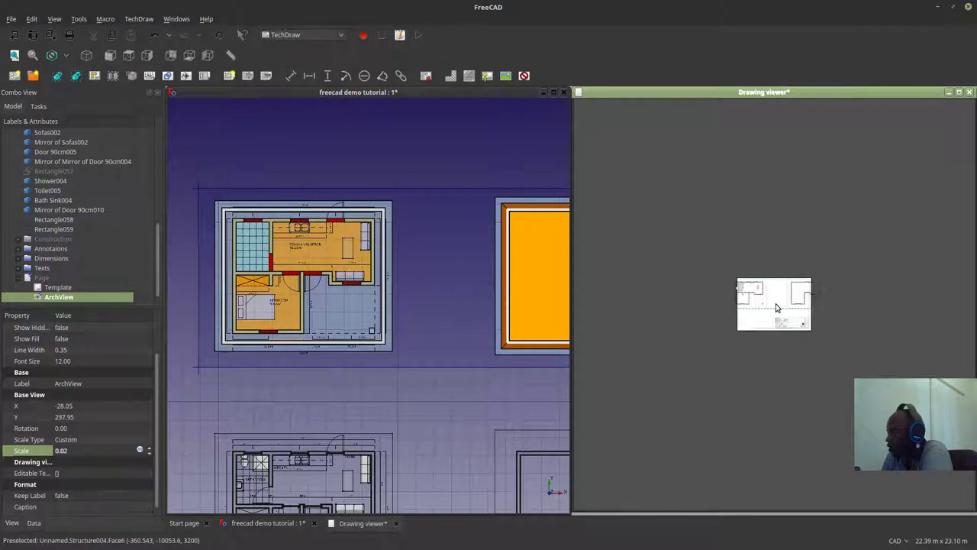
pyautogui.moveTo(697, 268); pyautogui.dragTo(727, 276)
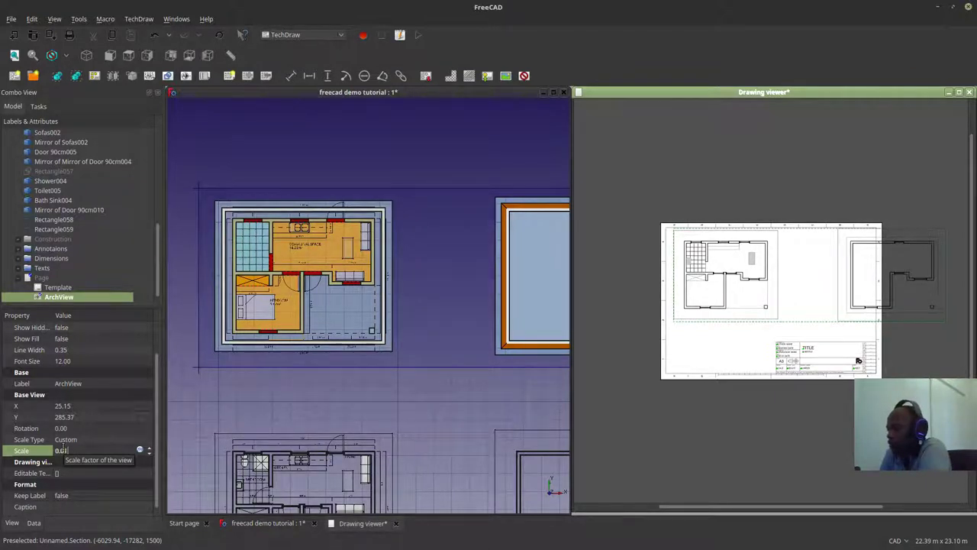
# Step: Set the ArchView scale to 0.01 and move the plans farther inside the sheet border, to about X 47.5, Y 251
pyautogui.press('Return')
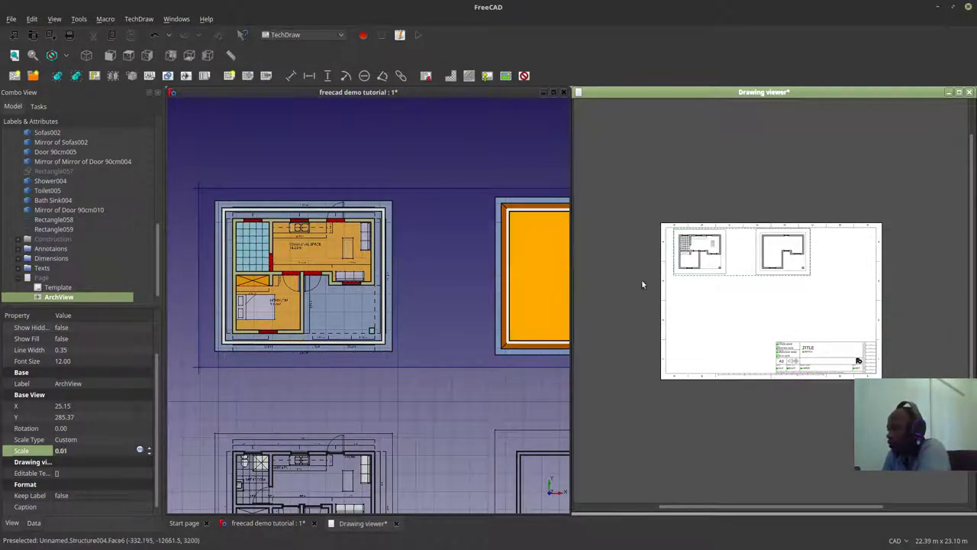
pyautogui.scroll(5, 710, 273)
pyautogui.scroll(-4, 710, 274)
pyautogui.scroll(11, 711, 273)
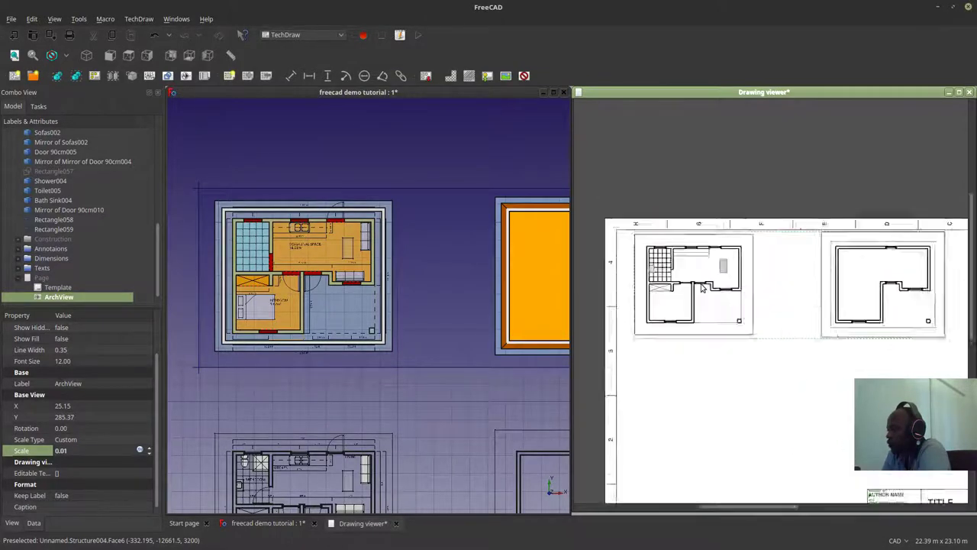
pyautogui.scroll(-7, 690, 400)
pyautogui.moveTo(686, 411); pyautogui.dragTo(662, 364)
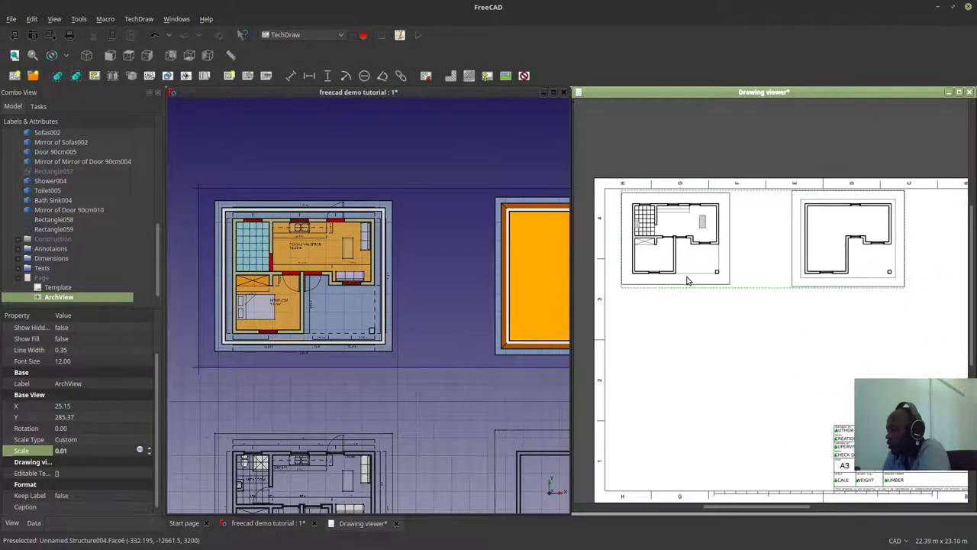
pyautogui.moveTo(687, 259); pyautogui.dragTo(711, 296)
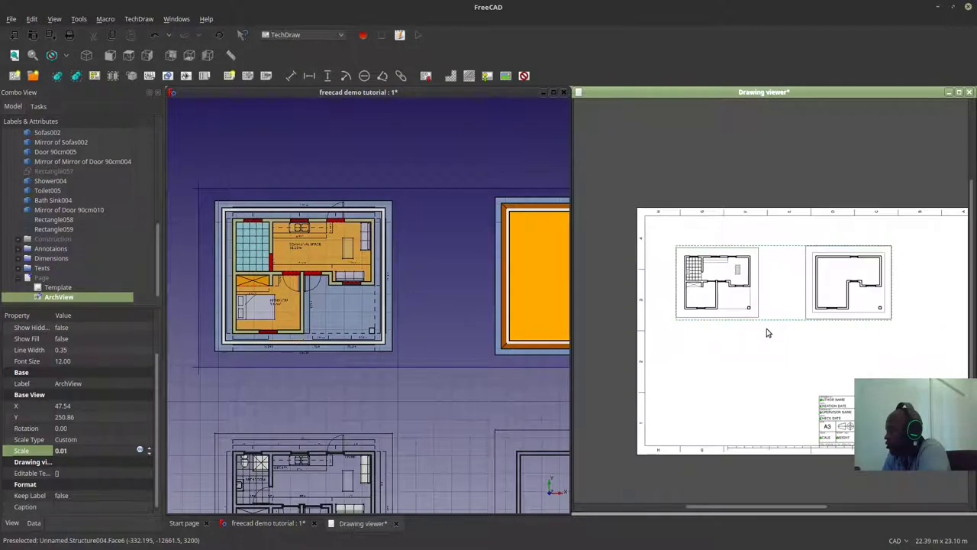
# Step: Enlarge the drawing viewer until it fills the whole workspace area
pyautogui.scroll(5, 768, 331)
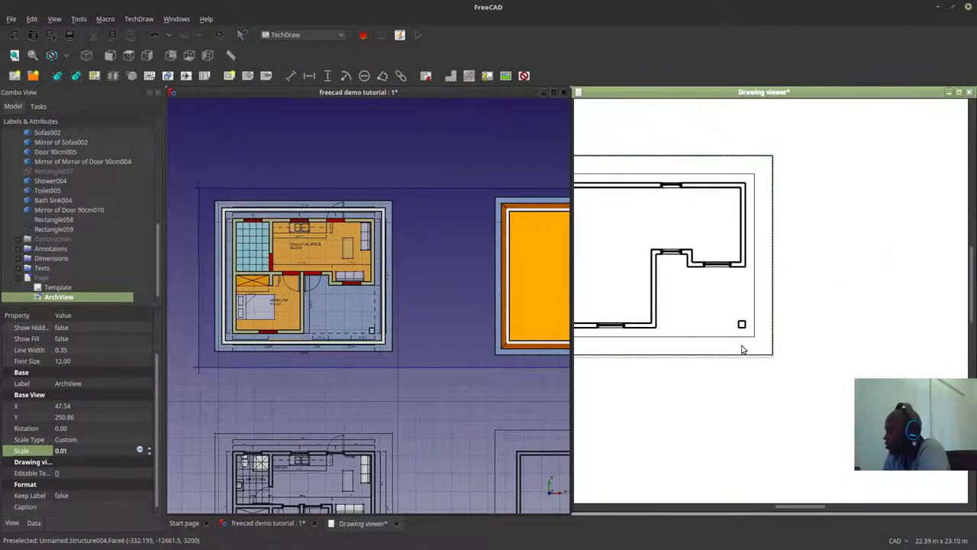
pyautogui.scroll(-5, 741, 348)
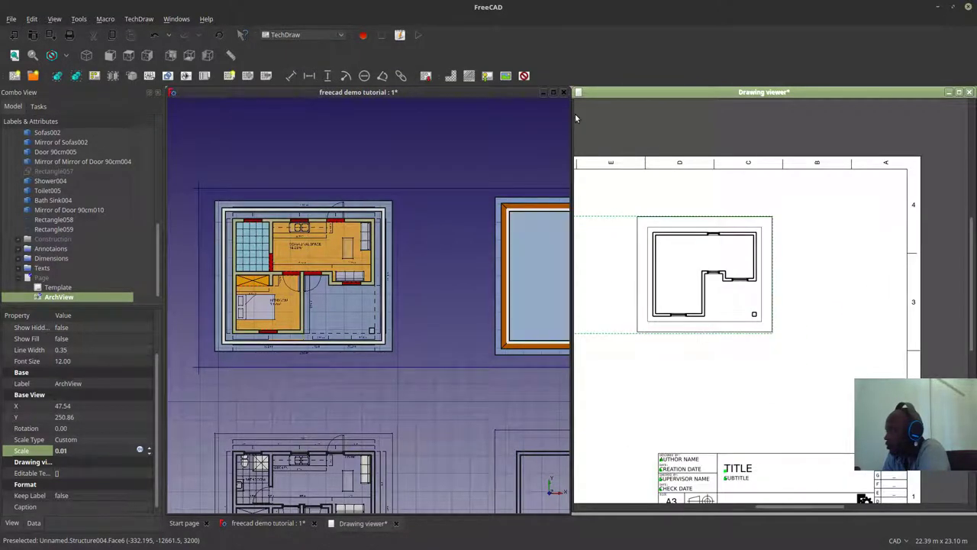
pyautogui.moveTo(574, 115); pyautogui.dragTo(214, 169)
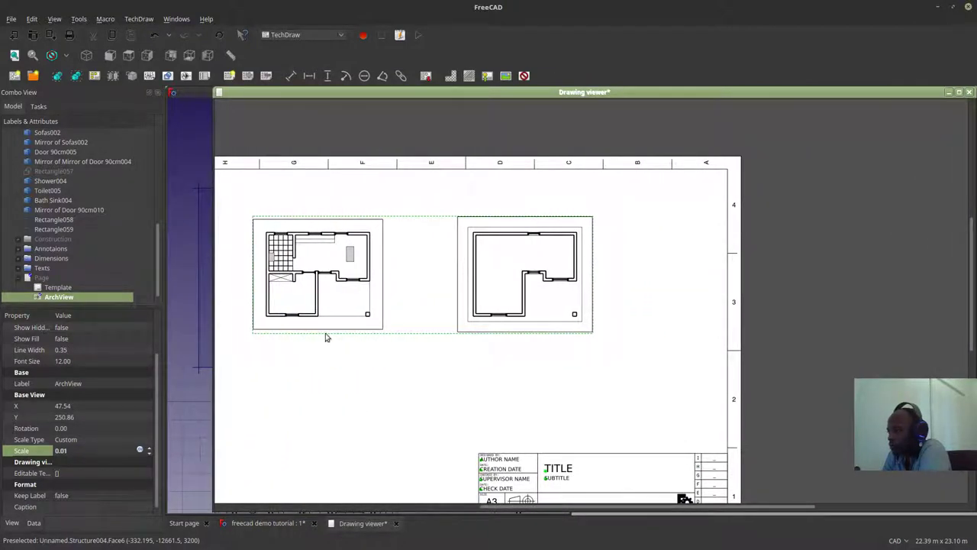
pyautogui.click(957, 93)
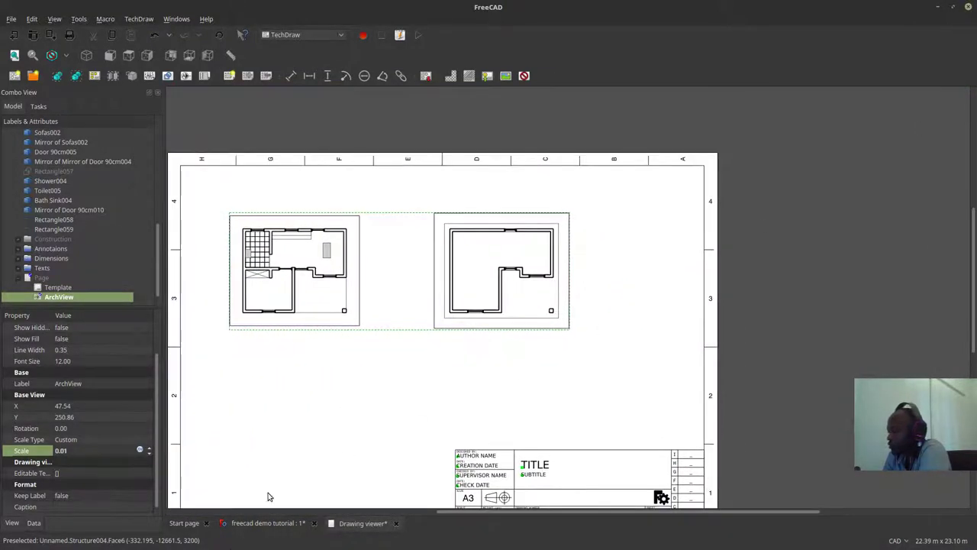
pyautogui.click(264, 523)
pyautogui.click(357, 523)
# Step: Move the ArchView closer to the sheet's upper border, to about X 49.4, Y 275.4
pyautogui.scroll(5, 503, 229)
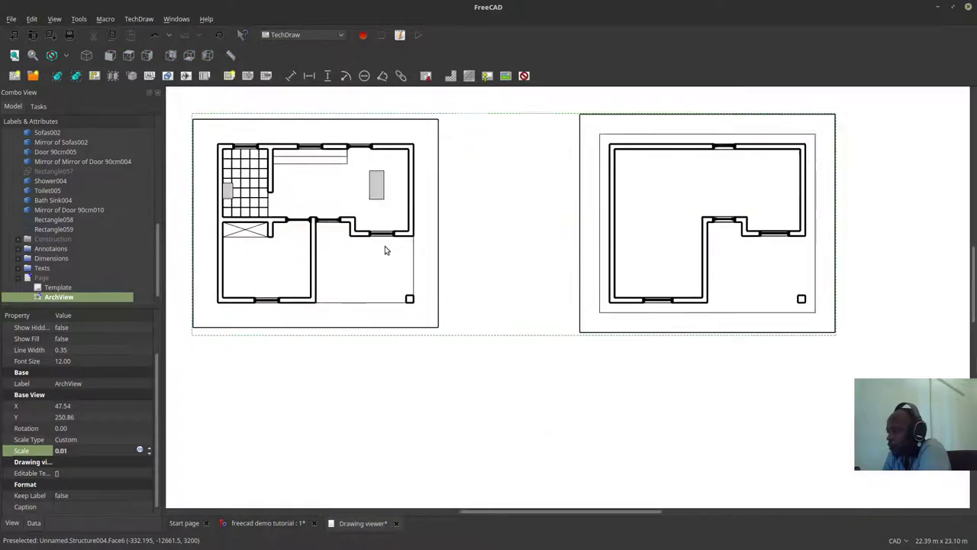
pyautogui.scroll(3, 599, 426)
pyautogui.scroll(-5, 423, 258)
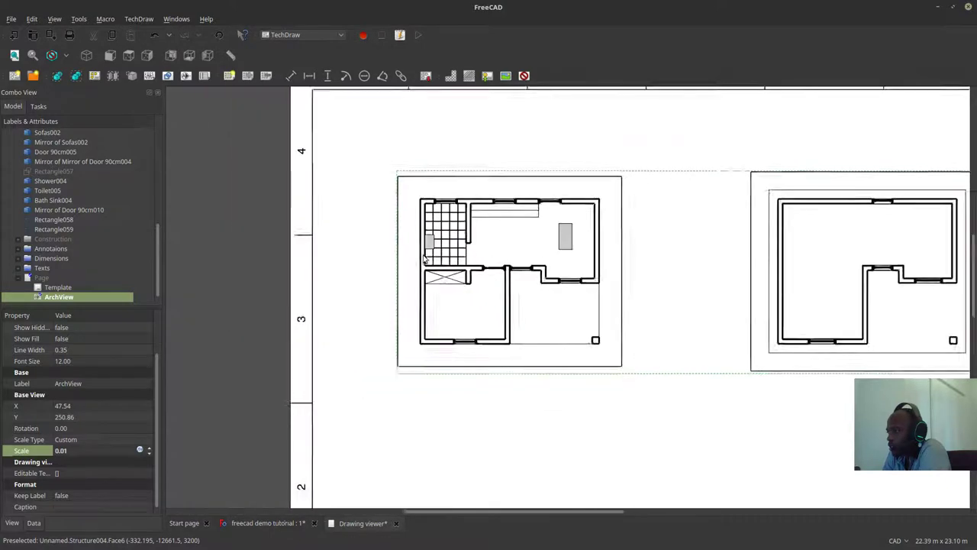
pyautogui.moveTo(524, 257); pyautogui.dragTo(528, 206)
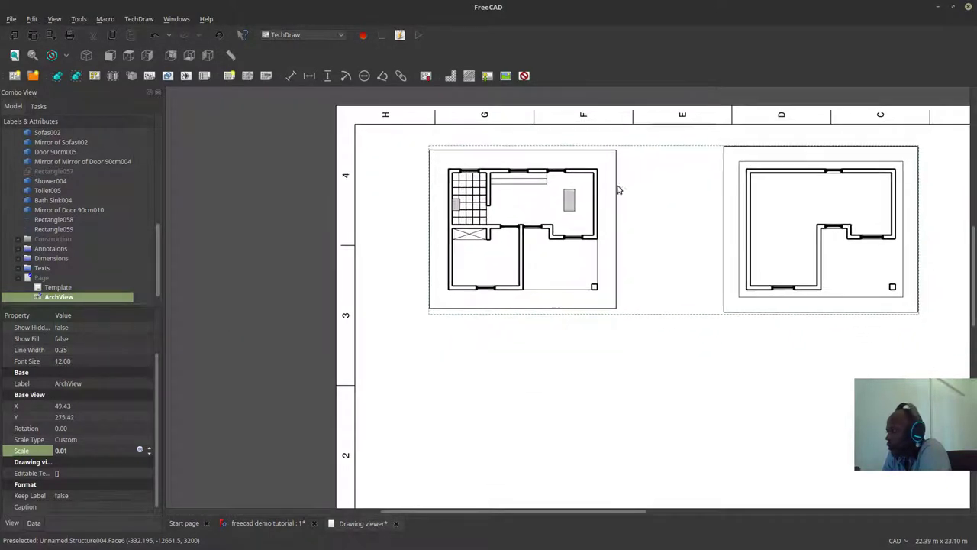
# Step: Examine the line thickness of the walls, floor tiles, openings and furniture in the furnished floor plan
pyautogui.scroll(1, 500, 184)
pyautogui.scroll(3, 501, 185)
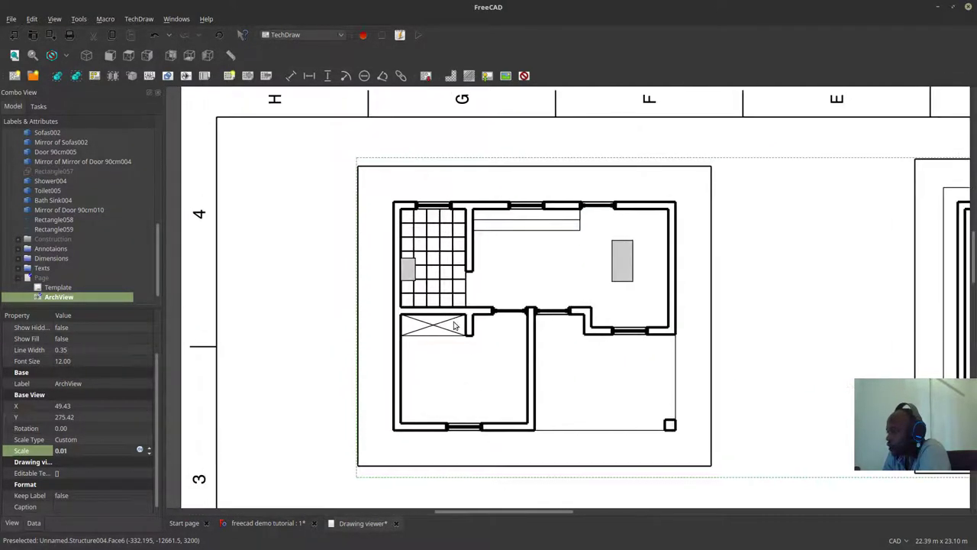
pyautogui.scroll(-1, 441, 269)
pyautogui.scroll(3, 509, 273)
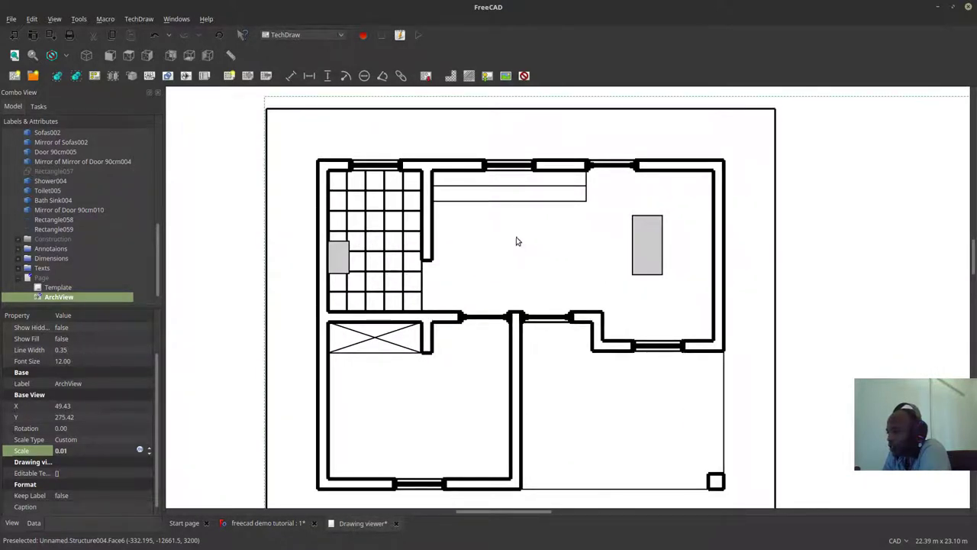
pyautogui.scroll(-1, 561, 314)
pyautogui.scroll(1, 563, 242)
pyautogui.scroll(2, 622, 175)
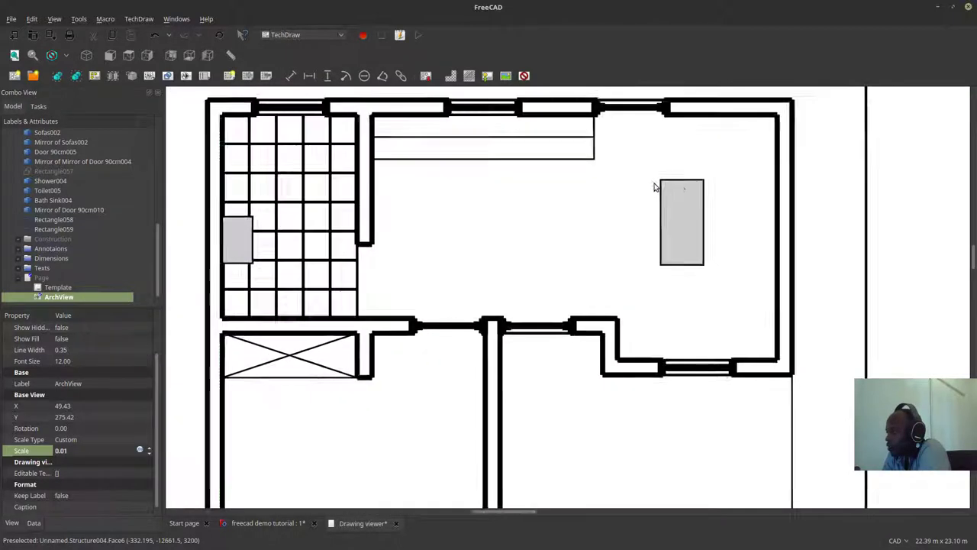
pyautogui.scroll(-1, 660, 183)
pyautogui.scroll(2, 654, 149)
pyautogui.scroll(-5, 645, 164)
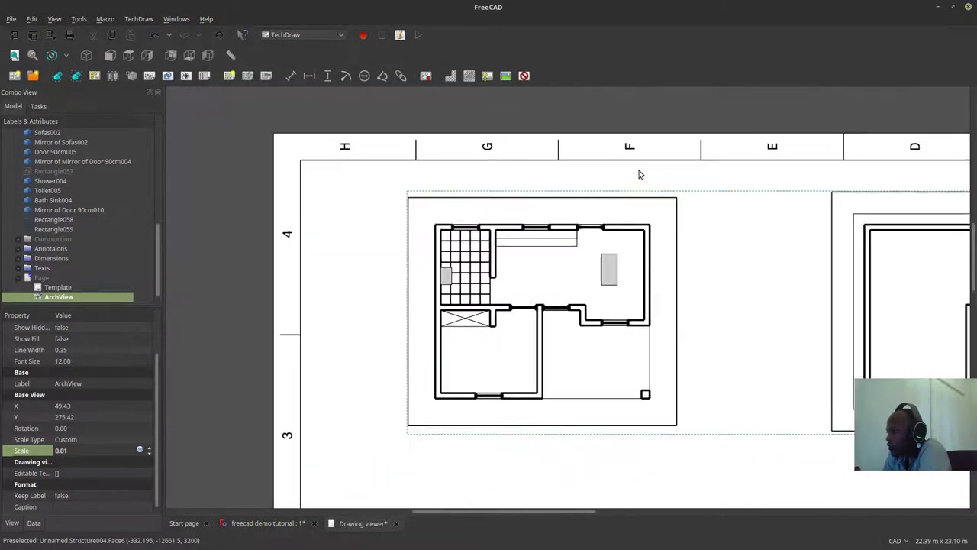
pyautogui.scroll(-1, 571, 297)
# Step: Shift the ArchView slightly down and to the left on the sheet, to about X 45.6, Y 268.4
pyautogui.scroll(3, 558, 389)
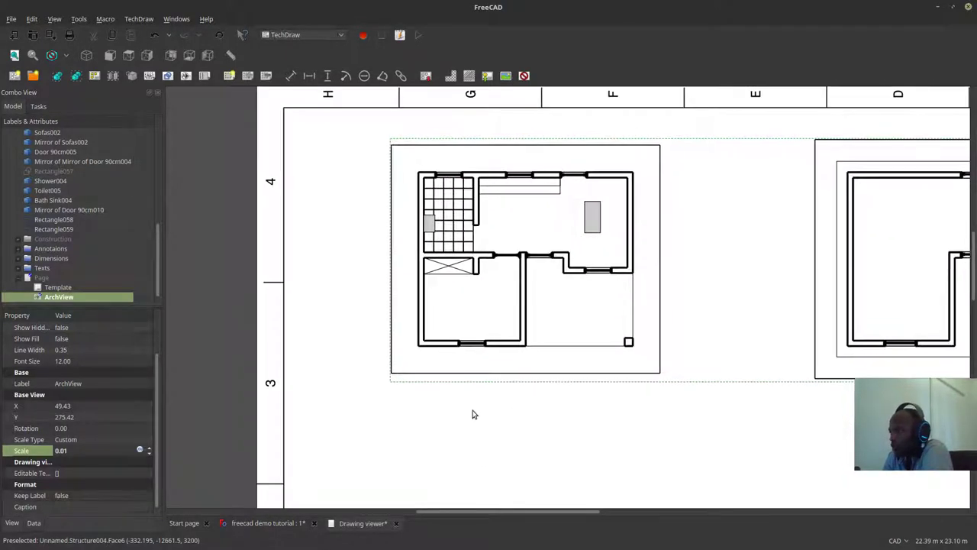
pyautogui.scroll(4, 419, 343)
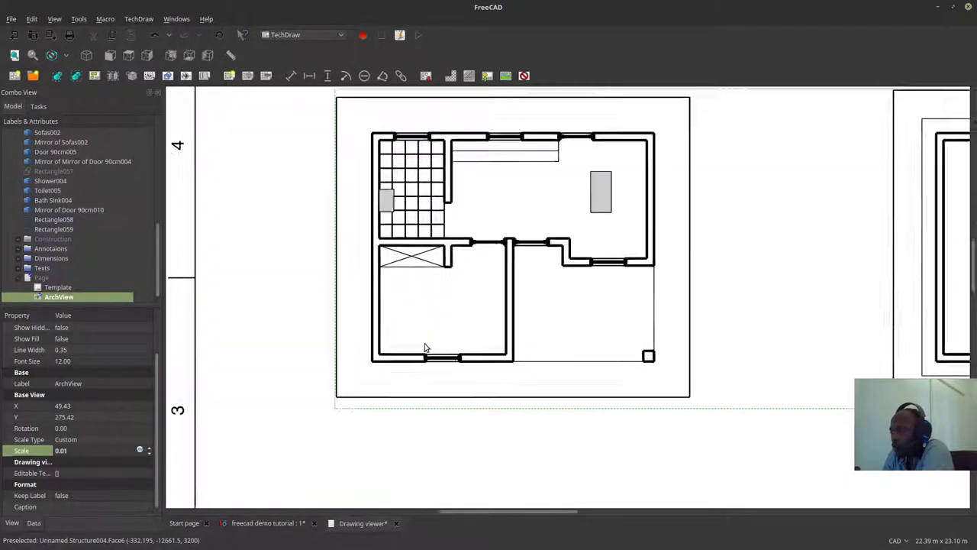
pyautogui.scroll(-2, 218, 265)
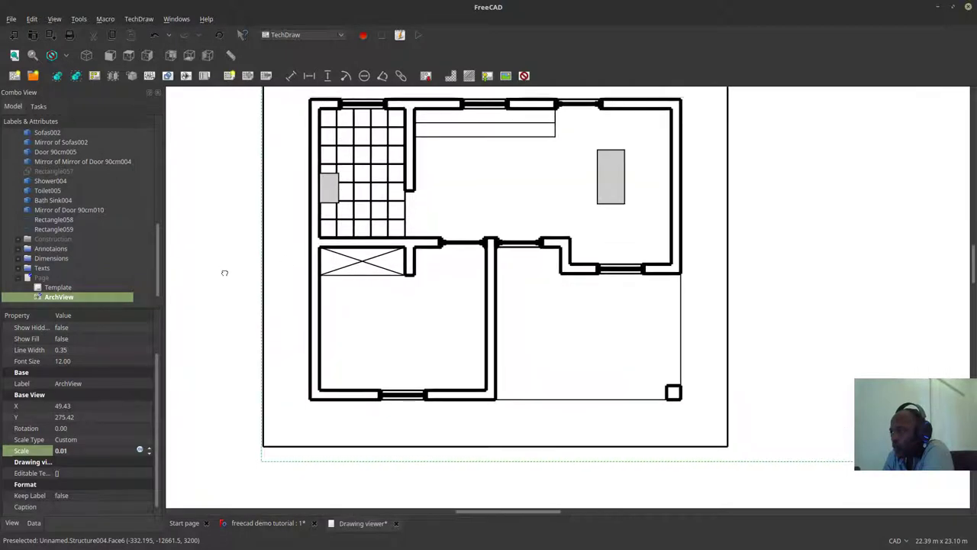
pyautogui.moveTo(374, 237); pyautogui.dragTo(361, 262)
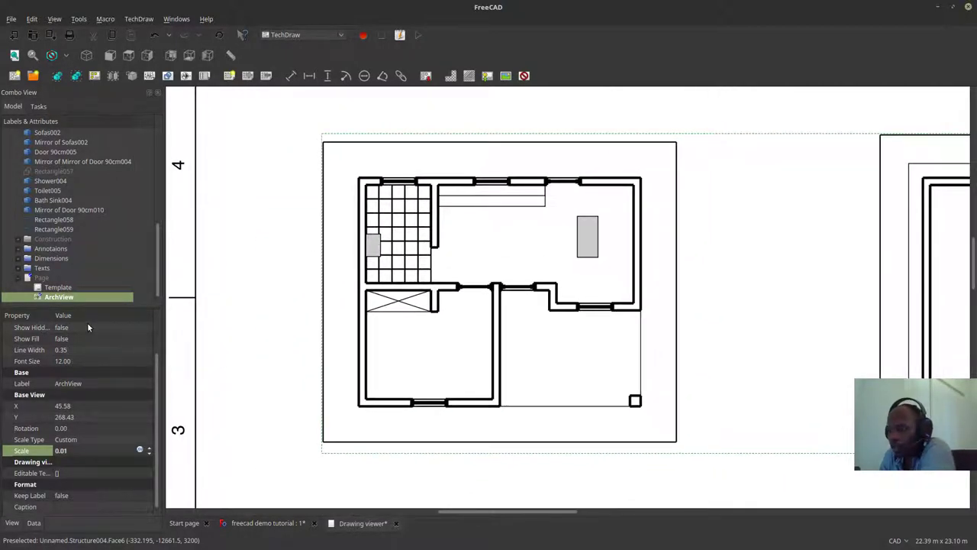
# Step: Set the ArchView's line width to 0.20 and check the thinner lines in the furnished floor plan
pyautogui.click(57, 287)
pyautogui.click(58, 297)
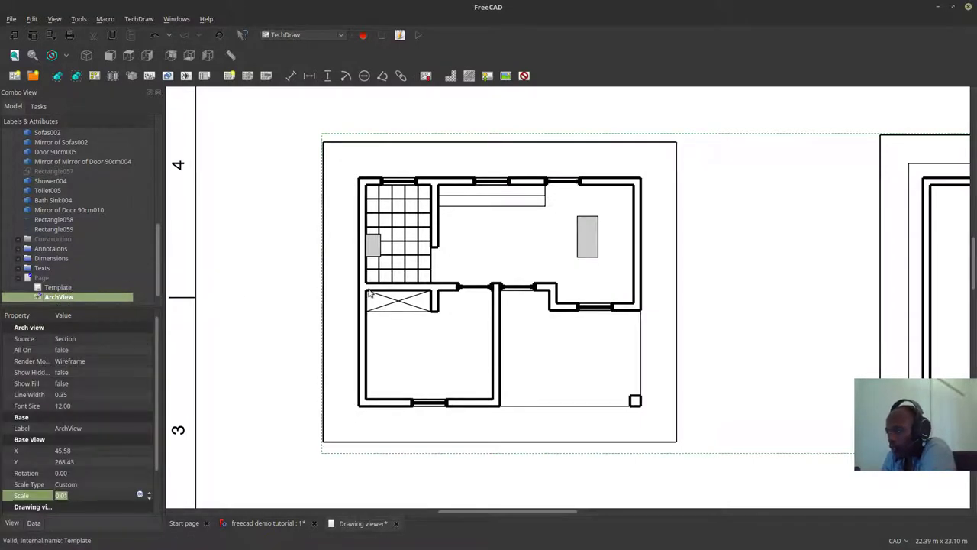
pyautogui.click(63, 394)
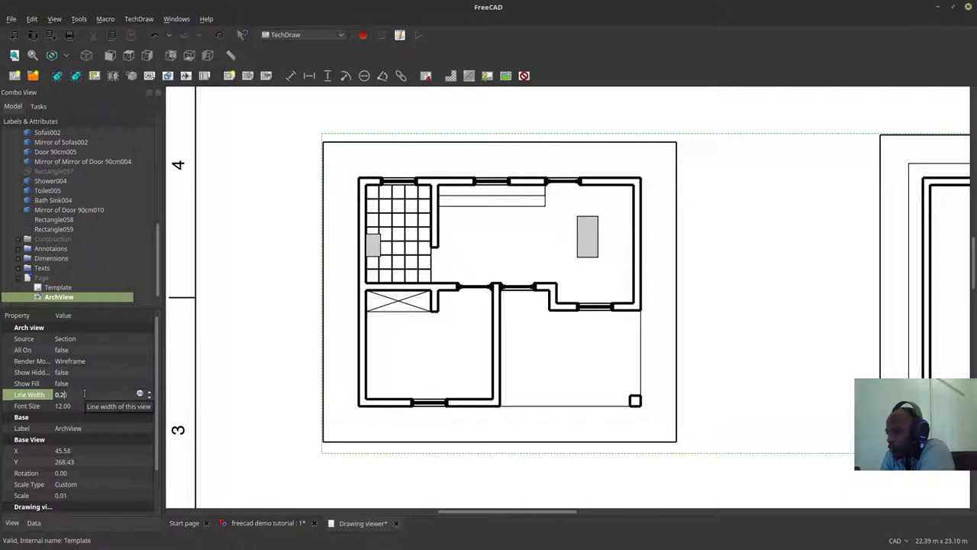
pyautogui.press('Return')
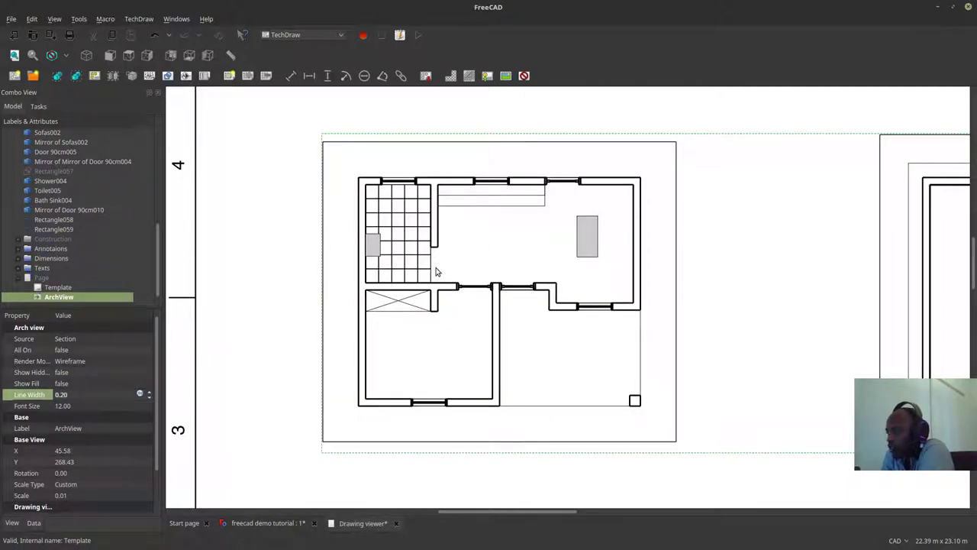
pyautogui.scroll(3, 476, 267)
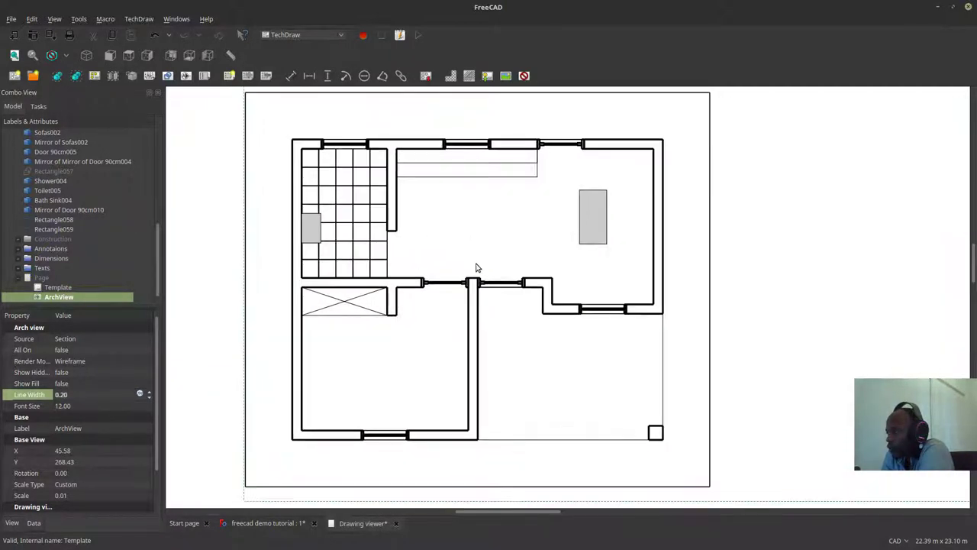
pyautogui.scroll(1, 476, 268)
pyautogui.scroll(-2, 471, 279)
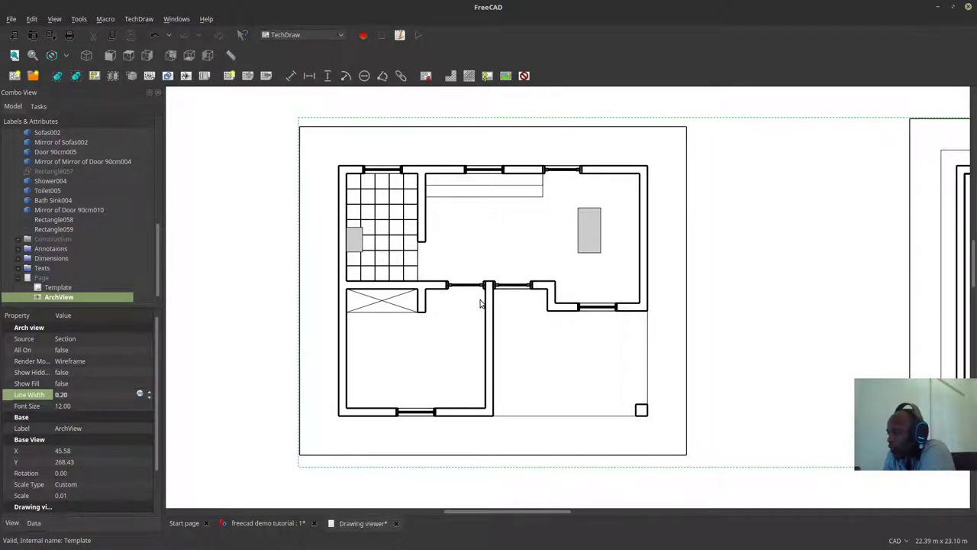
pyautogui.scroll(4, 481, 302)
pyautogui.scroll(-3, 484, 301)
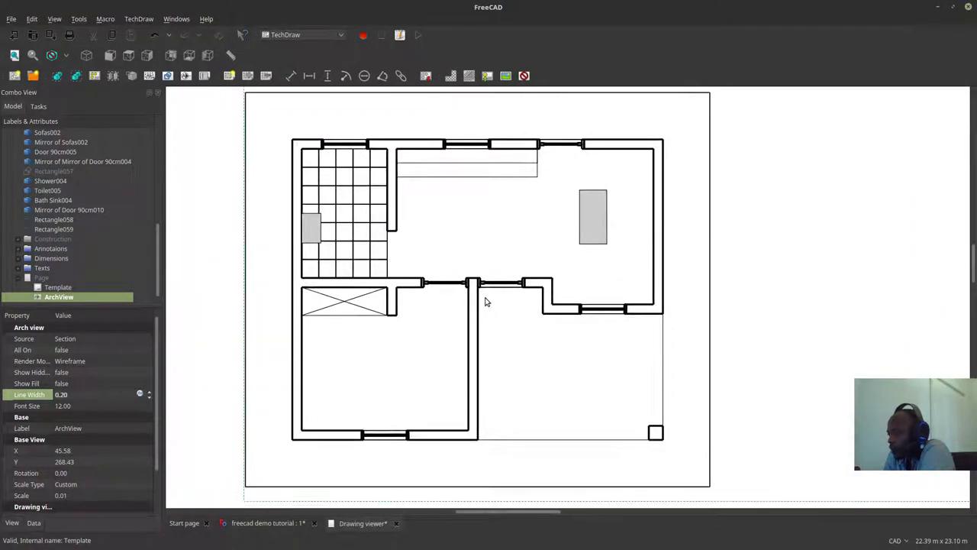
pyautogui.scroll(-1, 486, 302)
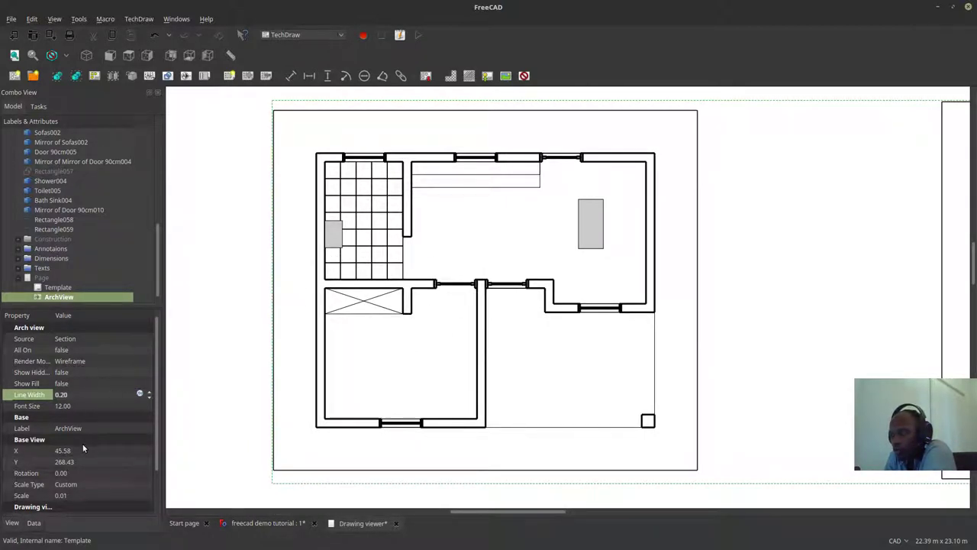
# Step: Try rotating the ArchView a few degrees in both directions, then return its rotation to 0
pyautogui.scroll(-2, 83, 449)
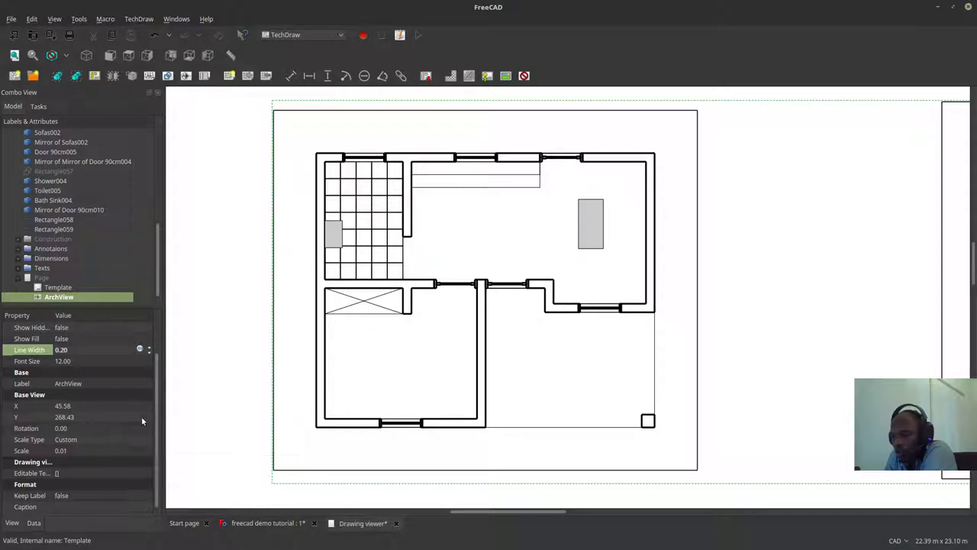
pyautogui.click(74, 429)
pyautogui.scroll(11, 75, 427)
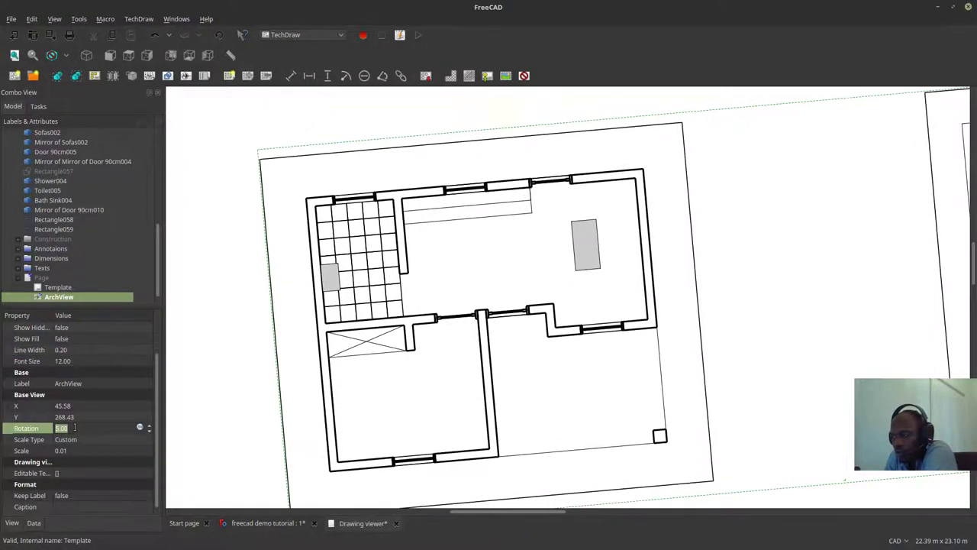
pyautogui.scroll(-18, 74, 428)
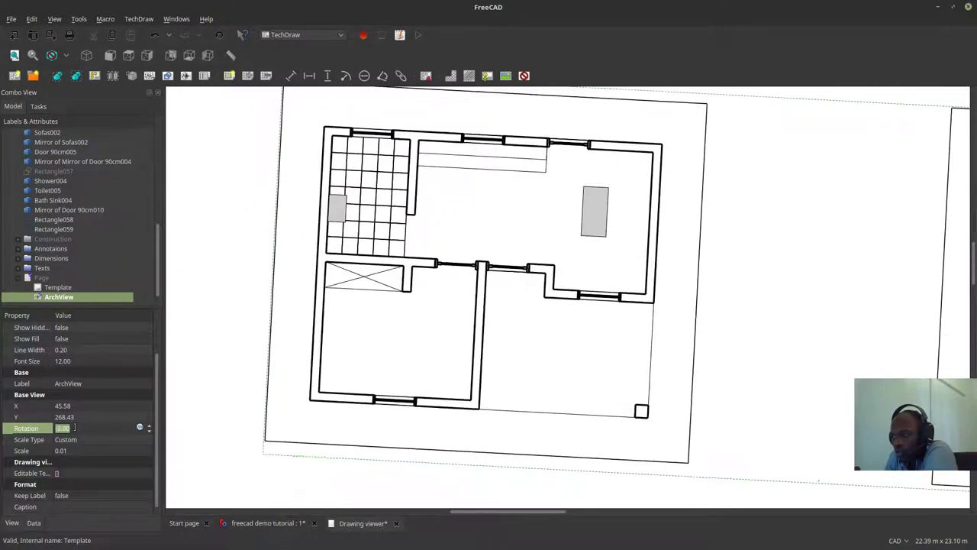
pyautogui.scroll(3, 74, 429)
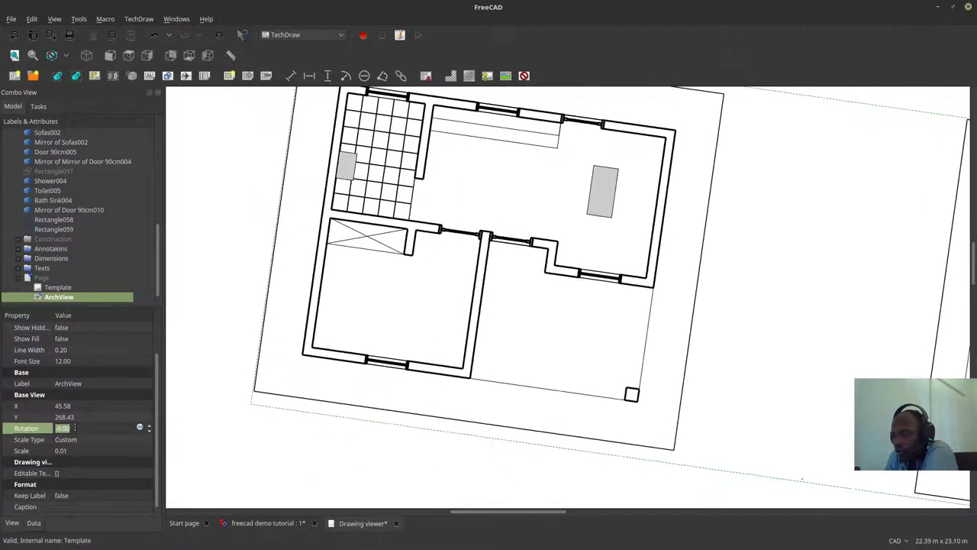
pyautogui.scroll(4, 74, 428)
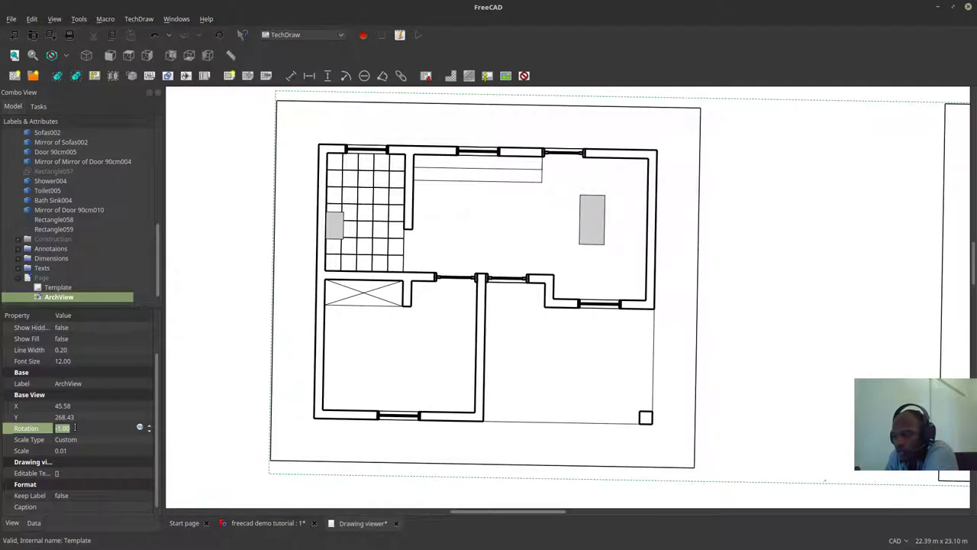
pyautogui.scroll(1, 74, 428)
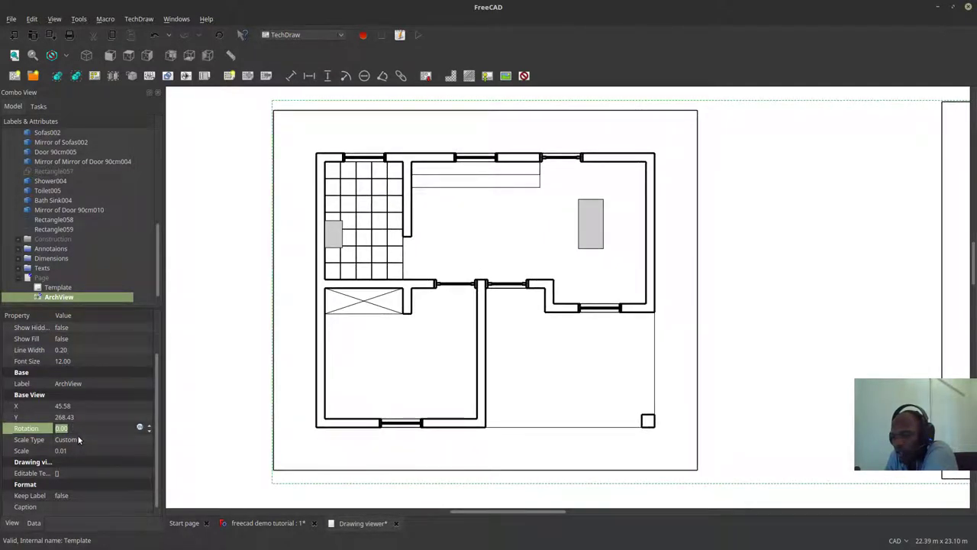
# Step: Review the Scale Type options of the ArchView, leave the choice unmade and clear the selection
pyautogui.click(77, 439)
pyautogui.click(77, 439)
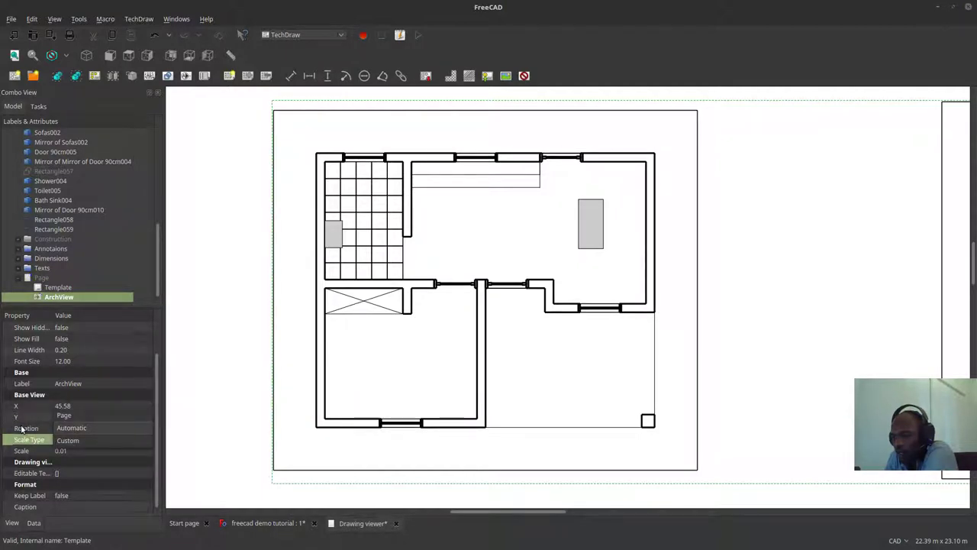
pyautogui.press('Escape')
pyautogui.click(186, 432)
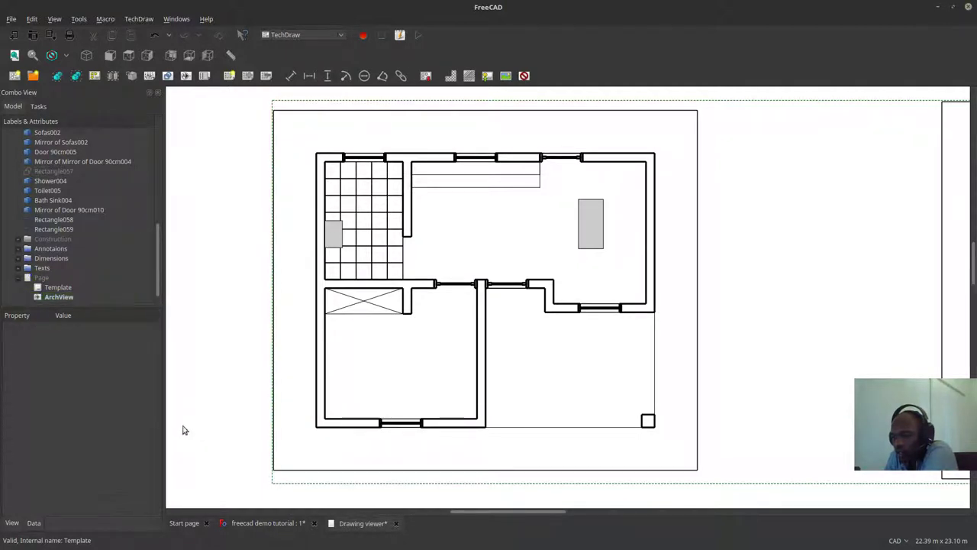
# Step: Reselect the ArchView and nudge it on the sheet to about X 44.2, Y 271.6
pyautogui.click(409, 371)
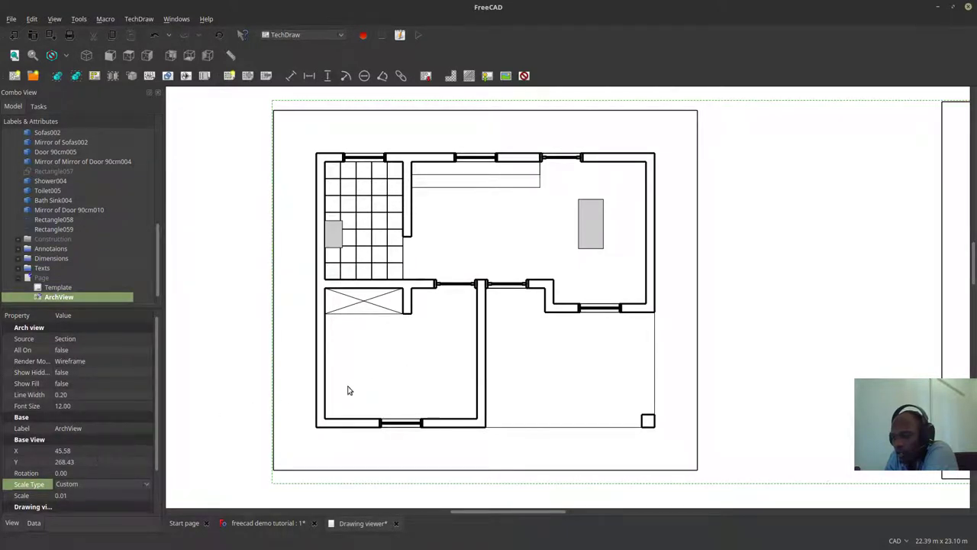
pyautogui.moveTo(346, 388)
pyautogui.mouseDown(button='middle')
pyautogui.moveTo(323, 402)
pyautogui.moveTo(346, 381)
pyautogui.mouseUp(button='middle')
pyautogui.moveTo(346, 378)
pyautogui.mouseDown()
pyautogui.moveTo(351, 401)
pyautogui.moveTo(351, 382)
pyautogui.mouseUp()
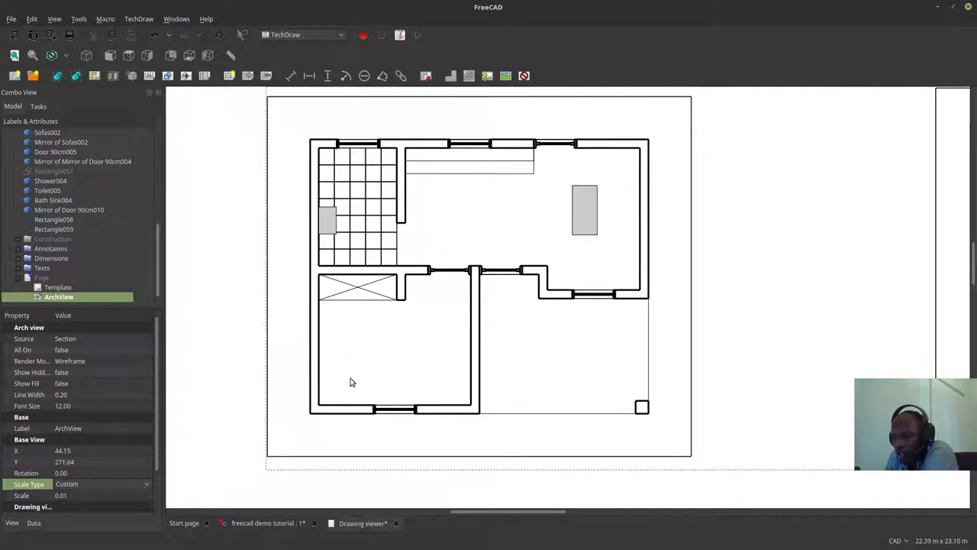
# Step: Set the ArchView's X position to 49.15 and reselect the view on the sheet
pyautogui.click(98, 451)
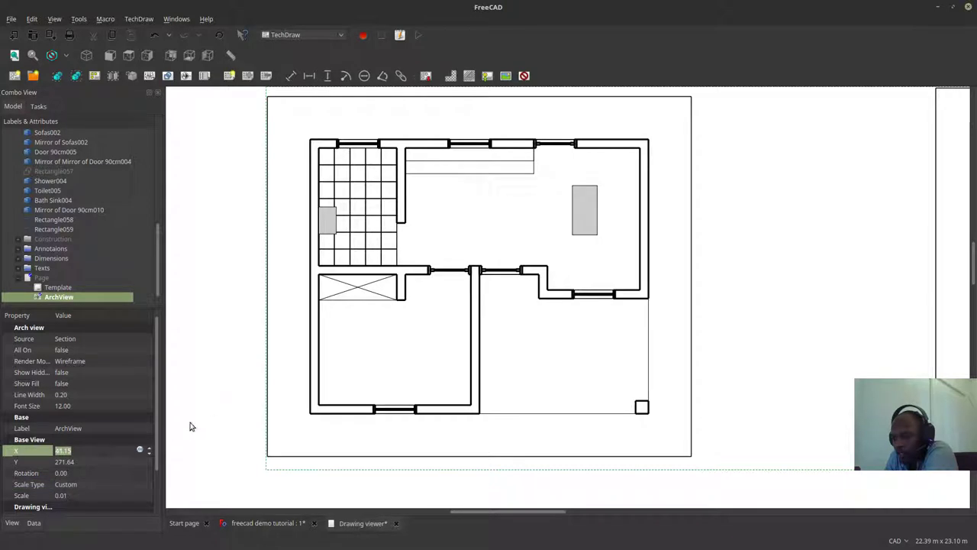
pyautogui.click(83, 464)
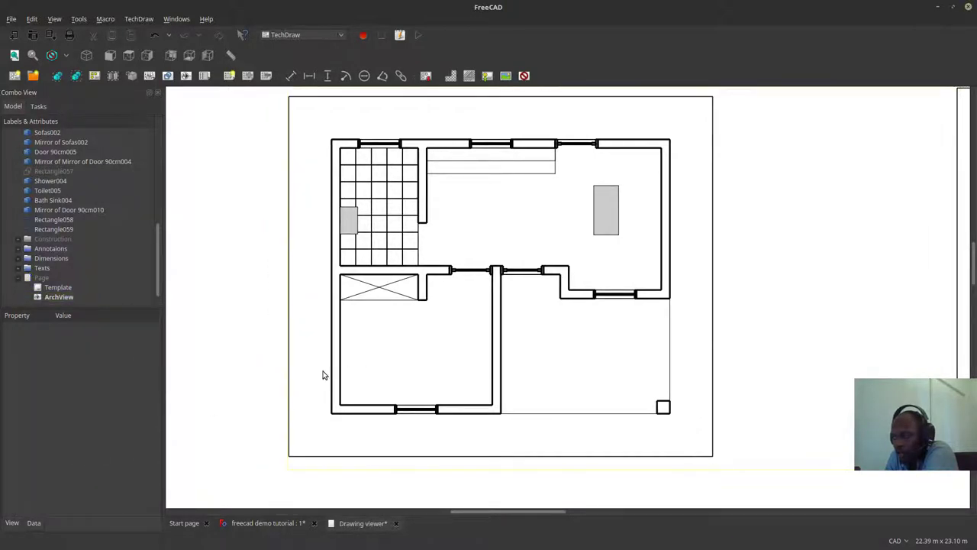
pyautogui.click(323, 374)
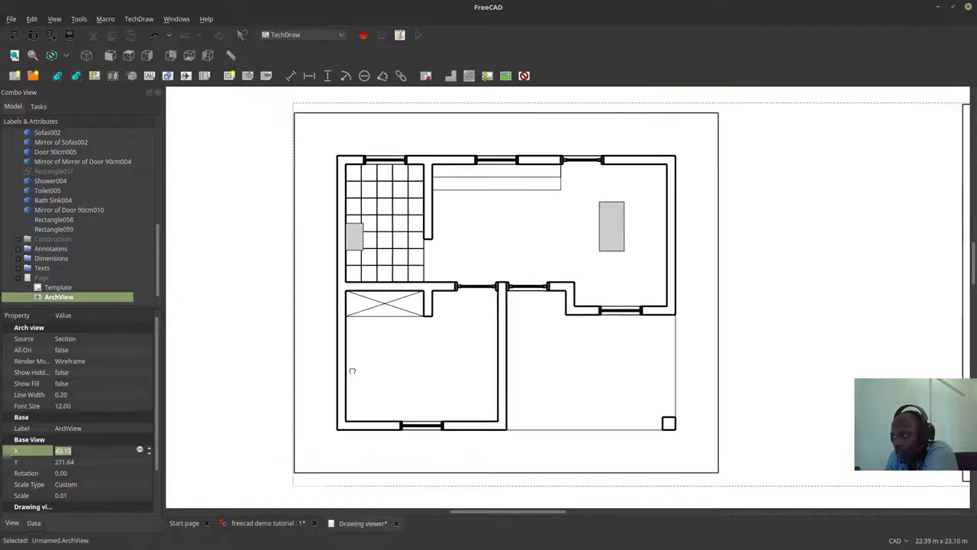
# Step: Adjust the ArchView's vertical position to Y 269.99, then set its X position to 69.02
pyautogui.click(86, 462)
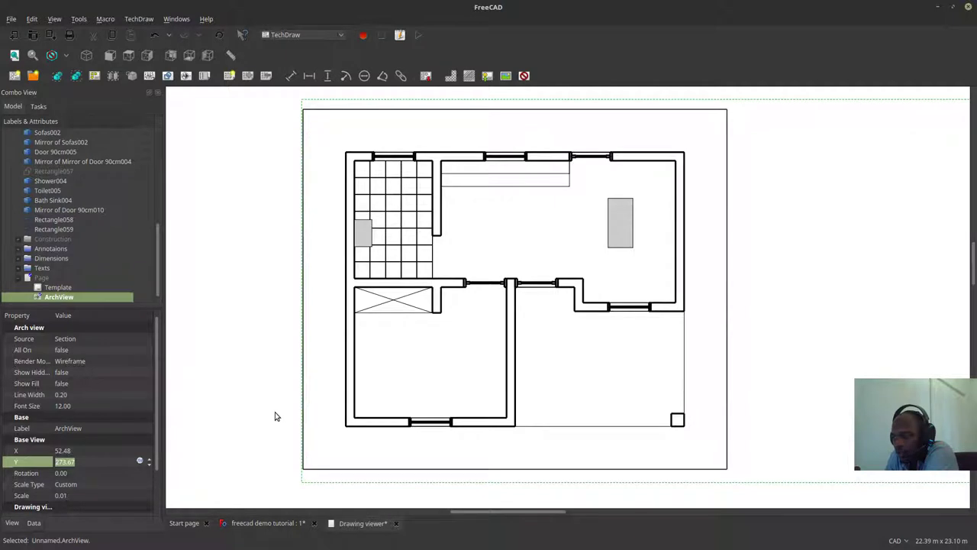
pyautogui.press('Return')
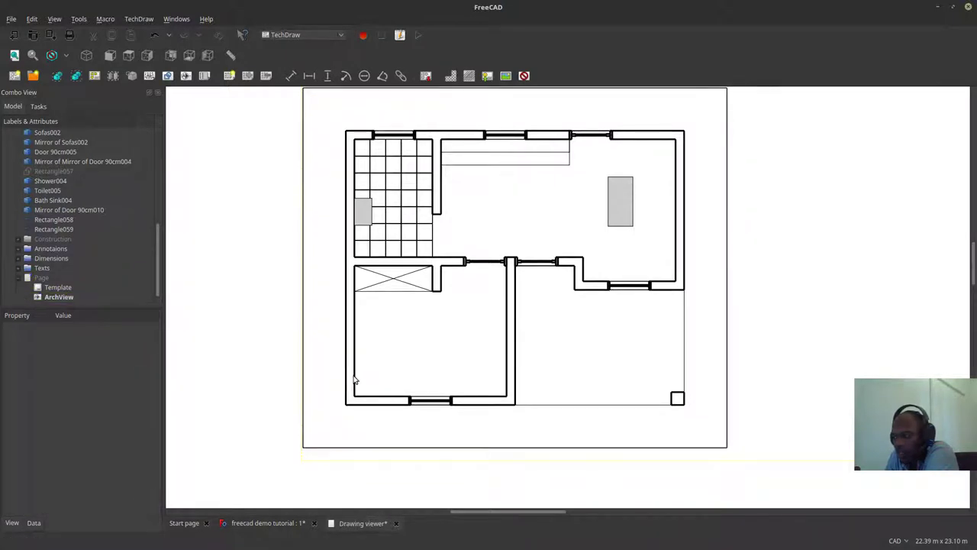
pyautogui.click(353, 380)
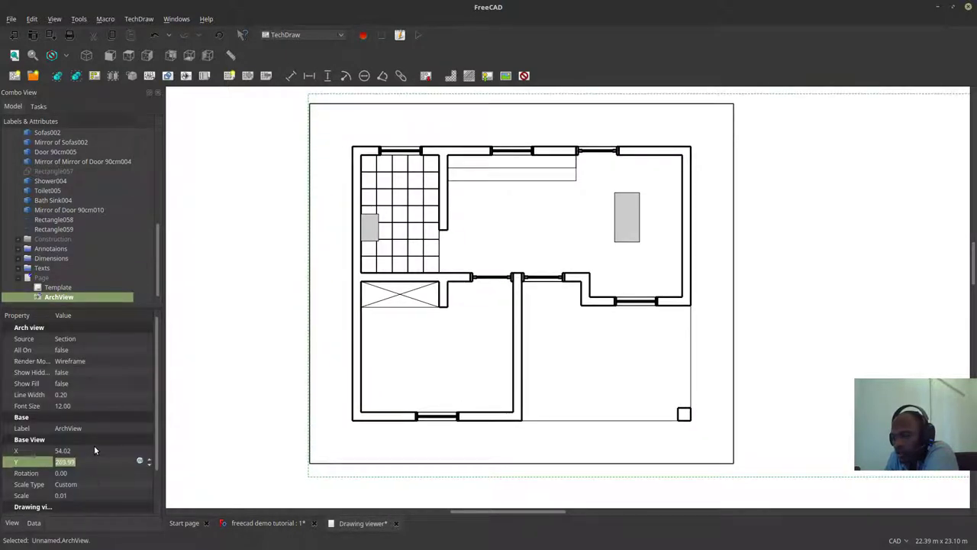
pyautogui.scroll(-1, 94, 449)
pyautogui.click(96, 416)
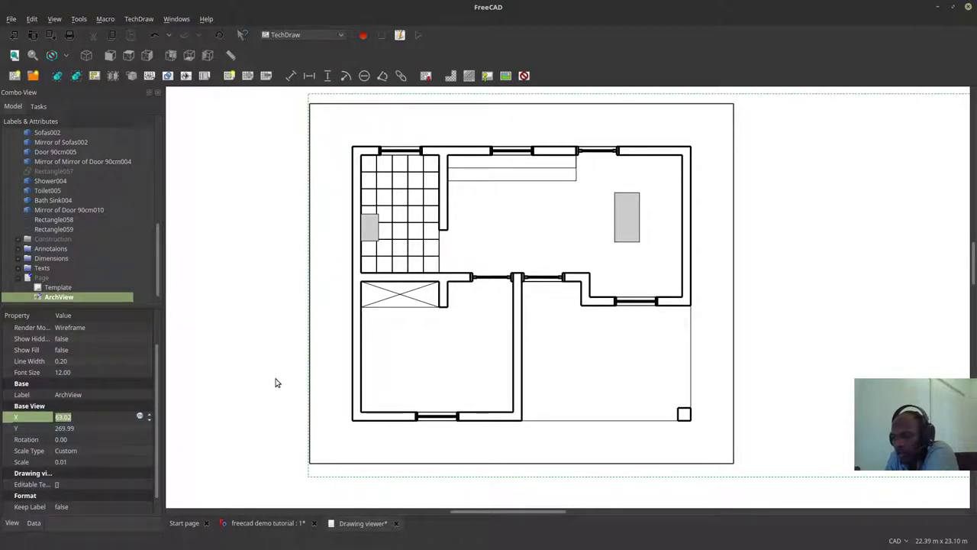
pyautogui.click(89, 426)
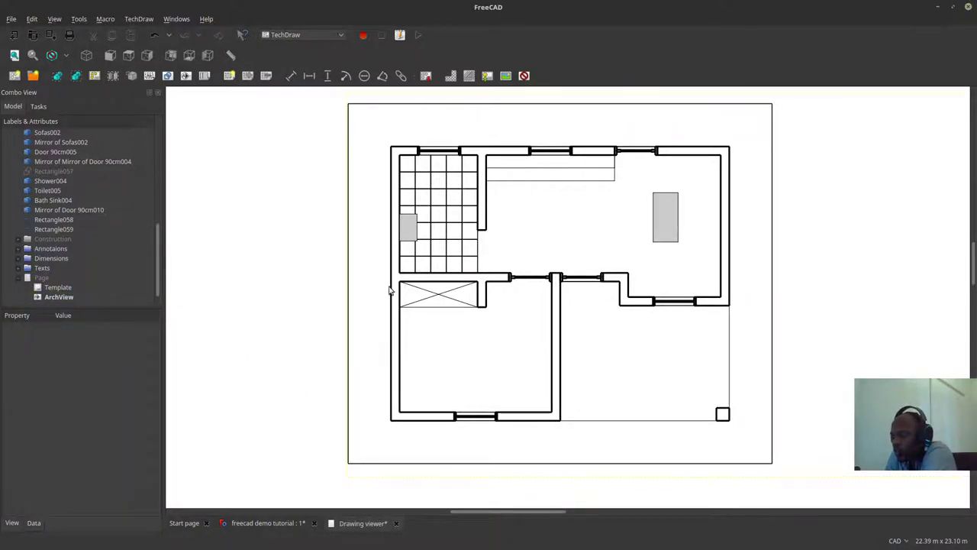
# Step: Move the ArchView closer to the sheet's upper-left corner, at about X 45, Y 277, and clear the selection
pyautogui.scroll(-5, 399, 312)
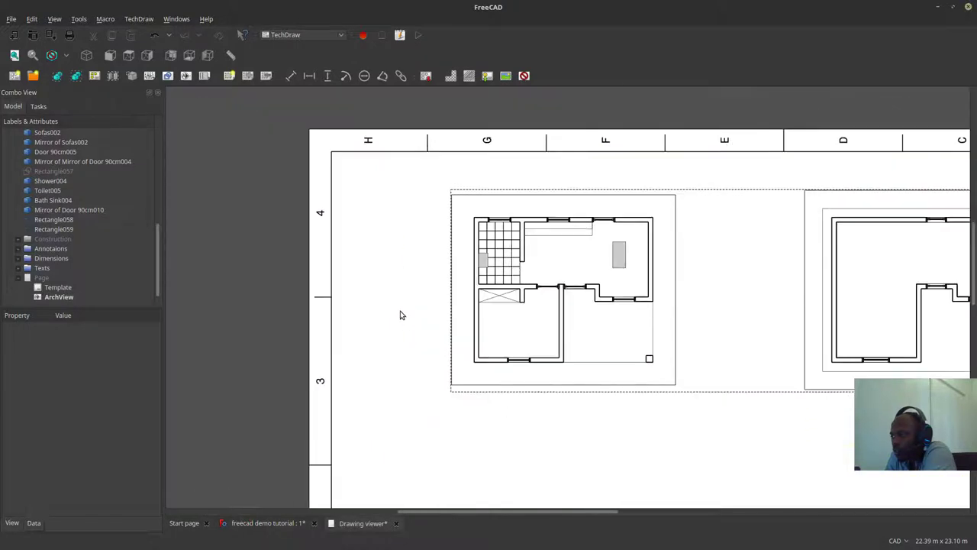
pyautogui.moveTo(377, 385); pyautogui.dragTo(396, 320)
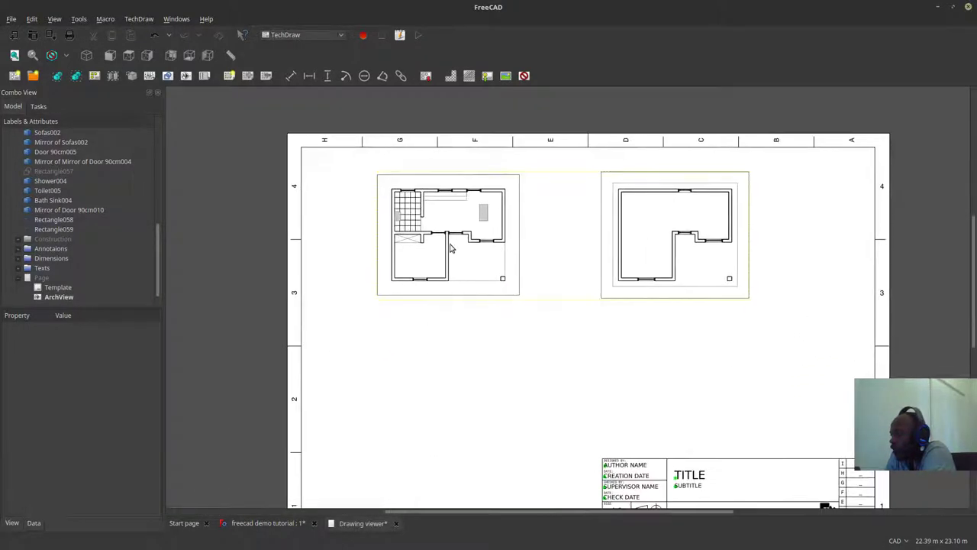
pyautogui.moveTo(484, 243); pyautogui.dragTo(452, 228)
pyautogui.click(336, 333)
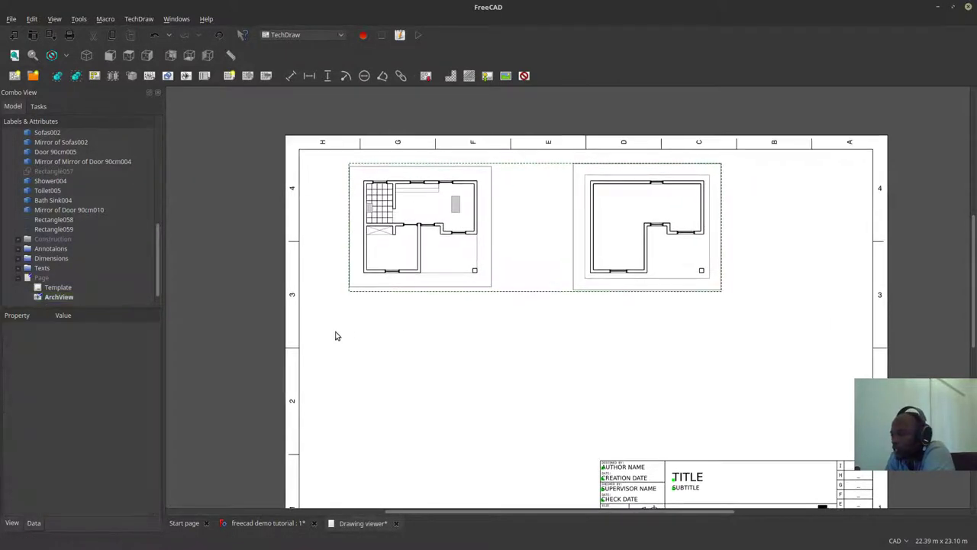
# Step: Reselect the ArchView and place it inside the sheet's upper-left corner at about X 21.3, Y 275.9
pyautogui.scroll(2, 308, 310)
pyautogui.scroll(3, 352, 267)
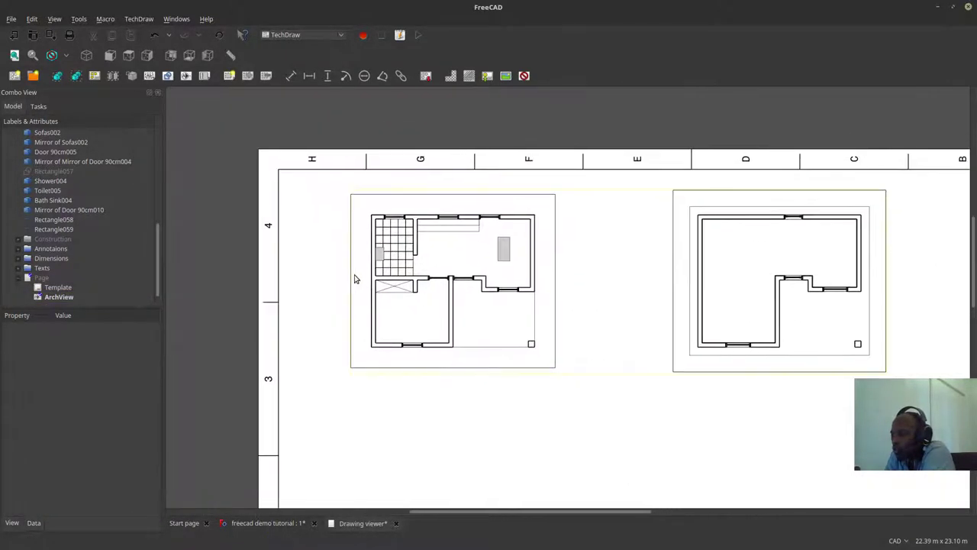
pyautogui.click(351, 267)
pyautogui.moveTo(221, 289); pyautogui.dragTo(339, 297)
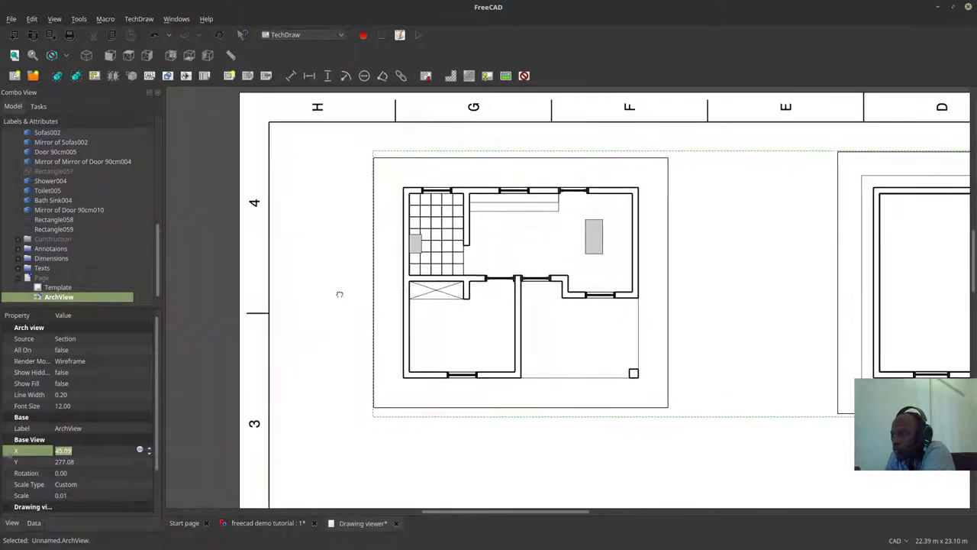
pyautogui.moveTo(460, 270); pyautogui.dragTo(374, 276)
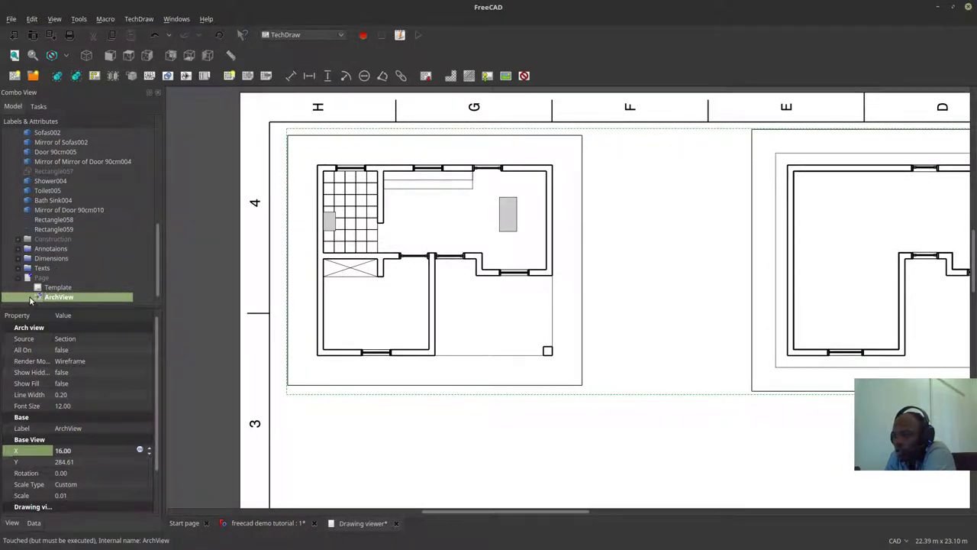
pyautogui.scroll(5, 32, 259)
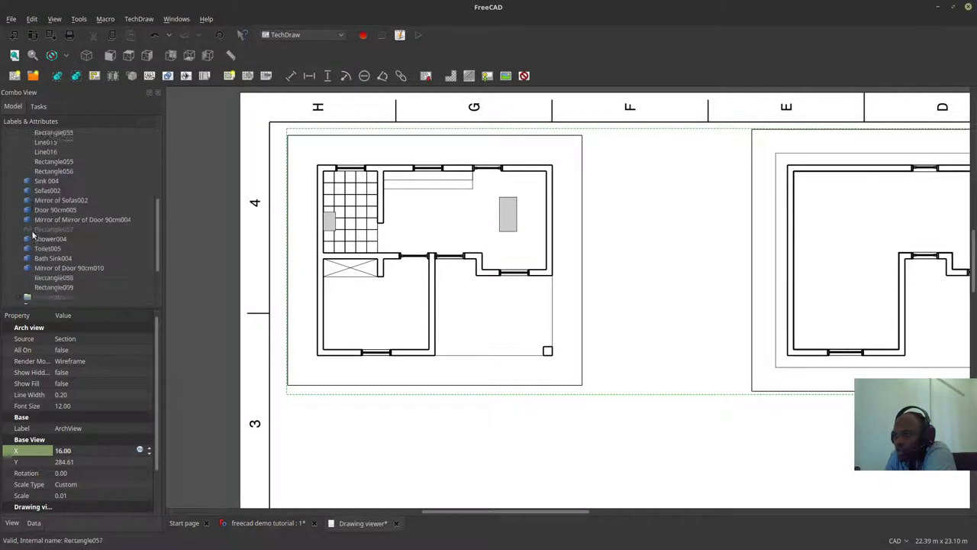
pyautogui.scroll(-2, 32, 235)
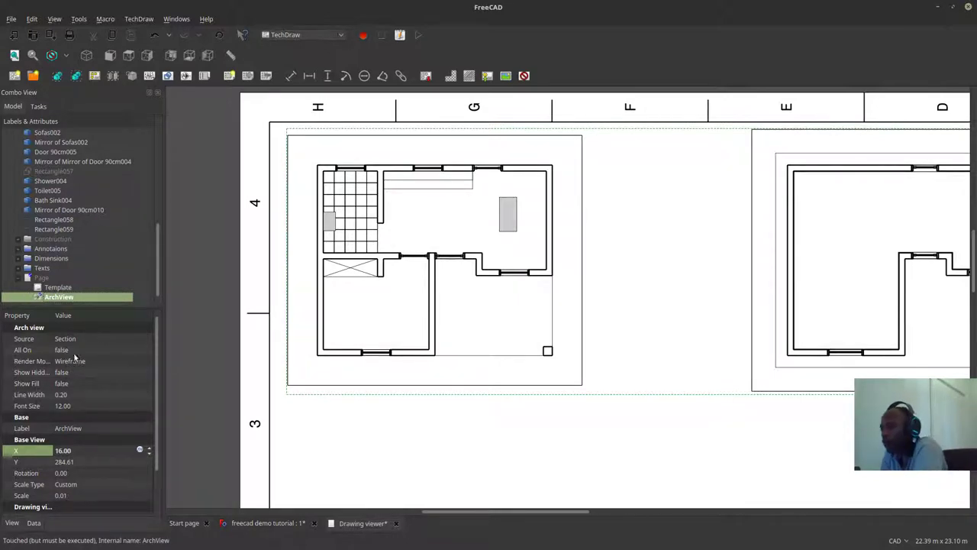
pyautogui.moveTo(536, 276); pyautogui.dragTo(551, 303)
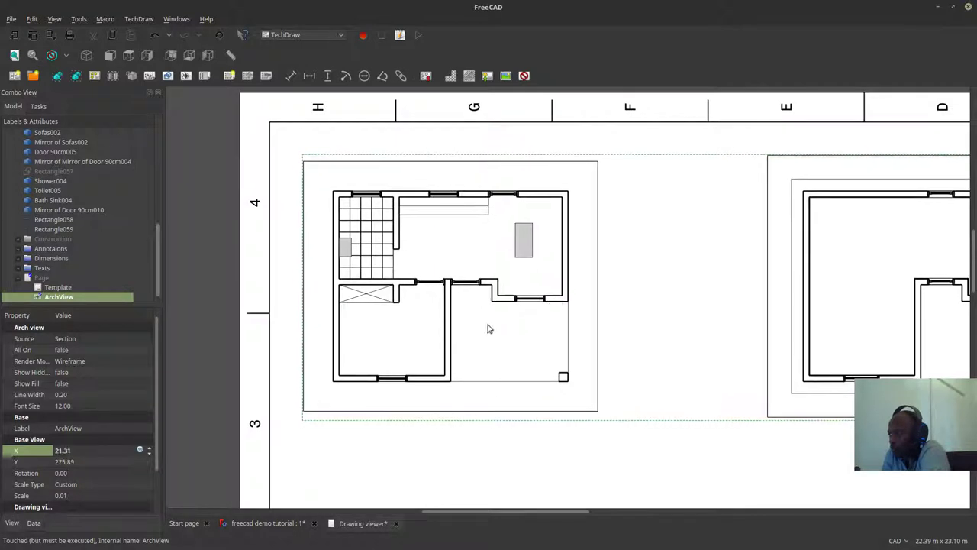
# Step: Rename the ArchView's label to "floor plan" and clear the selection
pyautogui.scroll(-2, 106, 435)
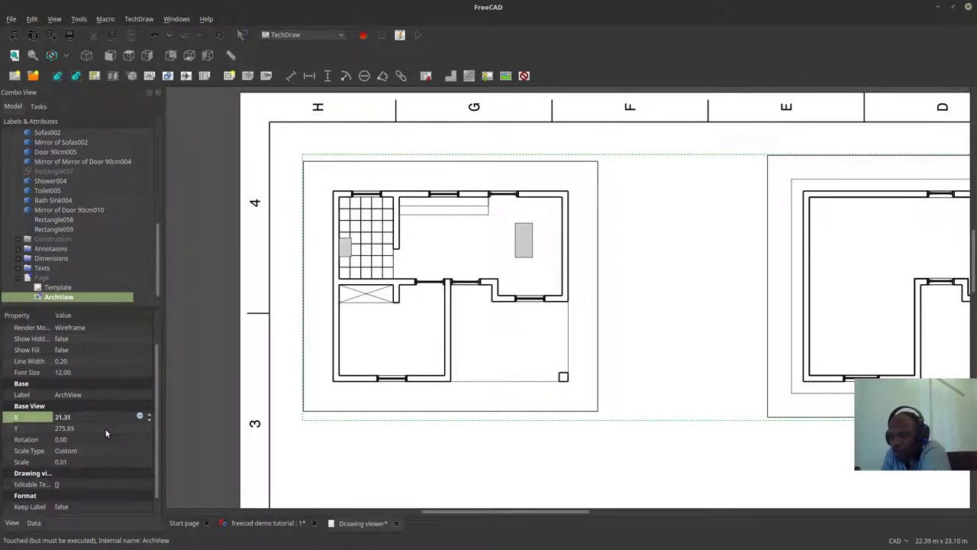
pyautogui.click(84, 381)
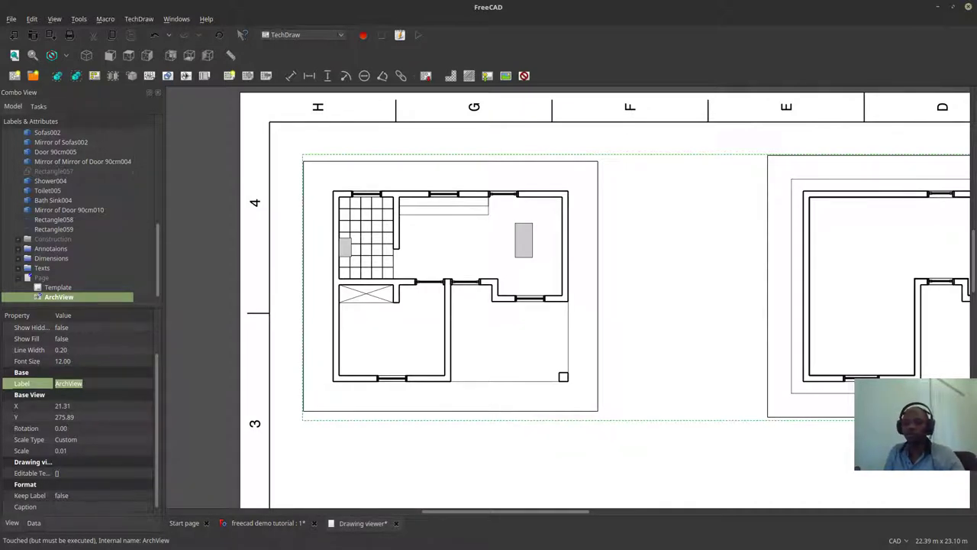
pyautogui.write('Floor p')
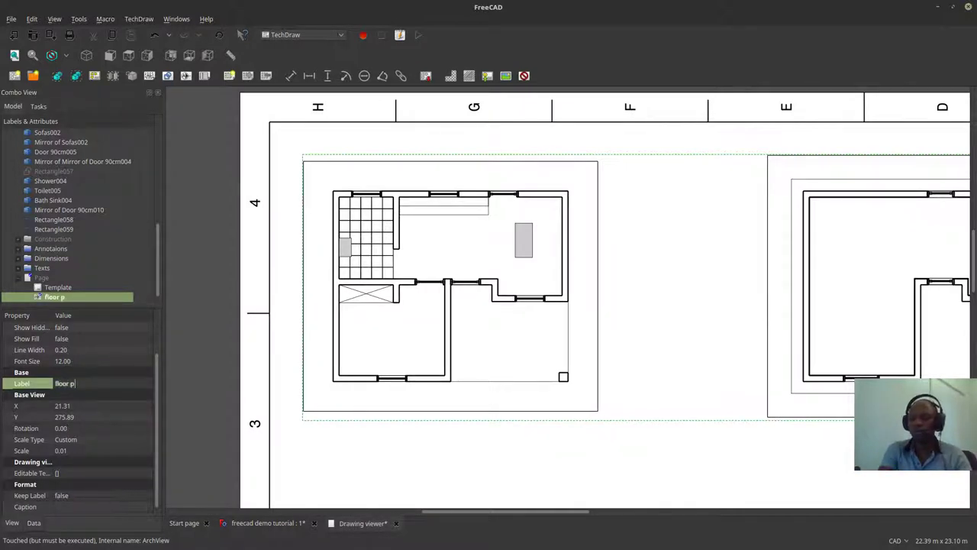
pyautogui.write('lan')
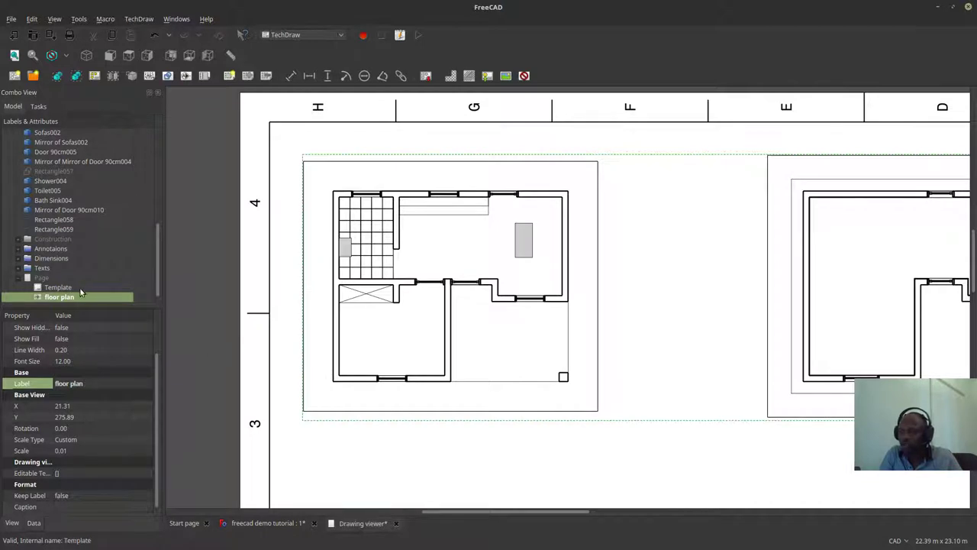
pyautogui.click(225, 363)
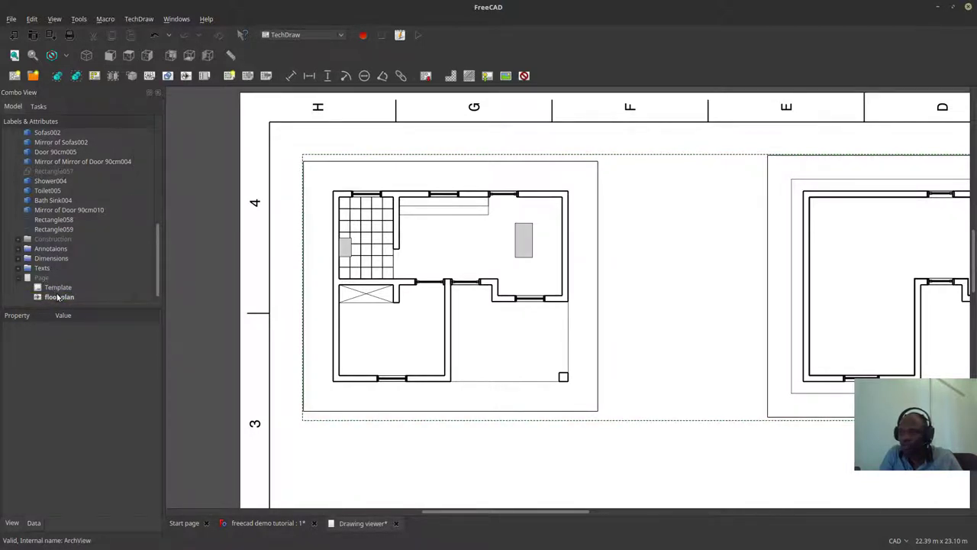
# Step: Change the floor plan view's Source to Section001 and recompute the document
pyautogui.click(58, 296)
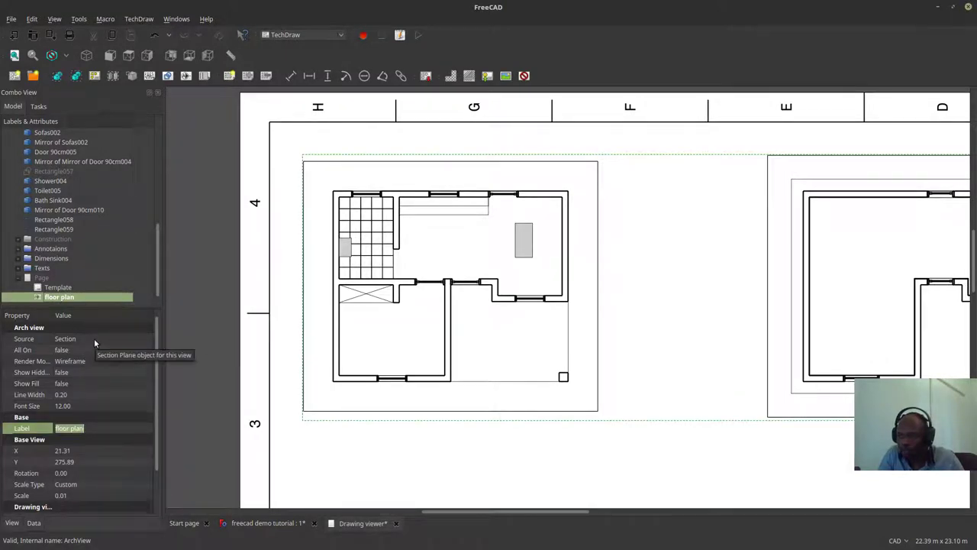
pyautogui.click(94, 340)
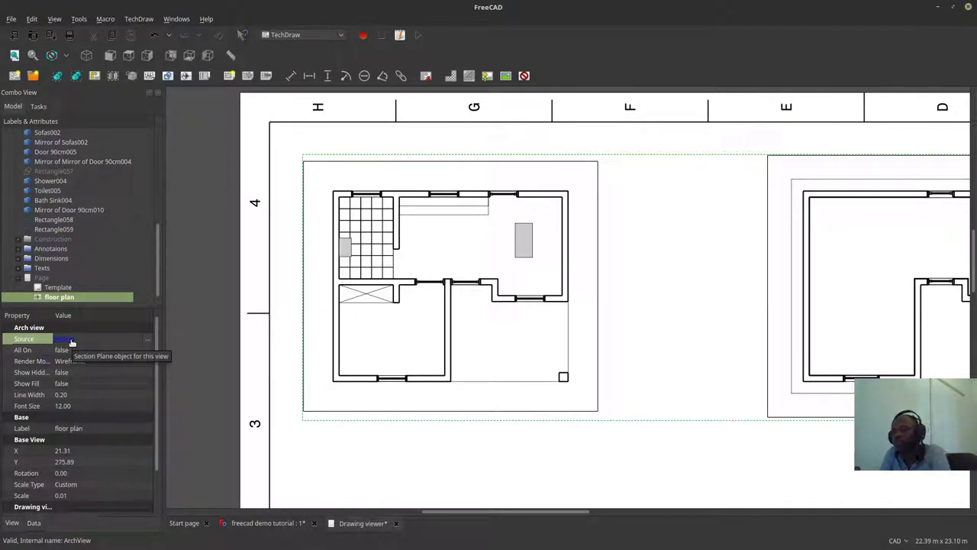
pyautogui.click(148, 341)
pyautogui.scroll(-10, 472, 204)
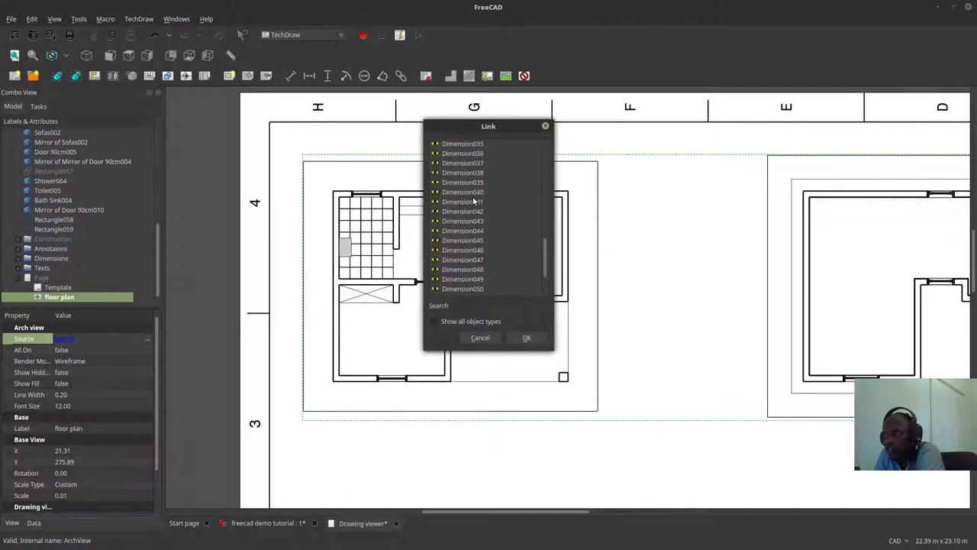
pyautogui.scroll(13, 473, 204)
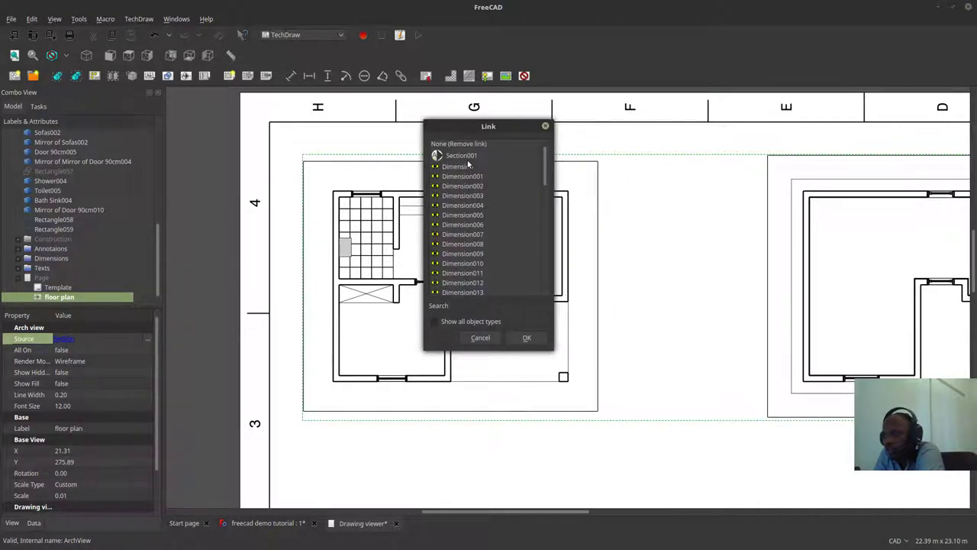
pyautogui.click(466, 156)
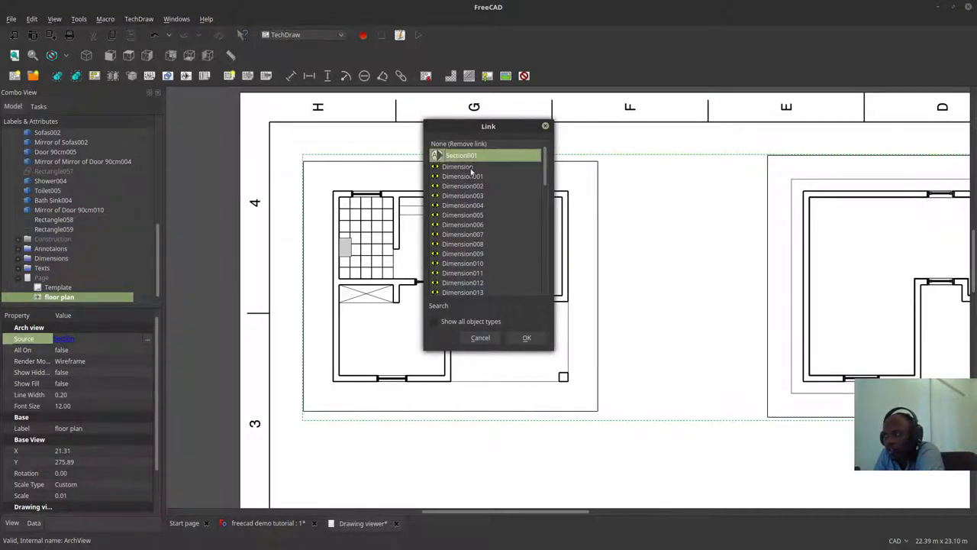
pyautogui.click(527, 337)
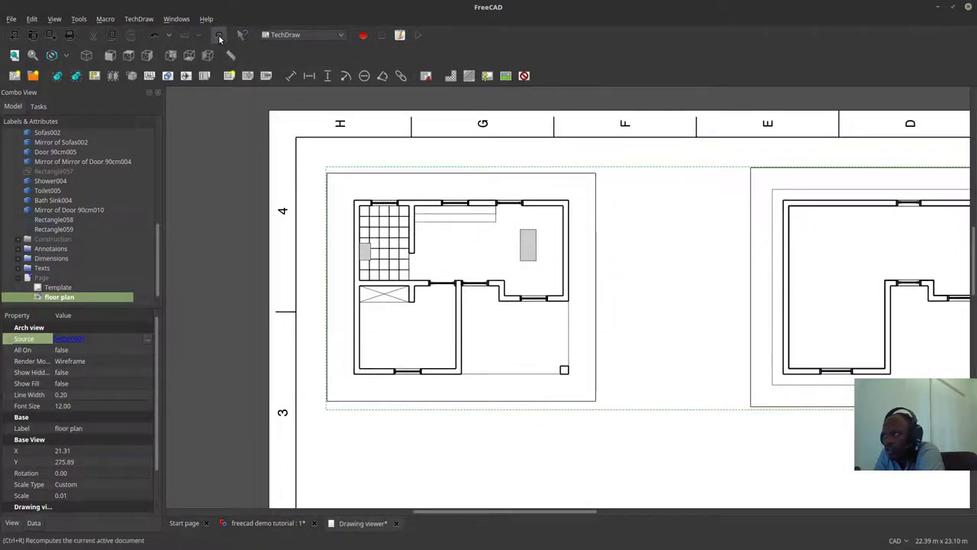
pyautogui.click(219, 35)
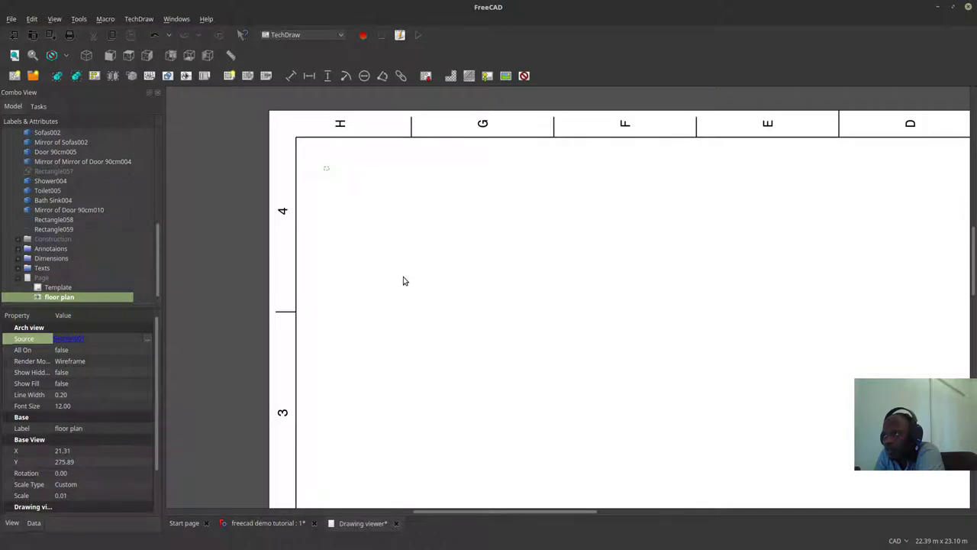
# Step: Examine the recomputed floor plan view on the sheet up close
pyautogui.scroll(3, 397, 221)
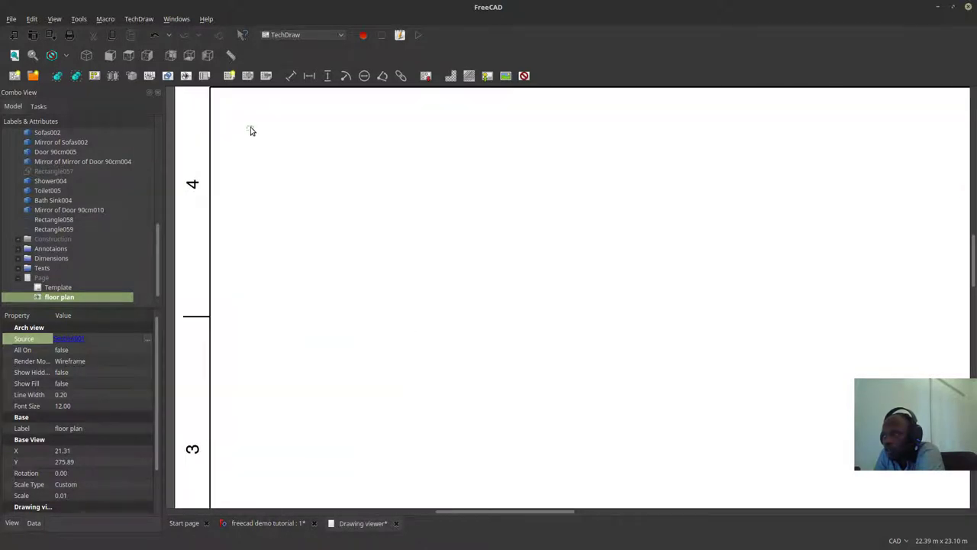
pyautogui.scroll(3, 251, 131)
pyautogui.moveTo(251, 137); pyautogui.dragTo(539, 353)
pyautogui.scroll(3, 308, 220)
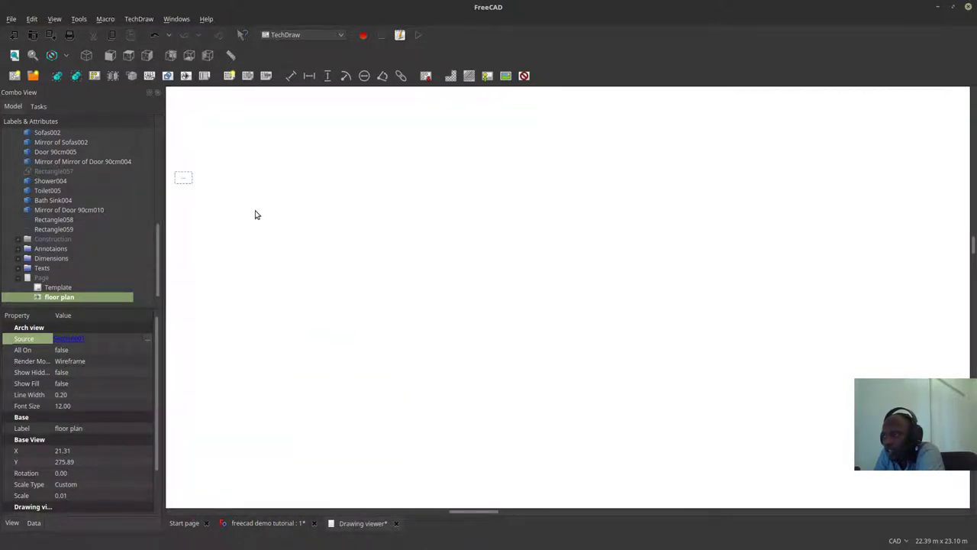
pyautogui.scroll(4, 408, 236)
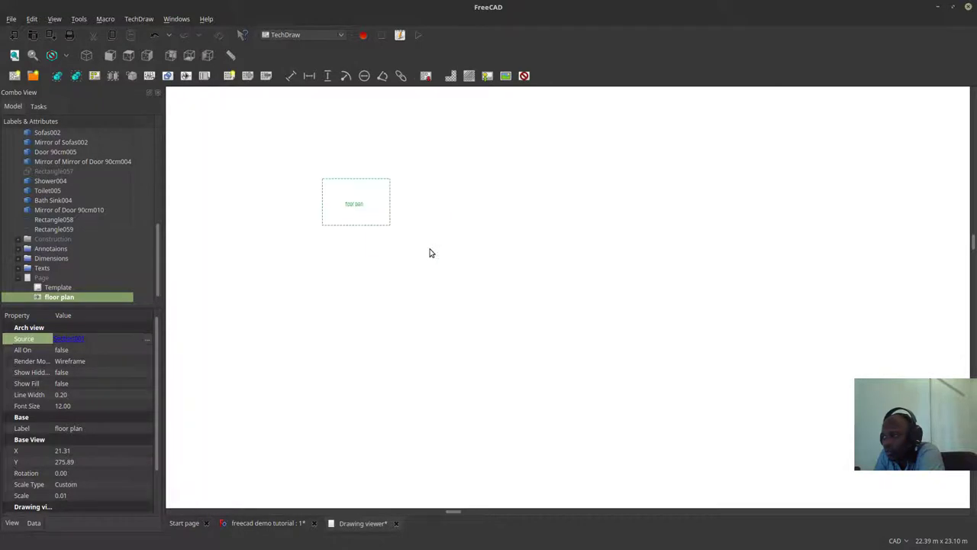
pyautogui.scroll(3, 379, 218)
pyautogui.moveTo(346, 252); pyautogui.dragTo(585, 362)
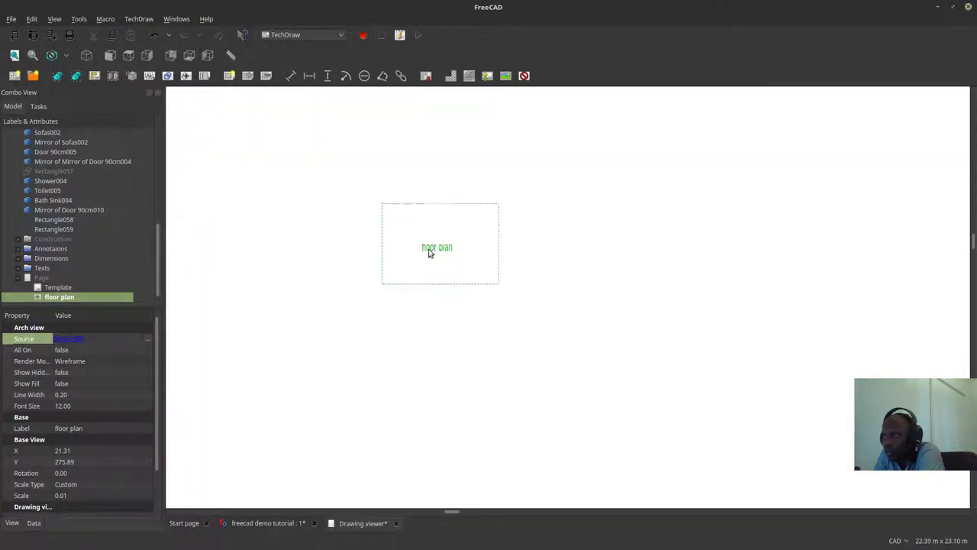
pyautogui.scroll(2, 429, 253)
pyautogui.scroll(1, 374, 232)
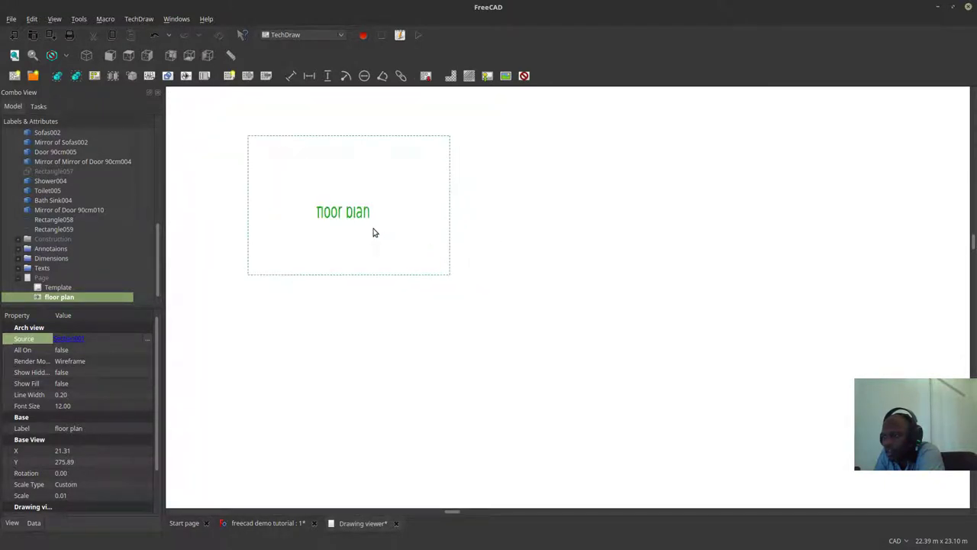
pyautogui.scroll(-6, 373, 231)
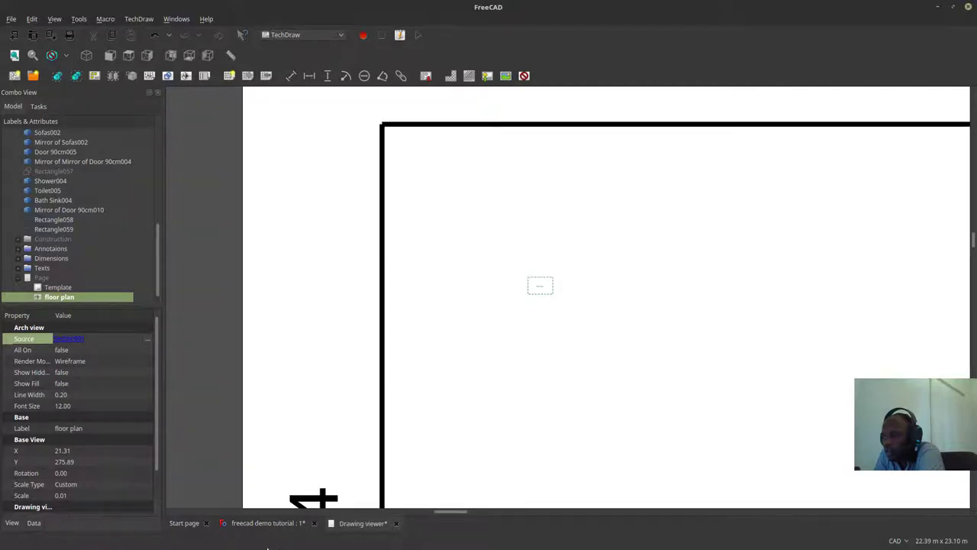
# Step: Return to the 3D model, select the small Section001 plane and examine its position relative to the plans
pyautogui.click(265, 524)
pyautogui.scroll(-3, 488, 247)
pyautogui.scroll(3, 465, 280)
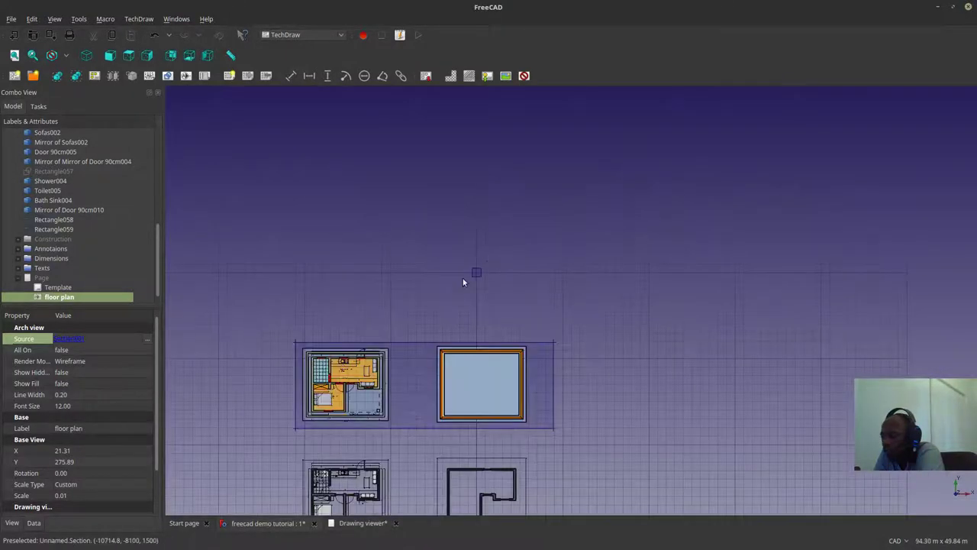
pyautogui.click(478, 273)
pyautogui.scroll(-3, 478, 274)
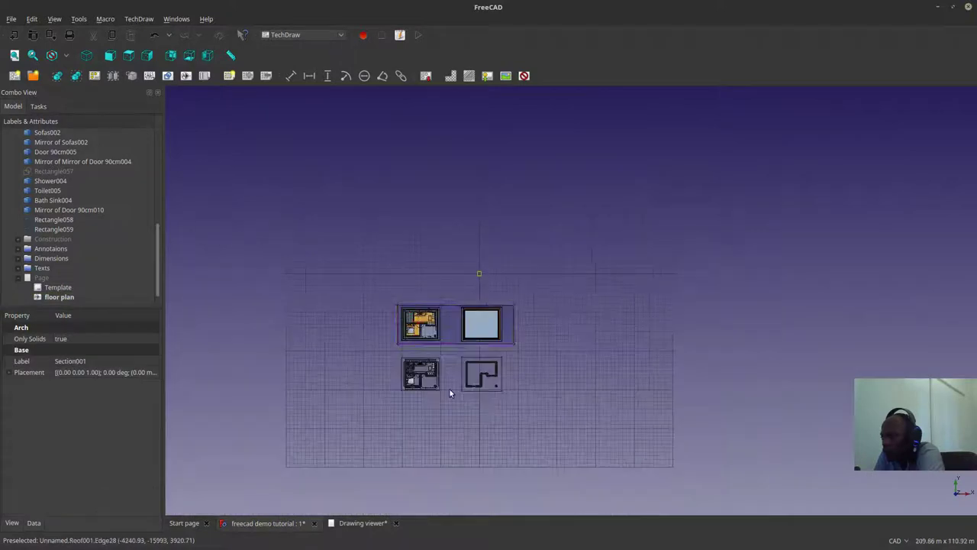
pyautogui.scroll(3, 449, 388)
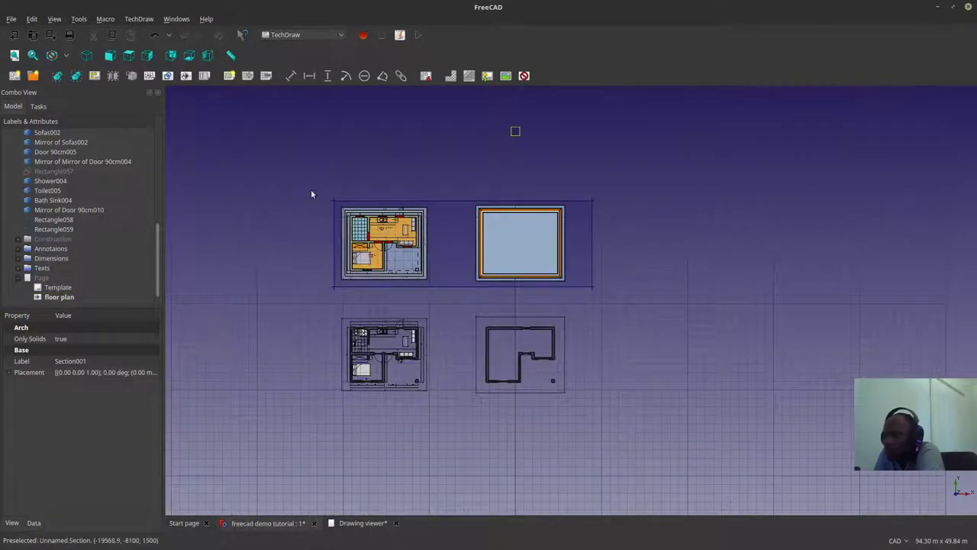
# Step: Switch to the Arch workbench and check the small Section001 plane against the plans in the model
pyautogui.click(294, 35)
pyautogui.click(279, 7)
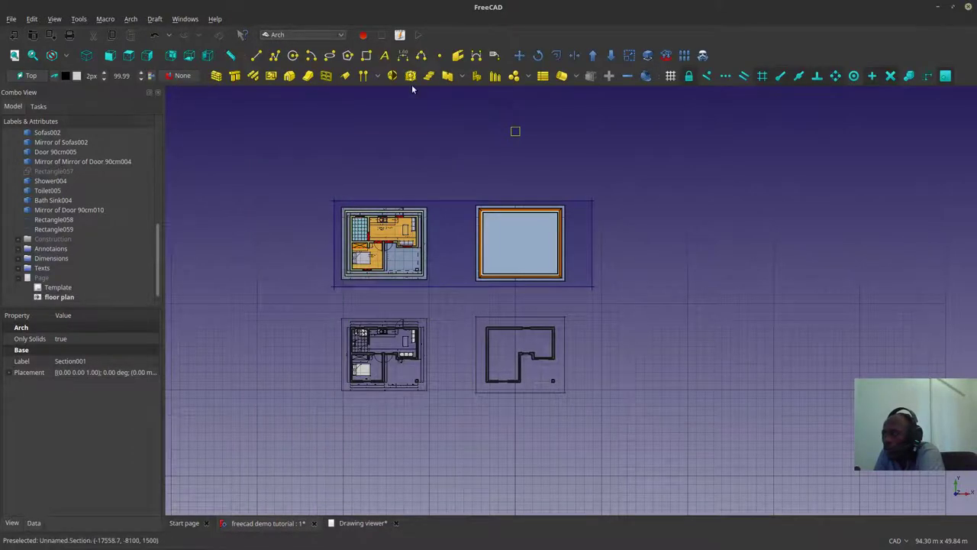
pyautogui.scroll(4, 488, 131)
pyautogui.scroll(-4, 527, 149)
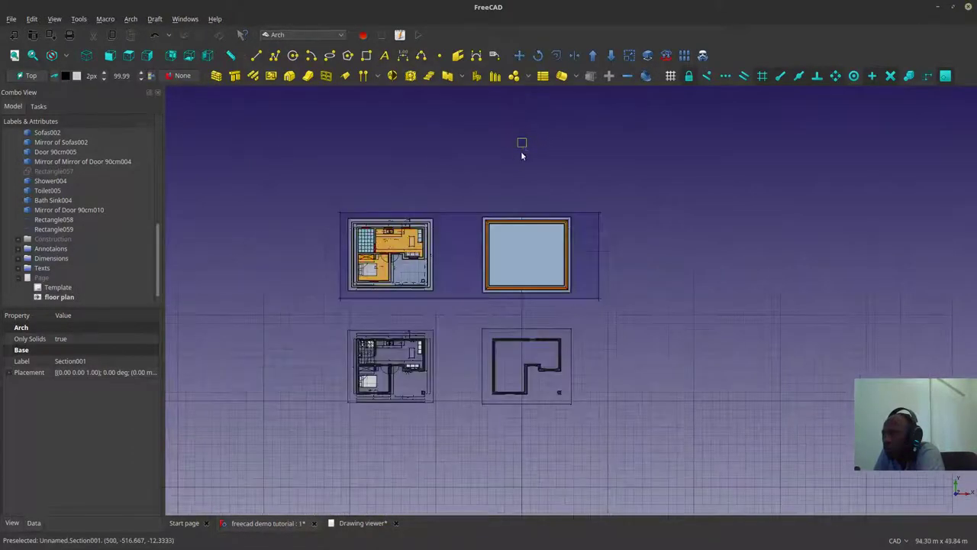
pyautogui.scroll(5, 525, 144)
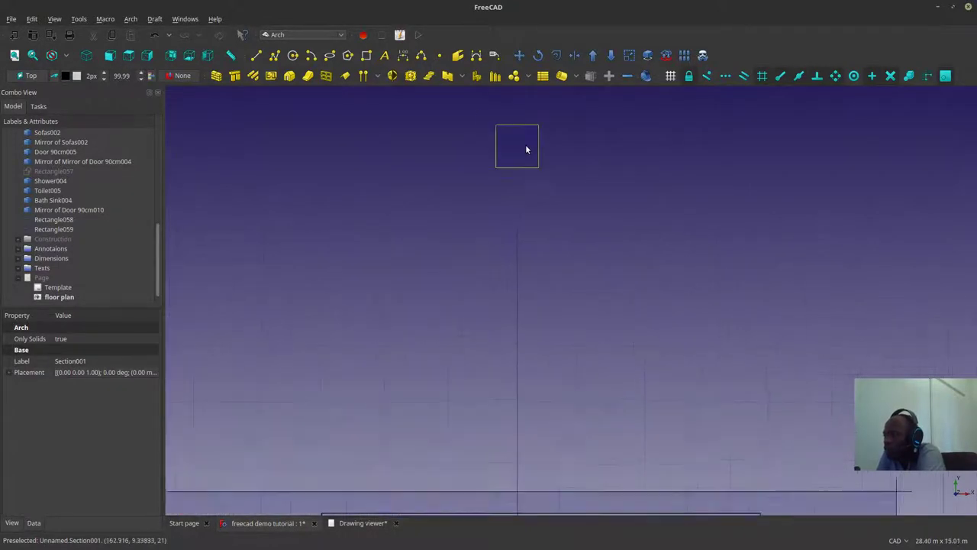
pyautogui.scroll(-3, 529, 145)
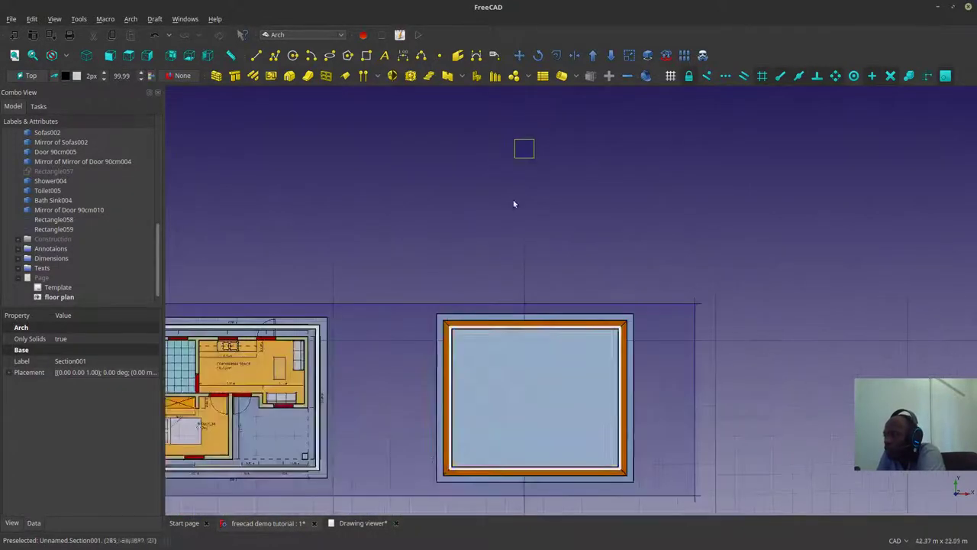
# Step: Tile the open windows so the 3D model and the drawing page sit side by side, with the whole sheet visible
pyautogui.click(185, 18)
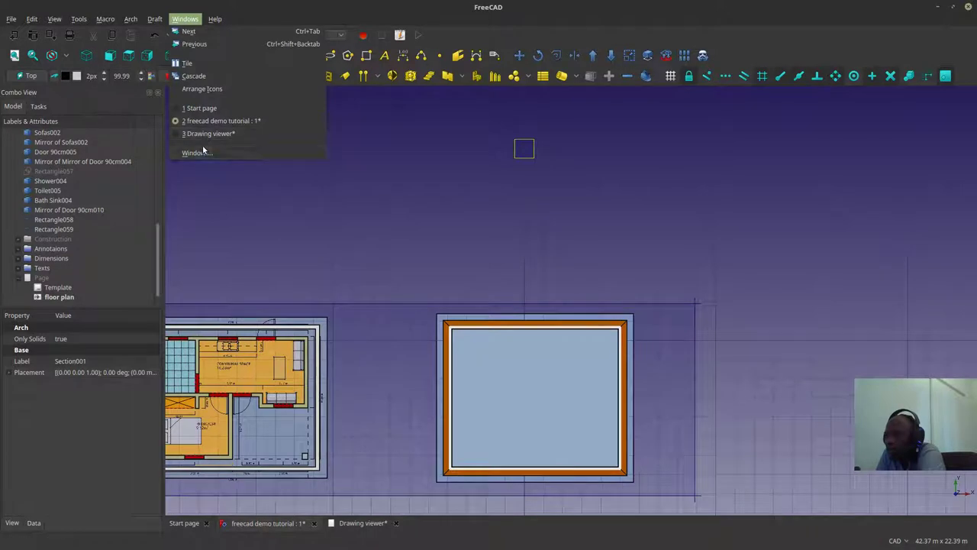
pyautogui.click(191, 63)
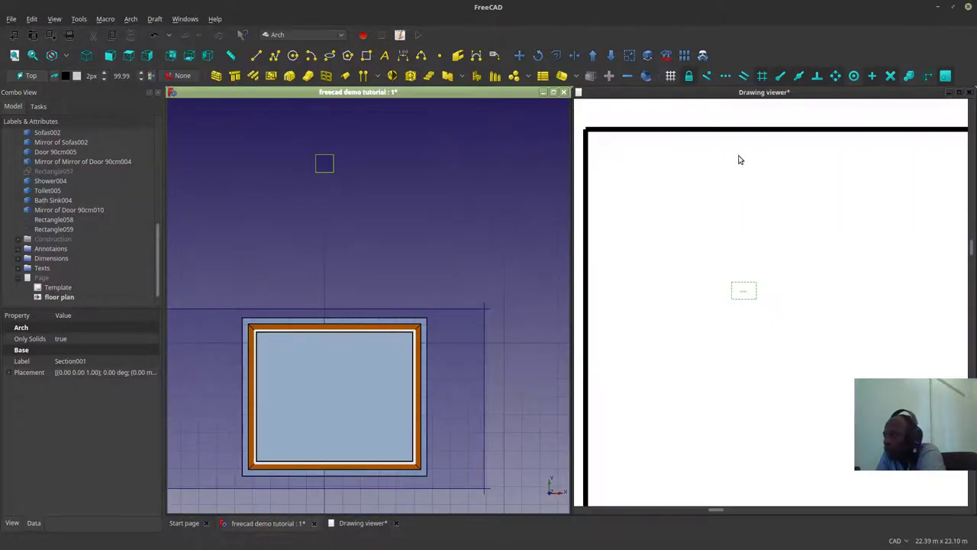
pyautogui.scroll(4, 702, 297)
pyautogui.scroll(-5, 699, 290)
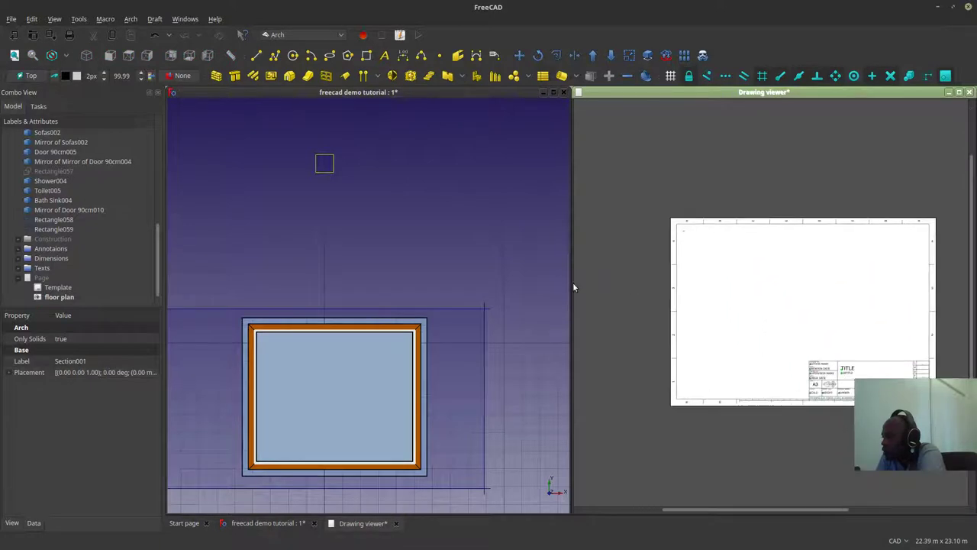
# Step: Show the model in axonometric view around the Section001 plane and save the document
pyautogui.scroll(-5, 355, 375)
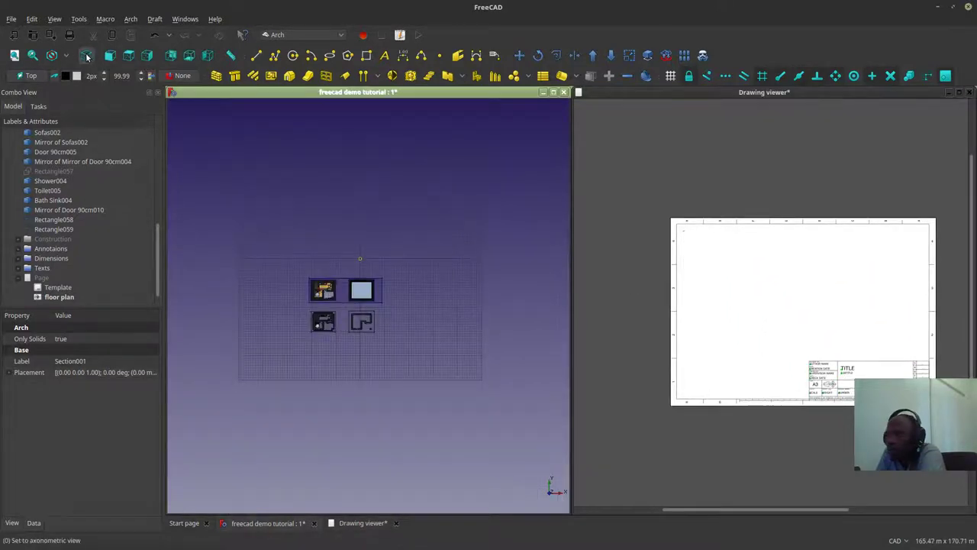
pyautogui.click(86, 55)
pyautogui.scroll(8, 433, 287)
pyautogui.scroll(4, 345, 315)
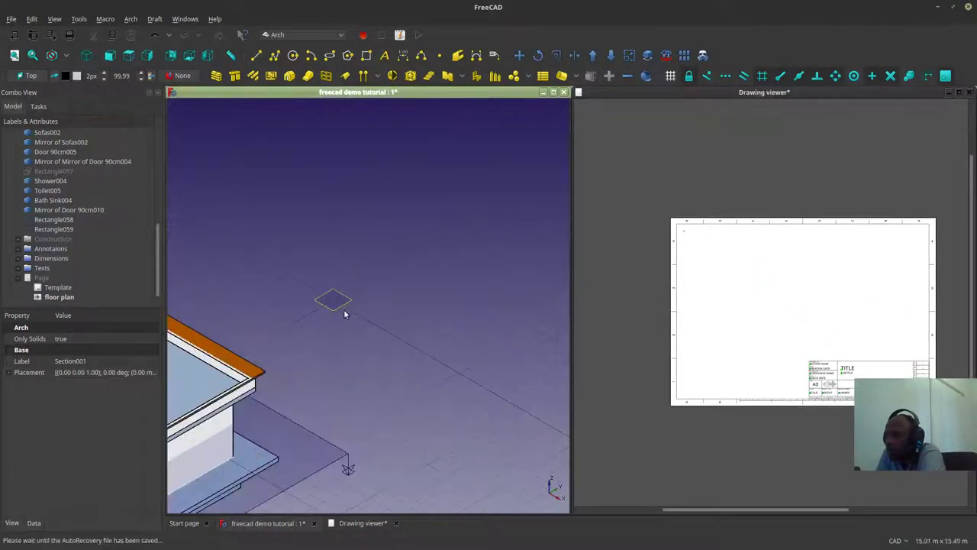
pyautogui.click(11, 19)
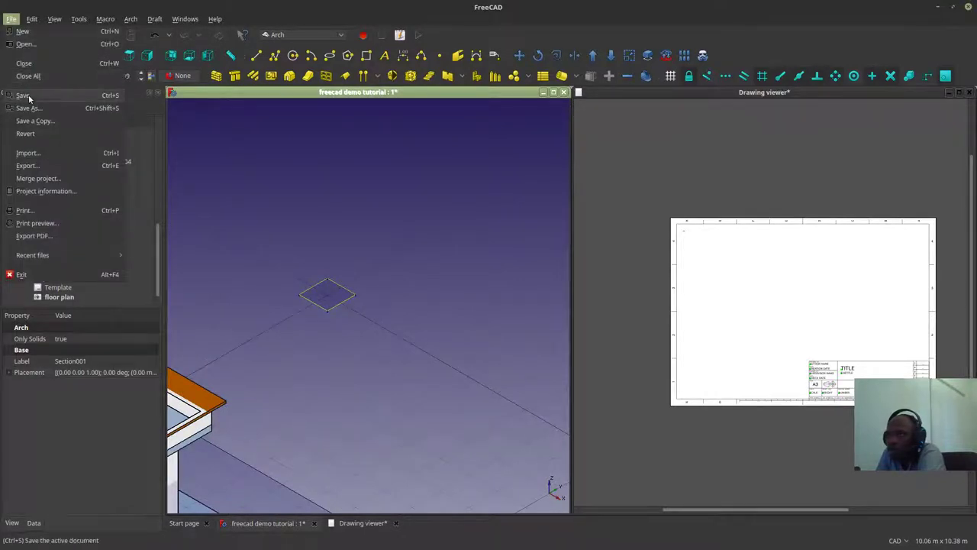
pyautogui.click(23, 95)
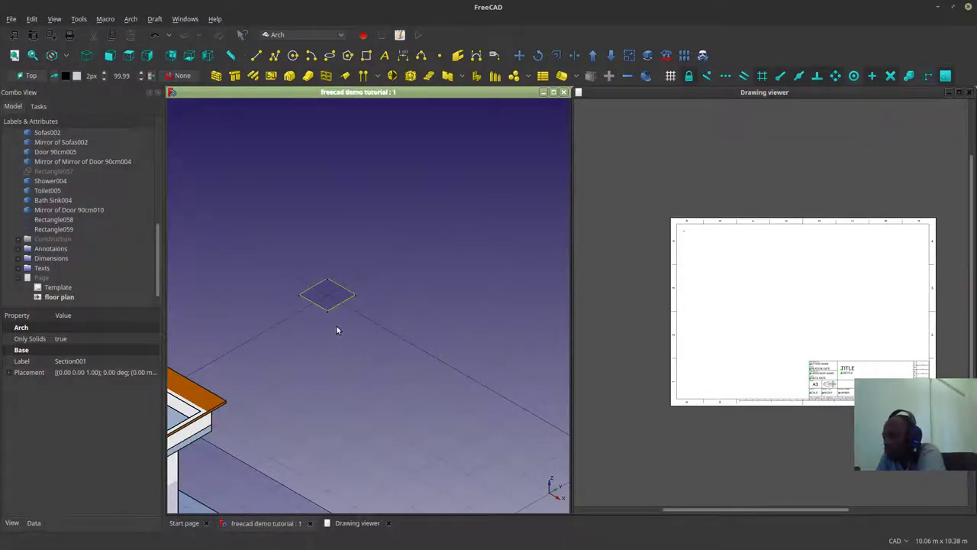
# Step: Expand the Axis and Position components of Section001's placement and set the rotation axis x to 1
pyautogui.scroll(-5, 328, 305)
pyautogui.scroll(-5, 321, 279)
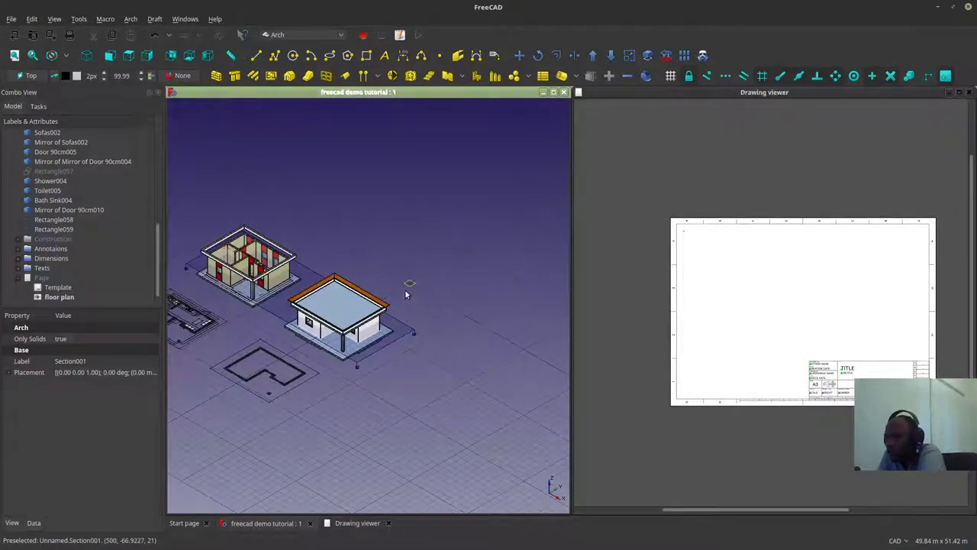
pyautogui.scroll(5, 407, 294)
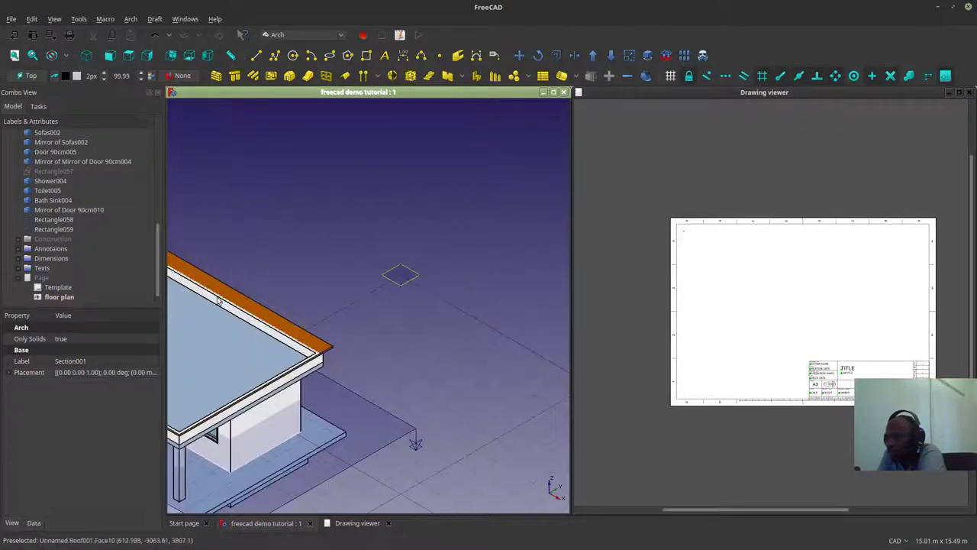
pyautogui.click(14, 523)
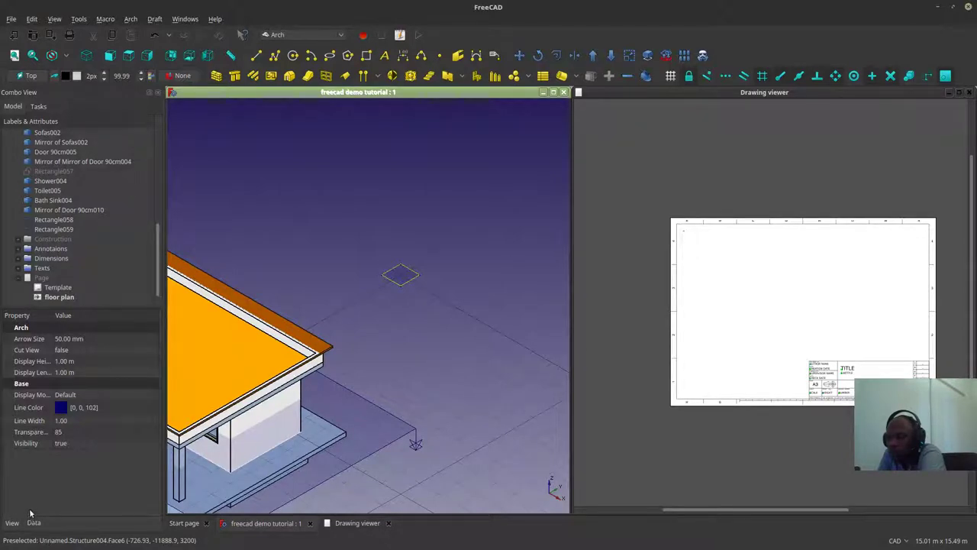
pyautogui.click(34, 524)
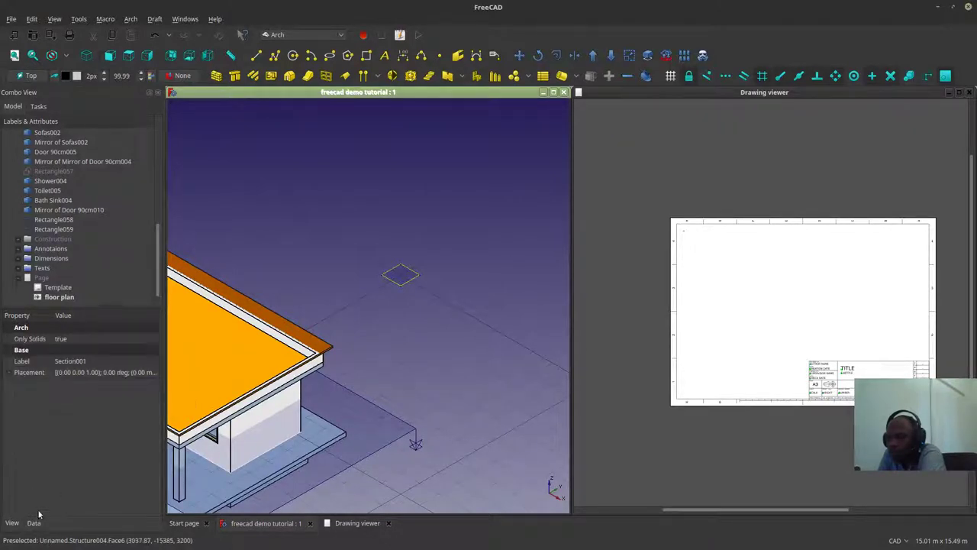
pyautogui.click(10, 373)
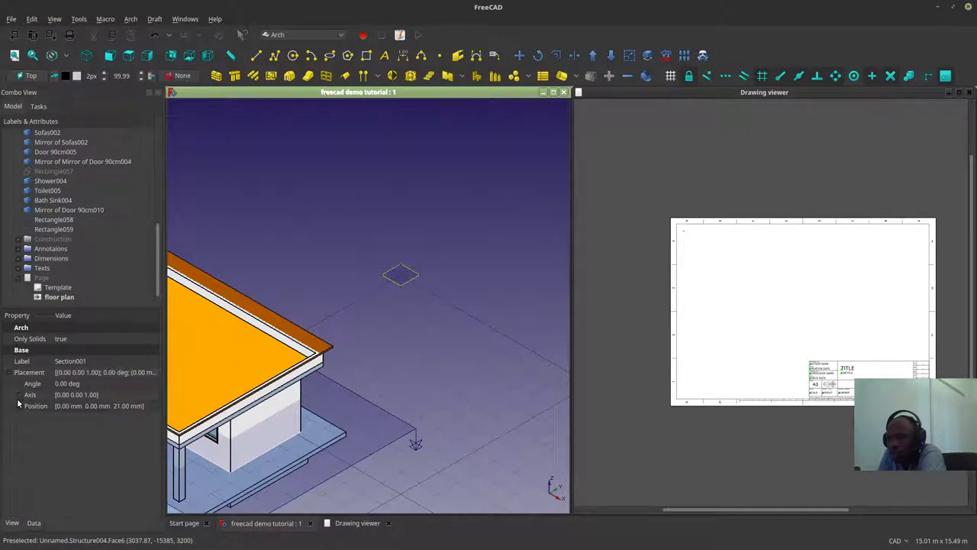
pyautogui.click(21, 406)
pyautogui.click(20, 395)
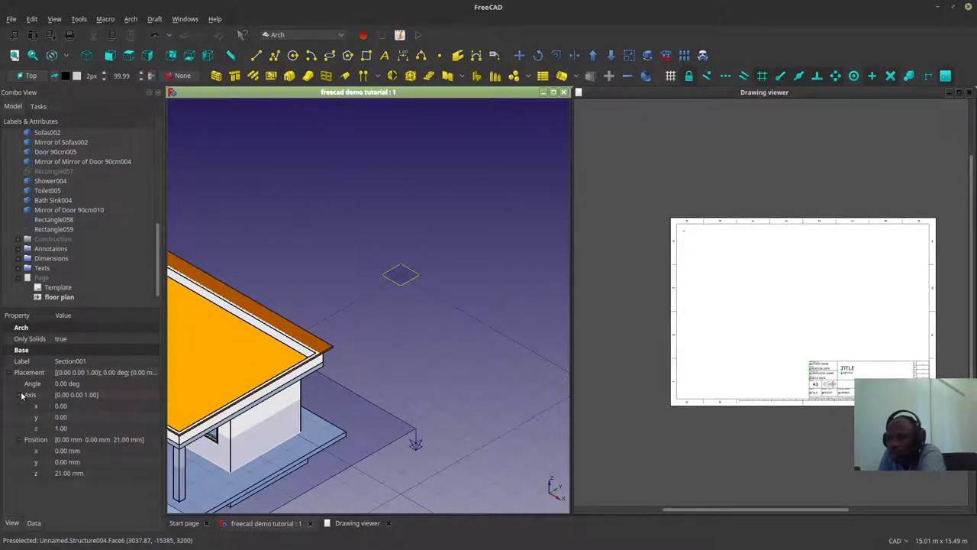
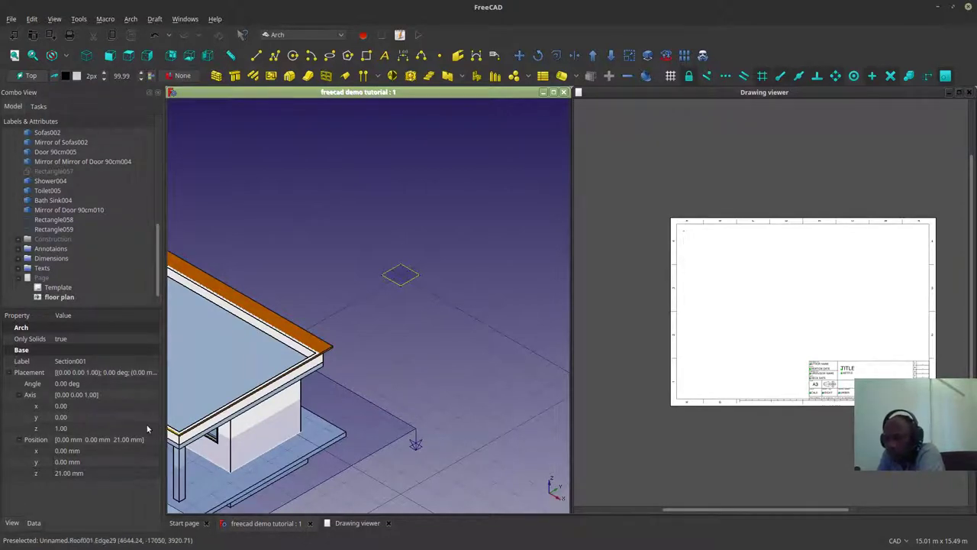
pyautogui.click(59, 407)
pyautogui.write('1')
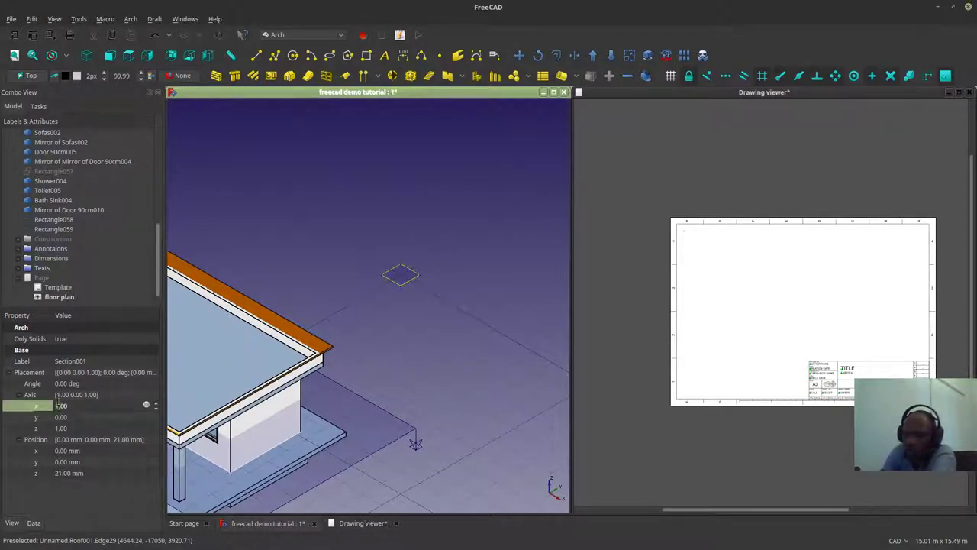
# Step: Try rotation angles of 90° and 180° on Section001 and check the plane's orientation
pyautogui.click(76, 383)
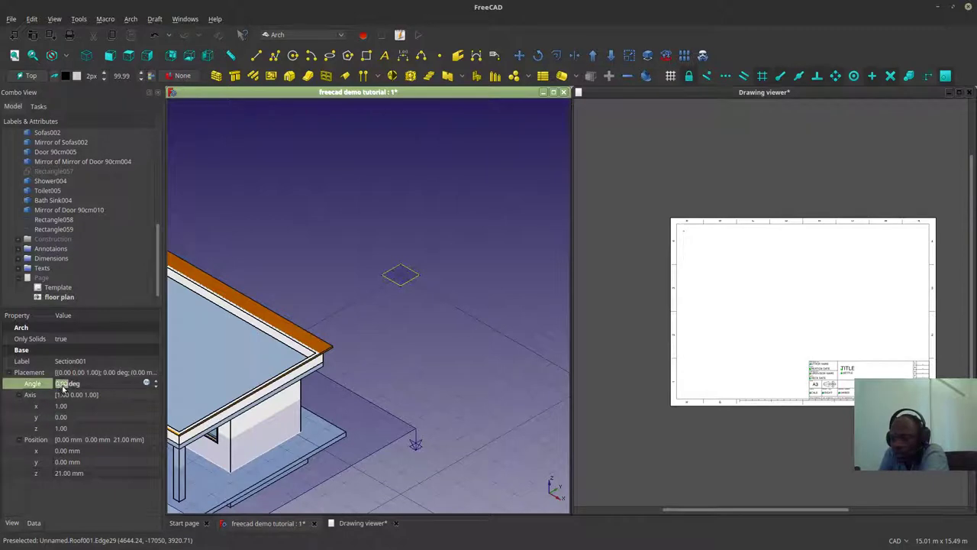
pyautogui.write('90')
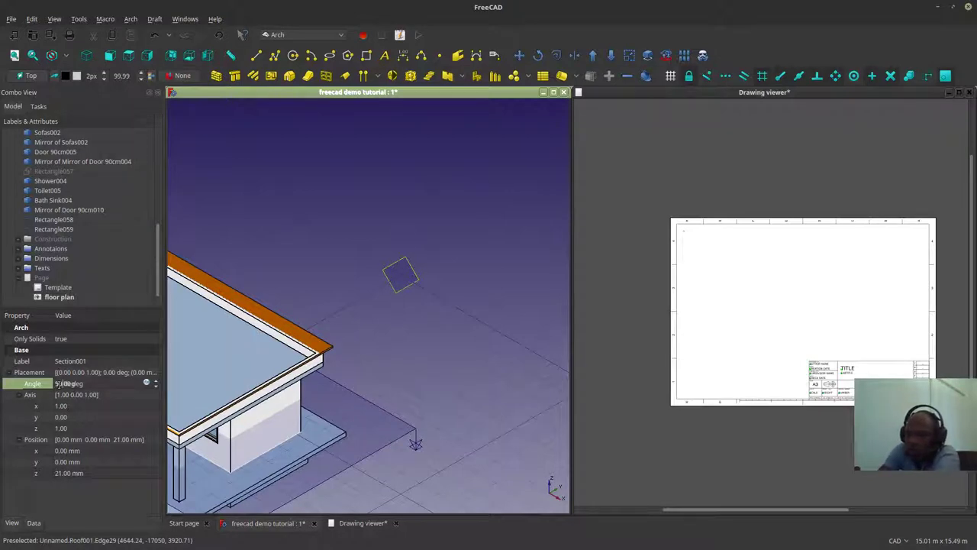
pyautogui.scroll(-5, 58, 384)
pyautogui.scroll(5, 62, 384)
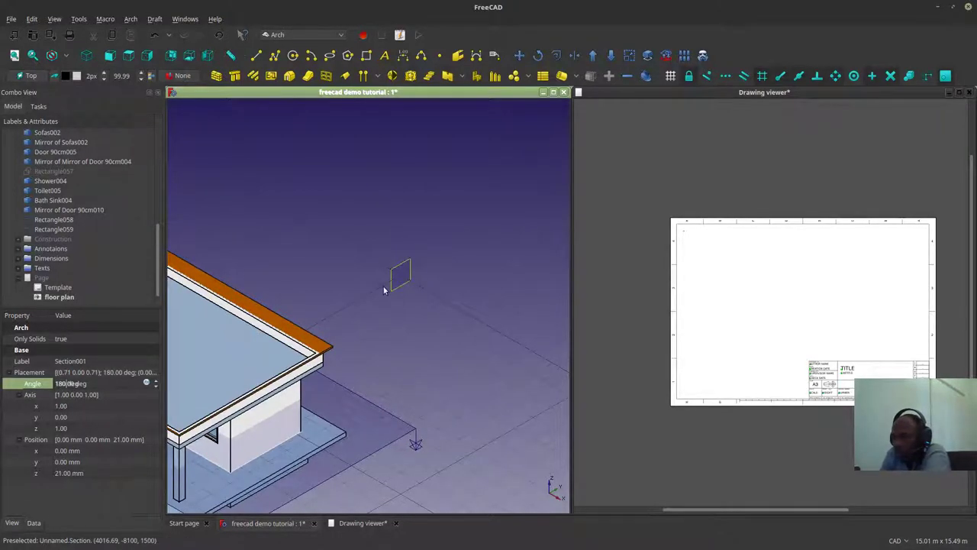
# Step: Set Section001's rotation axis z to 0 and its angle to 90°, and inspect the plane's direction arrows
pyautogui.click(73, 428)
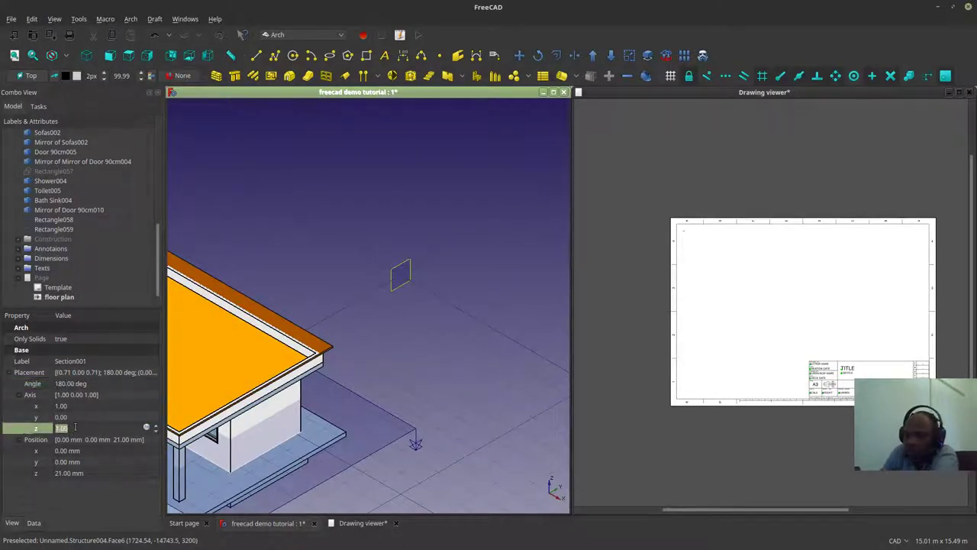
pyautogui.scroll(-1, 75, 429)
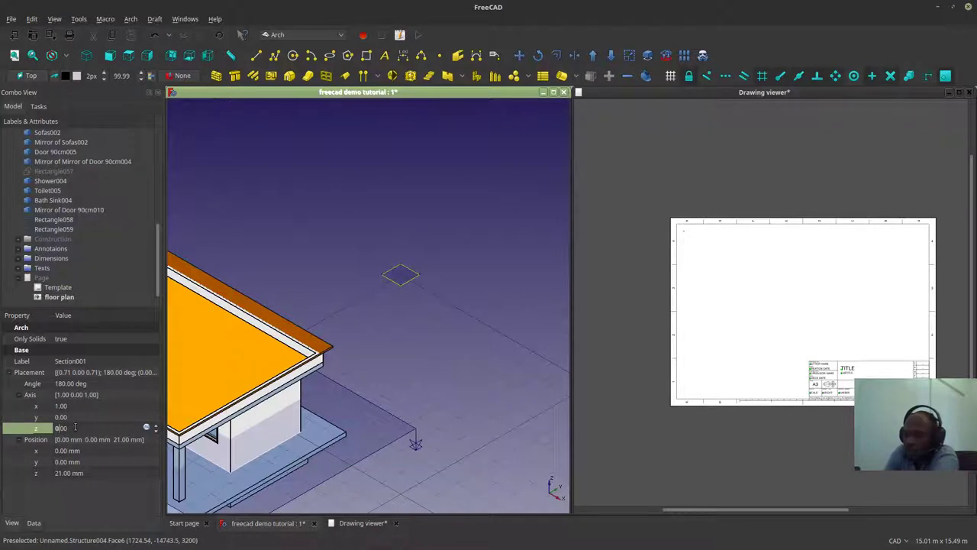
pyautogui.click(66, 383)
pyautogui.write('90')
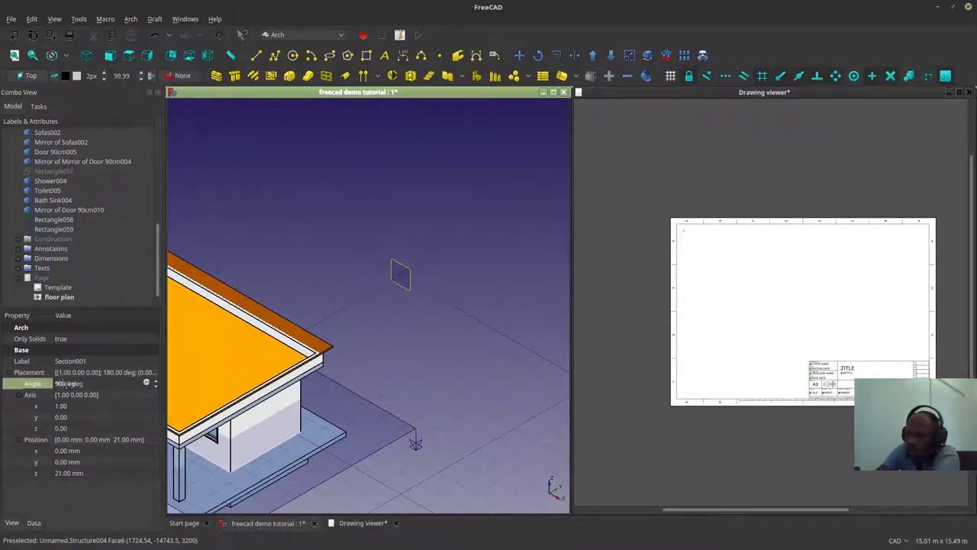
pyautogui.press('Return')
pyautogui.scroll(8, 405, 276)
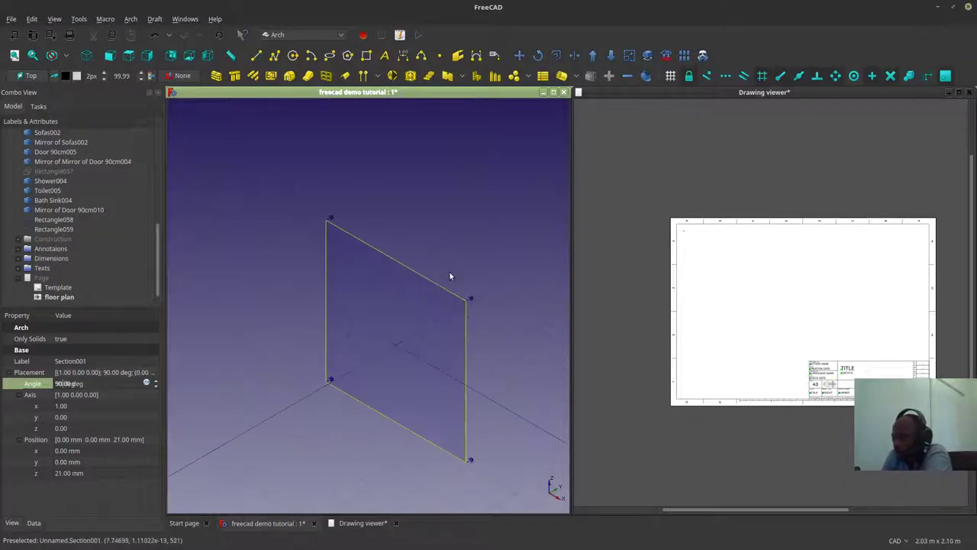
pyautogui.scroll(-10, 468, 308)
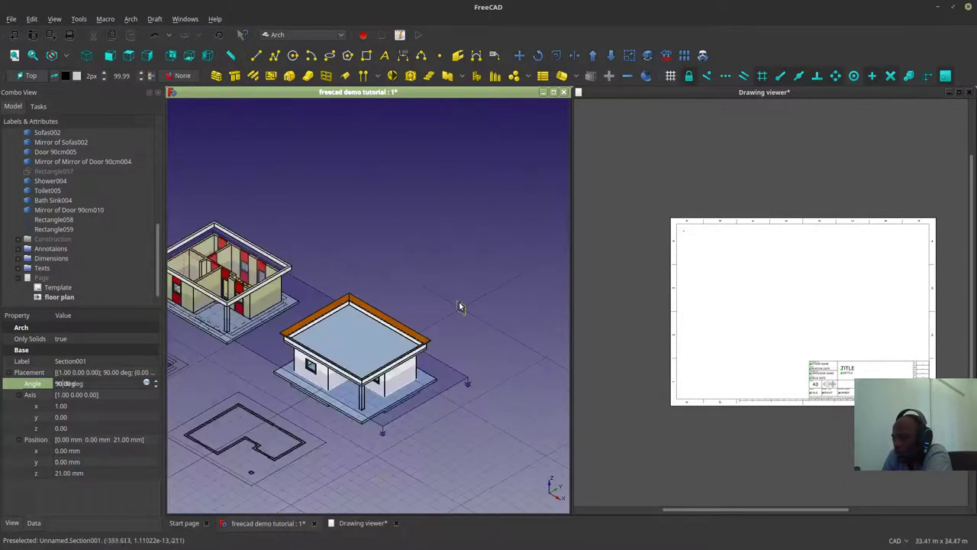
# Step: Set the arrow size of the Section001 plane to 0.10 m in its view properties
pyautogui.click(12, 523)
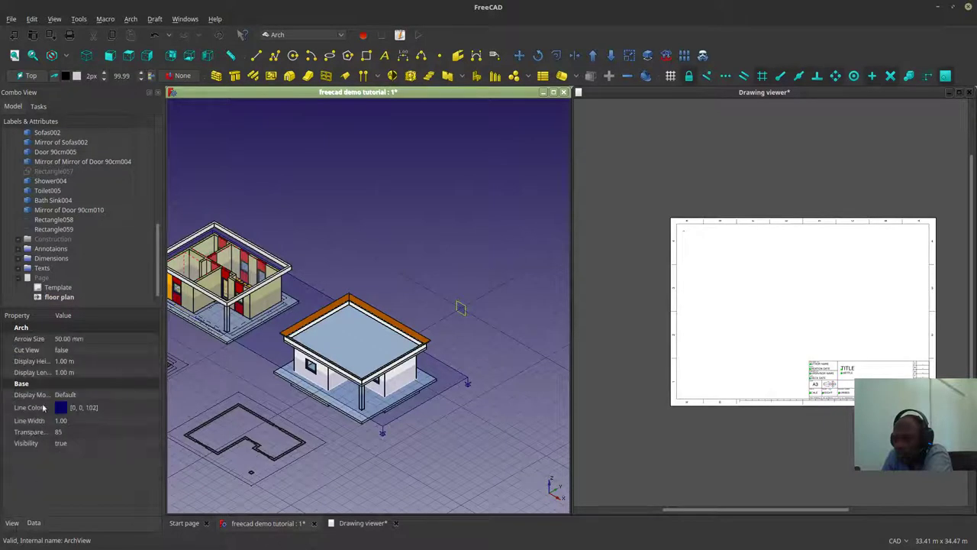
pyautogui.click(67, 339)
pyautogui.write('55')
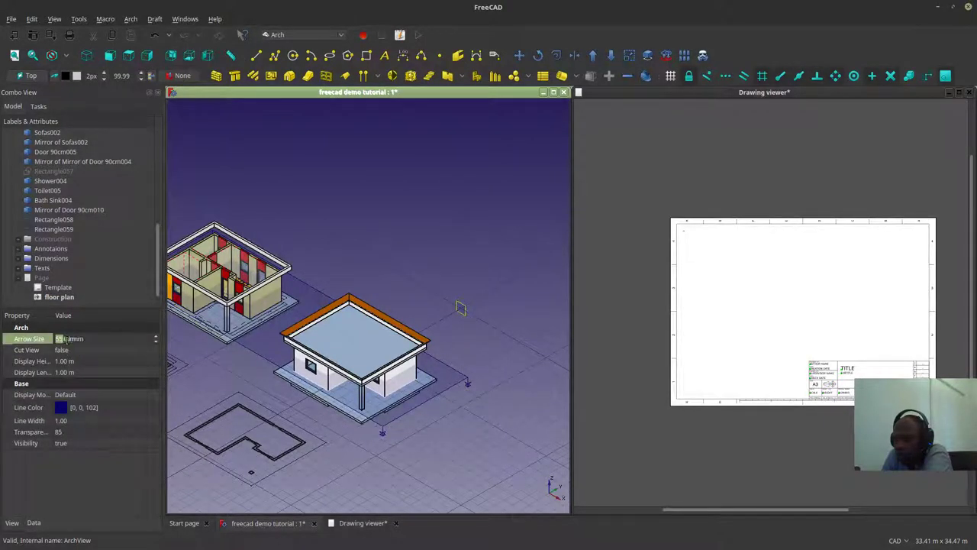
pyautogui.click(87, 342)
pyautogui.click(77, 351)
pyautogui.click(65, 340)
pyautogui.click(61, 338)
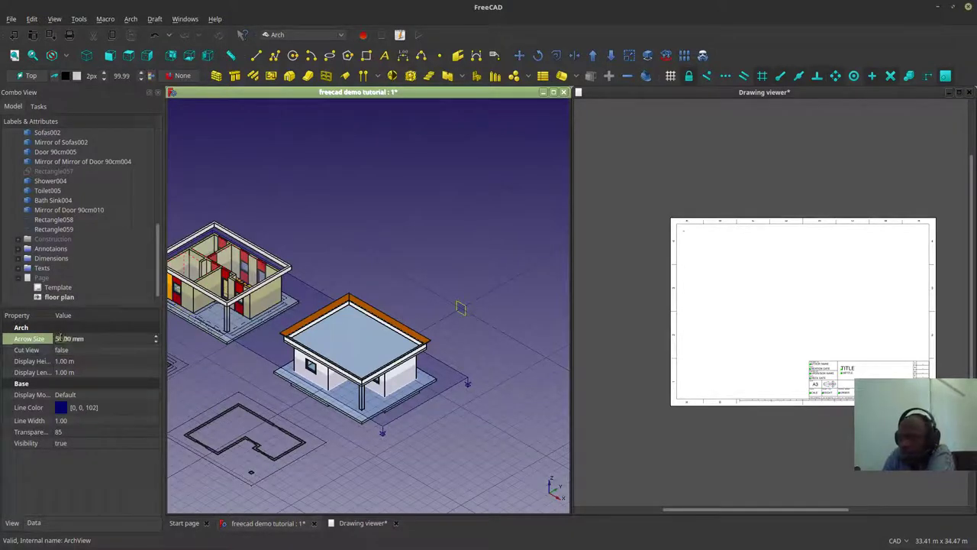
pyautogui.write('150')
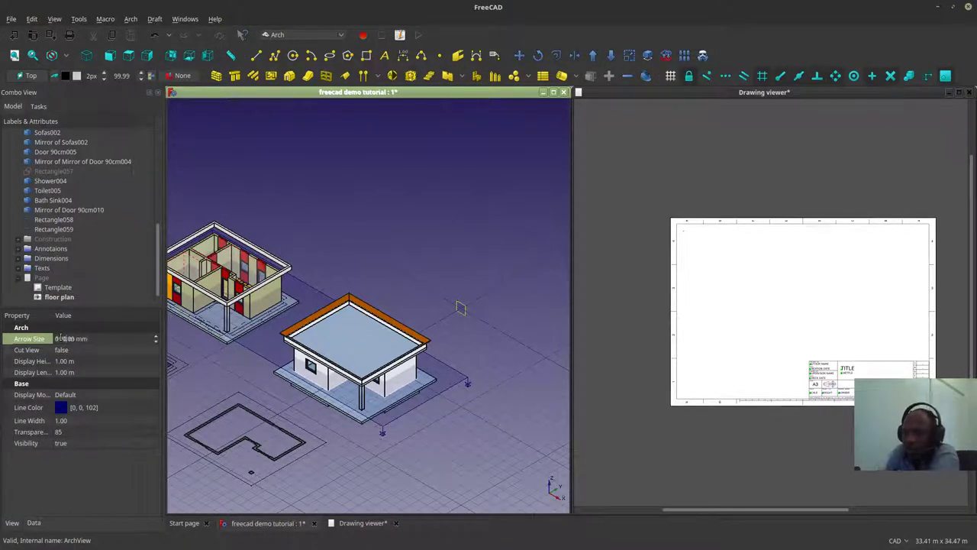
pyautogui.click(68, 350)
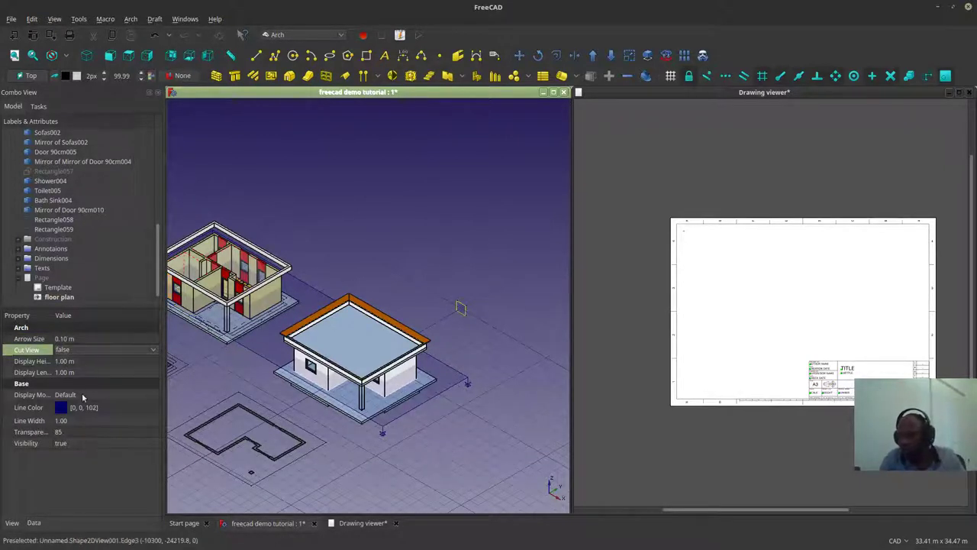
# Step: Set the Section001 plane's display height to 10.00 m and its display length to 30.00 m
pyautogui.click(82, 362)
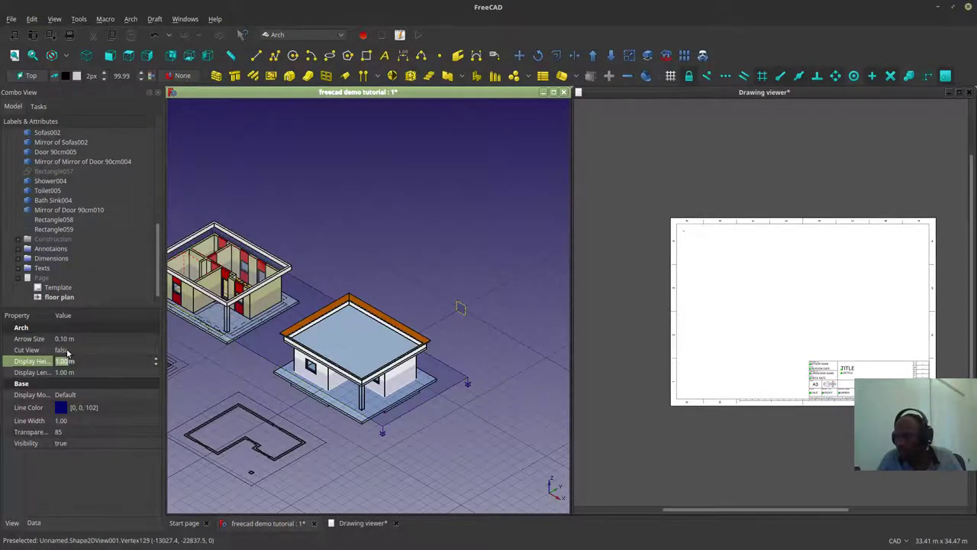
pyautogui.click(59, 361)
pyautogui.write('0')
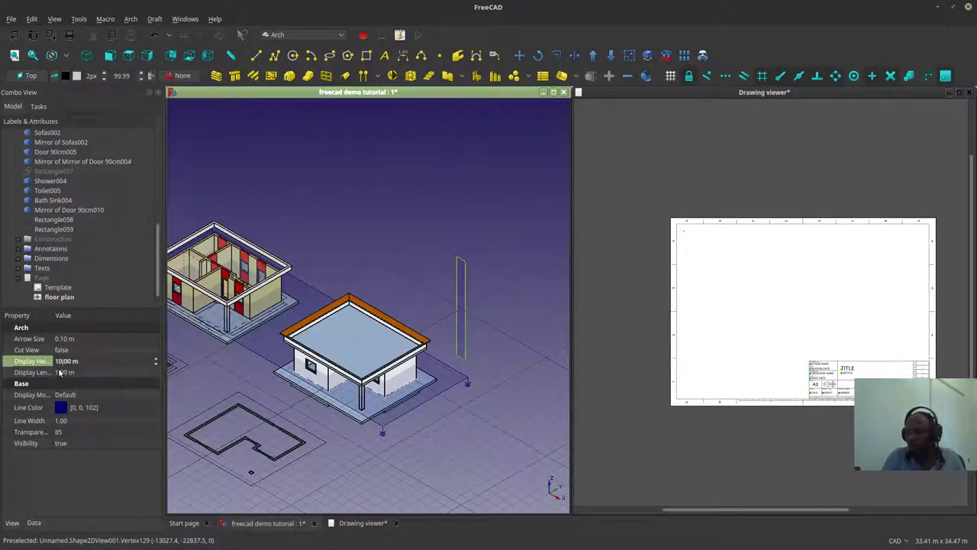
pyautogui.click(61, 373)
pyautogui.click(58, 372)
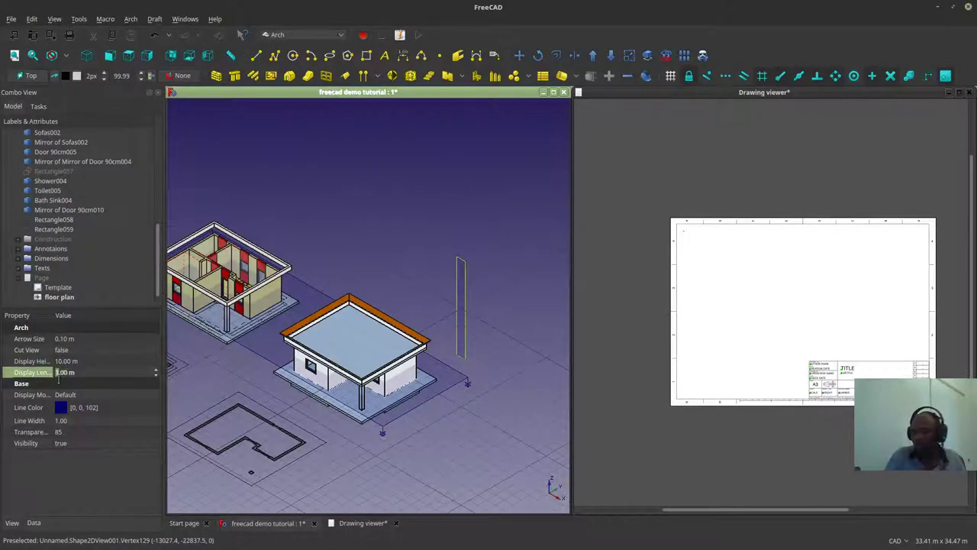
pyautogui.write('30')
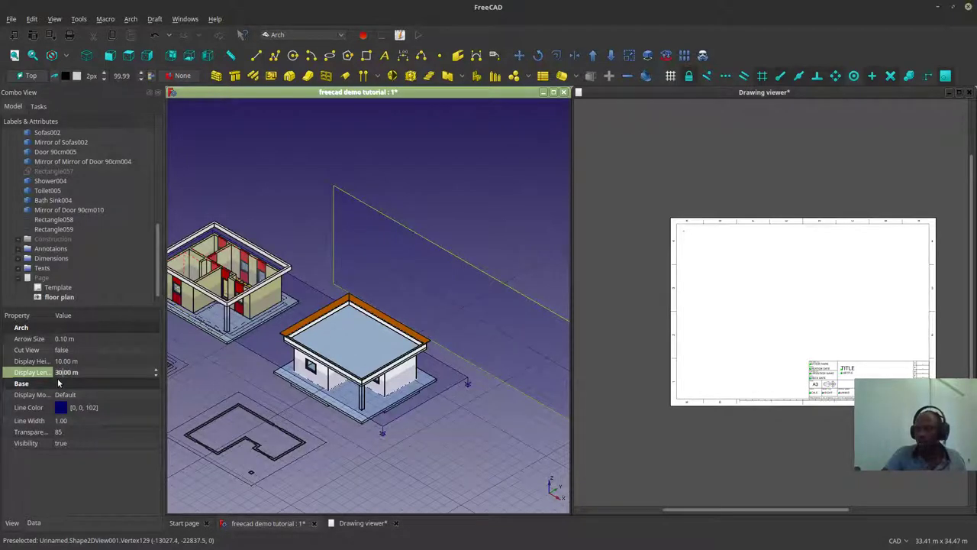
pyautogui.click(306, 413)
pyautogui.scroll(-4, 306, 411)
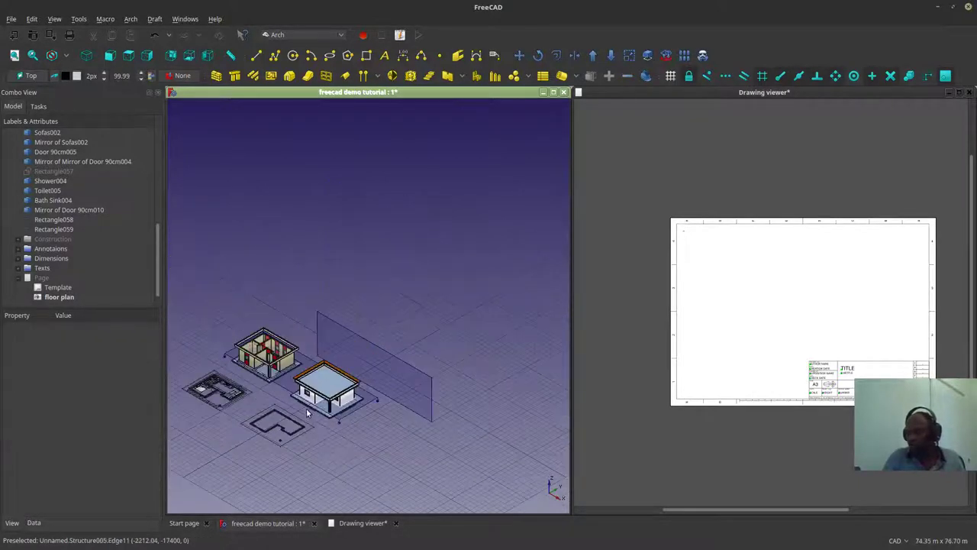
pyautogui.scroll(2, 384, 407)
# Step: Copy the x position of the horizontal Section plane to Section001, setting its x to -6.10 m
pyautogui.click(363, 404)
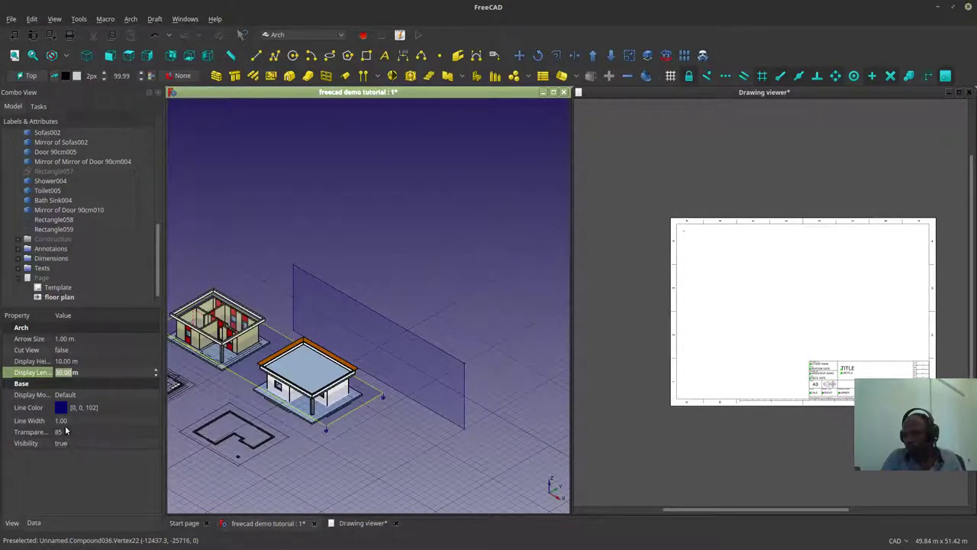
pyautogui.click(32, 521)
pyautogui.click(19, 406)
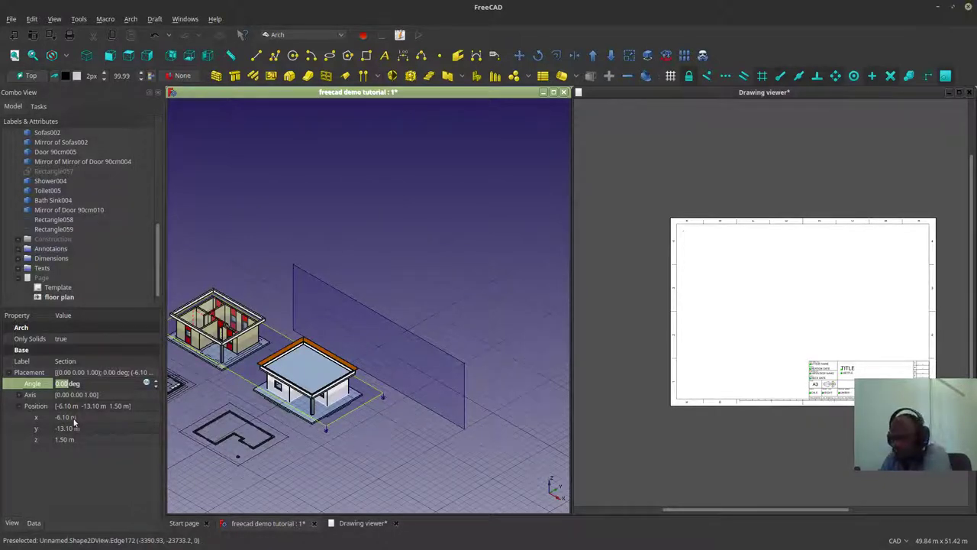
pyautogui.click(421, 334)
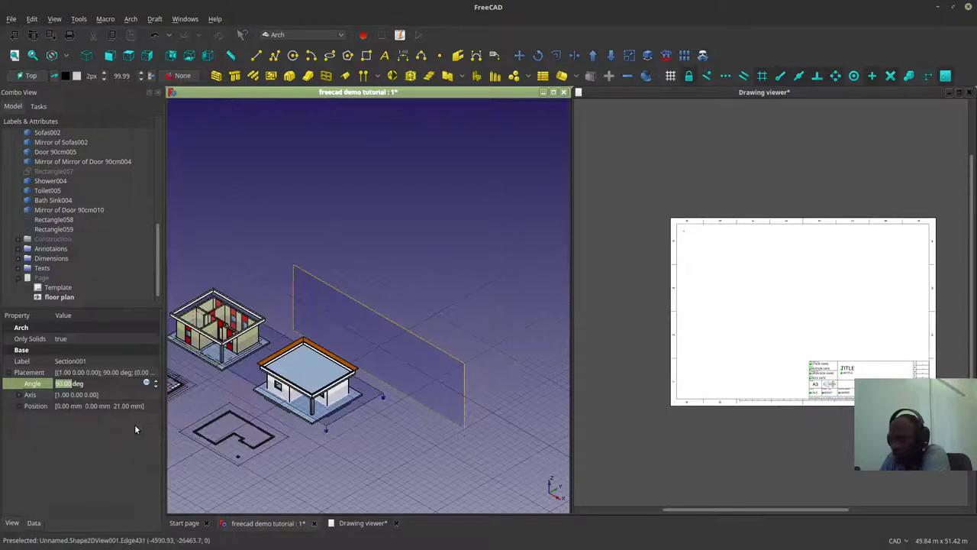
pyautogui.click(19, 406)
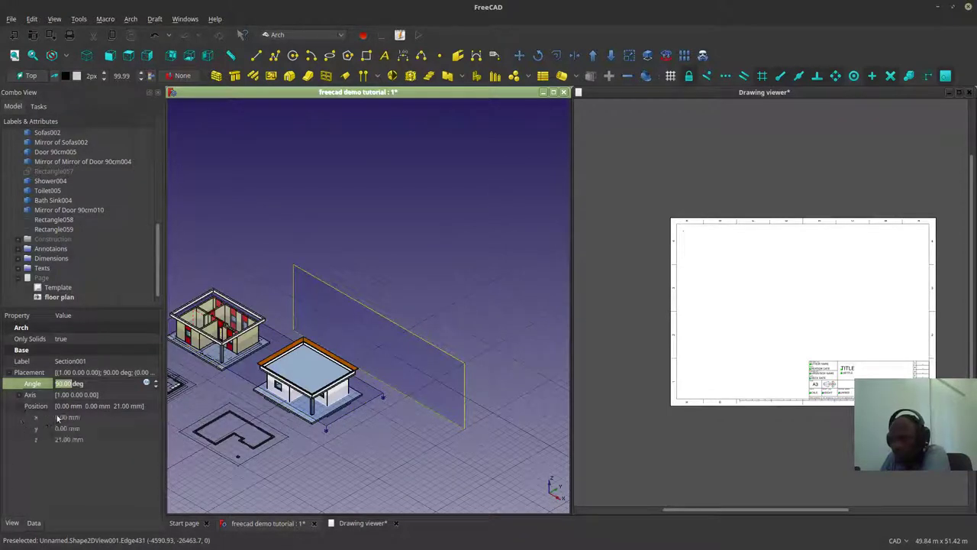
pyautogui.click(241, 375)
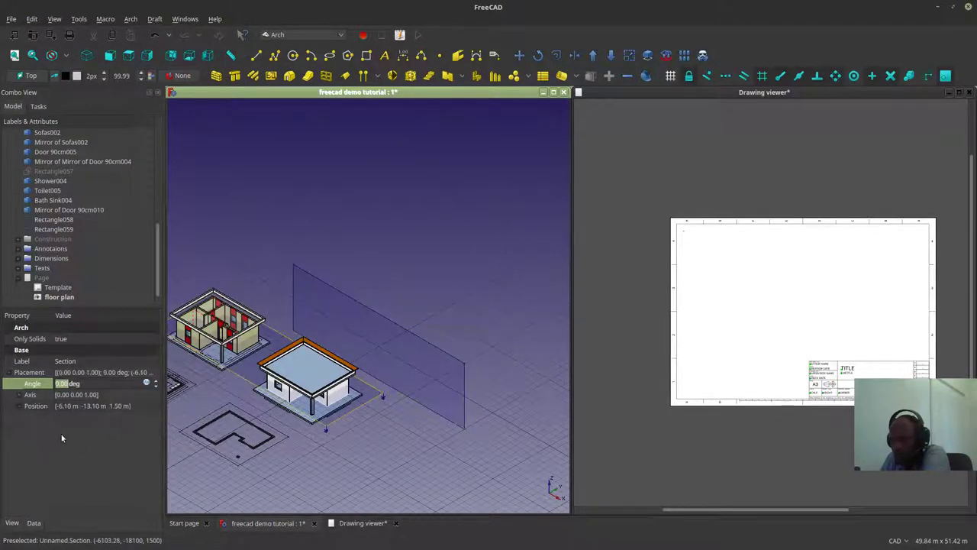
pyautogui.click(20, 406)
pyautogui.click(86, 417)
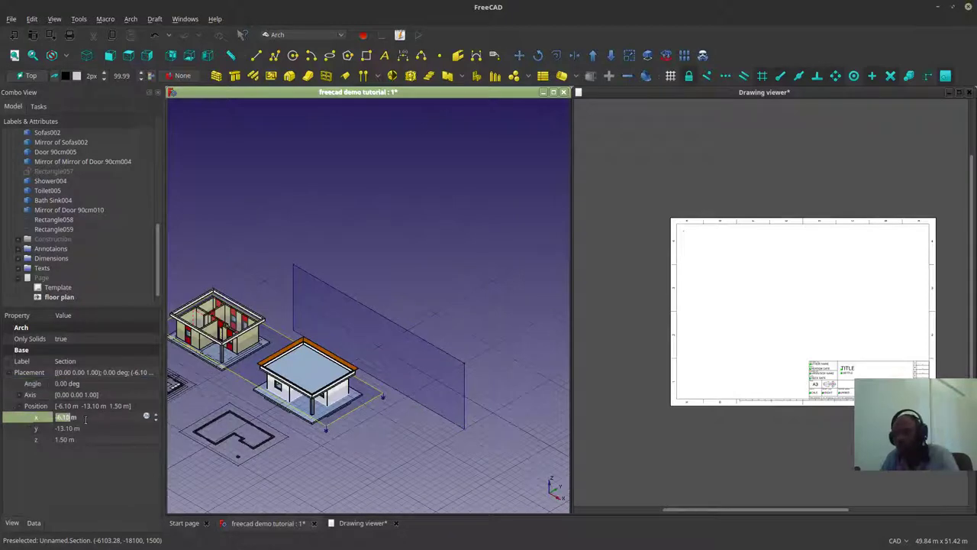
pyautogui.click(345, 294)
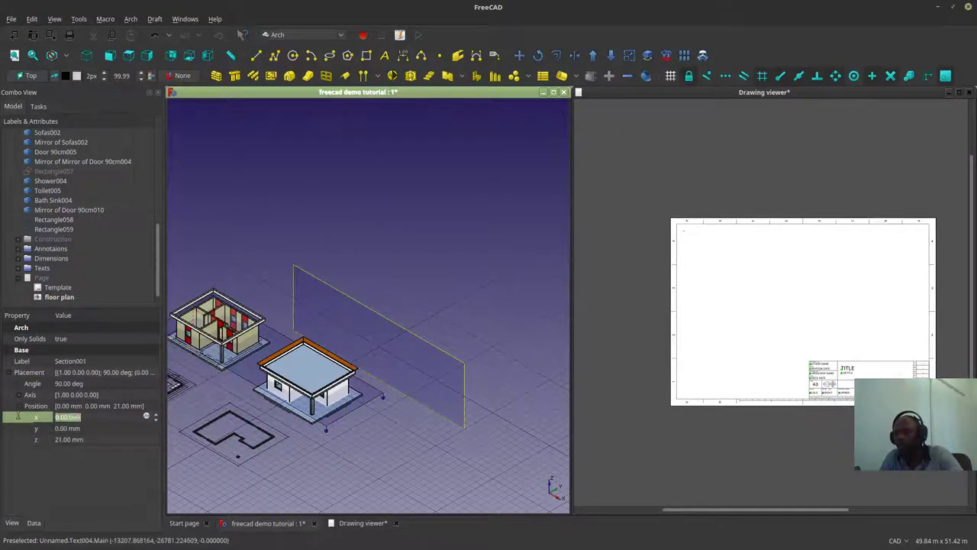
pyautogui.write('-6.10 m')
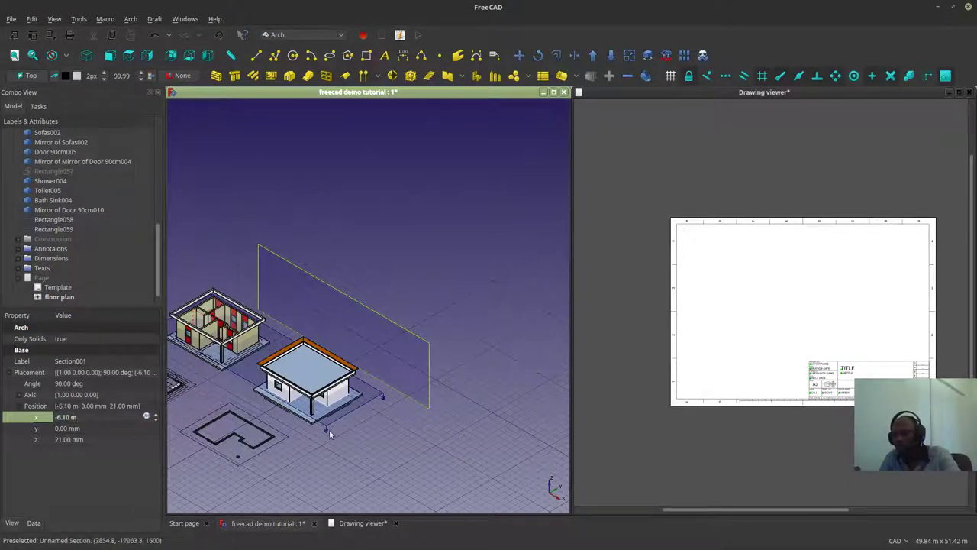
# Step: Check the Section001 plane's alignment with the houses and the horizontal section plane in isometric, front and top views
pyautogui.click(405, 436)
pyautogui.click(386, 316)
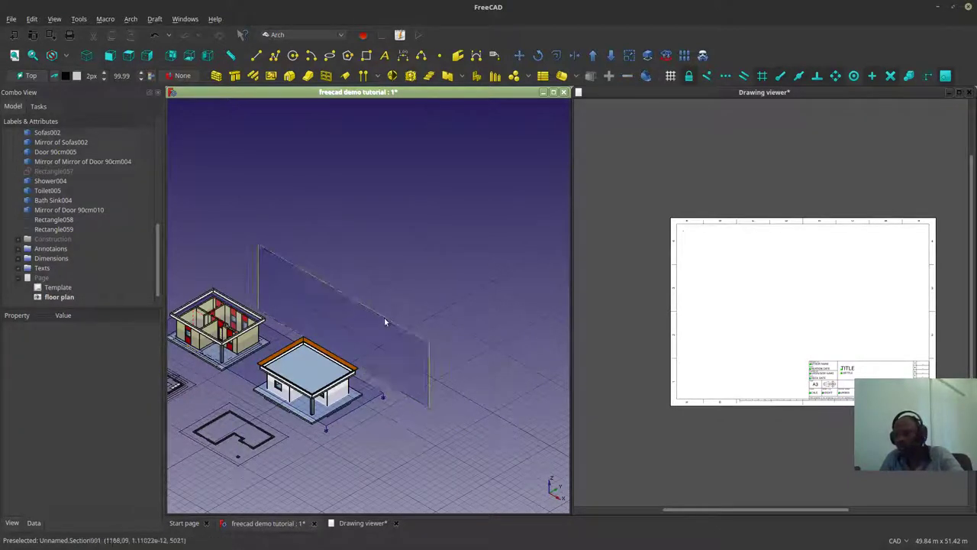
pyautogui.click(95, 417)
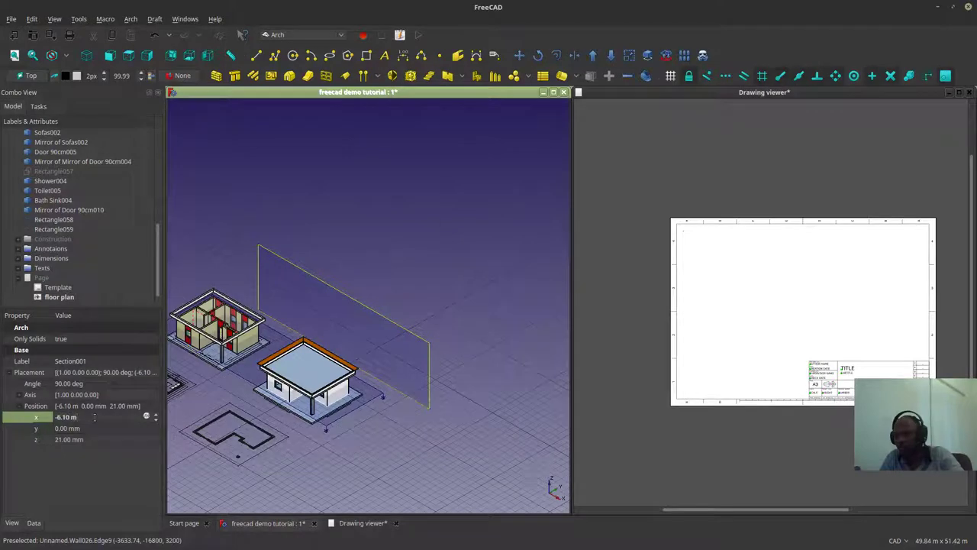
pyautogui.click(346, 444)
pyautogui.scroll(2, 445, 424)
pyautogui.scroll(-2, 454, 408)
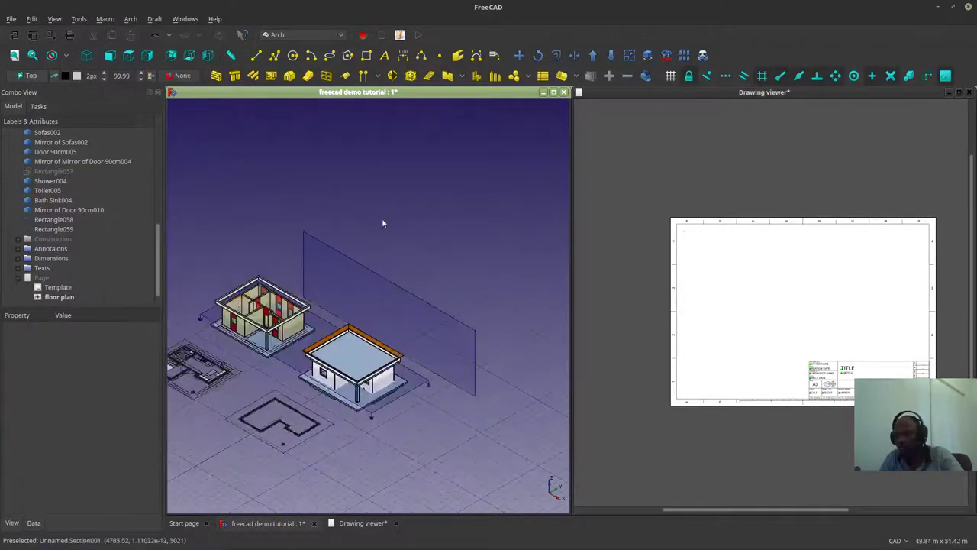
pyautogui.click(113, 57)
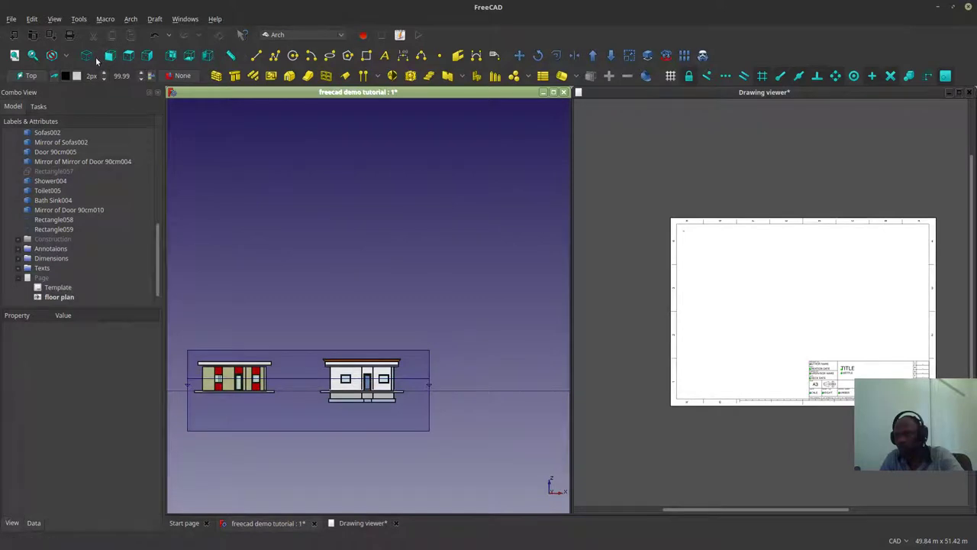
pyautogui.click(88, 58)
pyautogui.click(129, 57)
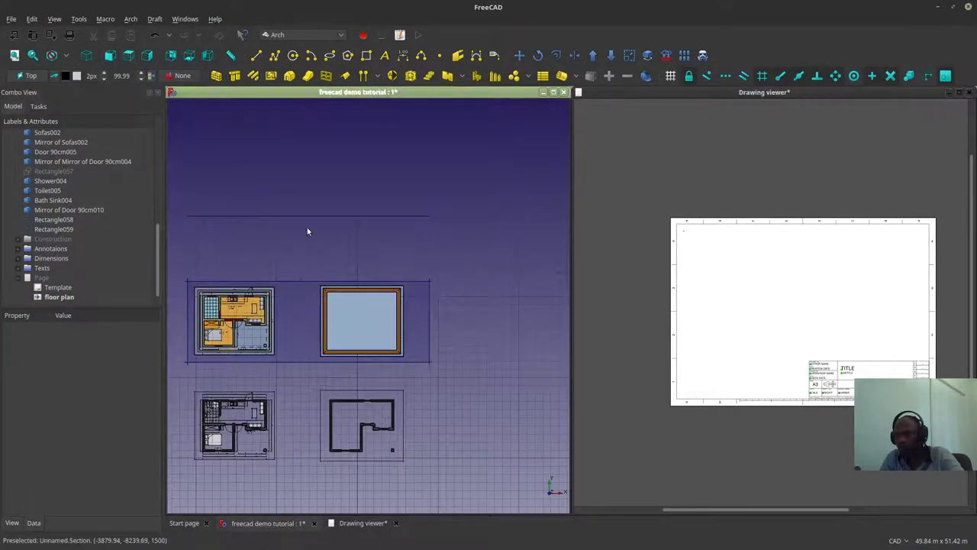
pyautogui.click(313, 215)
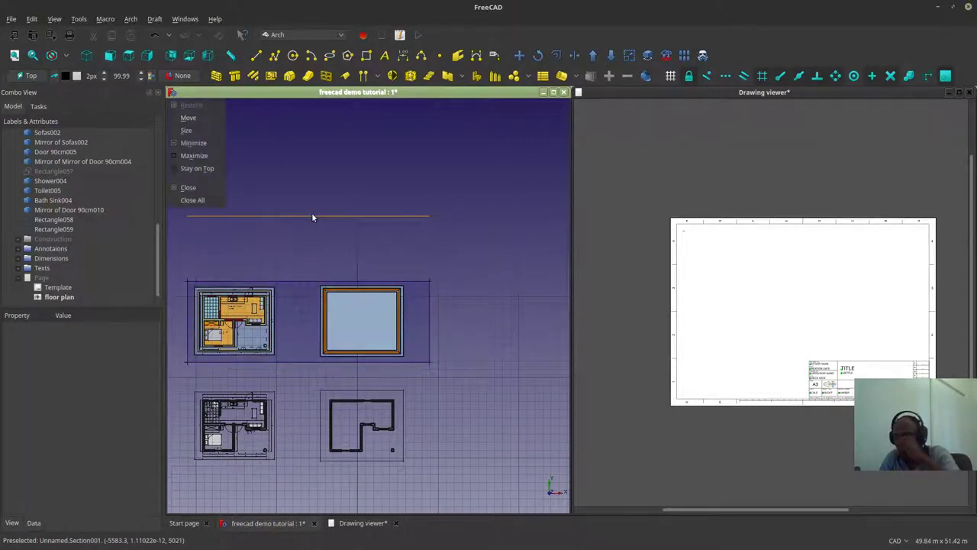
pyautogui.click(289, 255)
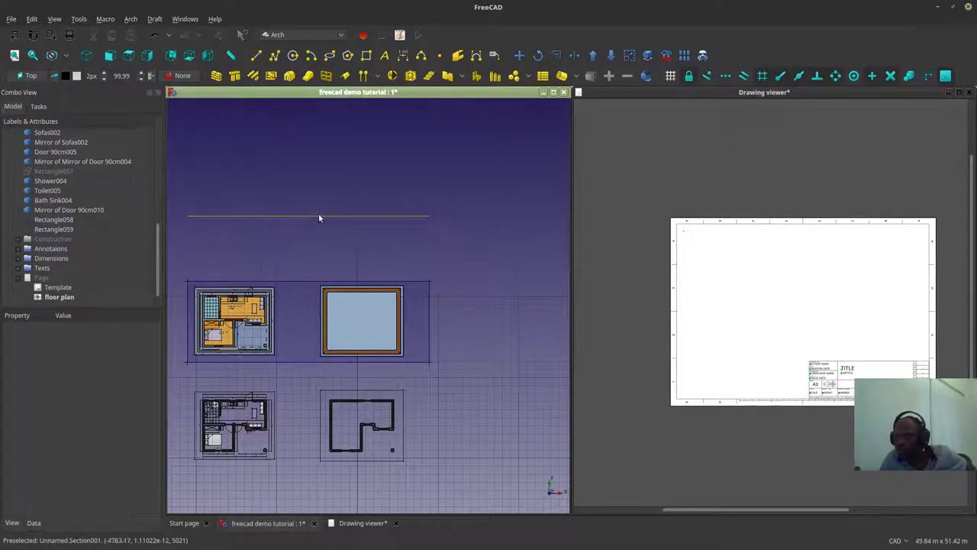
# Step: Shift the Section001 plane in y until it lies along the rear wall of the furnished house in plan
pyautogui.click(234, 216)
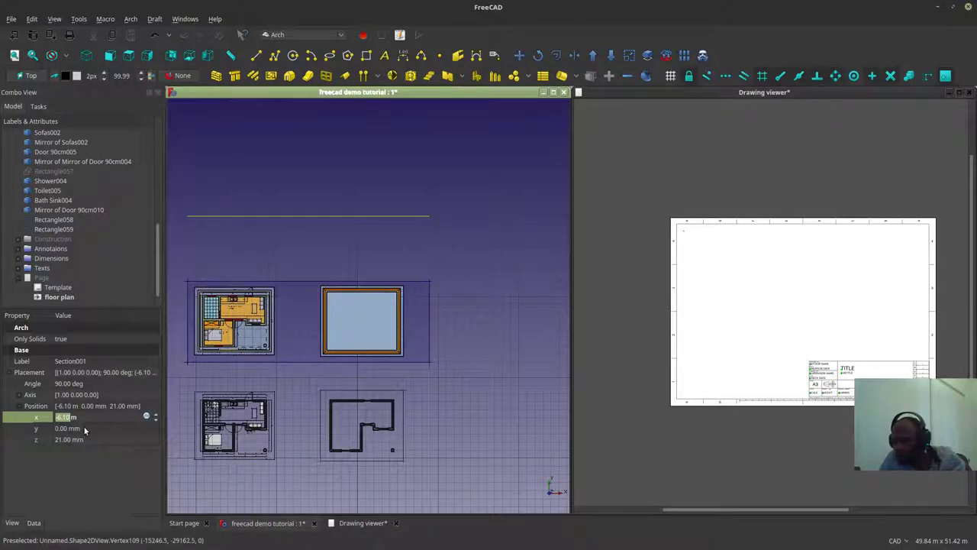
pyautogui.scroll(2, 262, 231)
pyautogui.scroll(-2, 351, 369)
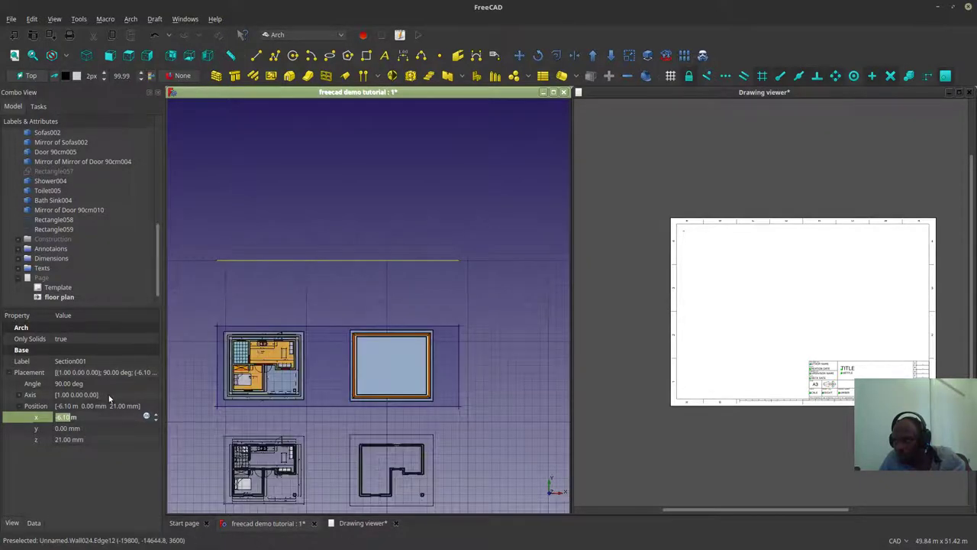
pyautogui.scroll(2, 259, 359)
pyautogui.scroll(-3, 425, 349)
pyautogui.scroll(2, 449, 359)
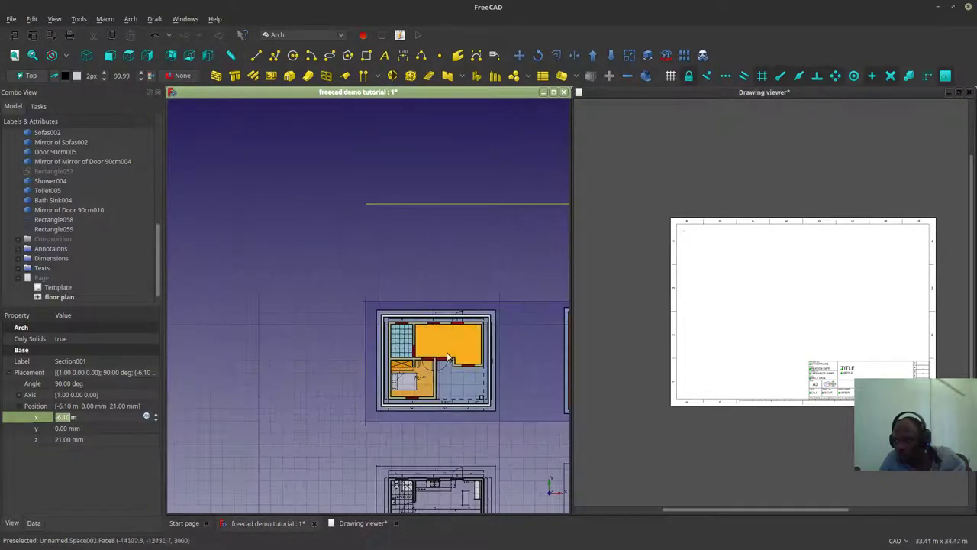
pyautogui.scroll(2, 531, 355)
pyautogui.scroll(2, 531, 356)
pyautogui.scroll(-2, 510, 360)
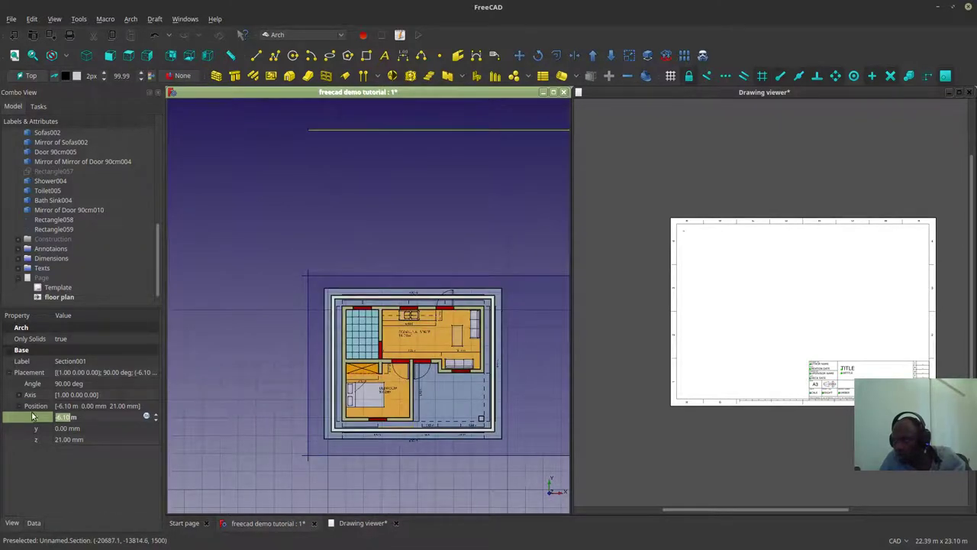
pyautogui.click(84, 428)
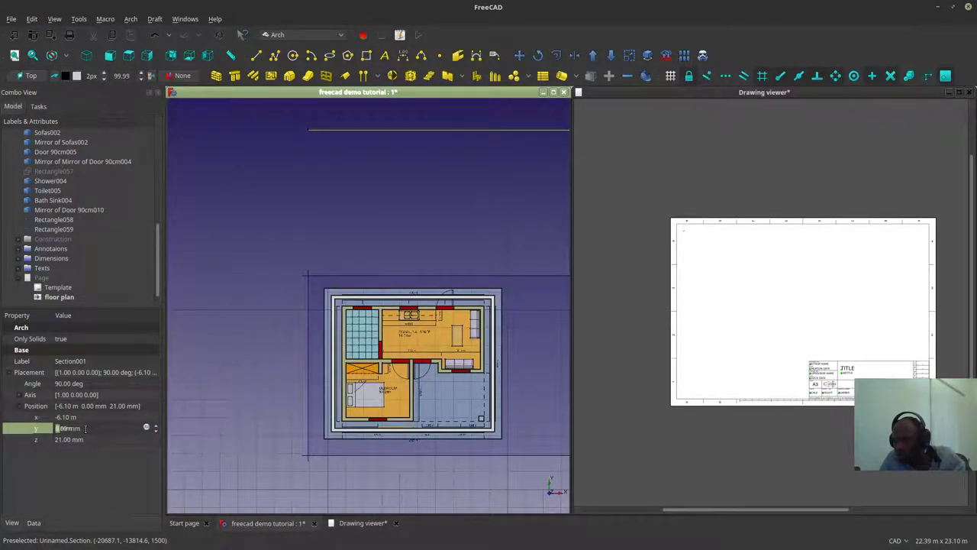
pyautogui.scroll(15, 85, 429)
pyautogui.scroll(2, 85, 428)
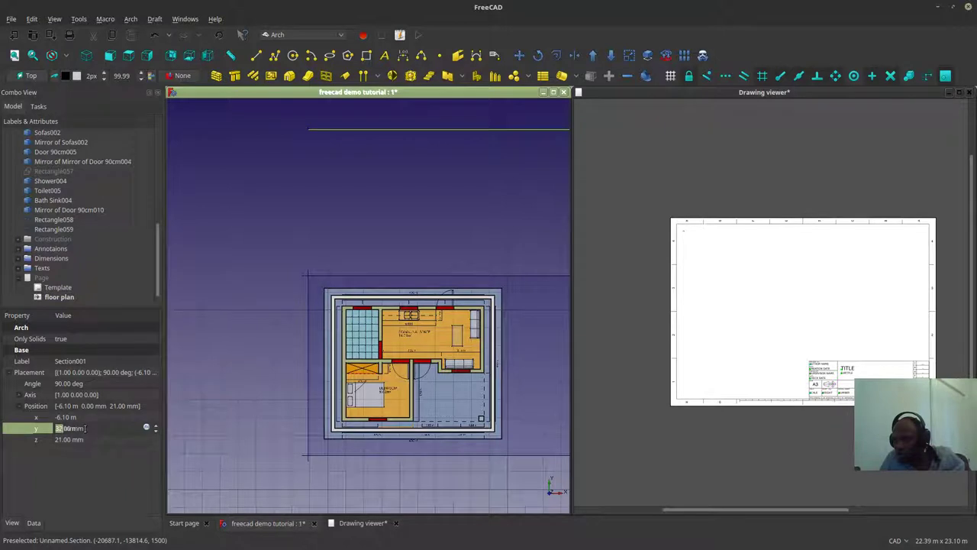
pyautogui.scroll(5, 85, 428)
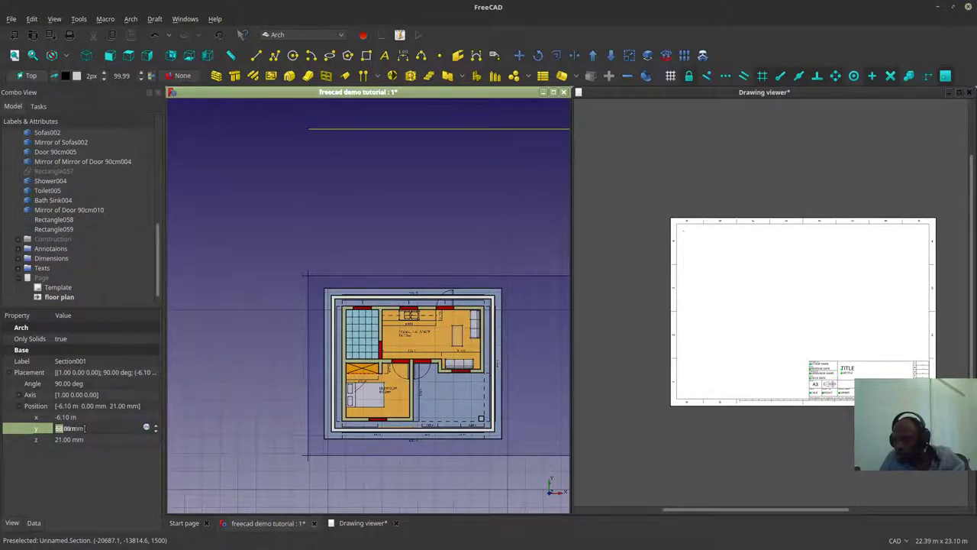
pyautogui.scroll(5, 86, 428)
pyautogui.scroll(3, 82, 428)
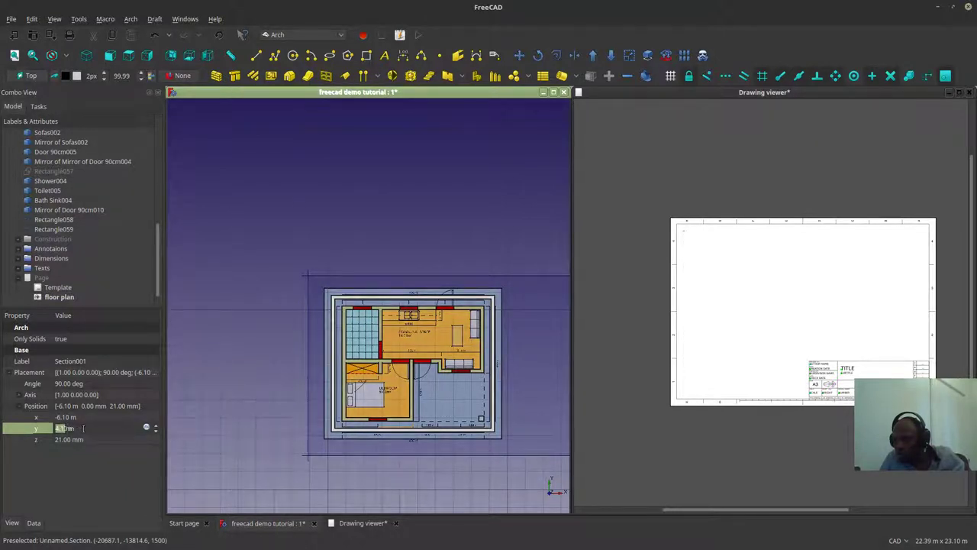
pyautogui.scroll(10, 82, 428)
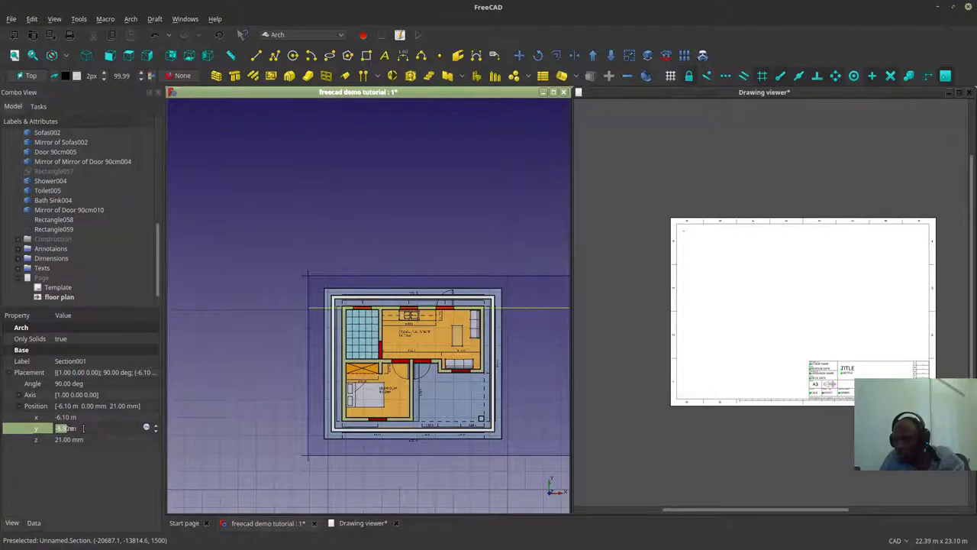
# Step: Try section lines through the furnished house's rooms and set Section001's y position to -12.00 m
pyautogui.scroll(3, 83, 428)
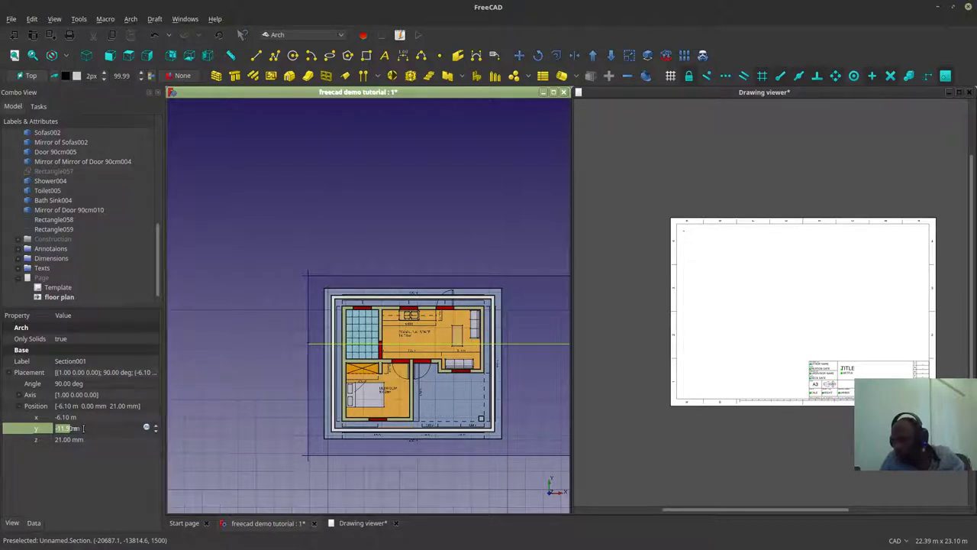
pyautogui.scroll(2, 83, 429)
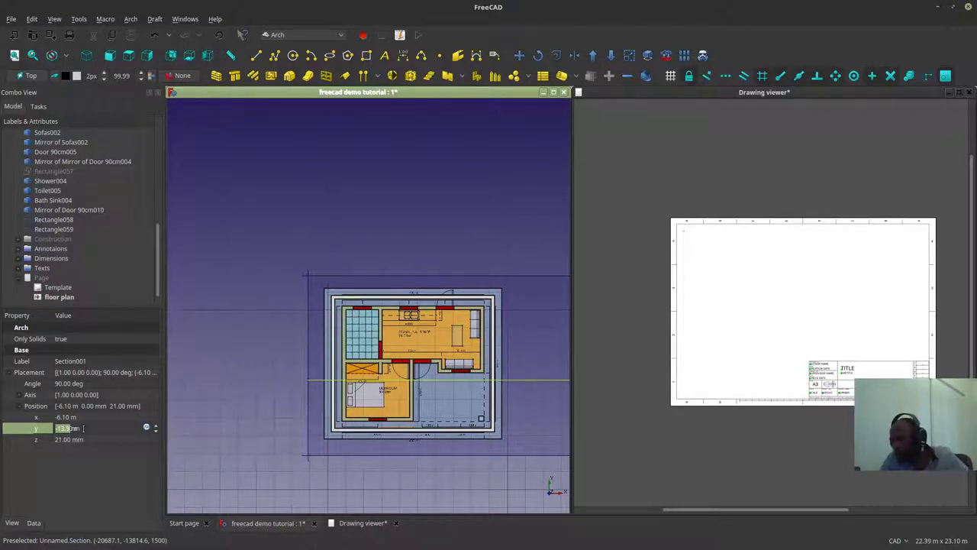
pyautogui.scroll(-1, 83, 428)
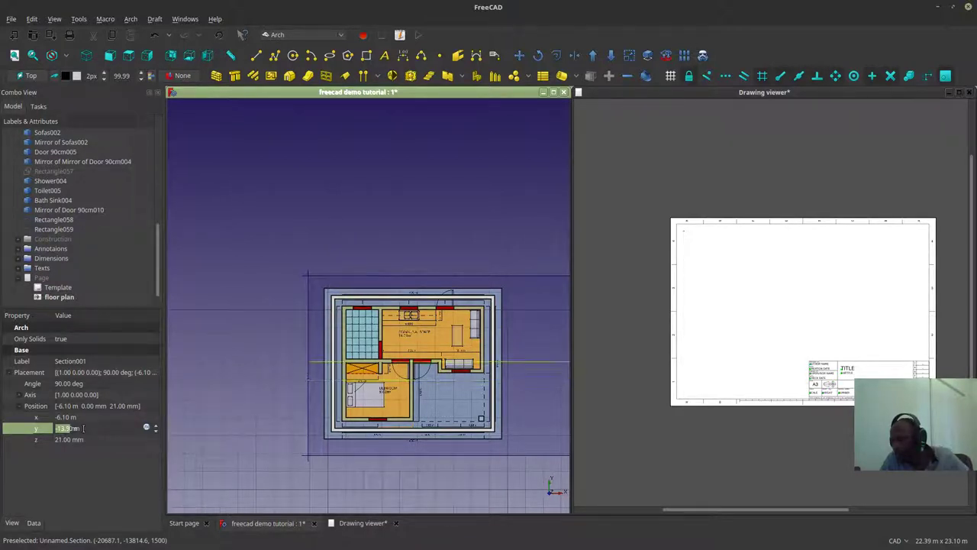
pyautogui.scroll(-1, 83, 429)
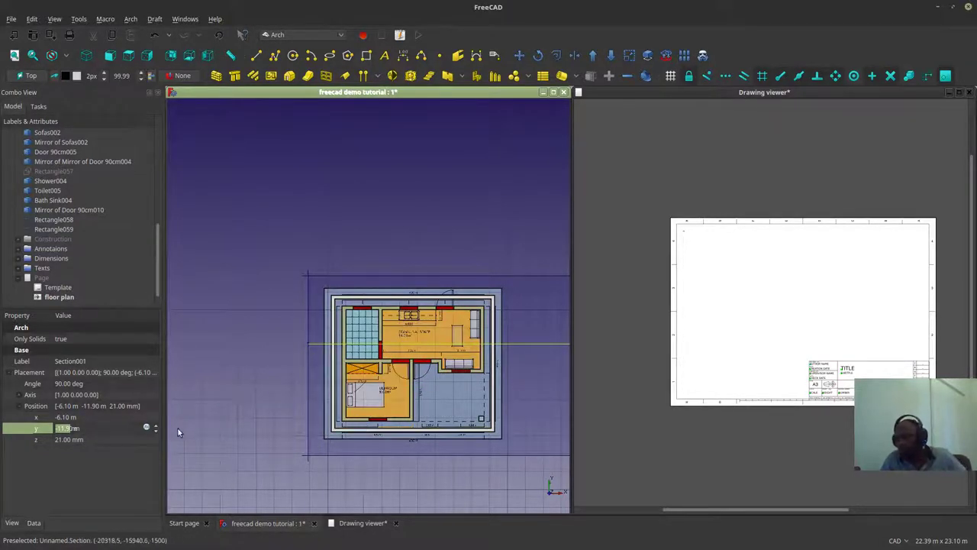
pyautogui.click(91, 428)
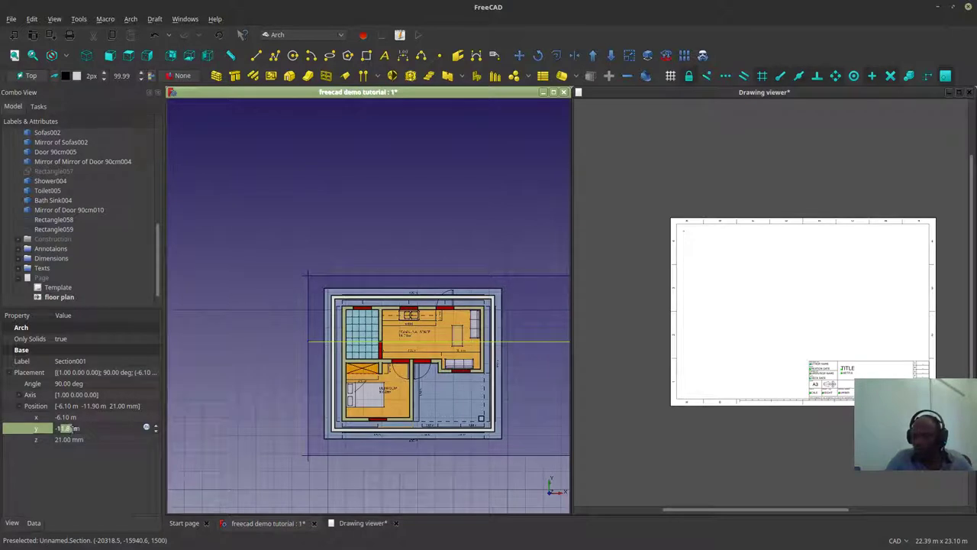
pyautogui.write('2')
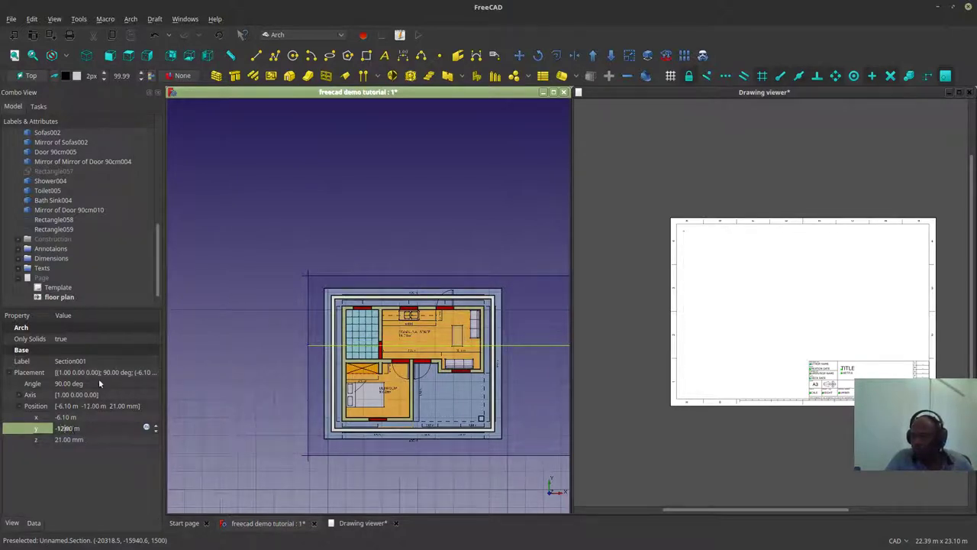
# Step: Set the Section001 plane's y position to -12.20 m so it cuts through the houses
pyautogui.write('.2')
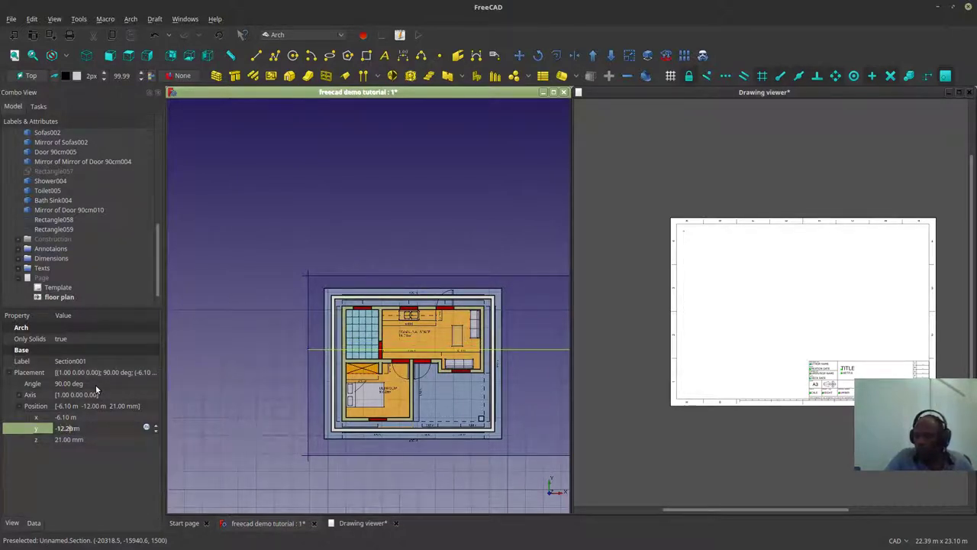
pyautogui.click(234, 326)
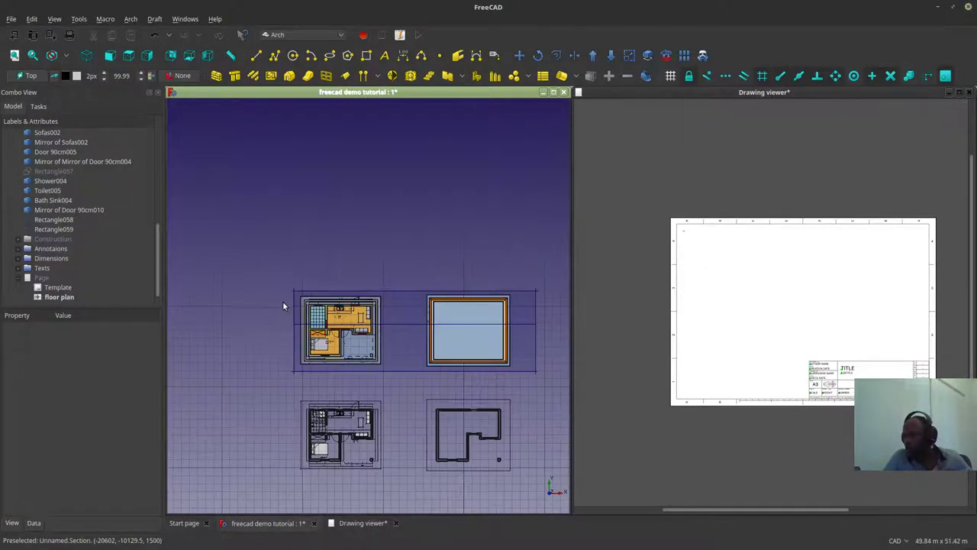
pyautogui.scroll(-3, 283, 301)
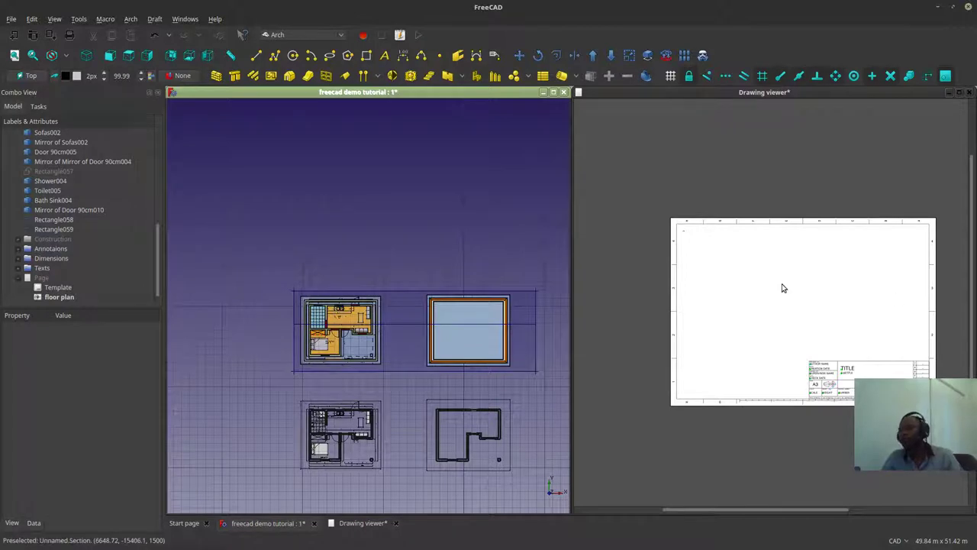
pyautogui.click(806, 299)
pyautogui.scroll(4, 798, 290)
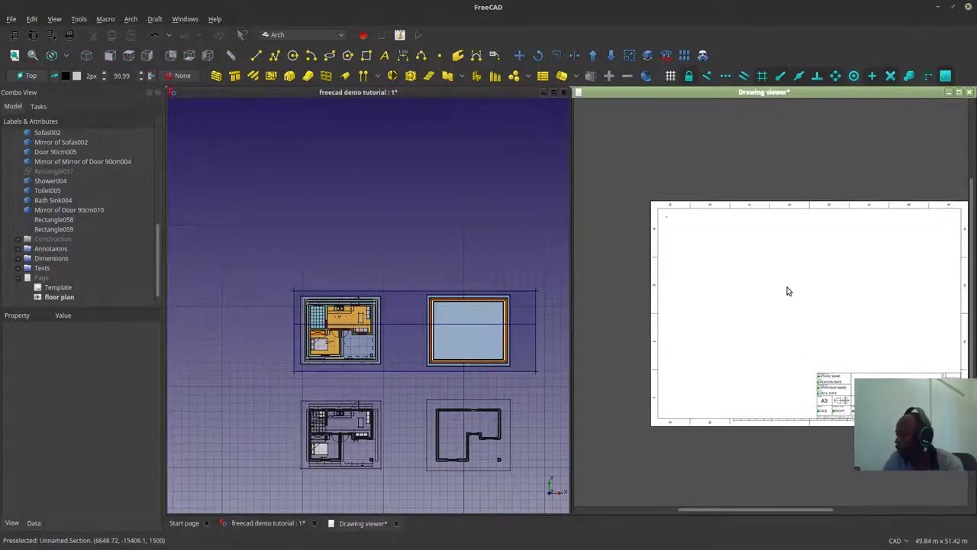
pyautogui.scroll(4, 47, 196)
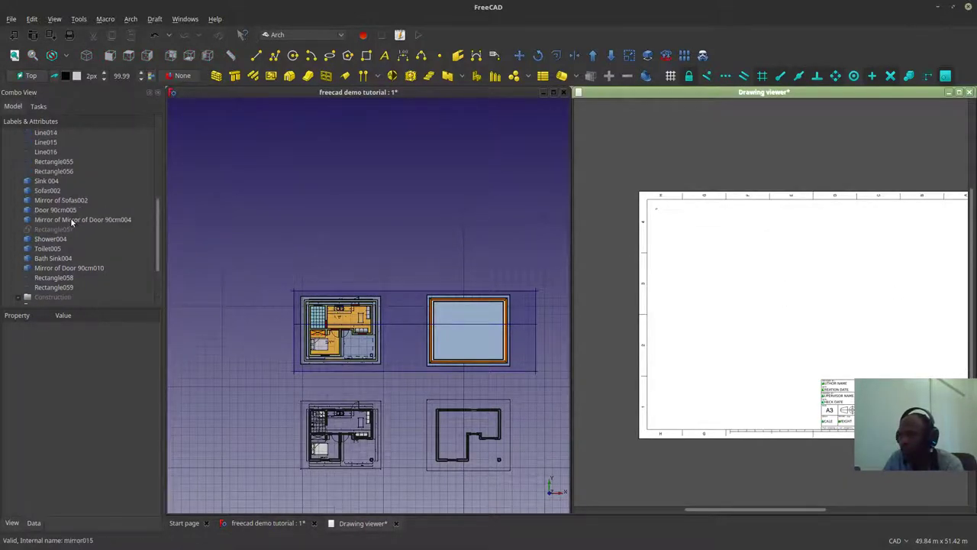
# Step: Check which house belongs to the second house group by toggling the group's visibility
pyautogui.scroll(4, 47, 195)
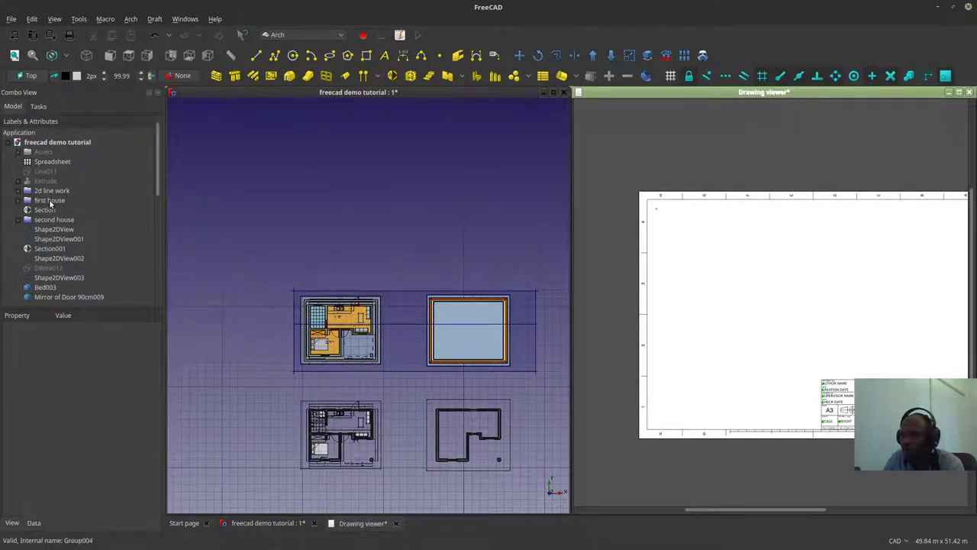
pyautogui.click(51, 200)
pyautogui.click(48, 220)
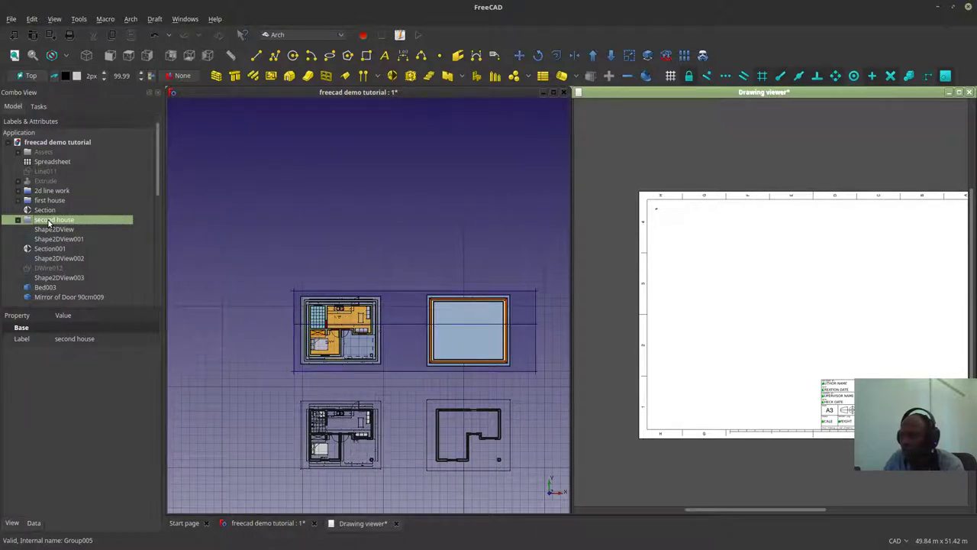
pyautogui.scroll(-1, 48, 222)
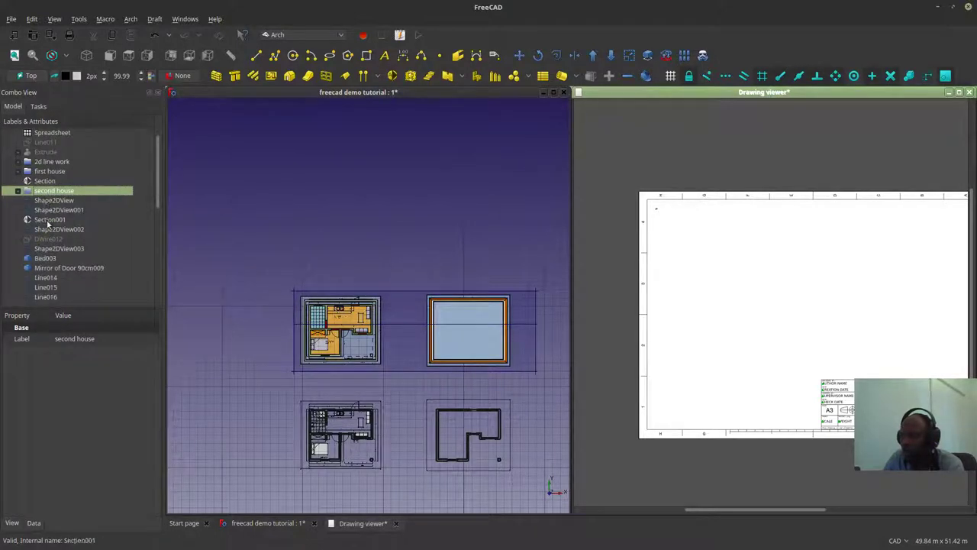
pyautogui.press('space')
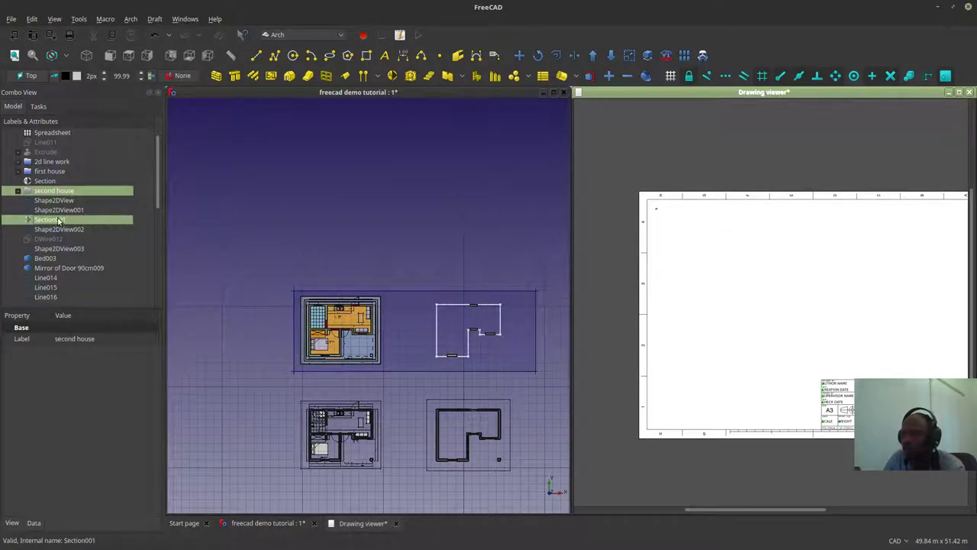
# Step: Rename the Section001 plane as longSection
pyautogui.click(58, 220)
pyautogui.rightClick(60, 219)
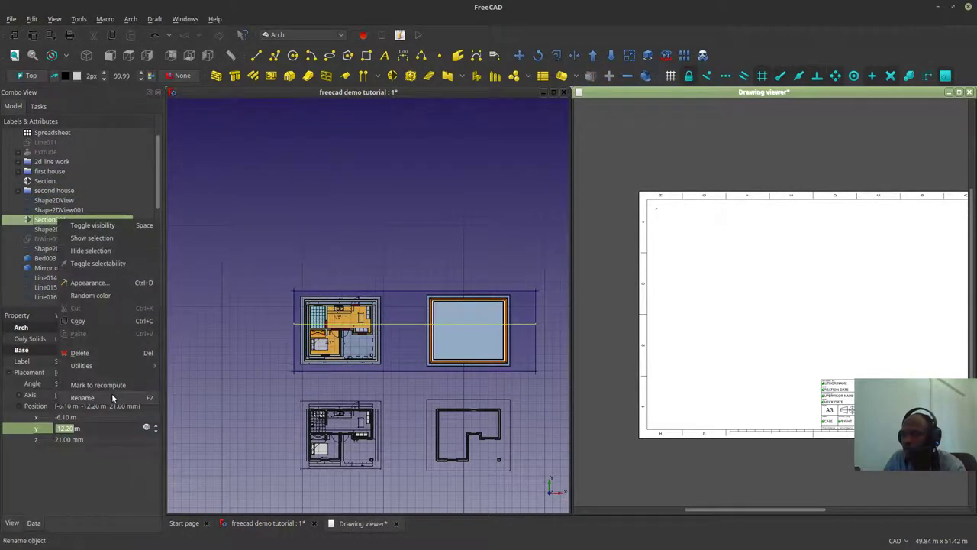
pyautogui.press('Escape')
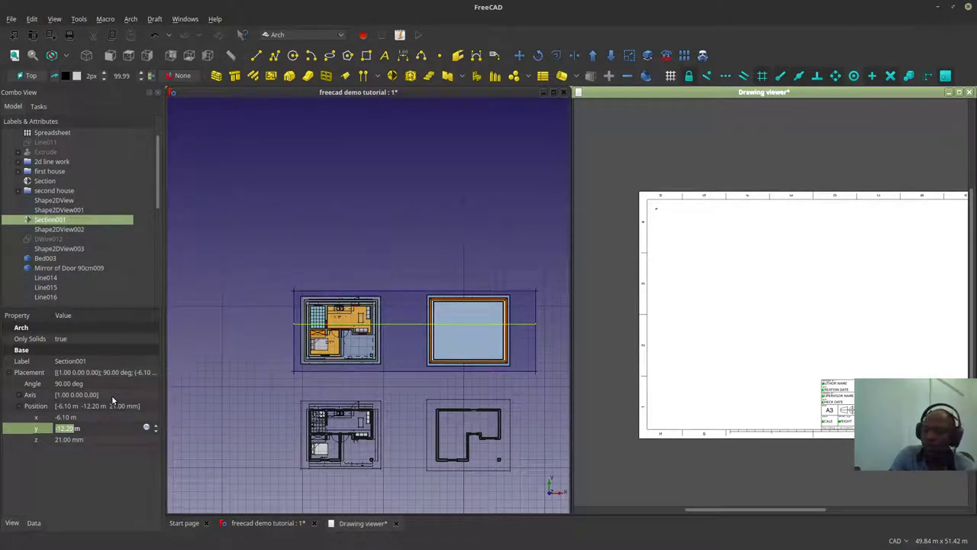
pyautogui.press('F2')
pyautogui.write('longSection')
pyautogui.press('Return')
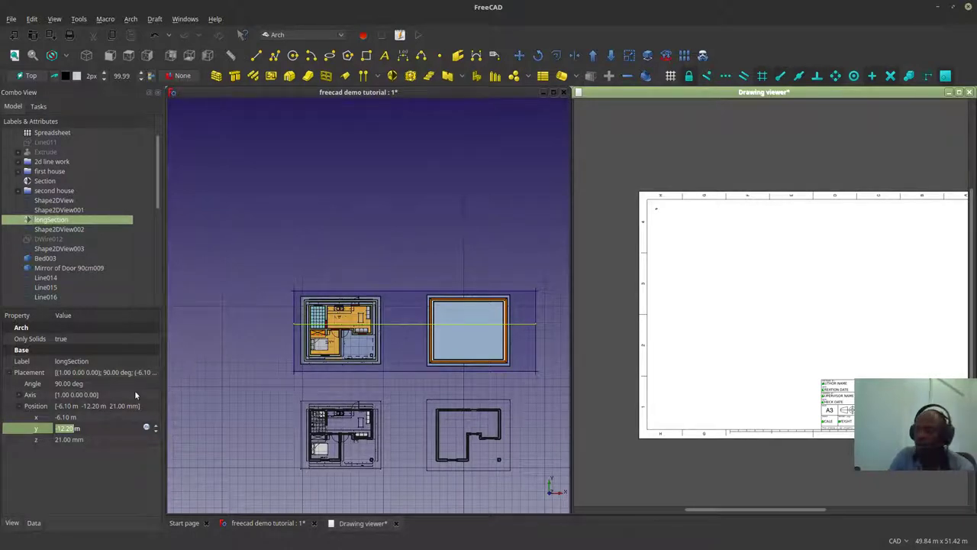
# Step: Add the second house group to the longSection plane so the page view shows its section
pyautogui.click(67, 191)
pyautogui.keyDown('ctrl'); pyautogui.click(66, 219); pyautogui.keyUp('ctrl')
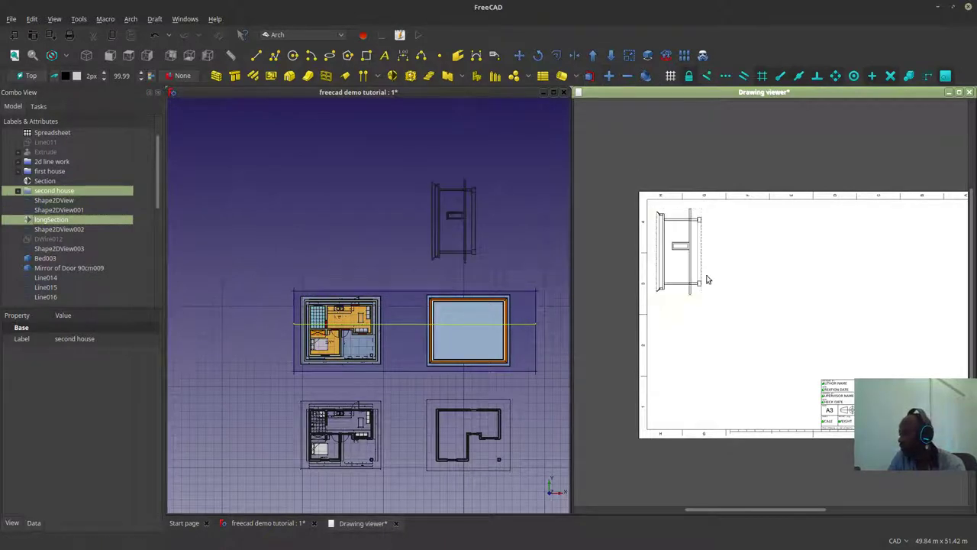
pyautogui.scroll(1, 687, 262)
pyautogui.scroll(-1, 687, 263)
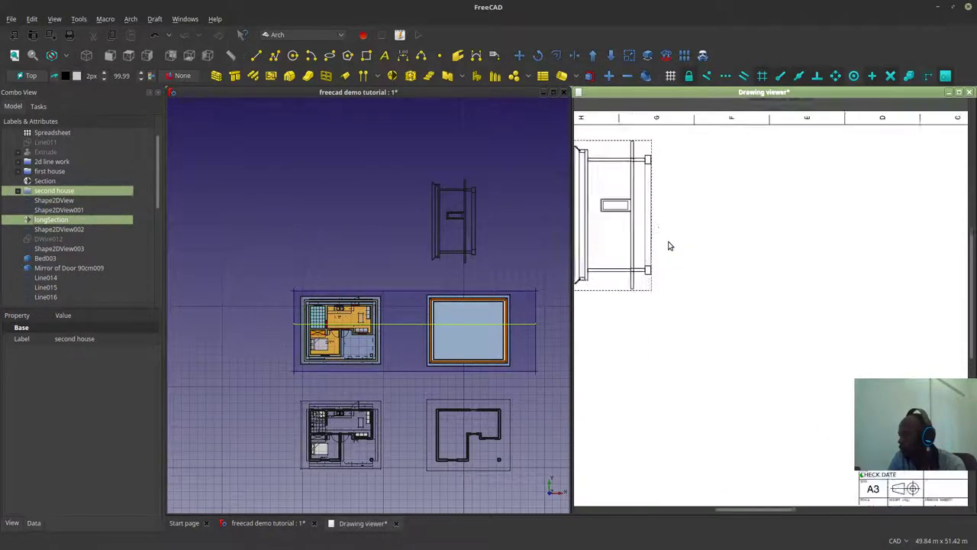
# Step: Move the floor plan view away from the page's corner to about X 130, Y 213
pyautogui.scroll(3, 669, 246)
pyautogui.moveTo(633, 241); pyautogui.dragTo(708, 285)
pyautogui.scroll(5, 661, 262)
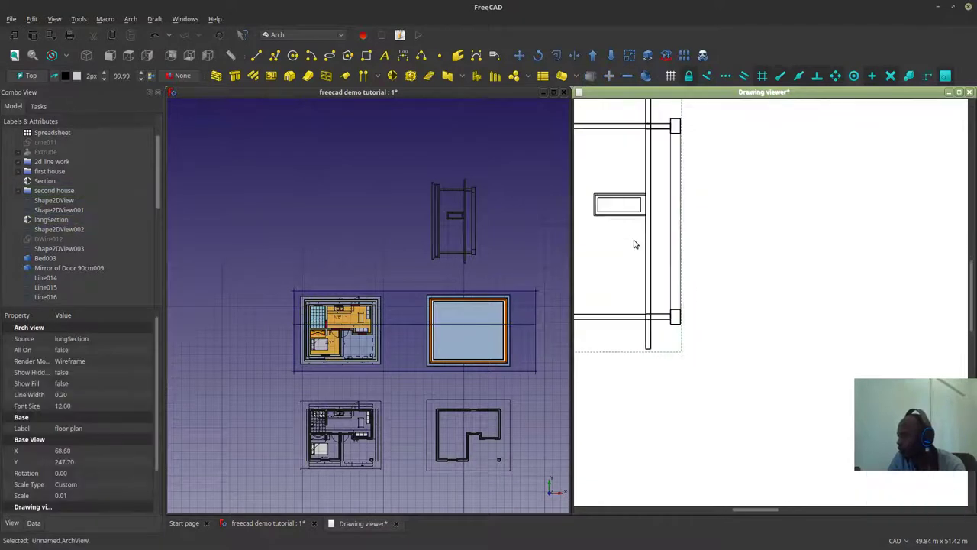
pyautogui.moveTo(635, 239); pyautogui.dragTo(792, 322)
pyautogui.scroll(2, 778, 275)
pyautogui.scroll(2, 679, 142)
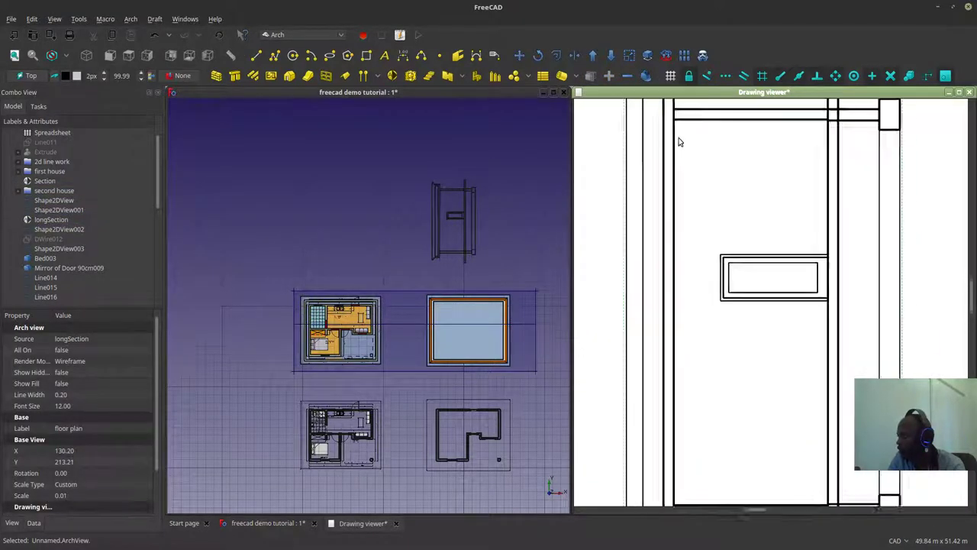
# Step: Inspect the roof edges and walls in the second house's section and reposition the view at about X 115, Y 236
pyautogui.scroll(-1, 672, 158)
pyautogui.scroll(-1, 672, 158)
pyautogui.scroll(1, 702, 449)
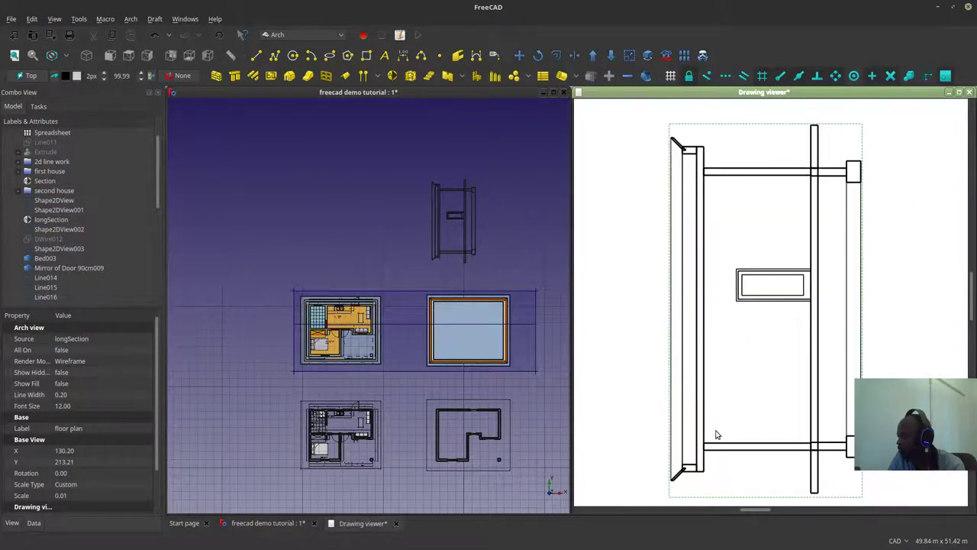
pyautogui.scroll(2, 700, 177)
pyautogui.scroll(-2, 682, 169)
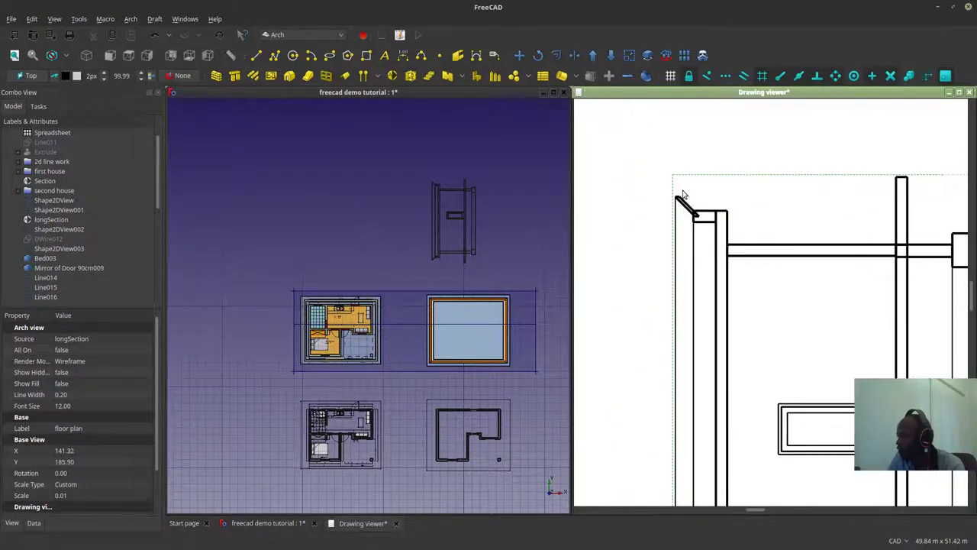
pyautogui.scroll(2, 671, 198)
pyautogui.scroll(-4, 664, 172)
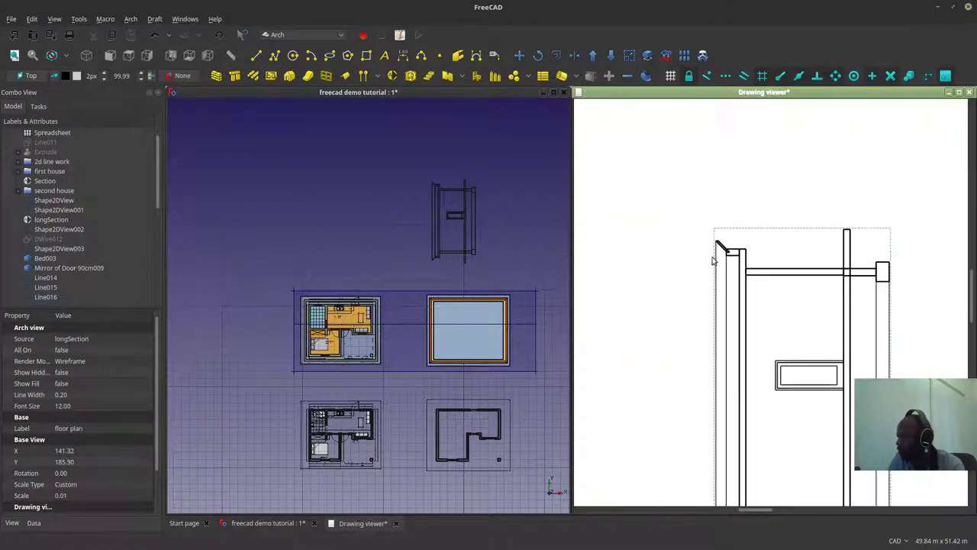
pyautogui.moveTo(731, 264); pyautogui.dragTo(719, 236)
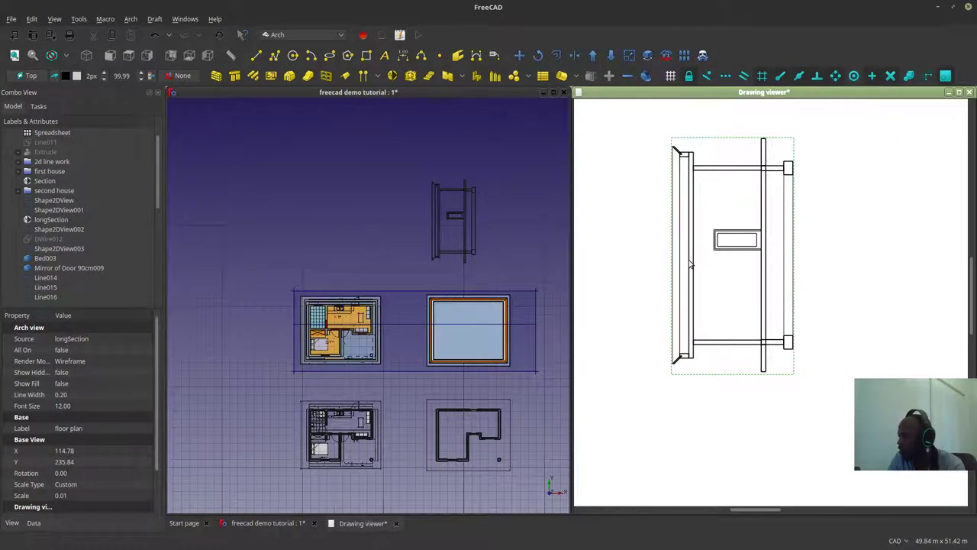
pyautogui.scroll(-5, 692, 280)
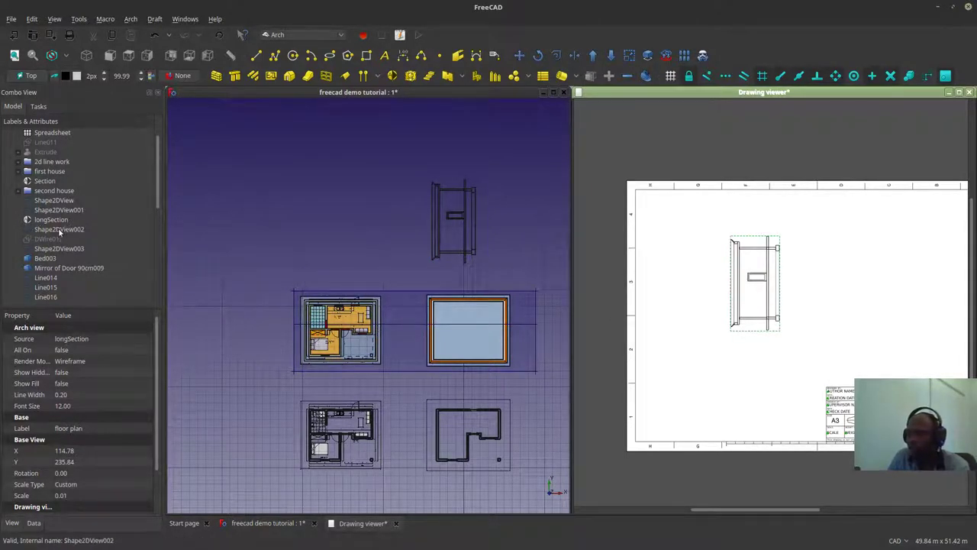
# Step: Show the whole first house with its roof, add it to longSection, and move the page view to about X 83, Y 306
pyautogui.click(50, 172)
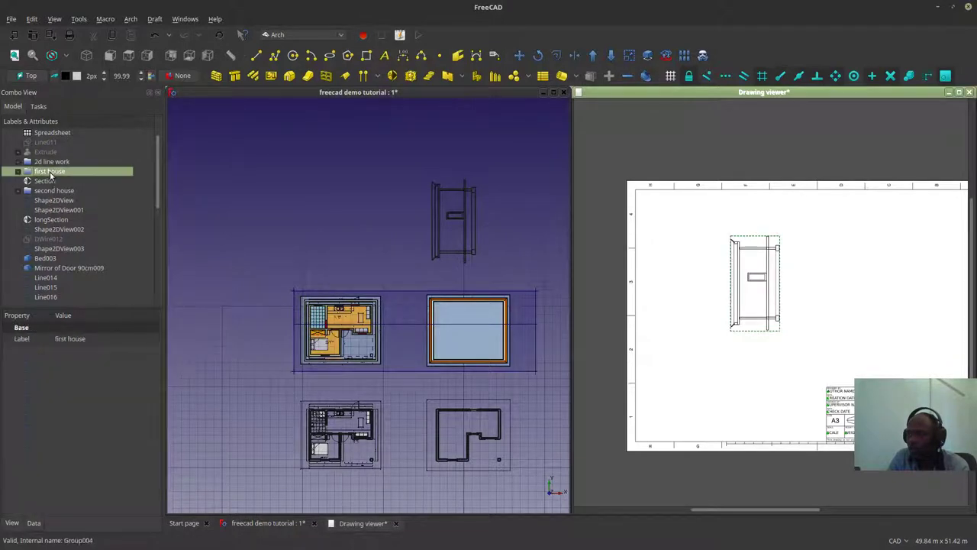
pyautogui.press('space')
pyautogui.press('space')
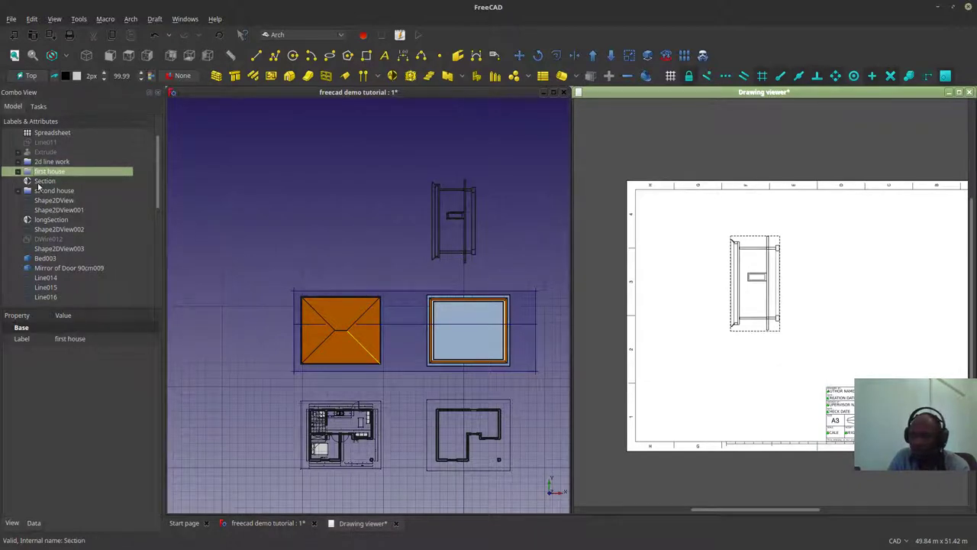
pyautogui.keyDown('ctrl'); pyautogui.click(41, 220); pyautogui.keyUp('ctrl')
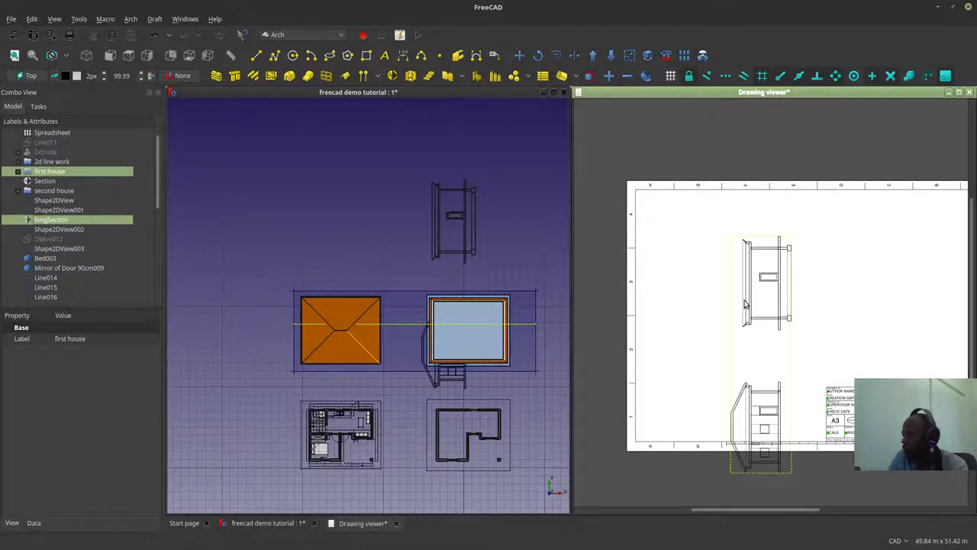
pyautogui.moveTo(745, 367)
pyautogui.mouseDown()
pyautogui.moveTo(735, 235)
pyautogui.moveTo(727, 330)
pyautogui.mouseUp()
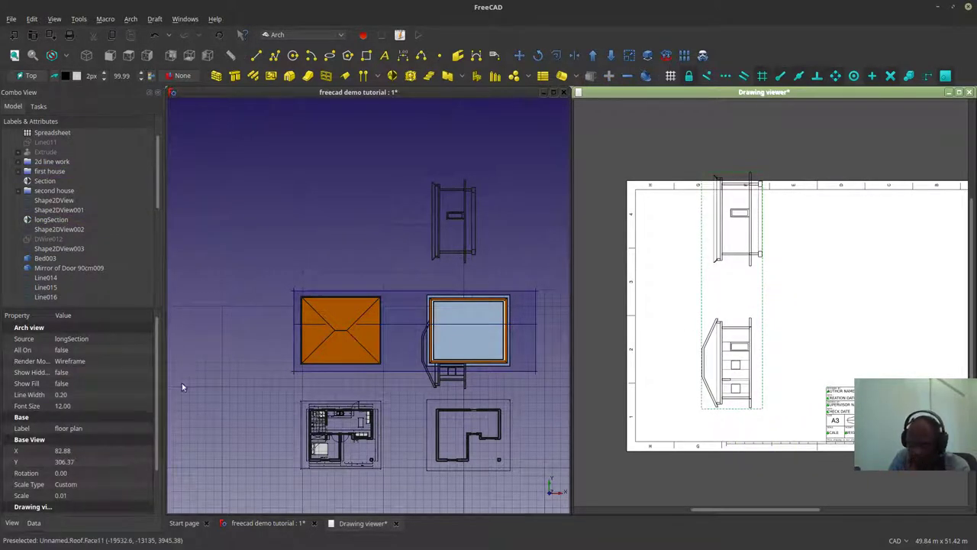
# Step: Set the floor plan view's rotation to -90 degrees so both house sections stand upright on the page
pyautogui.scroll(-8, 46, 281)
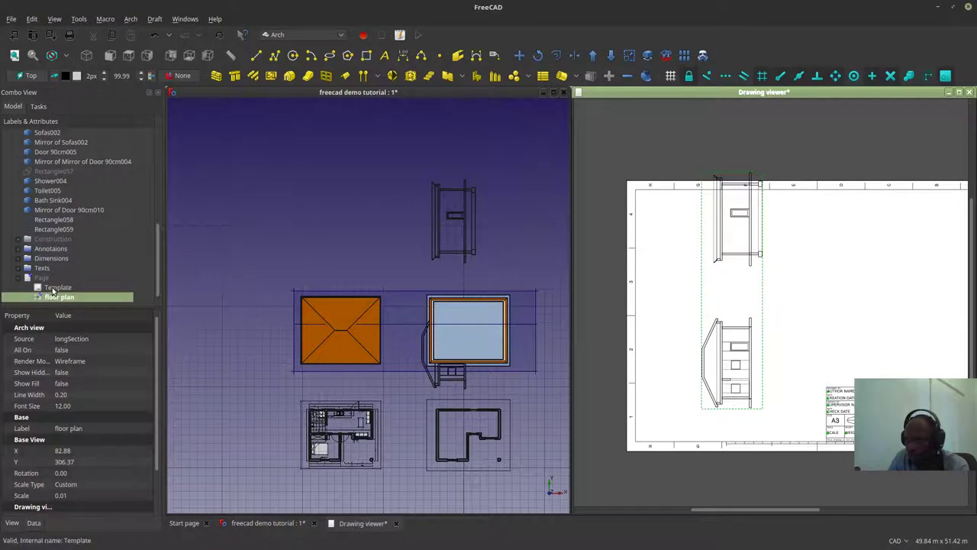
pyautogui.click(51, 287)
pyautogui.click(55, 297)
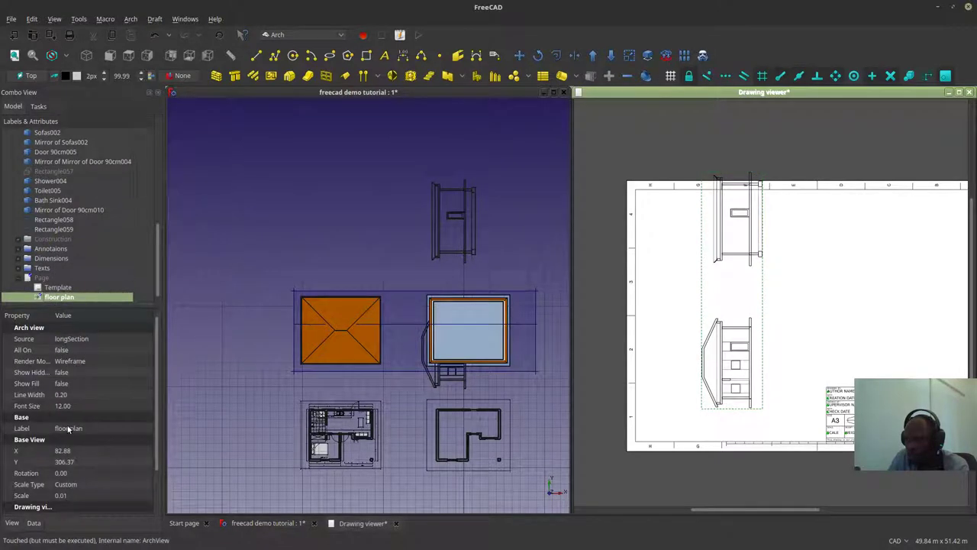
pyautogui.click(13, 527)
pyautogui.click(34, 525)
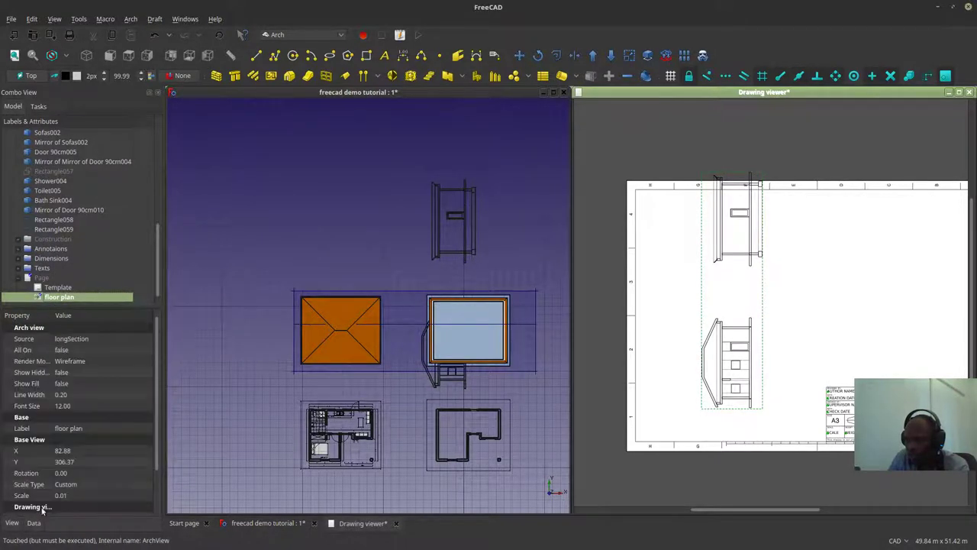
pyautogui.click(63, 472)
pyautogui.write('90')
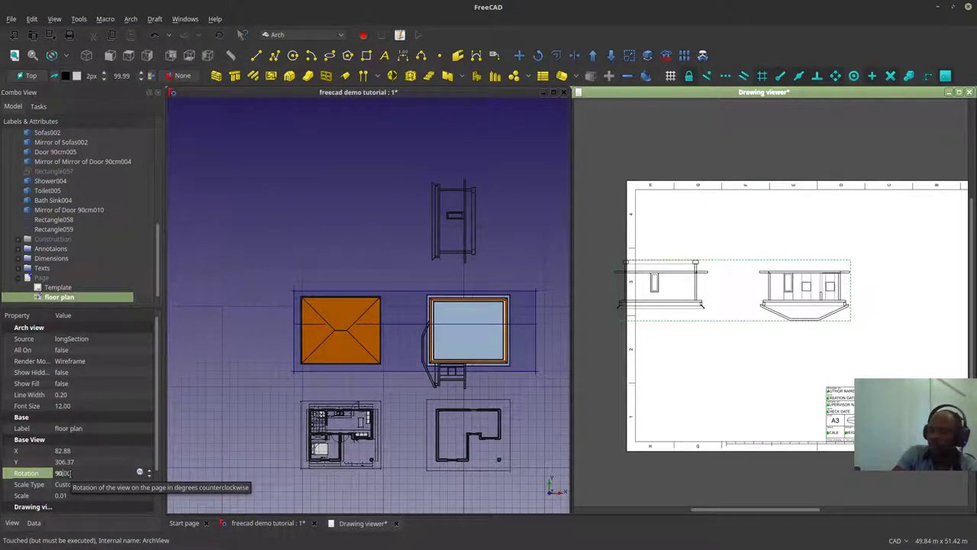
pyautogui.write('-')
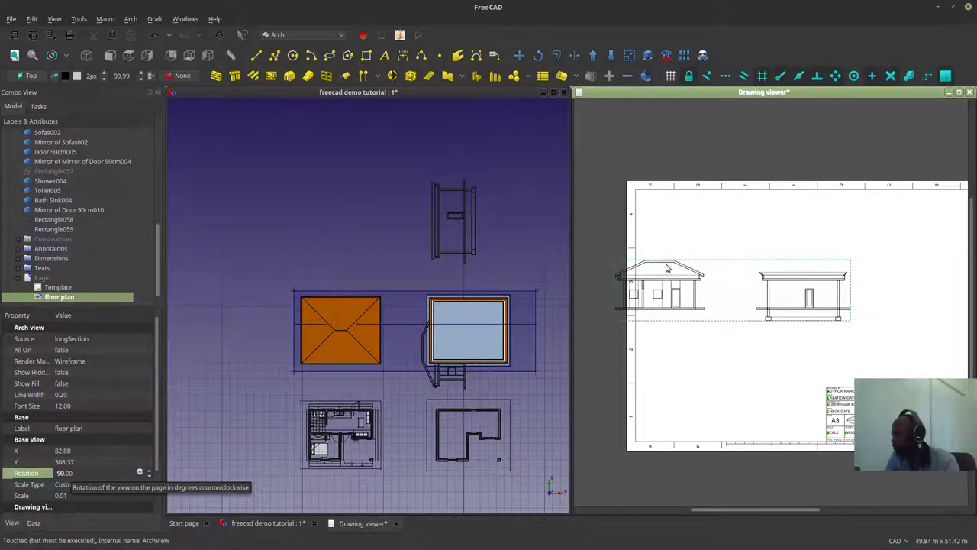
# Step: Move the rotated section view fully inside the page frame, at about X 132, Y 279
pyautogui.scroll(4, 697, 294)
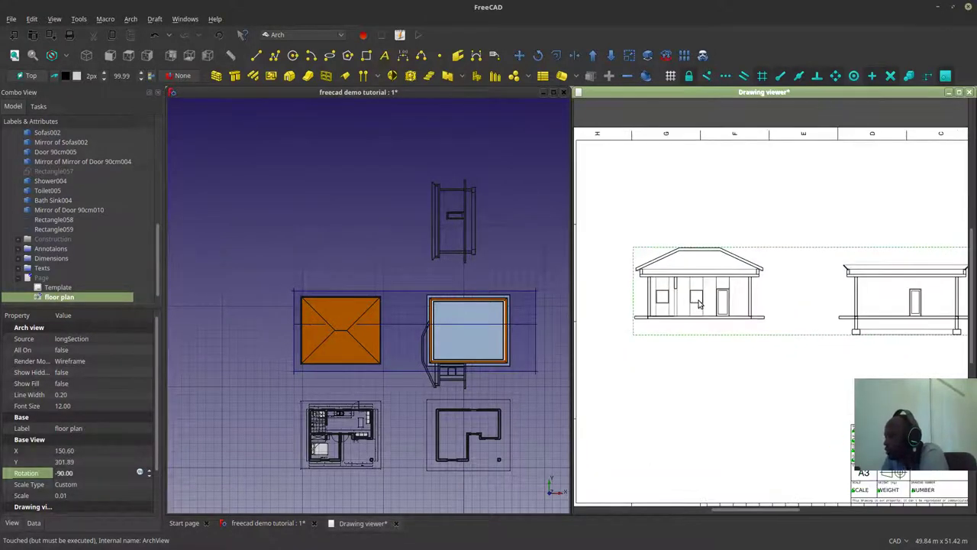
pyautogui.moveTo(681, 332); pyautogui.dragTo(673, 331)
pyautogui.moveTo(662, 384); pyautogui.dragTo(665, 365)
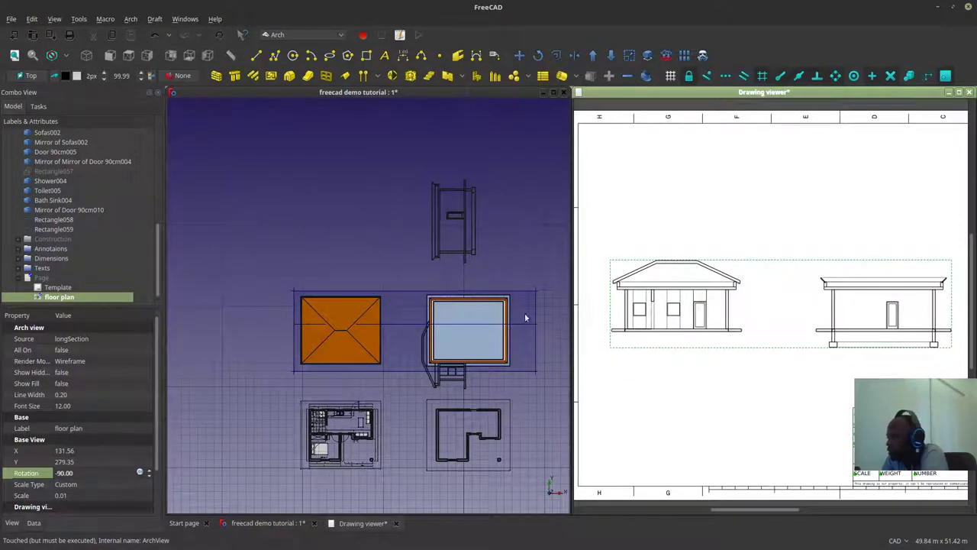
# Step: Set the floor plan view's source to Section and recompute the document
pyautogui.click(529, 370)
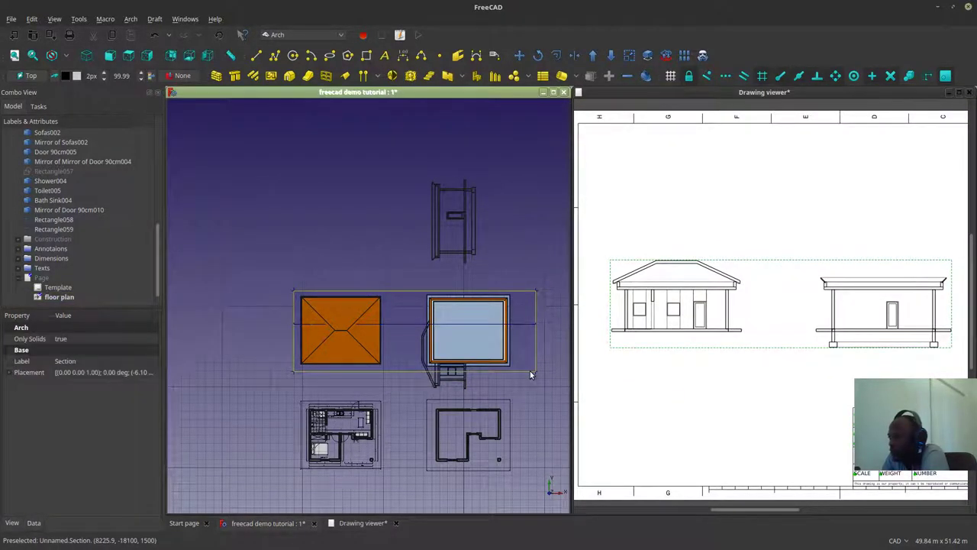
pyautogui.click(54, 299)
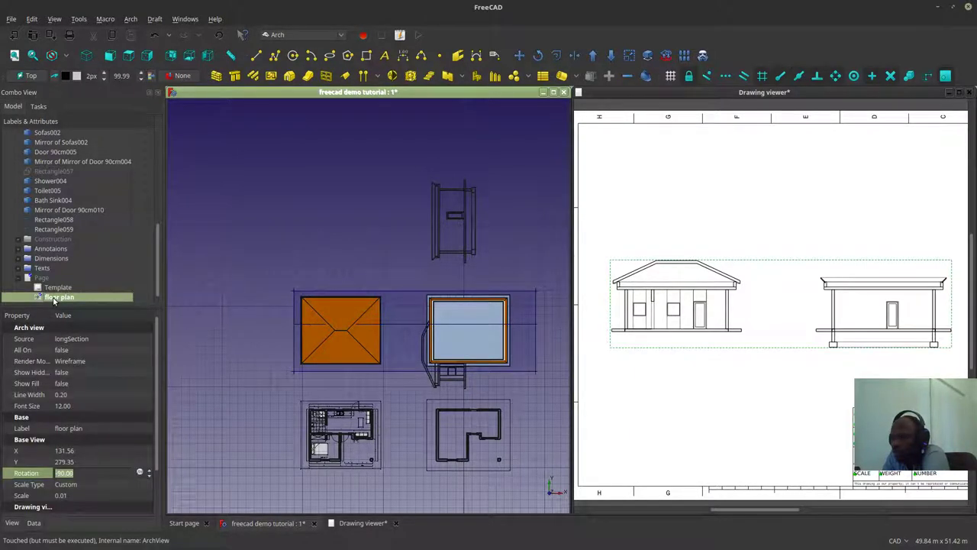
pyautogui.press('Up')
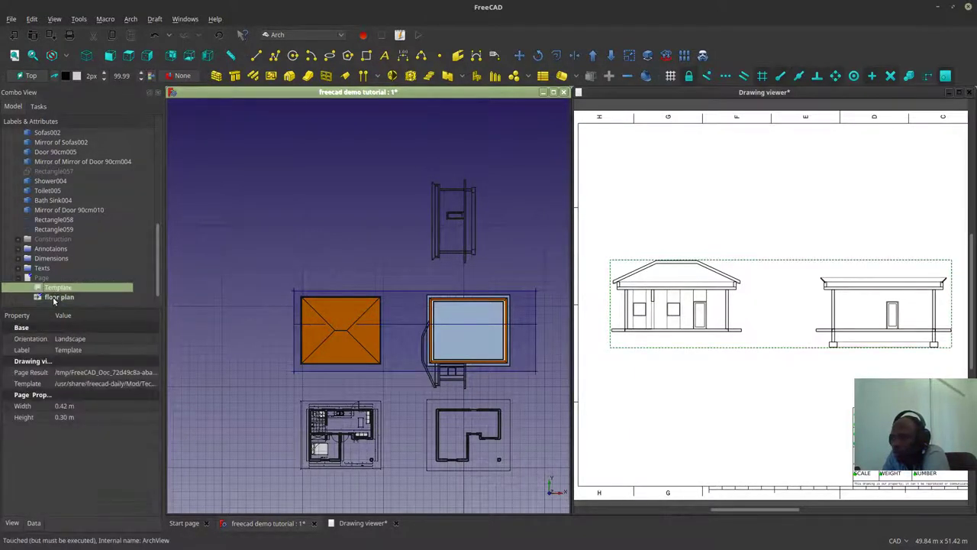
pyautogui.click(53, 297)
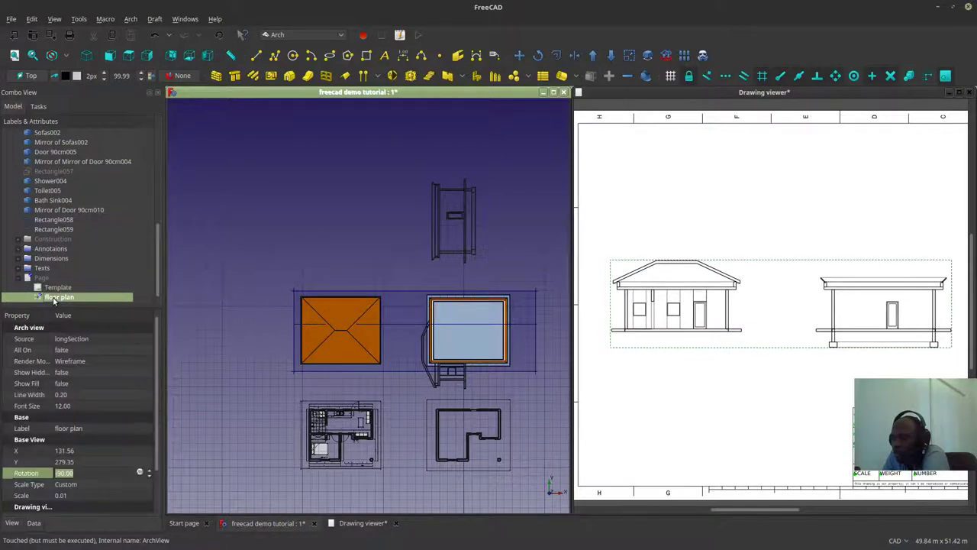
pyautogui.moveTo(663, 358); pyautogui.dragTo(661, 351)
pyautogui.click(662, 308)
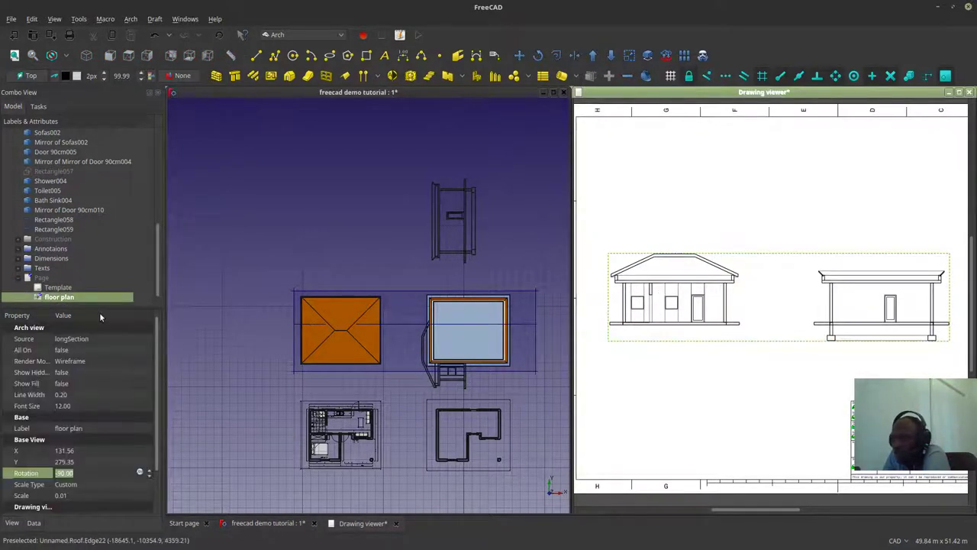
pyautogui.click(85, 339)
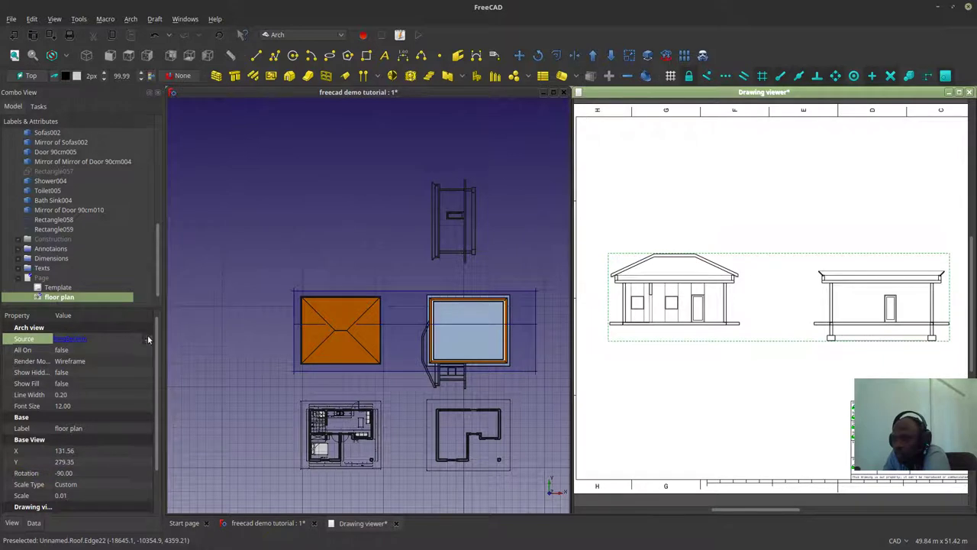
pyautogui.click(147, 339)
pyautogui.click(466, 156)
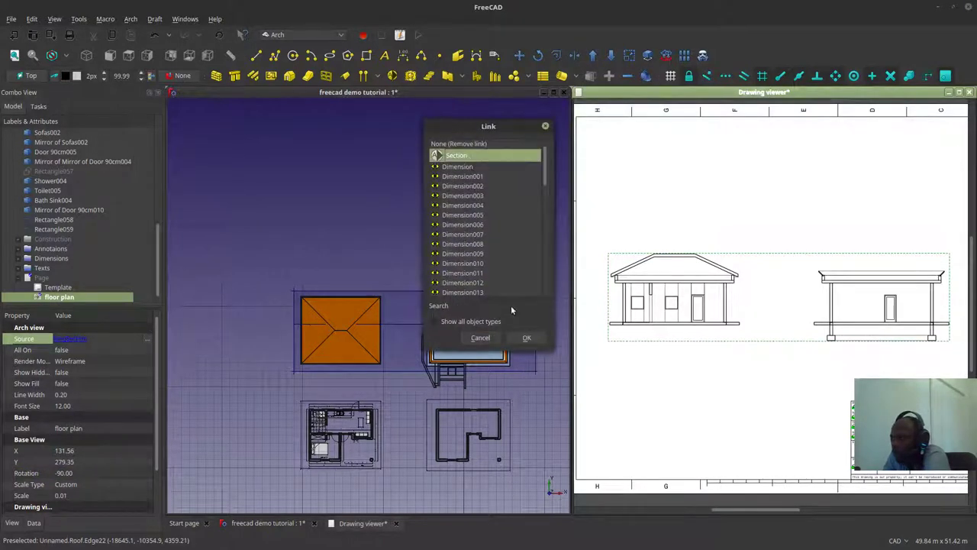
pyautogui.click(527, 338)
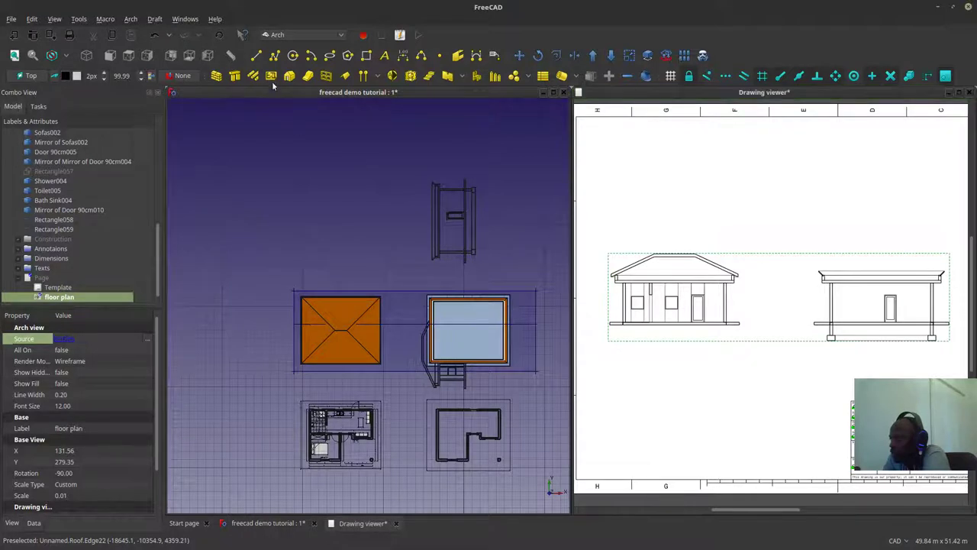
pyautogui.scroll(-1, 689, 264)
pyautogui.click(219, 36)
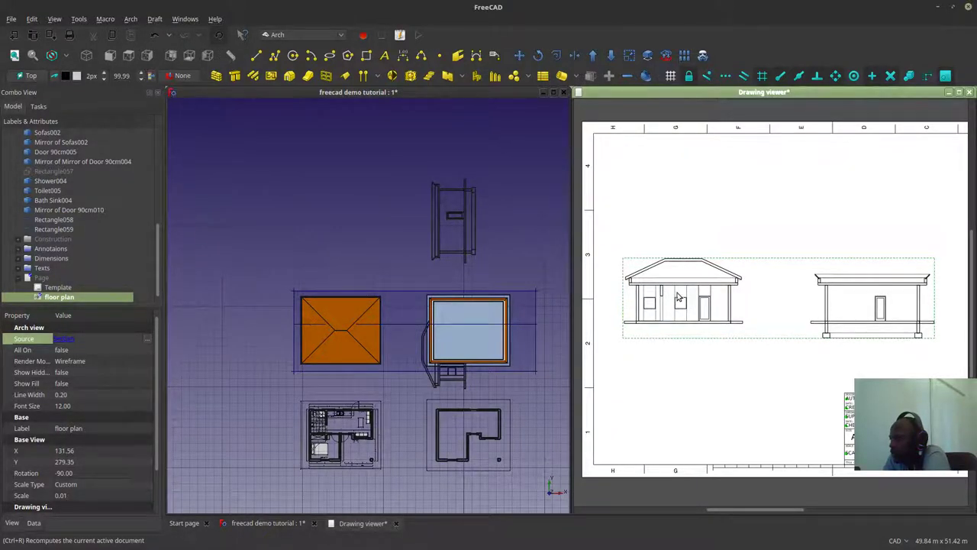
# Step: Set the floor plan view's rotation to 0 and move it inside the page frame, at about X 27, Y 272
pyautogui.moveTo(888, 329)
pyautogui.mouseDown()
pyautogui.moveTo(735, 203)
pyautogui.moveTo(719, 244)
pyautogui.mouseUp()
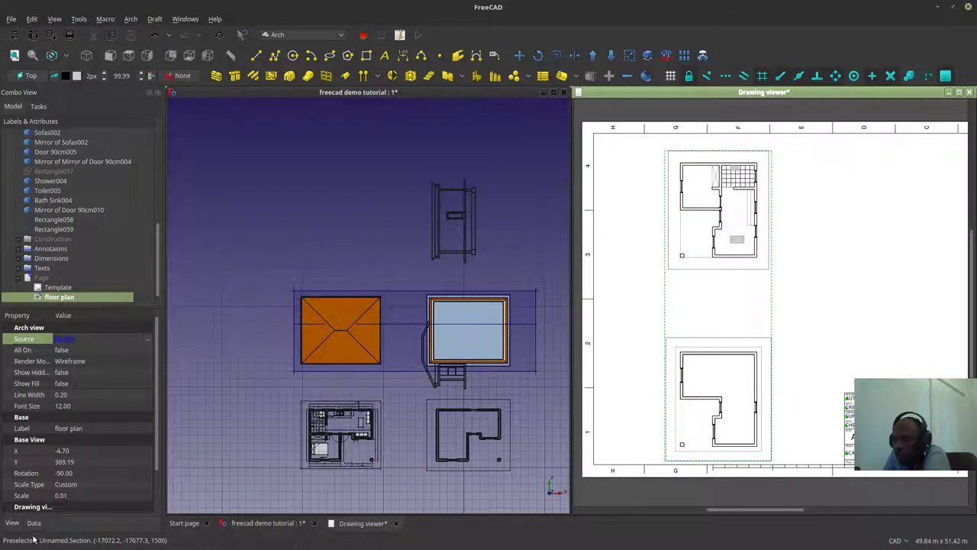
pyautogui.click(57, 287)
pyautogui.click(59, 296)
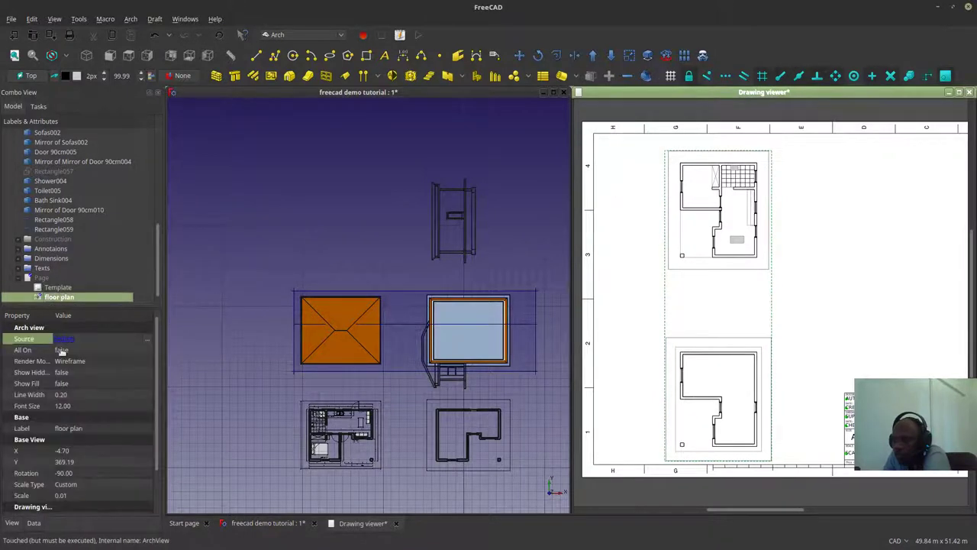
pyautogui.click(65, 474)
pyautogui.write('0')
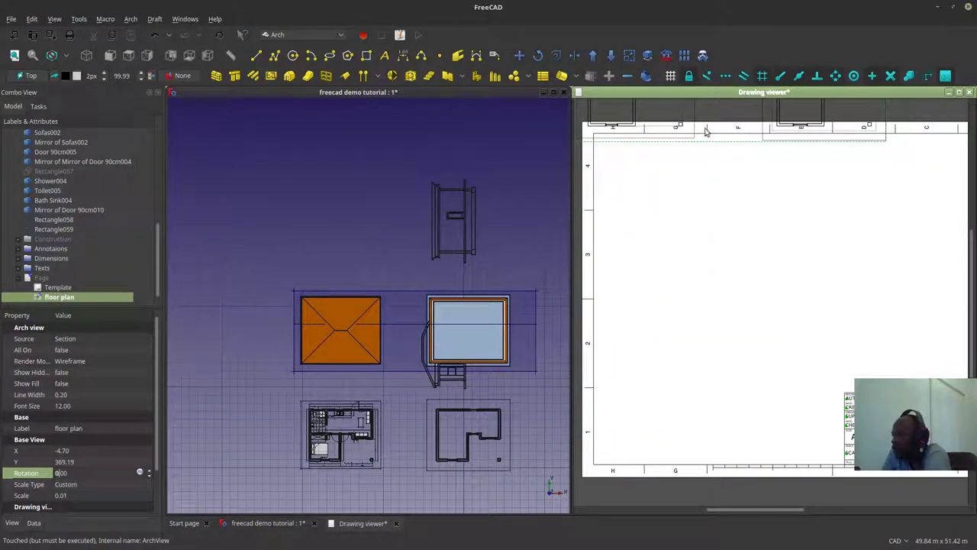
pyautogui.scroll(-1, 703, 235)
pyautogui.moveTo(700, 167)
pyautogui.mouseDown()
pyautogui.moveTo(710, 252)
pyautogui.moveTo(717, 235)
pyautogui.mouseUp()
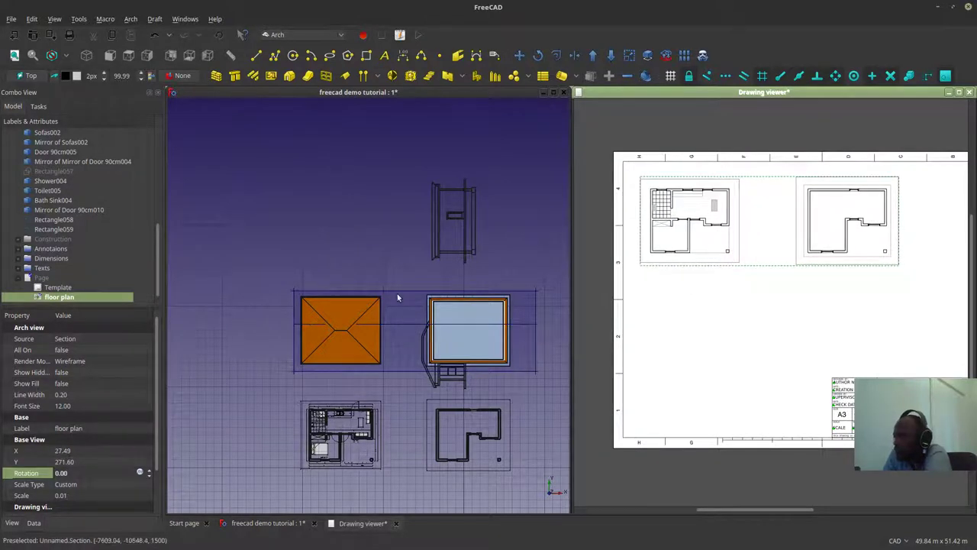
# Step: Insert an Arch view of the longSection plane on the page with TechDraw and rename it Long SEction
pyautogui.click(398, 324)
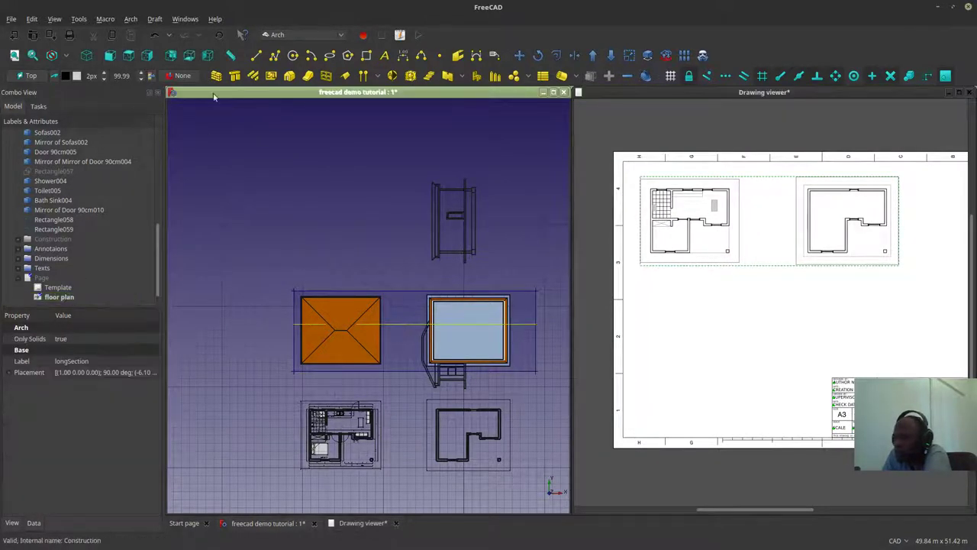
pyautogui.click(304, 34)
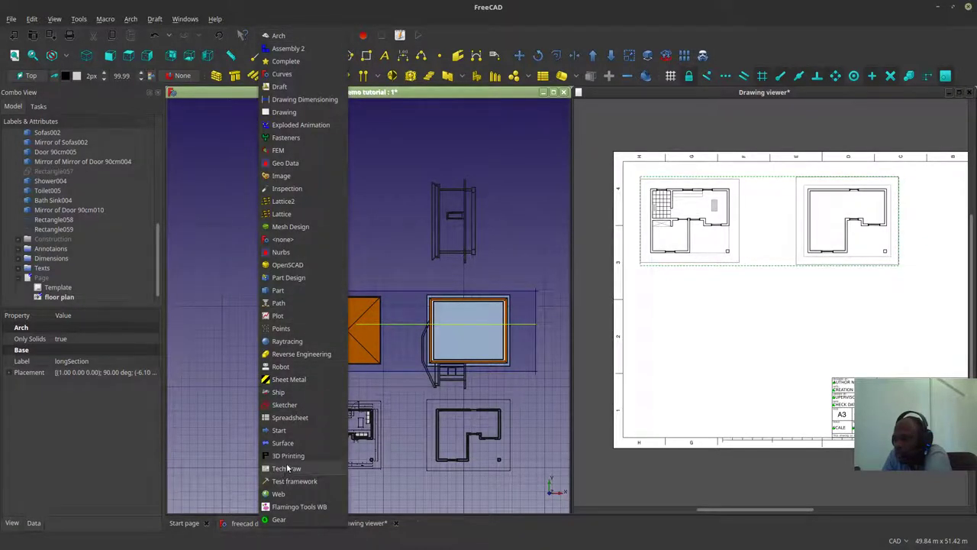
pyautogui.click(287, 468)
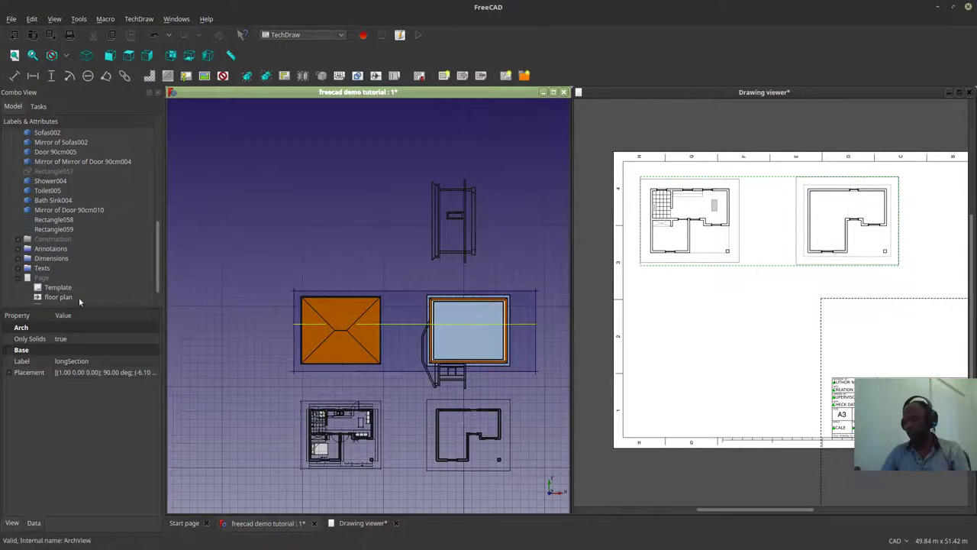
pyautogui.click(68, 297)
pyautogui.rightClick(72, 298)
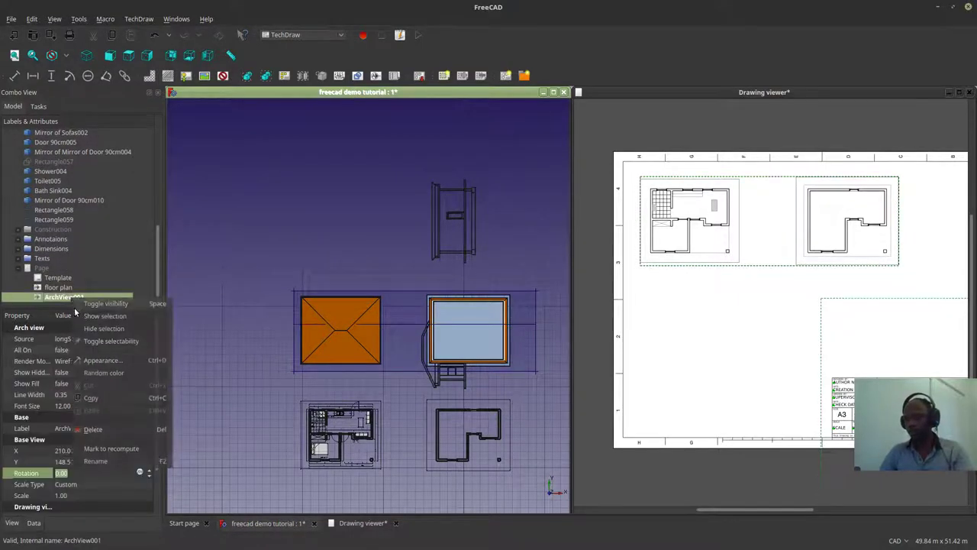
pyautogui.click(106, 467)
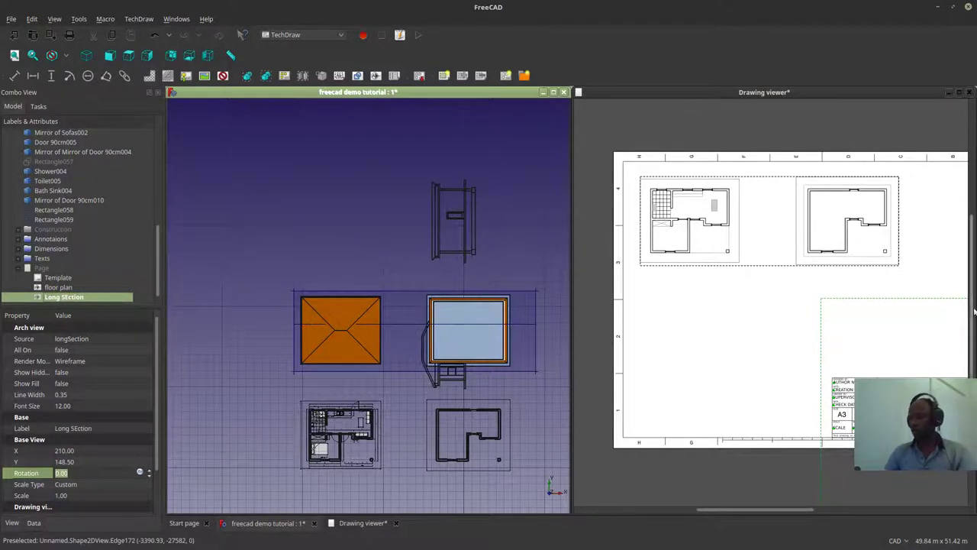
# Step: Set the Long SEction view's scale to 0.01 and move it onto the page, at about X 93, Y 272
pyautogui.scroll(-1, 731, 346)
pyautogui.scroll(-5, 731, 345)
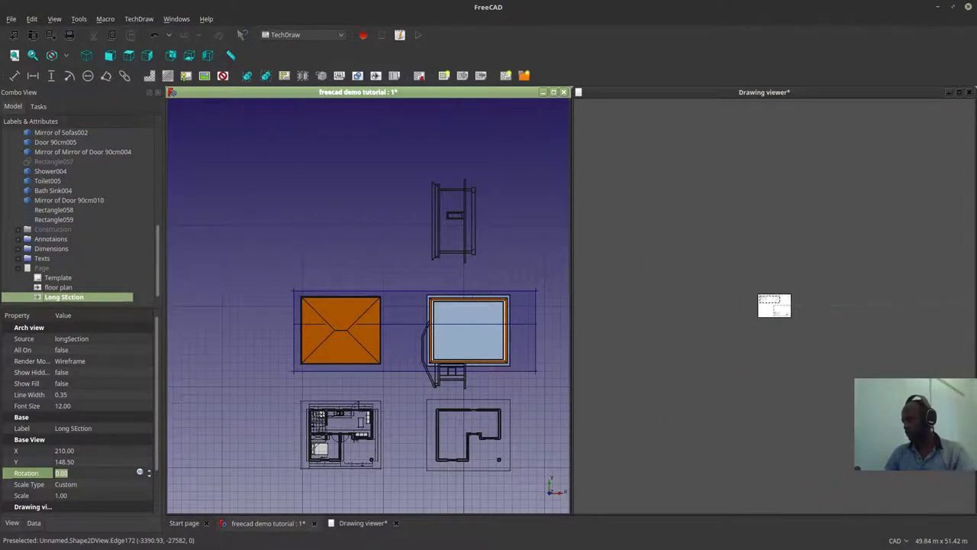
pyautogui.moveTo(917, 456)
pyautogui.mouseDown()
pyautogui.moveTo(753, 220)
pyautogui.moveTo(757, 288)
pyautogui.mouseUp()
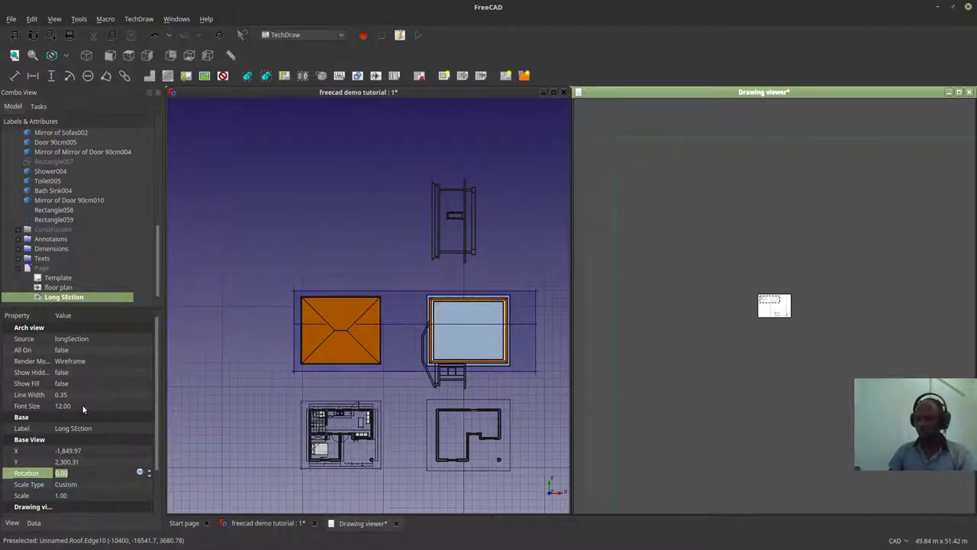
pyautogui.click(71, 496)
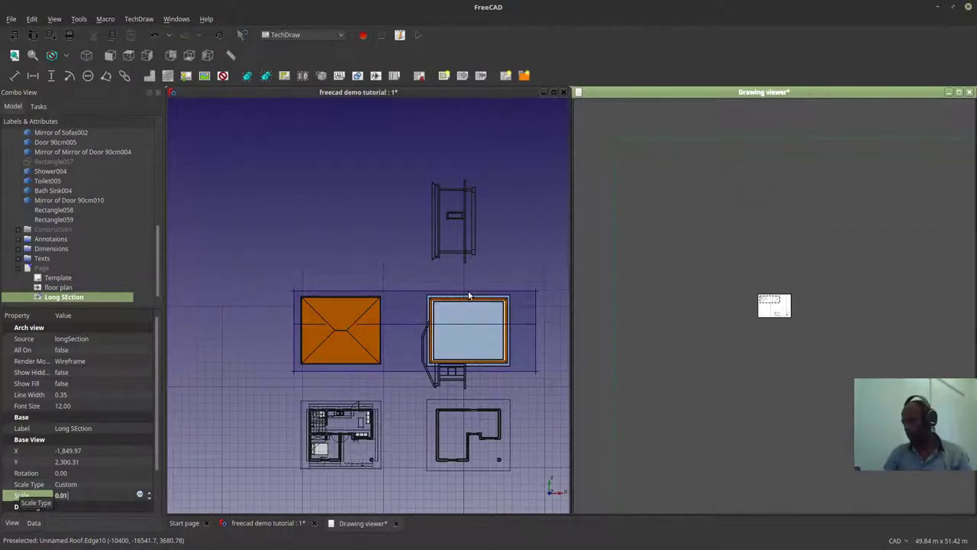
pyautogui.press('Return')
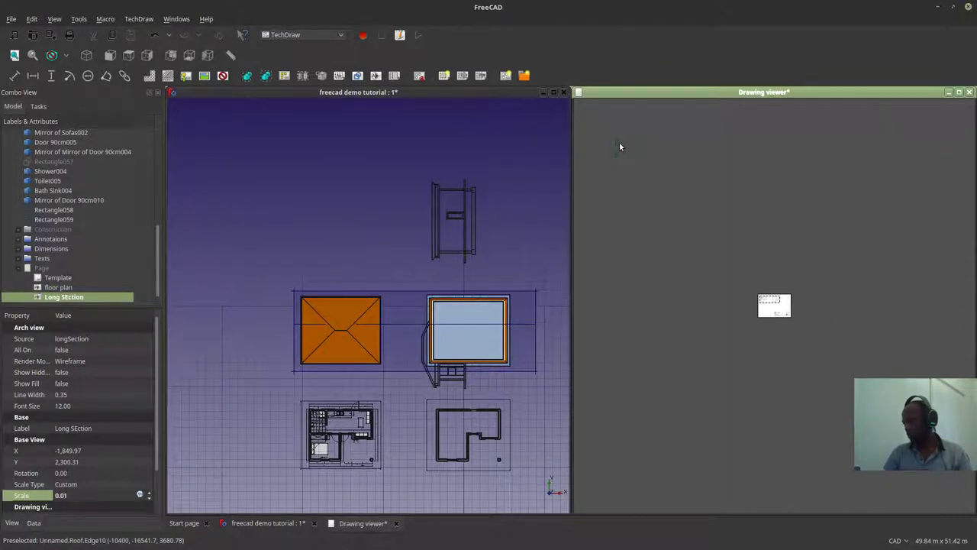
pyautogui.moveTo(619, 144); pyautogui.dragTo(779, 318)
pyautogui.scroll(10, 780, 321)
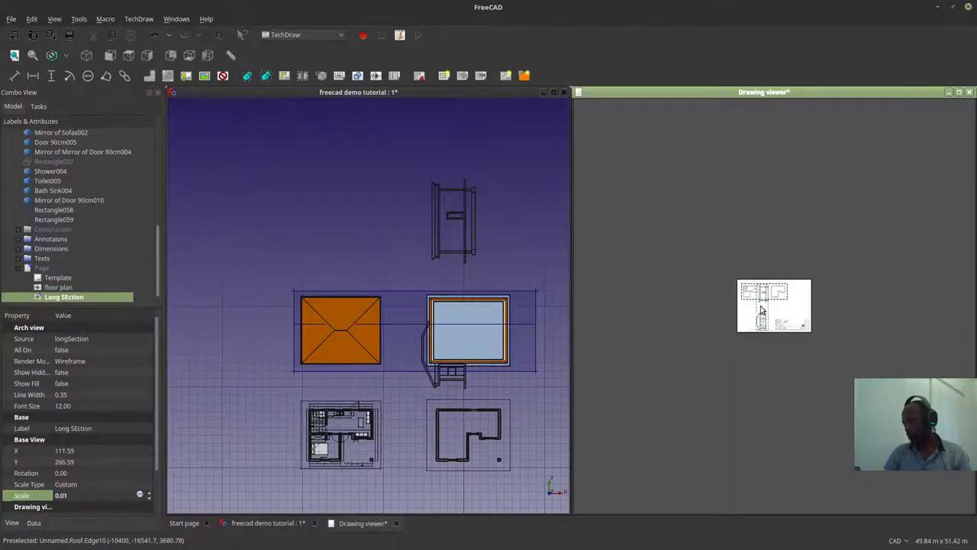
pyautogui.moveTo(745, 374); pyautogui.dragTo(716, 363)
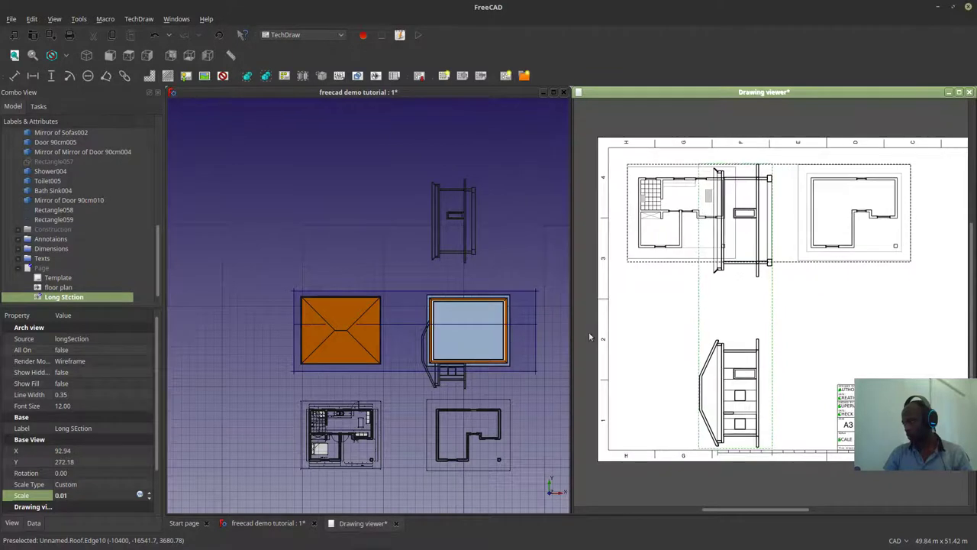
# Step: Rotate the Long SEction view to -90 degrees and place it beneath the floor plans, at about X 126, Y 268
pyautogui.click(72, 473)
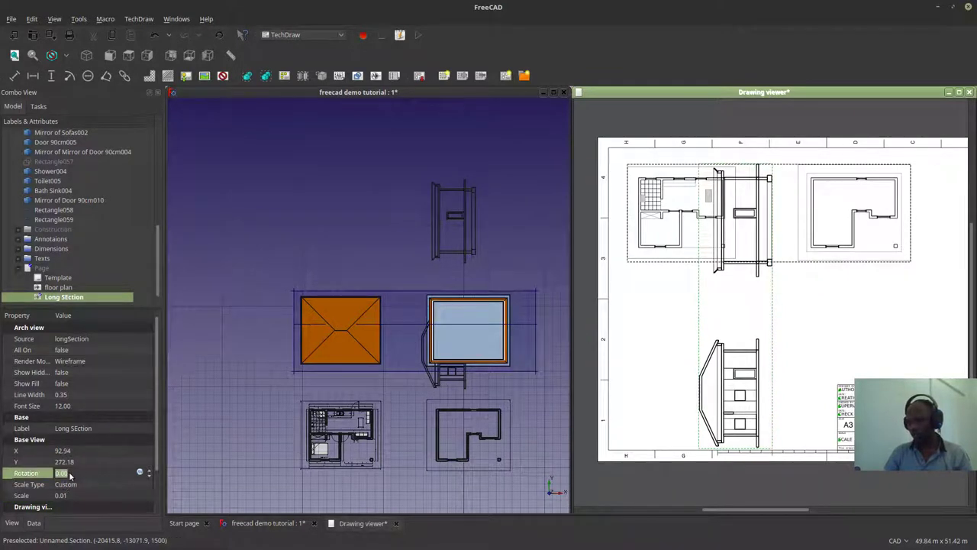
pyautogui.write('-90')
pyautogui.press('Return')
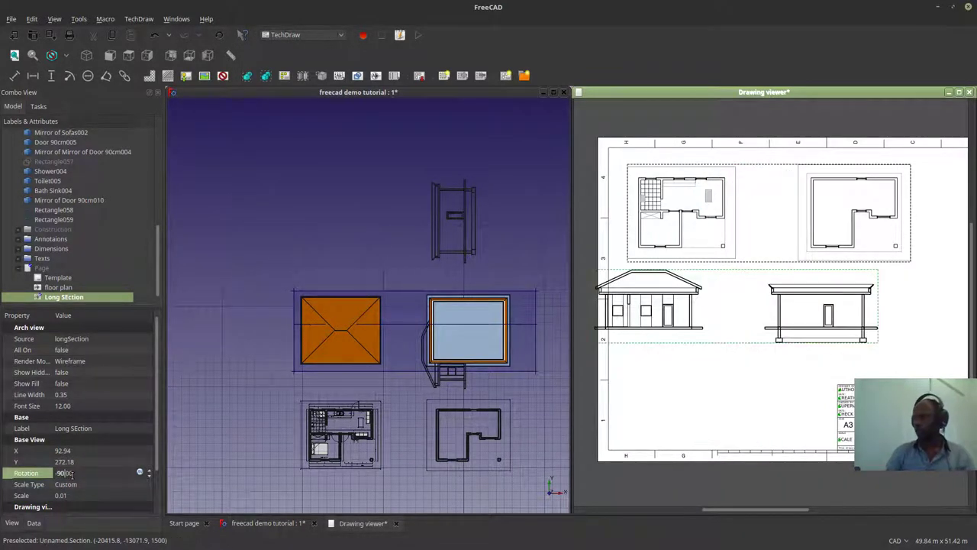
pyautogui.moveTo(678, 311); pyautogui.dragTo(691, 312)
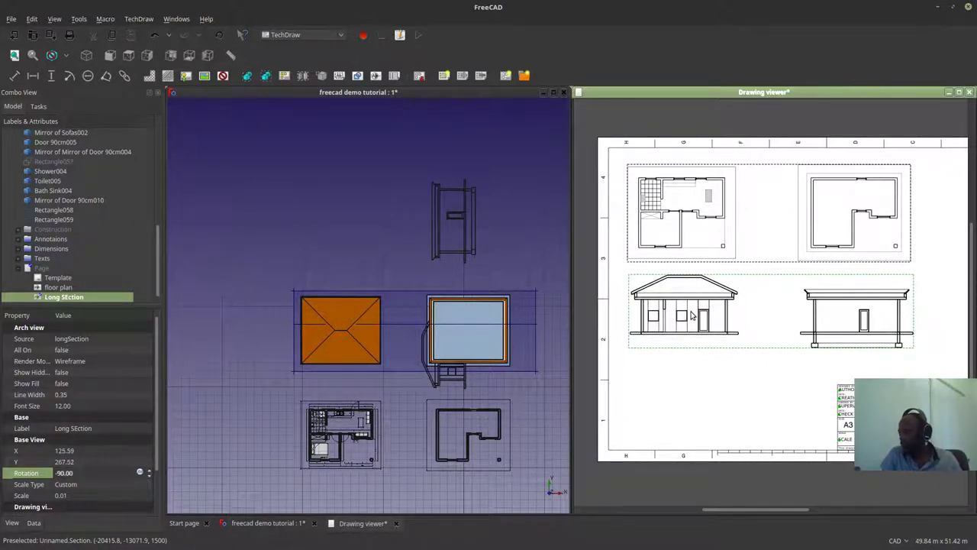
# Step: Widen the drawing viewer over the 3D view to show the plans and sections on the page larger
pyautogui.moveTo(571, 302)
pyautogui.mouseDown()
pyautogui.moveTo(408, 290)
pyautogui.moveTo(177, 250)
pyautogui.moveTo(188, 254)
pyautogui.mouseUp()
pyautogui.scroll(1, 545, 377)
pyautogui.scroll(2, 463, 378)
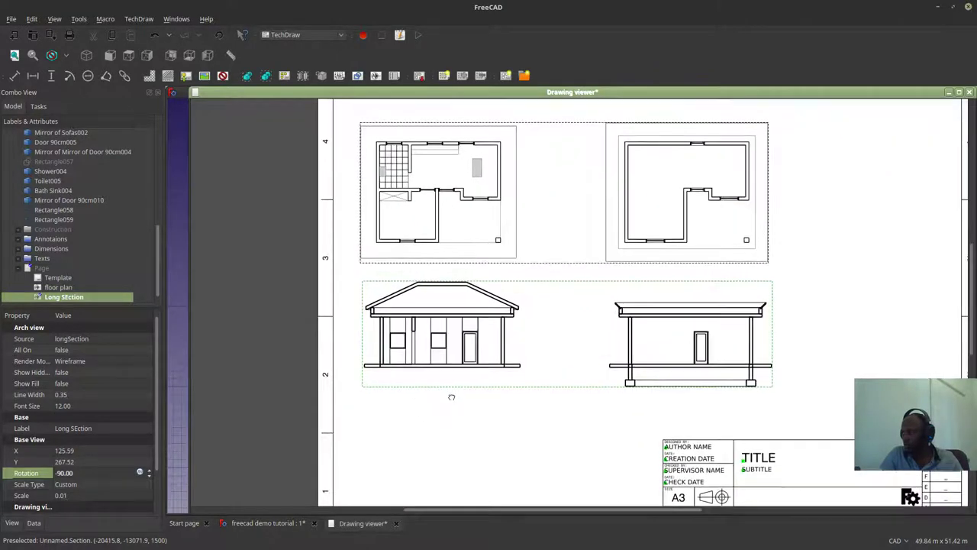
pyautogui.moveTo(449, 387); pyautogui.dragTo(433, 417, button='middle')
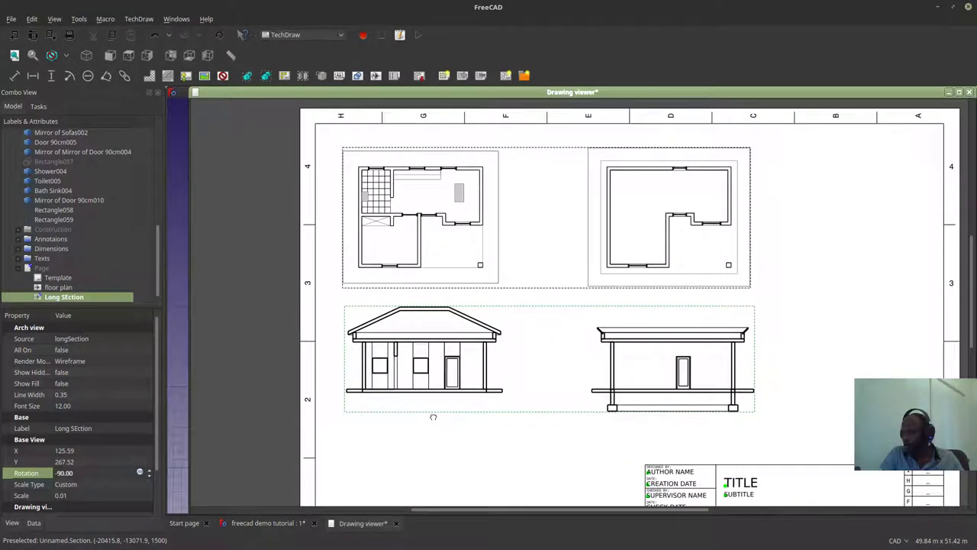
pyautogui.scroll(1, 433, 420)
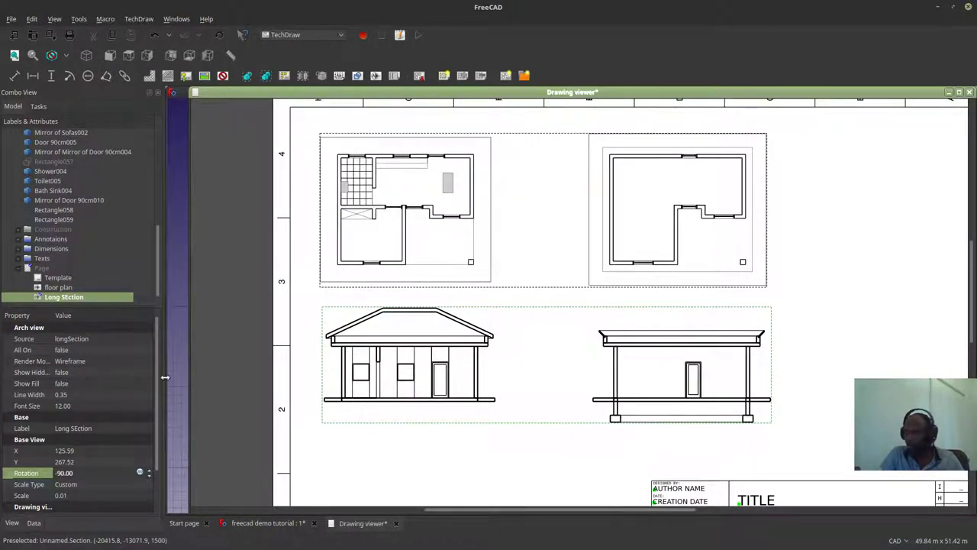
# Step: Position the floor plan view on the page at X 30, Y 280
pyautogui.click(410, 221)
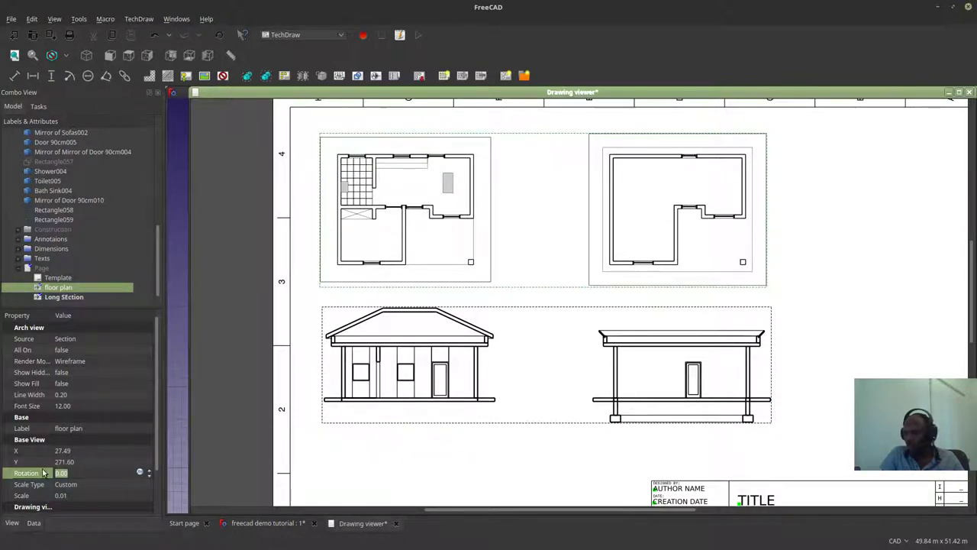
pyautogui.click(82, 462)
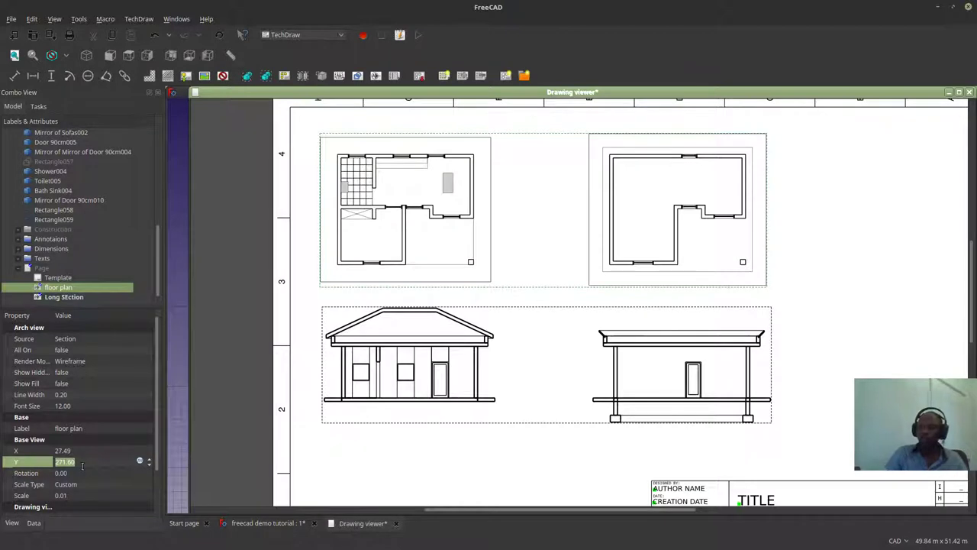
pyautogui.write('280')
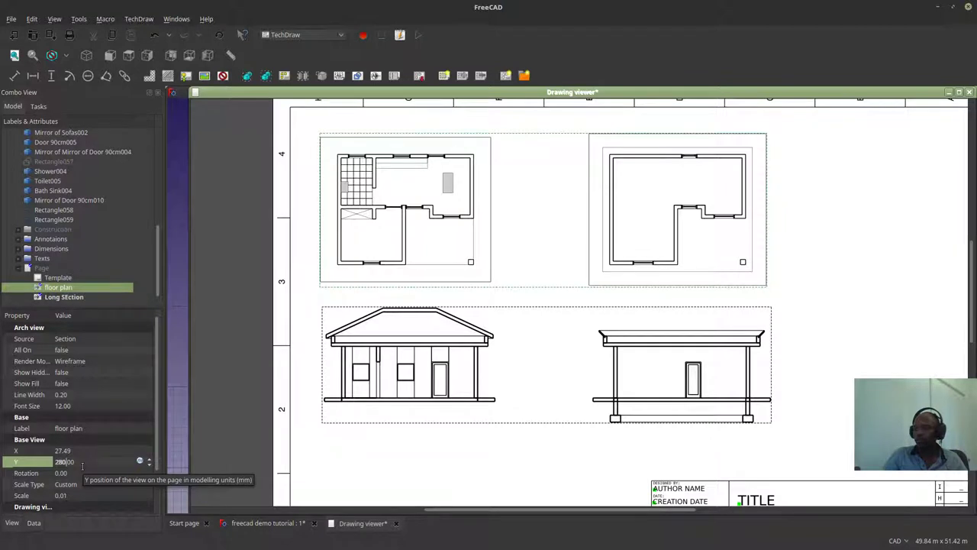
pyautogui.press('Return')
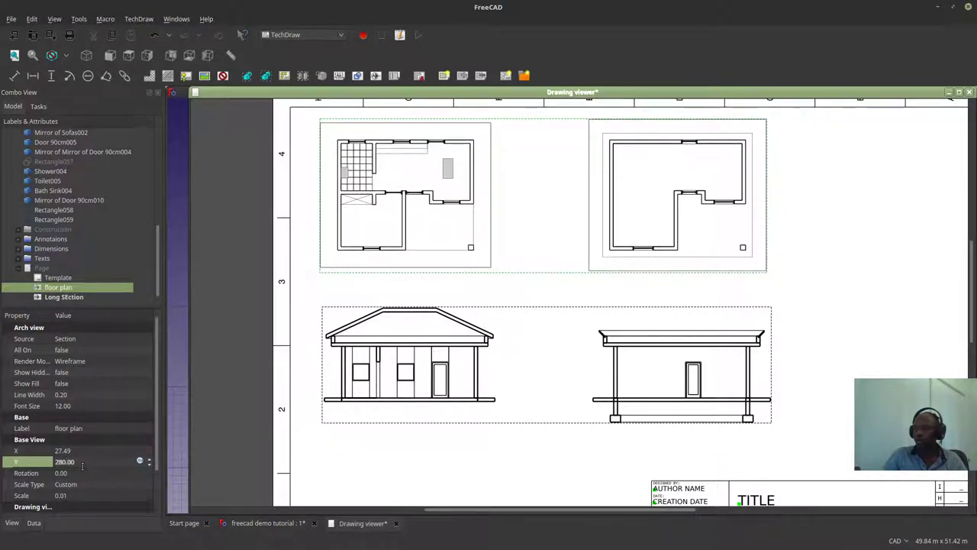
pyautogui.click(78, 451)
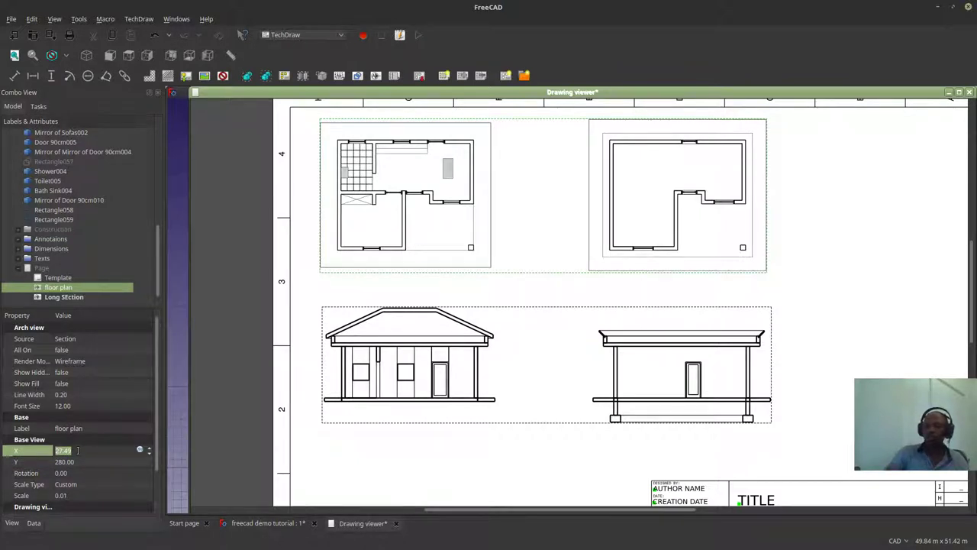
pyautogui.write('30')
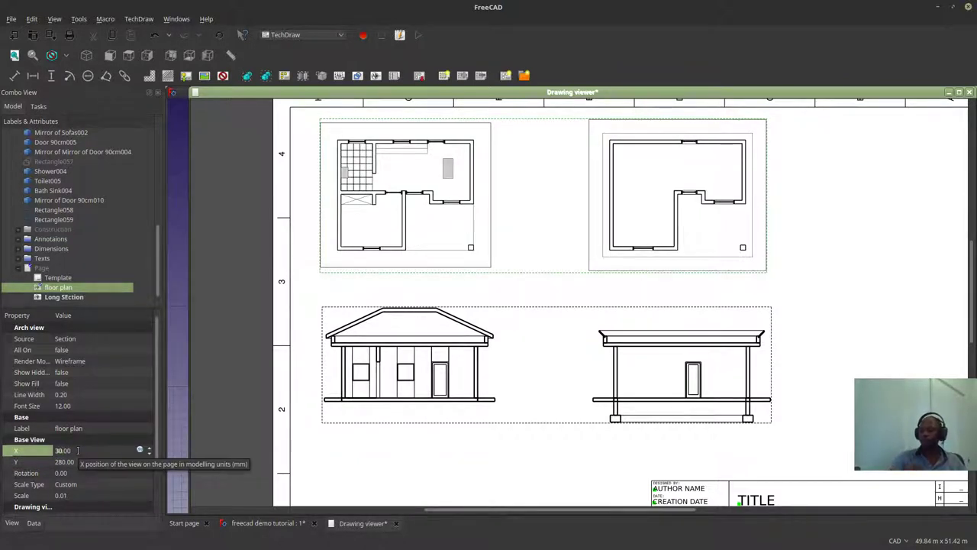
pyautogui.press('Return')
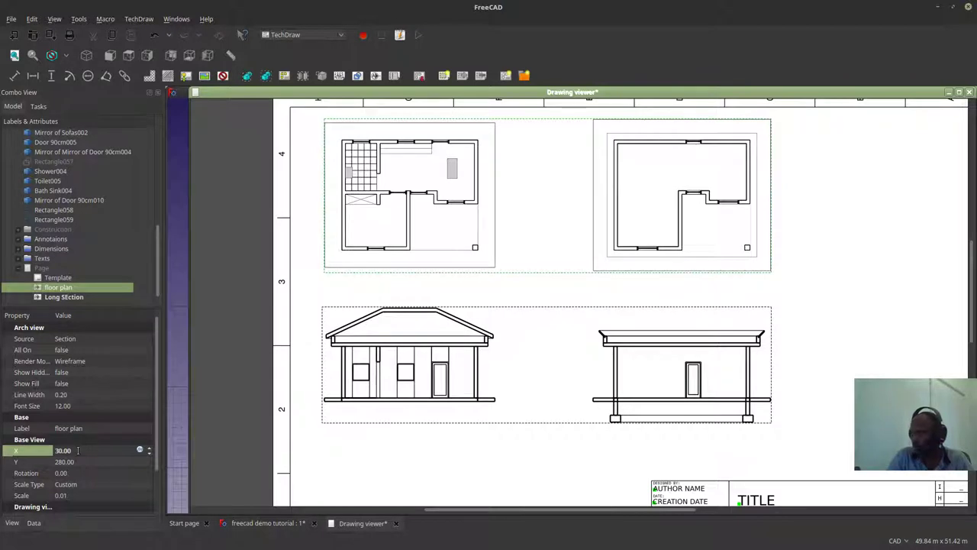
# Step: Compare the two views' X positions and move the Long SEction view lower on the page, to about X 128, Y 260
pyautogui.click(364, 386)
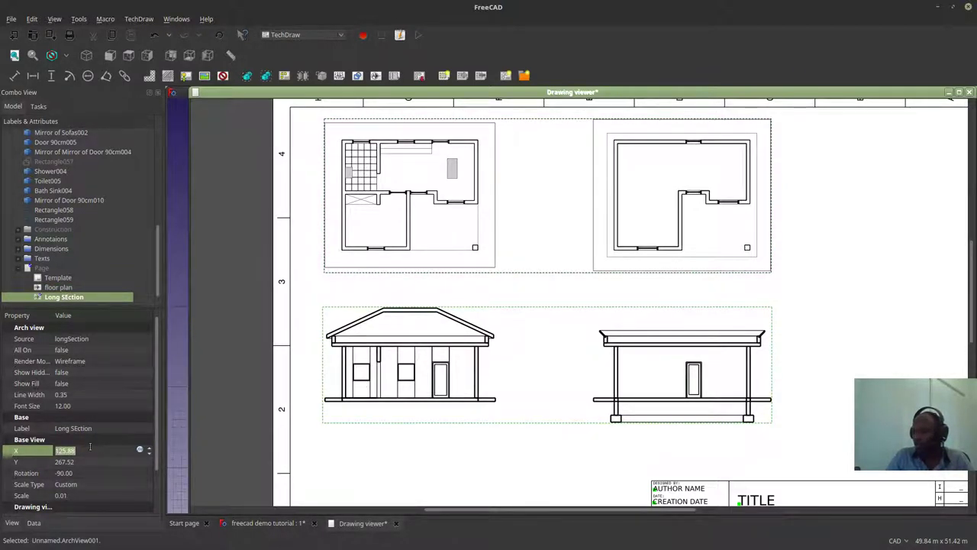
pyautogui.click(352, 204)
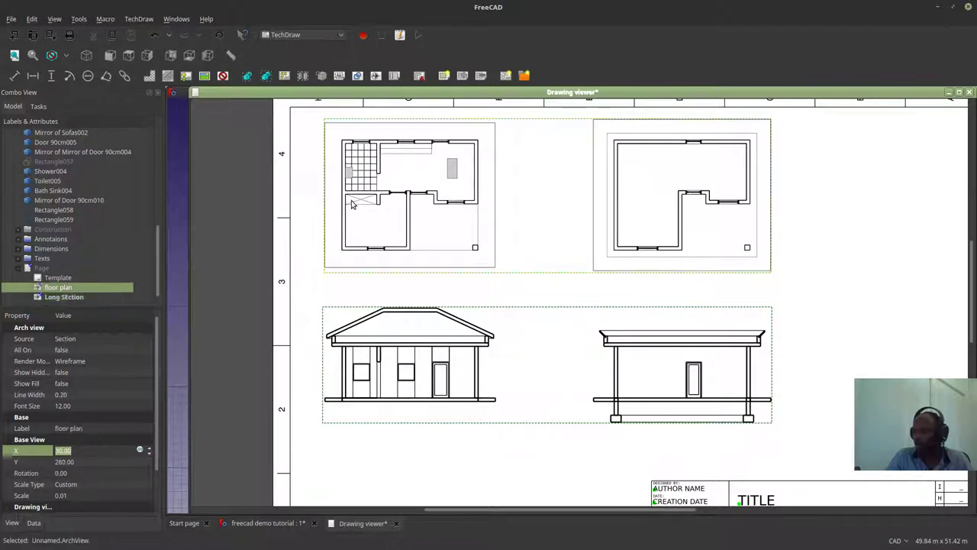
pyautogui.click(334, 364)
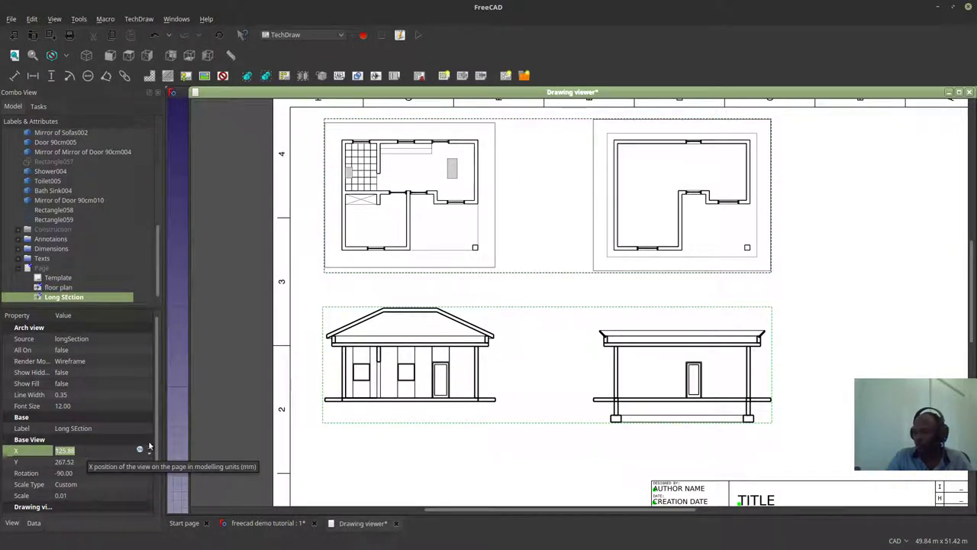
pyautogui.moveTo(355, 350); pyautogui.dragTo(355, 368)
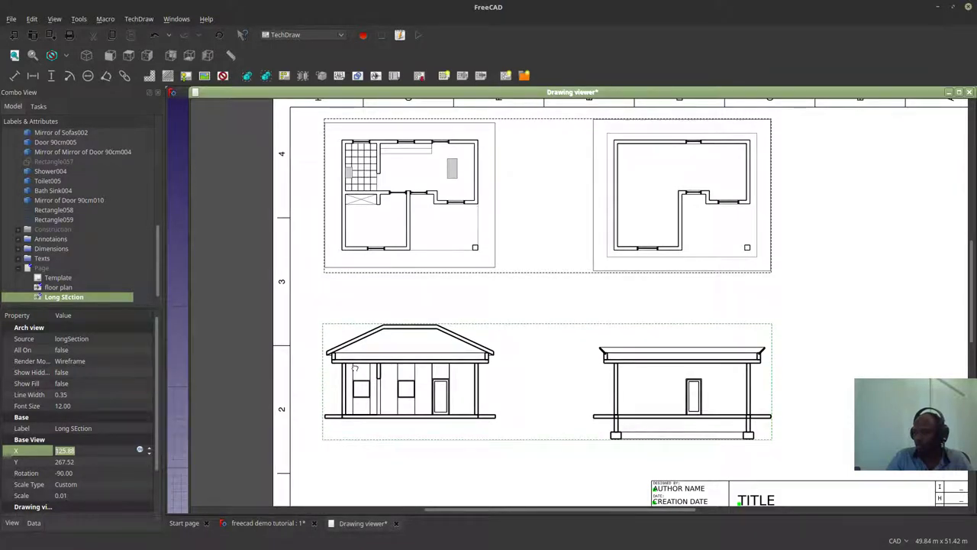
pyautogui.click(383, 209)
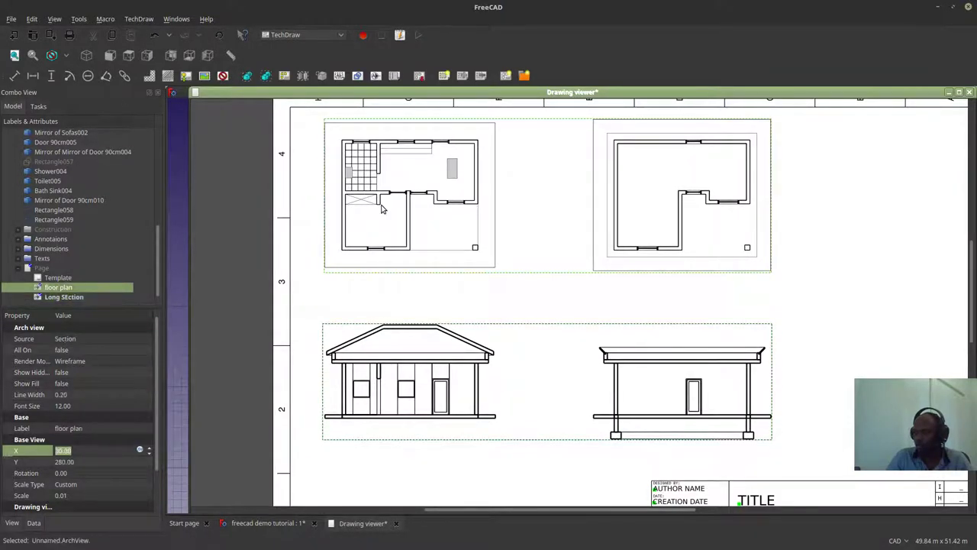
pyautogui.click(359, 370)
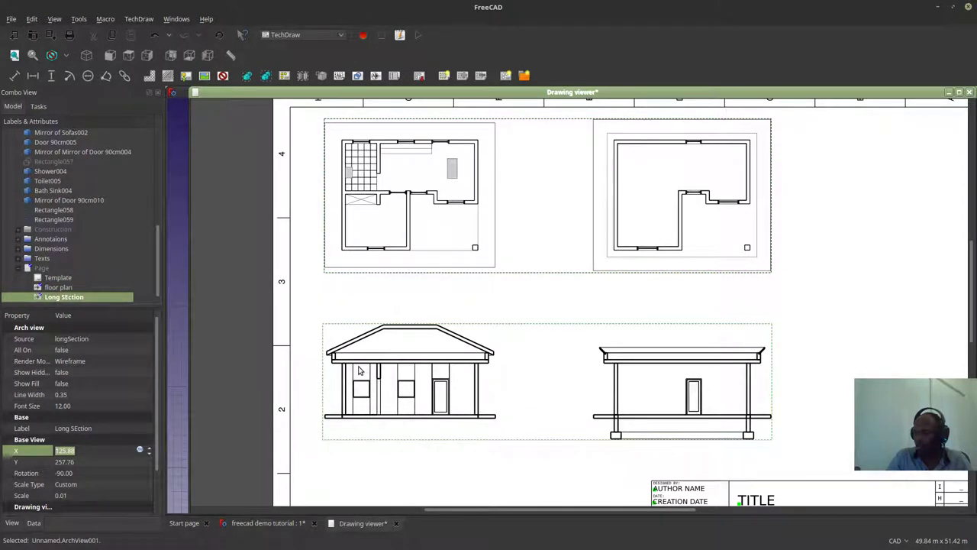
pyautogui.moveTo(359, 370)
pyautogui.mouseDown()
pyautogui.moveTo(388, 367)
pyautogui.moveTo(379, 372)
pyautogui.moveTo(380, 357)
pyautogui.moveTo(378, 369)
pyautogui.mouseUp()
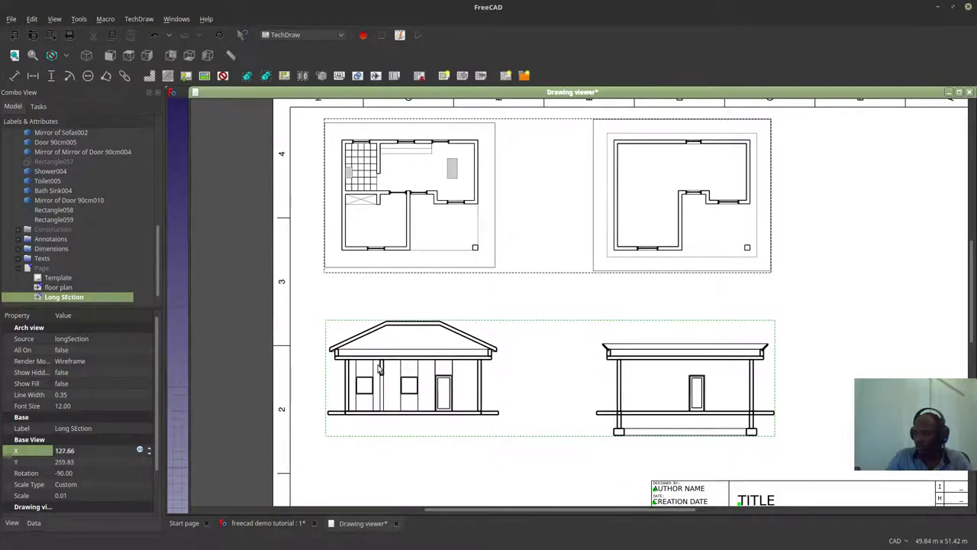
# Step: Try positioning the Long SEction view with the floor plan's coordinates, Y 280 and X 30
pyautogui.click(67, 462)
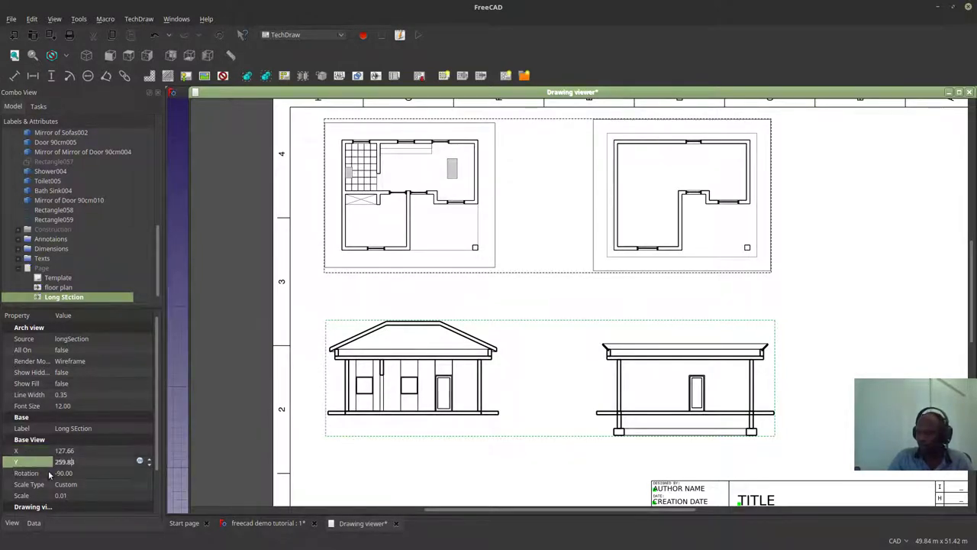
pyautogui.write('280')
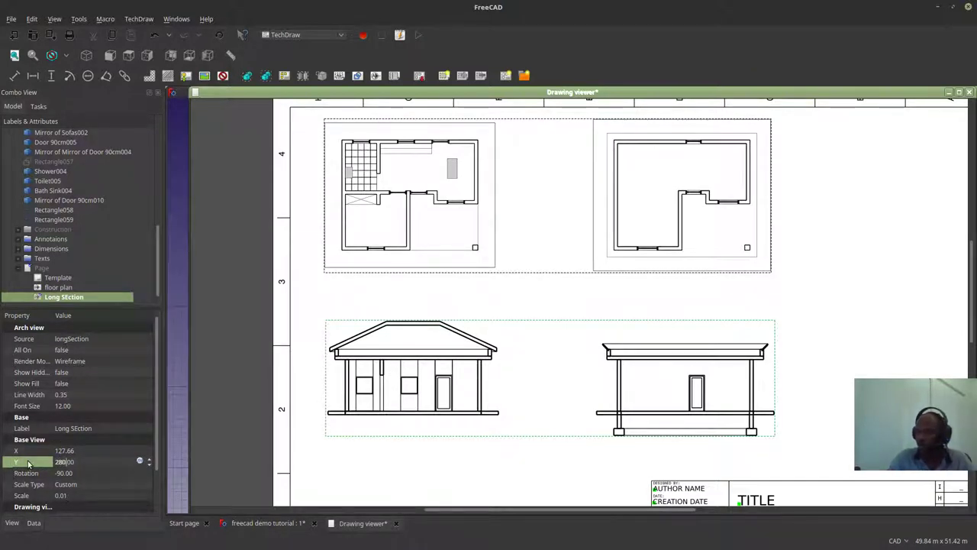
pyautogui.press('Return')
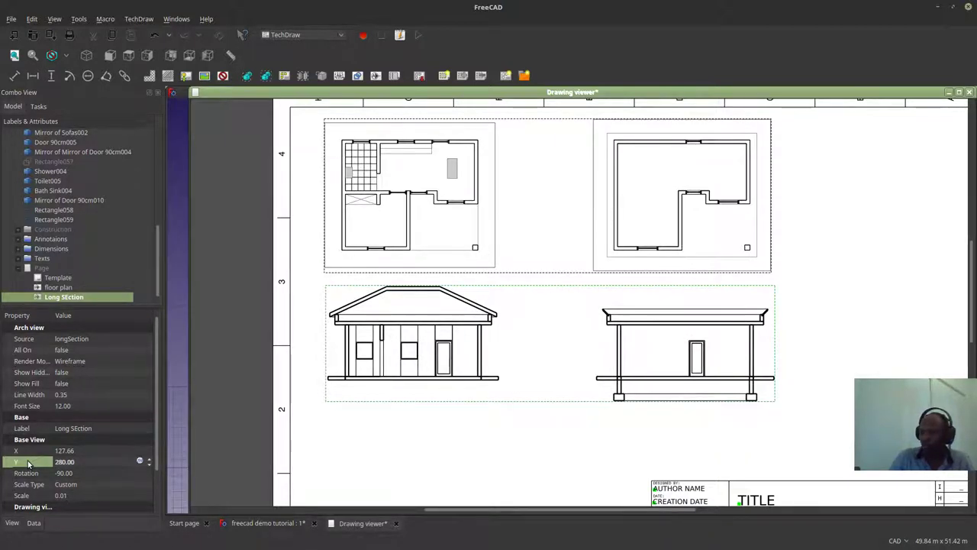
pyautogui.click(233, 390)
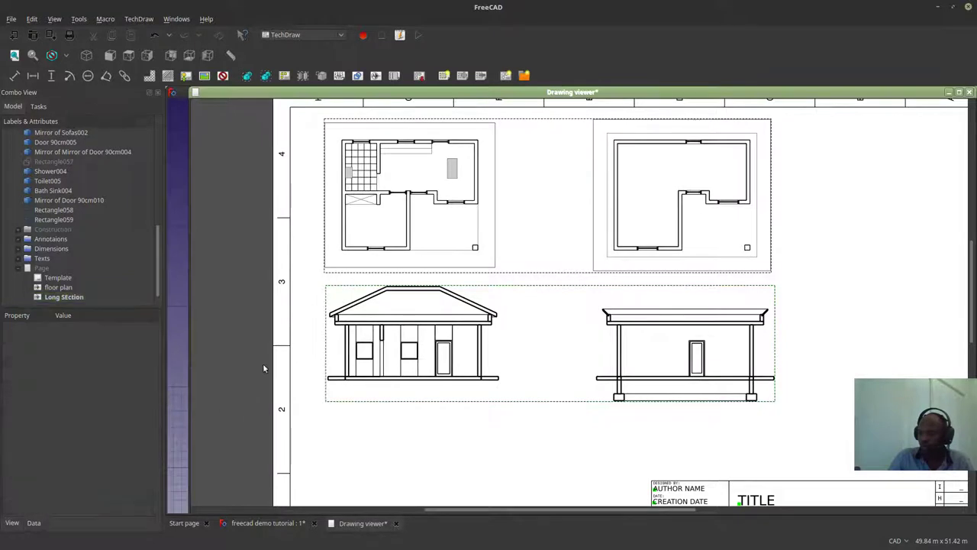
pyautogui.click(73, 297)
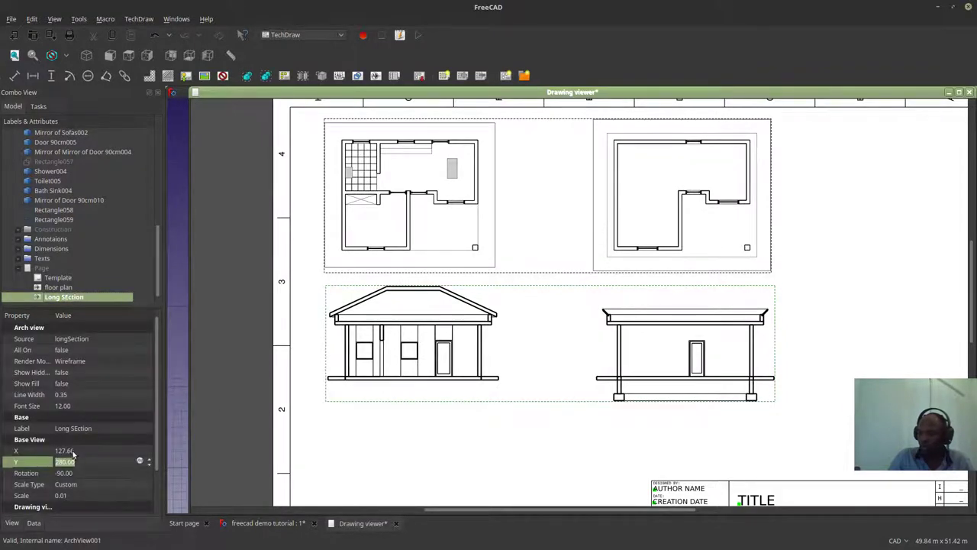
pyautogui.click(70, 450)
pyautogui.write('300')
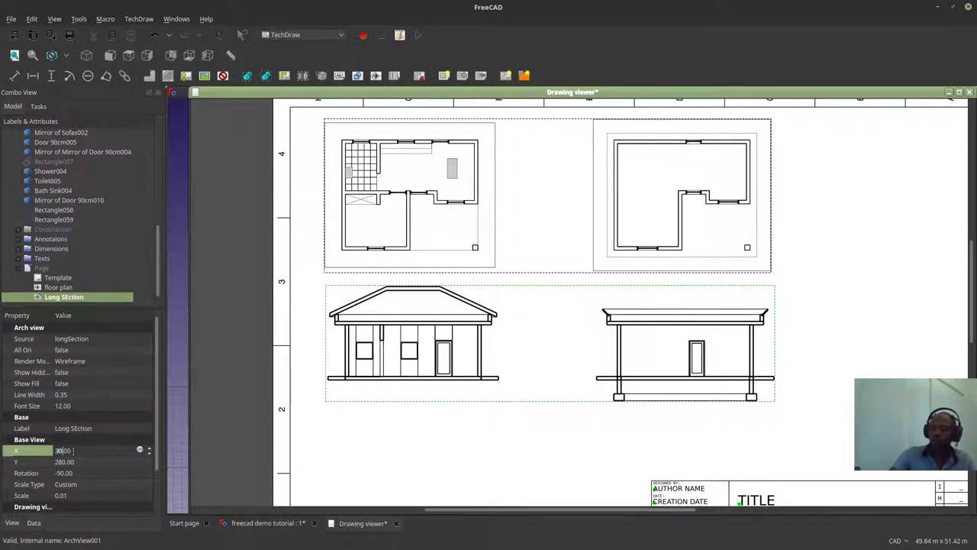
pyautogui.press('Return')
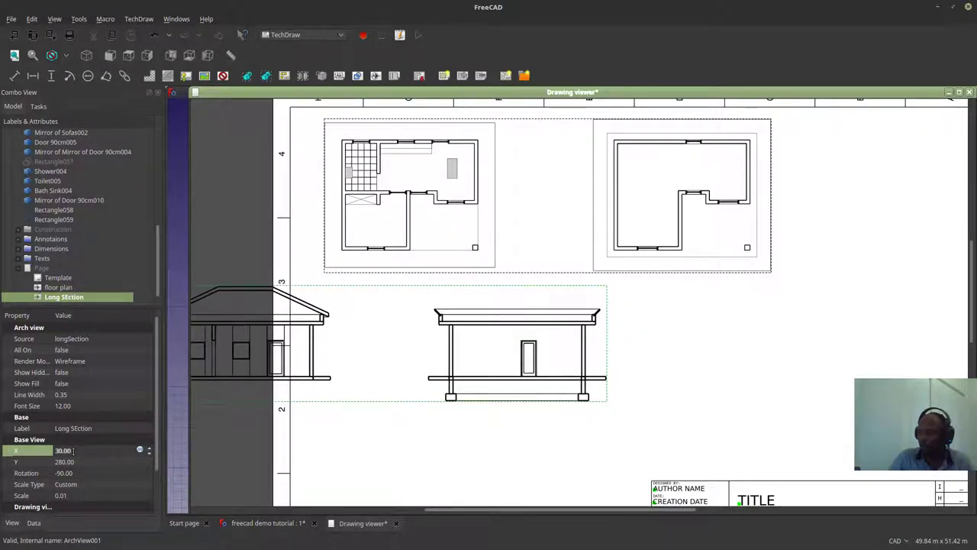
# Step: Move the Long SEction view back beneath the floor plans, at about X 126, Y 274
pyautogui.click(387, 158)
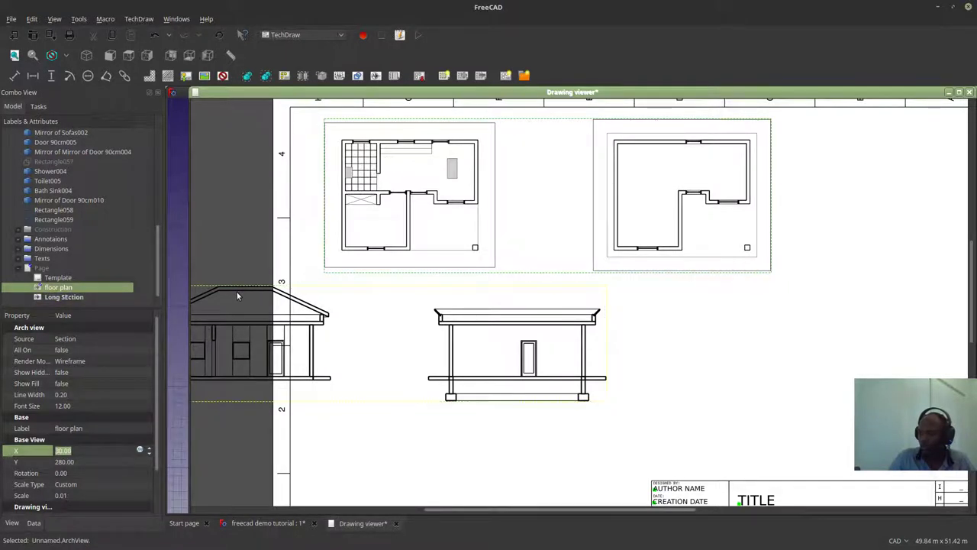
pyautogui.click(255, 349)
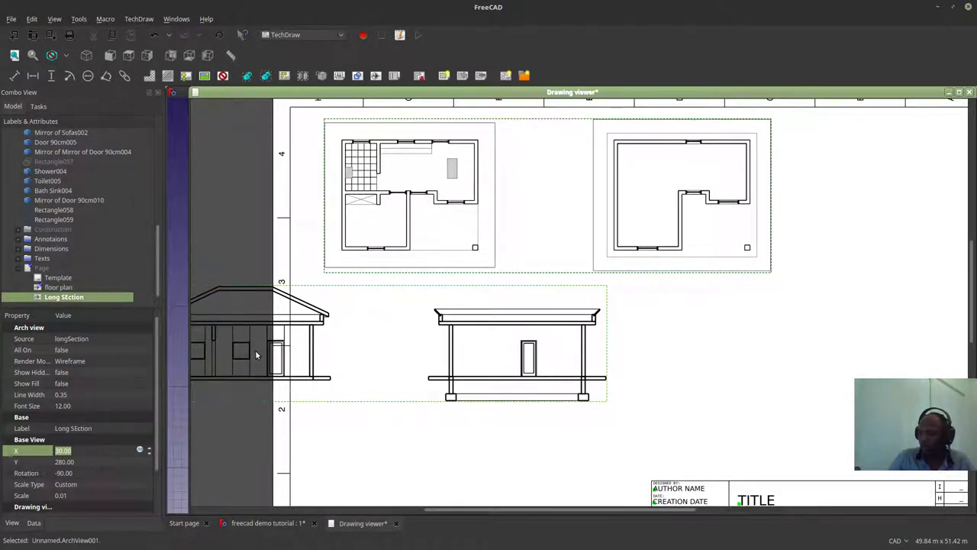
pyautogui.moveTo(248, 341); pyautogui.dragTo(419, 354)
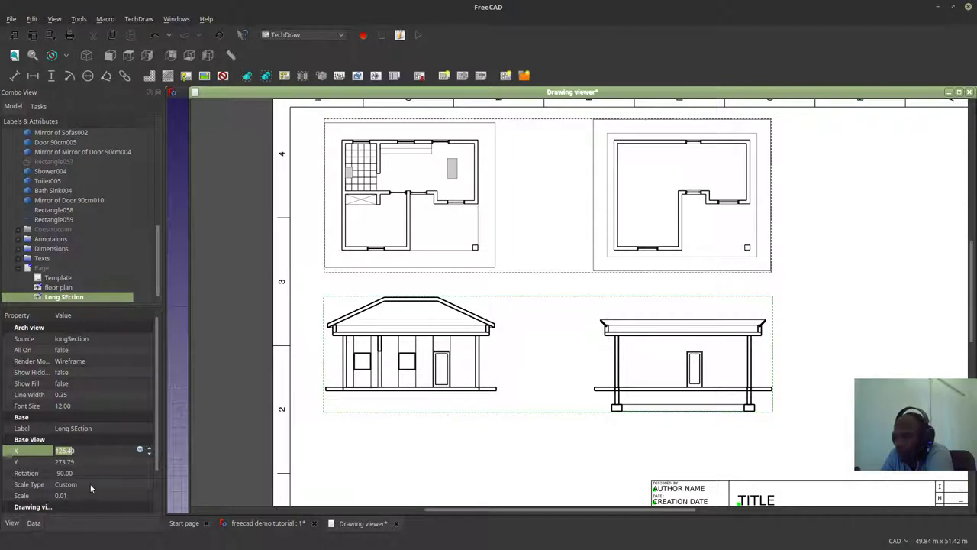
# Step: Set the Long SEction view's line width to 0.20 and save the document
pyautogui.click(69, 395)
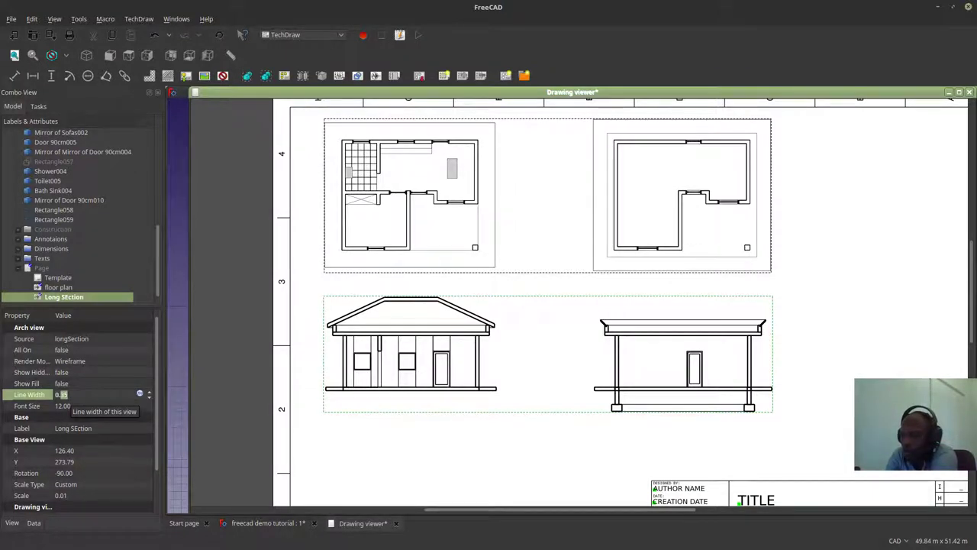
pyautogui.write('2')
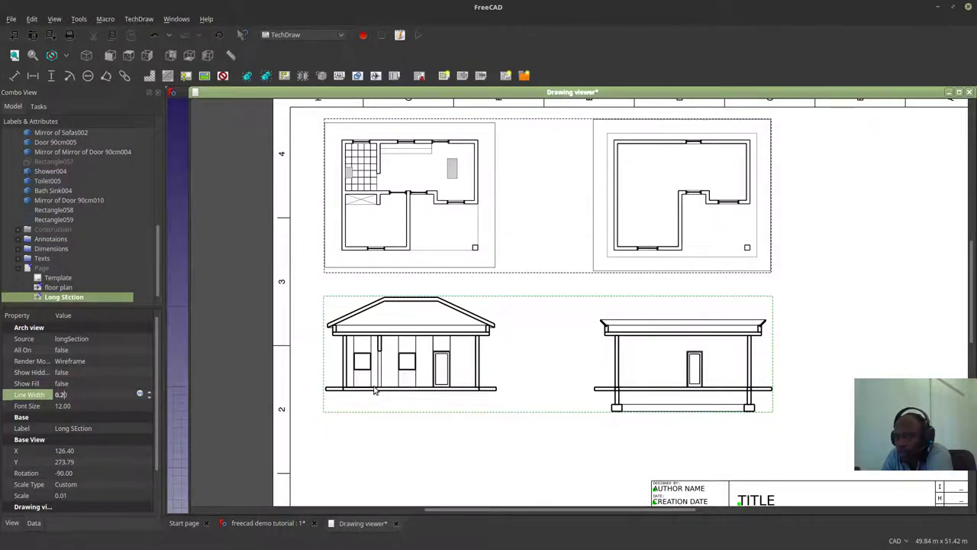
pyautogui.press('Return')
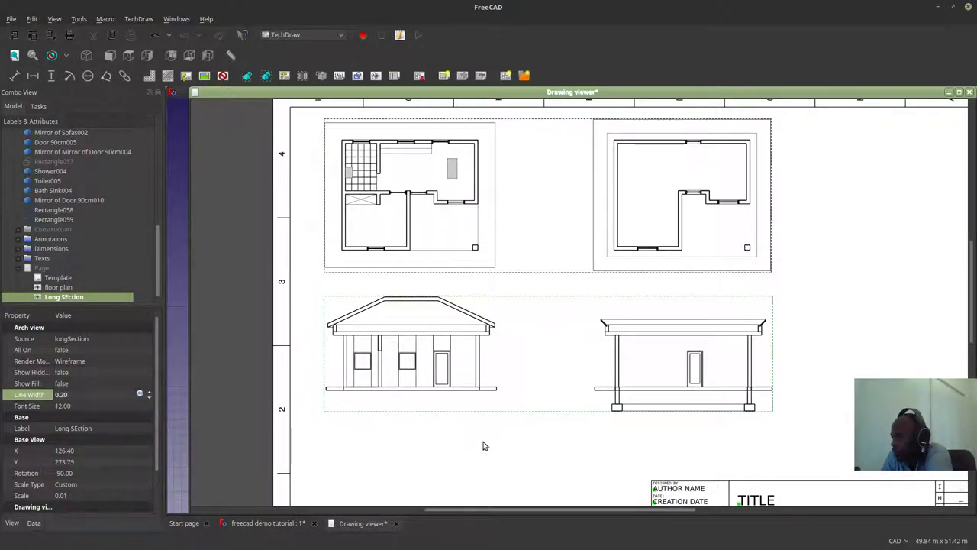
pyautogui.scroll(1, 821, 277)
pyautogui.scroll(2, 824, 279)
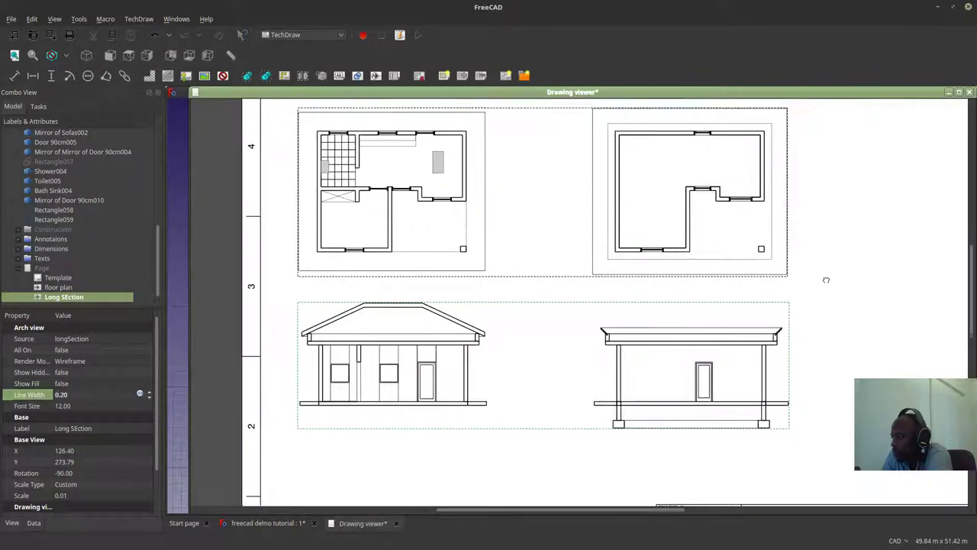
pyautogui.click(11, 18)
pyautogui.click(23, 94)
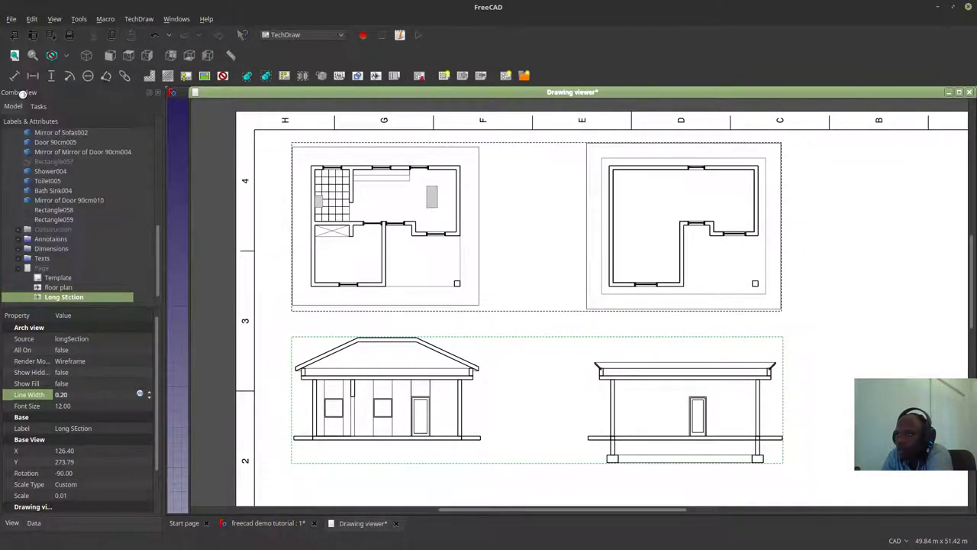
# Step: Return to the model and, with the Arch workbench's Move, shift the long section's upright 2D projection about 20.5 m along X, clear of the roofs
pyautogui.click(263, 523)
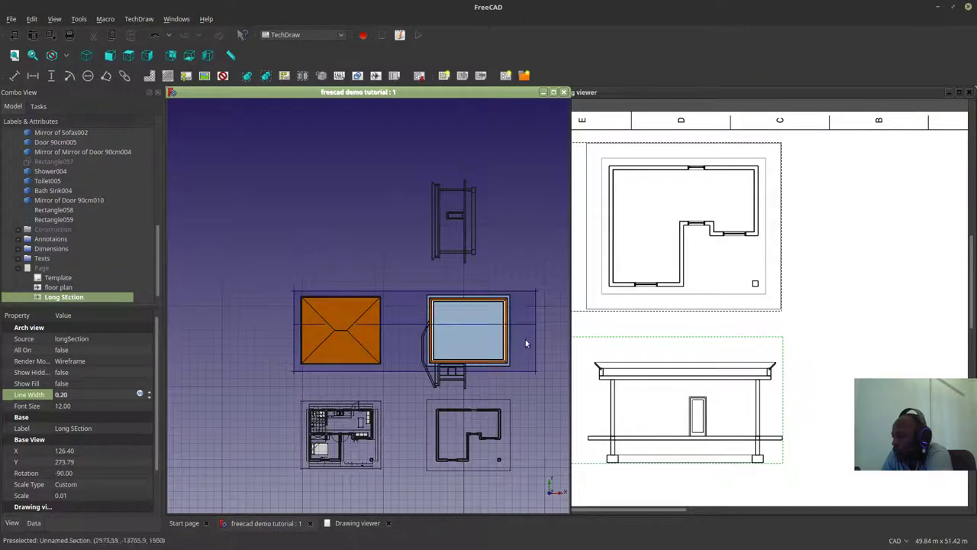
pyautogui.scroll(2, 526, 340)
pyautogui.scroll(-4, 349, 370)
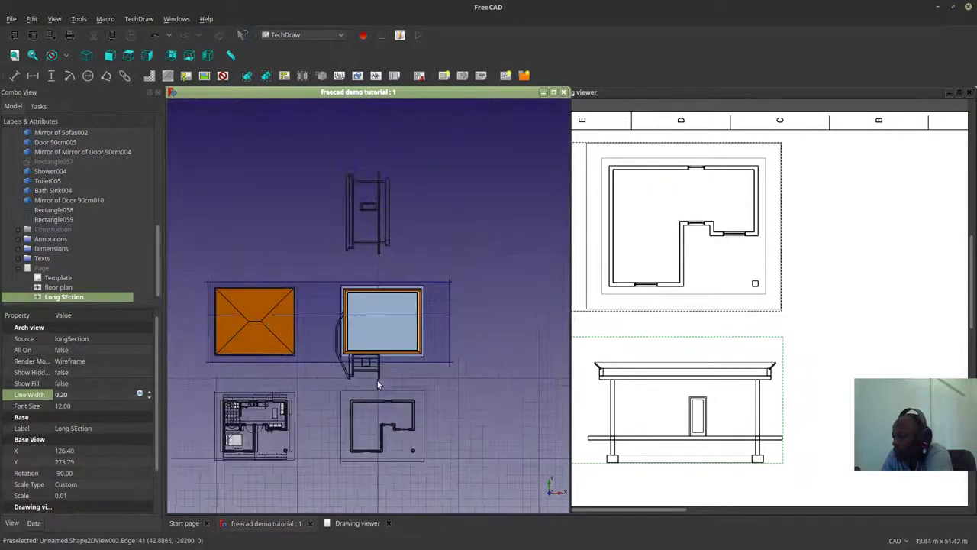
pyautogui.scroll(2, 378, 366)
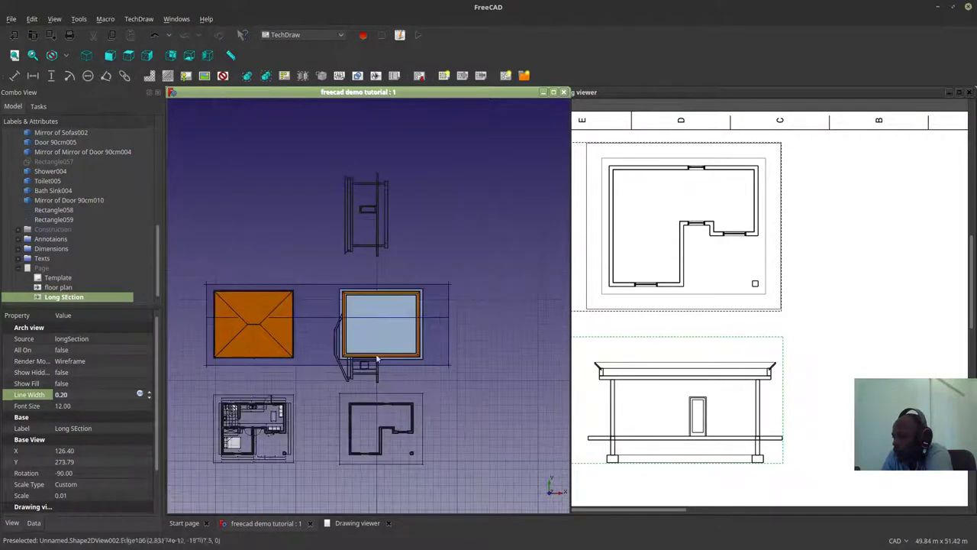
pyautogui.click(388, 244)
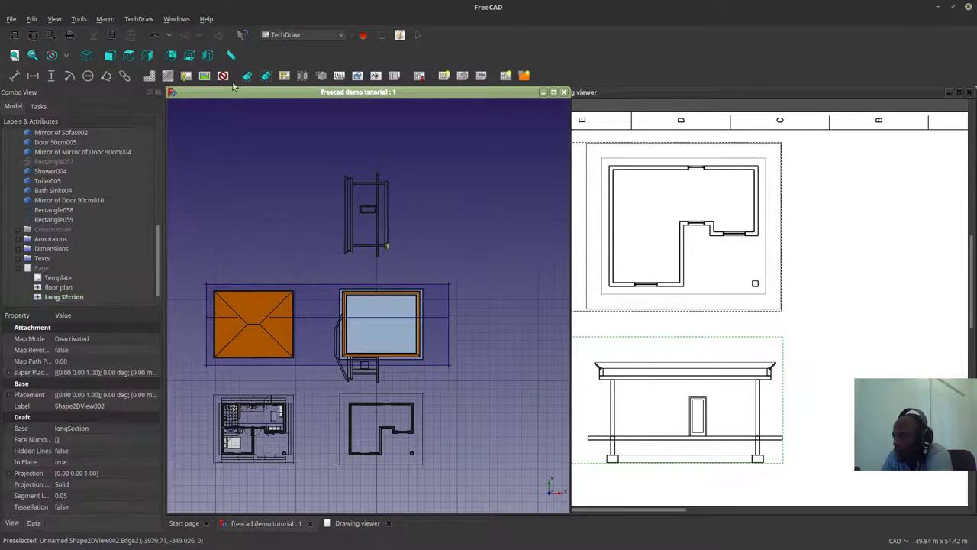
pyautogui.click(324, 35)
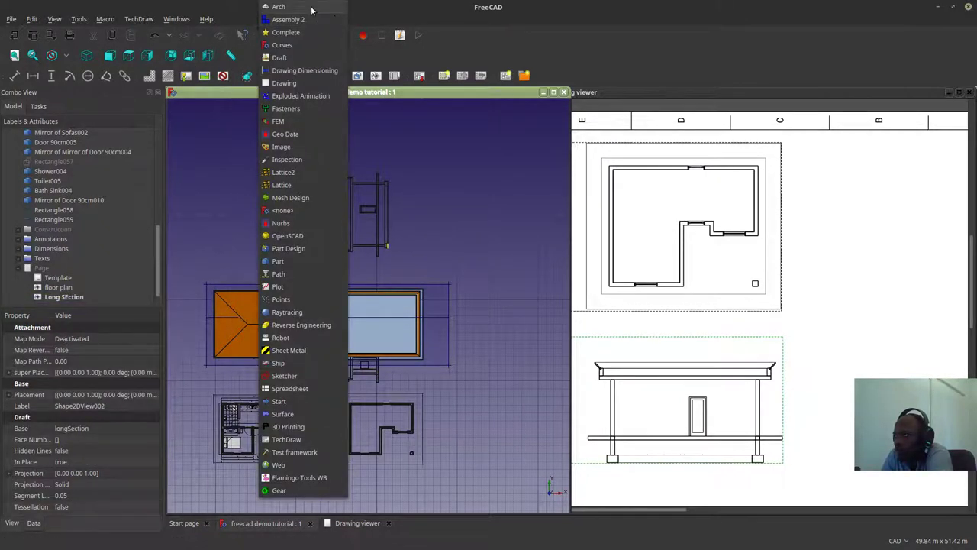
pyautogui.click(311, 7)
pyautogui.click(519, 54)
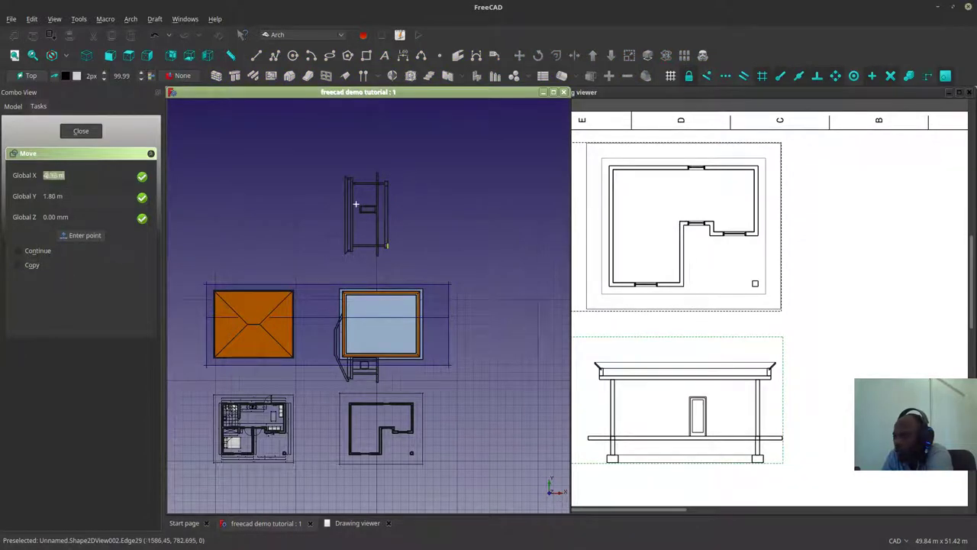
pyautogui.click(360, 207)
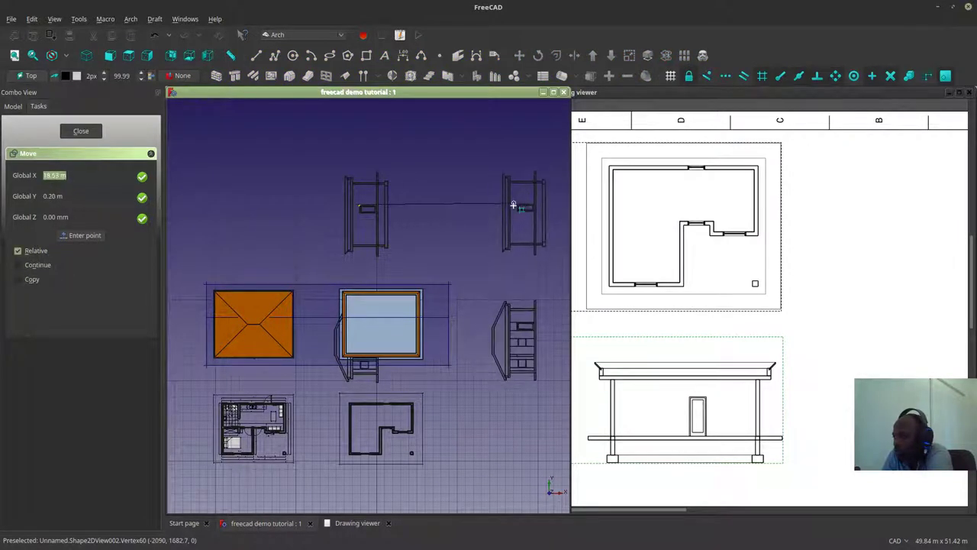
pyautogui.press('shift')
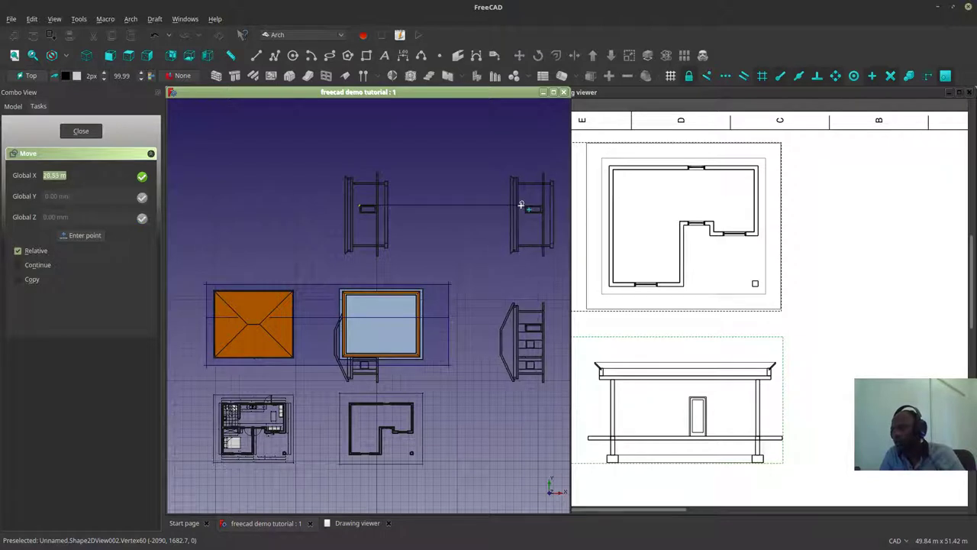
pyautogui.click(440, 345)
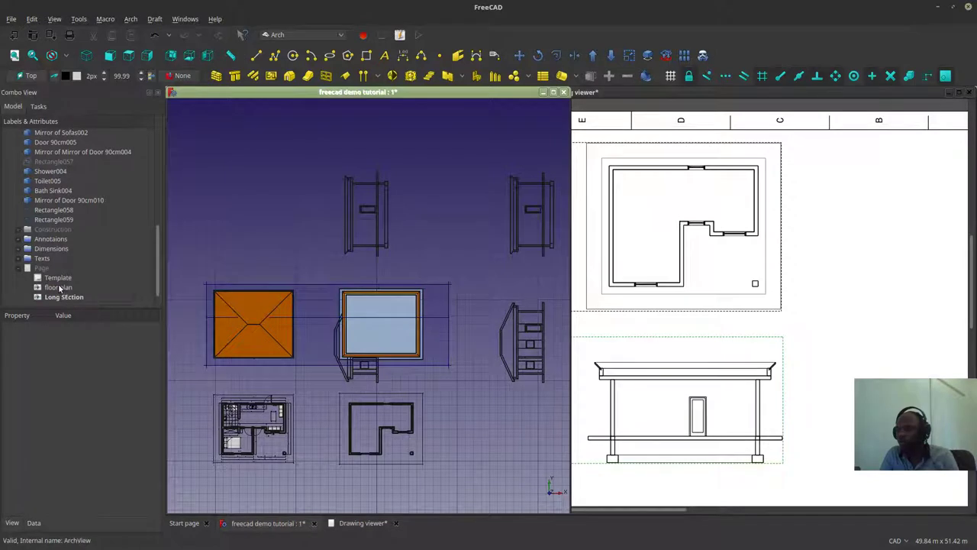
# Step: Delete both 2D projections of the long section from the model, the original-position one and the moved one
pyautogui.click(387, 221)
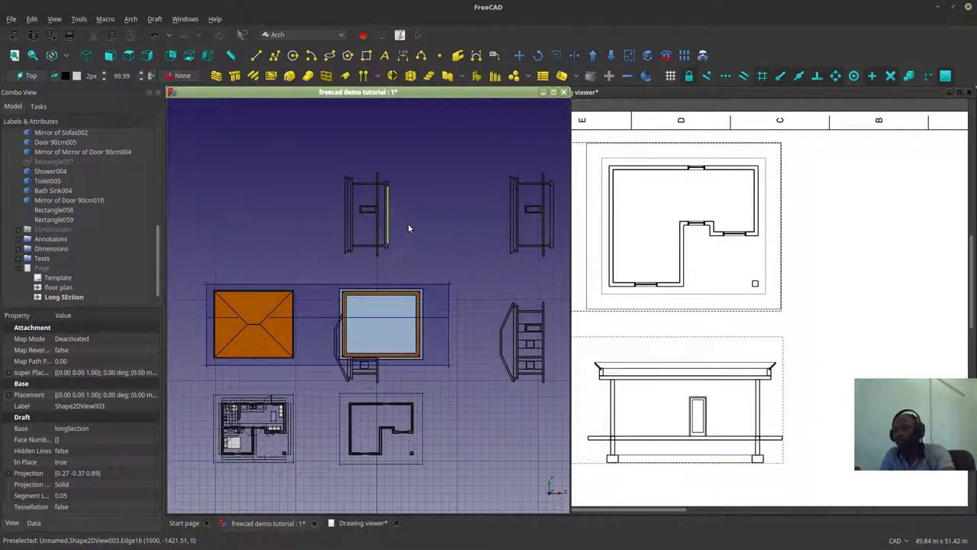
pyautogui.press('Delete')
pyautogui.click(516, 244)
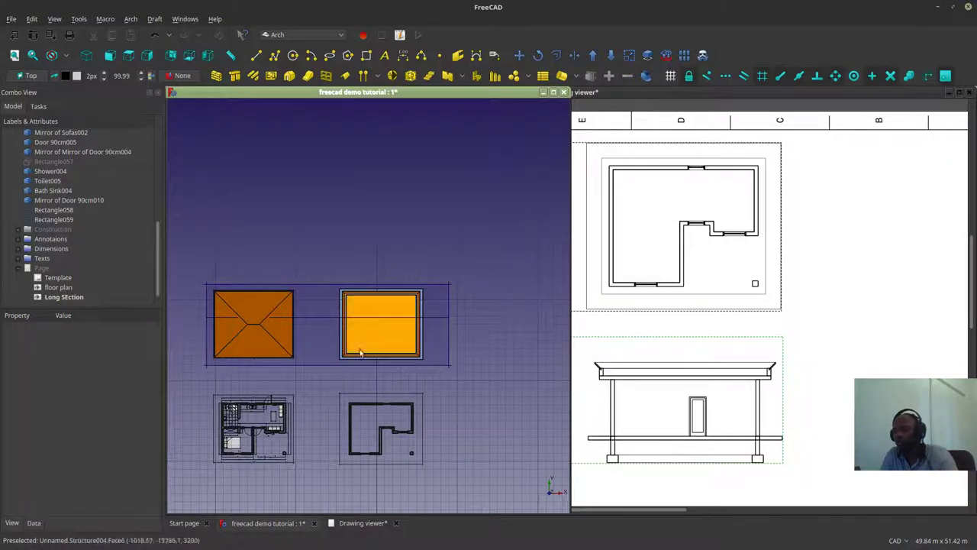
pyautogui.scroll(-3, 355, 366)
pyautogui.scroll(7, 293, 418)
pyautogui.scroll(3, 368, 379)
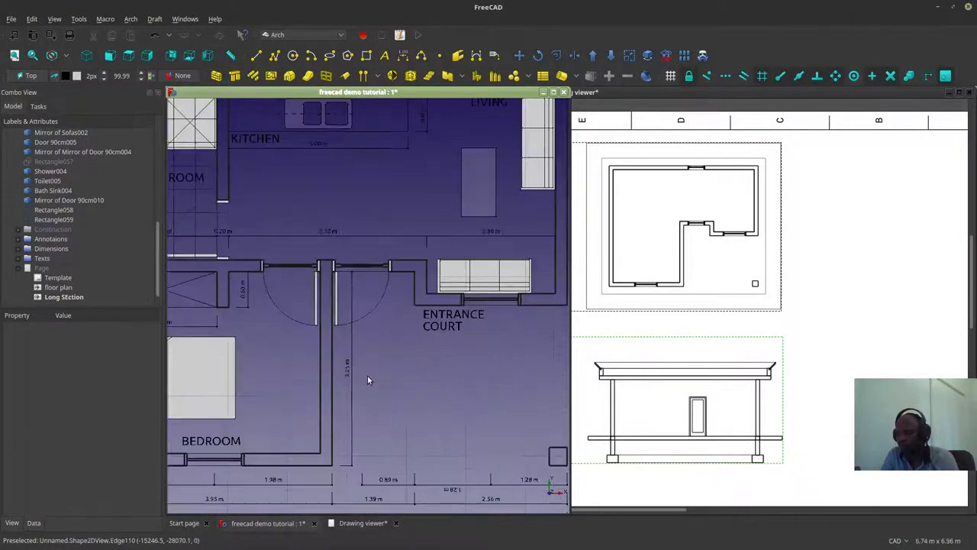
# Step: Show the model in axonometric view and locate the flat-roofed house's exterior wall in the model tree
pyautogui.scroll(-8, 371, 359)
pyautogui.scroll(6, 388, 338)
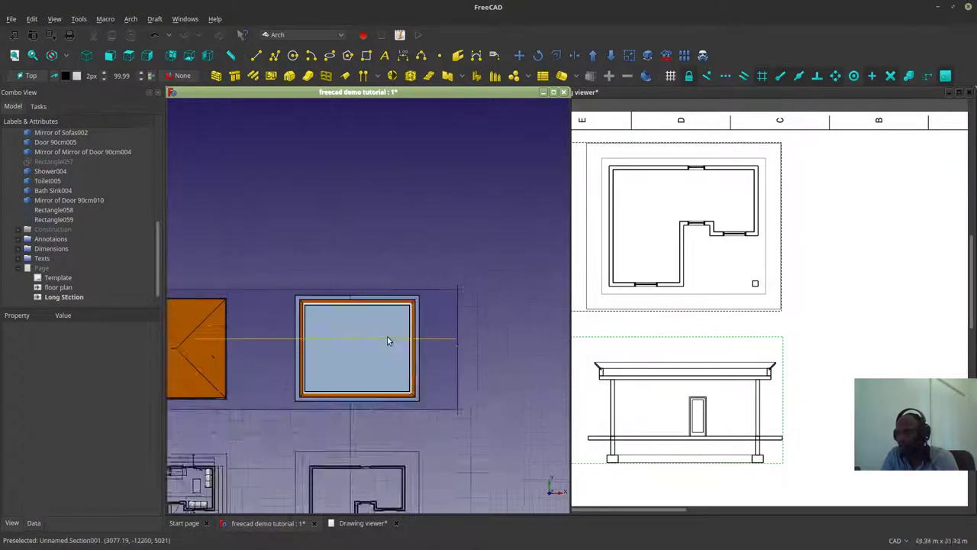
pyautogui.click(86, 55)
pyautogui.scroll(-3, 248, 352)
pyautogui.scroll(4, 249, 352)
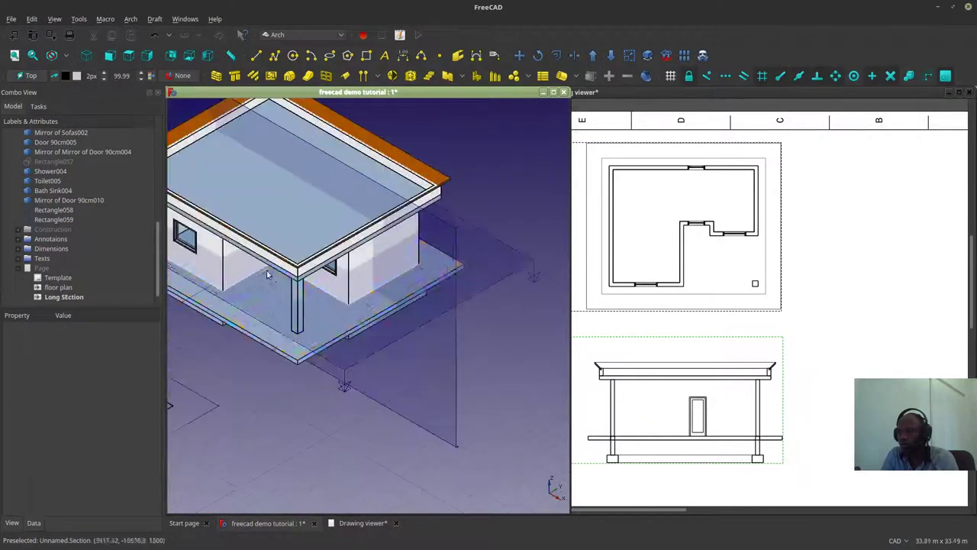
pyautogui.click(349, 263)
pyautogui.scroll(-2, 98, 473)
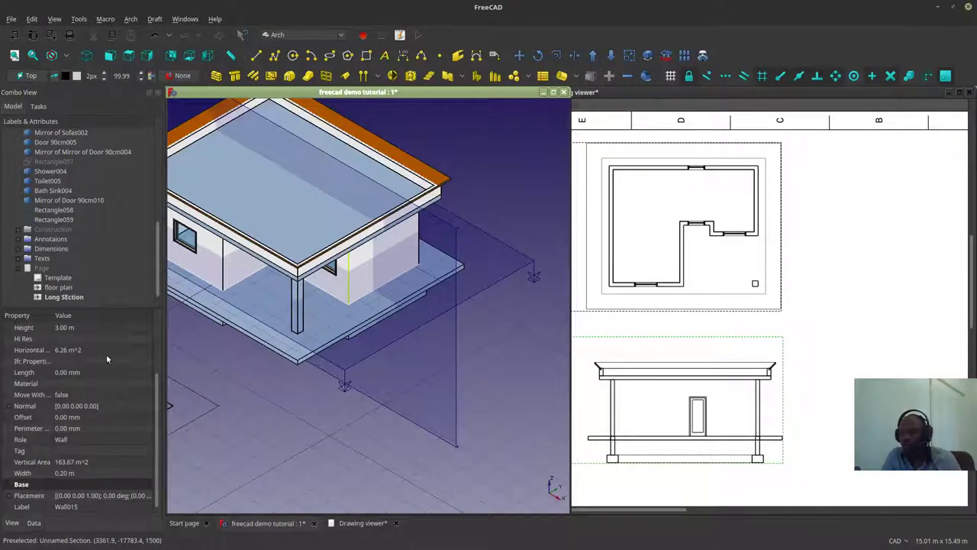
pyautogui.rightClick(285, 427)
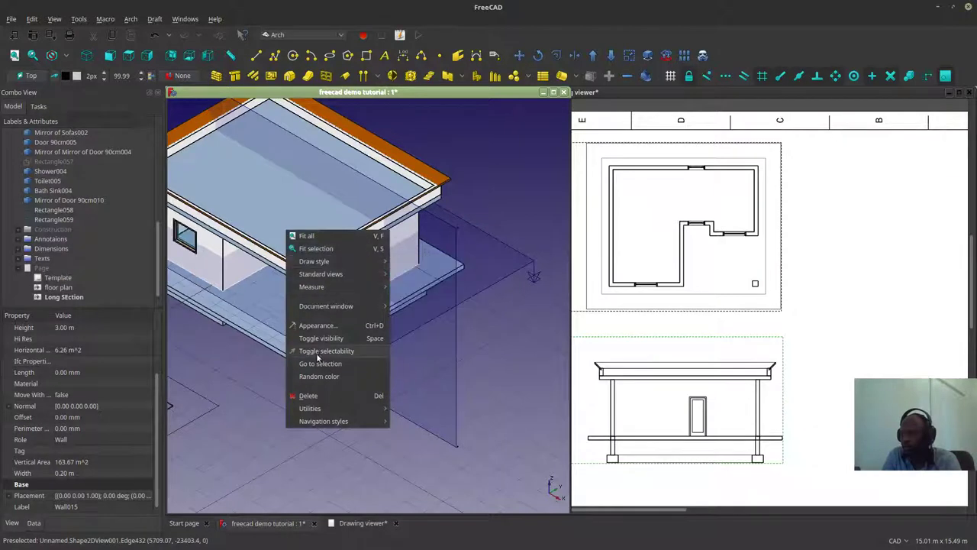
pyautogui.click(322, 366)
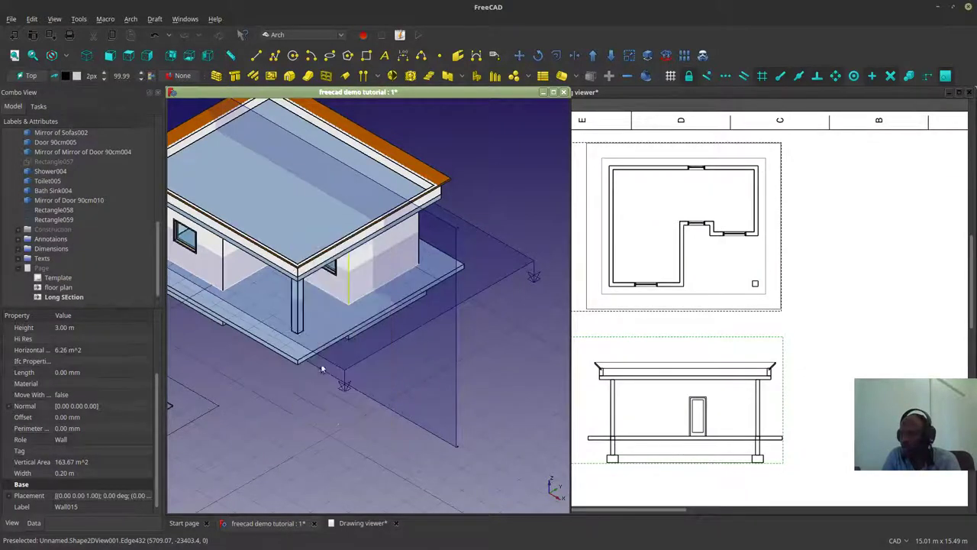
# Step: Set the total length constraint of the exterior wall's base sketch to 10 m
pyautogui.click(28, 133)
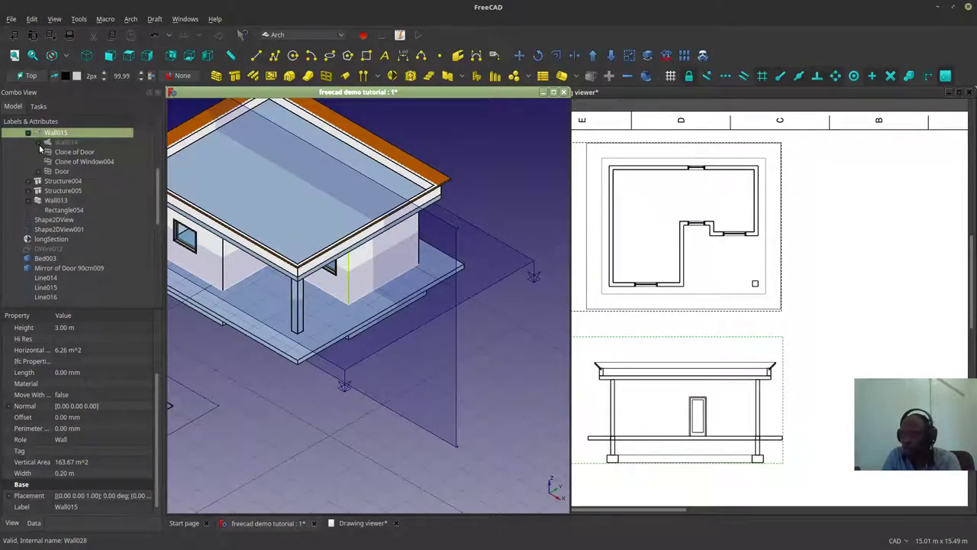
pyautogui.click(49, 152)
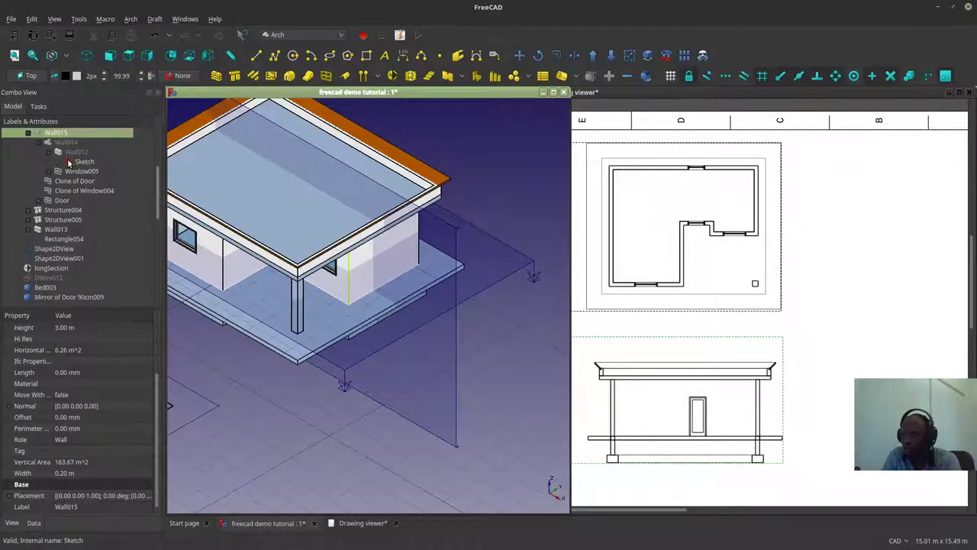
pyautogui.click(69, 162)
pyautogui.click(9, 428)
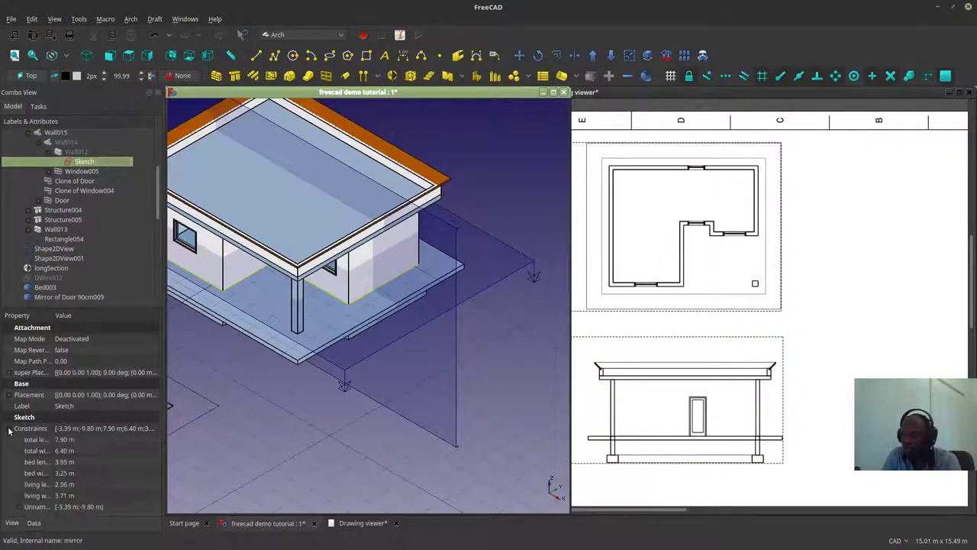
pyautogui.click(65, 440)
pyautogui.write('10')
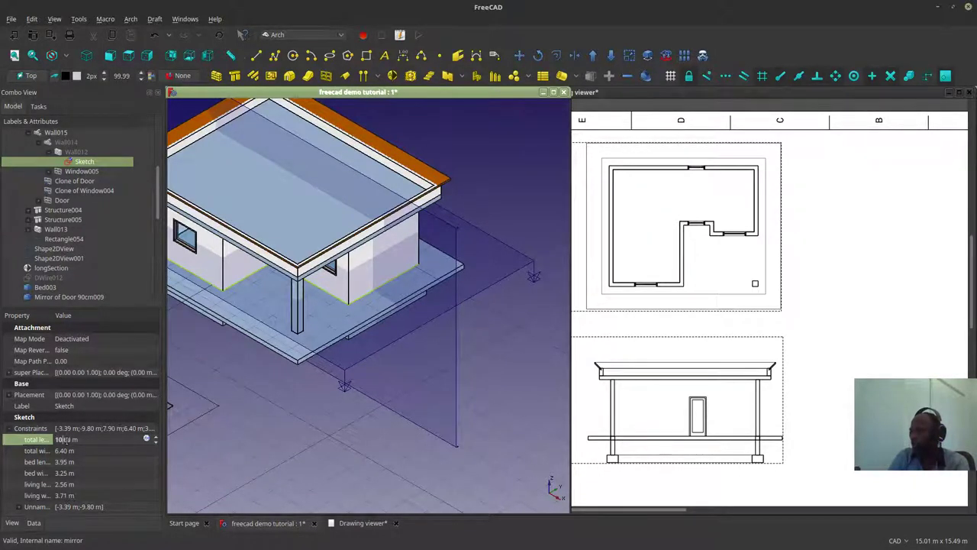
pyautogui.press('Return')
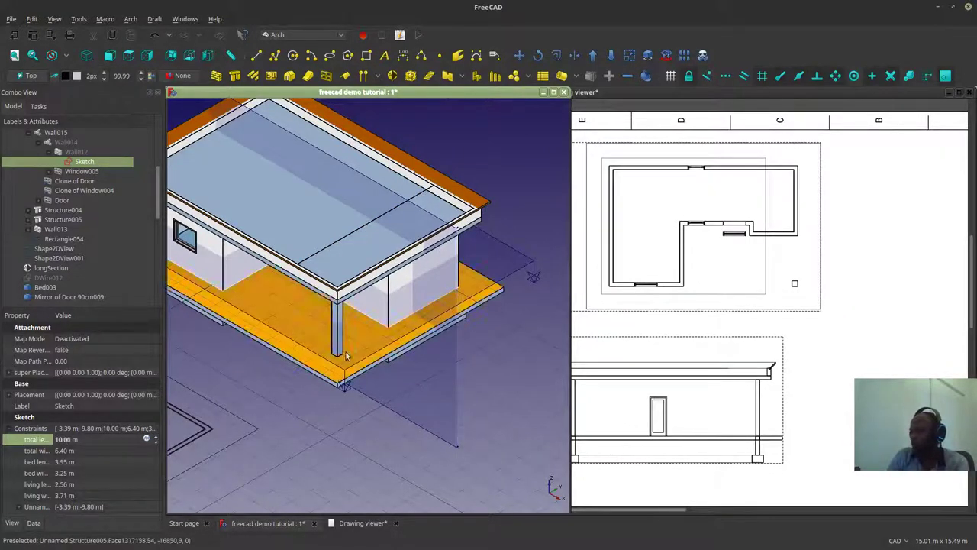
# Step: Inspect the lengthened flat-roofed house in the 3D model and compare it with its floor plan on the drawing page
pyautogui.scroll(-5, 379, 300)
pyautogui.scroll(3, 408, 269)
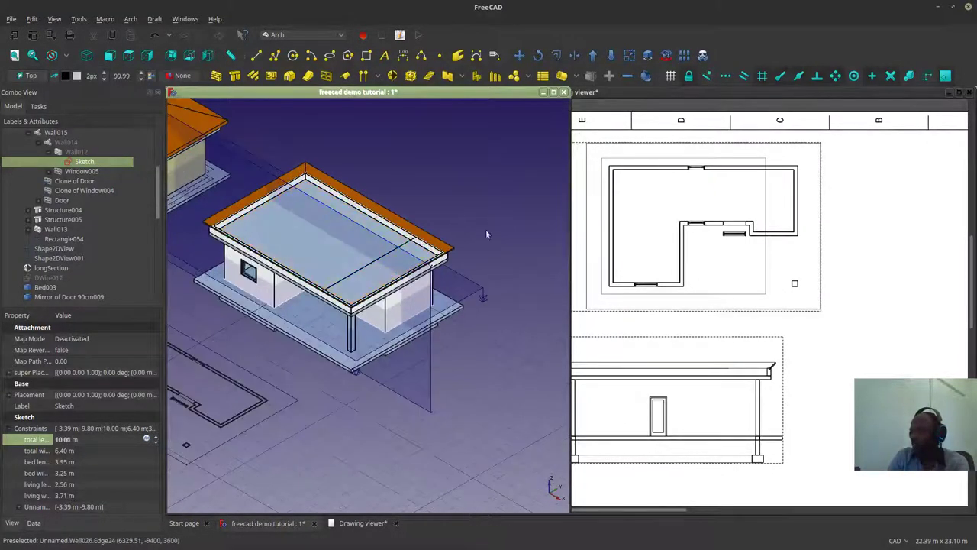
pyautogui.scroll(3, 485, 229)
pyautogui.scroll(3, 762, 228)
pyautogui.scroll(1, 818, 200)
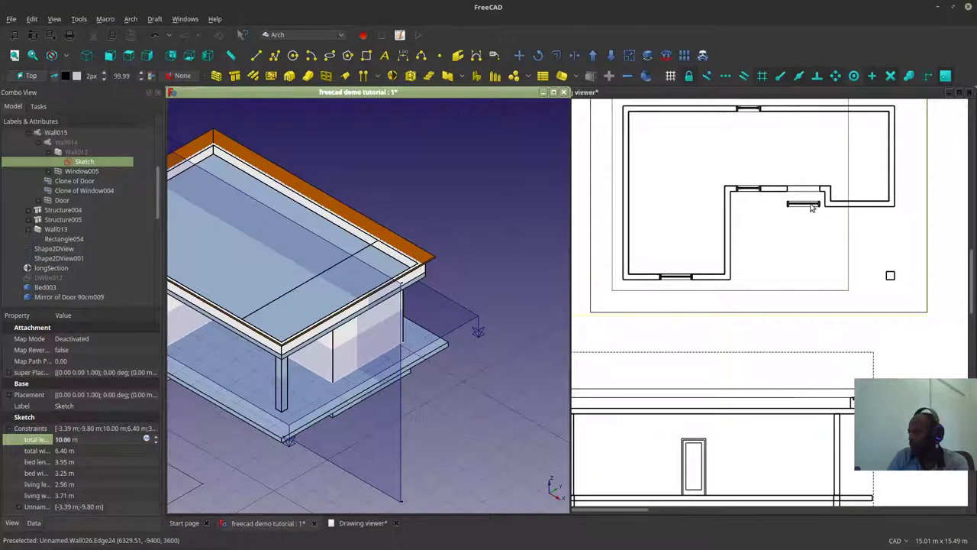
pyautogui.scroll(-2, 813, 208)
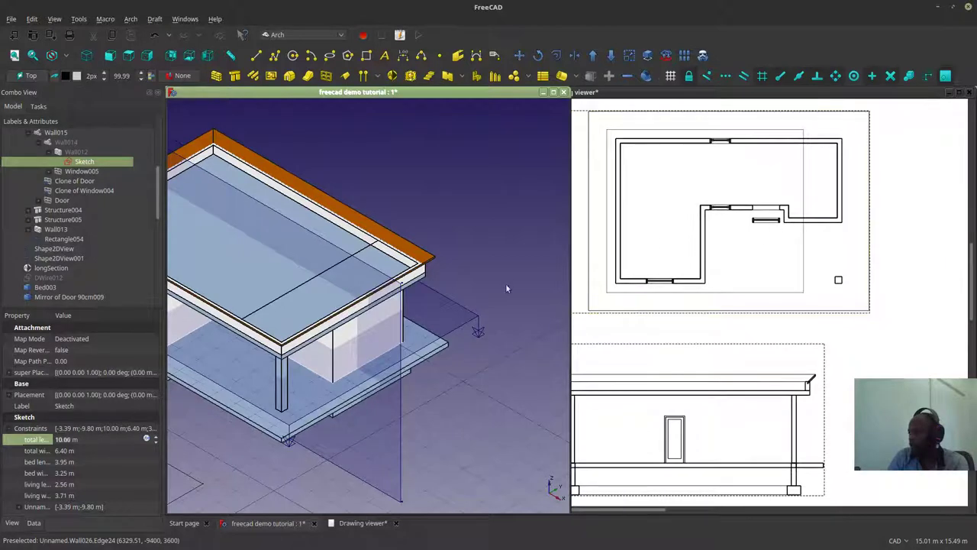
pyautogui.moveTo(406, 311)
pyautogui.mouseDown(button='middle')
pyautogui.moveTo(424, 294)
pyautogui.moveTo(418, 302)
pyautogui.mouseUp(button='middle')
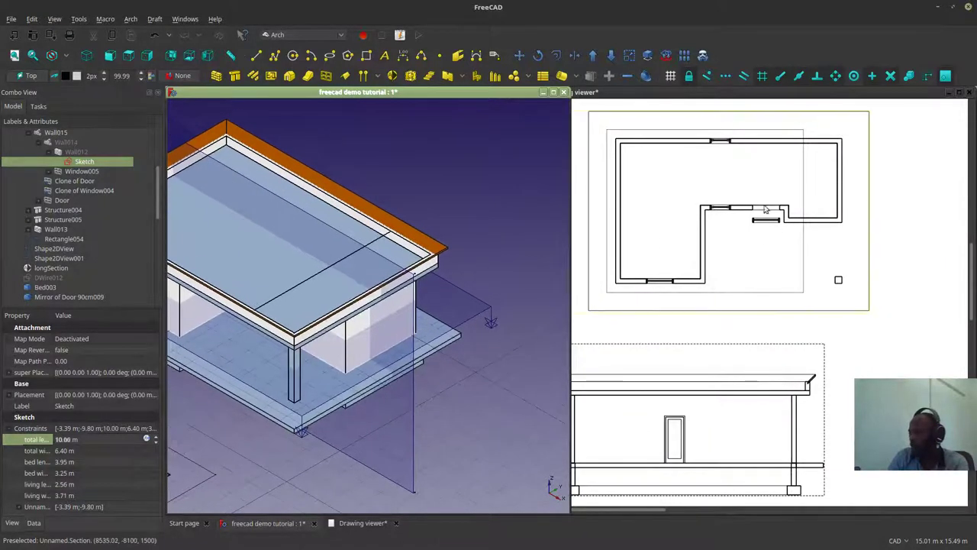
pyautogui.scroll(-1, 777, 229)
pyautogui.scroll(5, 751, 234)
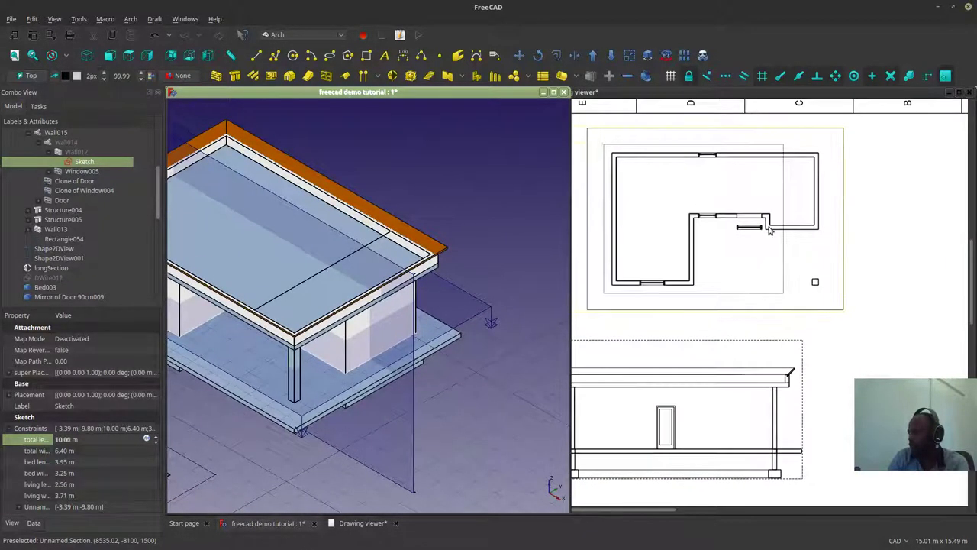
# Step: Examine the flat-roofed house's floor plan and long section on the drawing page after the length change
pyautogui.click(832, 195)
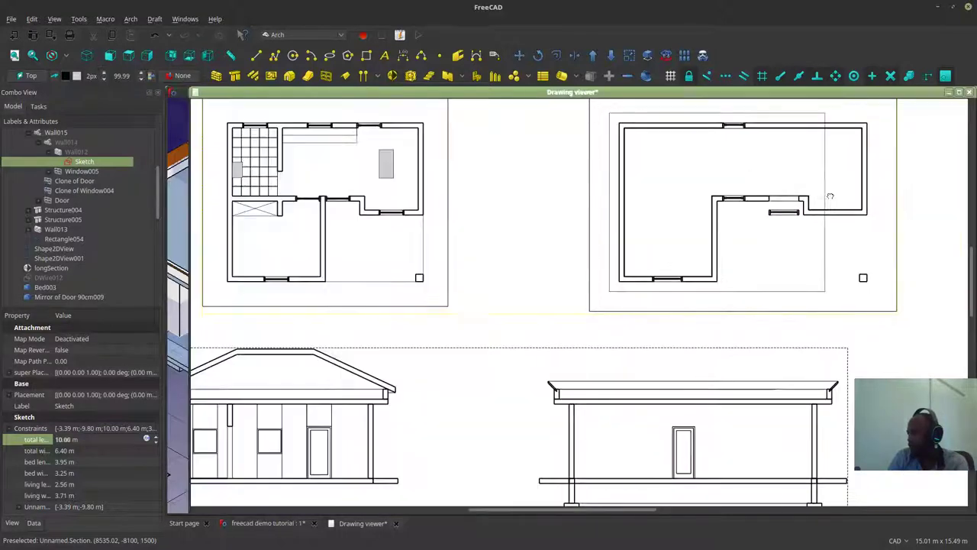
pyautogui.scroll(2, 802, 217)
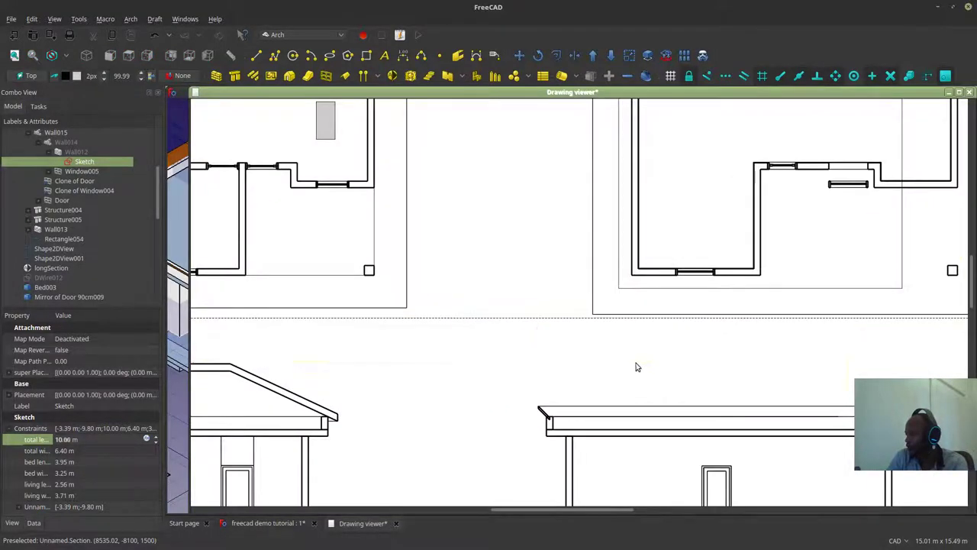
pyautogui.scroll(-3, 847, 259)
pyautogui.scroll(2, 728, 320)
pyautogui.moveTo(729, 320); pyautogui.dragTo(729, 314)
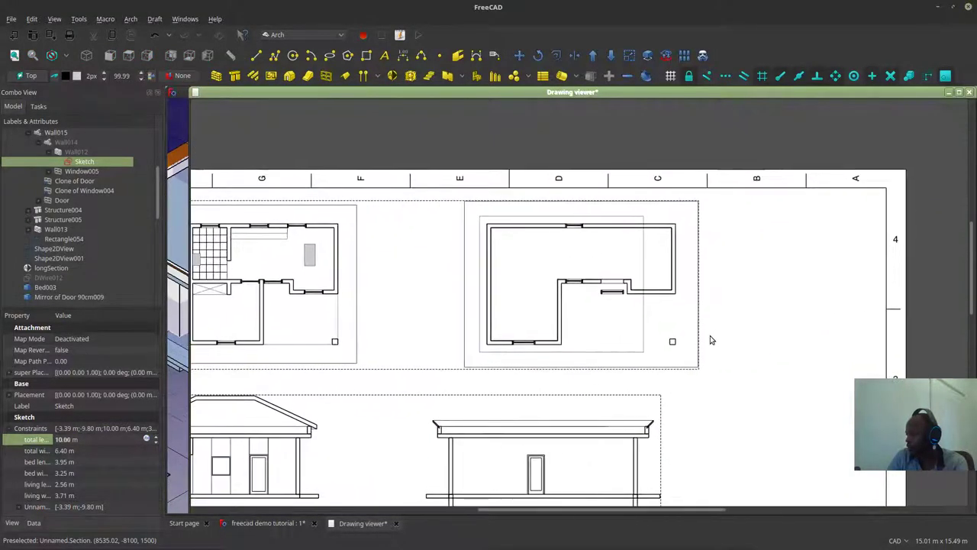
pyautogui.scroll(1, 712, 338)
pyautogui.moveTo(784, 390)
pyautogui.mouseDown()
pyautogui.moveTo(799, 288)
pyautogui.moveTo(791, 299)
pyautogui.mouseUp()
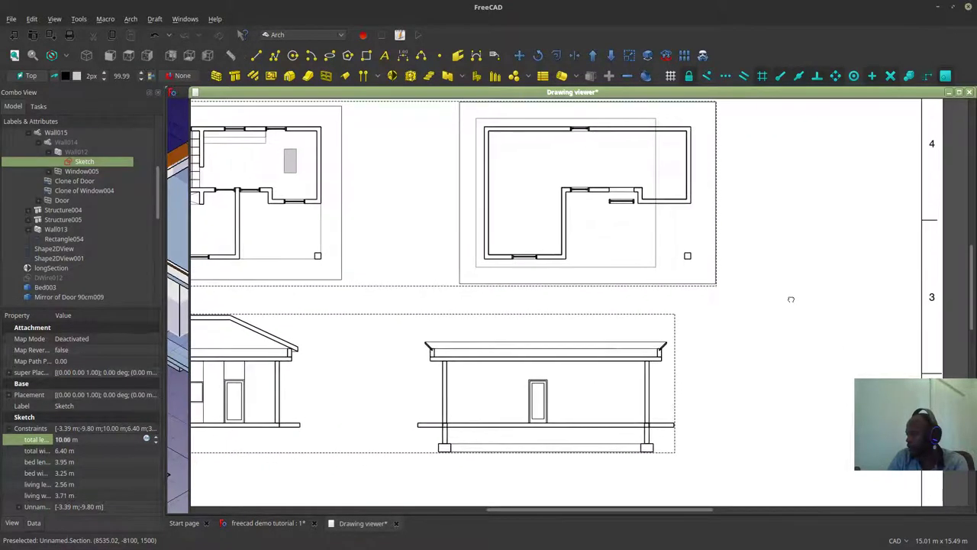
# Step: Move the Long Section view on the page so it lines up beneath the floor plans, at about X 147, Y 277
pyautogui.scroll(-2, 791, 303)
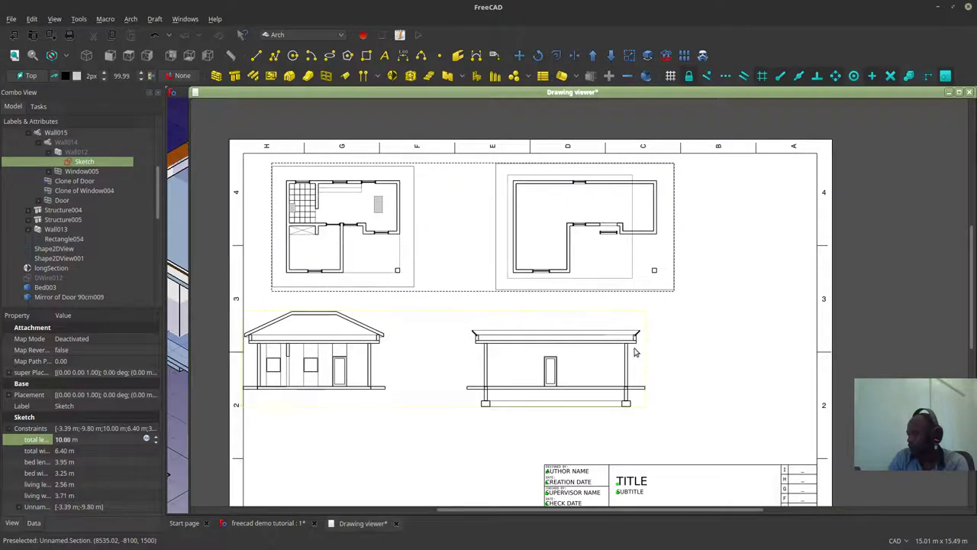
pyautogui.moveTo(554, 357); pyautogui.dragTo(585, 355)
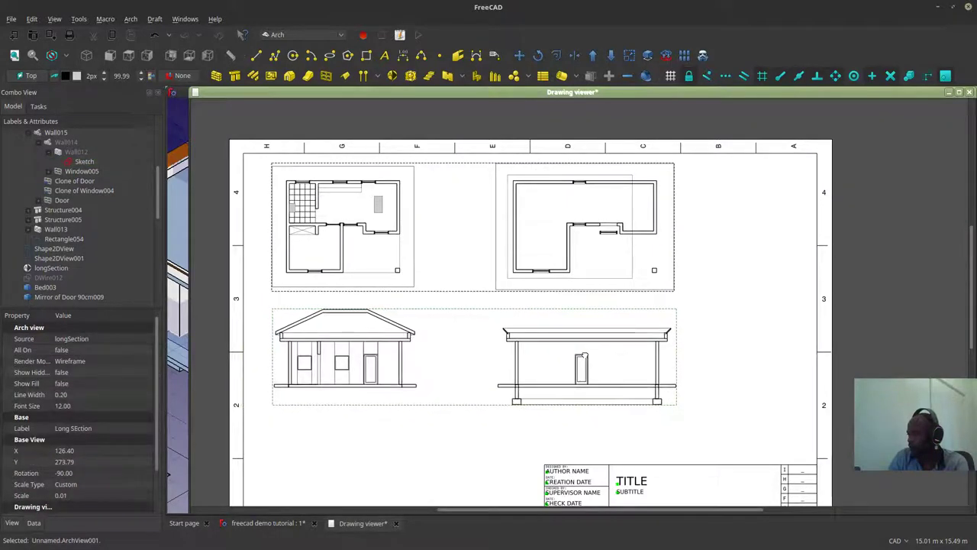
pyautogui.scroll(1, 514, 407)
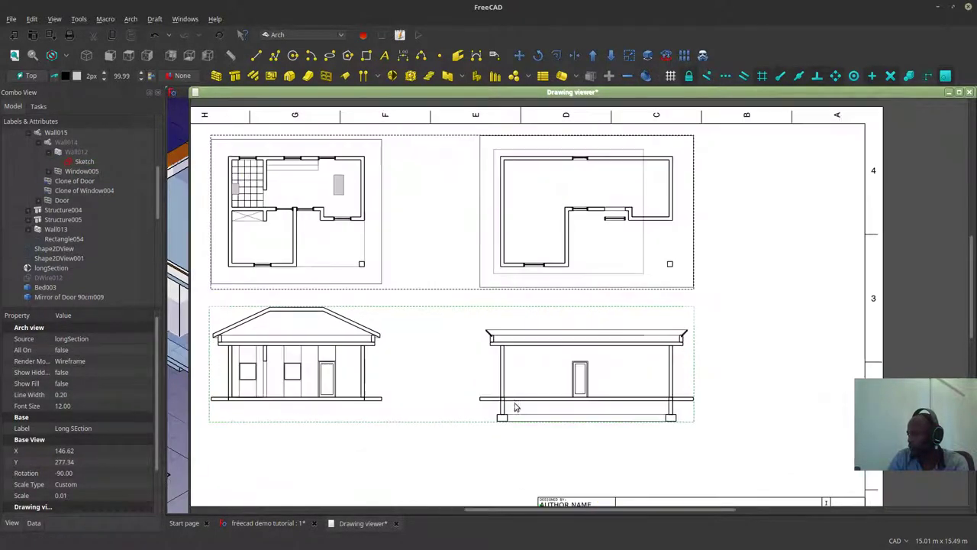
# Step: Hide the horizontal section plane and the longSection plane in the 3D model
pyautogui.click(223, 527)
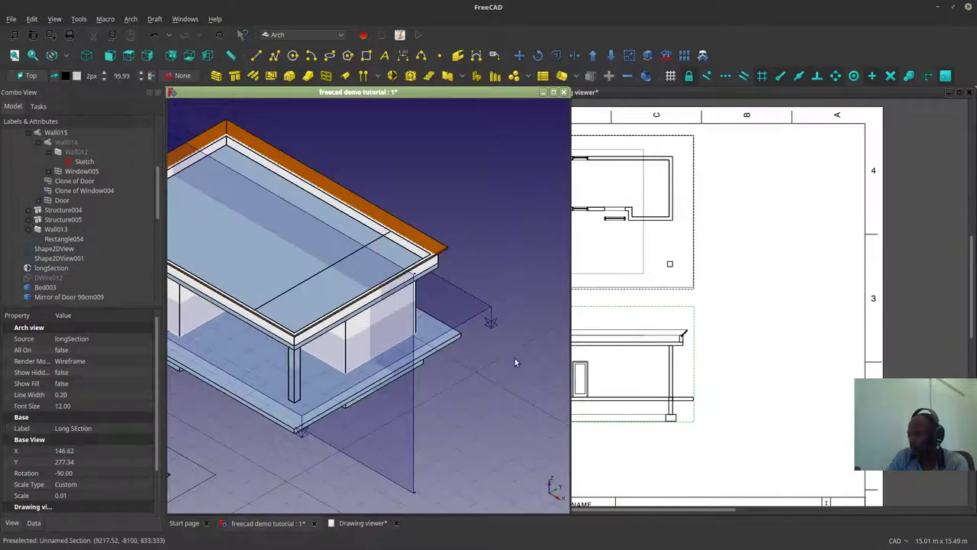
pyautogui.rightClick(506, 321)
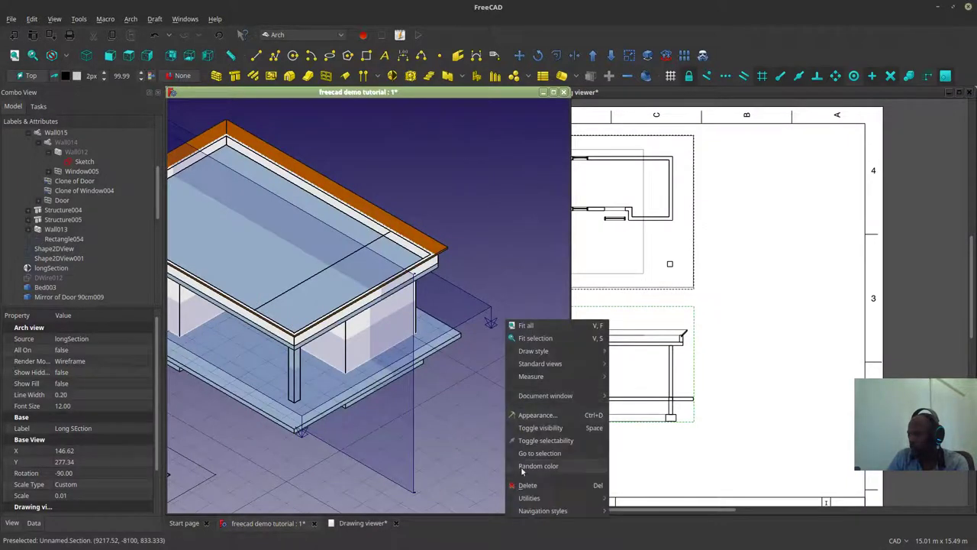
pyautogui.click(482, 371)
pyautogui.click(483, 313)
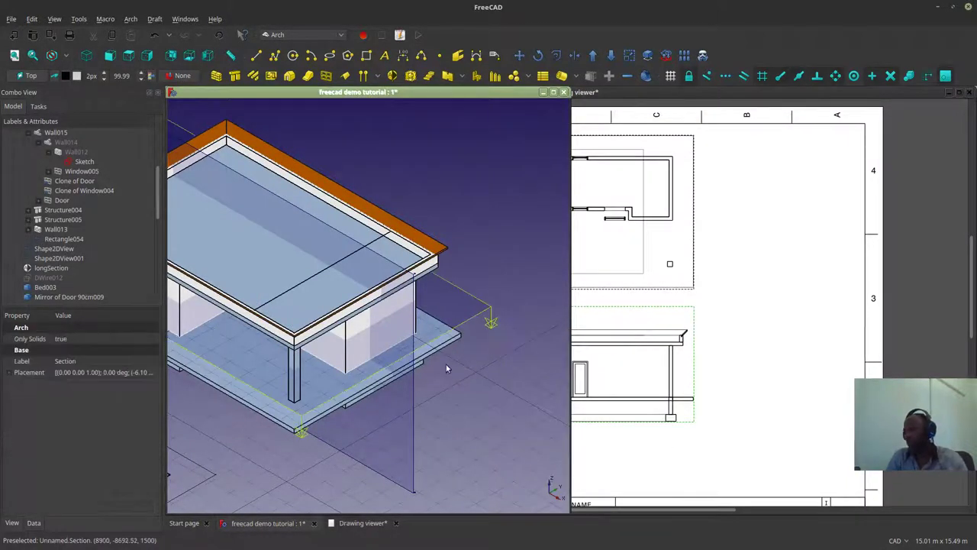
pyautogui.press('space')
pyautogui.click(413, 424)
pyautogui.press('space')
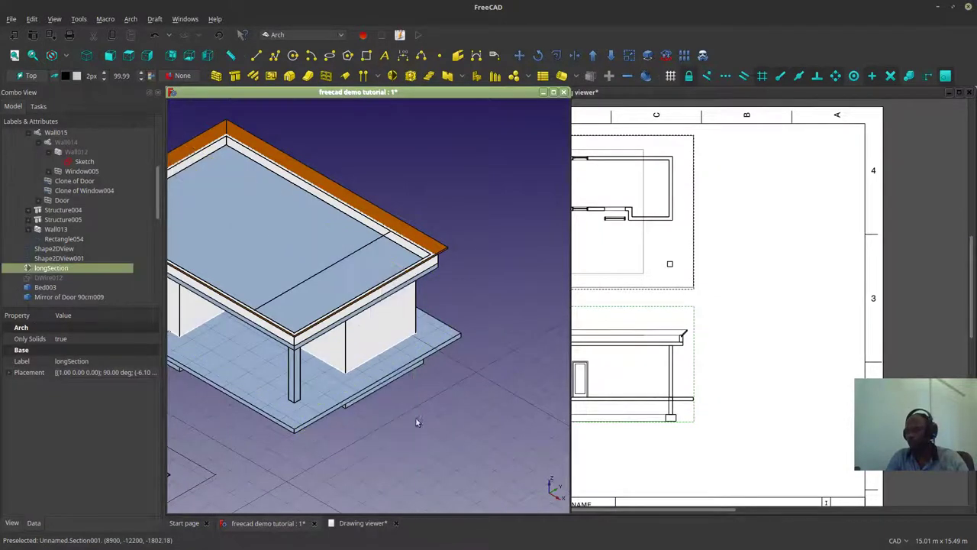
# Step: Set the 3D view's navigation style to Blender
pyautogui.rightClick(504, 360)
pyautogui.moveTo(565, 349)
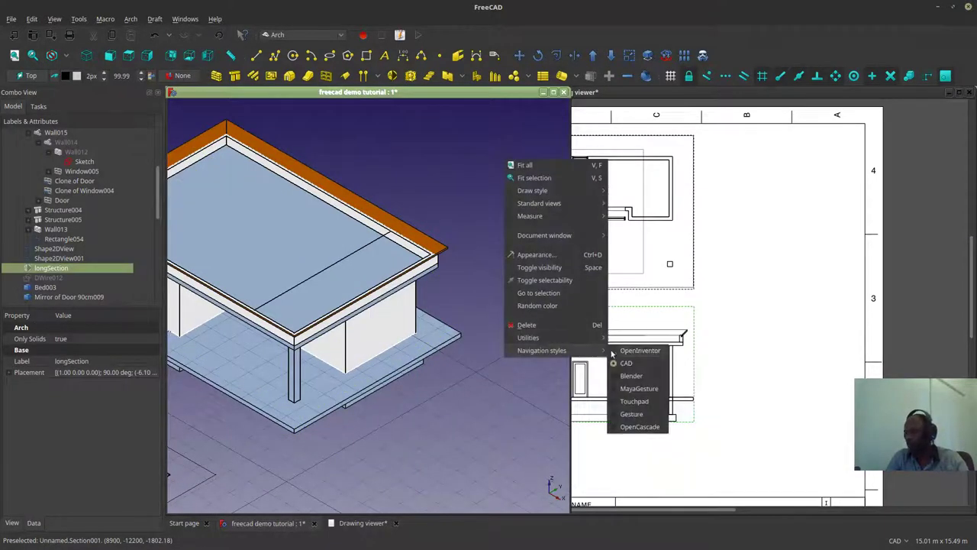
pyautogui.click(406, 336)
# Step: Inspect the flat-roofed house's walls, windows, entrance door and roof edge up close in 3D
pyautogui.moveTo(406, 336); pyautogui.dragTo(382, 309, button='middle')
pyautogui.moveTo(349, 338); pyautogui.dragTo(330, 362, button='middle')
pyautogui.scroll(6, 349, 345)
pyautogui.moveTo(402, 314); pyautogui.dragTo(327, 359, button='middle')
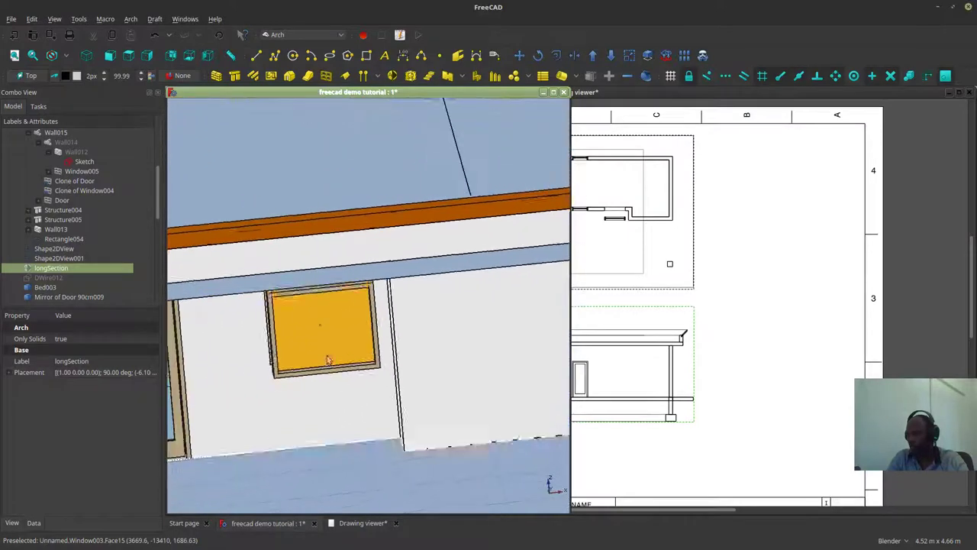
pyautogui.scroll(-10, 262, 356)
pyautogui.keyDown('shift'); pyautogui.moveTo(262, 357); pyautogui.dragTo(508, 313, button='middle'); pyautogui.keyUp('shift')
pyautogui.scroll(3, 479, 340)
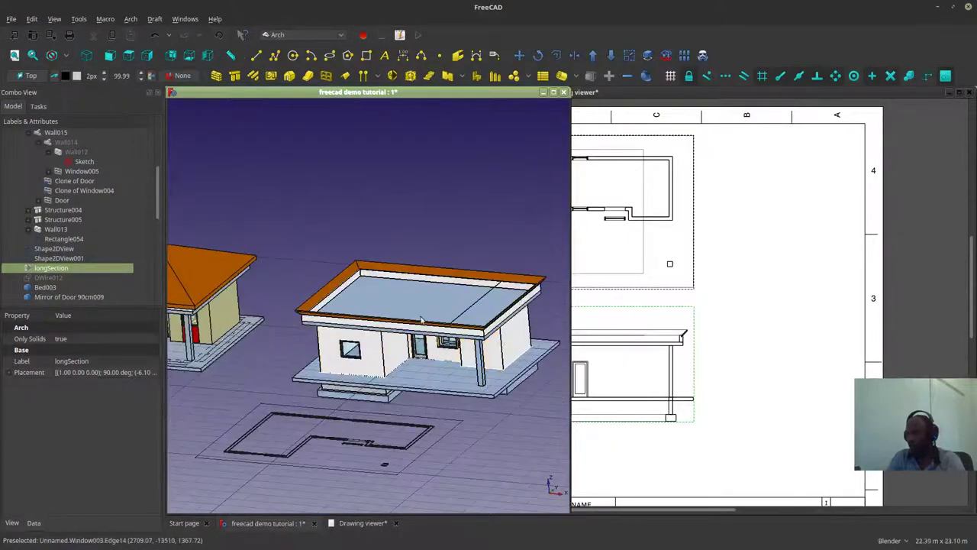
pyautogui.scroll(5, 464, 347)
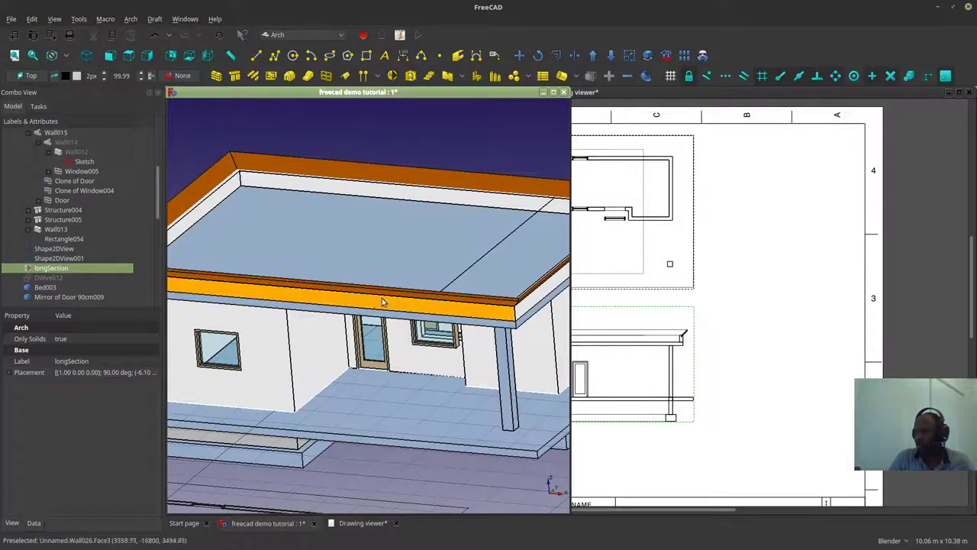
pyautogui.scroll(3, 374, 313)
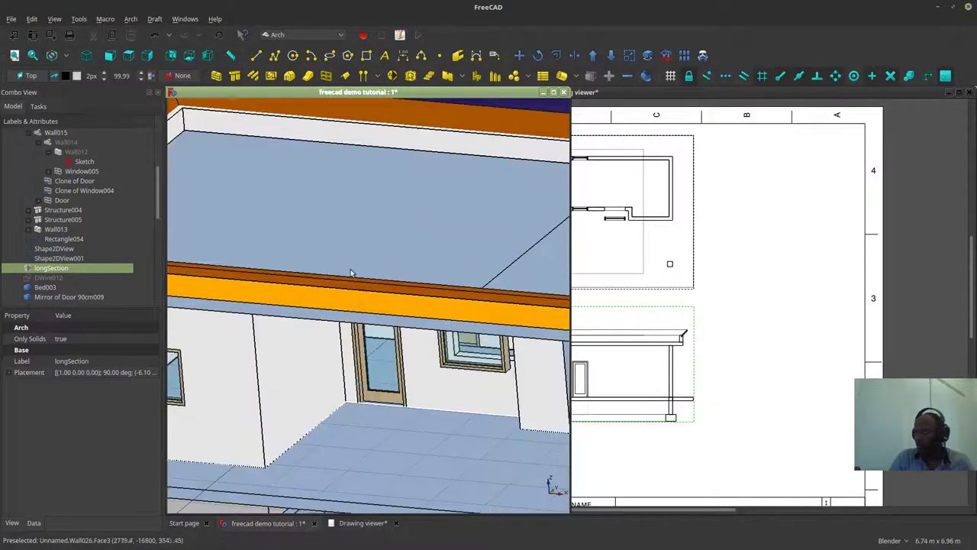
# Step: Review the plans and sections on the drawing page, and view both houses in the 3D model with the roof slab selected
pyautogui.click(153, 38)
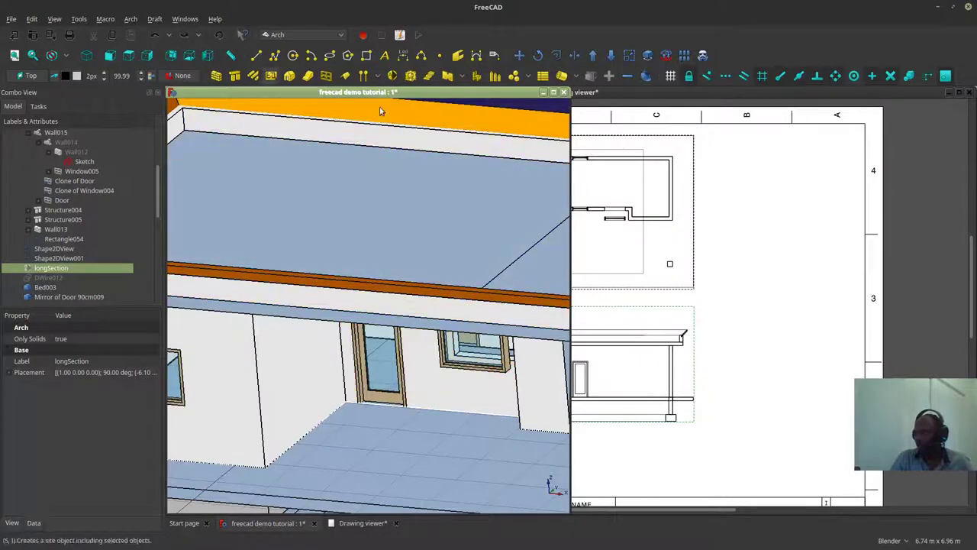
pyautogui.scroll(-2, 696, 234)
pyautogui.click(778, 256)
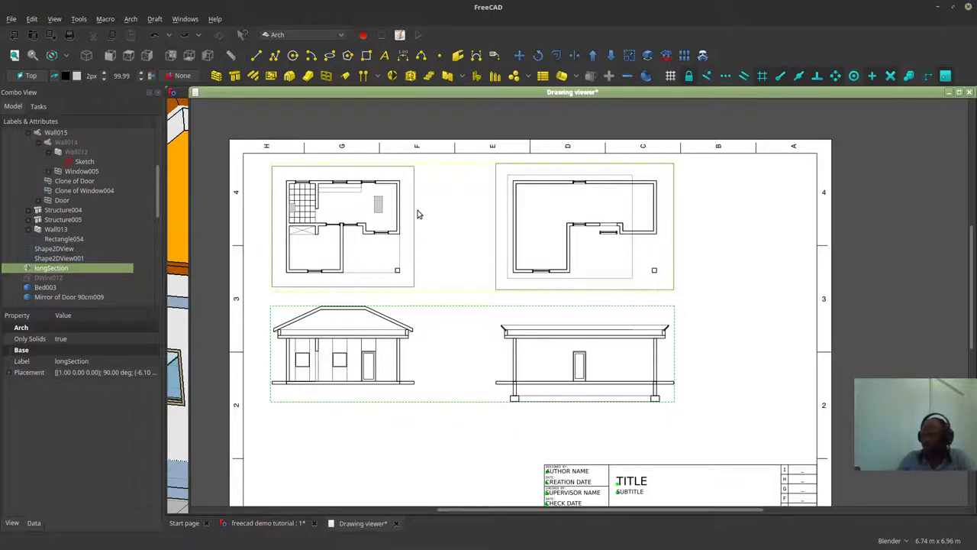
pyautogui.click(185, 242)
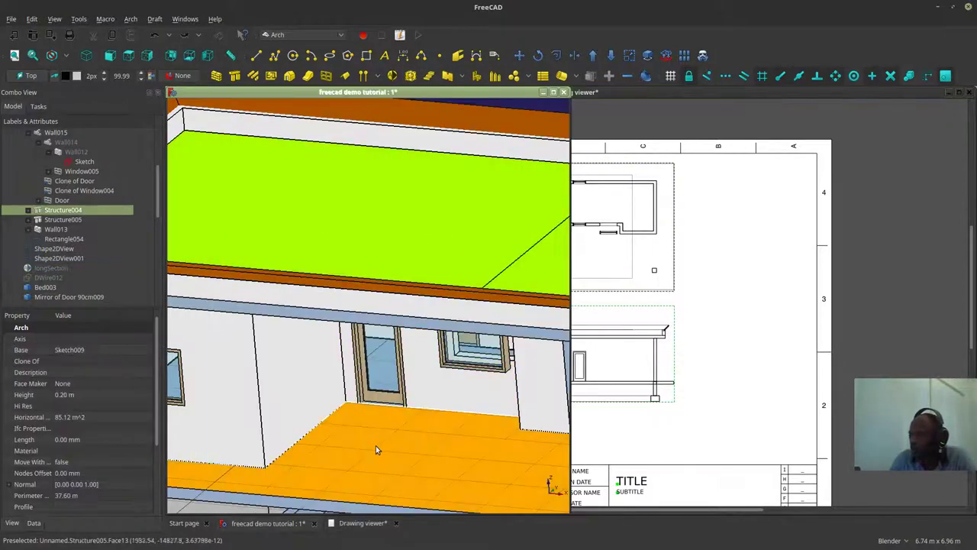
pyautogui.moveTo(377, 451); pyautogui.dragTo(283, 435, button='middle')
pyautogui.scroll(-8, 440, 416)
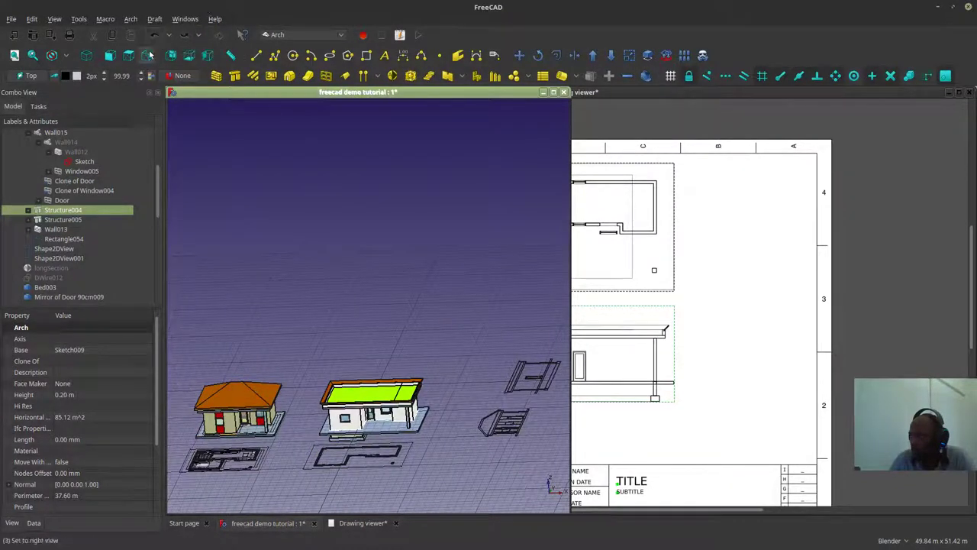
# Step: Undo the latest changes back to before the section view was placed on the drawing page, and recompute the document
pyautogui.click(184, 35)
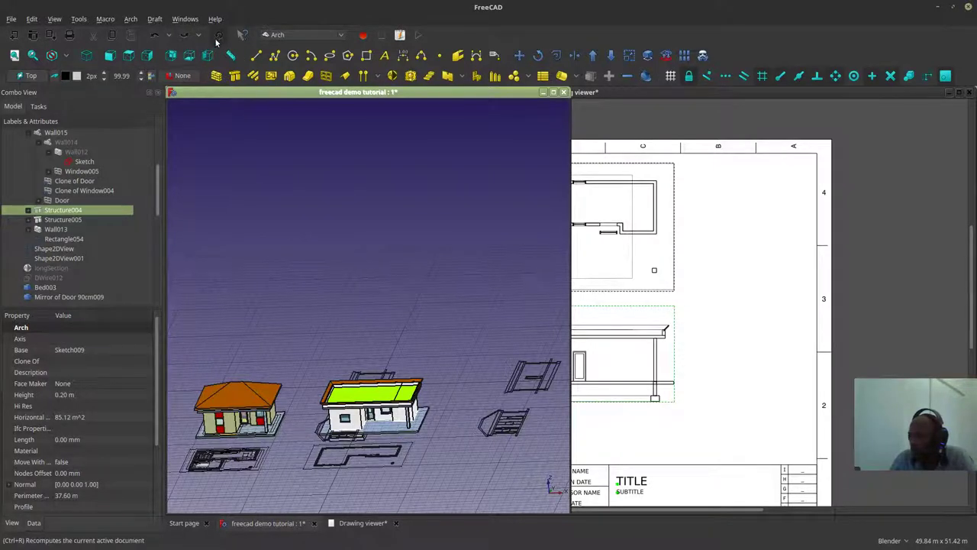
pyautogui.click(154, 35)
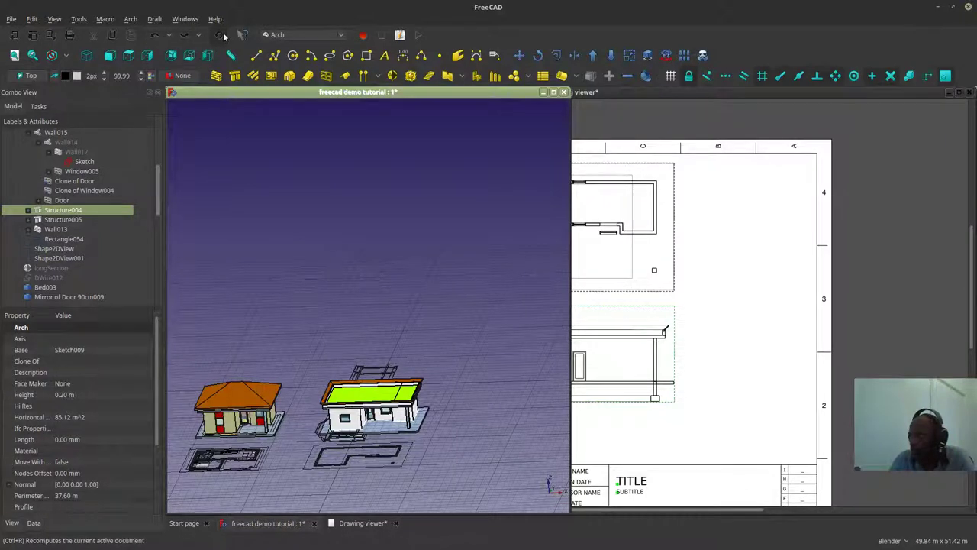
pyautogui.click(156, 36)
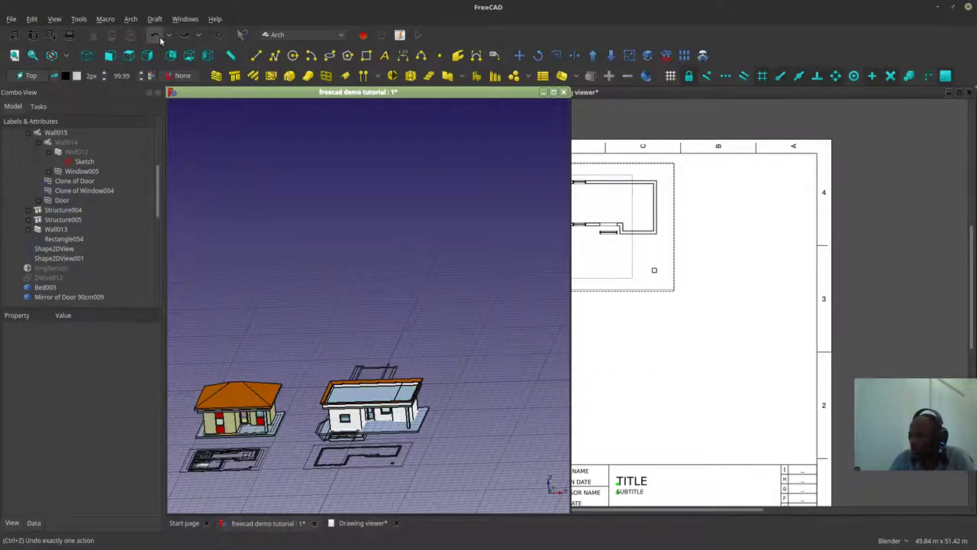
pyautogui.click(220, 36)
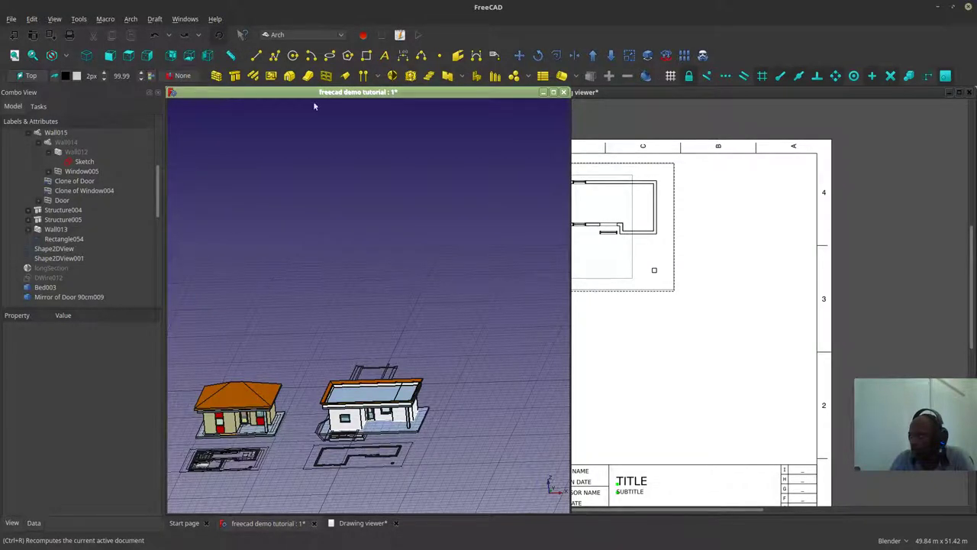
# Step: Review the floor plan on the drawing page and the two houses in the 3D model
pyautogui.scroll(-2, 719, 260)
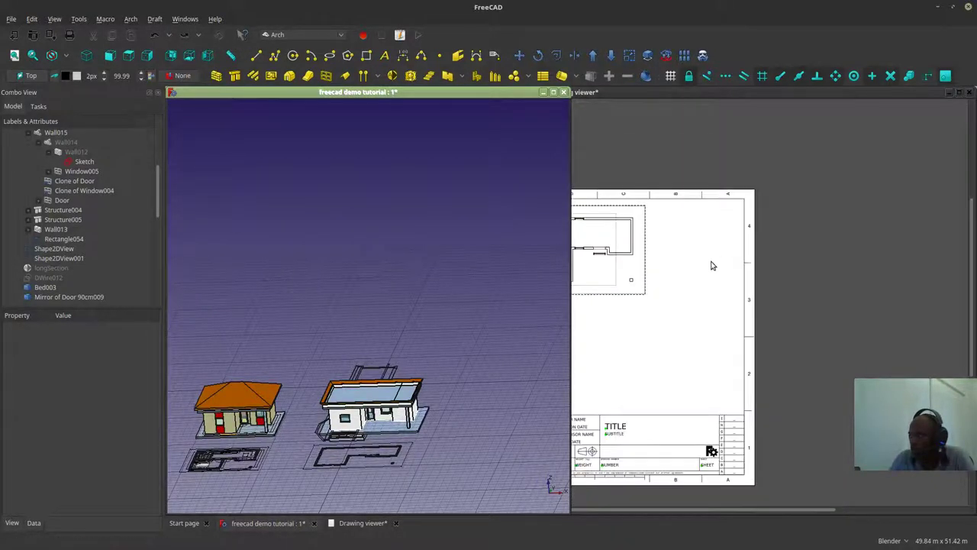
pyautogui.scroll(-2, 711, 265)
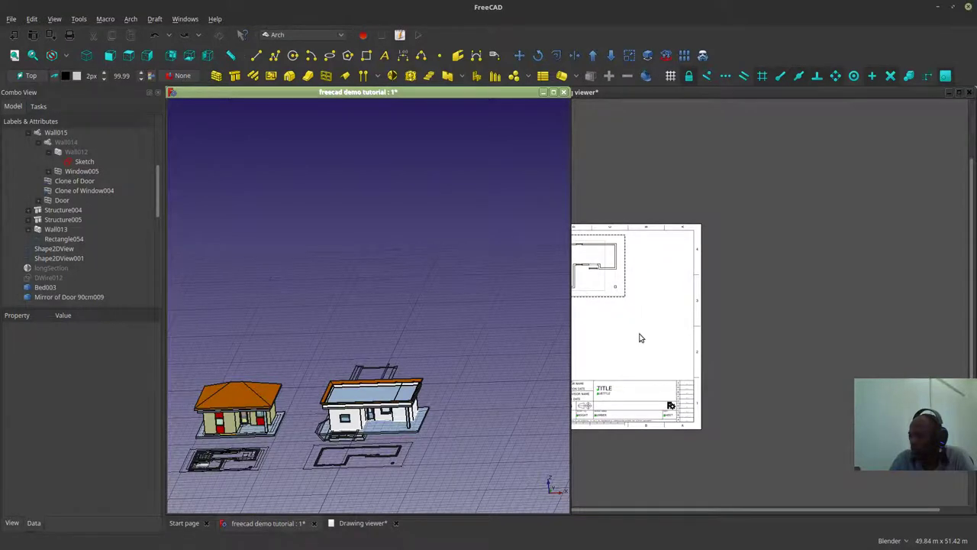
pyautogui.click(640, 338)
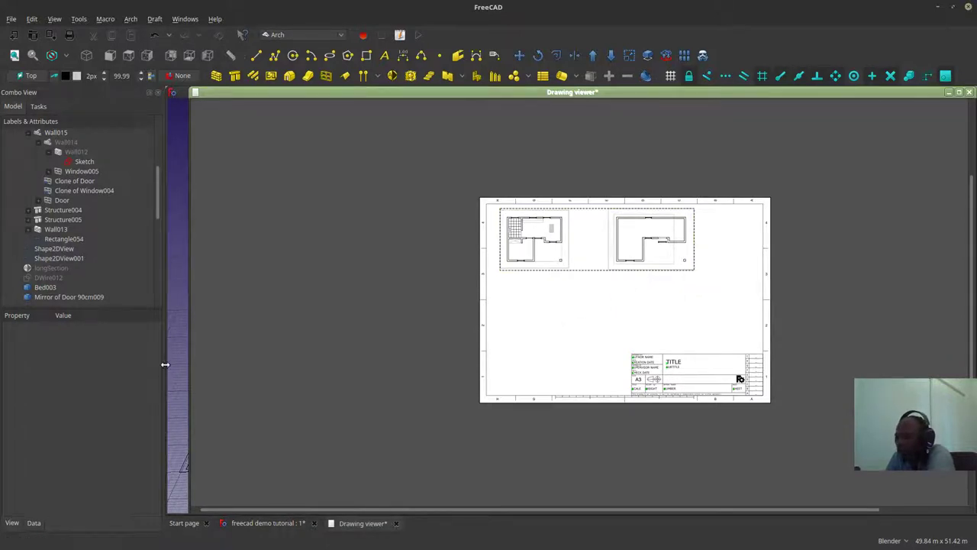
pyautogui.click(260, 523)
pyautogui.scroll(-2, 418, 390)
pyautogui.scroll(-3, 697, 262)
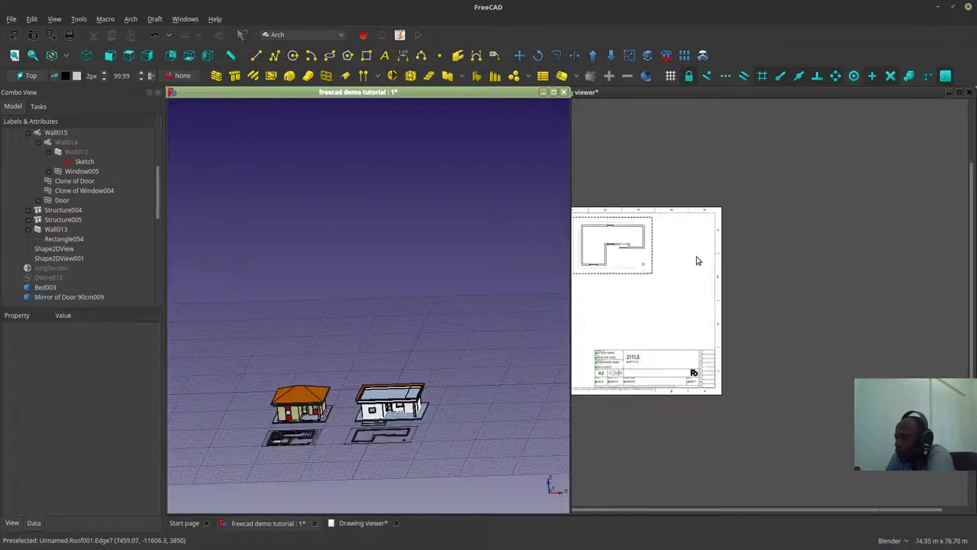
pyautogui.scroll(2, 611, 304)
pyautogui.click(602, 304)
pyautogui.moveTo(592, 261)
pyautogui.mouseDown()
pyautogui.moveTo(597, 285)
pyautogui.moveTo(588, 258)
pyautogui.mouseUp()
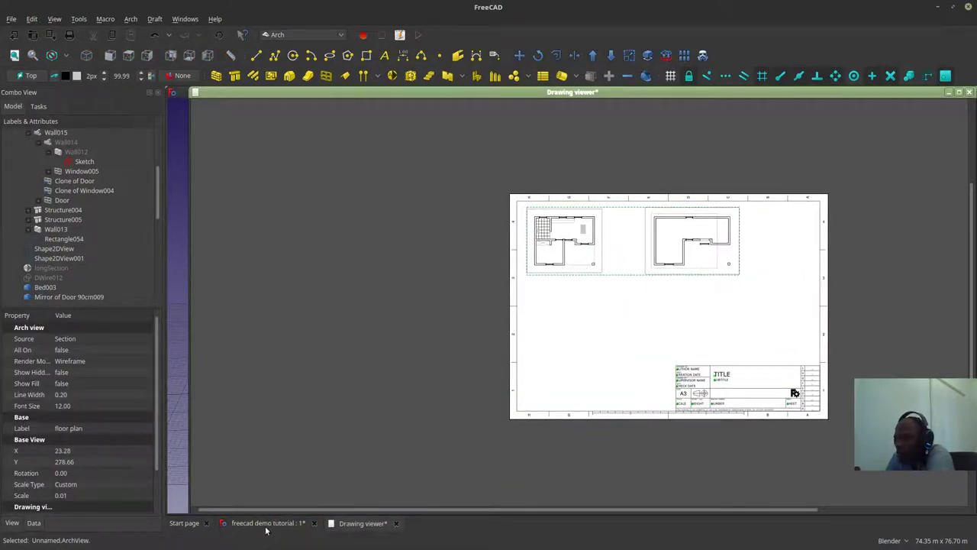
pyautogui.click(265, 524)
pyautogui.scroll(-4, 75, 234)
pyautogui.scroll(2, 47, 196)
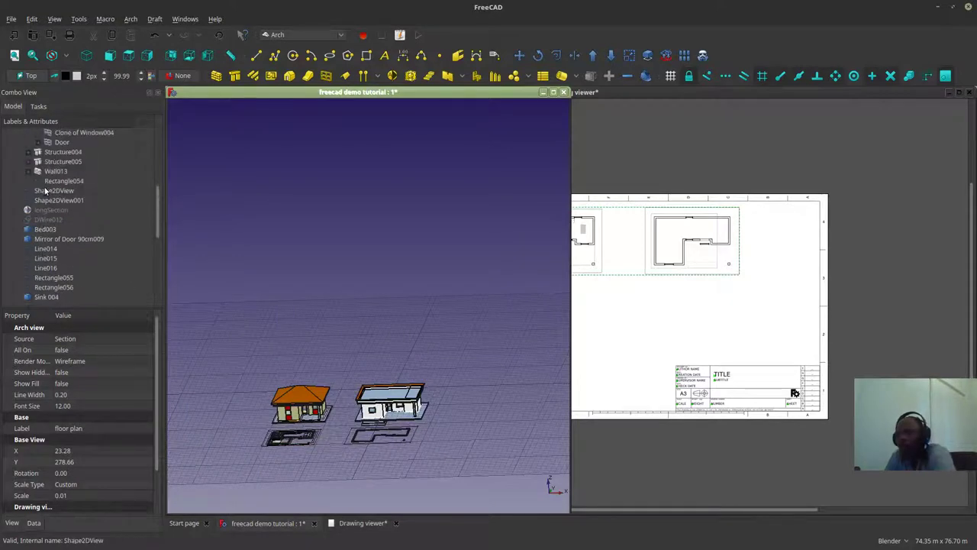
# Step: Show the longSection and Section planes in the 3D model and view them over both houses from above
pyautogui.click(51, 209)
pyautogui.scroll(2, 54, 191)
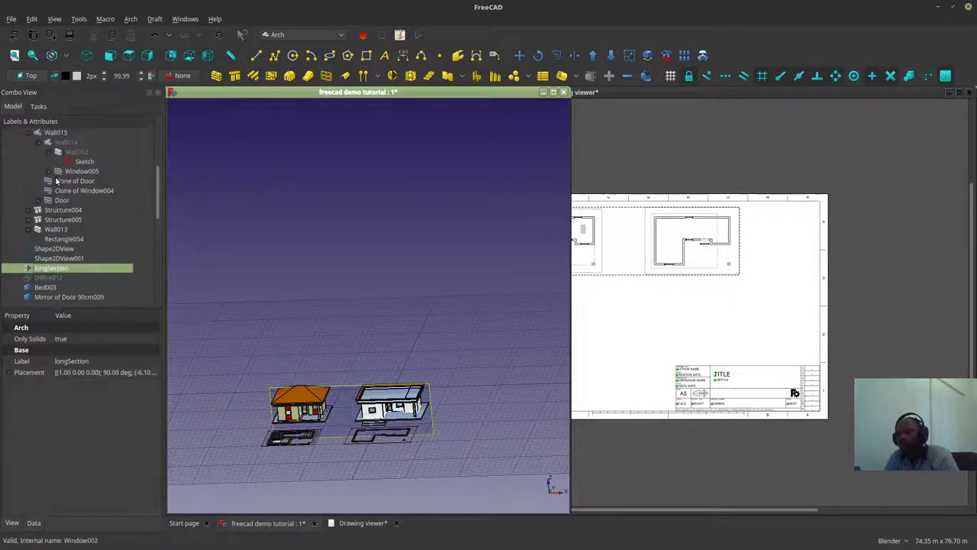
pyautogui.scroll(5, 69, 164)
pyautogui.click(44, 209)
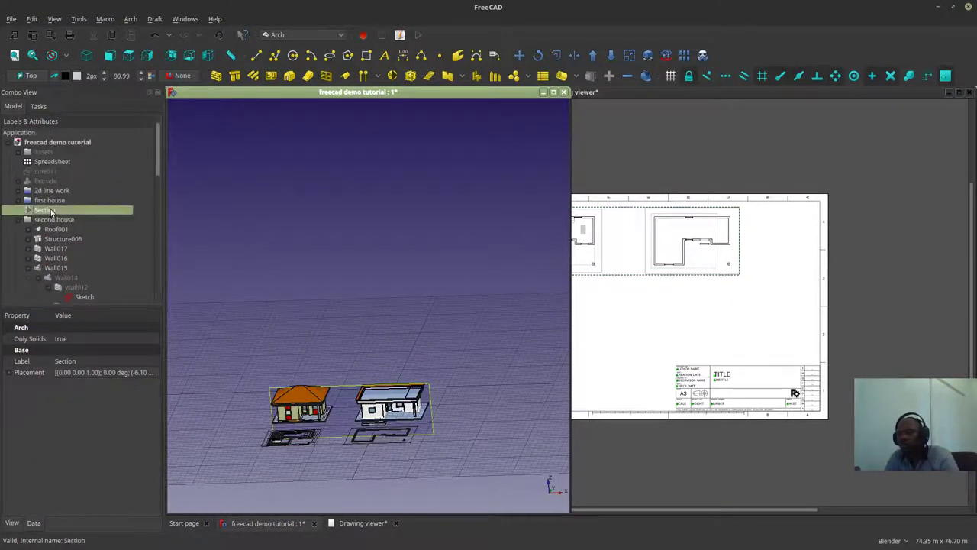
pyautogui.moveTo(501, 350); pyautogui.dragTo(480, 412, button='middle')
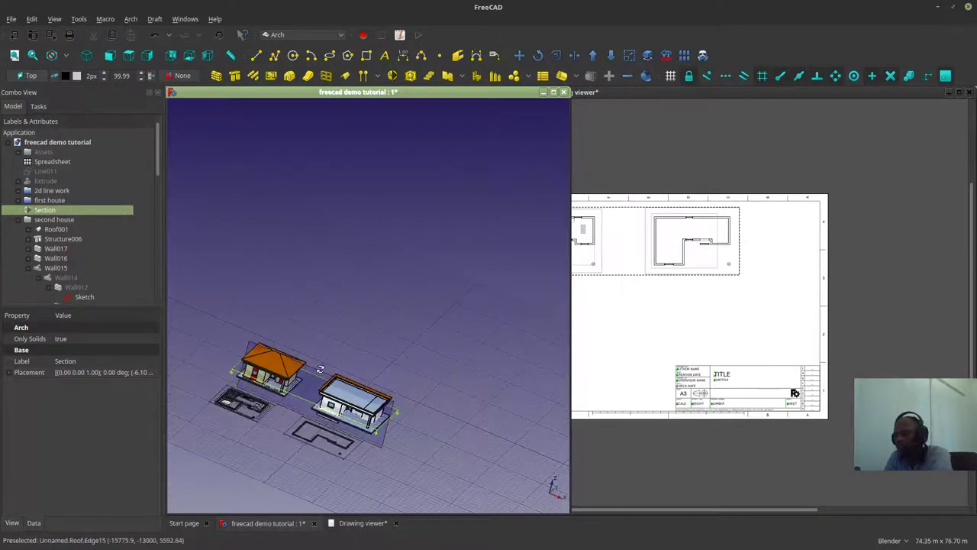
pyautogui.moveTo(320, 359); pyautogui.dragTo(283, 396, button='middle')
pyautogui.scroll(2, 283, 396)
pyautogui.scroll(2, 303, 374)
pyautogui.moveTo(431, 241); pyautogui.dragTo(425, 218, button='middle')
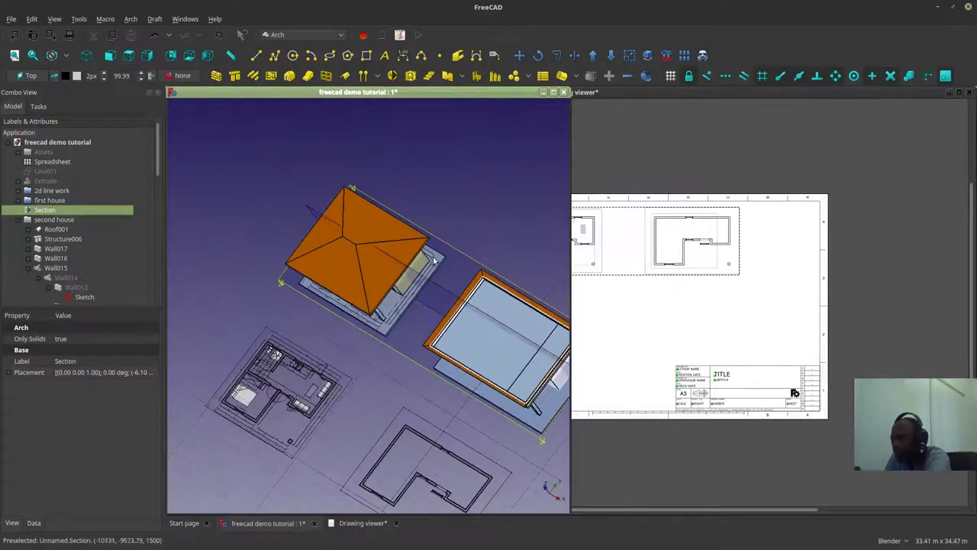
# Step: Select the longSection plane, bring the drawing page forward, and switch to the TechDraw workbench
pyautogui.click(437, 281)
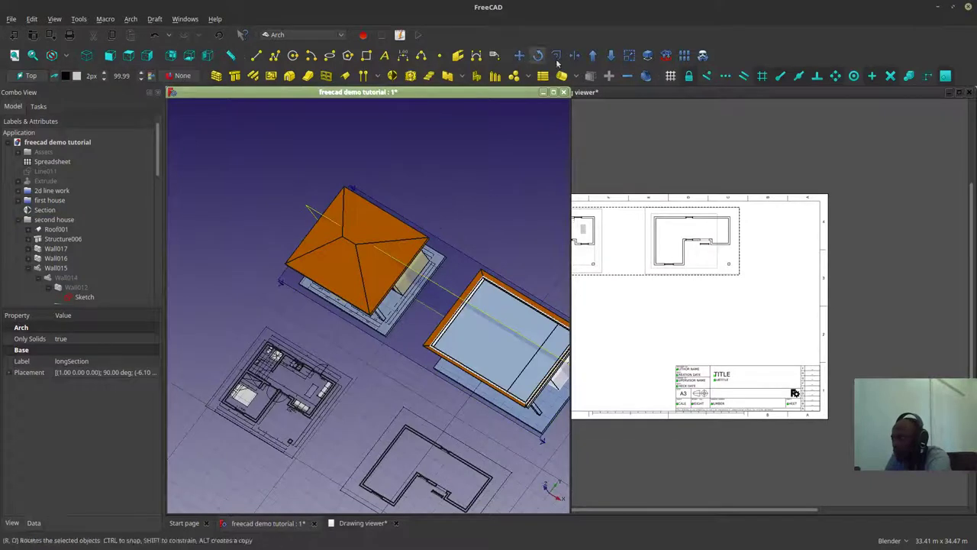
pyautogui.click(603, 97)
pyautogui.click(304, 34)
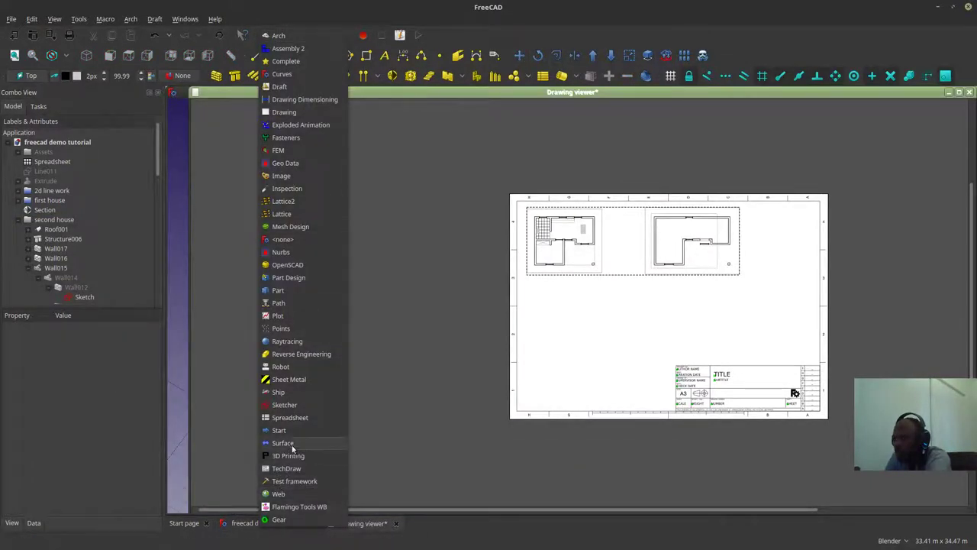
pyautogui.click(288, 467)
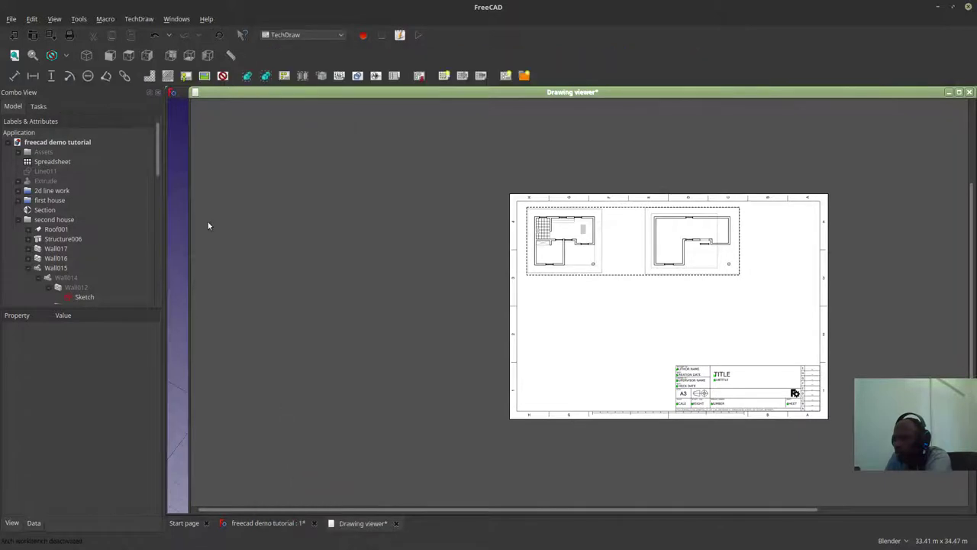
# Step: Insert an Arch section view of the longSection plane on the drawing page
pyautogui.click(376, 76)
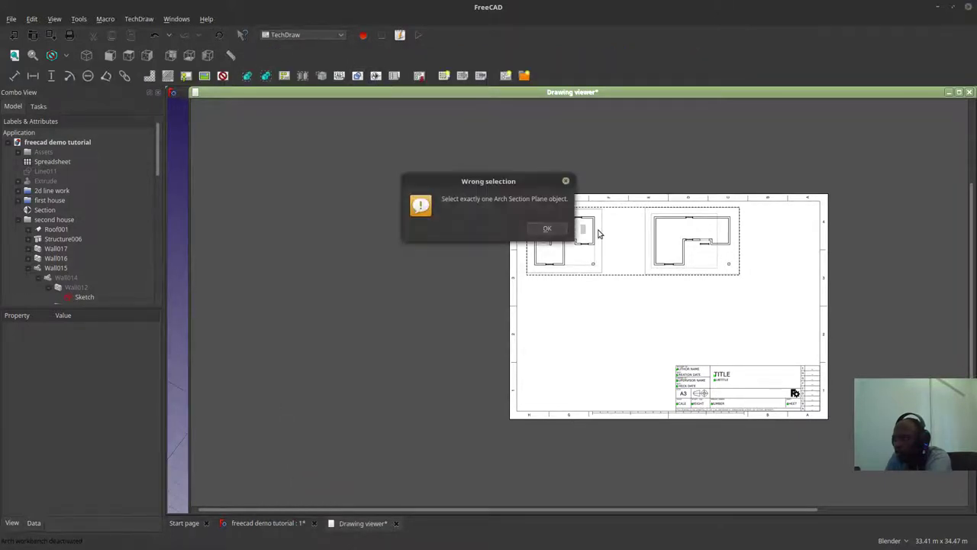
pyautogui.click(547, 229)
pyautogui.click(177, 252)
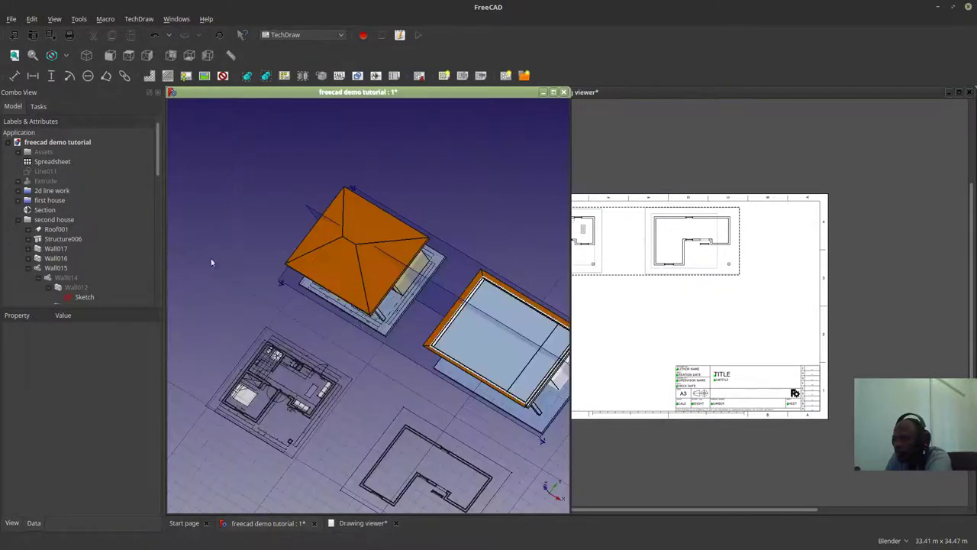
pyautogui.click(436, 279)
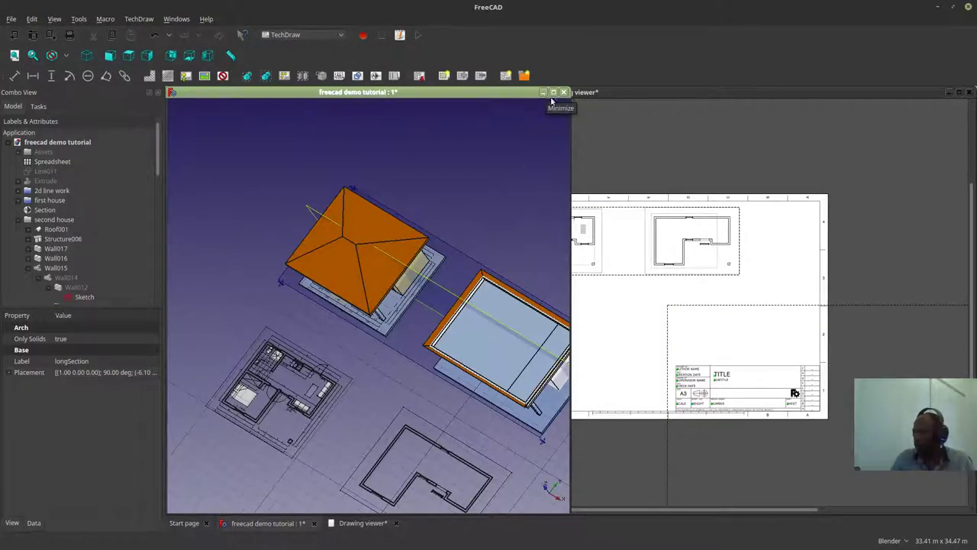
# Step: Maximize the drawing page window and move the oversized longSection view to about X -2,545, Y 3,604
pyautogui.click(700, 319)
pyautogui.scroll(-3, 698, 332)
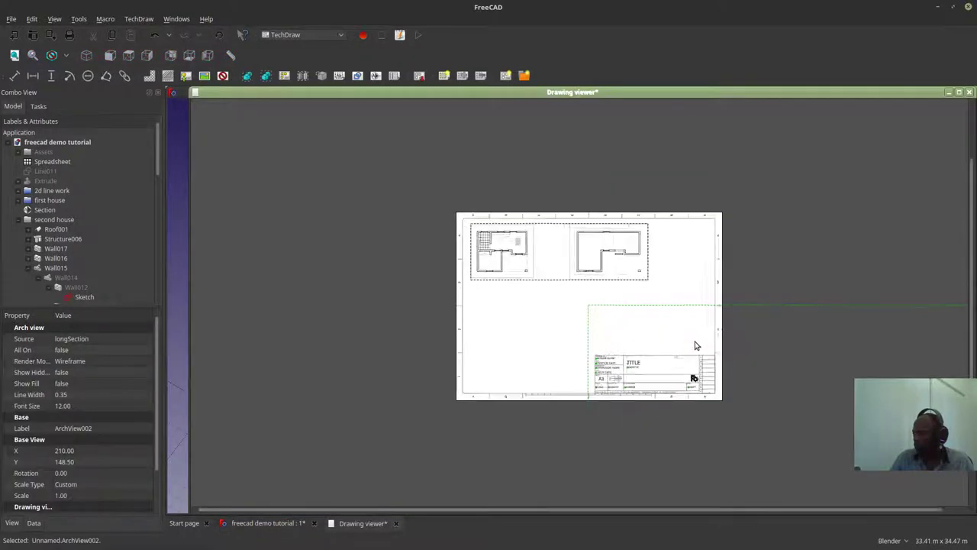
pyautogui.click(960, 93)
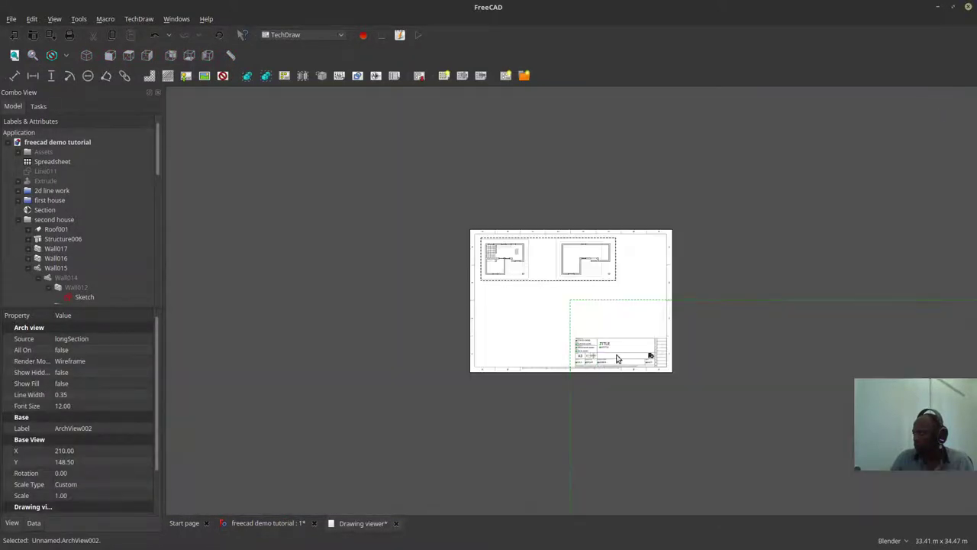
pyautogui.scroll(-5, 619, 351)
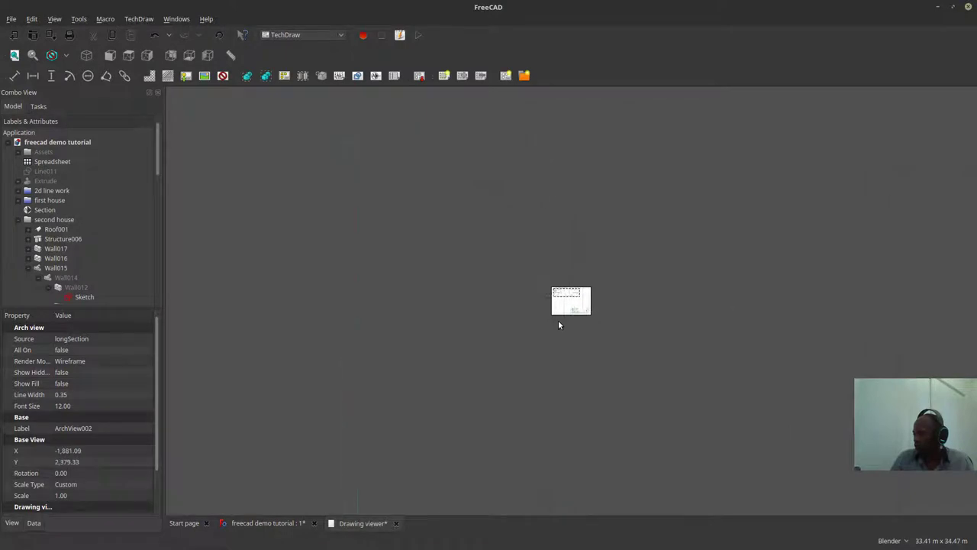
pyautogui.scroll(-2, 558, 326)
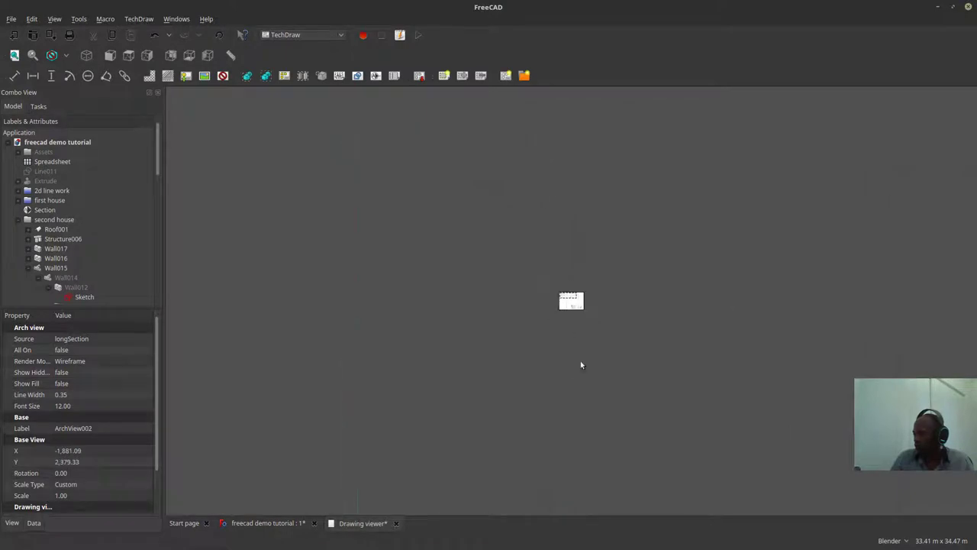
# Step: Set the longSection view's line width to 0.2 and its scale to 0.01
pyautogui.click(67, 395)
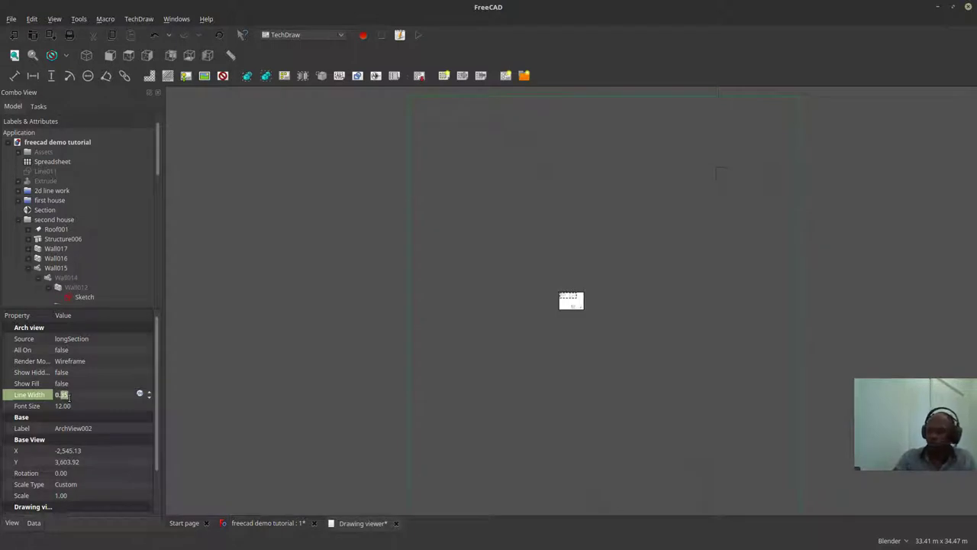
pyautogui.write('0.2')
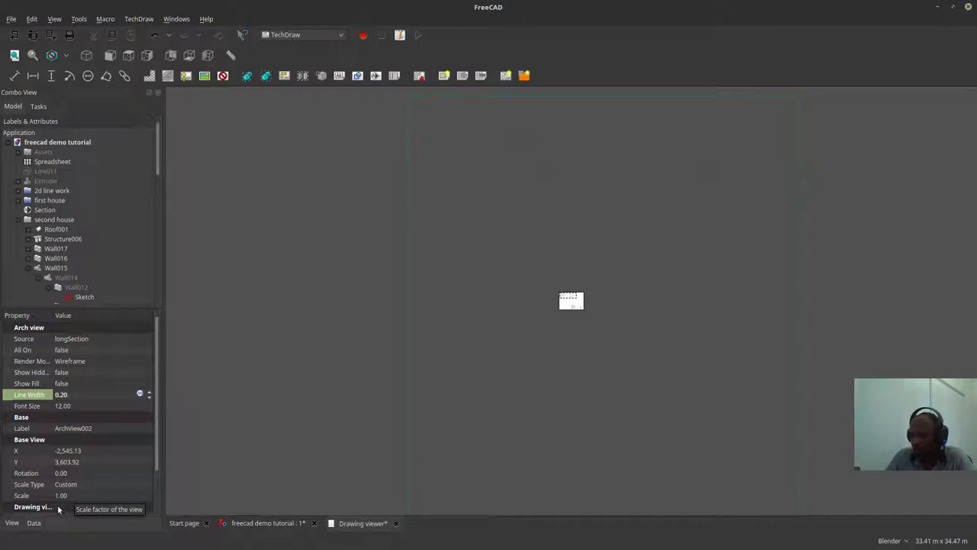
pyautogui.click(79, 497)
pyautogui.write('0.')
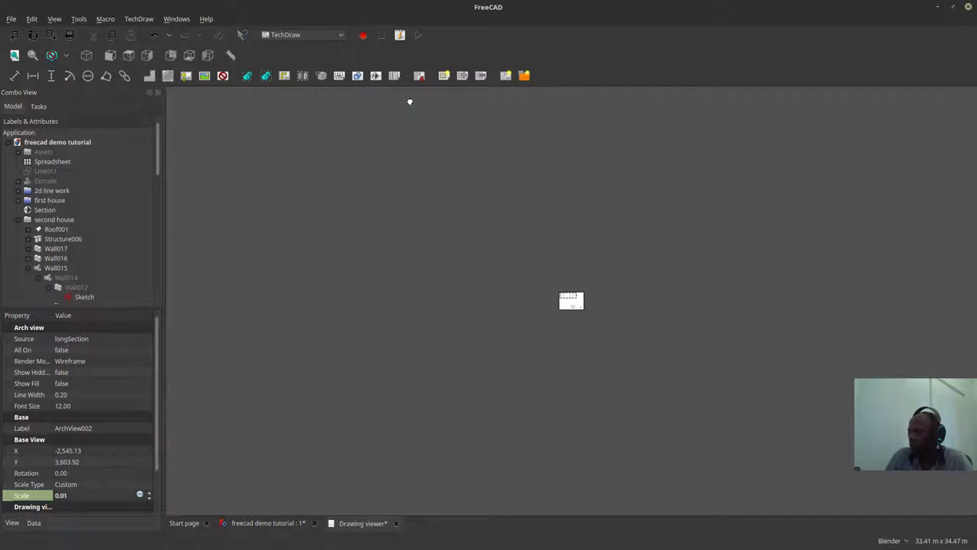
# Step: Move the scaled longSection view onto the sheet's left part, at about X 41, Y 310
pyautogui.scroll(3, 568, 303)
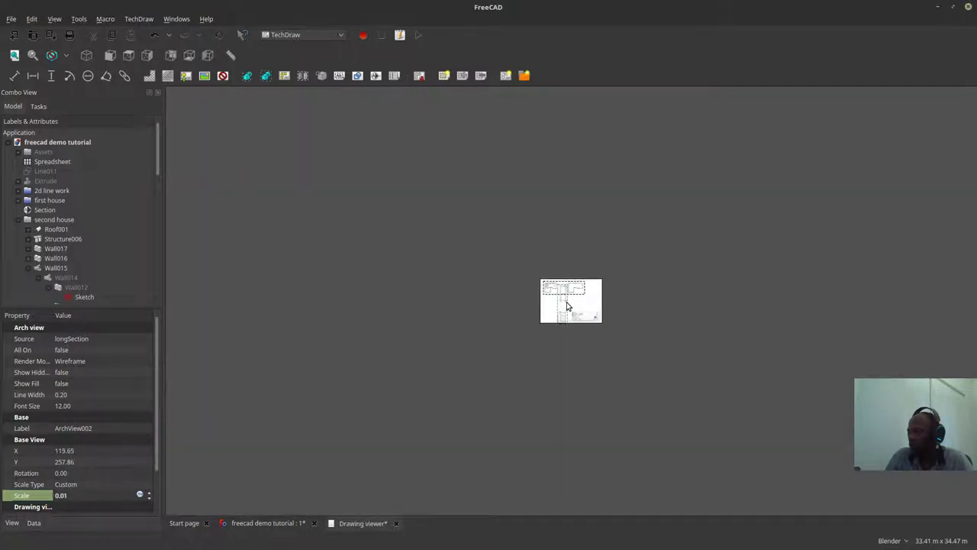
pyautogui.scroll(3, 564, 309)
pyautogui.scroll(2, 557, 313)
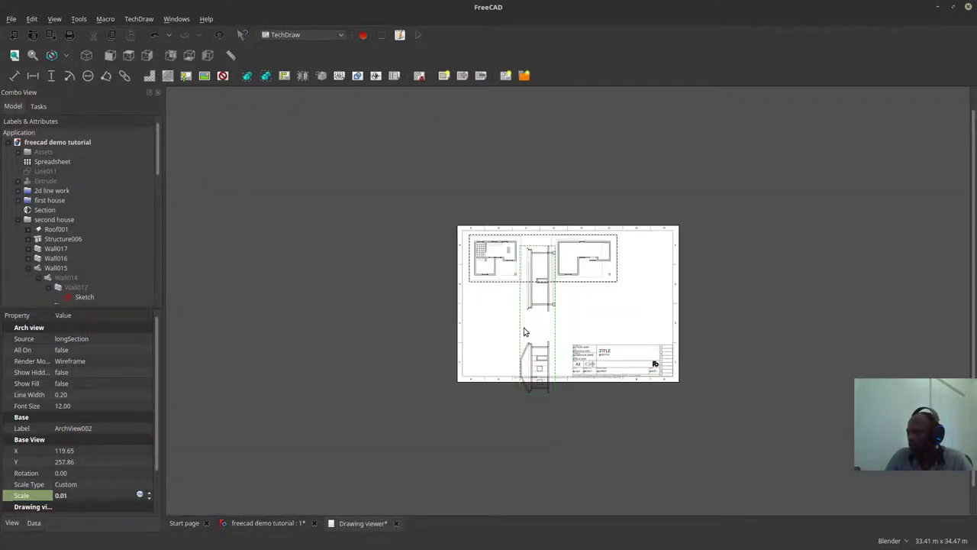
pyautogui.scroll(5, 535, 322)
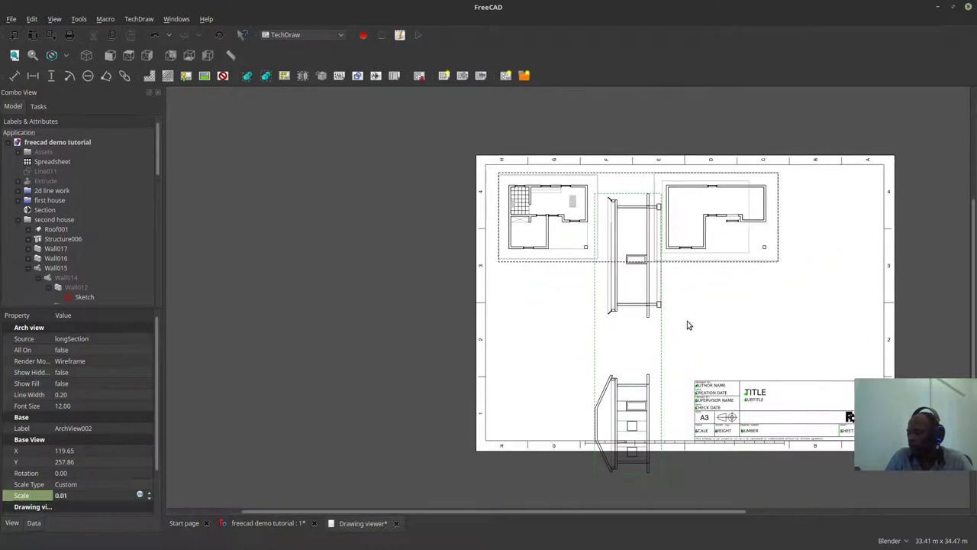
pyautogui.moveTo(653, 358); pyautogui.dragTo(610, 347)
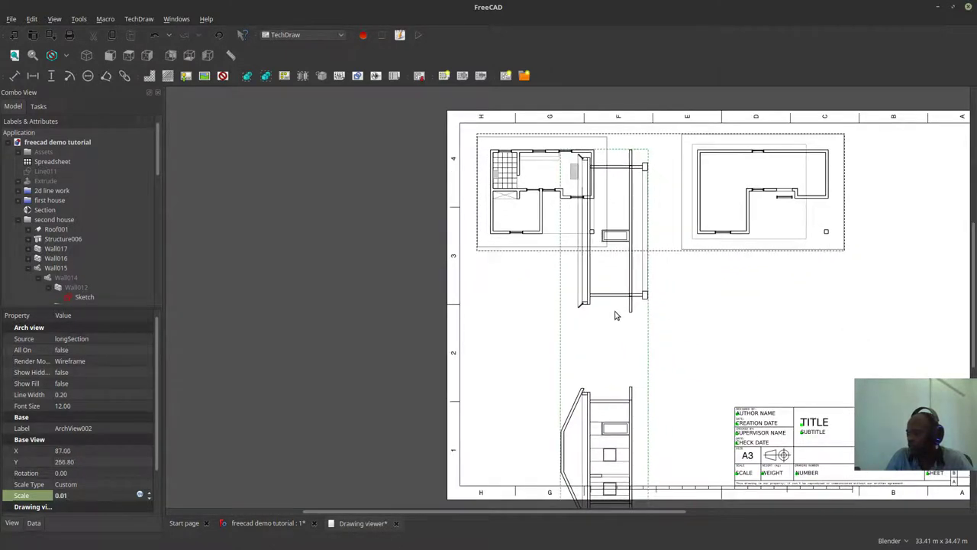
pyautogui.moveTo(602, 405); pyautogui.dragTo(555, 377)
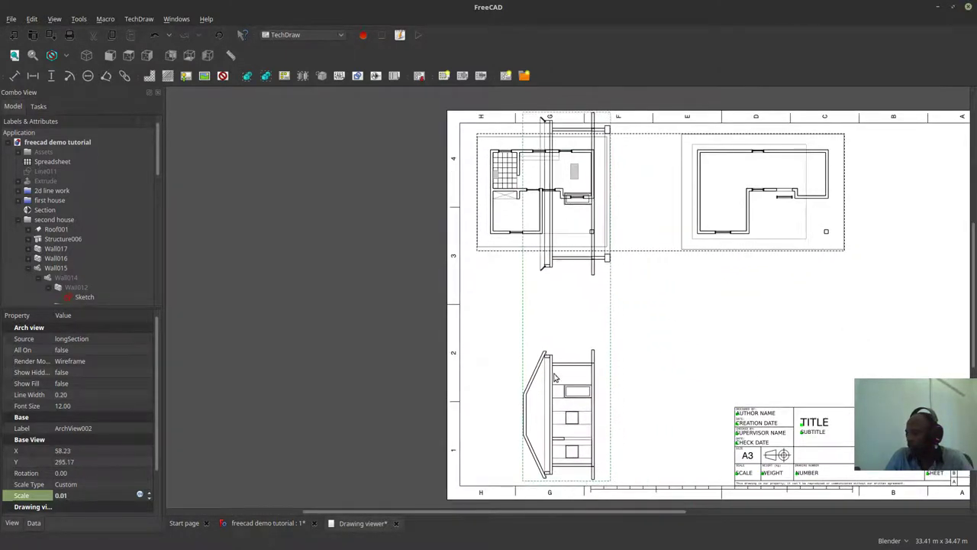
pyautogui.moveTo(558, 425); pyautogui.dragTo(548, 410)
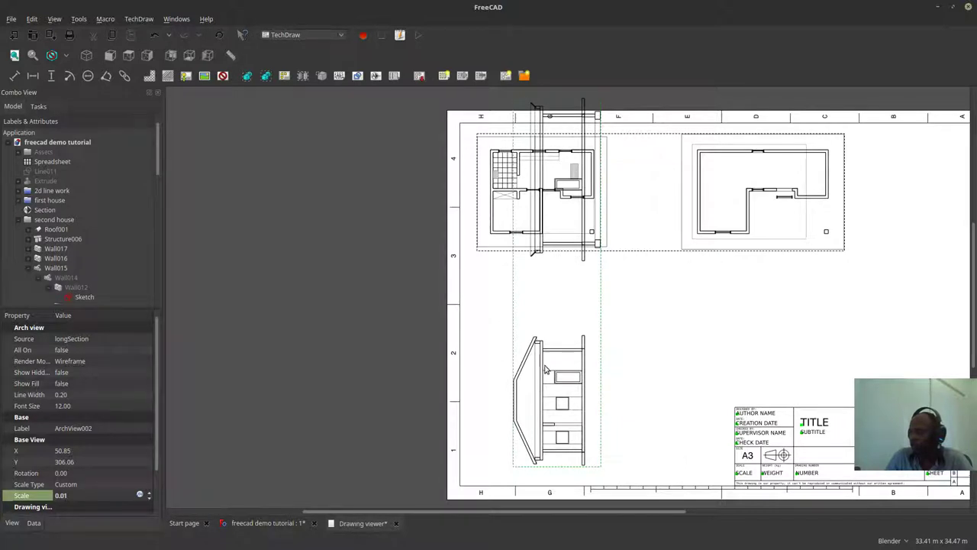
pyautogui.moveTo(548, 383); pyautogui.dragTo(534, 377)
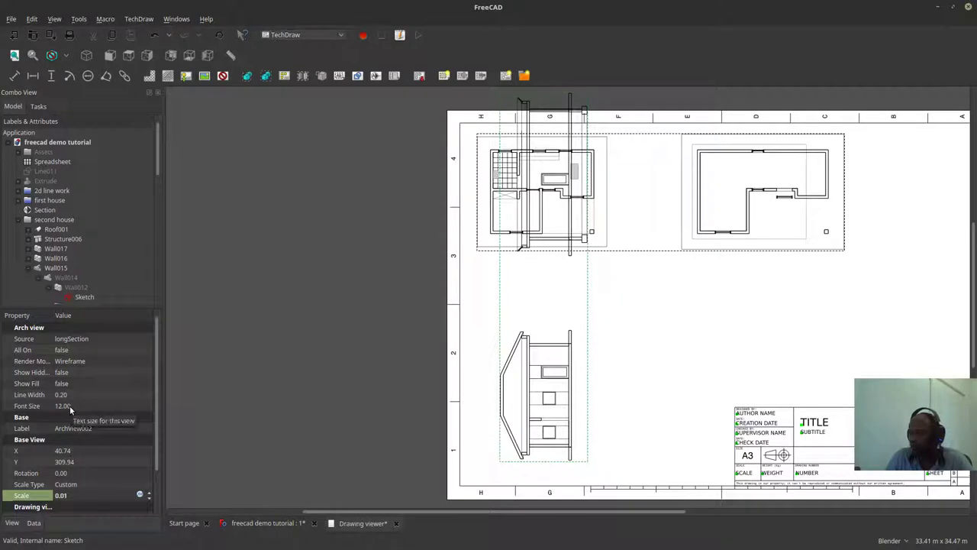
# Step: Set the longSection view's rotation to -90 and move it below the floor plans, at about X 133, Y 287
pyautogui.click(73, 473)
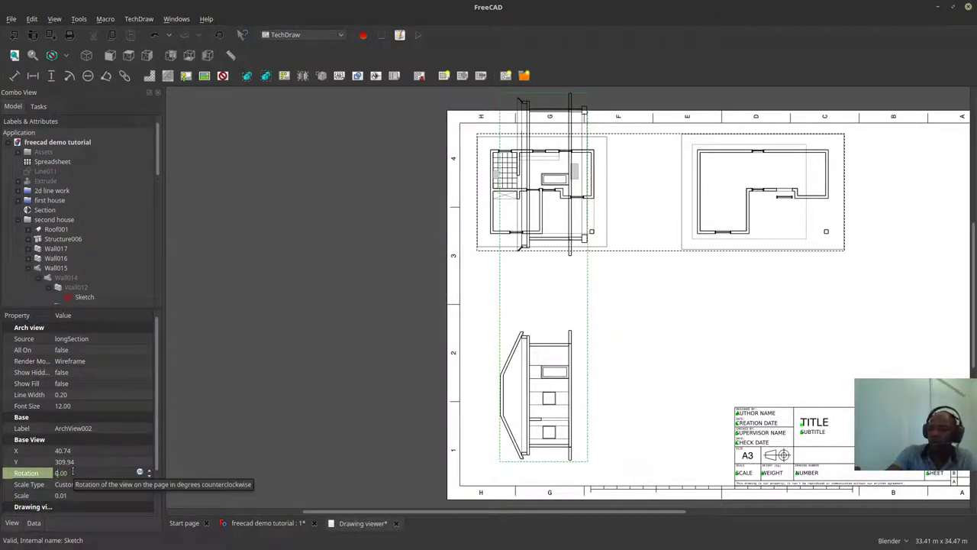
pyautogui.write('-90')
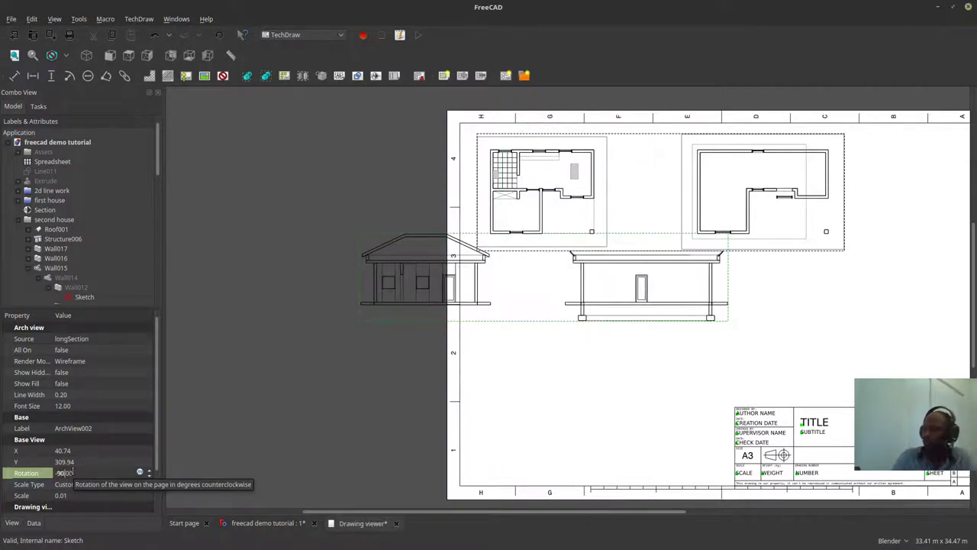
pyautogui.moveTo(469, 314); pyautogui.dragTo(604, 332)
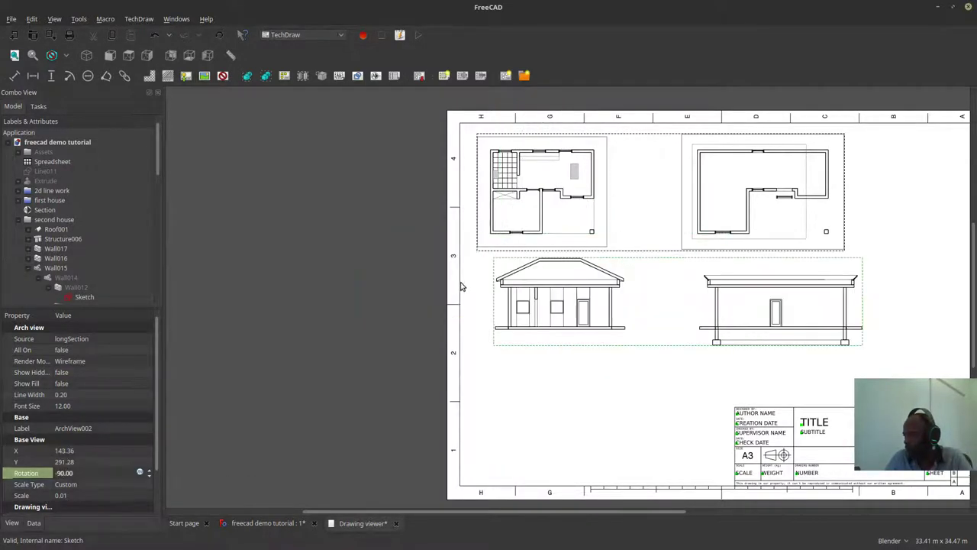
pyautogui.moveTo(549, 308); pyautogui.dragTo(539, 313)
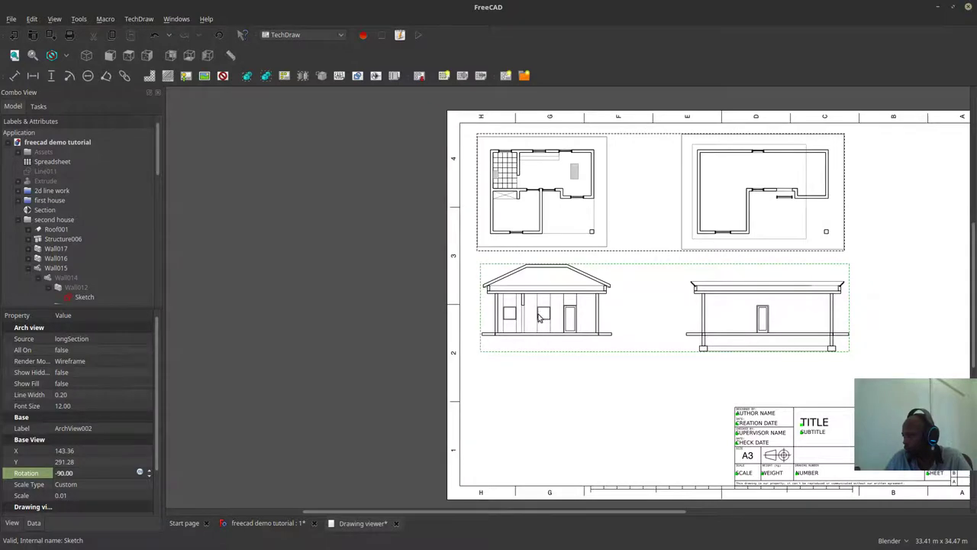
# Step: Examine the section linework of the hip-roofed house up close, including its walls, openings and floor slab
pyautogui.scroll(5, 595, 384)
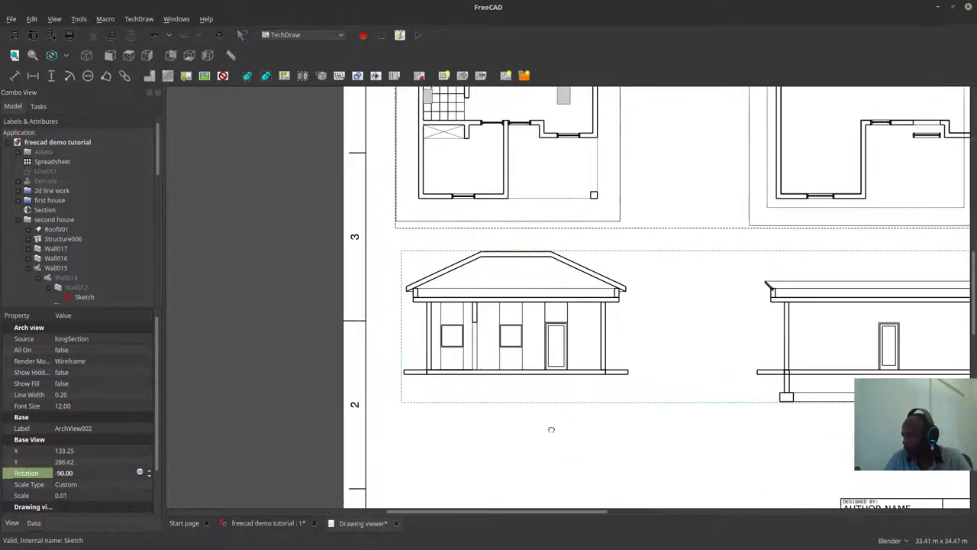
pyautogui.moveTo(552, 429); pyautogui.dragTo(547, 434)
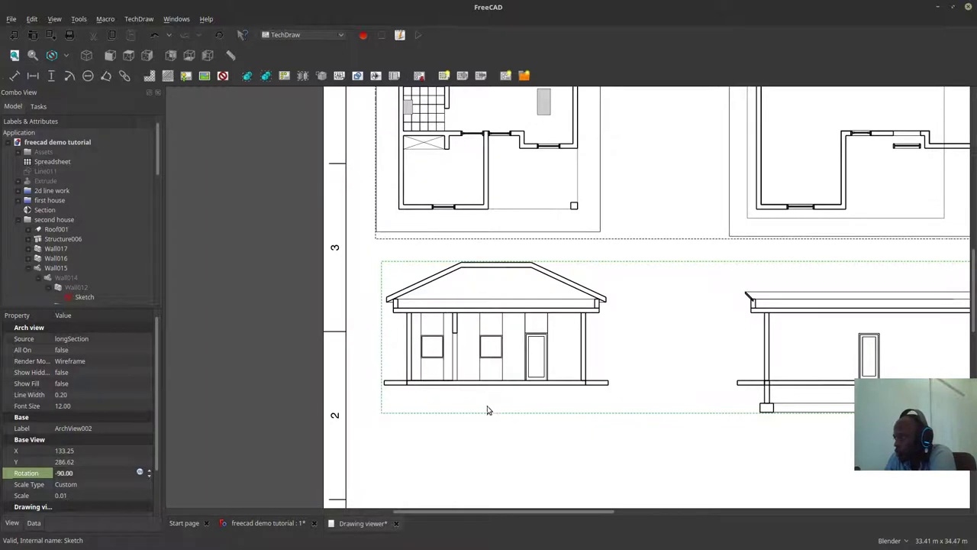
pyautogui.scroll(-1, 484, 386)
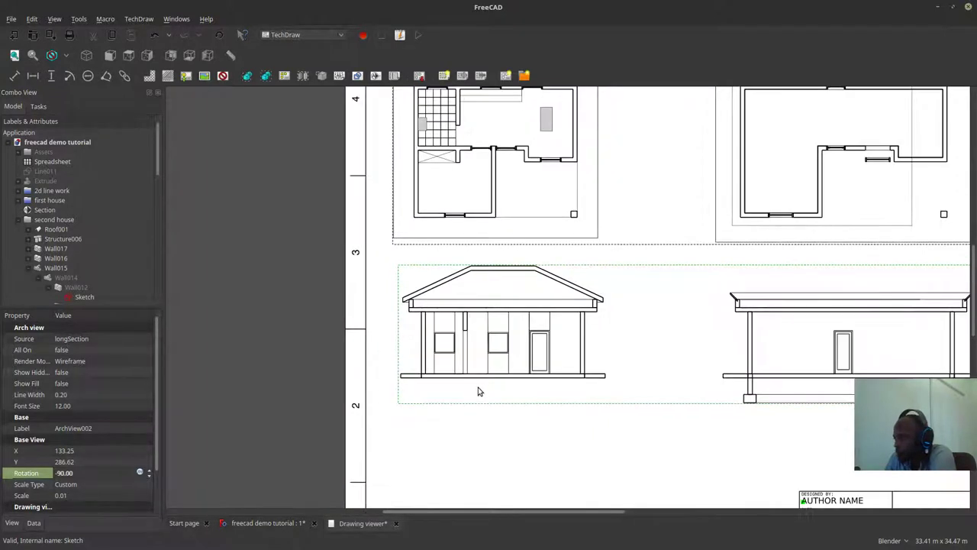
pyautogui.scroll(4, 467, 361)
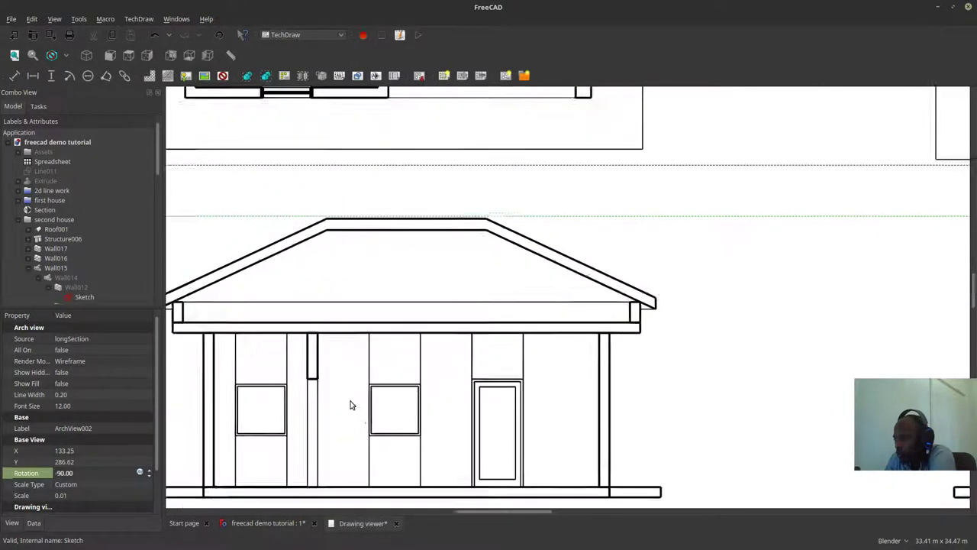
pyautogui.scroll(-1, 622, 362)
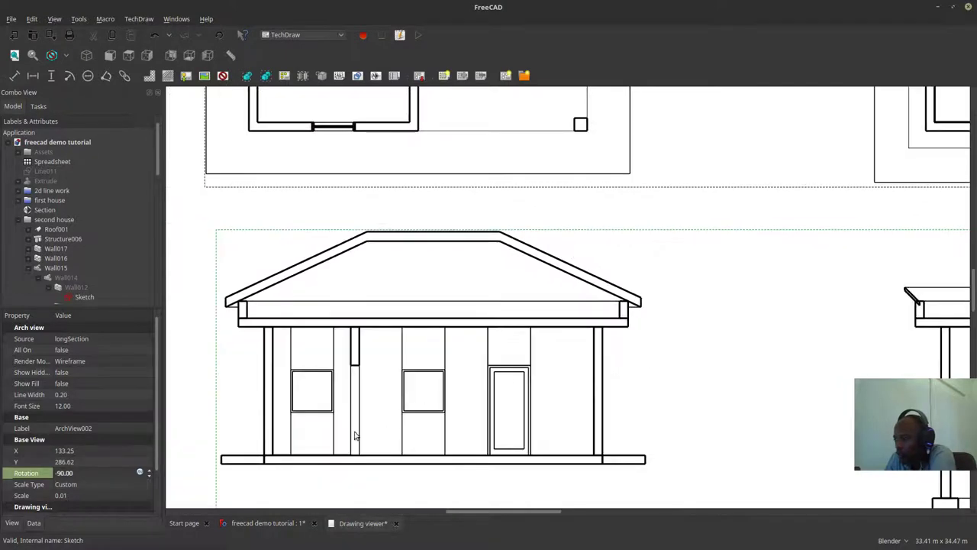
pyautogui.scroll(-3, 355, 432)
pyautogui.moveTo(282, 461); pyautogui.dragTo(295, 366)
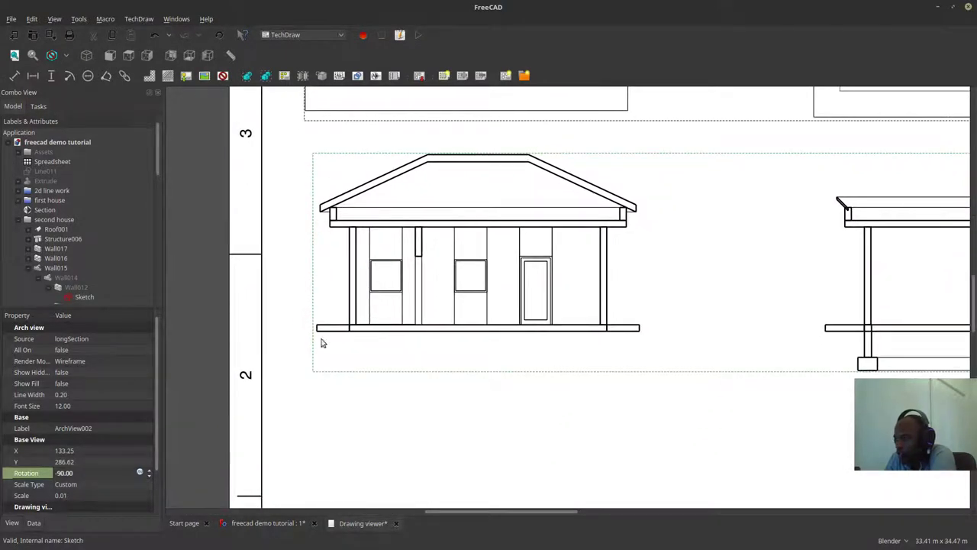
# Step: Switch the longSection view's render mode to Solid
pyautogui.click(106, 358)
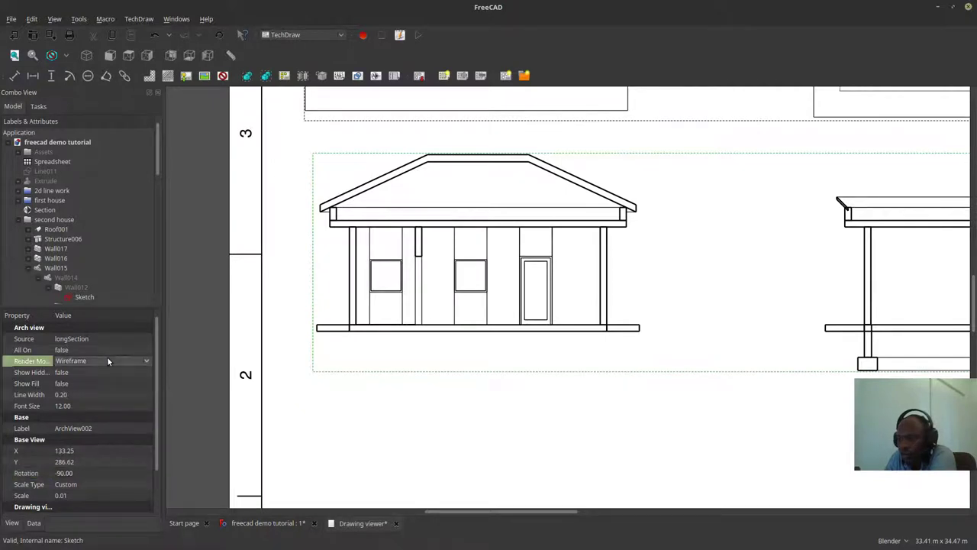
pyautogui.click(107, 359)
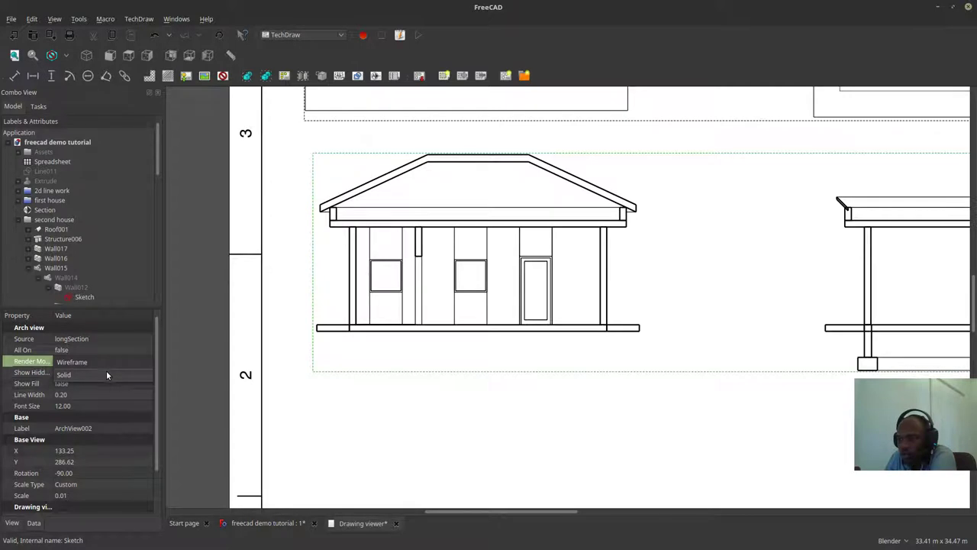
pyautogui.click(106, 371)
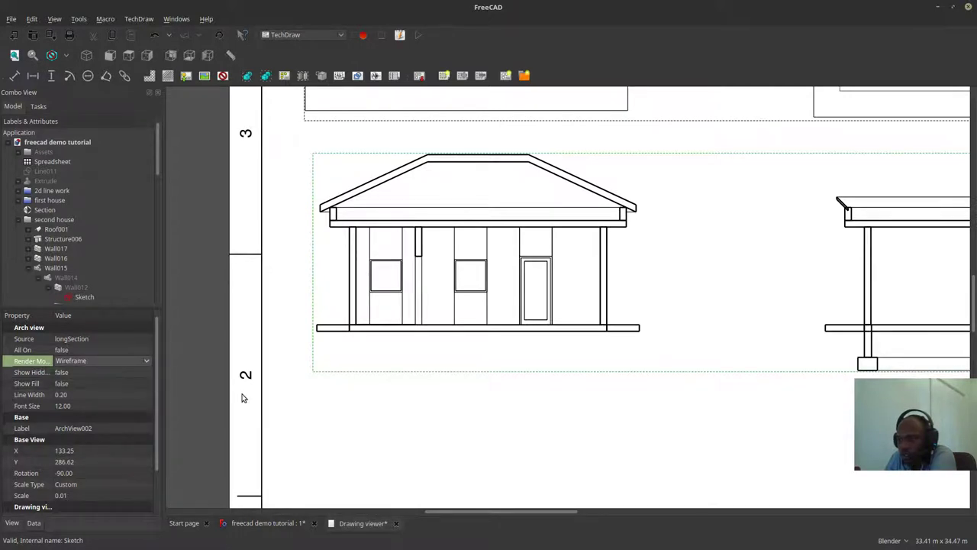
pyautogui.press('Down')
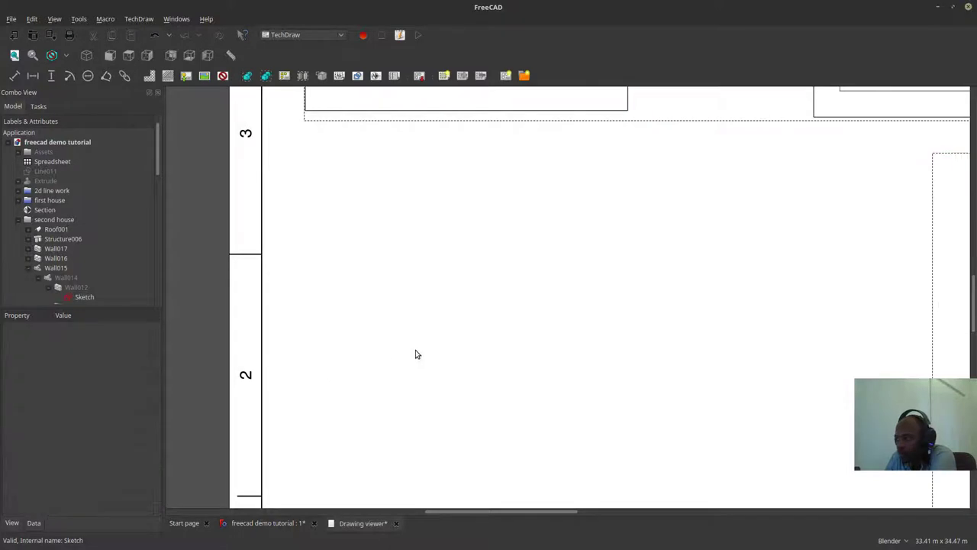
# Step: Move the solid-rendered longSection view toward the sheet's upper-left corner, to about X -84, Y 391
pyautogui.scroll(-5, 416, 351)
pyautogui.click(763, 313)
pyautogui.moveTo(763, 313); pyautogui.dragTo(578, 288)
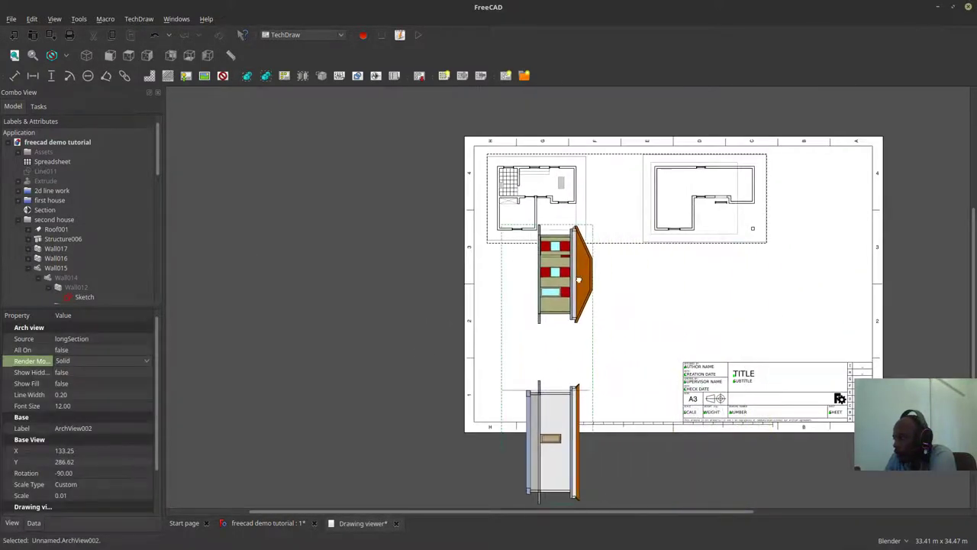
pyautogui.scroll(2, 565, 271)
pyautogui.scroll(3, 563, 267)
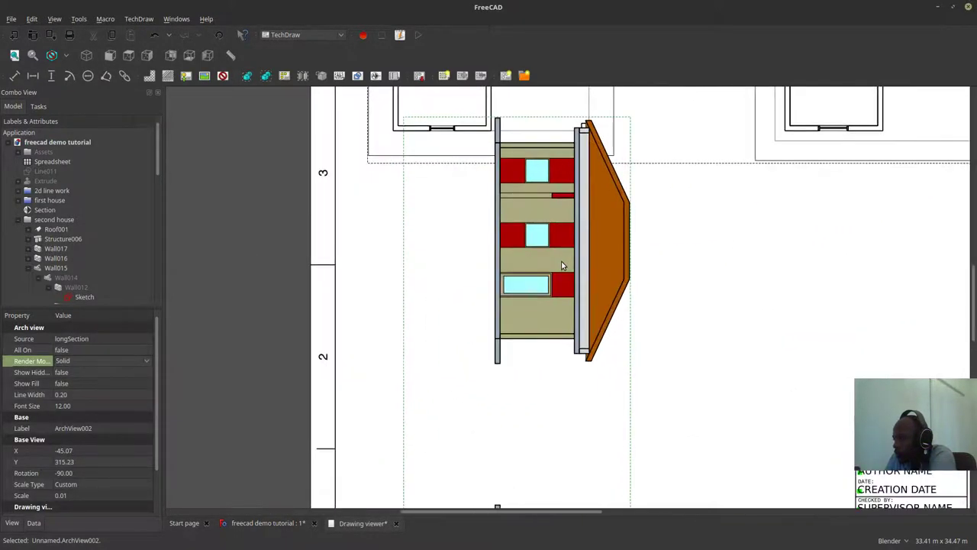
pyautogui.moveTo(522, 302); pyautogui.dragTo(508, 316)
pyautogui.scroll(-5, 512, 313)
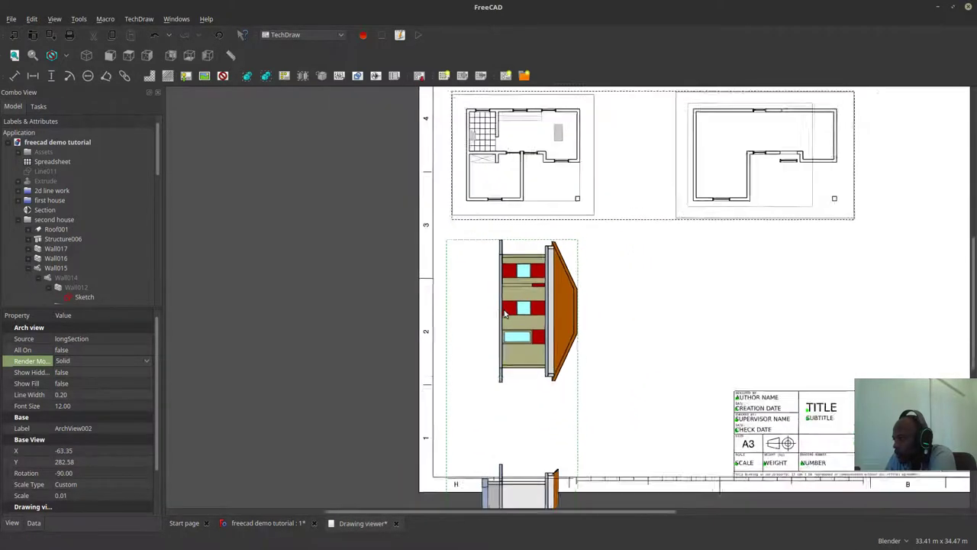
pyautogui.moveTo(518, 261); pyautogui.dragTo(513, 238)
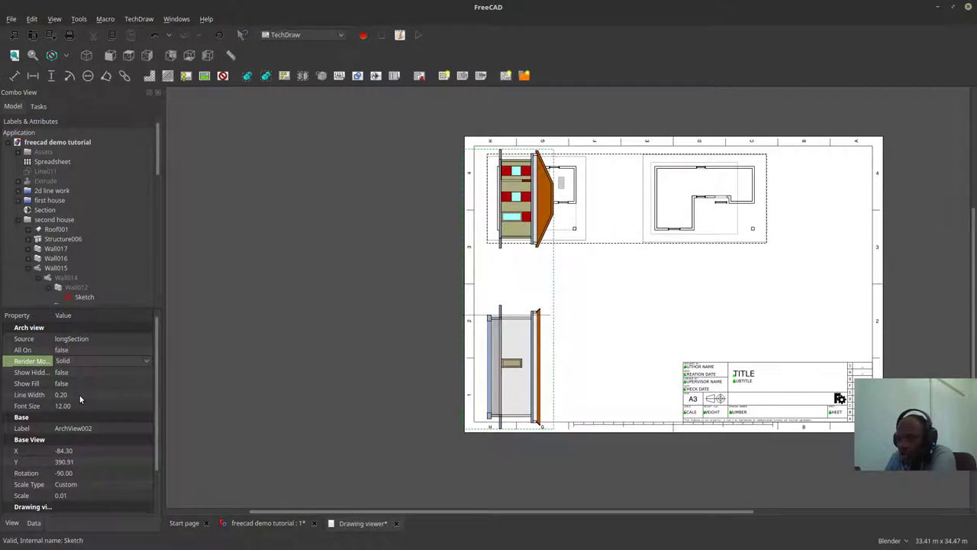
# Step: Set the solid longSection view's rotation to 0 and move it beneath the floor plans, at about X 24, Y 184
pyautogui.click(110, 472)
pyautogui.write('0')
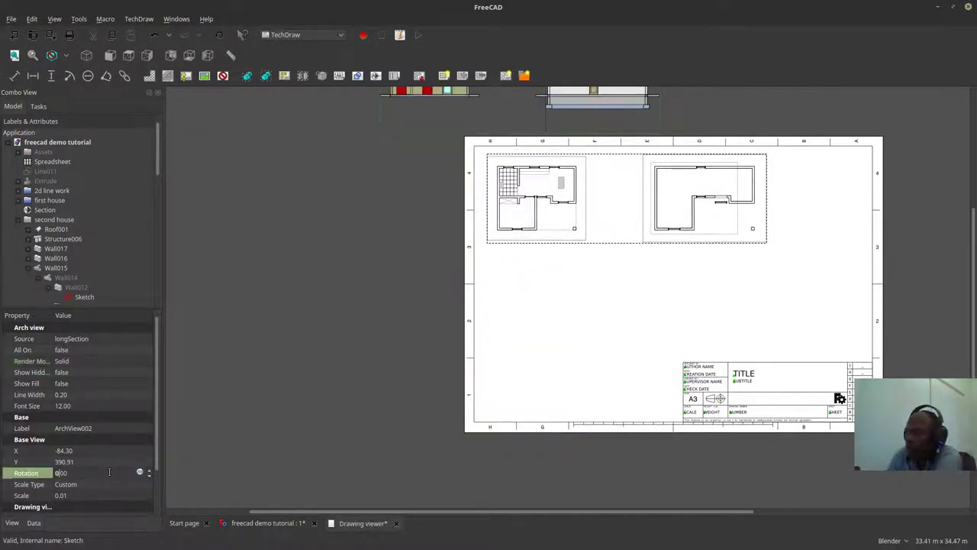
pyautogui.moveTo(588, 207); pyautogui.dragTo(655, 281)
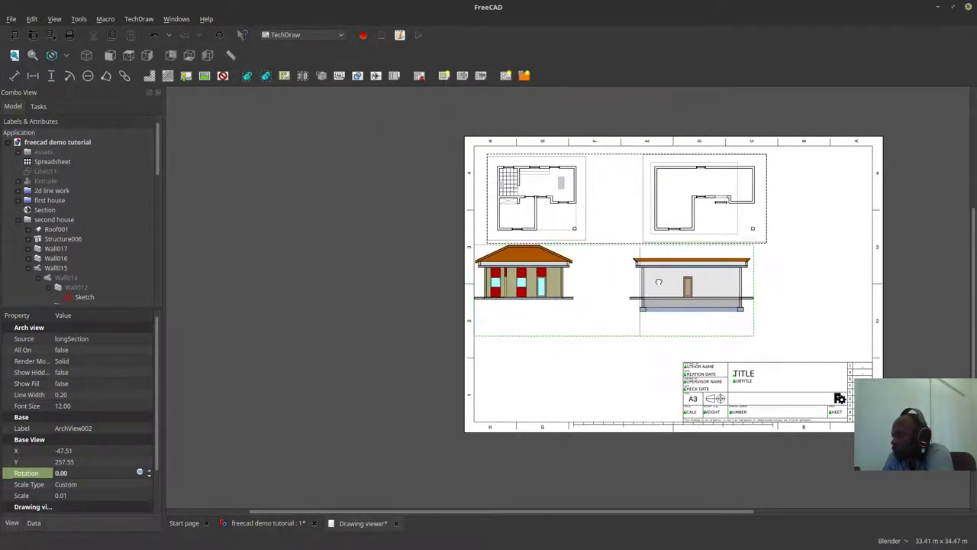
pyautogui.scroll(3, 649, 287)
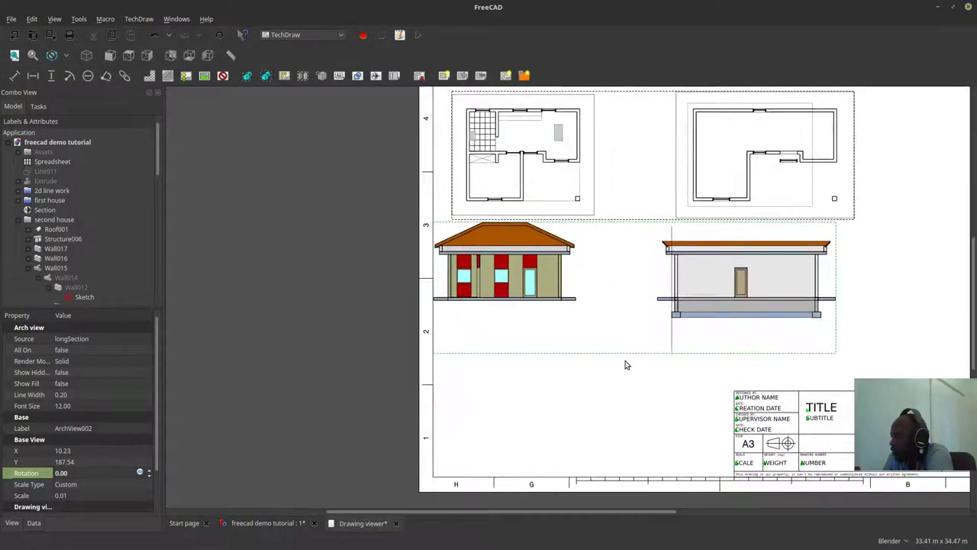
pyautogui.scroll(1, 563, 307)
pyautogui.scroll(1, 561, 307)
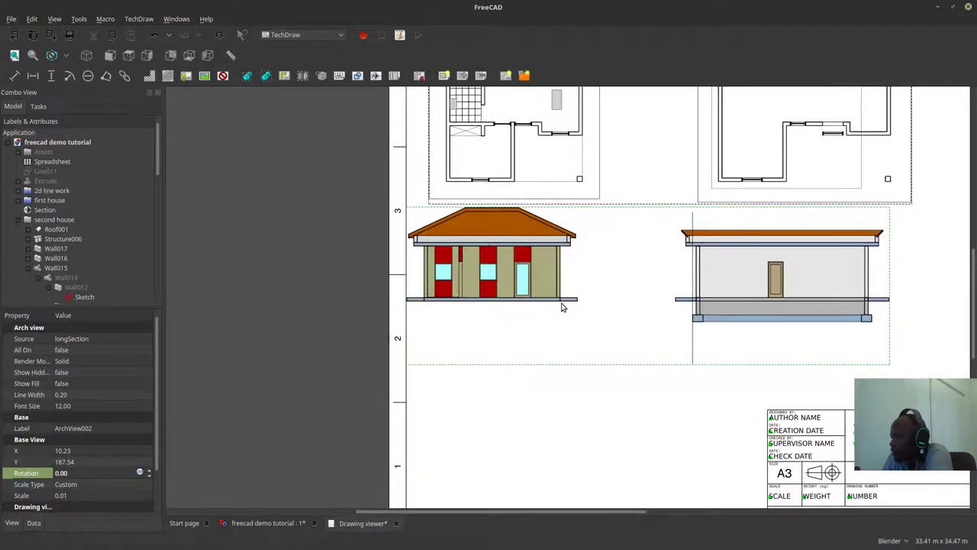
pyautogui.moveTo(487, 247); pyautogui.dragTo(516, 256)
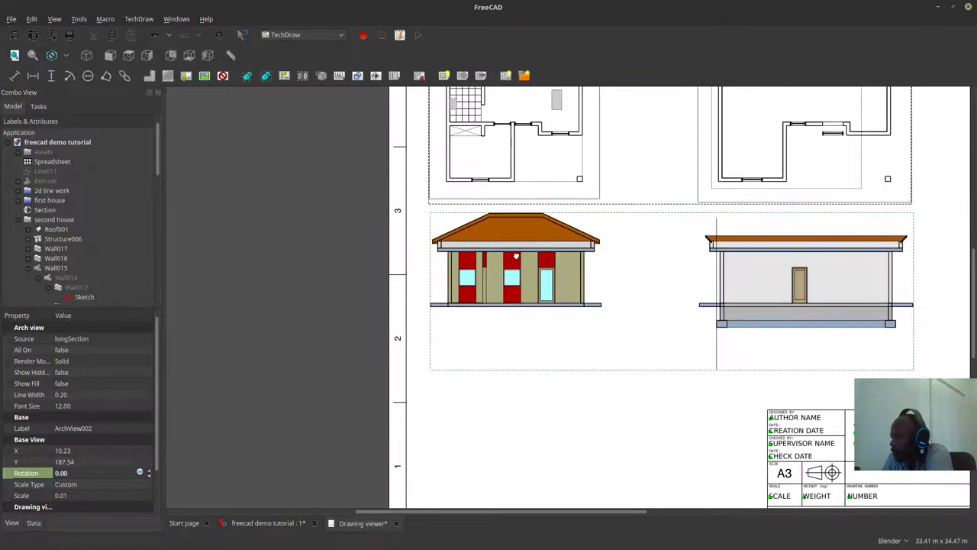
# Step: Inspect the coloured section and shift the view slightly further down the sheet, to about X 29, Y 169
pyautogui.scroll(3, 756, 370)
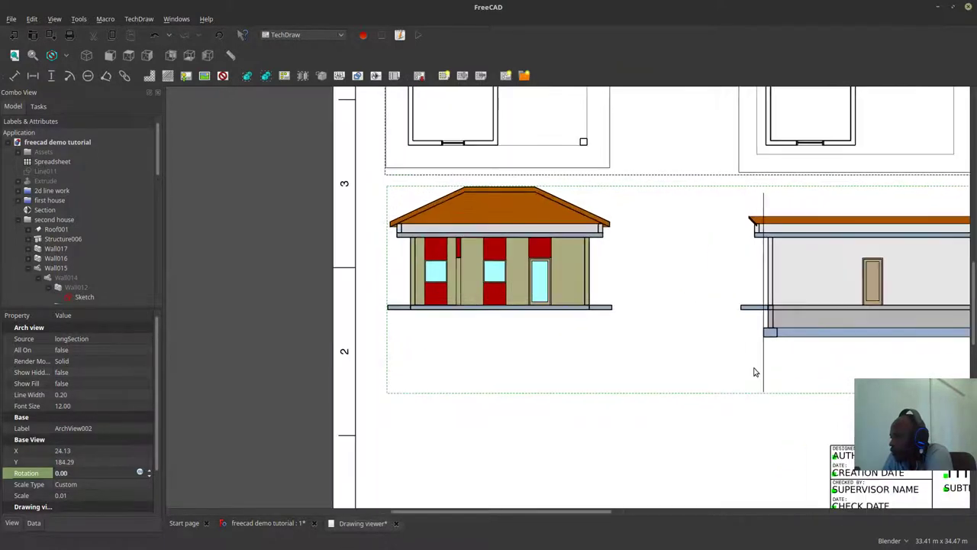
pyautogui.scroll(-3, 751, 371)
pyautogui.moveTo(699, 400); pyautogui.dragTo(681, 410)
pyautogui.keyDown('shift'); pyautogui.moveTo(681, 410); pyautogui.dragTo(578, 429, button='middle'); pyautogui.keyUp('shift')
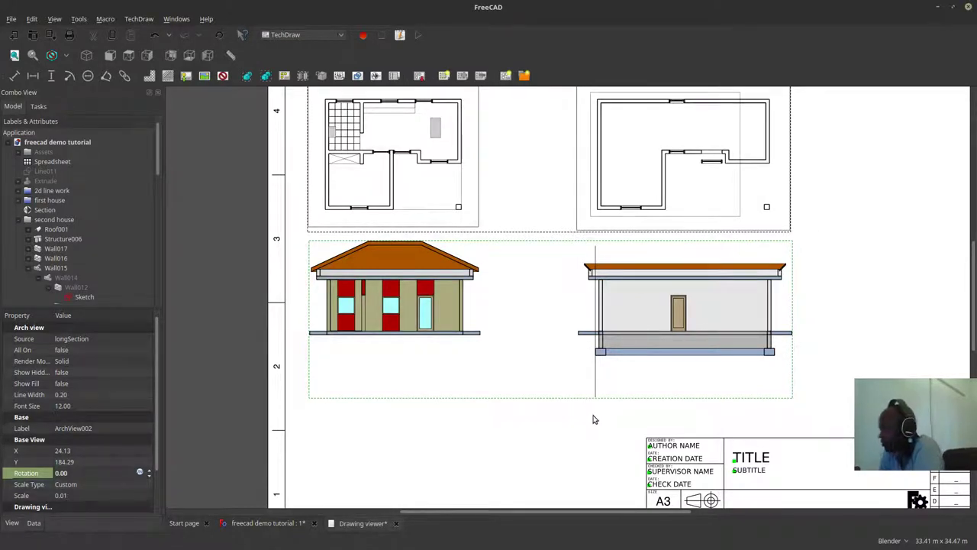
pyautogui.moveTo(597, 385)
pyautogui.mouseDown()
pyautogui.moveTo(597, 372)
pyautogui.moveTo(597, 382)
pyautogui.mouseUp()
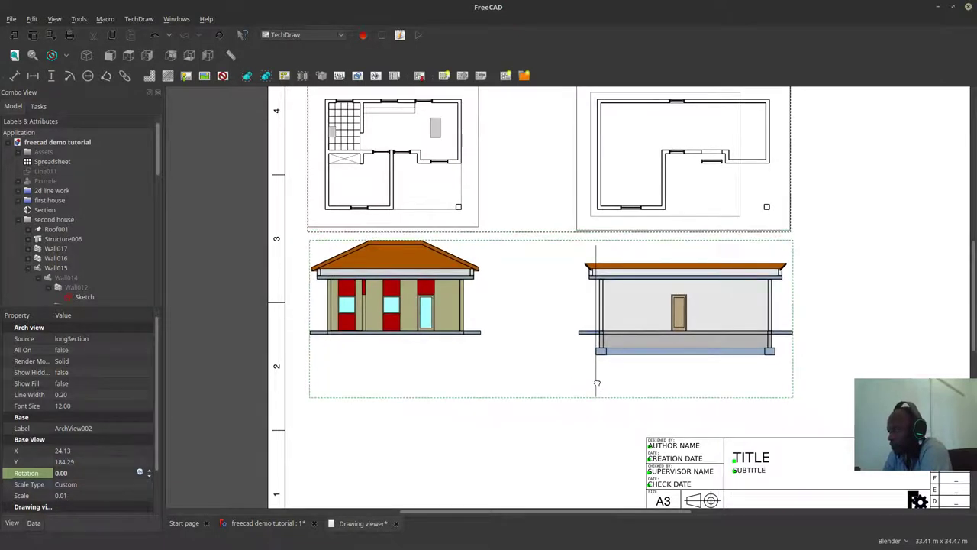
# Step: Switch the longSection view's render mode back to Wireframe
pyautogui.click(76, 363)
pyautogui.click(77, 362)
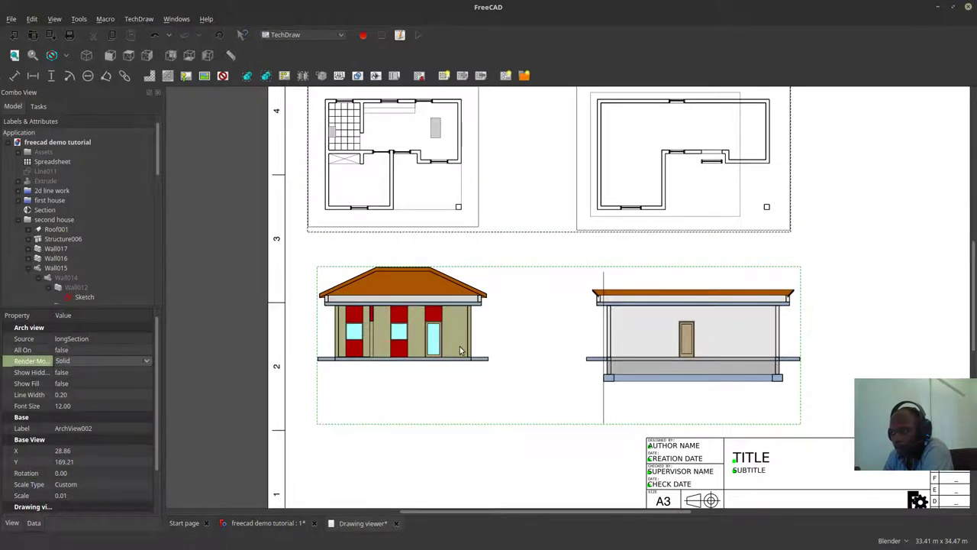
pyautogui.press('Up')
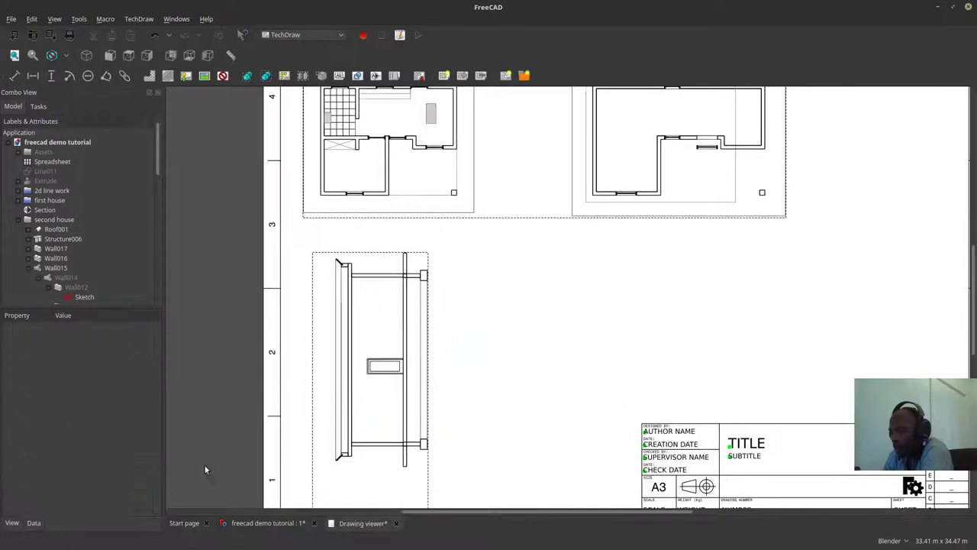
# Step: Rotate the wireframe longSection view to -90 and align it beneath the floor plans, at about X 130, Y 282
pyautogui.moveTo(350, 324); pyautogui.dragTo(478, 294)
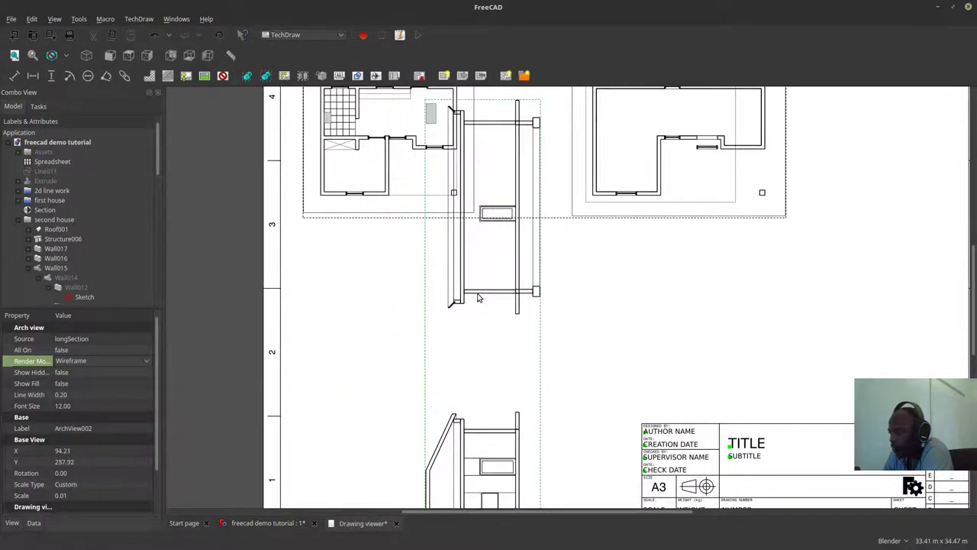
pyautogui.click(76, 473)
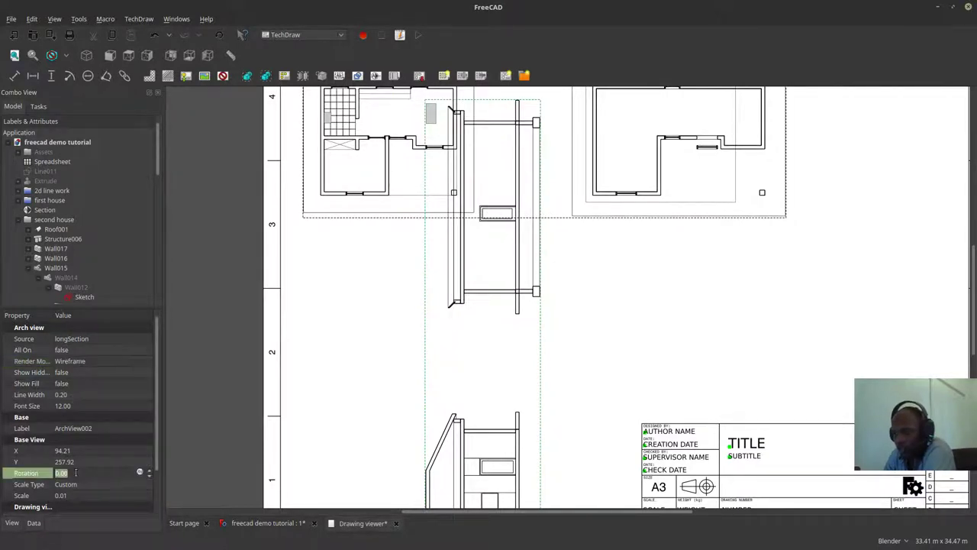
pyautogui.write('-90')
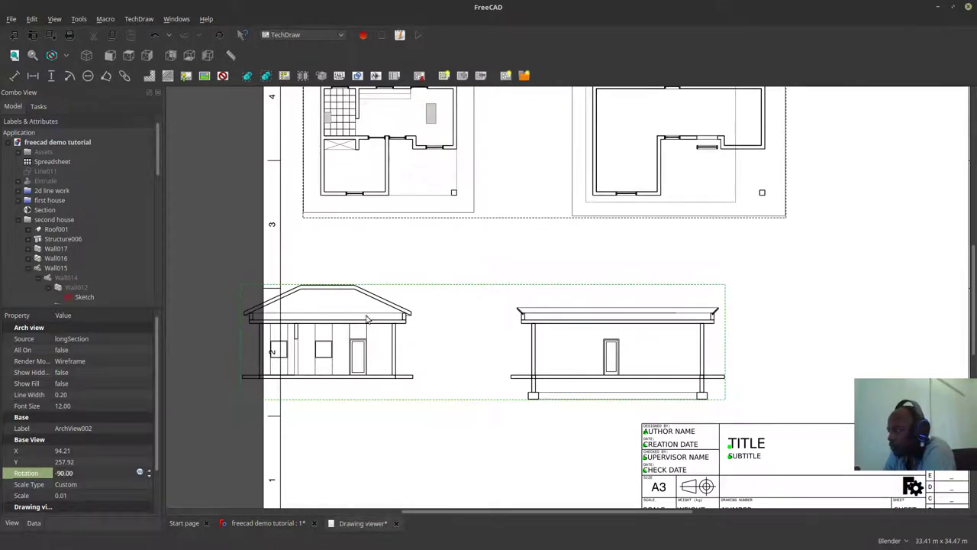
pyautogui.moveTo(382, 304); pyautogui.dragTo(405, 285)
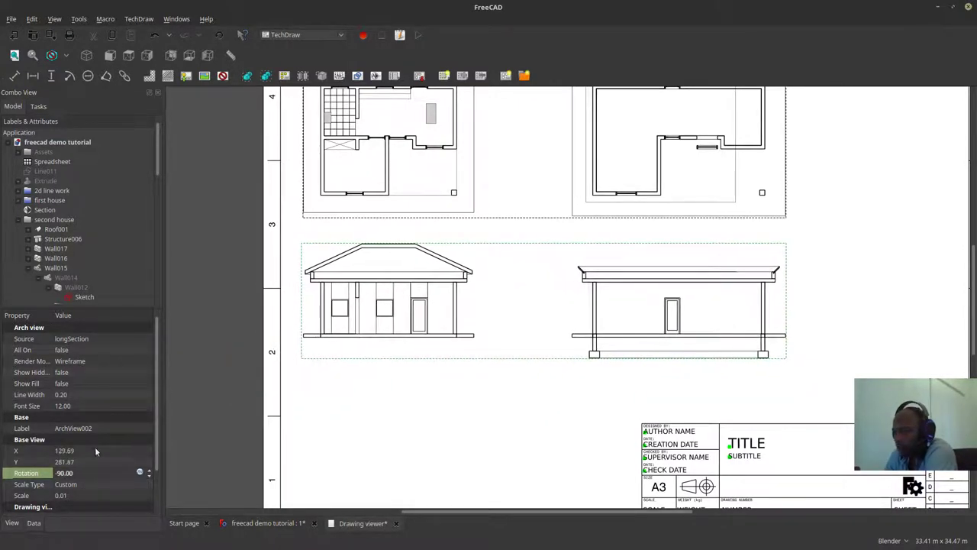
# Step: Set the longSection view's Show Hidden property to true
pyautogui.click(100, 373)
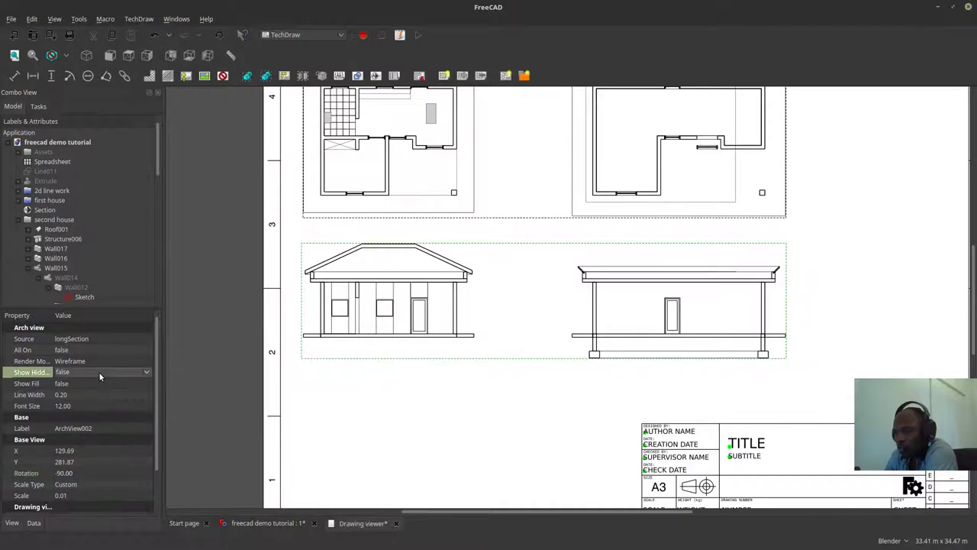
pyautogui.click(99, 372)
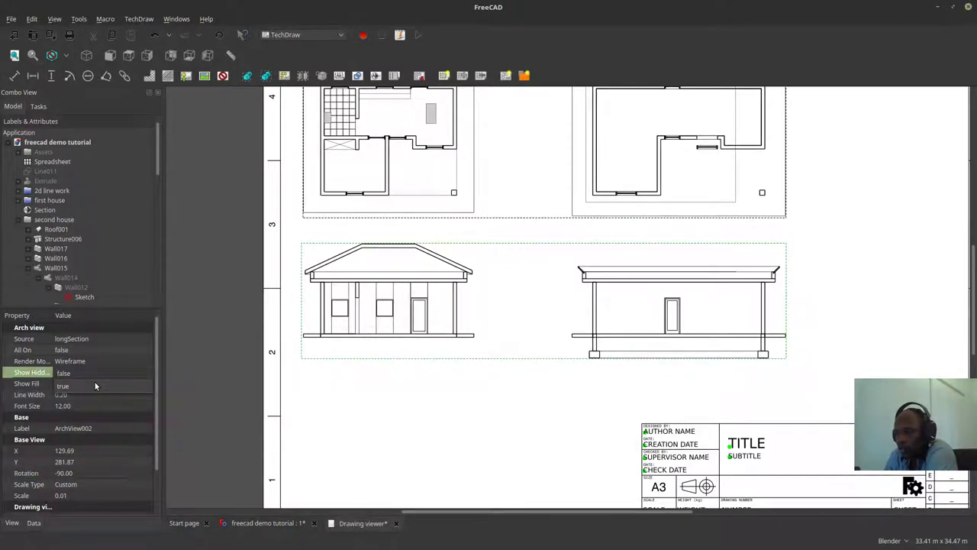
pyautogui.click(95, 384)
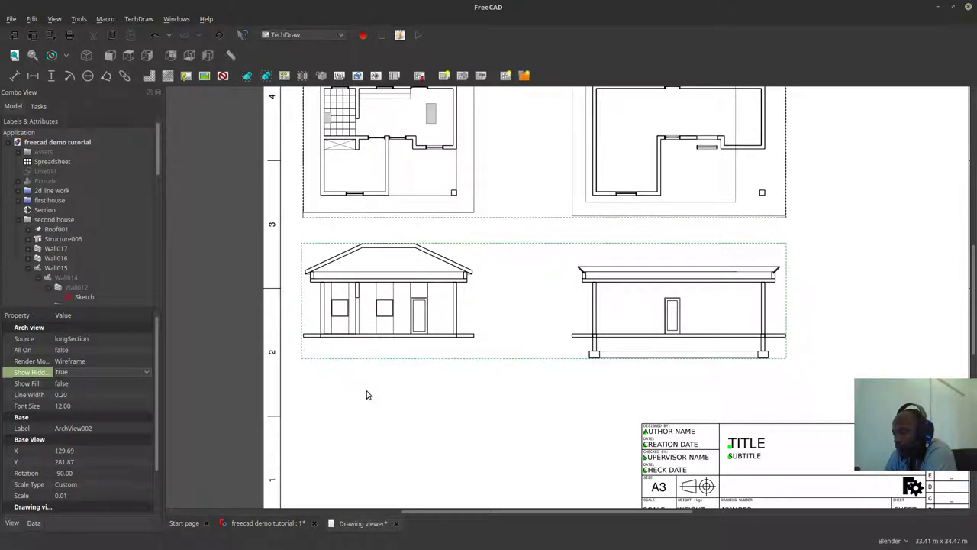
# Step: Apply the hidden-line setting and examine the dashed hidden edges of windows, doors and walls in both houses' longSection view
pyautogui.click(364, 386)
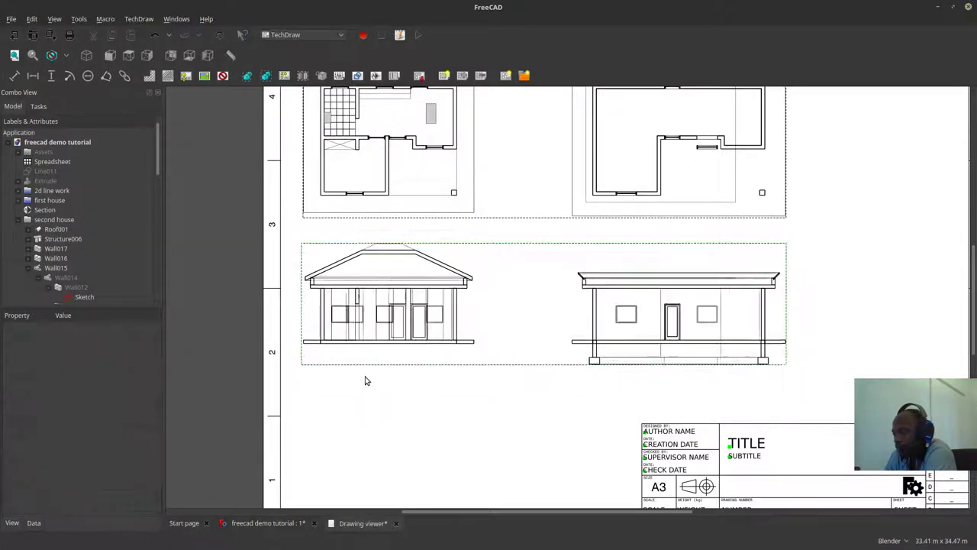
pyautogui.scroll(3, 329, 286)
pyautogui.moveTo(310, 446); pyautogui.dragTo(543, 412)
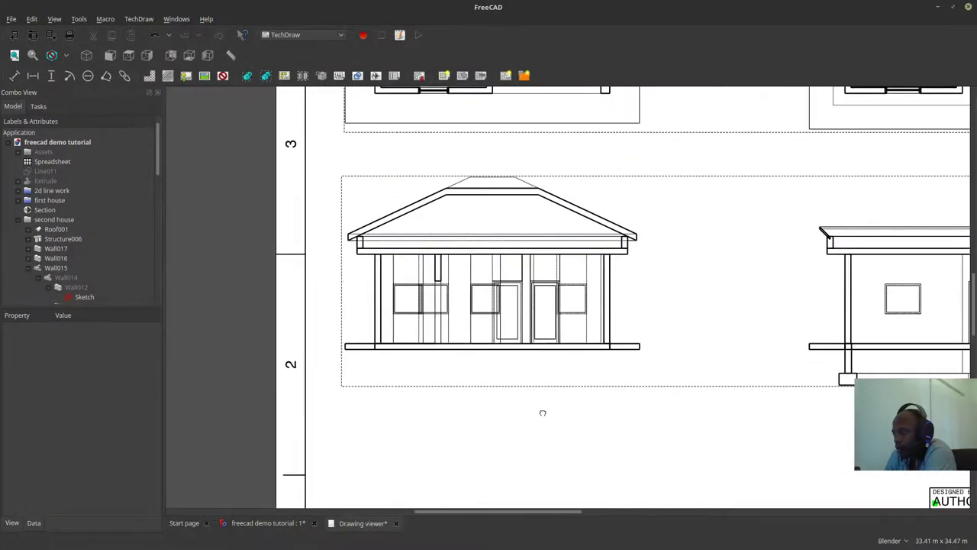
pyautogui.scroll(7, 422, 264)
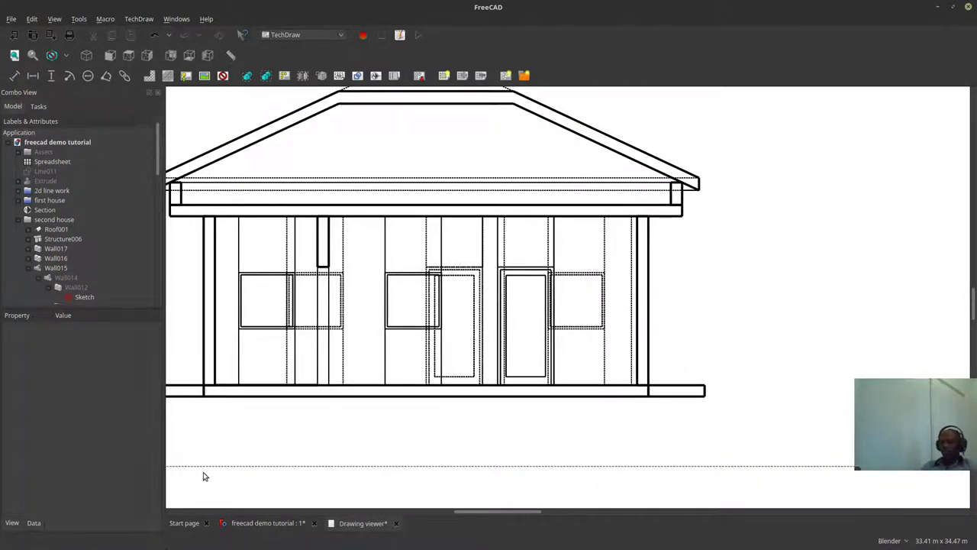
pyautogui.scroll(-2, 526, 293)
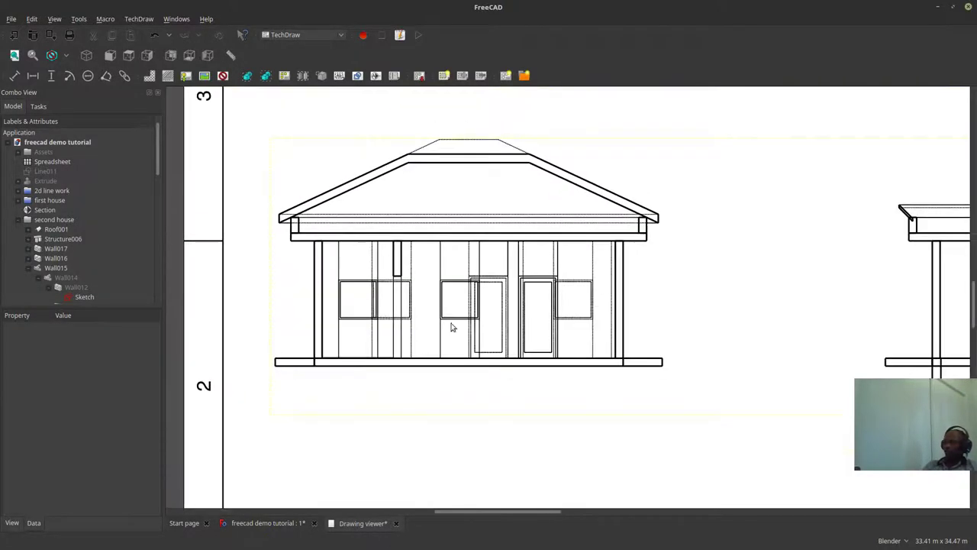
pyautogui.moveTo(447, 439)
pyautogui.mouseDown()
pyautogui.moveTo(445, 463)
pyautogui.moveTo(452, 446)
pyautogui.mouseUp()
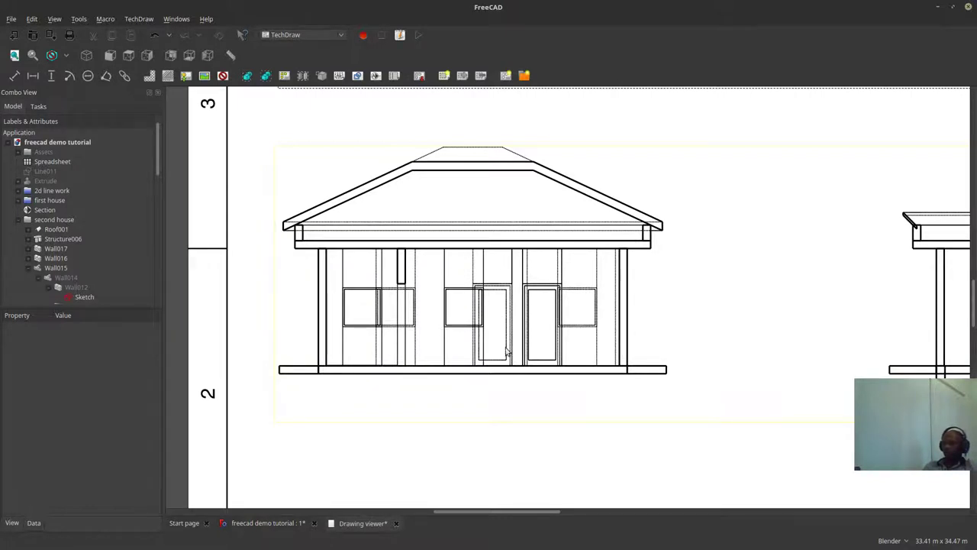
pyautogui.scroll(2, 506, 351)
pyautogui.scroll(-1, 502, 349)
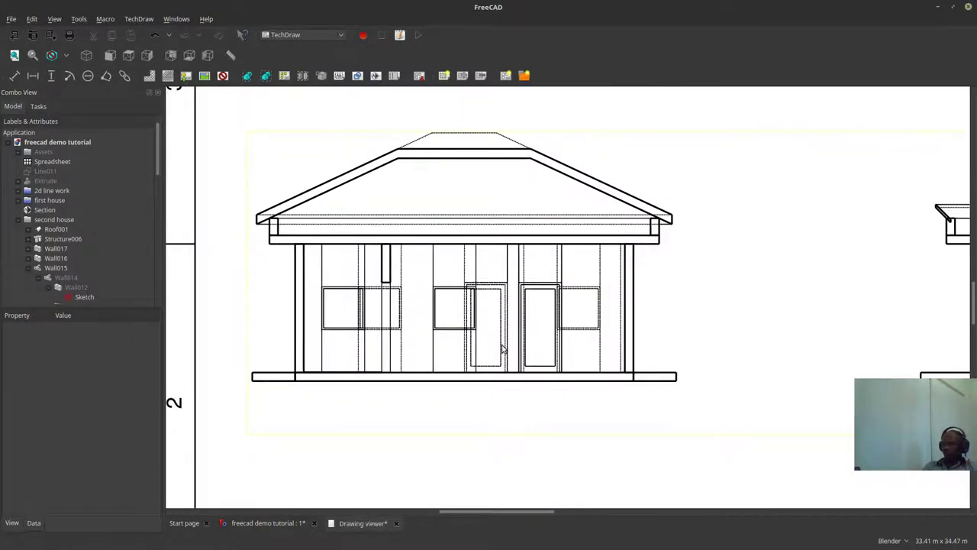
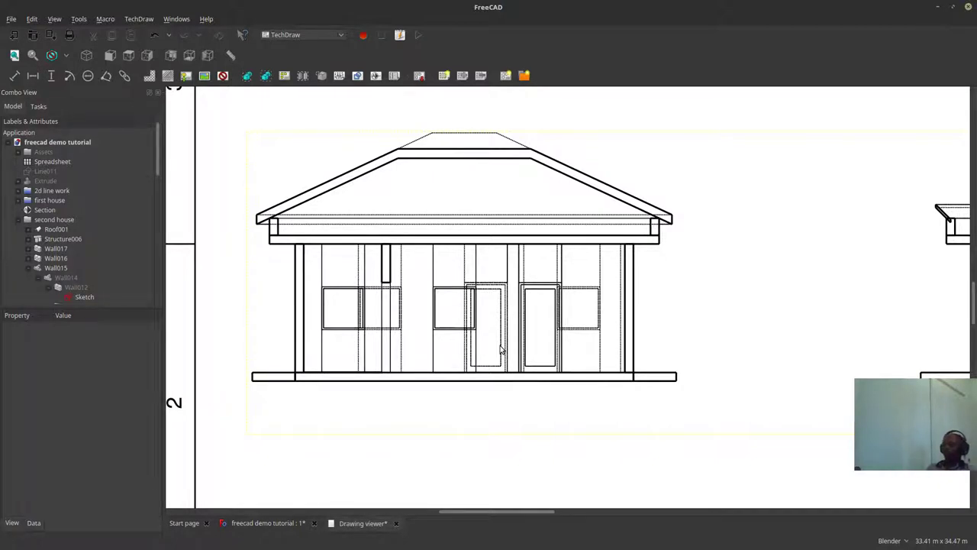
pyautogui.scroll(-4, 570, 298)
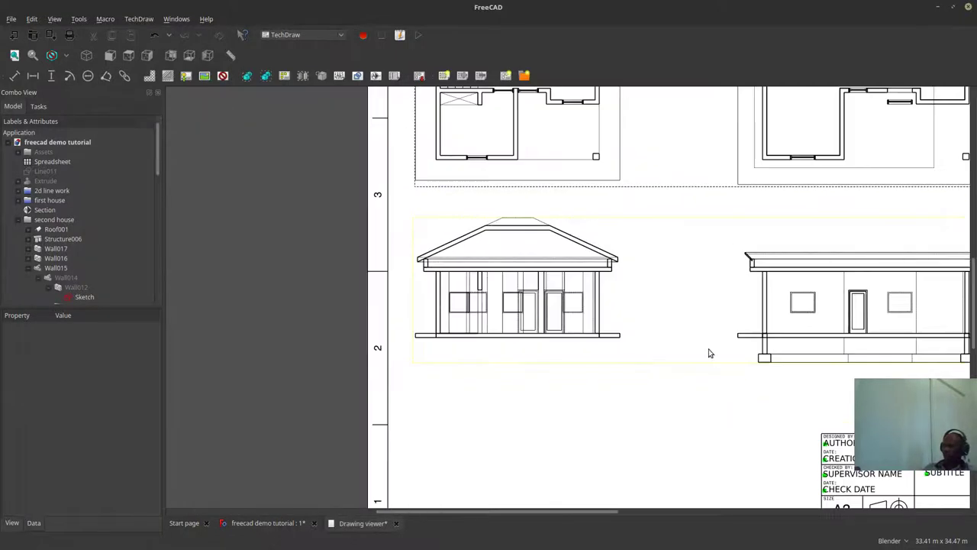
pyautogui.scroll(6, 670, 356)
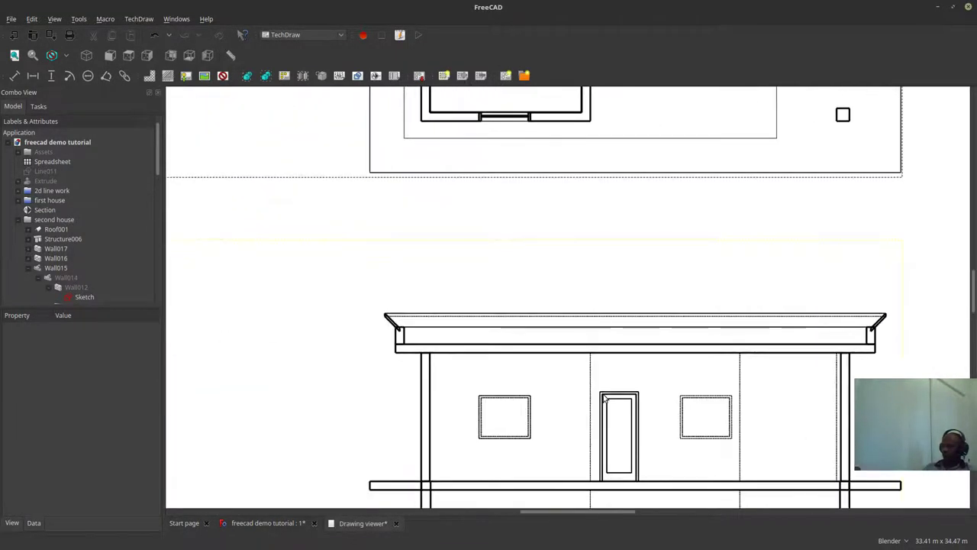
pyautogui.scroll(-3, 605, 398)
pyautogui.scroll(2, 596, 413)
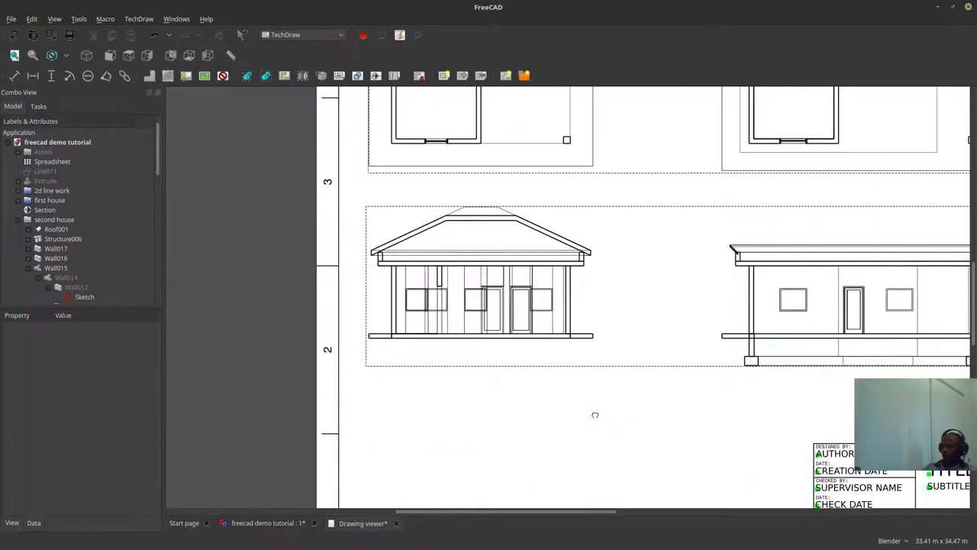
pyautogui.scroll(-1, 504, 416)
pyautogui.scroll(1, 493, 397)
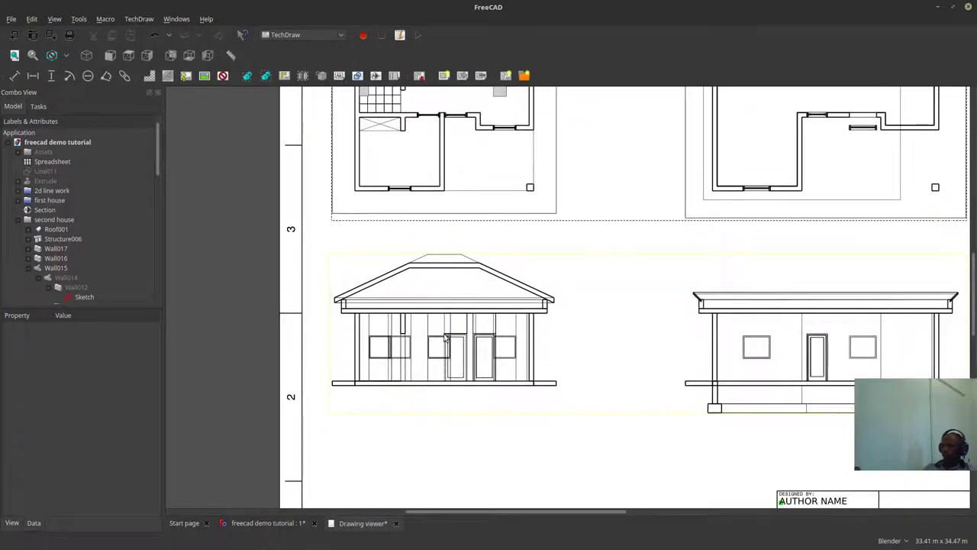
# Step: Set the longSection view's Show Hidden property to false and its Show Fill property to true
pyautogui.click(385, 319)
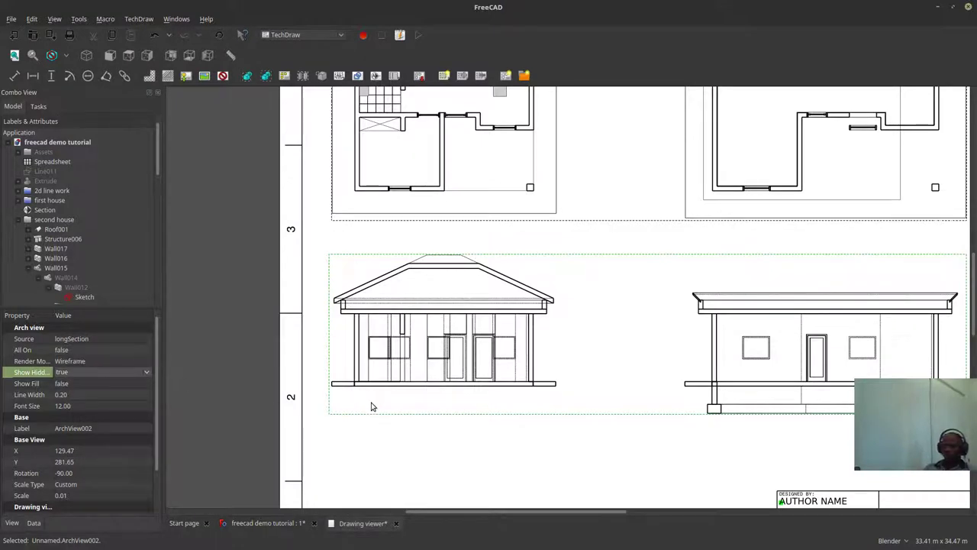
pyautogui.press('Up')
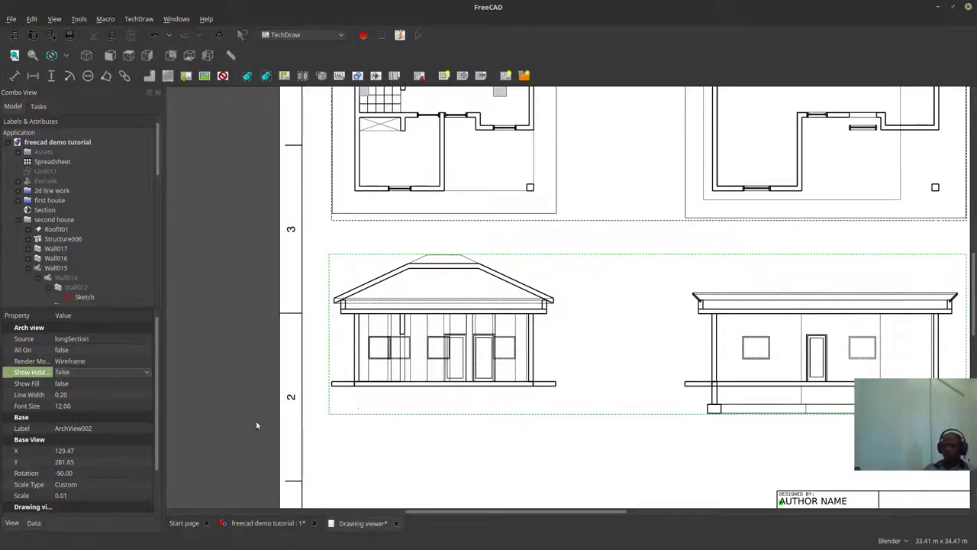
pyautogui.click(133, 383)
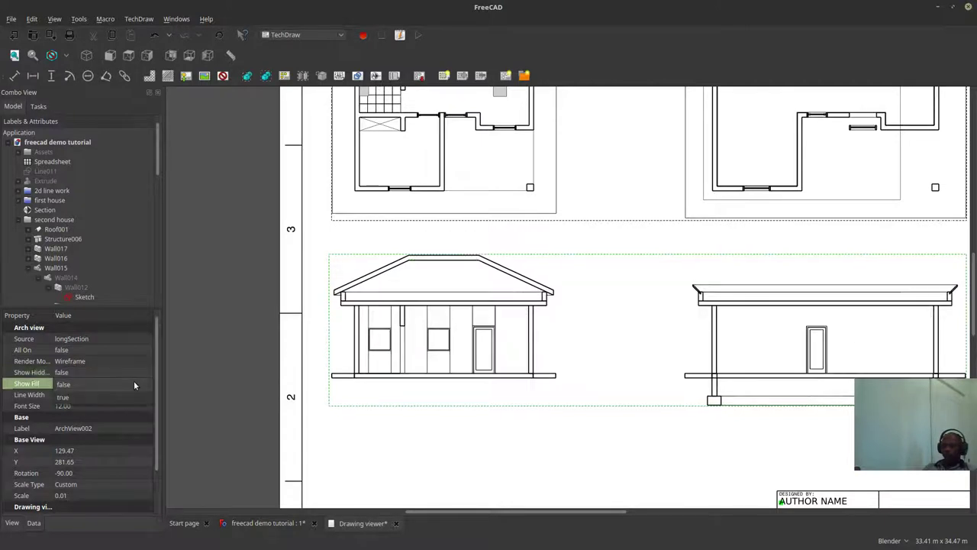
pyautogui.click(124, 390)
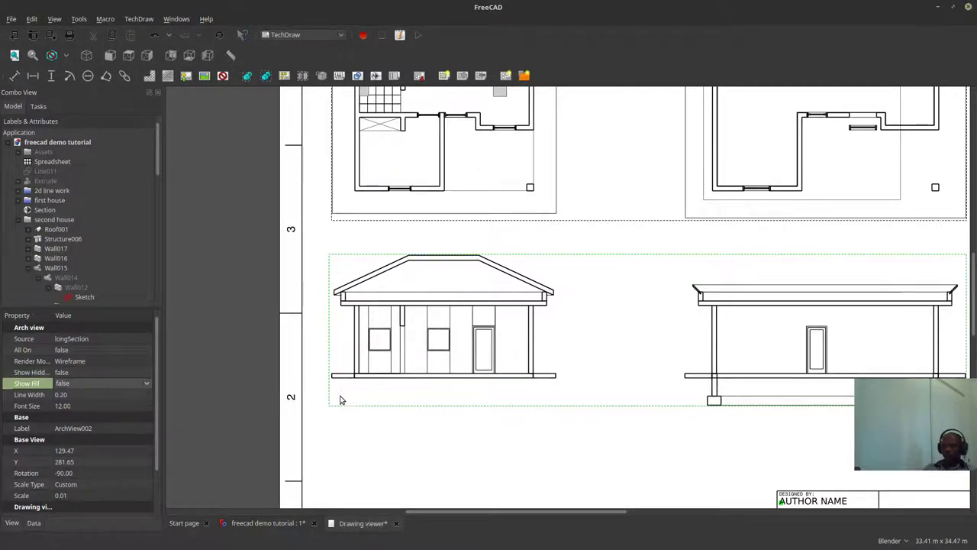
pyautogui.press('Down')
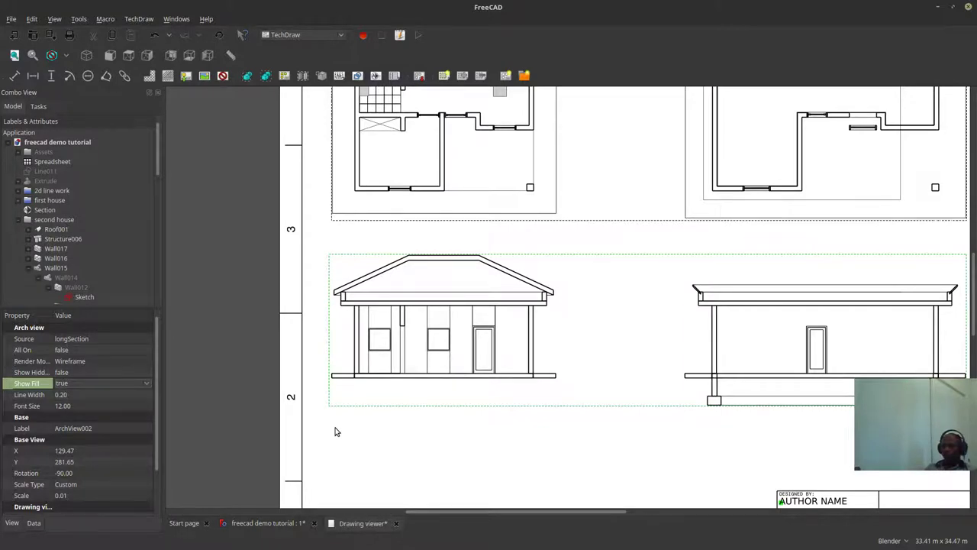
pyautogui.click(335, 431)
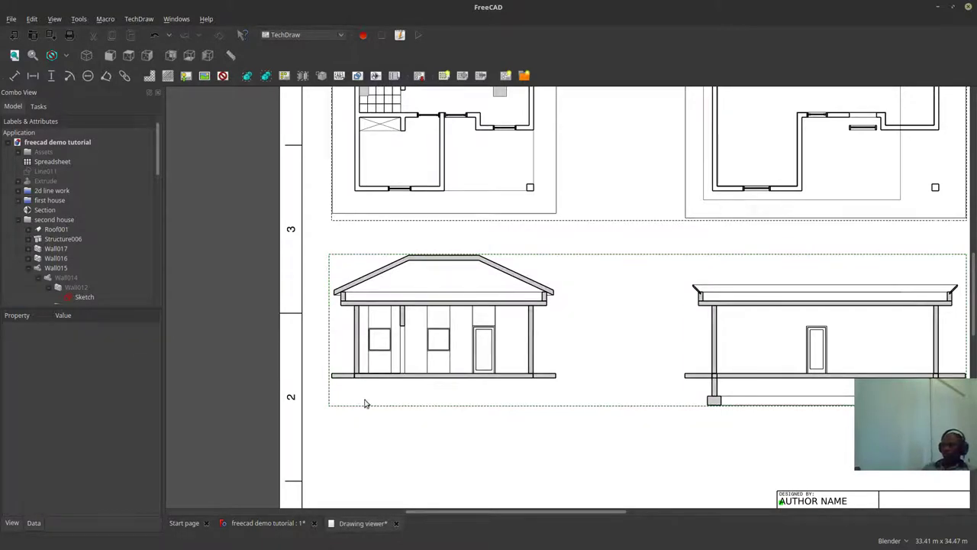
# Step: Examine the filled cut walls, slabs and roof in the first house's section on the drawing page
pyautogui.scroll(4, 421, 414)
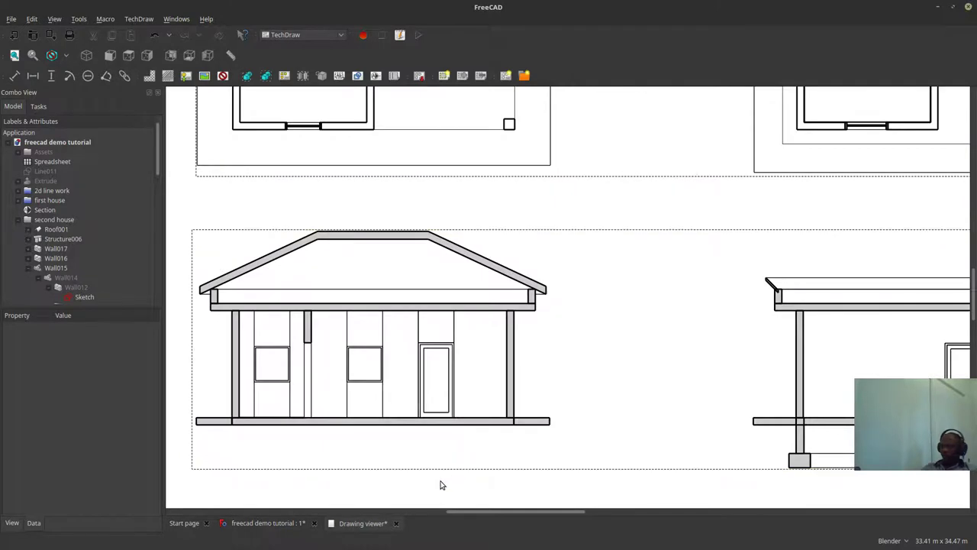
pyautogui.moveTo(442, 485); pyautogui.dragTo(611, 427)
pyautogui.scroll(7, 356, 388)
pyautogui.scroll(-4, 329, 353)
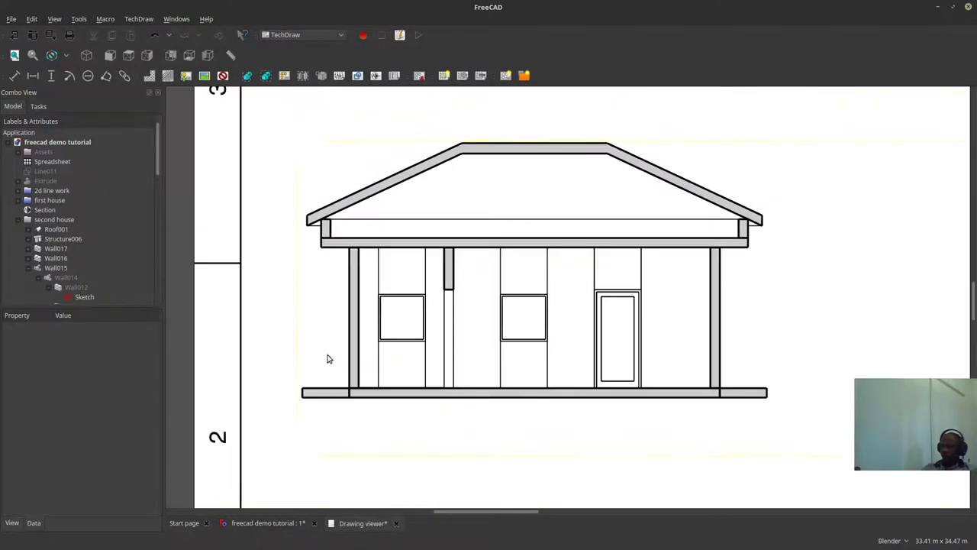
pyautogui.keyDown('shift'); pyautogui.moveTo(319, 484); pyautogui.dragTo(421, 469, button='middle'); pyautogui.keyUp('shift')
pyautogui.scroll(3, 469, 268)
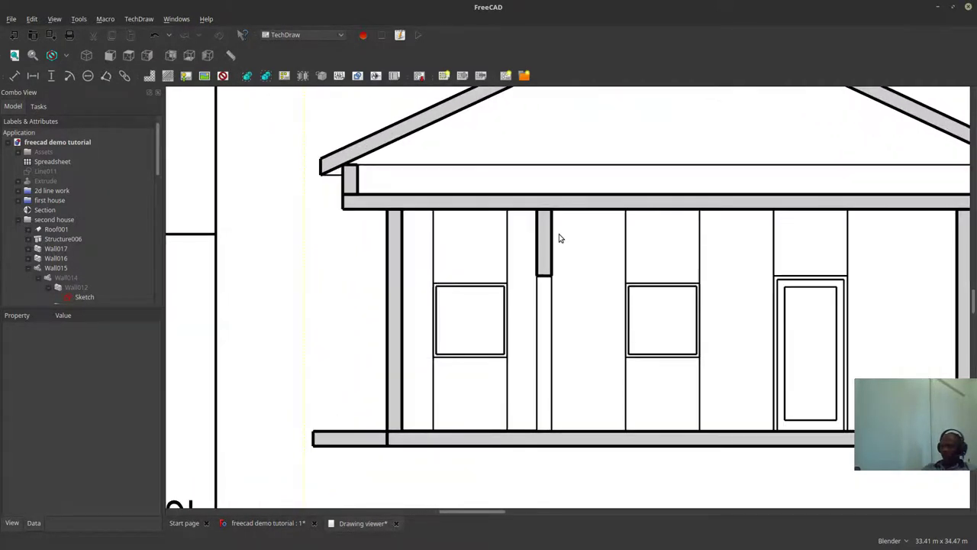
pyautogui.scroll(1, 551, 271)
# Step: Switch to the 3D model and examine the wall between bathroom and kitchen in the 2D plan, checking its cut-line and solid Shape2DViews
pyautogui.click(245, 523)
pyautogui.scroll(-2, 447, 347)
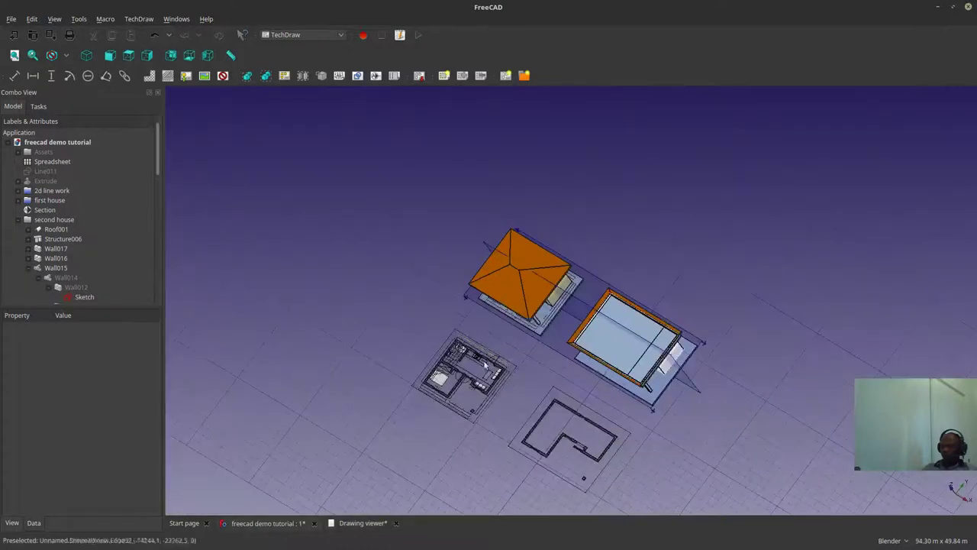
pyautogui.scroll(6, 485, 365)
pyautogui.scroll(-2, 360, 288)
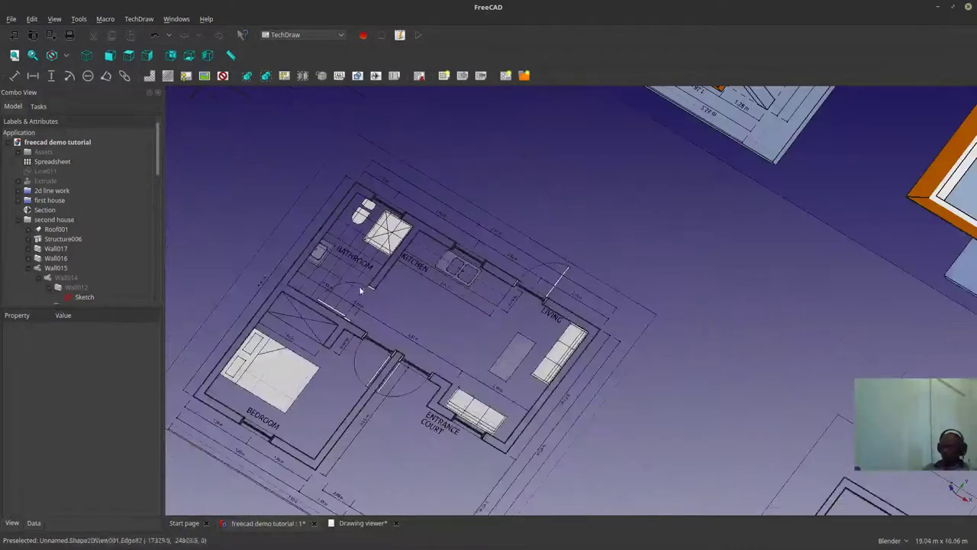
pyautogui.scroll(5, 360, 289)
pyautogui.click(428, 282)
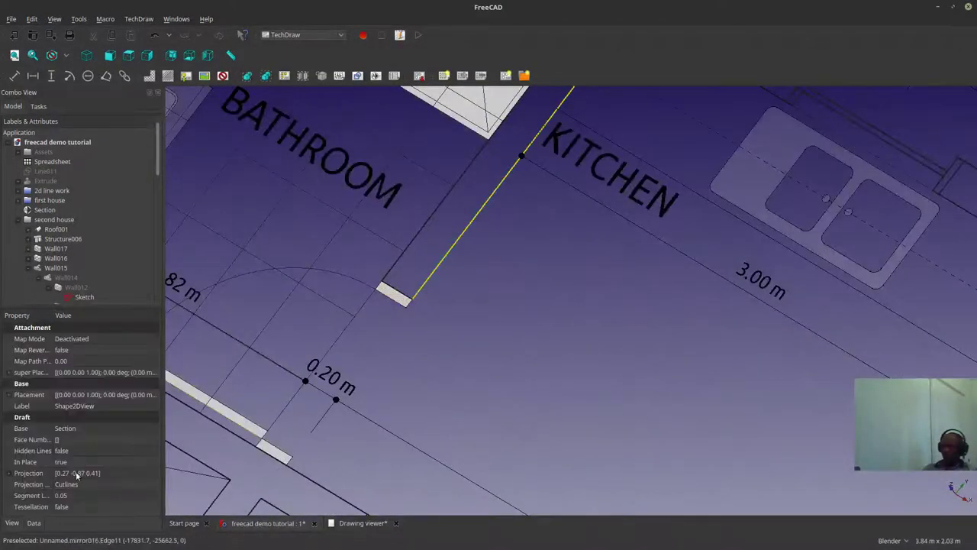
pyautogui.scroll(-4, 435, 294)
pyautogui.scroll(3, 432, 297)
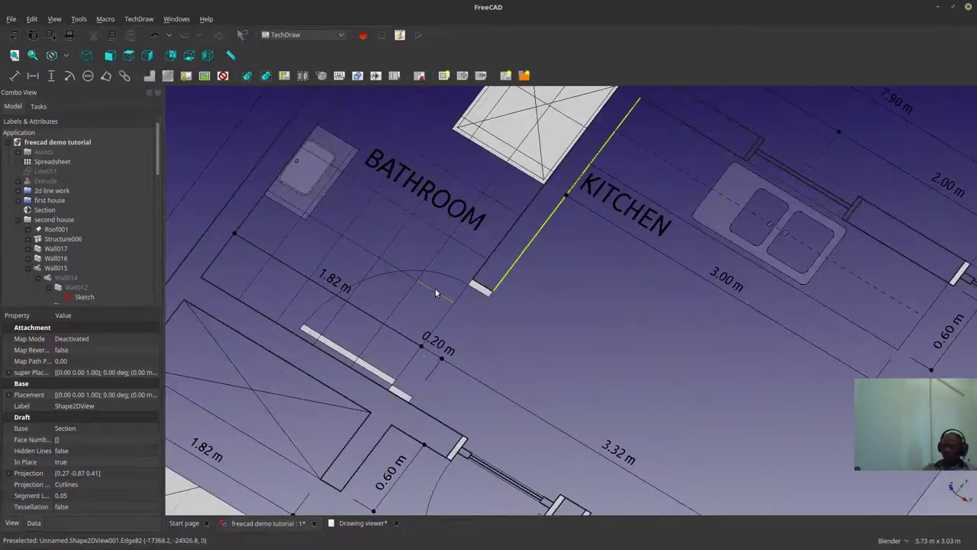
pyautogui.click(435, 289)
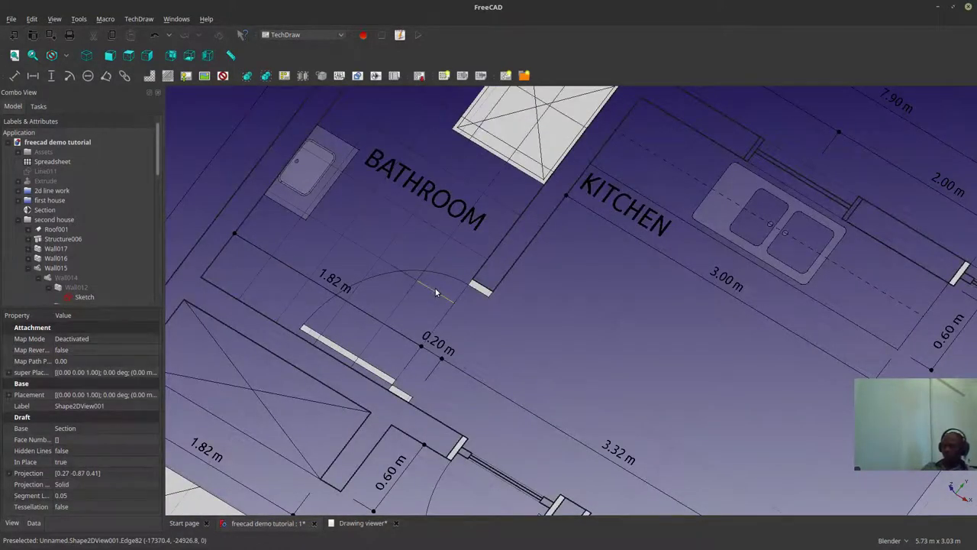
pyautogui.scroll(-3, 432, 290)
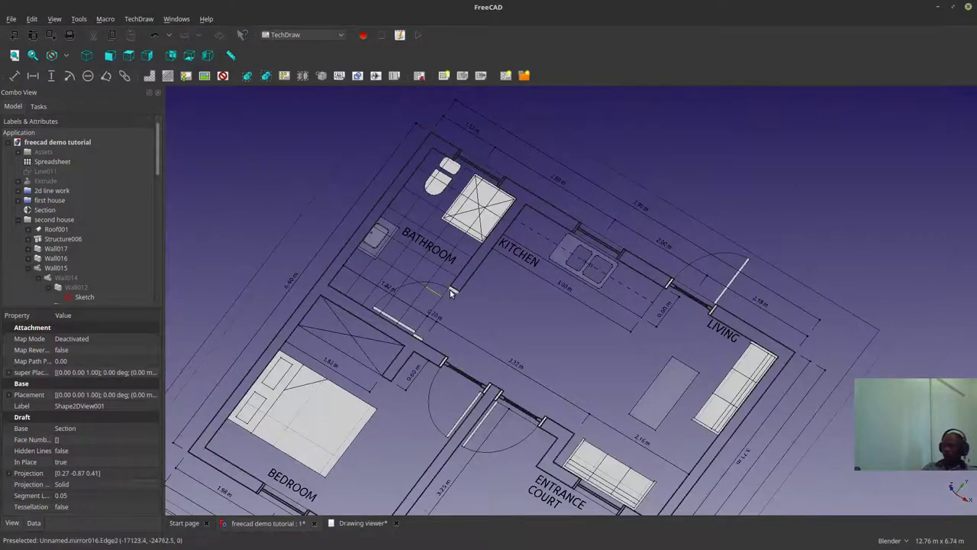
# Step: Return to the drawing page and compare the filled longSection of both houses with the floor plans above
pyautogui.click(350, 523)
pyautogui.scroll(2, 432, 341)
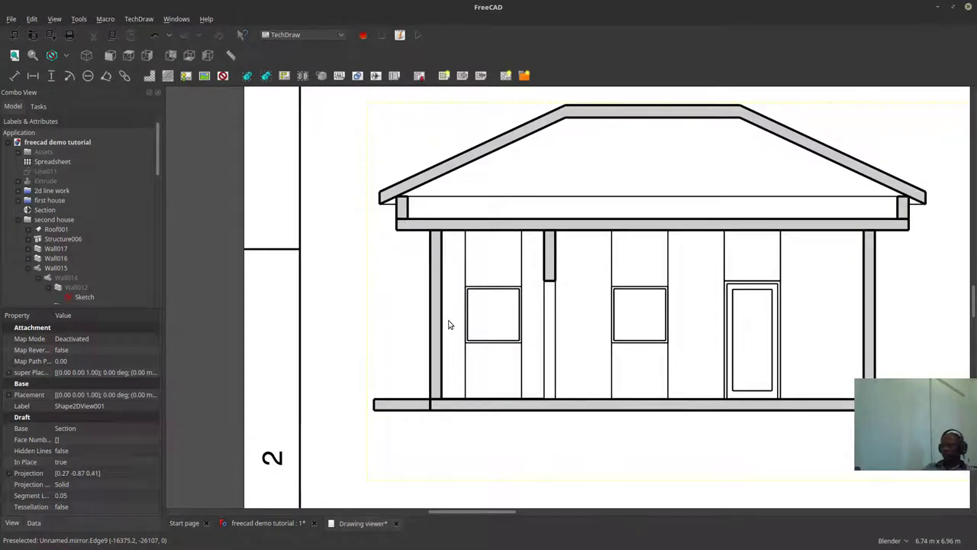
pyautogui.scroll(-1, 485, 276)
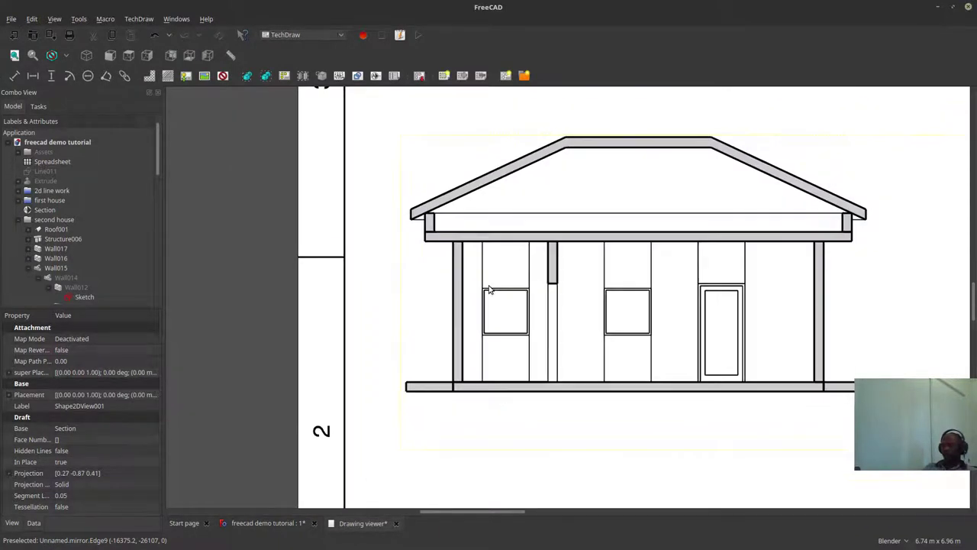
pyautogui.keyDown('shift'); pyautogui.moveTo(382, 321); pyautogui.dragTo(319, 327, button='middle'); pyautogui.keyUp('shift')
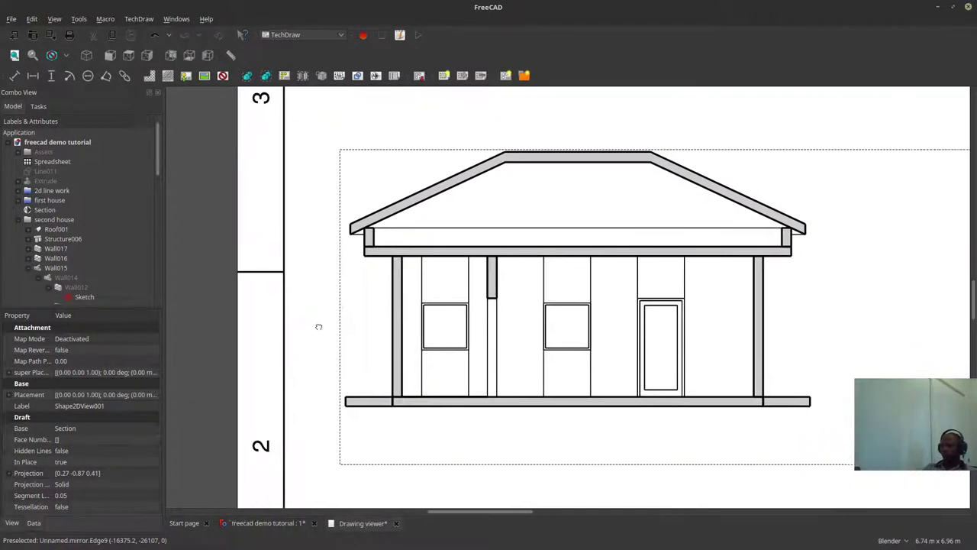
pyautogui.moveTo(318, 326); pyautogui.dragTo(310, 316)
pyautogui.scroll(-1, 590, 271)
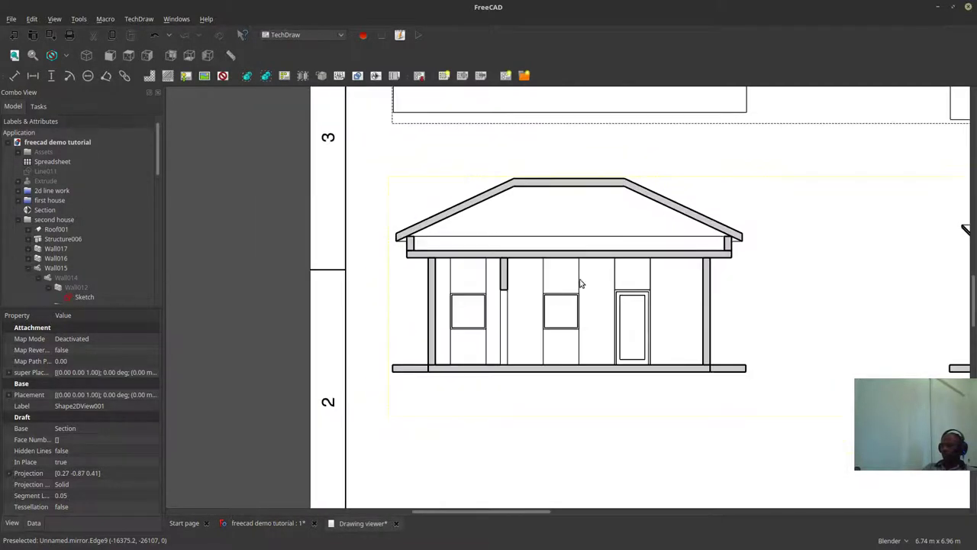
pyautogui.scroll(-1, 544, 303)
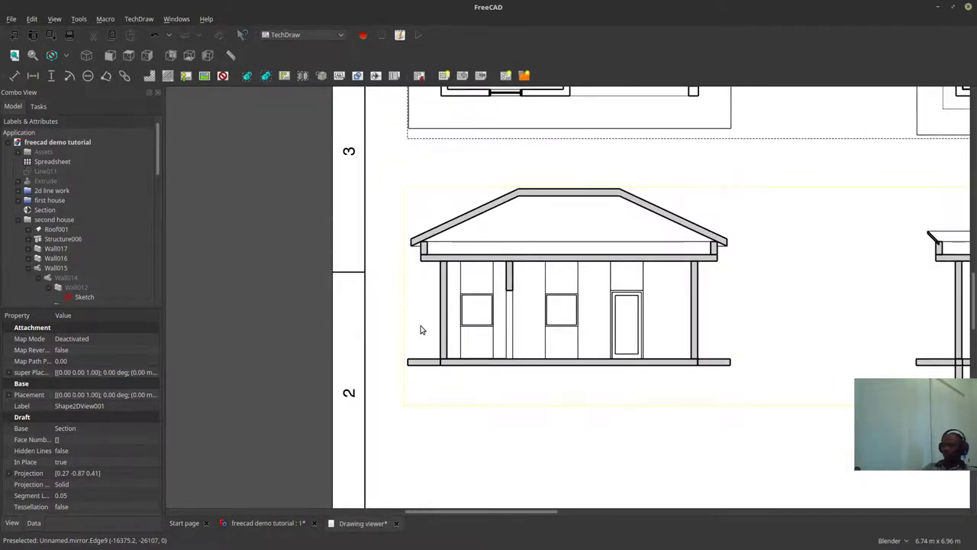
pyautogui.scroll(2, 424, 332)
pyautogui.scroll(1, 441, 333)
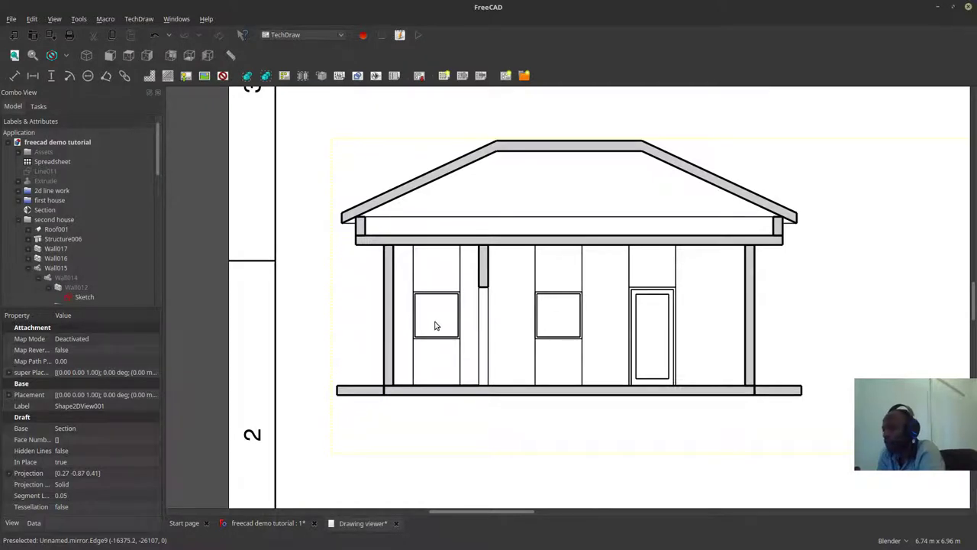
pyautogui.scroll(-3, 338, 373)
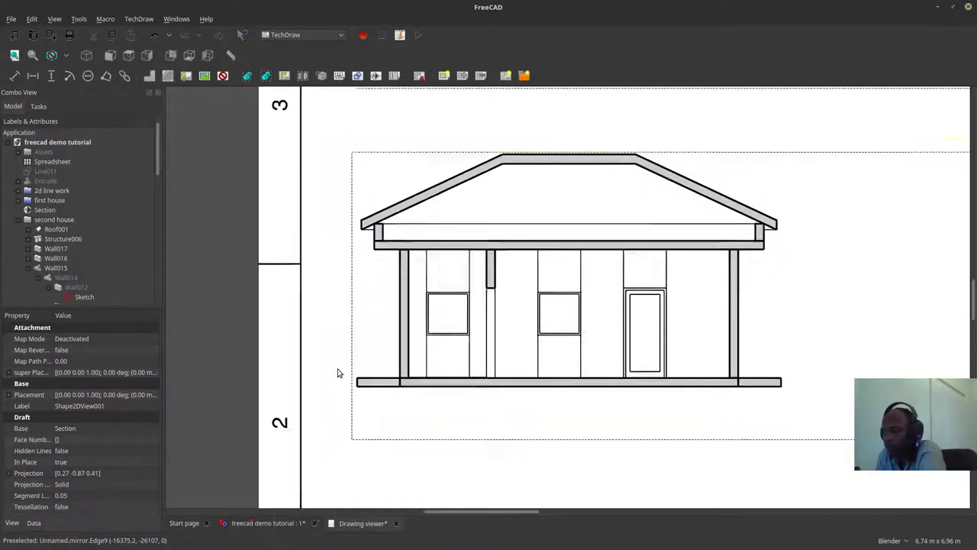
pyautogui.scroll(-4, 585, 417)
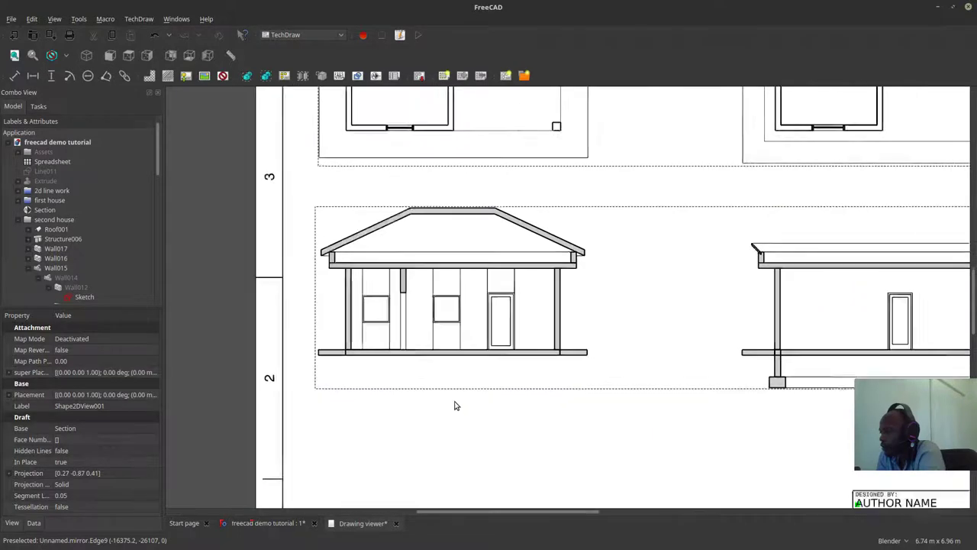
pyautogui.scroll(-1, 630, 340)
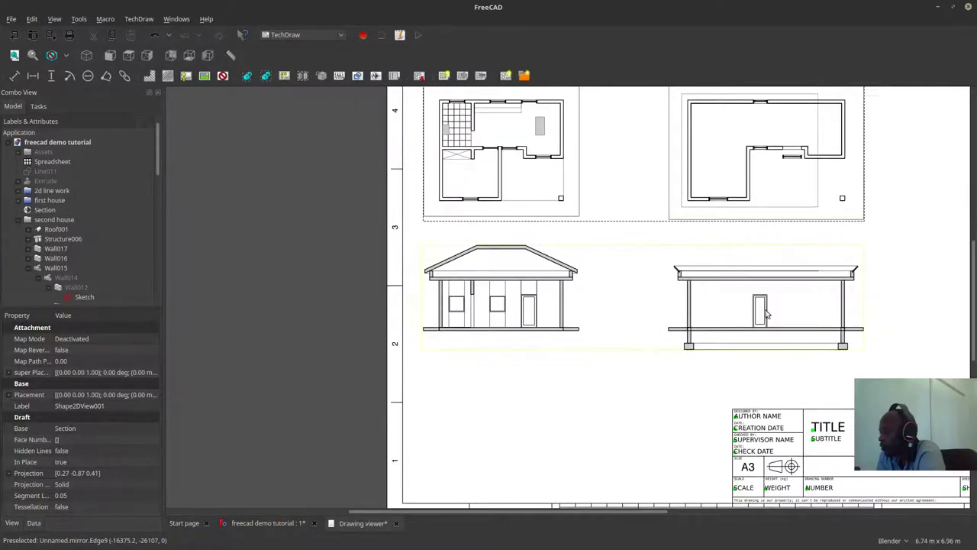
# Step: Set the Show Fill property of the floor plan view to true
pyautogui.keyDown('shift'); pyautogui.moveTo(633, 391); pyautogui.dragTo(497, 406, button='middle'); pyautogui.keyUp('shift')
pyautogui.scroll(3, 465, 392)
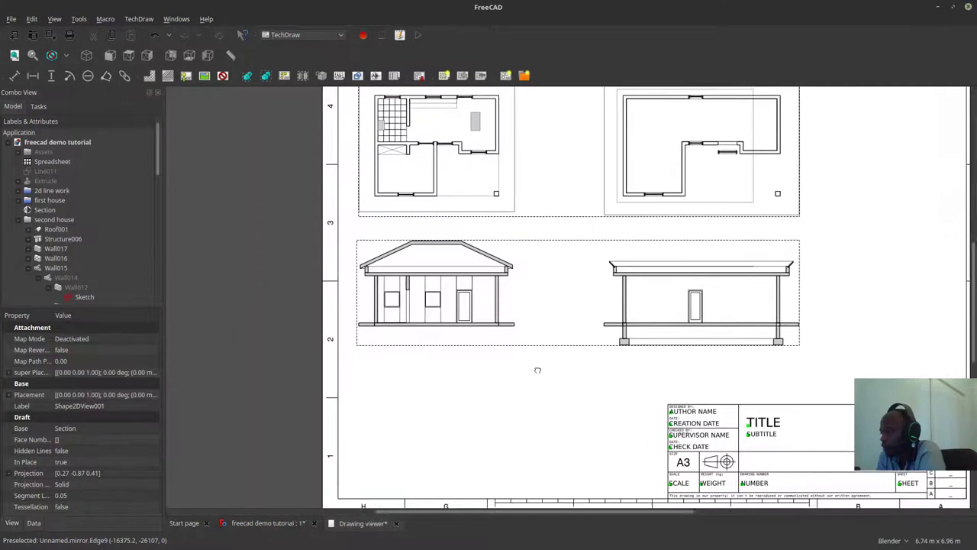
pyautogui.moveTo(410, 414); pyautogui.dragTo(570, 526)
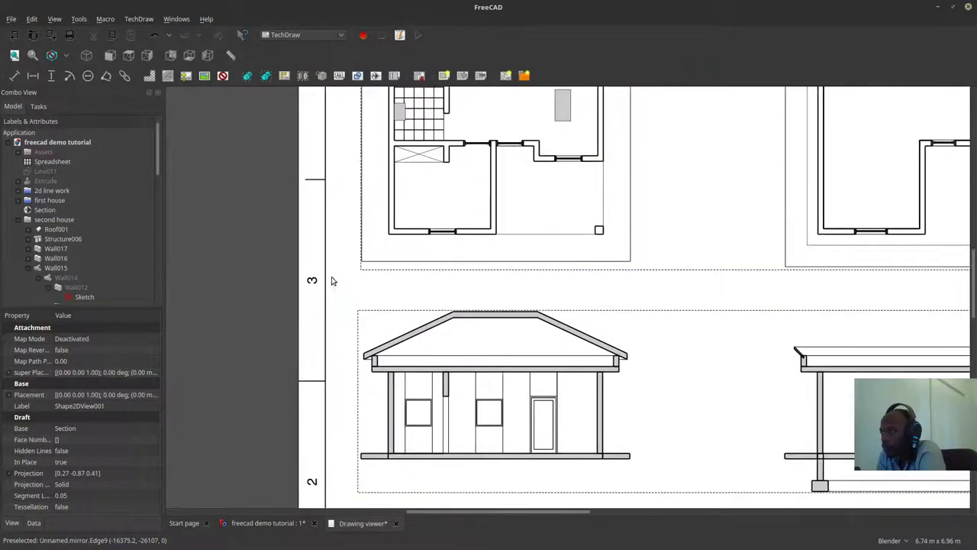
pyautogui.moveTo(344, 279); pyautogui.dragTo(373, 414)
pyautogui.click(467, 258)
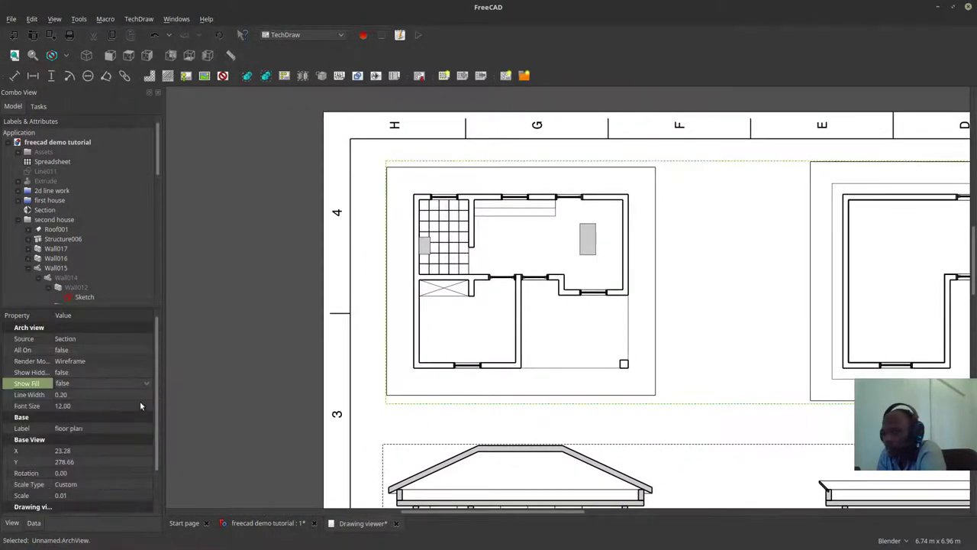
pyautogui.click(130, 385)
pyautogui.click(243, 372)
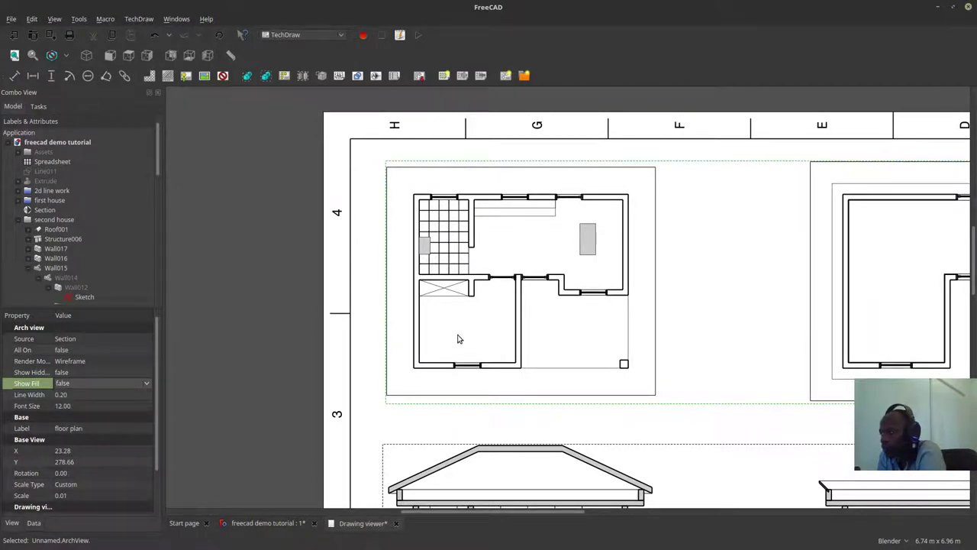
pyautogui.press('Down')
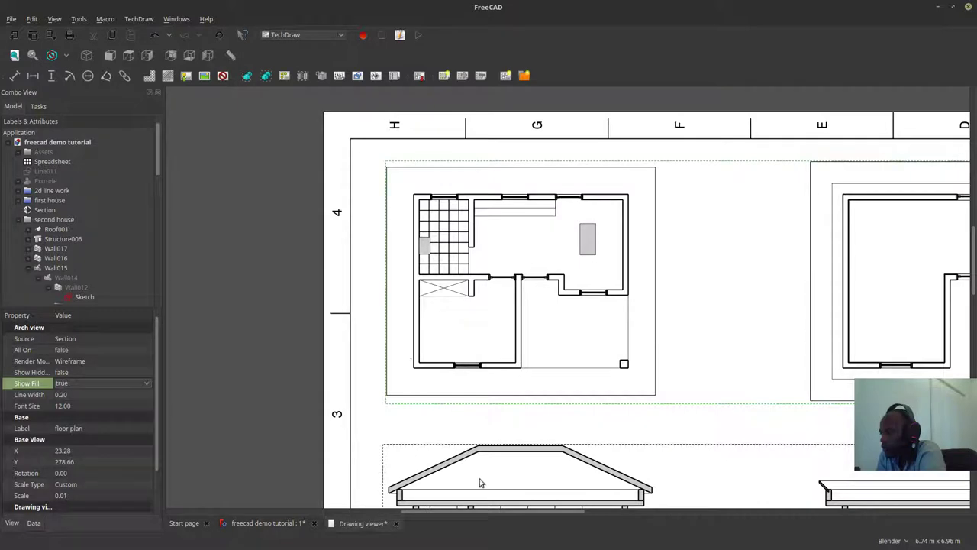
pyautogui.click(545, 413)
# Step: Examine the filled walls and columns in both floor plans and compare them with the sections beneath
pyautogui.scroll(-2, 545, 413)
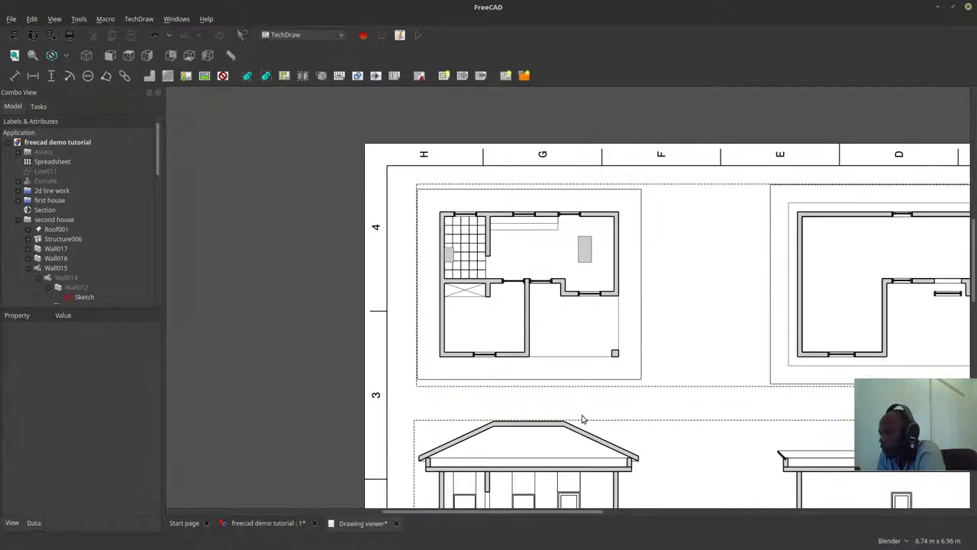
pyautogui.moveTo(615, 393); pyautogui.dragTo(529, 243)
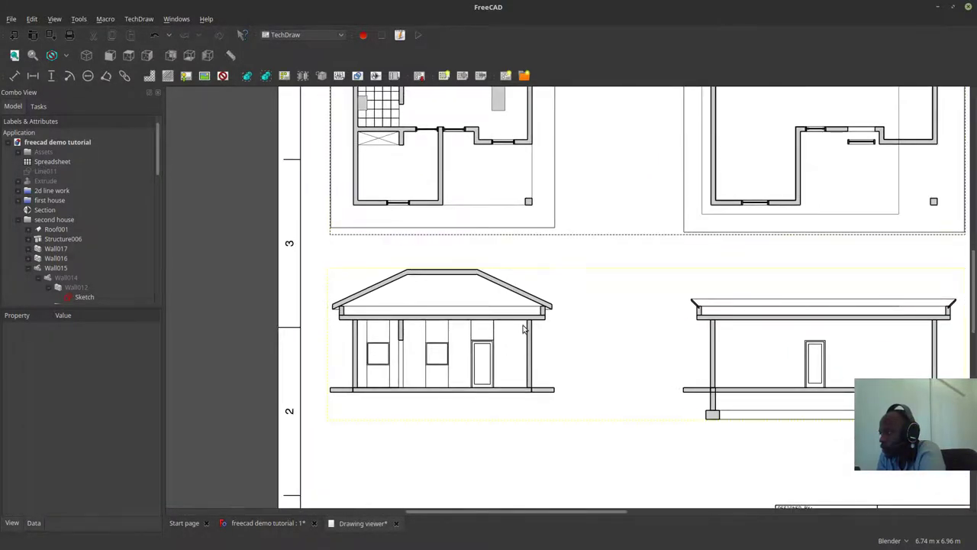
pyautogui.scroll(2, 473, 148)
pyautogui.scroll(2, 530, 270)
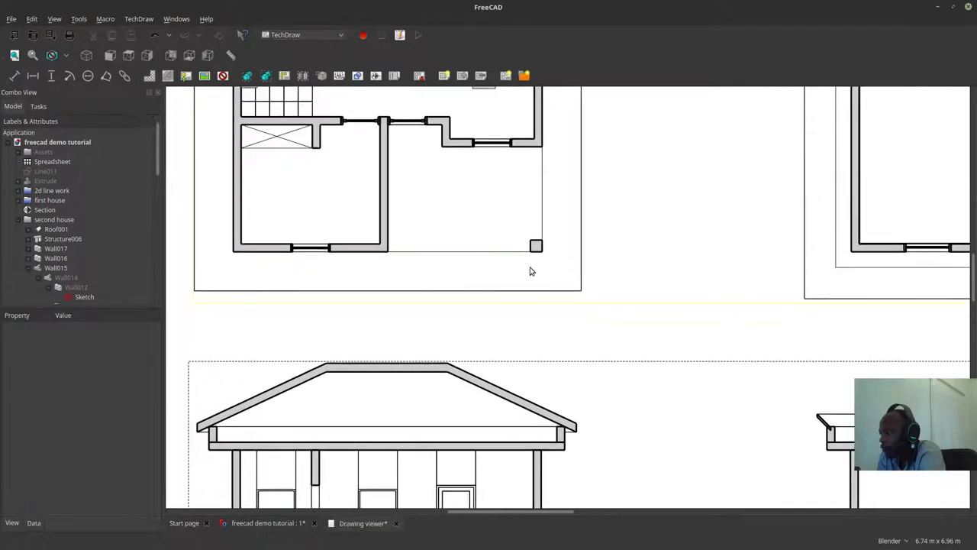
pyautogui.scroll(2, 529, 250)
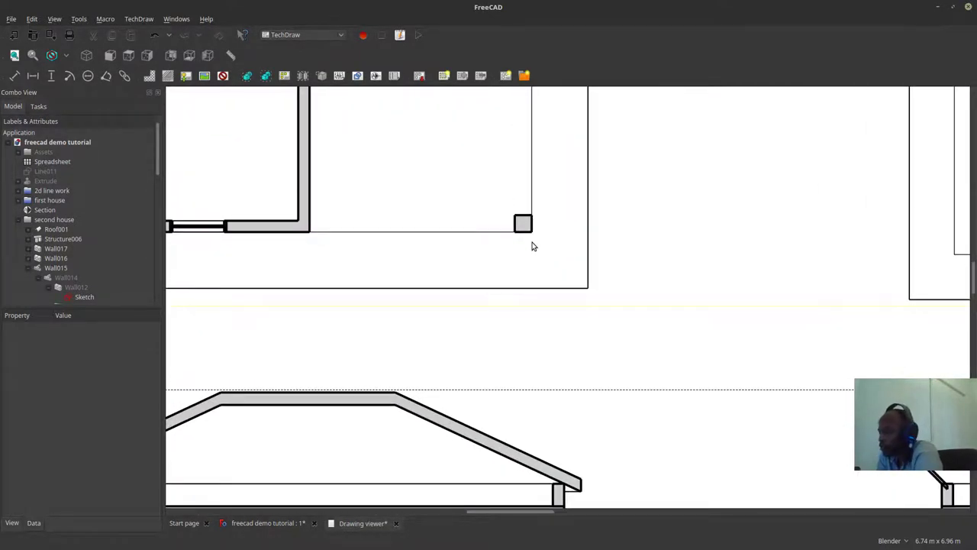
pyautogui.scroll(-2, 528, 240)
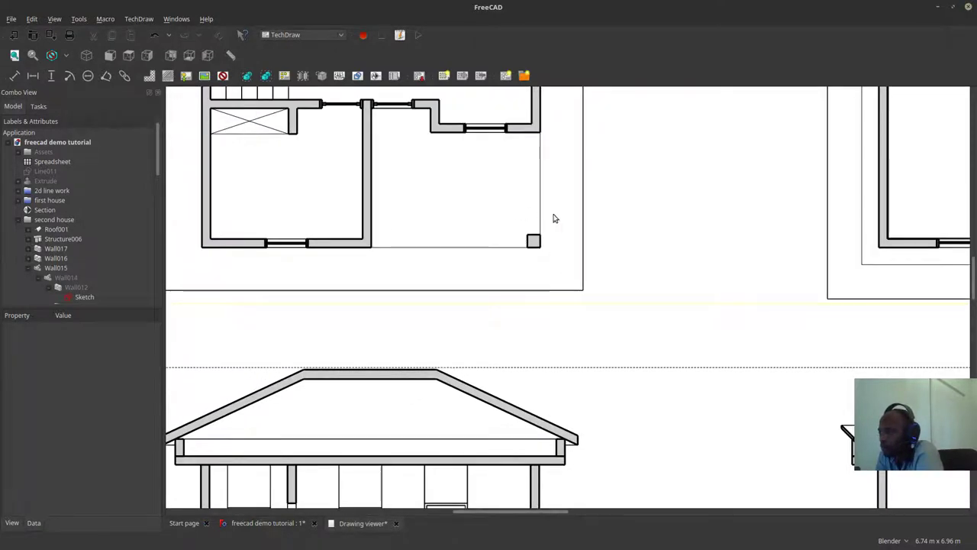
pyautogui.scroll(-1, 524, 238)
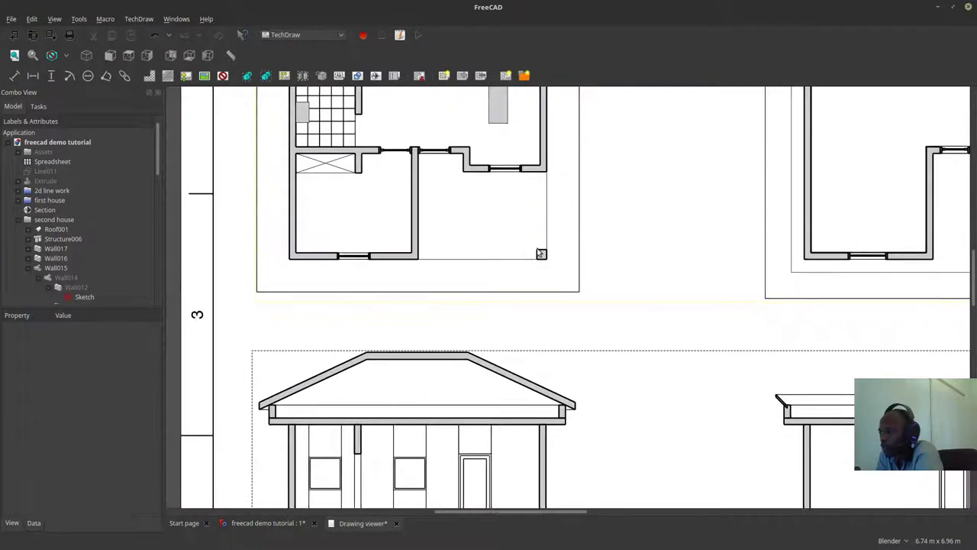
pyautogui.scroll(-1, 540, 255)
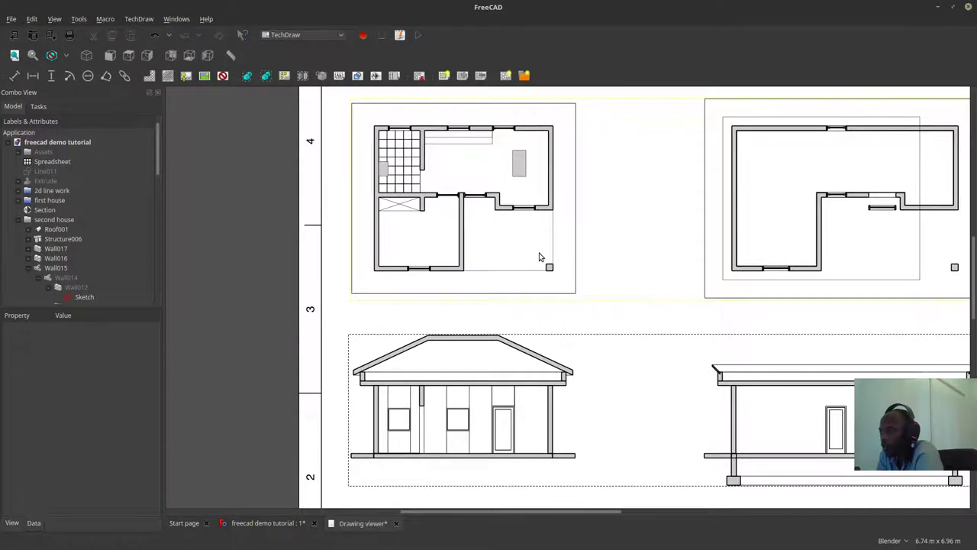
pyautogui.scroll(-1, 546, 298)
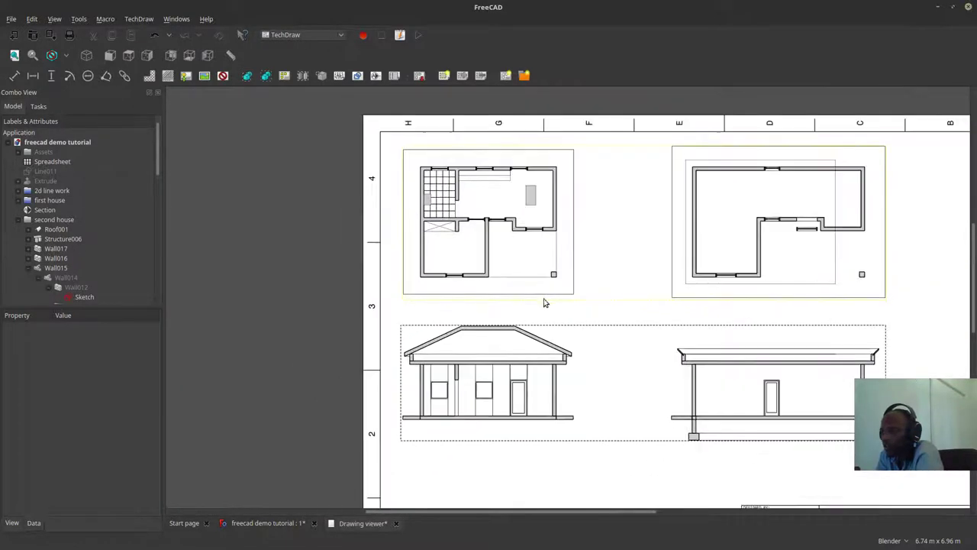
# Step: Select the longSection view and inspect its Editable Texts list without editing it
pyautogui.moveTo(584, 474); pyautogui.dragTo(642, 410)
pyautogui.click(575, 391)
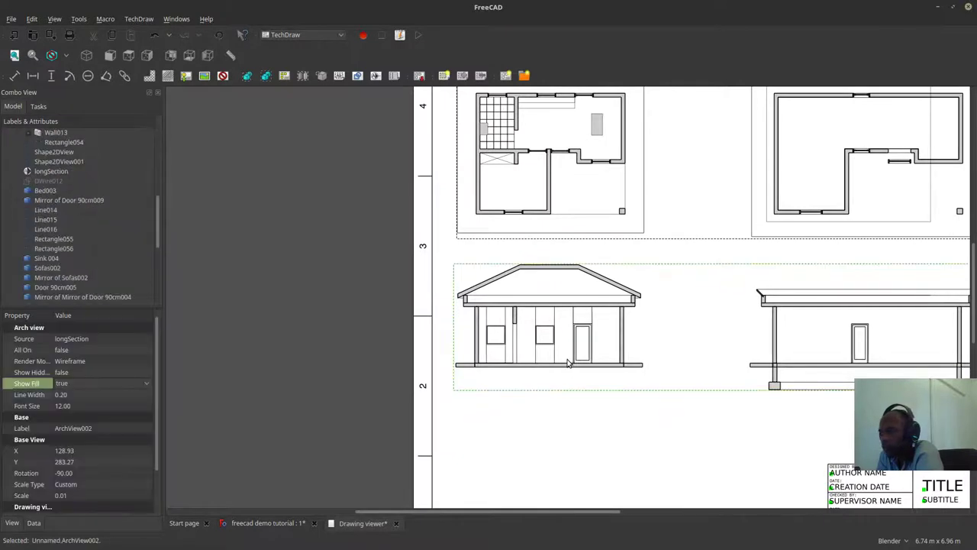
pyautogui.click(120, 384)
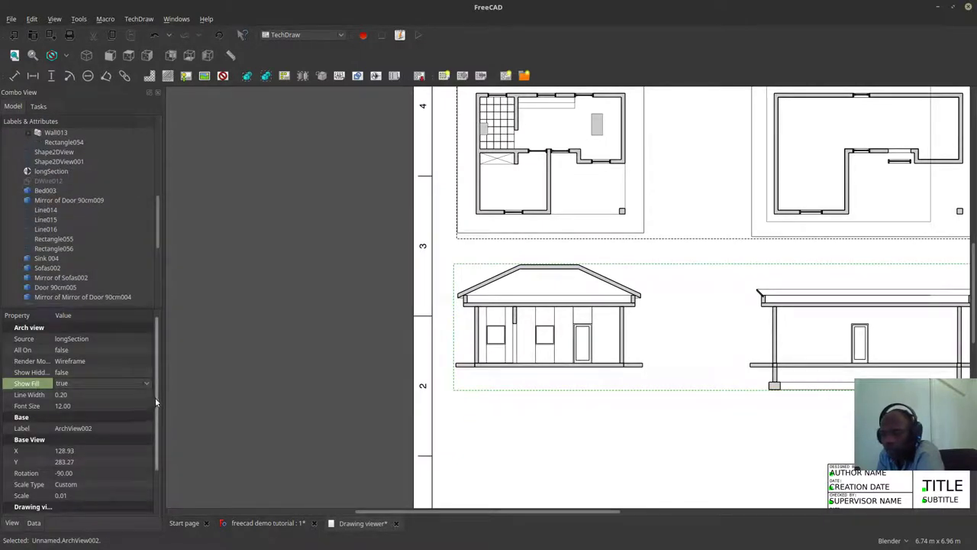
pyautogui.scroll(-3, 158, 418)
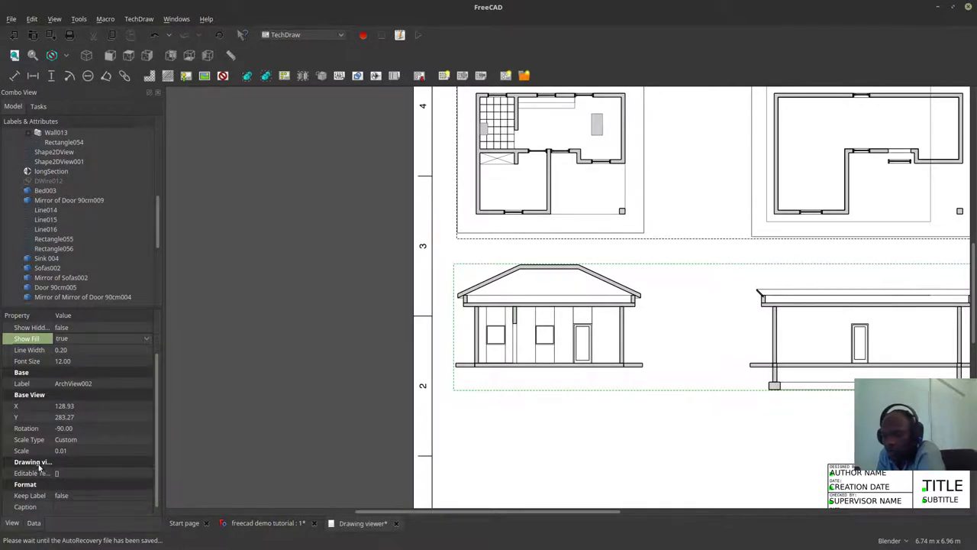
pyautogui.click(61, 475)
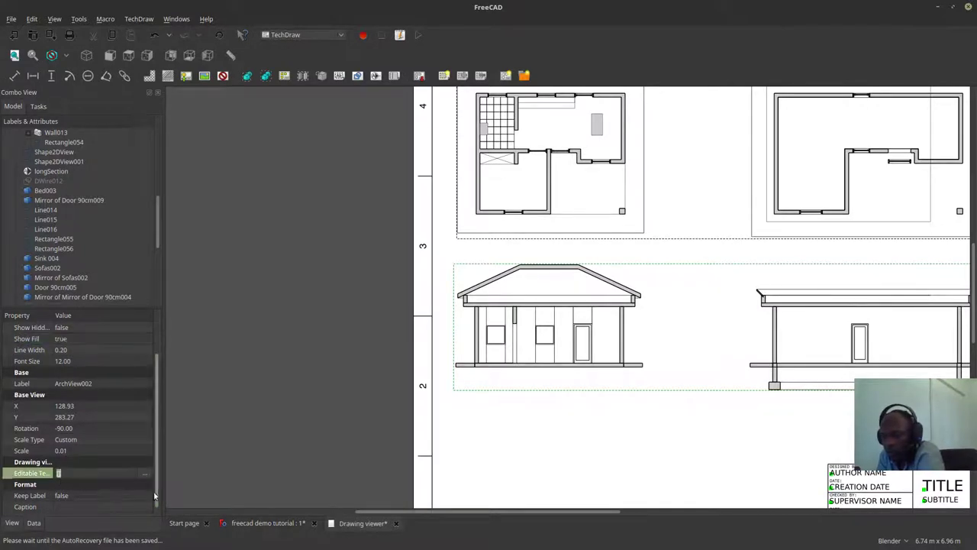
pyautogui.click(143, 473)
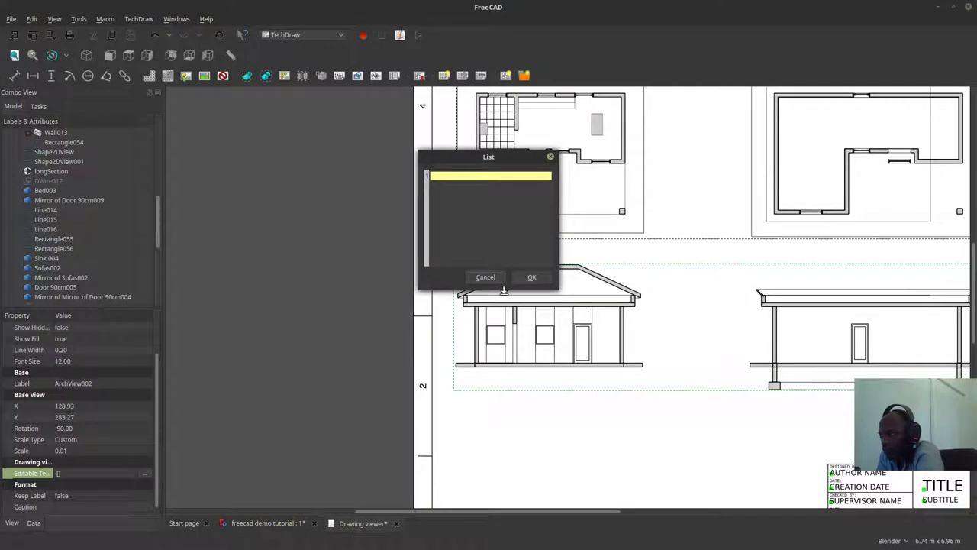
pyautogui.click(487, 278)
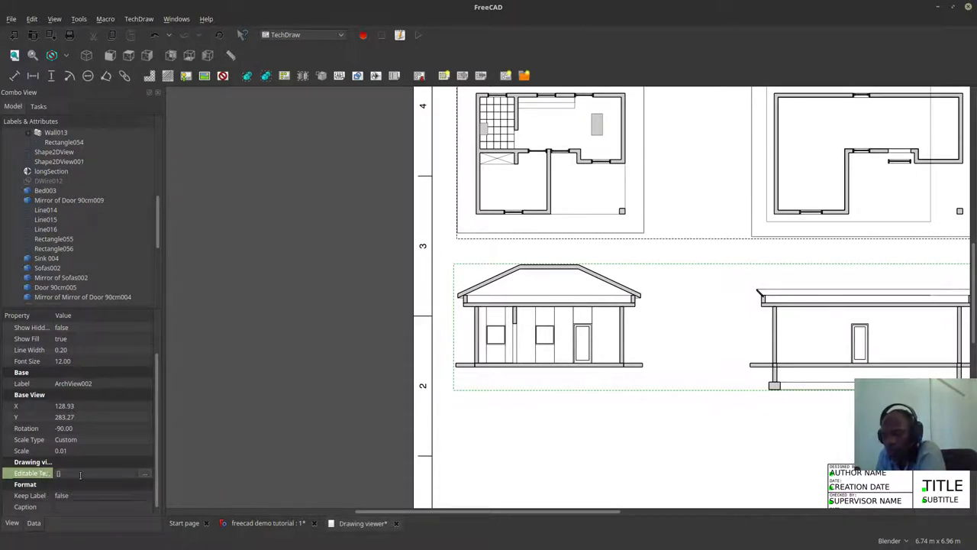
# Step: Try adding the lines "Hello Freecad World,", "Today we are doing a tutorial" and "On Sections" to the longSection view's Editable Texts
pyautogui.click(142, 473)
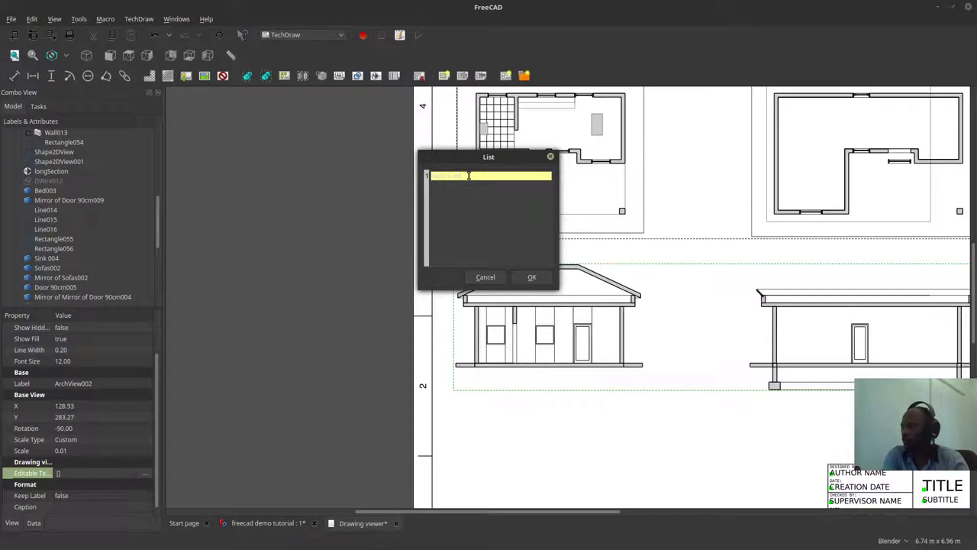
pyautogui.press('Return')
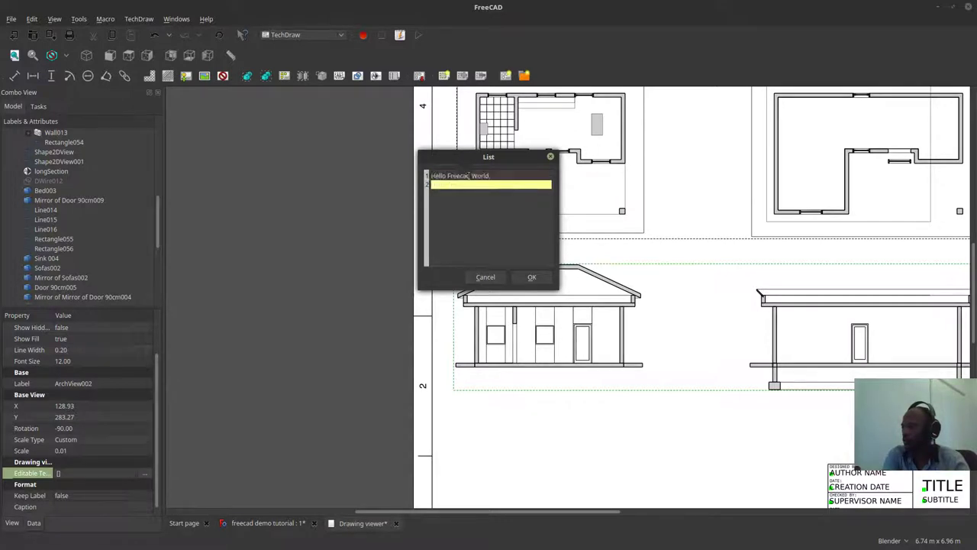
pyautogui.write('Some done')
pyautogui.press('Return')
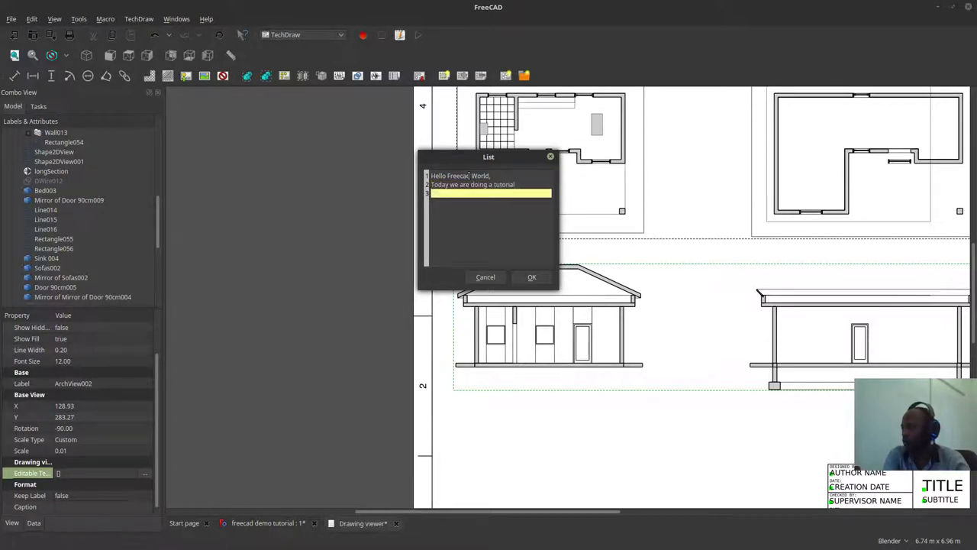
pyautogui.write('For general')
pyautogui.click(532, 277)
pyautogui.scroll(-4, 490, 380)
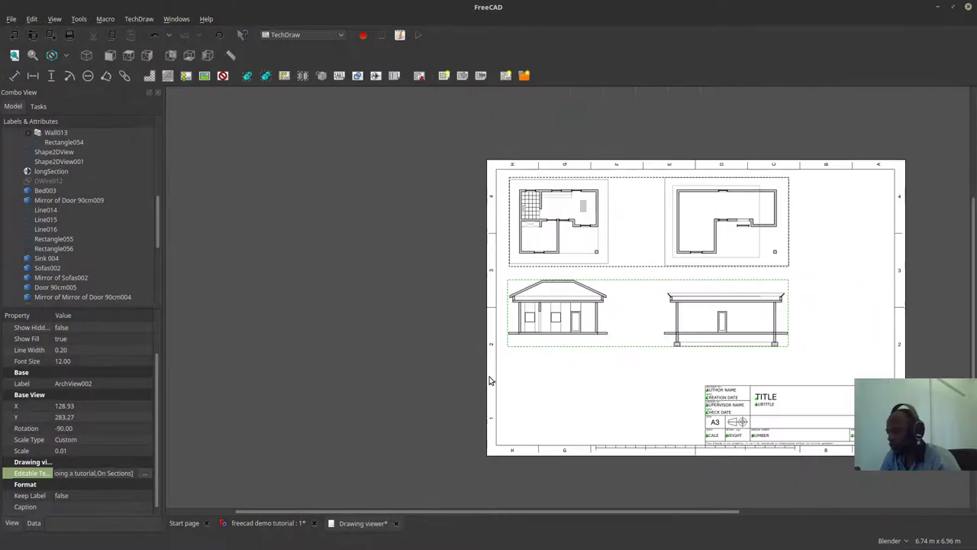
pyautogui.scroll(3, 827, 428)
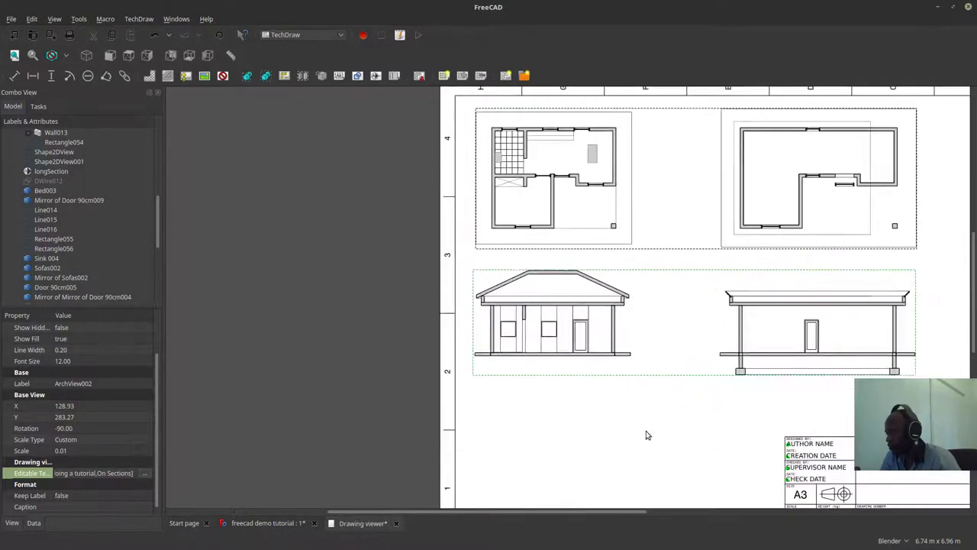
pyautogui.moveTo(647, 431); pyautogui.dragTo(304, 160, button='middle')
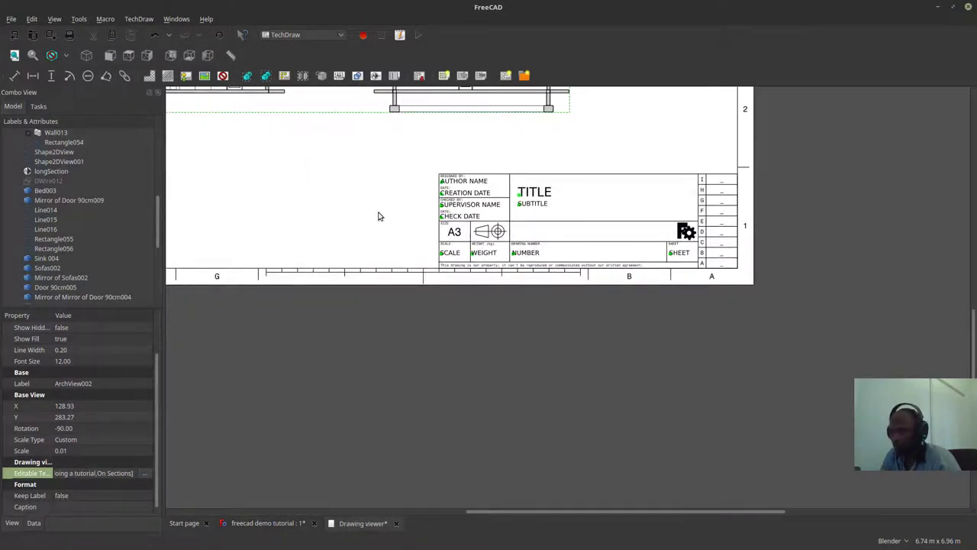
pyautogui.keyDown('shift'); pyautogui.moveTo(362, 175); pyautogui.dragTo(542, 362, button='middle'); pyautogui.keyUp('shift')
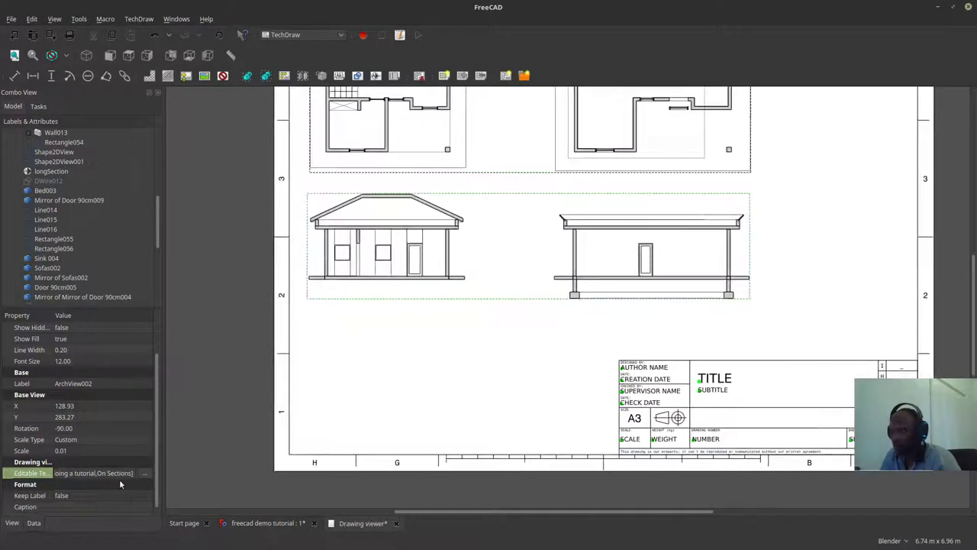
# Step: Set the longSection view's Keep Label property to true
pyautogui.click(146, 493)
pyautogui.click(144, 493)
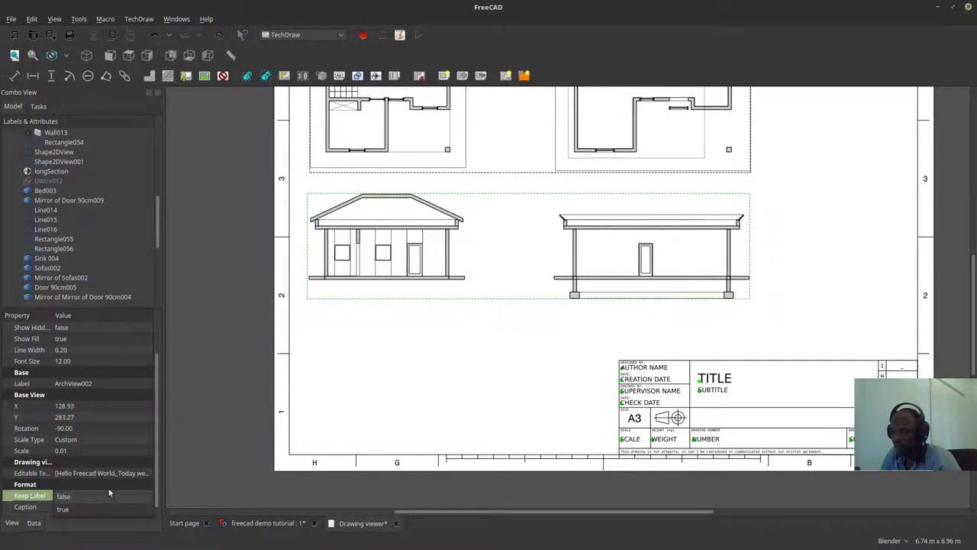
pyautogui.click(97, 509)
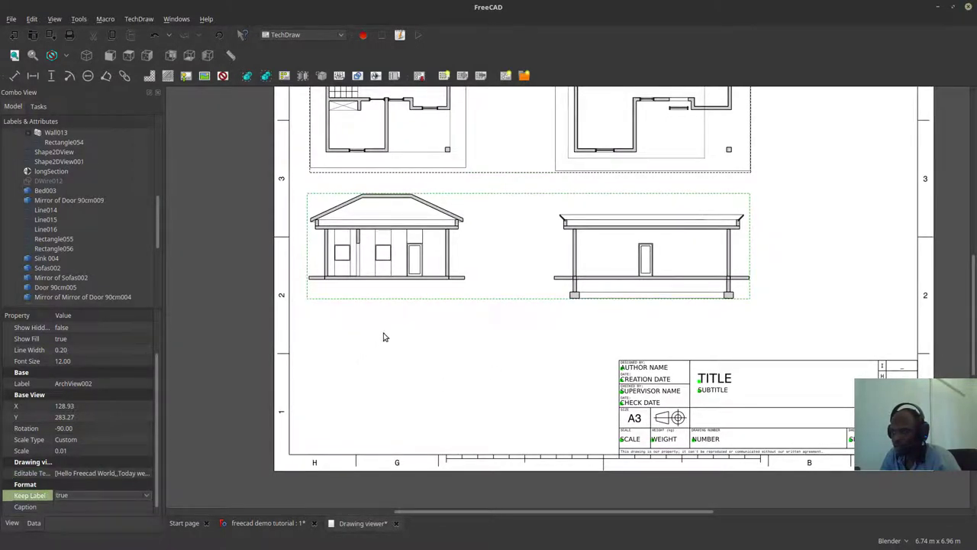
# Step: Nudge the longSection view to about X 132.49, Y 287.48 and recheck its Editable Texts list
pyautogui.moveTo(433, 209)
pyautogui.mouseDown()
pyautogui.moveTo(439, 234)
pyautogui.moveTo(456, 226)
pyautogui.moveTo(437, 202)
pyautogui.mouseUp()
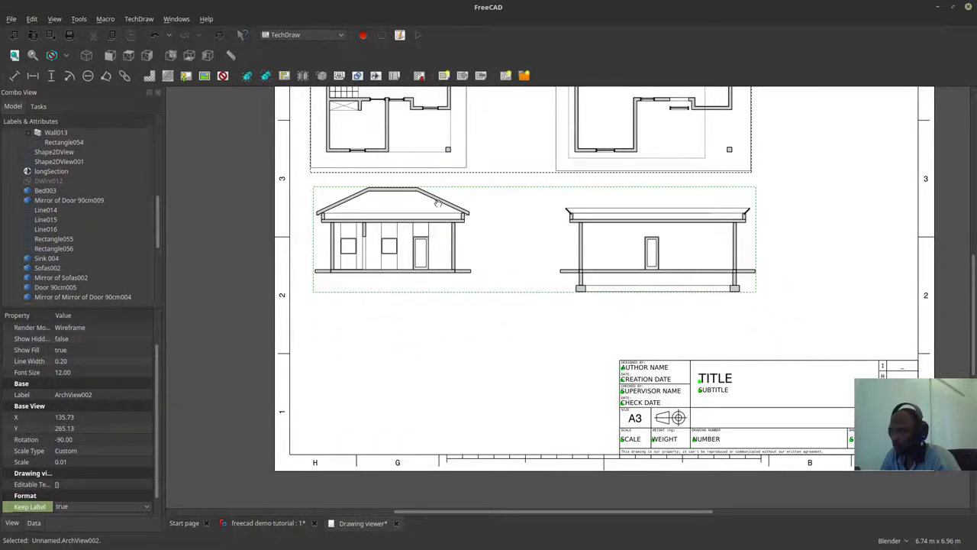
pyautogui.click(90, 485)
pyautogui.click(145, 482)
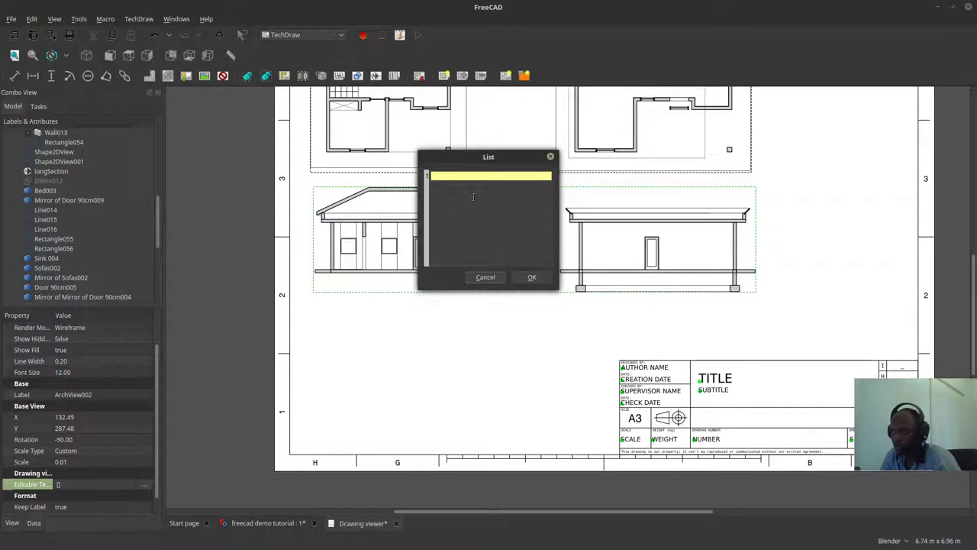
pyautogui.click(497, 277)
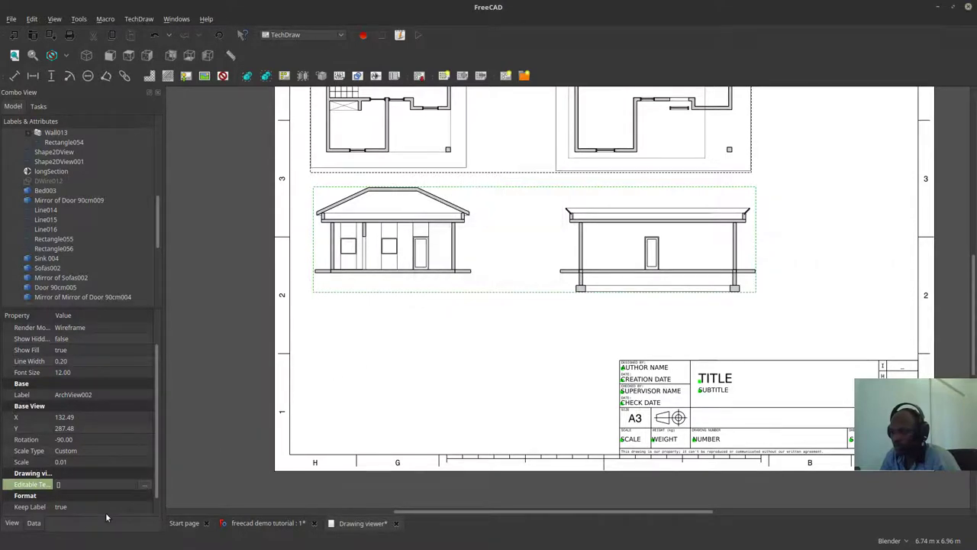
# Step: Set the longSection view's Caption property to "hello"
pyautogui.click(199, 454)
pyautogui.click(353, 247)
pyautogui.scroll(-1, 90, 434)
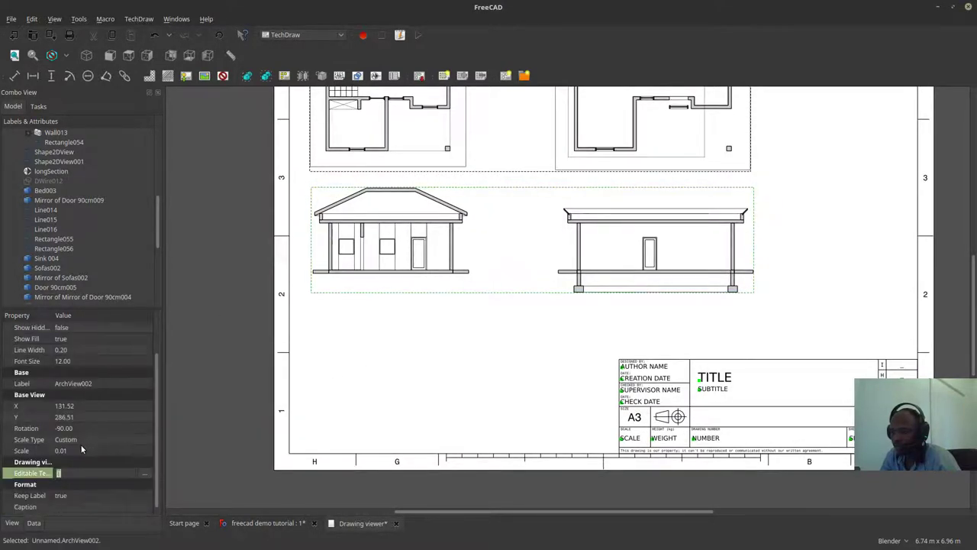
pyautogui.click(66, 507)
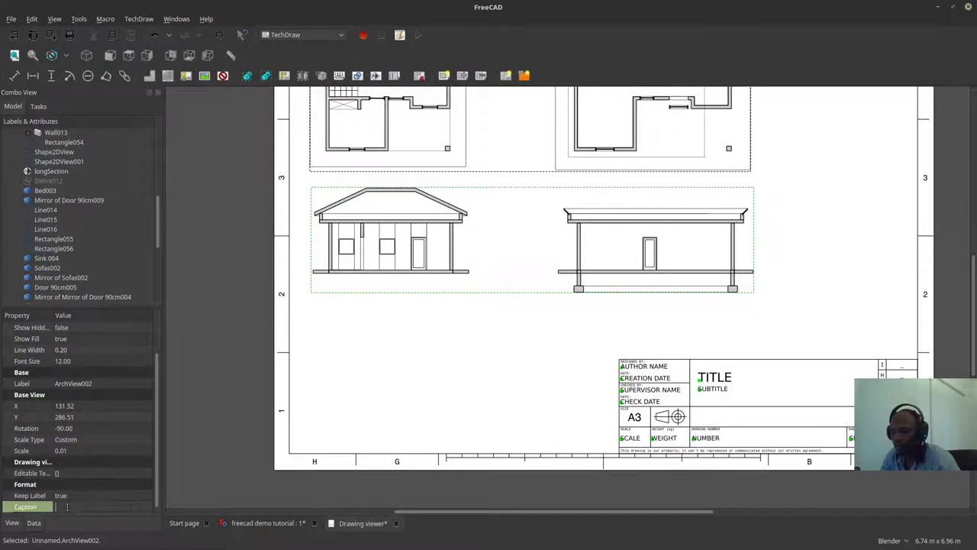
pyautogui.write('hello')
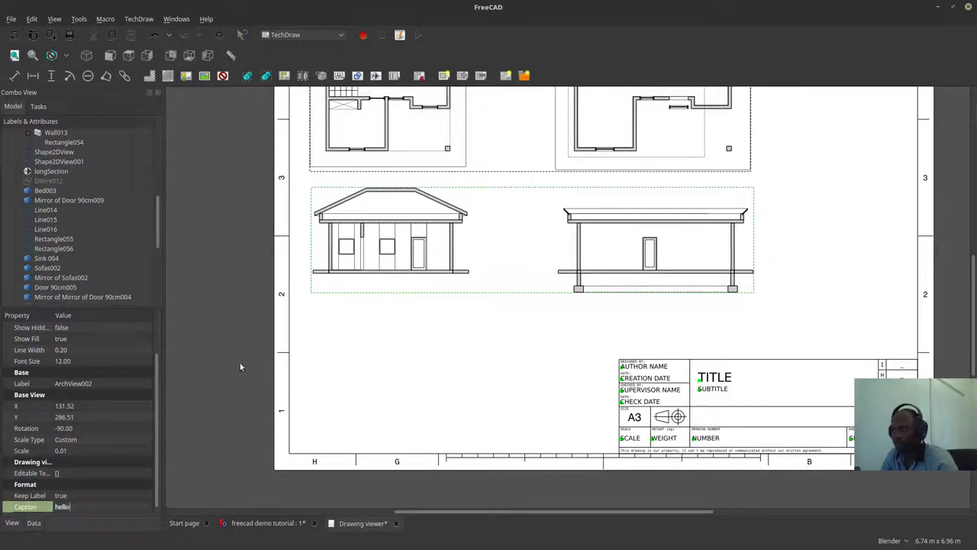
pyautogui.press('Return')
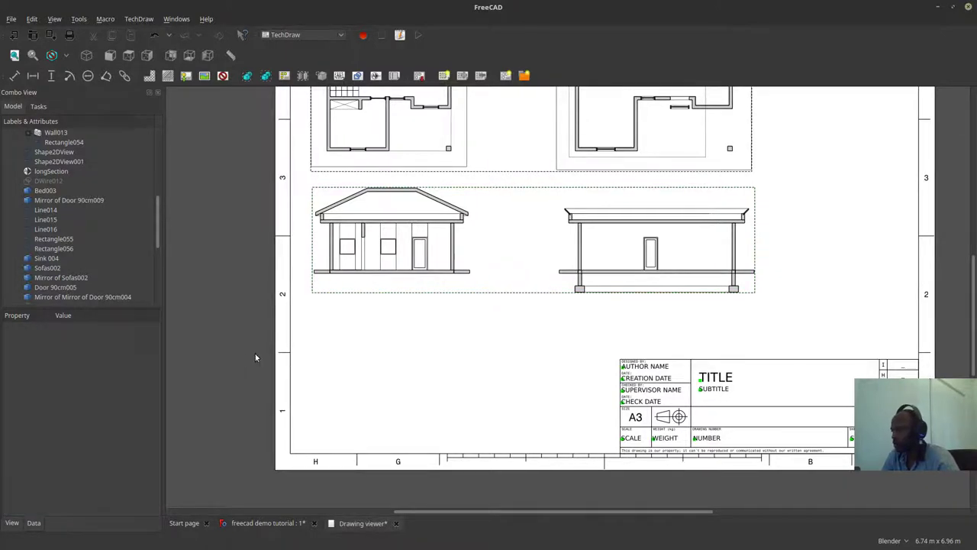
# Step: Move the longSection view to about X 136.38, Y 278.41 and clear its Caption
pyautogui.moveTo(411, 259); pyautogui.dragTo(392, 283)
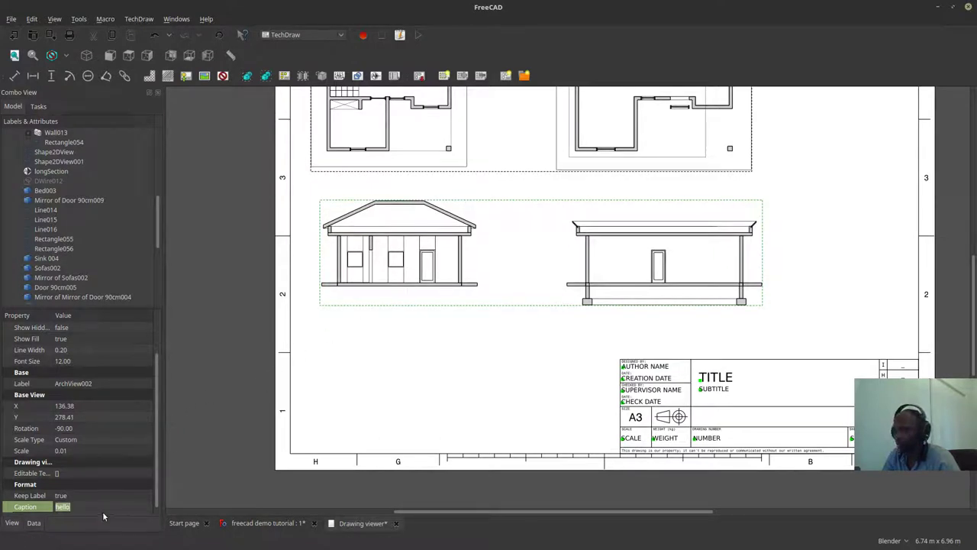
pyautogui.press('BackSpace')
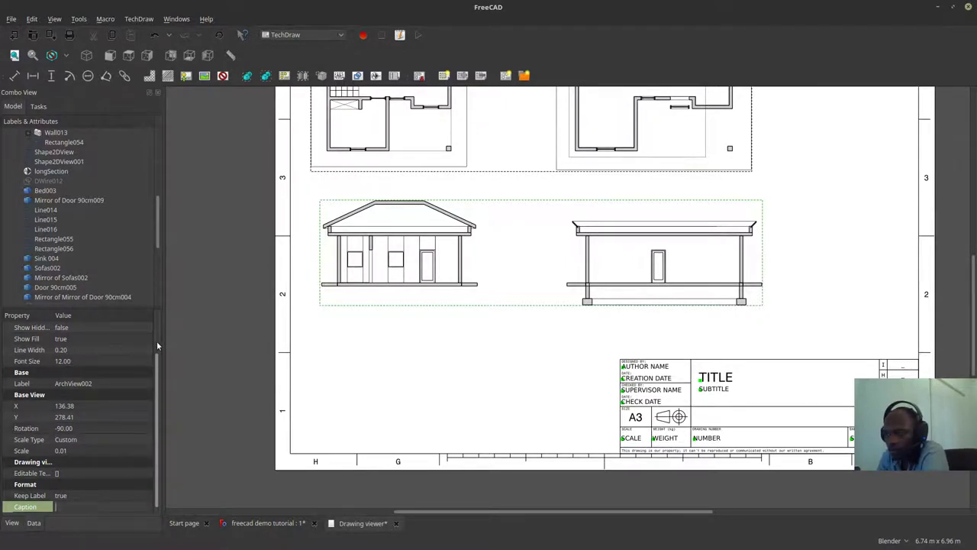
# Step: Try setting the longSection view's All On property to true, and set it back to false
pyautogui.scroll(2, 157, 340)
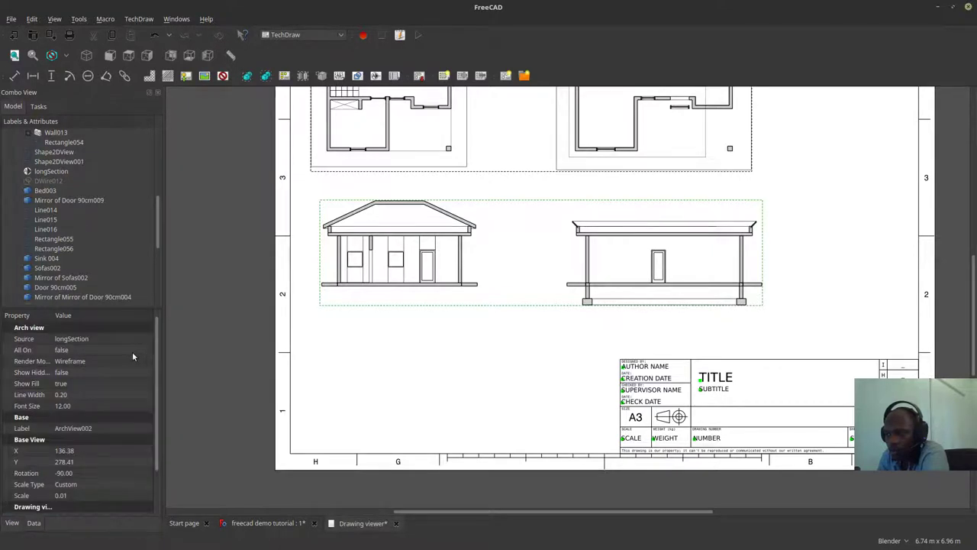
pyautogui.click(129, 349)
pyautogui.click(130, 349)
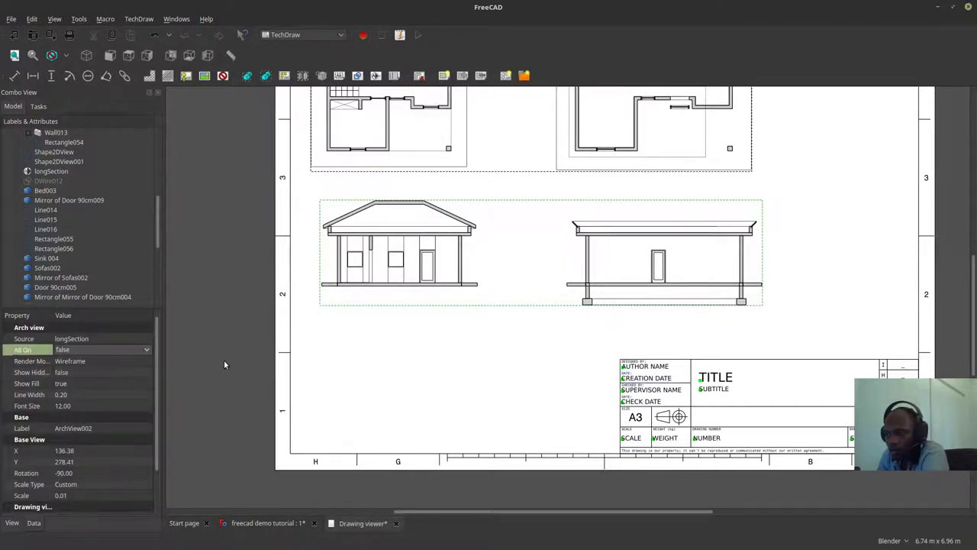
pyautogui.scroll(-1, 115, 344)
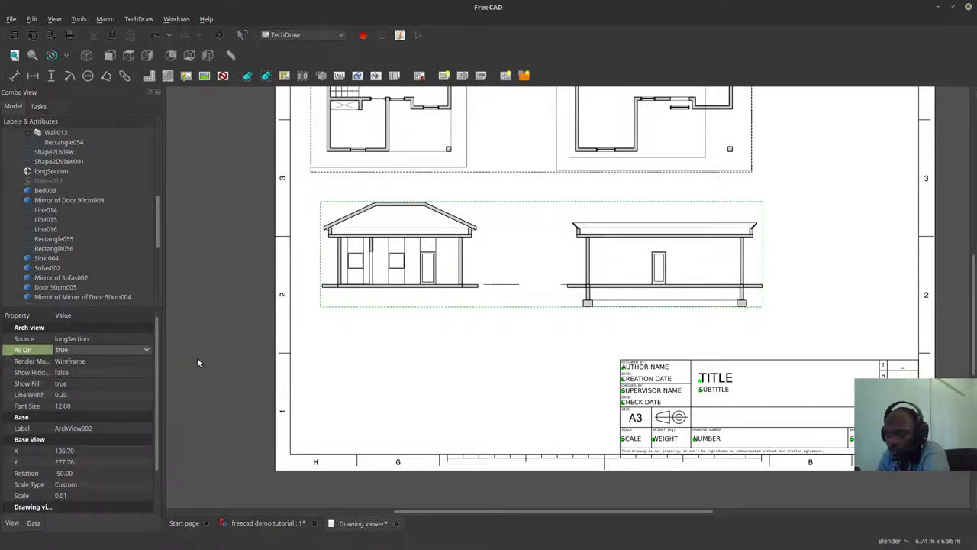
pyautogui.press('Up')
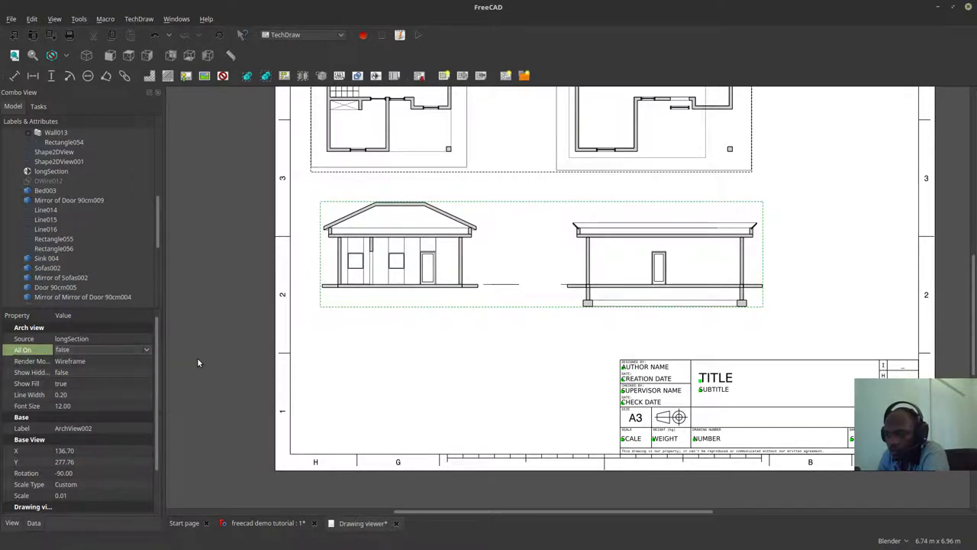
pyautogui.click(145, 339)
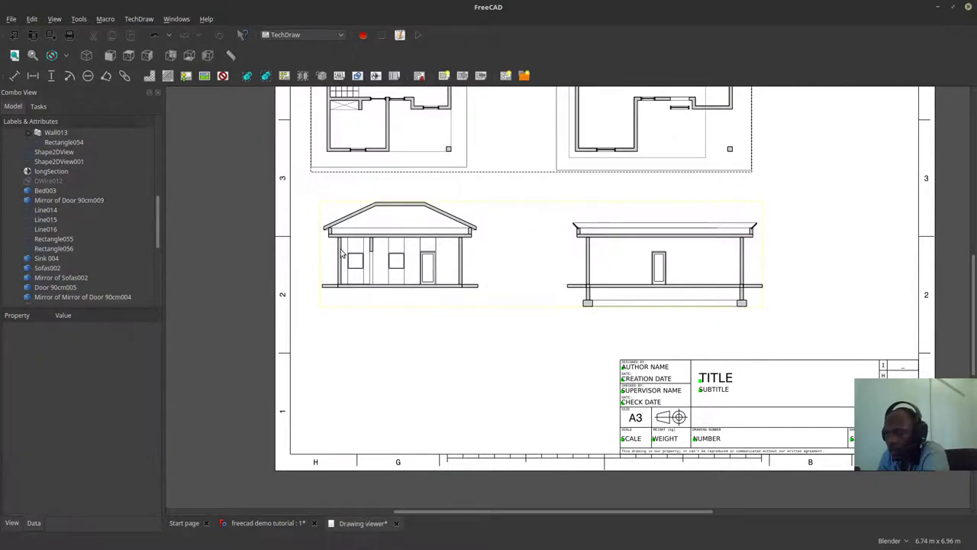
# Step: Move the floor plan view to about X 31.66, Y 278.66 on the page
pyautogui.scroll(2, 269, 271)
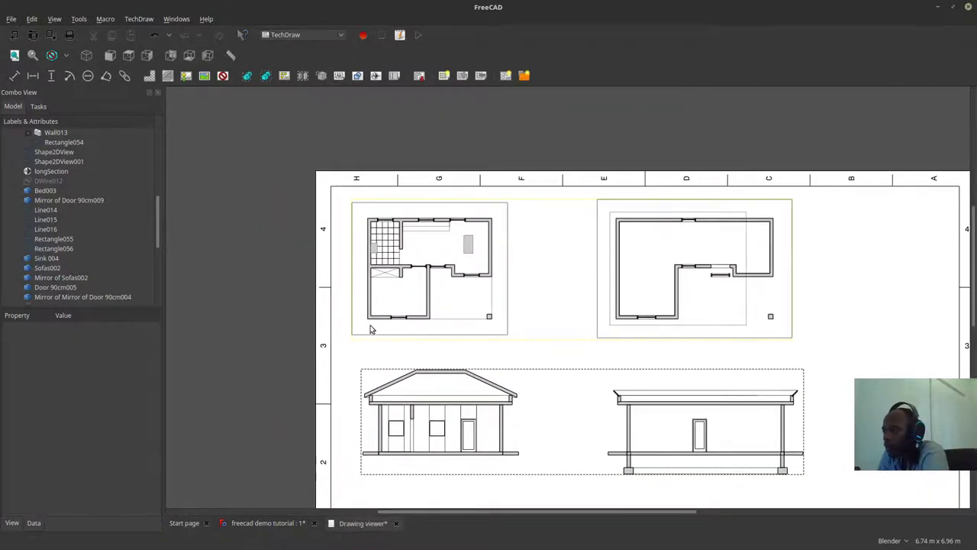
pyautogui.scroll(2, 373, 331)
pyautogui.moveTo(518, 290)
pyautogui.mouseDown()
pyautogui.moveTo(545, 275)
pyautogui.moveTo(535, 291)
pyautogui.mouseUp()
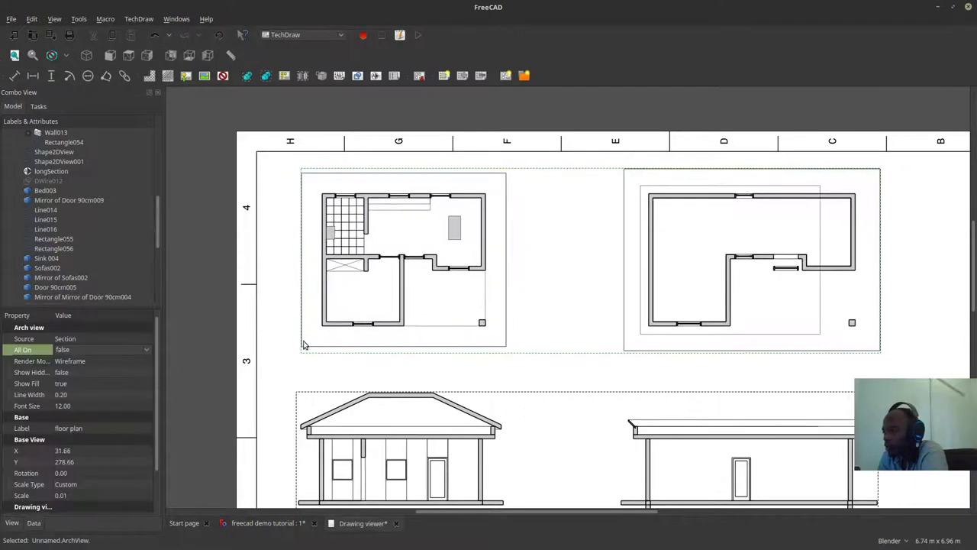
# Step: Expand the Annotaions group in the model tree and examine its Group009 and Spaces subgroups
pyautogui.scroll(1, 68, 264)
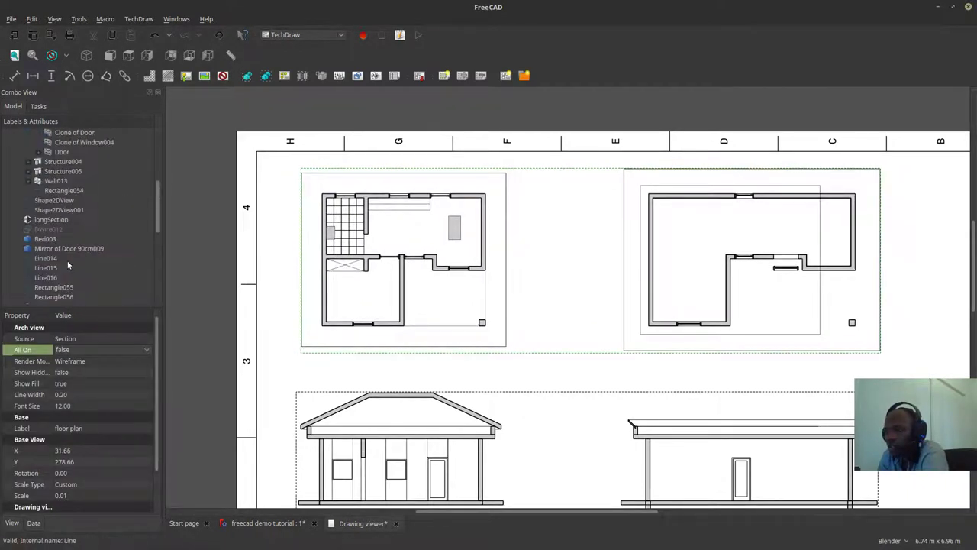
pyautogui.scroll(-5, 68, 265)
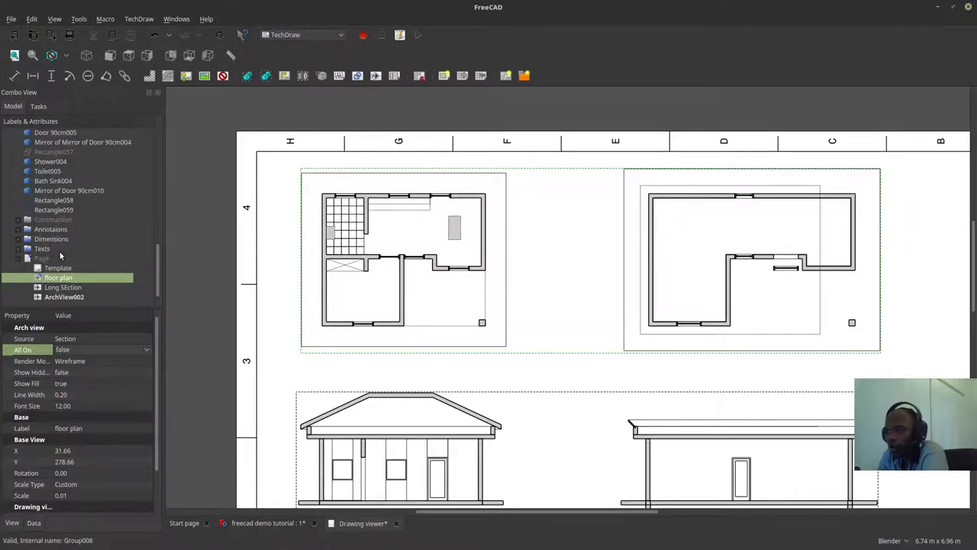
pyautogui.scroll(1, 56, 249)
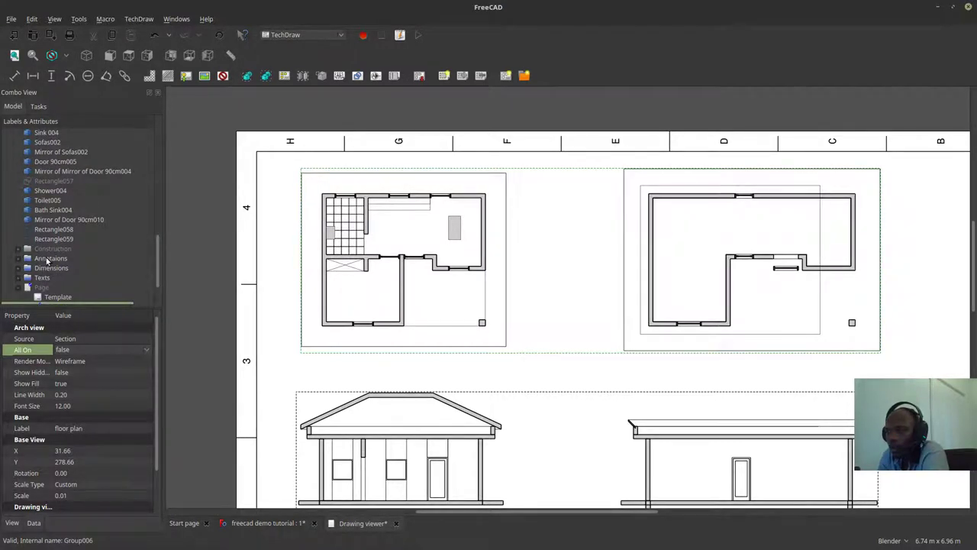
pyautogui.click(50, 258)
pyautogui.click(17, 258)
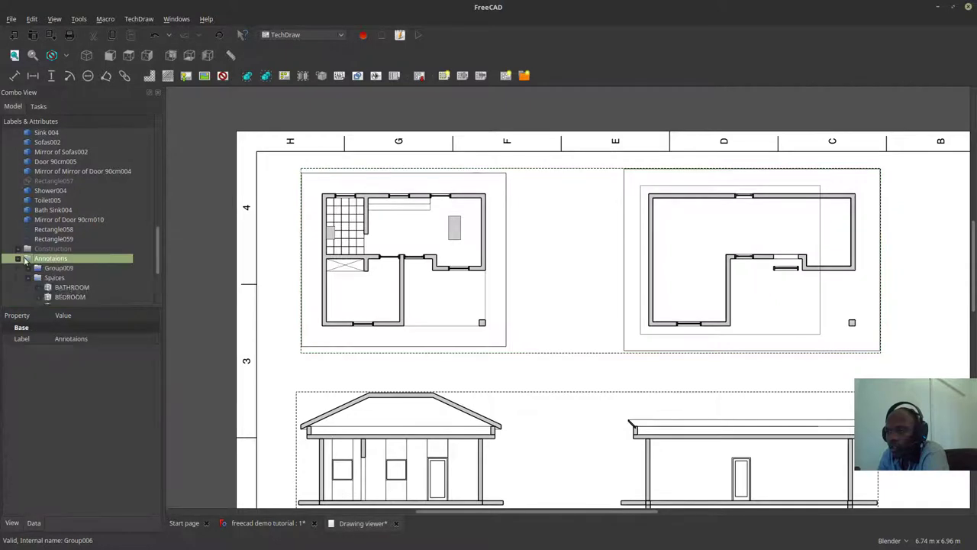
pyautogui.scroll(-2, 47, 269)
pyautogui.click(55, 211)
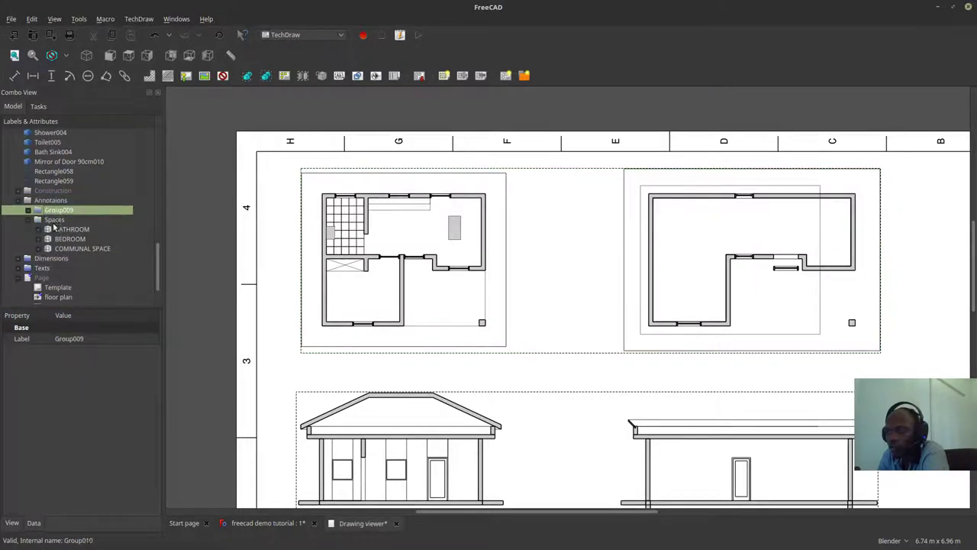
pyautogui.click(53, 221)
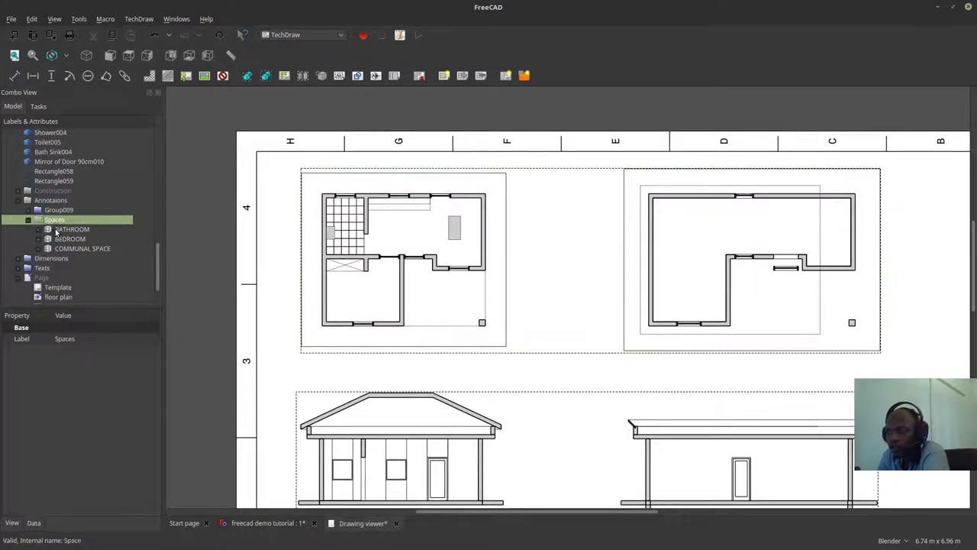
pyautogui.scroll(5, 56, 229)
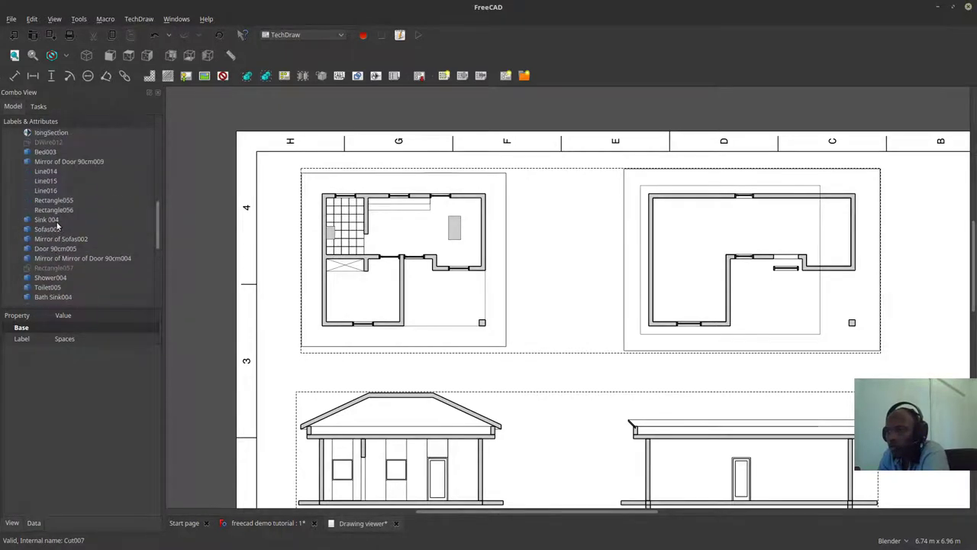
pyautogui.scroll(3, 59, 222)
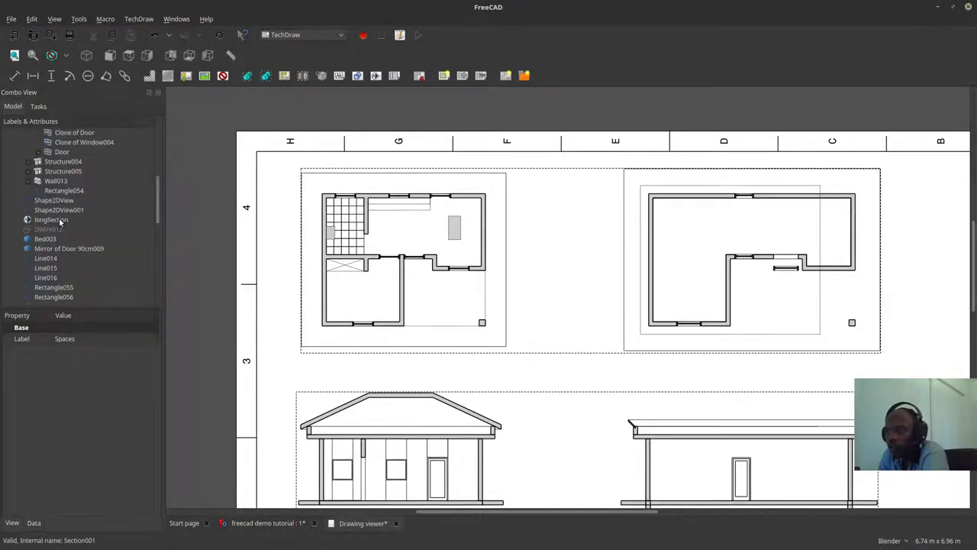
# Step: Select the 2d line work group together with the Section object and switch to the Arch workbench
pyautogui.click(256, 524)
pyautogui.scroll(-8, 435, 229)
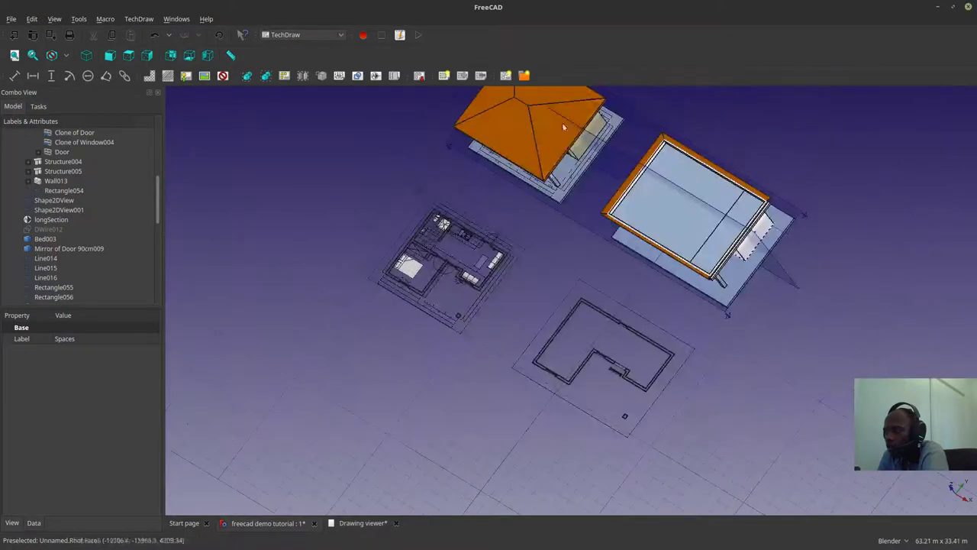
pyautogui.scroll(2, 568, 129)
pyautogui.scroll(2, 103, 192)
pyautogui.scroll(3, 103, 191)
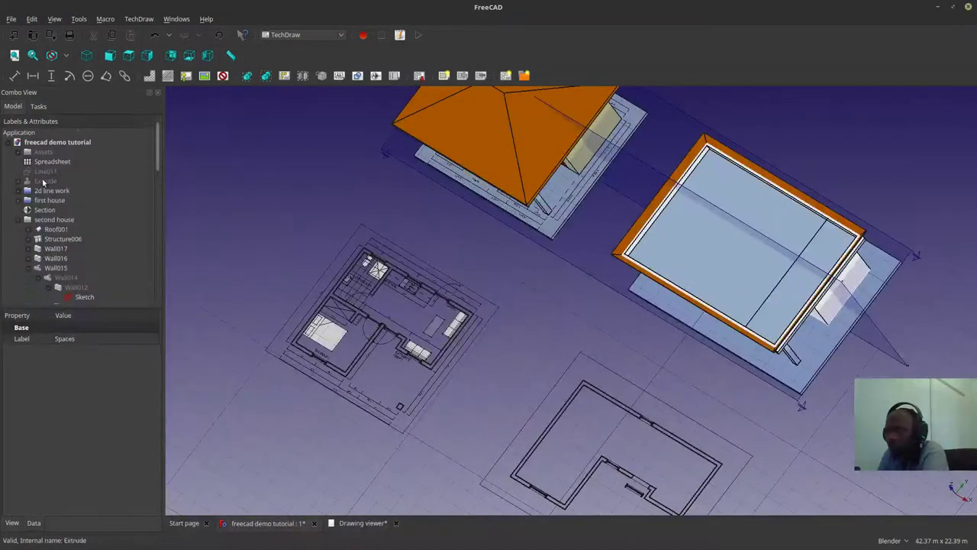
pyautogui.click(45, 190)
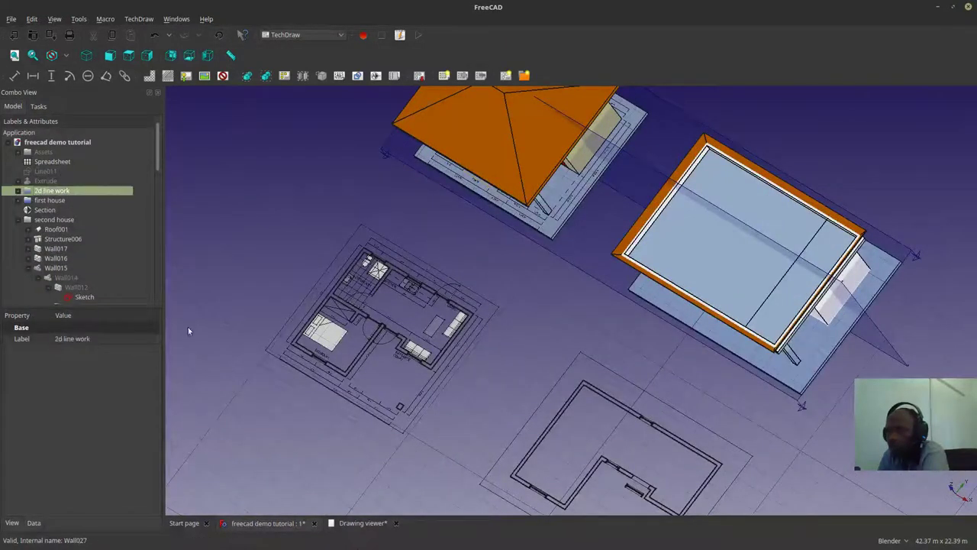
pyautogui.click(366, 528)
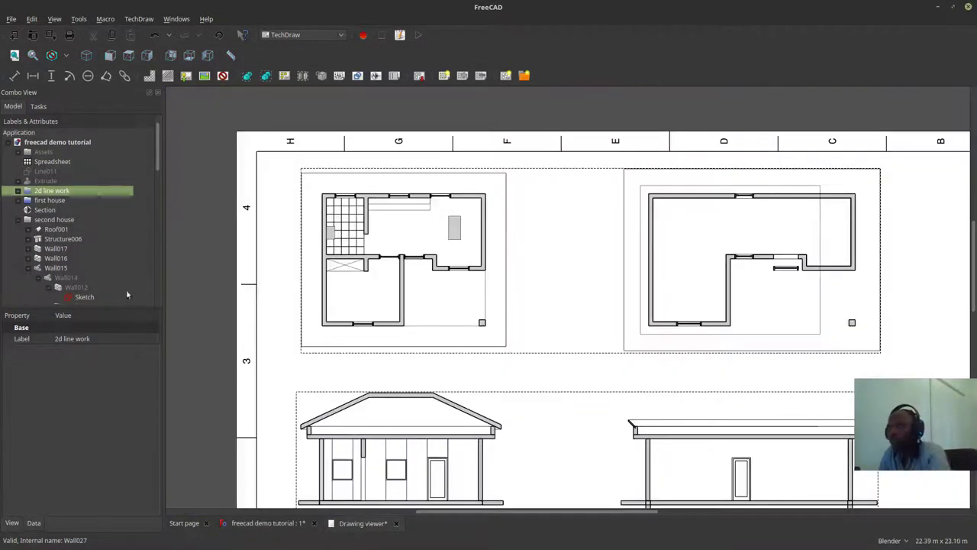
pyautogui.keyDown('ctrl'); pyautogui.click(45, 210); pyautogui.keyUp('ctrl')
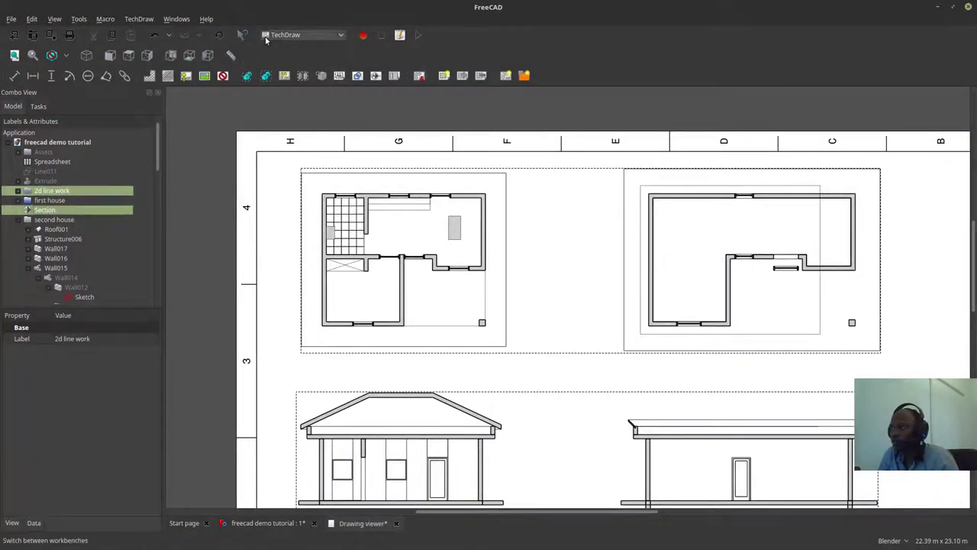
pyautogui.click(301, 36)
pyautogui.click(286, 15)
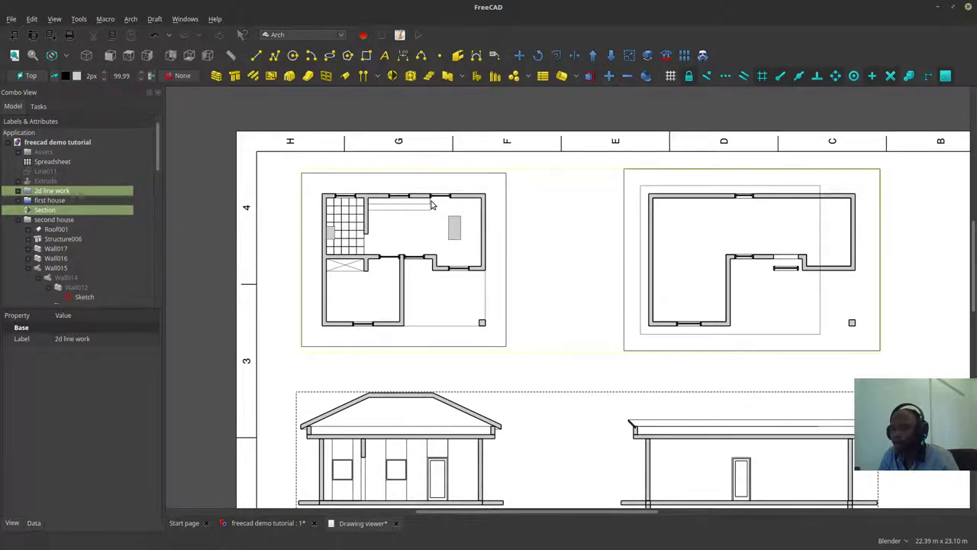
# Step: Move the floor plan view to about X 24.10, Y 278.93 and refresh the document
pyautogui.scroll(-1, 405, 229)
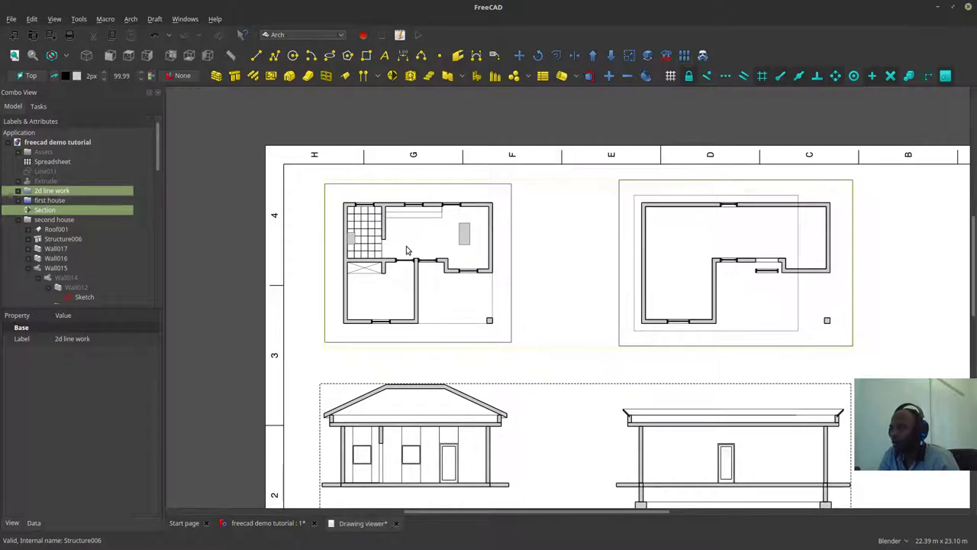
pyautogui.click(378, 260)
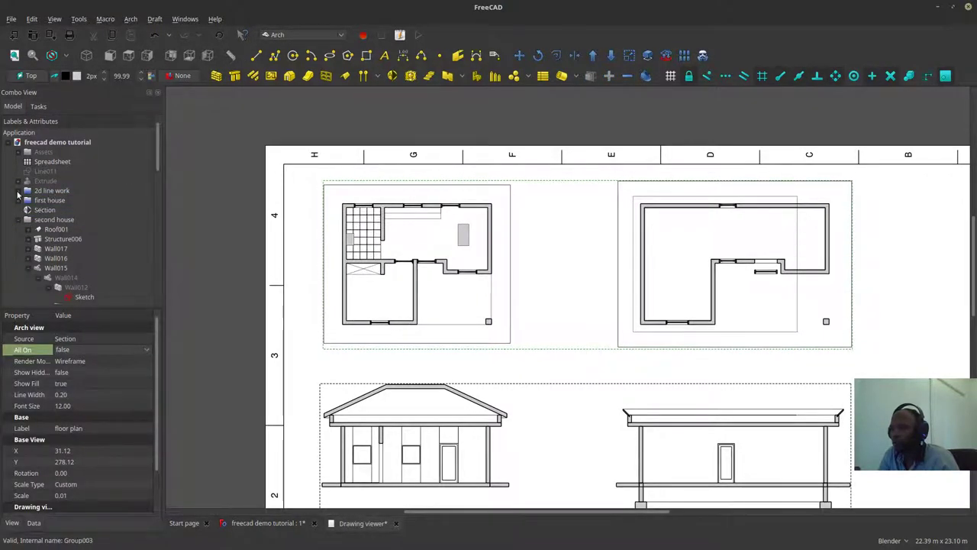
pyautogui.moveTo(348, 242); pyautogui.dragTo(334, 241)
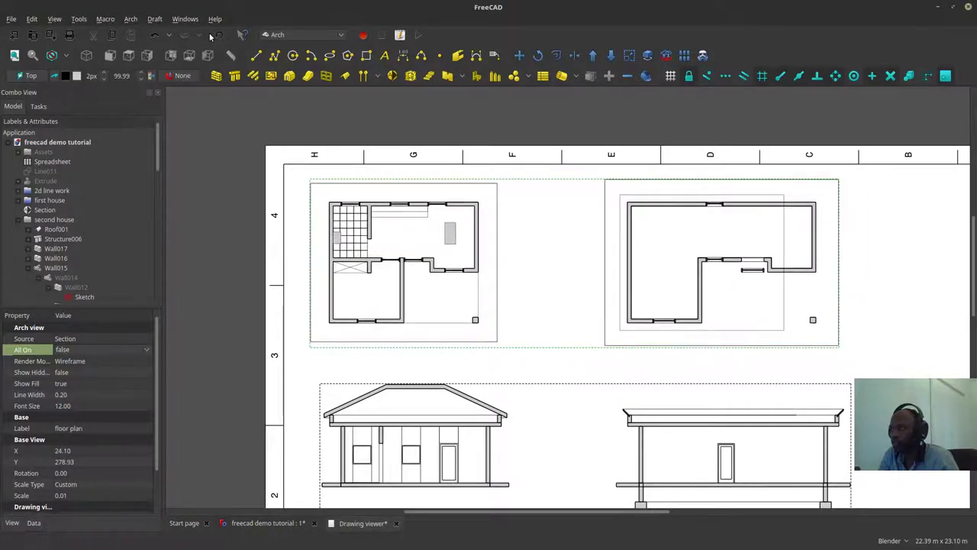
pyautogui.click(219, 35)
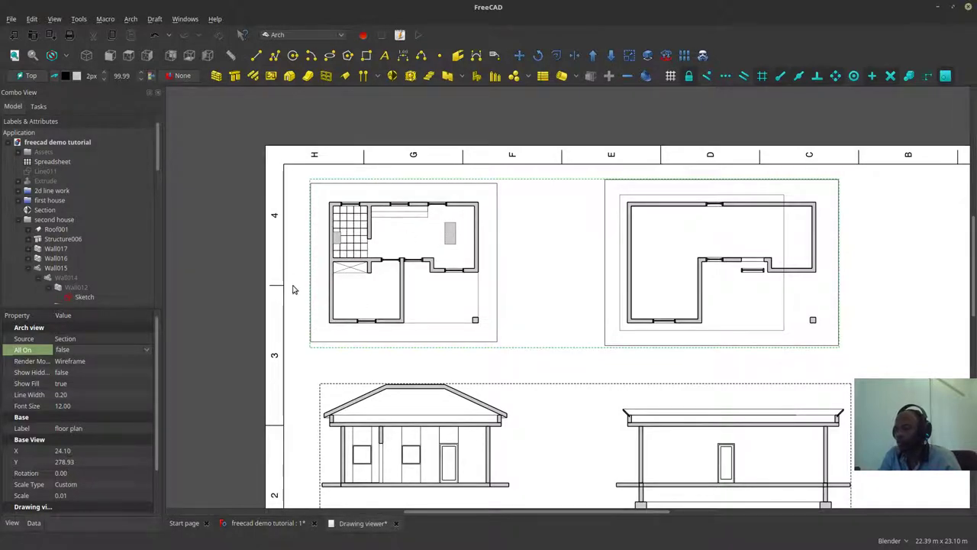
pyautogui.moveTo(294, 286); pyautogui.dragTo(308, 272)
pyautogui.moveTo(308, 273); pyautogui.dragTo(356, 292, button='middle')
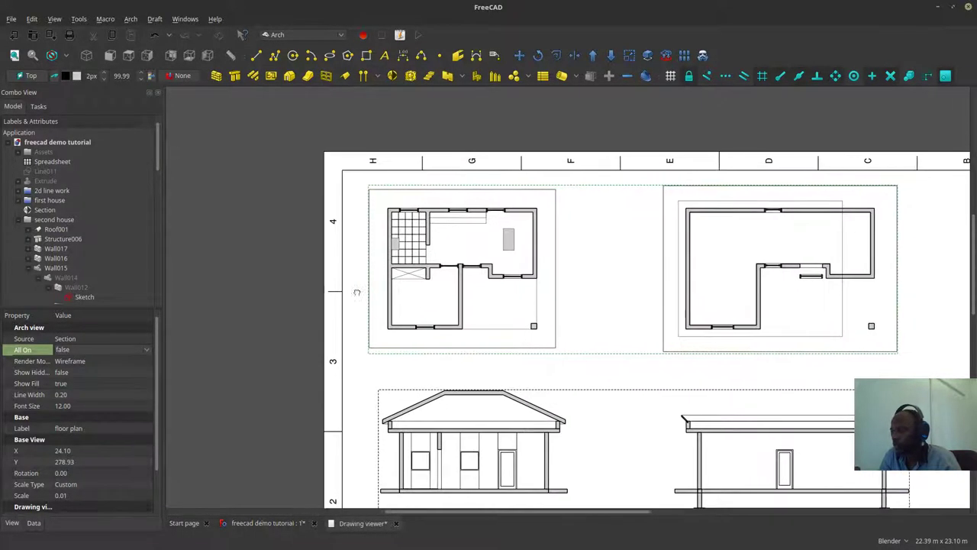
# Step: Hide the Spaces group inside the Annotaions group and collapse it in the model tree
pyautogui.scroll(-5, 108, 239)
pyautogui.scroll(-5, 107, 239)
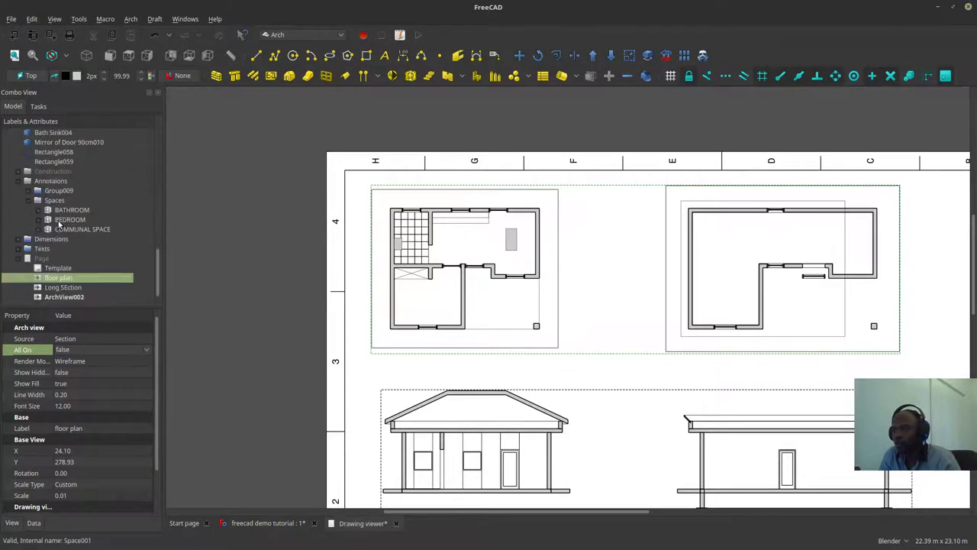
pyautogui.click(50, 181)
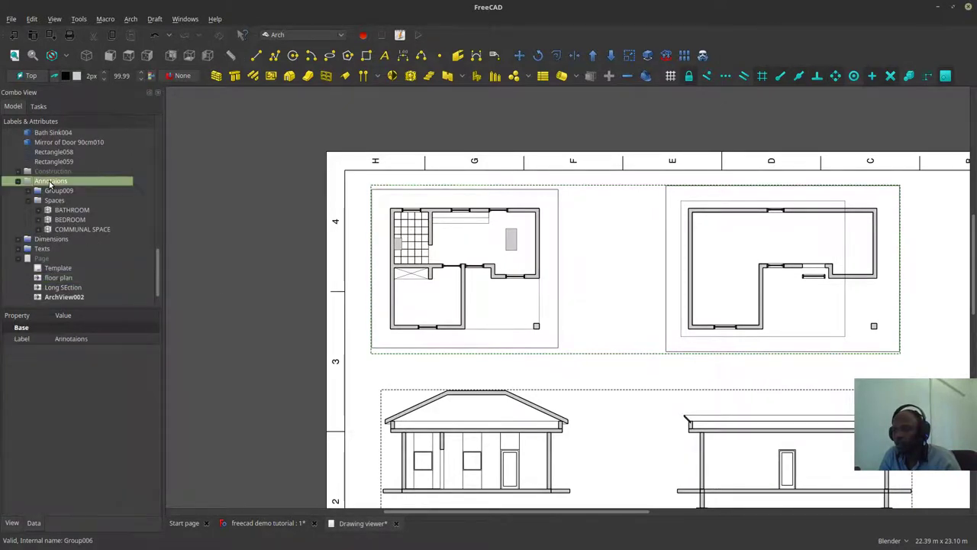
pyautogui.click(52, 200)
pyautogui.press('space')
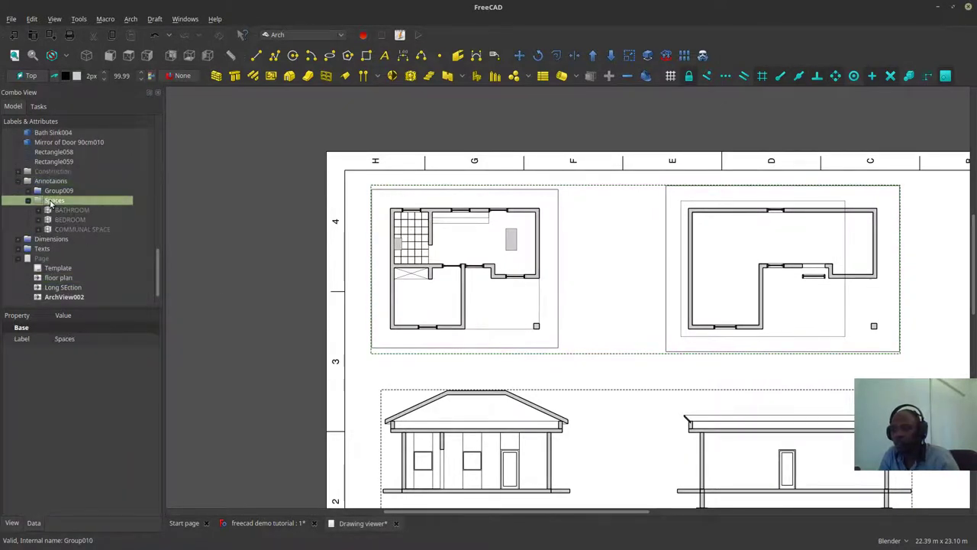
pyautogui.click(29, 200)
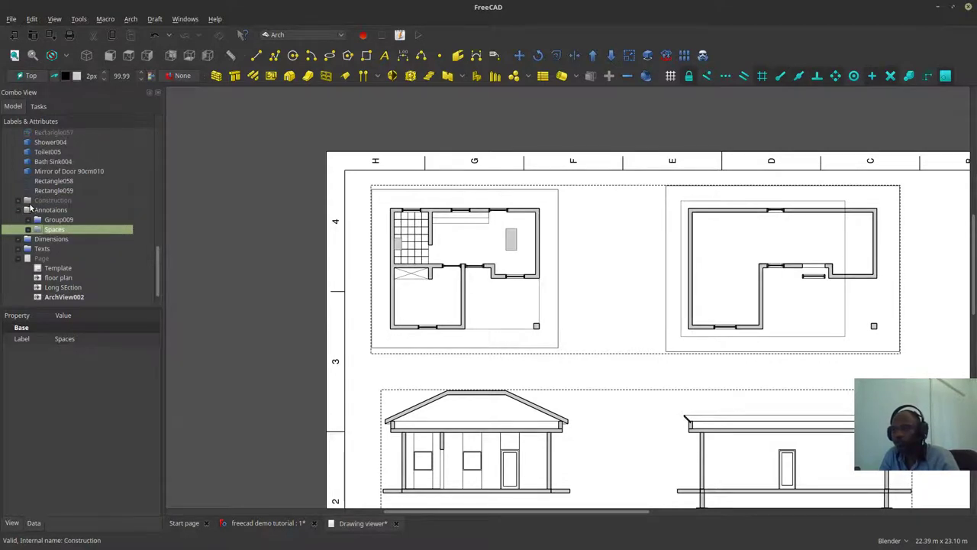
# Step: Add the collapsed Annotaions group to the Section object that drives the floor plan view
pyautogui.click(46, 211)
pyautogui.click(18, 210)
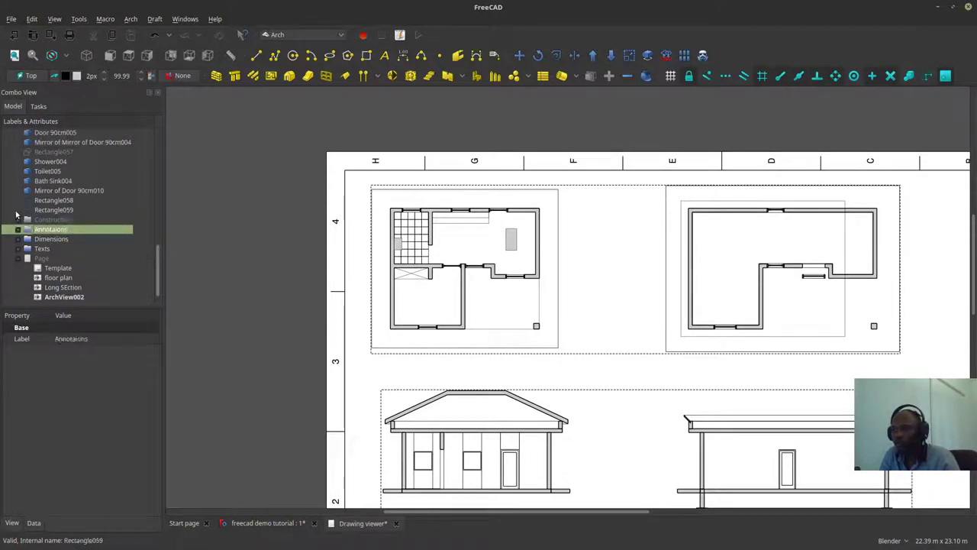
pyautogui.scroll(10, 90, 218)
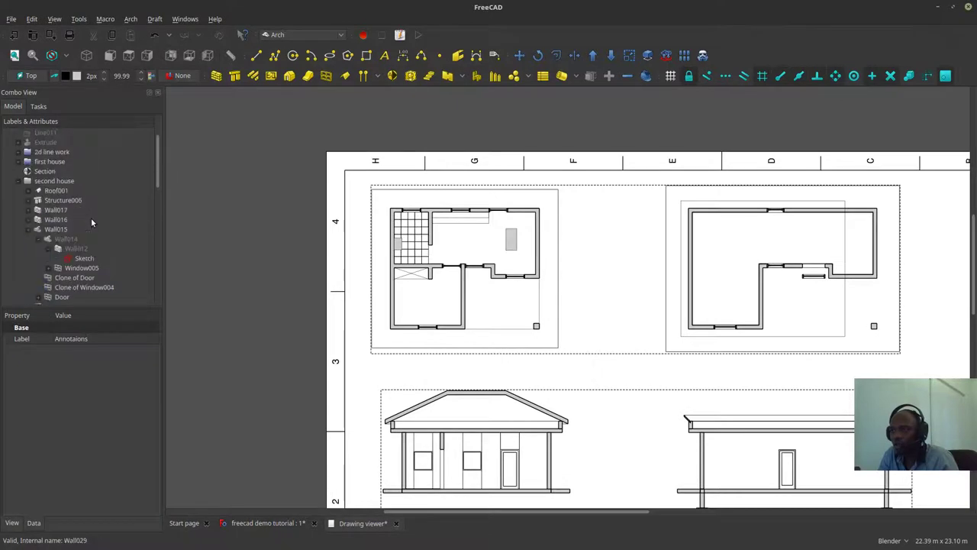
pyautogui.click(48, 210)
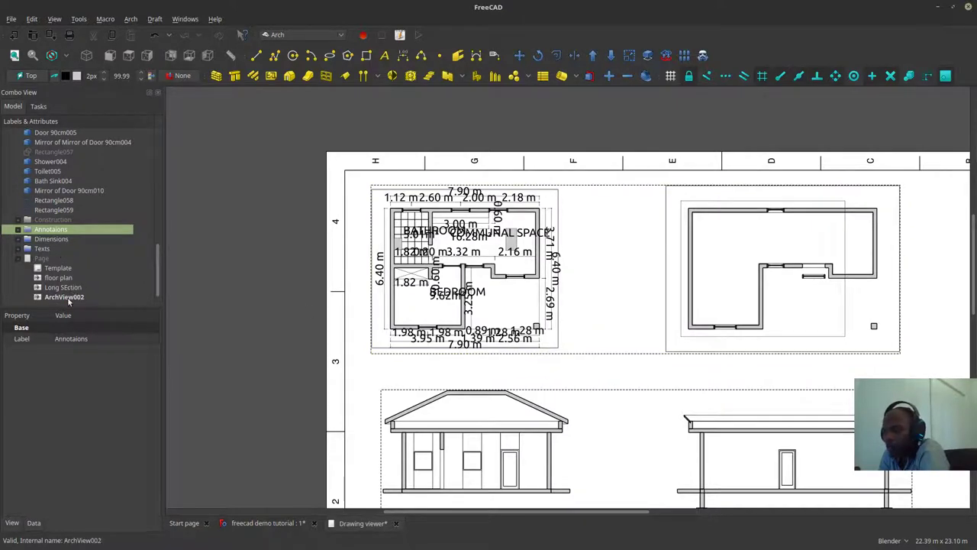
# Step: Shift the floor plan view to about X 23.29, Y 276.77 and set its font size to 3.00
pyautogui.click(58, 278)
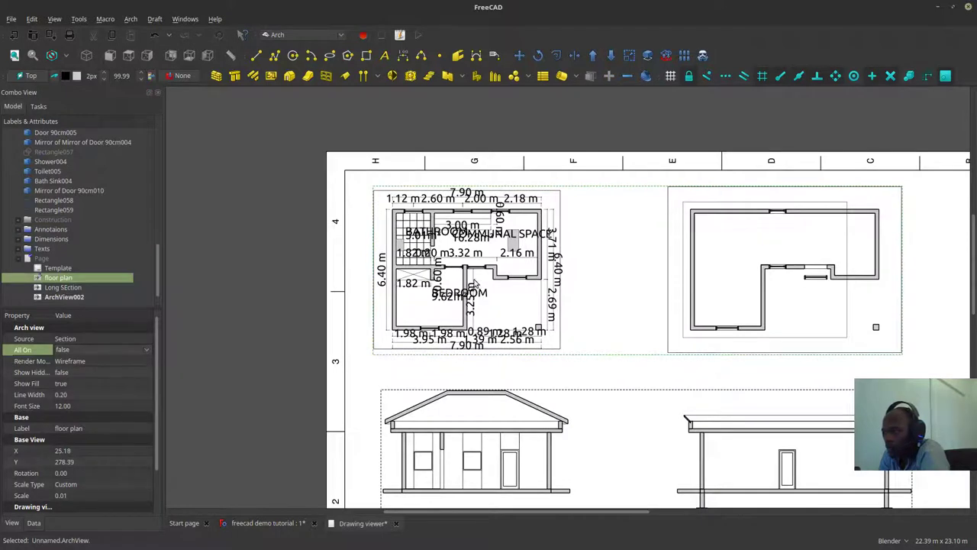
pyautogui.moveTo(478, 276); pyautogui.dragTo(475, 279)
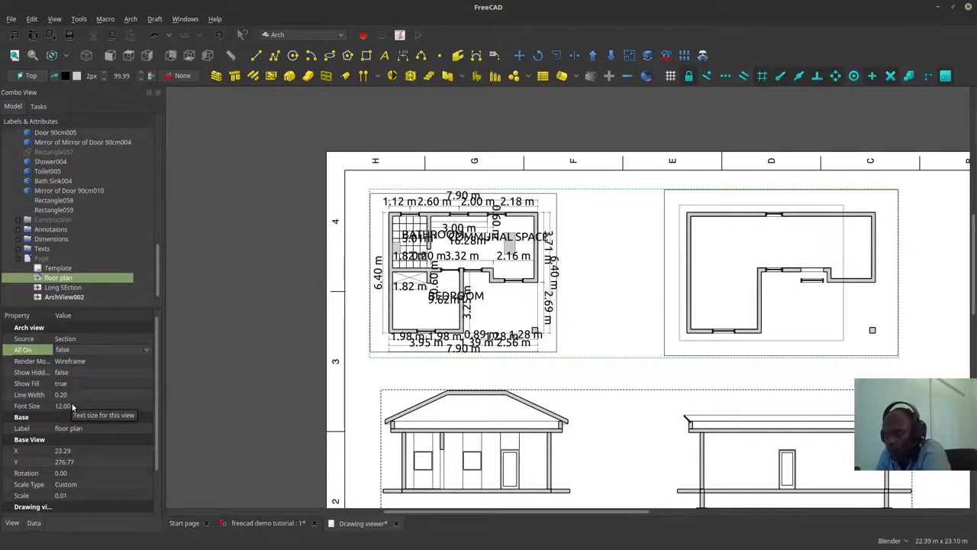
pyautogui.click(73, 406)
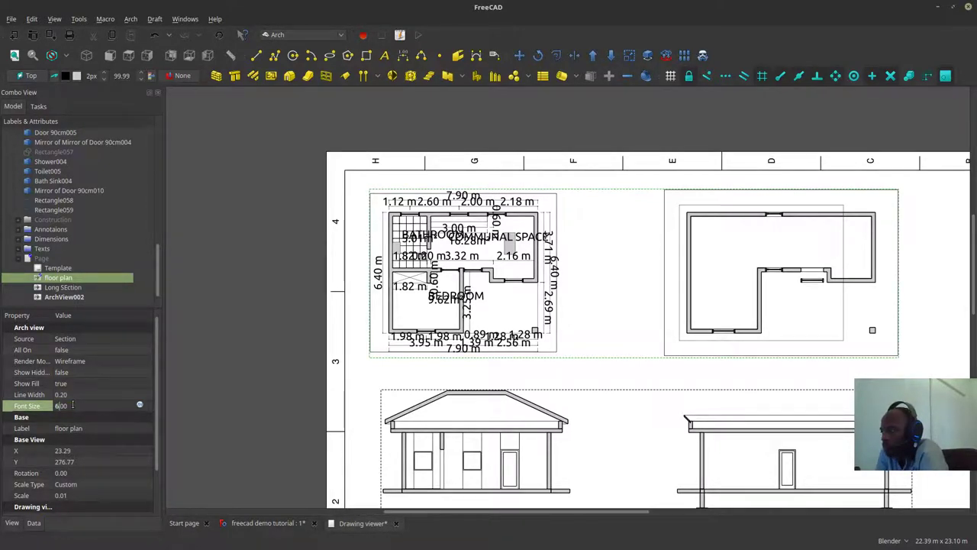
pyautogui.press('Return')
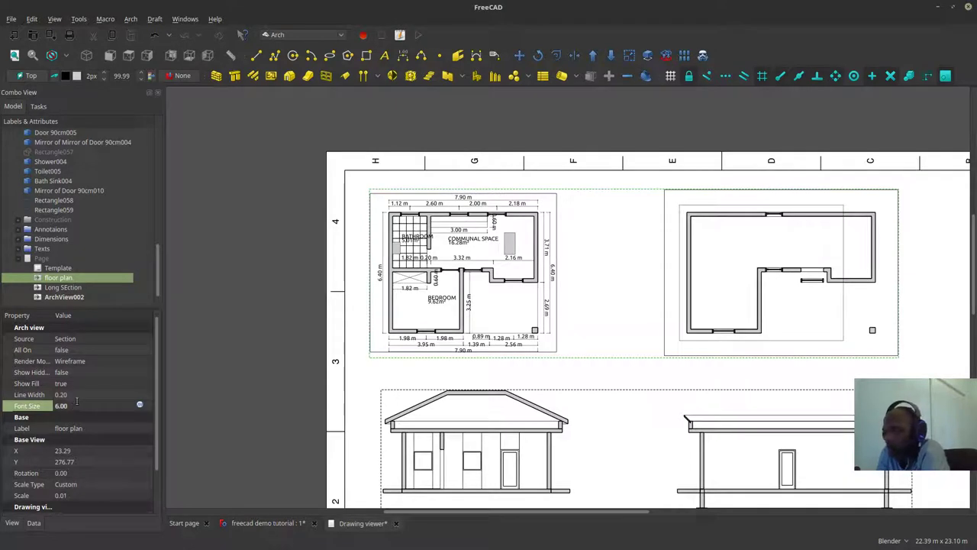
pyautogui.click(76, 403)
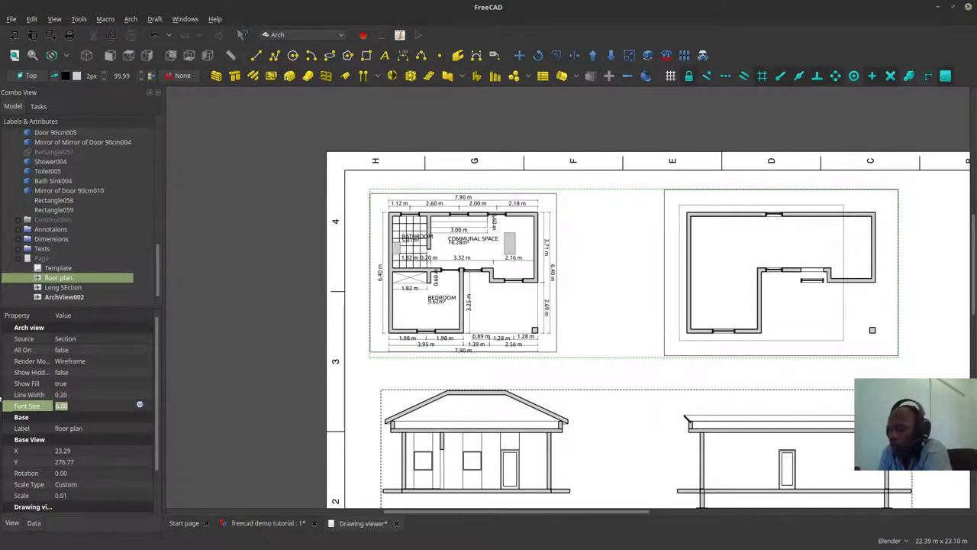
pyautogui.write('3.00')
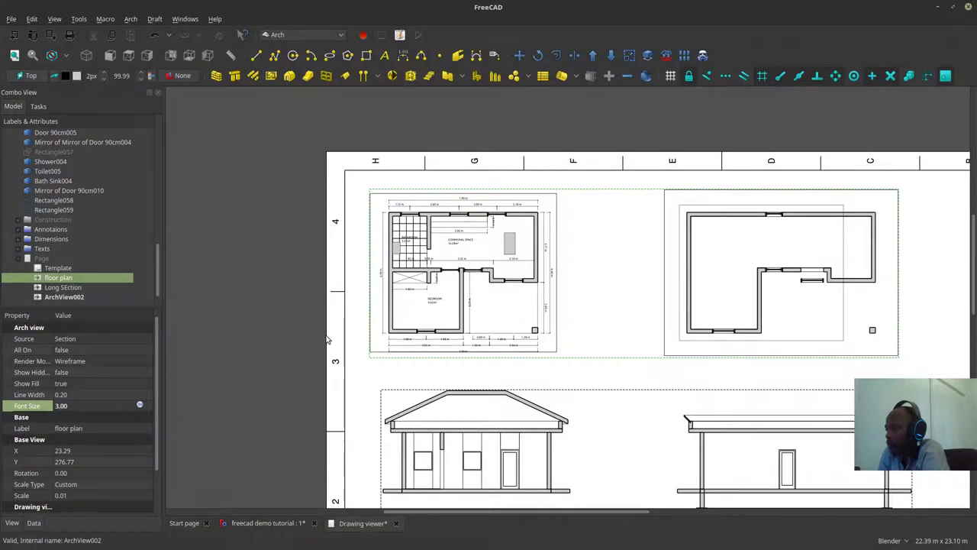
# Step: Inspect the room labels and dimension texts of the floor plan view on the drawing page for legibility
pyautogui.scroll(2, 421, 294)
pyautogui.scroll(1, 421, 294)
pyautogui.scroll(-1, 413, 305)
pyautogui.scroll(3, 381, 344)
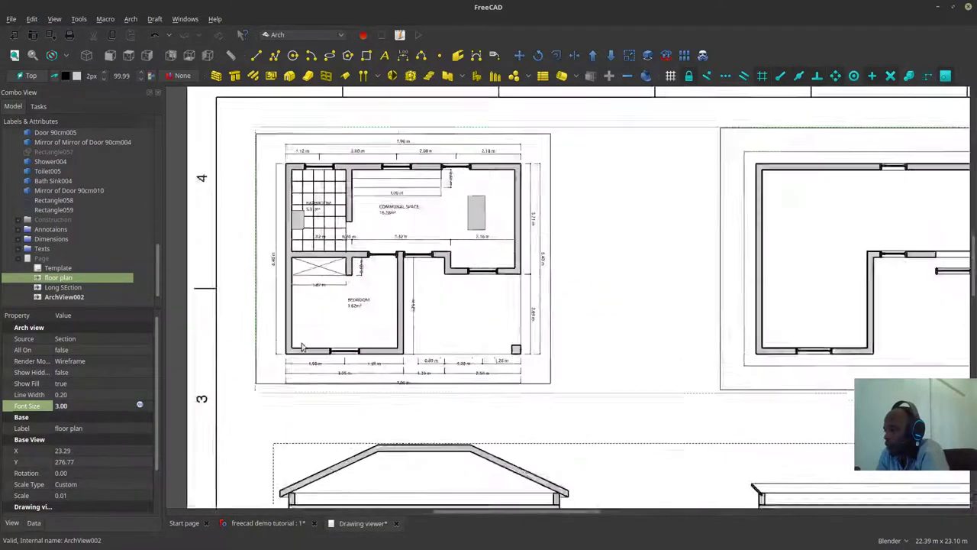
pyautogui.scroll(-3, 320, 445)
pyautogui.scroll(3, 407, 265)
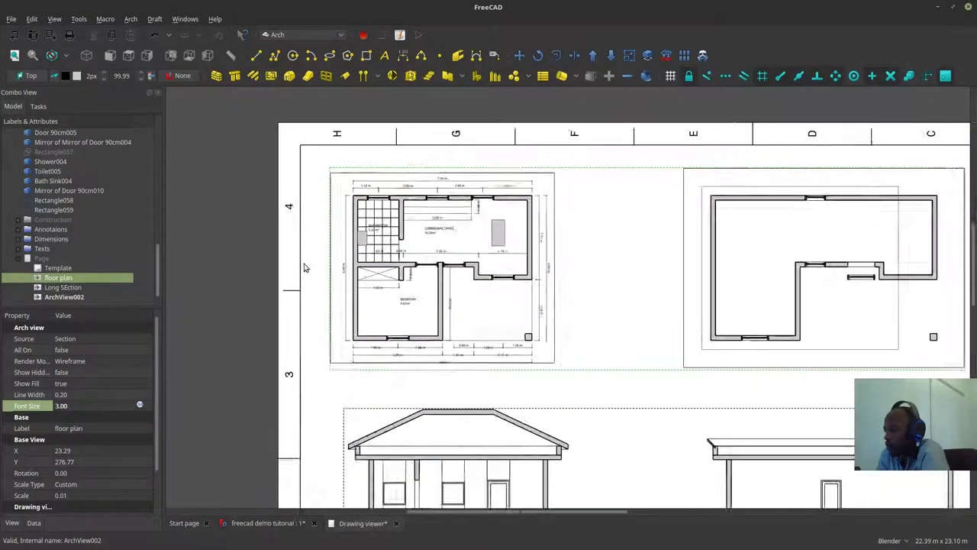
pyautogui.scroll(2, 408, 265)
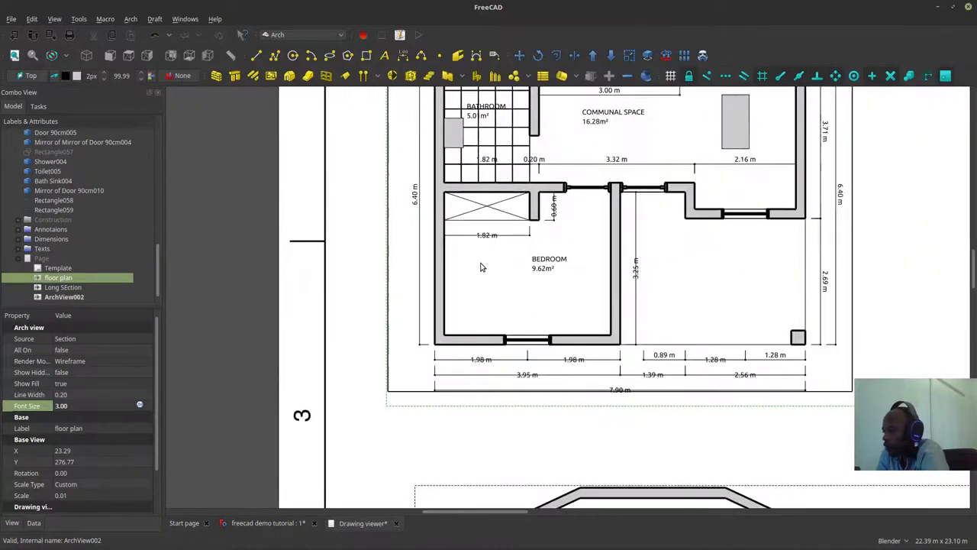
pyautogui.moveTo(347, 224)
pyautogui.mouseDown(button='middle')
pyautogui.moveTo(321, 279)
pyautogui.moveTo(265, 312)
pyautogui.mouseUp(button='middle')
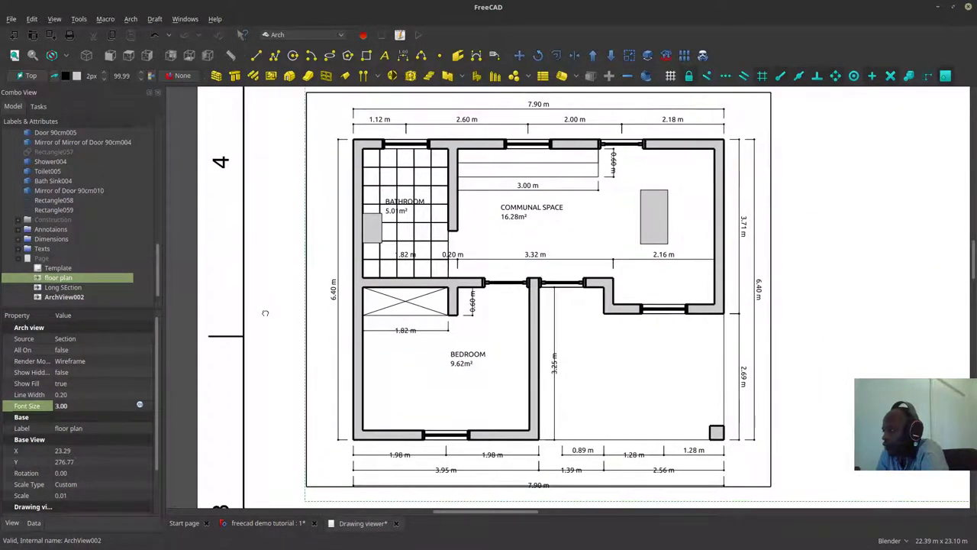
pyautogui.scroll(4, 393, 240)
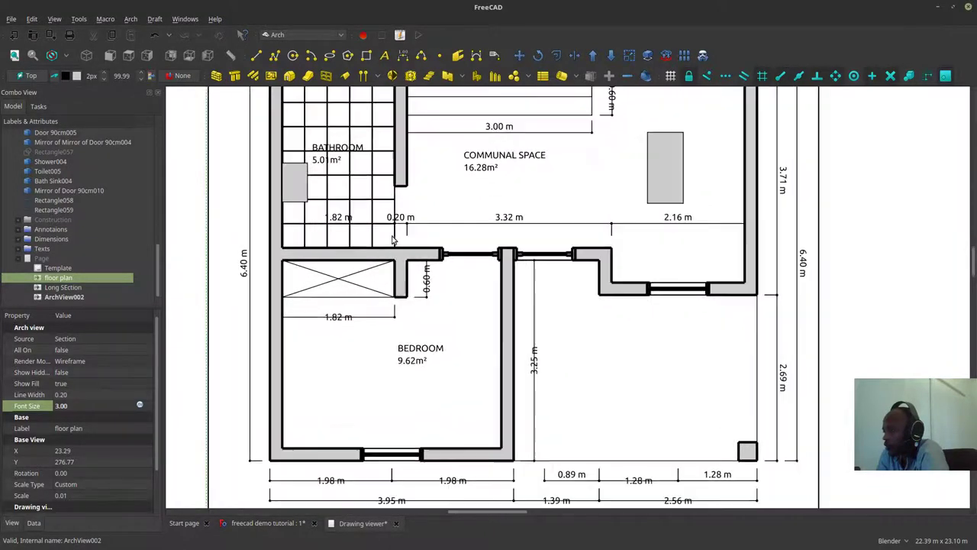
pyautogui.scroll(1, 353, 228)
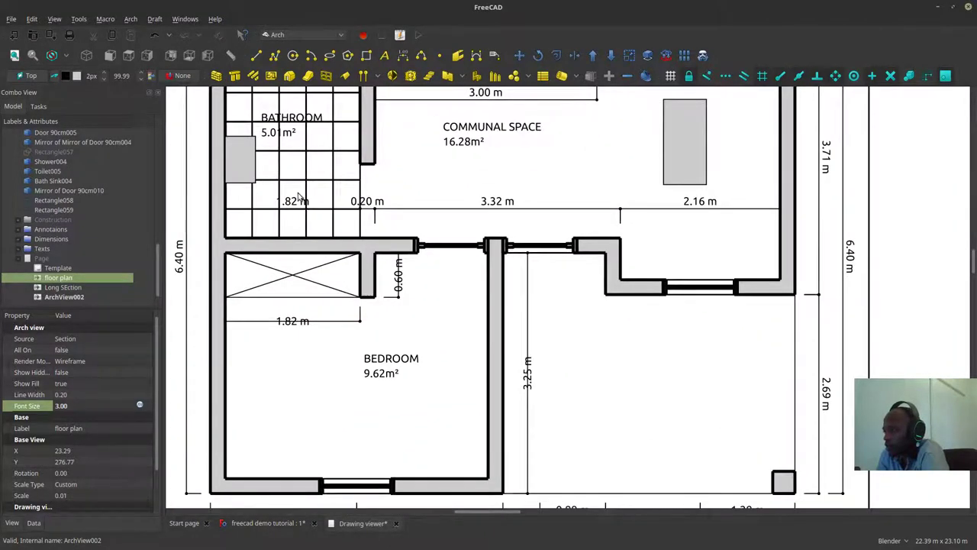
pyautogui.scroll(-3, 324, 216)
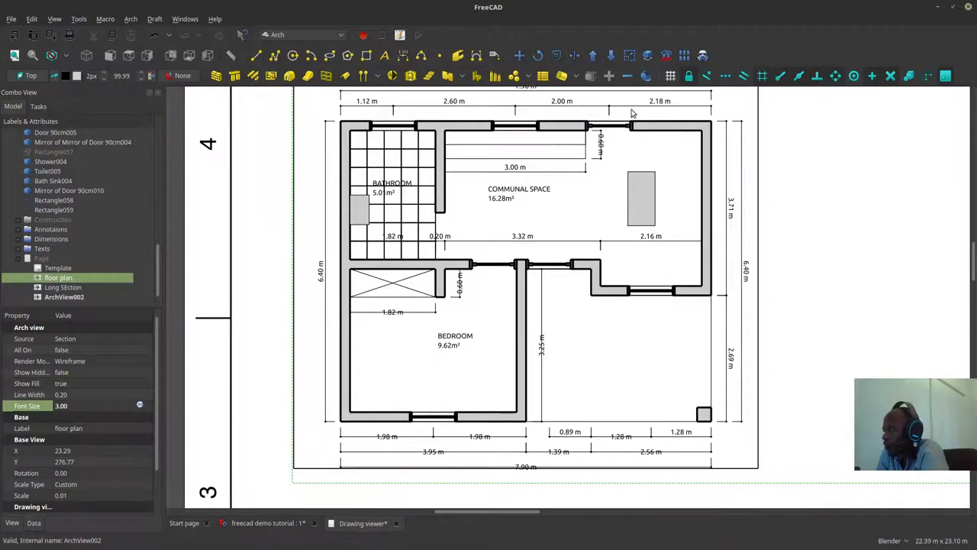
pyautogui.scroll(4, 600, 149)
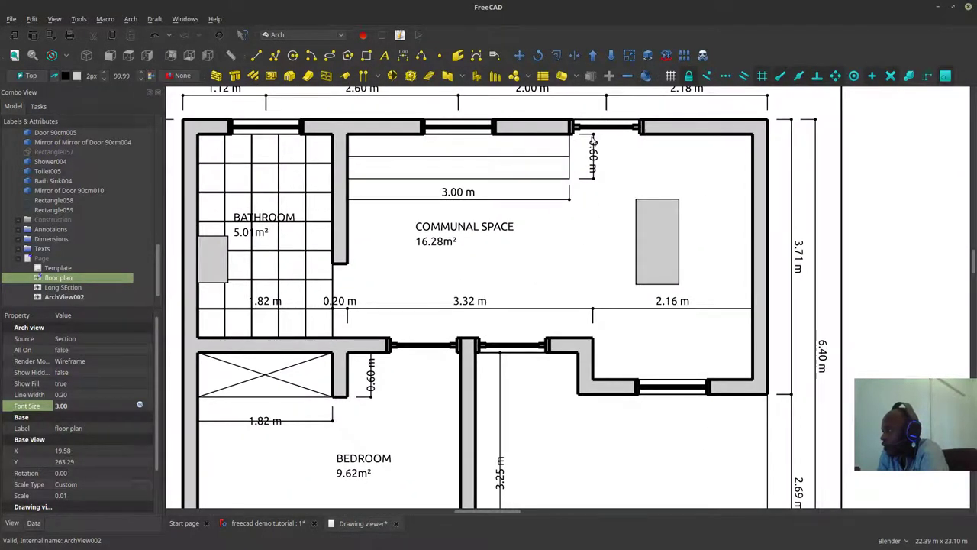
# Step: Move the floor plan view to about X 19.70, Y 287.29 on the page
pyautogui.scroll(-3, 592, 152)
pyautogui.scroll(-1, 587, 166)
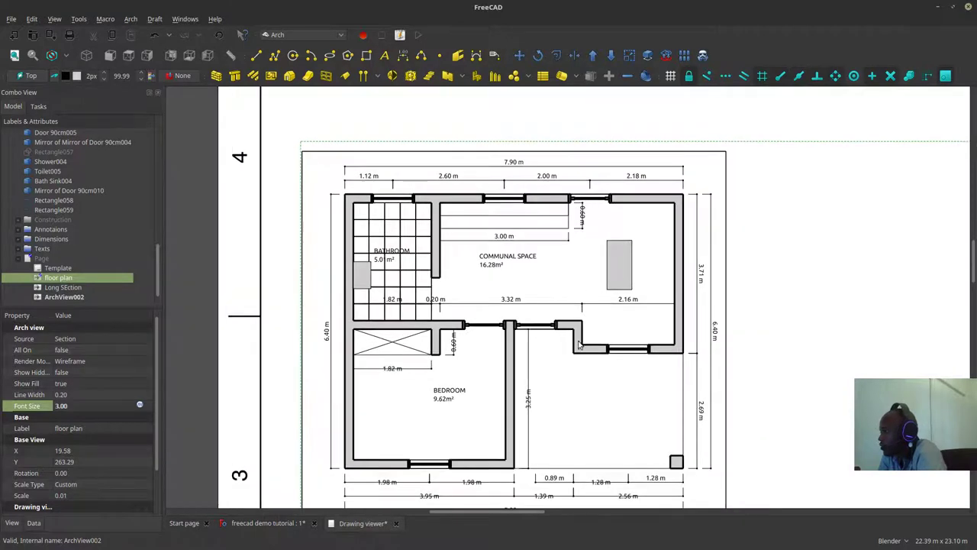
pyautogui.moveTo(553, 420); pyautogui.dragTo(537, 295)
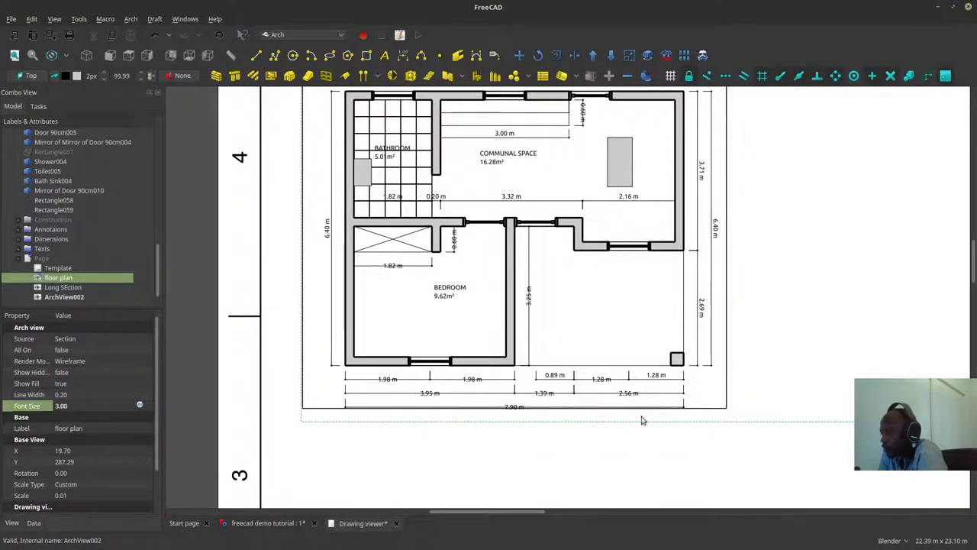
# Step: Compare the placement of the dimension texts along the porch side in the 3D model with the floor plan on the drawing page
pyautogui.click(259, 522)
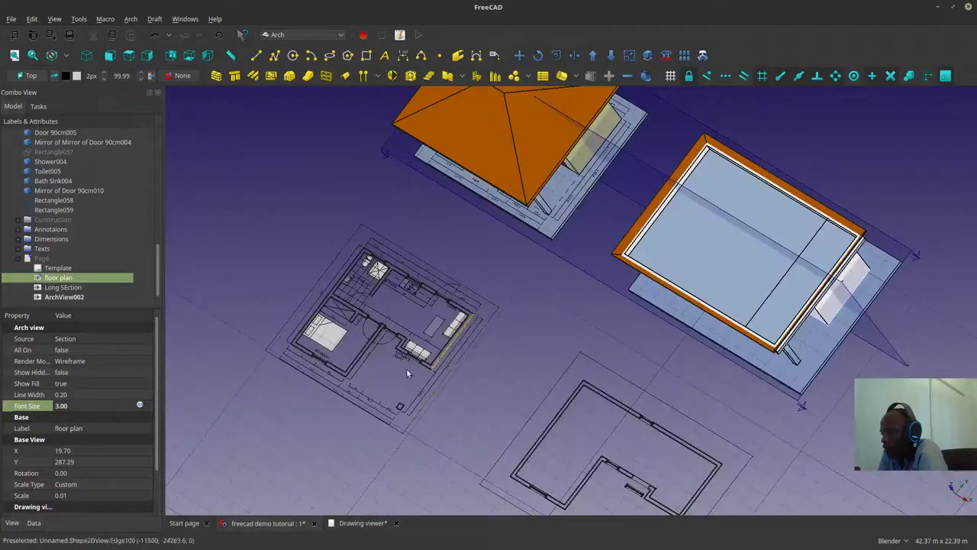
pyautogui.scroll(5, 533, 180)
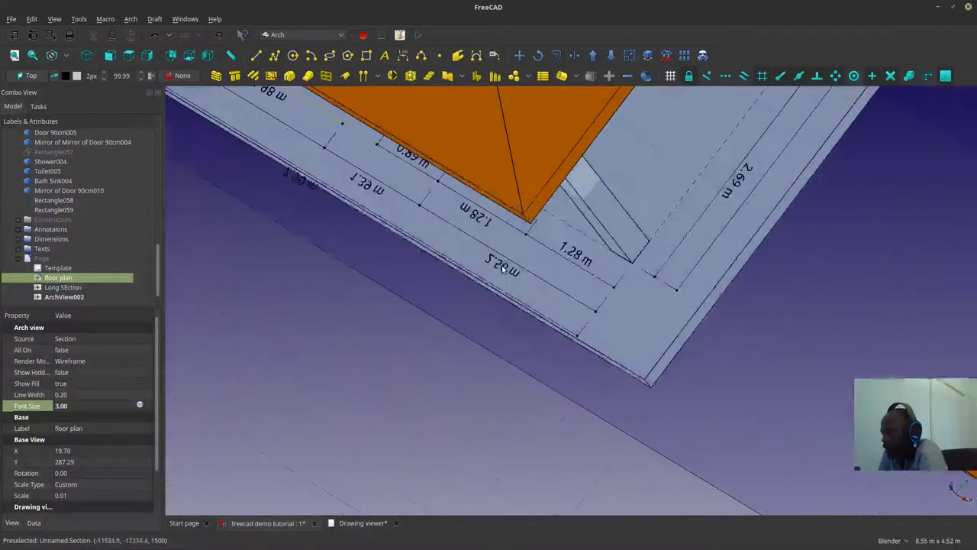
pyautogui.scroll(4, 416, 276)
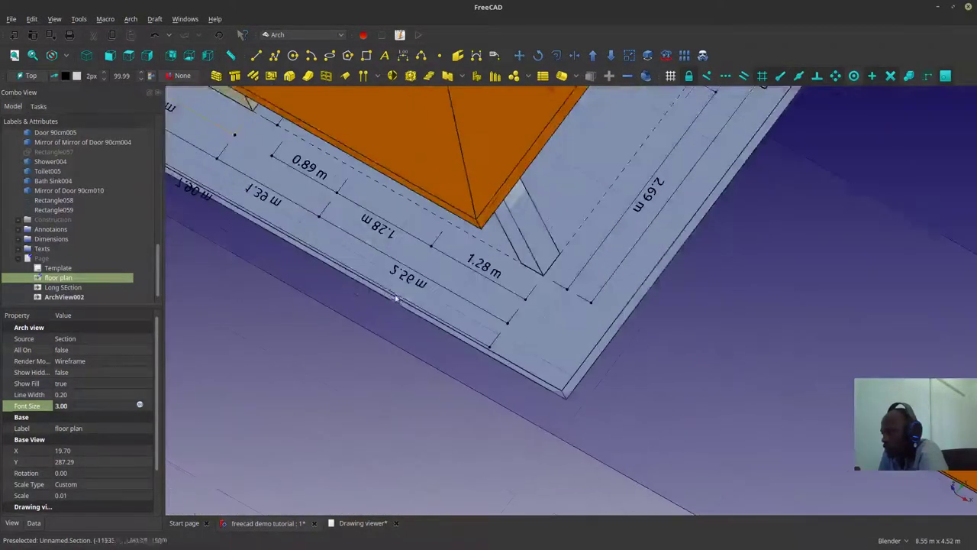
pyautogui.scroll(-4, 416, 277)
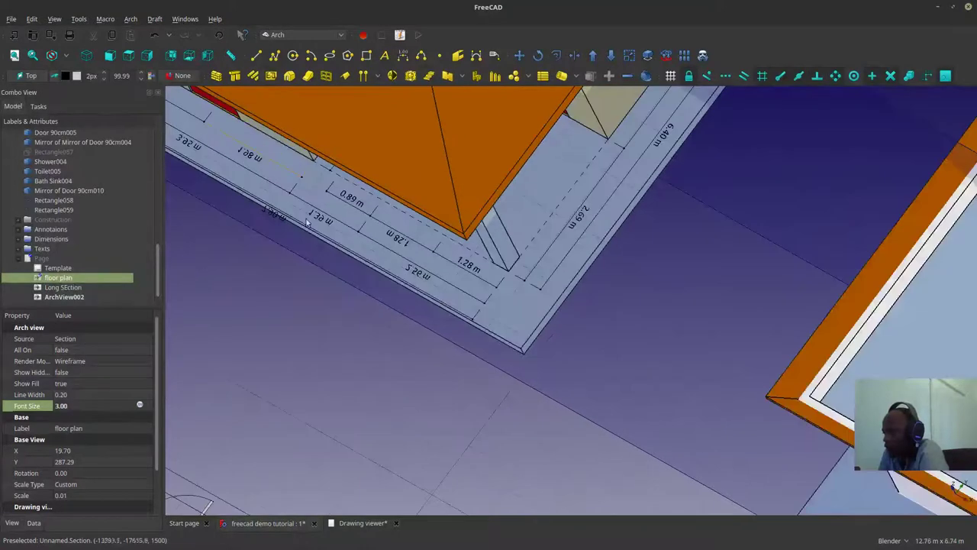
pyautogui.scroll(-3, 308, 223)
pyautogui.scroll(2, 321, 392)
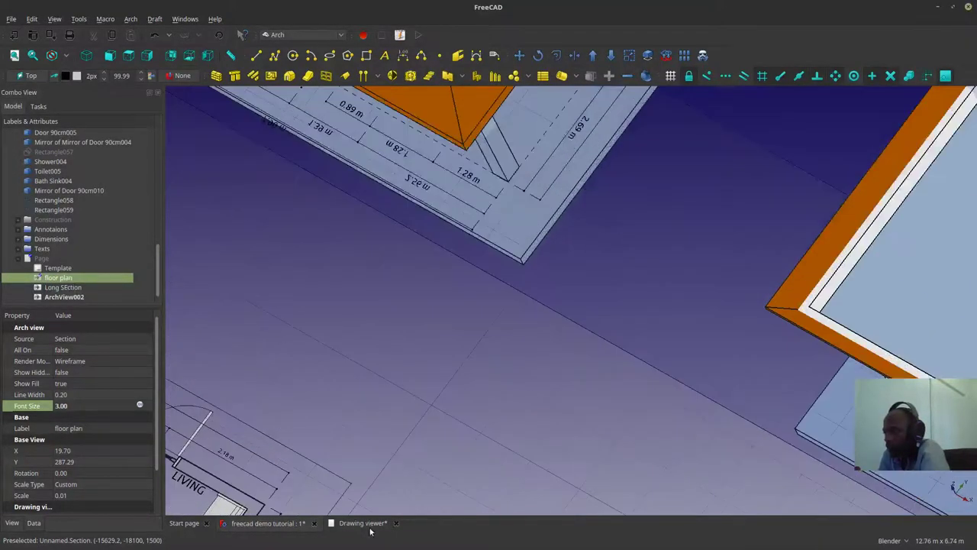
pyautogui.click(369, 524)
pyautogui.scroll(2, 666, 400)
pyautogui.scroll(-1, 641, 419)
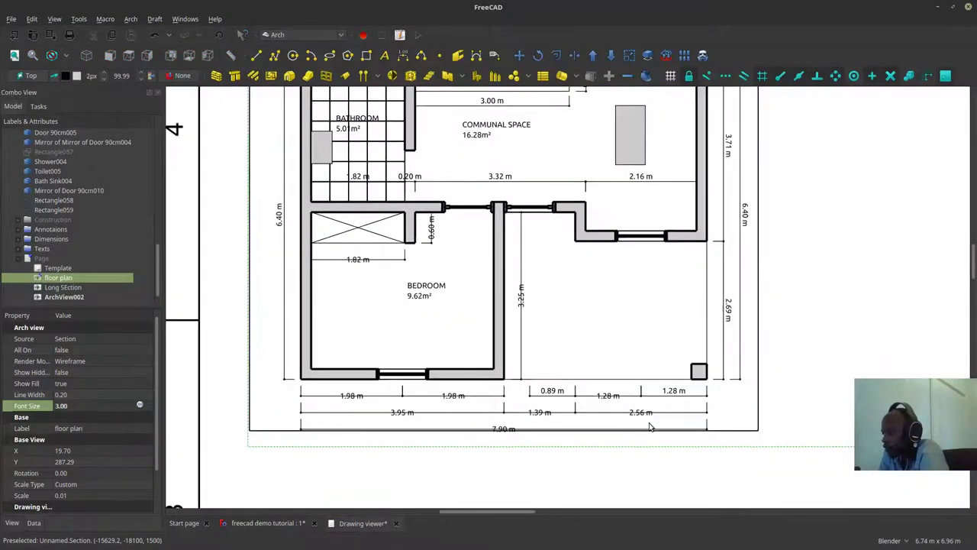
pyautogui.scroll(1, 645, 421)
pyautogui.scroll(-1, 647, 424)
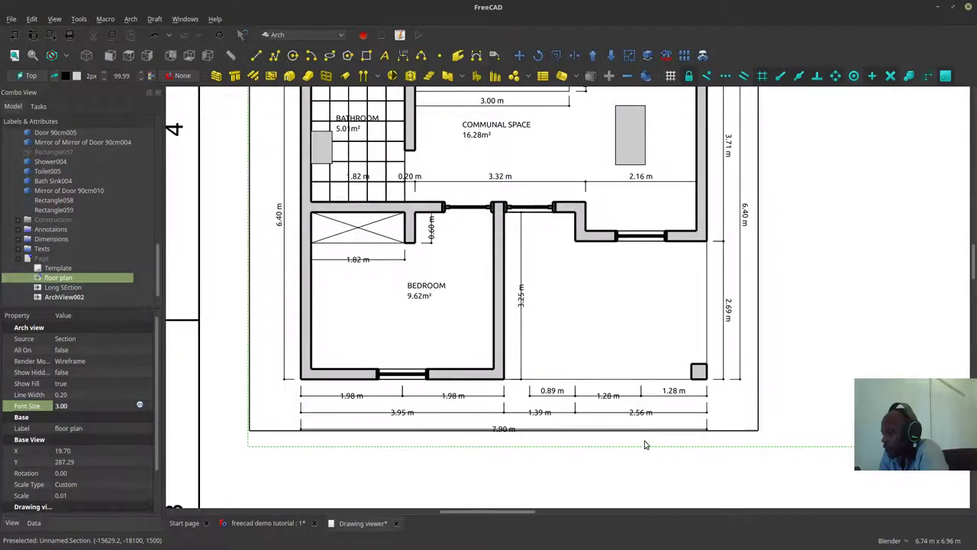
pyautogui.scroll(4, 611, 465)
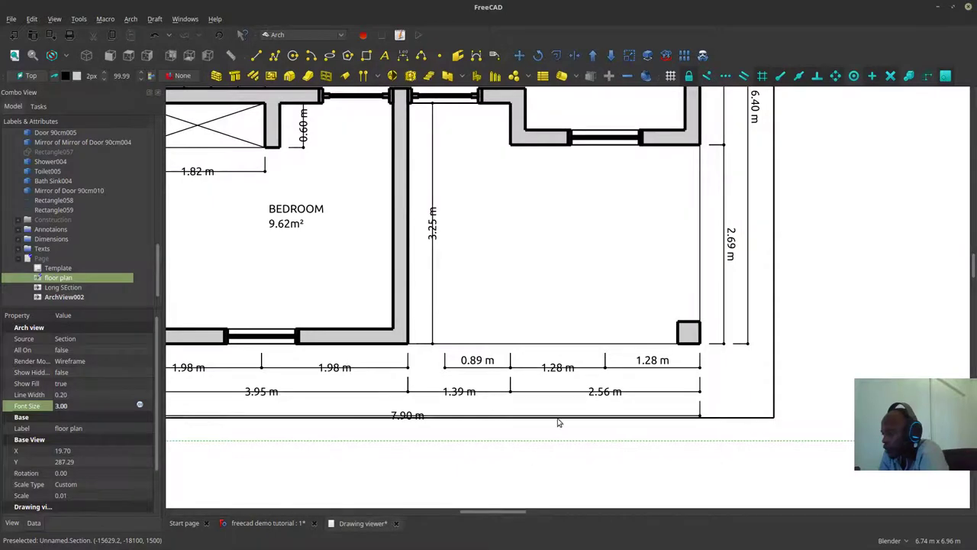
# Step: Hide the Section plane and the floor slab of the hipped-roof house in the 3D model
pyautogui.click(263, 522)
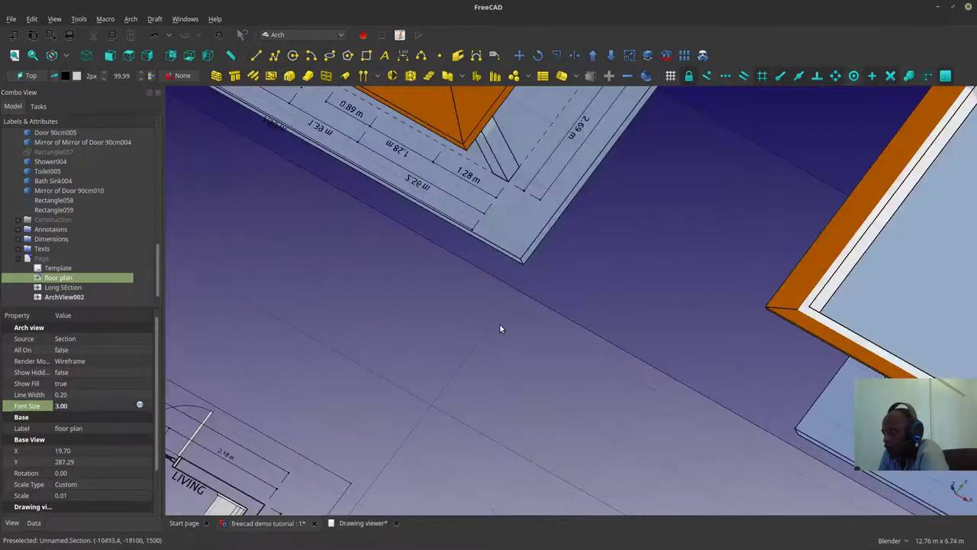
pyautogui.click(500, 282)
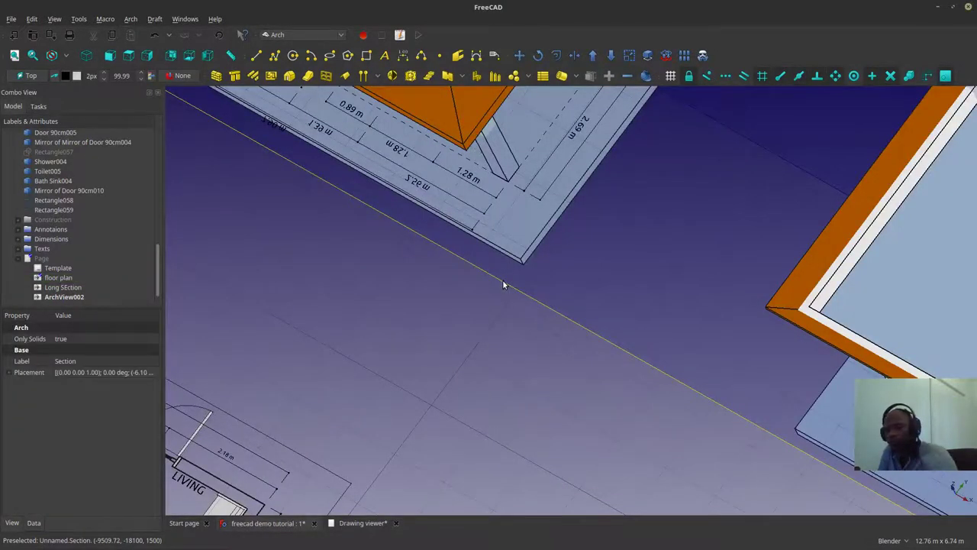
pyautogui.scroll(5, 436, 184)
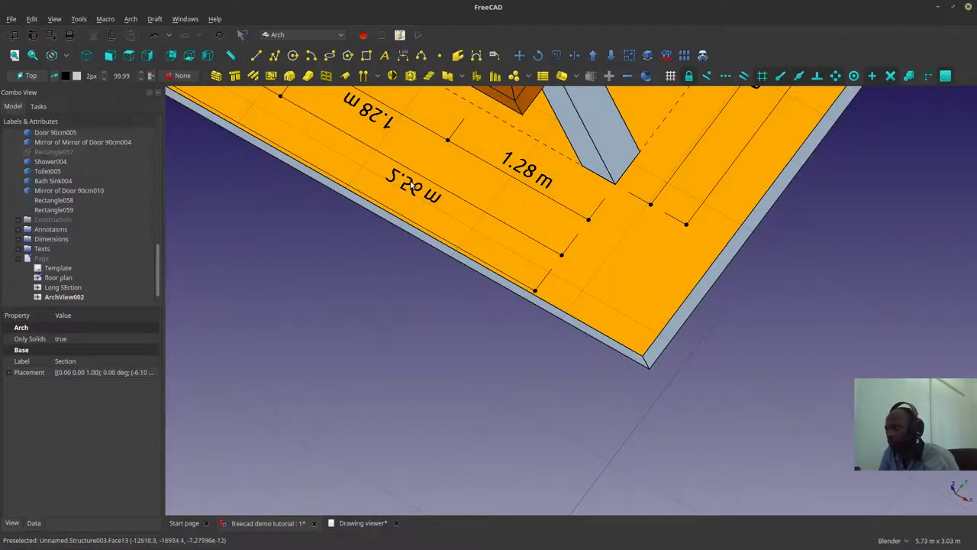
pyautogui.click(430, 203)
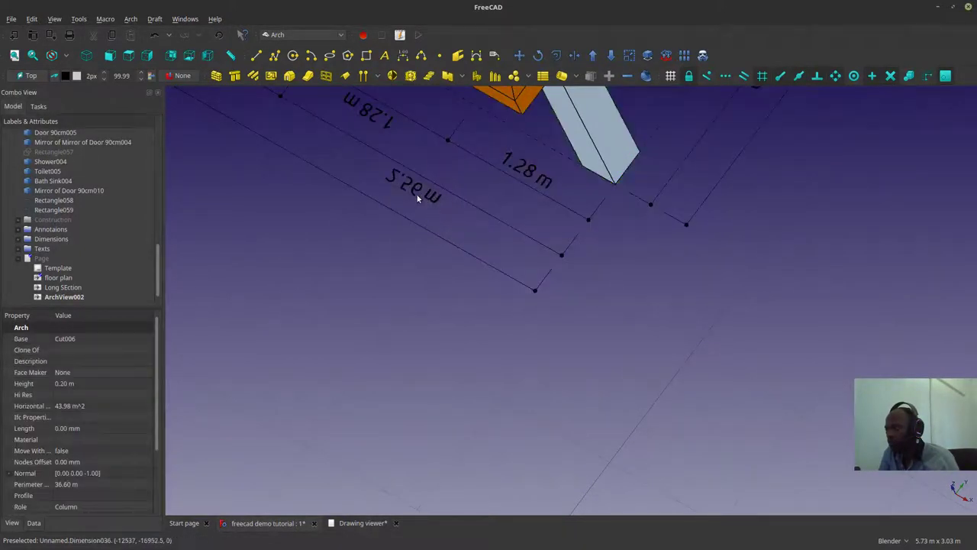
# Step: Set Flip Text to true for the 2.56 m dimension in front of the porch and refresh the drawing page
pyautogui.click(433, 199)
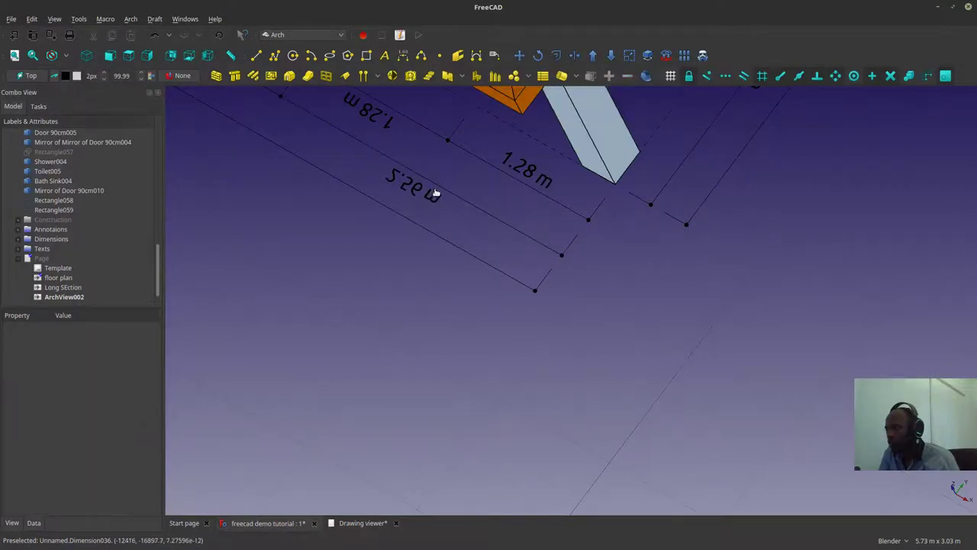
pyautogui.click(435, 189)
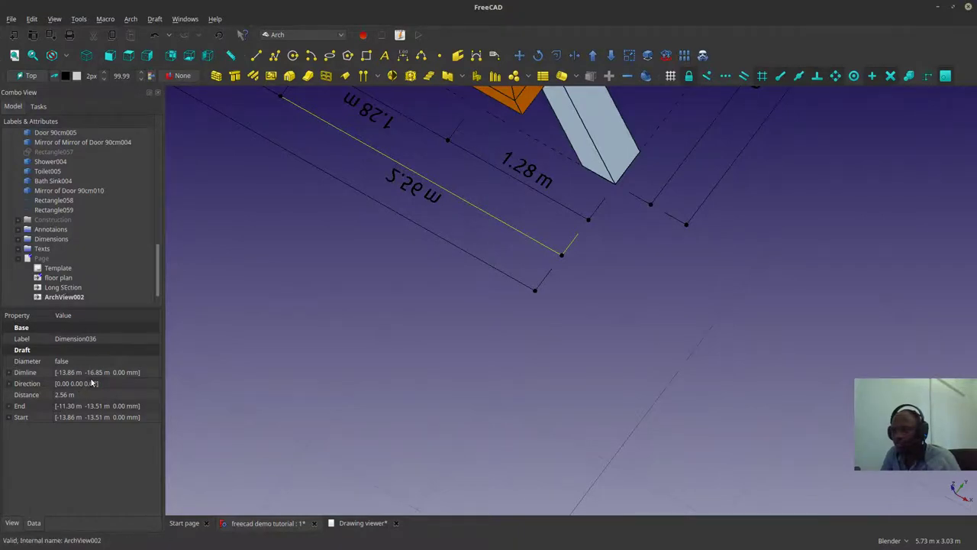
pyautogui.click(12, 522)
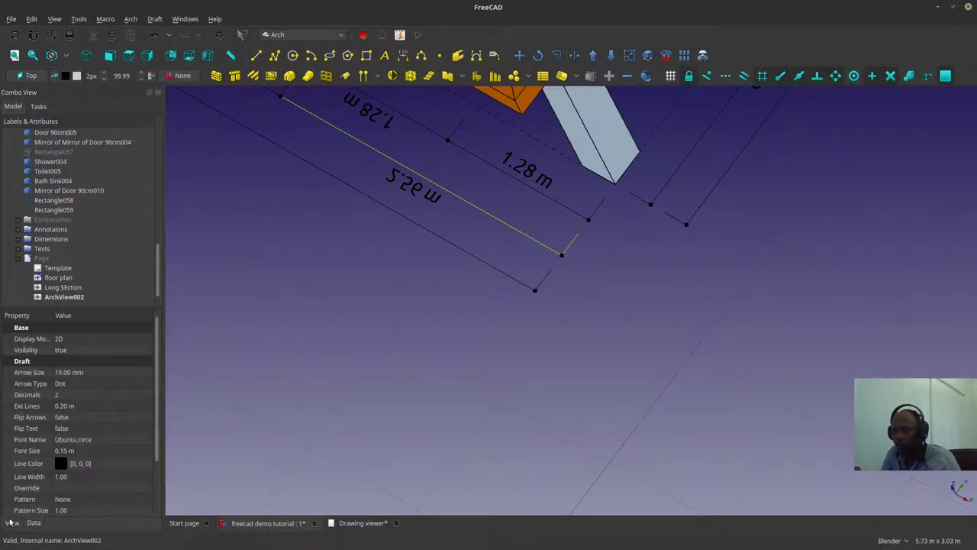
pyautogui.click(75, 431)
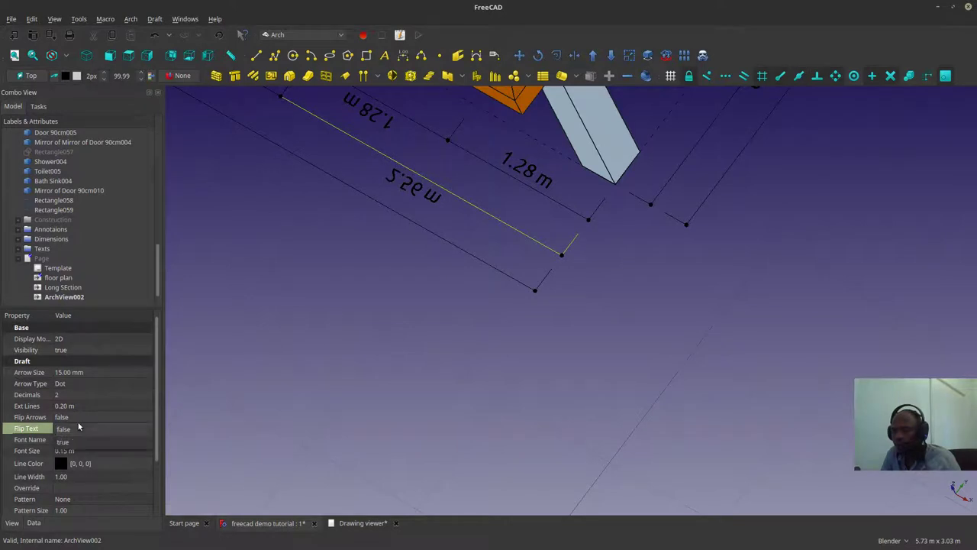
pyautogui.click(75, 439)
pyautogui.click(74, 442)
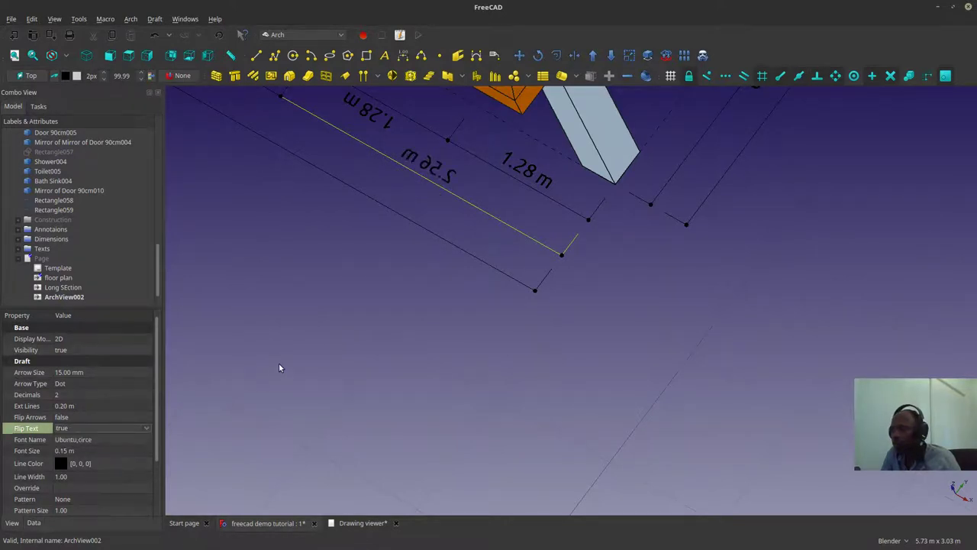
pyautogui.click(378, 523)
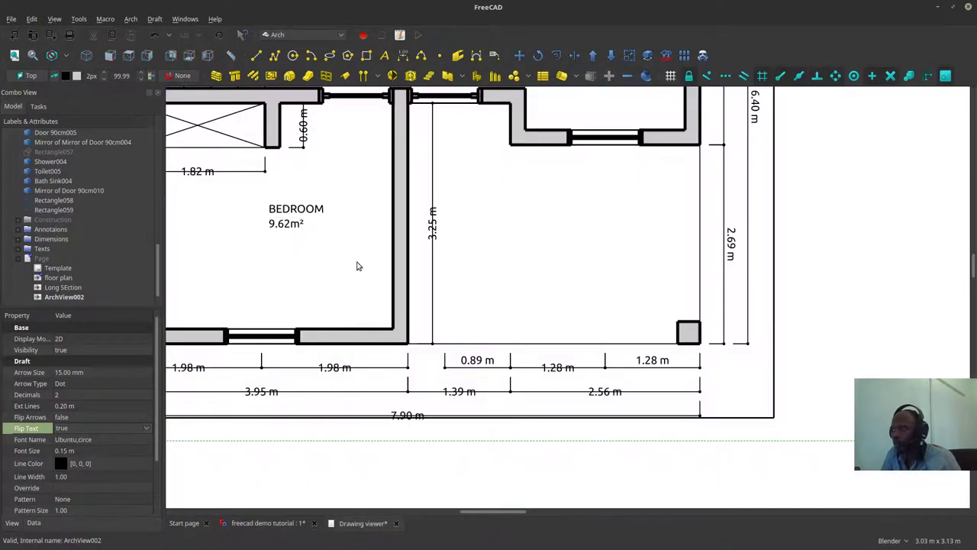
pyautogui.click(226, 40)
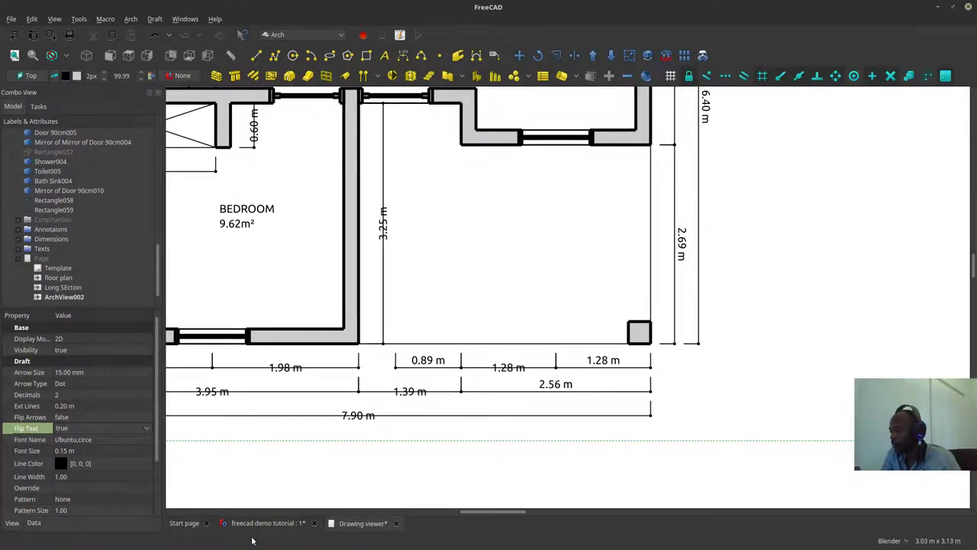
# Step: Hide the roof of the hipped-roof house in the 3D model
pyautogui.scroll(-5, 637, 330)
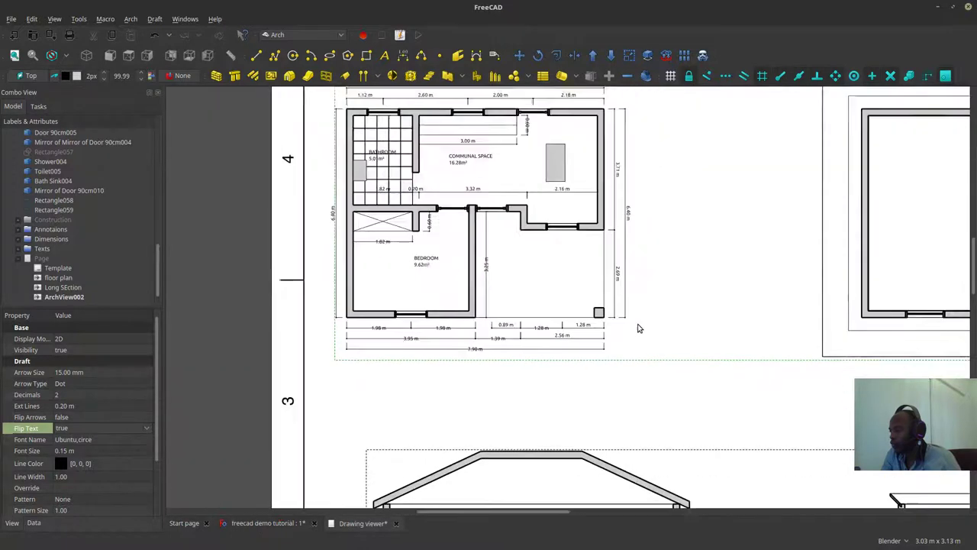
pyautogui.scroll(3, 384, 168)
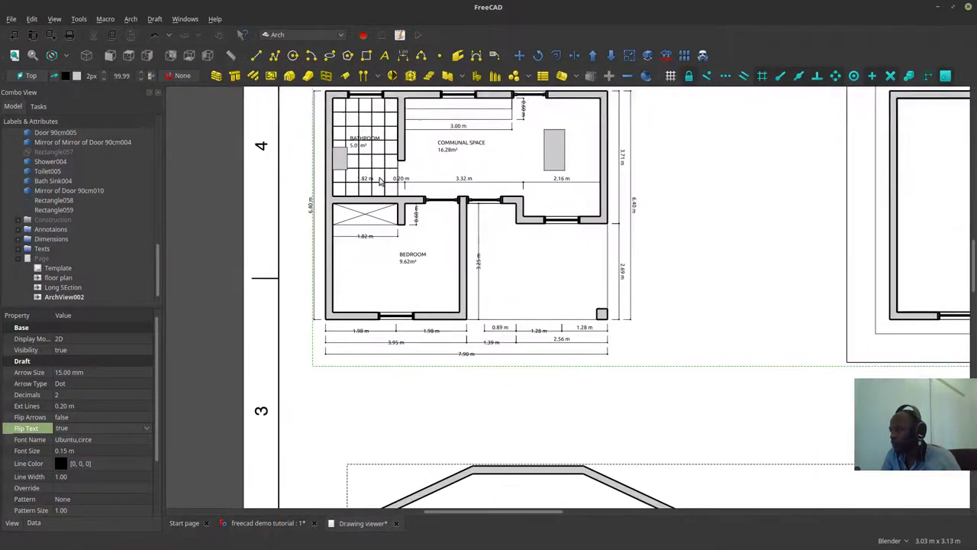
pyautogui.scroll(1, 375, 219)
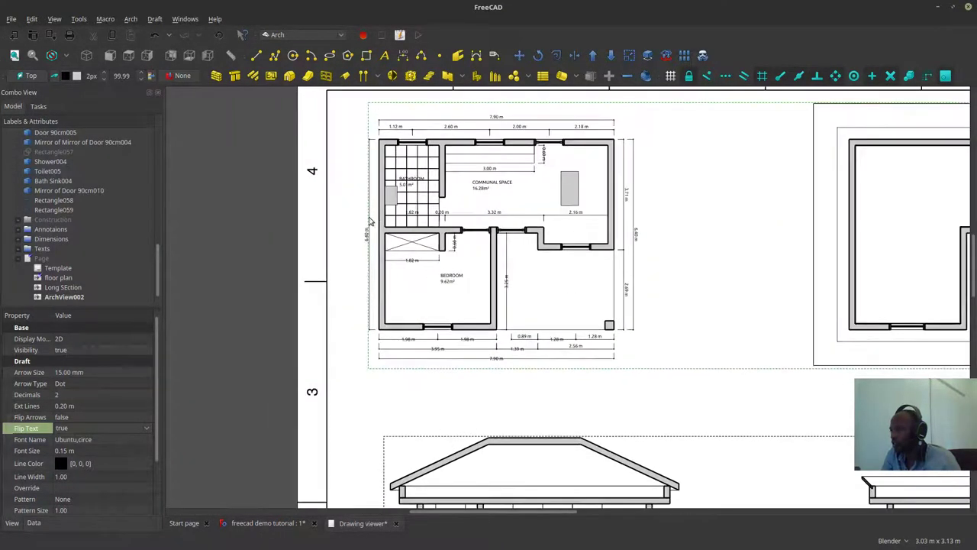
pyautogui.click(273, 525)
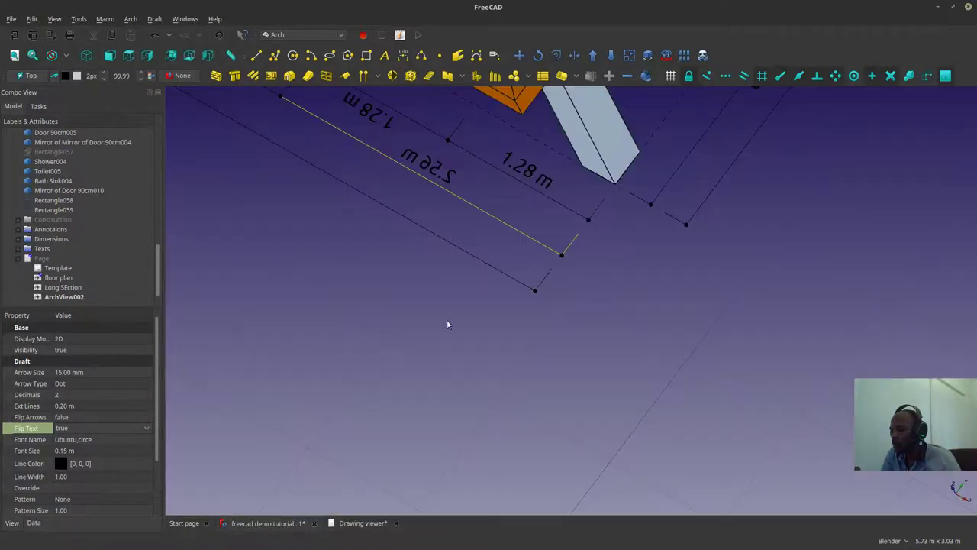
pyautogui.scroll(-5, 447, 323)
pyautogui.moveTo(626, 283); pyautogui.dragTo(534, 233, button='middle')
pyautogui.scroll(2, 510, 320)
pyautogui.moveTo(499, 384); pyautogui.dragTo(489, 352, button='middle')
pyautogui.scroll(-3, 488, 353)
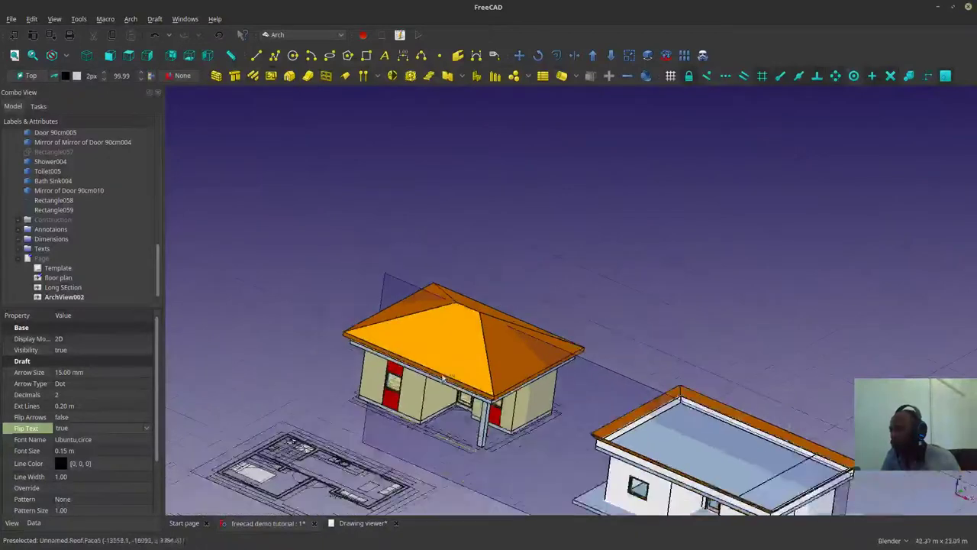
pyautogui.scroll(5, 408, 375)
pyautogui.scroll(-3, 394, 359)
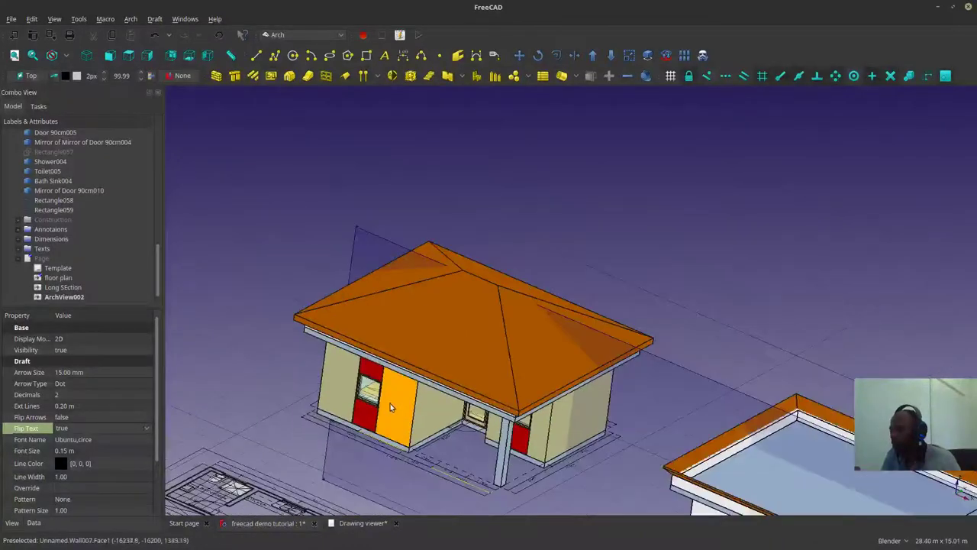
pyautogui.click(382, 319)
pyautogui.scroll(-5, 418, 334)
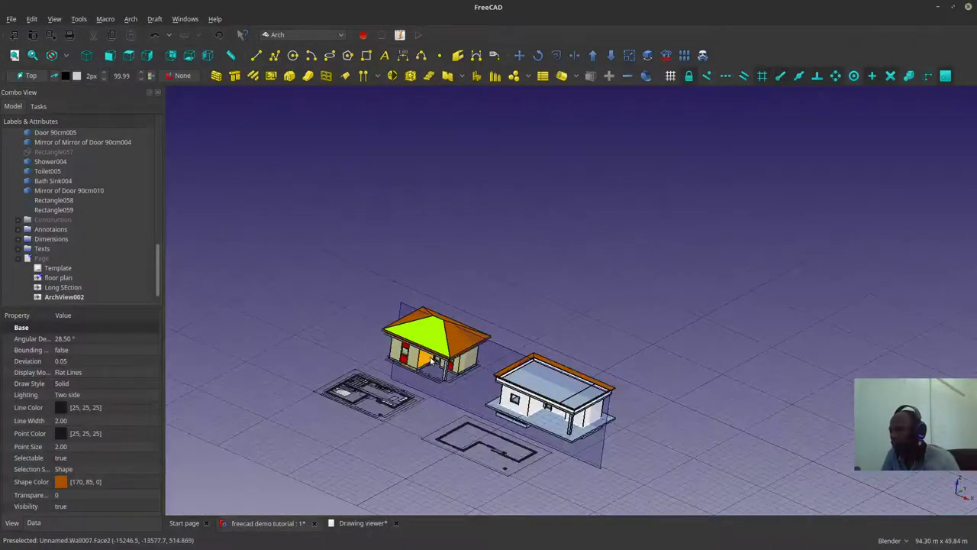
pyautogui.press('space')
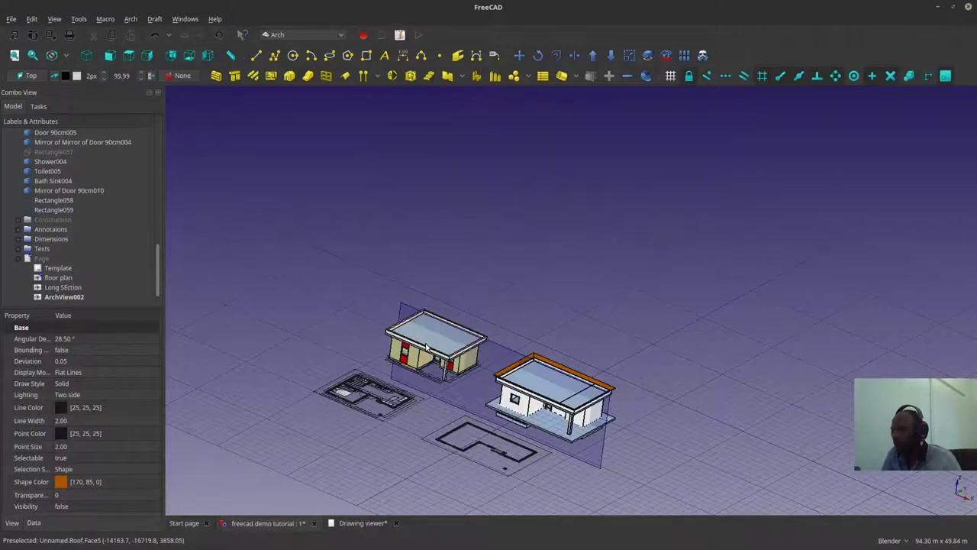
# Step: Recompute the section view ArchView002 on the drawing page with the roof hidden
pyautogui.click(342, 524)
pyautogui.scroll(-6, 426, 356)
pyautogui.moveTo(307, 360); pyautogui.dragTo(269, 194)
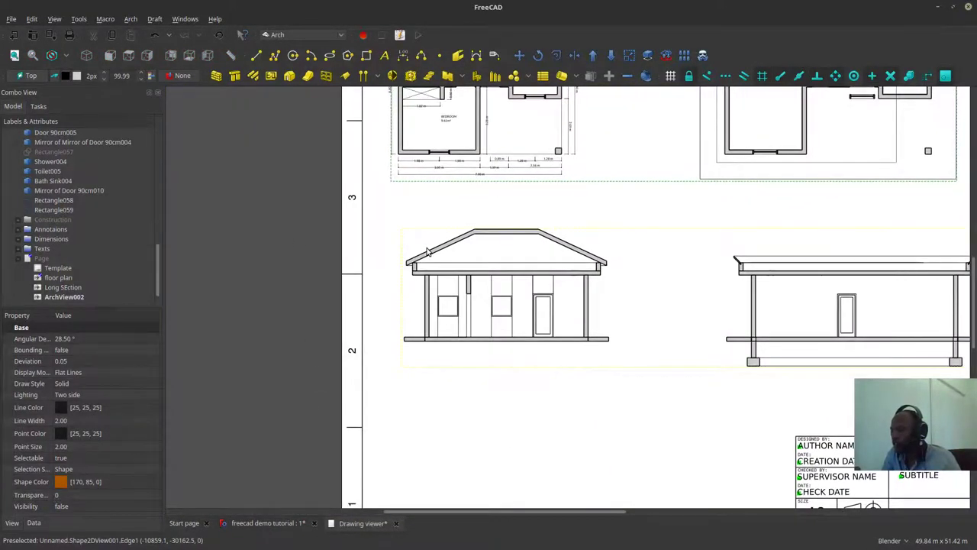
pyautogui.click(427, 251)
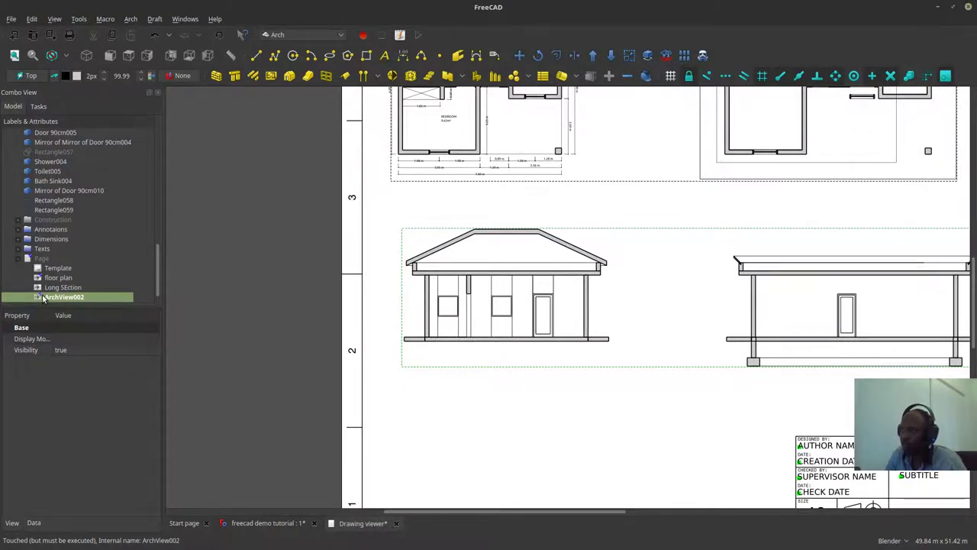
pyautogui.click(222, 36)
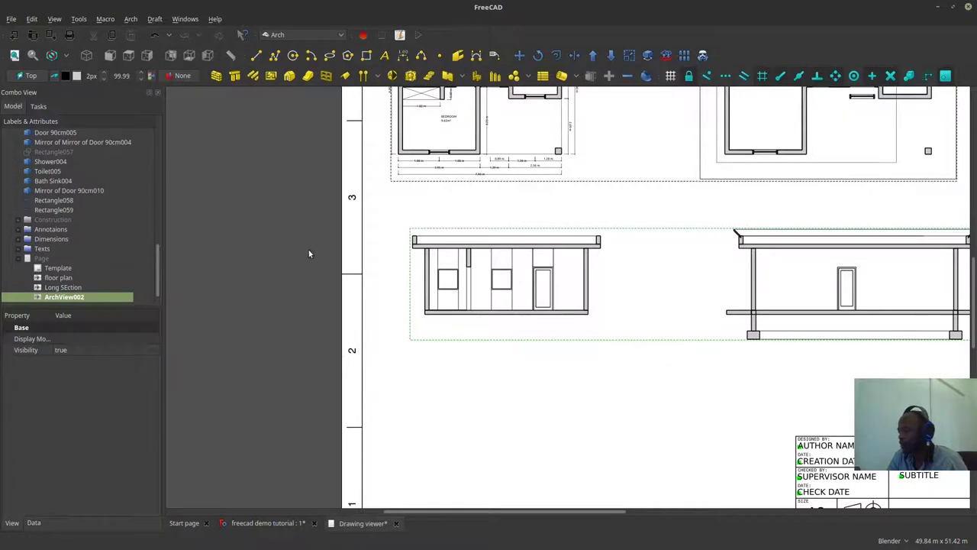
# Step: Show the roof and floor slab of the first house again and move the refreshed section view slightly up on the page
pyautogui.scroll(10, 97, 266)
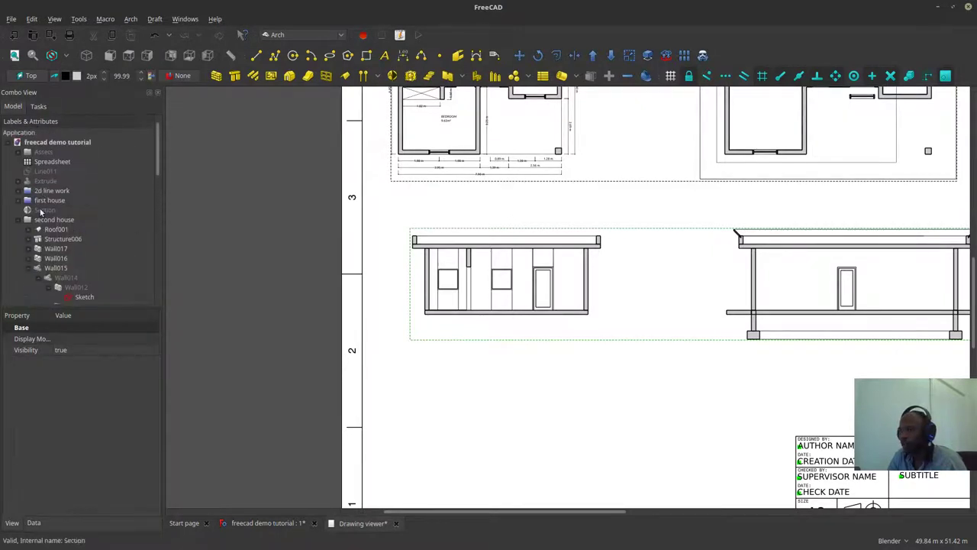
pyautogui.click(49, 220)
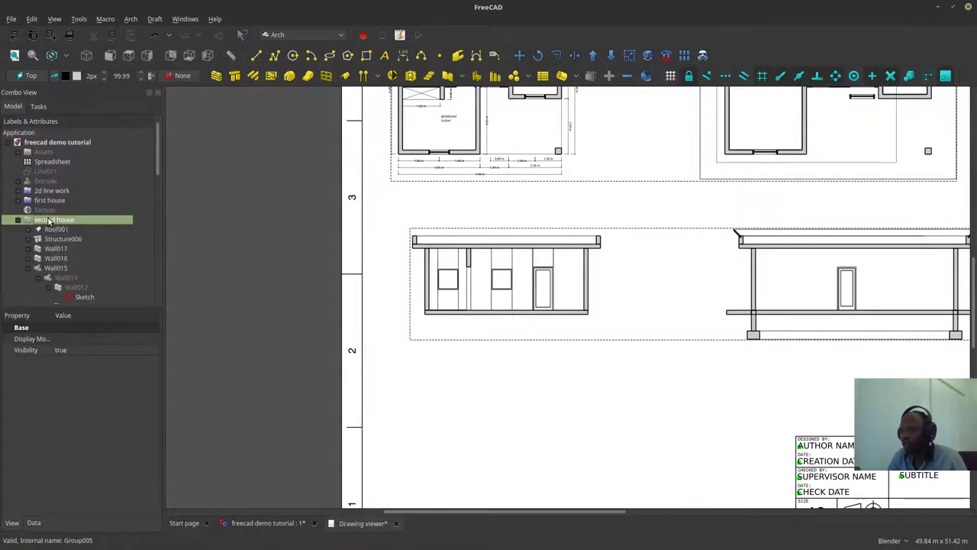
pyautogui.click(43, 190)
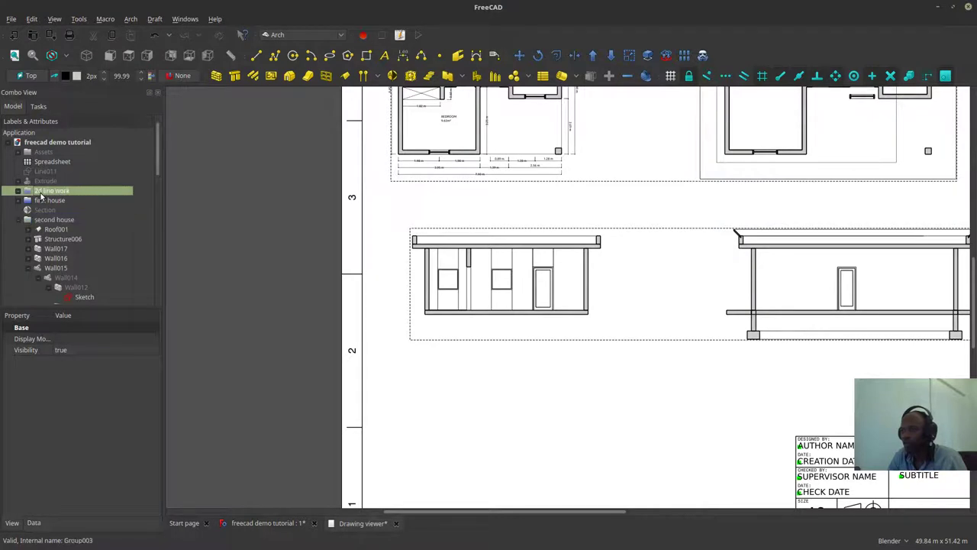
pyautogui.click(41, 201)
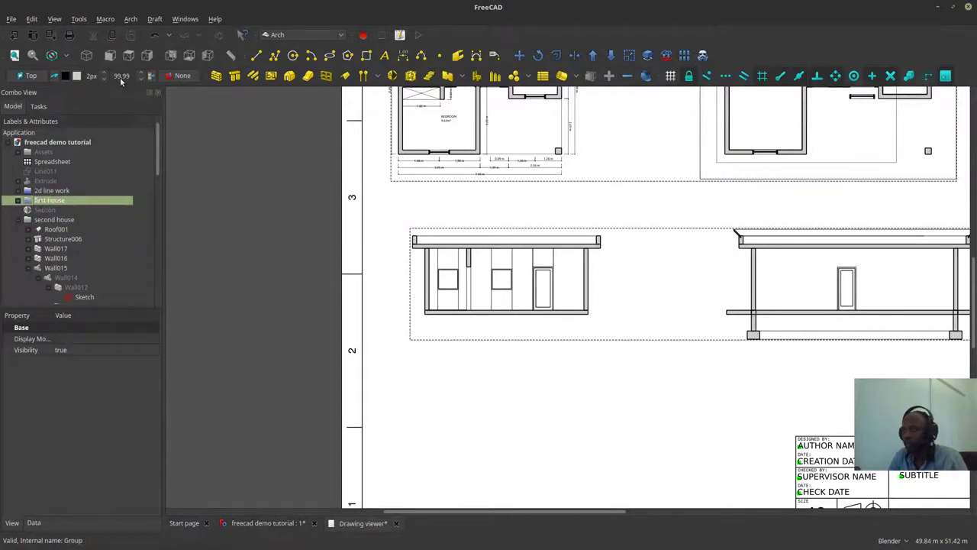
pyautogui.click(509, 296)
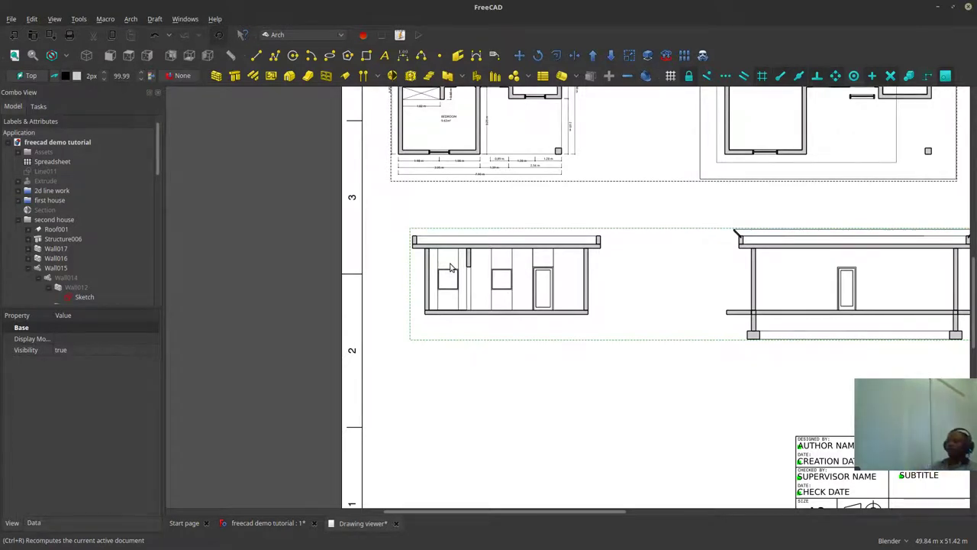
pyautogui.hotkey('ctrl', 'r')
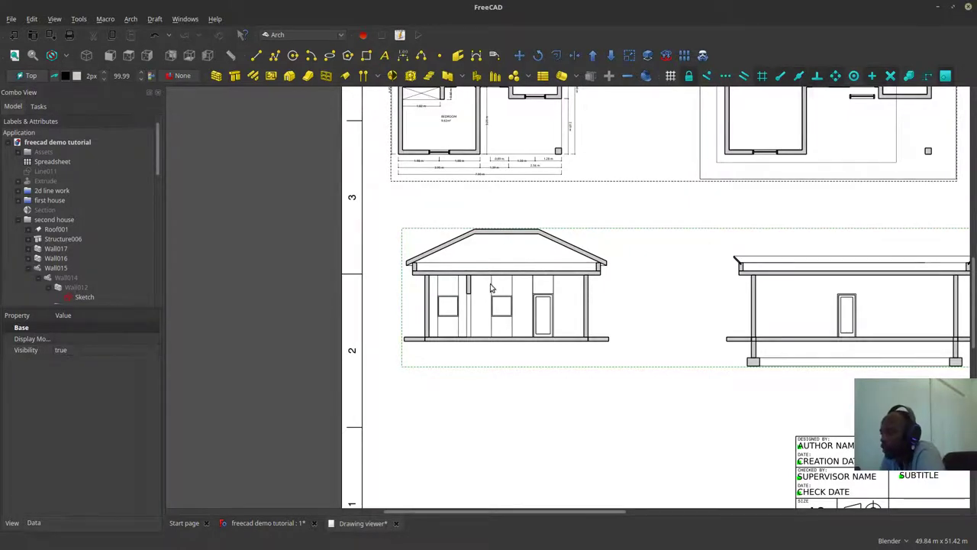
pyautogui.moveTo(483, 264)
pyautogui.mouseDown()
pyautogui.moveTo(495, 297)
pyautogui.moveTo(472, 252)
pyautogui.mouseUp()
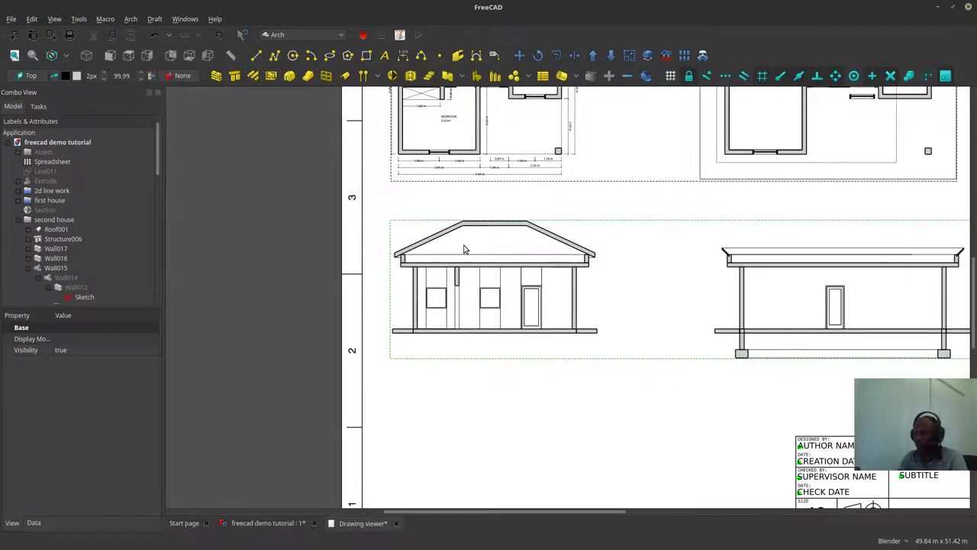
# Step: Check both houses in the 3D model against the floor plan and section views on the drawing page
pyautogui.click(264, 523)
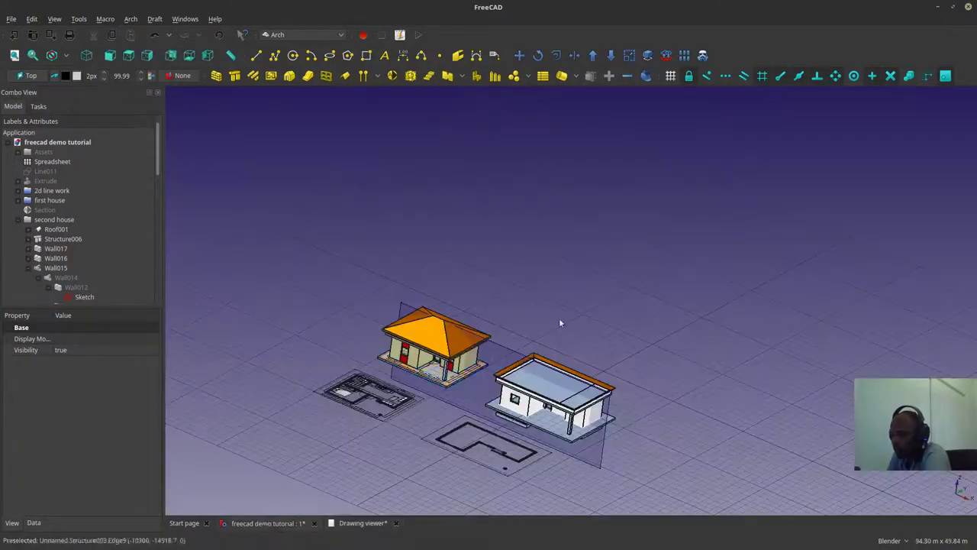
pyautogui.scroll(-2, 331, 252)
pyautogui.scroll(4, 324, 306)
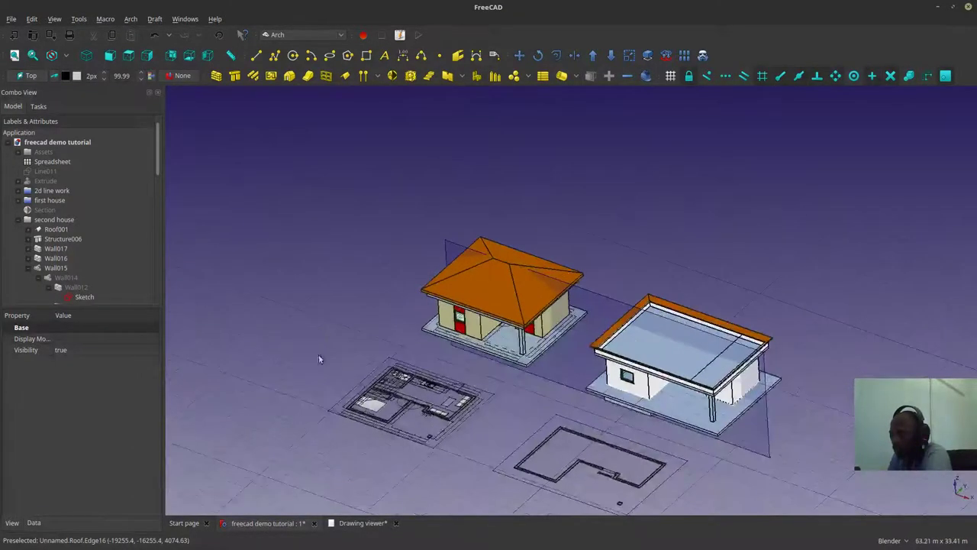
pyautogui.click(363, 522)
pyautogui.moveTo(362, 318); pyautogui.dragTo(395, 477)
pyautogui.scroll(3, 451, 264)
pyautogui.moveTo(466, 250); pyautogui.dragTo(484, 291)
pyautogui.scroll(3, 483, 291)
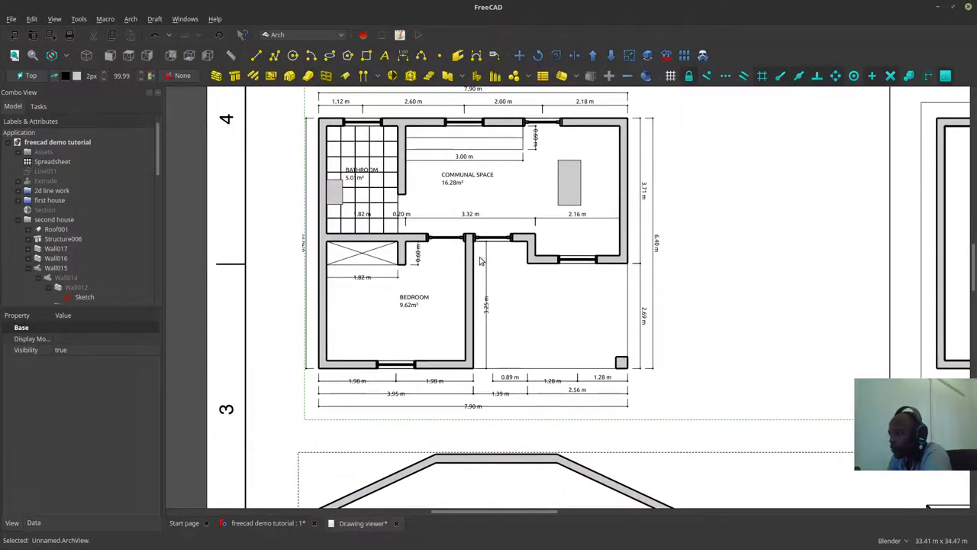
pyautogui.scroll(-6, 554, 287)
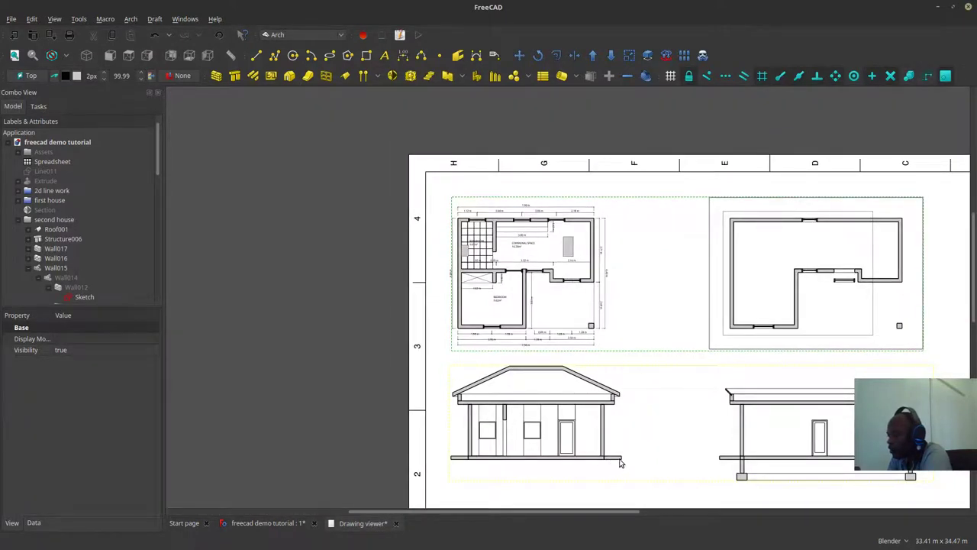
pyautogui.scroll(4, 527, 276)
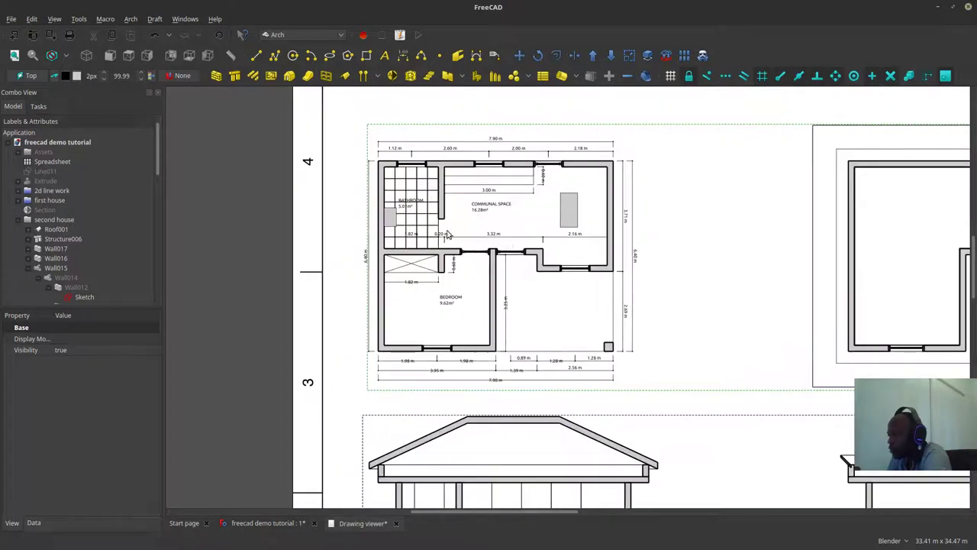
# Step: Shift the floor plan view slightly on the drawing page and recompute the document
pyautogui.moveTo(465, 301); pyautogui.dragTo(458, 294)
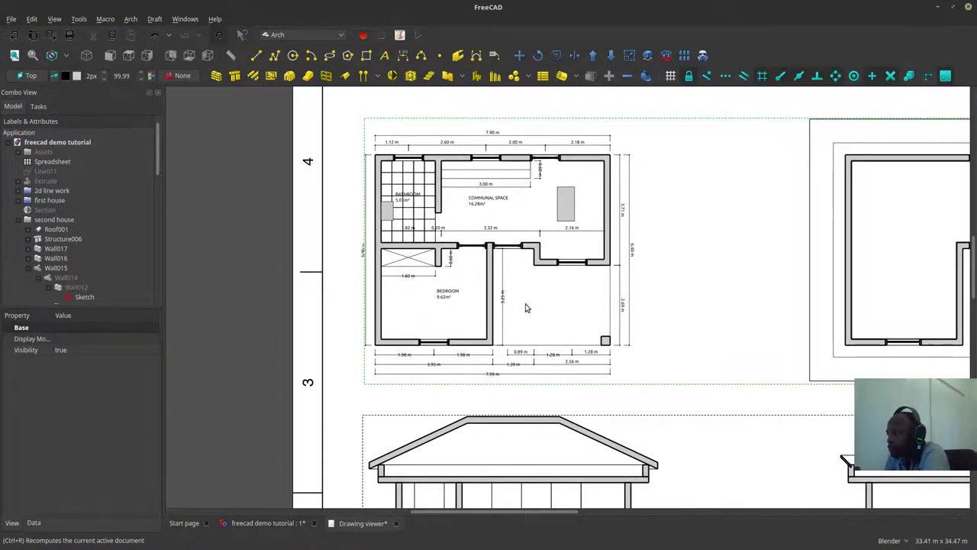
pyautogui.hotkey('ctrl', 'r')
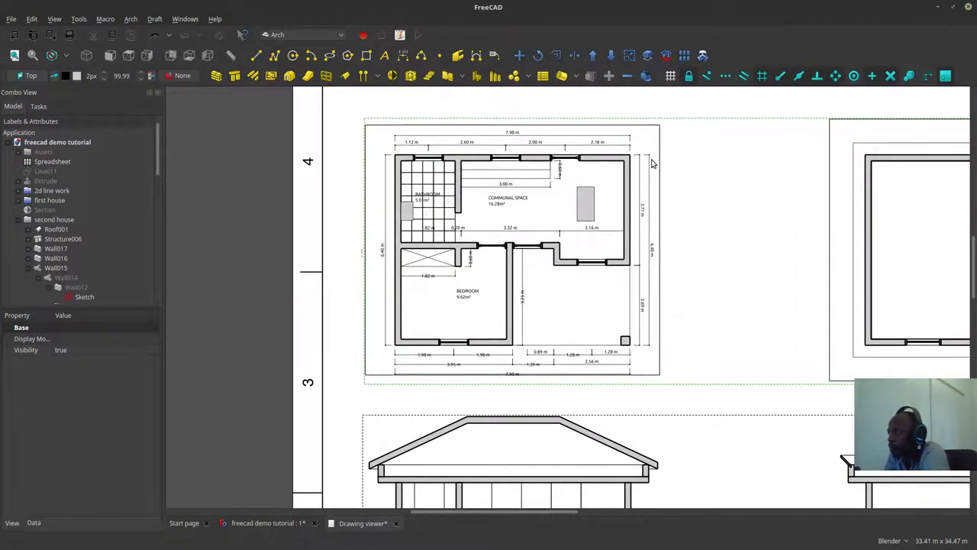
pyautogui.scroll(5, 344, 190)
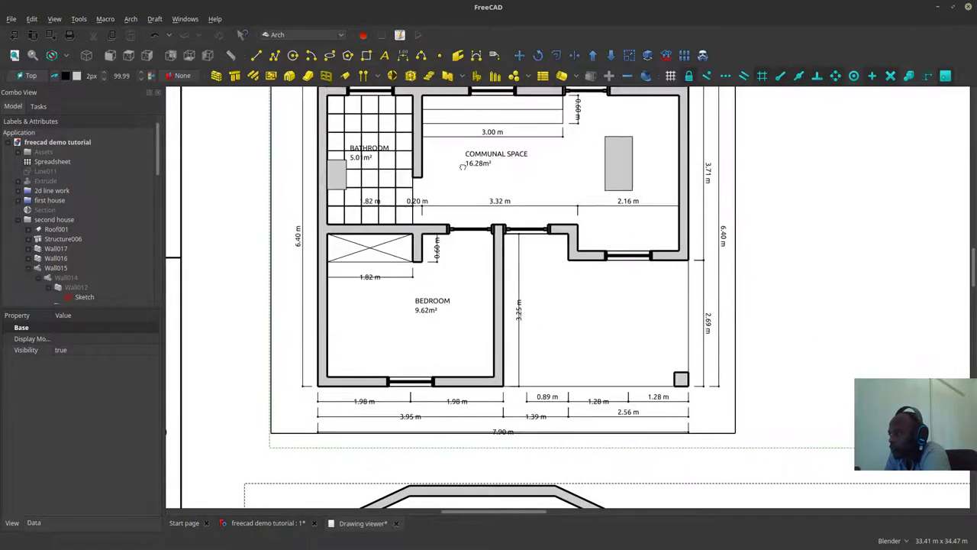
pyautogui.moveTo(463, 166); pyautogui.dragTo(466, 167)
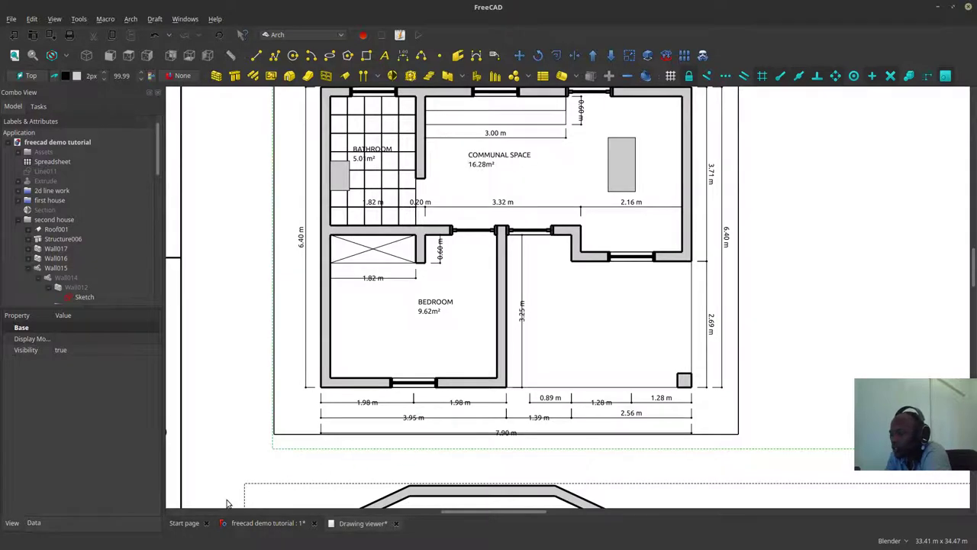
# Step: Hide the inner floor slab and the cyan bathroom floor of the first house from underneath in the 3D model
pyautogui.click(269, 526)
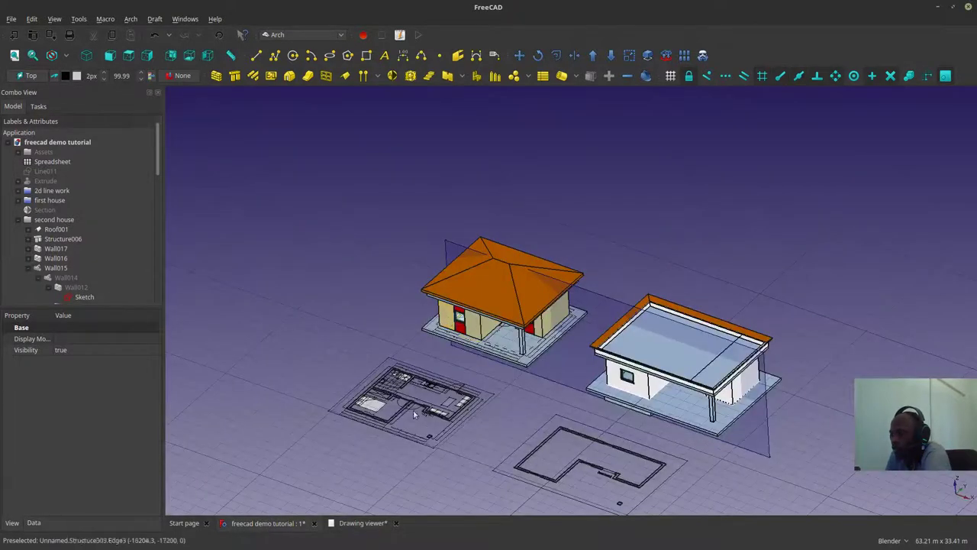
pyautogui.scroll(5, 433, 305)
pyautogui.scroll(4, 433, 305)
pyautogui.moveTo(514, 320); pyautogui.dragTo(572, 298, button='middle')
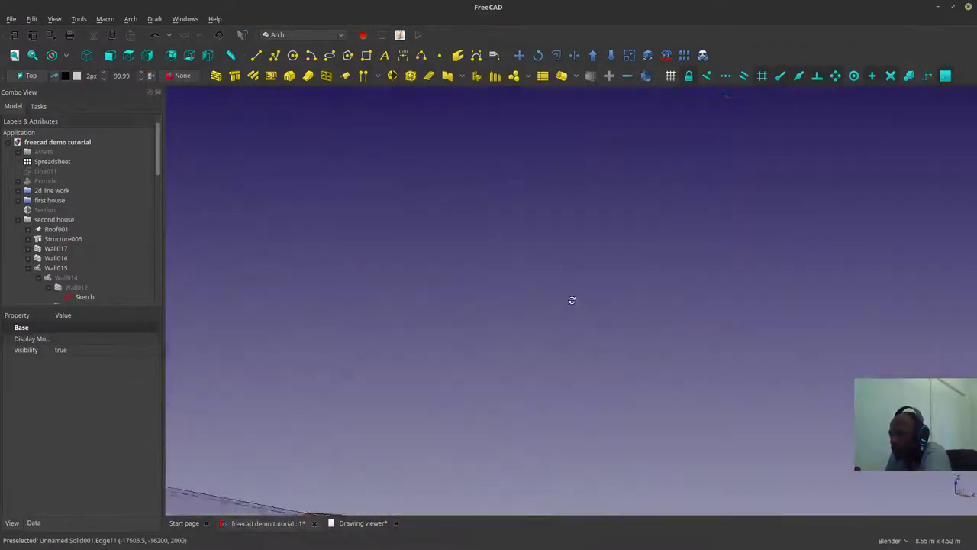
pyautogui.scroll(-10, 542, 338)
pyautogui.moveTo(542, 340); pyautogui.dragTo(515, 440, button='middle')
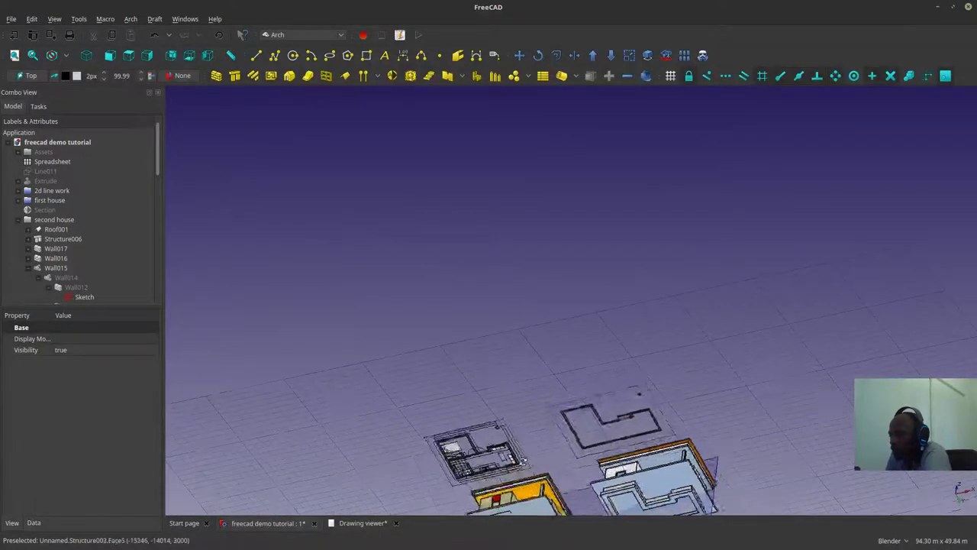
pyautogui.scroll(-8, 516, 440)
pyautogui.scroll(8, 522, 484)
pyautogui.click(461, 384)
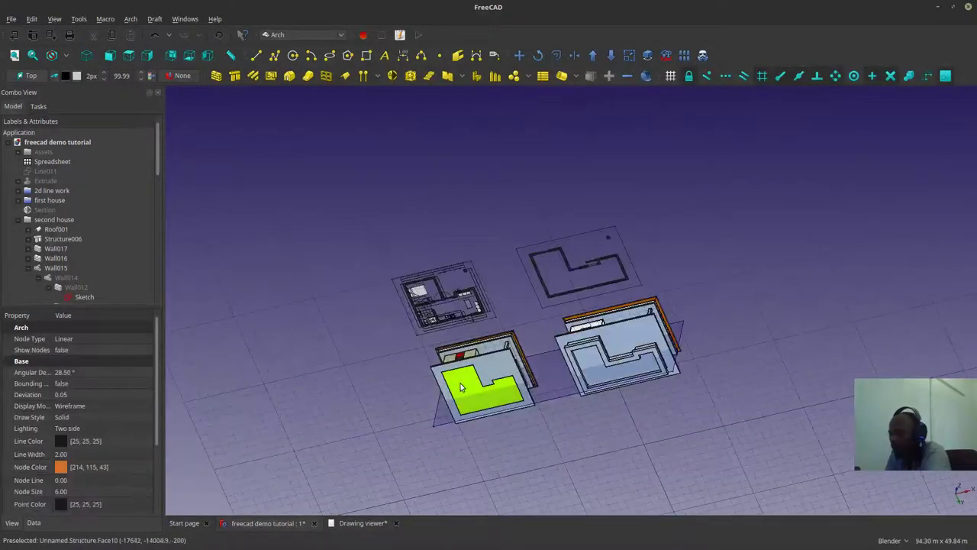
pyautogui.scroll(6, 464, 387)
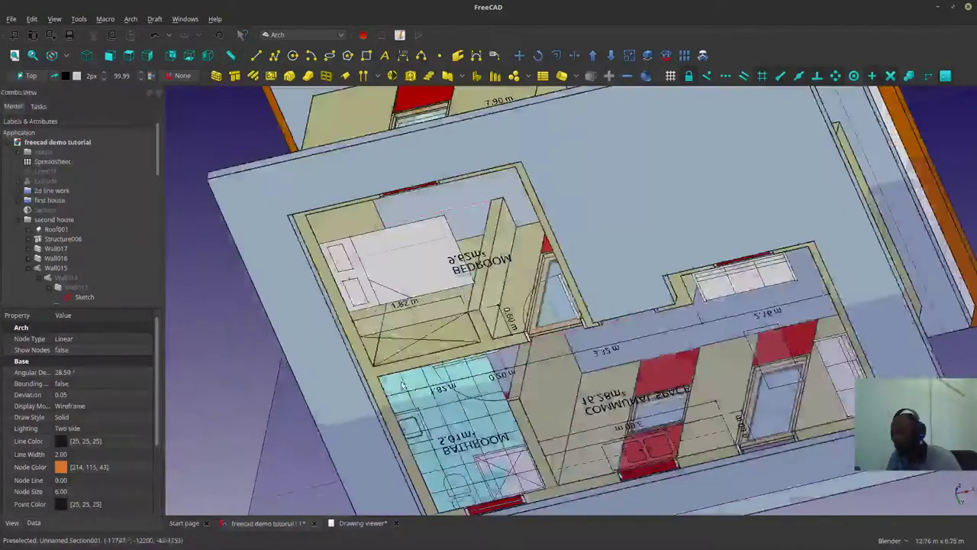
pyautogui.click(401, 380)
pyautogui.press('space')
# Step: Refresh the drawing page with the bathroom floor hidden and inspect the bathroom area of the floor plan
pyautogui.moveTo(519, 322); pyautogui.dragTo(557, 371, button='middle')
pyautogui.scroll(-4, 557, 371)
pyautogui.press('2')
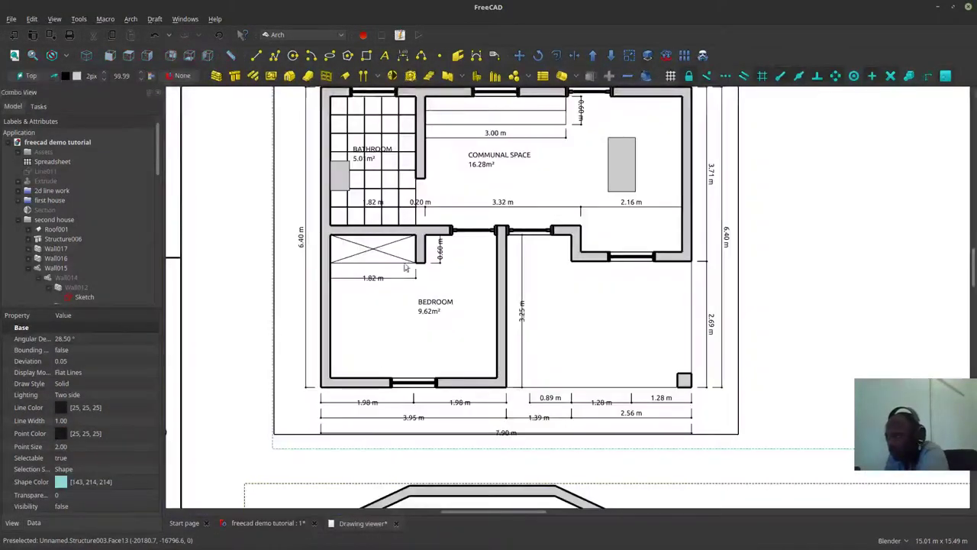
pyautogui.scroll(4, 425, 212)
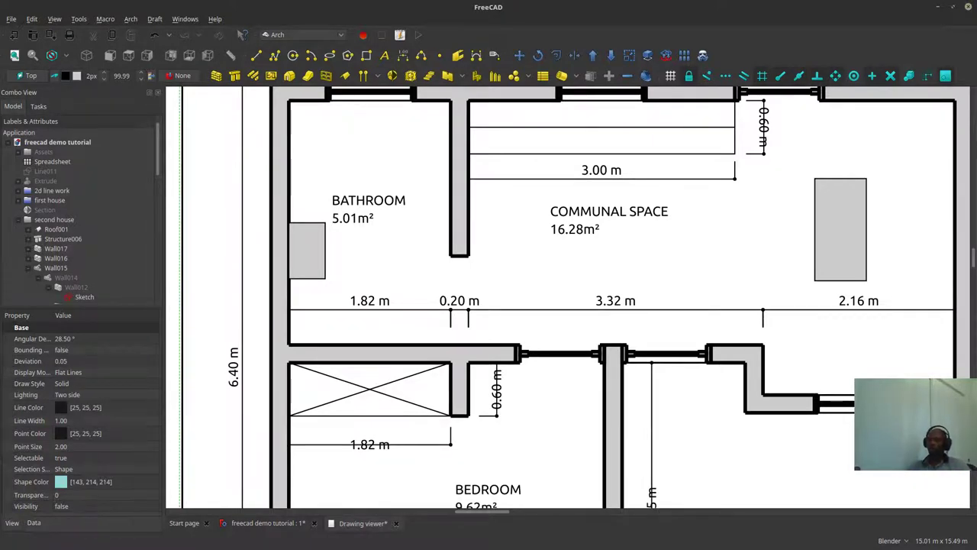
pyautogui.scroll(-2, 458, 270)
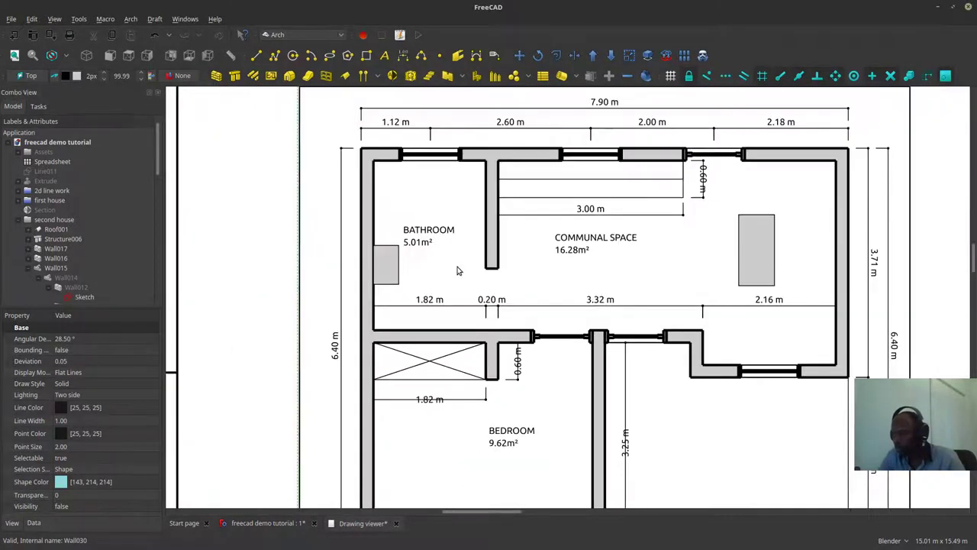
# Step: Hide the orange hip roof and the ceiling slab beneath it in the 3D model to expose the rooms
pyautogui.scroll(-3, 411, 238)
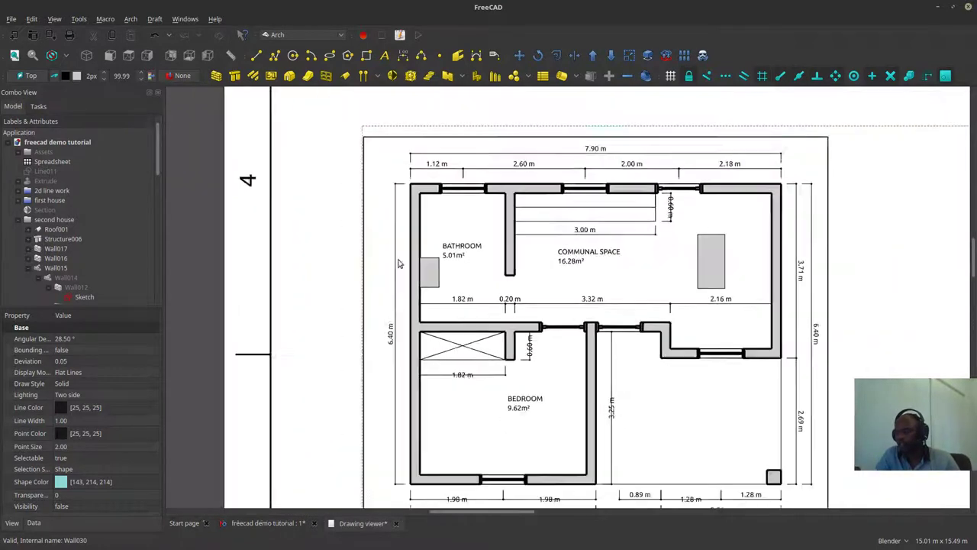
pyautogui.click(271, 524)
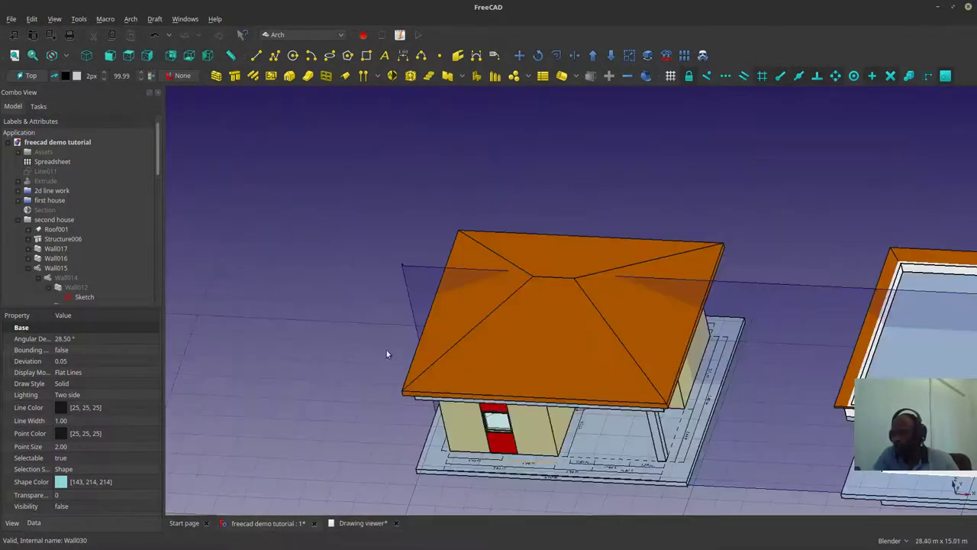
pyautogui.click(535, 340)
pyautogui.press('space')
pyautogui.click(543, 329)
pyautogui.press('space')
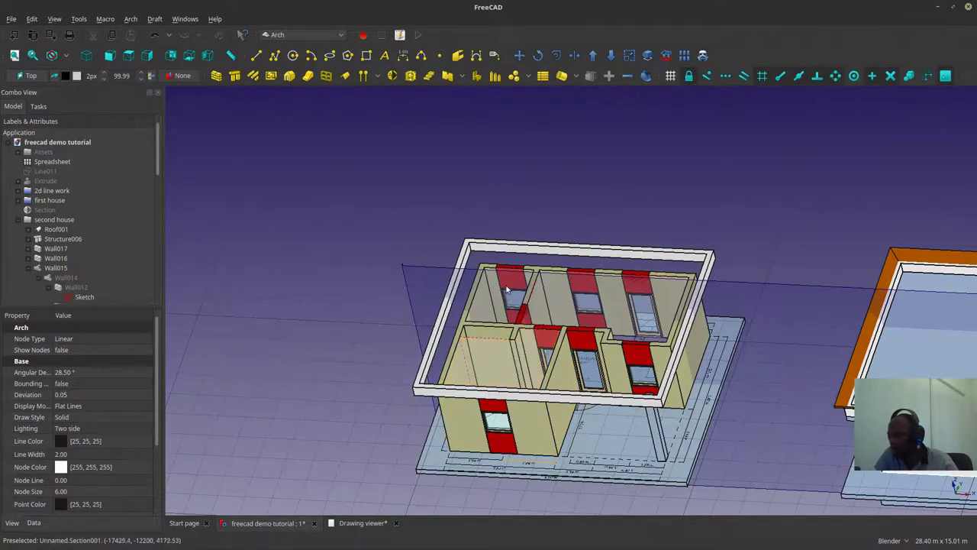
# Step: Select the bedroom space in the opened house and locate it in the model tree
pyautogui.moveTo(634, 305); pyautogui.dragTo(474, 295, button='middle')
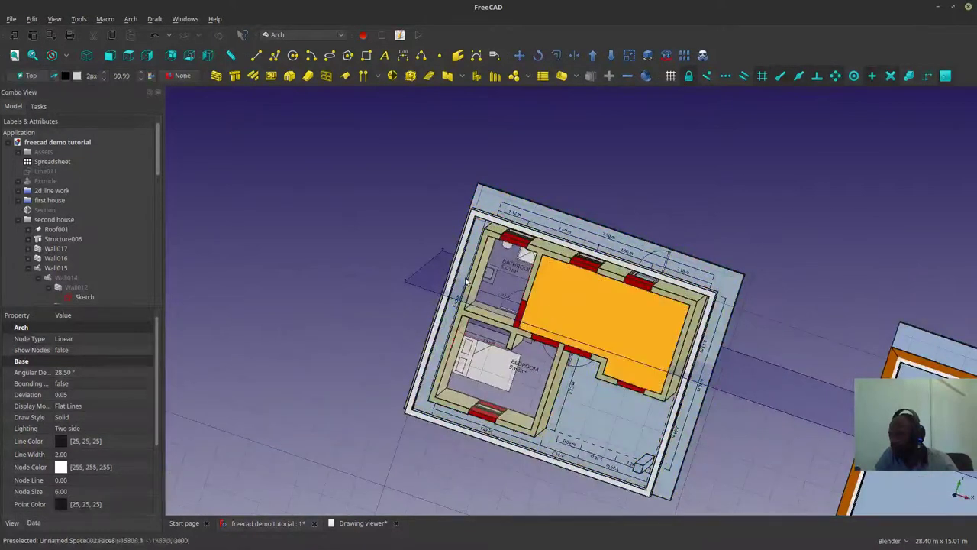
pyautogui.click(428, 289)
pyautogui.press('space')
pyautogui.moveTo(481, 384); pyautogui.dragTo(477, 348, button='middle')
pyautogui.click(480, 337)
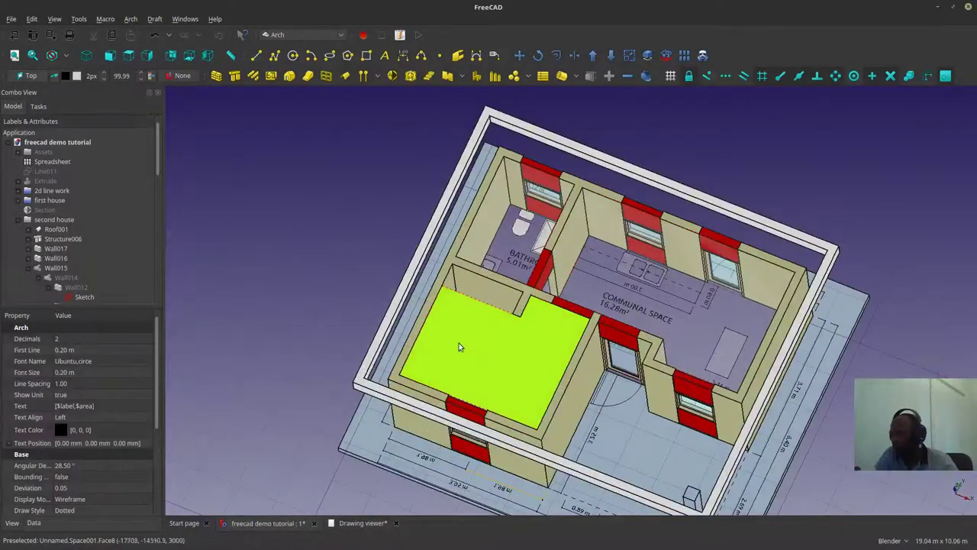
pyautogui.rightClick(479, 332)
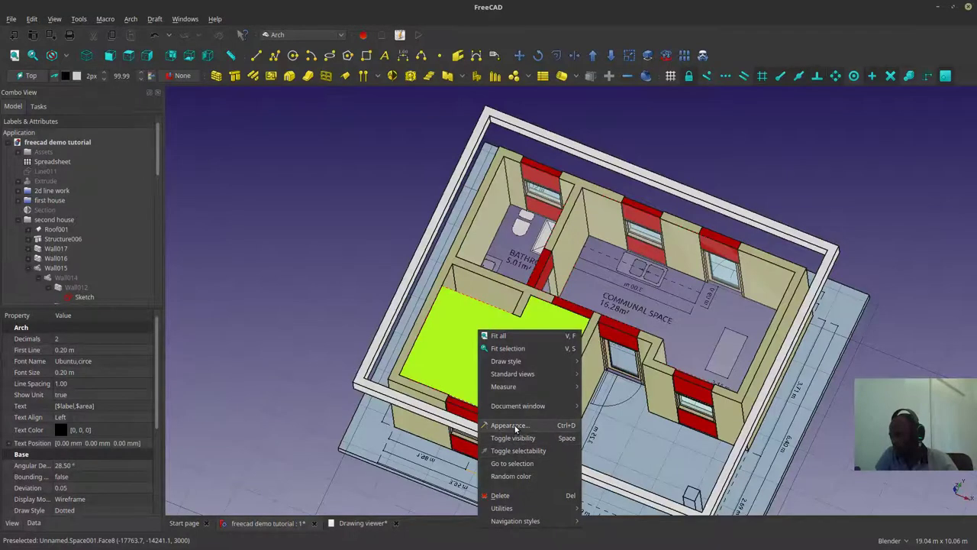
pyautogui.moveTo(515, 360)
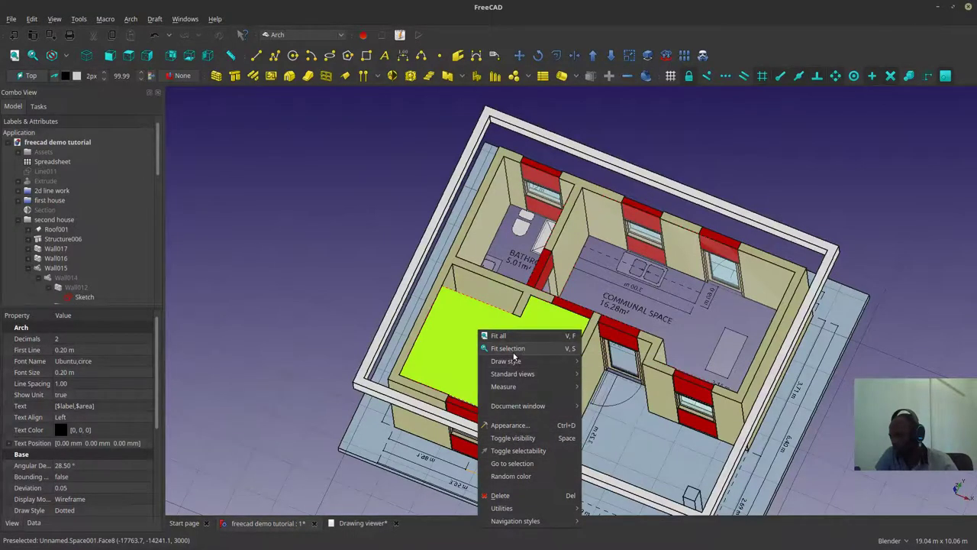
pyautogui.click(329, 298)
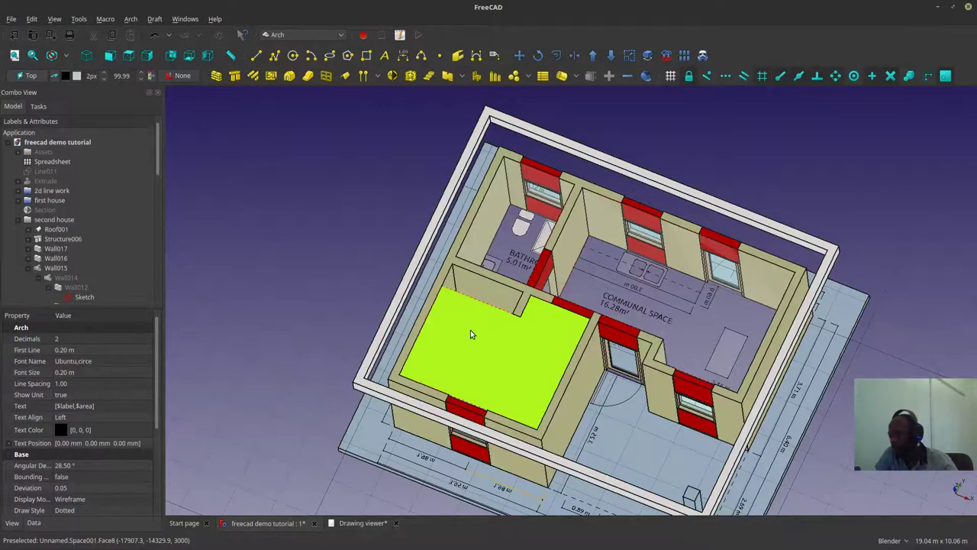
pyautogui.moveTo(483, 366)
pyautogui.mouseDown(button='middle')
pyautogui.moveTo(480, 333)
pyautogui.moveTo(492, 305)
pyautogui.moveTo(476, 375)
pyautogui.mouseUp(button='middle')
pyautogui.rightClick(489, 355)
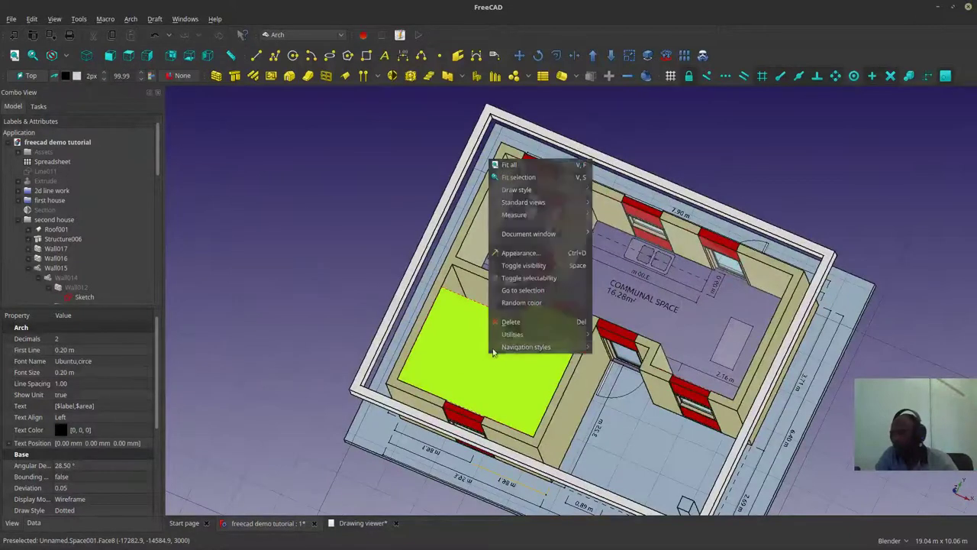
pyautogui.click(524, 293)
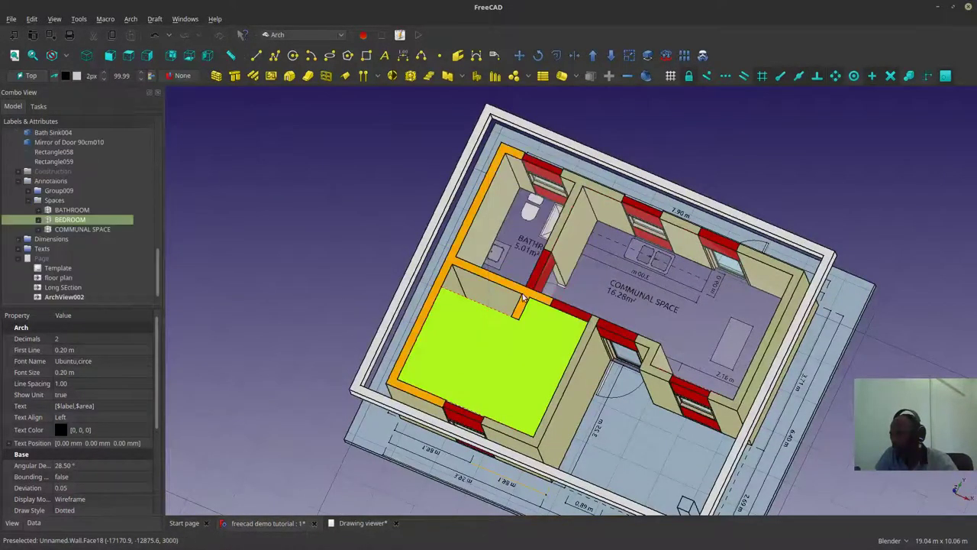
# Step: Show the floor outlines DWire016 of the BATHROOM space and DWire015 of the BEDROOM space
pyautogui.click(38, 220)
pyautogui.click(38, 210)
pyautogui.click(47, 220)
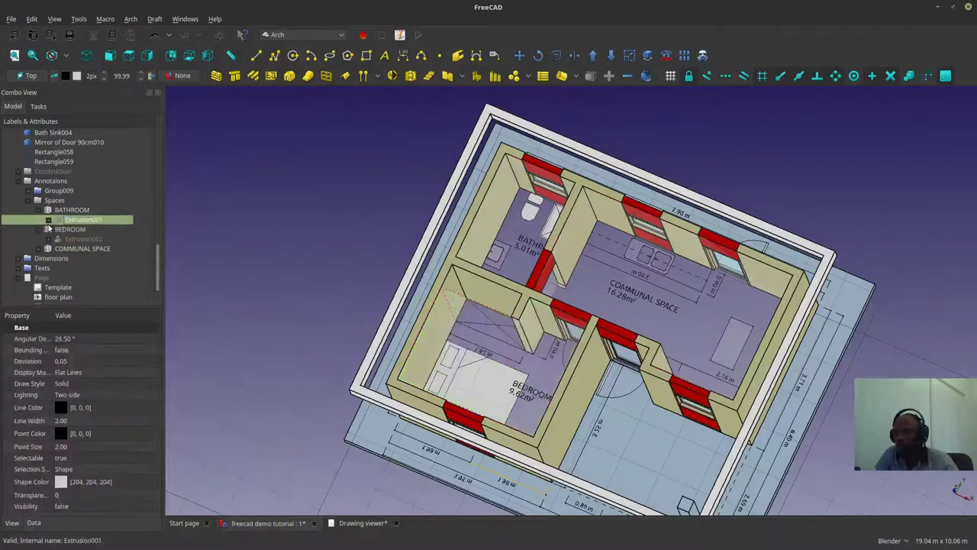
pyautogui.click(48, 220)
pyautogui.click(84, 229)
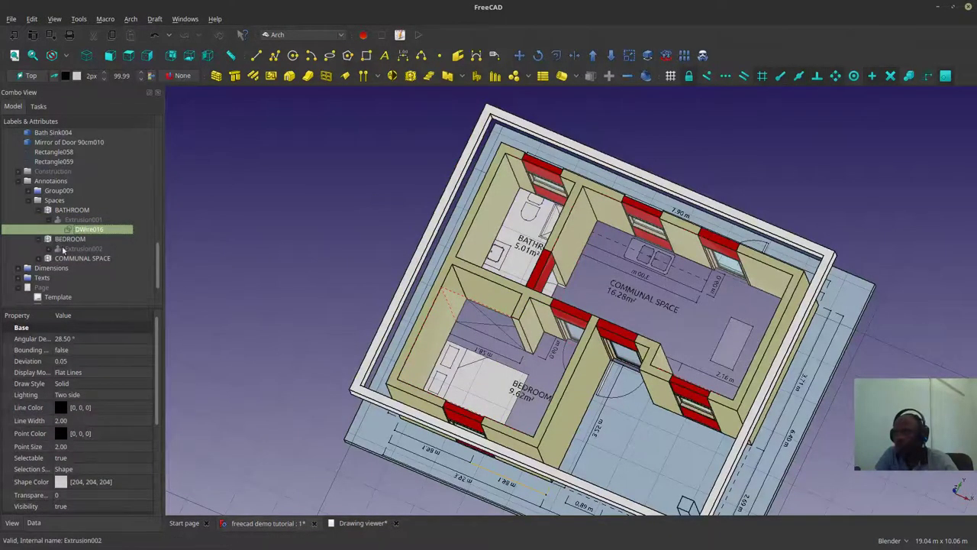
pyautogui.click(51, 250)
pyautogui.click(69, 258)
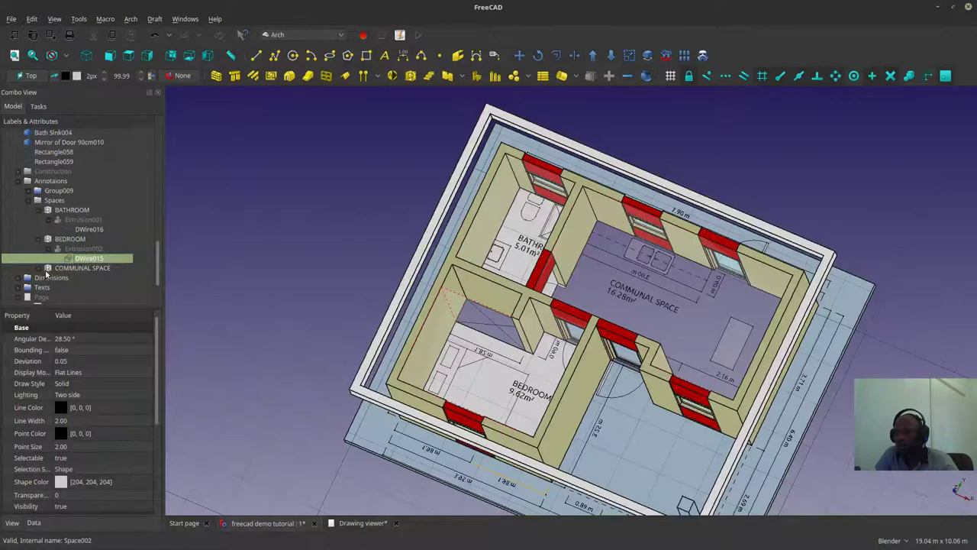
# Step: Show the floor outline DWire017 of the COMMUNAL SPACE while keeping its extrusion hidden
pyautogui.click(41, 268)
pyautogui.click(67, 278)
pyautogui.click(49, 279)
pyautogui.press('space')
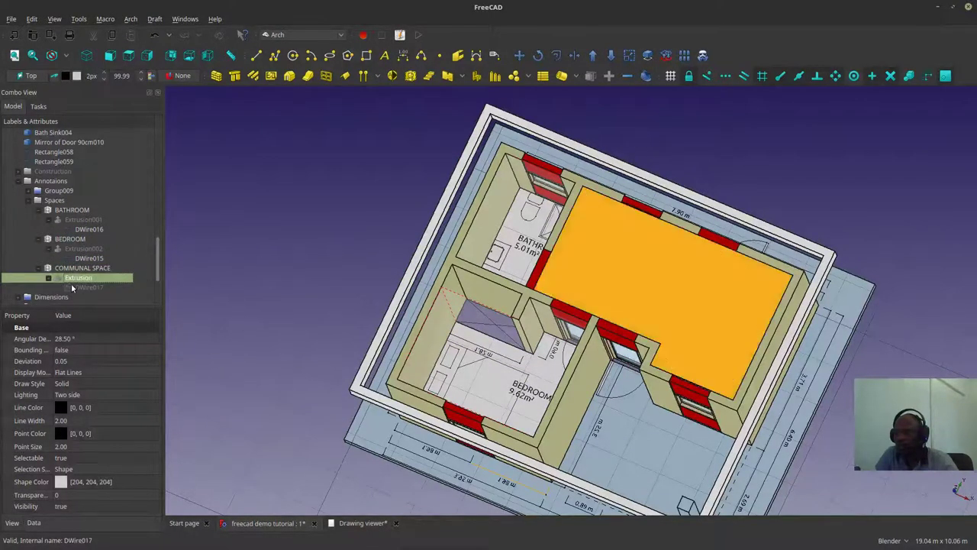
pyautogui.press('space')
pyautogui.click(72, 286)
pyautogui.press('space')
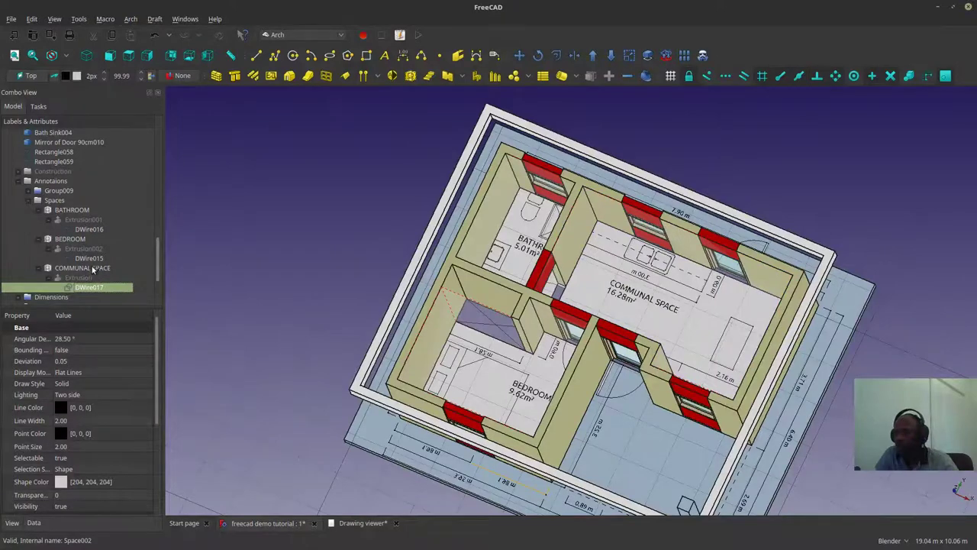
# Step: Set the shape color of the bedroom floor outline DWire015 to the brown-orange custom color
pyautogui.click(98, 258)
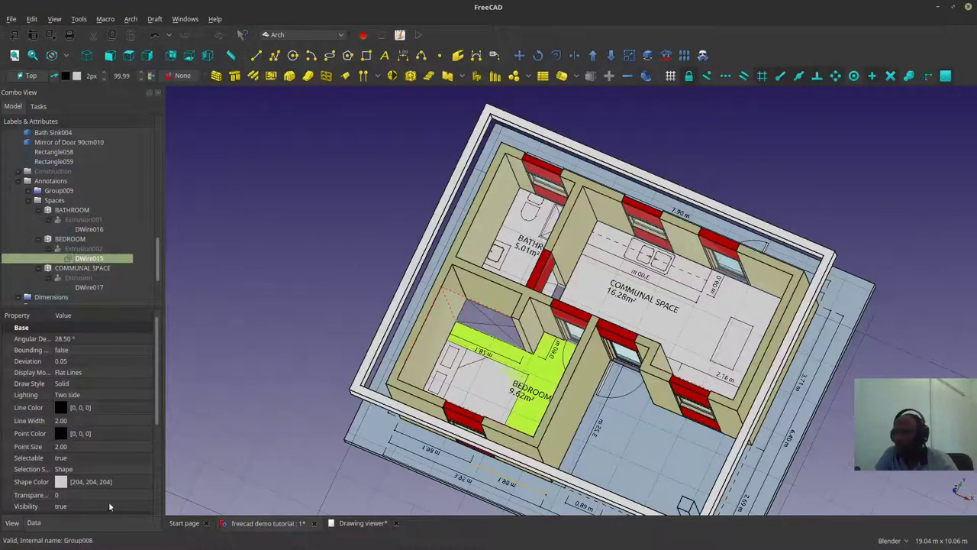
pyautogui.click(100, 481)
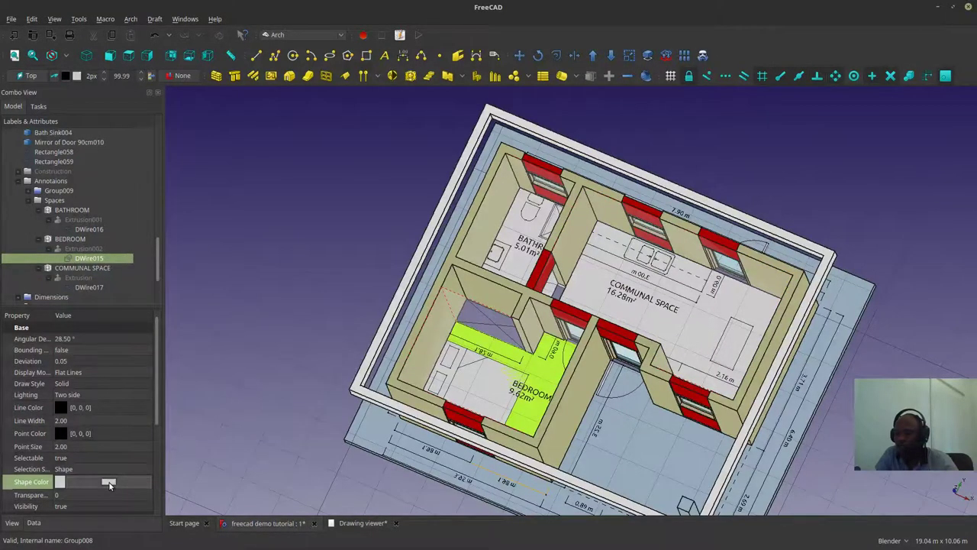
pyautogui.click(109, 483)
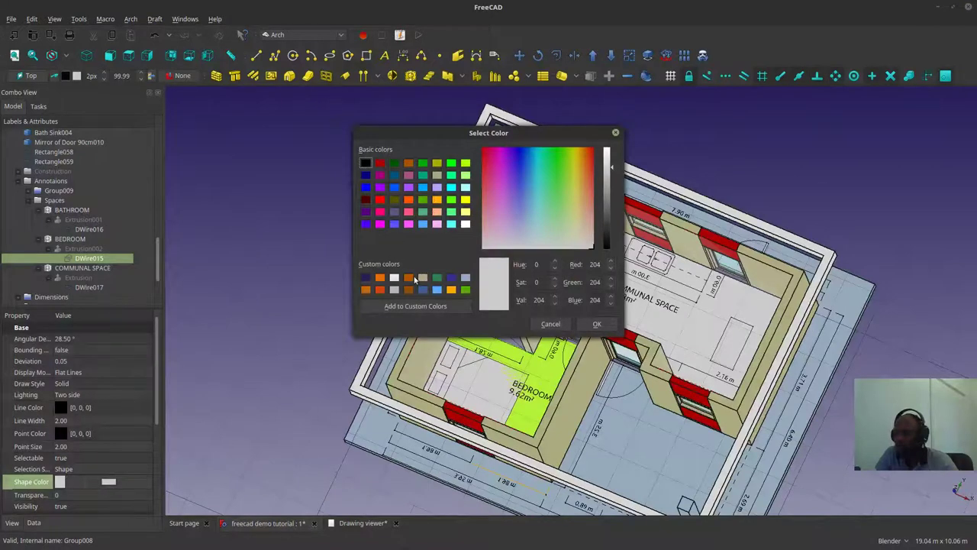
pyautogui.click(409, 279)
pyautogui.click(597, 324)
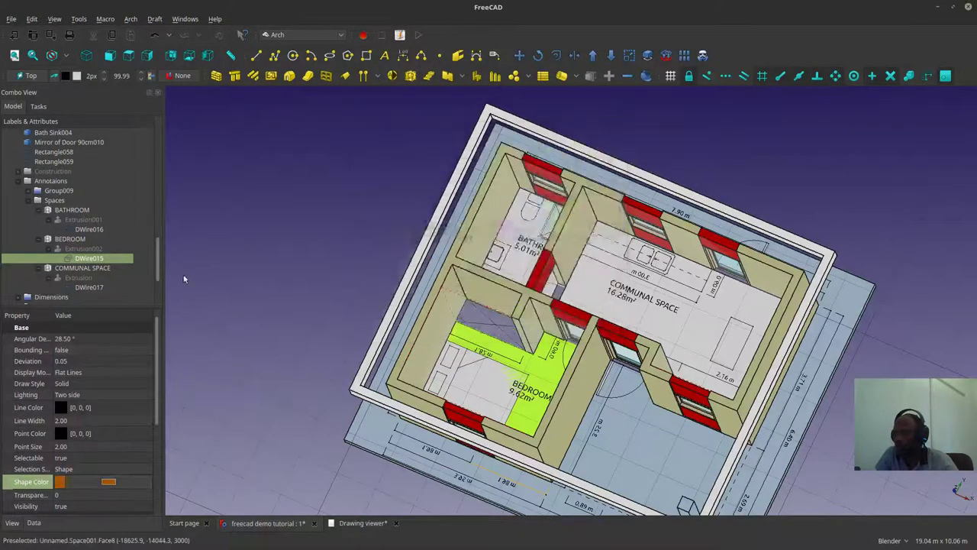
# Step: Set the shape color of the communal space floor outline DWire017 to yellow (255, 255, 0)
pyautogui.click(88, 288)
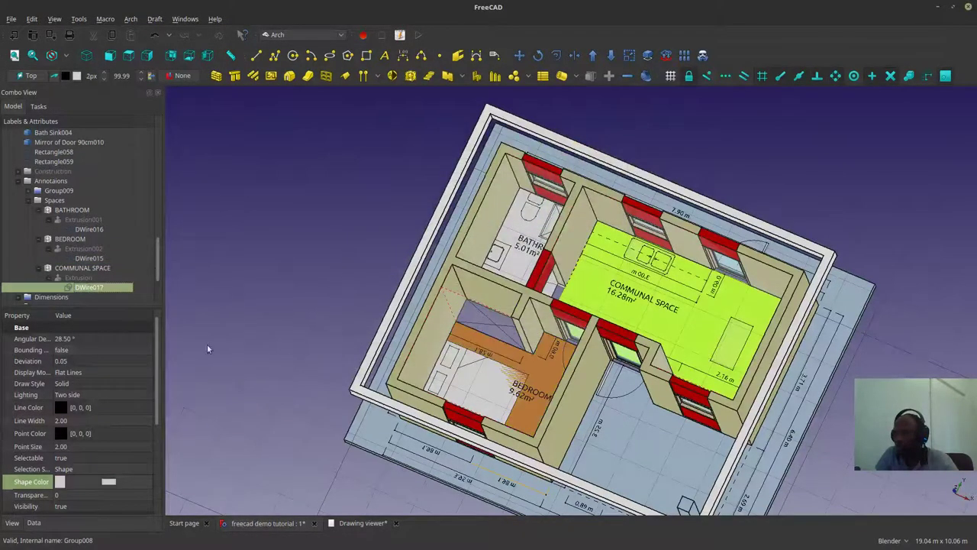
pyautogui.click(109, 482)
pyautogui.click(466, 199)
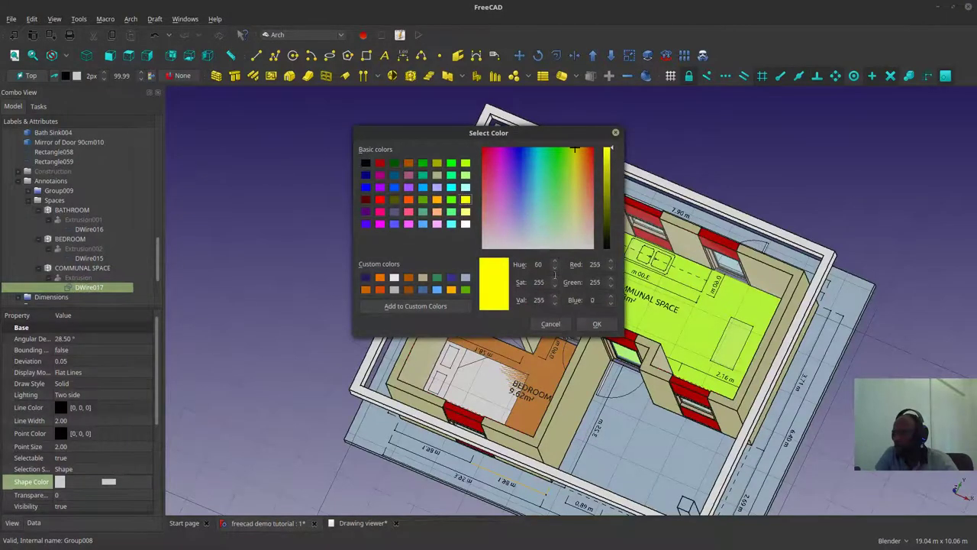
pyautogui.click(596, 323)
# Step: Set the shape color of the bathroom floor outline DWire016 to dark blue (0, 85, 127)
pyautogui.click(89, 229)
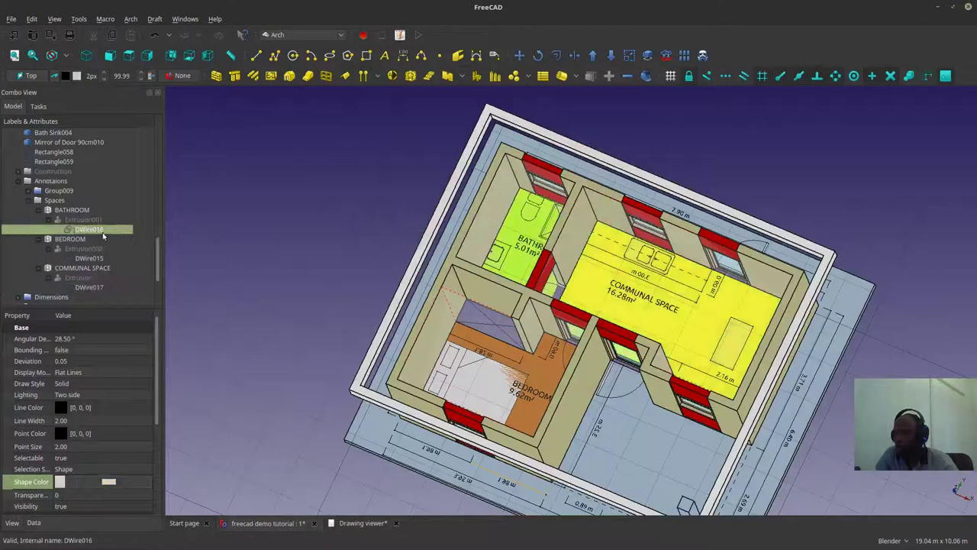
pyautogui.click(109, 481)
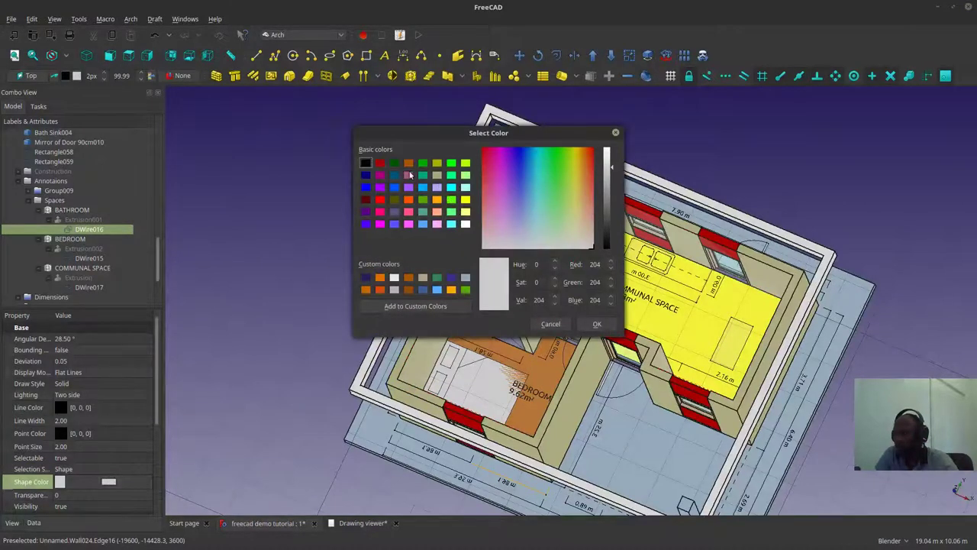
pyautogui.click(394, 175)
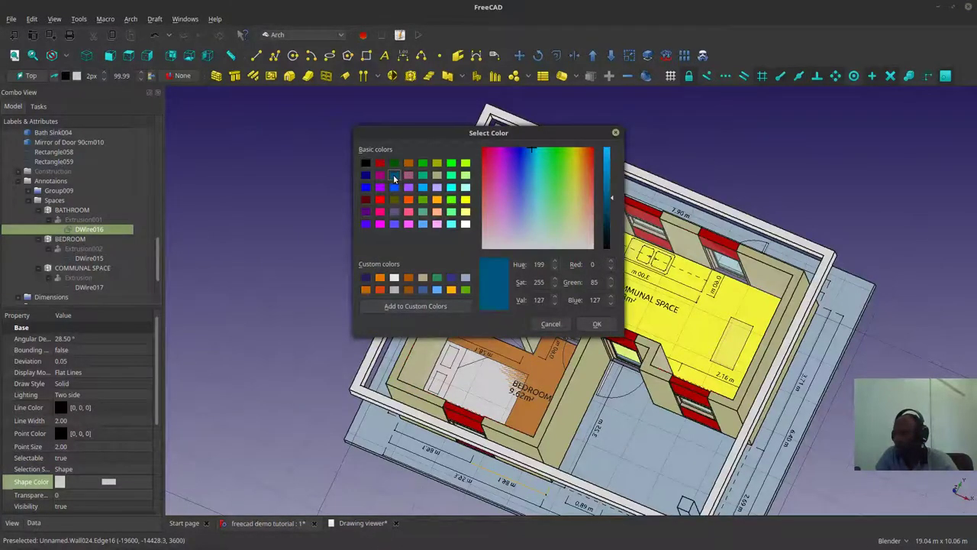
pyautogui.click(591, 324)
# Step: Return to the drawing page and recompute the document with the three floor outlines colored
pyautogui.keyDown('ctrl'); pyautogui.click(88, 258); pyautogui.keyUp('ctrl')
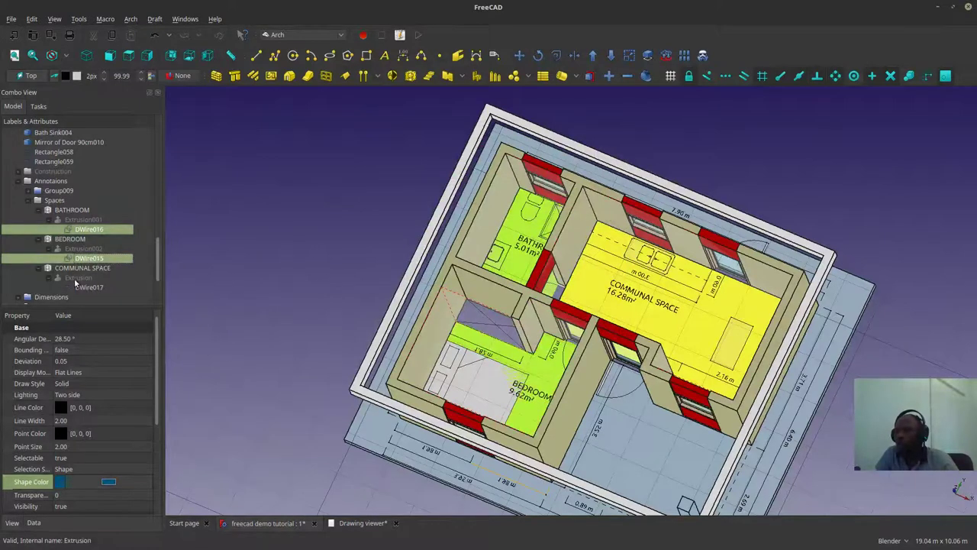
pyautogui.keyDown('ctrl'); pyautogui.click(78, 286); pyautogui.keyUp('ctrl')
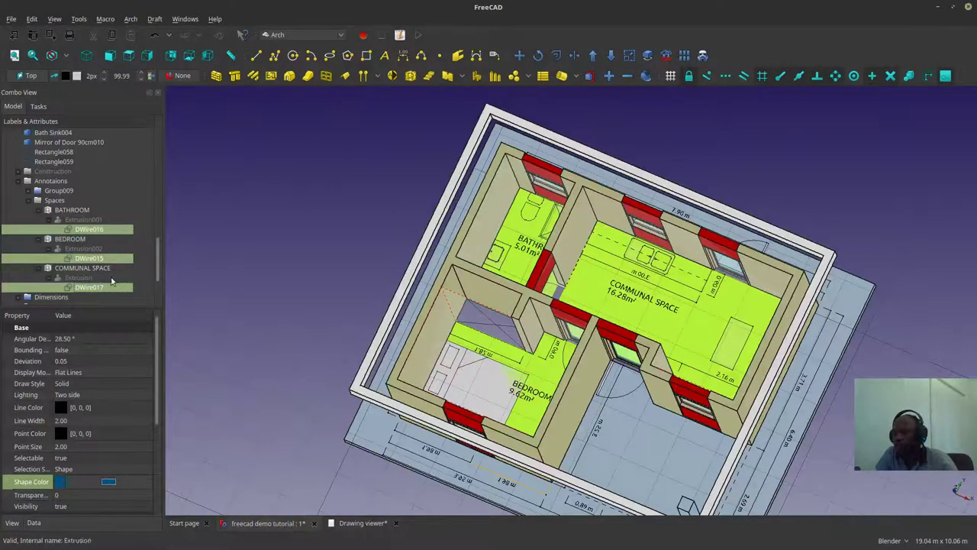
pyautogui.click(357, 523)
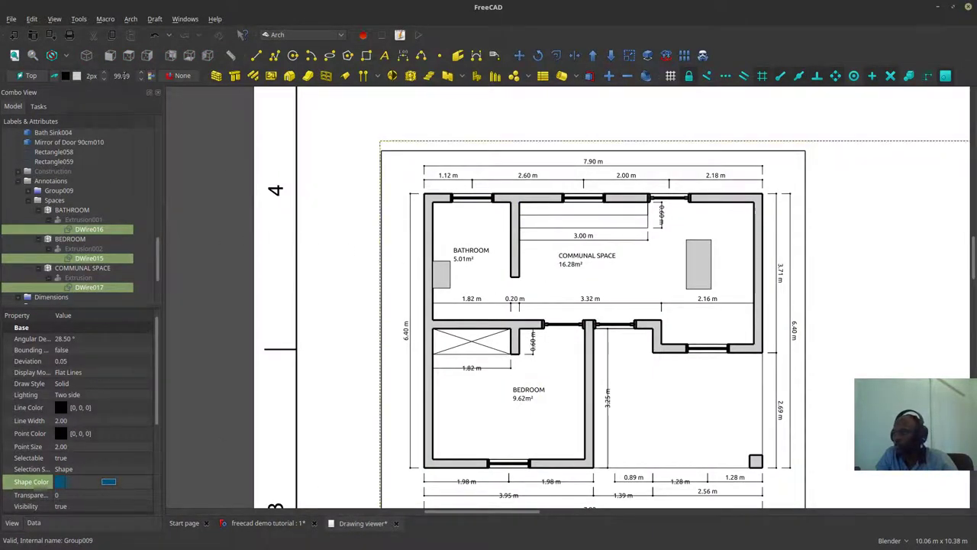
pyautogui.click(434, 233)
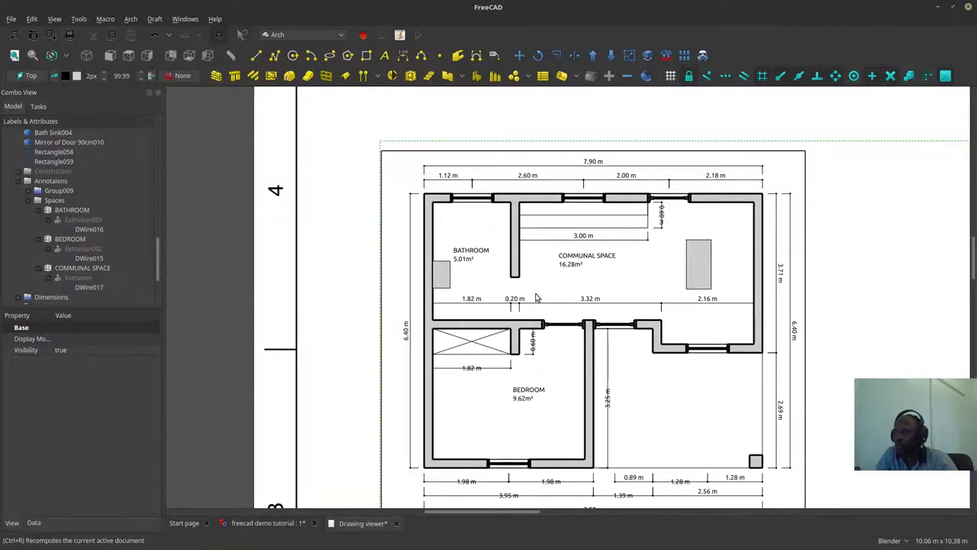
pyautogui.hotkey('ctrl', 'r')
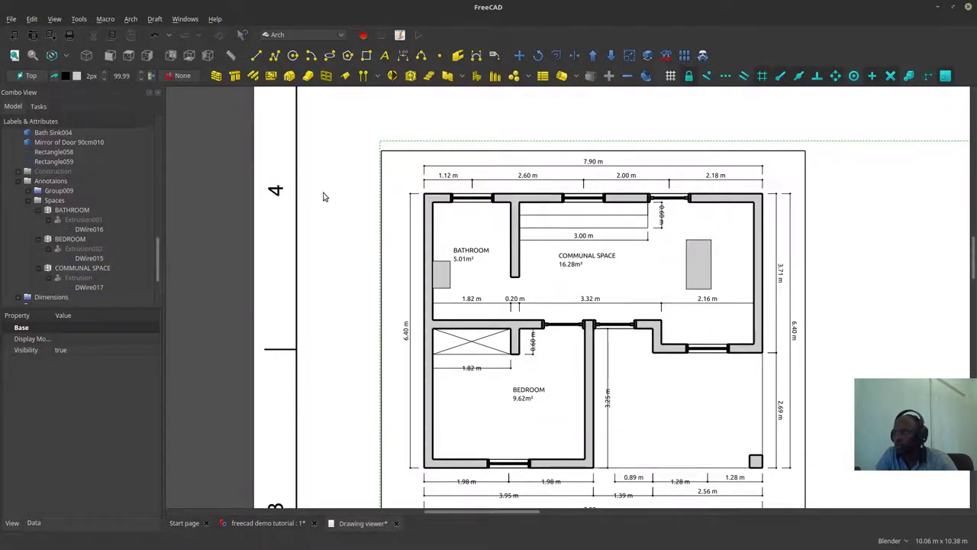
# Step: Add the floor outlines DWire015, DWire016 and DWire017 to the Section plane and refresh the floor plan on the drawing page
pyautogui.click(90, 288)
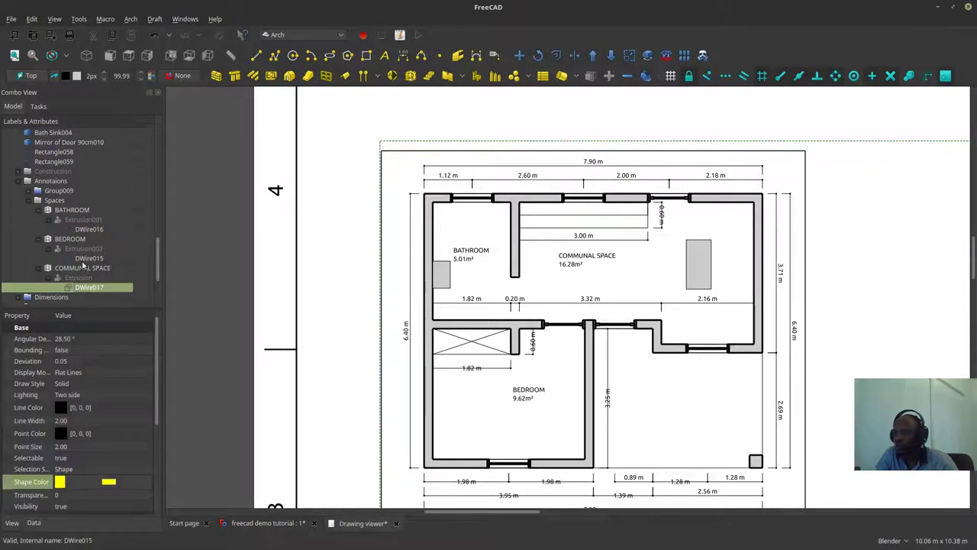
pyautogui.keyDown('ctrl'); pyautogui.click(88, 258); pyautogui.keyUp('ctrl')
pyautogui.keyDown('ctrl'); pyautogui.click(89, 229); pyautogui.keyUp('ctrl')
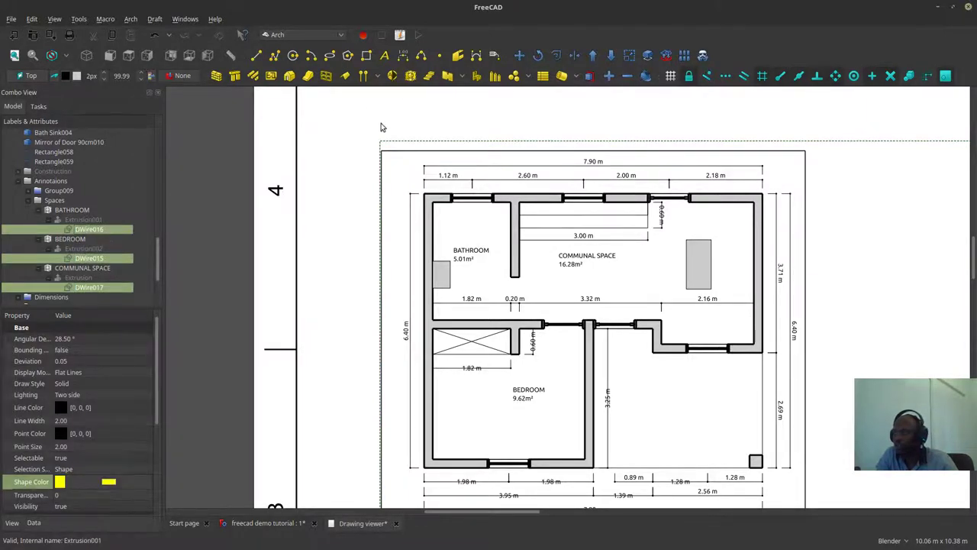
pyautogui.scroll(10, 75, 220)
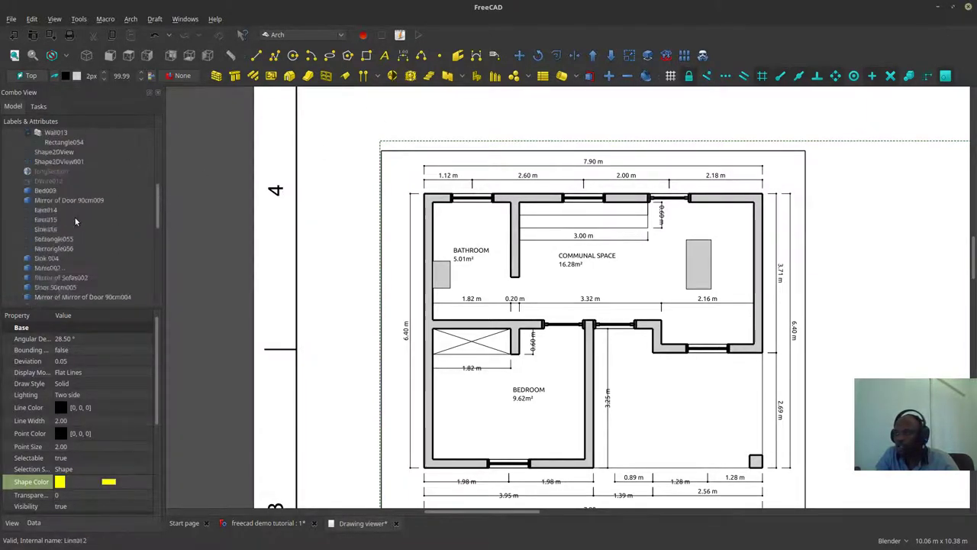
pyautogui.scroll(2, 75, 220)
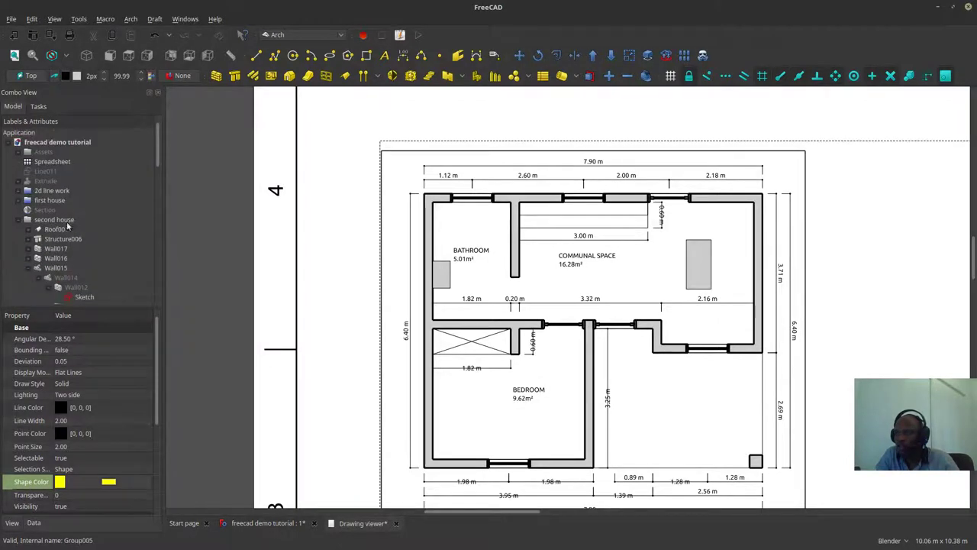
pyautogui.click(47, 211)
pyautogui.scroll(-10, 98, 196)
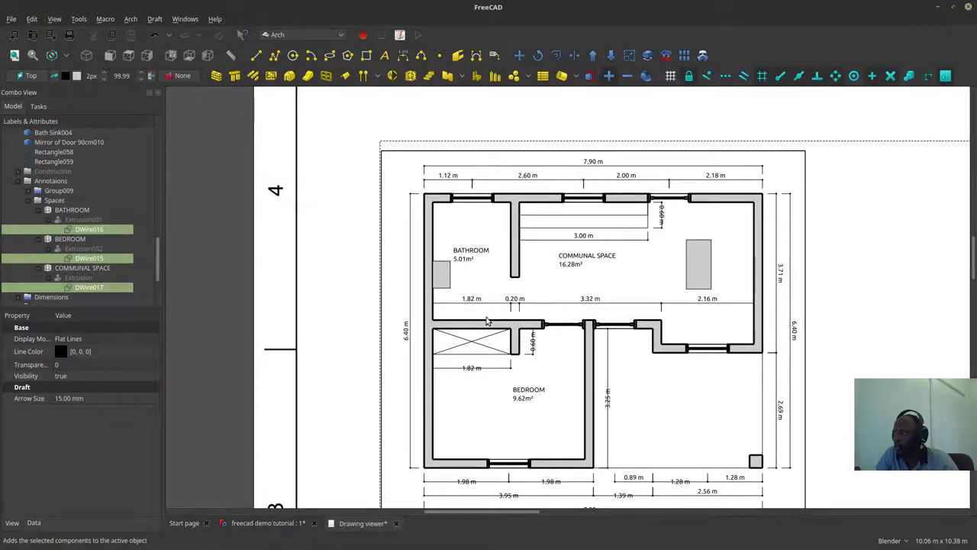
pyautogui.press('space')
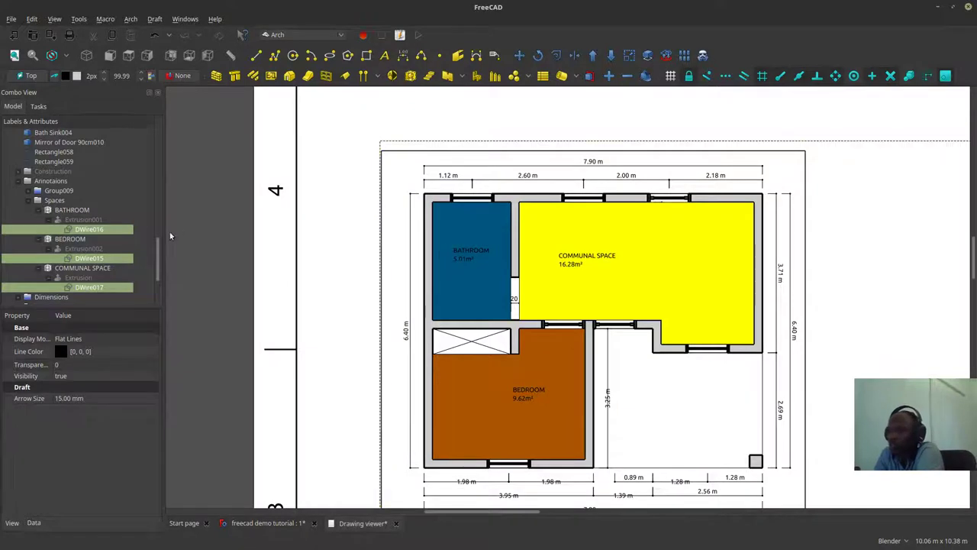
# Step: Set the transparency of the floor outlines DWire015, DWire016 and DWire017 to 80 and compare them in the 3D model and drawing page
pyautogui.click(104, 365)
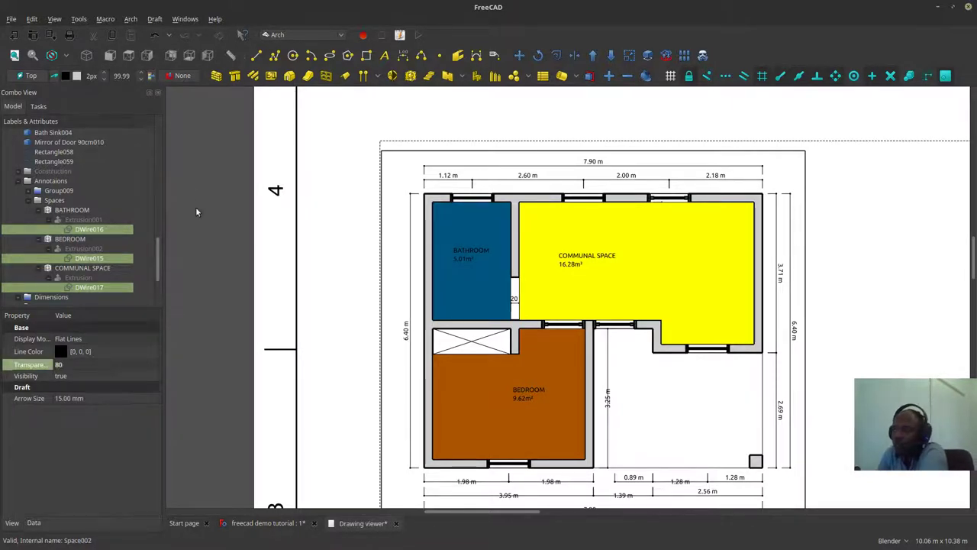
pyautogui.click(416, 234)
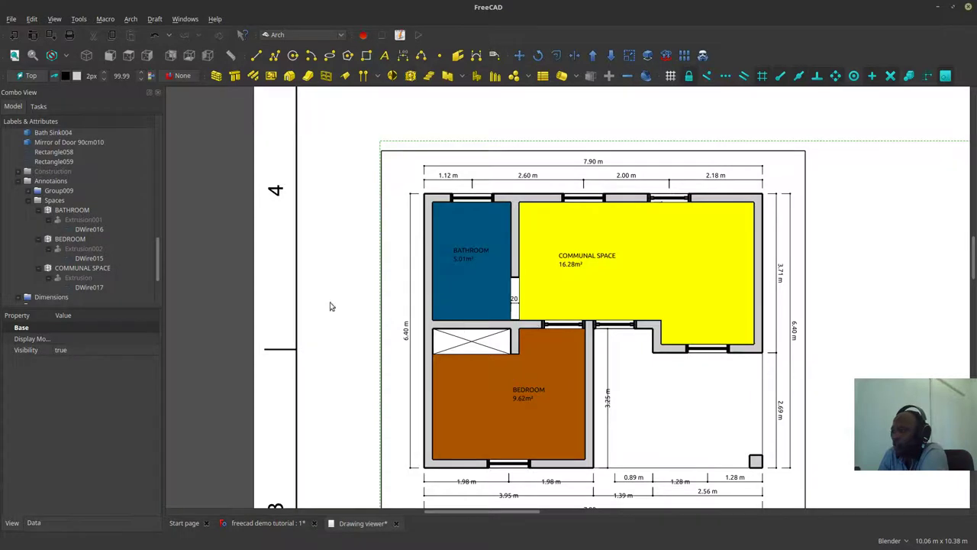
pyautogui.click(72, 286)
pyautogui.click(235, 526)
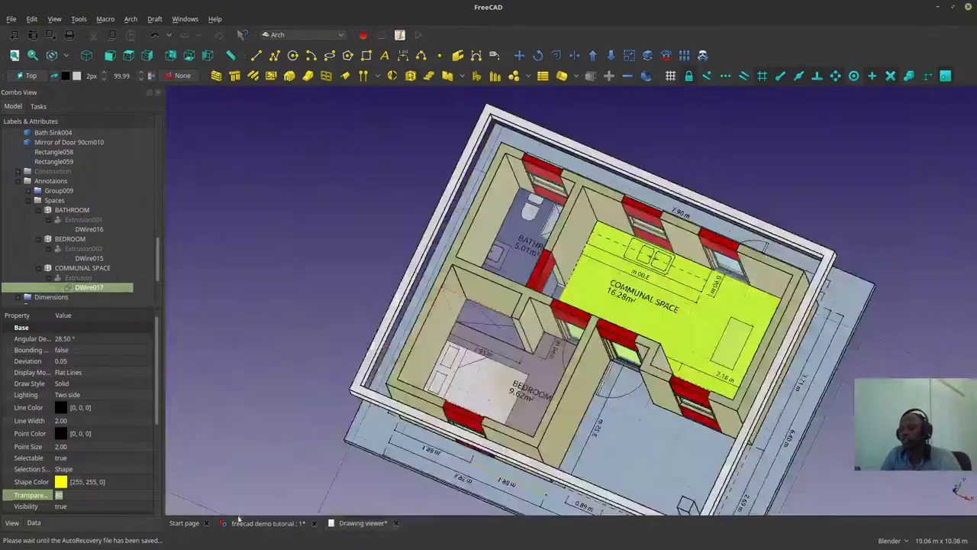
pyautogui.keyDown('ctrl'); pyautogui.click(87, 258); pyautogui.keyUp('ctrl')
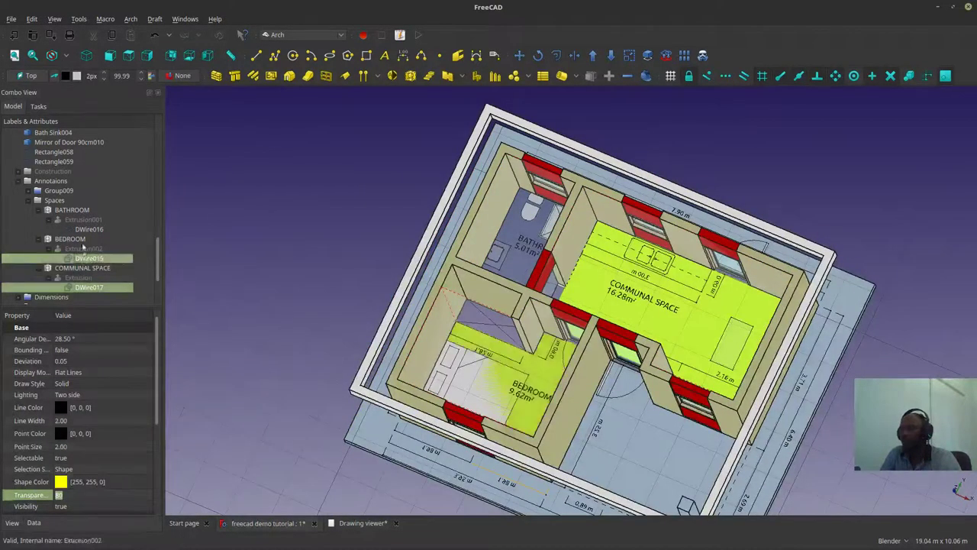
pyautogui.keyDown('ctrl'); pyautogui.click(86, 229); pyautogui.keyUp('ctrl')
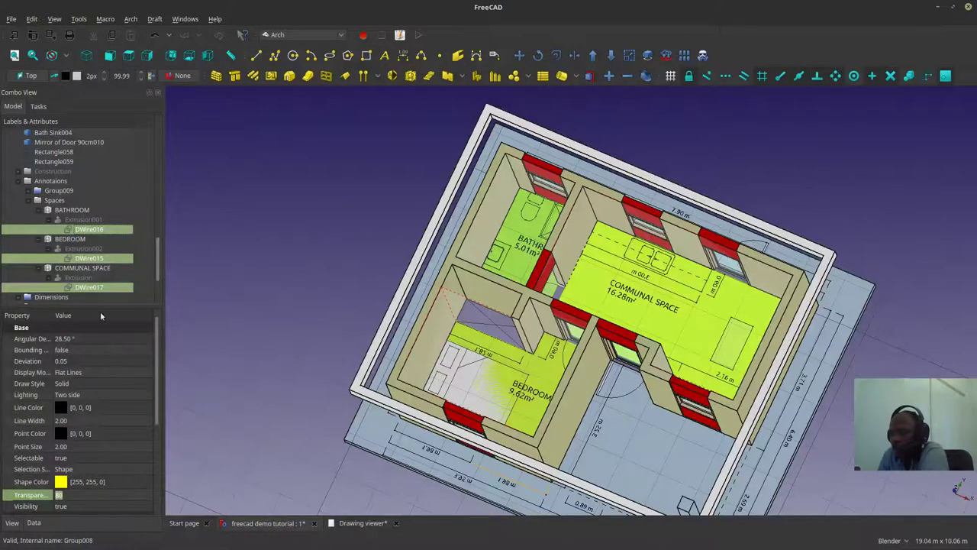
pyautogui.click(364, 524)
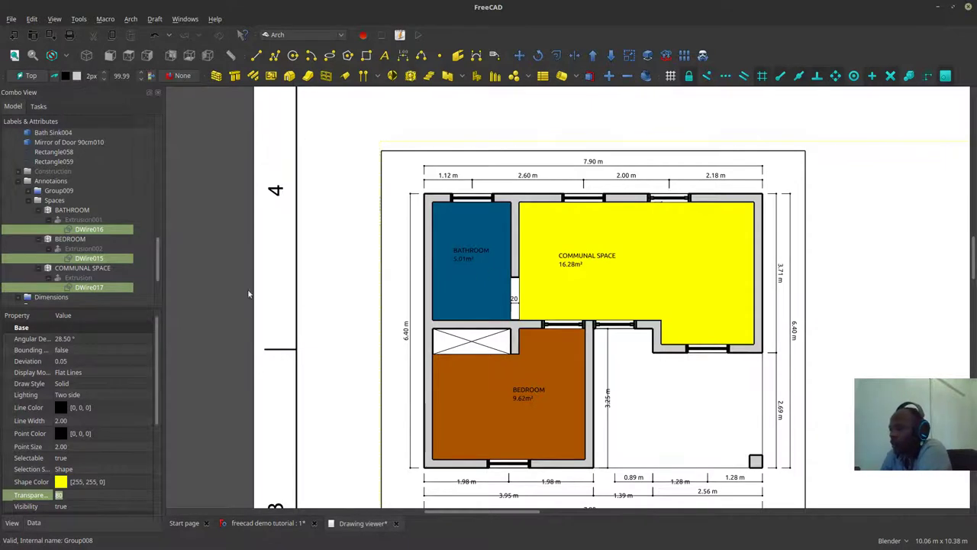
# Step: Hide the floor outlines DWire015, DWire016 and DWire017 and recompute the drawing page
pyautogui.press('space')
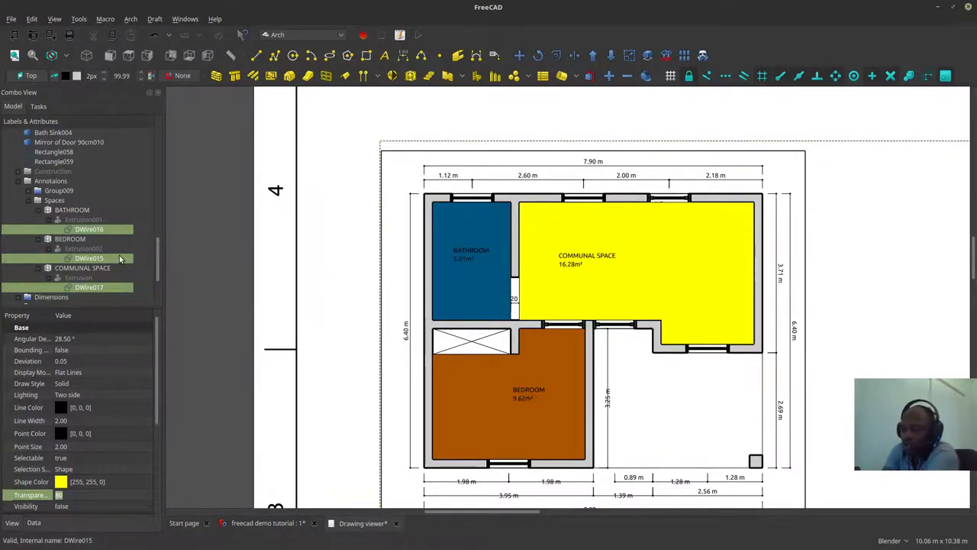
pyautogui.click(475, 273)
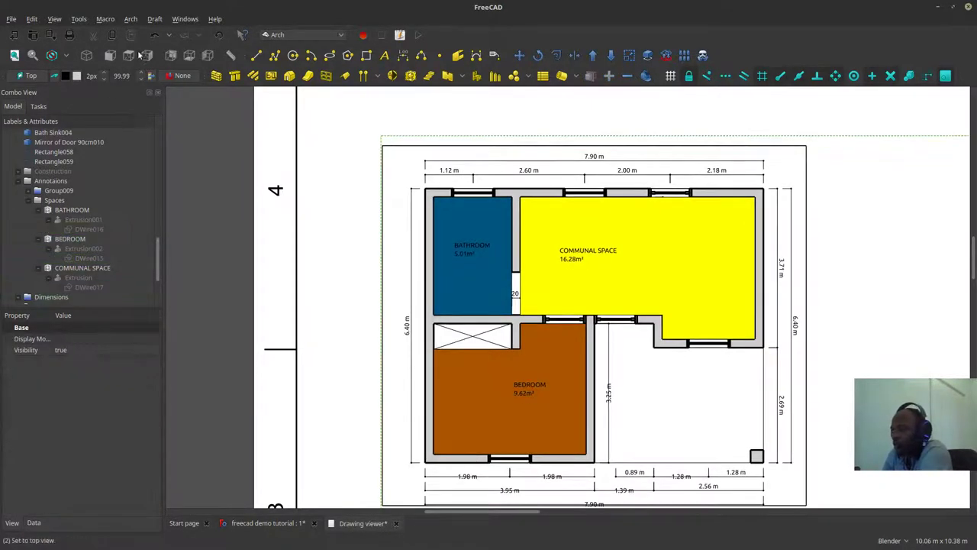
pyautogui.click(217, 36)
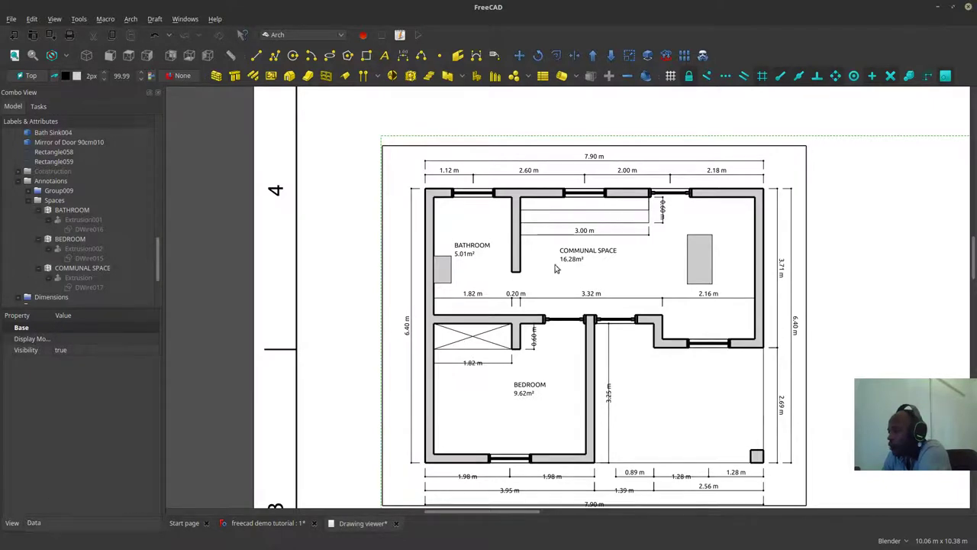
# Step: Make the floor outlines DWire015, DWire016 and DWire017 visible again and recompute the drawing page
pyautogui.click(71, 285)
pyautogui.keyDown('ctrl'); pyautogui.click(88, 258); pyautogui.keyUp('ctrl')
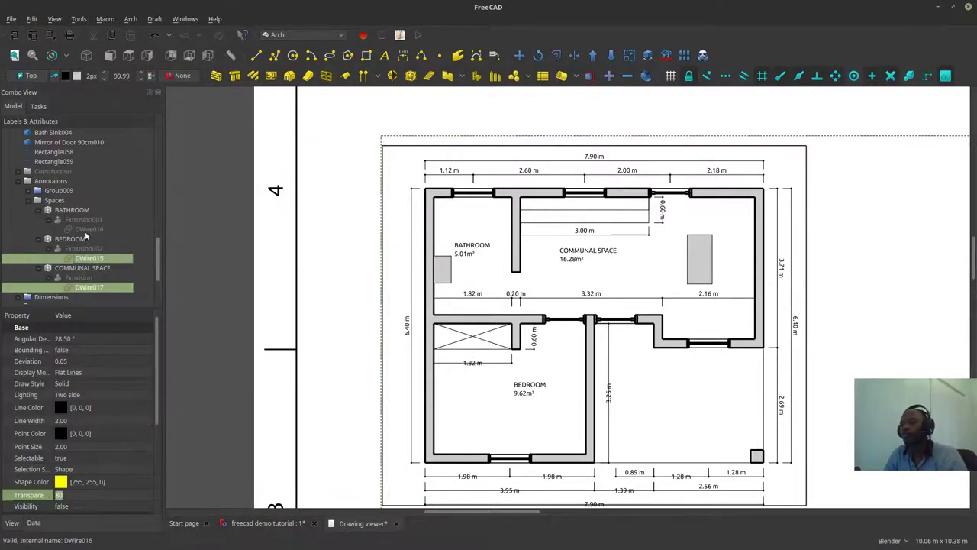
pyautogui.keyDown('ctrl'); pyautogui.click(89, 229); pyautogui.keyUp('ctrl')
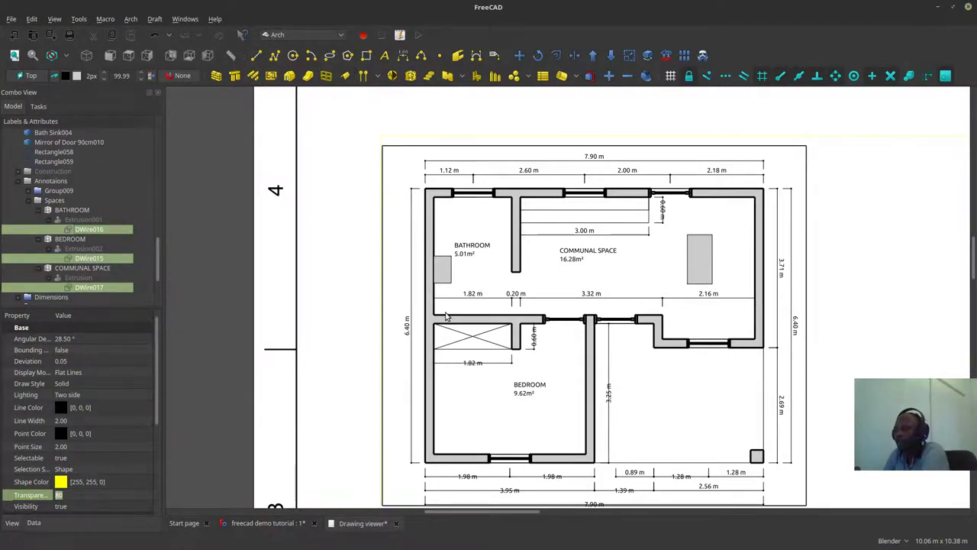
pyautogui.moveTo(446, 316); pyautogui.dragTo(443, 309)
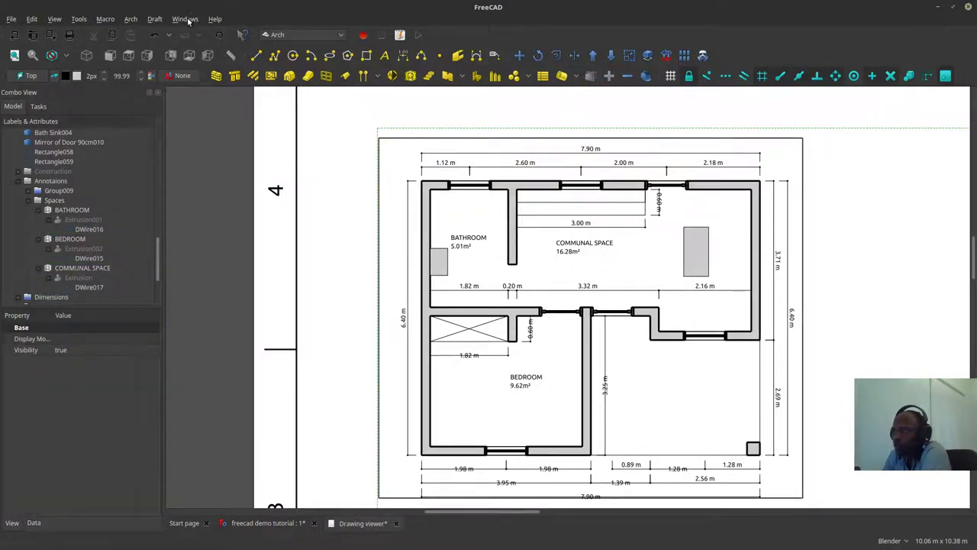
pyautogui.click(219, 36)
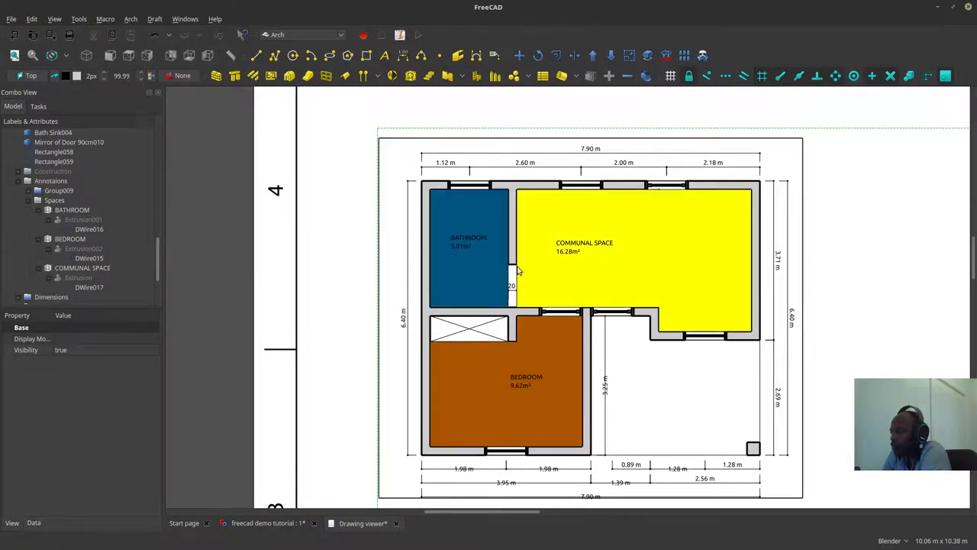
# Step: Examine the color-filled floor plan and the arrangement of the plan and section views on the drawing sheet
pyautogui.scroll(-1, 418, 237)
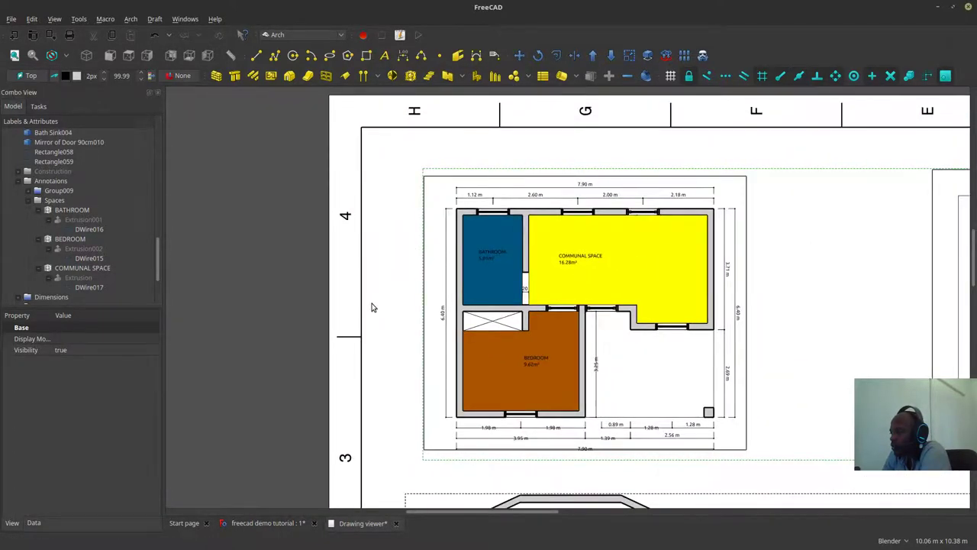
pyautogui.scroll(-1, 374, 309)
pyautogui.moveTo(387, 306)
pyautogui.mouseDown()
pyautogui.moveTo(280, 278)
pyautogui.moveTo(287, 252)
pyautogui.mouseUp()
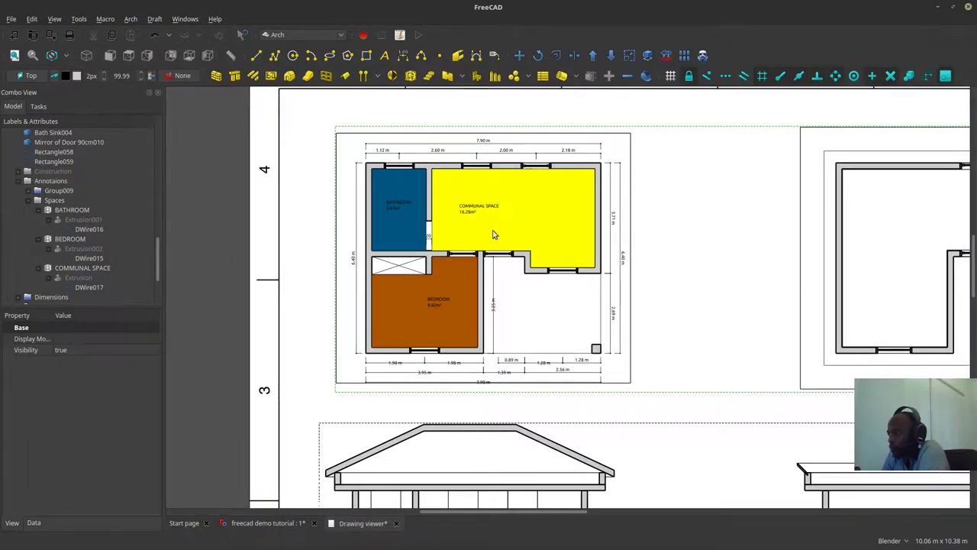
pyautogui.moveTo(316, 240); pyautogui.dragTo(289, 245)
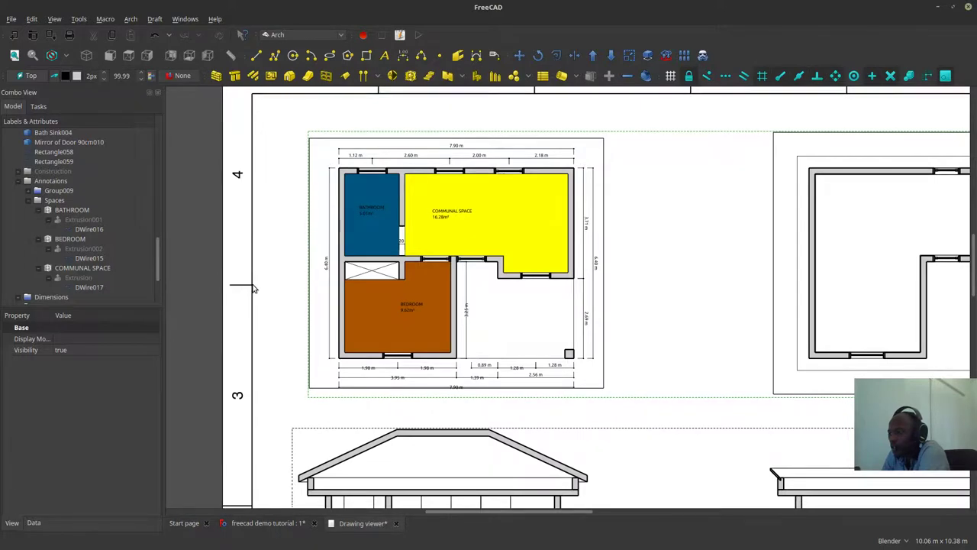
pyautogui.hscroll(-2, 258, 280)
pyautogui.scroll(1, 258, 280)
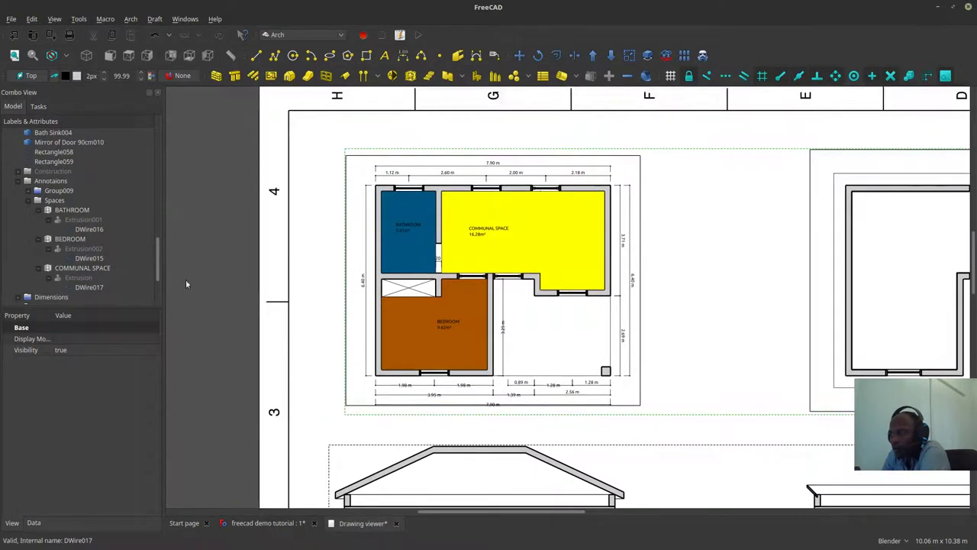
pyautogui.scroll(-1, 384, 264)
pyautogui.moveTo(384, 264); pyautogui.dragTo(329, 265)
pyautogui.scroll(-2, 330, 267)
pyautogui.scroll(-3, 329, 267)
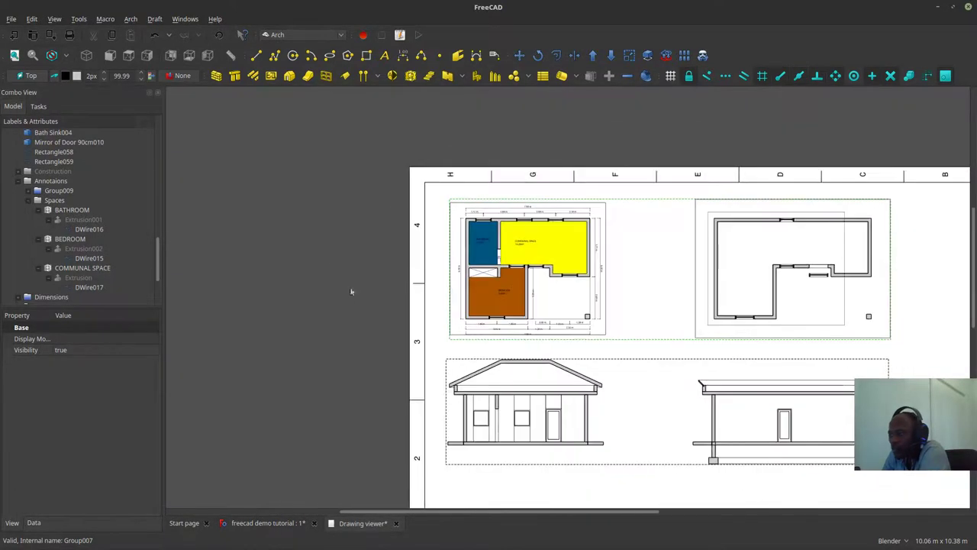
pyautogui.scroll(1, 480, 313)
pyautogui.scroll(-2, 546, 384)
# Step: Change the title field in the drawing sheet's title block to "Architecture tutorial"
pyautogui.moveTo(559, 426); pyautogui.dragTo(423, 345)
pyautogui.scroll(1, 575, 333)
pyautogui.scroll(3, 576, 337)
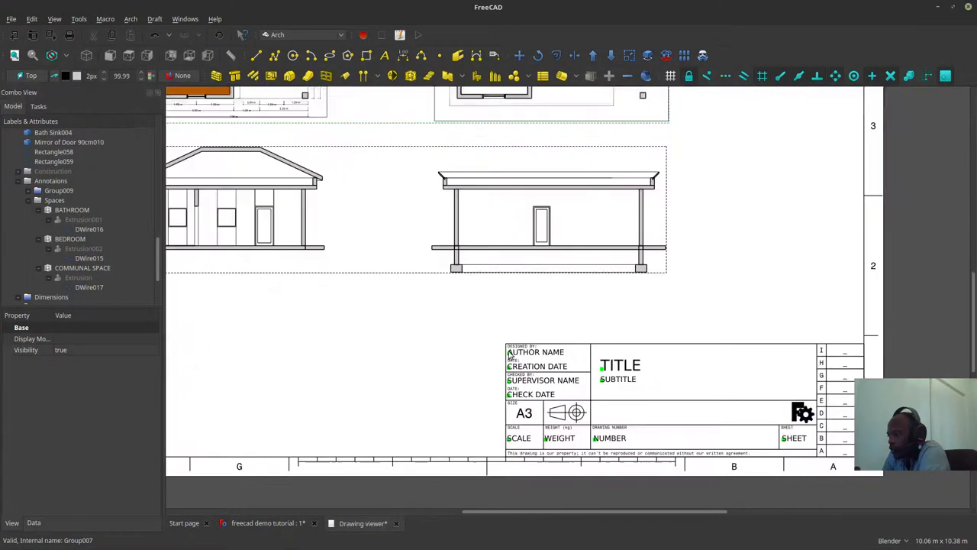
pyautogui.click(603, 371)
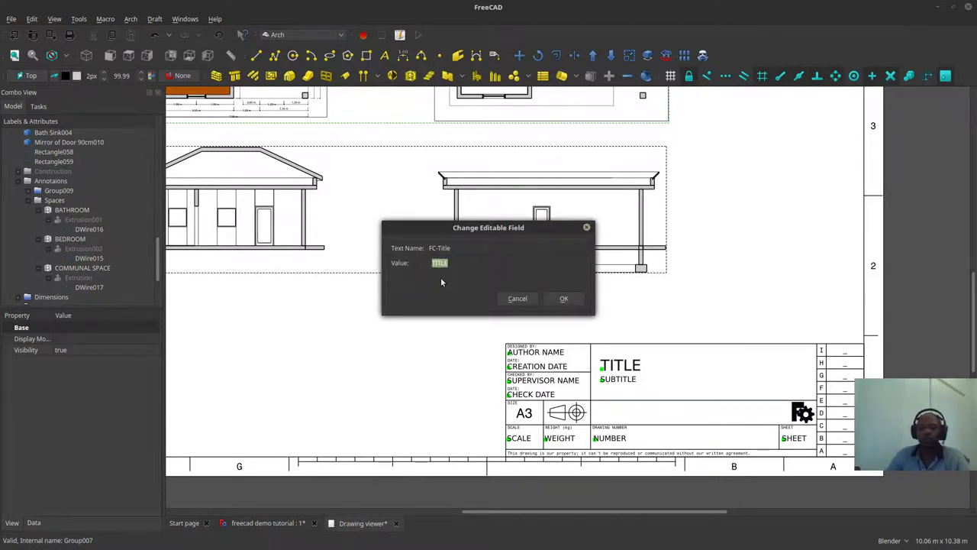
pyautogui.write('Architctur')
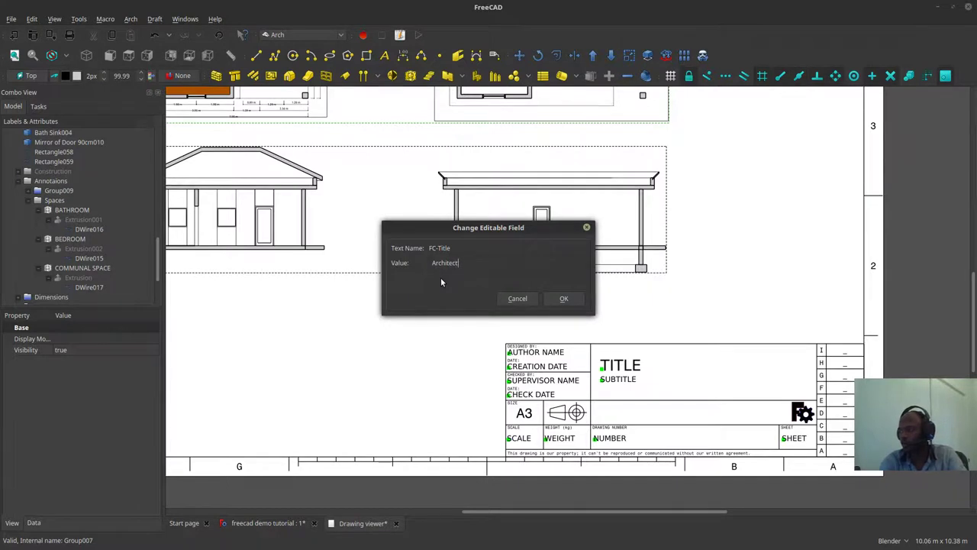
pyautogui.write('ure tutorial')
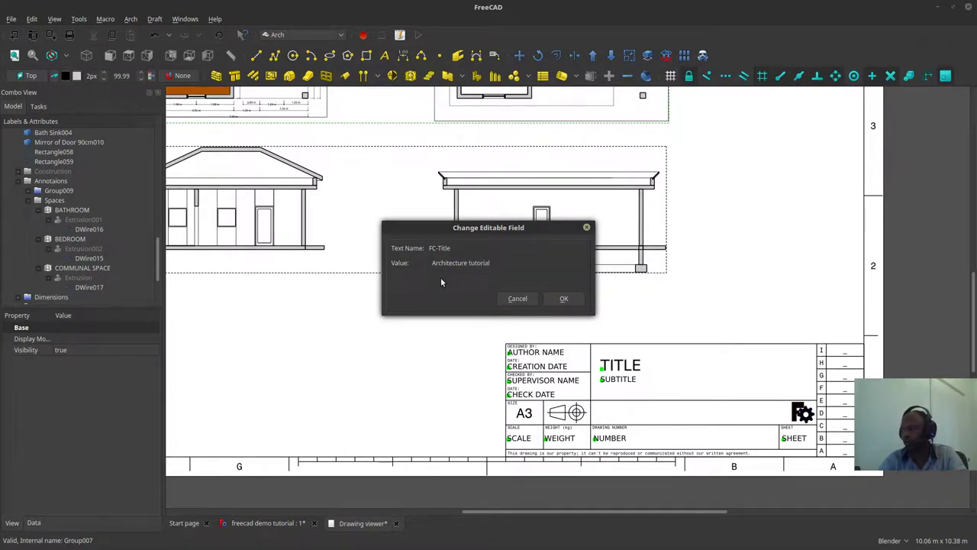
pyautogui.click(564, 298)
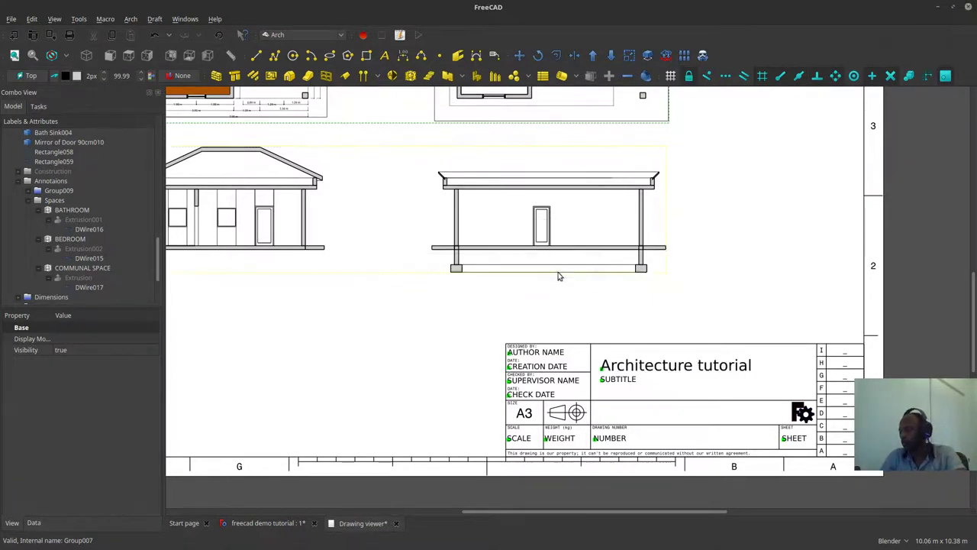
# Step: Enter the author's name in the designed-by field of the title block, leaving the creation date unedited
pyautogui.click(509, 353)
pyautogui.click(471, 263)
pyautogui.hotkey('ctrl', 'a')
pyautogui.write('re')
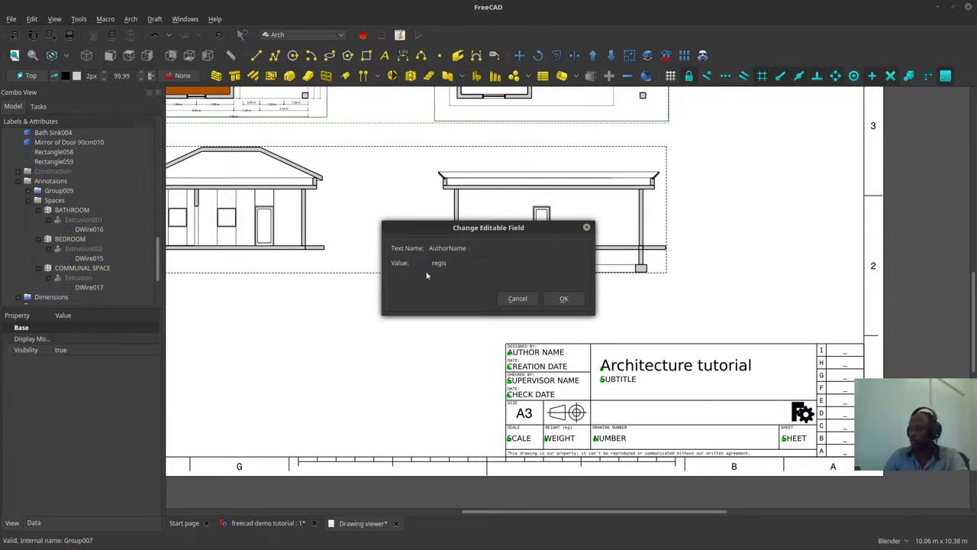
pyautogui.click(564, 299)
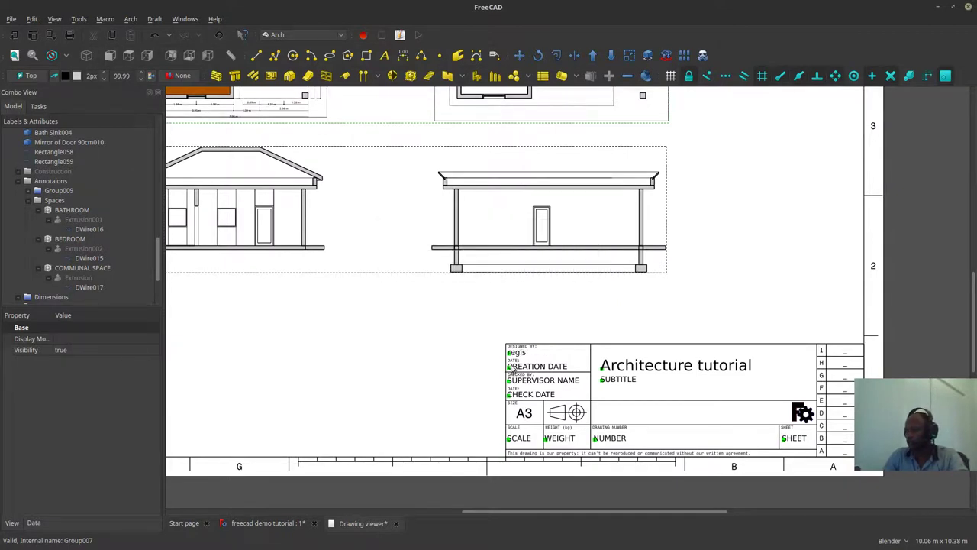
pyautogui.click(510, 367)
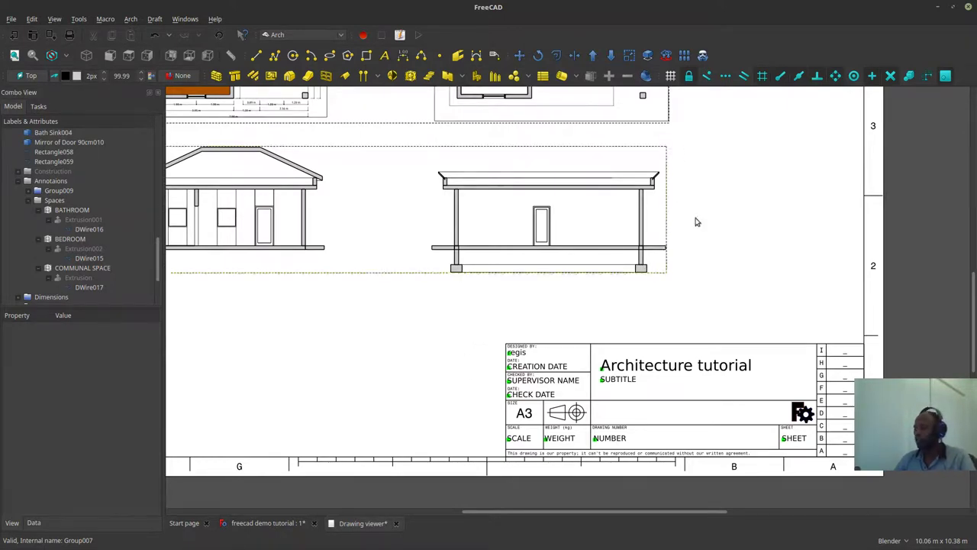
# Step: Review the complete drawing sheet, then return to the 3D model and view both houses in perspective
pyautogui.scroll(-2, 580, 202)
pyautogui.moveTo(715, 179)
pyautogui.mouseDown()
pyautogui.moveTo(730, 313)
pyautogui.moveTo(720, 248)
pyautogui.mouseUp()
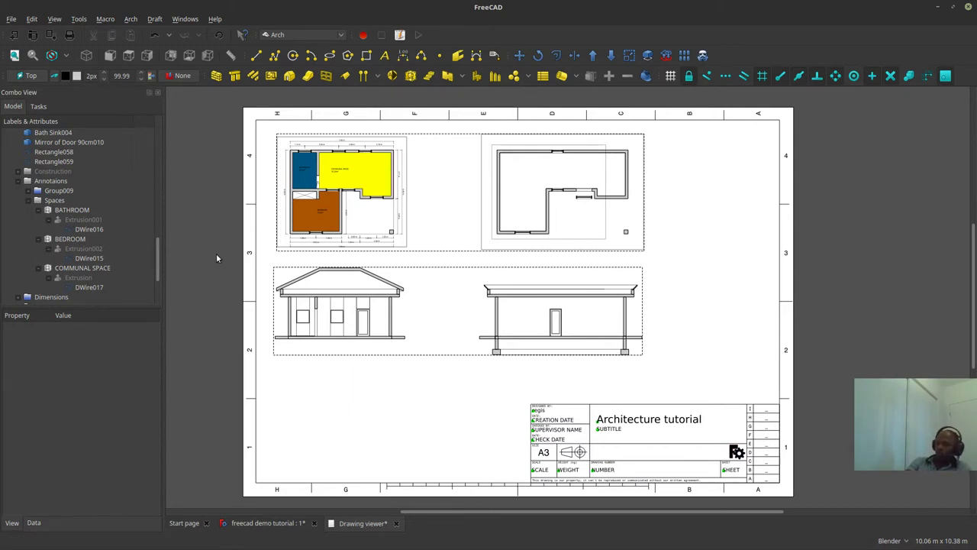
pyautogui.click(259, 523)
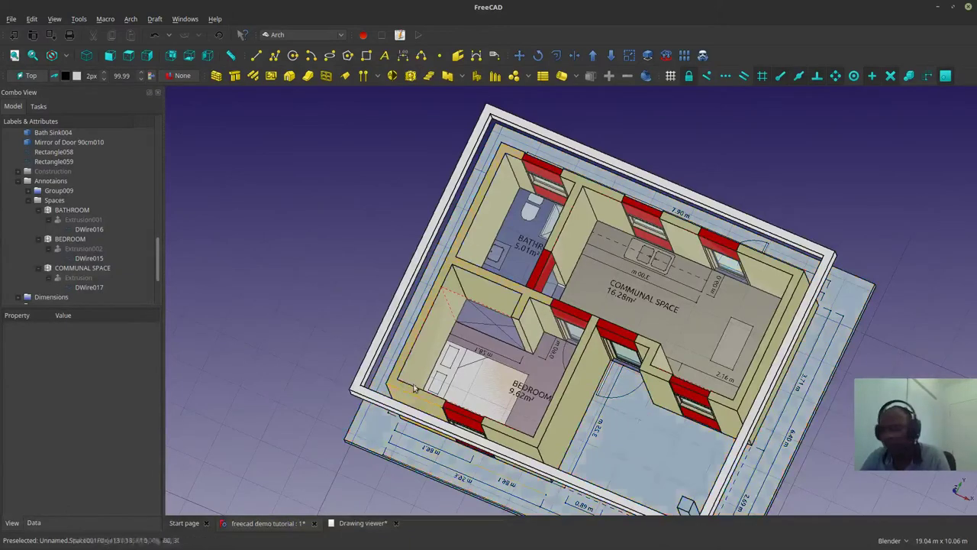
pyautogui.keyDown('shift'); pyautogui.moveTo(408, 397); pyautogui.dragTo(484, 328, button='middle'); pyautogui.keyUp('shift')
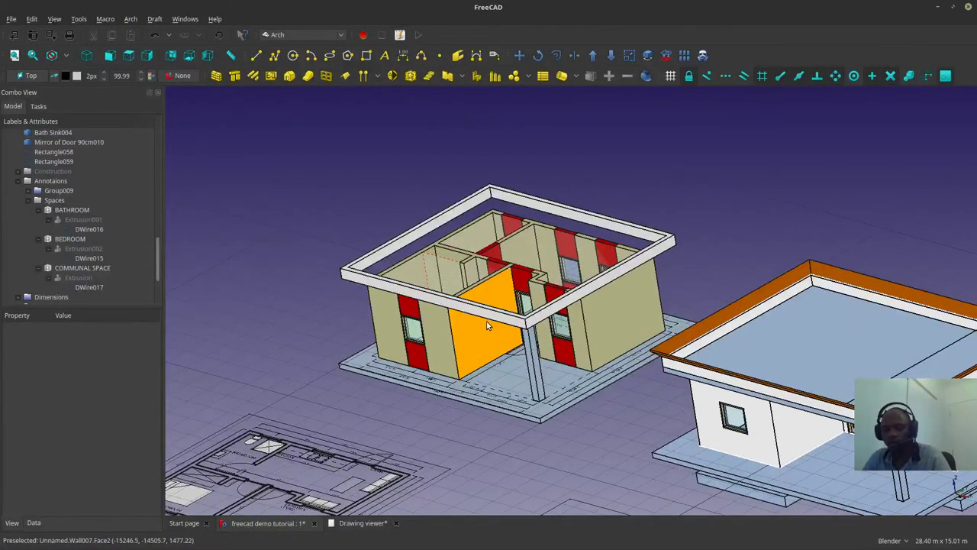
pyautogui.moveTo(497, 319); pyautogui.dragTo(489, 327, button='middle')
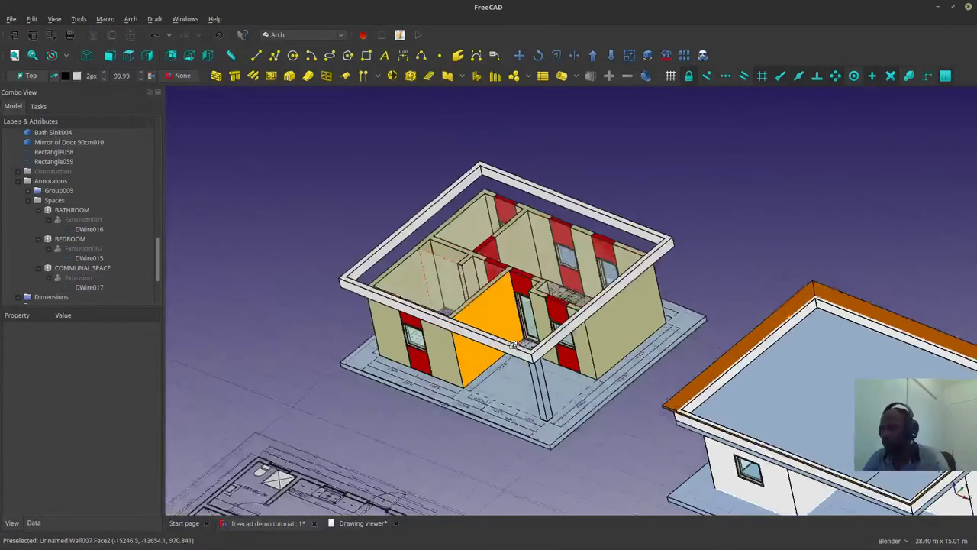